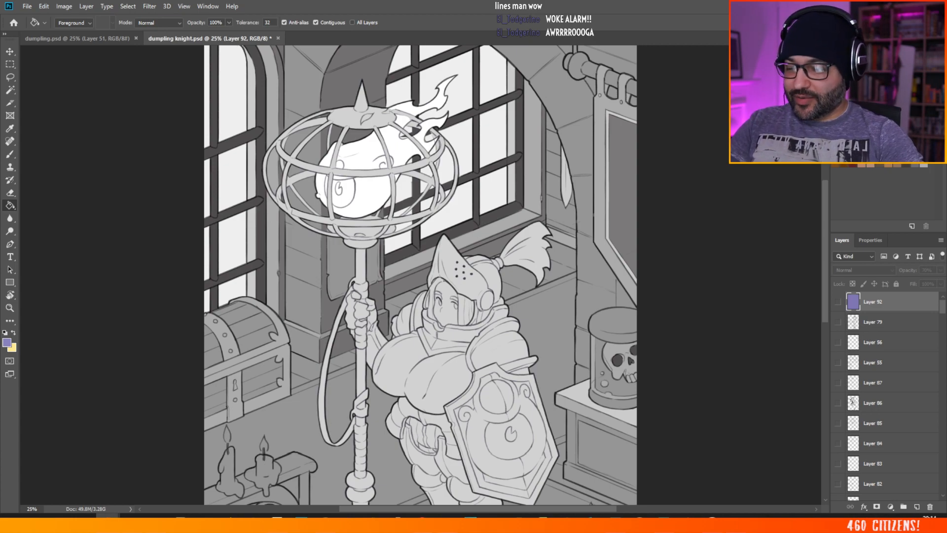
pyautogui.moveTo(373, 270)
pyautogui.mouseDown()
pyautogui.moveTo(357, 269)
pyautogui.moveTo(376, 276)
pyautogui.mouseUp()
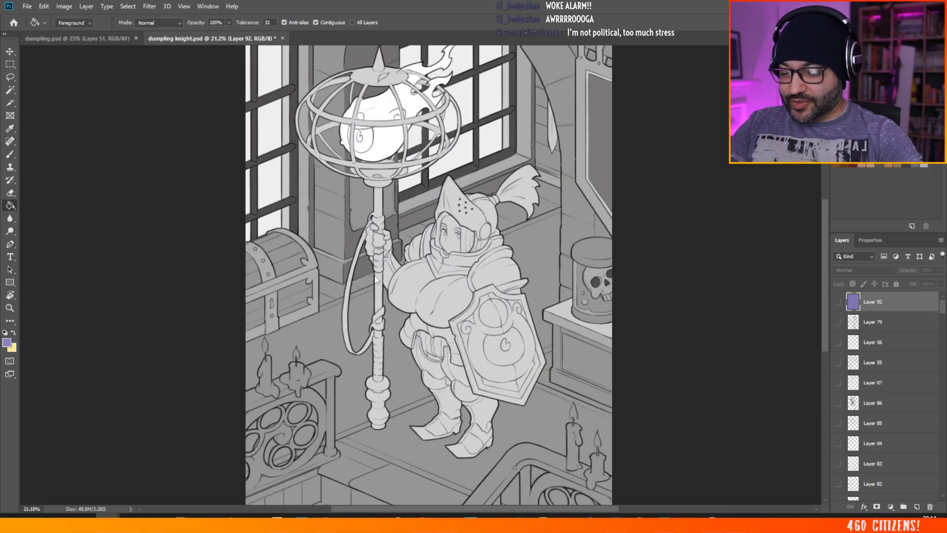
pyautogui.moveTo(473, 191); pyautogui.dragTo(403, 212)
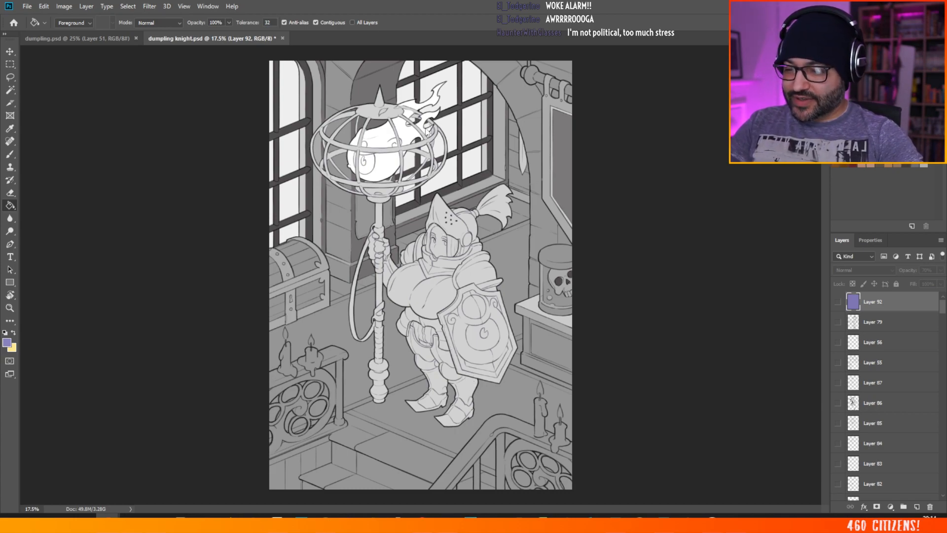
pyautogui.scroll(5, 555, 245)
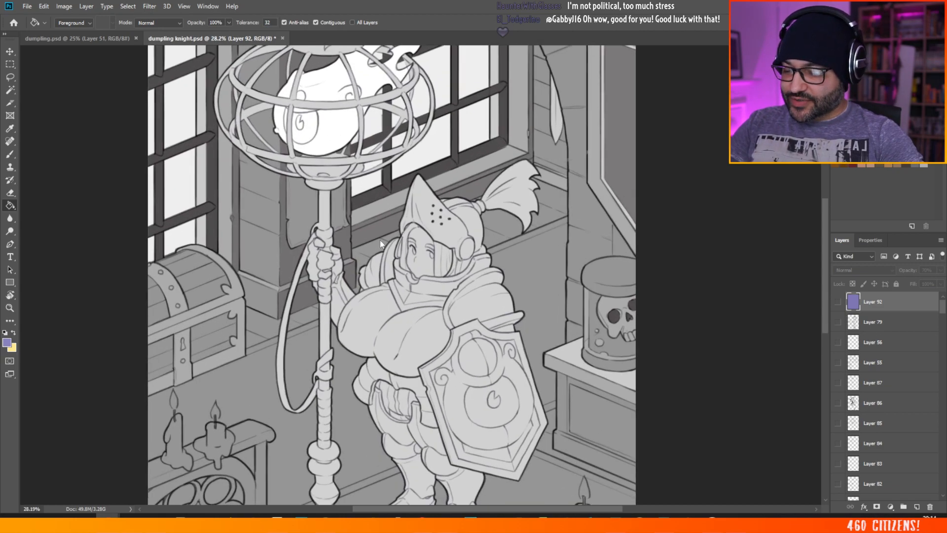
pyautogui.scroll(-5, 444, 89)
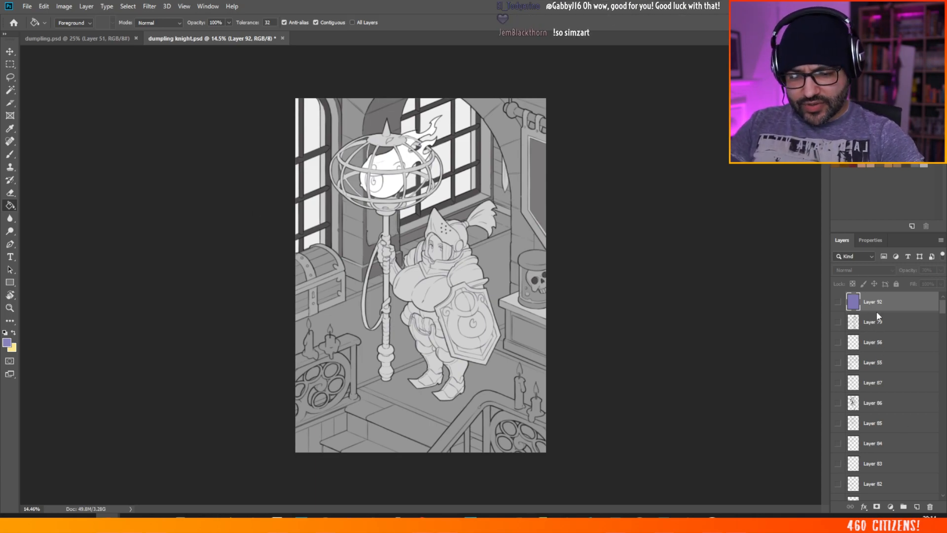
pyautogui.scroll(-5, 882, 365)
pyautogui.scroll(-3, 879, 375)
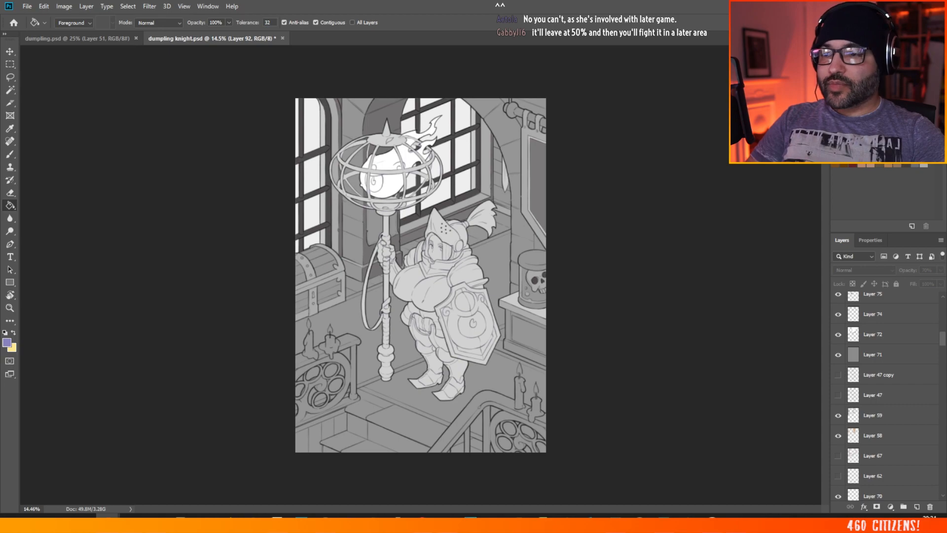
pyautogui.scroll(3, 423, 230)
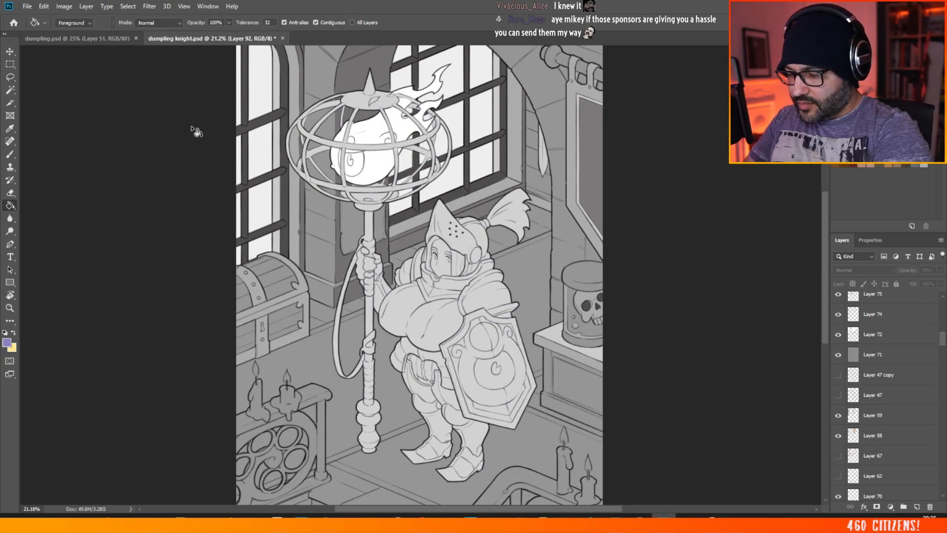
# Step: Close dumpling.psd and open a second window for dumpling knight.psd
pyautogui.click(93, 38)
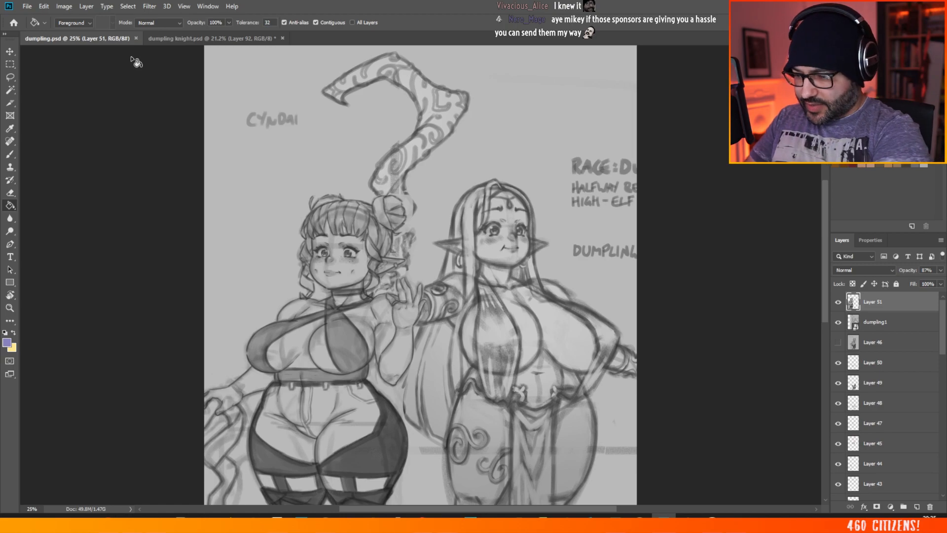
pyautogui.click(136, 38)
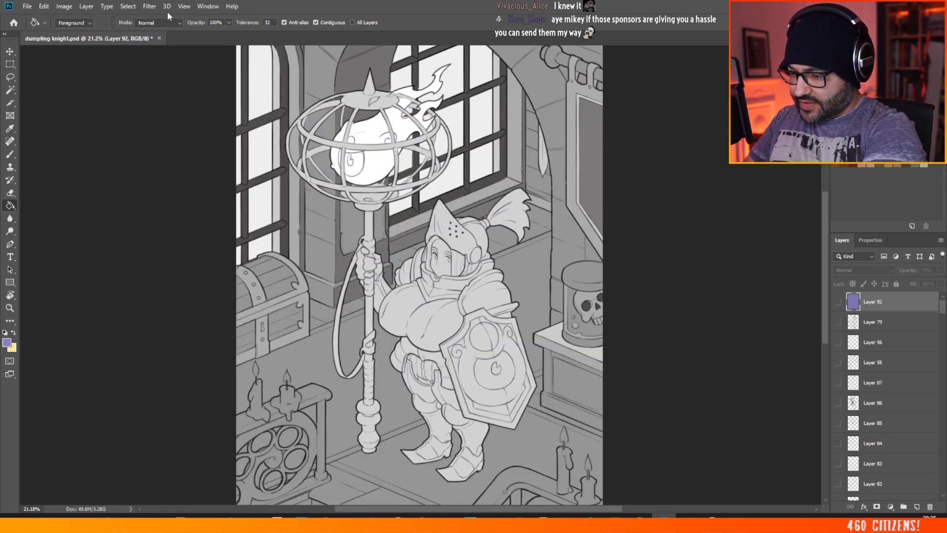
pyautogui.click(184, 6)
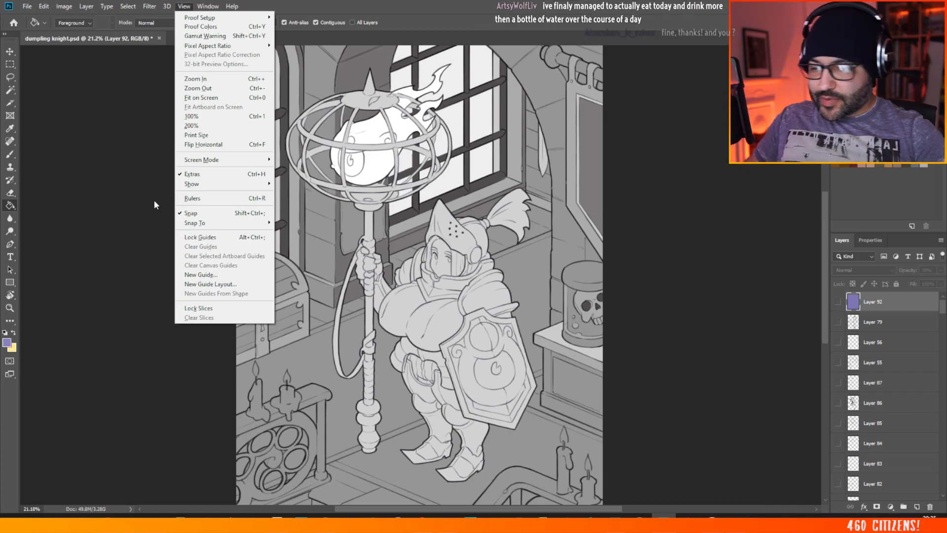
pyautogui.moveTo(208, 6)
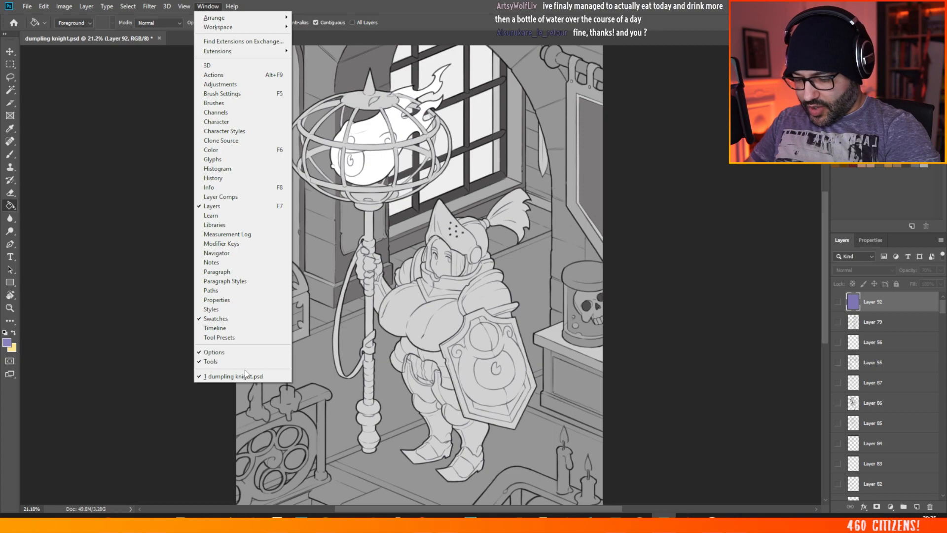
pyautogui.moveTo(218, 30)
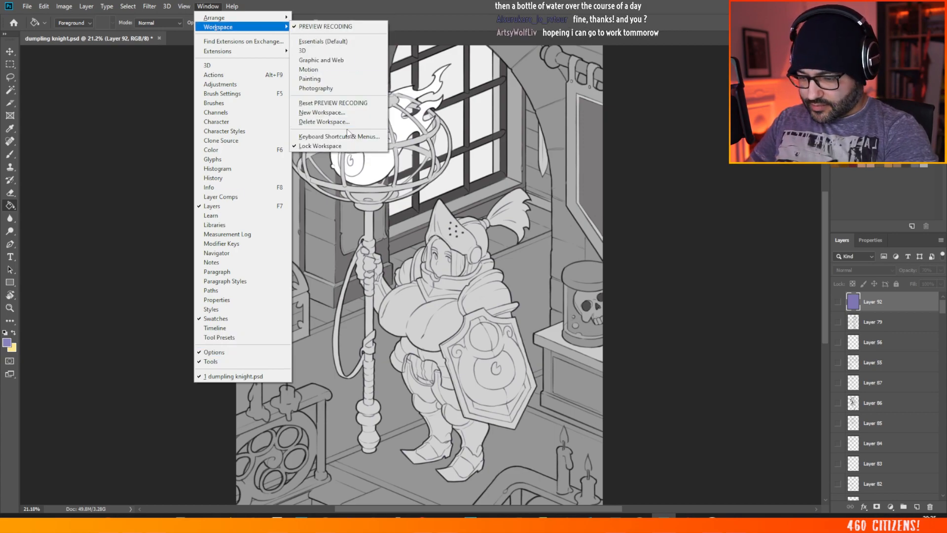
pyautogui.moveTo(250, 22)
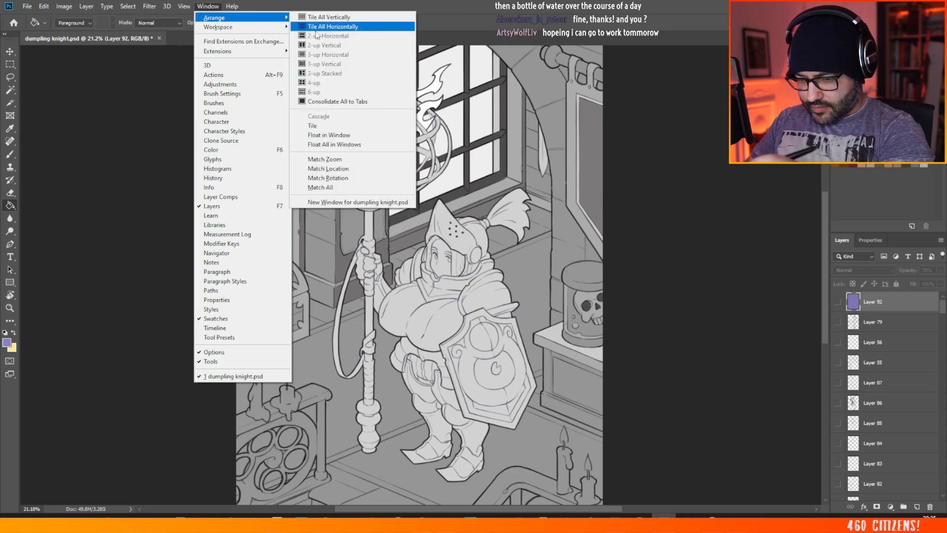
pyautogui.click(394, 202)
# Step: Float both dumpling knight.psd windows and place them side by side in the workspace
pyautogui.moveTo(252, 39); pyautogui.dragTo(263, 64)
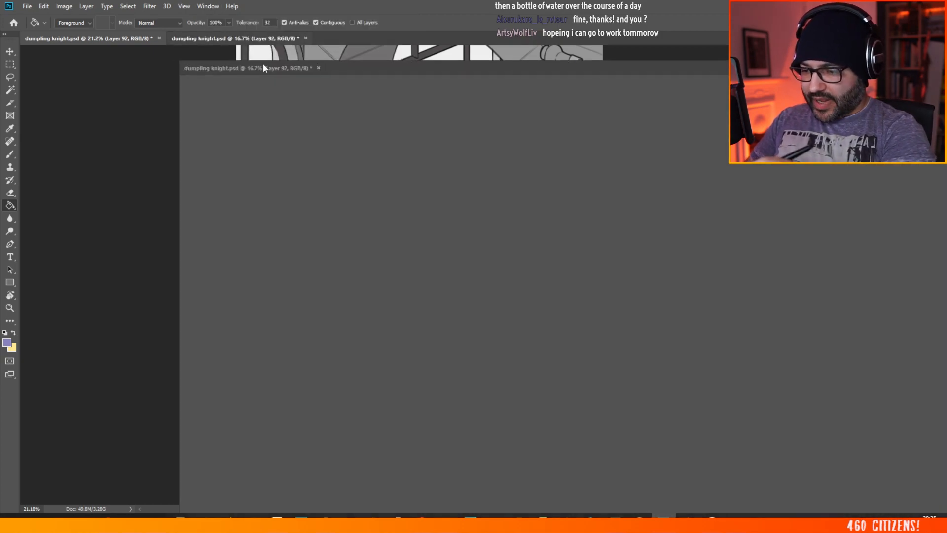
pyautogui.moveTo(133, 39); pyautogui.dragTo(139, 68)
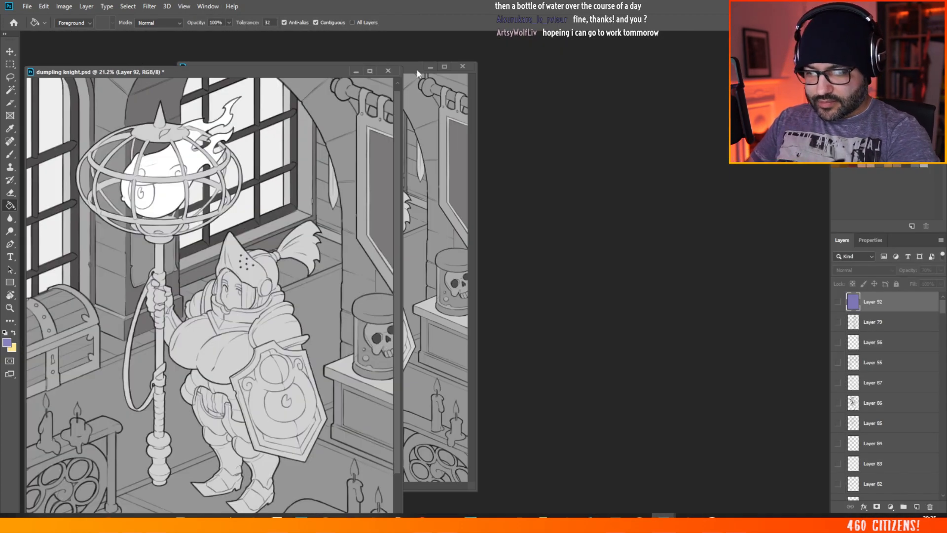
pyautogui.moveTo(276, 66); pyautogui.dragTo(591, 44)
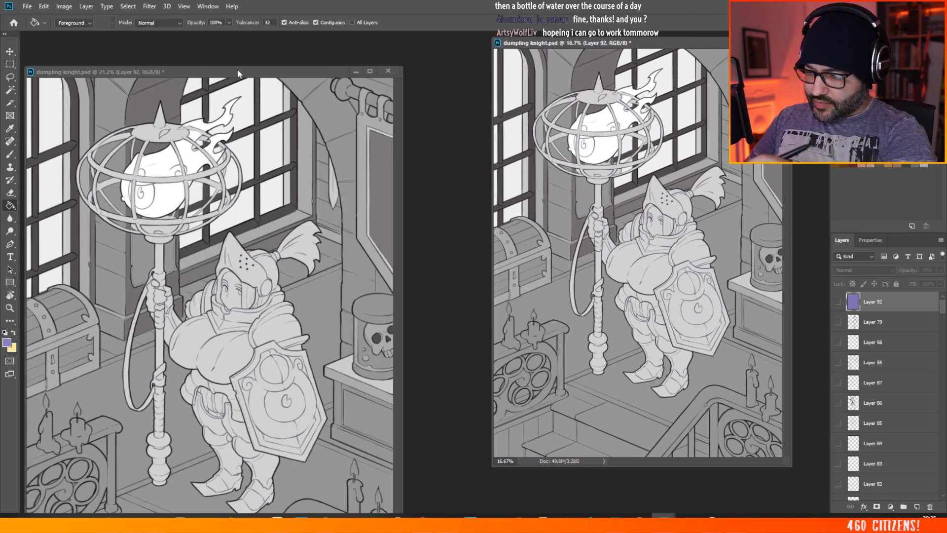
pyautogui.moveTo(238, 75); pyautogui.dragTo(241, 31)
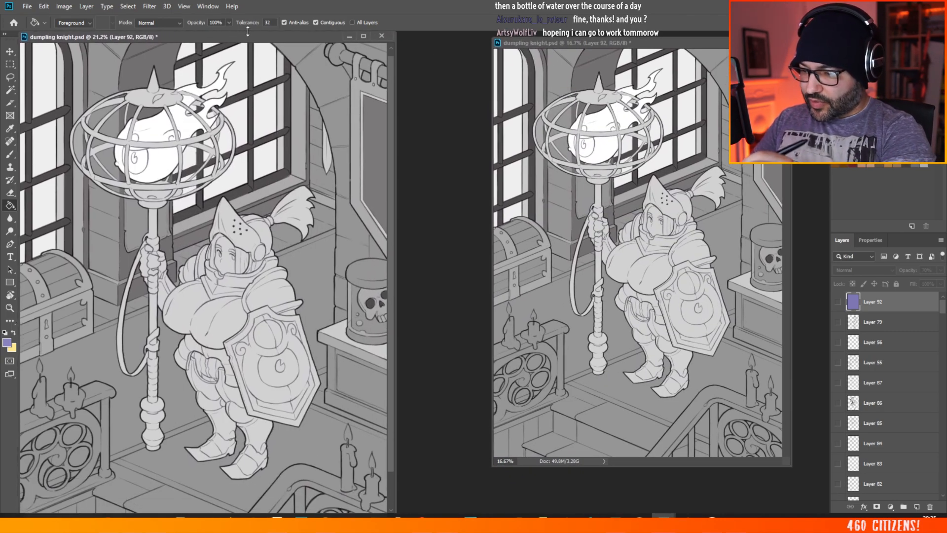
# Step: Activate the Brush tool, then narrow the larger-scale document window and reduce its zoom to 17.5% as an overview
pyautogui.click(10, 155)
pyautogui.moveTo(395, 139)
pyautogui.mouseDown()
pyautogui.moveTo(268, 133)
pyautogui.moveTo(300, 125)
pyautogui.mouseUp()
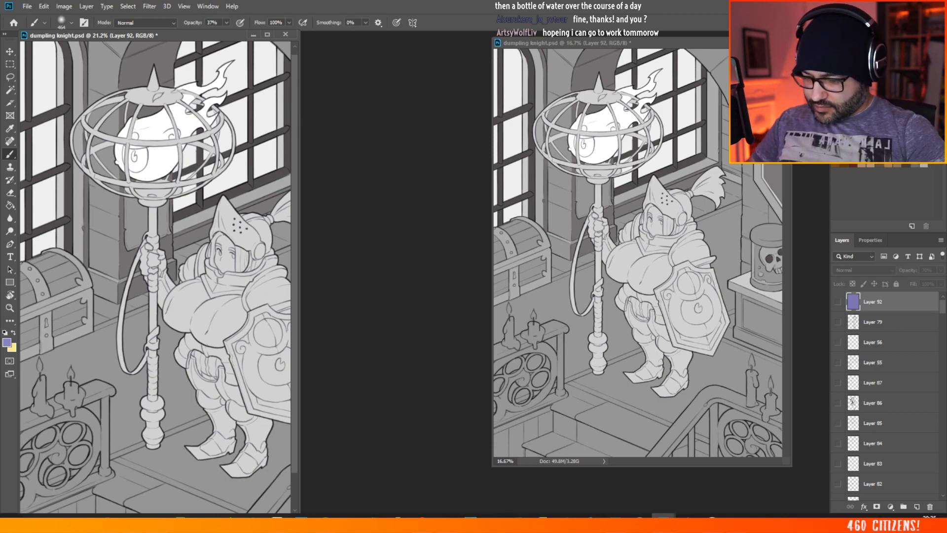
pyautogui.scroll(-1, 79, 212)
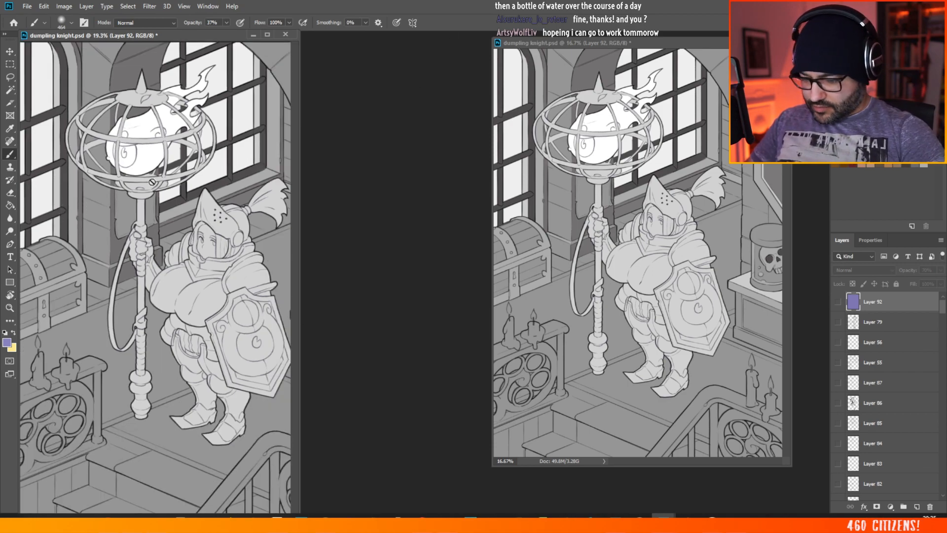
pyautogui.scroll(-1, 129, 184)
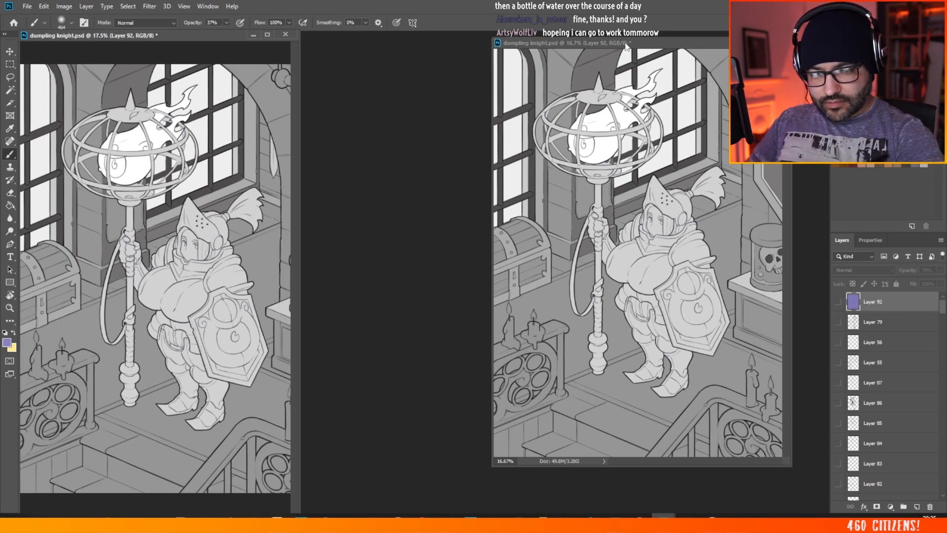
# Step: Place the second document window against the overview window, stretch it over the remaining workspace, and enlarge the Layers panel
pyautogui.moveTo(624, 44); pyautogui.dragTo(447, 31)
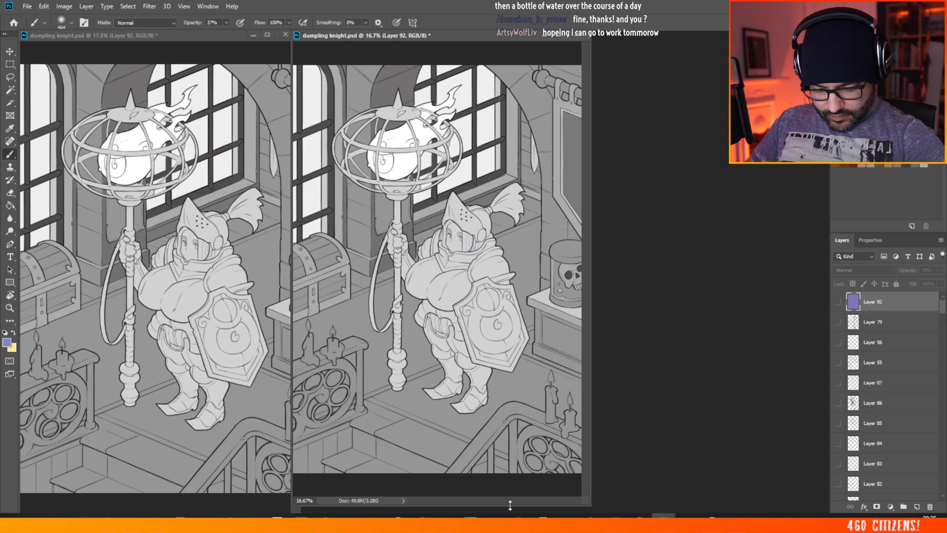
pyautogui.moveTo(510, 504); pyautogui.dragTo(514, 512)
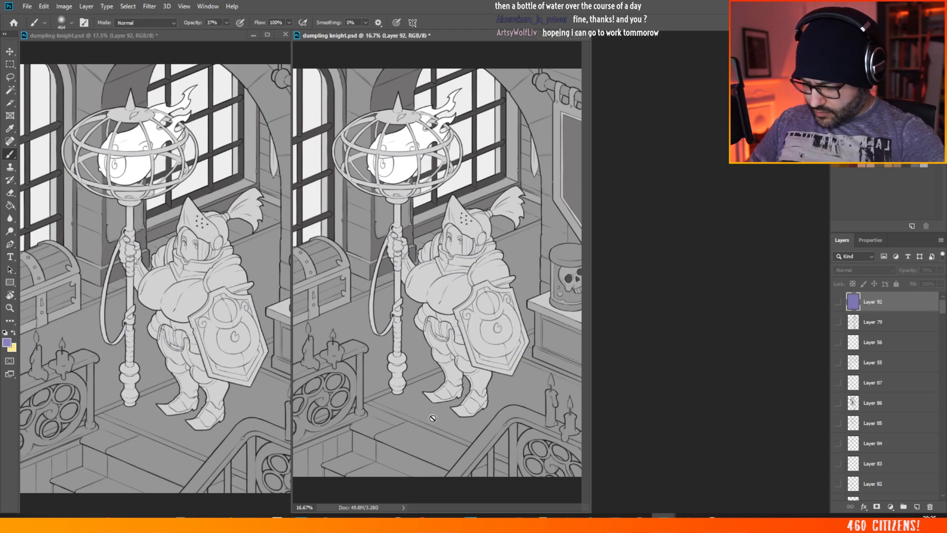
pyautogui.moveTo(590, 297); pyautogui.dragTo(830, 309)
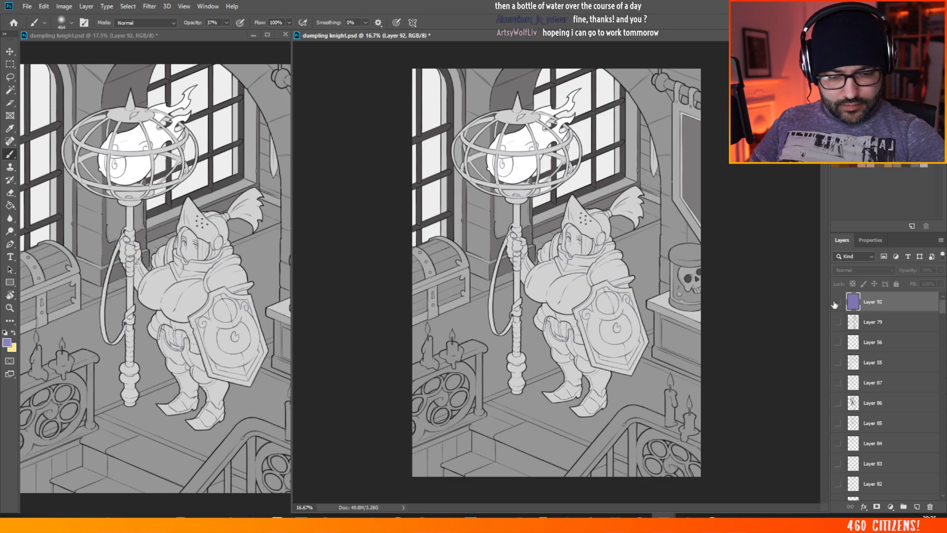
pyautogui.moveTo(884, 233); pyautogui.dragTo(884, 186)
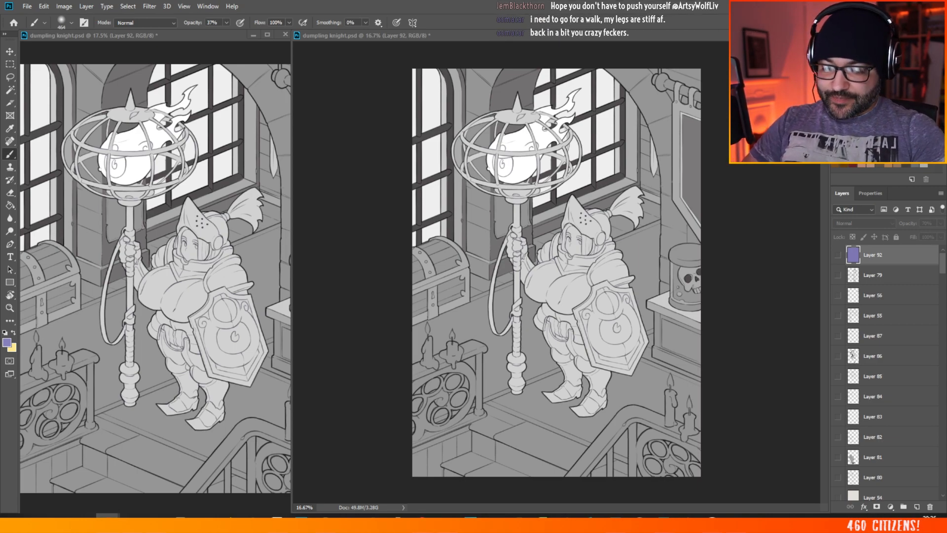
pyautogui.scroll(-3, 626, 253)
pyautogui.scroll(8, 626, 253)
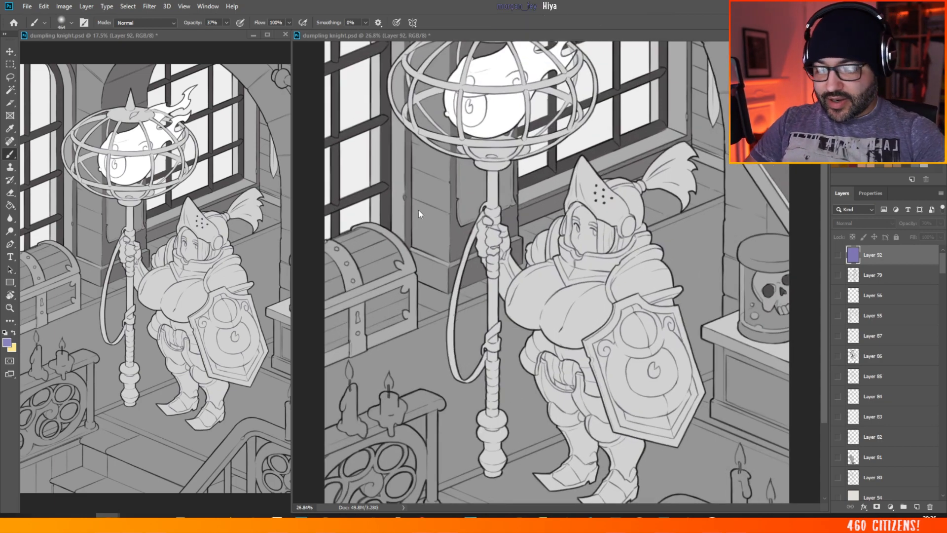
pyautogui.scroll(-1, 418, 207)
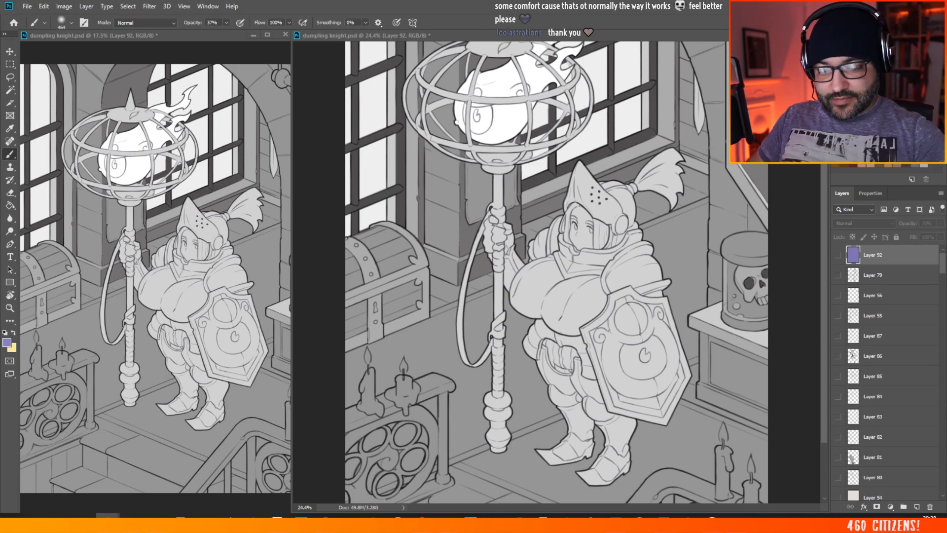
pyautogui.click(628, 237)
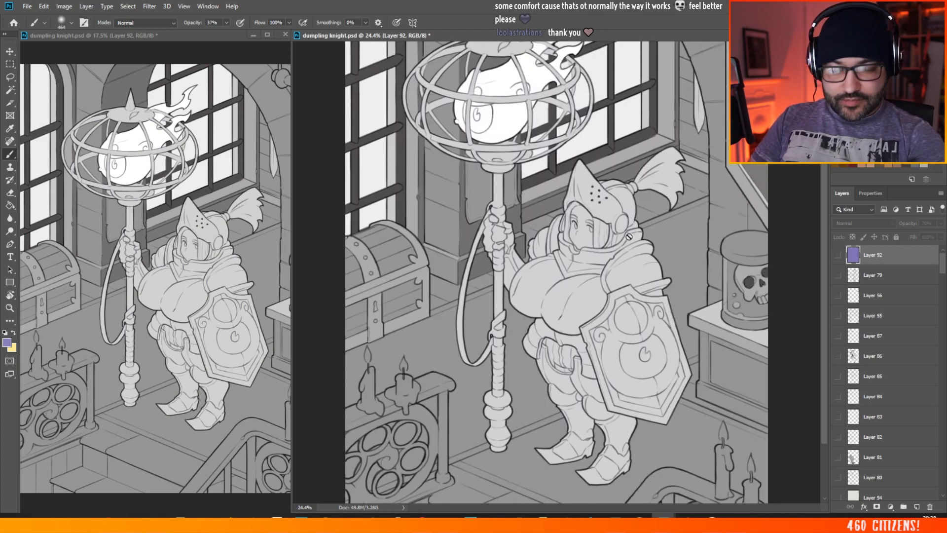
pyautogui.hotkey('alt', 'Tab')
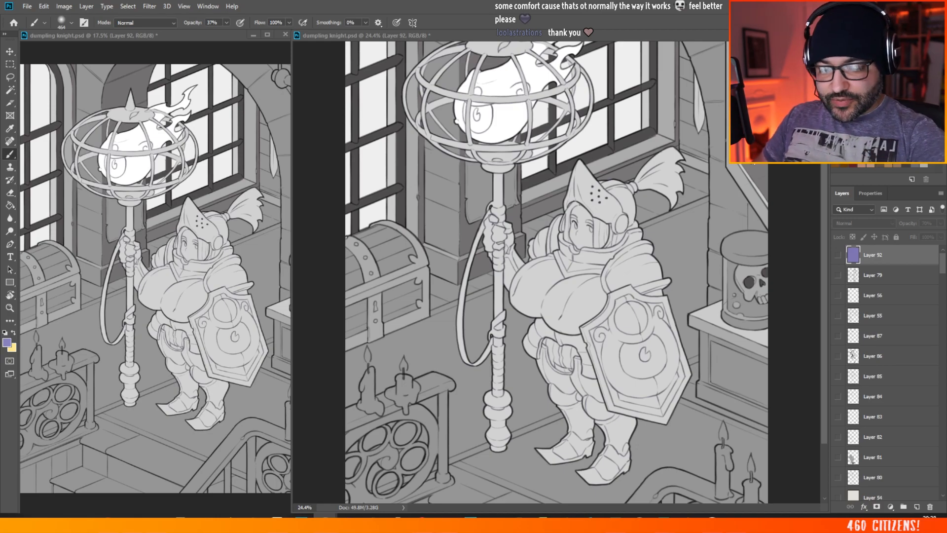
pyautogui.scroll(-3, 451, 229)
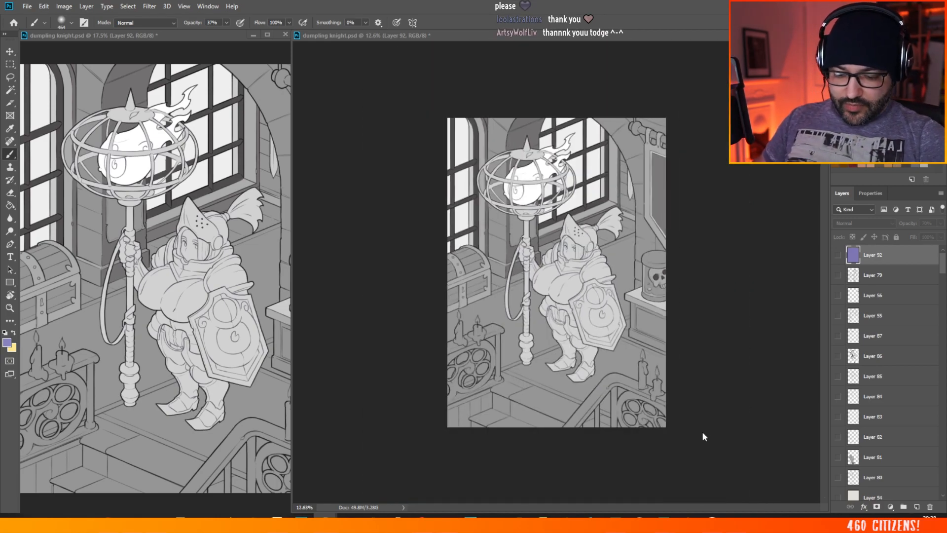
pyautogui.scroll(1, 702, 431)
pyautogui.scroll(1, 657, 375)
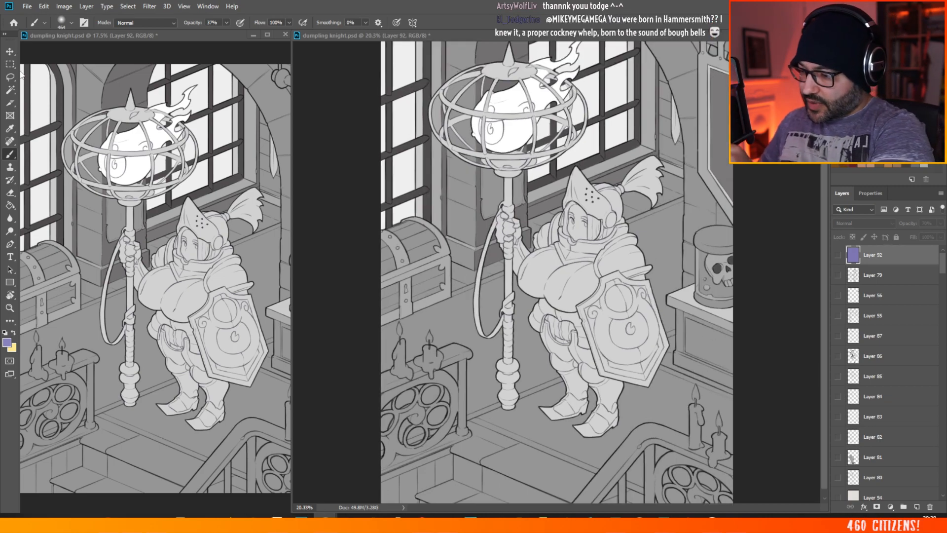
# Step: Pick the layer holding the barred window artwork on the canvas and add a new layer directly above it
pyautogui.click(9, 51)
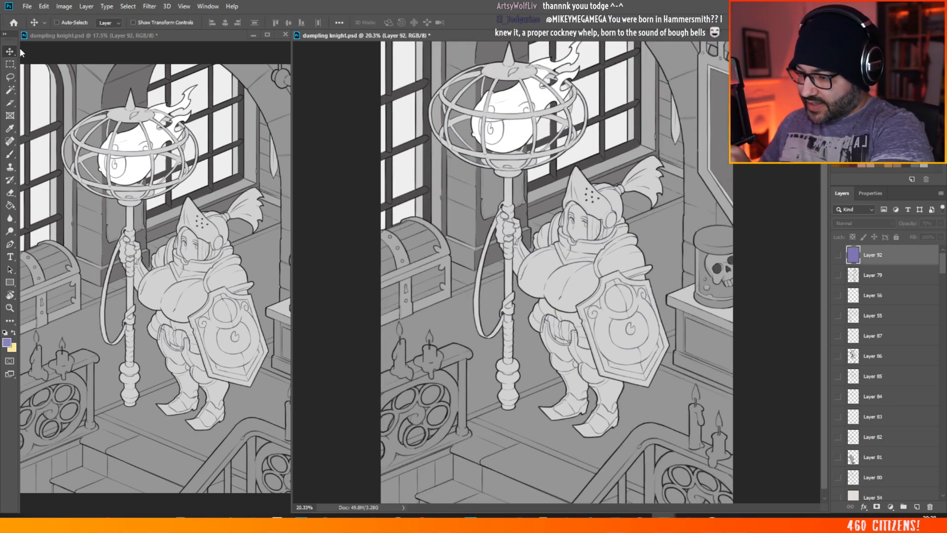
pyautogui.keyDown('ctrl'); pyautogui.click(392, 139); pyautogui.keyUp('ctrl')
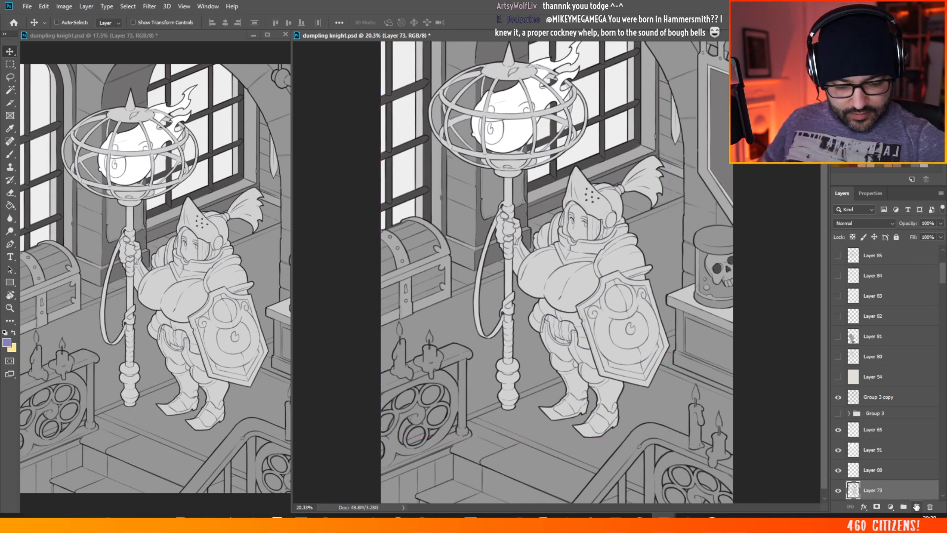
pyautogui.click(911, 507)
# Step: Choose the Mikey Hard brush at 34 px and sample the dark grey of the window bars as the foreground colour
pyautogui.press('b')
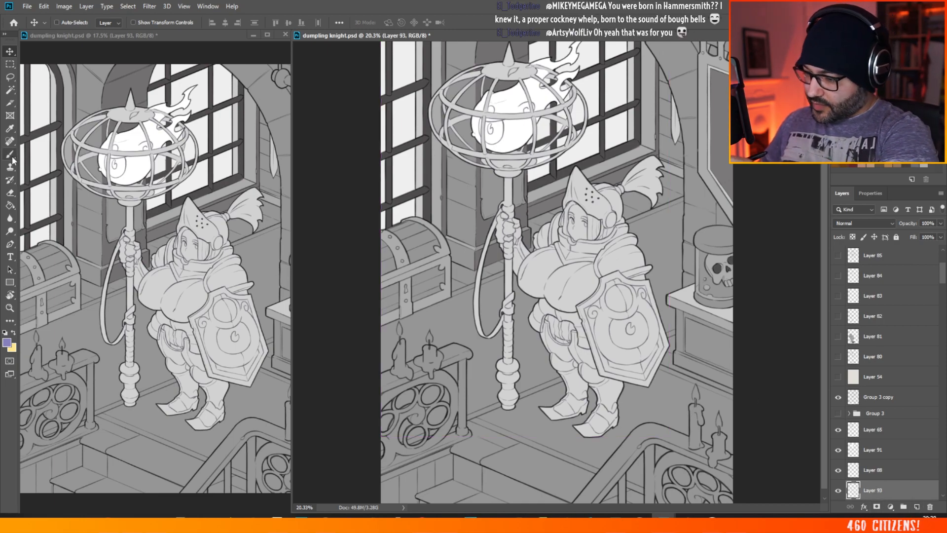
pyautogui.click(71, 22)
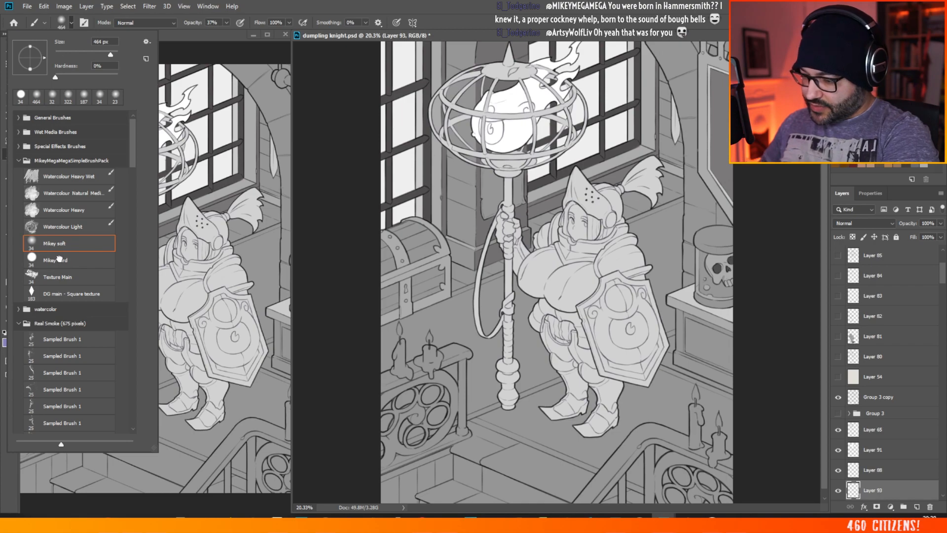
pyautogui.click(64, 246)
pyautogui.click(412, 93)
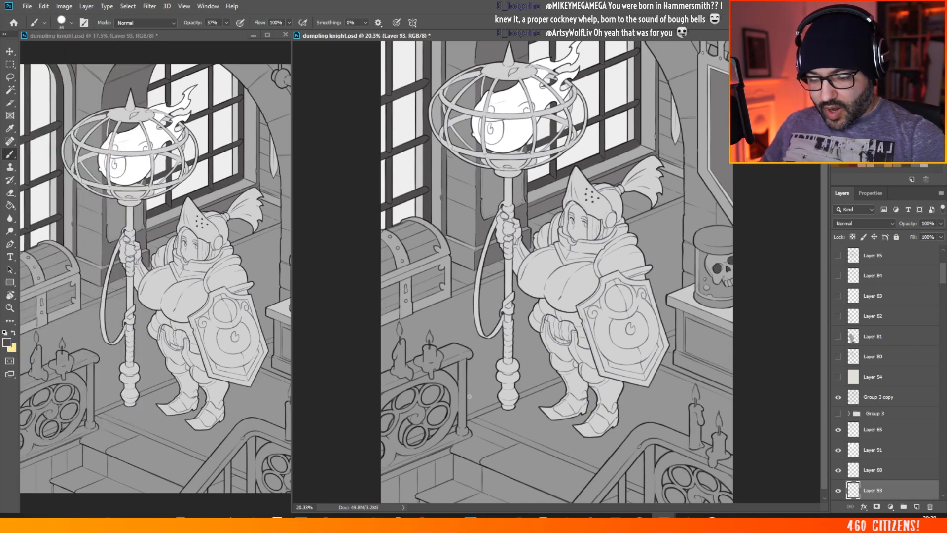
pyautogui.scroll(-1, 468, 396)
pyautogui.scroll(3, 368, 380)
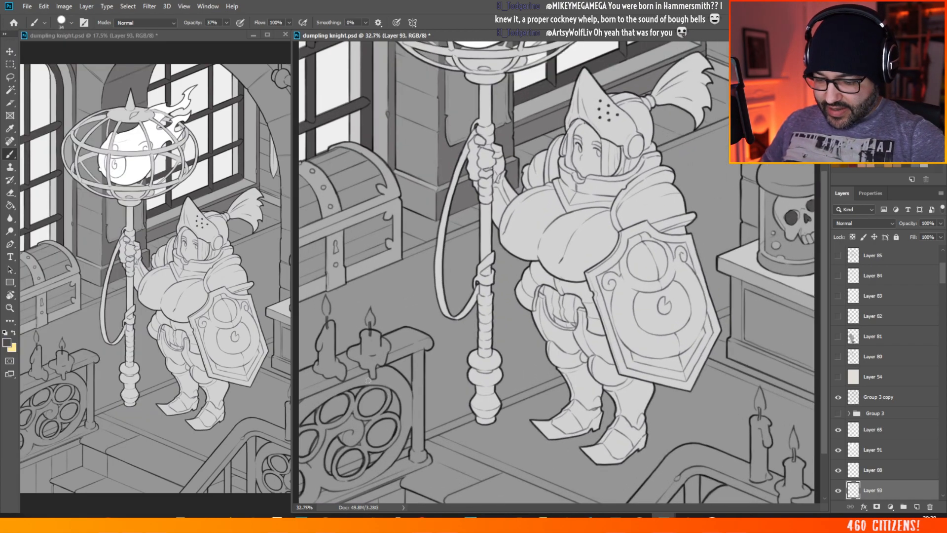
# Step: Set the foreground colour to the neutral dark grey #555555 and return to the Brush tool
pyautogui.scroll(2, 368, 380)
pyautogui.moveTo(593, 507); pyautogui.dragTo(572, 507)
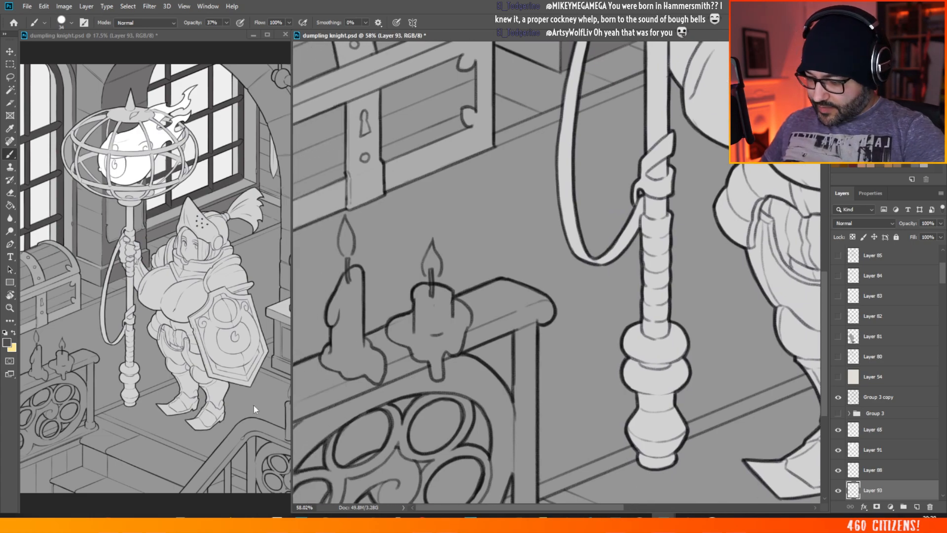
pyautogui.click(7, 341)
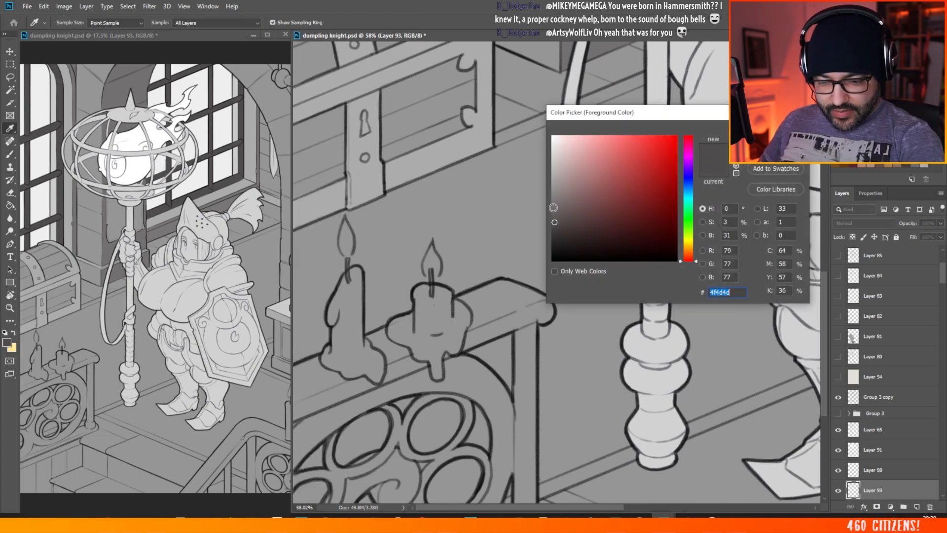
pyautogui.click(550, 210)
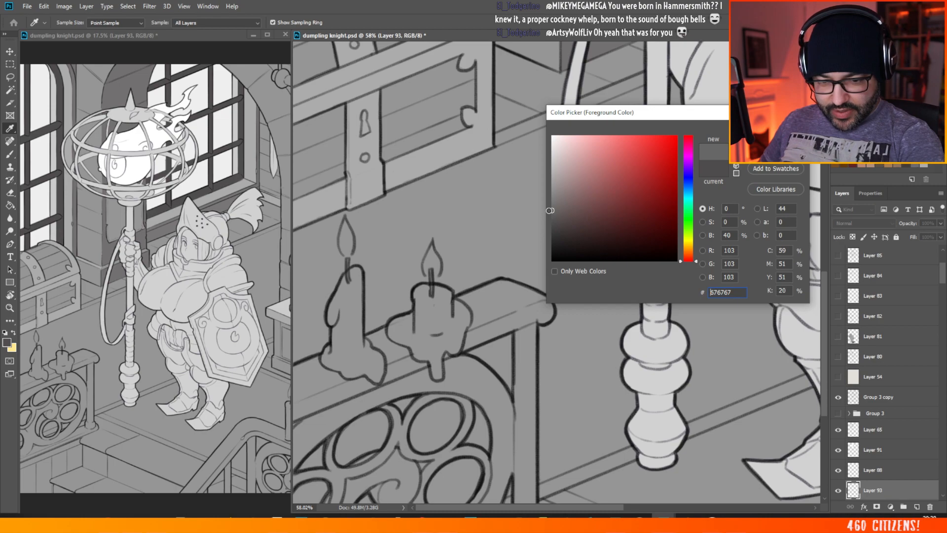
pyautogui.moveTo(549, 211); pyautogui.dragTo(549, 213)
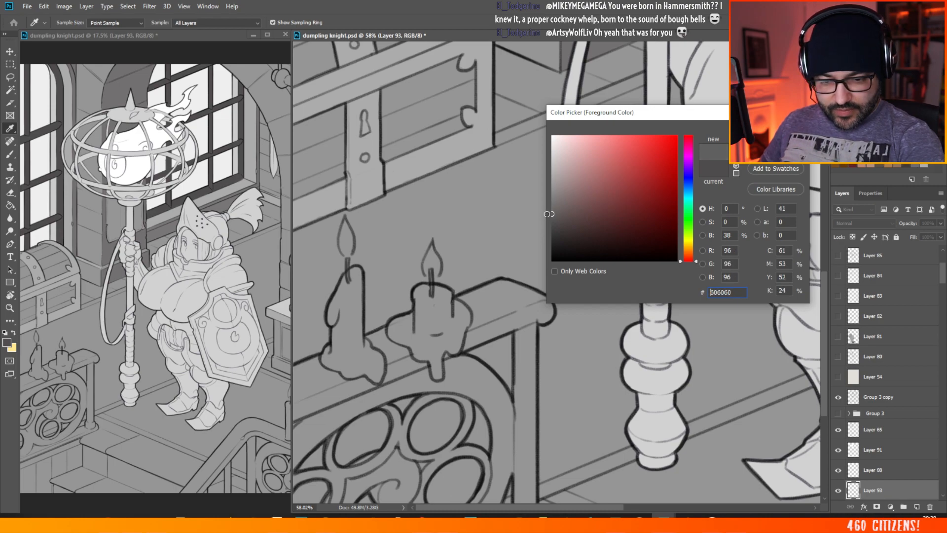
pyautogui.click(554, 210)
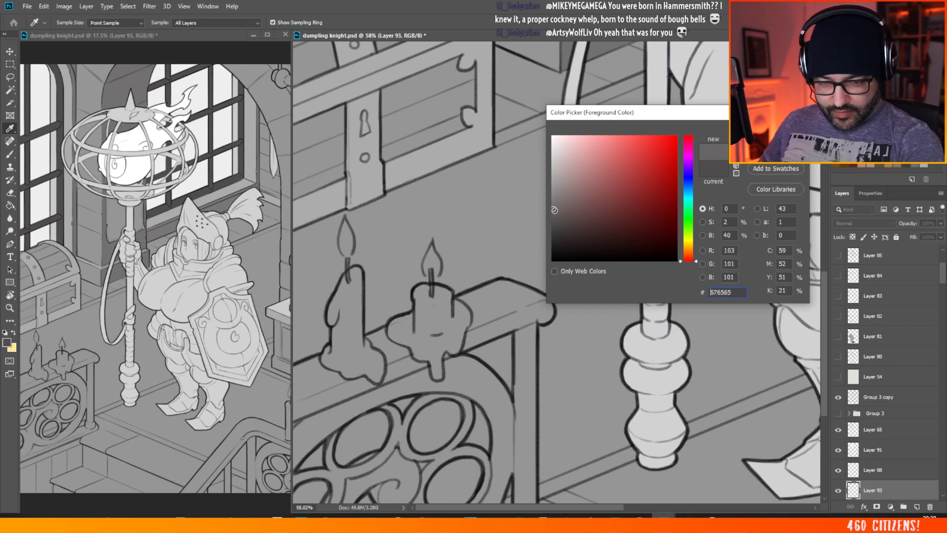
pyautogui.moveTo(554, 210); pyautogui.dragTo(550, 213)
pyautogui.click(550, 214)
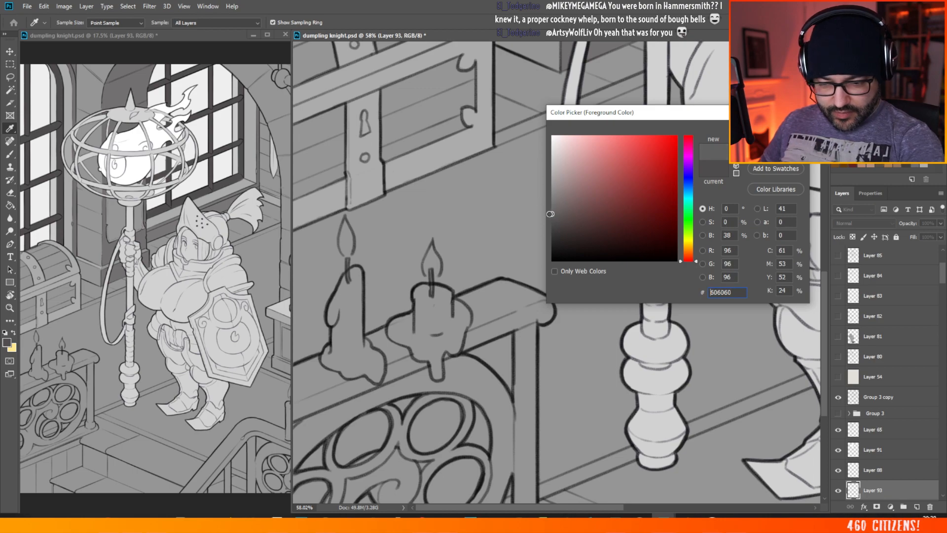
pyautogui.click(556, 212)
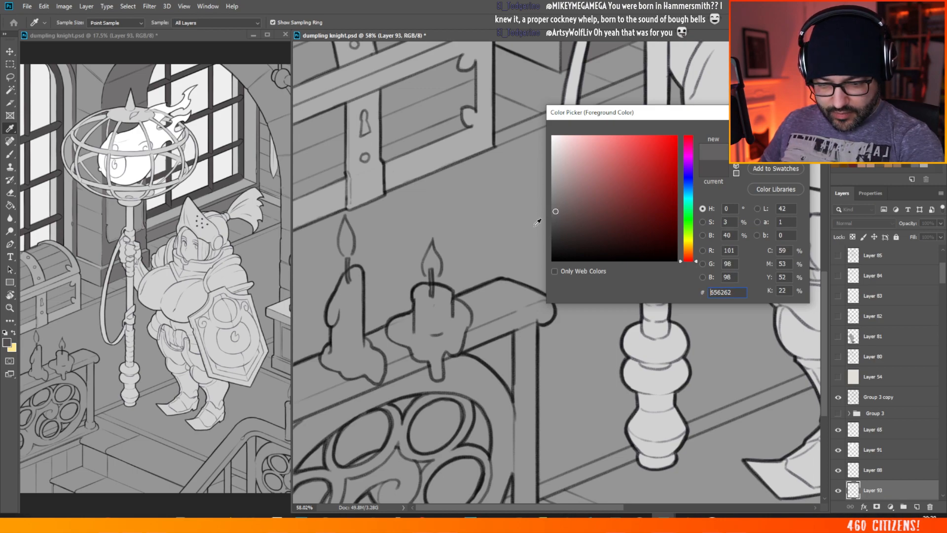
pyautogui.click(557, 210)
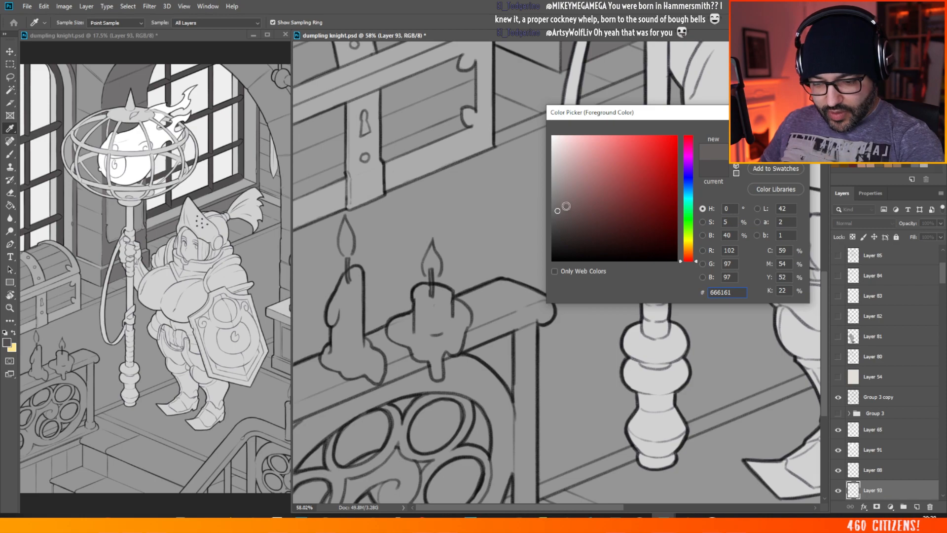
pyautogui.click(560, 214)
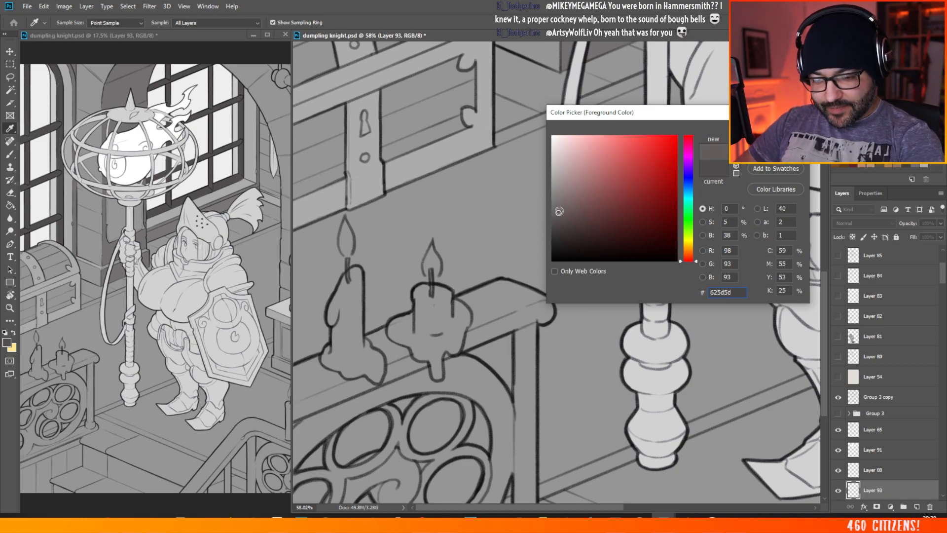
pyautogui.moveTo(555, 216)
pyautogui.mouseDown()
pyautogui.moveTo(526, 220)
pyautogui.moveTo(554, 219)
pyautogui.mouseUp()
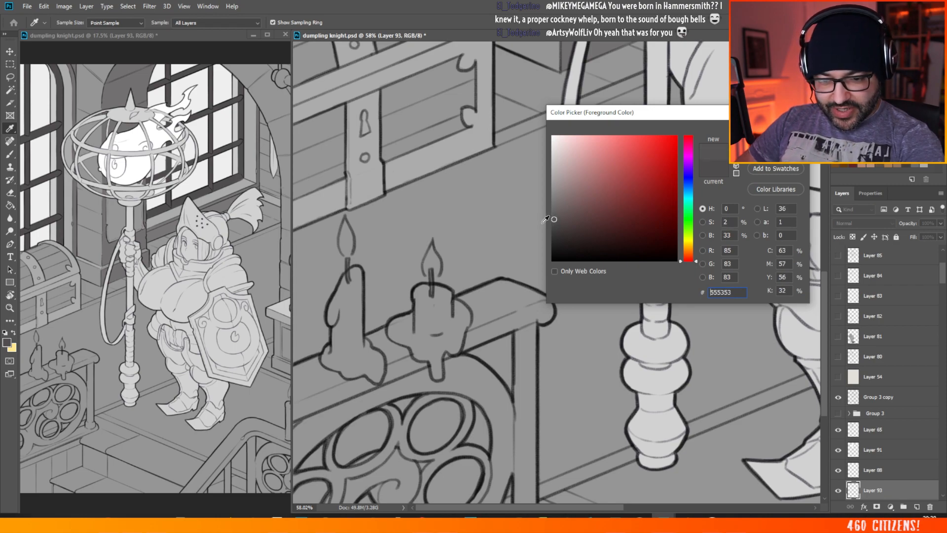
pyautogui.click(553, 220)
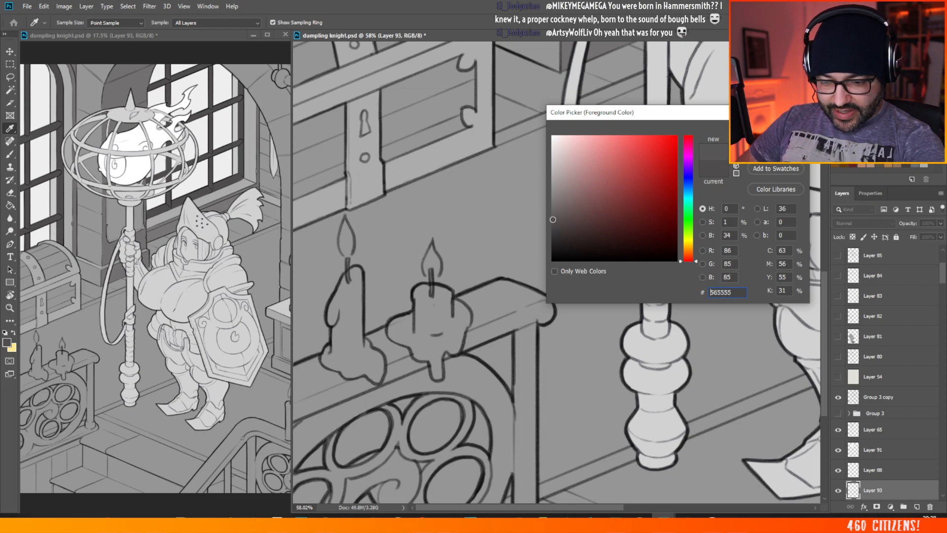
pyautogui.click(553, 220)
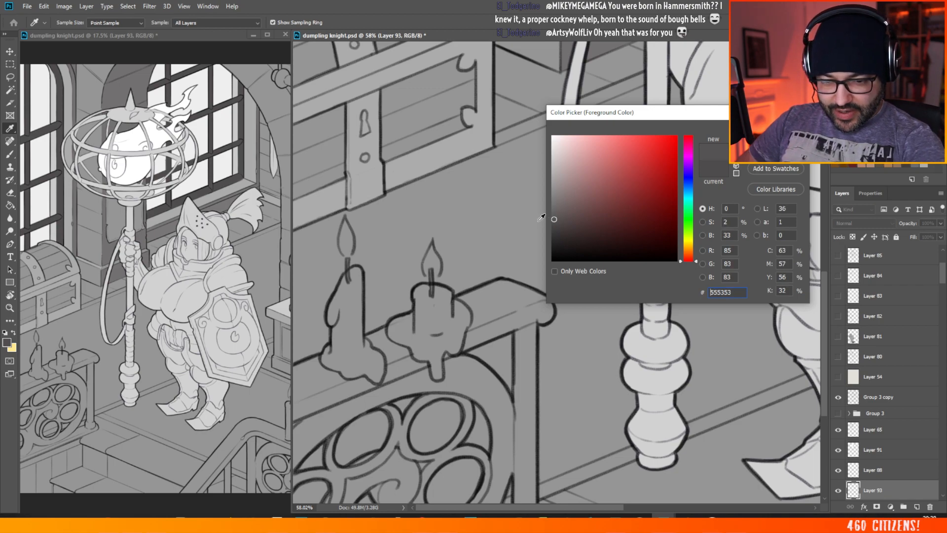
pyautogui.moveTo(553, 220); pyautogui.dragTo(492, 223)
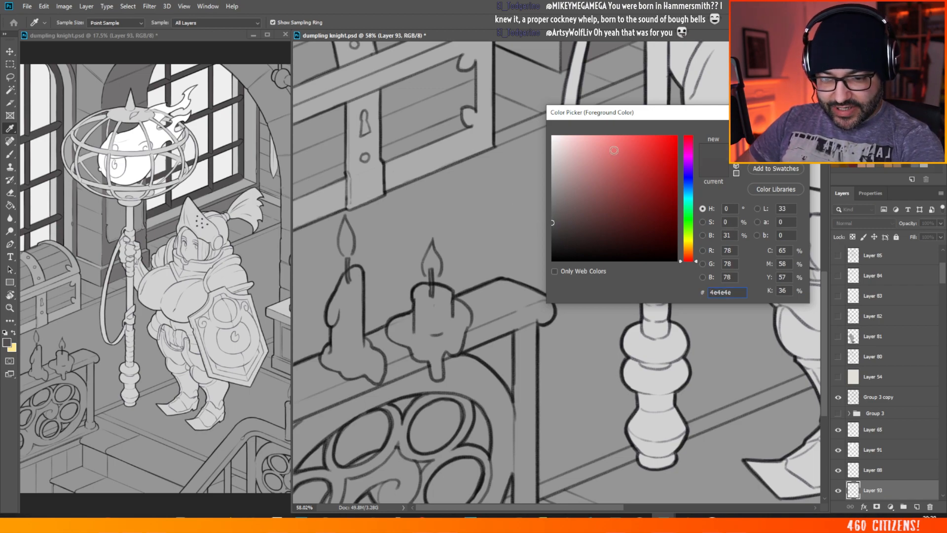
pyautogui.moveTo(555, 223); pyautogui.dragTo(546, 221)
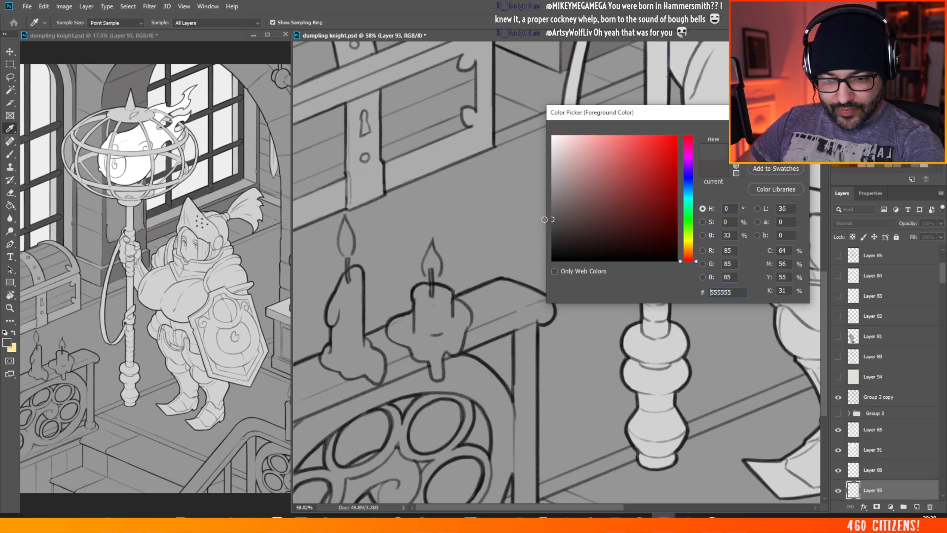
pyautogui.press('Return')
pyautogui.press('b')
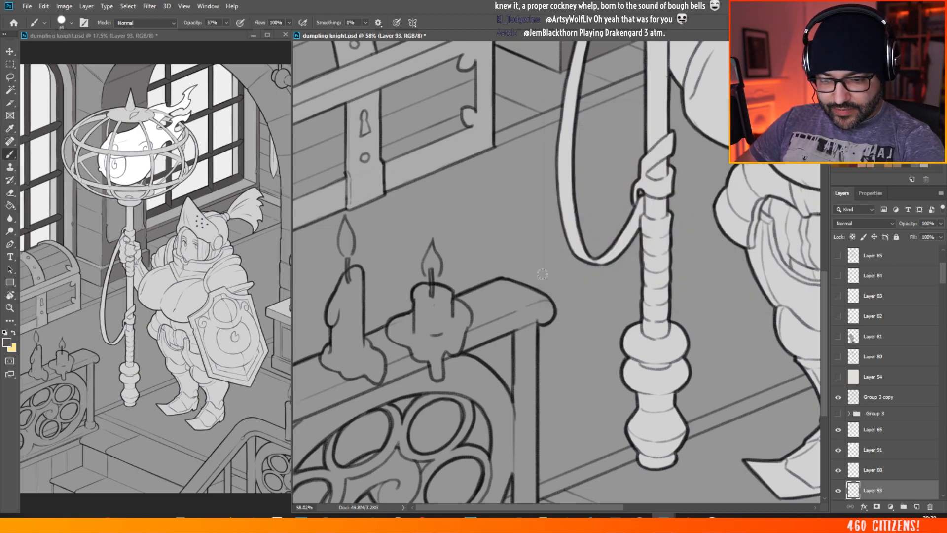
# Step: Make a test stroke on the handrail beneath the candles and raise the brush opacity to 100%
pyautogui.hotkey('ctrl', '0')
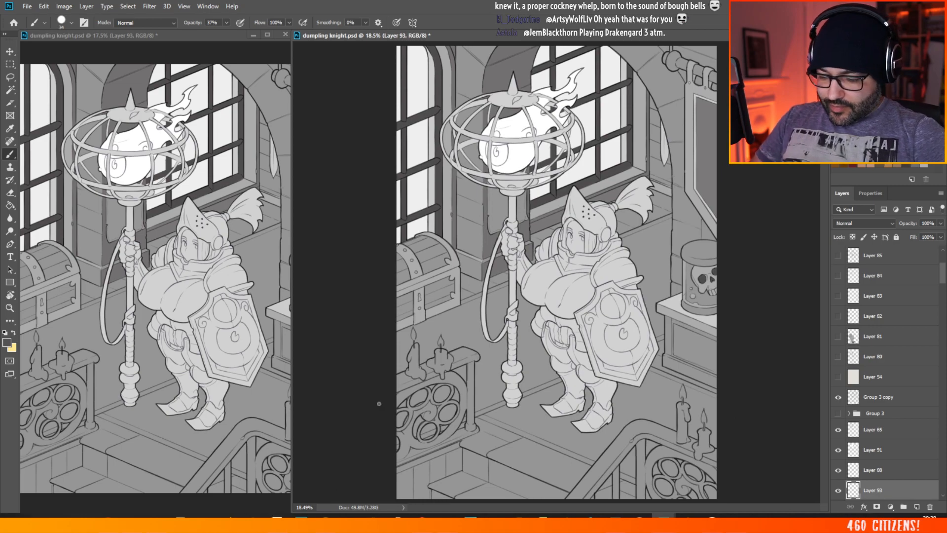
pyautogui.moveTo(379, 403); pyautogui.dragTo(464, 422)
pyautogui.moveTo(373, 375); pyautogui.dragTo(379, 351)
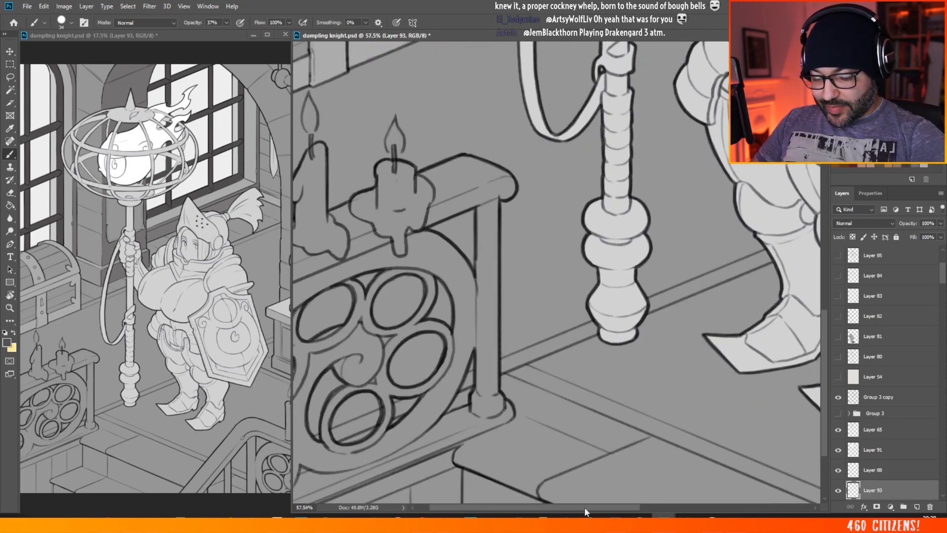
pyautogui.moveTo(584, 507); pyautogui.dragTo(571, 508)
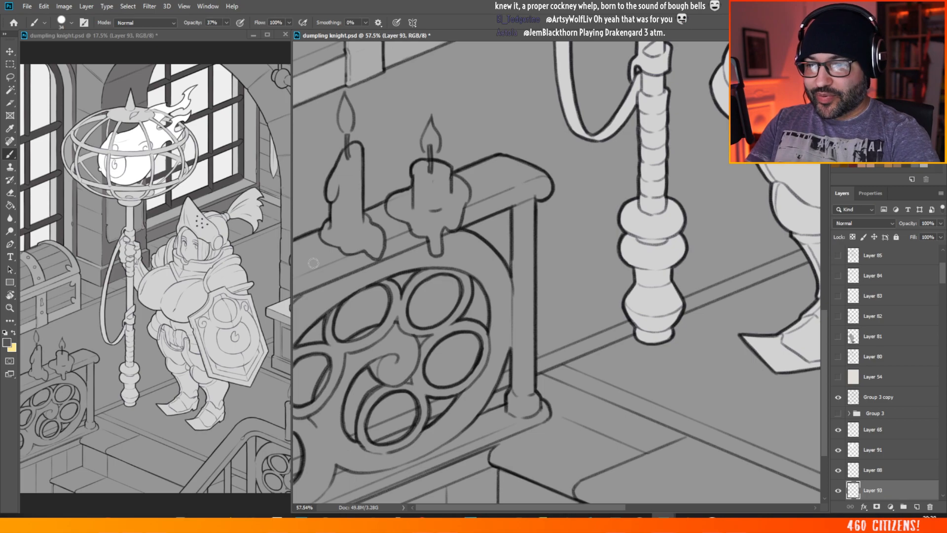
pyautogui.moveTo(296, 276); pyautogui.dragTo(328, 264)
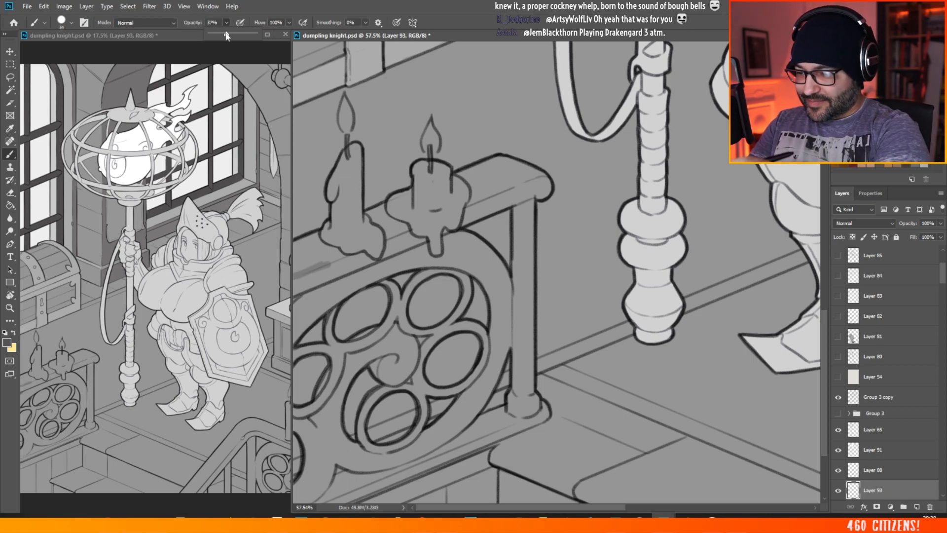
pyautogui.moveTo(232, 35); pyautogui.dragTo(322, 41)
# Step: Paint the handrail solid dark grey around the two candles, up to its rounded end above the post
pyautogui.moveTo(316, 268)
pyautogui.mouseDown()
pyautogui.moveTo(288, 293)
pyautogui.moveTo(353, 267)
pyautogui.moveTo(327, 264)
pyautogui.moveTo(292, 278)
pyautogui.moveTo(311, 257)
pyautogui.moveTo(288, 279)
pyautogui.moveTo(311, 248)
pyautogui.moveTo(289, 254)
pyautogui.moveTo(301, 240)
pyautogui.moveTo(295, 244)
pyautogui.moveTo(316, 234)
pyautogui.moveTo(316, 250)
pyautogui.moveTo(361, 256)
pyautogui.moveTo(328, 277)
pyautogui.moveTo(358, 255)
pyautogui.mouseUp()
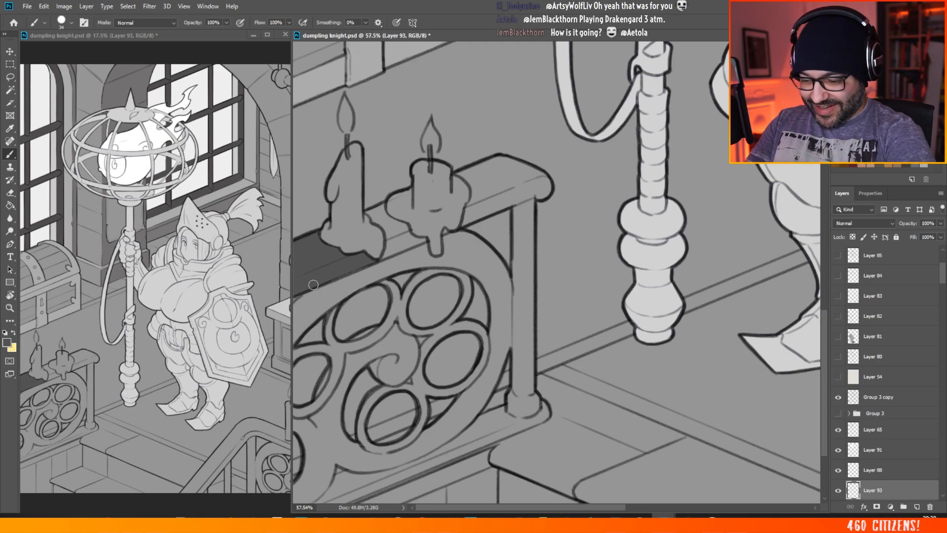
pyautogui.moveTo(314, 284); pyautogui.dragTo(374, 262)
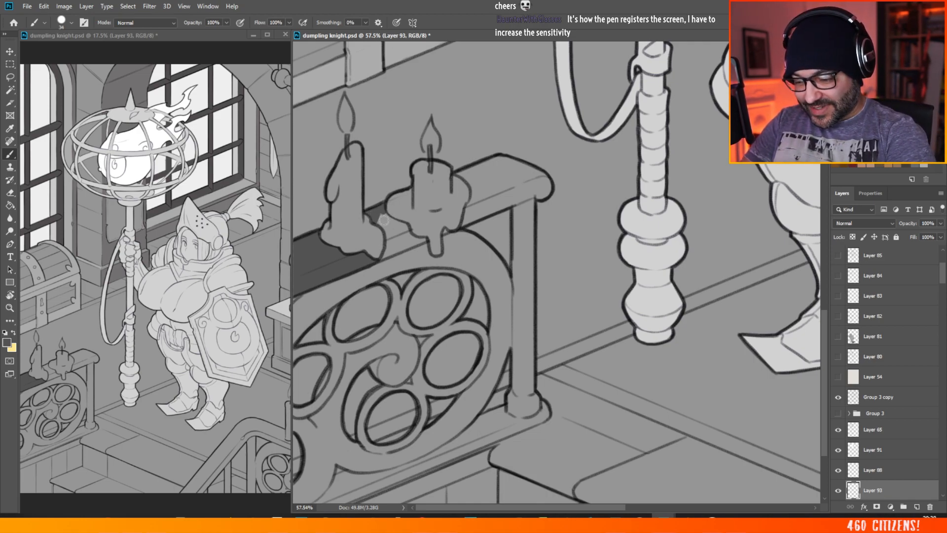
pyautogui.moveTo(383, 222); pyautogui.dragTo(388, 213)
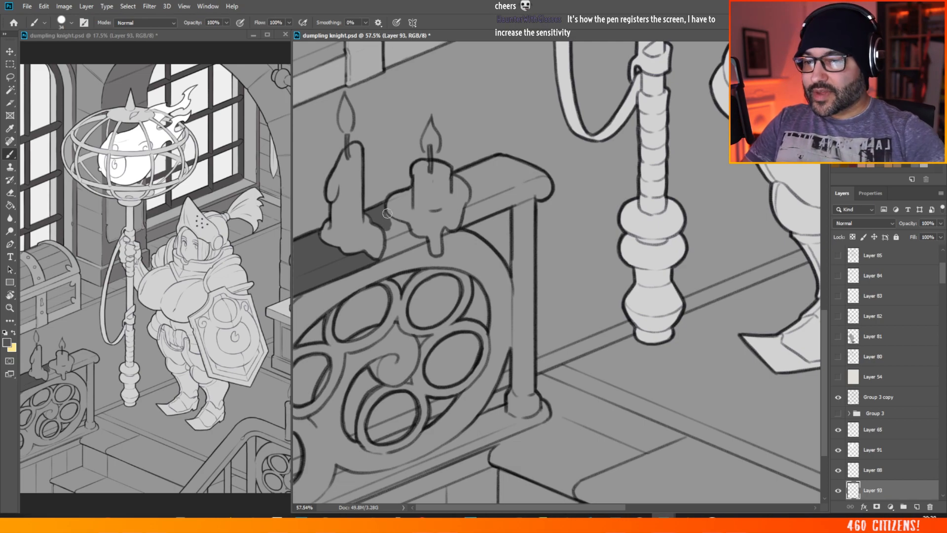
pyautogui.hotkey('alt', 'Tab')
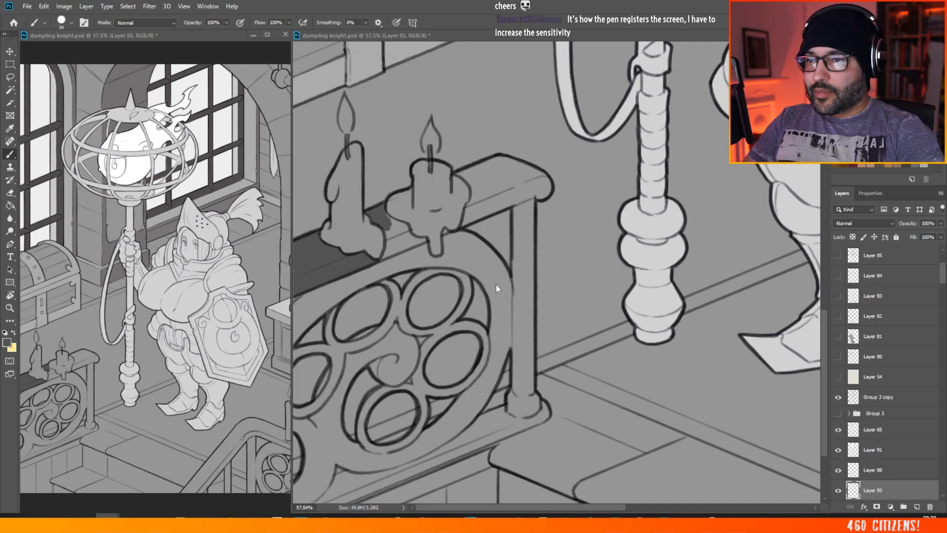
pyautogui.moveTo(391, 226)
pyautogui.mouseDown()
pyautogui.moveTo(392, 217)
pyautogui.moveTo(381, 257)
pyautogui.mouseUp()
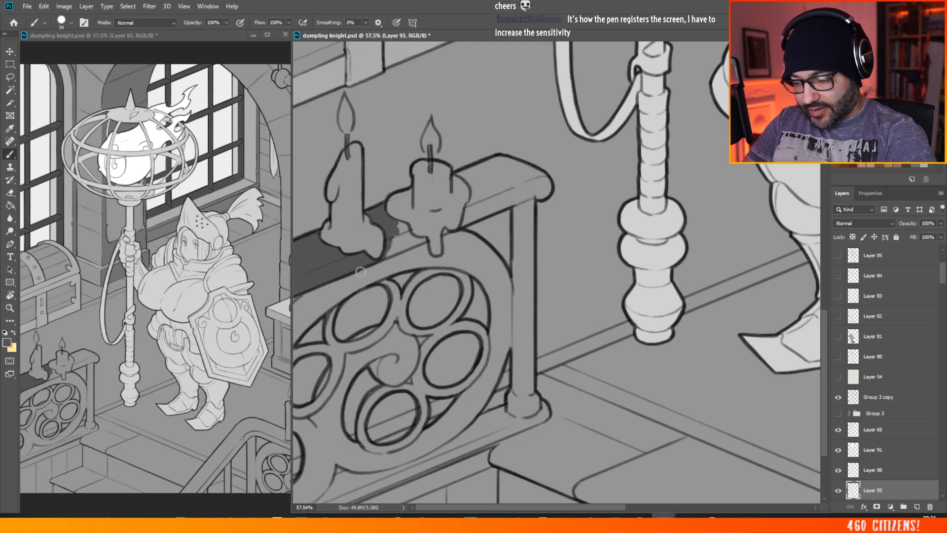
pyautogui.moveTo(392, 249)
pyautogui.mouseDown()
pyautogui.moveTo(399, 224)
pyautogui.moveTo(410, 237)
pyautogui.moveTo(400, 250)
pyautogui.moveTo(425, 240)
pyautogui.moveTo(409, 230)
pyautogui.moveTo(413, 242)
pyautogui.moveTo(377, 258)
pyautogui.moveTo(446, 230)
pyautogui.mouseUp()
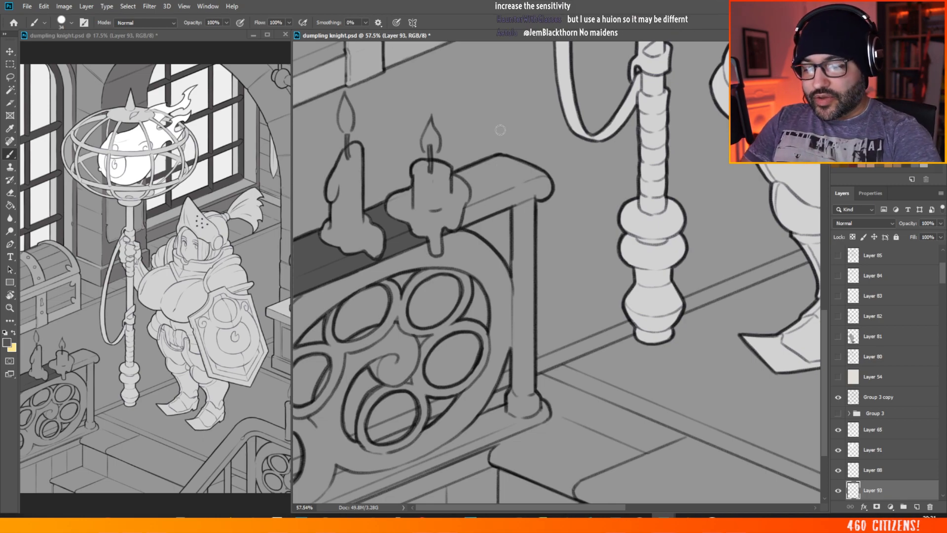
pyautogui.moveTo(472, 169)
pyautogui.mouseDown()
pyautogui.moveTo(459, 173)
pyautogui.moveTo(474, 182)
pyautogui.moveTo(466, 217)
pyautogui.moveTo(502, 194)
pyautogui.moveTo(480, 194)
pyautogui.moveTo(493, 170)
pyautogui.moveTo(478, 167)
pyautogui.moveTo(475, 178)
pyautogui.moveTo(473, 168)
pyautogui.moveTo(499, 157)
pyautogui.moveTo(504, 182)
pyautogui.mouseUp()
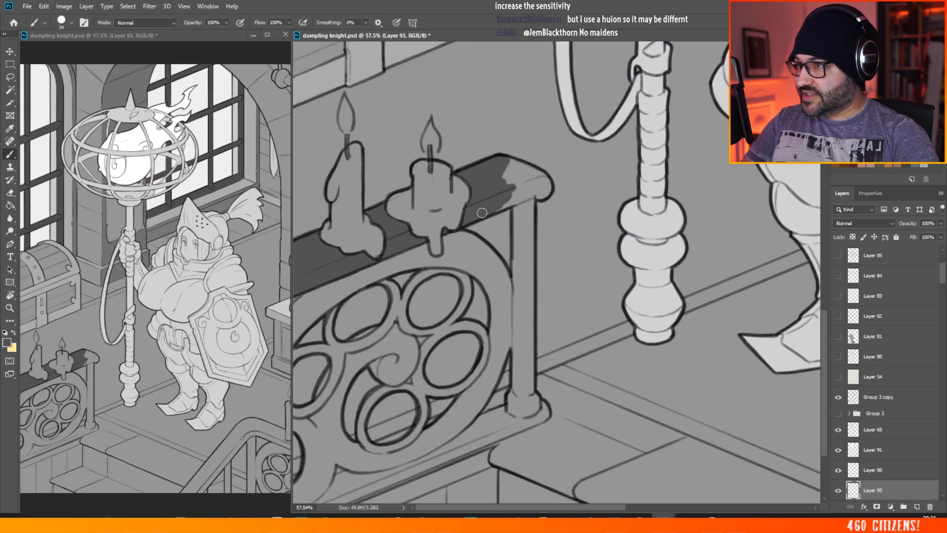
pyautogui.moveTo(498, 202)
pyautogui.mouseDown()
pyautogui.moveTo(545, 185)
pyautogui.moveTo(520, 191)
pyautogui.moveTo(534, 194)
pyautogui.moveTo(538, 184)
pyautogui.moveTo(521, 180)
pyautogui.moveTo(514, 198)
pyautogui.moveTo(536, 175)
pyautogui.moveTo(509, 164)
pyautogui.moveTo(544, 177)
pyautogui.mouseUp()
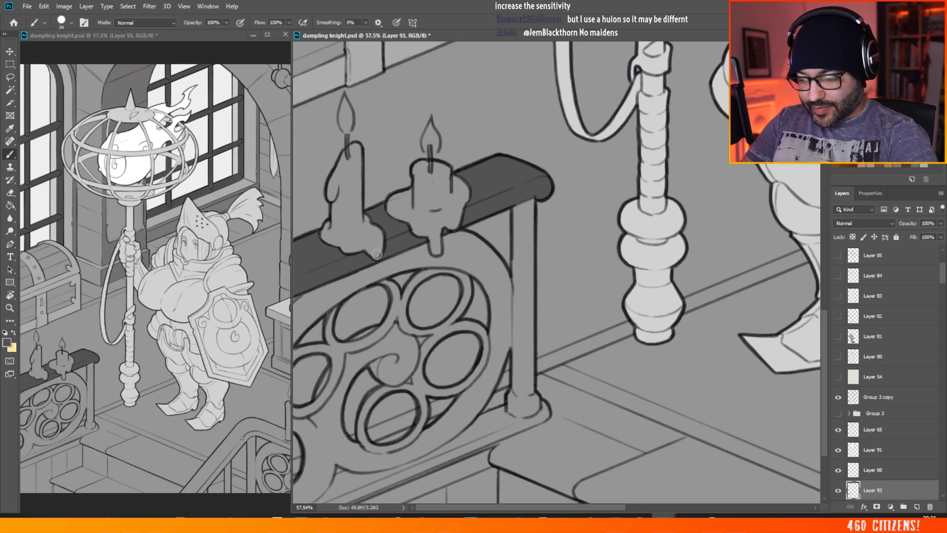
# Step: Review the whole illustration, then sample a mid grey from the wall behind the staff and check its values in the Color Picker
pyautogui.moveTo(450, 201); pyautogui.dragTo(389, 148)
pyautogui.moveTo(608, 265); pyautogui.dragTo(639, 266)
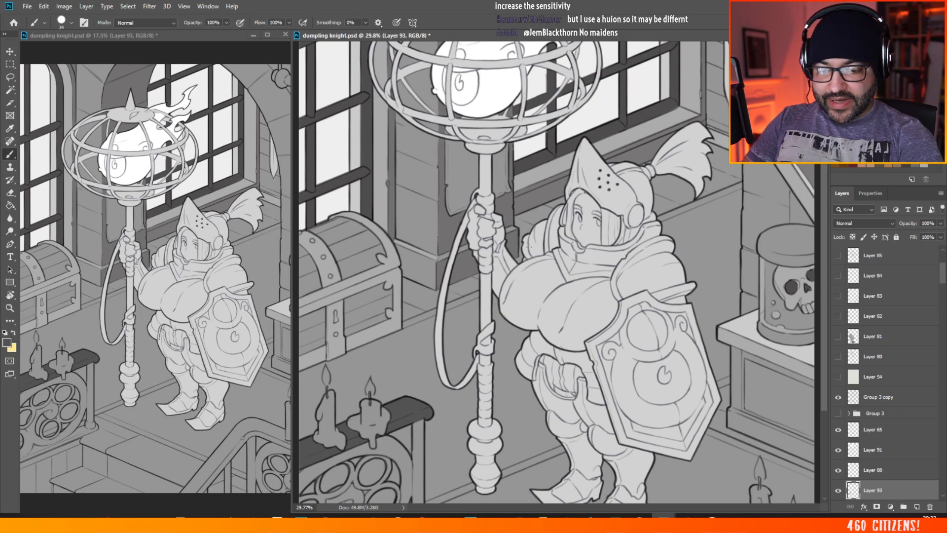
pyautogui.moveTo(463, 234); pyautogui.dragTo(357, 73)
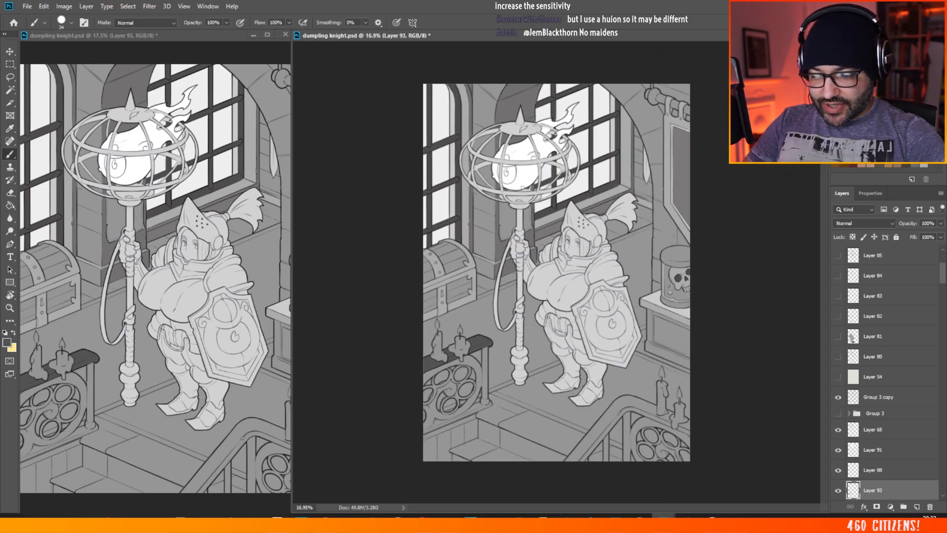
pyautogui.moveTo(523, 187); pyautogui.dragTo(626, 196)
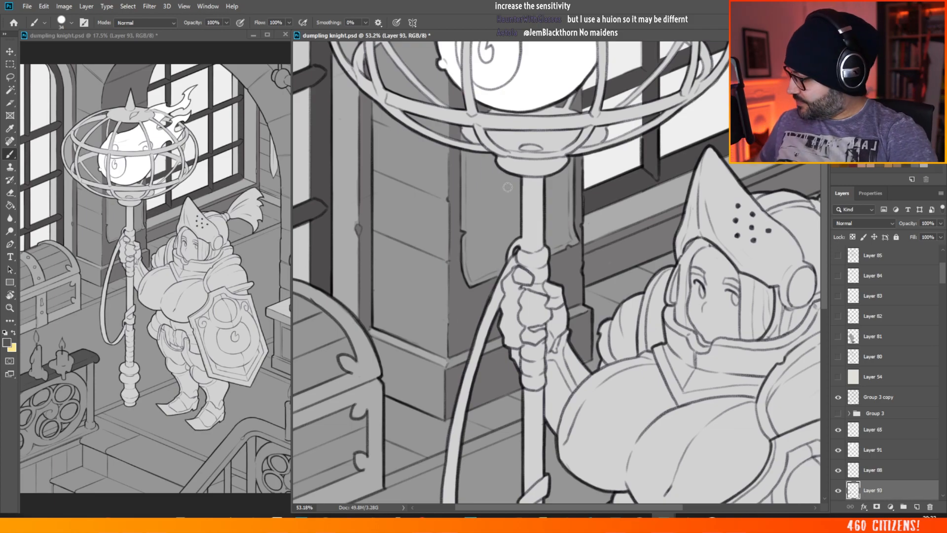
pyautogui.press('alt')
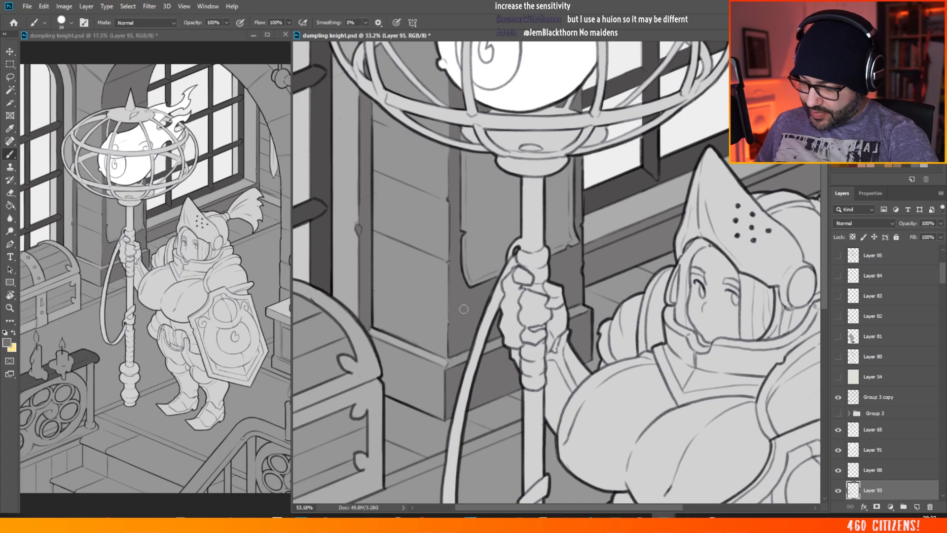
pyautogui.click(8, 341)
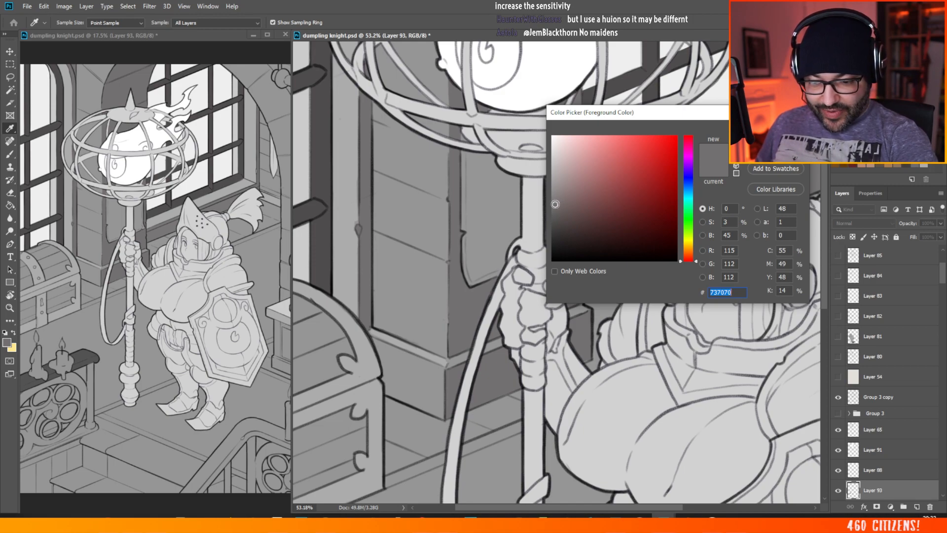
pyautogui.press('Escape')
pyautogui.press('b')
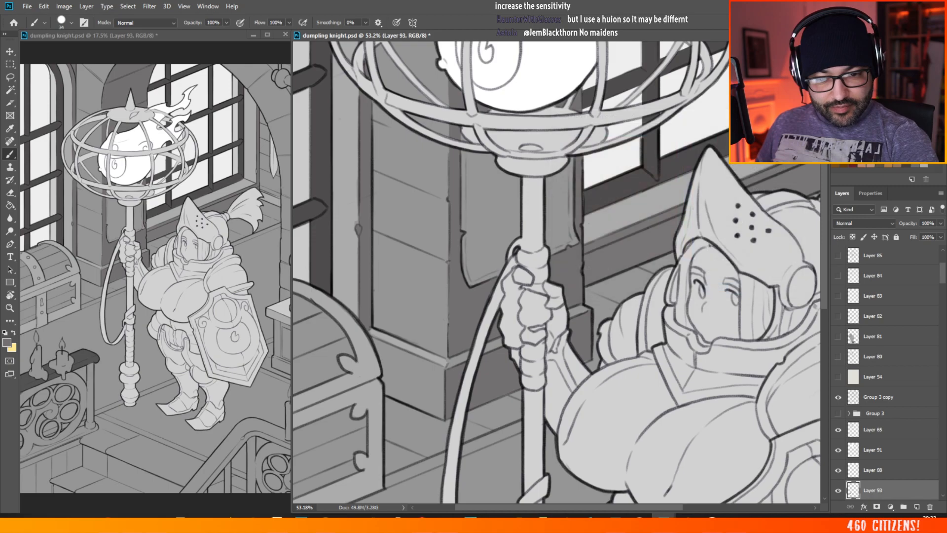
pyautogui.moveTo(824, 173); pyautogui.dragTo(823, 286)
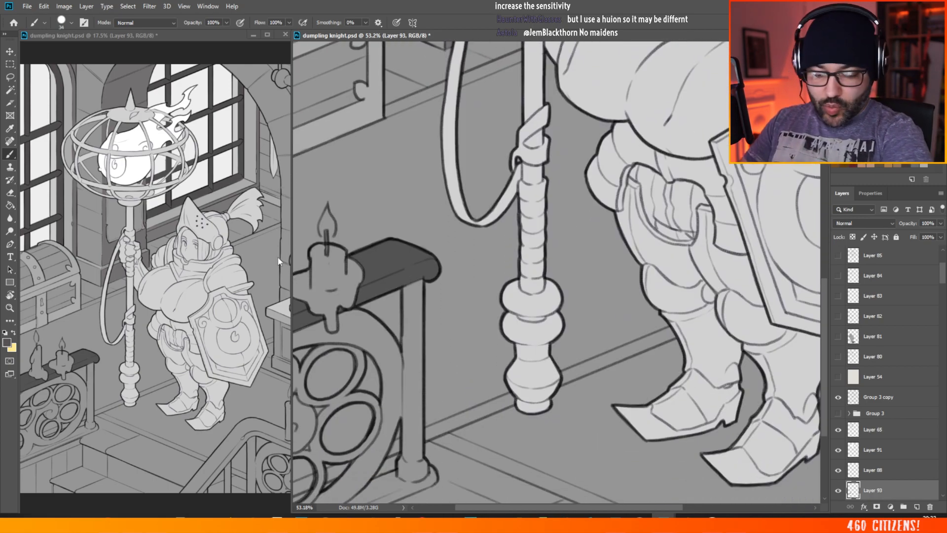
pyautogui.scroll(-2, 490, 198)
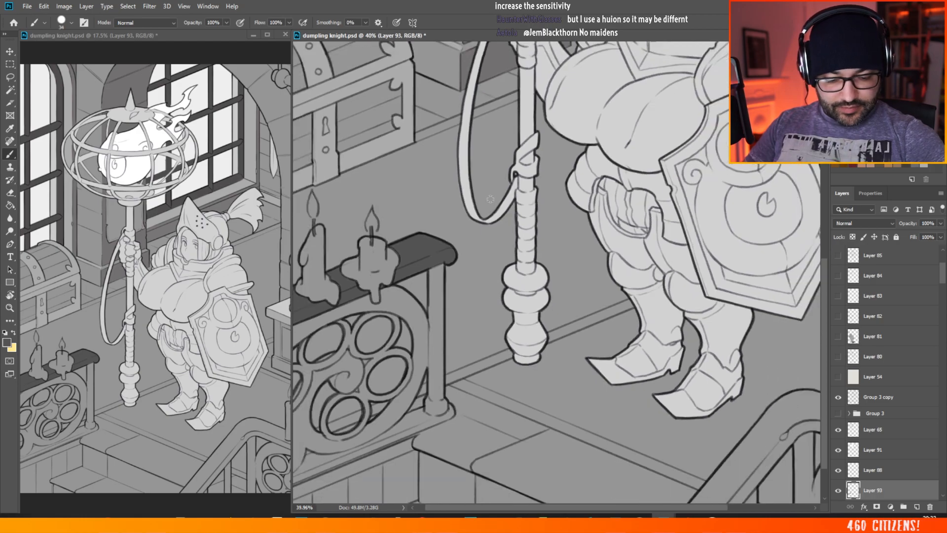
# Step: Paint the foreground stair handrail solid dark grey on Layer 93, from its lower end up around the bend towards the candles
pyautogui.click(838, 491)
pyautogui.click(837, 491)
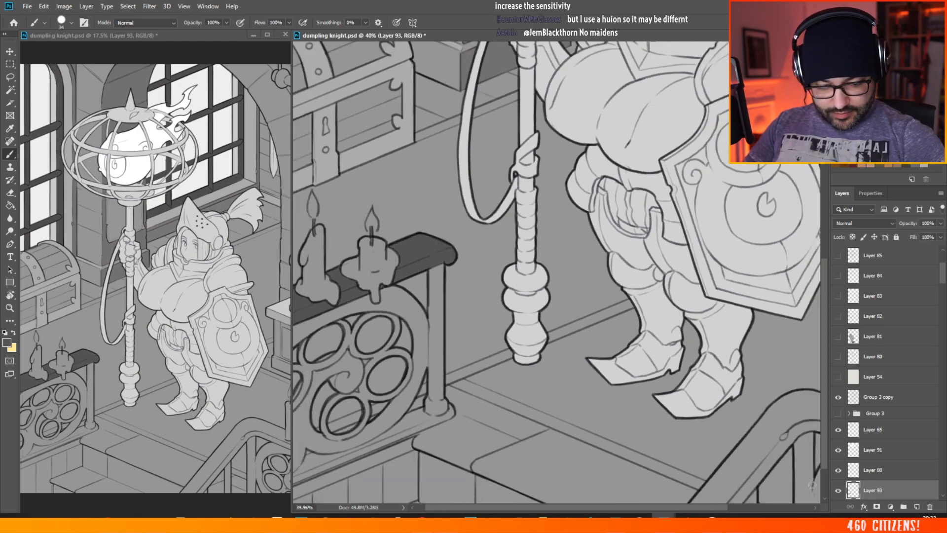
pyautogui.scroll(-3, 633, 412)
pyautogui.scroll(4, 633, 412)
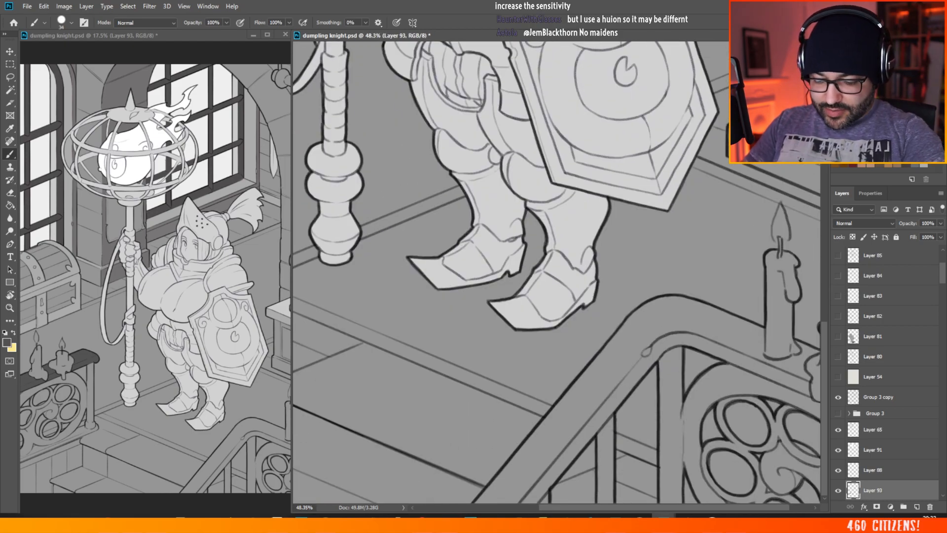
pyautogui.moveTo(530, 463)
pyautogui.mouseDown()
pyautogui.moveTo(477, 503)
pyautogui.moveTo(518, 455)
pyautogui.moveTo(487, 502)
pyautogui.moveTo(535, 471)
pyautogui.moveTo(525, 508)
pyautogui.moveTo(567, 461)
pyautogui.mouseUp()
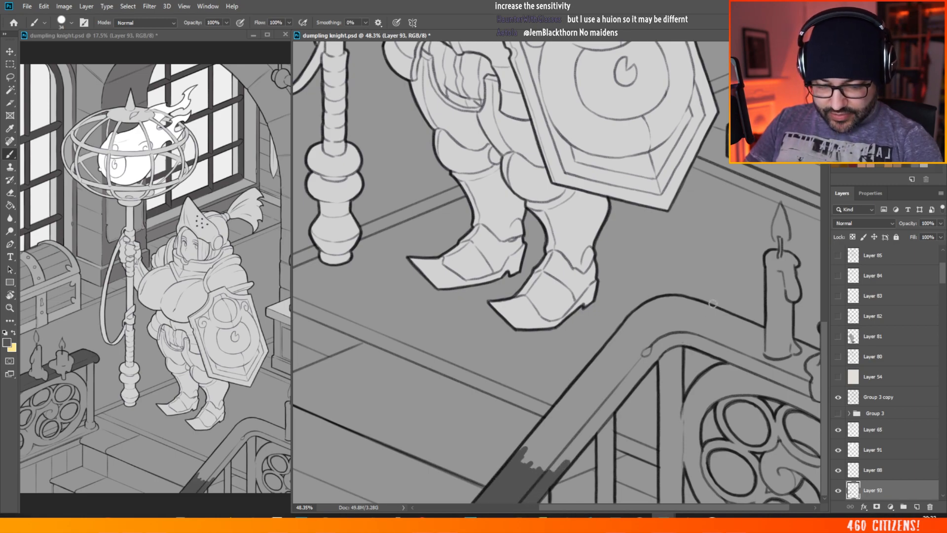
pyautogui.moveTo(541, 470)
pyautogui.mouseDown()
pyautogui.moveTo(587, 428)
pyautogui.moveTo(581, 419)
pyautogui.moveTo(588, 418)
pyautogui.moveTo(565, 465)
pyautogui.moveTo(624, 392)
pyautogui.moveTo(594, 392)
pyautogui.moveTo(516, 459)
pyautogui.moveTo(619, 350)
pyautogui.moveTo(598, 391)
pyautogui.moveTo(656, 348)
pyautogui.moveTo(621, 393)
pyautogui.moveTo(665, 337)
pyautogui.moveTo(661, 325)
pyautogui.moveTo(625, 339)
pyautogui.moveTo(628, 327)
pyautogui.moveTo(590, 371)
pyautogui.moveTo(634, 319)
pyautogui.moveTo(676, 283)
pyautogui.mouseUp()
pyautogui.rightClick(602, 374)
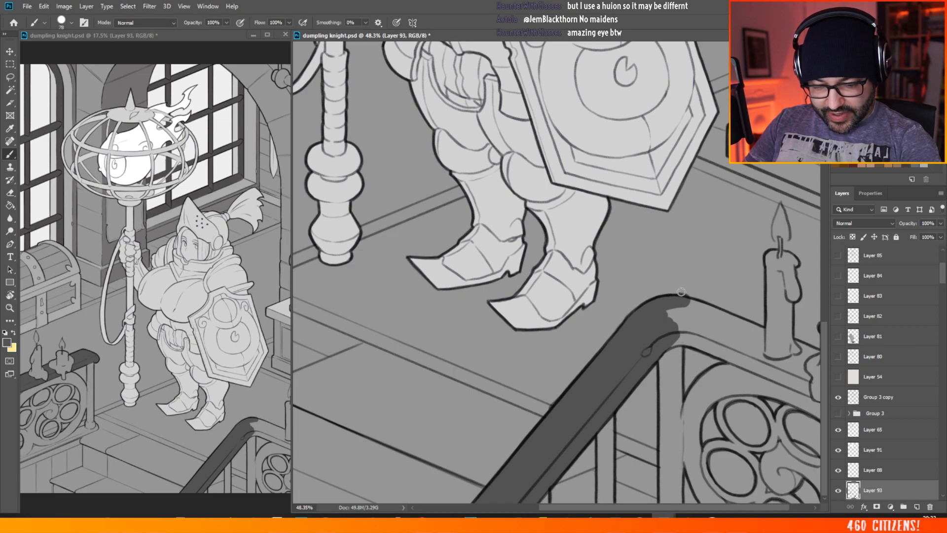
pyautogui.moveTo(685, 311)
pyautogui.mouseDown()
pyautogui.moveTo(687, 330)
pyautogui.moveTo(661, 345)
pyautogui.moveTo(687, 340)
pyautogui.moveTo(693, 310)
pyautogui.moveTo(724, 315)
pyautogui.mouseUp()
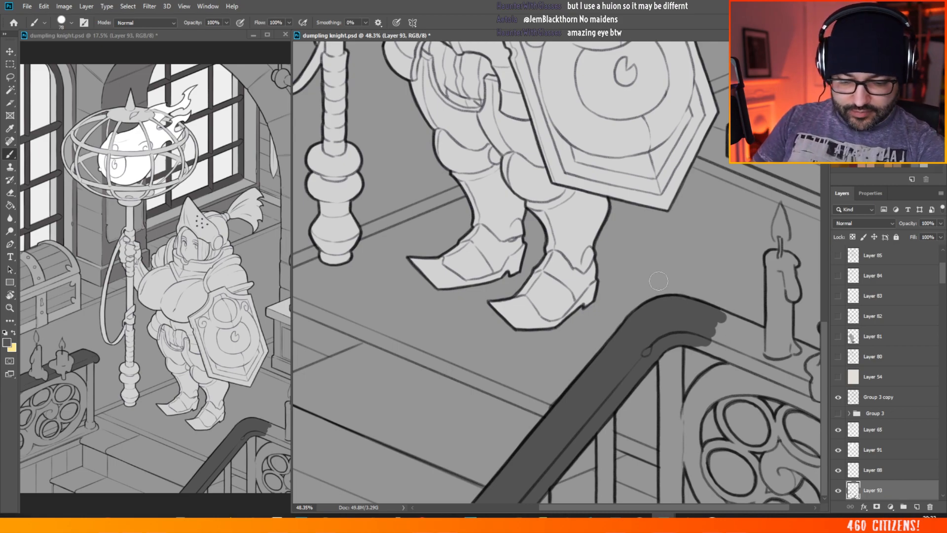
pyautogui.moveTo(708, 339)
pyautogui.mouseDown()
pyautogui.moveTo(691, 340)
pyautogui.moveTo(739, 359)
pyautogui.mouseUp()
# Step: Mirror the canvas view horizontally and fill the rest of the foreground handrail dark grey around the two candles
pyautogui.hotkey('ctrl', 'shift', 'h')
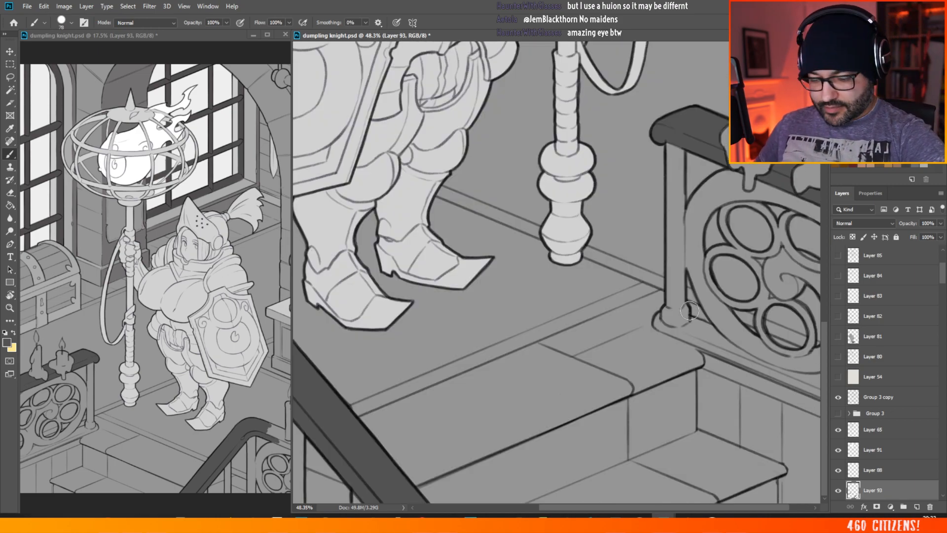
pyautogui.moveTo(534, 508); pyautogui.dragTo(374, 498)
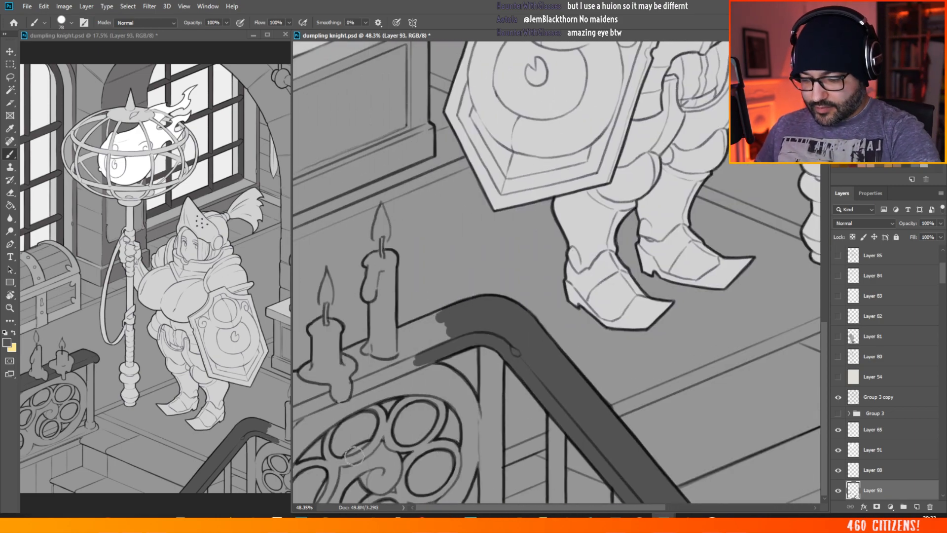
pyautogui.moveTo(295, 378)
pyautogui.mouseDown()
pyautogui.moveTo(293, 417)
pyautogui.moveTo(306, 400)
pyautogui.moveTo(298, 380)
pyautogui.moveTo(316, 389)
pyautogui.moveTo(310, 412)
pyautogui.moveTo(300, 414)
pyautogui.moveTo(322, 397)
pyautogui.mouseUp()
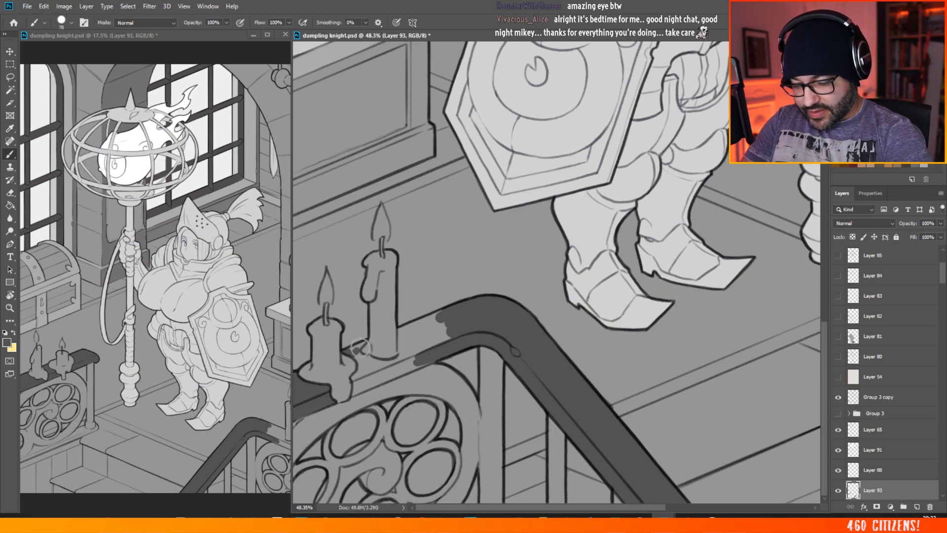
pyautogui.moveTo(358, 346); pyautogui.dragTo(353, 390)
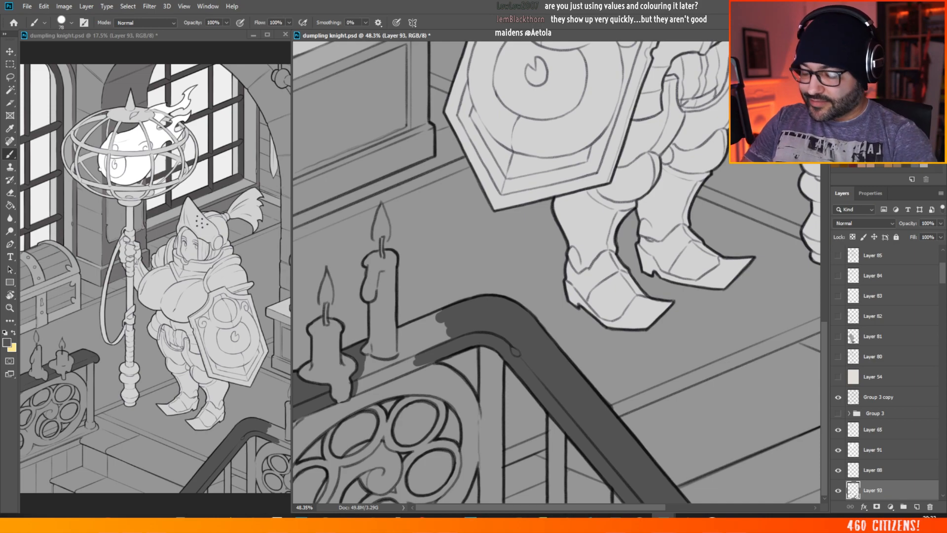
pyautogui.moveTo(359, 381)
pyautogui.mouseDown()
pyautogui.moveTo(434, 357)
pyautogui.moveTo(371, 383)
pyautogui.moveTo(418, 365)
pyautogui.moveTo(364, 372)
pyautogui.moveTo(366, 358)
pyautogui.moveTo(376, 369)
pyautogui.moveTo(372, 360)
pyautogui.moveTo(402, 366)
pyautogui.moveTo(402, 330)
pyautogui.moveTo(400, 357)
pyautogui.moveTo(457, 332)
pyautogui.moveTo(404, 343)
pyautogui.moveTo(404, 330)
pyautogui.moveTo(426, 333)
pyautogui.mouseUp()
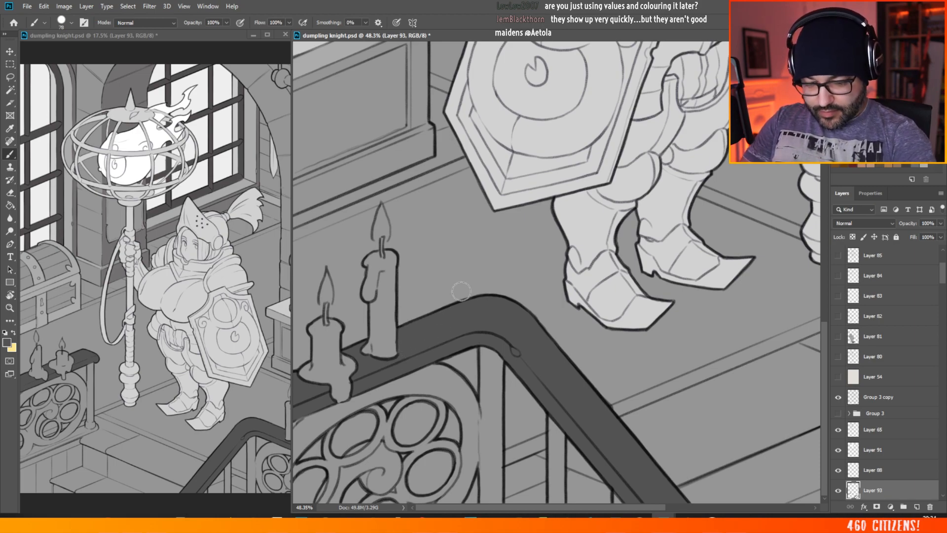
# Step: Examine the whole illustration at different magnifications to judge the dark handrails against the rest of the scene
pyautogui.scroll(-3, 491, 202)
pyautogui.scroll(-2, 491, 202)
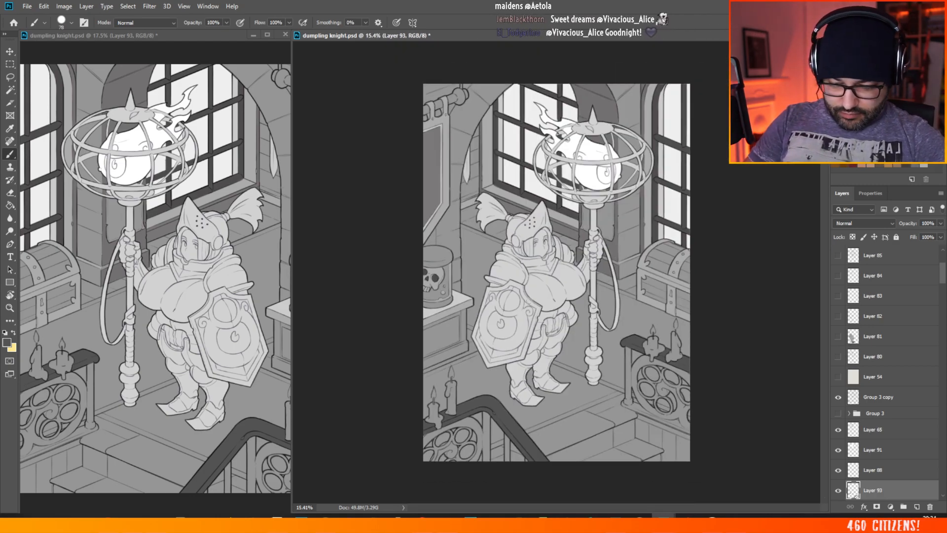
pyautogui.scroll(1, 578, 331)
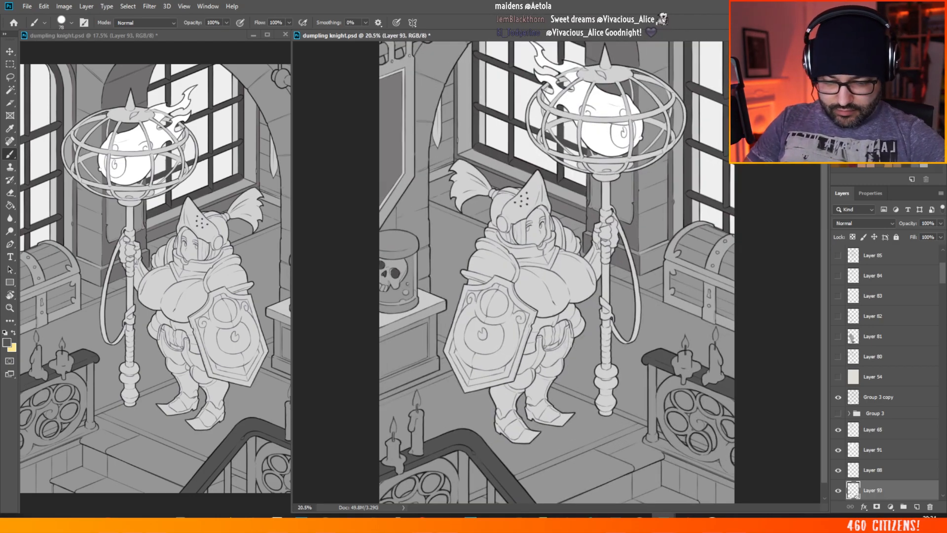
pyautogui.scroll(-1, 538, 308)
pyautogui.scroll(-1, 509, 305)
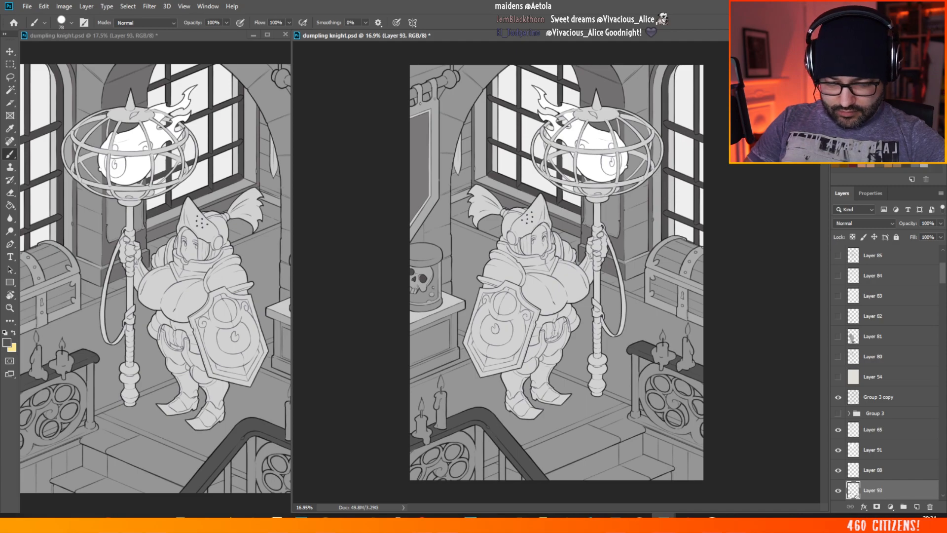
pyautogui.scroll(6, 560, 346)
pyautogui.scroll(-2, 560, 340)
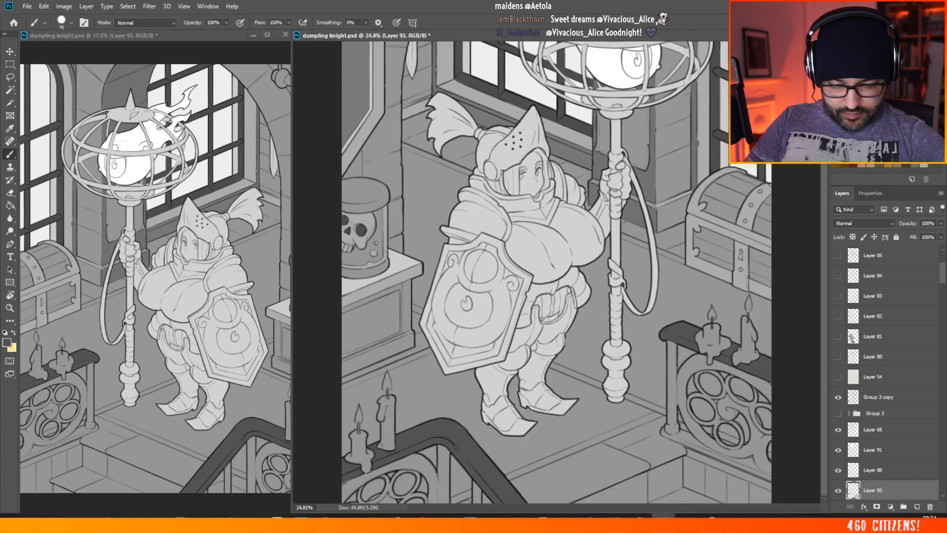
pyautogui.scroll(-2, 647, 359)
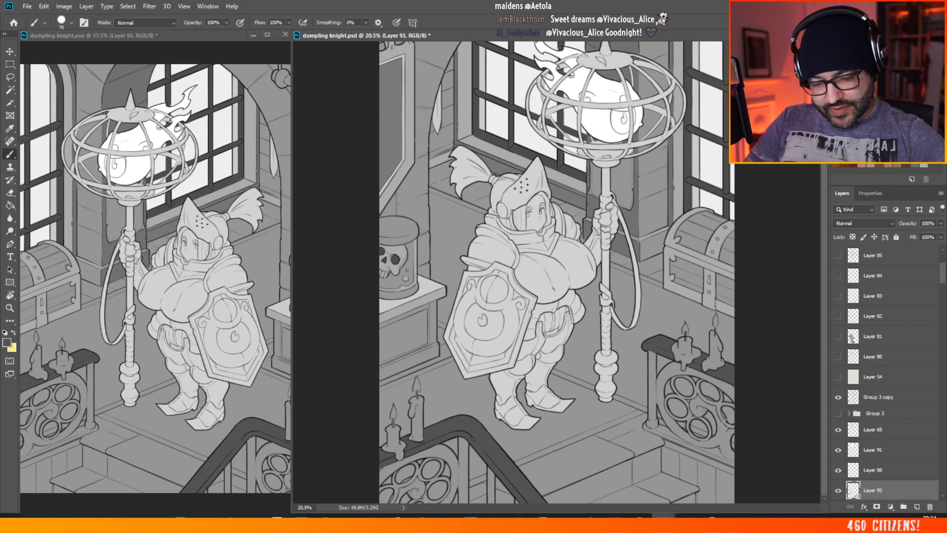
pyautogui.scroll(-1, 639, 382)
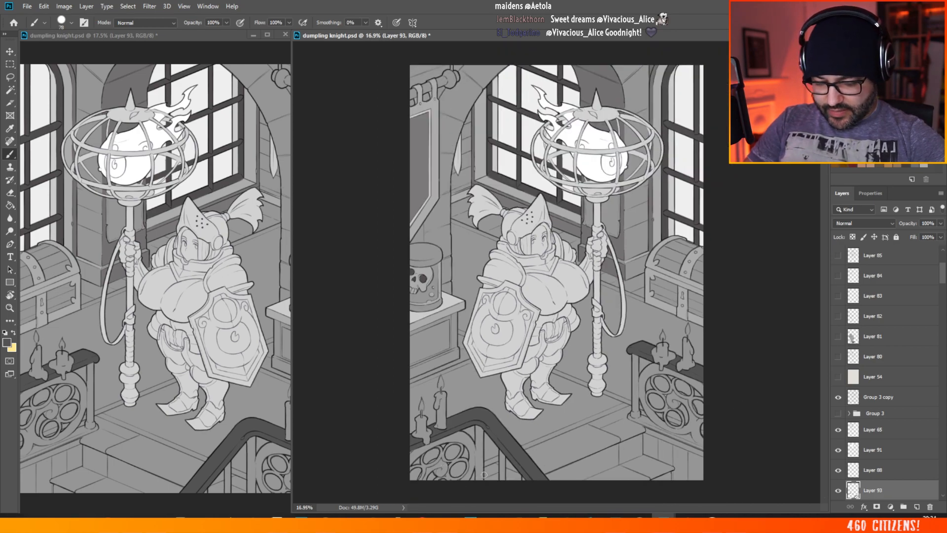
pyautogui.scroll(3, 495, 459)
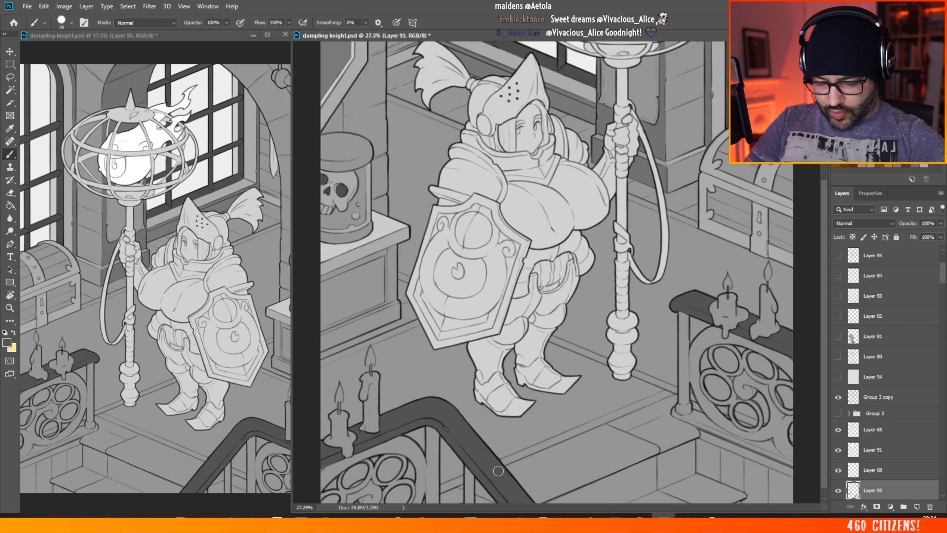
pyautogui.scroll(-1, 562, 334)
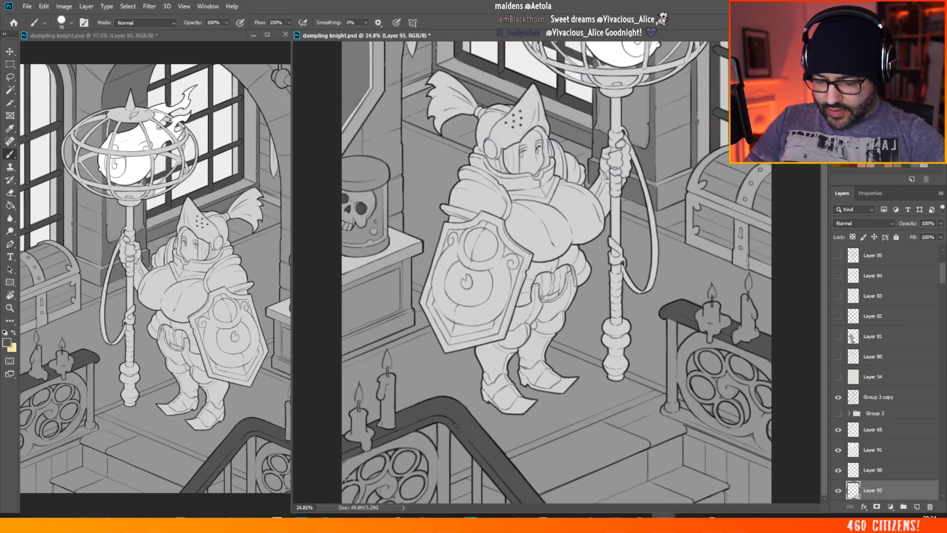
# Step: Paint the curved tracery bars around the upper openings beneath the candles in the foreground railing panel dark grey
pyautogui.scroll(5, 349, 480)
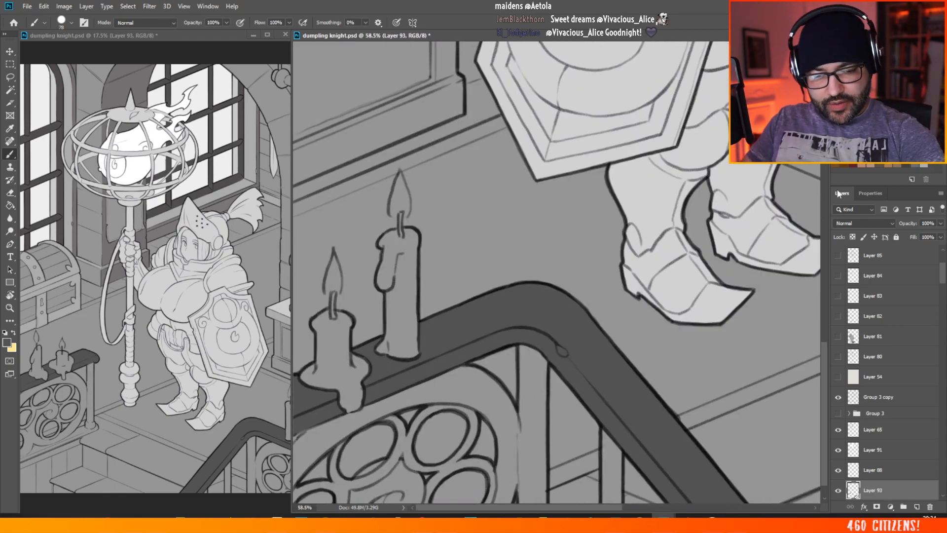
pyautogui.scroll(-1, 326, 453)
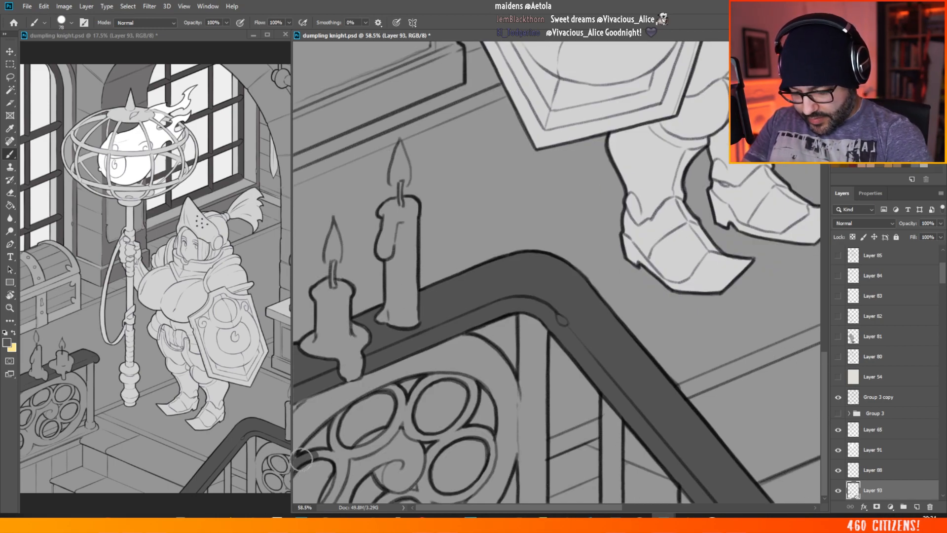
pyautogui.moveTo(302, 459)
pyautogui.mouseDown()
pyautogui.moveTo(331, 457)
pyautogui.moveTo(323, 464)
pyautogui.mouseUp()
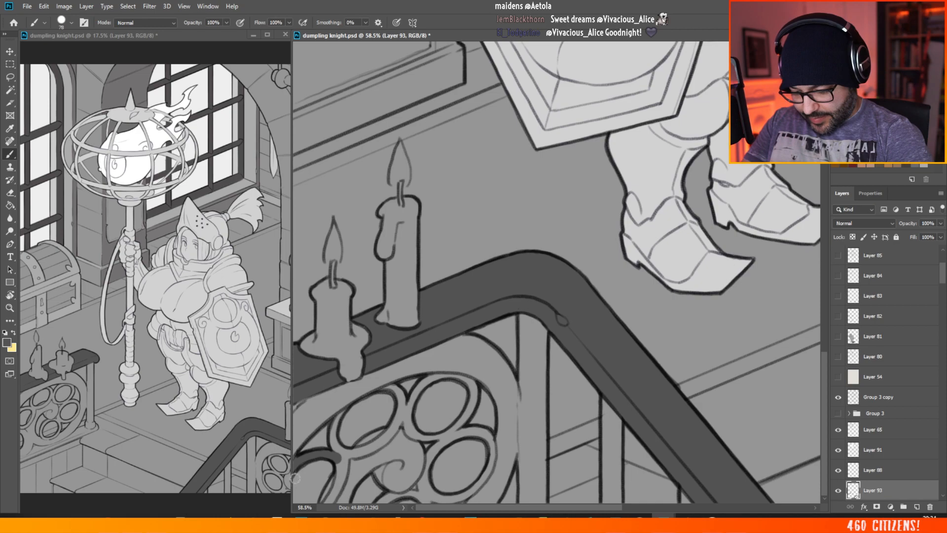
pyautogui.moveTo(337, 458)
pyautogui.mouseDown()
pyautogui.moveTo(327, 504)
pyautogui.moveTo(345, 466)
pyautogui.moveTo(339, 417)
pyautogui.mouseUp()
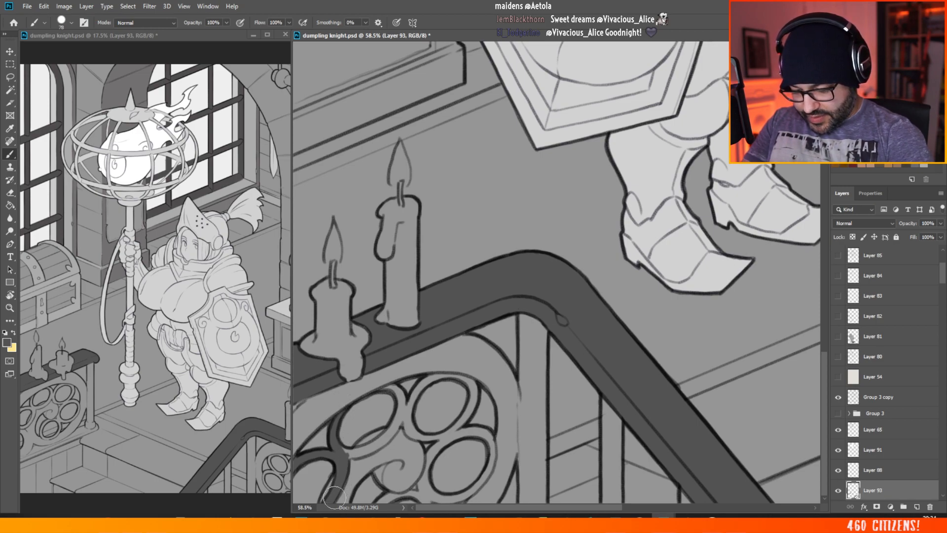
pyautogui.moveTo(341, 448)
pyautogui.mouseDown()
pyautogui.moveTo(376, 444)
pyautogui.moveTo(402, 415)
pyautogui.mouseUp()
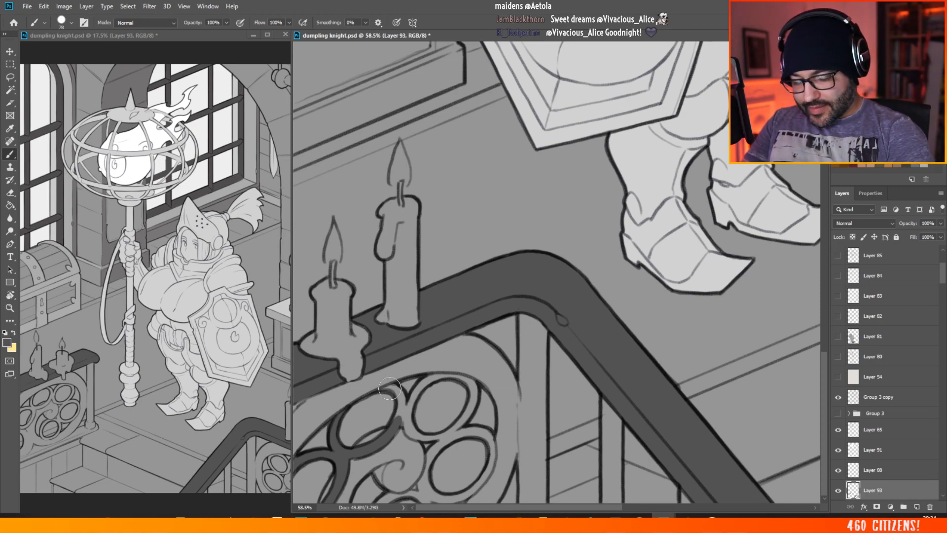
pyautogui.moveTo(377, 391)
pyautogui.mouseDown()
pyautogui.moveTo(398, 394)
pyautogui.moveTo(397, 424)
pyautogui.moveTo(427, 375)
pyautogui.moveTo(424, 382)
pyautogui.moveTo(440, 377)
pyautogui.mouseUp()
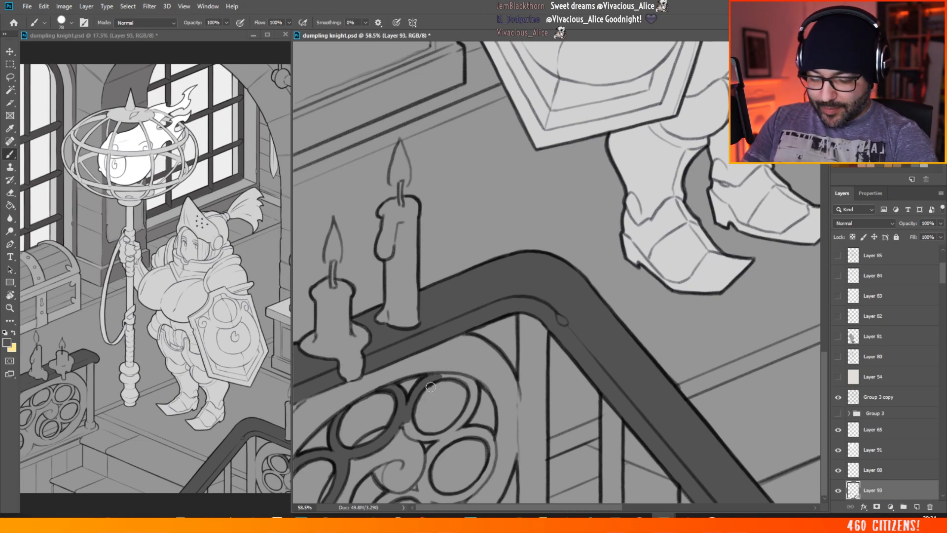
pyautogui.moveTo(410, 409); pyautogui.dragTo(408, 421)
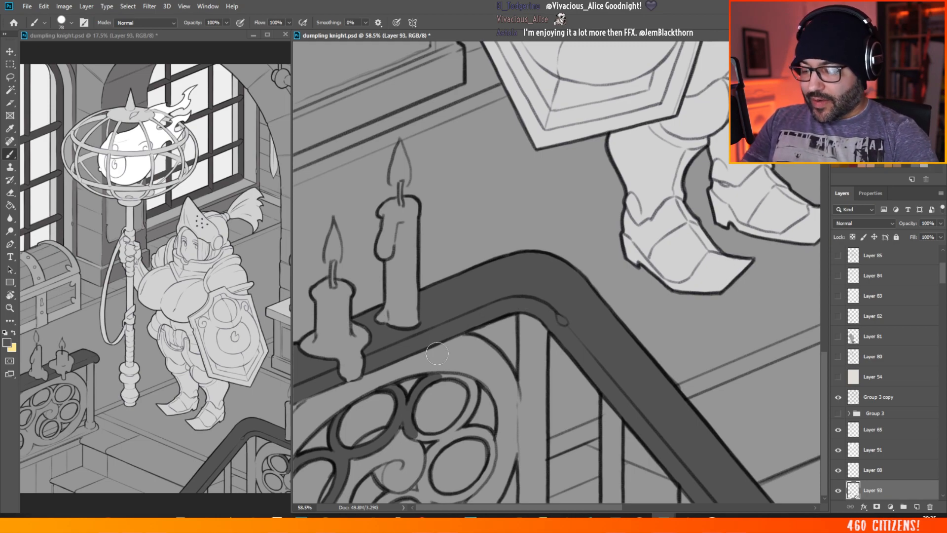
# Step: Paint the tracery rings around the two openings nearest the post in the foreground railing panel dark grey
pyautogui.moveTo(427, 436)
pyautogui.mouseDown()
pyautogui.moveTo(453, 434)
pyautogui.moveTo(472, 409)
pyautogui.moveTo(445, 378)
pyautogui.moveTo(476, 392)
pyautogui.moveTo(471, 404)
pyautogui.mouseUp()
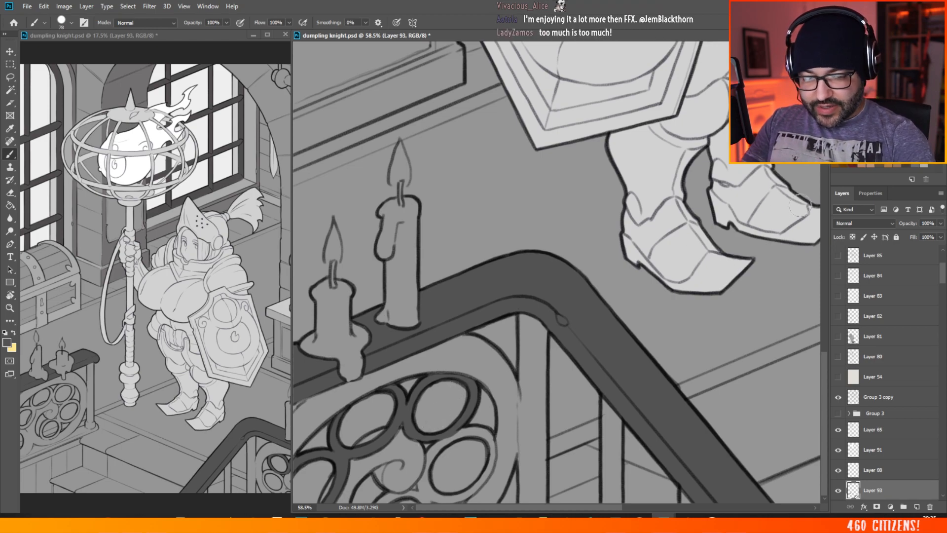
pyautogui.moveTo(450, 437)
pyautogui.mouseDown()
pyautogui.moveTo(428, 462)
pyautogui.moveTo(438, 449)
pyautogui.moveTo(425, 438)
pyautogui.moveTo(422, 479)
pyautogui.mouseUp()
pyautogui.moveTo(422, 486)
pyautogui.mouseDown()
pyautogui.moveTo(473, 490)
pyautogui.moveTo(490, 462)
pyautogui.moveTo(484, 433)
pyautogui.moveTo(439, 433)
pyautogui.mouseUp()
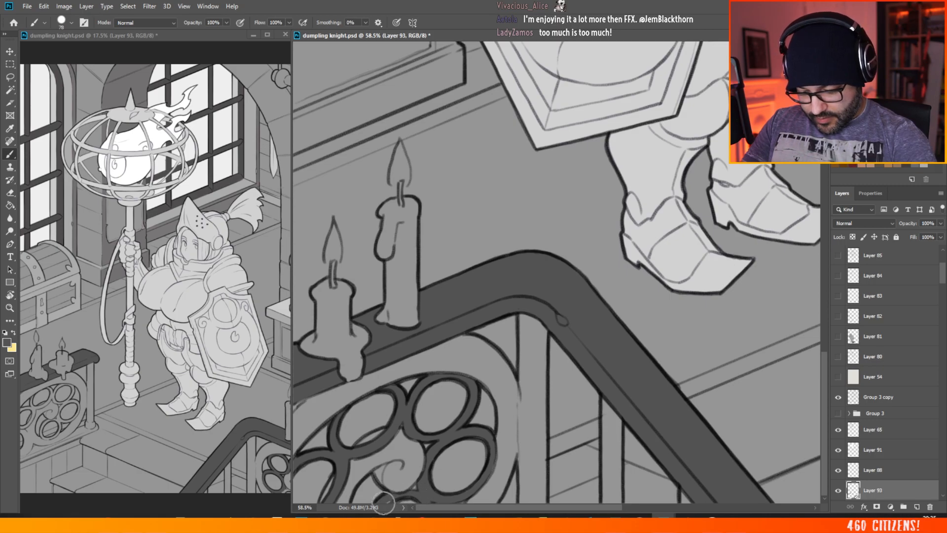
# Step: Paint the tracery ring around the upper opening nearest the post dark grey in the railing panel beside the staff
pyautogui.press('h')
pyautogui.moveTo(381, 491); pyautogui.dragTo(685, 430)
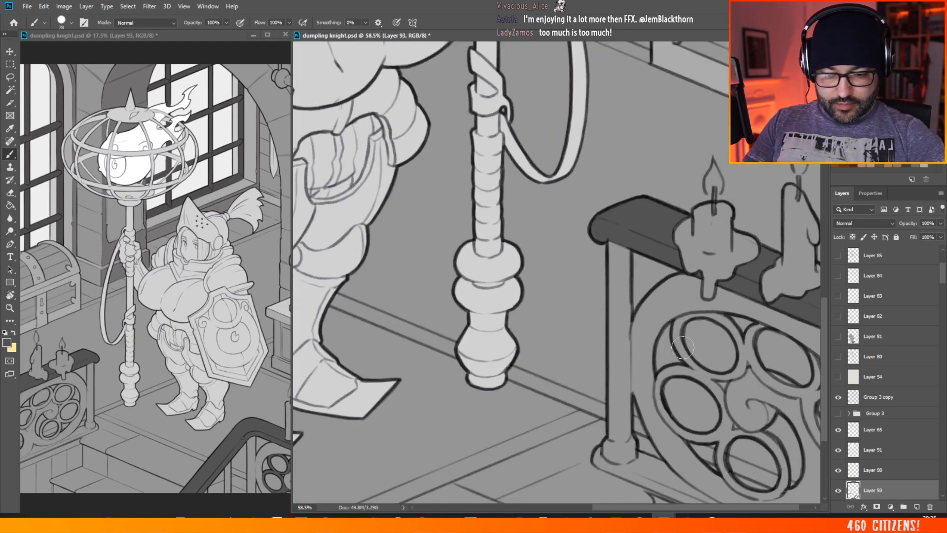
pyautogui.hotkey('ctrl', '0')
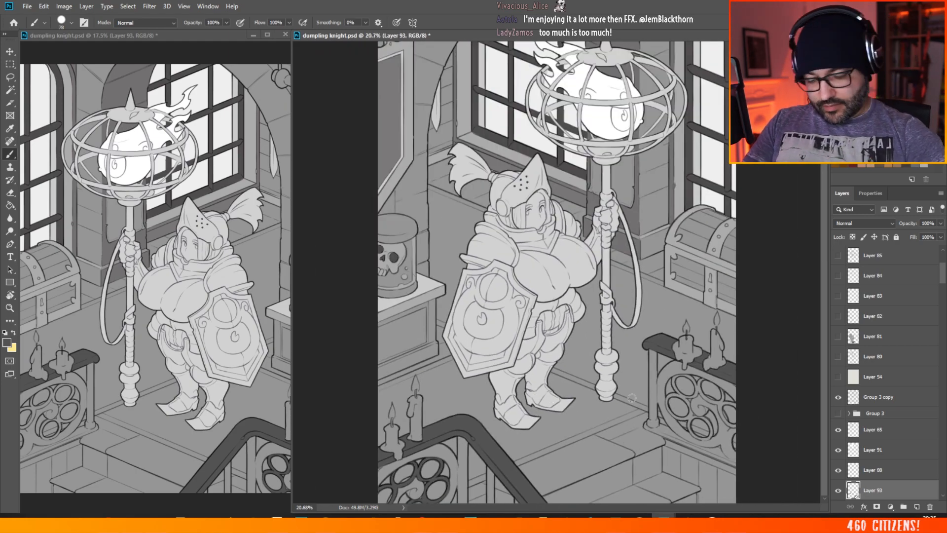
pyautogui.scroll(5, 778, 459)
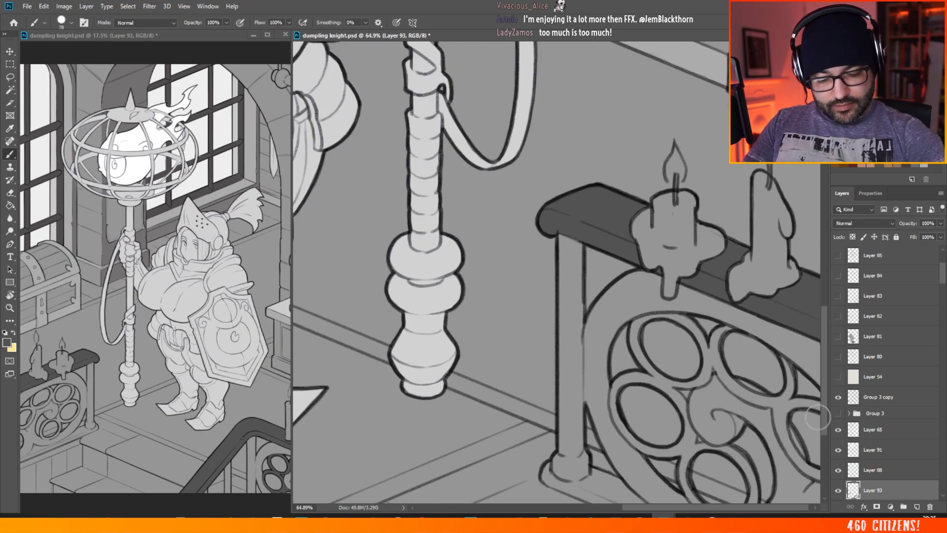
pyautogui.moveTo(760, 507); pyautogui.dragTo(765, 507)
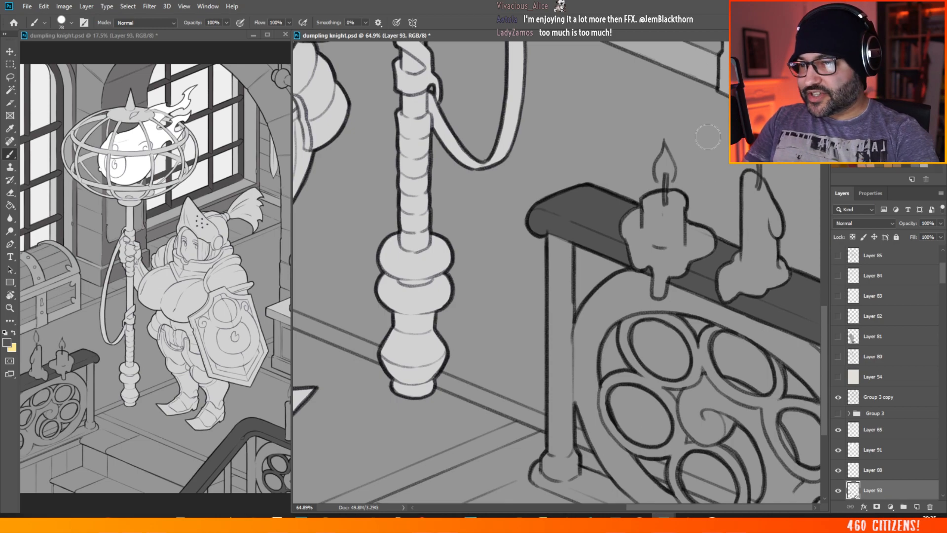
pyautogui.moveTo(651, 318)
pyautogui.mouseDown()
pyautogui.moveTo(621, 333)
pyautogui.moveTo(624, 351)
pyautogui.moveTo(659, 386)
pyautogui.mouseUp()
pyautogui.moveTo(643, 316)
pyautogui.mouseDown()
pyautogui.moveTo(693, 343)
pyautogui.moveTo(698, 367)
pyautogui.moveTo(672, 386)
pyautogui.mouseUp()
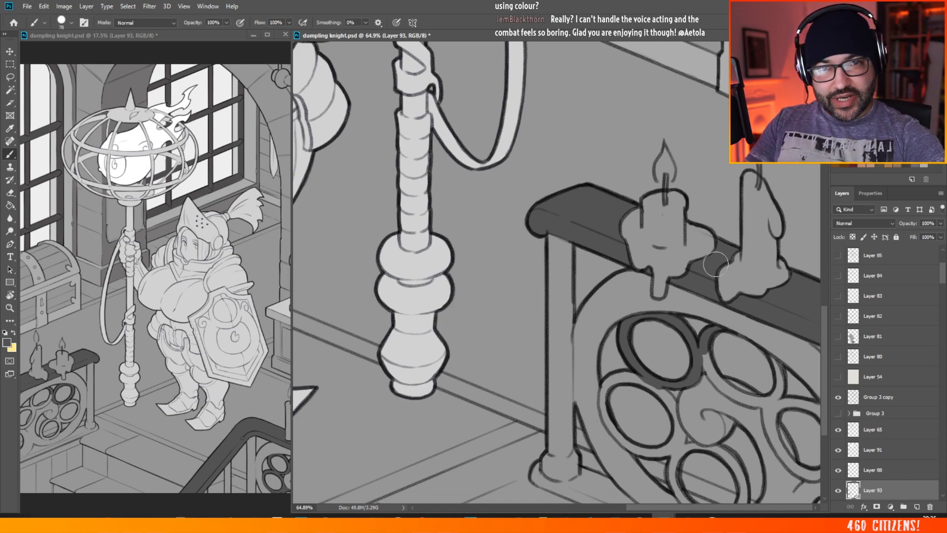
# Step: Continue the dark grey around the middle and lower tracery rings on the post side of the same railing panel
pyautogui.moveTo(643, 373)
pyautogui.mouseDown()
pyautogui.moveTo(611, 380)
pyautogui.moveTo(602, 398)
pyautogui.moveTo(614, 433)
pyautogui.moveTo(650, 452)
pyautogui.moveTo(673, 444)
pyautogui.moveTo(648, 385)
pyautogui.moveTo(669, 399)
pyautogui.moveTo(683, 438)
pyautogui.mouseUp()
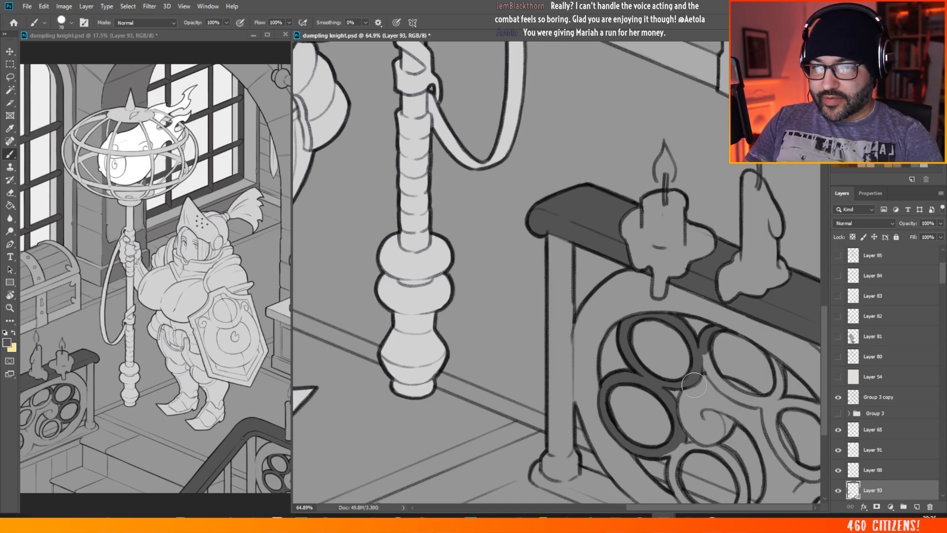
pyautogui.moveTo(679, 434)
pyautogui.mouseDown()
pyautogui.moveTo(672, 491)
pyautogui.moveTo(681, 497)
pyautogui.mouseUp()
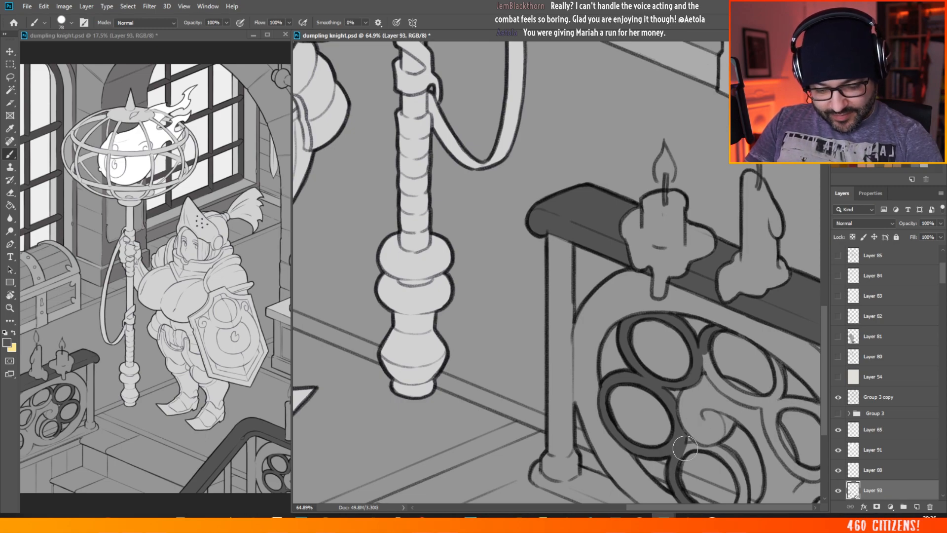
pyautogui.moveTo(683, 450)
pyautogui.mouseDown()
pyautogui.moveTo(727, 457)
pyautogui.moveTo(742, 515)
pyautogui.mouseUp()
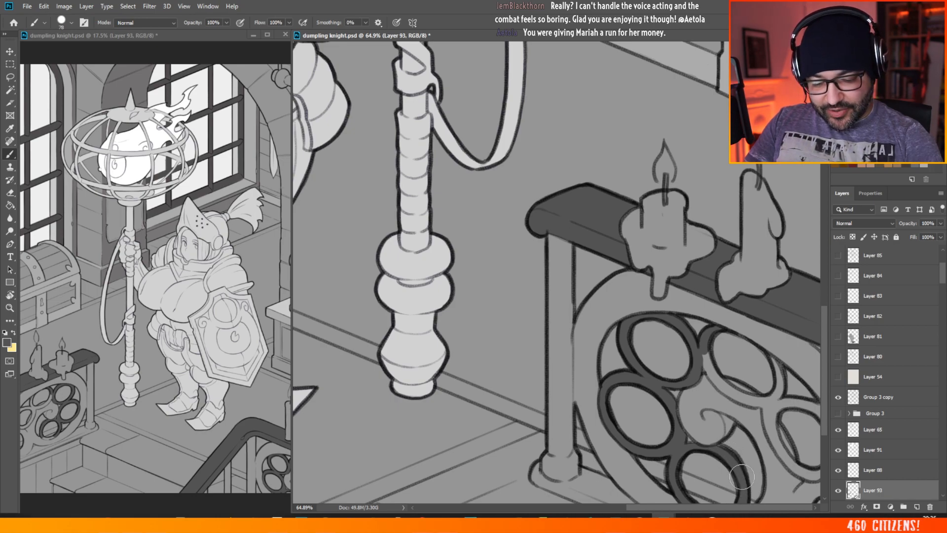
# Step: Paint the tracery rings around the second upper opening and the opening farthest from the post dark grey in the railing panel beside the staff
pyautogui.hotkey('alt', 'Tab')
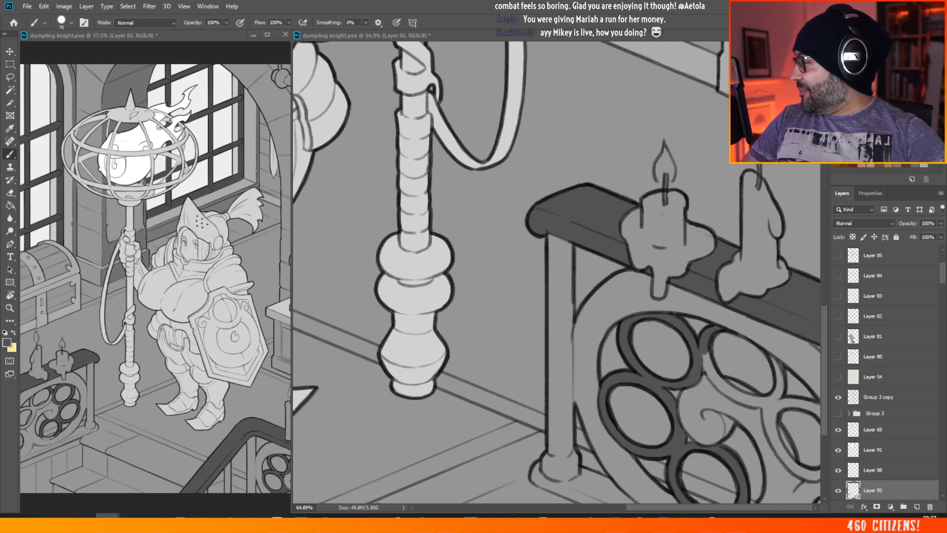
pyautogui.click(706, 351)
pyautogui.moveTo(705, 351)
pyautogui.mouseDown()
pyautogui.moveTo(720, 381)
pyautogui.moveTo(772, 402)
pyautogui.mouseUp()
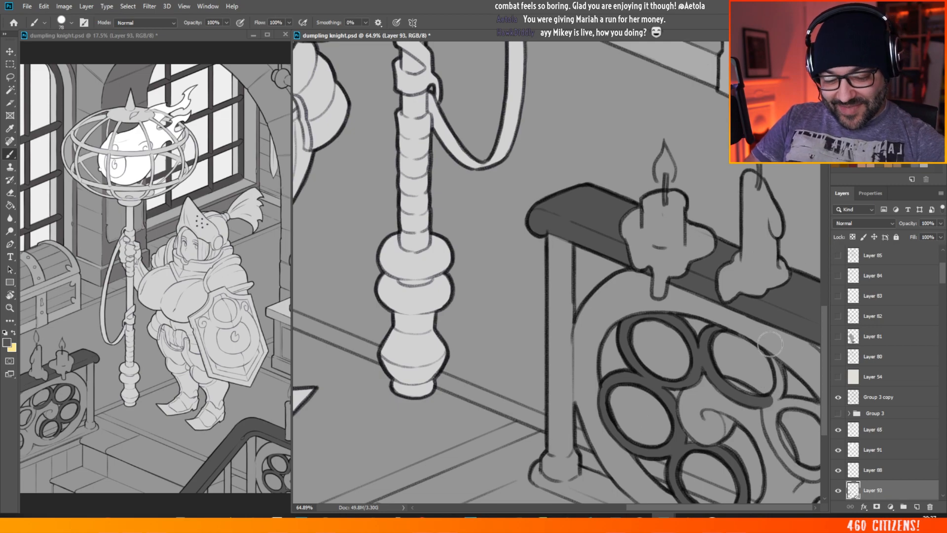
pyautogui.moveTo(769, 344)
pyautogui.mouseDown()
pyautogui.moveTo(779, 382)
pyautogui.moveTo(768, 402)
pyautogui.mouseUp()
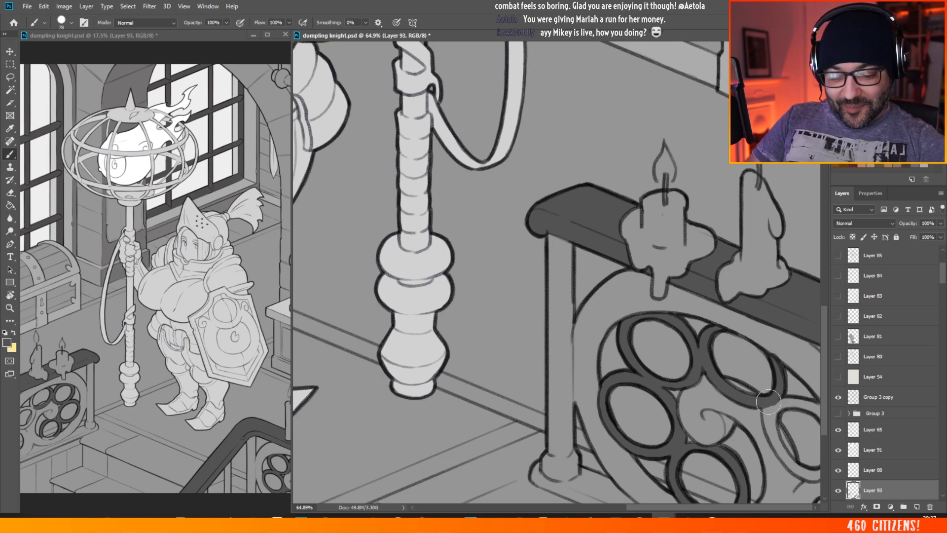
pyautogui.moveTo(761, 361)
pyautogui.mouseDown()
pyautogui.moveTo(768, 383)
pyautogui.moveTo(777, 352)
pyautogui.moveTo(787, 374)
pyautogui.moveTo(768, 355)
pyautogui.moveTo(781, 385)
pyautogui.moveTo(780, 368)
pyautogui.moveTo(774, 353)
pyautogui.moveTo(781, 394)
pyautogui.moveTo(769, 413)
pyautogui.mouseUp()
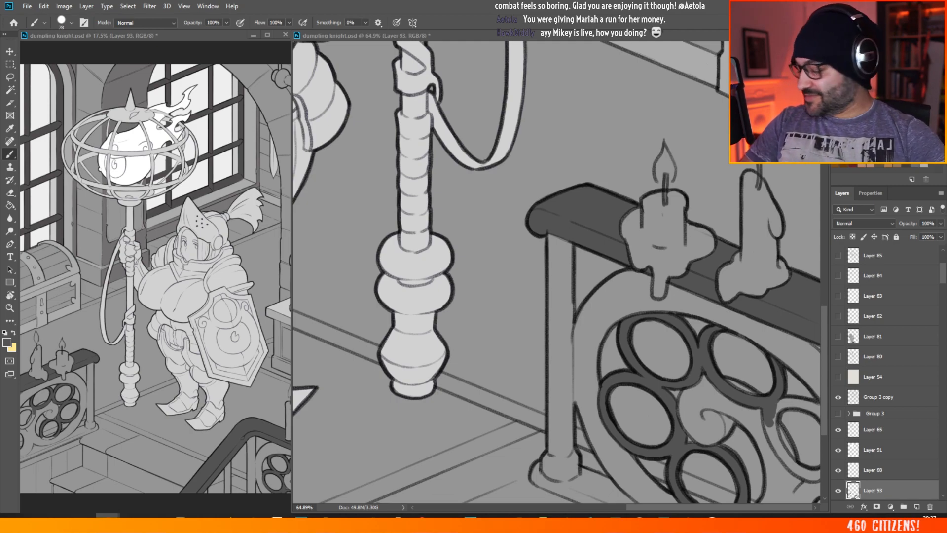
pyautogui.moveTo(777, 400)
pyautogui.mouseDown()
pyautogui.moveTo(769, 428)
pyautogui.moveTo(765, 408)
pyautogui.moveTo(776, 442)
pyautogui.moveTo(798, 471)
pyautogui.moveTo(819, 477)
pyautogui.moveTo(812, 472)
pyautogui.mouseUp()
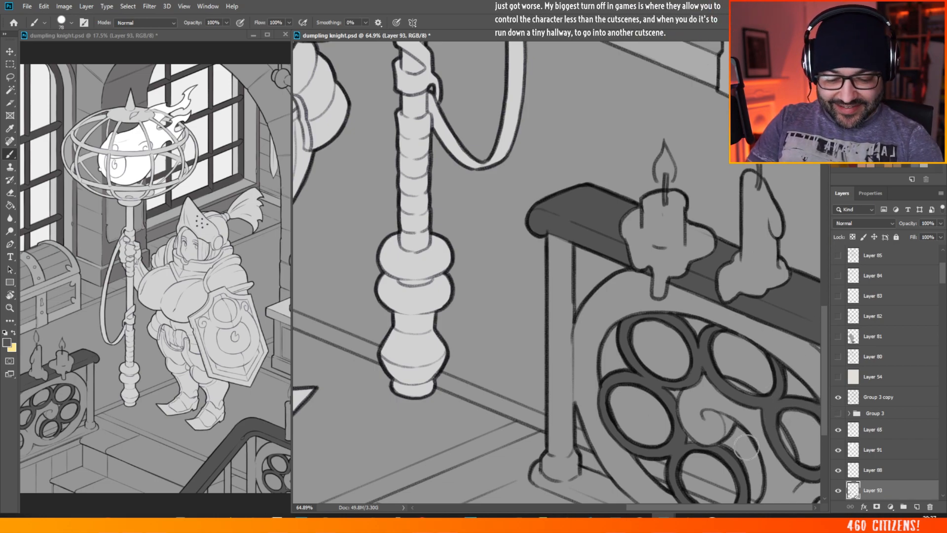
# Step: Fill the underside of the lower tracery ring dark grey in the same railing panel
pyautogui.scroll(-9, 552, 297)
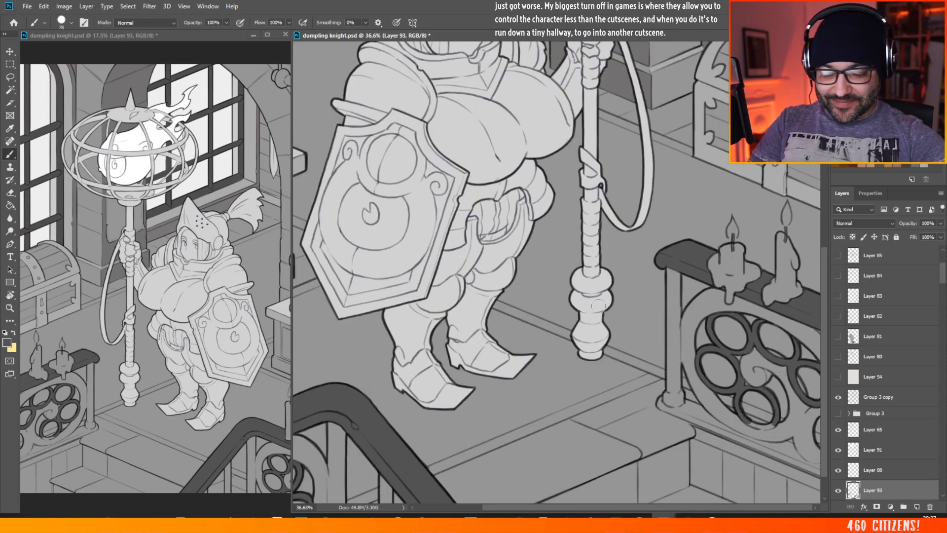
pyautogui.scroll(8, 747, 410)
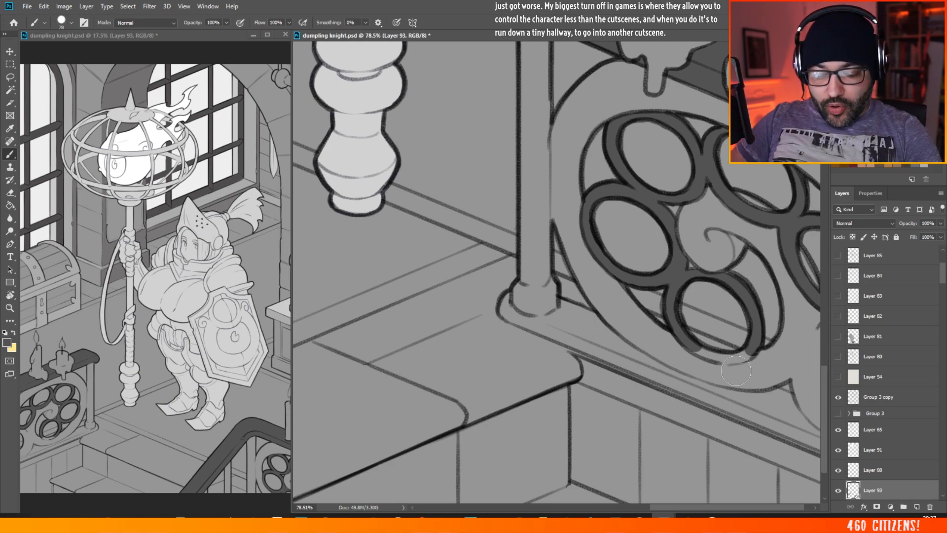
pyautogui.moveTo(689, 344)
pyautogui.mouseDown()
pyautogui.moveTo(737, 359)
pyautogui.moveTo(754, 347)
pyautogui.moveTo(752, 324)
pyautogui.mouseUp()
# Step: Examine how the dark grey railings read against the whole illustration at different magnifications
pyautogui.hotkey('ctrl', '0')
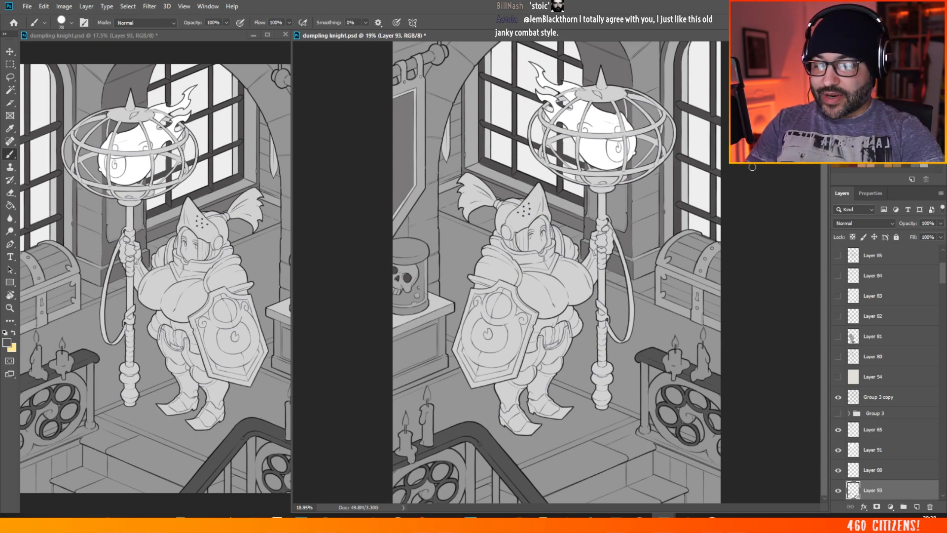
pyautogui.scroll(-2, 388, 185)
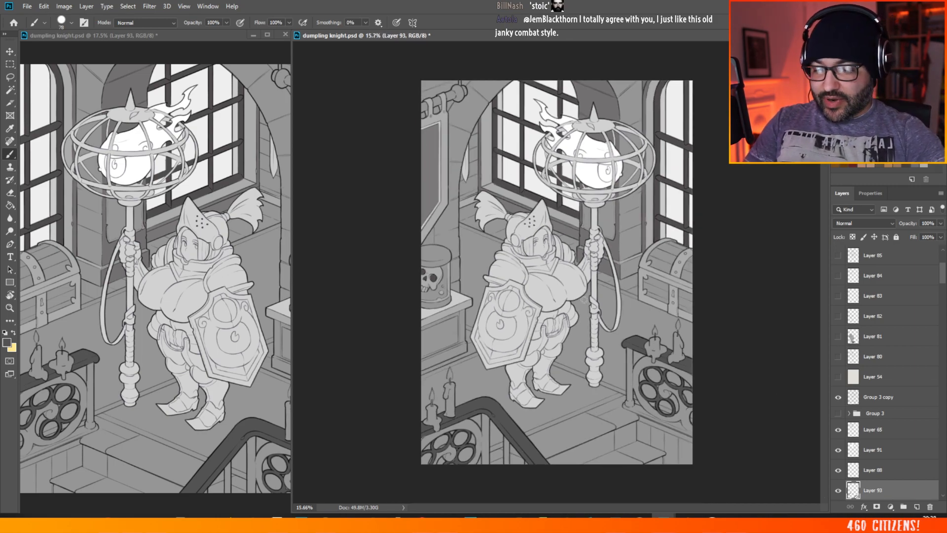
pyautogui.scroll(2, 584, 299)
pyautogui.scroll(-1, 502, 266)
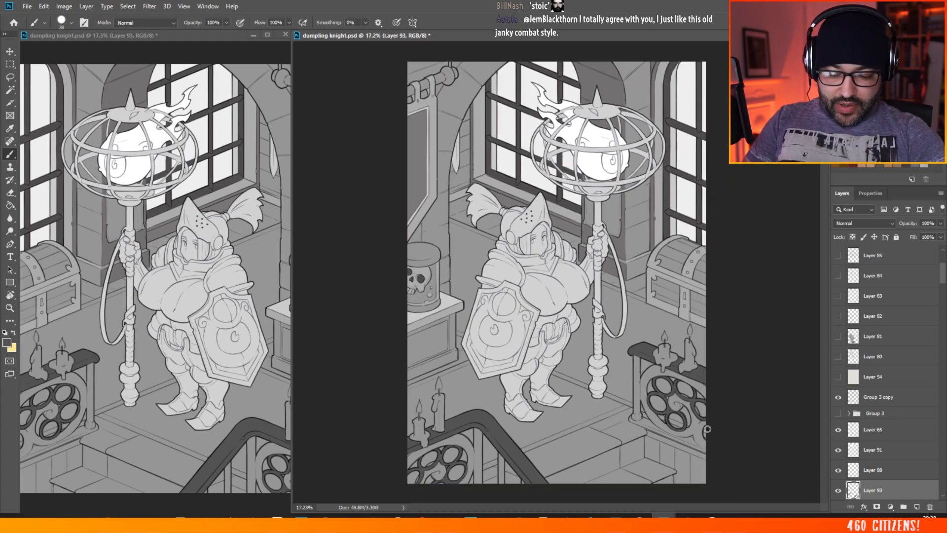
pyautogui.scroll(2, 707, 428)
pyautogui.scroll(-1, 752, 438)
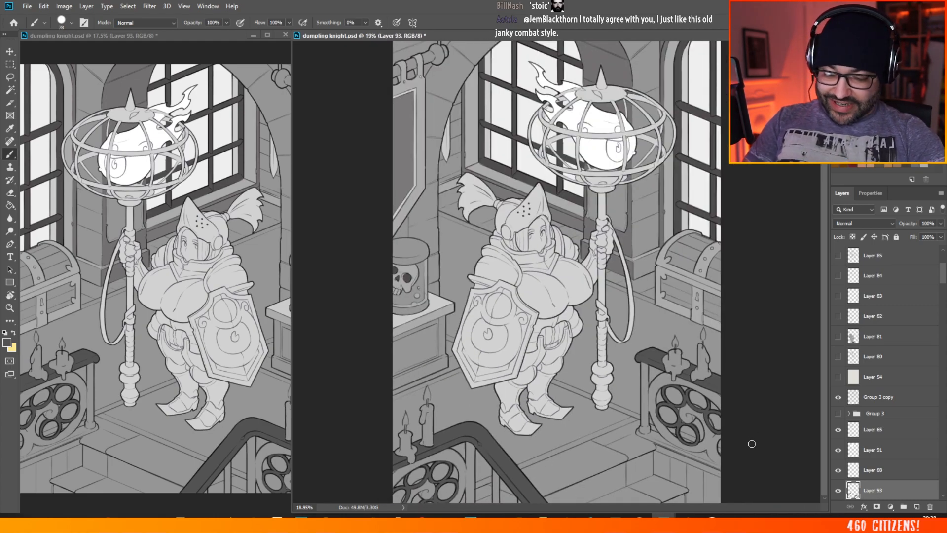
pyautogui.scroll(-1, 542, 377)
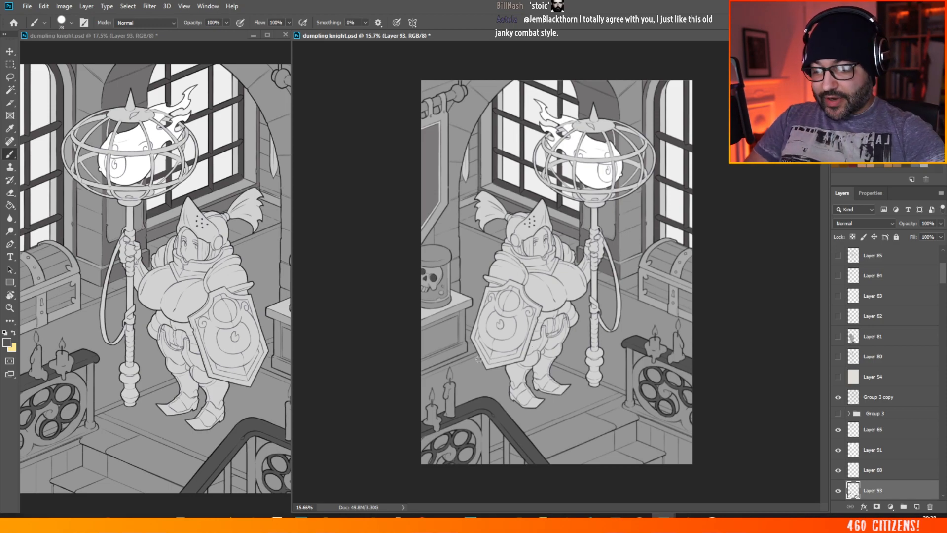
pyautogui.scroll(1, 502, 398)
pyautogui.scroll(2, 464, 452)
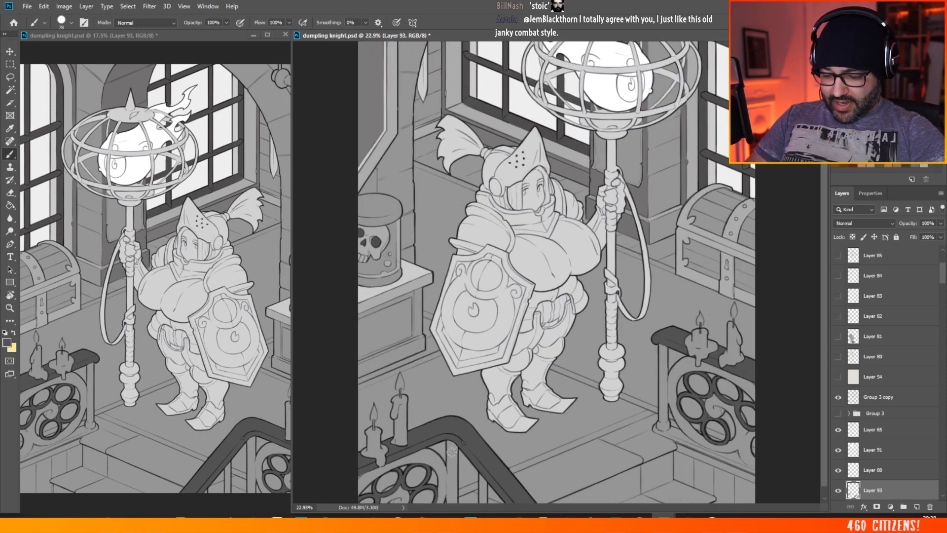
# Step: Set the foreground colour to the neutral grey #656565
pyautogui.click(8, 343)
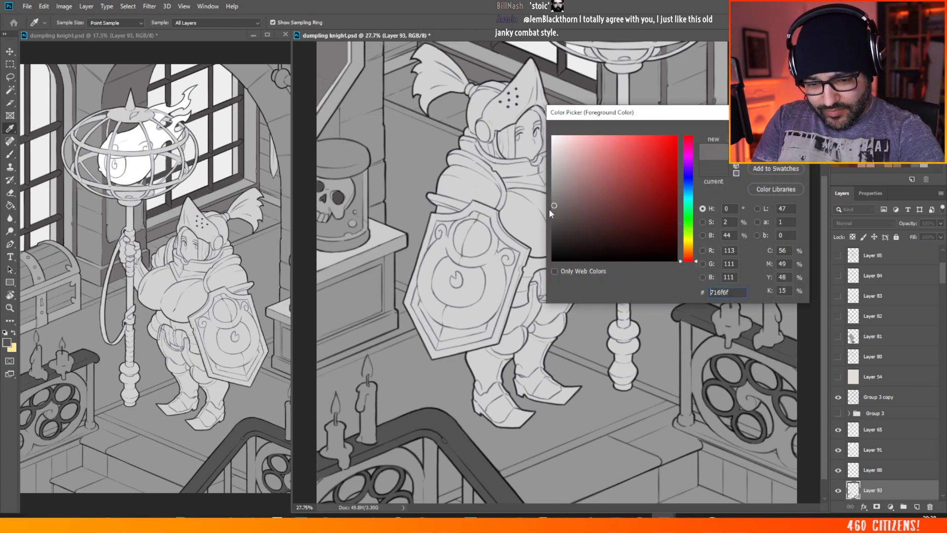
pyautogui.click(541, 208)
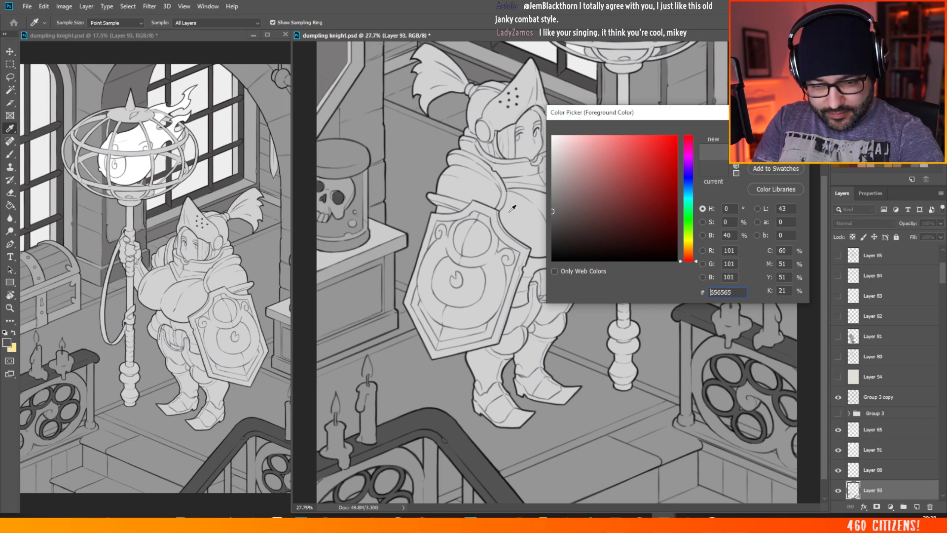
pyautogui.press('Return')
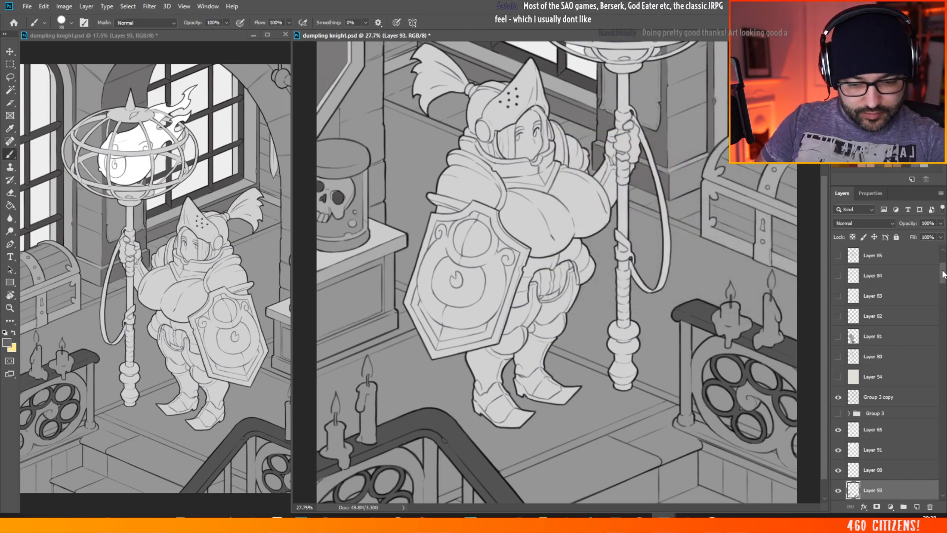
# Step: Add a new layer directly above Layer 73, beneath the dark grey railing layer
pyautogui.moveTo(942, 280); pyautogui.dragTo(943, 289)
pyautogui.click(888, 323)
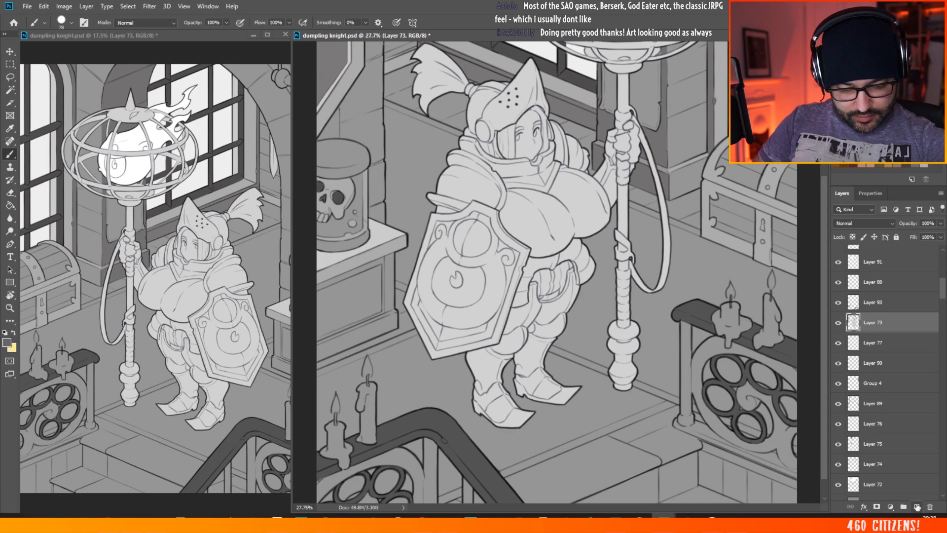
pyautogui.click(916, 506)
# Step: Paint the railing post beside the staff and the start of its base rail with the lighter grey on Layer 94
pyautogui.moveTo(684, 319); pyautogui.dragTo(686, 354)
pyautogui.scroll(5, 725, 394)
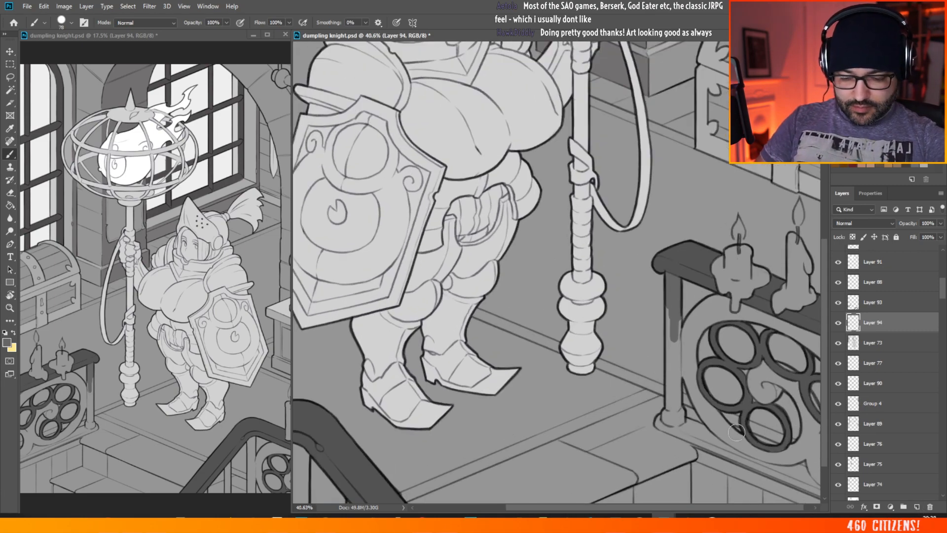
pyautogui.moveTo(627, 199)
pyautogui.mouseDown()
pyautogui.moveTo(625, 265)
pyautogui.moveTo(621, 202)
pyautogui.moveTo(623, 259)
pyautogui.moveTo(643, 233)
pyautogui.moveTo(623, 323)
pyautogui.moveTo(627, 384)
pyautogui.moveTo(639, 335)
pyautogui.moveTo(629, 336)
pyautogui.moveTo(616, 413)
pyautogui.moveTo(624, 418)
pyautogui.moveTo(632, 393)
pyautogui.moveTo(648, 413)
pyautogui.moveTo(636, 365)
pyautogui.moveTo(640, 384)
pyautogui.moveTo(602, 420)
pyautogui.moveTo(649, 418)
pyautogui.moveTo(689, 431)
pyautogui.moveTo(692, 453)
pyautogui.moveTo(666, 449)
pyautogui.moveTo(643, 434)
pyautogui.moveTo(703, 449)
pyautogui.mouseUp()
pyautogui.scroll(-5, 704, 449)
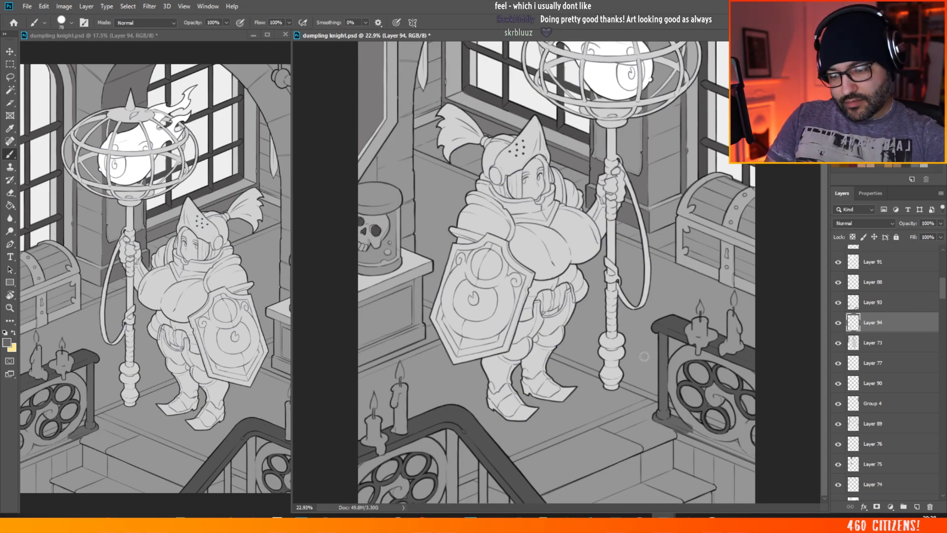
# Step: Paint the curved outer frame of the tracery lighter grey, from alongside the post up to the arch beneath the nearest candle
pyautogui.scroll(4, 670, 438)
pyautogui.scroll(2, 838, 427)
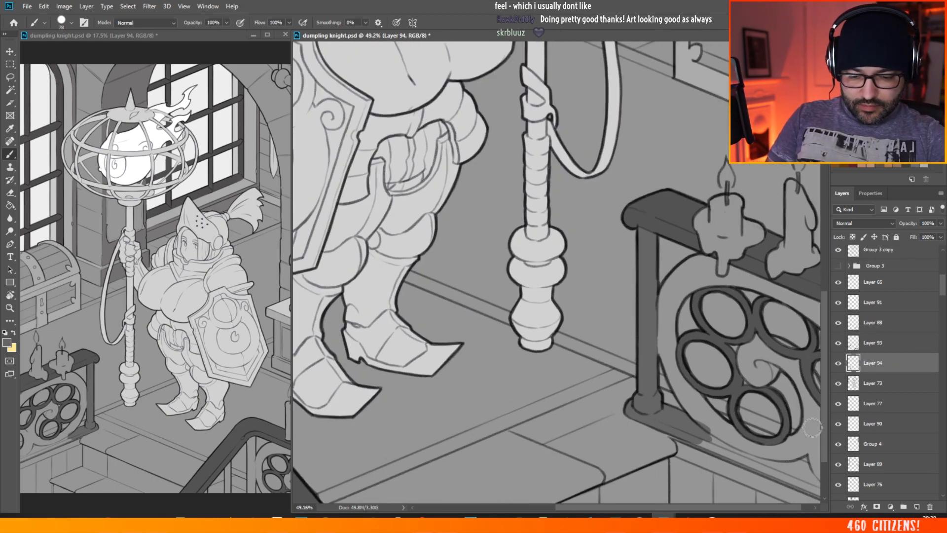
pyautogui.scroll(2, 691, 350)
pyautogui.scroll(-5, 690, 355)
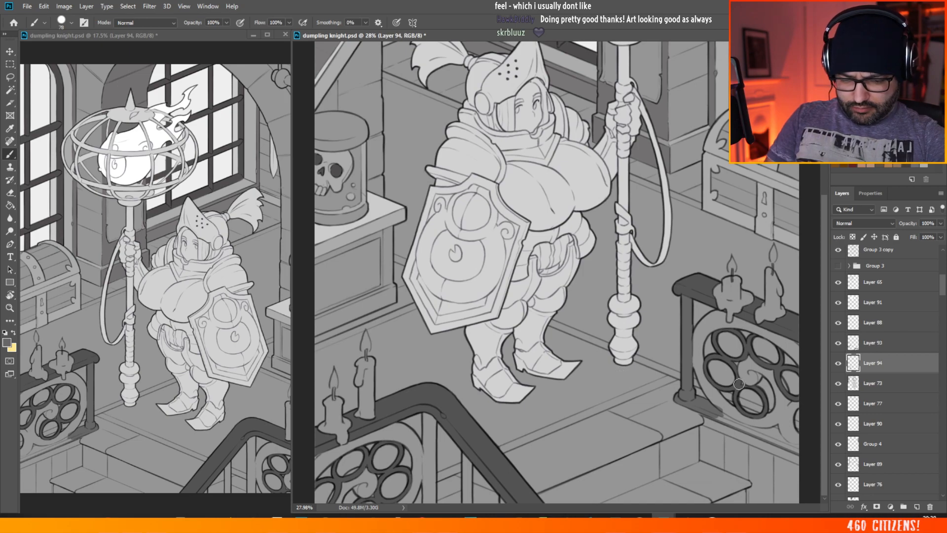
pyautogui.scroll(4, 738, 383)
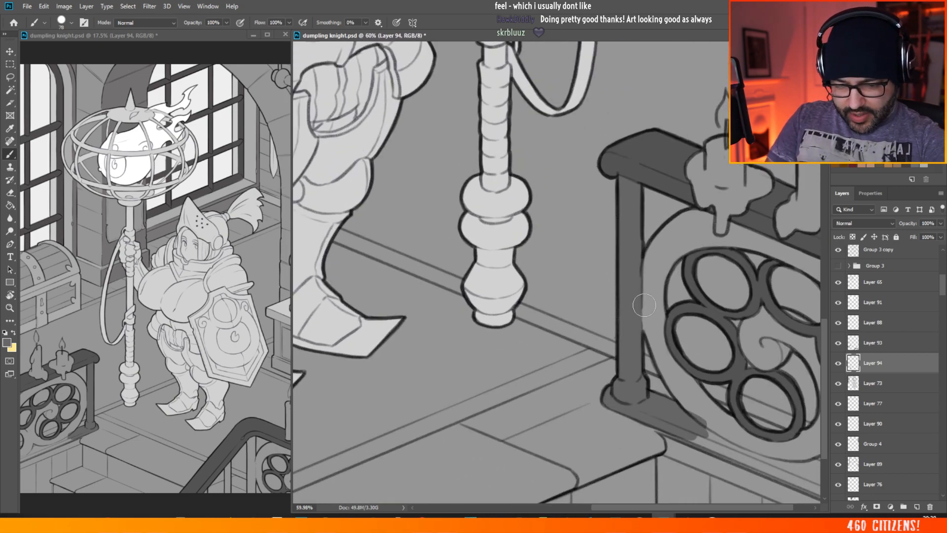
pyautogui.moveTo(648, 306)
pyautogui.mouseDown()
pyautogui.moveTo(652, 276)
pyautogui.moveTo(656, 302)
pyautogui.moveTo(666, 244)
pyautogui.moveTo(645, 261)
pyautogui.moveTo(674, 230)
pyautogui.moveTo(658, 275)
pyautogui.moveTo(702, 229)
pyautogui.moveTo(693, 214)
pyautogui.moveTo(645, 281)
pyautogui.mouseUp()
pyautogui.moveTo(696, 225)
pyautogui.mouseDown()
pyautogui.moveTo(698, 239)
pyautogui.moveTo(712, 224)
pyautogui.moveTo(702, 207)
pyautogui.moveTo(698, 222)
pyautogui.moveTo(709, 239)
pyautogui.moveTo(733, 228)
pyautogui.moveTo(742, 244)
pyautogui.moveTo(737, 228)
pyautogui.moveTo(747, 238)
pyautogui.mouseUp()
pyautogui.hotkey('ctrl', '0')
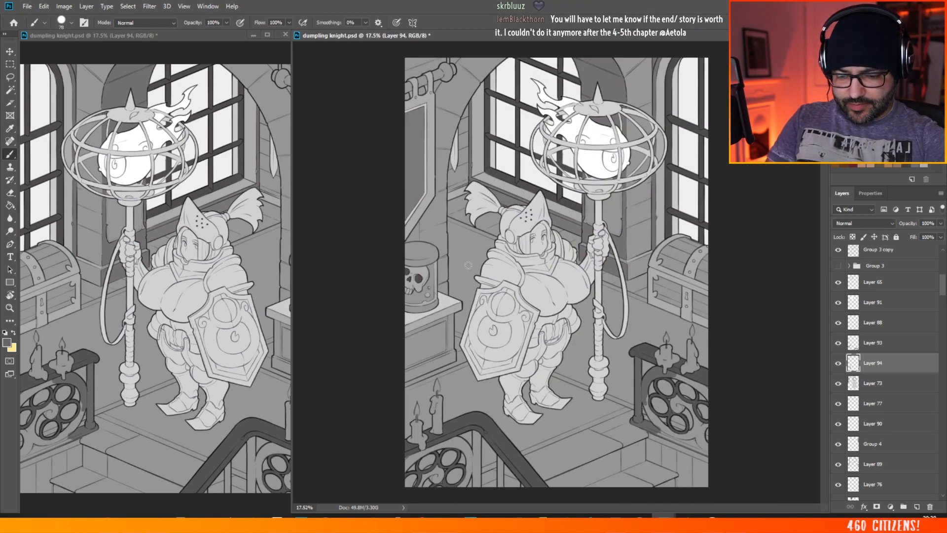
# Step: Continue the lighter grey along the frame beneath the handrail, down the post-side curve and onto the lower rail
pyautogui.scroll(12, 741, 443)
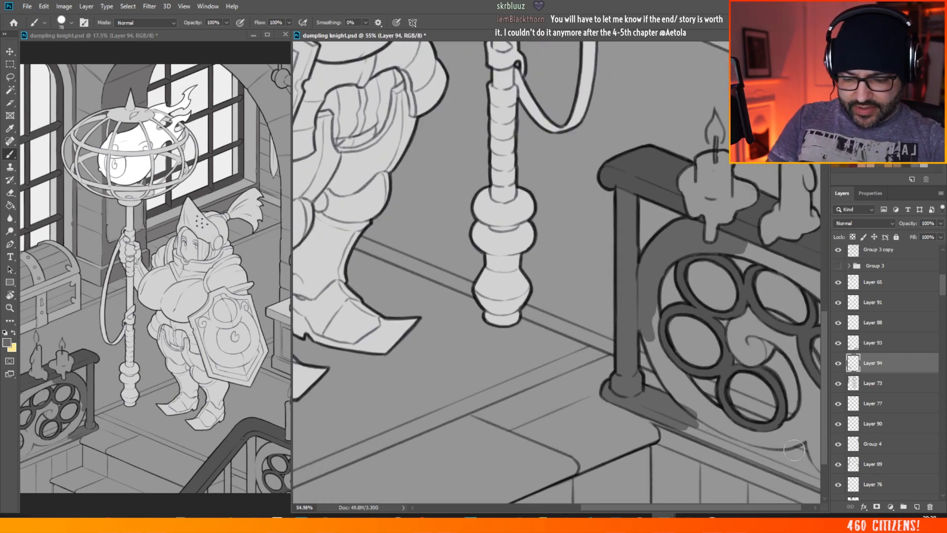
pyautogui.moveTo(685, 507); pyautogui.dragTo(696, 506)
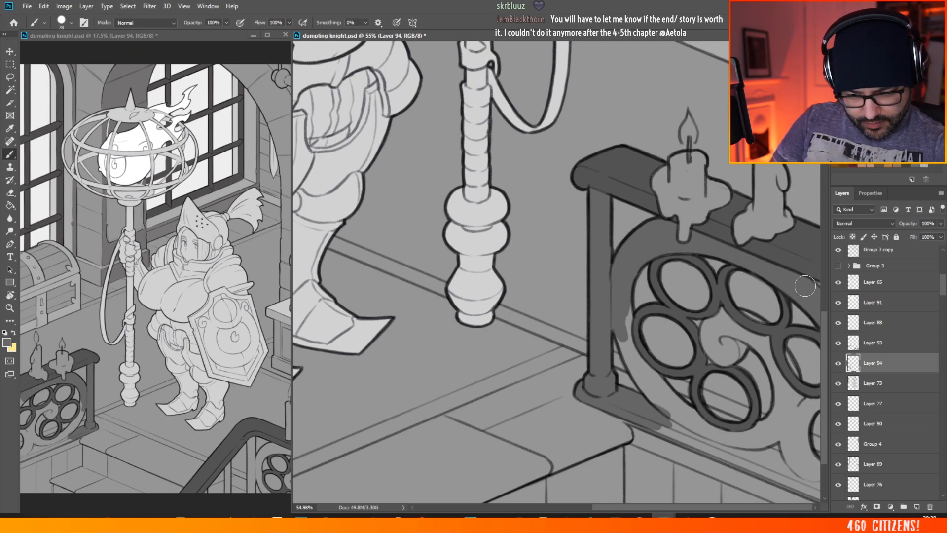
pyautogui.moveTo(619, 290)
pyautogui.mouseDown()
pyautogui.moveTo(647, 362)
pyautogui.moveTo(638, 358)
pyautogui.moveTo(642, 384)
pyautogui.moveTo(626, 345)
pyautogui.moveTo(670, 398)
pyautogui.moveTo(652, 370)
pyautogui.moveTo(645, 385)
pyautogui.moveTo(676, 432)
pyautogui.moveTo(644, 419)
pyautogui.moveTo(770, 470)
pyautogui.moveTo(696, 420)
pyautogui.mouseUp()
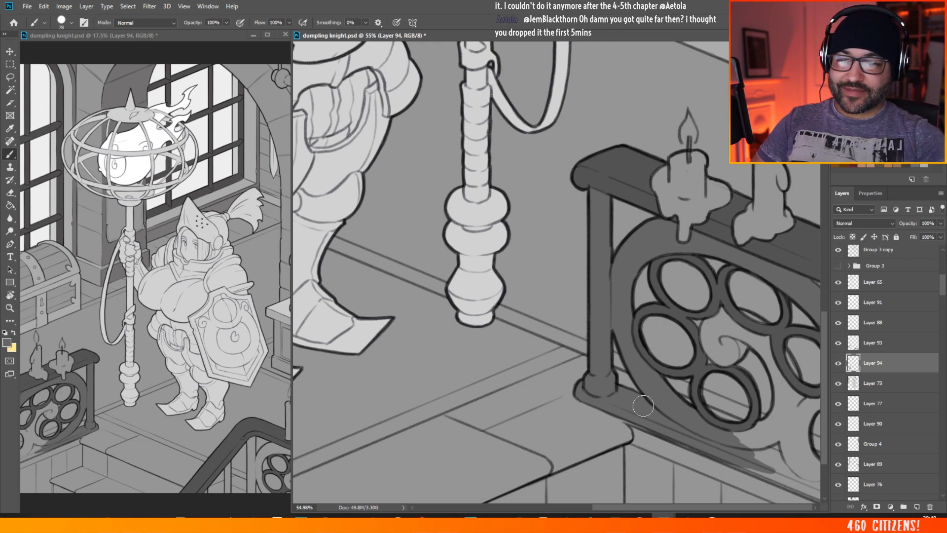
# Step: Fill the central scroll, the remaining lower frame and the rest of the lower rail lighter grey in the same panel
pyautogui.moveTo(825, 322); pyautogui.dragTo(825, 353)
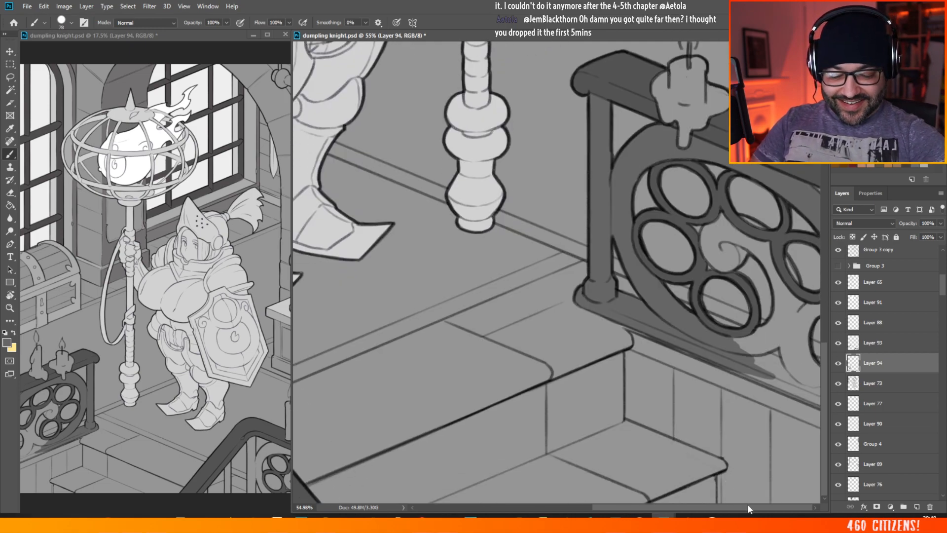
pyautogui.moveTo(712, 225)
pyautogui.mouseDown()
pyautogui.moveTo(722, 264)
pyautogui.moveTo(745, 252)
pyautogui.moveTo(737, 231)
pyautogui.moveTo(706, 241)
pyautogui.moveTo(722, 218)
pyautogui.moveTo(703, 239)
pyautogui.moveTo(732, 228)
pyautogui.moveTo(761, 242)
pyautogui.moveTo(748, 243)
pyautogui.moveTo(743, 229)
pyautogui.moveTo(755, 227)
pyautogui.moveTo(738, 222)
pyautogui.moveTo(778, 250)
pyautogui.moveTo(757, 247)
pyautogui.moveTo(796, 287)
pyautogui.moveTo(770, 284)
pyautogui.moveTo(782, 320)
pyautogui.moveTo(797, 294)
pyautogui.moveTo(787, 257)
pyautogui.moveTo(761, 345)
pyautogui.moveTo(737, 333)
pyautogui.moveTo(774, 332)
pyautogui.moveTo(750, 337)
pyautogui.moveTo(779, 304)
pyautogui.moveTo(757, 349)
pyautogui.moveTo(778, 342)
pyautogui.moveTo(757, 352)
pyautogui.moveTo(783, 322)
pyautogui.moveTo(781, 334)
pyautogui.moveTo(798, 314)
pyautogui.moveTo(796, 325)
pyautogui.moveTo(809, 313)
pyautogui.moveTo(798, 328)
pyautogui.moveTo(813, 315)
pyautogui.moveTo(799, 355)
pyautogui.moveTo(792, 326)
pyautogui.moveTo(801, 354)
pyautogui.moveTo(791, 365)
pyautogui.moveTo(815, 379)
pyautogui.moveTo(756, 356)
pyautogui.moveTo(776, 360)
pyautogui.moveTo(710, 355)
pyautogui.moveTo(819, 401)
pyautogui.mouseUp()
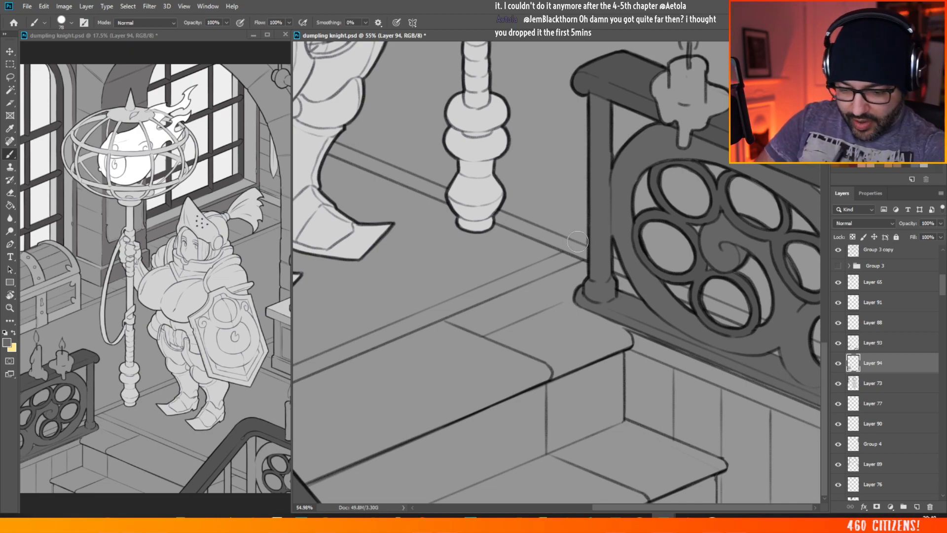
pyautogui.scroll(-5, 549, 370)
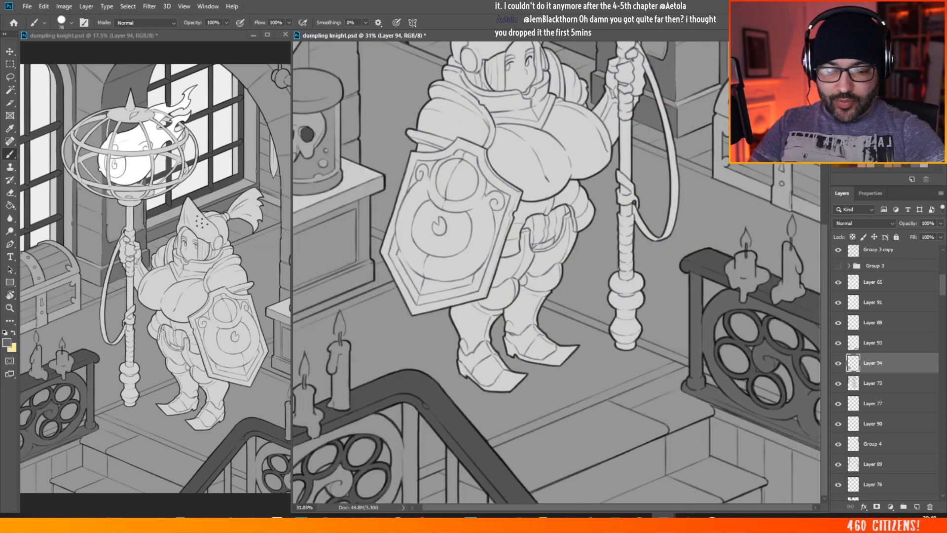
pyautogui.scroll(-2, 620, 300)
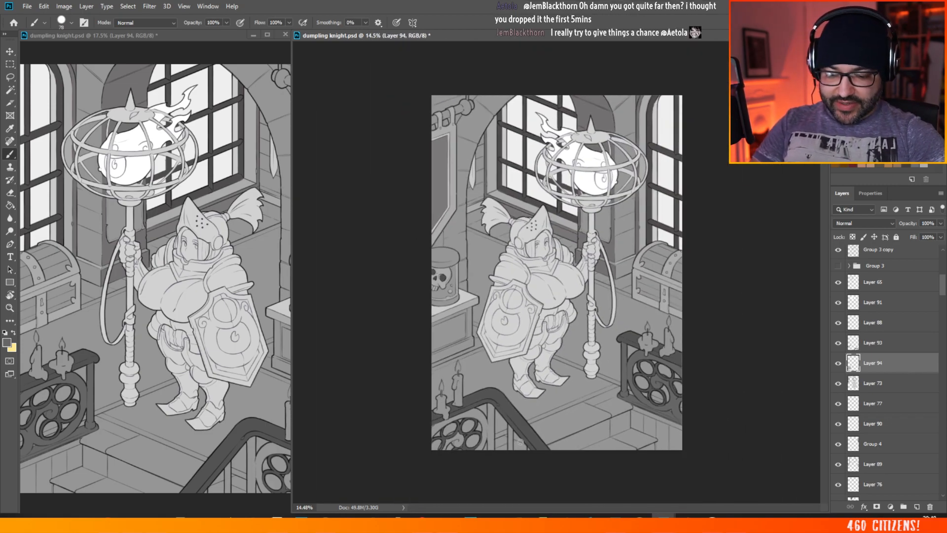
# Step: Paint the main post and the slim baluster beneath the foreground railing's sloping handrail lighter grey
pyautogui.scroll(5, 435, 429)
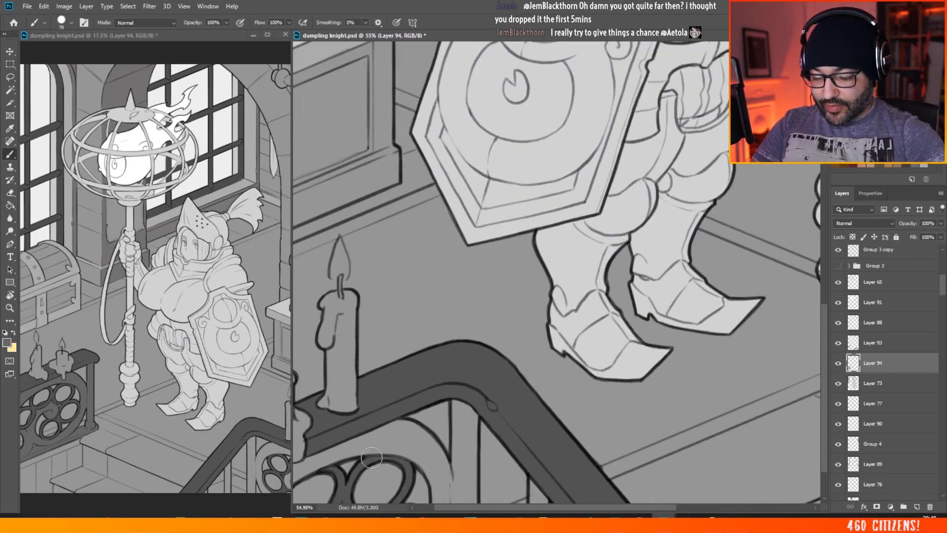
pyautogui.moveTo(821, 326); pyautogui.dragTo(824, 351)
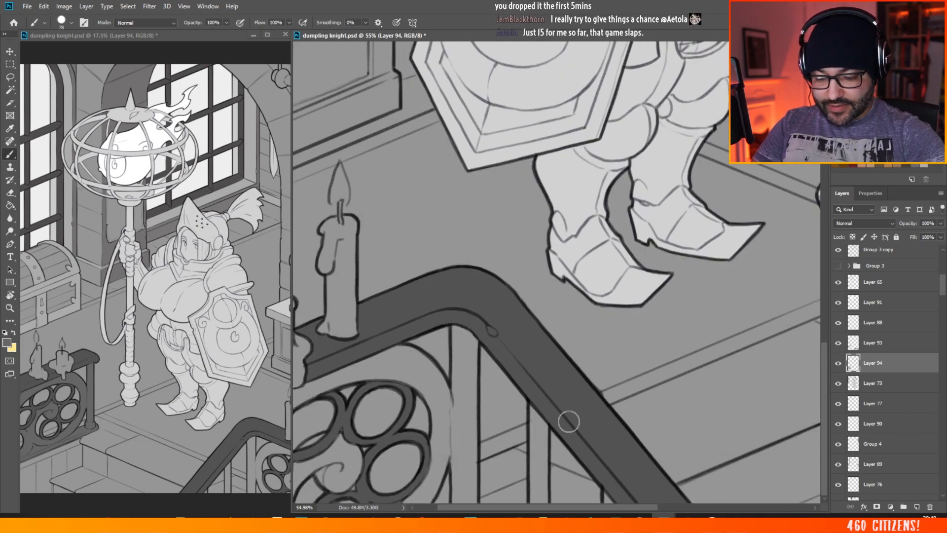
pyautogui.moveTo(531, 408)
pyautogui.mouseDown()
pyautogui.moveTo(536, 455)
pyautogui.moveTo(545, 424)
pyautogui.moveTo(532, 484)
pyautogui.moveTo(535, 499)
pyautogui.moveTo(535, 463)
pyautogui.moveTo(542, 499)
pyautogui.moveTo(535, 439)
pyautogui.mouseUp()
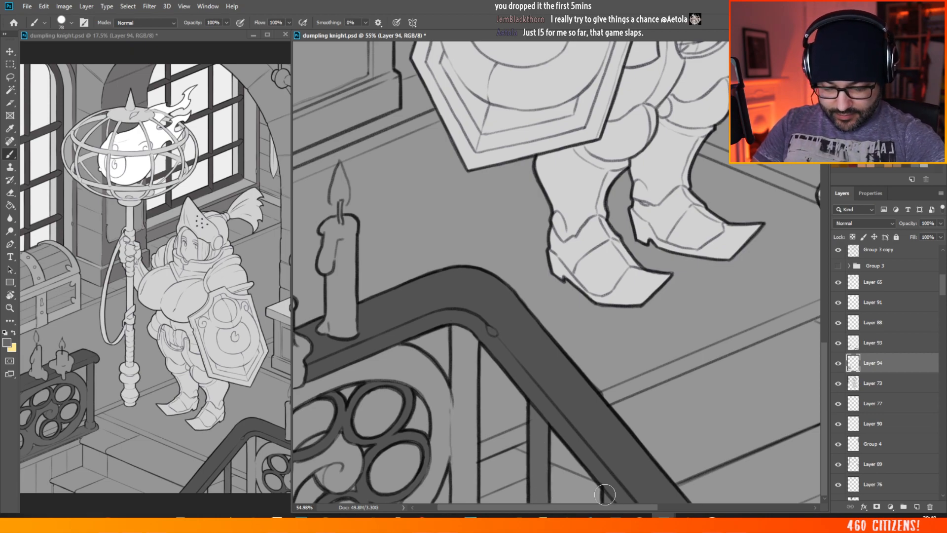
pyautogui.moveTo(456, 329)
pyautogui.mouseDown()
pyautogui.moveTo(457, 409)
pyautogui.moveTo(463, 336)
pyautogui.moveTo(470, 376)
pyautogui.moveTo(468, 436)
pyautogui.moveTo(461, 464)
pyautogui.moveTo(451, 459)
pyautogui.moveTo(459, 441)
pyautogui.moveTo(462, 488)
pyautogui.moveTo(467, 434)
pyautogui.mouseUp()
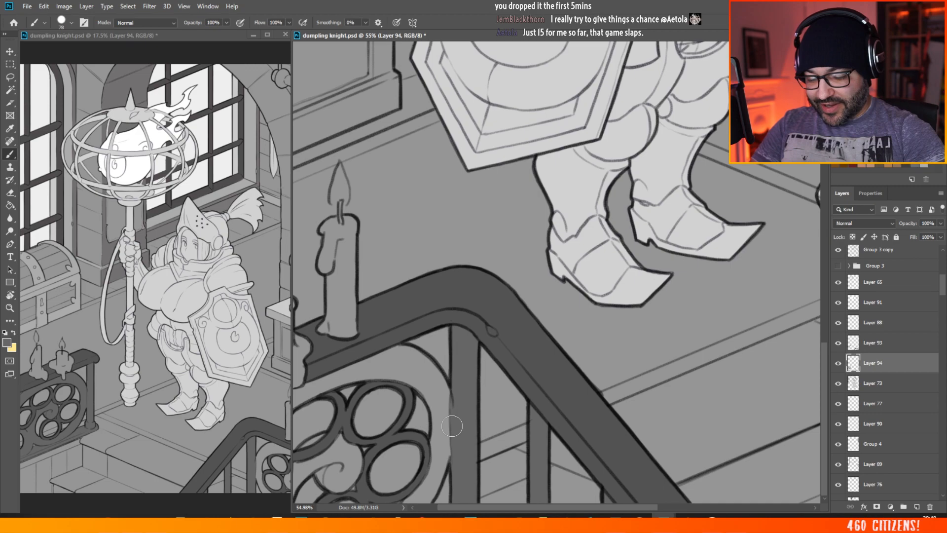
# Step: Paint the tracery's curved outer frame and central scroll lighter grey in the panel beneath the foreground railing's sloping handrail
pyautogui.moveTo(458, 510); pyautogui.dragTo(421, 514)
pyautogui.moveTo(310, 406)
pyautogui.mouseDown()
pyautogui.moveTo(296, 443)
pyautogui.moveTo(342, 396)
pyautogui.moveTo(390, 380)
pyautogui.moveTo(350, 383)
pyautogui.mouseUp()
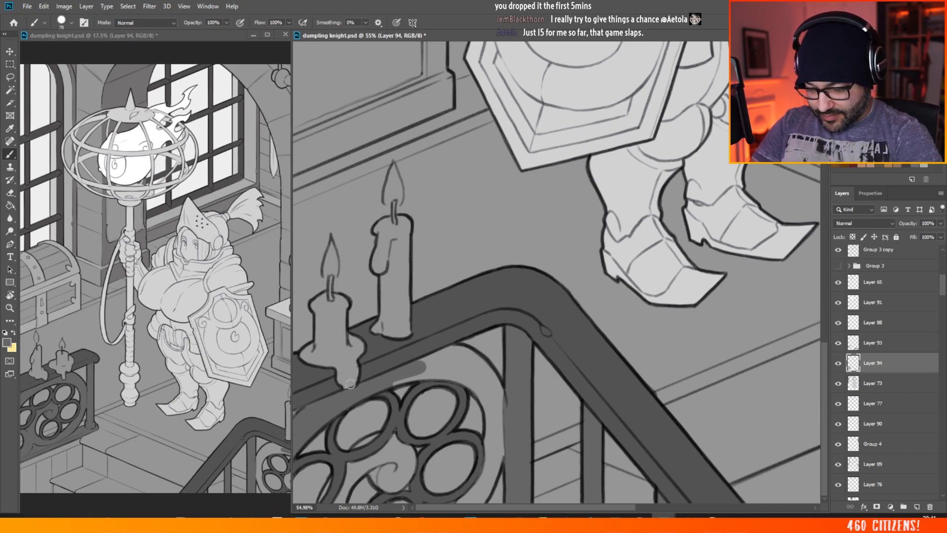
pyautogui.moveTo(417, 369)
pyautogui.mouseDown()
pyautogui.moveTo(444, 350)
pyautogui.moveTo(436, 376)
pyautogui.moveTo(463, 380)
pyautogui.moveTo(433, 378)
pyautogui.moveTo(488, 393)
pyautogui.moveTo(488, 371)
pyautogui.moveTo(498, 389)
pyautogui.moveTo(487, 409)
pyautogui.moveTo(491, 454)
pyautogui.moveTo(496, 418)
pyautogui.moveTo(492, 464)
pyautogui.moveTo(502, 457)
pyautogui.moveTo(481, 433)
pyautogui.moveTo(489, 462)
pyautogui.moveTo(482, 499)
pyautogui.moveTo(490, 487)
pyautogui.moveTo(466, 485)
pyautogui.mouseUp()
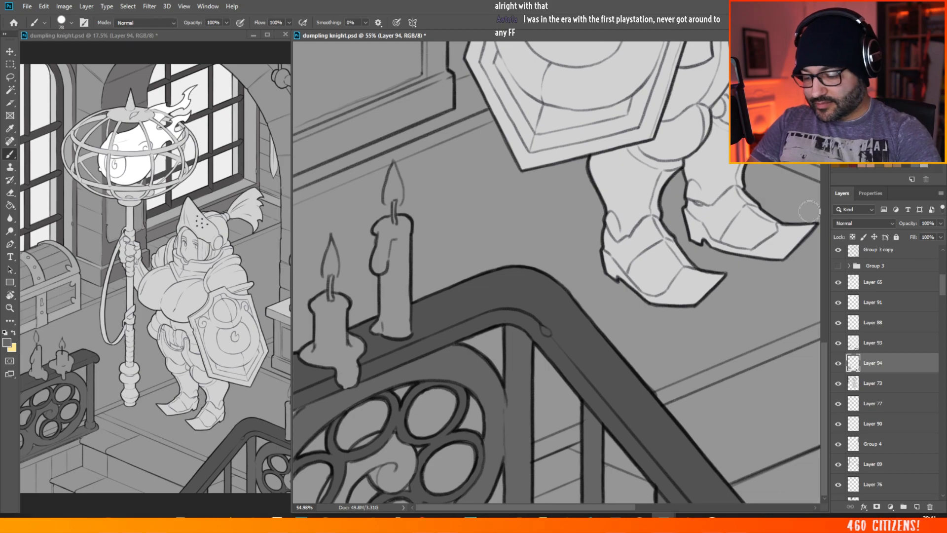
pyautogui.moveTo(380, 460)
pyautogui.mouseDown()
pyautogui.moveTo(380, 481)
pyautogui.moveTo(399, 481)
pyautogui.moveTo(410, 460)
pyautogui.moveTo(388, 437)
pyautogui.moveTo(362, 452)
pyautogui.moveTo(344, 473)
pyautogui.moveTo(366, 465)
pyautogui.moveTo(326, 505)
pyautogui.moveTo(331, 484)
pyautogui.mouseUp()
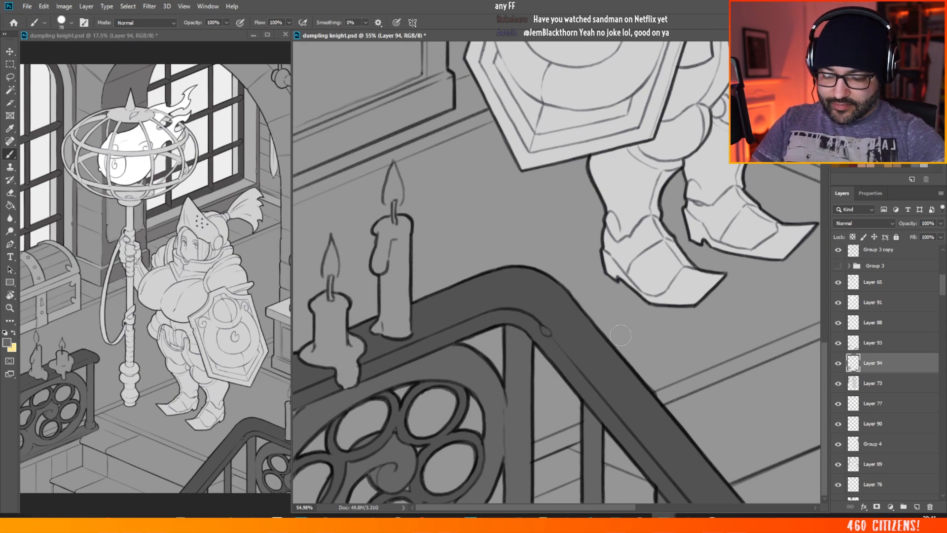
# Step: Lower the opacity of the railing's grey layer, Layer 94, to 68%
pyautogui.moveTo(621, 335); pyautogui.dragTo(508, 369)
pyautogui.scroll(-2, 531, 353)
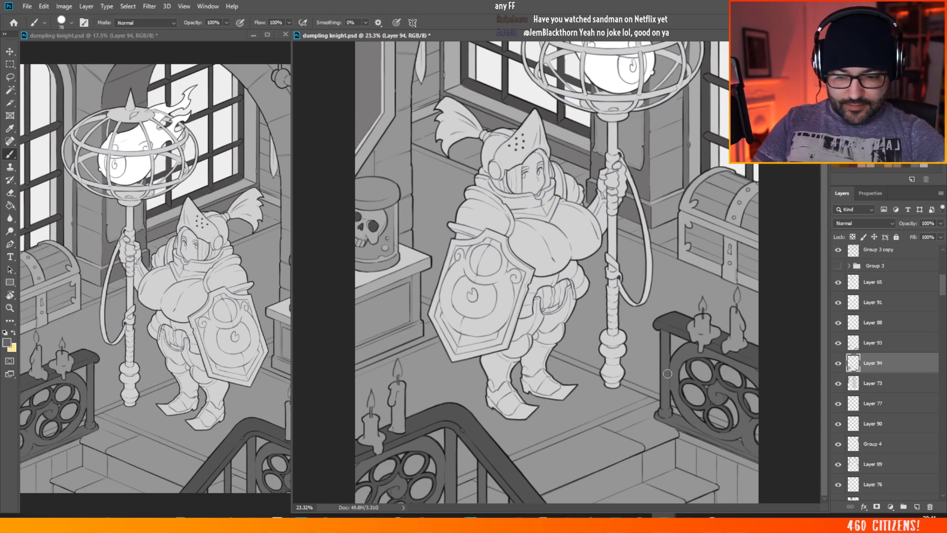
pyautogui.click(941, 236)
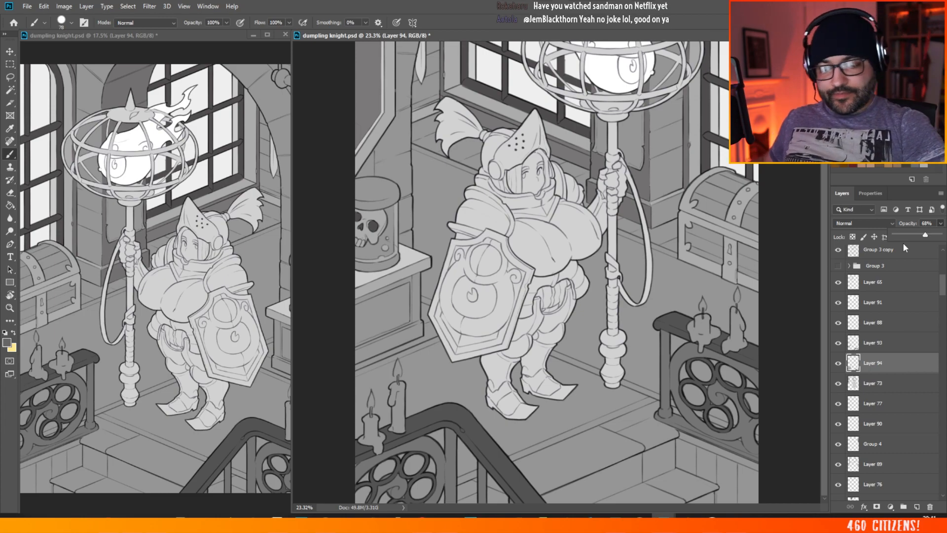
pyautogui.keyDown('alt'); pyautogui.click(664, 343); pyautogui.keyUp('alt')
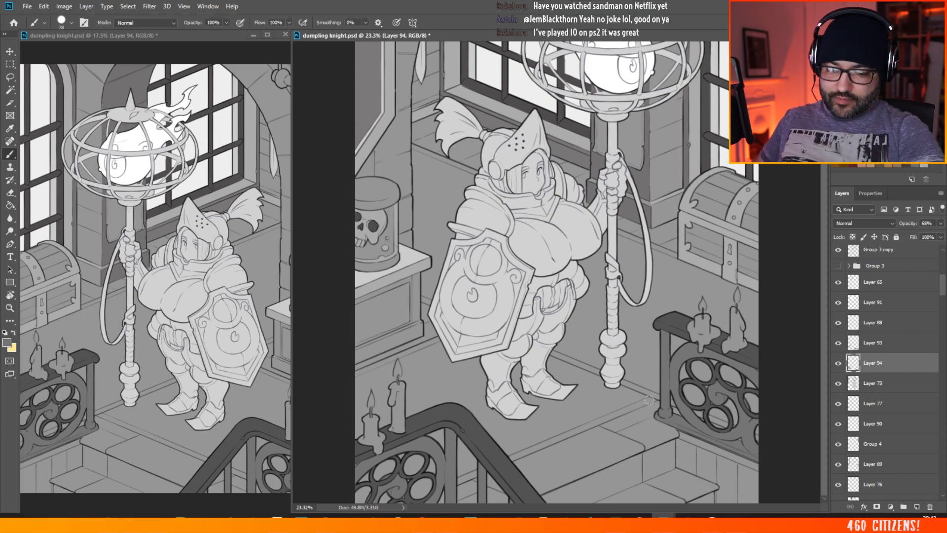
# Step: Select the dark grey fill of the column and arch behind the lantern staff on Layer 75 with the Magic Wand
pyautogui.scroll(-2, 549, 326)
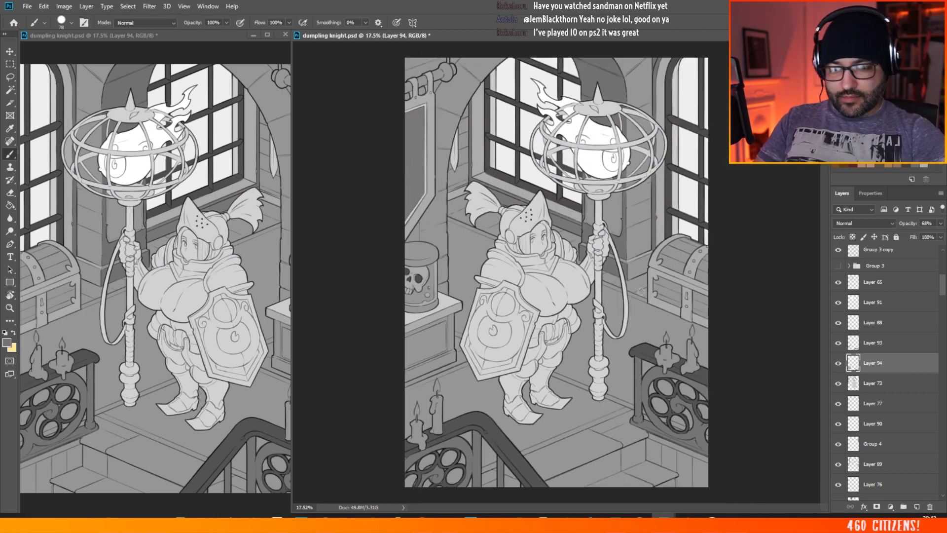
pyautogui.scroll(2, 641, 291)
pyautogui.scroll(-2, 640, 209)
pyautogui.scroll(2, 640, 209)
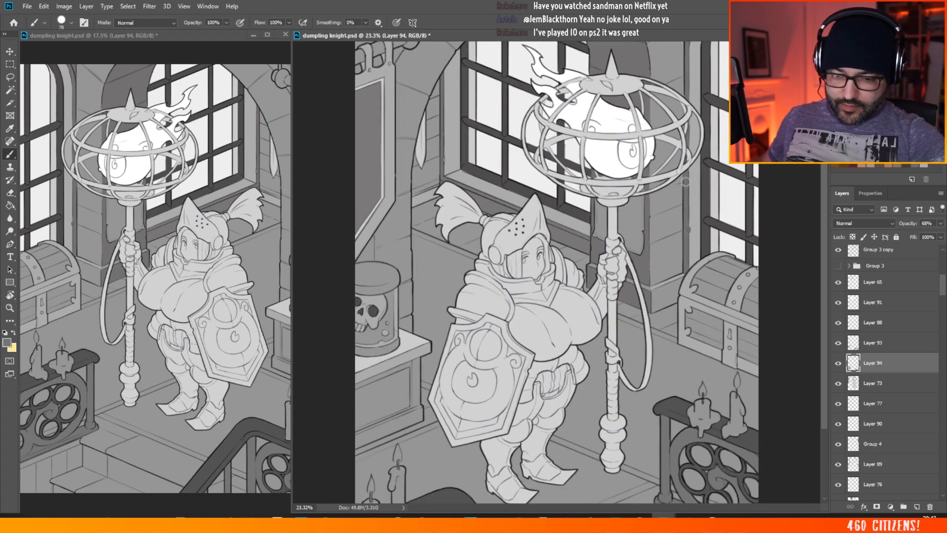
pyautogui.scroll(2, 635, 286)
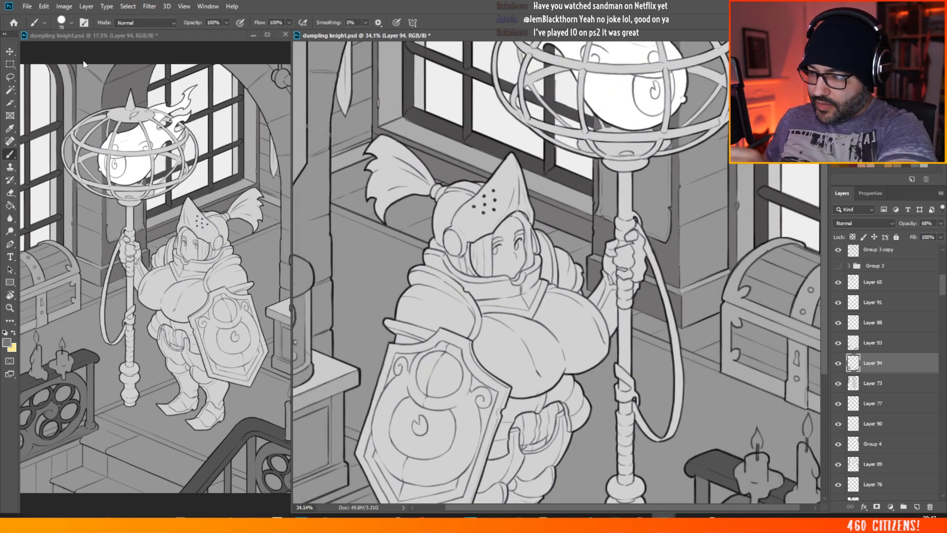
pyautogui.click(10, 51)
pyautogui.keyDown('ctrl'); pyautogui.click(667, 253); pyautogui.keyUp('ctrl')
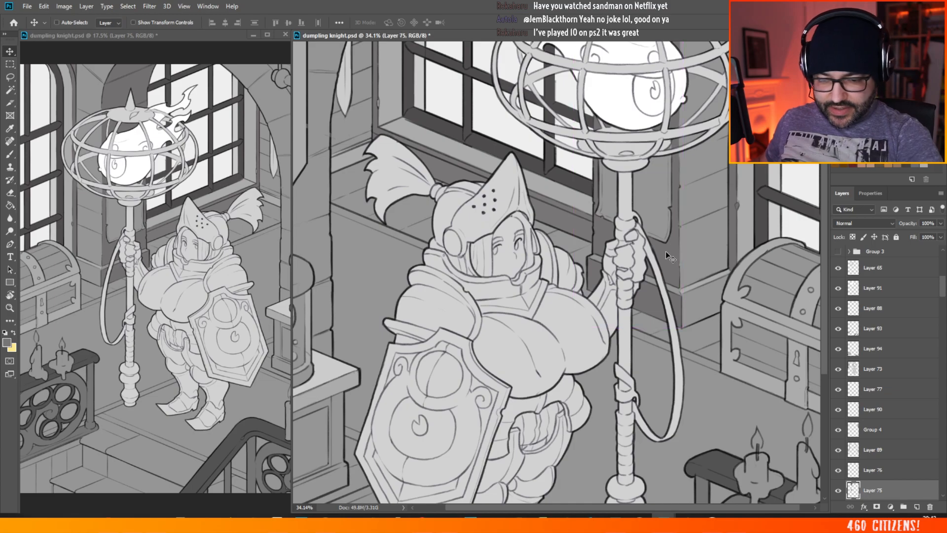
pyautogui.click(9, 90)
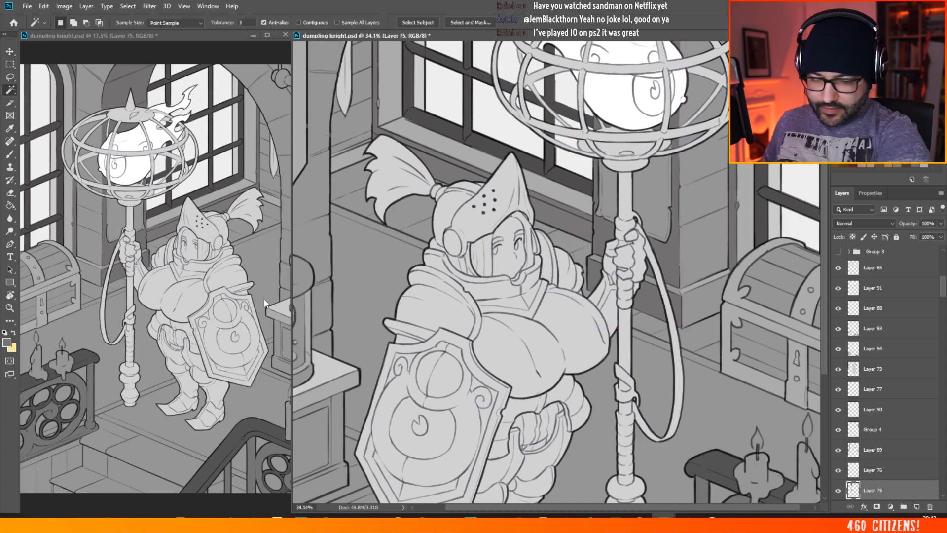
pyautogui.click(674, 252)
pyautogui.scroll(-3, 571, 237)
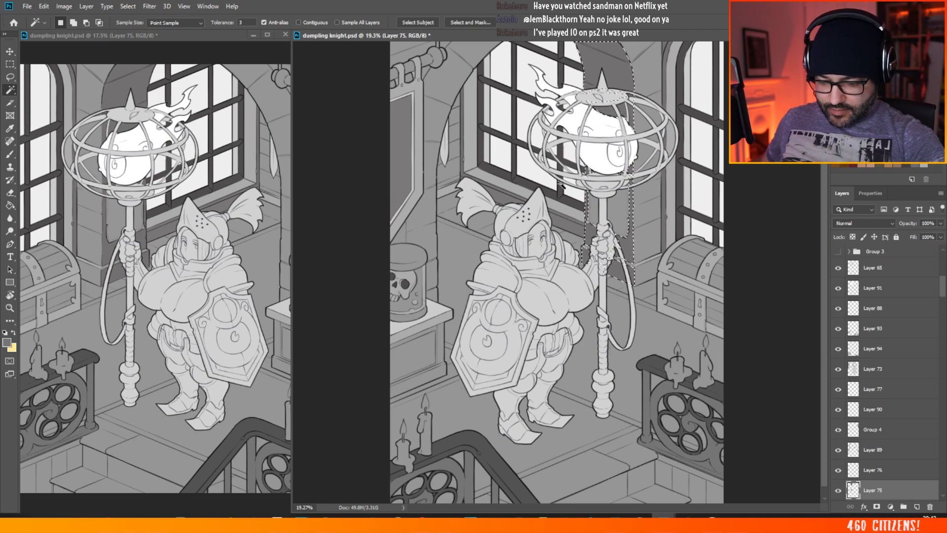
pyautogui.scroll(2, 561, 185)
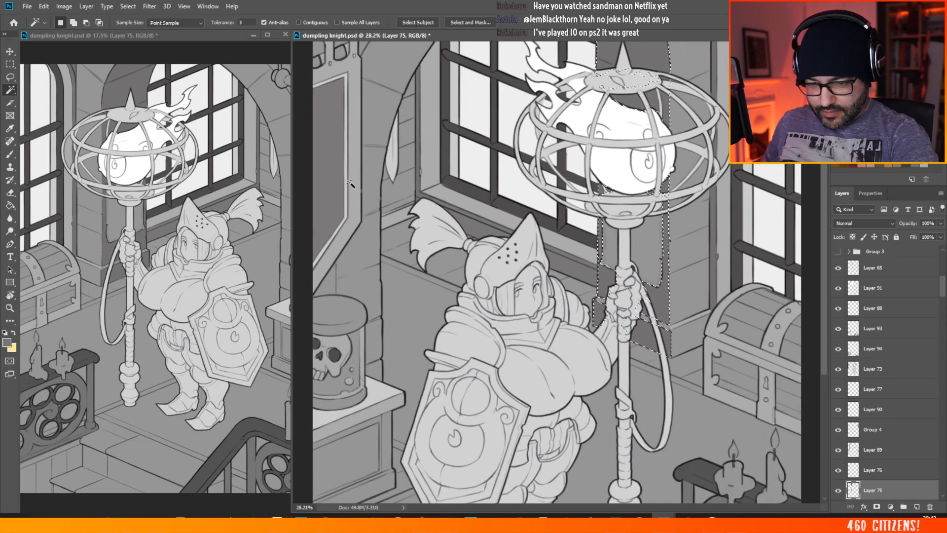
# Step: Reselect the dark column fill and try to extend the selection to the area beside it
pyautogui.hotkey('ctrl', 'a')
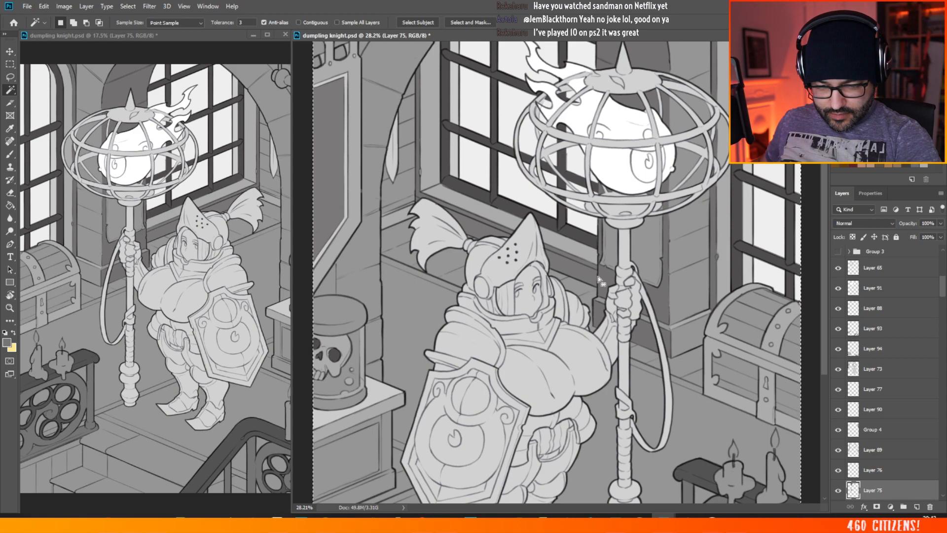
pyautogui.click(604, 278)
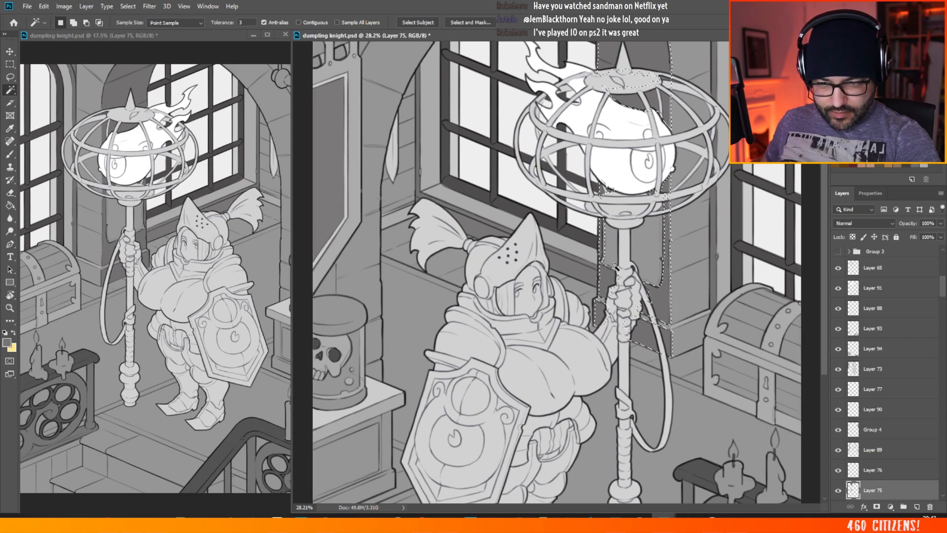
pyautogui.press('shift')
pyautogui.keyDown('shift'); pyautogui.click(713, 279); pyautogui.keyUp('shift')
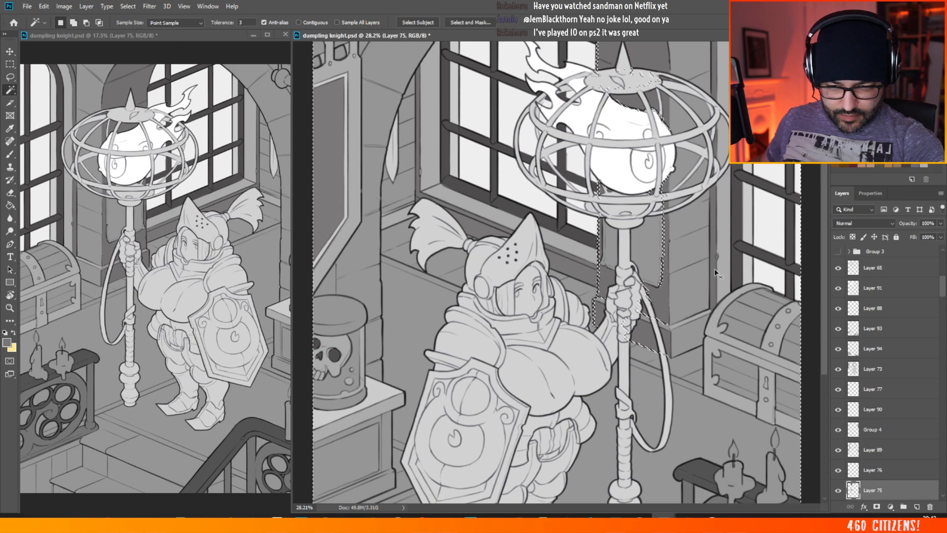
pyautogui.hotkey('ctrl', 'd')
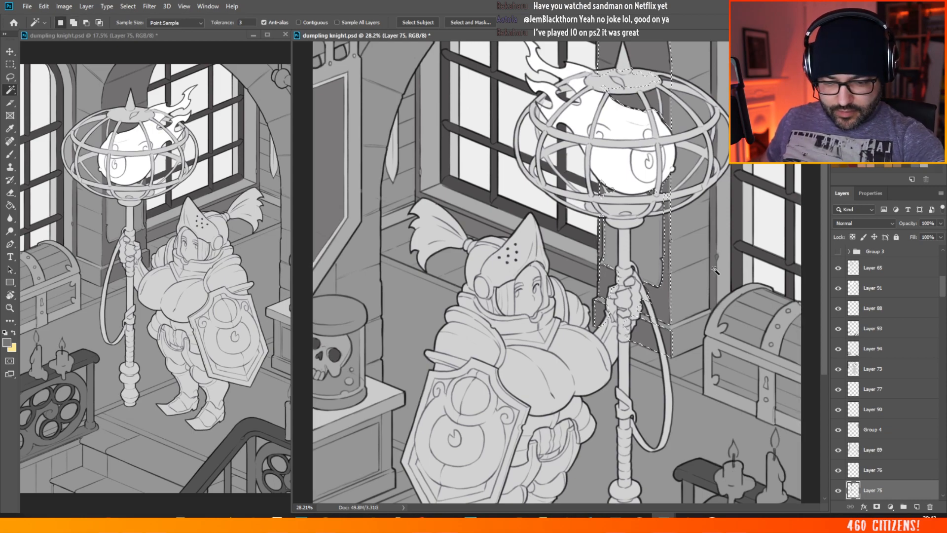
pyautogui.click(706, 303)
pyautogui.hotkey('ctrl', 'shift', 'i')
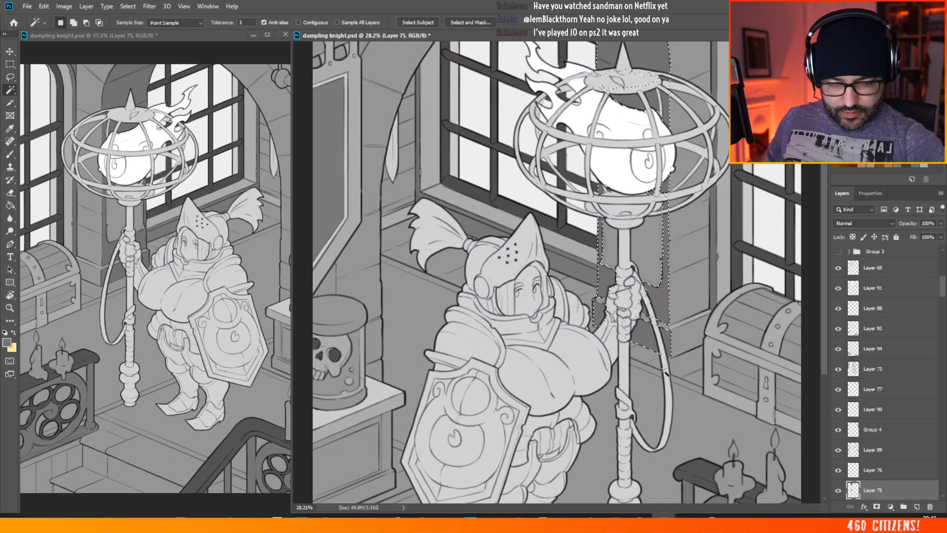
# Step: Set the foreground colour to the neutral grey 737373
pyautogui.scroll(-2, 592, 271)
pyautogui.scroll(3, 629, 58)
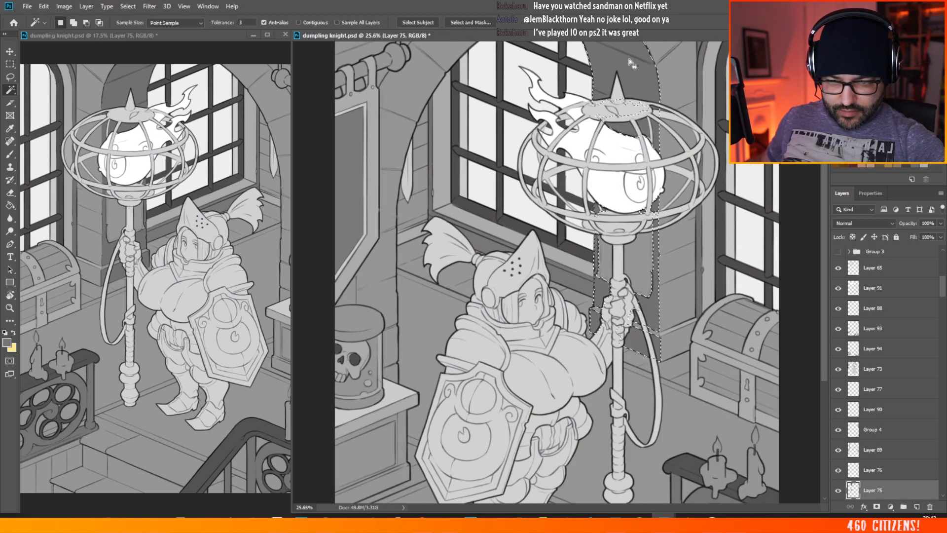
pyautogui.press('g')
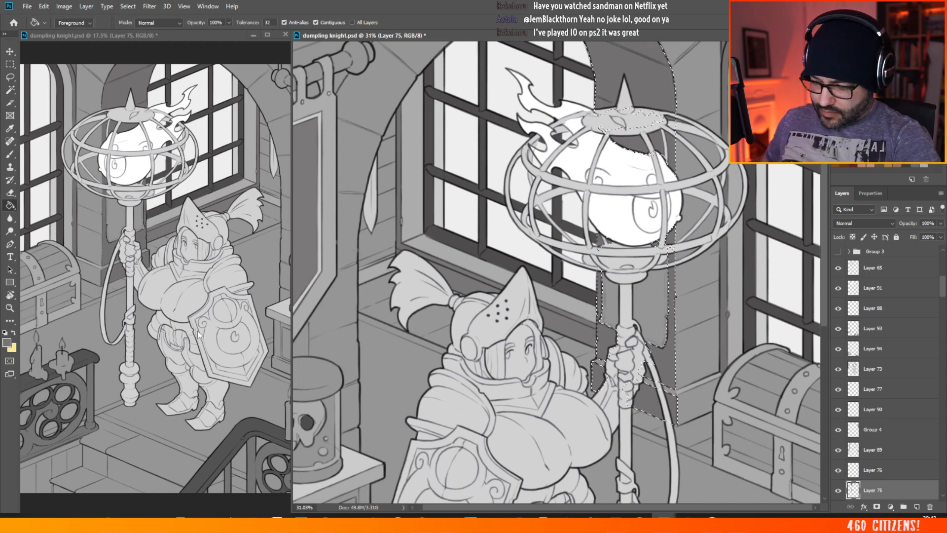
pyautogui.press('i')
pyautogui.click(7, 341)
pyautogui.moveTo(555, 204); pyautogui.dragTo(551, 205)
pyautogui.click(544, 203)
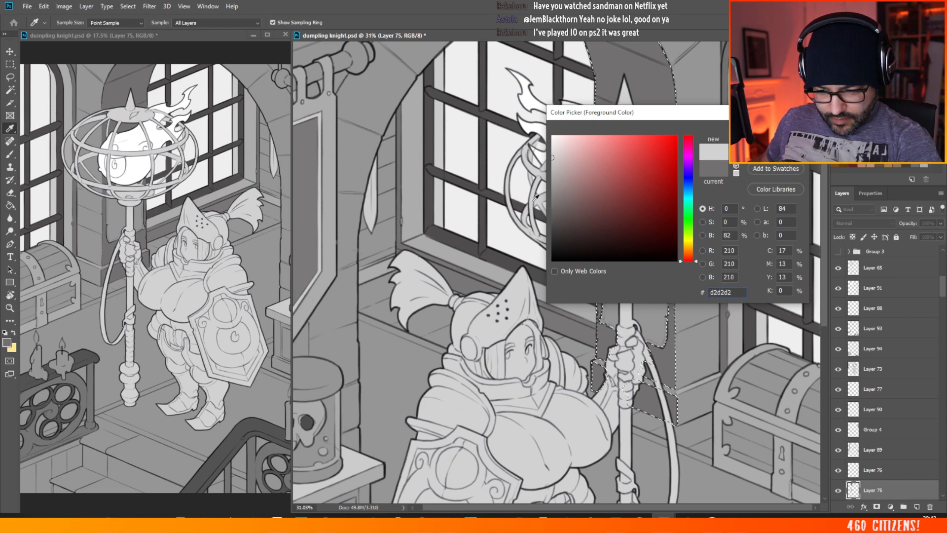
pyautogui.click(555, 205)
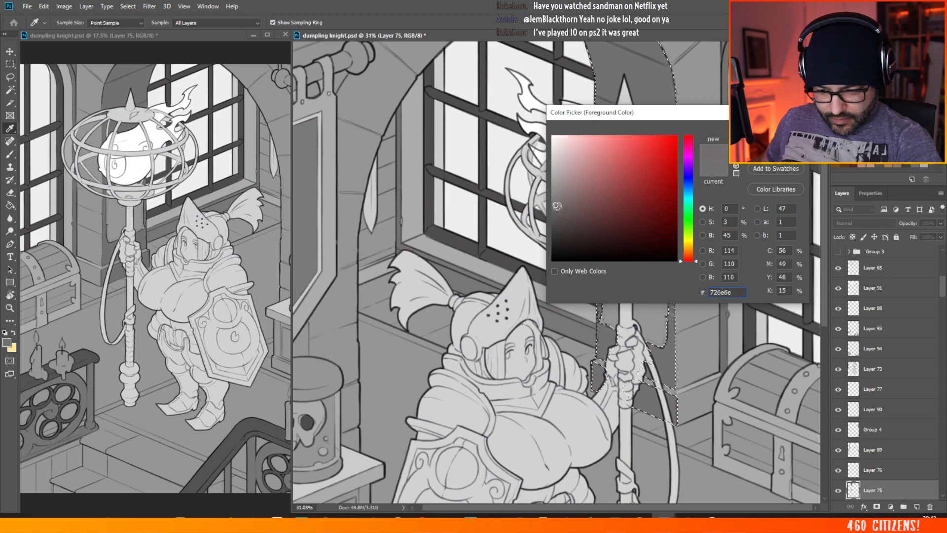
pyautogui.moveTo(557, 206)
pyautogui.mouseDown()
pyautogui.moveTo(542, 202)
pyautogui.moveTo(552, 208)
pyautogui.mouseUp()
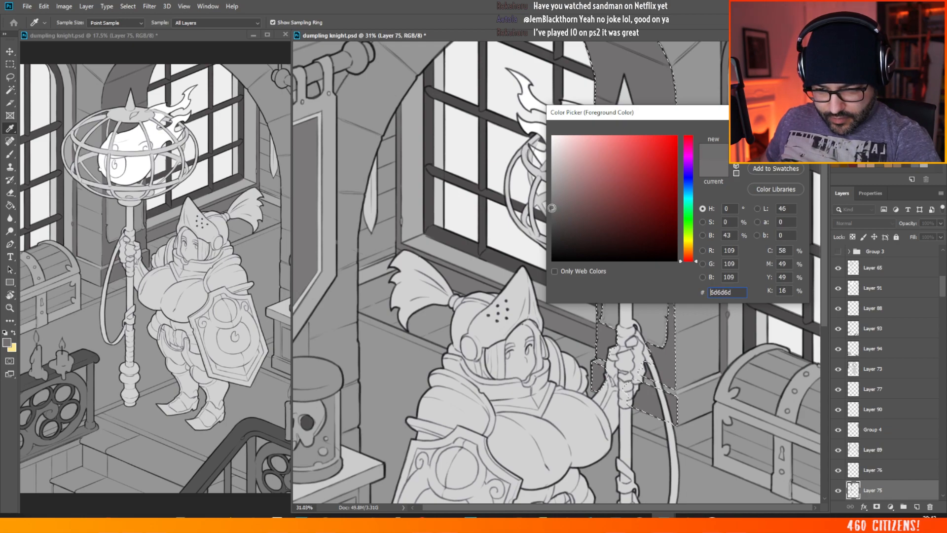
pyautogui.click(556, 204)
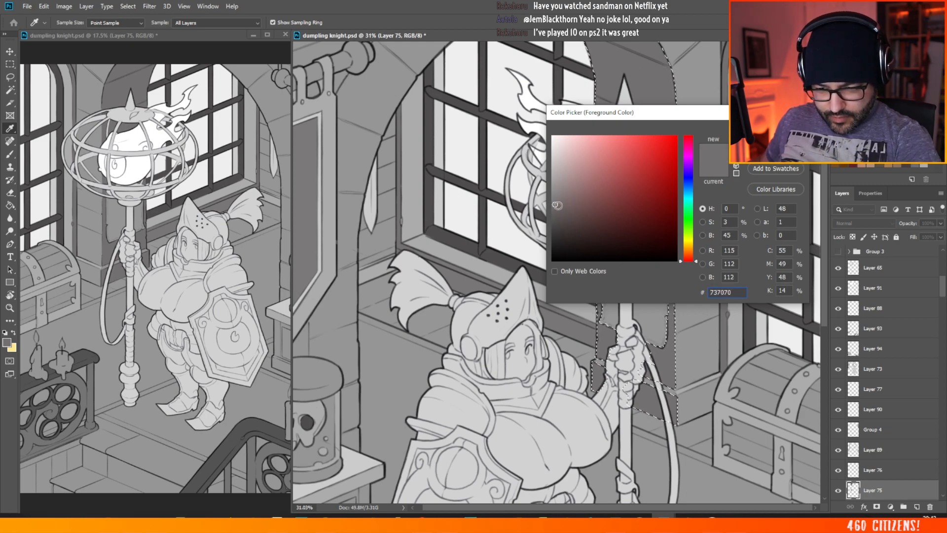
pyautogui.moveTo(551, 205)
pyautogui.mouseDown()
pyautogui.moveTo(562, 198)
pyautogui.moveTo(554, 204)
pyautogui.mouseUp()
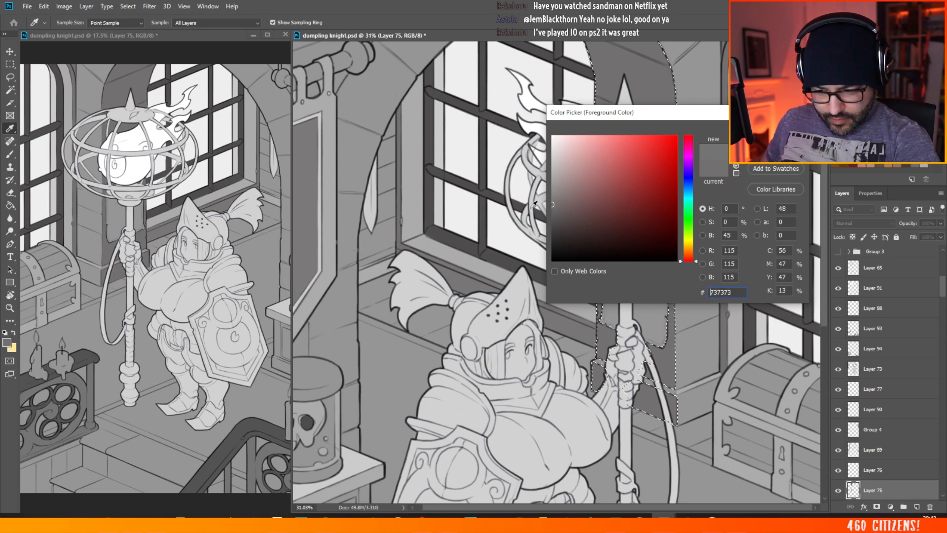
pyautogui.press('Return')
# Step: Fill the selected column and arch behind the lantern with the neutral foreground grey and clear the selection
pyautogui.press('g')
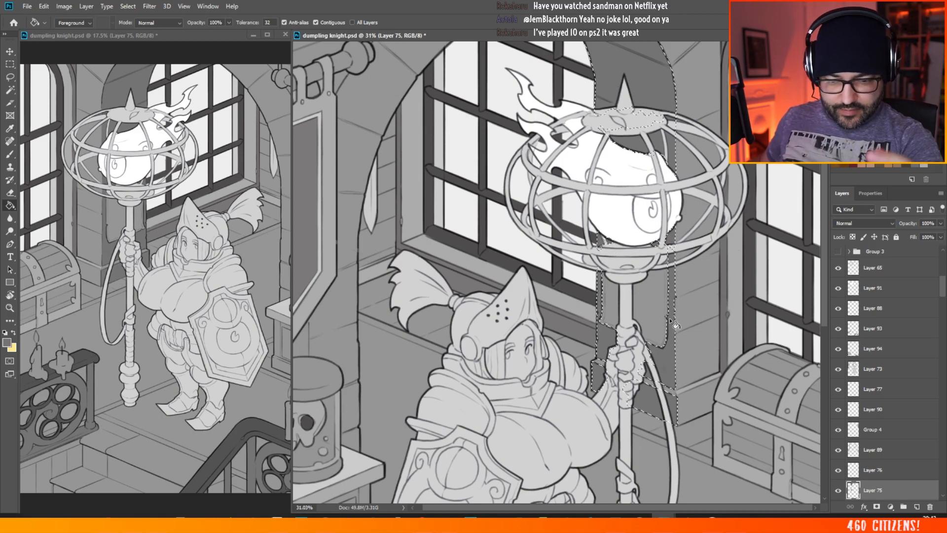
pyautogui.scroll(-5, 669, 318)
pyautogui.scroll(4, 669, 318)
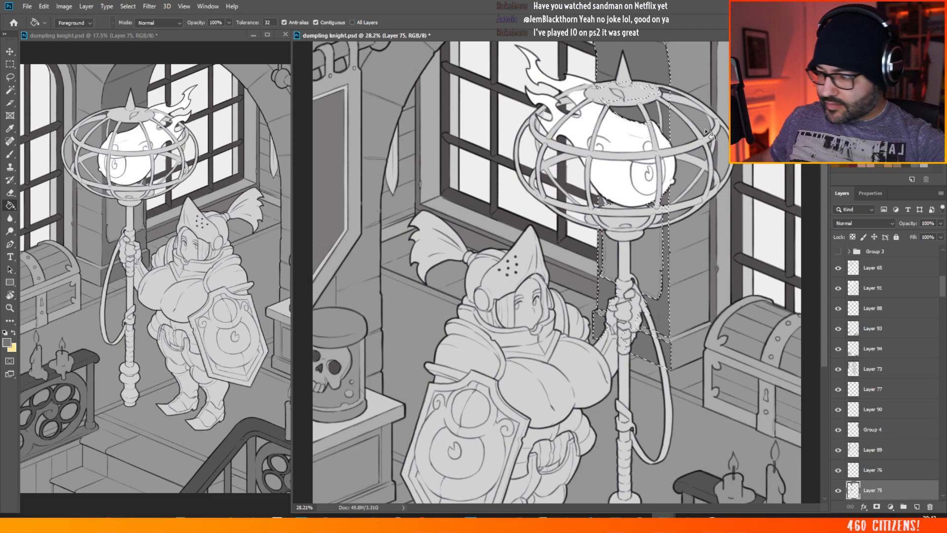
pyautogui.press('m')
pyautogui.click(444, 169)
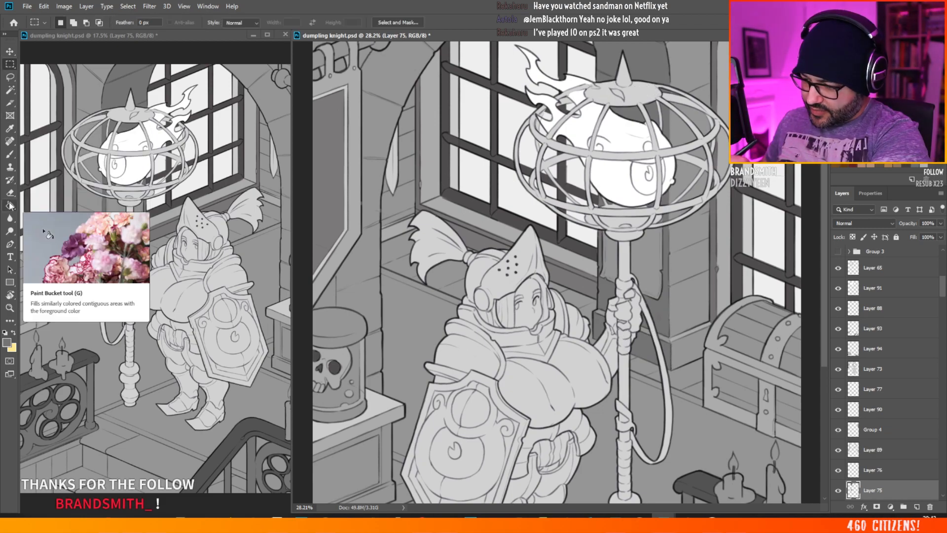
# Step: Try to select the flat wall grey on Layer 73 and change the Magic Wand tolerance
pyautogui.press('g')
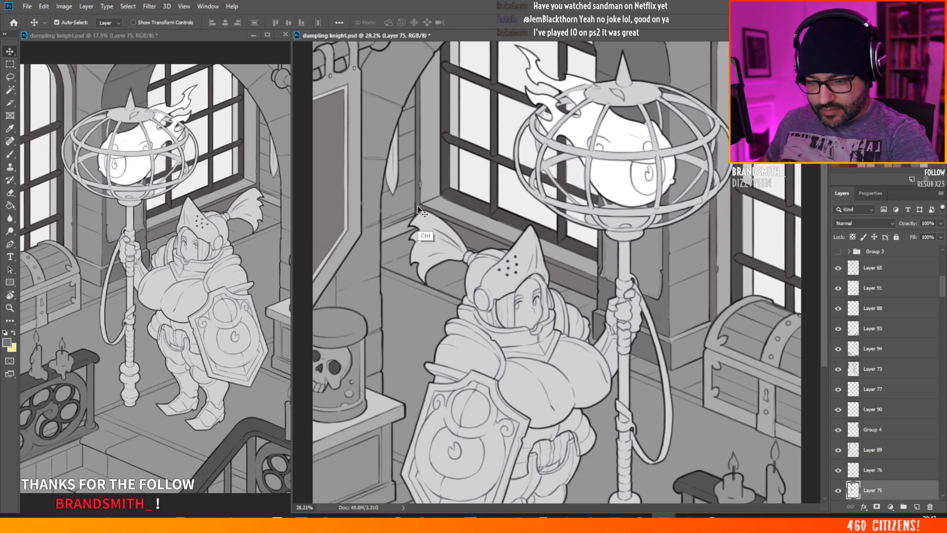
pyautogui.keyDown('ctrl'); pyautogui.click(414, 203); pyautogui.keyUp('ctrl')
pyautogui.click(10, 90)
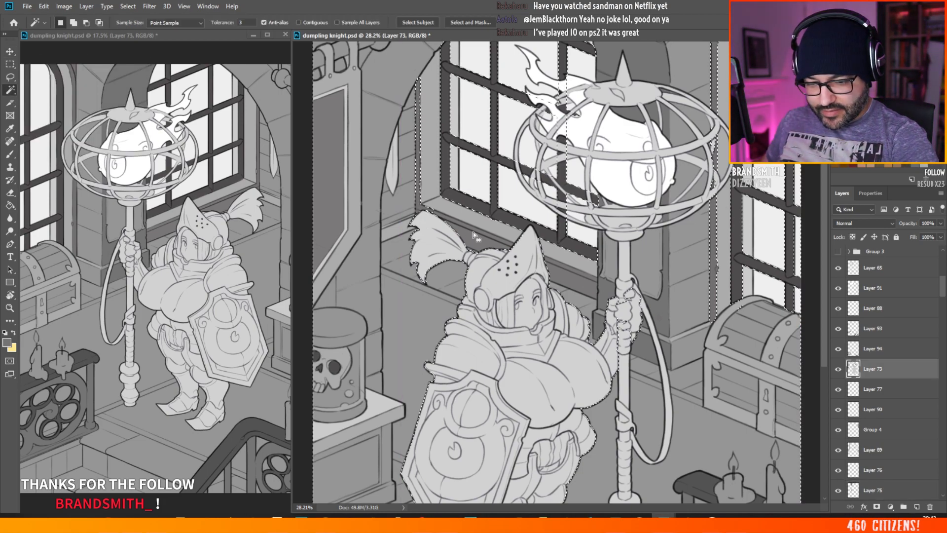
pyautogui.click(593, 268)
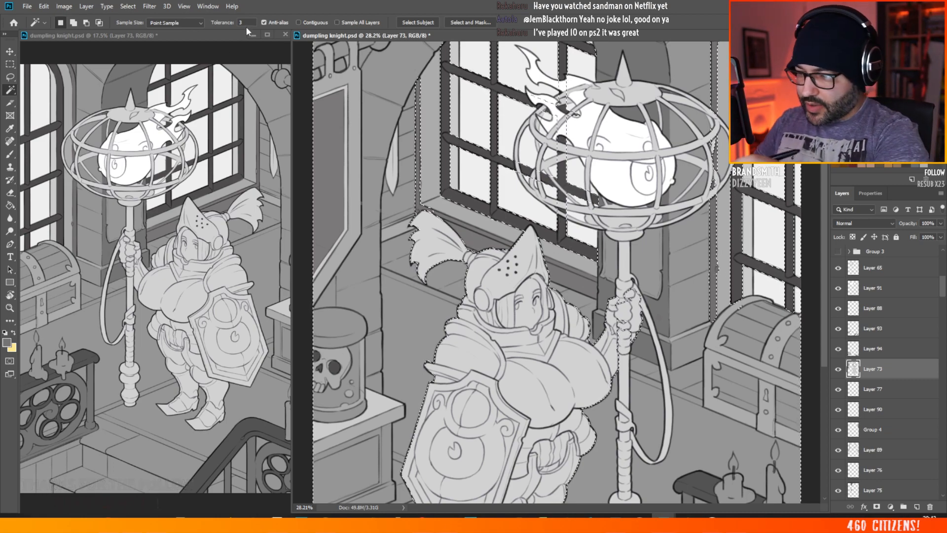
pyautogui.click(231, 24)
pyautogui.press('BackSpace')
pyautogui.press('Return')
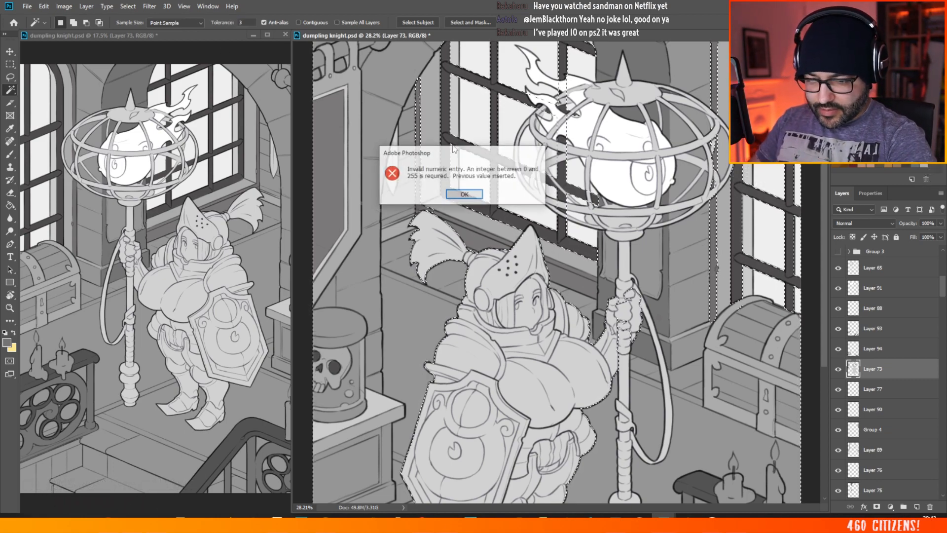
pyautogui.click(464, 194)
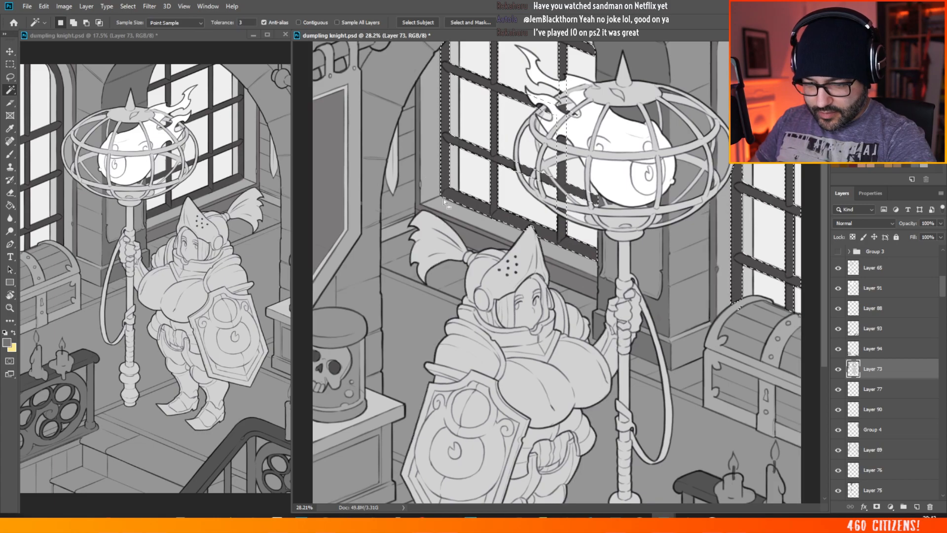
# Step: Reselect the flat grey on Layer 73, check the layer by toggling its visibility, and clear the selection
pyautogui.keyDown('shift'); pyautogui.click(474, 240); pyautogui.keyUp('shift')
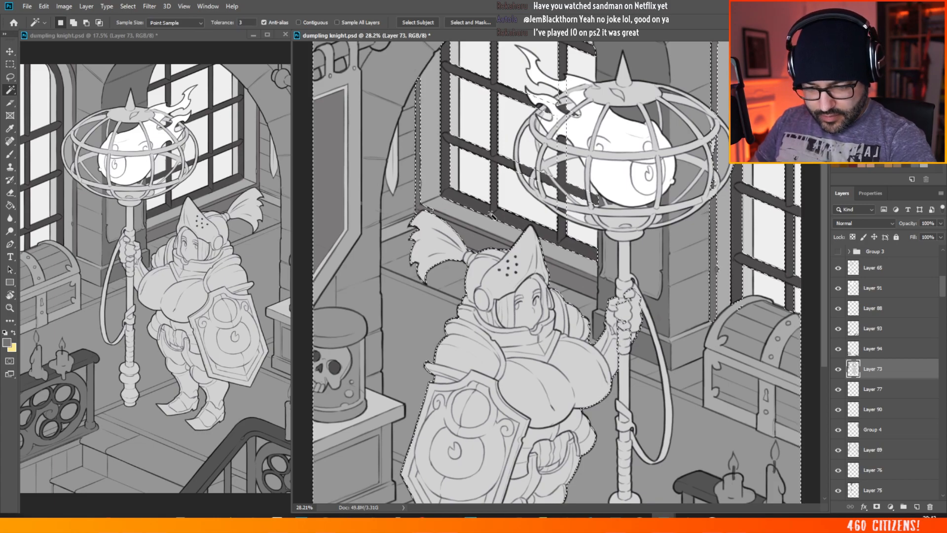
pyautogui.click(838, 369)
pyautogui.click(838, 369)
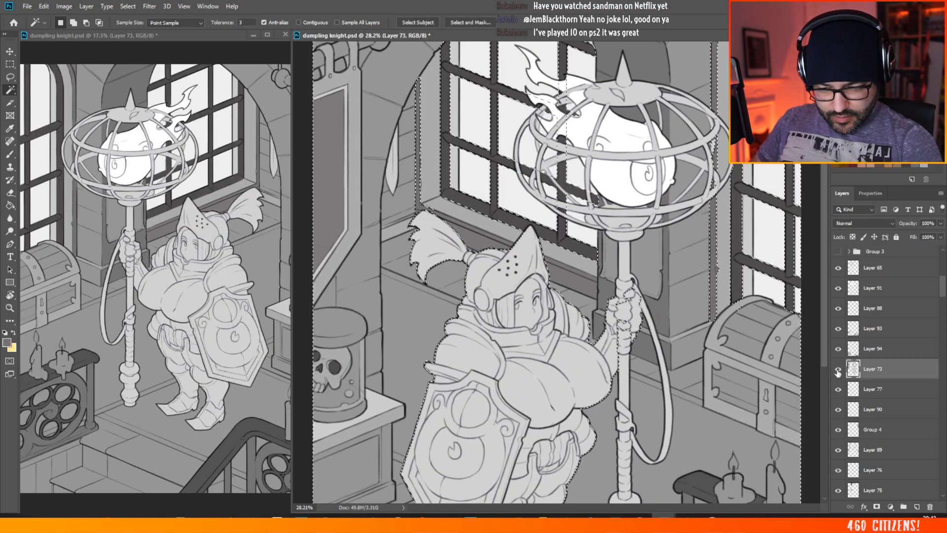
pyautogui.press('v')
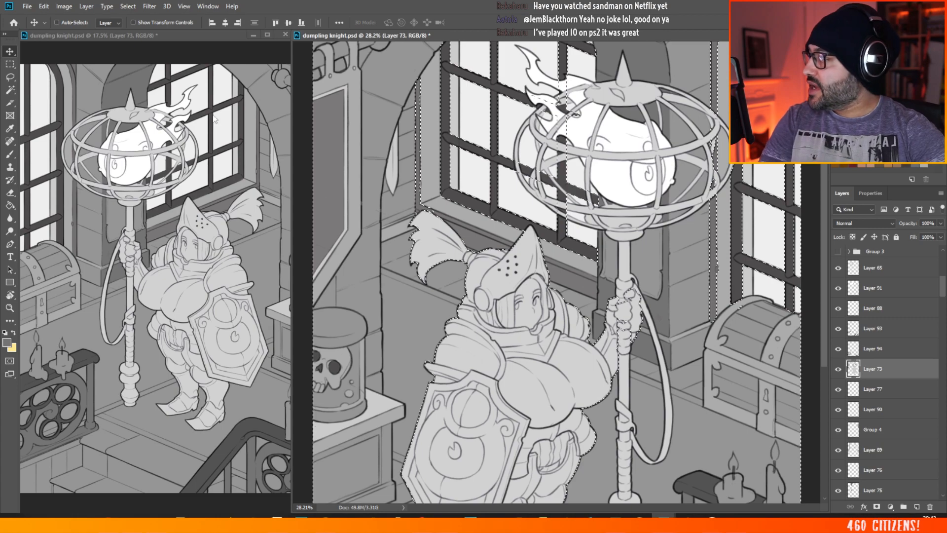
pyautogui.hotkey('ctrl', 'd')
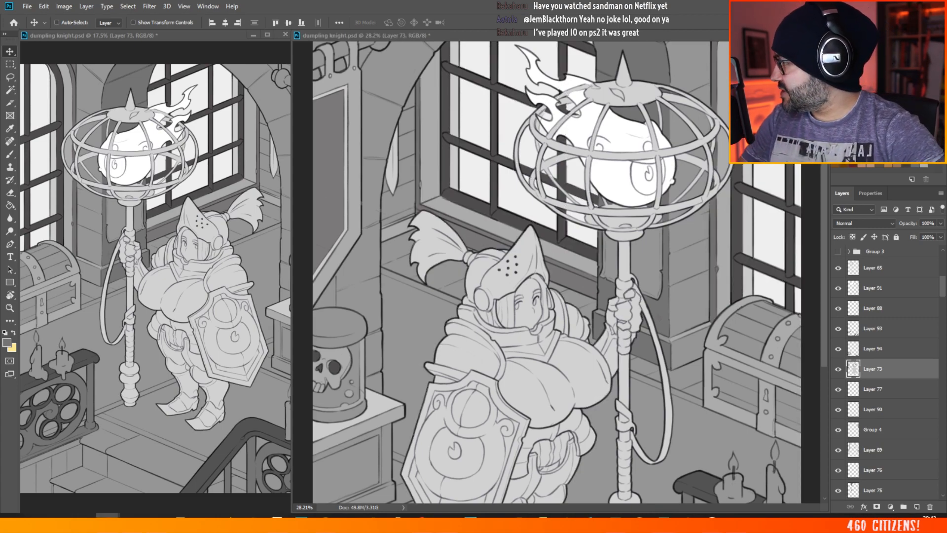
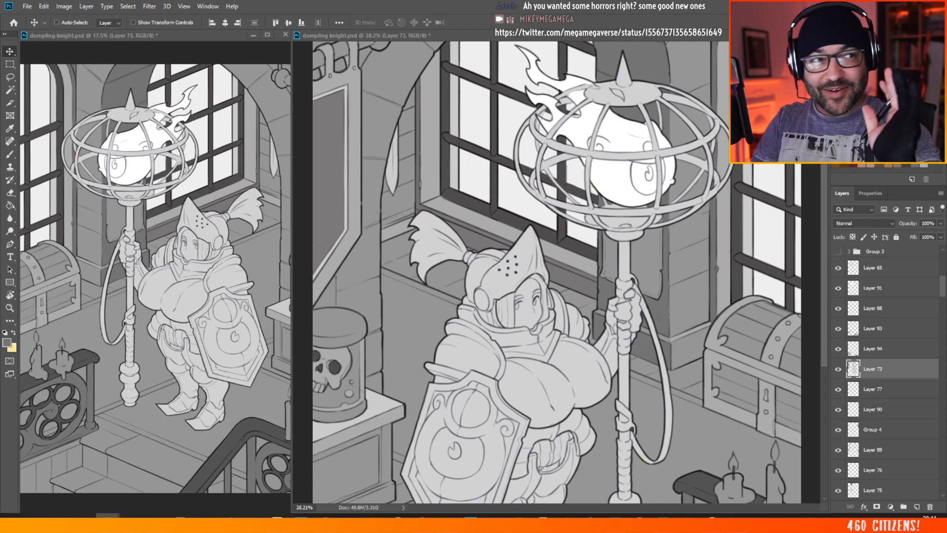
# Step: Try selecting the flat area around the figure on Layer 73, toggle the layer's visibility to compare, and deselect
pyautogui.click(594, 270)
pyautogui.scroll(-1, 594, 270)
pyautogui.scroll(1, 593, 270)
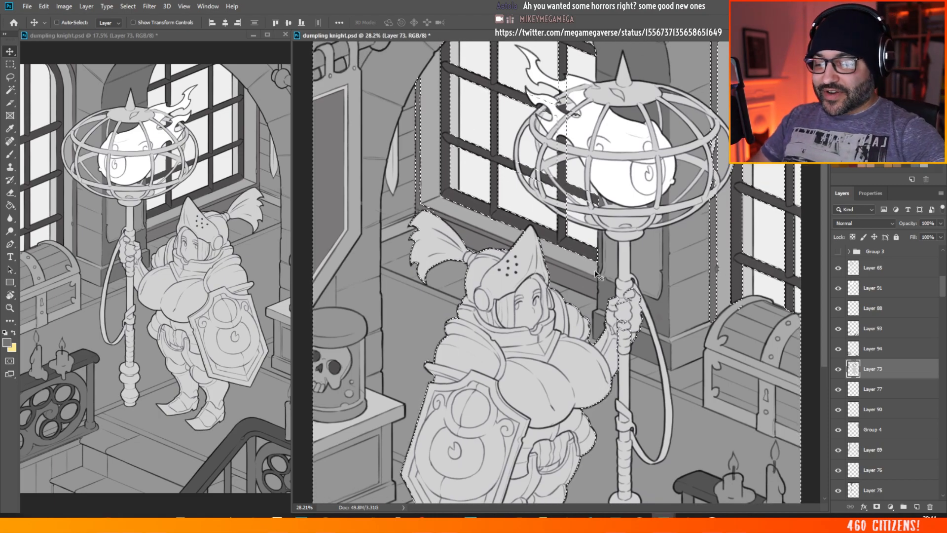
pyautogui.scroll(1, 579, 207)
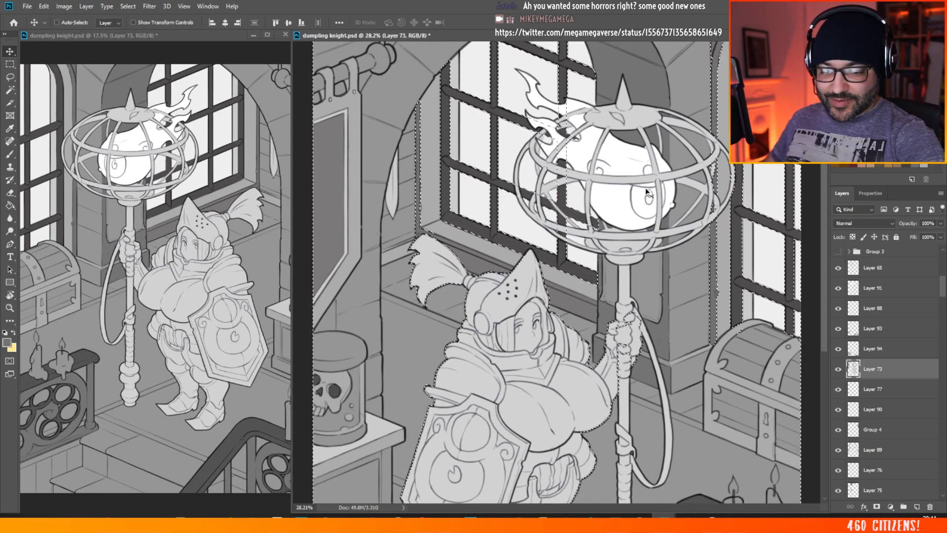
pyautogui.click(881, 382)
pyautogui.click(878, 370)
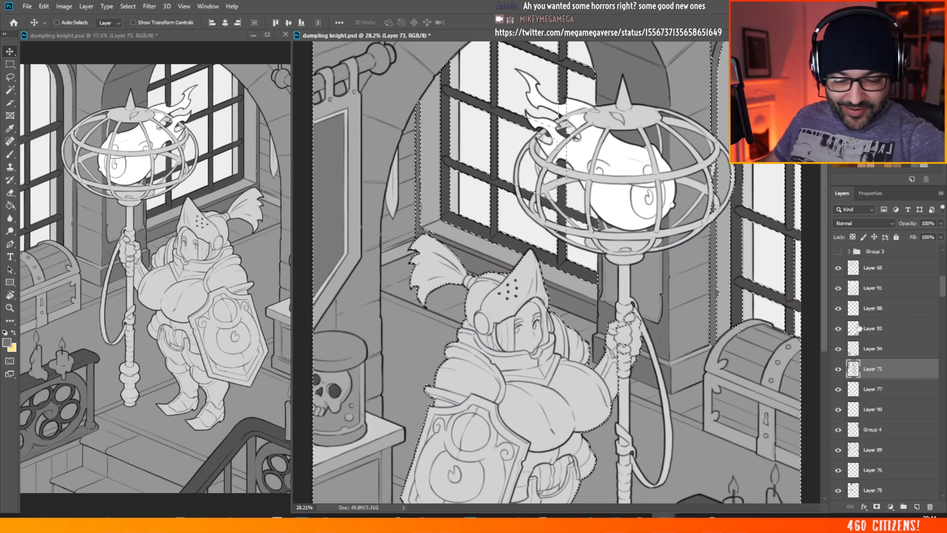
pyautogui.click(837, 370)
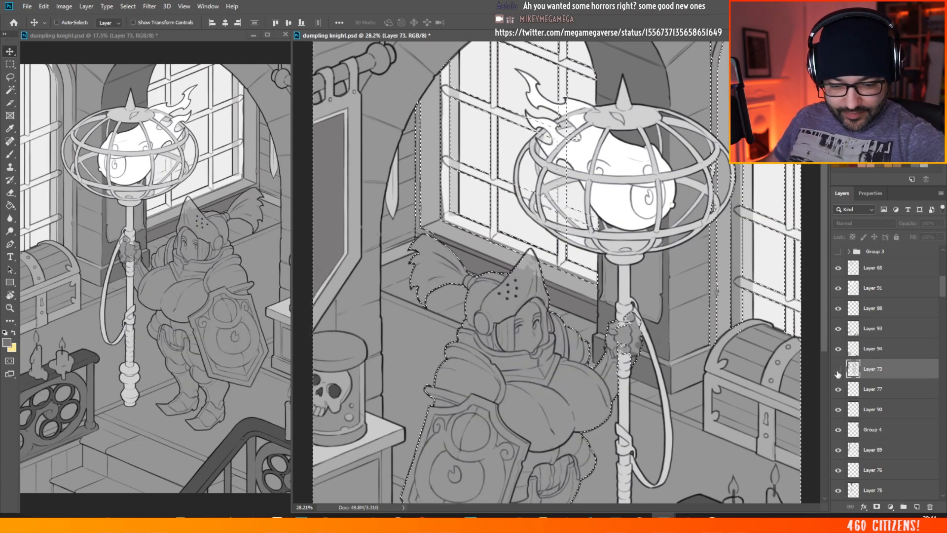
pyautogui.click(838, 370)
pyautogui.press('m')
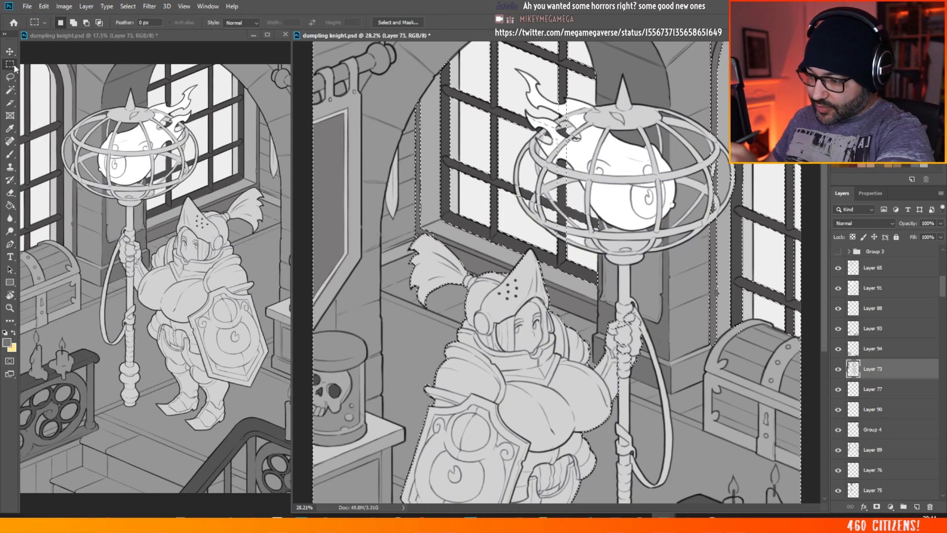
pyautogui.click(451, 125)
pyautogui.click(10, 51)
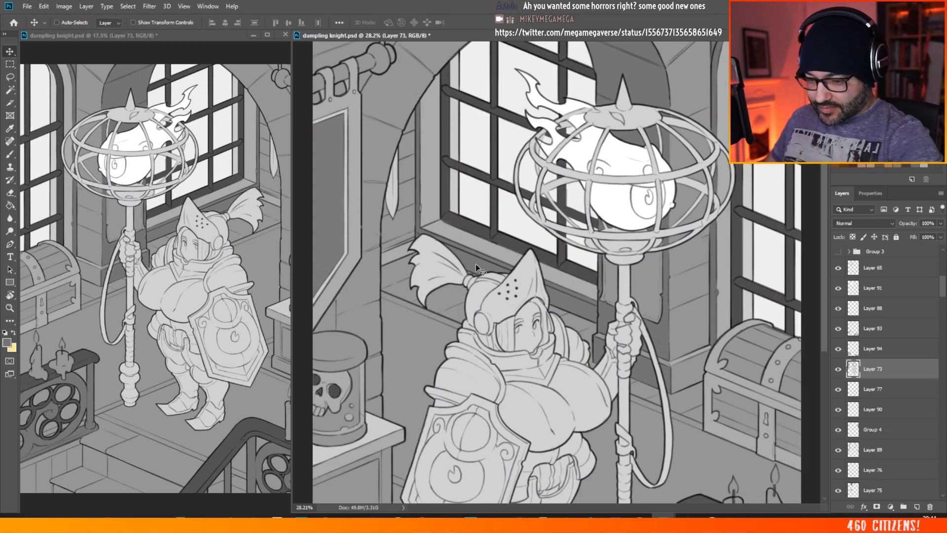
# Step: Make the window ledge's Layer 72 active and check its contents by toggling its visibility
pyautogui.click(483, 265)
pyautogui.click(838, 489)
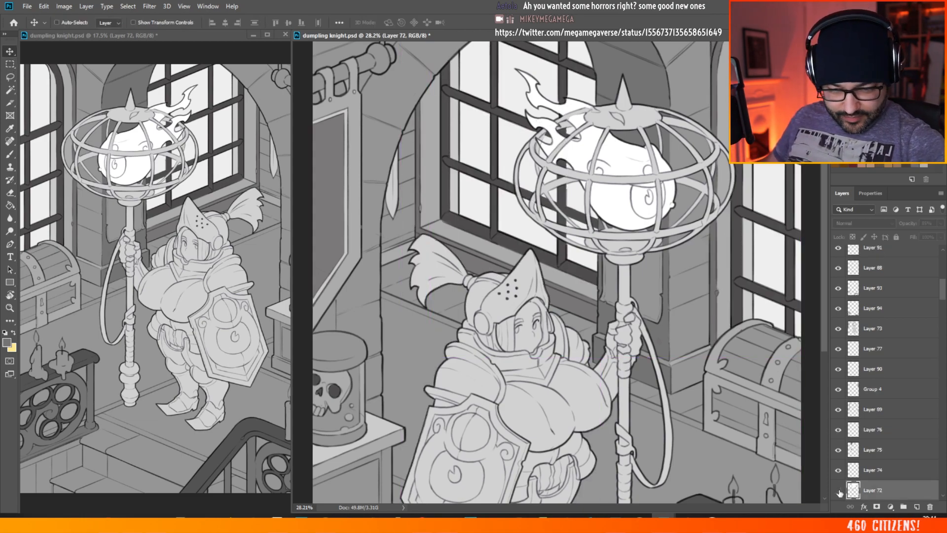
pyautogui.click(839, 490)
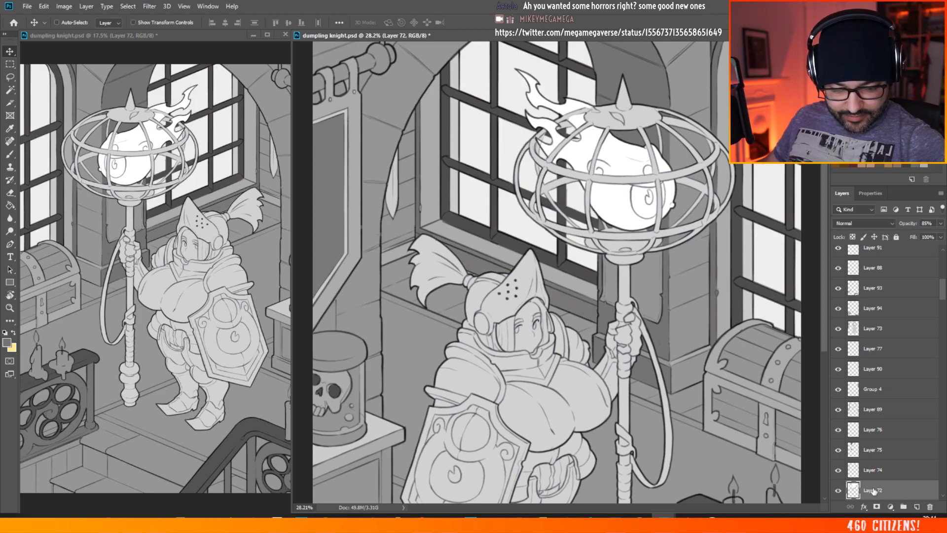
# Step: Select the window ledge's flat grey on Layer 72 with the non-contiguous Magic Wand, trying the Contiguous option along the way
pyautogui.click(10, 90)
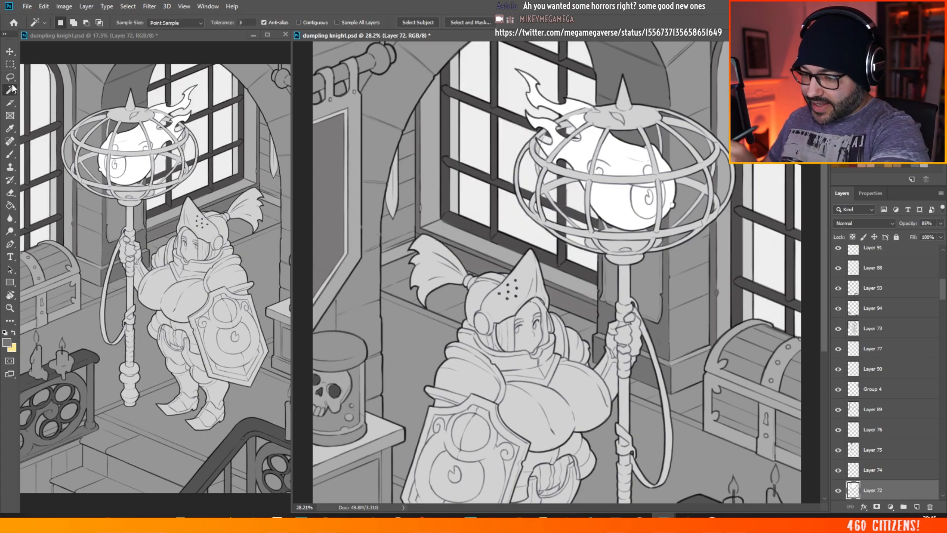
pyautogui.click(466, 258)
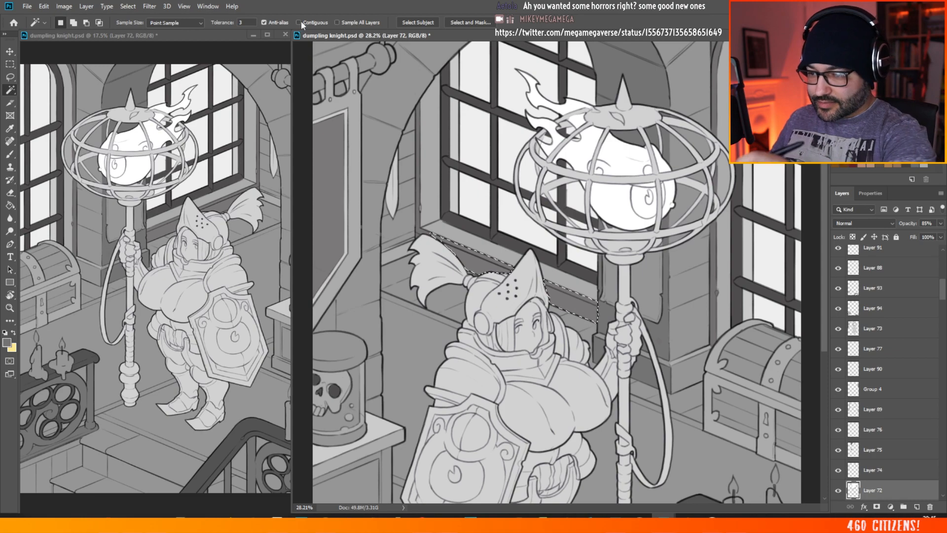
pyautogui.click(299, 22)
pyautogui.click(485, 264)
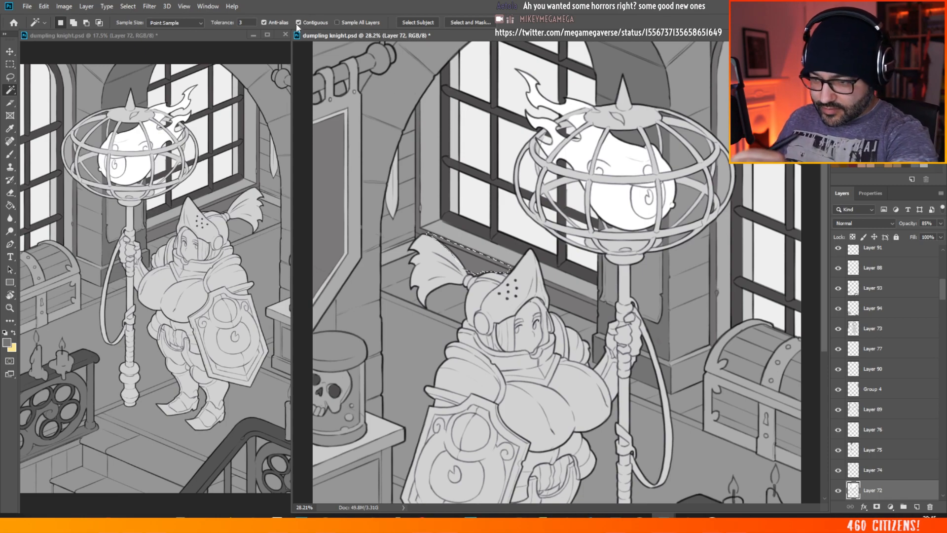
pyautogui.keyDown('shift'); pyautogui.click(591, 311); pyautogui.keyUp('shift')
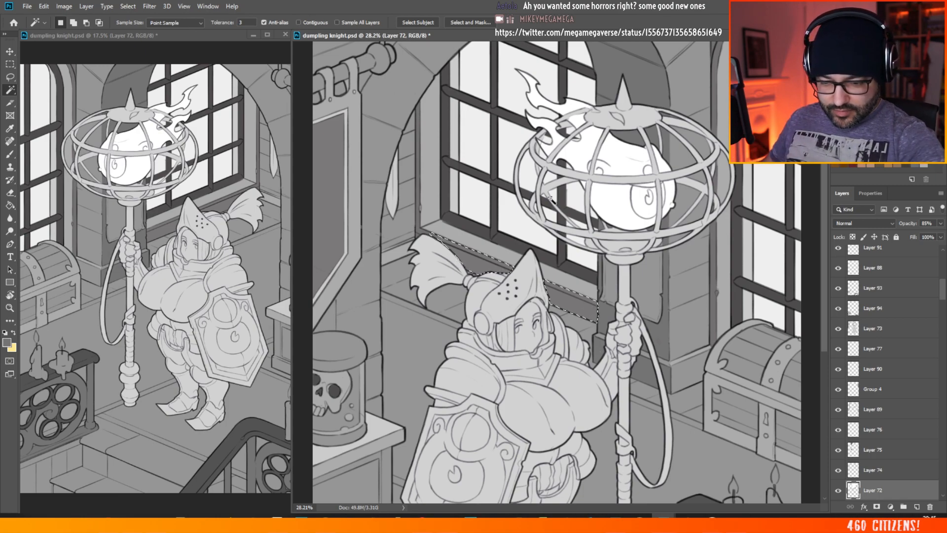
pyautogui.click(603, 347)
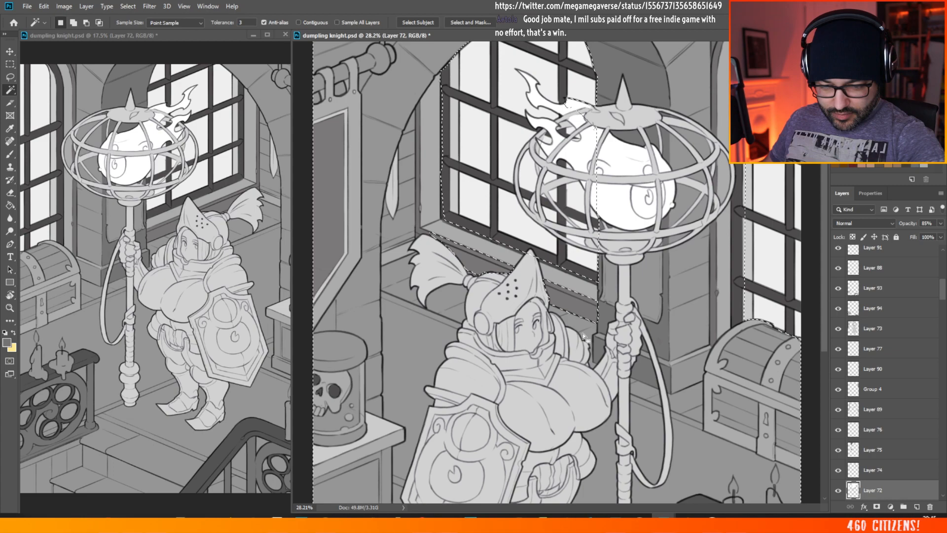
pyautogui.hotkey('ctrl', 'd')
pyautogui.click(577, 308)
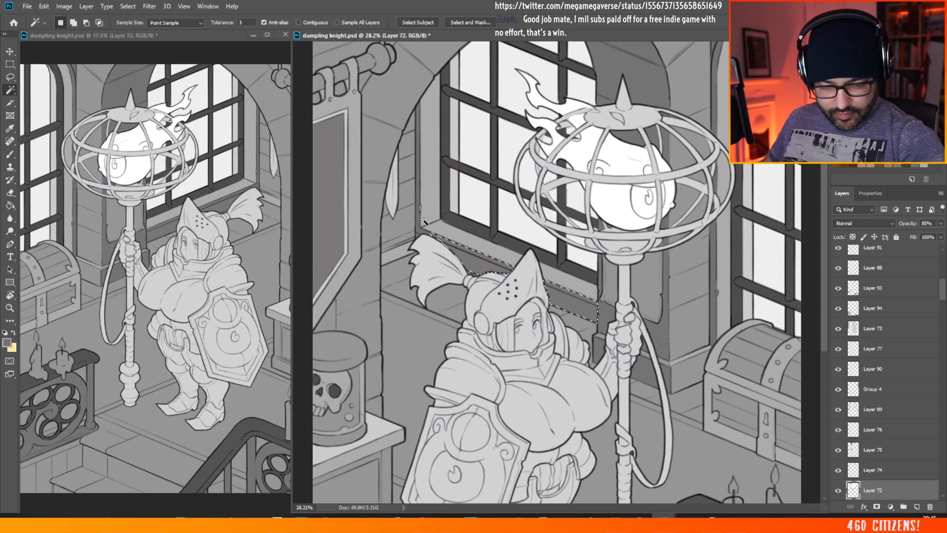
# Step: Check Layer 72 by toggling its visibility, fill the selected window ledge with the foreground grey, and clear the selection
pyautogui.click(838, 490)
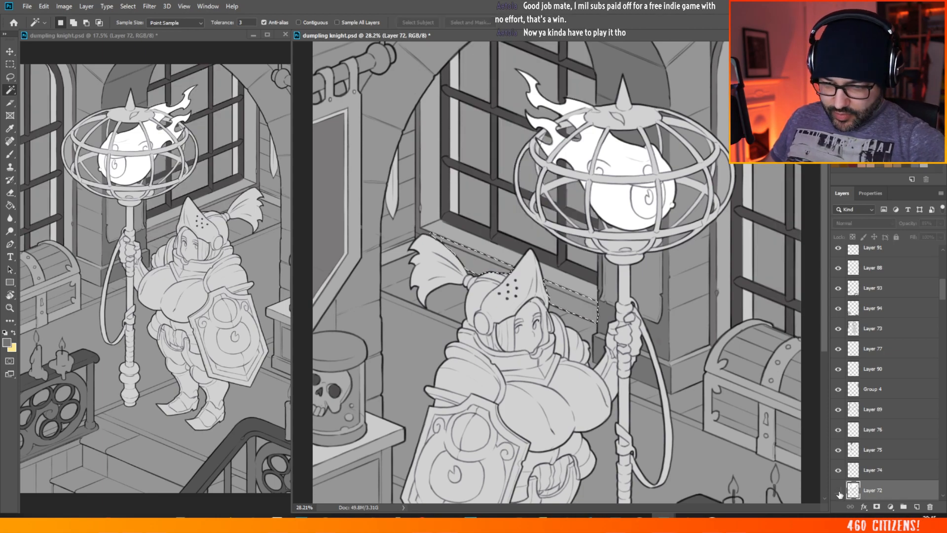
pyautogui.click(838, 490)
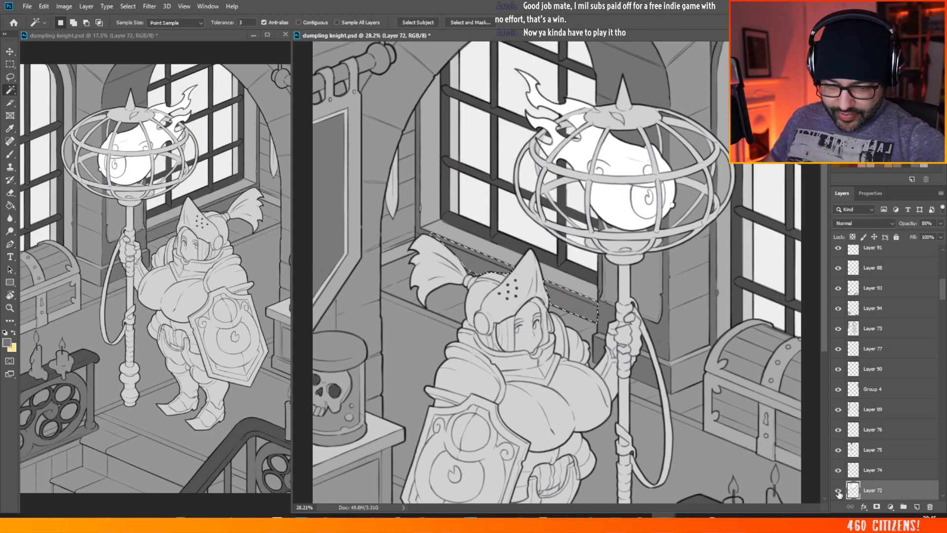
pyautogui.click(11, 206)
pyautogui.click(491, 269)
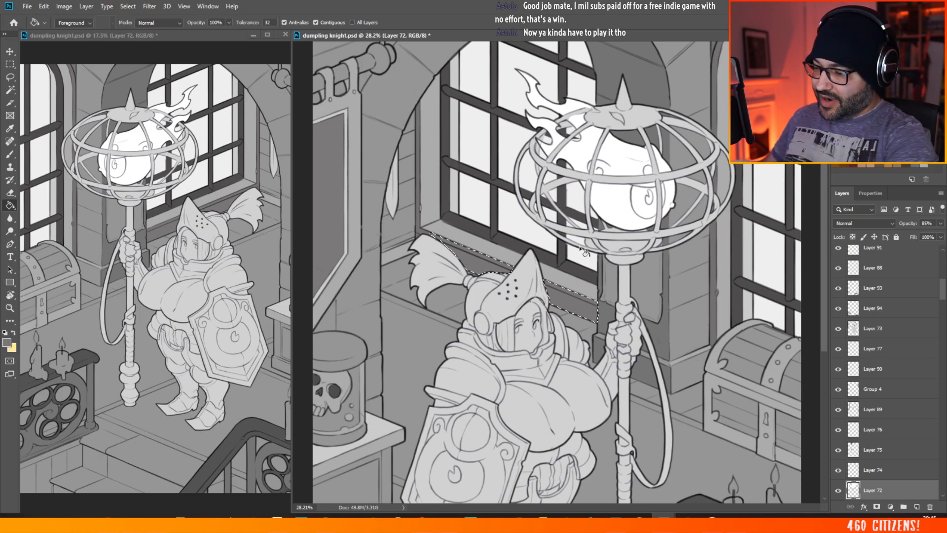
pyautogui.click(11, 66)
pyautogui.click(528, 121)
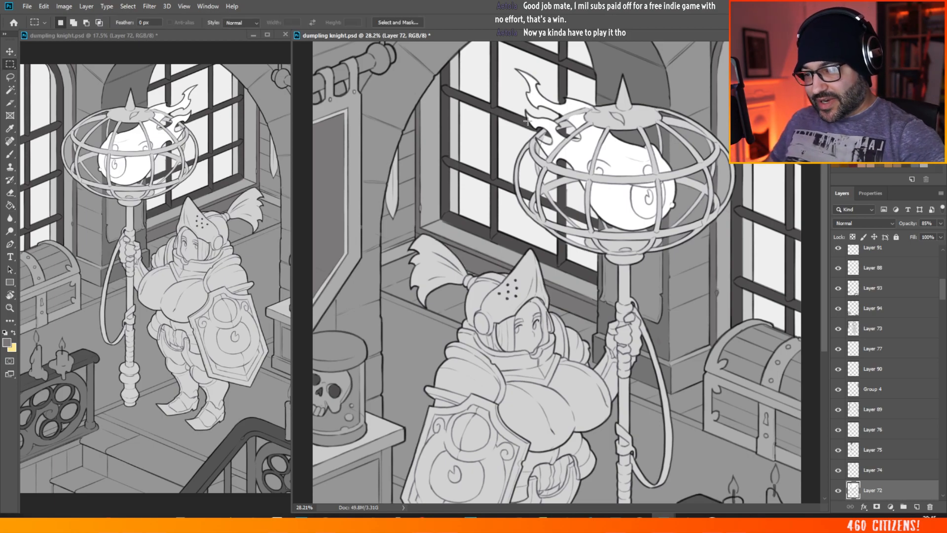
# Step: Set the brush's foreground colour to the neutral grey 828282
pyautogui.scroll(-5, 489, 116)
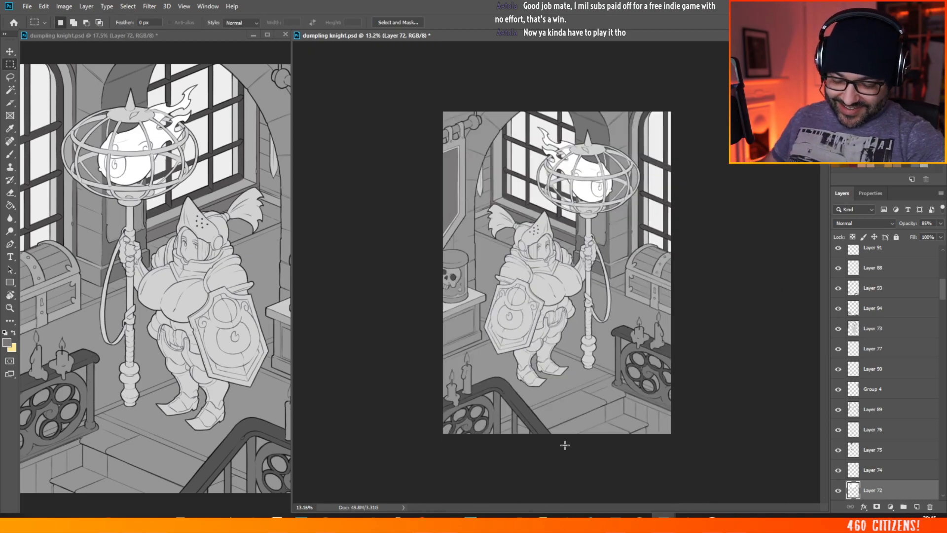
pyautogui.scroll(3, 565, 445)
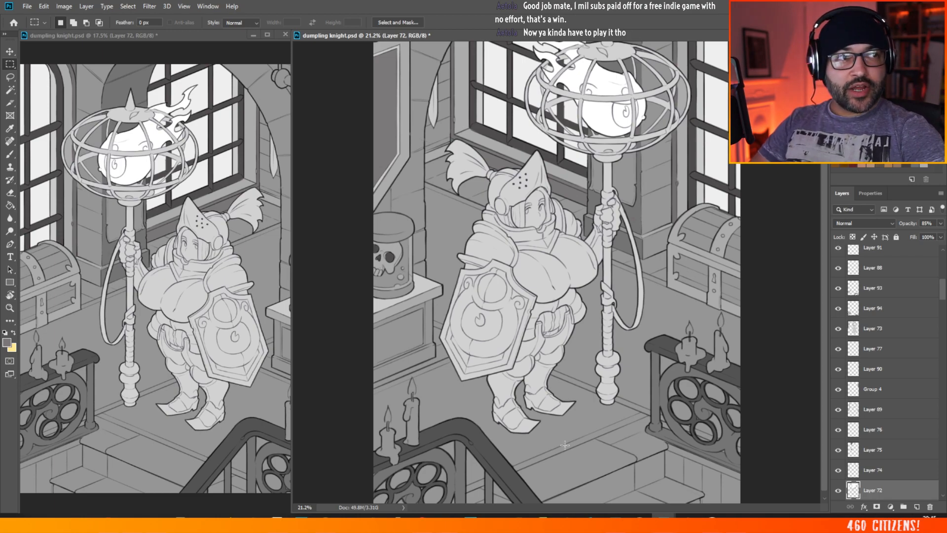
pyautogui.moveTo(824, 159); pyautogui.dragTo(825, 164)
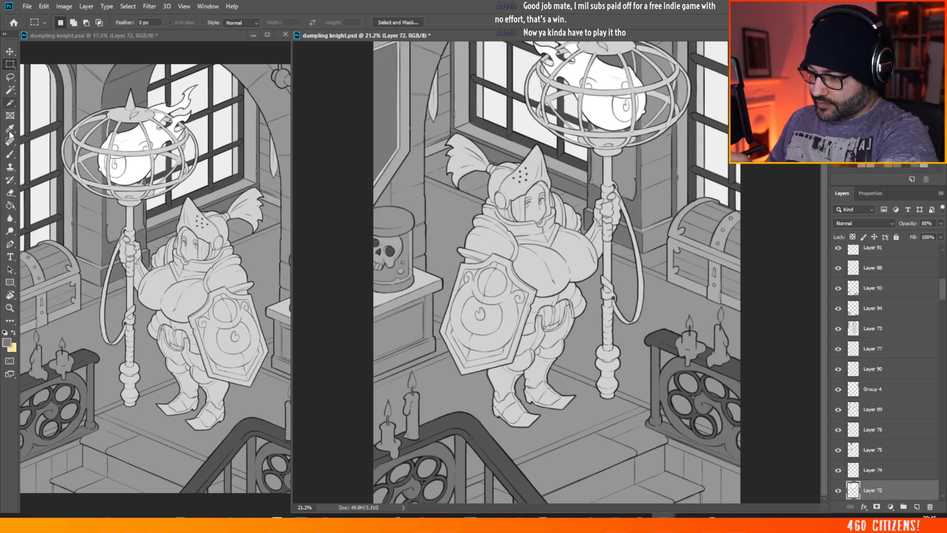
pyautogui.click(10, 154)
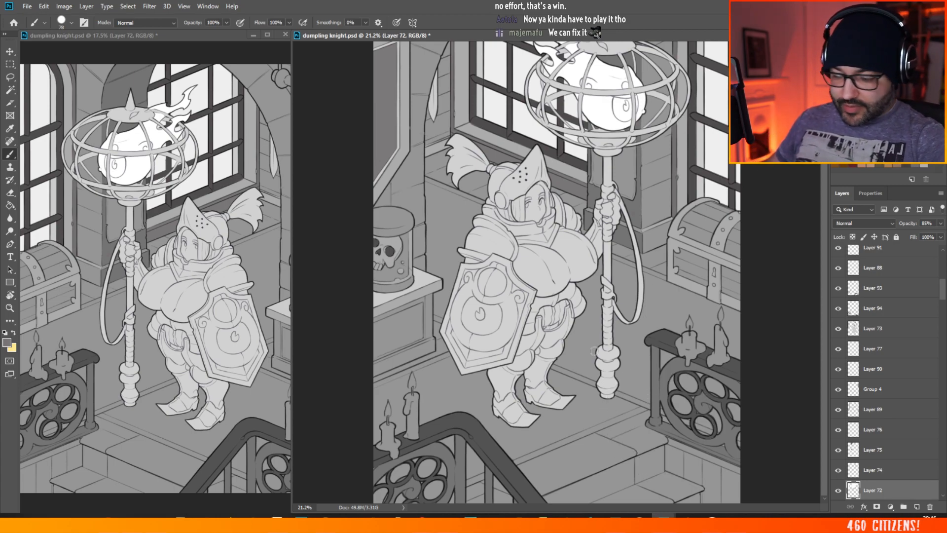
pyautogui.click(8, 342)
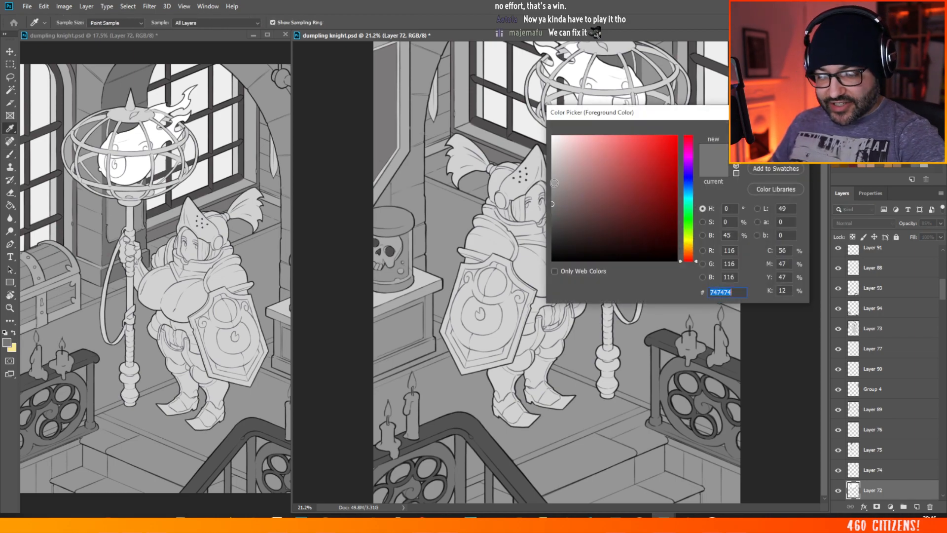
pyautogui.moveTo(554, 183); pyautogui.dragTo(539, 190)
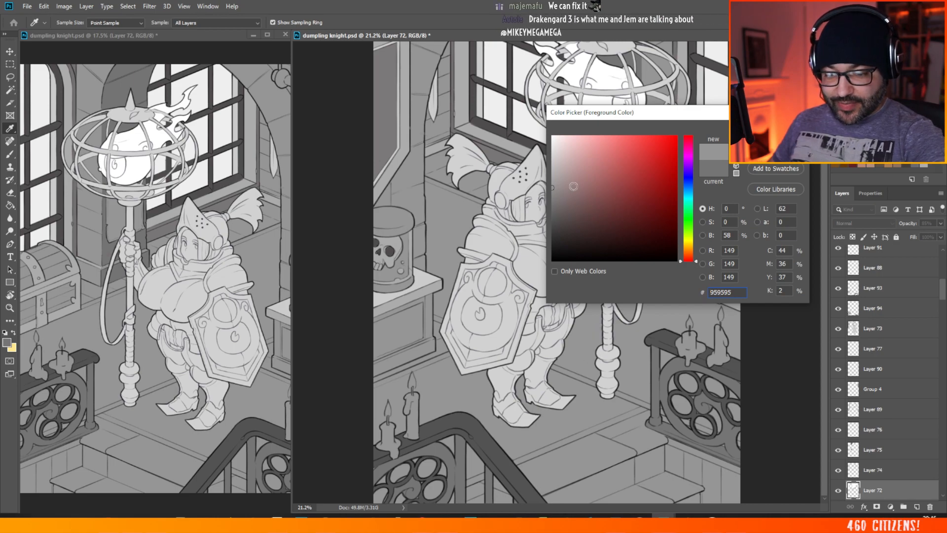
pyautogui.moveTo(551, 190); pyautogui.dragTo(544, 181)
pyautogui.click(584, 380)
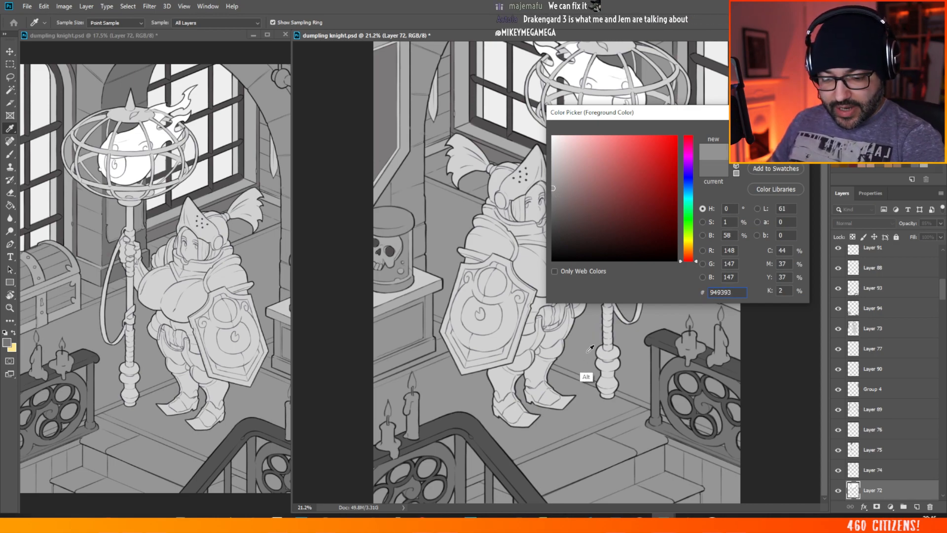
pyautogui.moveTo(551, 192); pyautogui.dragTo(549, 195)
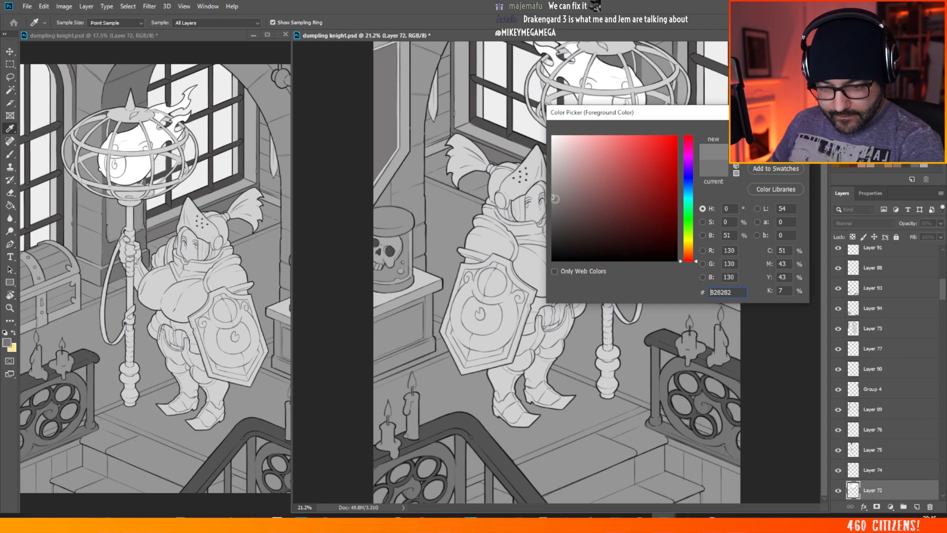
pyautogui.press('Return')
pyautogui.press('b')
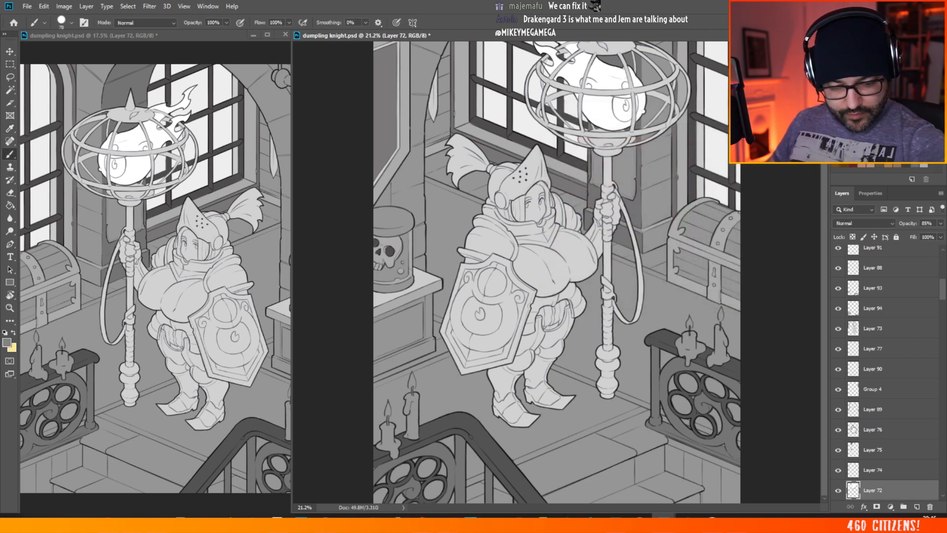
# Step: Add a new empty layer directly above Layer 71
pyautogui.moveTo(943, 290); pyautogui.dragTo(943, 299)
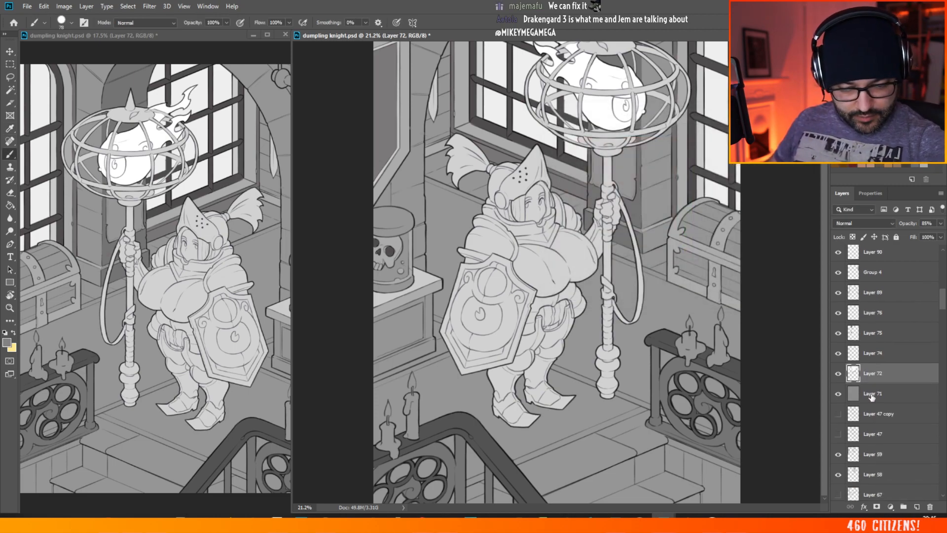
pyautogui.click(871, 395)
pyautogui.click(917, 507)
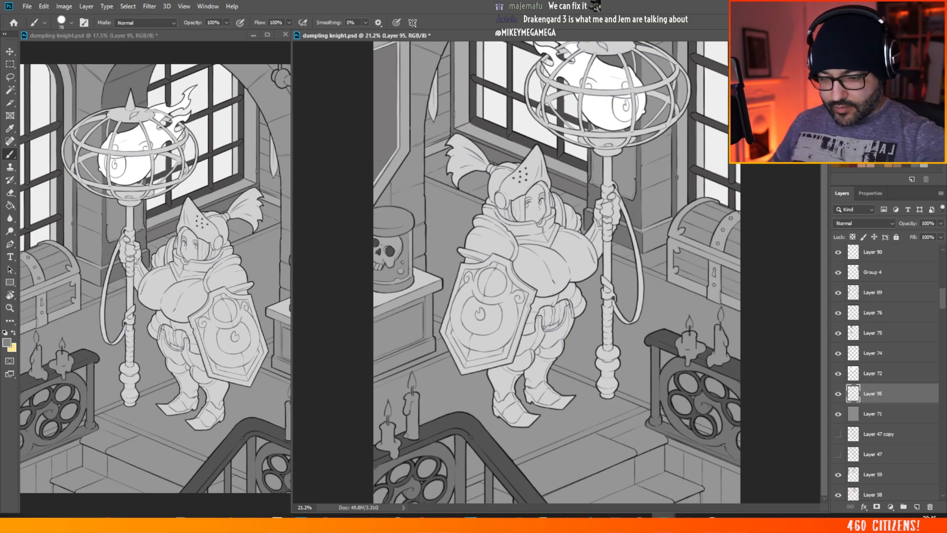
# Step: Paint the wall skirting behind the knight's ponytail and staff with the neutral grey on Layer 95
pyautogui.scroll(5, 662, 265)
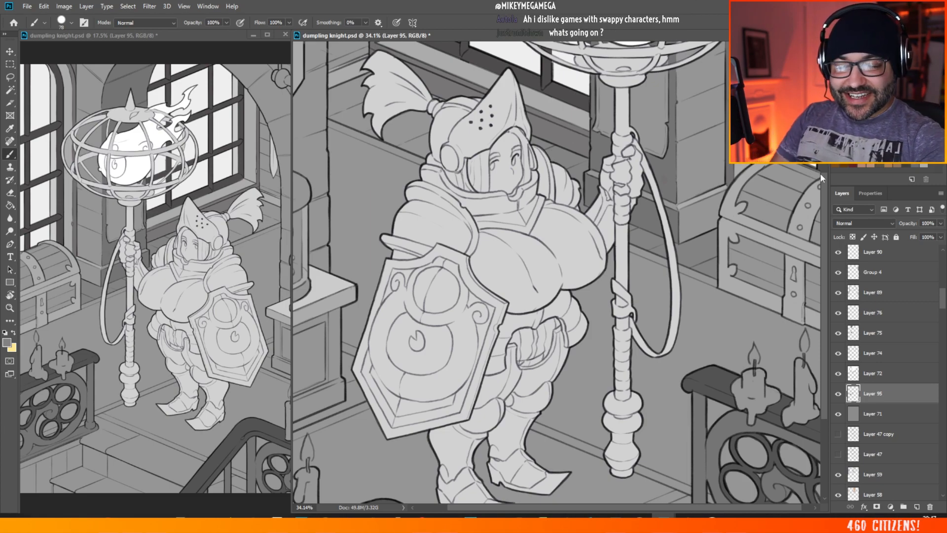
pyautogui.scroll(2, 547, 157)
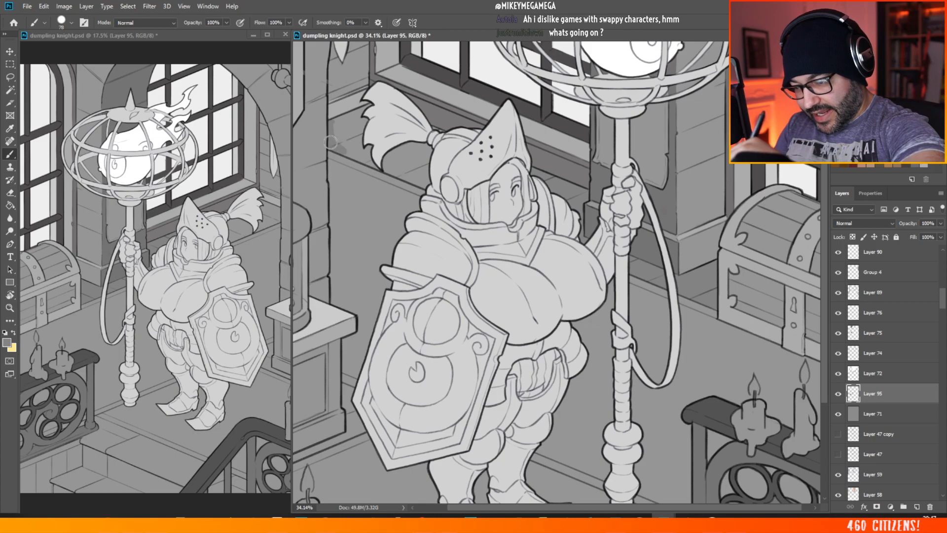
pyautogui.moveTo(389, 162)
pyautogui.mouseDown()
pyautogui.moveTo(435, 189)
pyautogui.moveTo(381, 155)
pyautogui.moveTo(426, 162)
pyautogui.mouseUp()
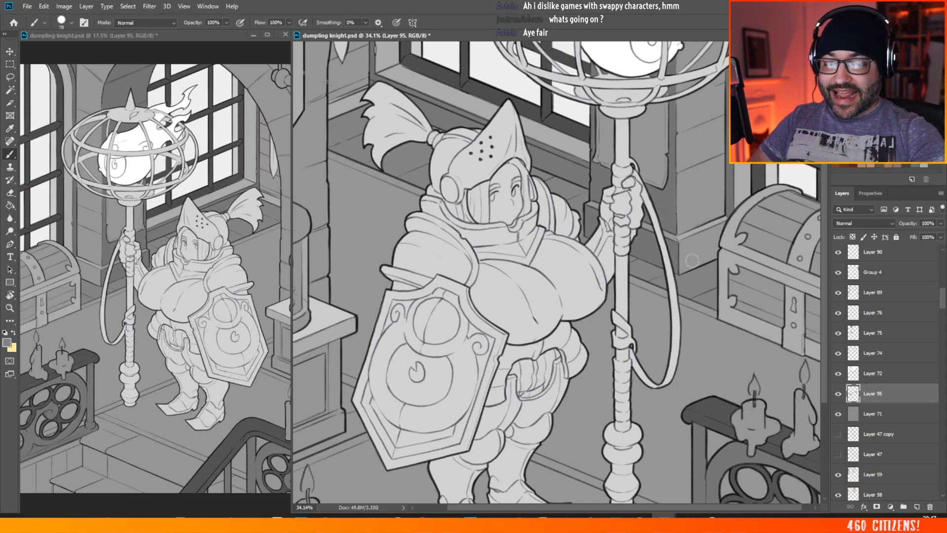
# Step: Paint the skirting along the base of the skull jar's pedestal and in the gap between pedestal and shield
pyautogui.scroll(-5, 692, 260)
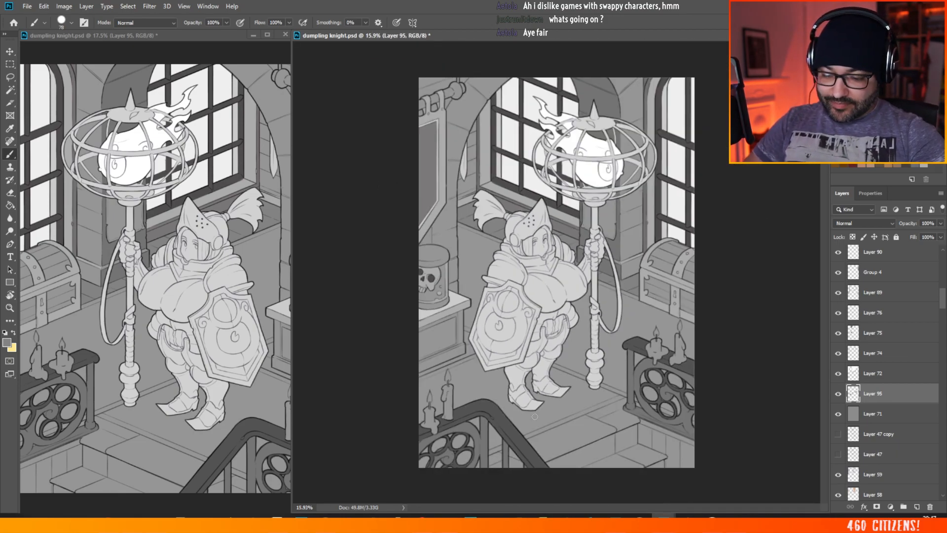
pyautogui.scroll(5, 534, 417)
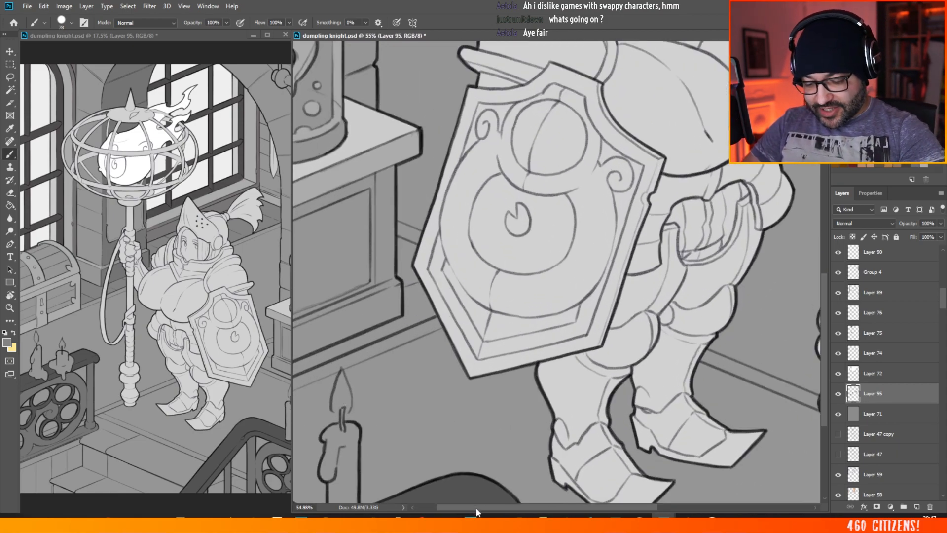
pyautogui.moveTo(477, 512); pyautogui.dragTo(455, 510)
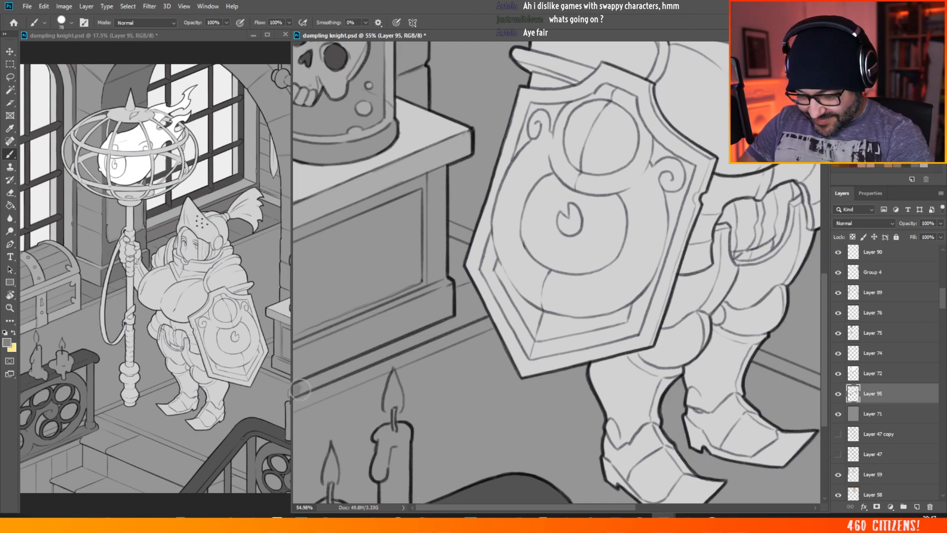
pyautogui.moveTo(300, 390)
pyautogui.mouseDown()
pyautogui.moveTo(292, 386)
pyautogui.moveTo(487, 306)
pyautogui.mouseUp()
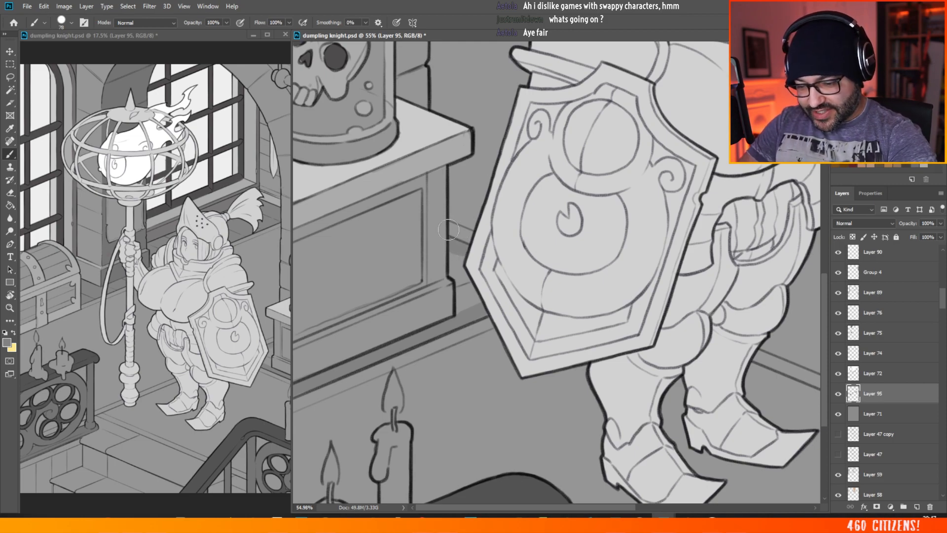
pyautogui.moveTo(454, 245)
pyautogui.mouseDown()
pyautogui.moveTo(459, 309)
pyautogui.moveTo(472, 286)
pyautogui.moveTo(478, 301)
pyautogui.moveTo(444, 227)
pyautogui.moveTo(459, 231)
pyautogui.mouseUp()
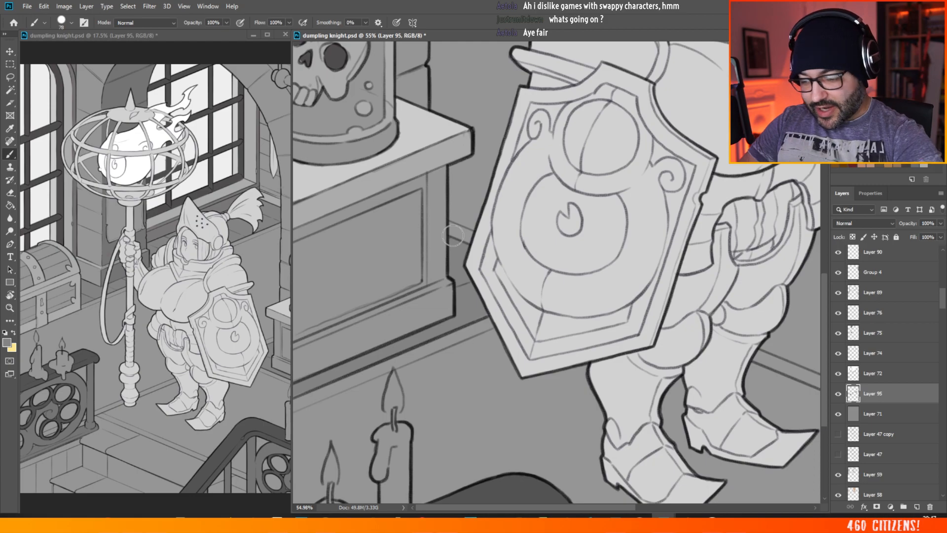
# Step: Outline the uncovered side of the top stair beside the railing post in grey, and undo the last fill stroke
pyautogui.scroll(-5, 453, 235)
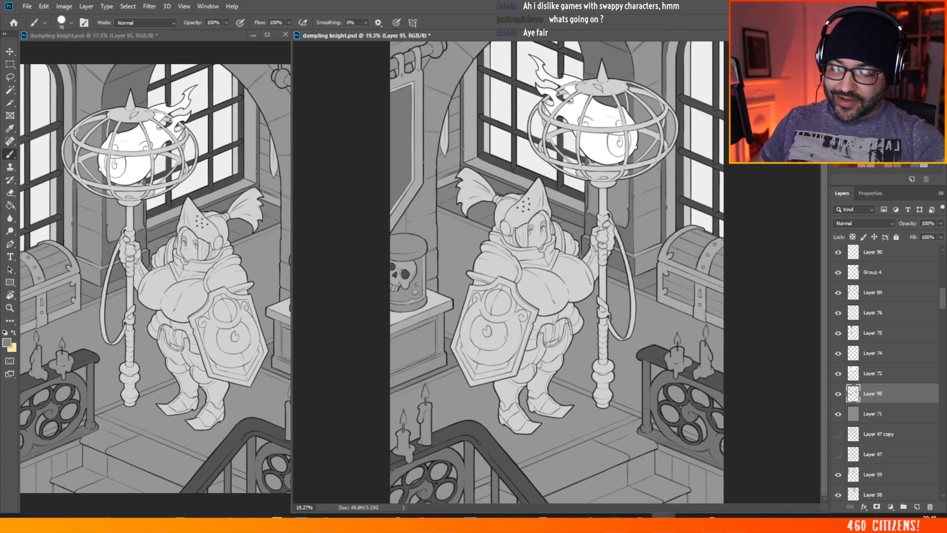
pyautogui.scroll(5, 507, 337)
pyautogui.scroll(-3, 808, 261)
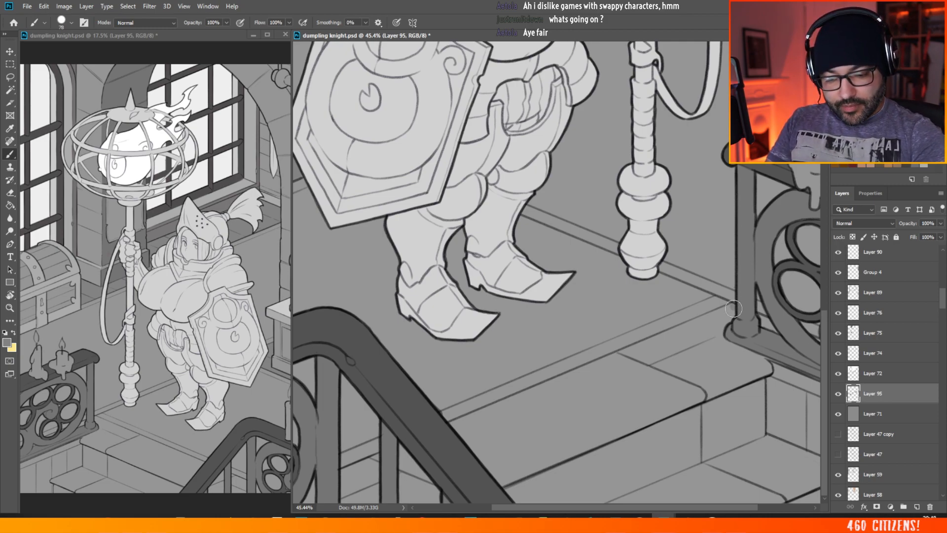
pyautogui.moveTo(698, 320); pyautogui.dragTo(621, 351)
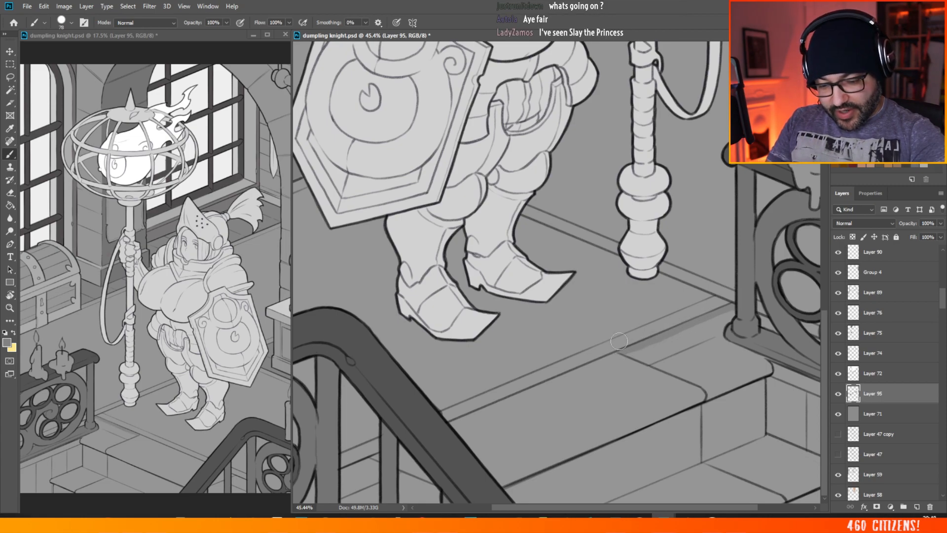
pyautogui.moveTo(656, 362)
pyautogui.mouseDown()
pyautogui.moveTo(683, 371)
pyautogui.moveTo(637, 354)
pyautogui.moveTo(712, 392)
pyautogui.mouseUp()
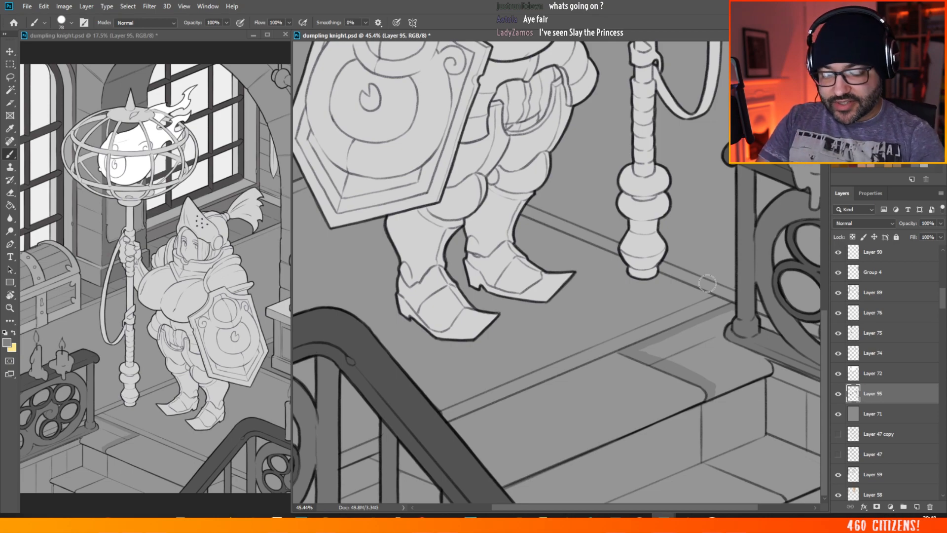
pyautogui.moveTo(710, 379)
pyautogui.mouseDown()
pyautogui.moveTo(769, 370)
pyautogui.moveTo(761, 361)
pyautogui.moveTo(728, 378)
pyautogui.moveTo(746, 350)
pyautogui.moveTo(713, 370)
pyautogui.mouseUp()
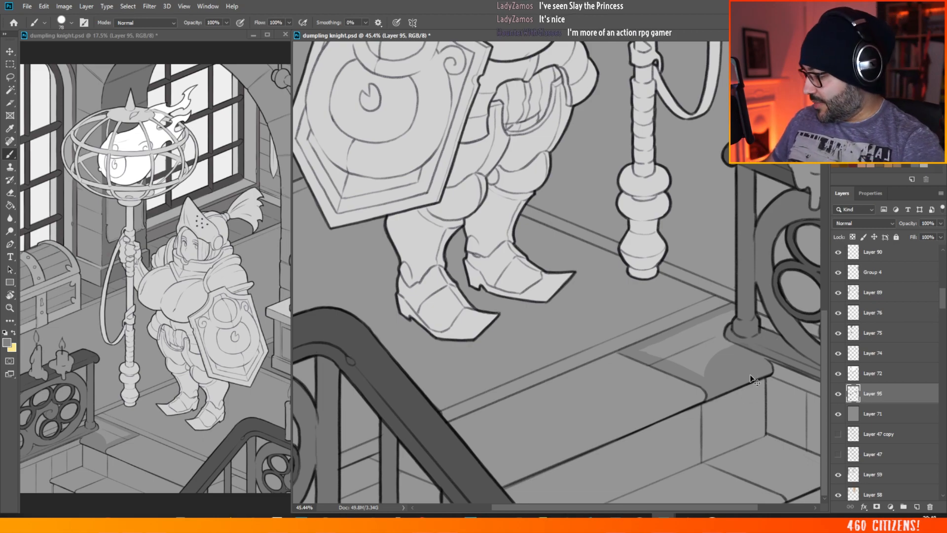
pyautogui.hotkey('ctrl', 'z')
# Step: Put the railing's semi-transparent Layer 94 into a new group, merge that group into one layer, and check it by toggling its visibility
pyautogui.click(11, 53)
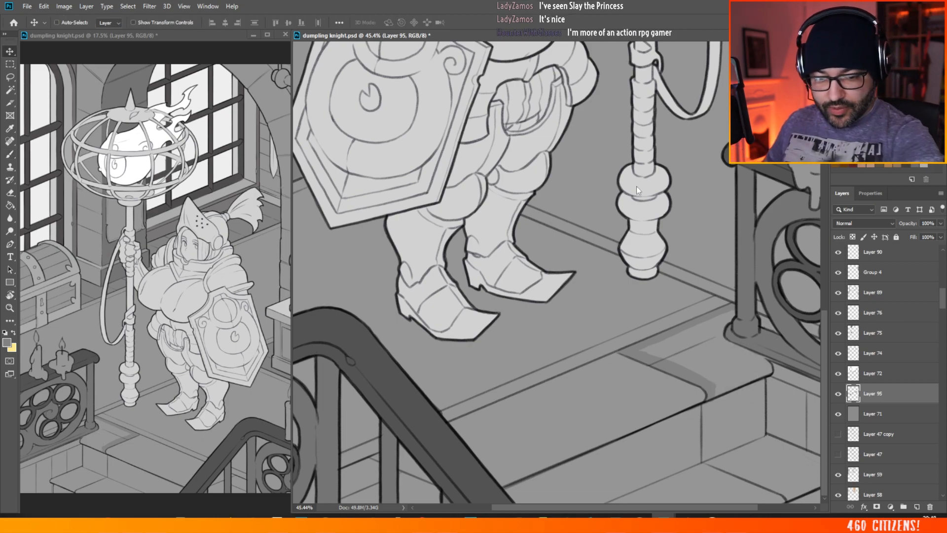
pyautogui.keyDown('ctrl'); pyautogui.click(748, 208); pyautogui.keyUp('ctrl')
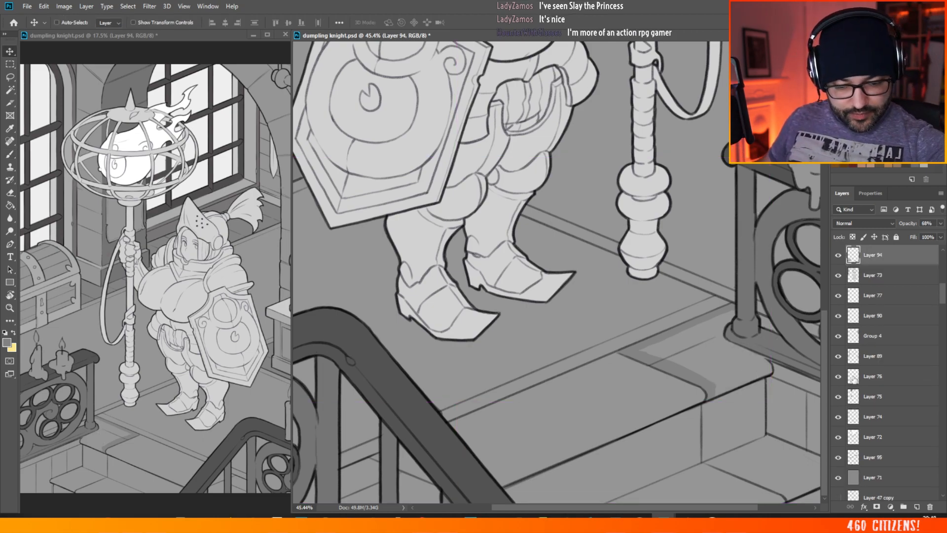
pyautogui.rightClick(891, 254)
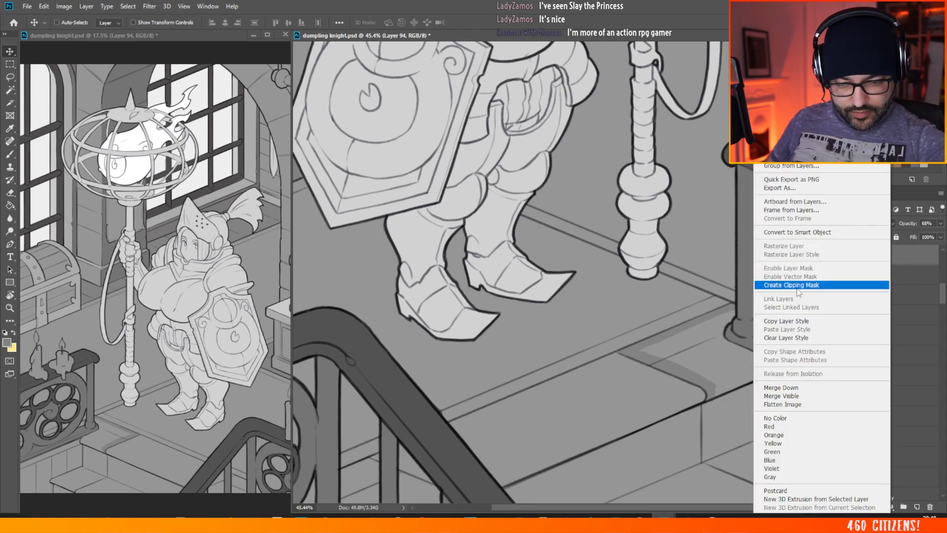
pyautogui.click(794, 167)
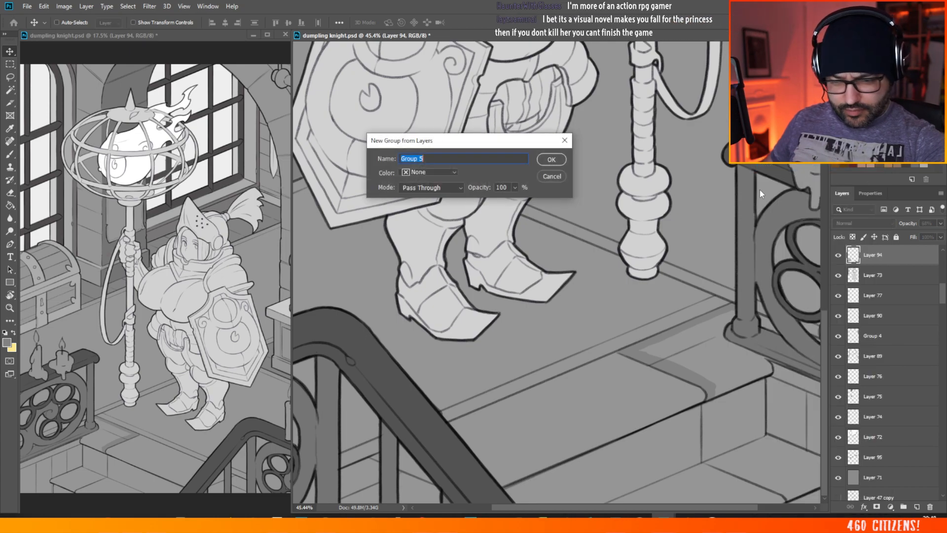
pyautogui.press('Return')
pyautogui.rightClick(873, 257)
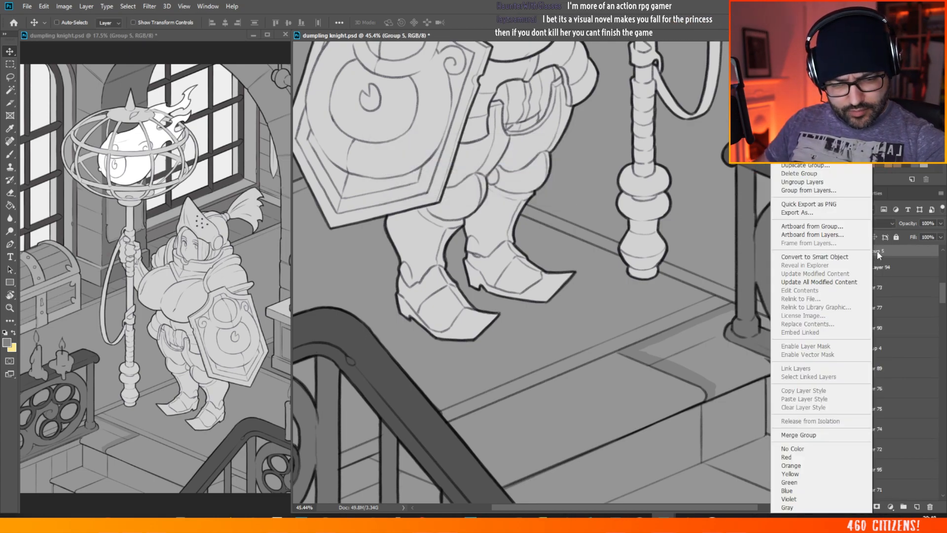
pyautogui.click(798, 435)
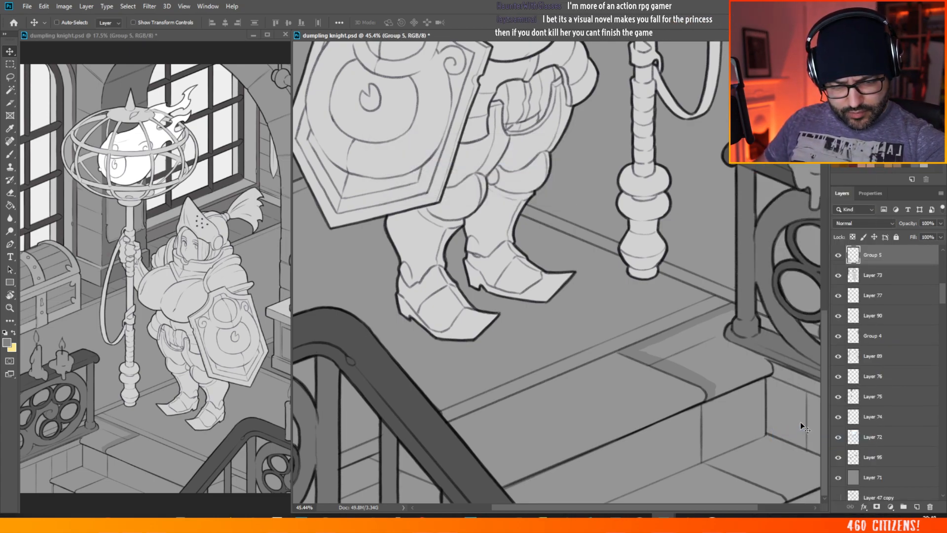
pyautogui.click(839, 256)
pyautogui.click(839, 256)
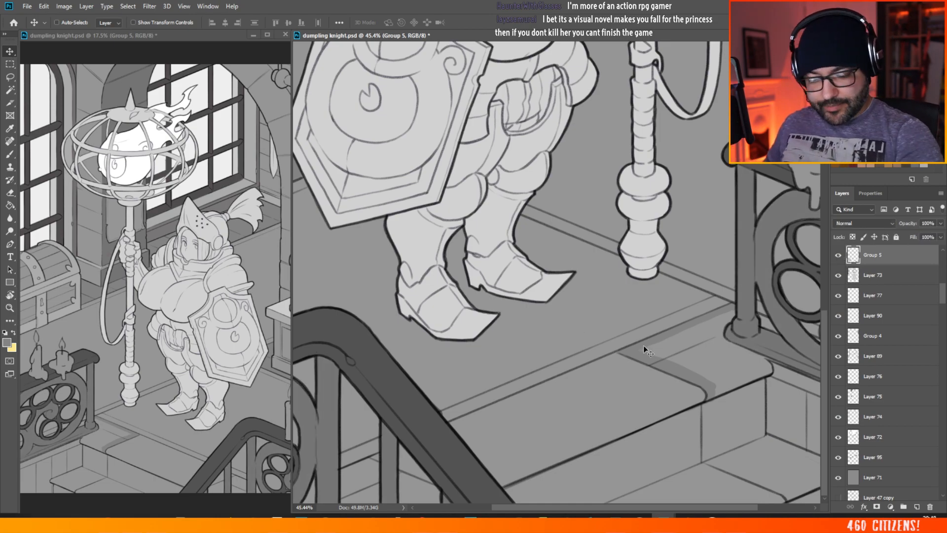
# Step: Return to Layer 95 with the Brush and fill the top stair's uncovered side with the neutral grey
pyautogui.keyDown('ctrl'); pyautogui.click(647, 359); pyautogui.keyUp('ctrl')
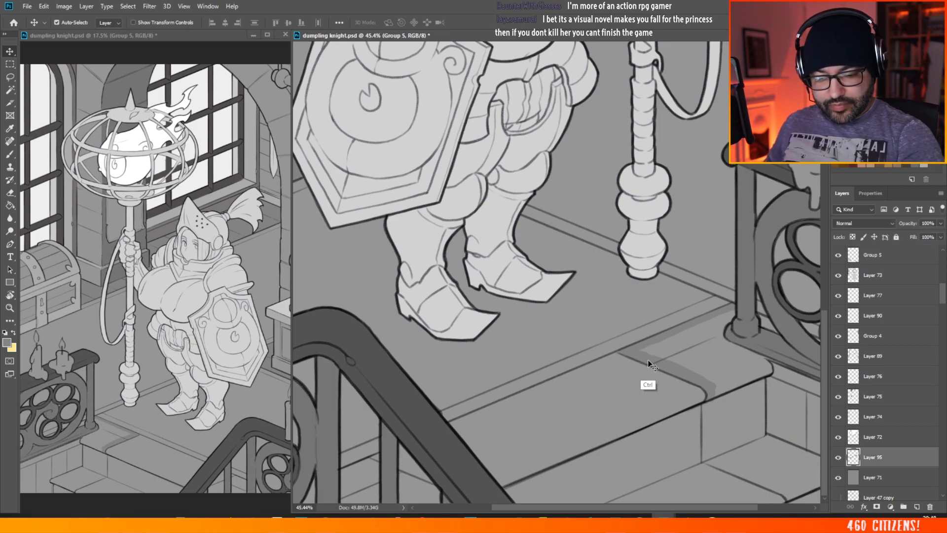
pyautogui.click(10, 155)
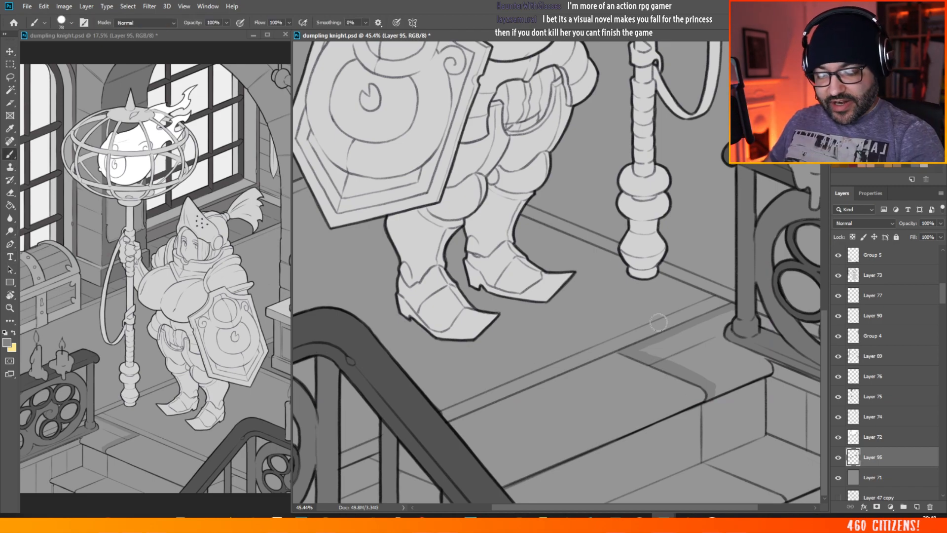
pyautogui.keyDown('alt'); pyautogui.click(646, 355); pyautogui.keyUp('alt')
pyautogui.moveTo(651, 350)
pyautogui.mouseDown()
pyautogui.moveTo(689, 355)
pyautogui.moveTo(693, 337)
pyautogui.moveTo(665, 343)
pyautogui.moveTo(720, 324)
pyautogui.mouseUp()
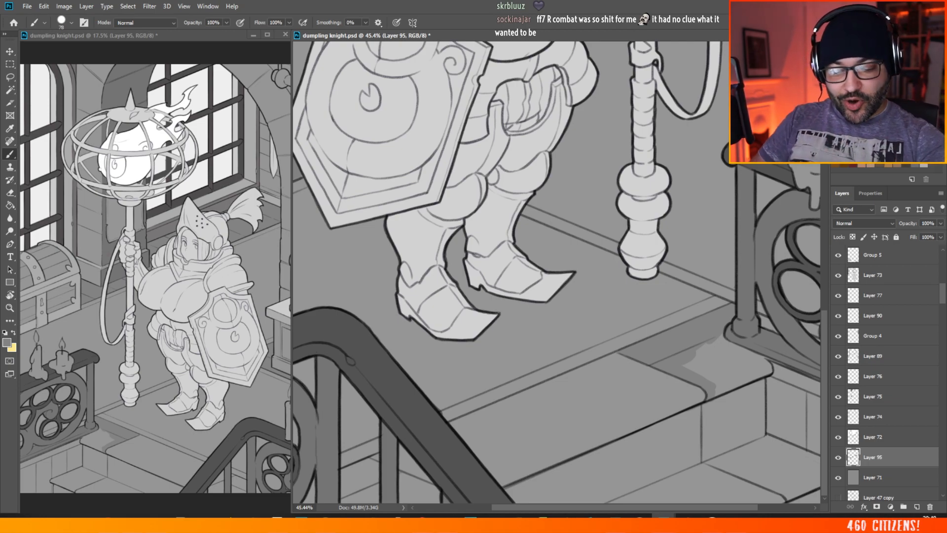
pyautogui.moveTo(716, 333)
pyautogui.mouseDown()
pyautogui.moveTo(714, 326)
pyautogui.moveTo(726, 345)
pyautogui.moveTo(700, 353)
pyautogui.moveTo(718, 370)
pyautogui.moveTo(675, 355)
pyautogui.moveTo(719, 387)
pyautogui.moveTo(712, 394)
pyautogui.mouseUp()
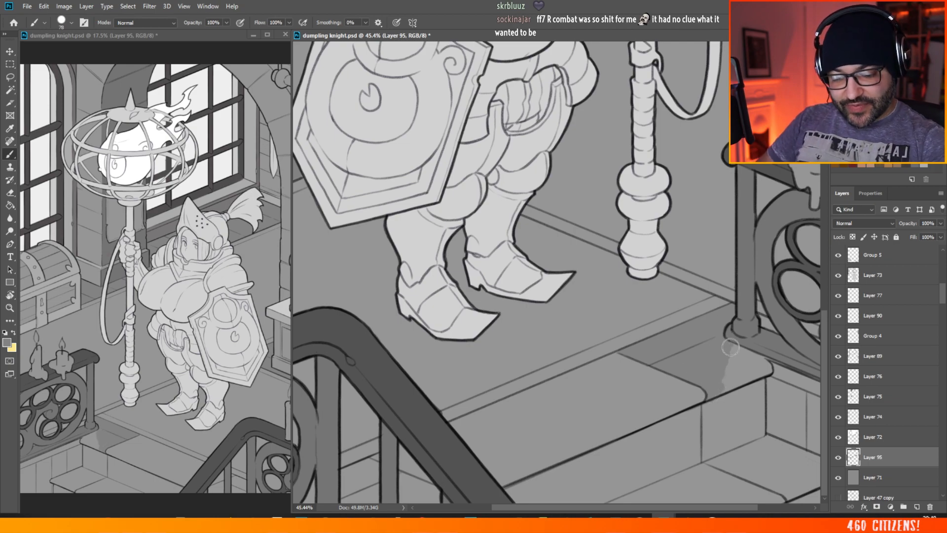
pyautogui.moveTo(730, 347)
pyautogui.mouseDown()
pyautogui.moveTo(768, 371)
pyautogui.moveTo(745, 355)
pyautogui.moveTo(750, 363)
pyautogui.moveTo(733, 367)
pyautogui.moveTo(735, 352)
pyautogui.moveTo(713, 394)
pyautogui.moveTo(751, 360)
pyautogui.moveTo(736, 384)
pyautogui.mouseUp()
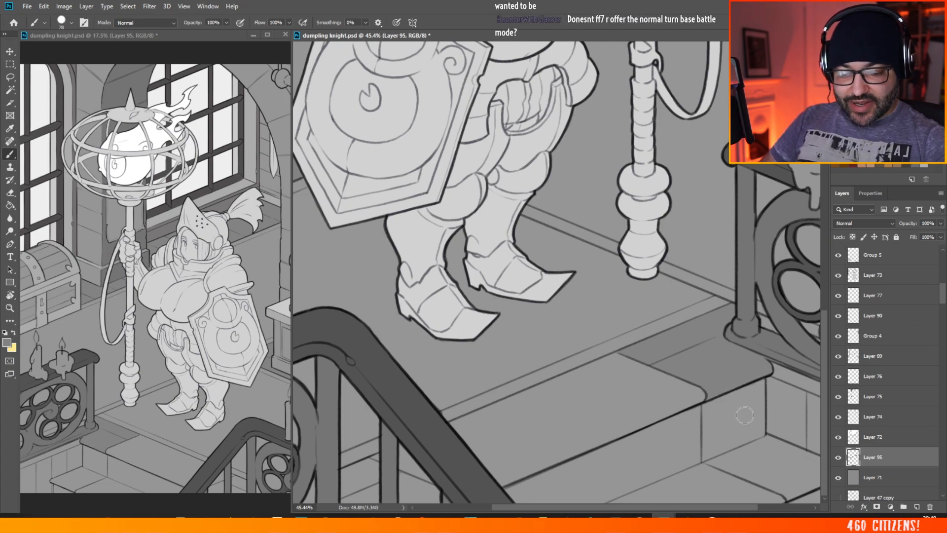
# Step: Paint the side section of the riser below the top stair and the next tread in the same grey
pyautogui.scroll(-7, 622, 321)
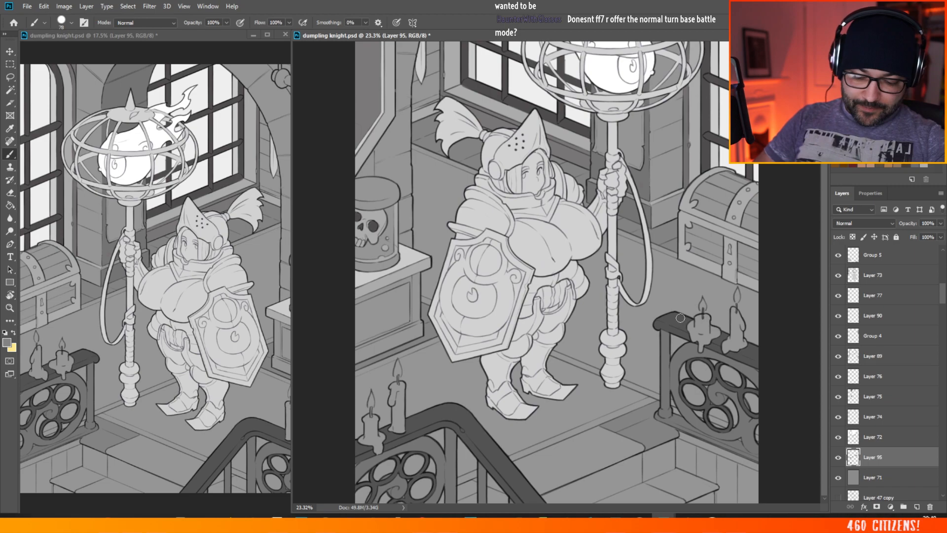
pyautogui.scroll(7, 680, 443)
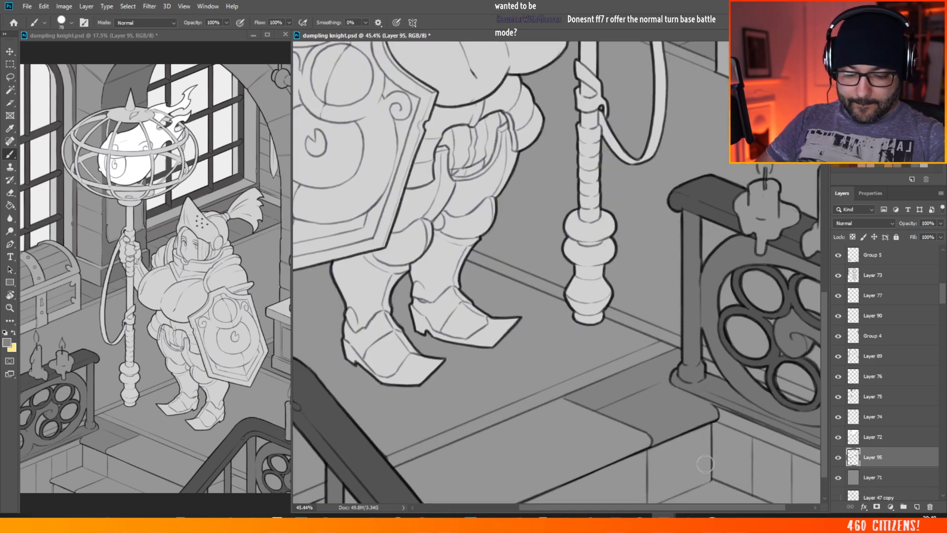
pyautogui.scroll(-2, 826, 306)
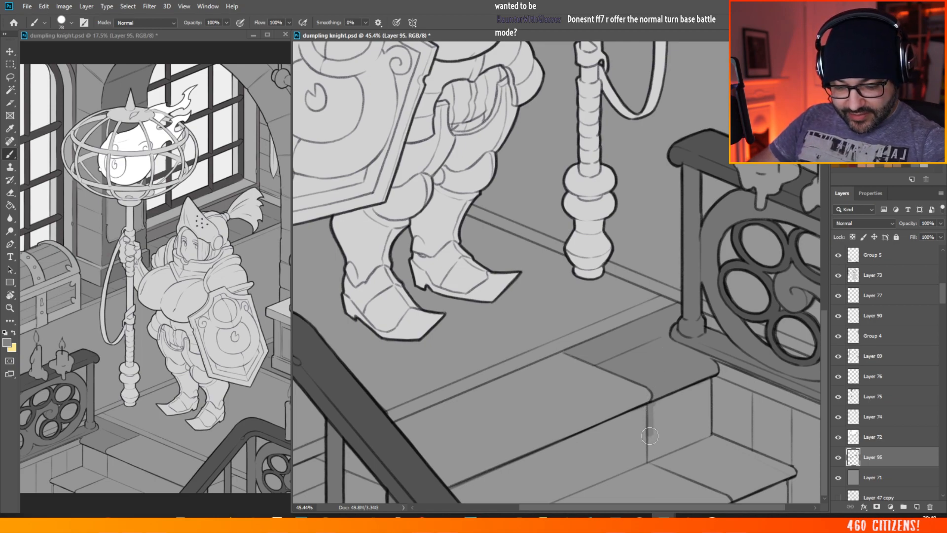
pyautogui.moveTo(650, 454)
pyautogui.mouseDown()
pyautogui.moveTo(660, 399)
pyautogui.moveTo(654, 433)
pyautogui.moveTo(664, 436)
pyautogui.moveTo(673, 392)
pyautogui.moveTo(680, 434)
pyautogui.moveTo(695, 380)
pyautogui.moveTo(706, 407)
pyautogui.mouseUp()
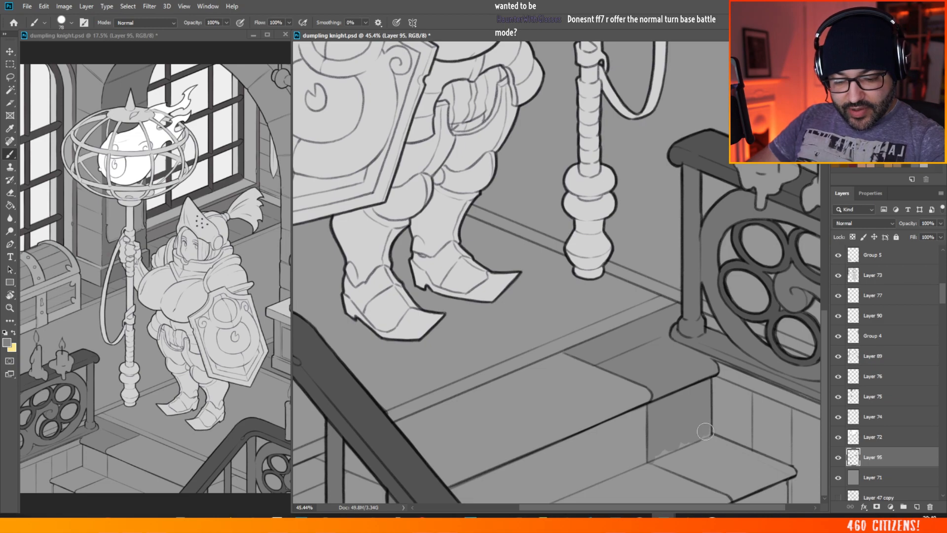
pyautogui.moveTo(693, 440)
pyautogui.mouseDown()
pyautogui.moveTo(656, 454)
pyautogui.moveTo(671, 448)
pyautogui.mouseUp()
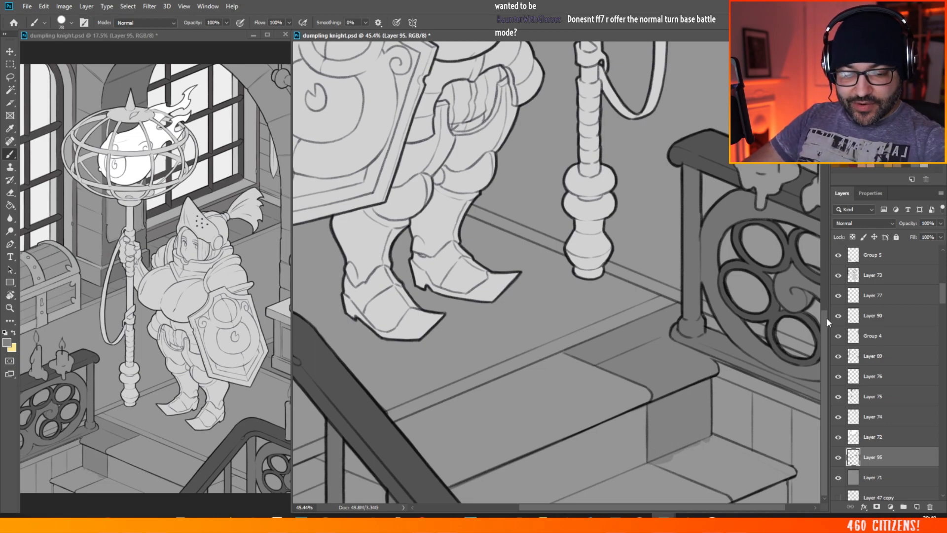
pyautogui.moveTo(690, 459)
pyautogui.mouseDown()
pyautogui.moveTo(657, 463)
pyautogui.moveTo(733, 488)
pyautogui.moveTo(679, 446)
pyautogui.moveTo(742, 462)
pyautogui.moveTo(714, 438)
pyautogui.moveTo(739, 454)
pyautogui.moveTo(753, 481)
pyautogui.moveTo(714, 479)
pyautogui.moveTo(733, 494)
pyautogui.mouseUp()
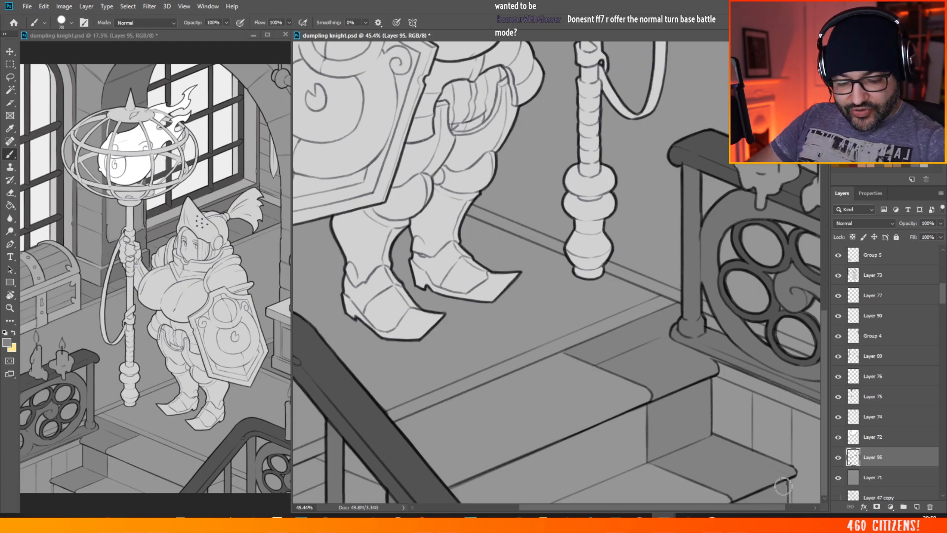
# Step: Try to paint the stair side visible between the near railing's balusters in the same grey on Layer 95
pyautogui.scroll(-4, 620, 408)
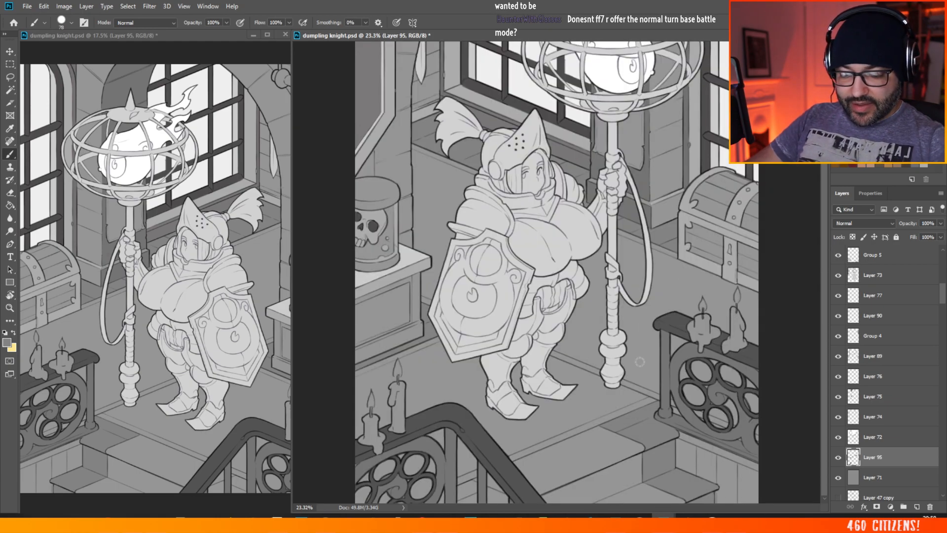
pyautogui.scroll(4, 520, 473)
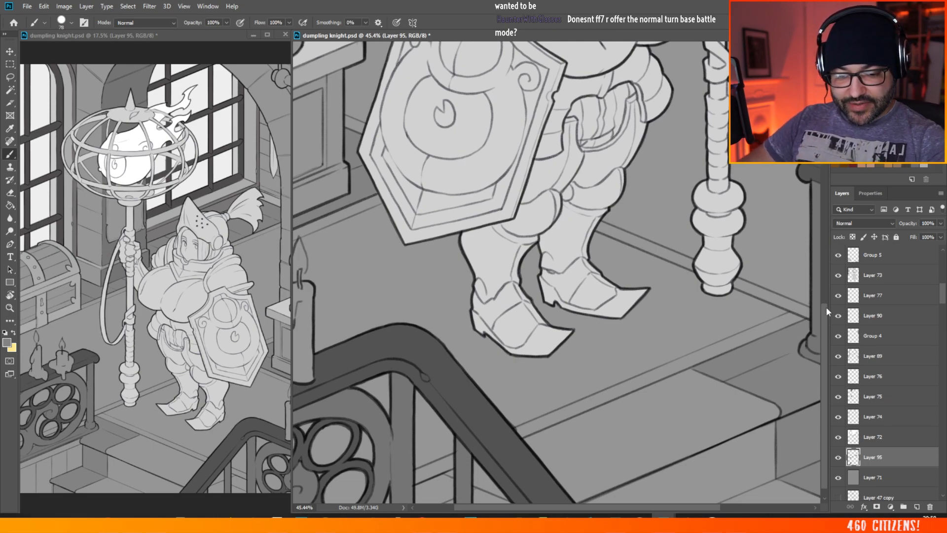
pyautogui.scroll(-1, 813, 325)
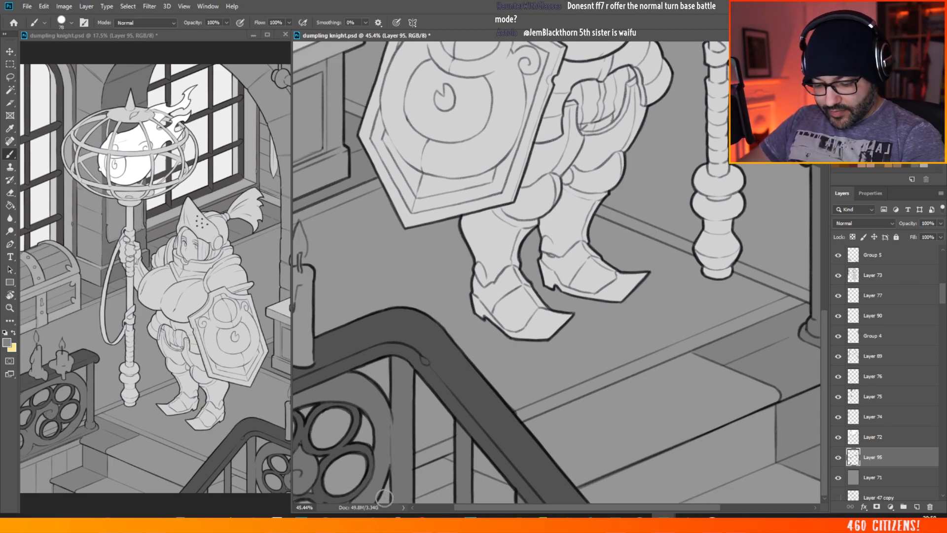
pyautogui.moveTo(395, 484); pyautogui.dragTo(427, 469)
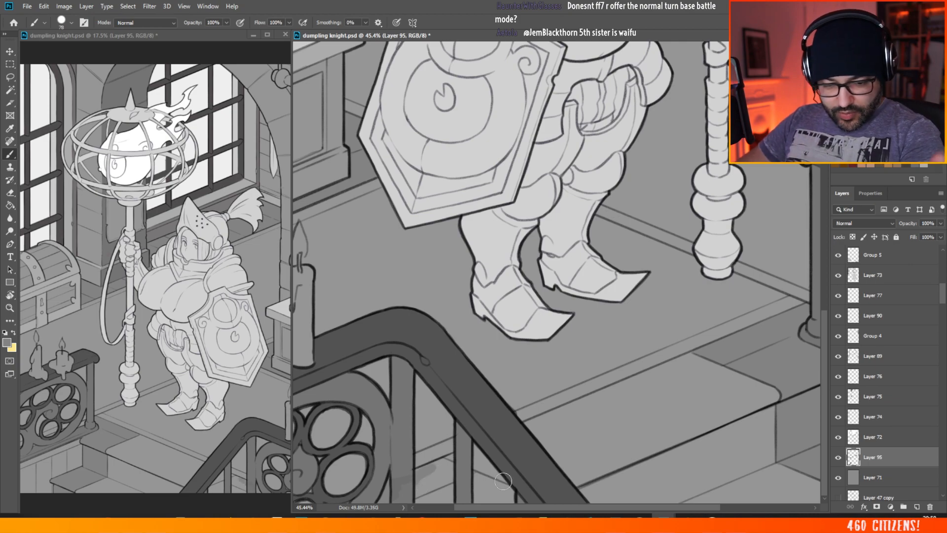
pyautogui.scroll(-3, 503, 481)
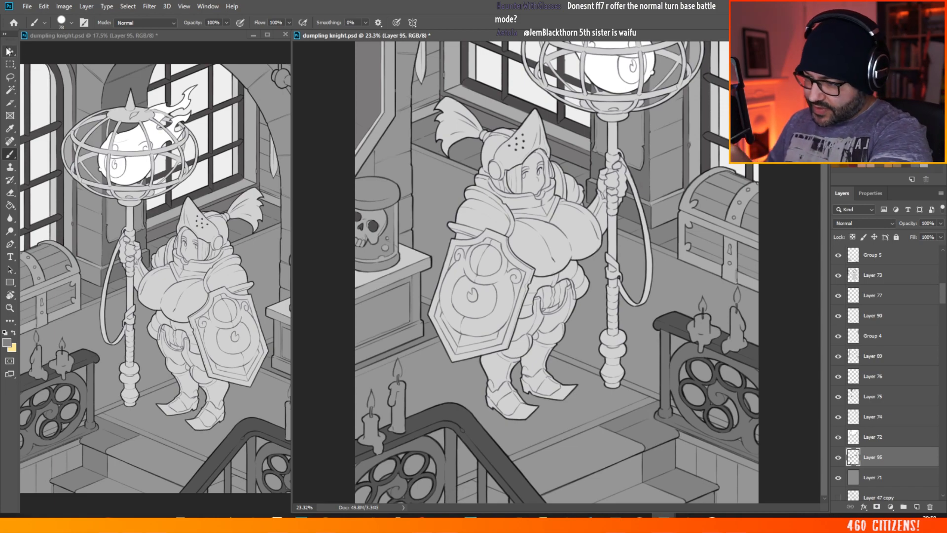
# Step: Pick the near railing's merged layer, Group 5, with the Move tool and check it by toggling its visibility
pyautogui.press('v')
pyautogui.keyDown('ctrl'); pyautogui.click(448, 466); pyautogui.keyUp('ctrl')
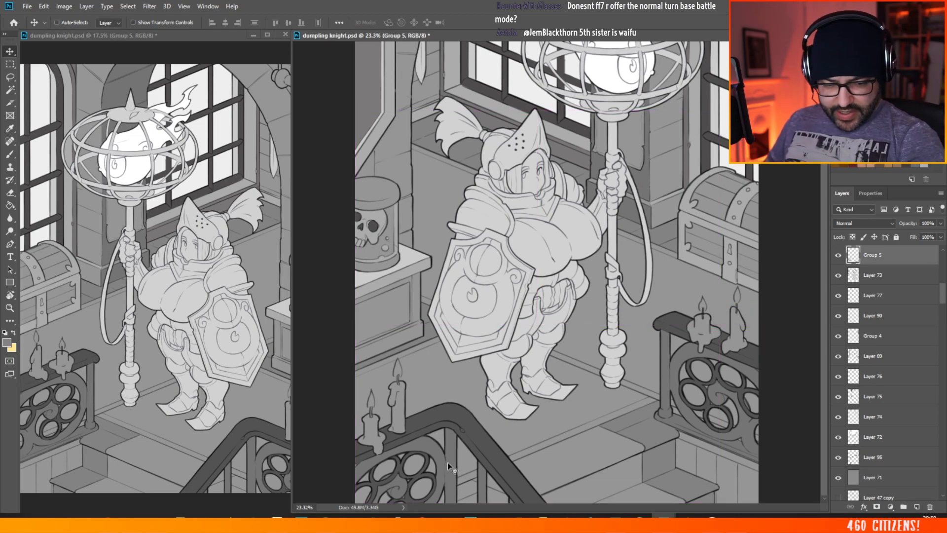
pyautogui.click(838, 256)
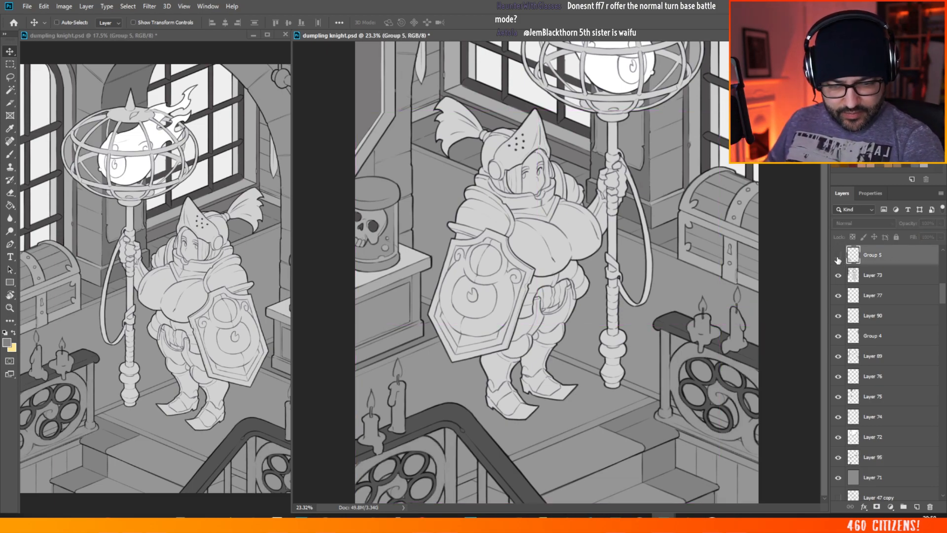
pyautogui.click(838, 256)
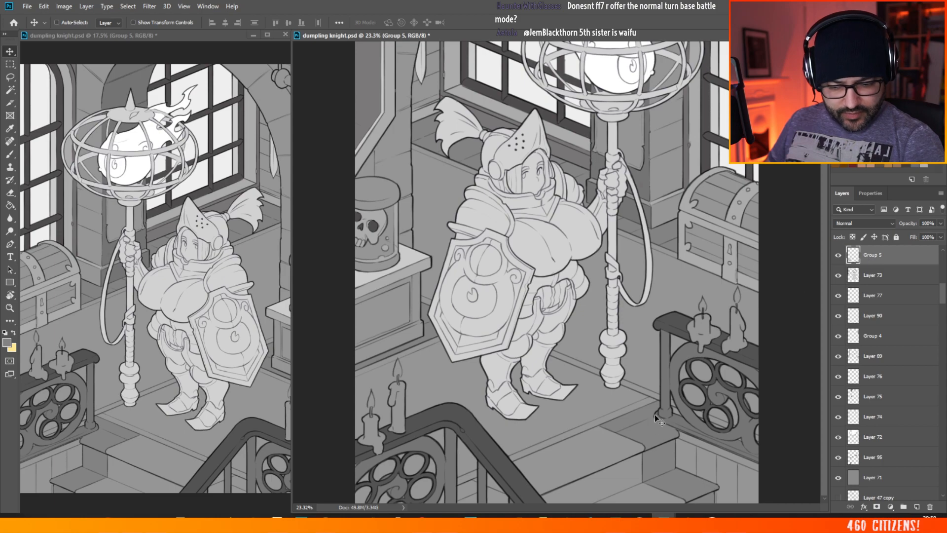
# Step: Switch to the Brush and add a new empty layer directly above Group 5
pyautogui.press('b')
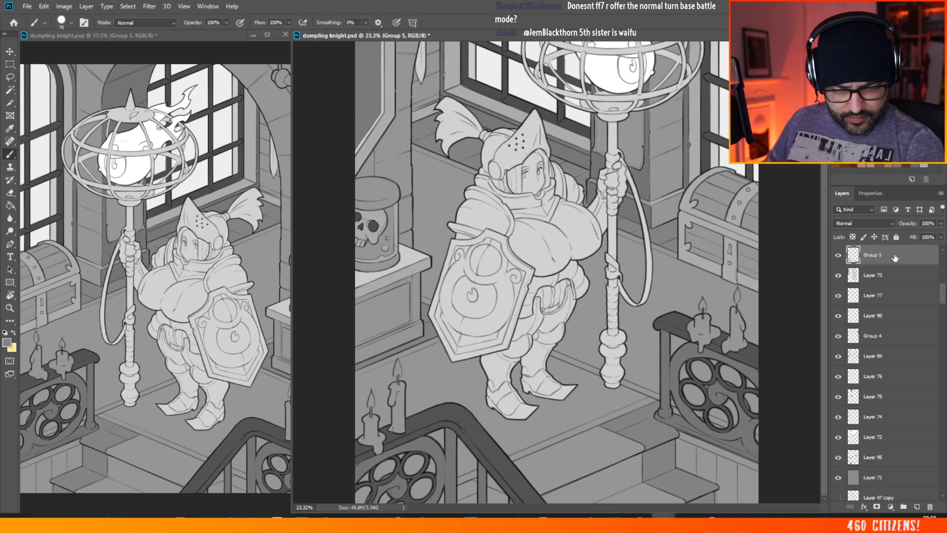
pyautogui.moveTo(941, 296); pyautogui.dragTo(940, 289)
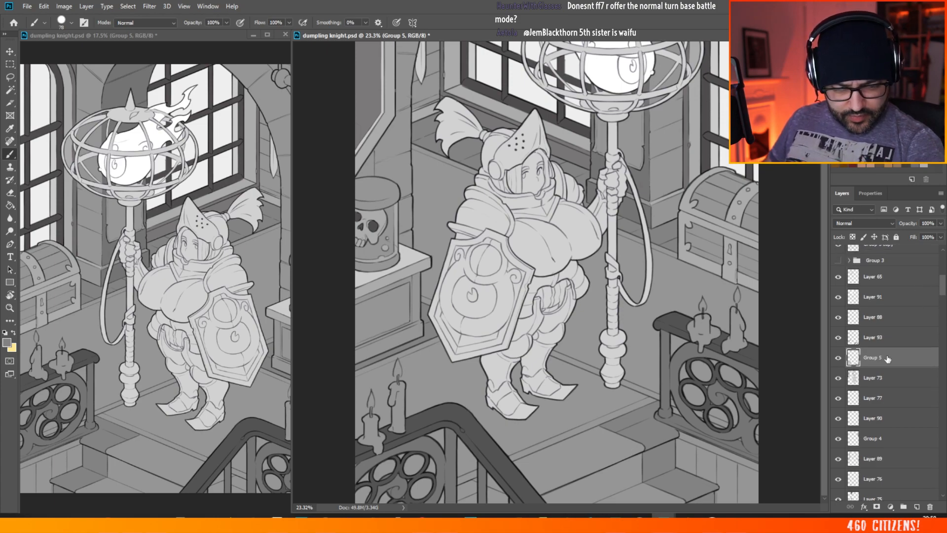
pyautogui.click(916, 506)
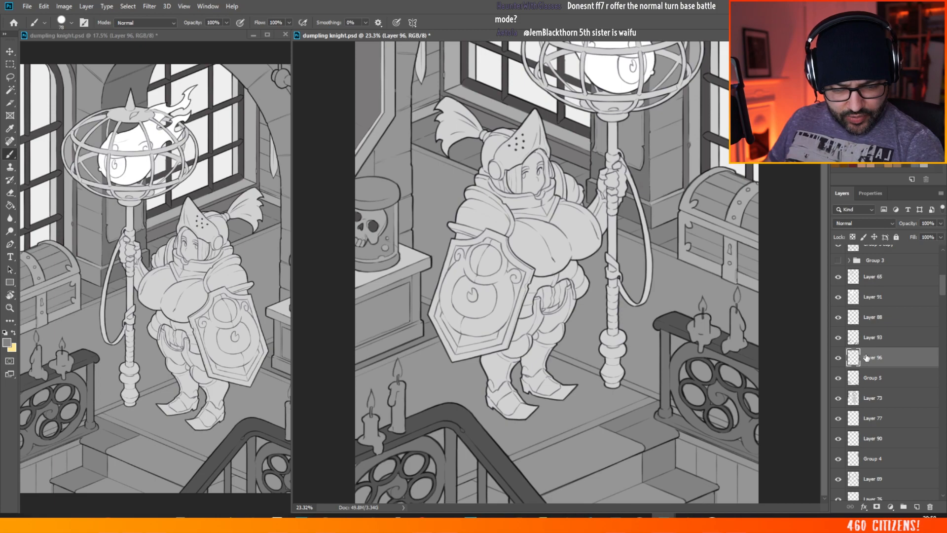
# Step: Duplicate the railing layer Group 5 as Group 5 copy and delete the original layer
pyautogui.click(882, 377)
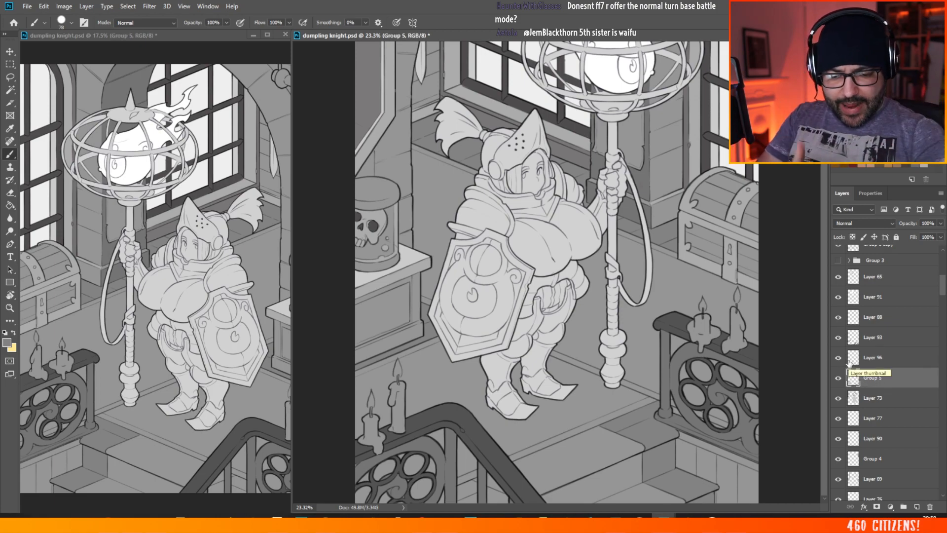
pyautogui.rightClick(881, 378)
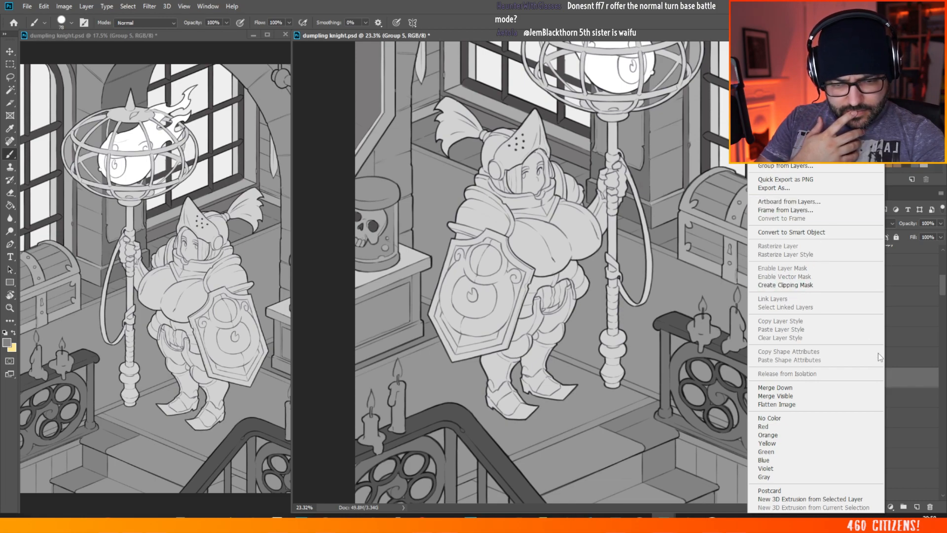
pyautogui.click(897, 378)
pyautogui.rightClick(882, 379)
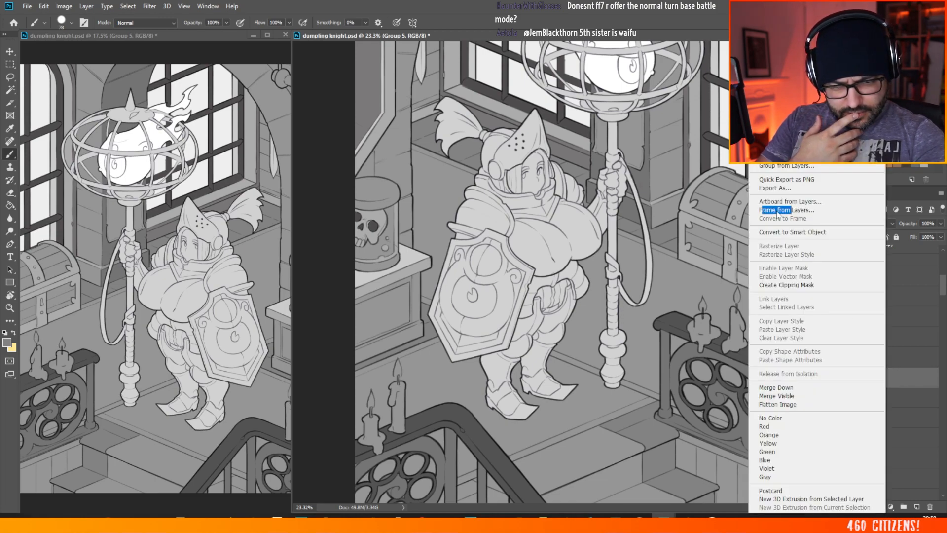
pyautogui.click(751, 217)
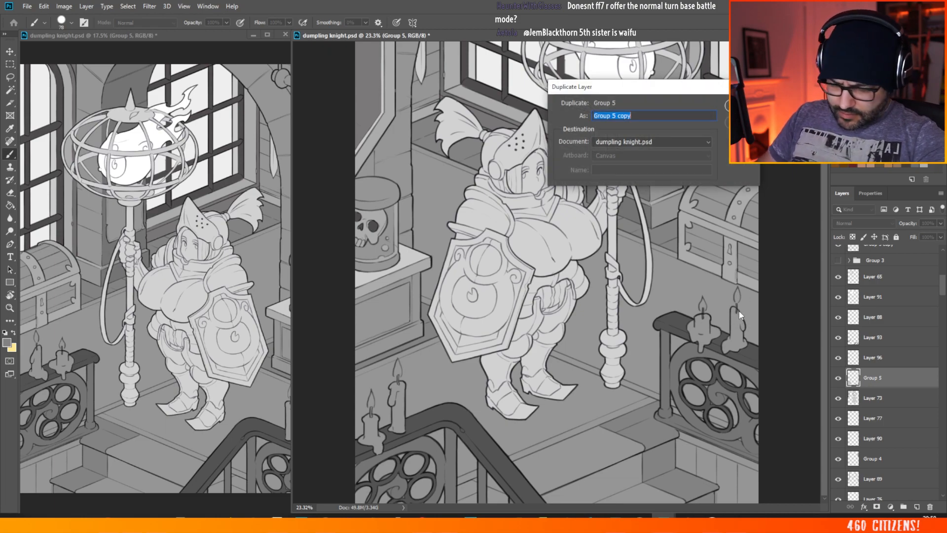
pyautogui.press('Return')
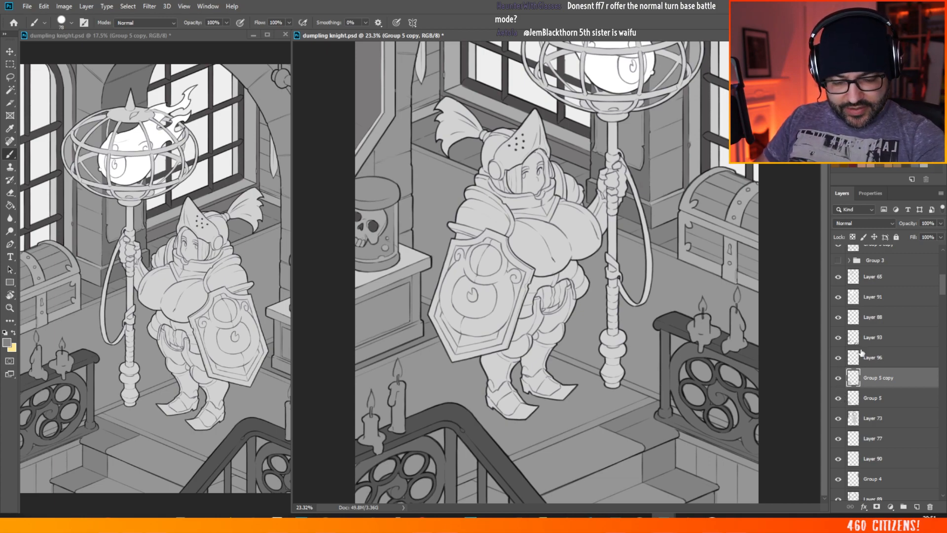
pyautogui.click(838, 399)
pyautogui.click(873, 398)
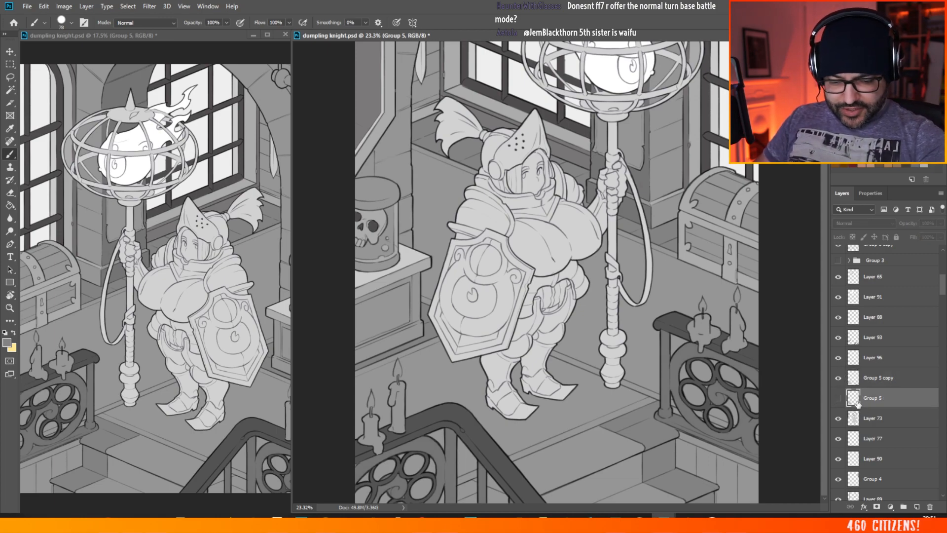
pyautogui.press('Delete')
# Step: Put Group 5 copy into a new group, merge that group into one layer, and check it by toggling its visibility
pyautogui.click(881, 381)
pyautogui.rightClick(879, 381)
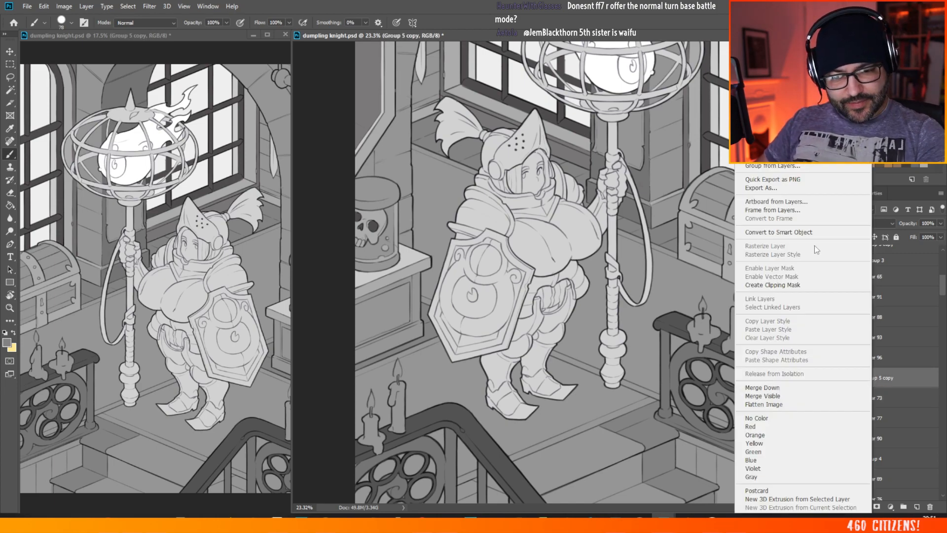
pyautogui.click(779, 166)
pyautogui.press('Return')
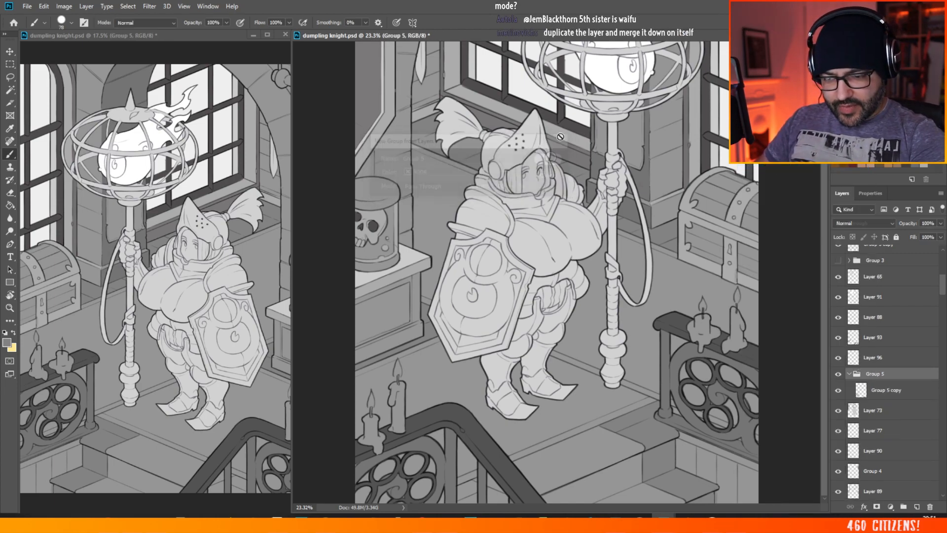
pyautogui.rightClick(884, 375)
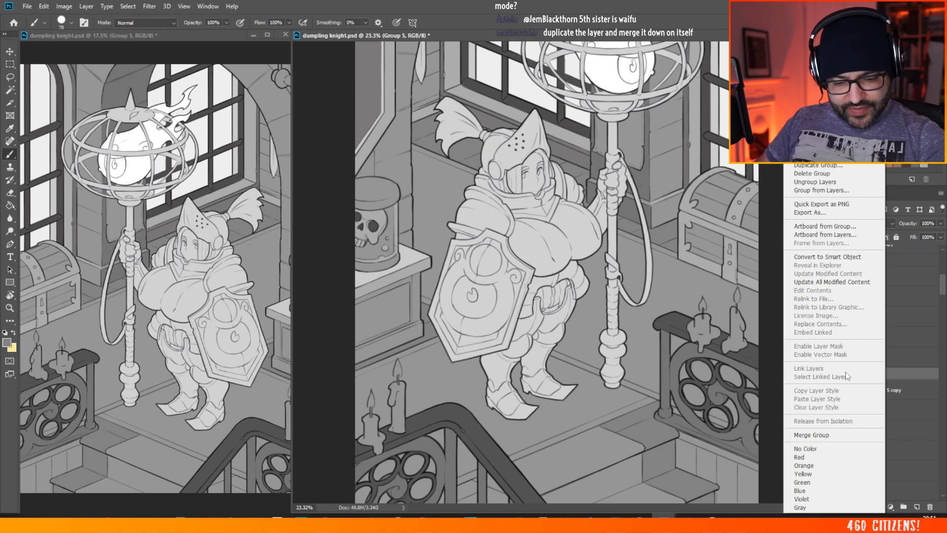
pyautogui.click(840, 435)
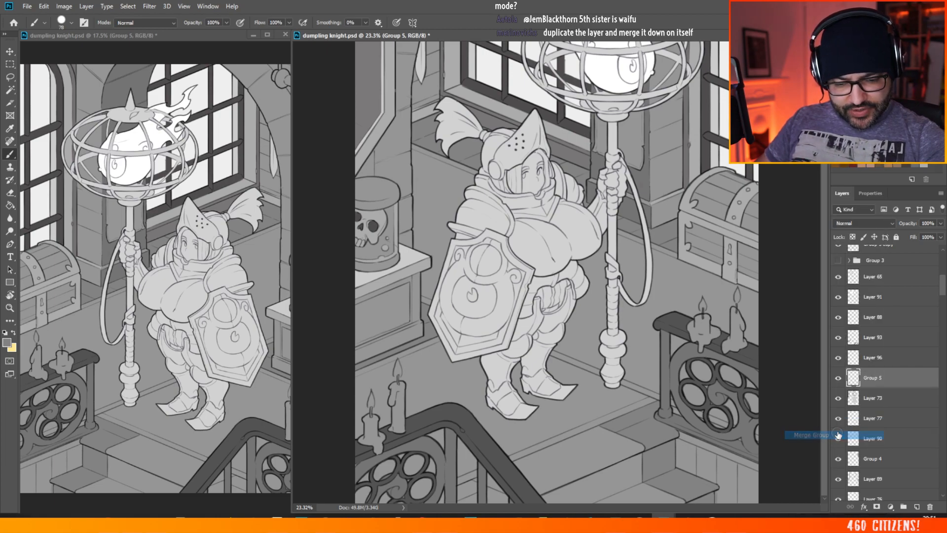
pyautogui.click(839, 378)
pyautogui.click(839, 378)
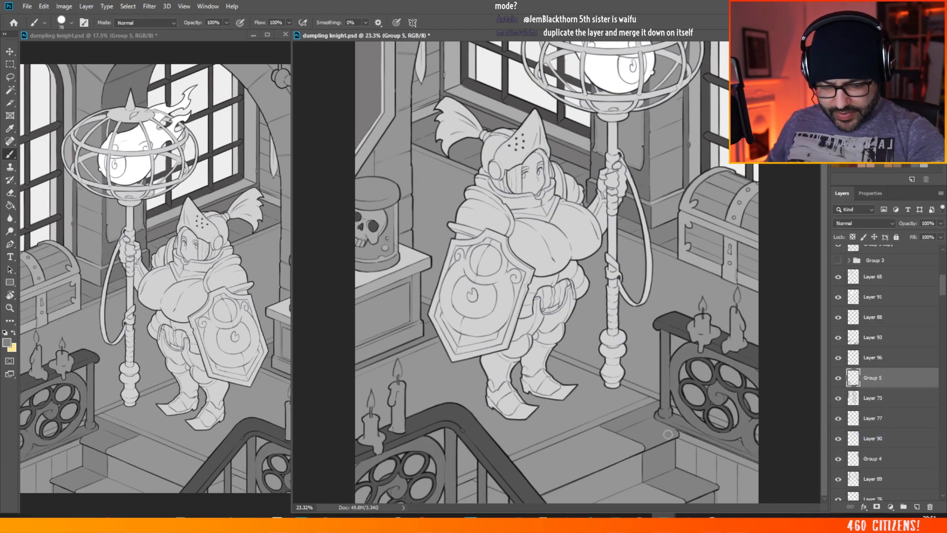
# Step: Select the stair fill layer, Layer 95, from the canvas and return to the Brush
pyautogui.click(15, 51)
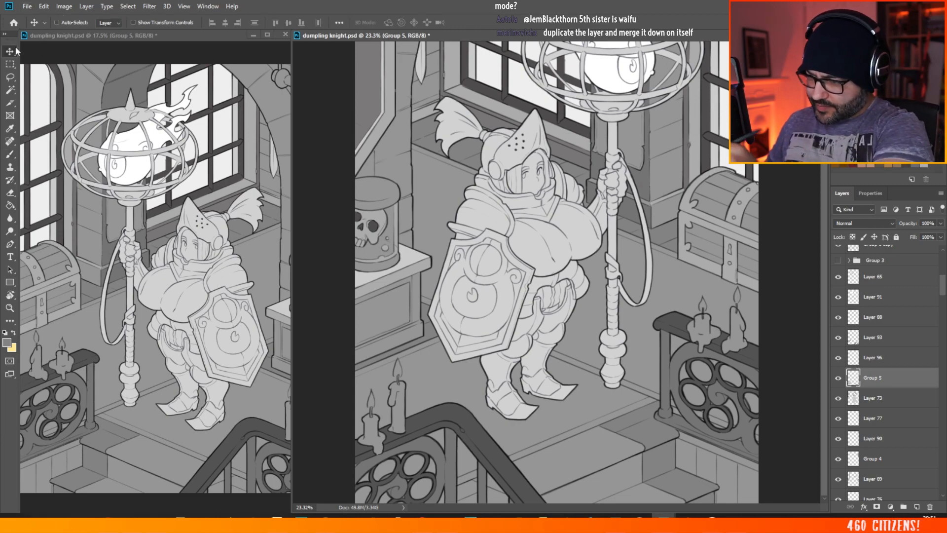
pyautogui.keyDown('ctrl'); pyautogui.click(647, 436); pyautogui.keyUp('ctrl')
pyautogui.click(14, 152)
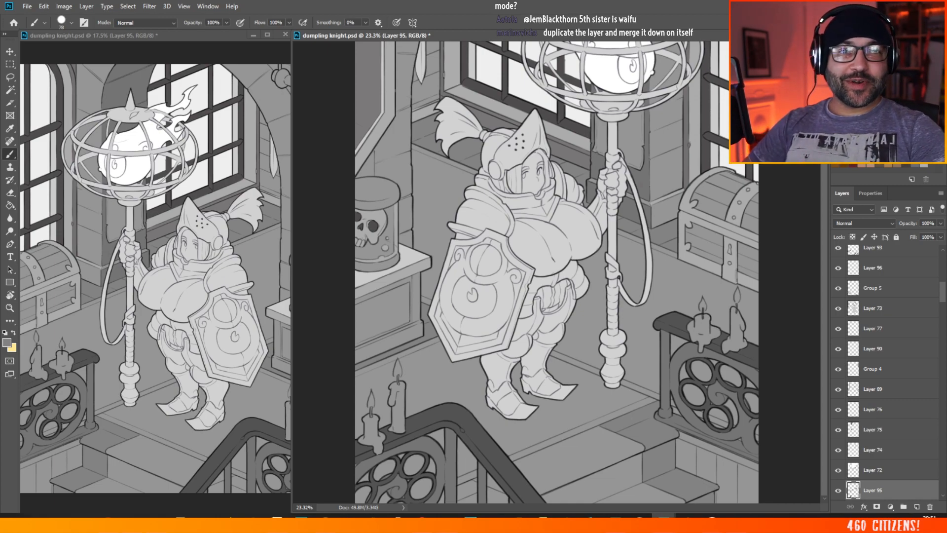
pyautogui.hotkey('alt', 'Tab')
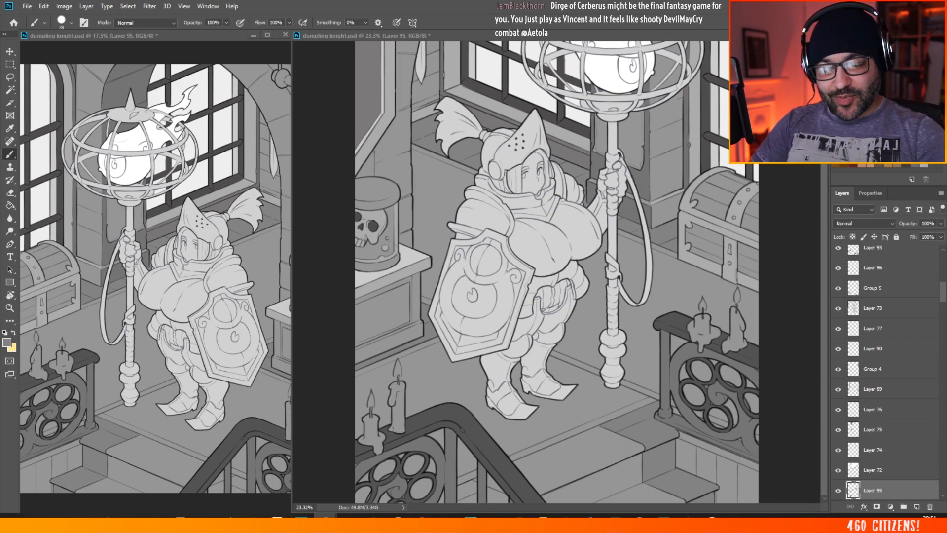
pyautogui.click(735, 182)
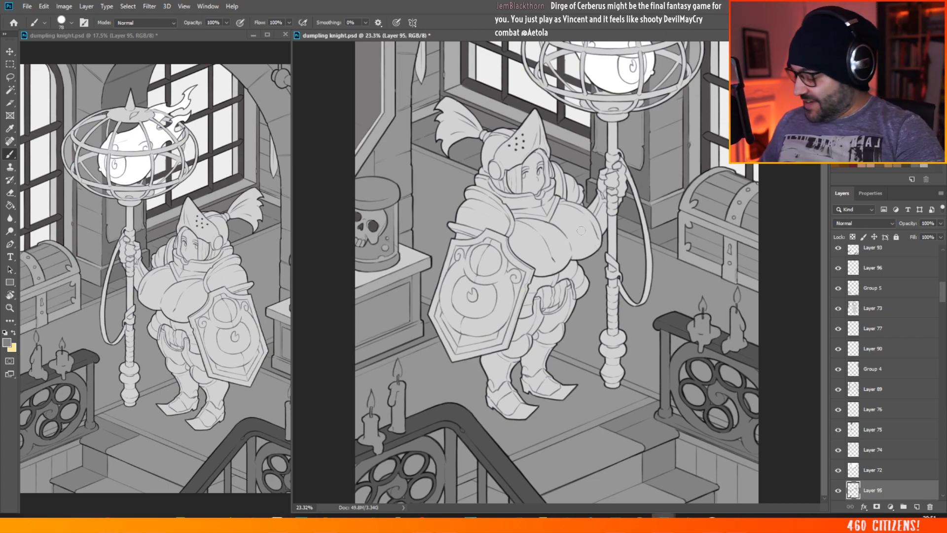
pyautogui.click(10, 51)
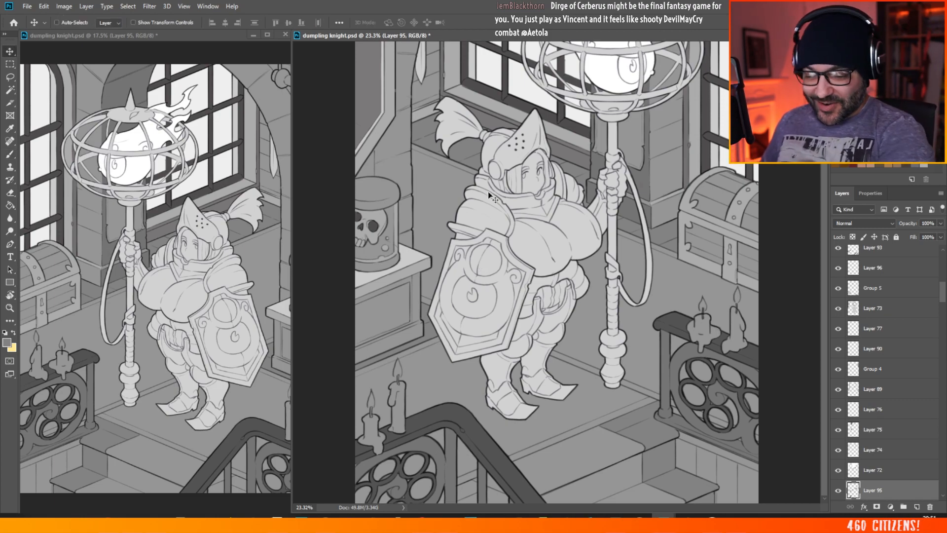
pyautogui.click(9, 156)
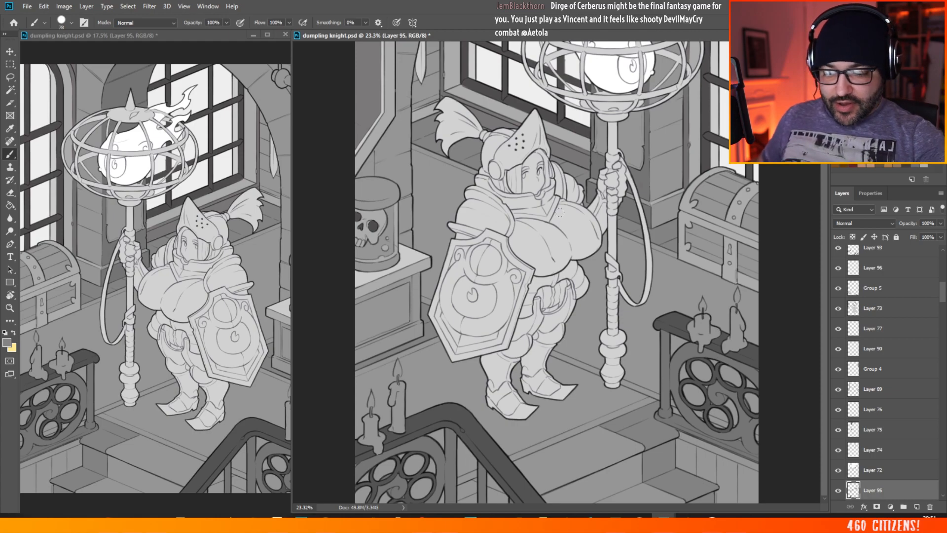
# Step: Fill the uncovered stair side visible between the near railing's balusters with the neutral grey on Layer 95
pyautogui.scroll(-4, 560, 212)
pyautogui.scroll(9, 548, 447)
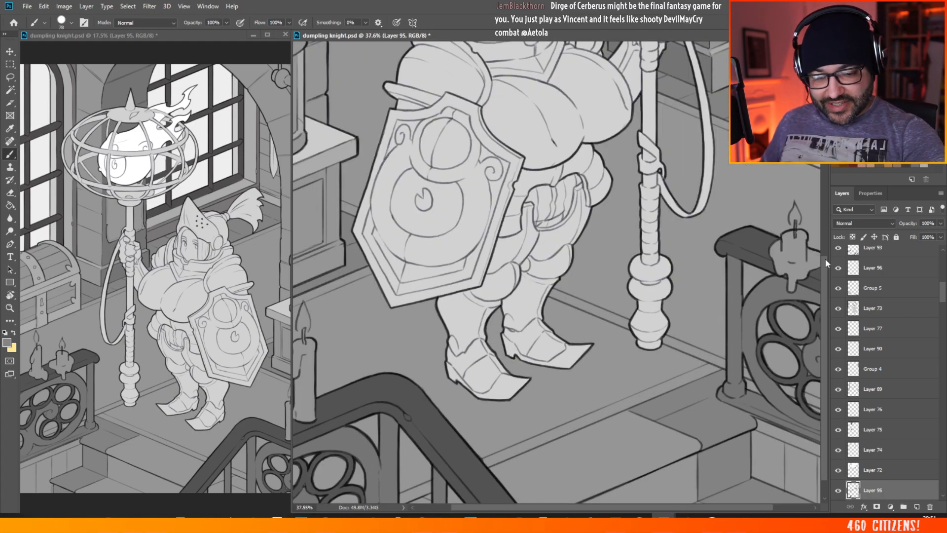
pyautogui.scroll(-2, 805, 265)
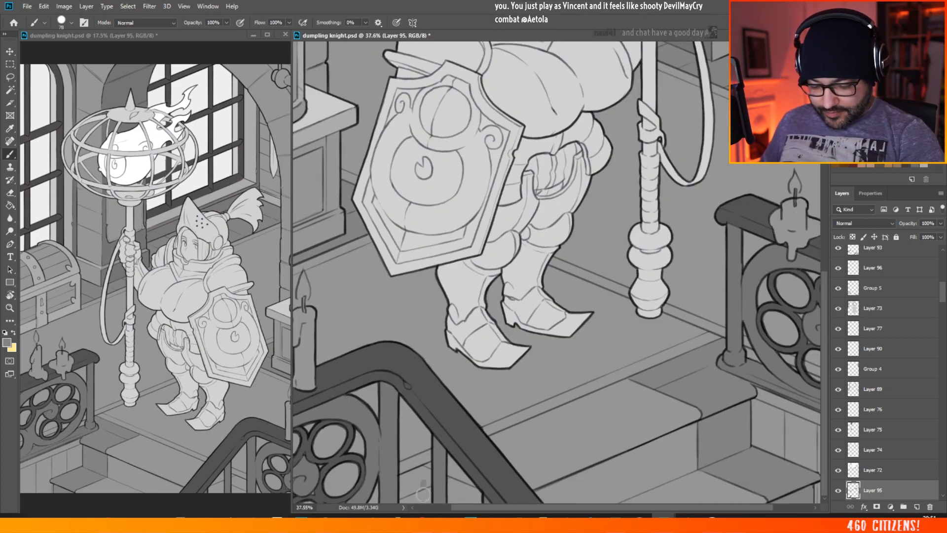
pyautogui.moveTo(427, 490)
pyautogui.mouseDown()
pyautogui.moveTo(410, 488)
pyautogui.moveTo(403, 502)
pyautogui.moveTo(405, 476)
pyautogui.moveTo(416, 475)
pyautogui.mouseUp()
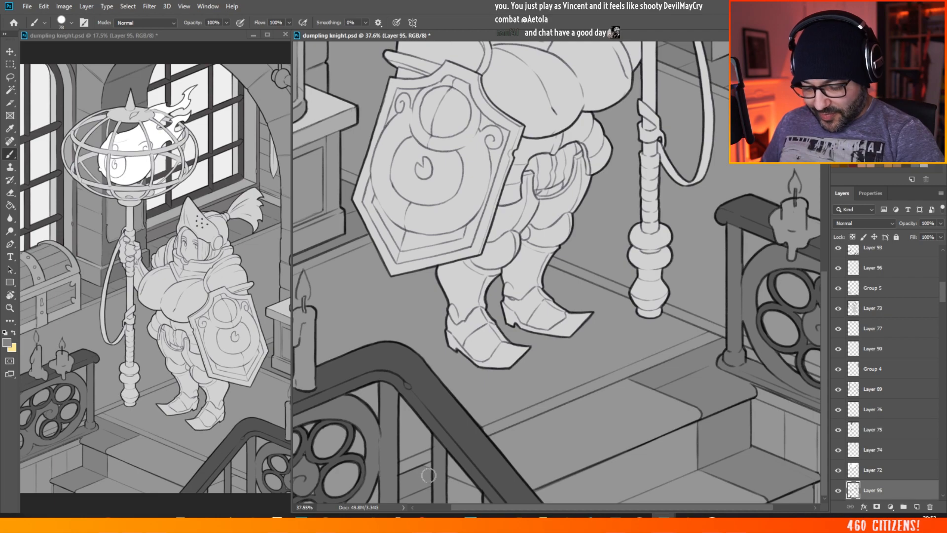
pyautogui.moveTo(427, 471); pyautogui.dragTo(420, 469)
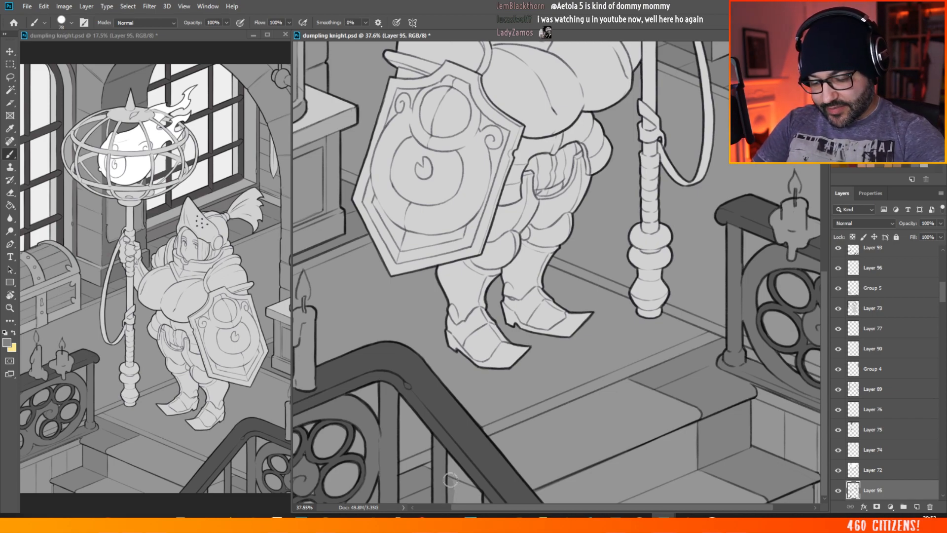
pyautogui.moveTo(450, 479); pyautogui.dragTo(471, 491)
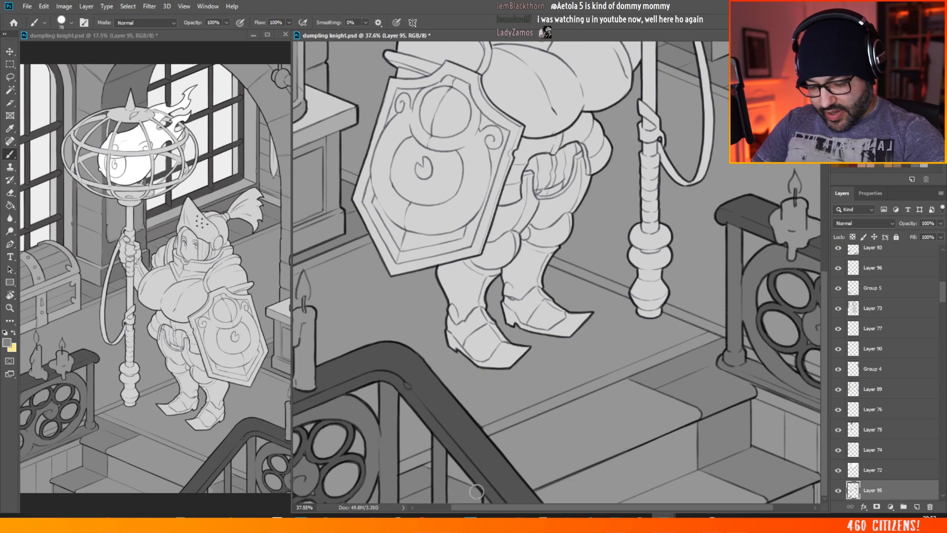
pyautogui.hotkey('ctrl', '0')
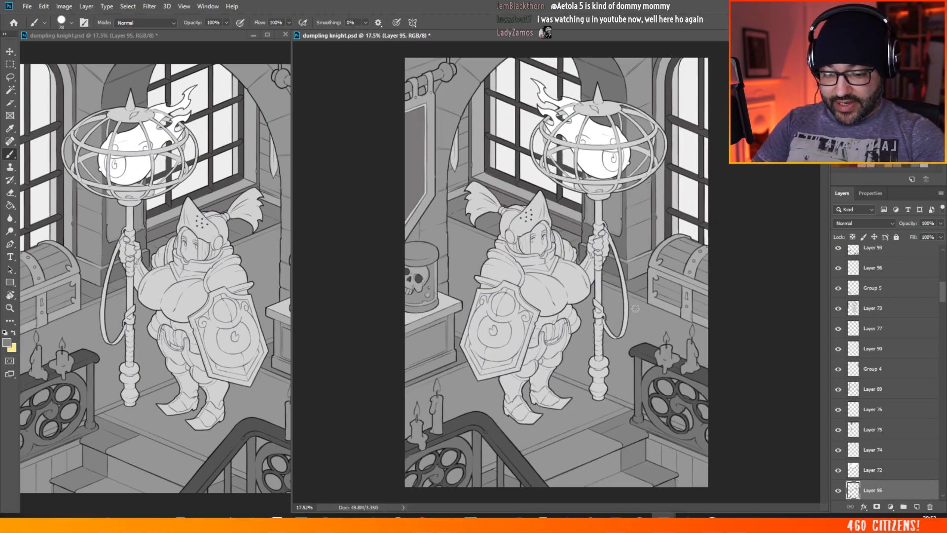
pyautogui.scroll(6, 530, 188)
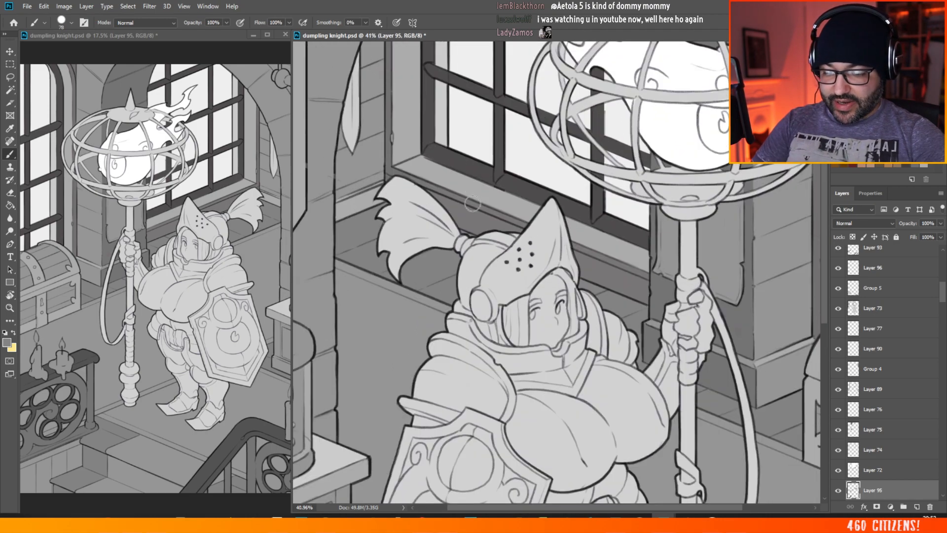
# Step: Examine the grey fills of the floor and wall base around the knight's helmet, ponytail and shoulders
pyautogui.press('v')
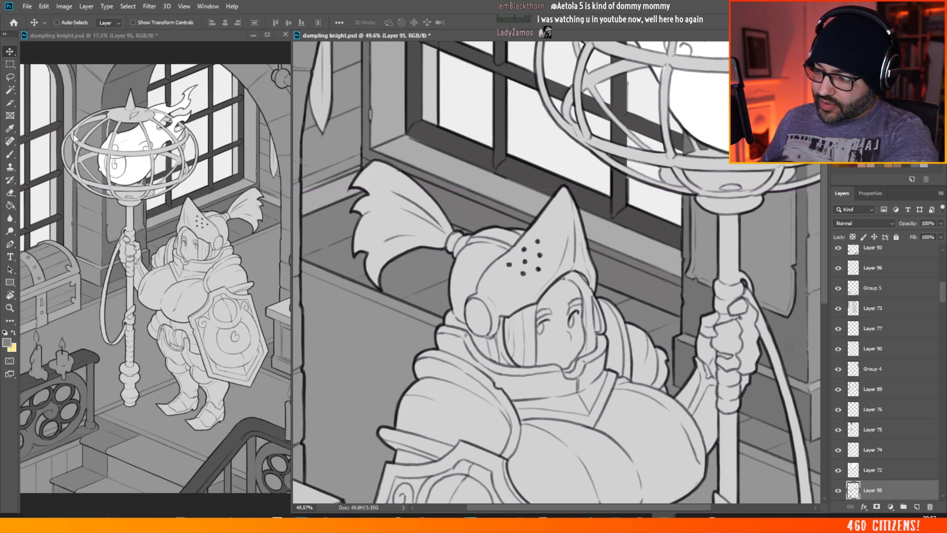
pyautogui.click(11, 155)
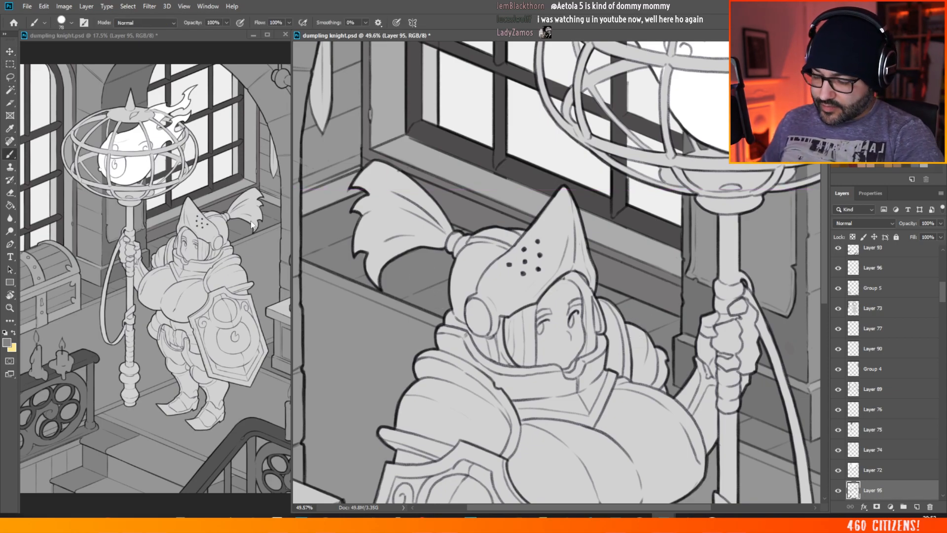
pyautogui.click(10, 51)
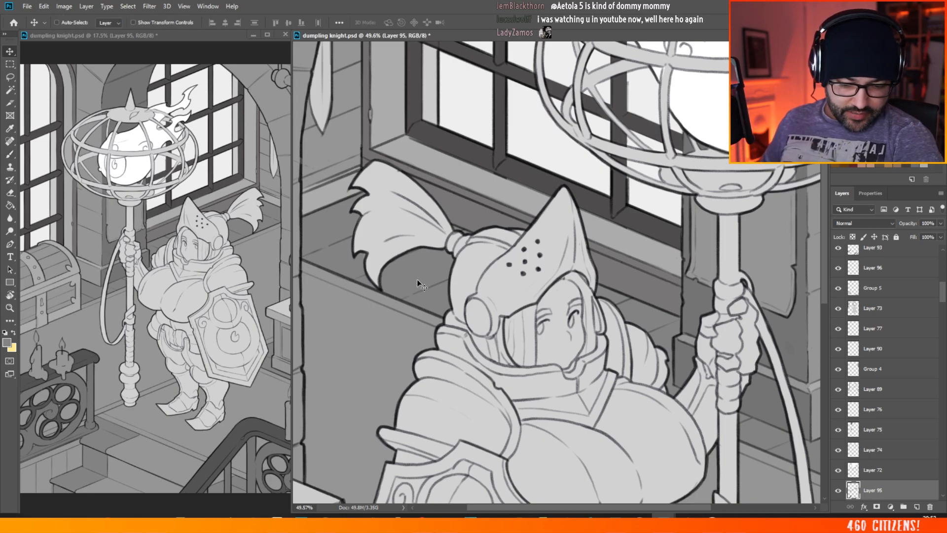
pyautogui.press('ctrl')
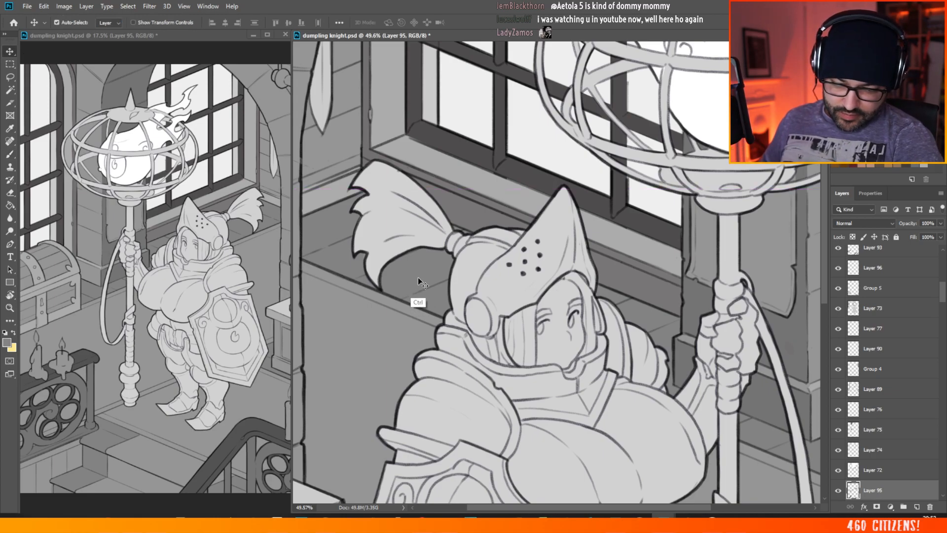
pyautogui.click(10, 153)
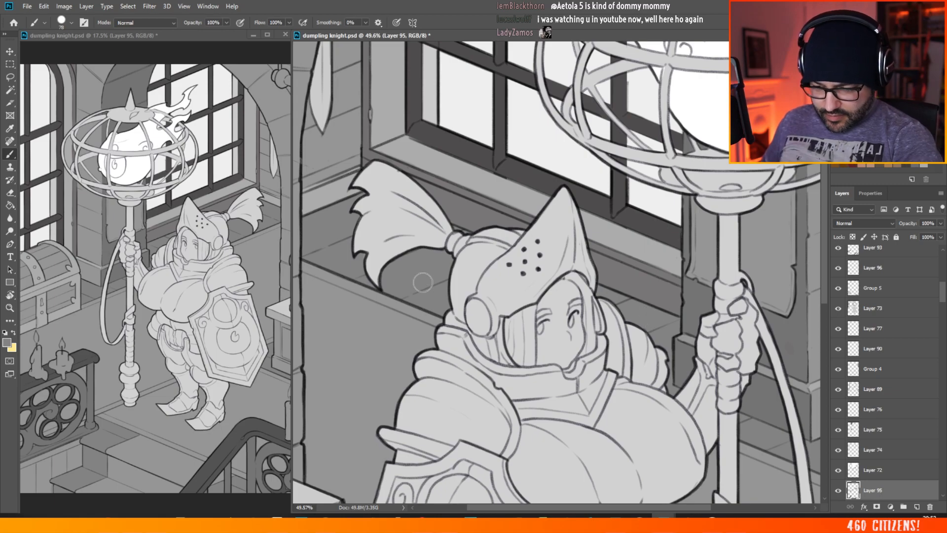
pyautogui.moveTo(438, 221); pyautogui.dragTo(406, 203)
pyautogui.scroll(-1, 406, 203)
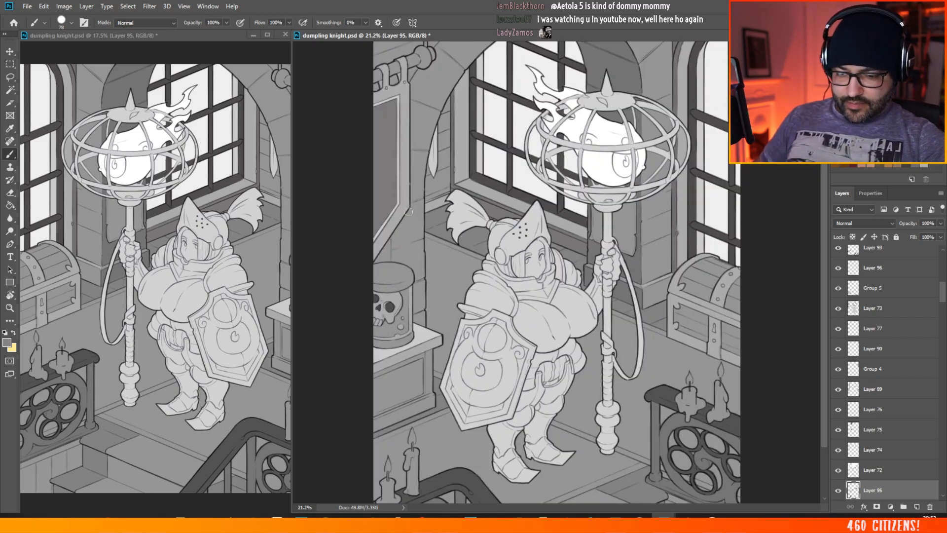
pyautogui.hotkey('ctrl', '+')
pyautogui.hotkey('ctrl', '+')
pyautogui.hotkey('ctrl', '+')
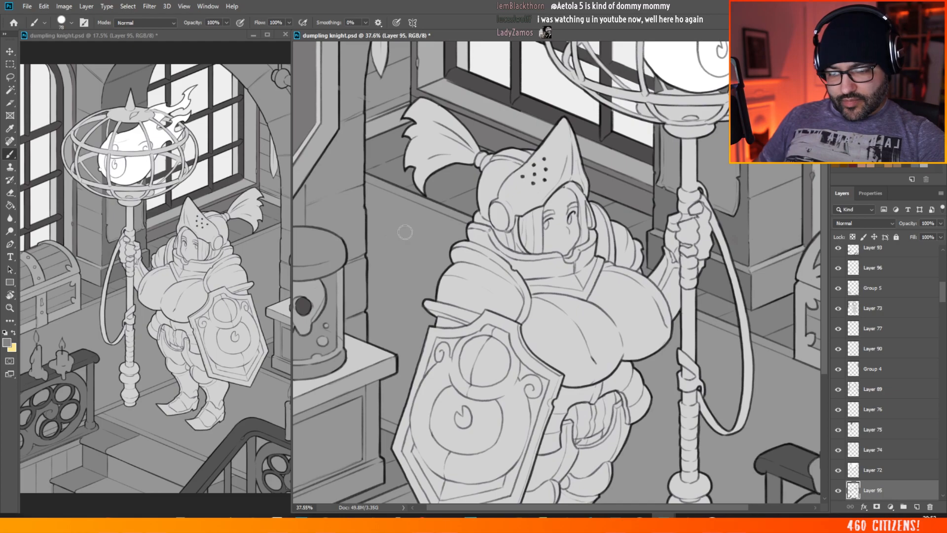
pyautogui.scroll(4, 800, 146)
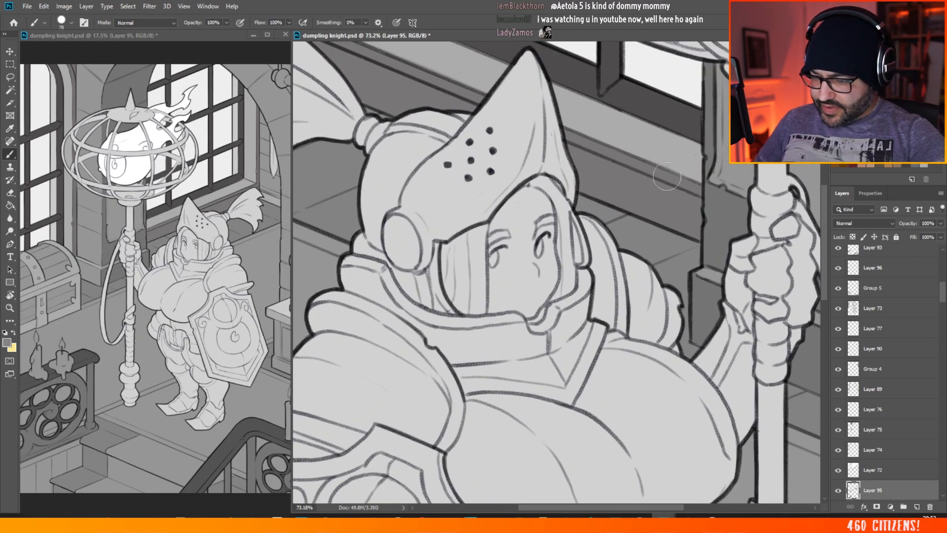
pyautogui.click(9, 51)
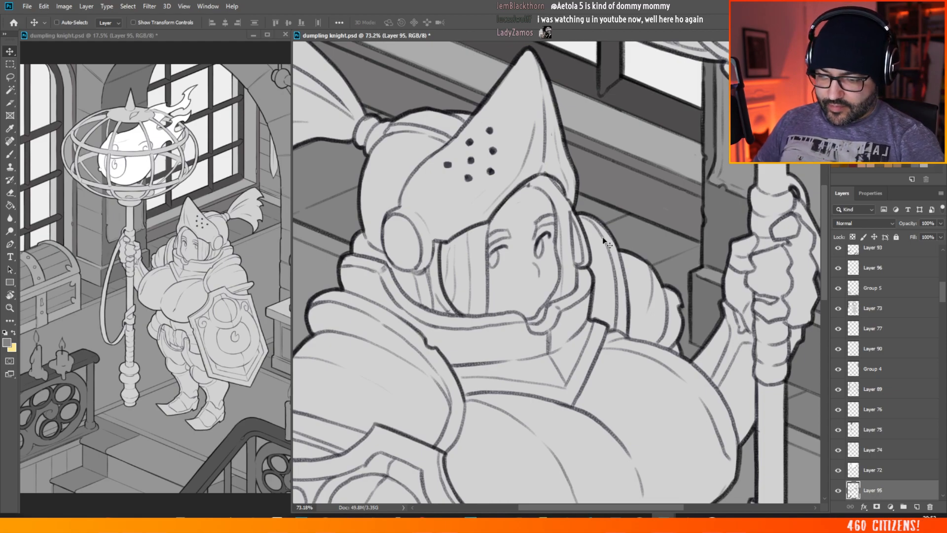
pyautogui.scroll(-2, 603, 237)
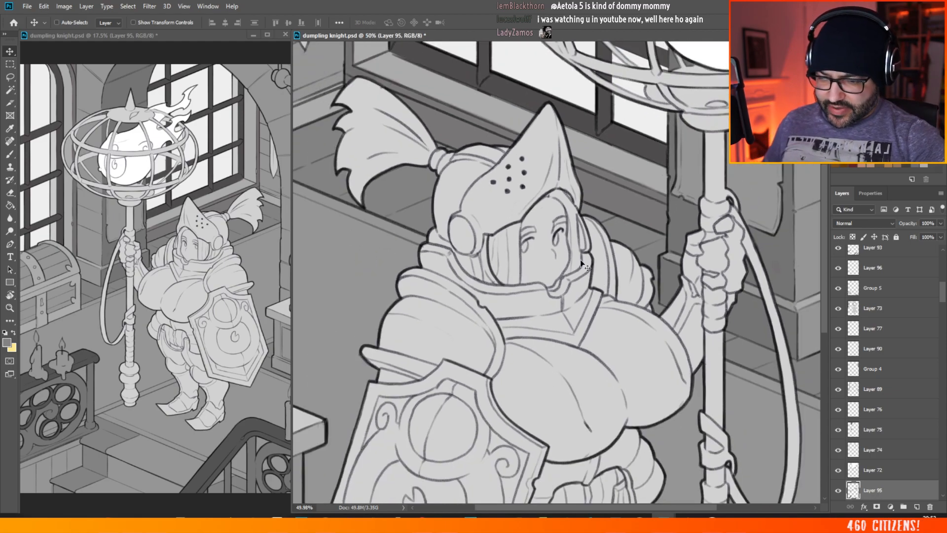
pyautogui.scroll(-2, 668, 190)
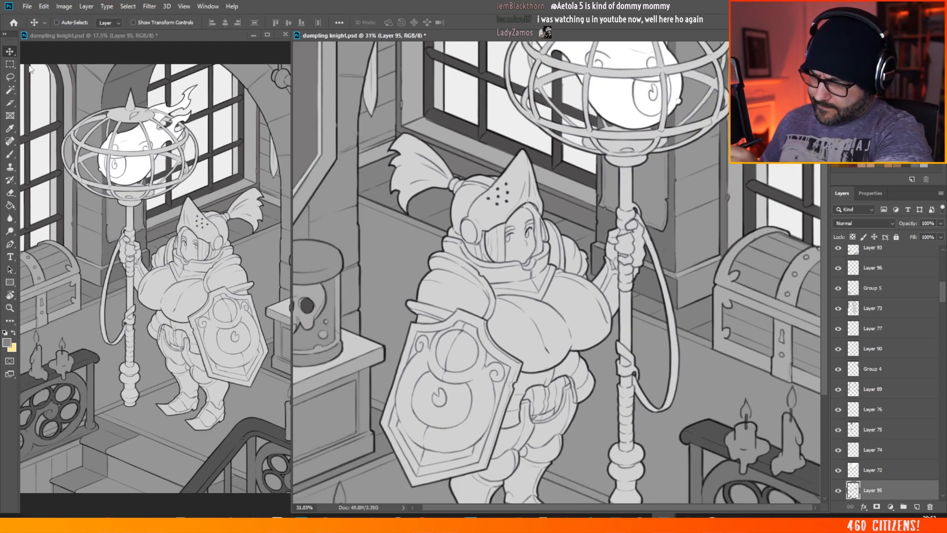
pyautogui.moveTo(433, 195); pyautogui.dragTo(446, 170)
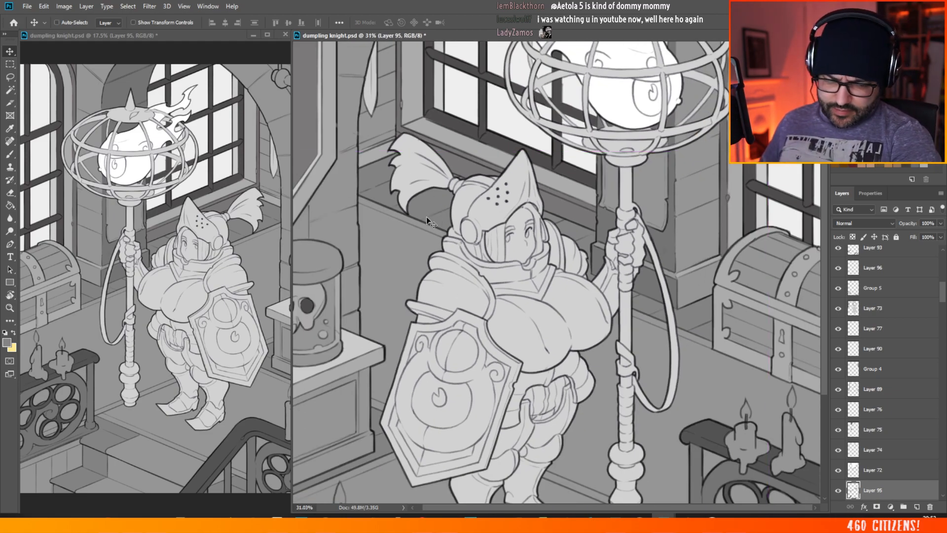
# Step: Check what Layer 95 covers by toggling its visibility, and select the base fill layer, Layer 71, from the canvas
pyautogui.click(838, 491)
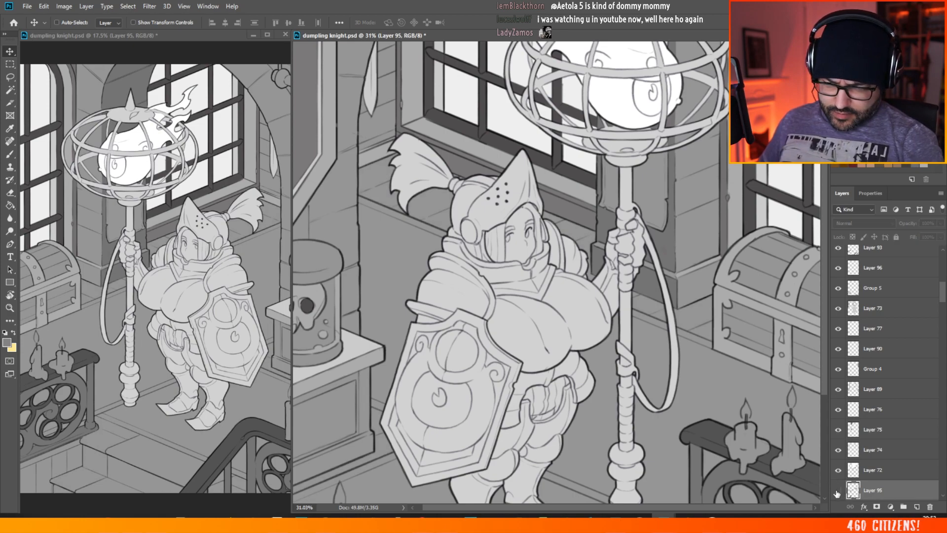
pyautogui.click(837, 490)
pyautogui.click(837, 492)
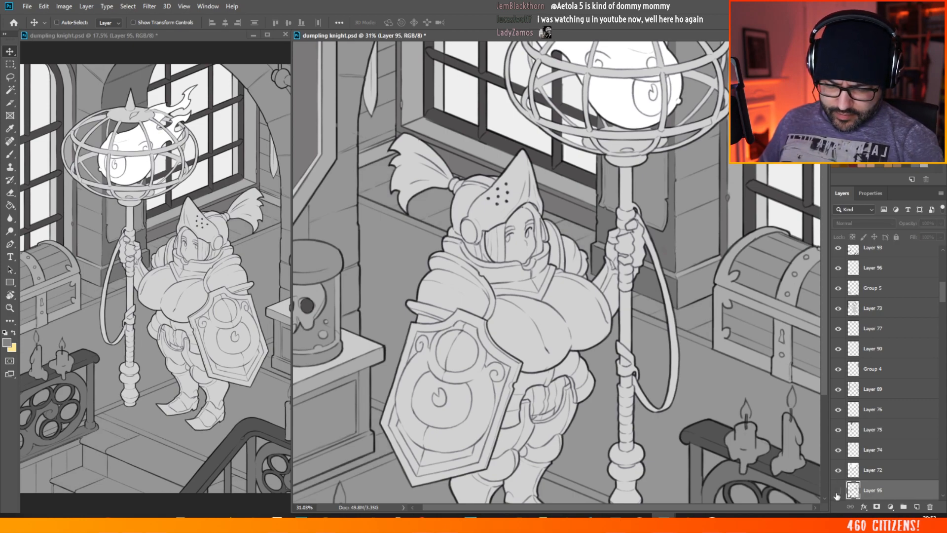
pyautogui.click(839, 492)
pyautogui.click(838, 491)
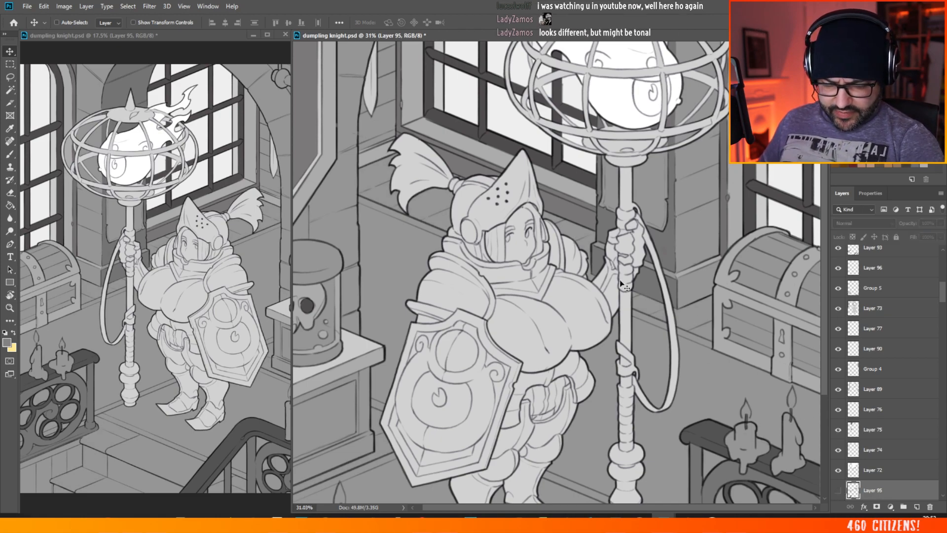
pyautogui.keyDown('ctrl'); pyautogui.click(443, 220); pyautogui.keyUp('ctrl')
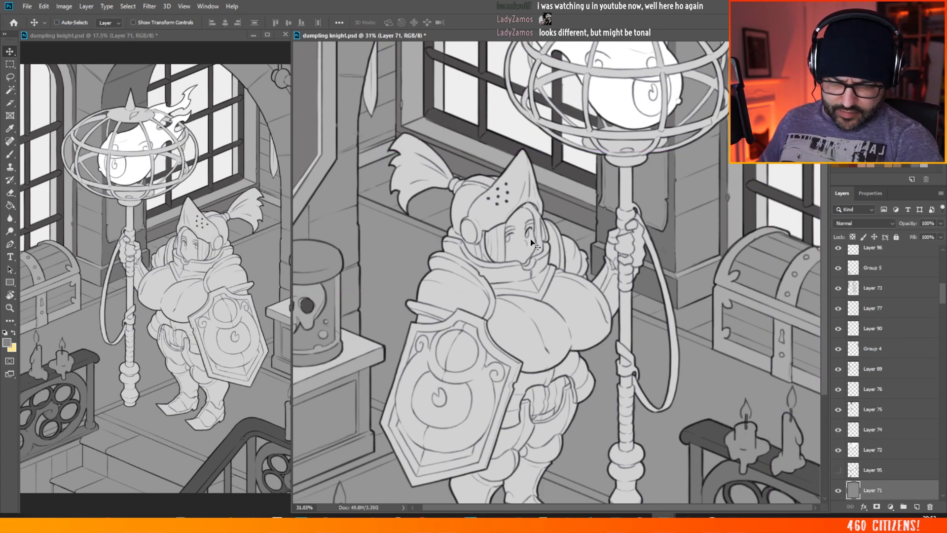
pyautogui.click(838, 470)
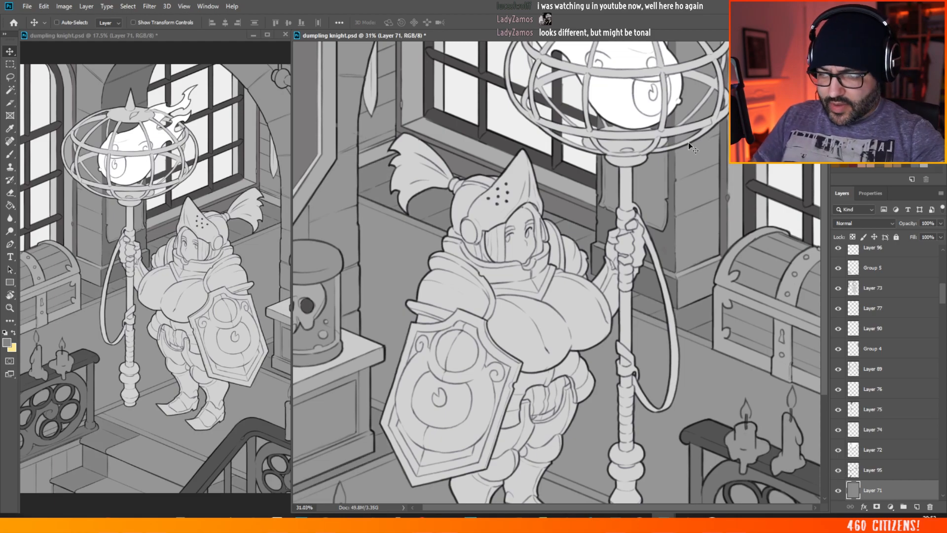
# Step: Review the whole illustration's grey values and the floor around the cabinet and the knight's feet
pyautogui.scroll(-10, 502, 182)
pyautogui.scroll(4, 585, 312)
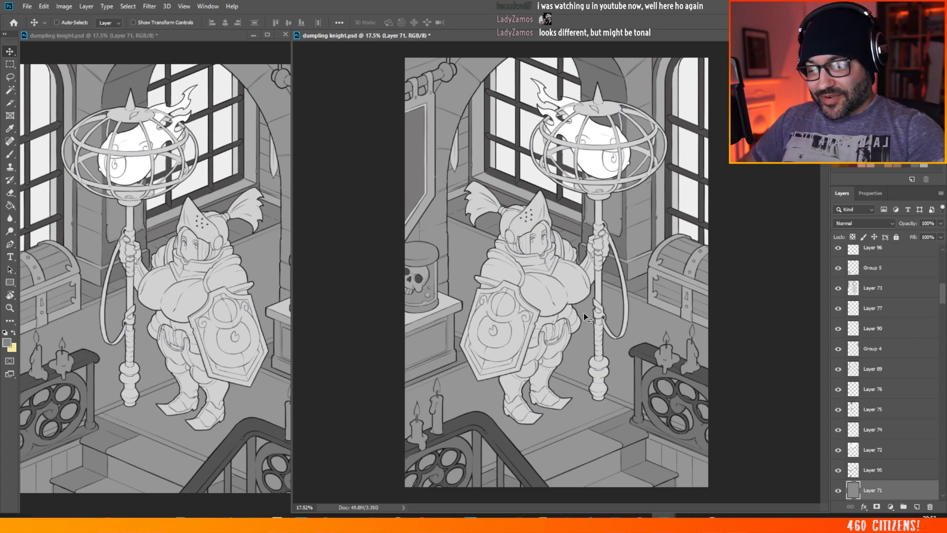
pyautogui.scroll(-2, 511, 173)
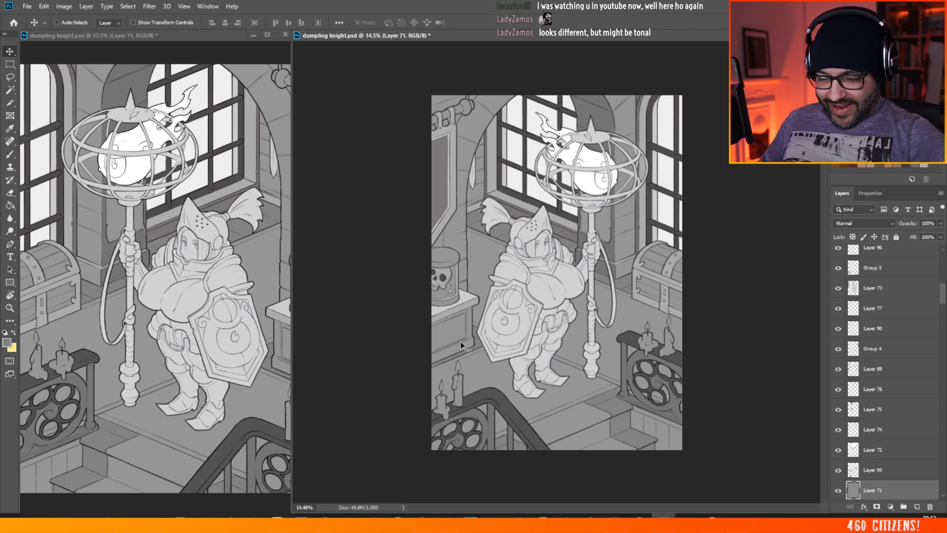
pyautogui.scroll(2, 444, 342)
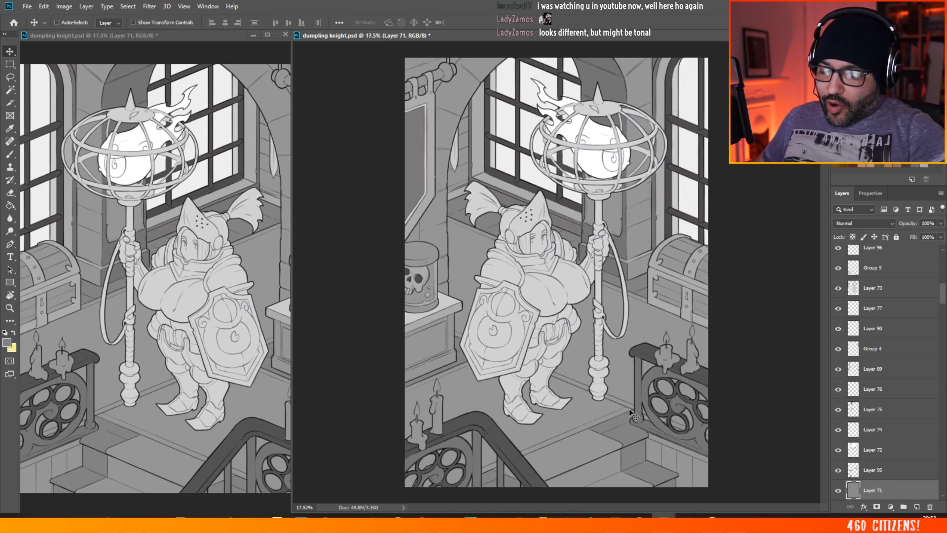
pyautogui.scroll(1, 575, 348)
pyautogui.scroll(2, 575, 349)
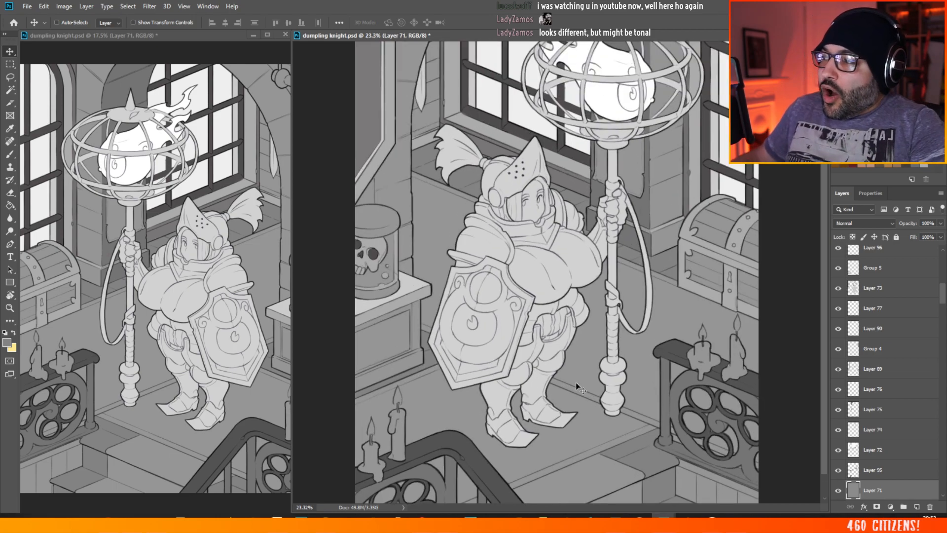
pyautogui.scroll(4, 481, 382)
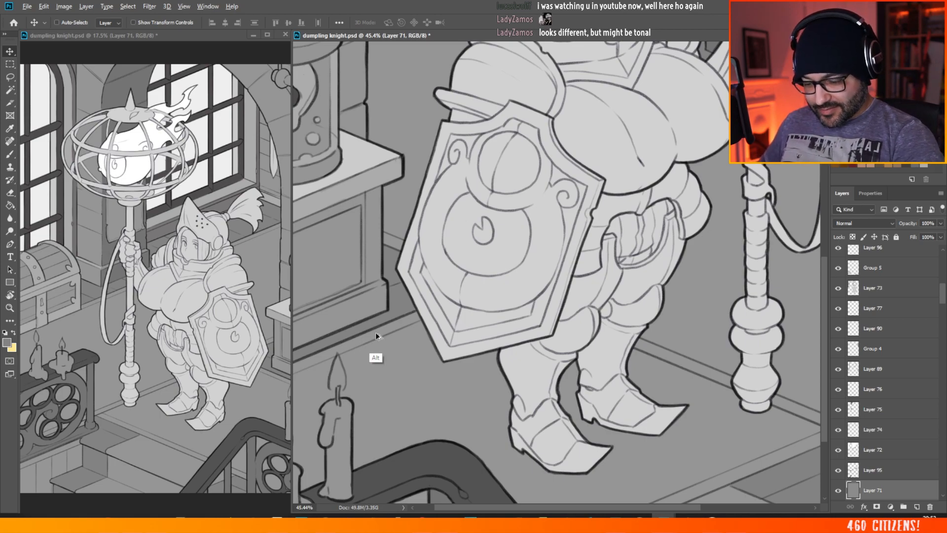
# Step: Set the foreground colour to the lighter grey afafaf and add a new empty layer directly above Layer 71
pyautogui.click(12, 153)
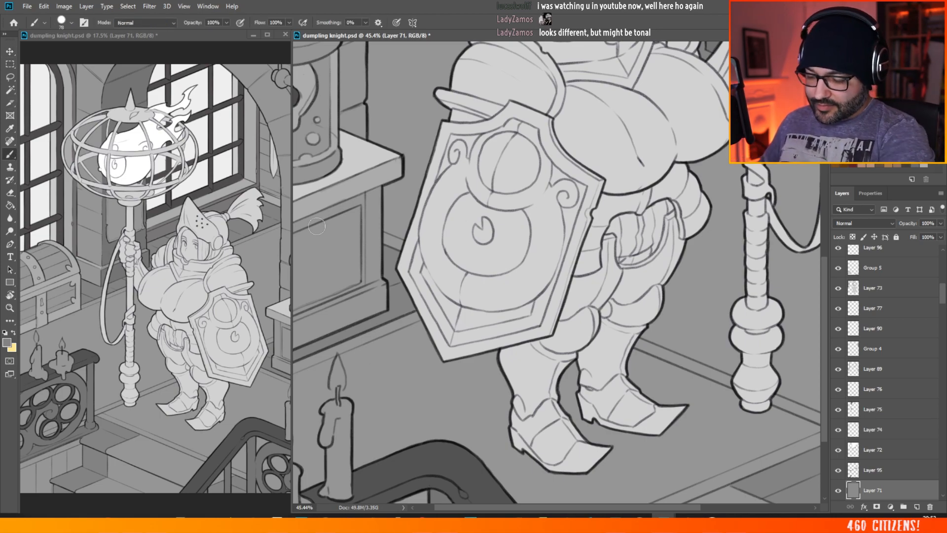
pyautogui.click(7, 341)
pyautogui.click(549, 180)
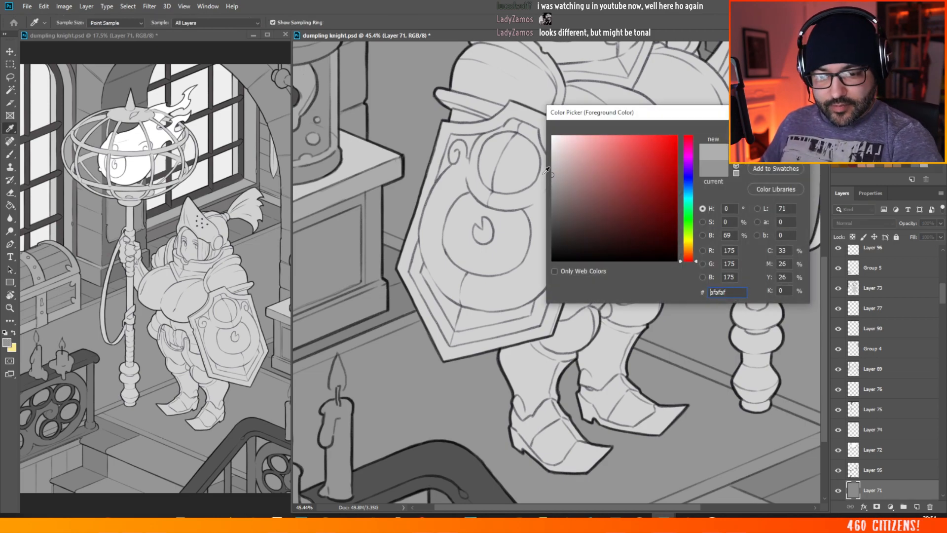
pyautogui.press('Return')
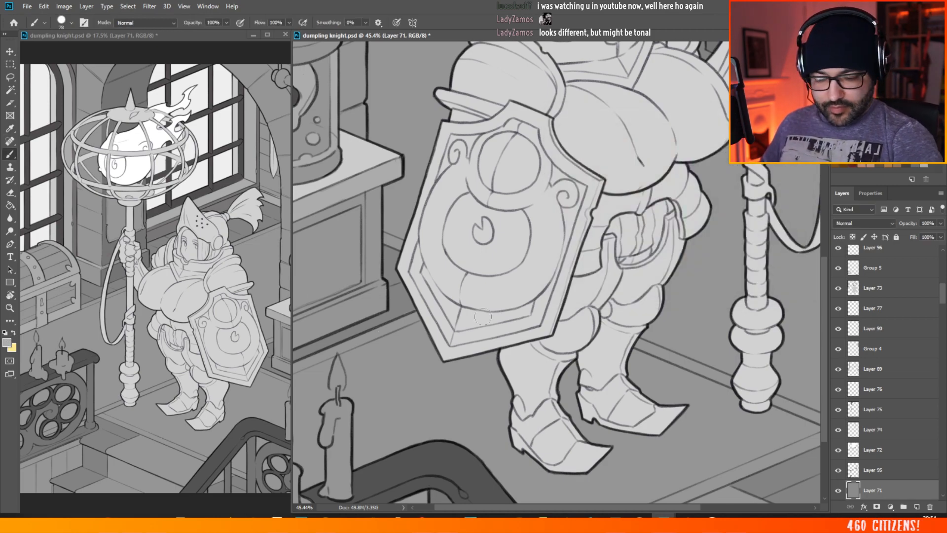
pyautogui.click(10, 51)
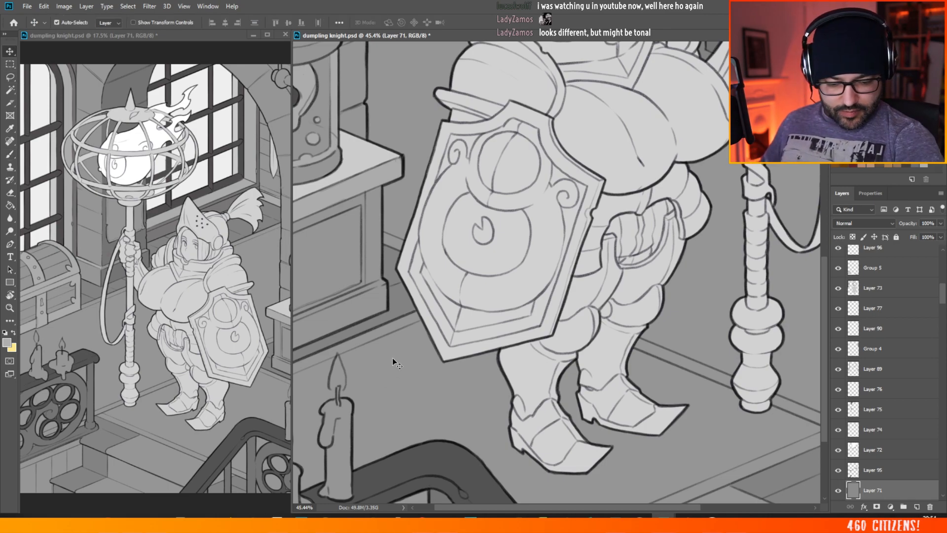
pyautogui.click(915, 506)
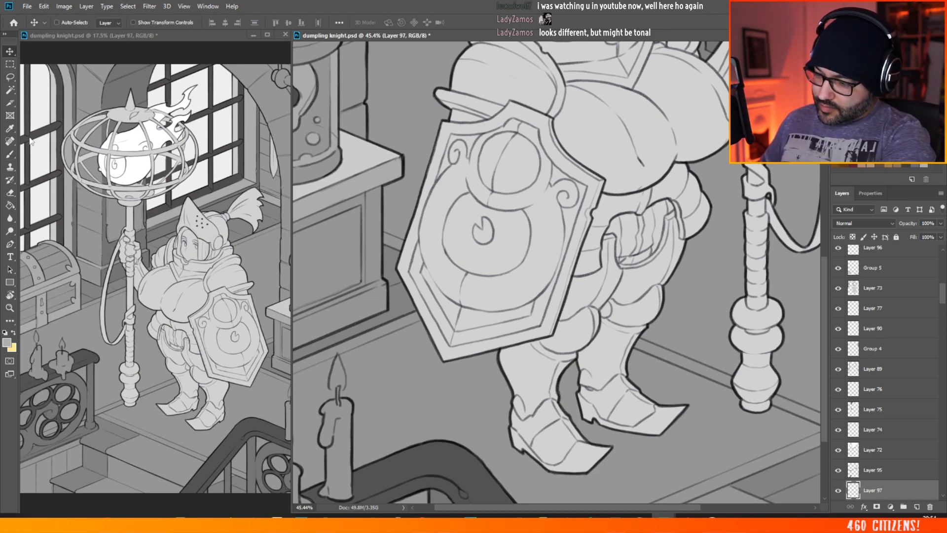
pyautogui.click(10, 154)
pyautogui.hscroll(-2, 446, 353)
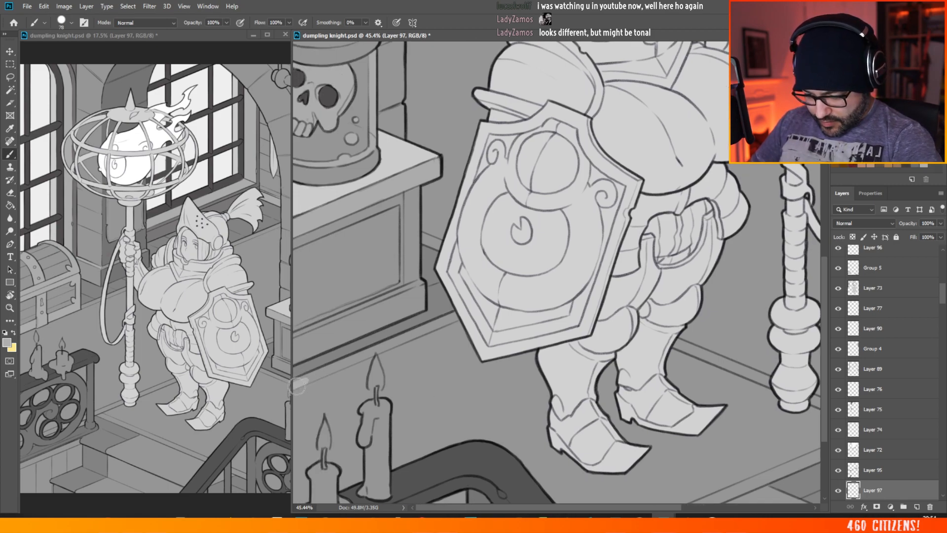
pyautogui.moveTo(294, 386); pyautogui.dragTo(344, 363)
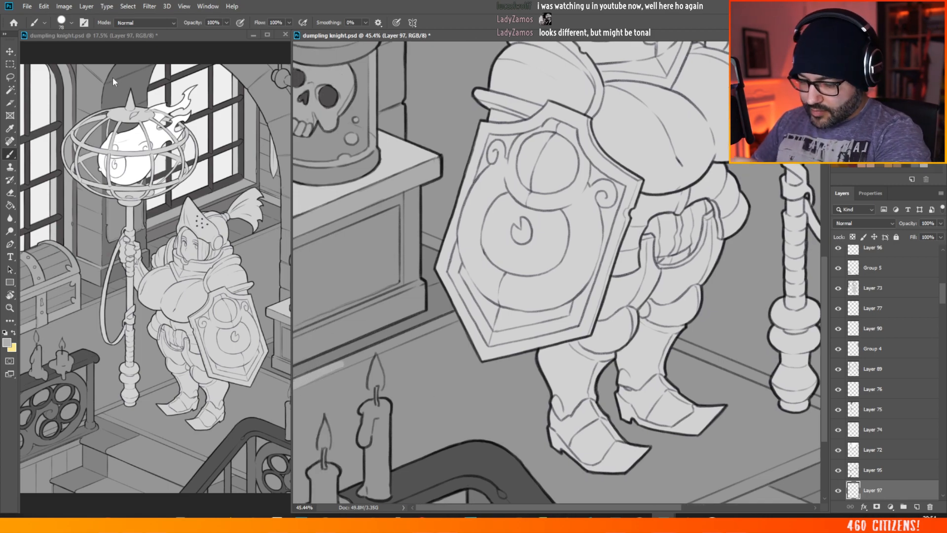
pyautogui.hotkey('ctrl', 'z')
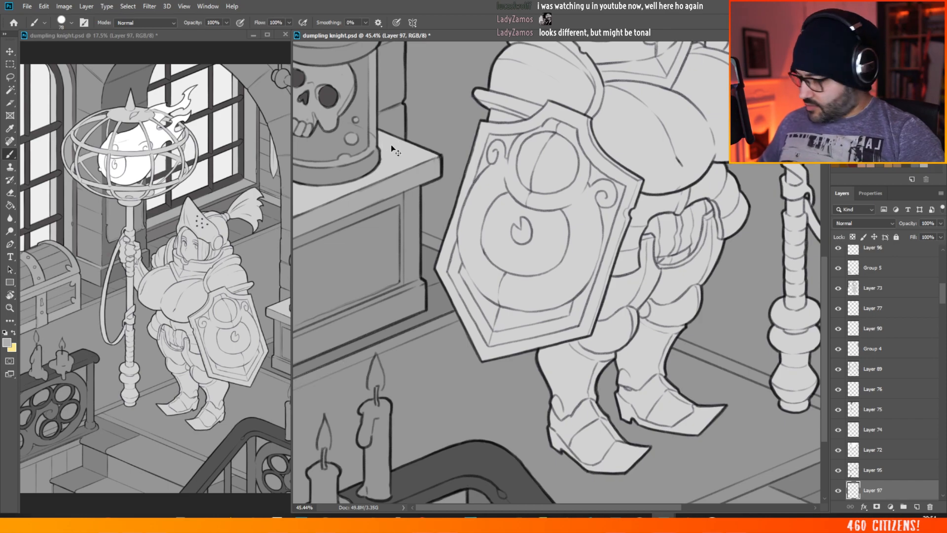
# Step: Try to outline the floor's border strip below the cabinet with the Polygonal Lasso
pyautogui.click(10, 77)
pyautogui.rightClick(12, 79)
pyautogui.click(79, 86)
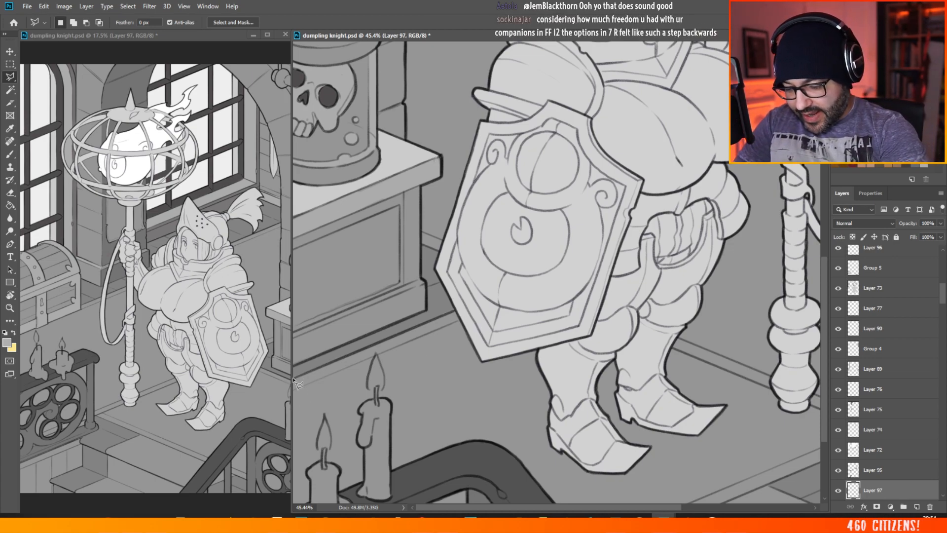
pyautogui.click(454, 310)
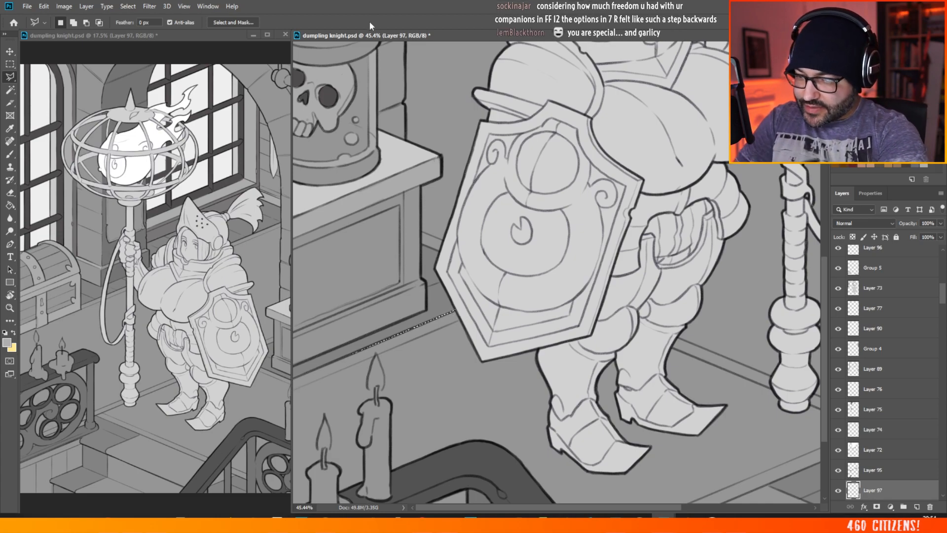
pyautogui.press('m')
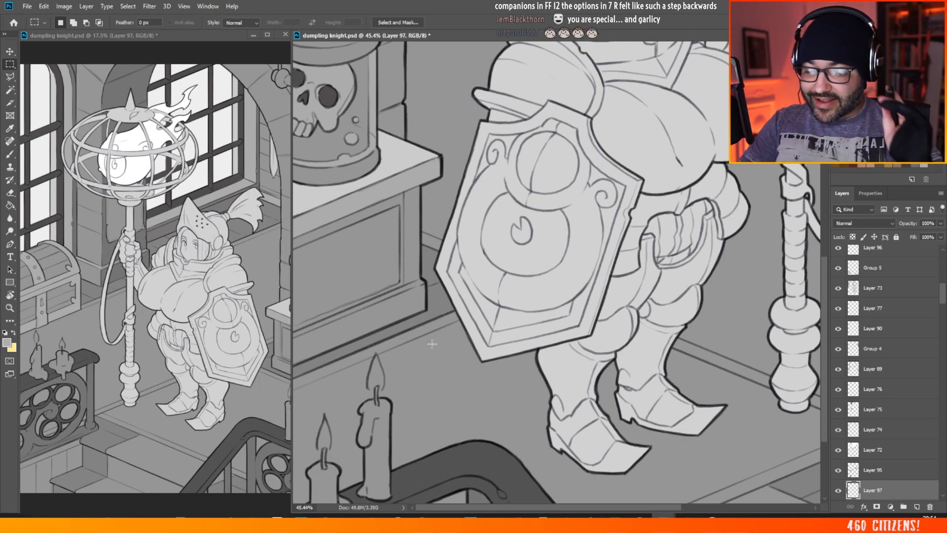
# Step: Outline the floor's border strip between the chest and the staff with the Polygonal Lasso and brush it with the lighter grey
pyautogui.scroll(-5, 432, 344)
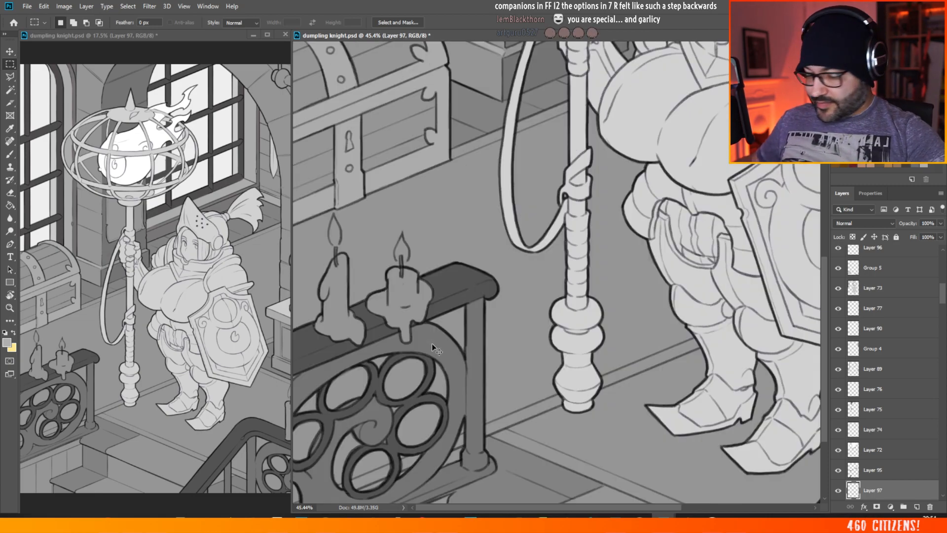
pyautogui.scroll(3, 516, 247)
pyautogui.scroll(3, 517, 247)
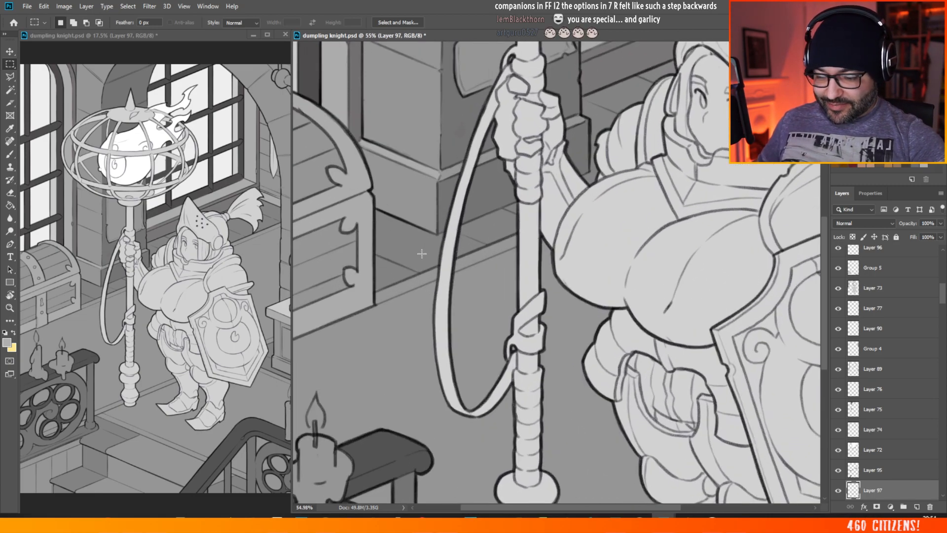
pyautogui.scroll(2, 423, 249)
pyautogui.click(10, 77)
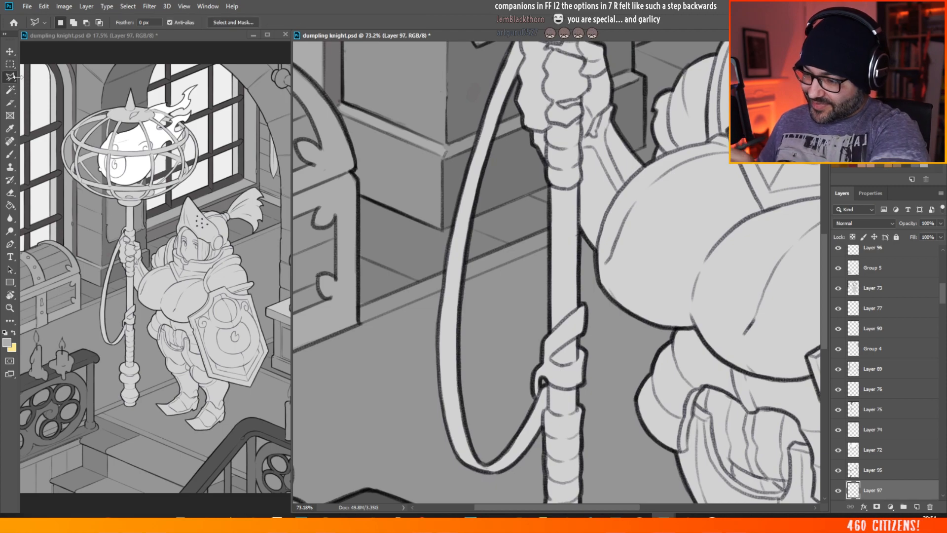
pyautogui.click(359, 307)
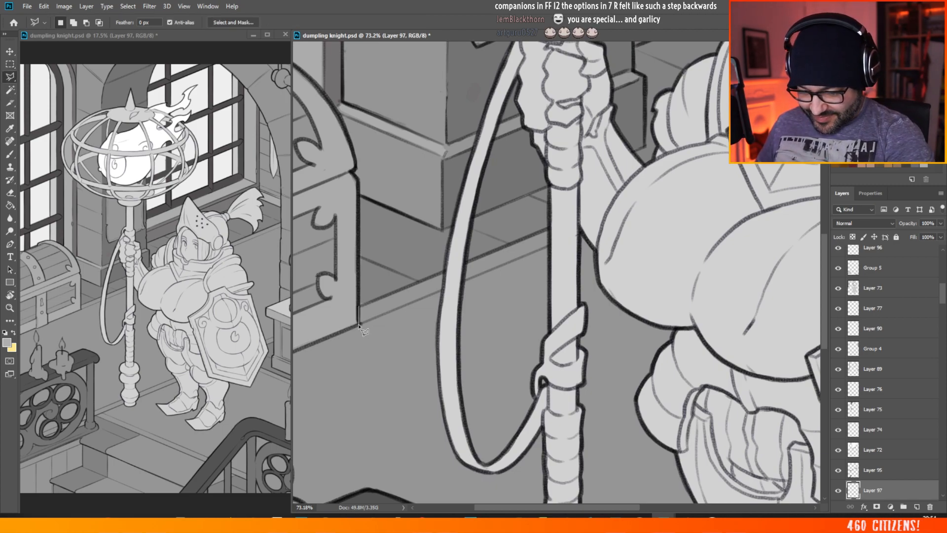
pyautogui.click(359, 323)
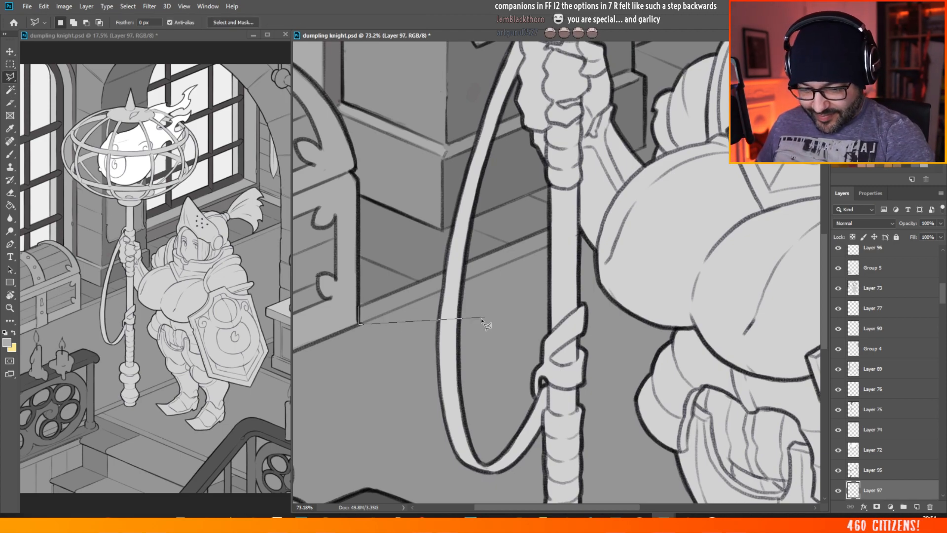
pyautogui.click(550, 247)
pyautogui.click(551, 228)
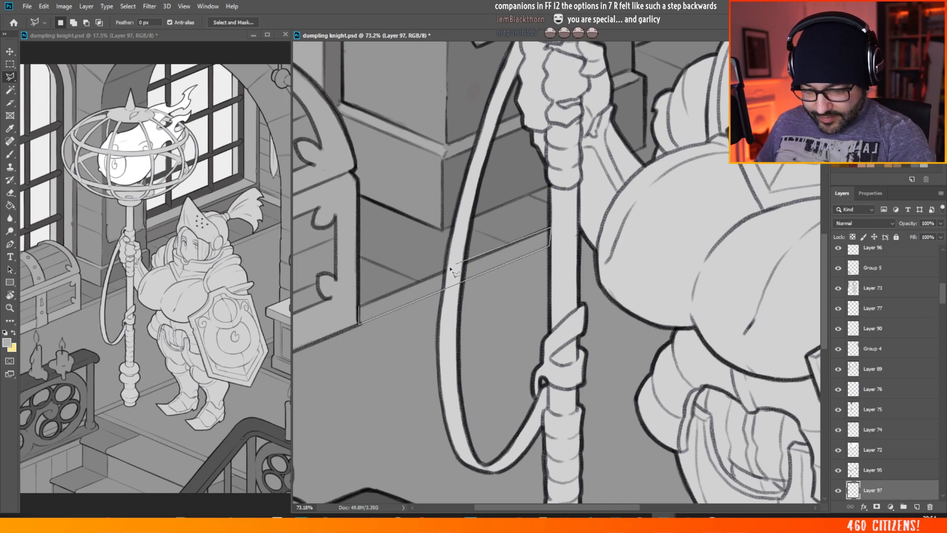
pyautogui.click(359, 307)
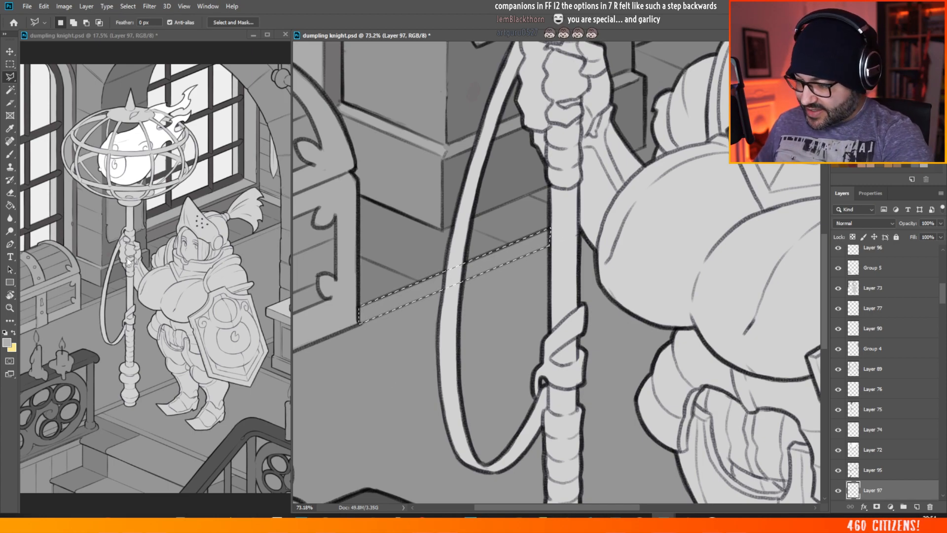
pyautogui.press('b')
pyautogui.moveTo(355, 323)
pyautogui.mouseDown()
pyautogui.moveTo(376, 303)
pyautogui.moveTo(355, 331)
pyautogui.moveTo(419, 300)
pyautogui.moveTo(413, 289)
pyautogui.moveTo(445, 284)
pyautogui.moveTo(483, 245)
pyautogui.mouseUp()
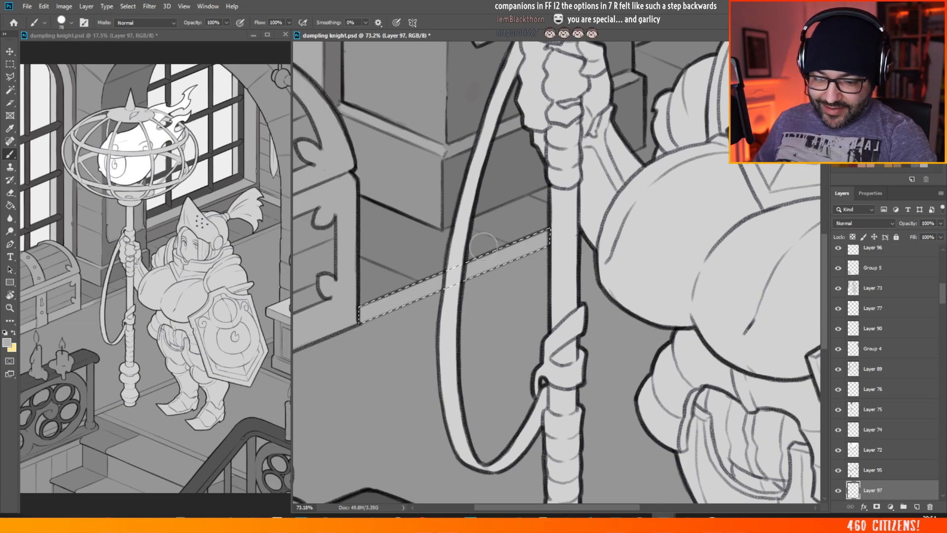
# Step: Outline the border strip from the knight's collar to the wall behind her with the Polygonal Lasso and brush it lighter grey
pyautogui.scroll(-5, 488, 256)
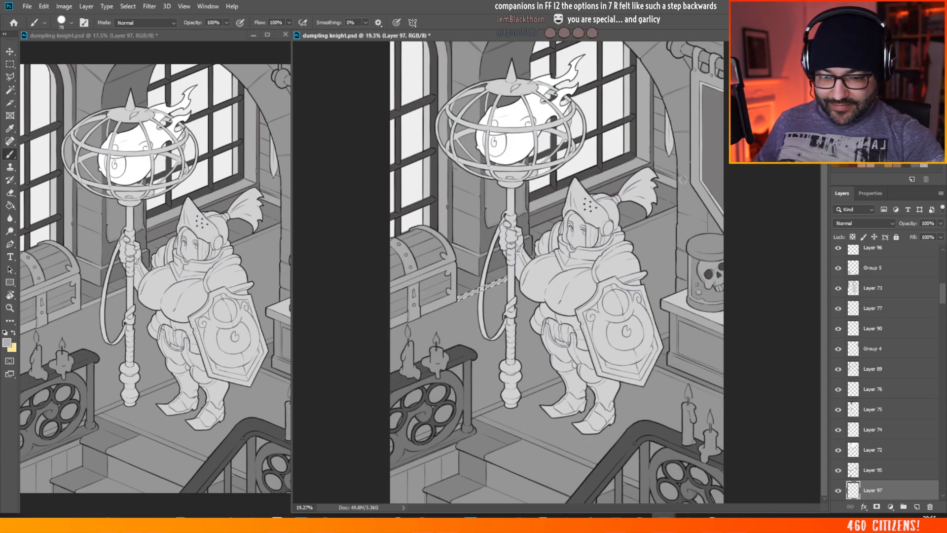
pyautogui.scroll(4, 683, 180)
pyautogui.press('l')
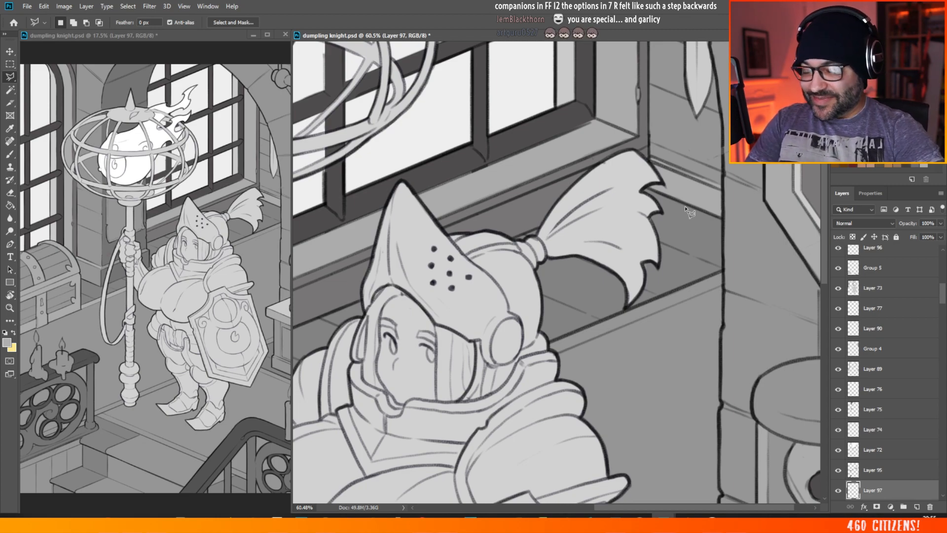
pyautogui.click(547, 342)
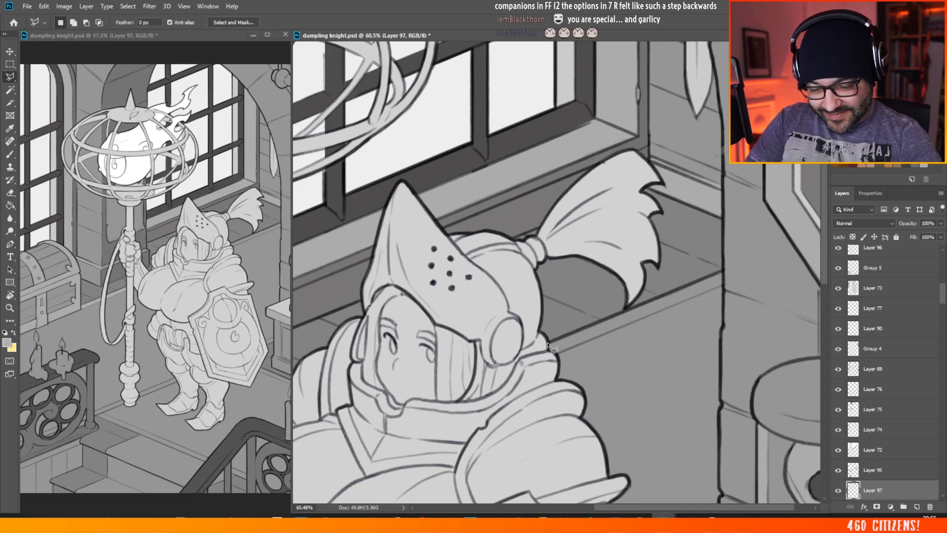
pyautogui.click(722, 271)
pyautogui.click(723, 285)
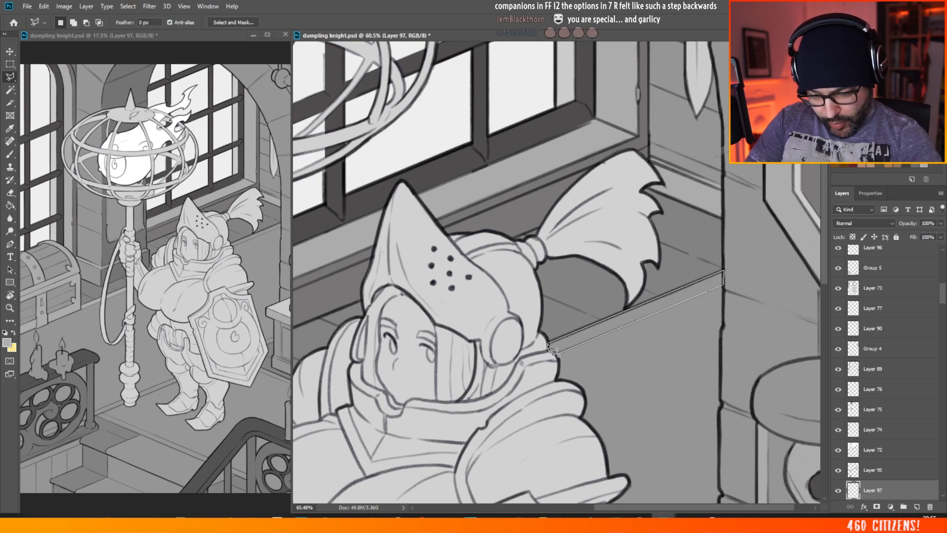
pyautogui.click(549, 346)
pyautogui.click(11, 156)
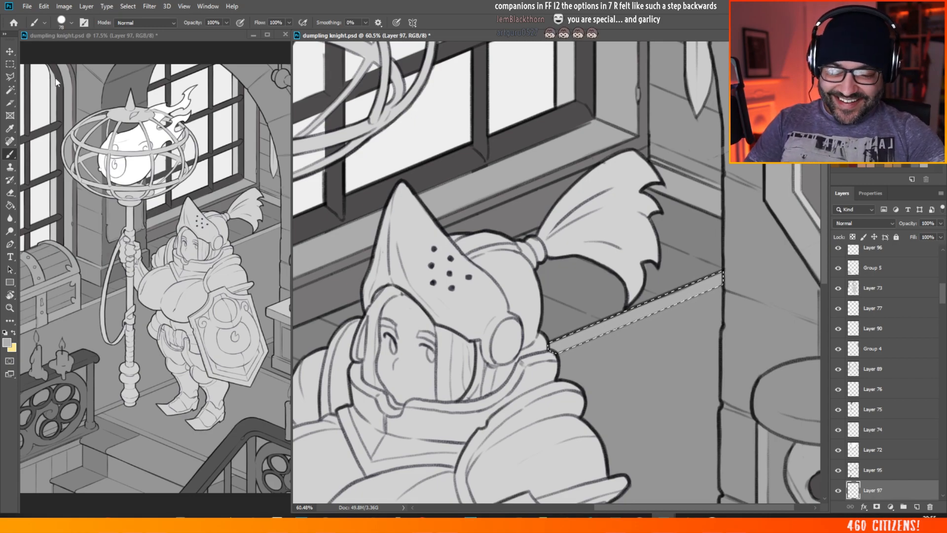
pyautogui.moveTo(705, 198); pyautogui.dragTo(399, 102)
# Step: Outline the border strip running from the knight's leg past the staff base and behind the candle railing, and brush it lighter grey
pyautogui.scroll(8, 436, 431)
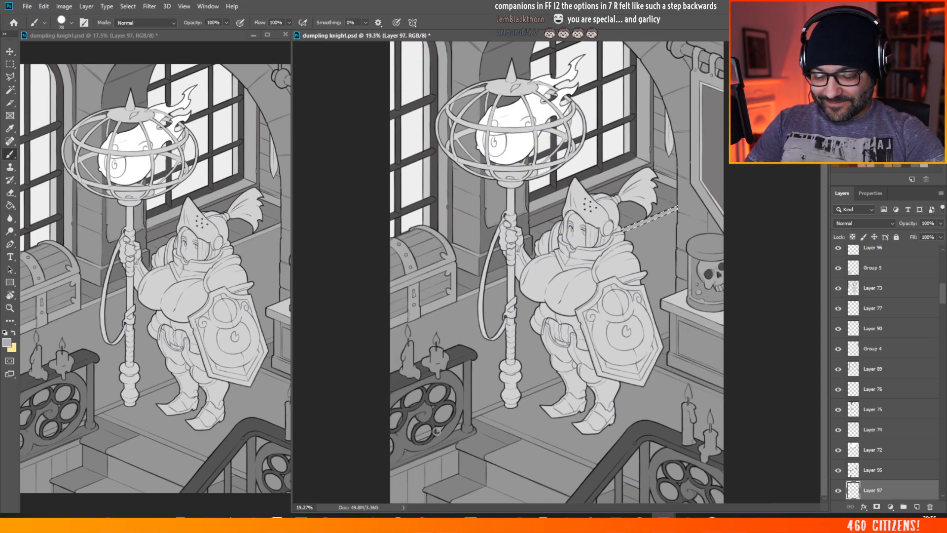
pyautogui.scroll(5, 357, 401)
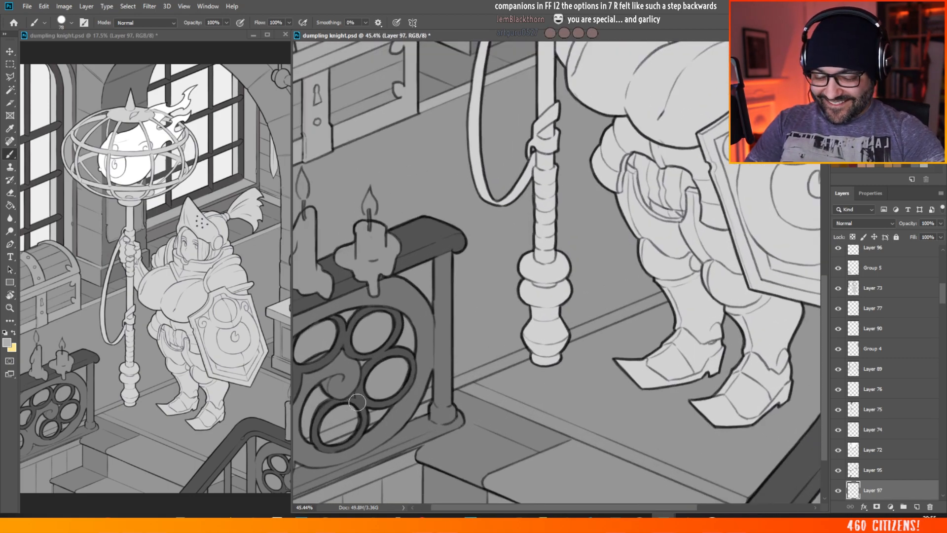
pyautogui.moveTo(630, 508); pyautogui.dragTo(614, 508)
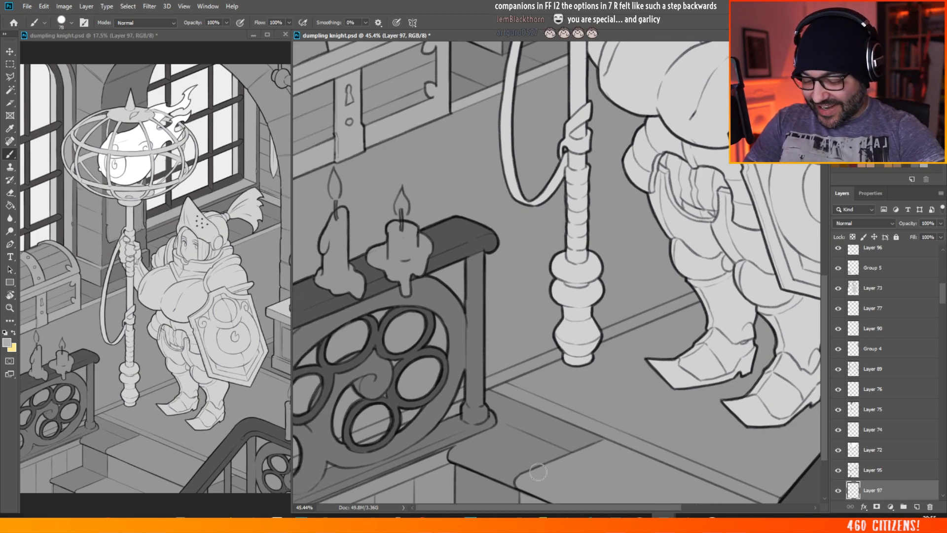
pyautogui.click(6, 76)
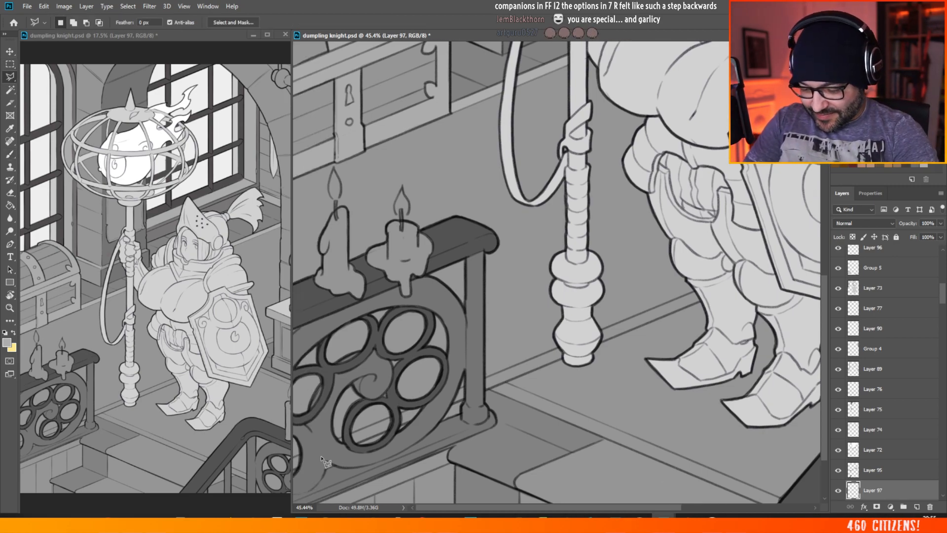
pyautogui.click(696, 292)
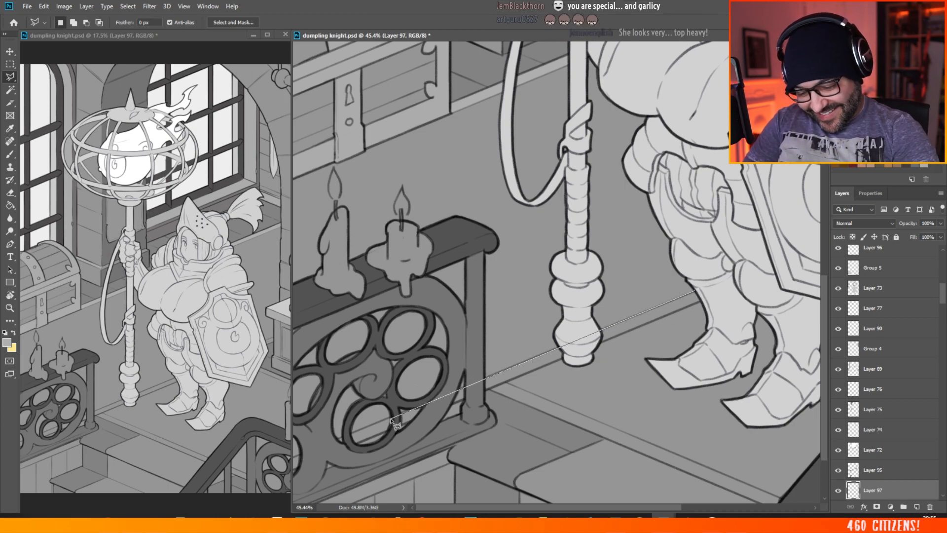
pyautogui.click(292, 473)
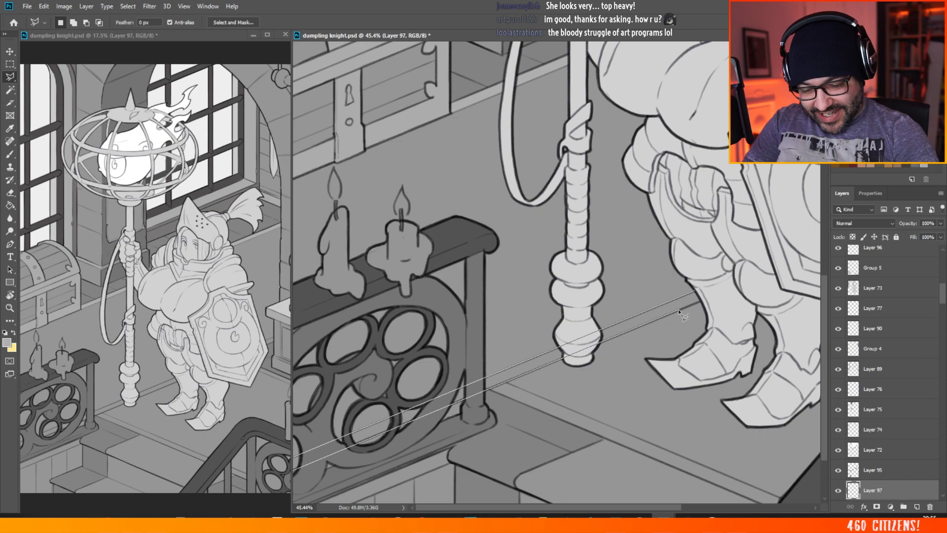
pyautogui.click(697, 291)
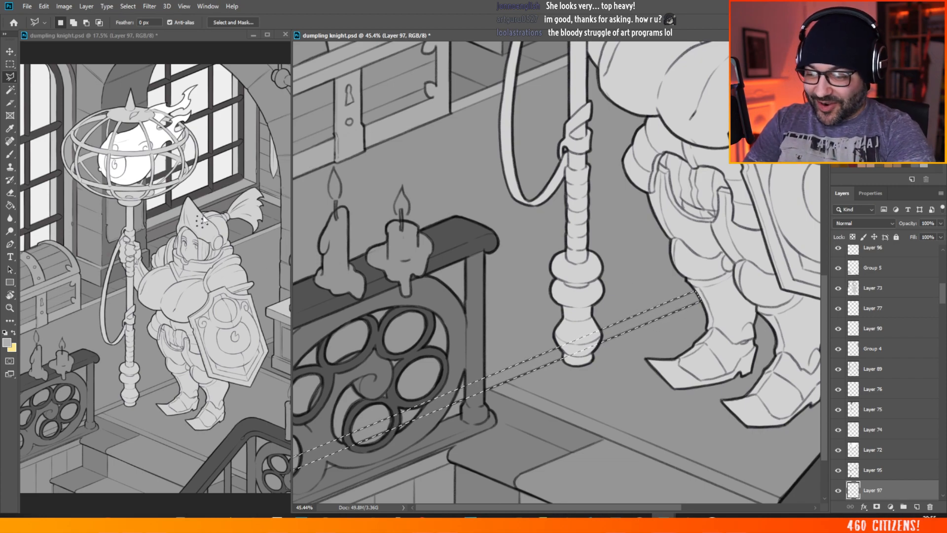
pyautogui.press('b')
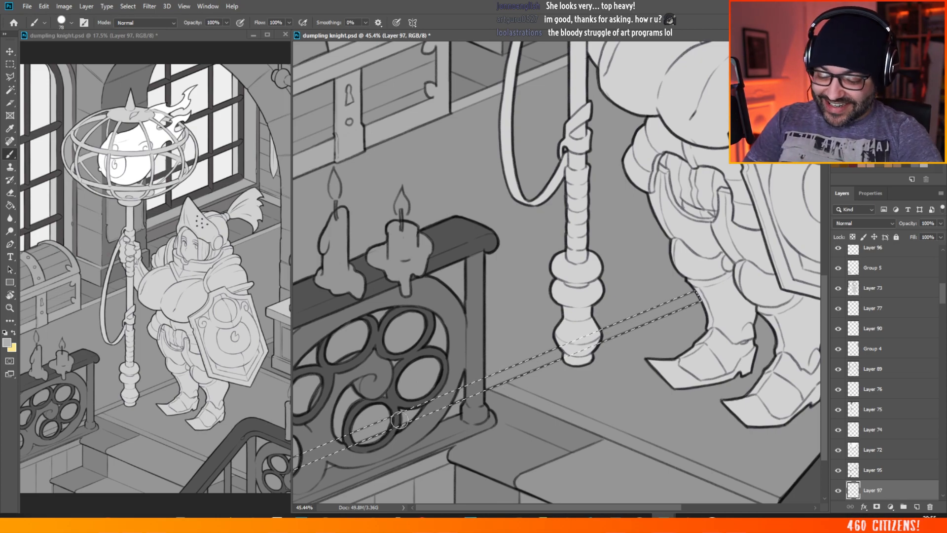
pyautogui.moveTo(400, 418); pyautogui.dragTo(327, 450)
pyautogui.moveTo(359, 423)
pyautogui.mouseDown()
pyautogui.moveTo(340, 454)
pyautogui.moveTo(537, 358)
pyautogui.moveTo(518, 363)
pyautogui.moveTo(422, 424)
pyautogui.moveTo(663, 309)
pyautogui.mouseUp()
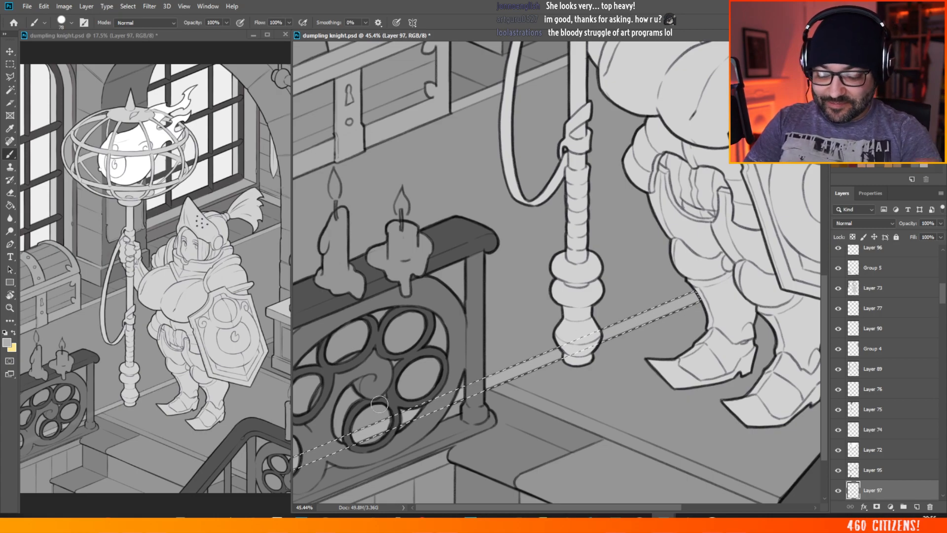
pyautogui.scroll(-1, 481, 385)
pyautogui.scroll(-3, 483, 384)
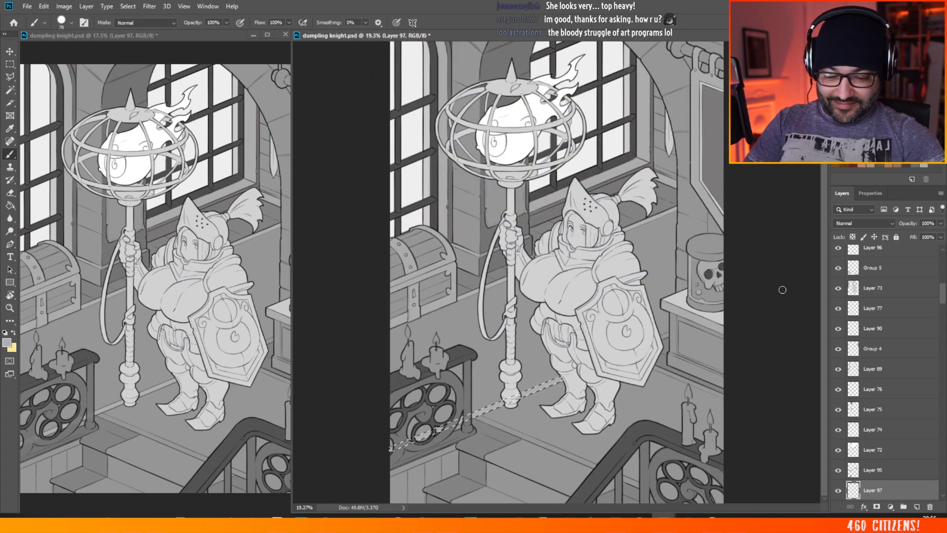
pyautogui.scroll(5, 784, 296)
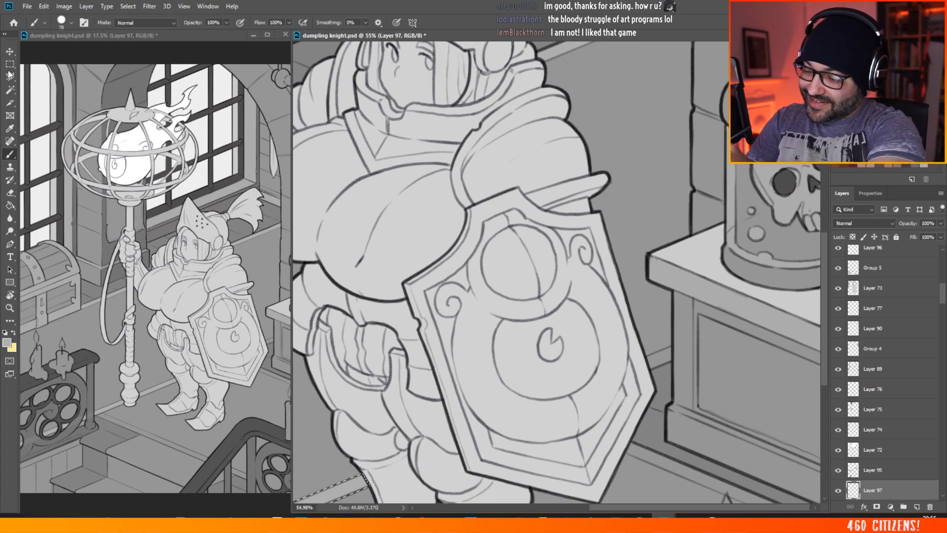
pyautogui.press('l')
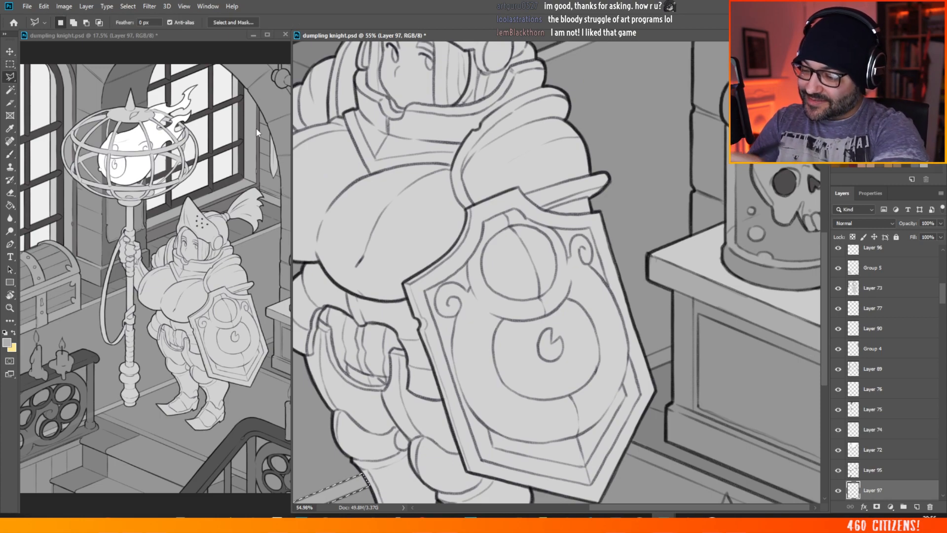
pyautogui.click(645, 357)
pyautogui.click(673, 345)
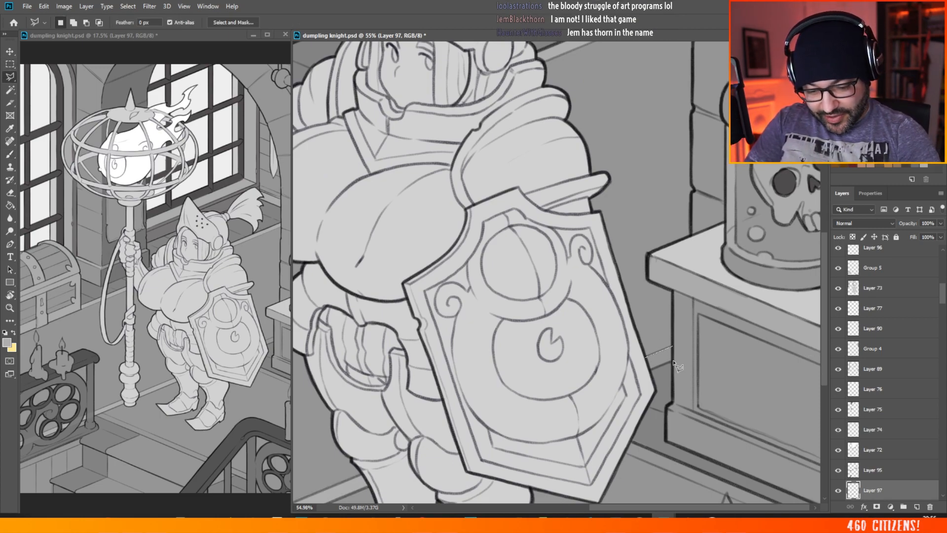
pyautogui.click(673, 362)
pyautogui.click(442, 191)
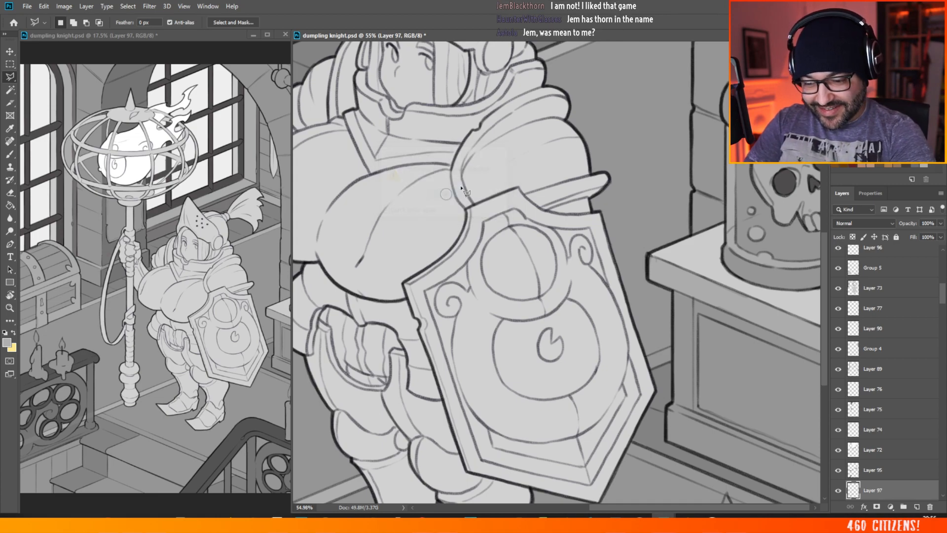
# Step: Outline the short border strip between the shield and the cabinet, brush it lighter grey and clear the selection
pyautogui.click(645, 356)
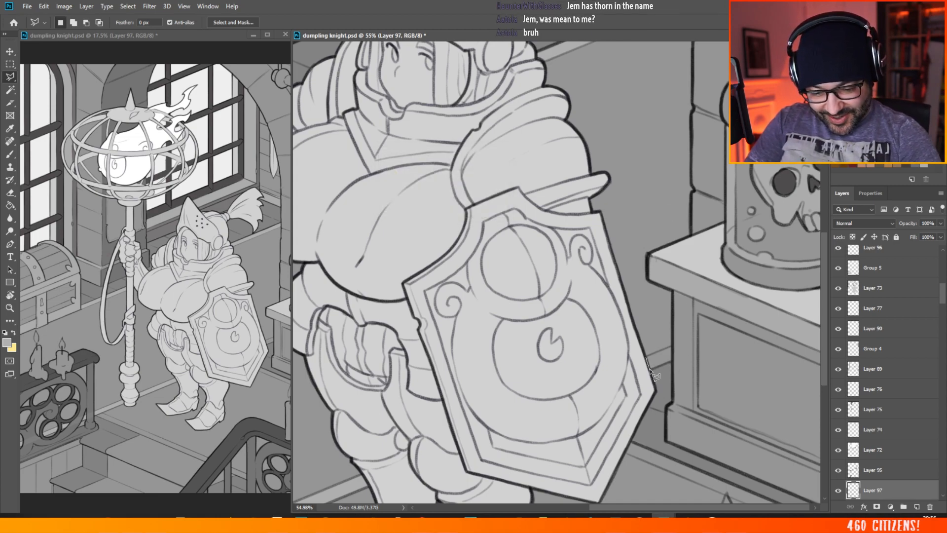
pyautogui.click(650, 370)
pyautogui.click(670, 361)
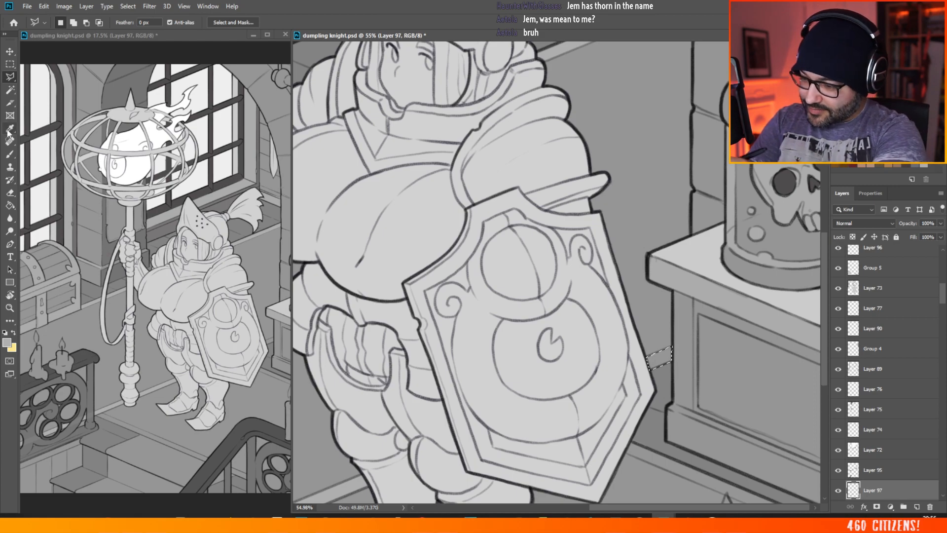
pyautogui.press('b')
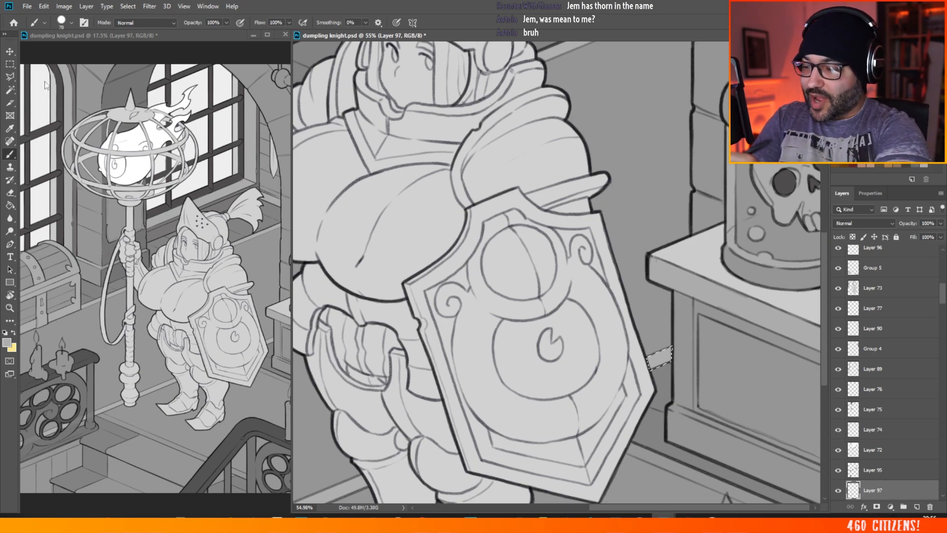
pyautogui.press('m')
pyautogui.click(667, 170)
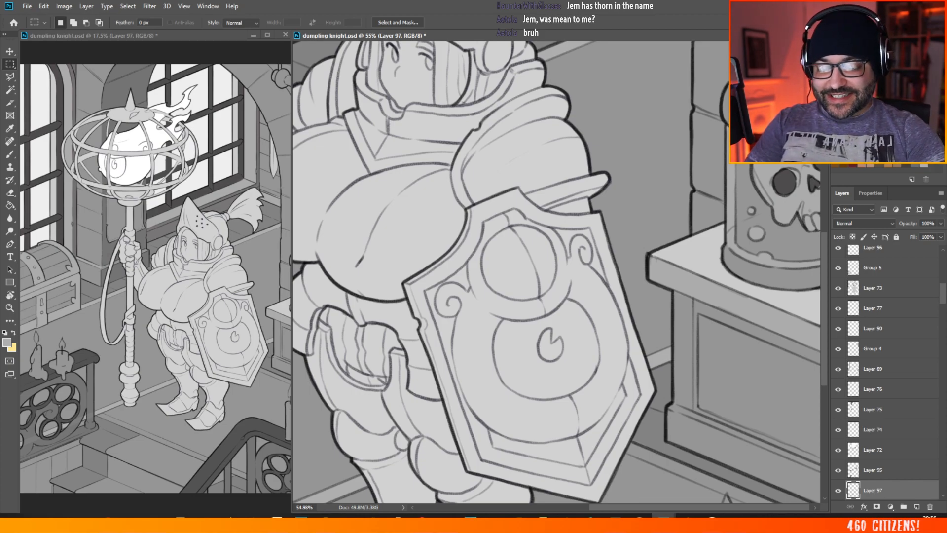
# Step: Review the whole illustration's floor border and grey values, including with the canvas view flipped horizontally
pyautogui.scroll(-11, 454, 252)
pyautogui.scroll(3, 533, 492)
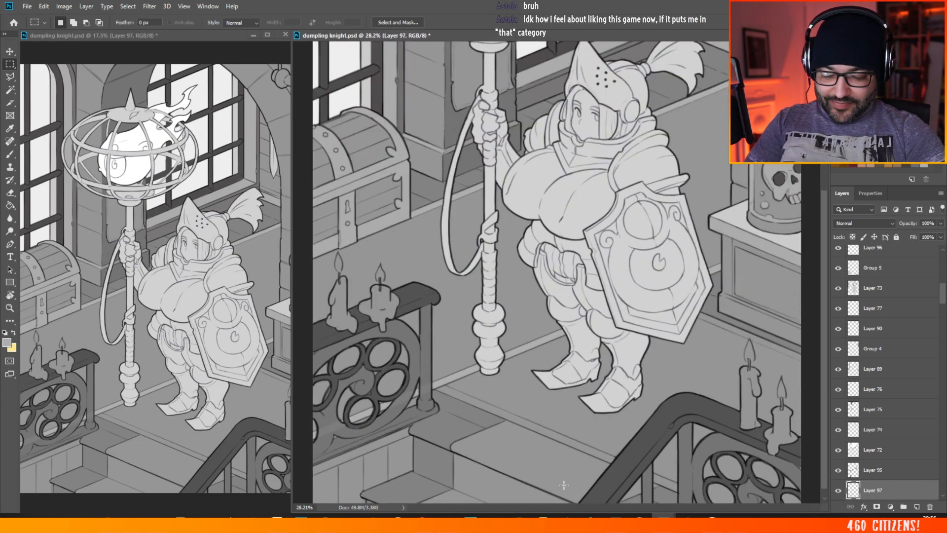
pyautogui.scroll(-4, 508, 329)
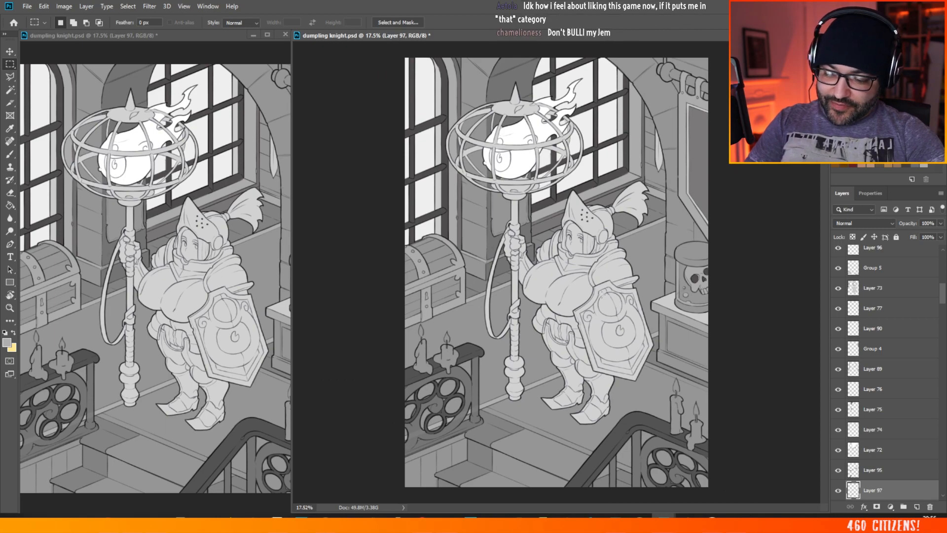
pyautogui.scroll(3, 615, 413)
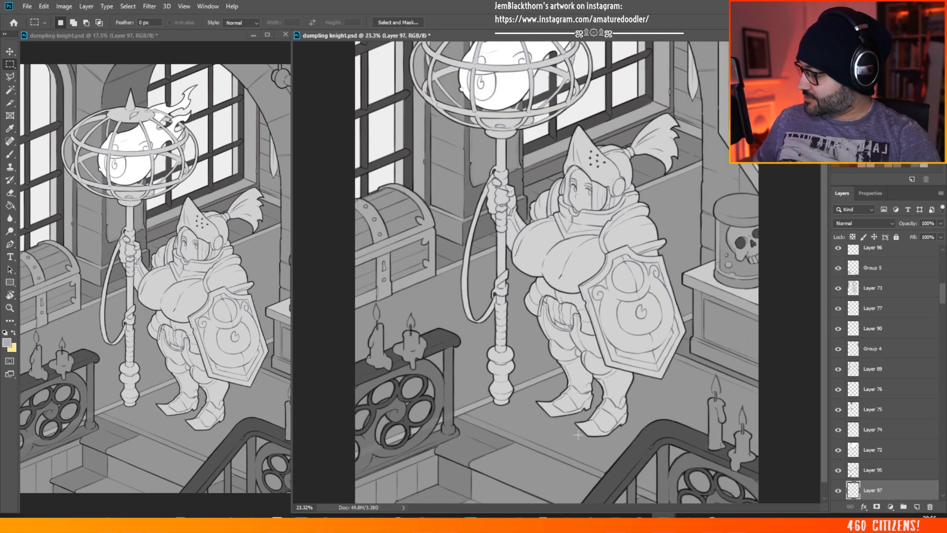
pyautogui.hotkey('ctrl', 'h')
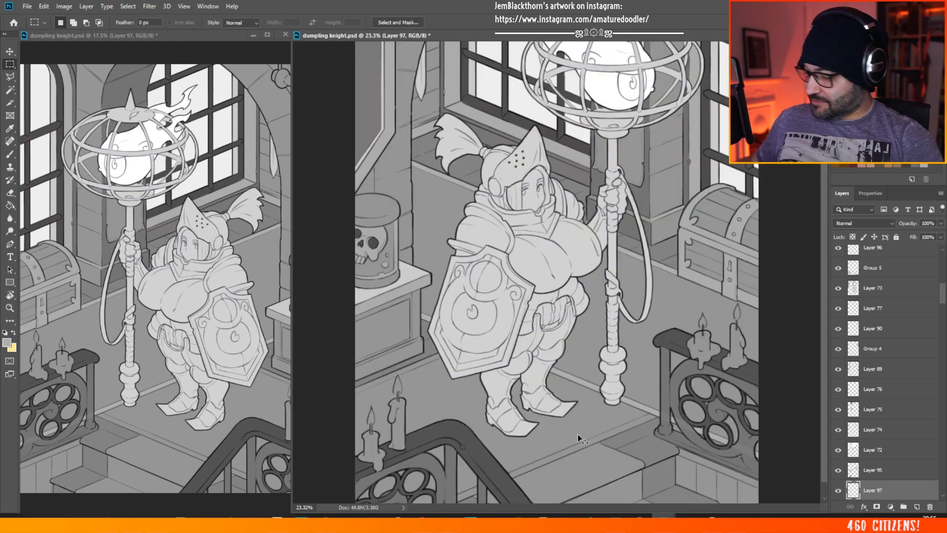
# Step: Outline the border strip along the platform's front edge, from the dark handrail to the candle railing's post, with the Polygonal Lasso
pyautogui.click(10, 77)
pyautogui.scroll(3, 541, 416)
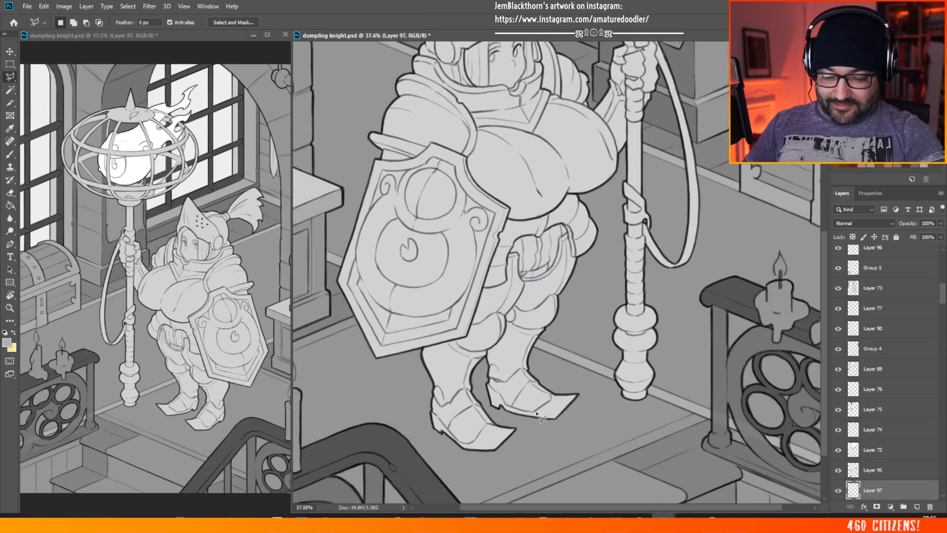
pyautogui.scroll(3, 541, 416)
pyautogui.moveTo(826, 326); pyautogui.dragTo(820, 351)
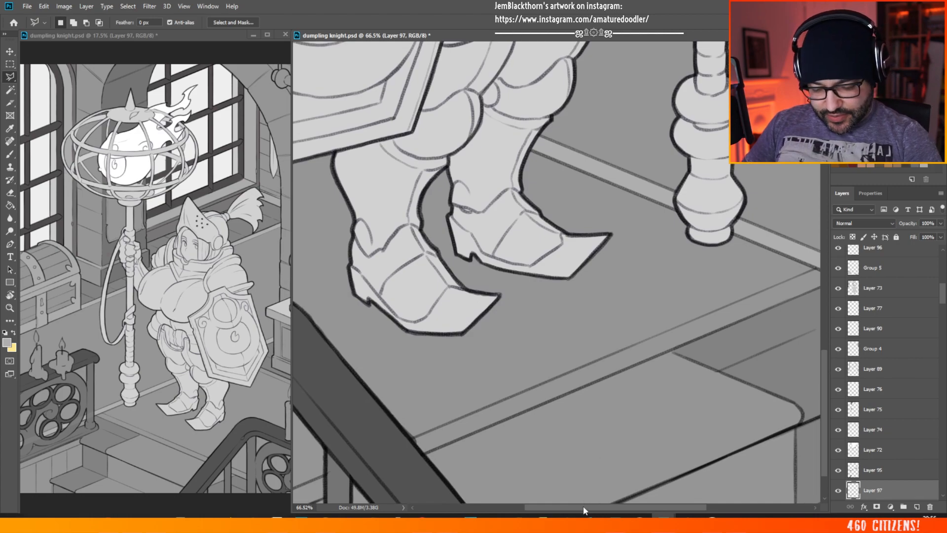
pyautogui.moveTo(583, 509); pyautogui.dragTo(604, 508)
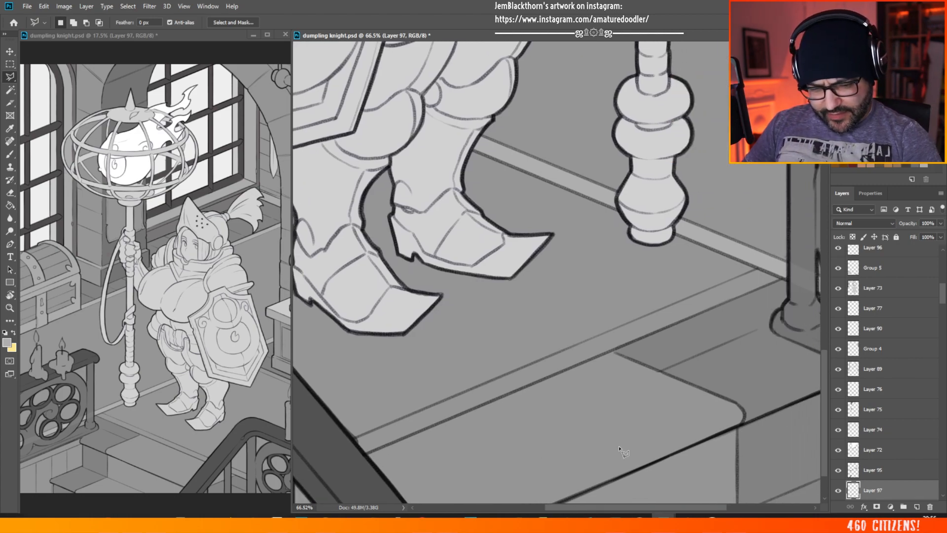
pyautogui.click(366, 453)
pyautogui.click(783, 280)
pyautogui.click(757, 269)
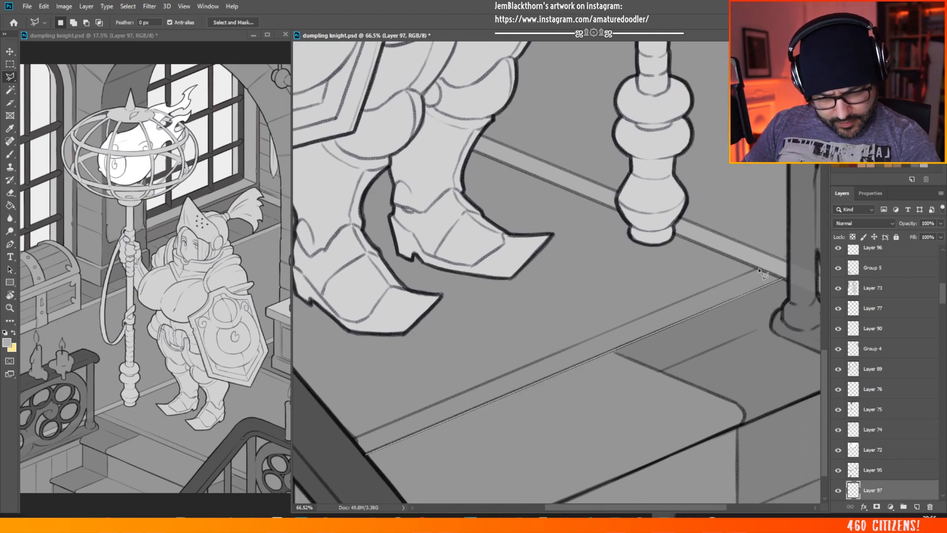
pyautogui.doubleClick(355, 439)
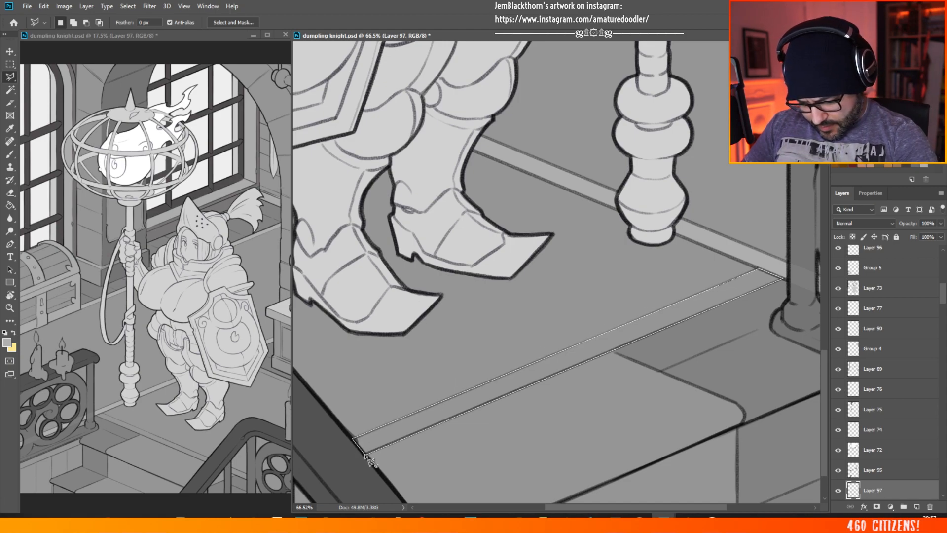
# Step: Brush the outlined front border strip lighter grey on Layer 97 and clear the selection
pyautogui.press('b')
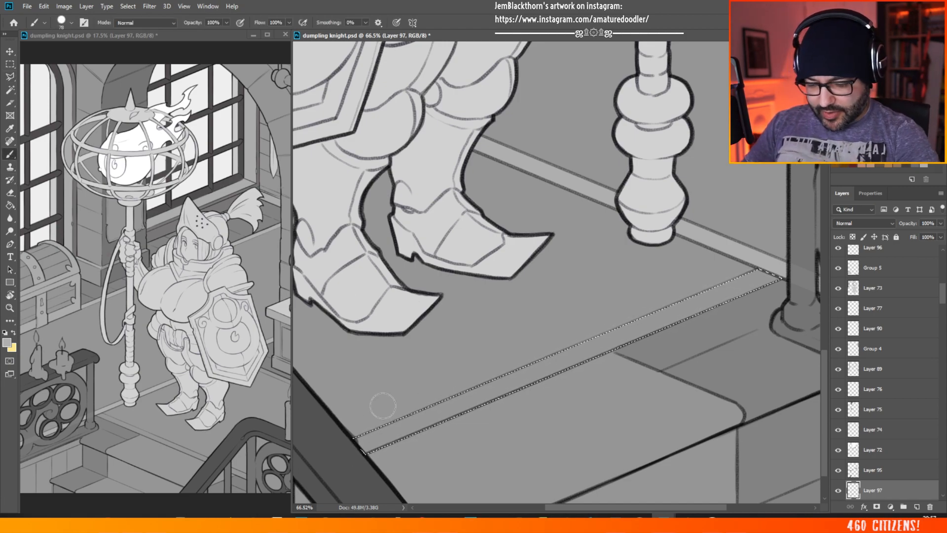
pyautogui.moveTo(367, 440)
pyautogui.mouseDown()
pyautogui.moveTo(395, 417)
pyautogui.moveTo(417, 440)
pyautogui.moveTo(576, 348)
pyautogui.mouseUp()
pyautogui.moveTo(617, 319); pyautogui.dragTo(770, 282)
pyautogui.press('m')
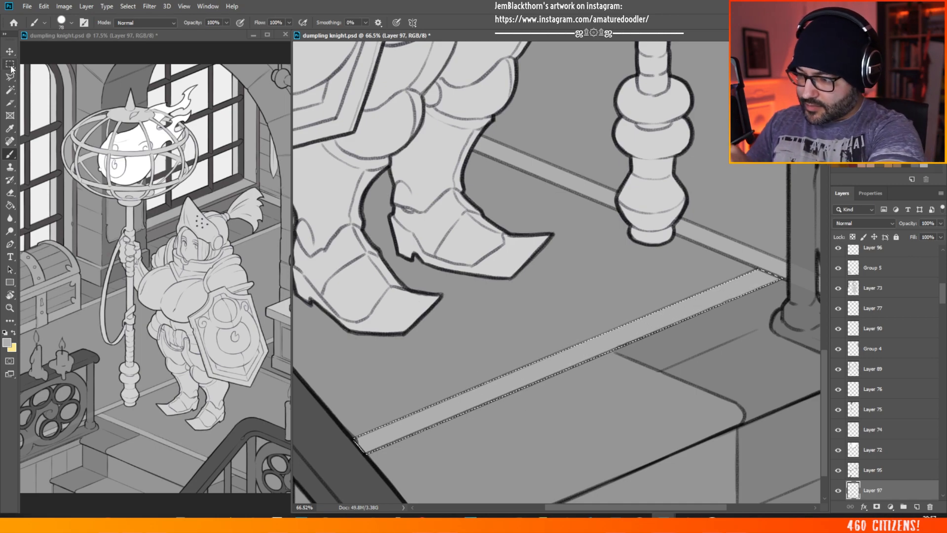
pyautogui.hotkey('ctrl', 'd')
pyautogui.click(12, 52)
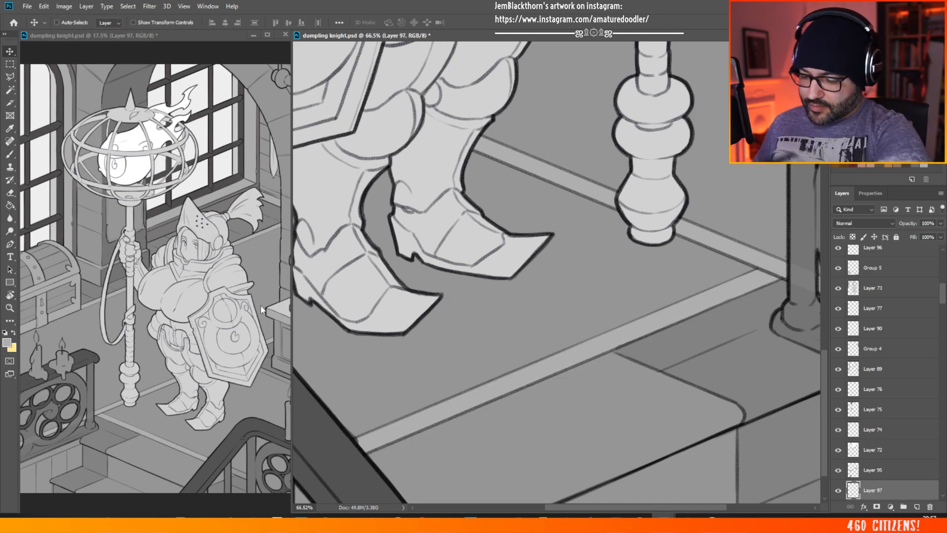
pyautogui.keyDown('ctrl'); pyautogui.click(341, 461); pyautogui.keyUp('ctrl')
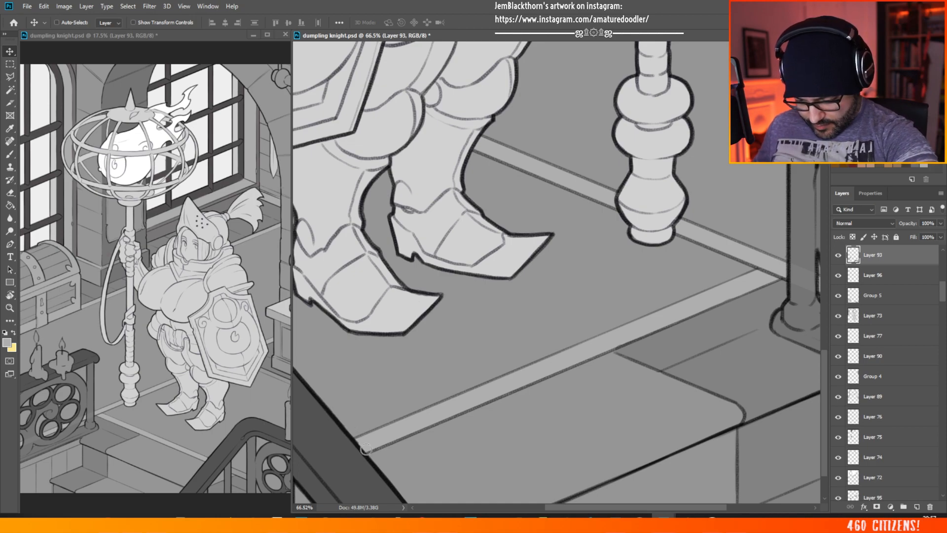
pyautogui.scroll(-3, 633, 228)
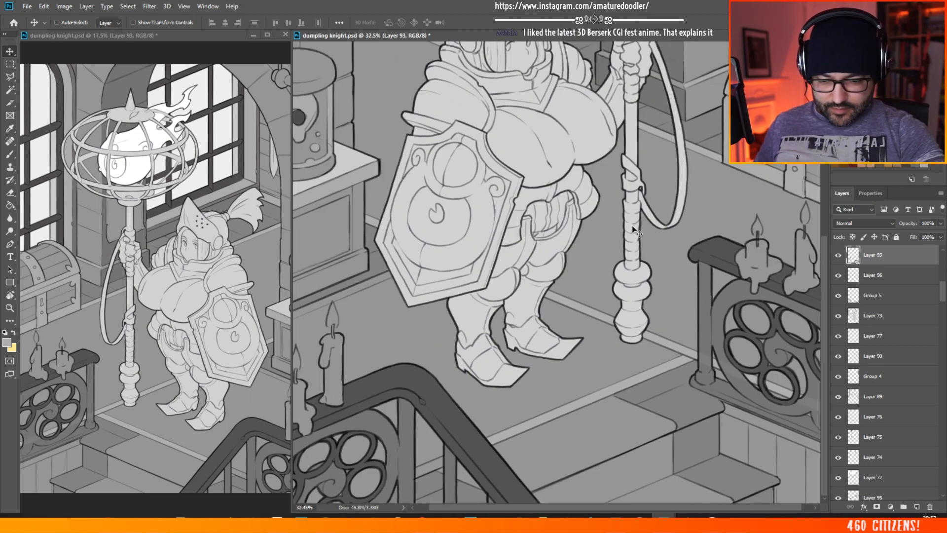
pyautogui.scroll(3, 384, 498)
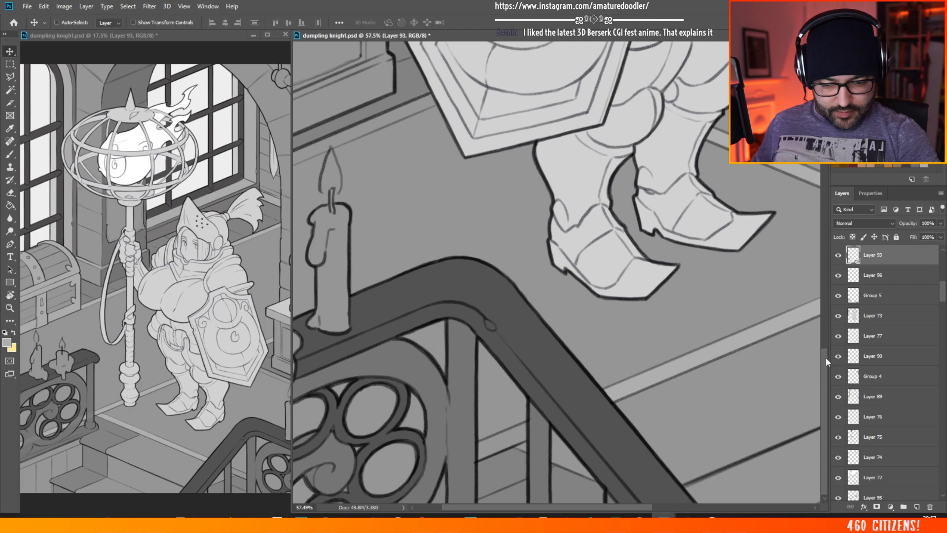
pyautogui.click(9, 76)
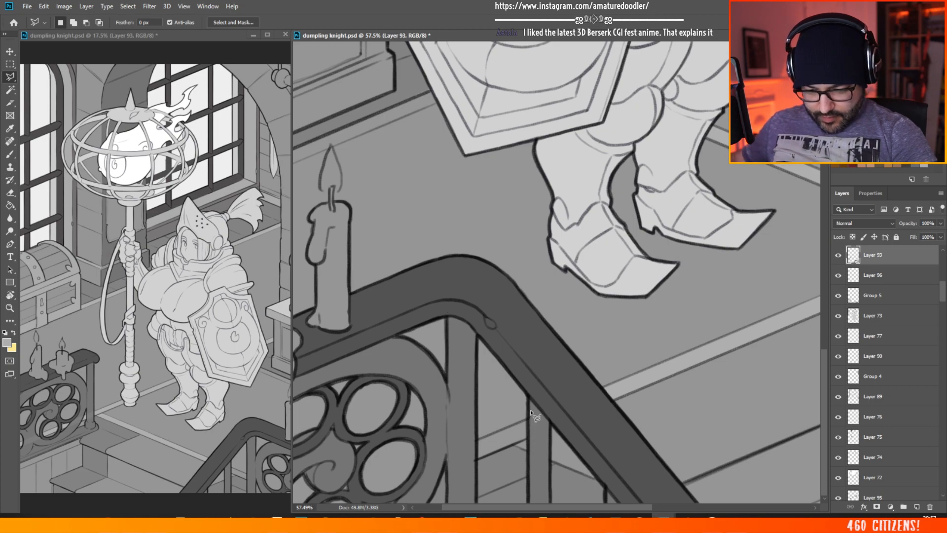
pyautogui.click(10, 51)
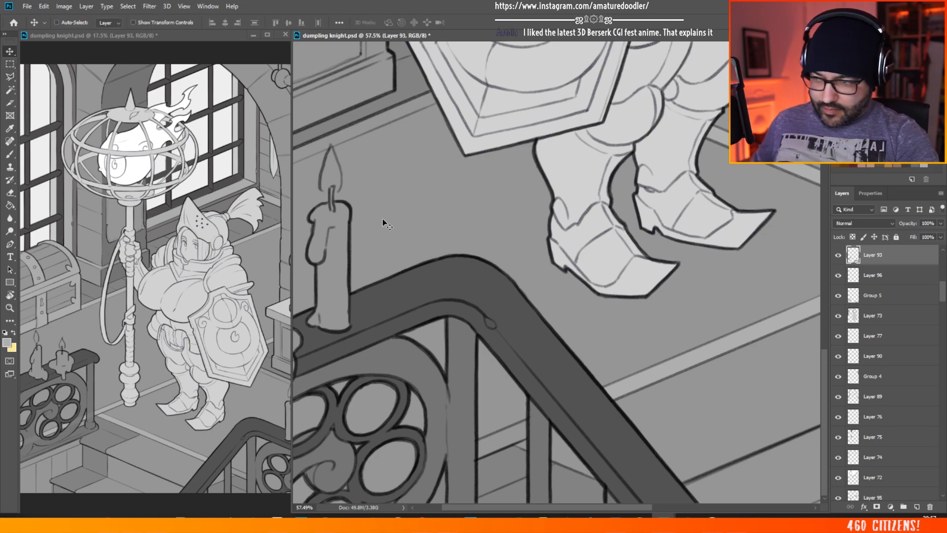
pyautogui.keyDown('ctrl'); pyautogui.click(655, 375); pyautogui.keyUp('ctrl')
pyautogui.press('l')
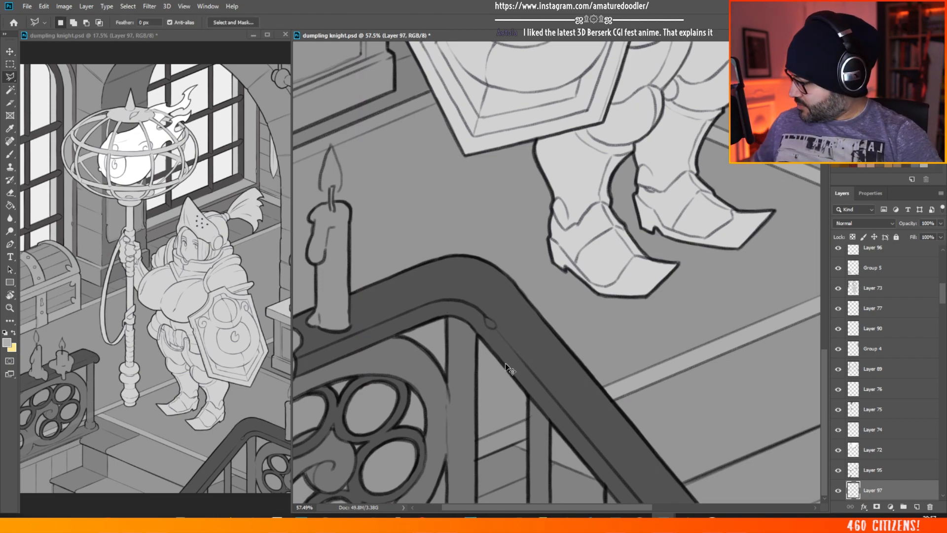
# Step: Outline the short piece of the front border strip showing between the staircase railing's uprights with the Polygonal Lasso
pyautogui.scroll(-5, 508, 368)
pyautogui.moveTo(587, 510); pyautogui.dragTo(549, 515)
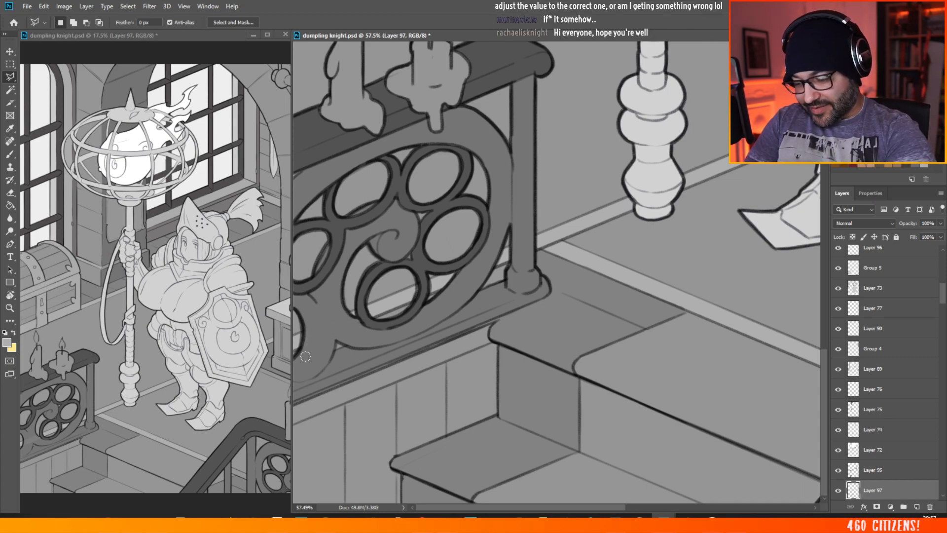
pyautogui.scroll(-5, 307, 333)
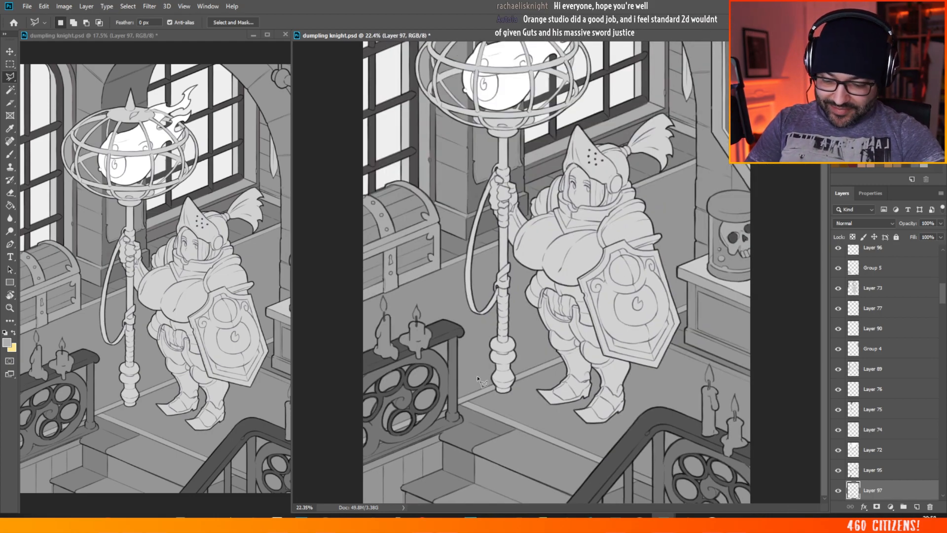
pyautogui.scroll(5, 775, 477)
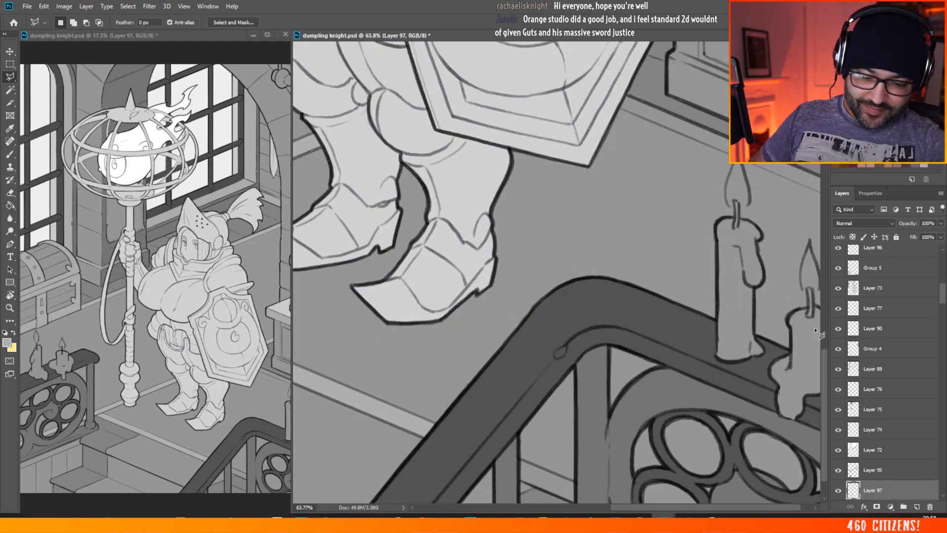
pyautogui.moveTo(825, 362); pyautogui.dragTo(826, 374)
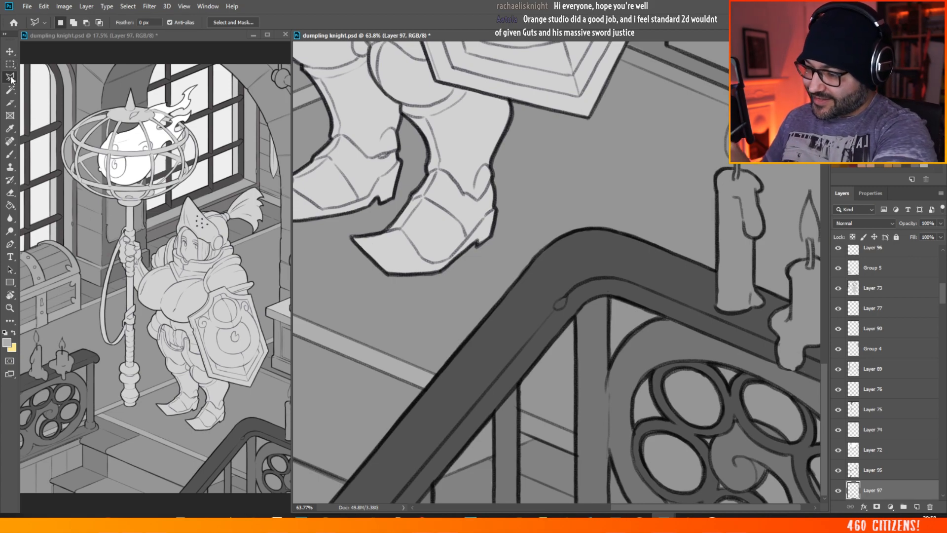
pyautogui.click(12, 52)
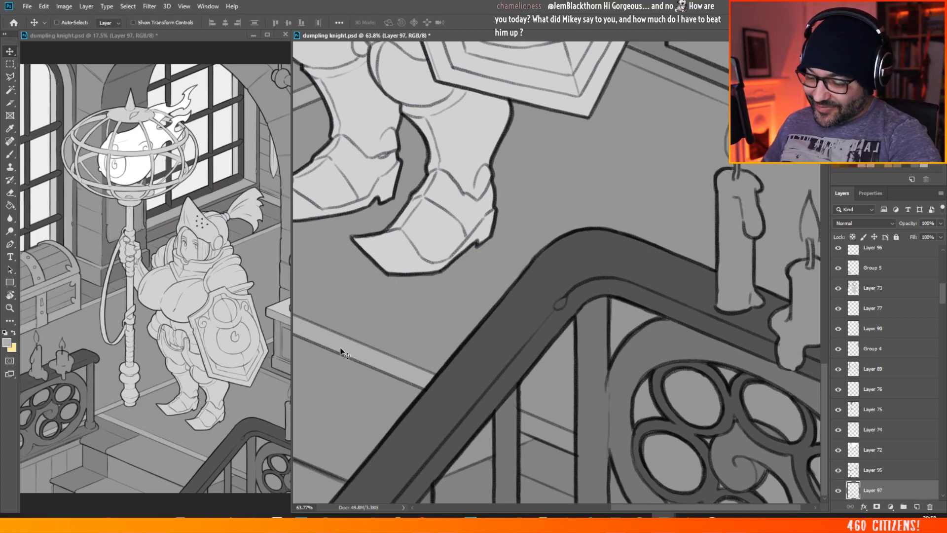
pyautogui.click(11, 77)
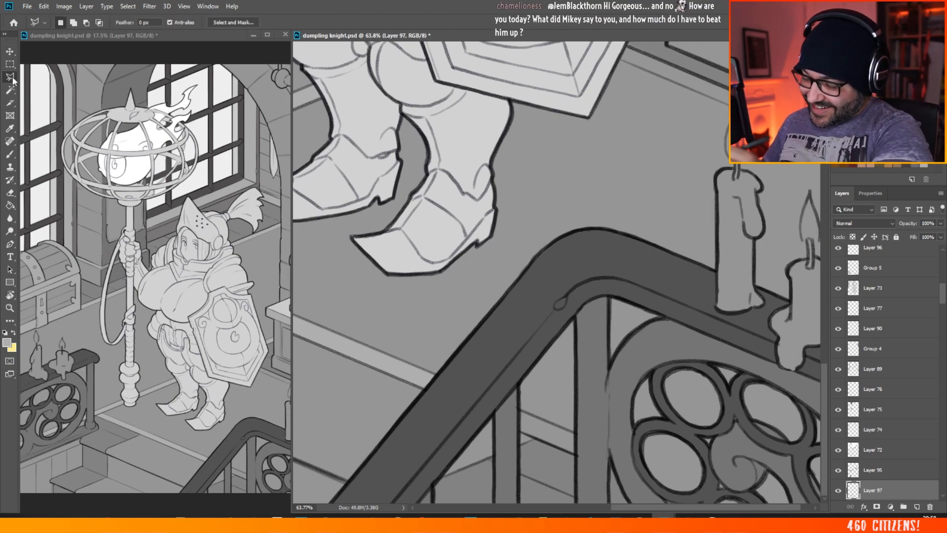
pyautogui.click(520, 432)
pyautogui.click(575, 454)
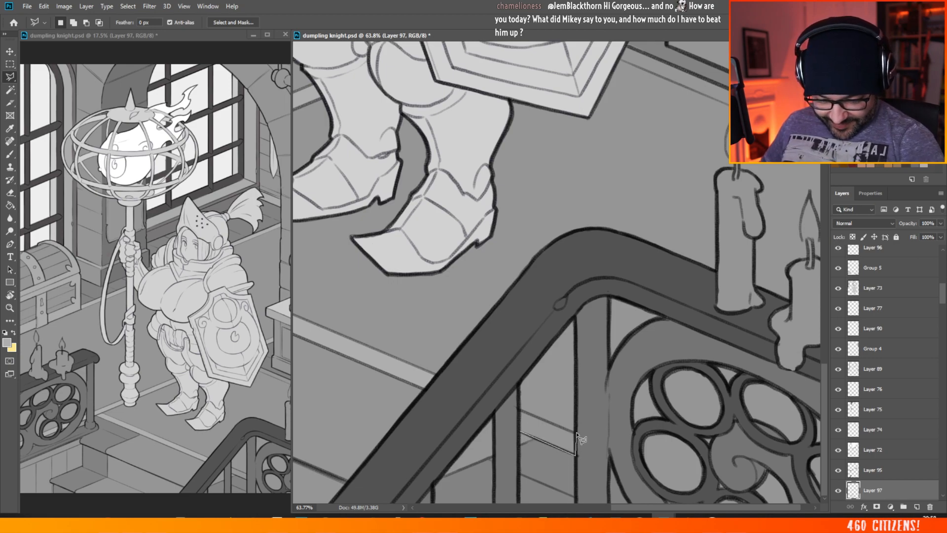
pyautogui.click(576, 434)
pyautogui.click(519, 409)
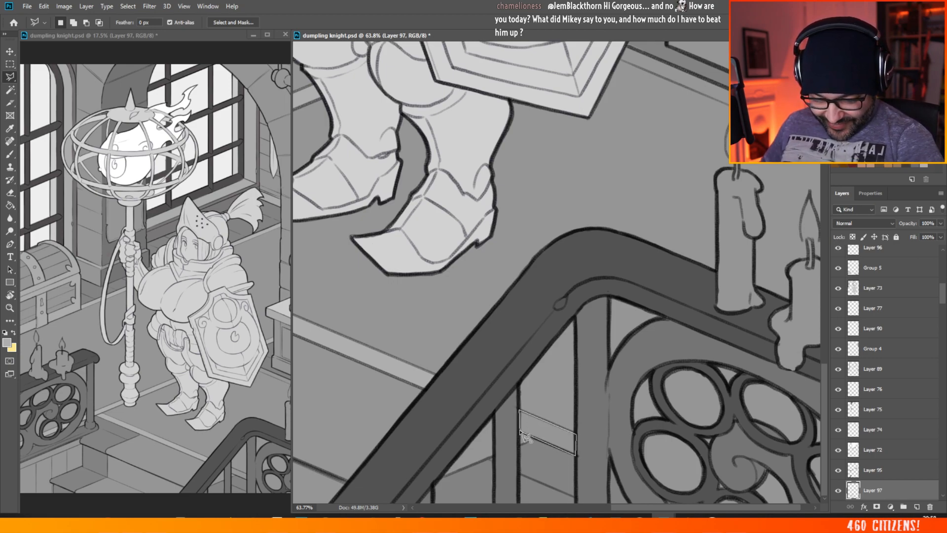
pyautogui.click(520, 432)
pyautogui.press('shift')
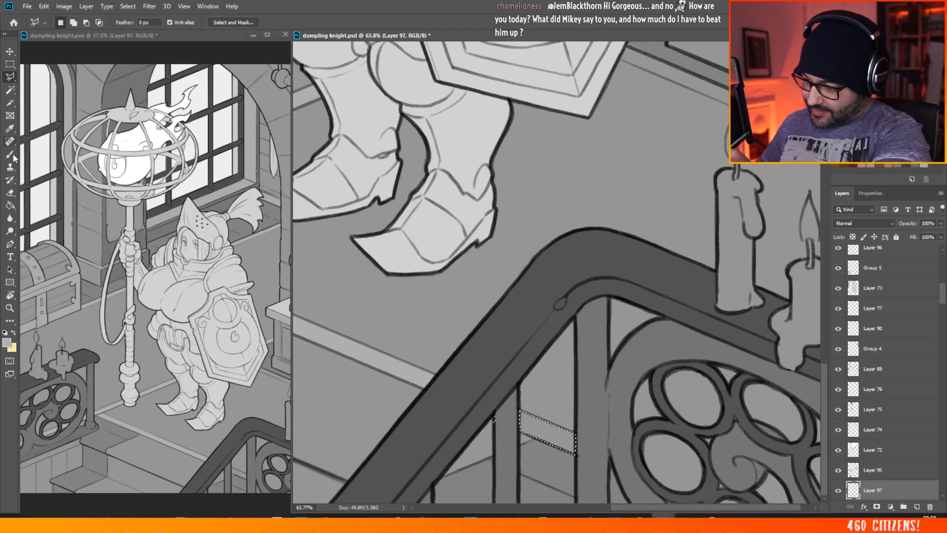
# Step: Brush the selected border piece between the railing's uprights lighter grey
pyautogui.press('b')
pyautogui.moveTo(531, 430)
pyautogui.mouseDown()
pyautogui.moveTo(521, 404)
pyautogui.moveTo(575, 444)
pyautogui.mouseUp()
pyautogui.scroll(-8, 543, 395)
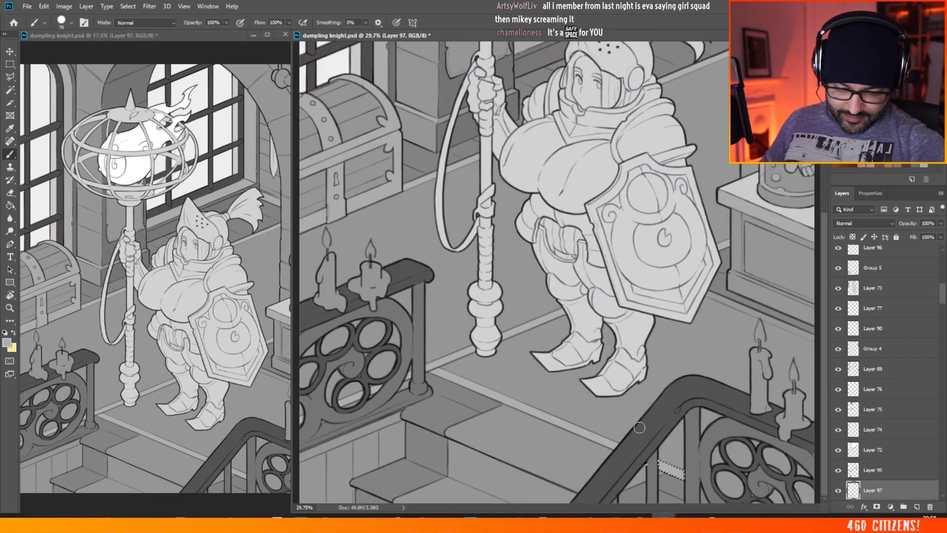
pyautogui.scroll(7, 612, 451)
pyautogui.moveTo(716, 508); pyautogui.dragTo(792, 508)
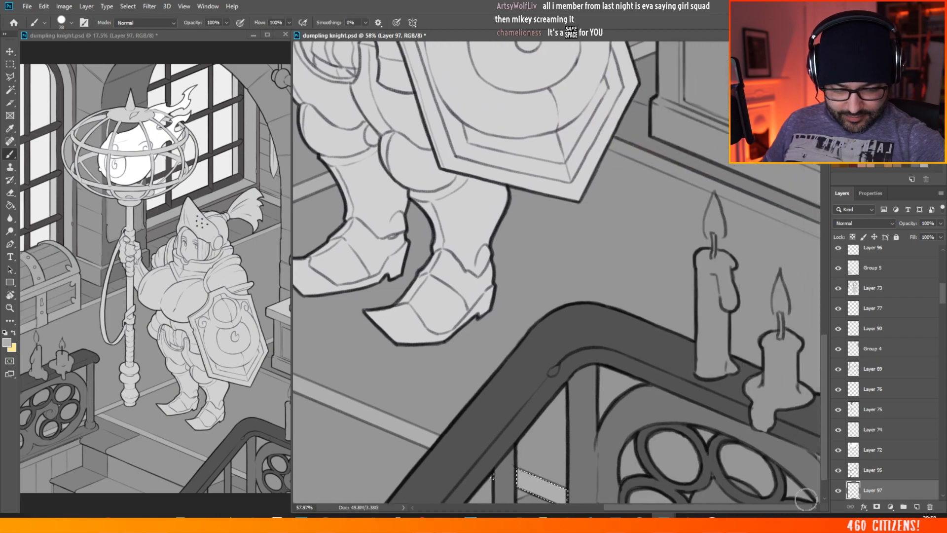
pyautogui.scroll(-2, 823, 371)
pyautogui.press('l')
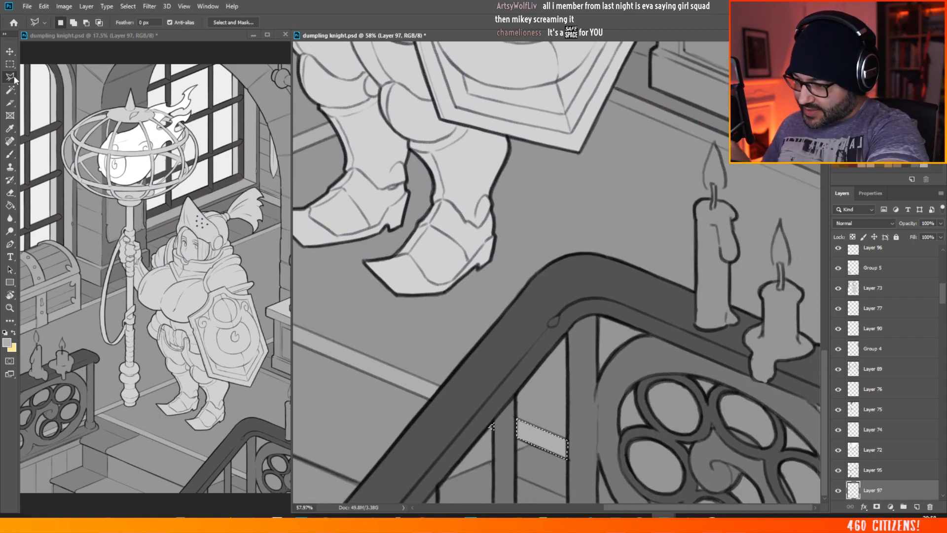
pyautogui.click(516, 418)
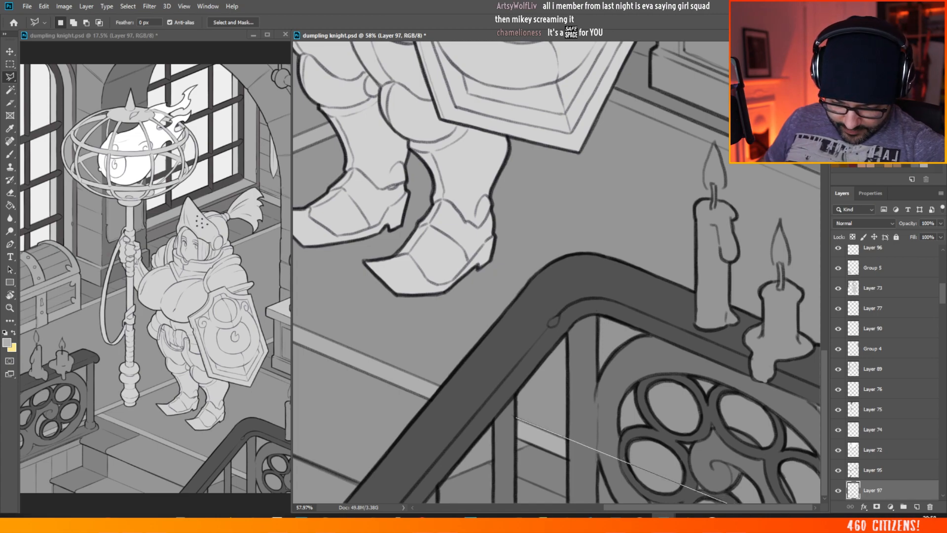
pyautogui.click(771, 523)
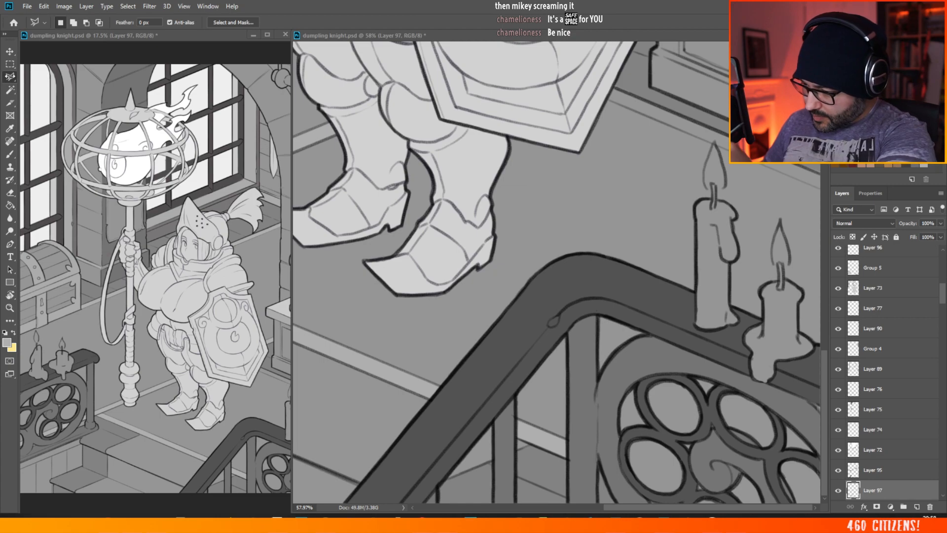
# Step: Outline the border strip showing through the staircase railing's round openings, brush it lighter grey and clear the selection
pyautogui.click(516, 417)
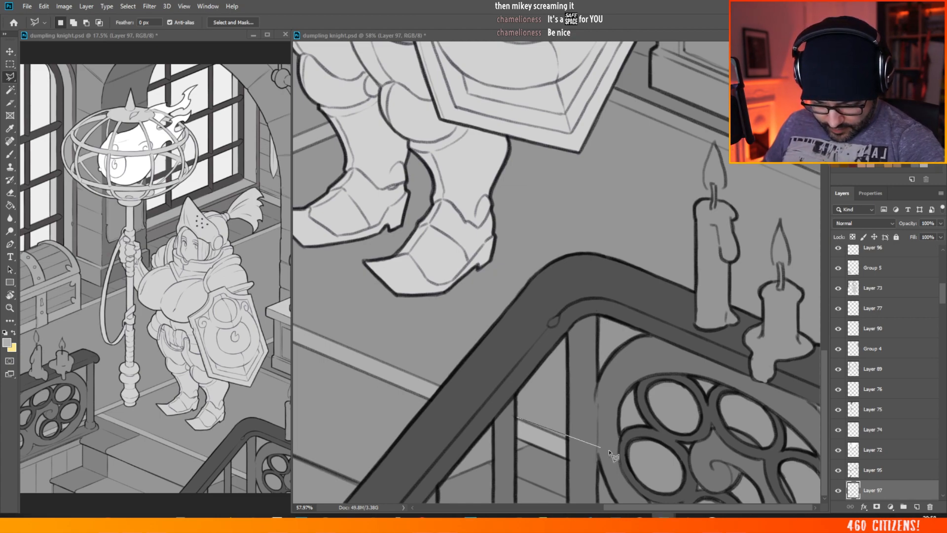
pyautogui.click(705, 513)
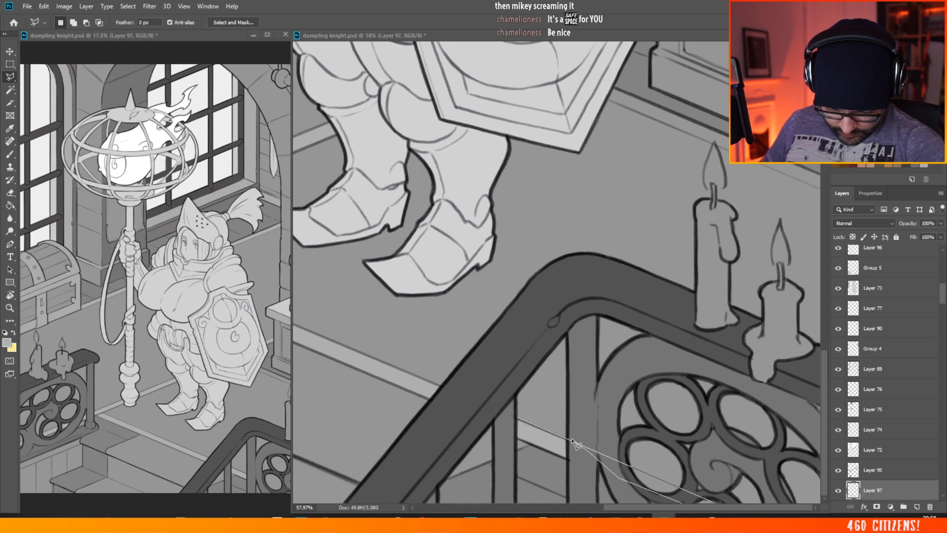
pyautogui.click(515, 418)
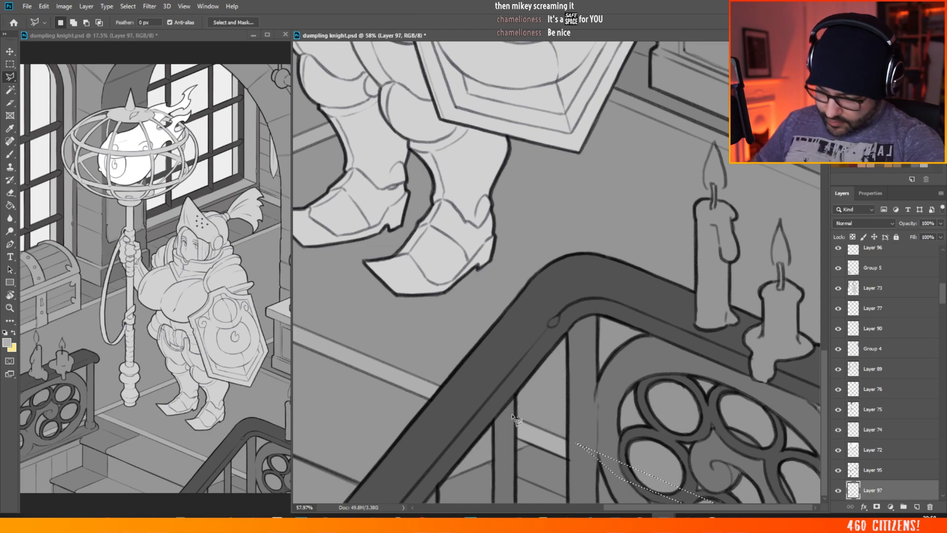
pyautogui.press('b')
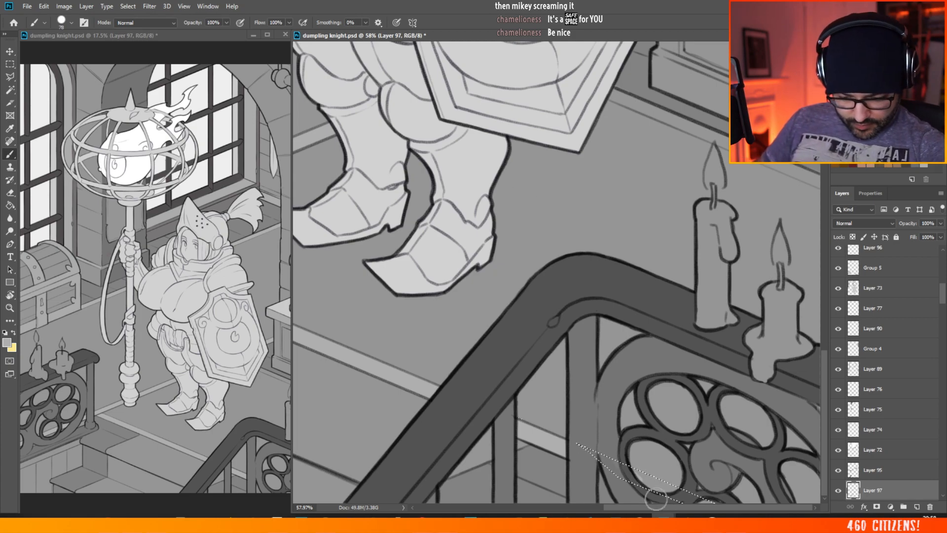
pyautogui.moveTo(672, 484); pyautogui.dragTo(620, 470)
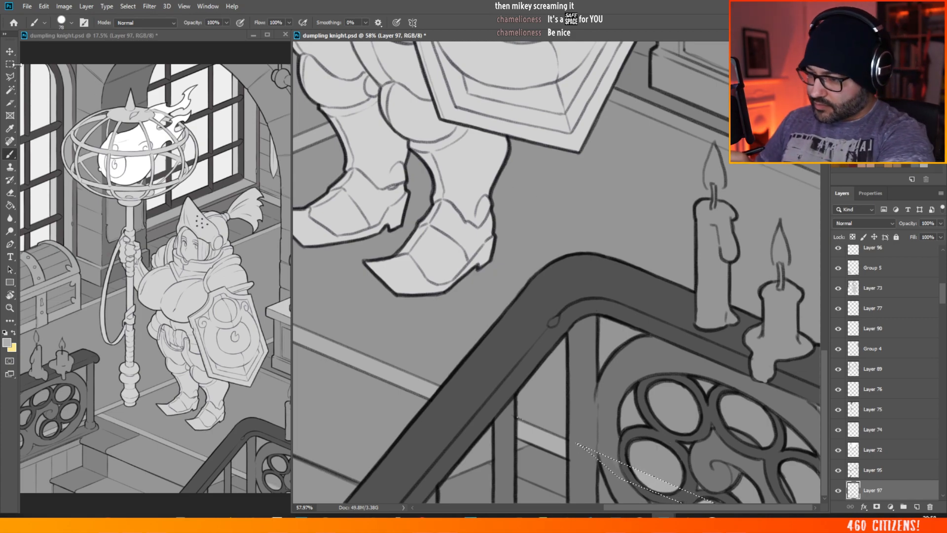
pyautogui.press('m')
pyautogui.click(582, 128)
pyautogui.scroll(-5, 580, 206)
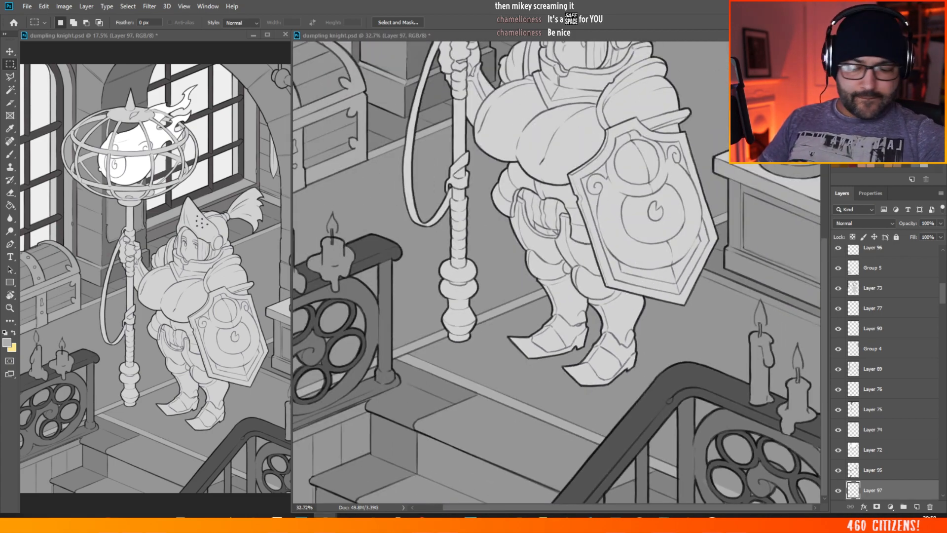
pyautogui.scroll(-3, 450, 203)
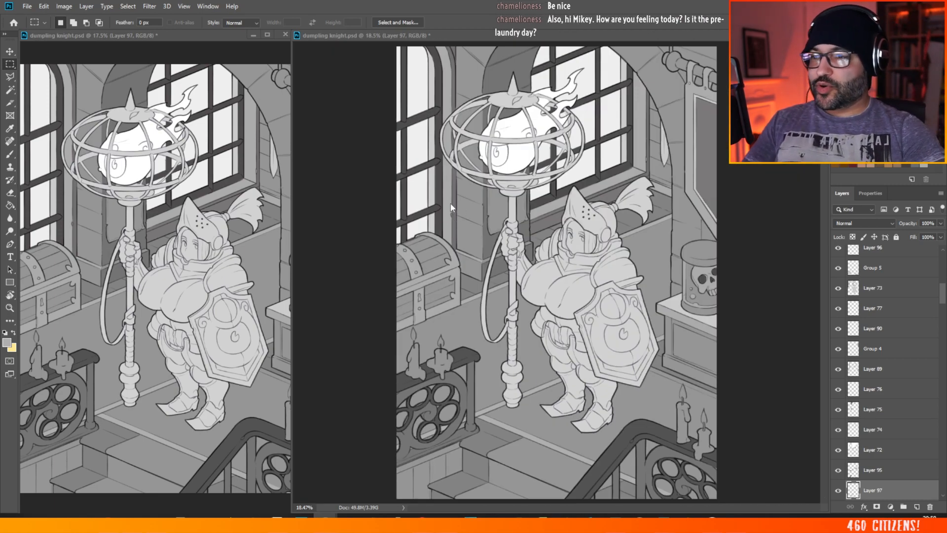
# Step: Review the painted floor border strips across the whole illustration and save the file
pyautogui.scroll(-3, 532, 238)
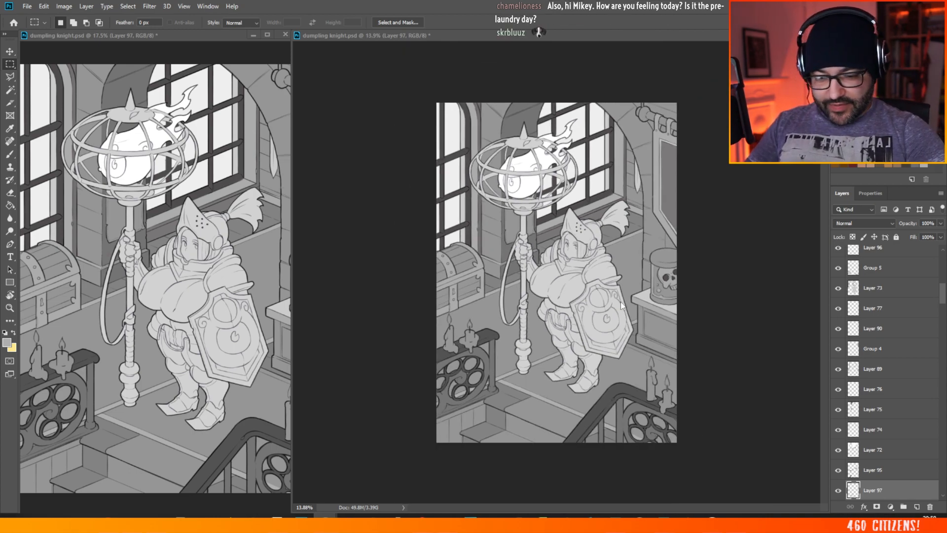
pyautogui.scroll(6, 680, 268)
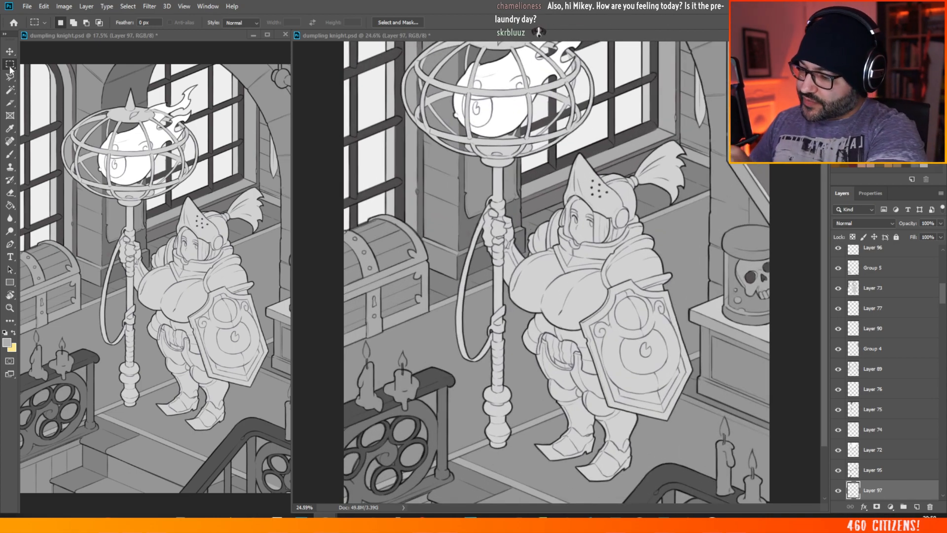
pyautogui.click(10, 155)
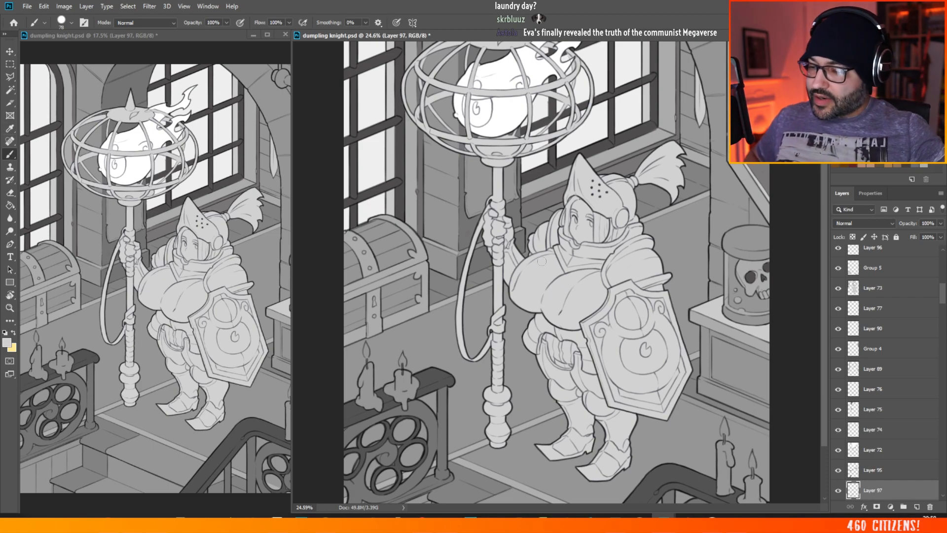
pyautogui.scroll(-4, 549, 250)
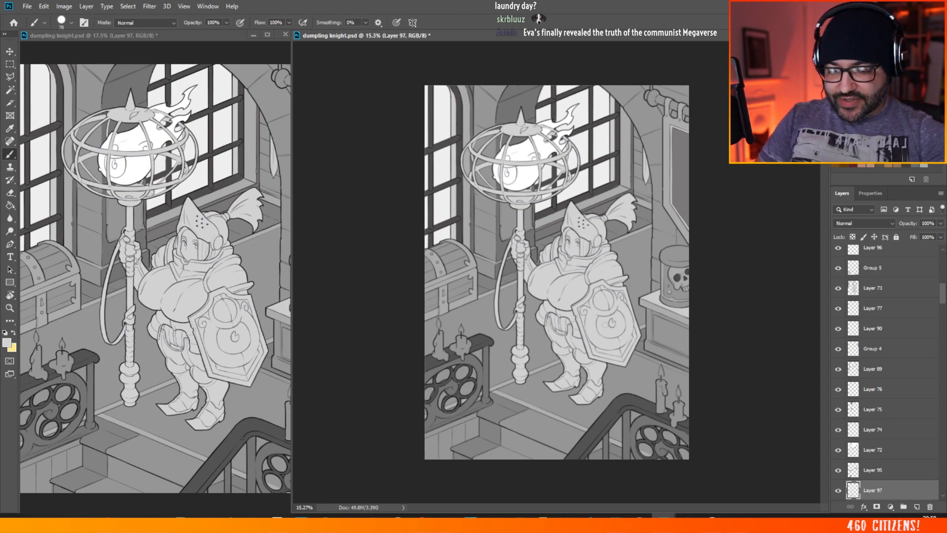
pyautogui.scroll(2, 558, 257)
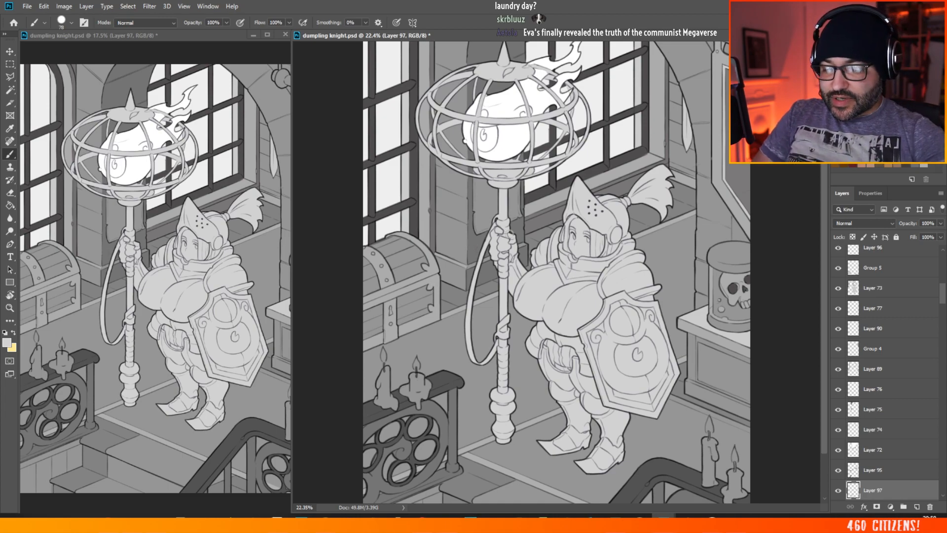
pyautogui.scroll(-1, 536, 277)
pyautogui.scroll(-2, 633, 105)
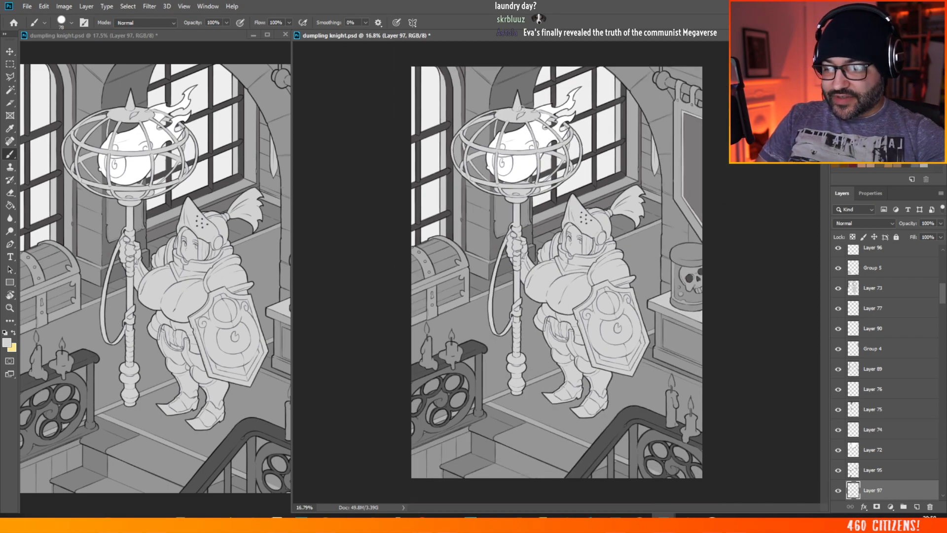
pyautogui.scroll(1, 623, 181)
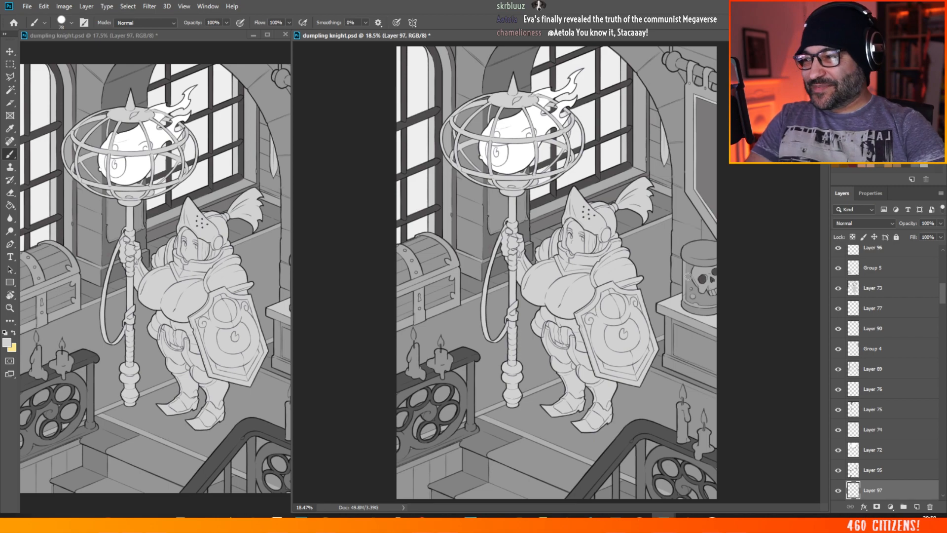
pyautogui.click(27, 6)
pyautogui.click(47, 106)
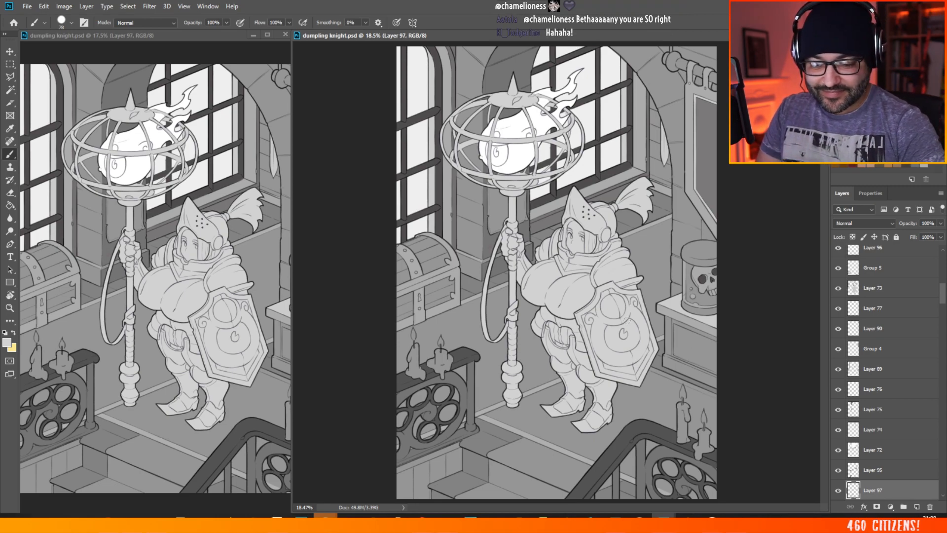
# Step: Outline the floor border strip running from the shield's edge along the cabinet's base with the Polygonal Lasso
pyautogui.scroll(-1, 579, 248)
pyautogui.scroll(7, 723, 400)
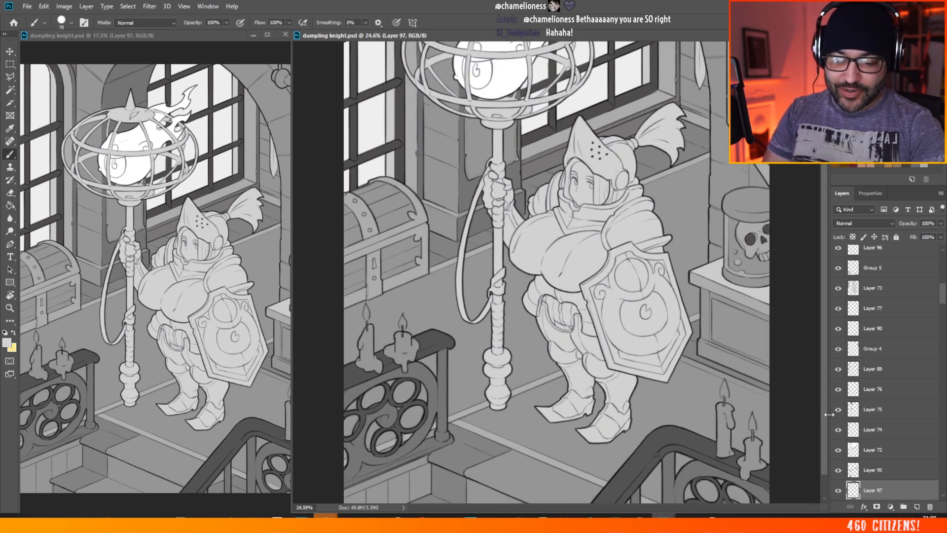
pyautogui.scroll(2, 809, 417)
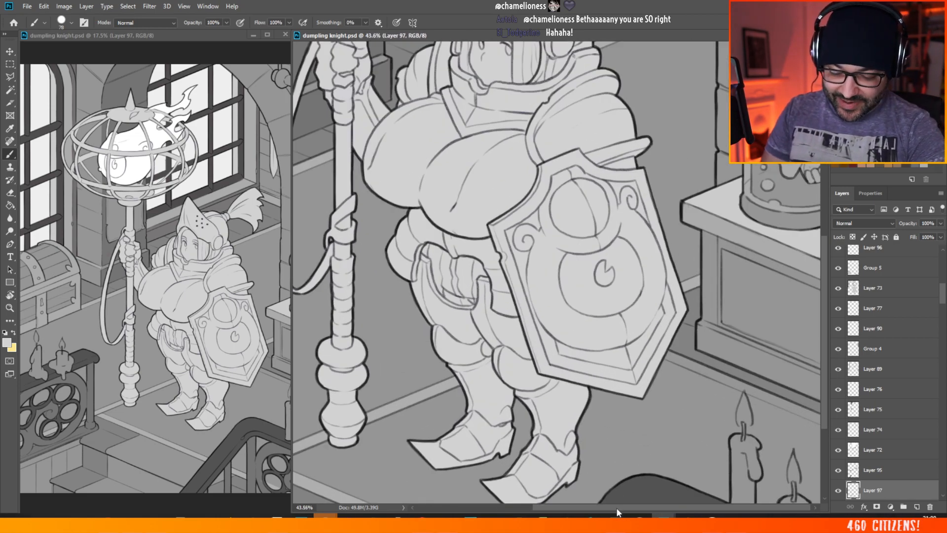
pyautogui.moveTo(619, 508); pyautogui.dragTo(671, 509)
pyautogui.click(10, 76)
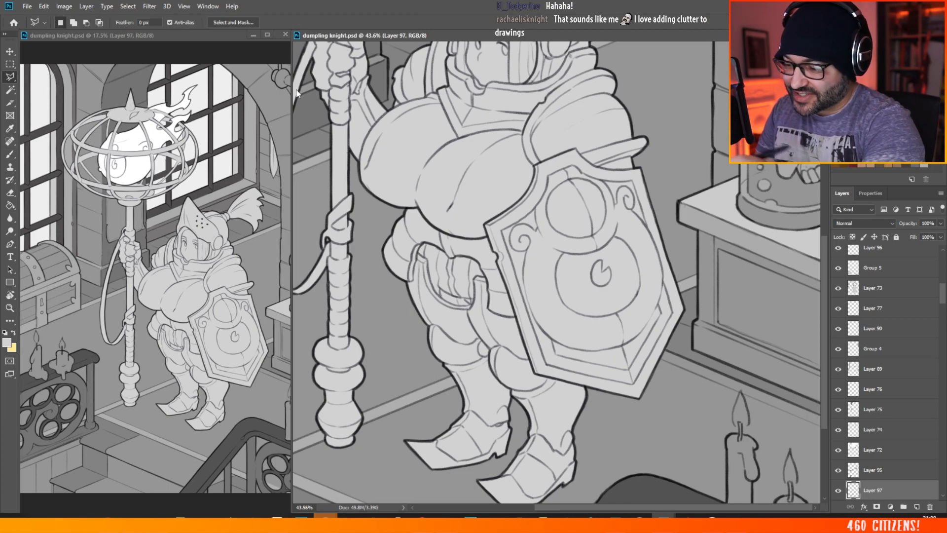
pyautogui.click(660, 358)
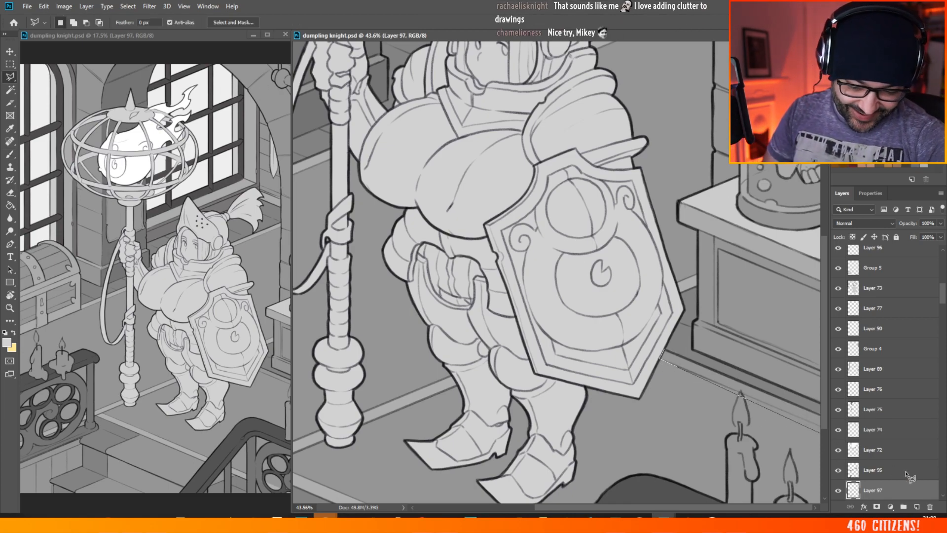
pyautogui.click(821, 416)
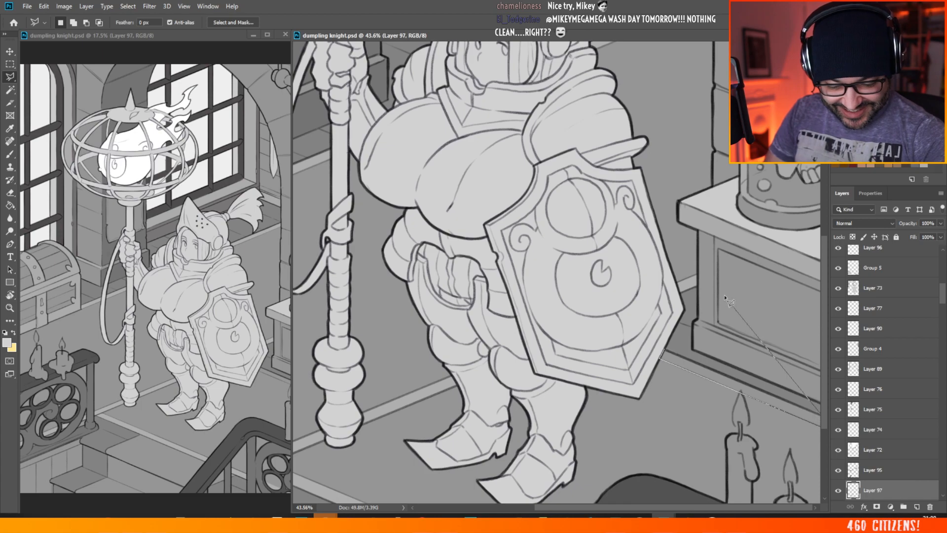
pyautogui.click(663, 352)
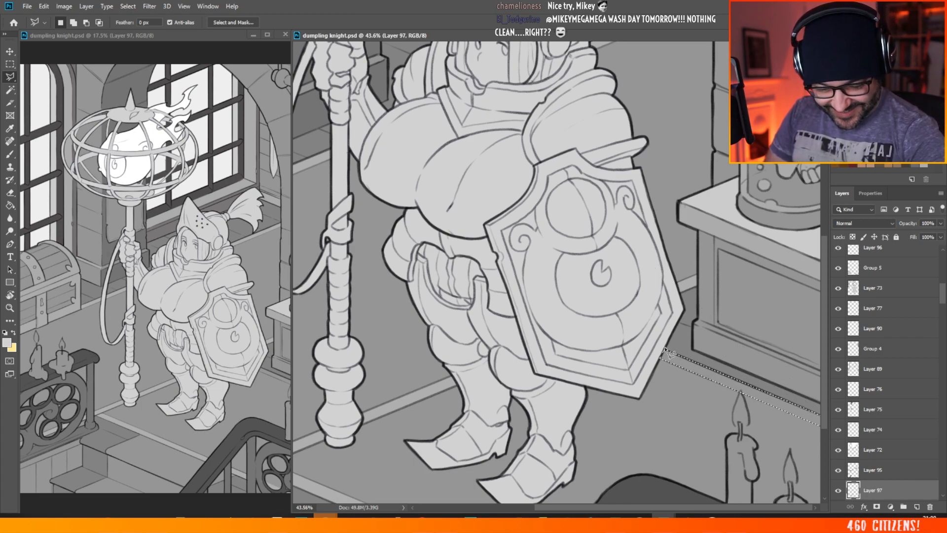
# Step: Try brushing the outlined strip beside the shield with the current light grey, and undo it with the selection restored
pyautogui.click(10, 154)
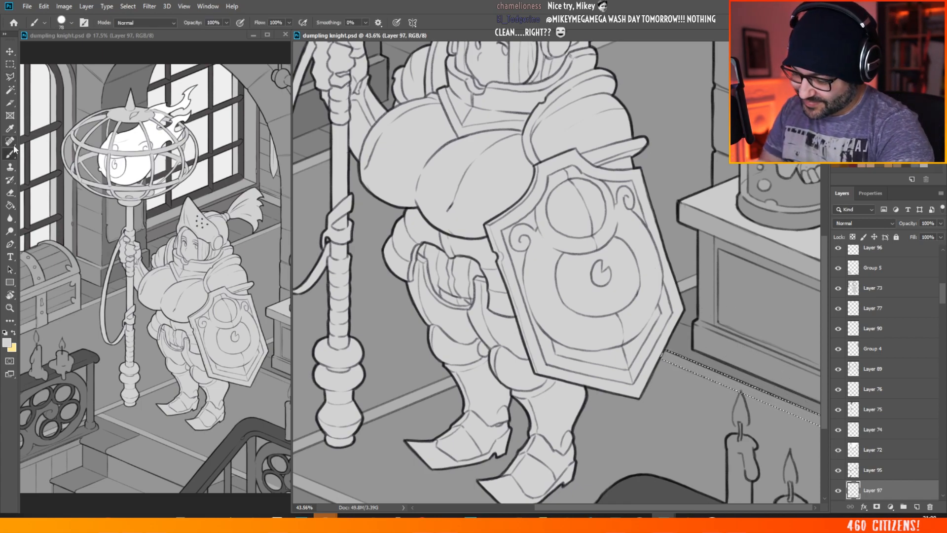
pyautogui.moveTo(665, 353)
pyautogui.mouseDown()
pyautogui.moveTo(683, 368)
pyautogui.moveTo(796, 405)
pyautogui.moveTo(821, 430)
pyautogui.moveTo(793, 406)
pyautogui.mouseUp()
pyautogui.press('m')
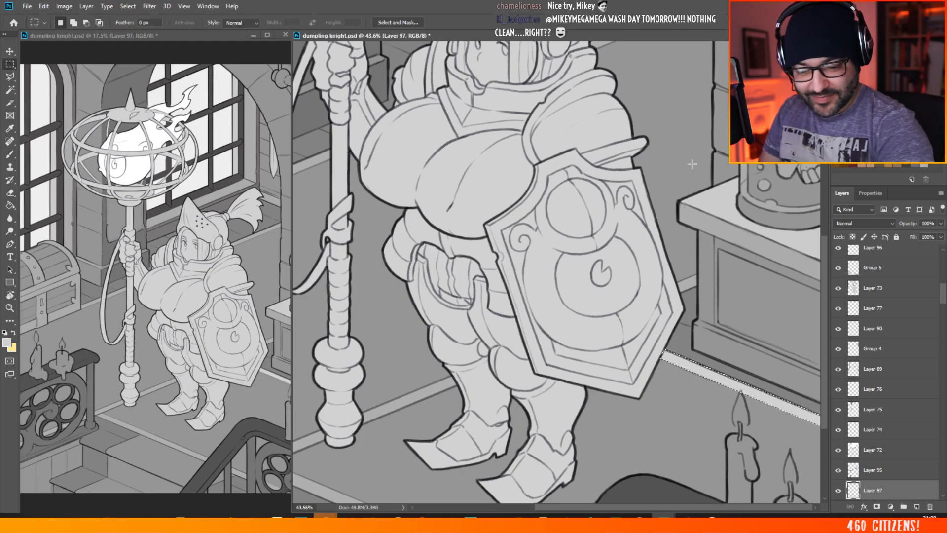
pyautogui.hotkey('ctrl', 'd')
pyautogui.scroll(-6, 664, 190)
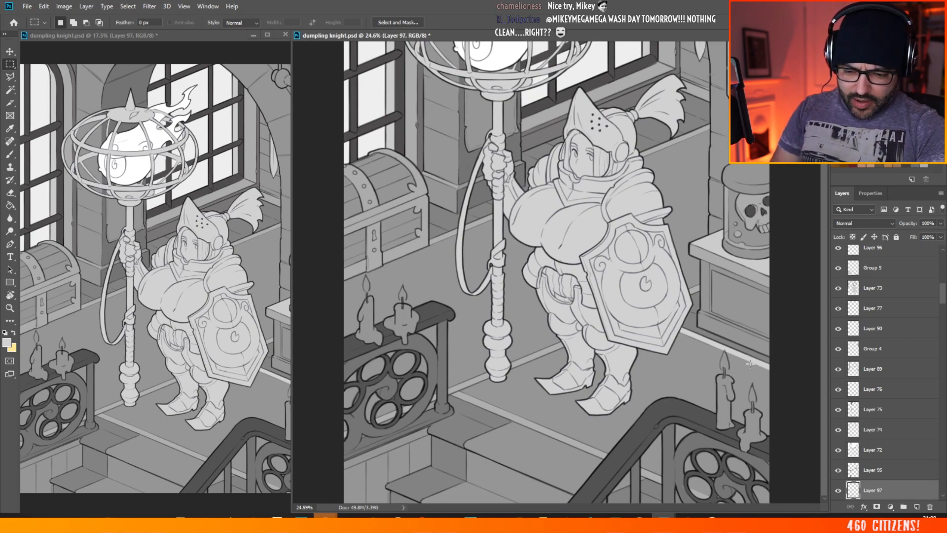
pyautogui.hotkey('ctrl', 'shift', 'd')
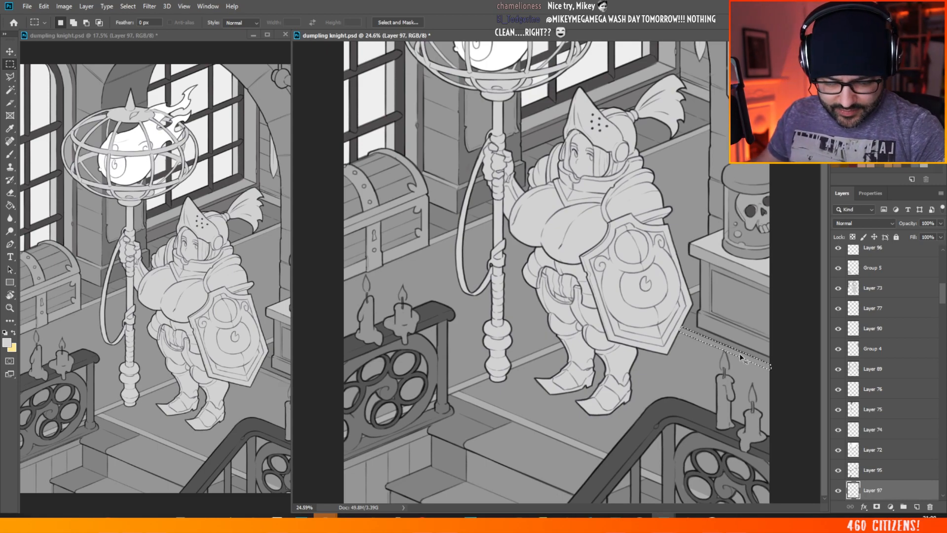
pyautogui.press('v')
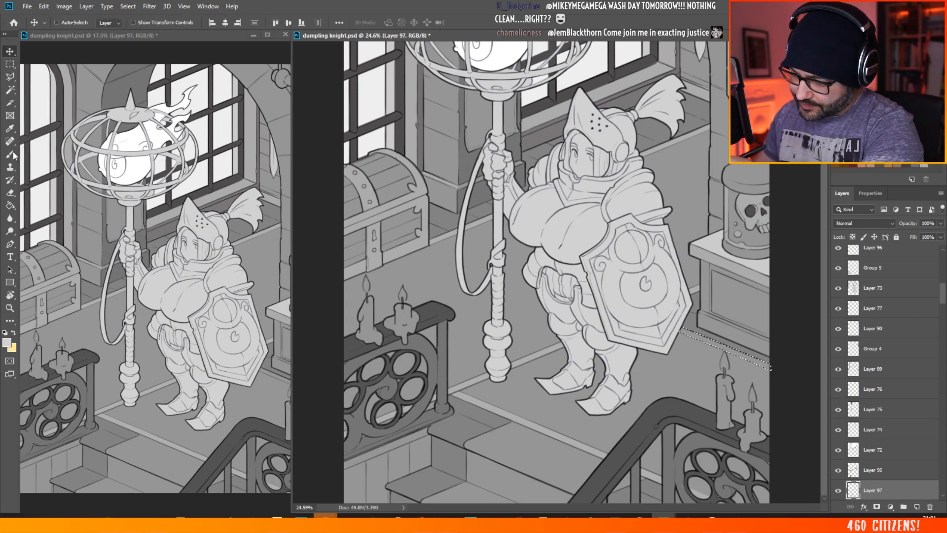
pyautogui.click(10, 155)
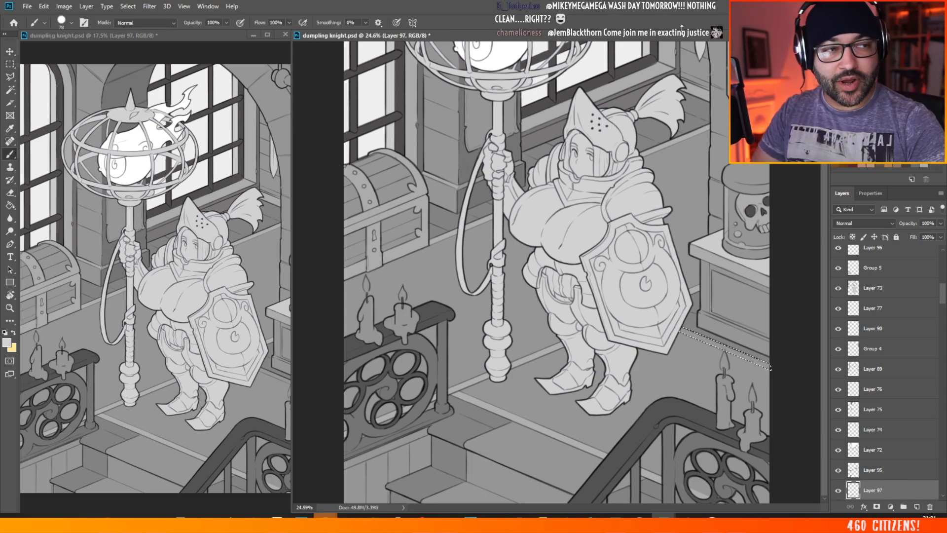
pyautogui.hotkey('alt', 'Tab')
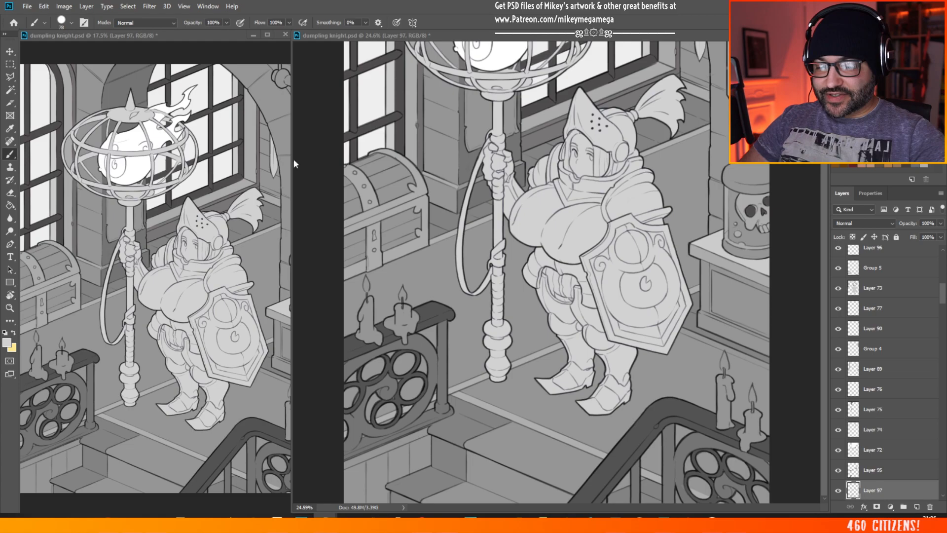
pyautogui.scroll(-4, 652, 88)
pyautogui.scroll(3, 636, 460)
pyautogui.scroll(3, 636, 460)
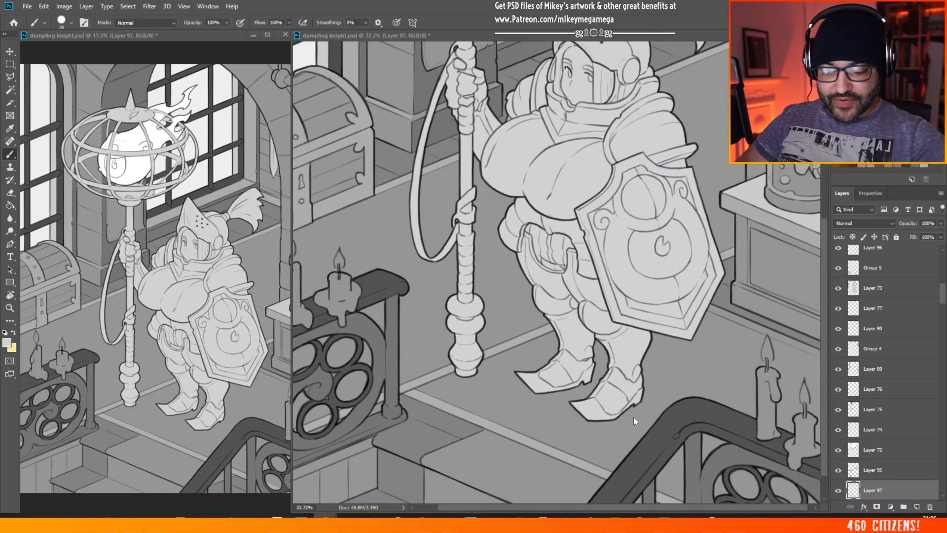
pyautogui.scroll(-2, 522, 383)
pyautogui.scroll(2, 774, 355)
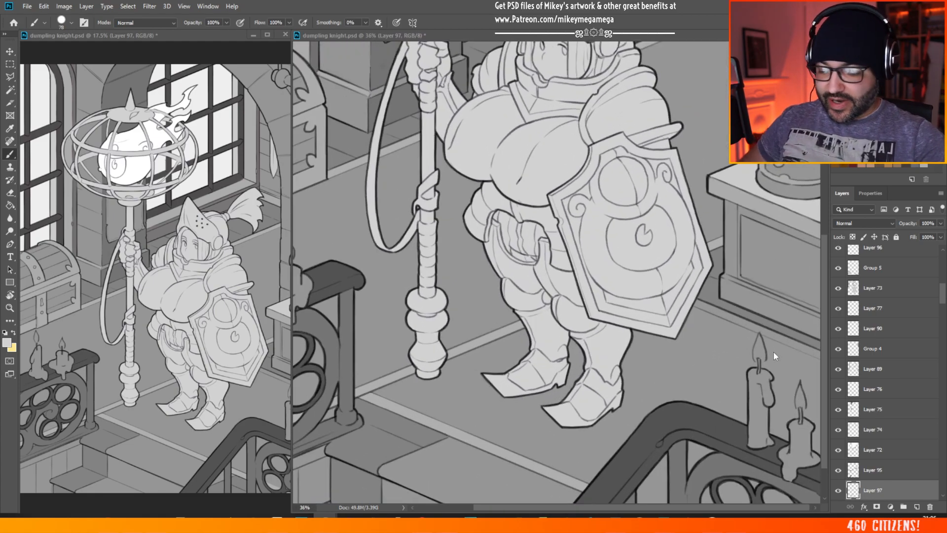
# Step: Brush the selected strip beside the shield on Layer 97 with the same grey as the other border strips and clear the selection
pyautogui.press('v')
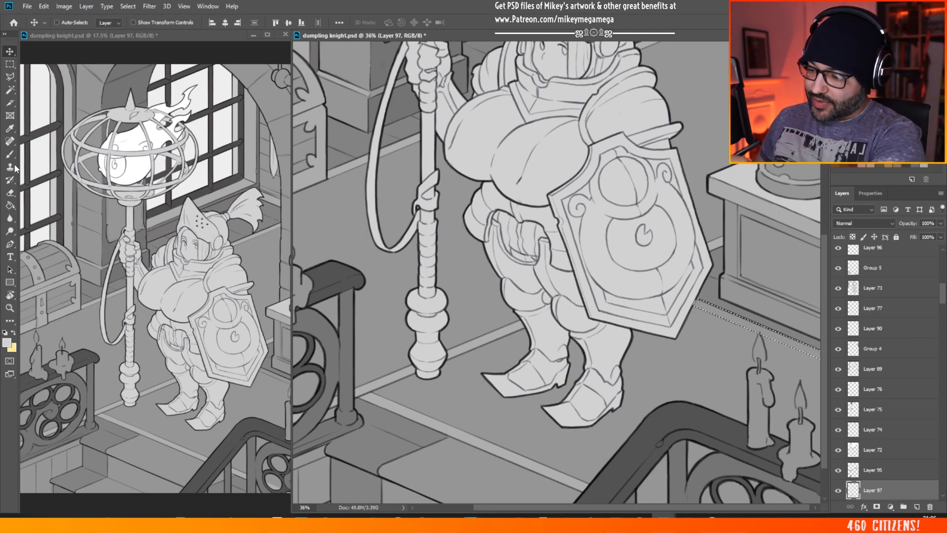
pyautogui.press('b')
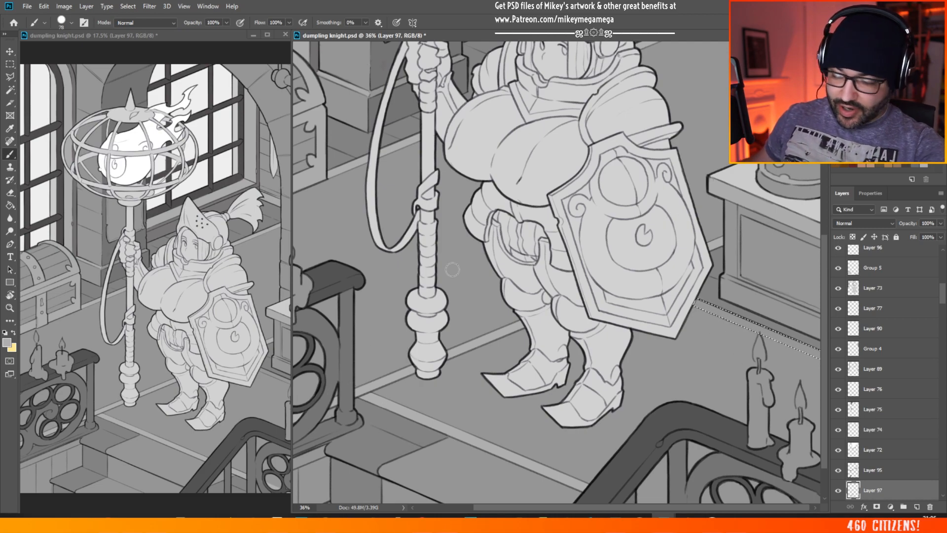
pyautogui.click(839, 491)
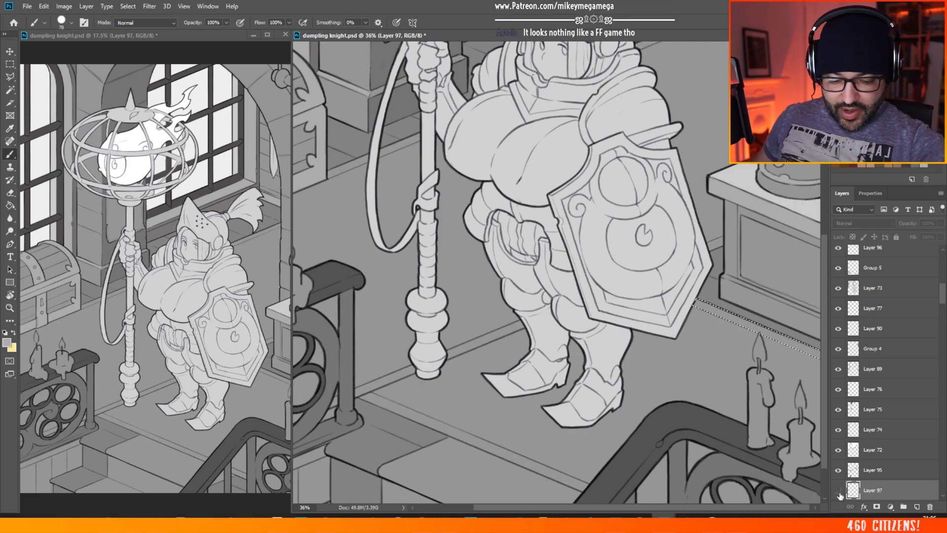
pyautogui.click(838, 490)
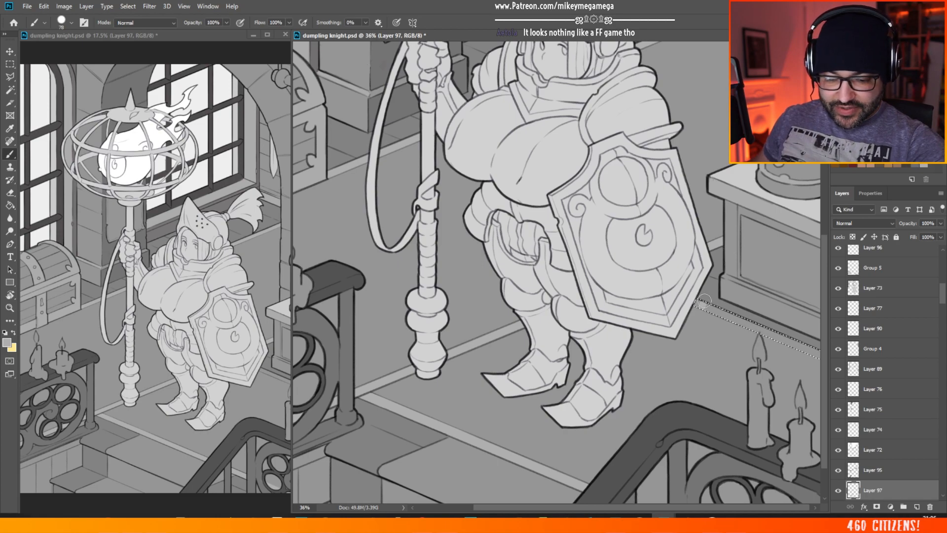
pyautogui.moveTo(697, 306); pyautogui.dragTo(815, 350)
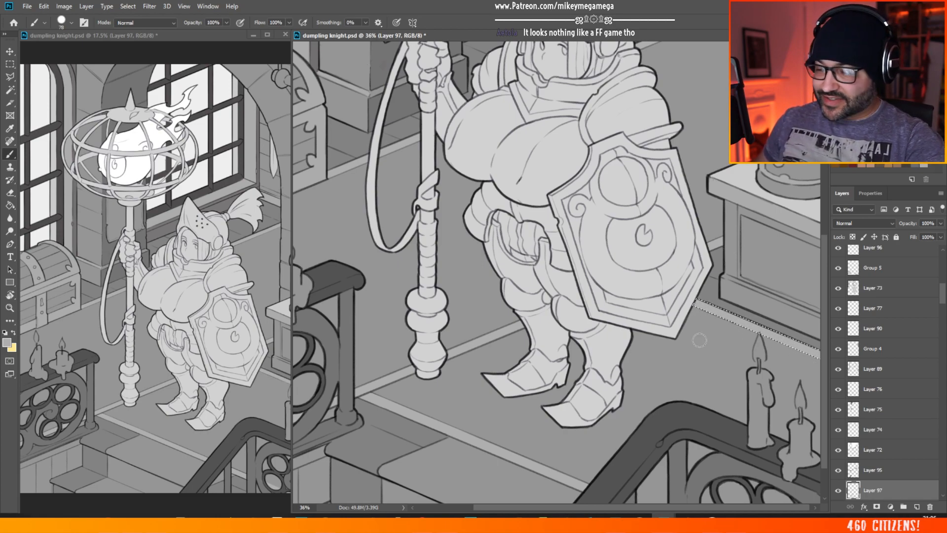
pyautogui.click(10, 64)
pyautogui.click(709, 147)
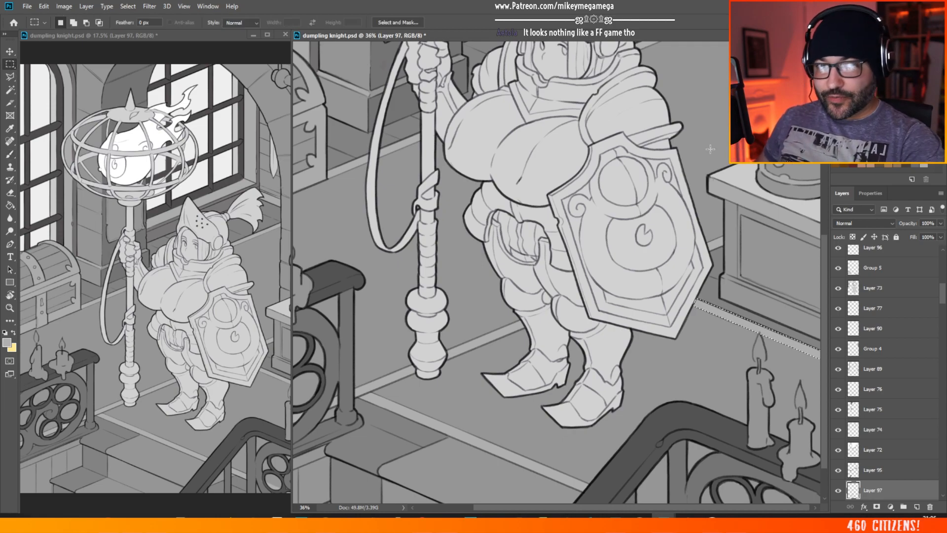
# Step: Examine the flat greys across the whole illustration and around the knight and cabinet
pyautogui.scroll(-5, 674, 167)
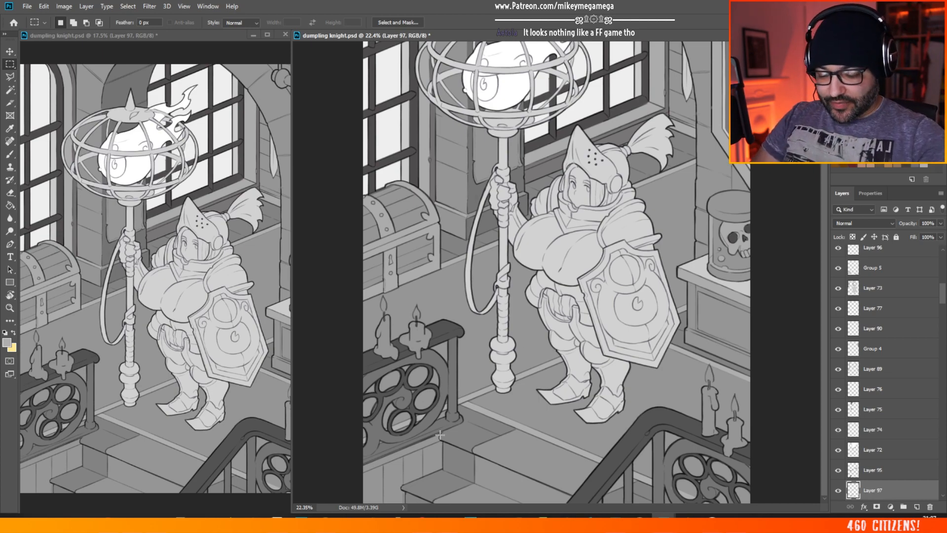
pyautogui.scroll(-2, 446, 417)
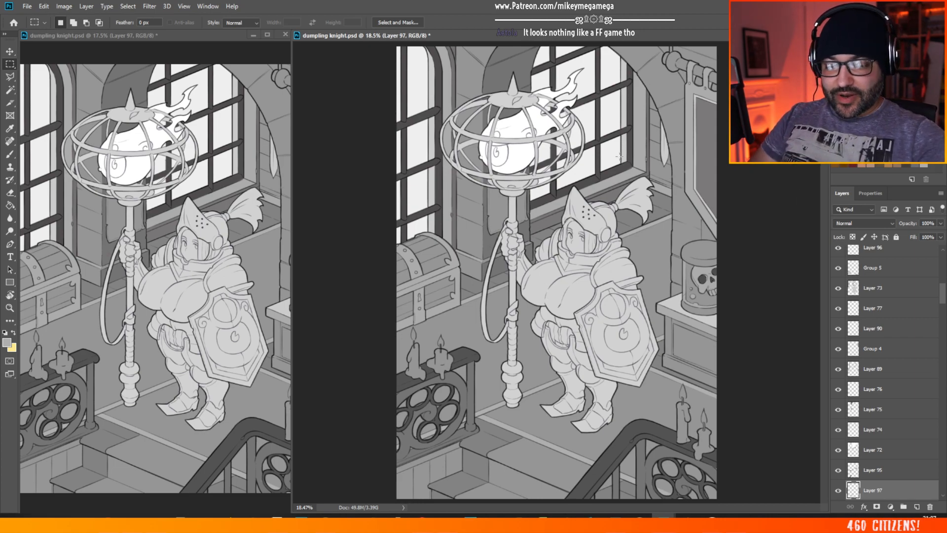
pyautogui.scroll(3, 594, 96)
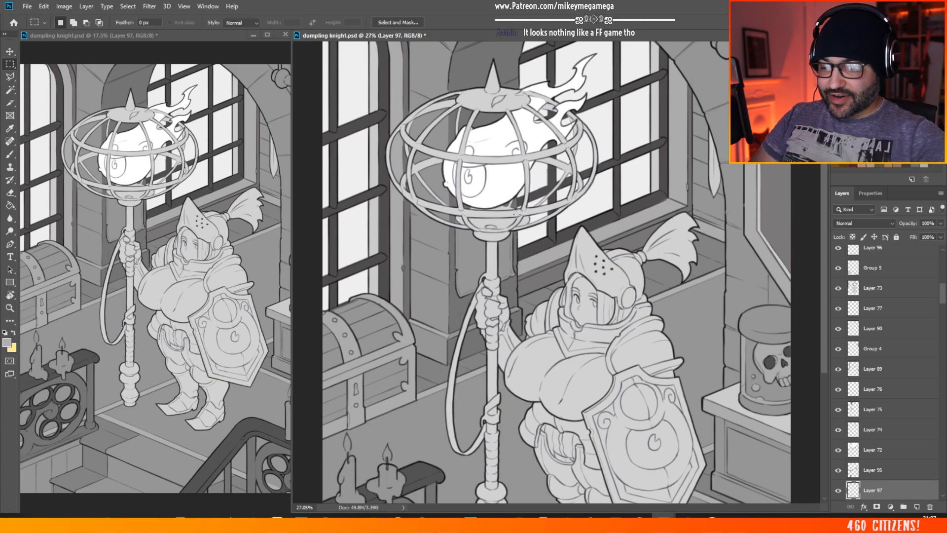
pyautogui.scroll(-2, 516, 214)
pyautogui.scroll(-2, 432, 249)
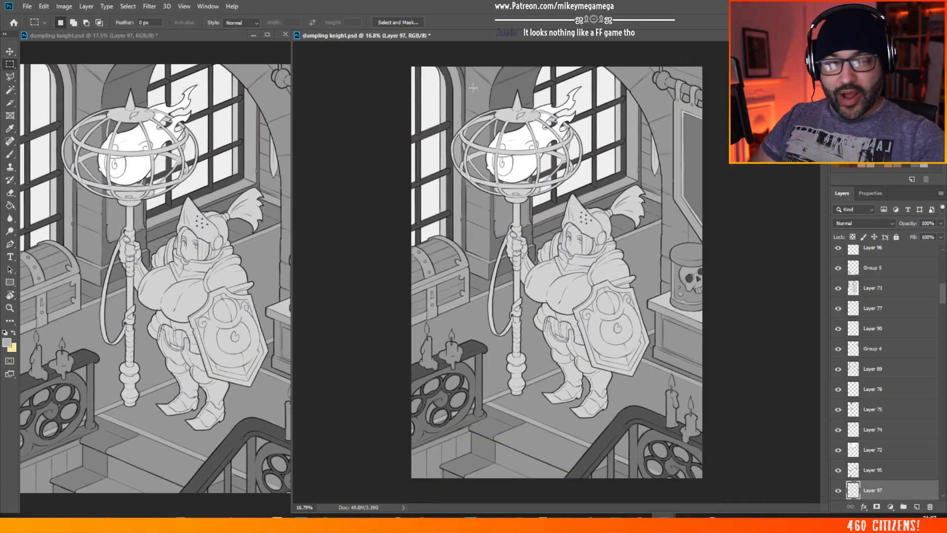
pyautogui.scroll(2, 390, 276)
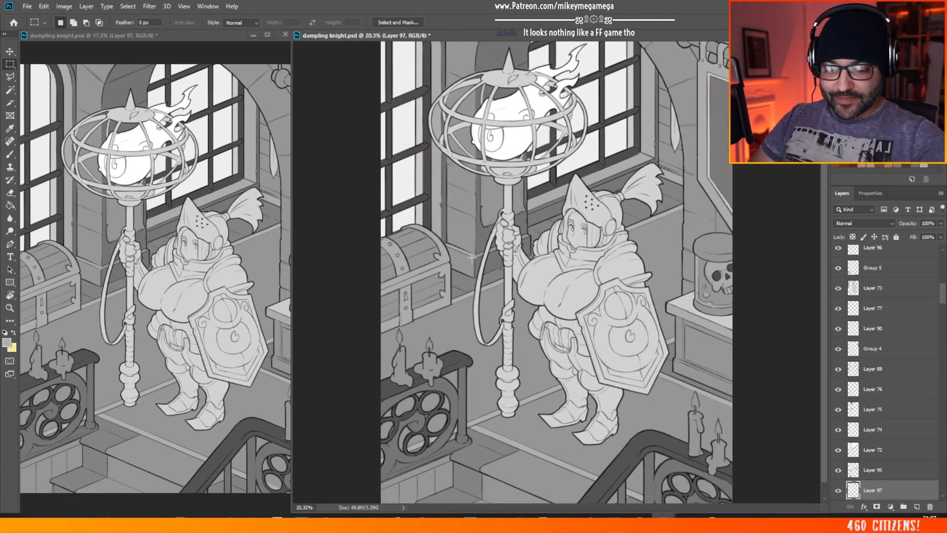
pyautogui.scroll(5, 709, 333)
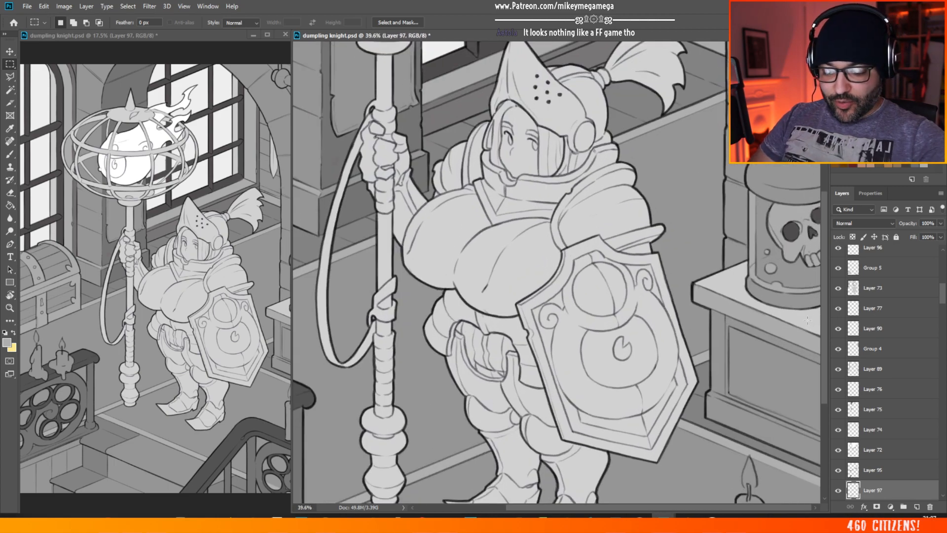
# Step: Check the illustration's overall grey values at full view and close up around the knight, staff and chest
pyautogui.moveTo(609, 506); pyautogui.dragTo(610, 506)
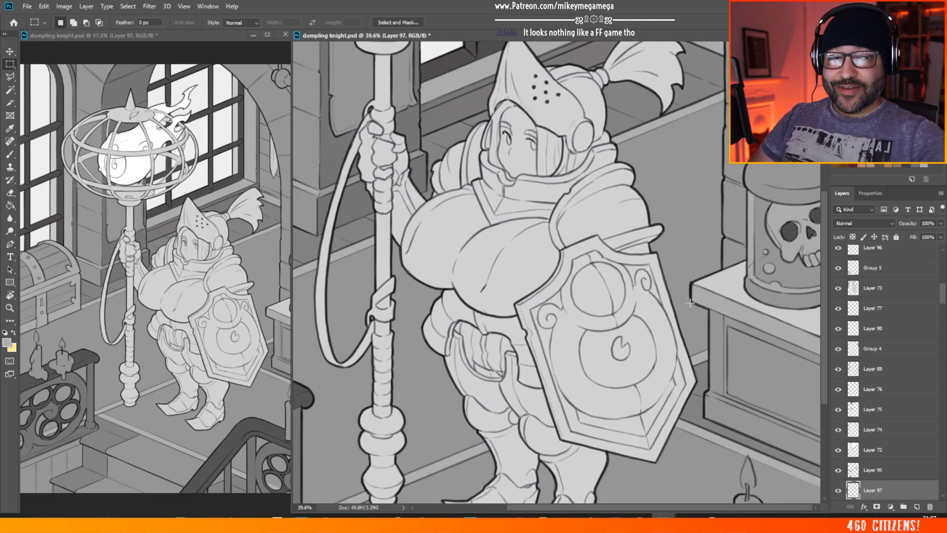
pyautogui.scroll(-4, 681, 180)
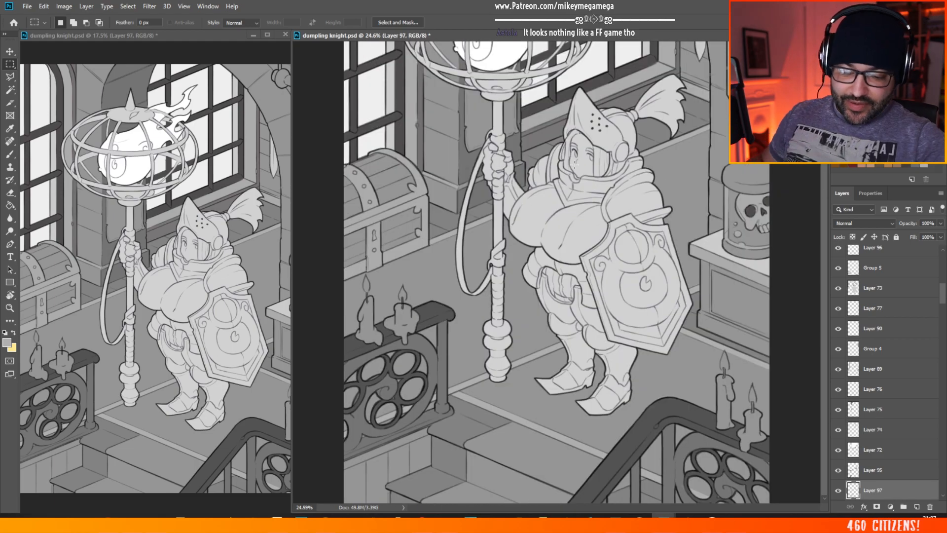
pyautogui.scroll(-2, 575, 165)
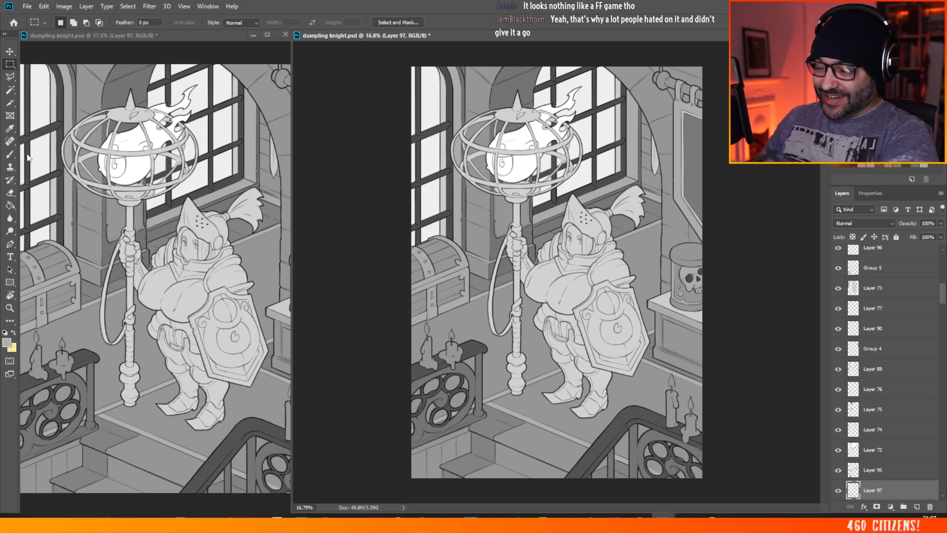
pyautogui.press('b')
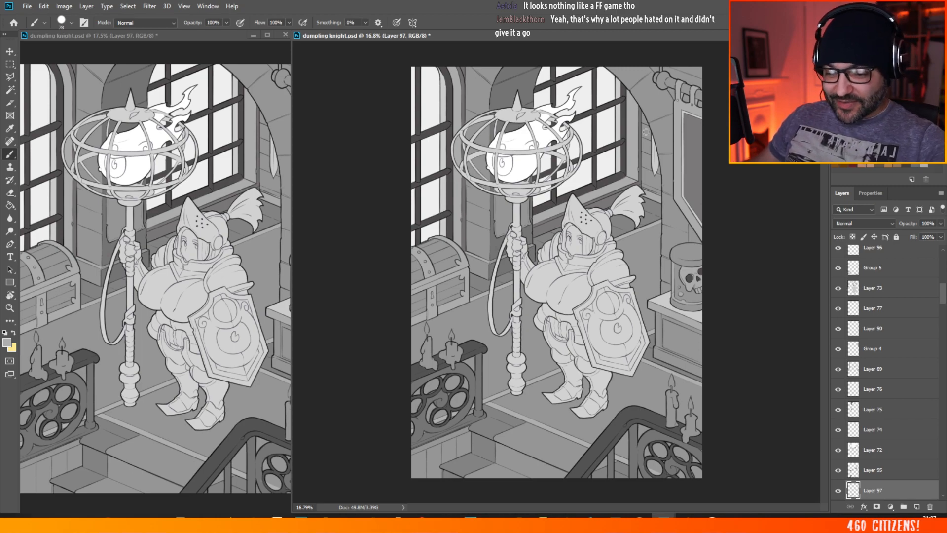
pyautogui.scroll(3, 553, 338)
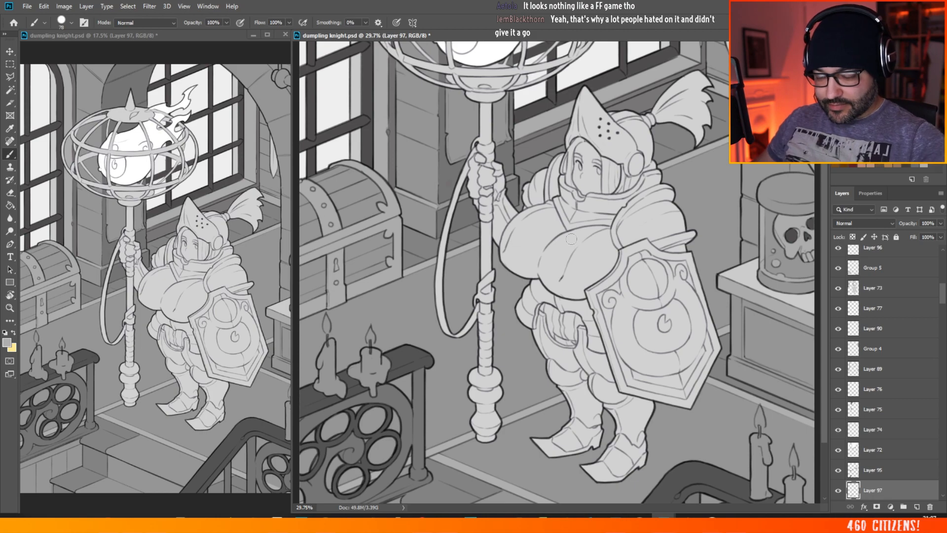
pyautogui.scroll(-3, 571, 238)
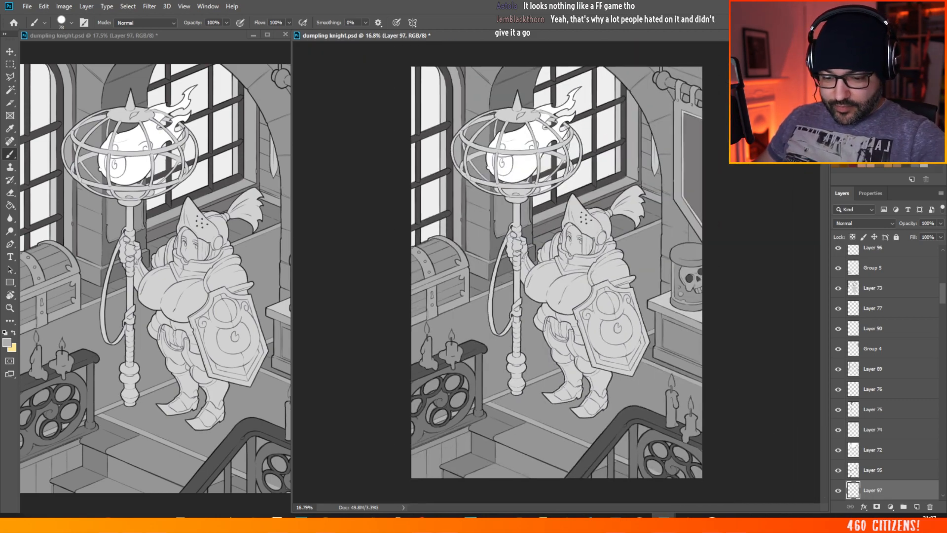
pyautogui.scroll(2, 498, 184)
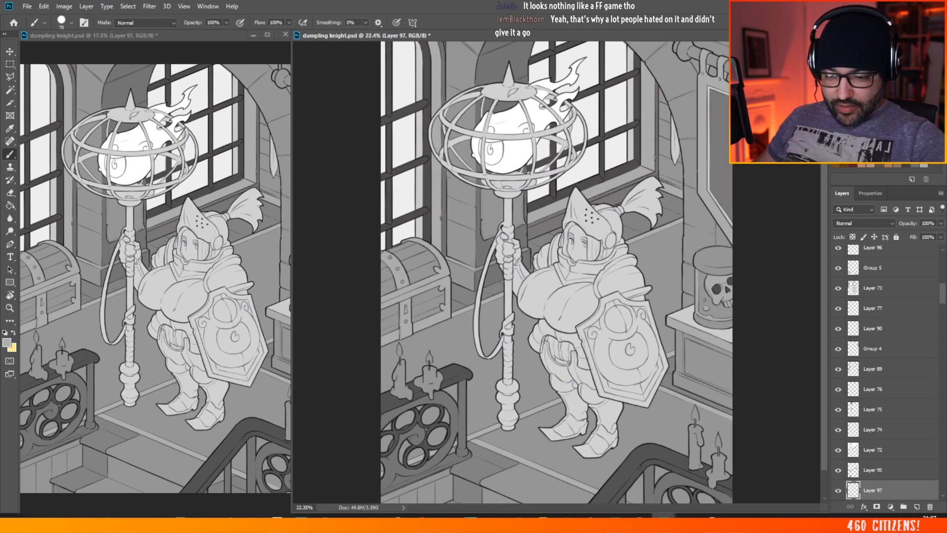
pyautogui.scroll(1, 498, 184)
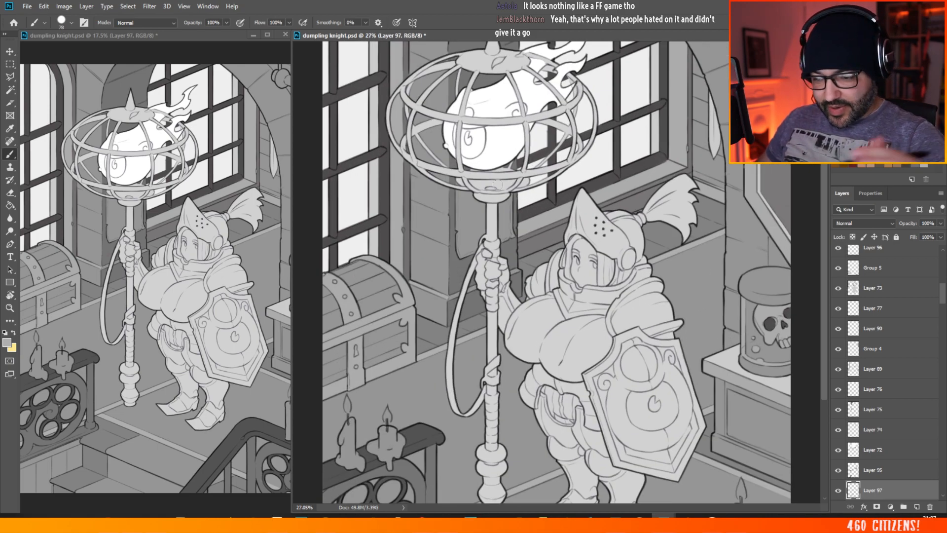
# Step: Set the foreground colour to a neutral near-white, RGB 243, 243, 243, for the Brush tool
pyautogui.click(6, 342)
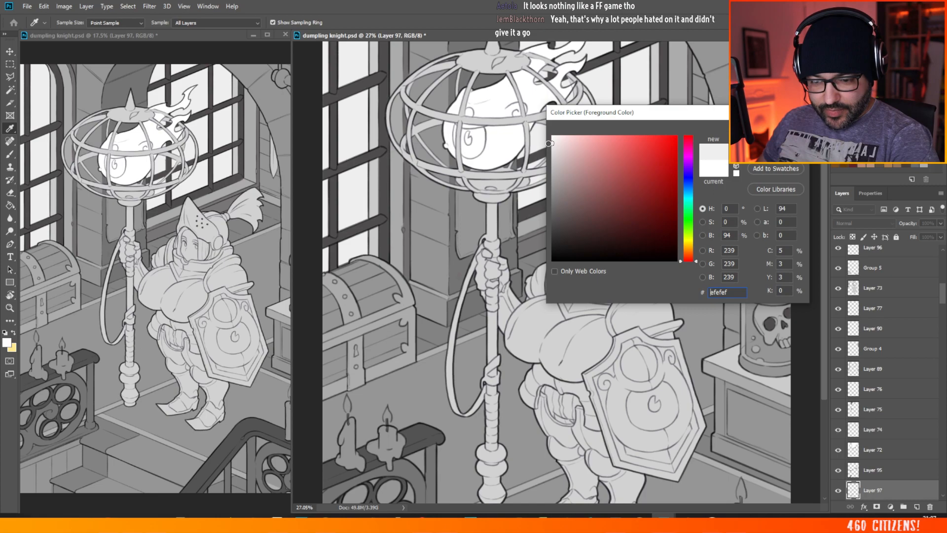
pyautogui.click(551, 141)
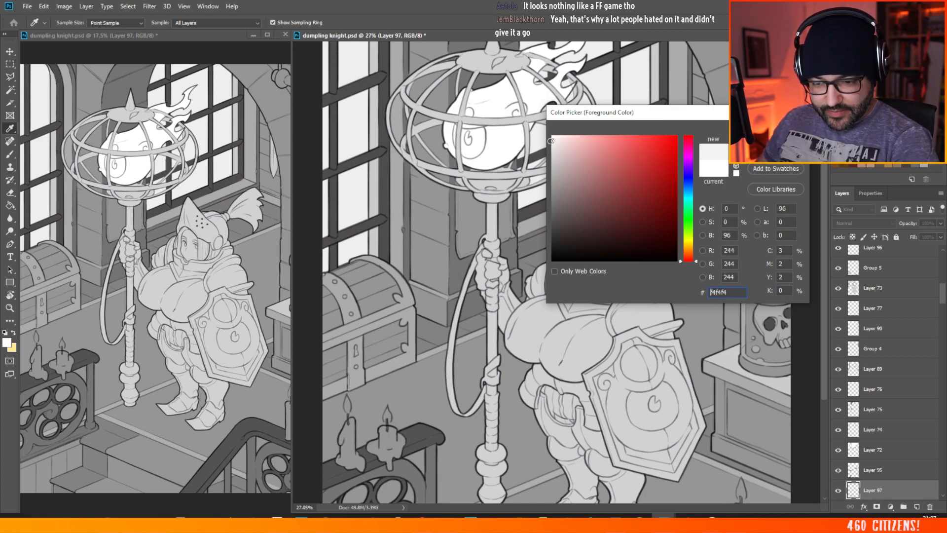
pyautogui.moveTo(550, 141); pyautogui.dragTo(554, 141)
pyautogui.click(555, 141)
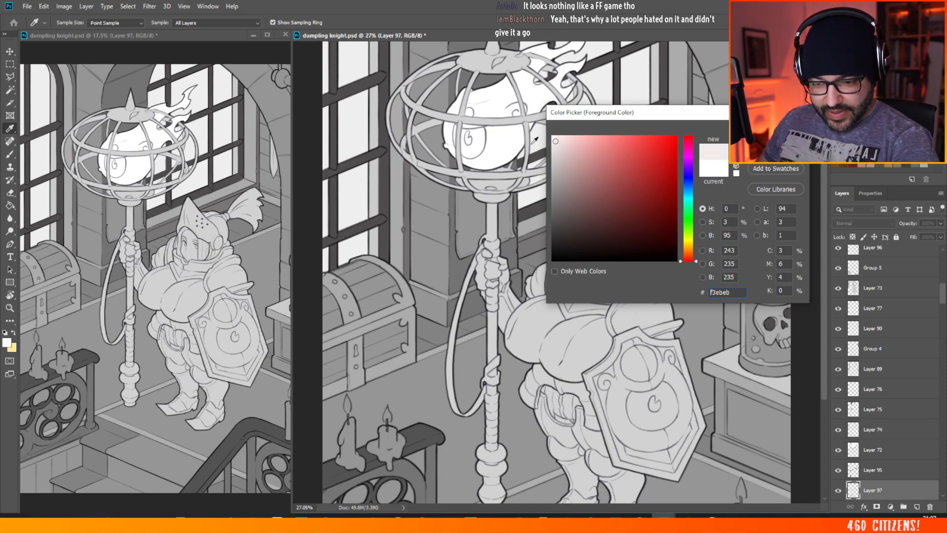
pyautogui.click(551, 142)
pyautogui.click(556, 141)
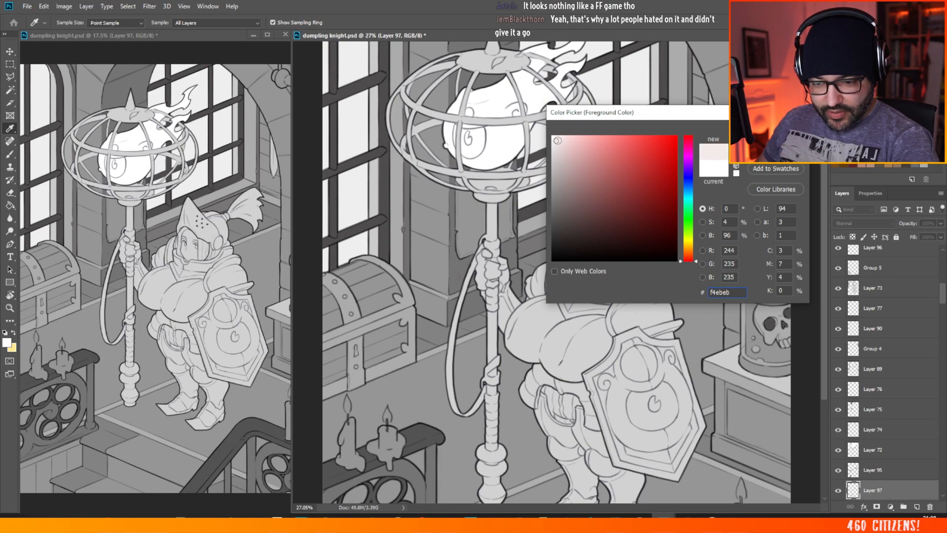
pyautogui.click(552, 142)
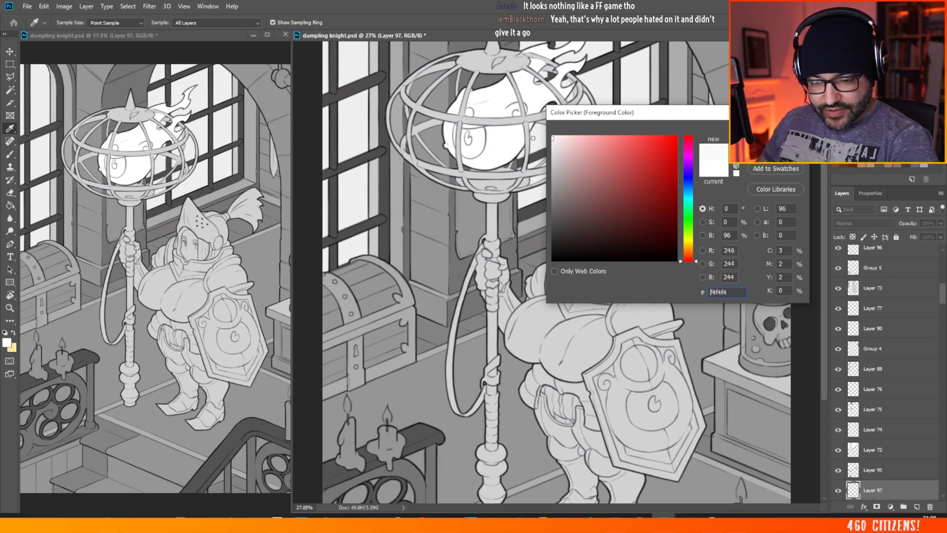
pyautogui.click(522, 144)
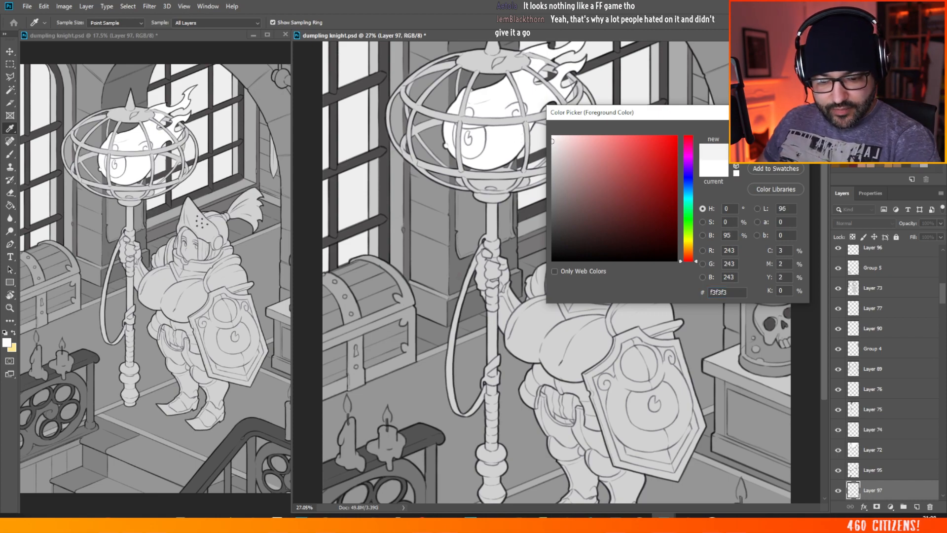
pyautogui.press('Return')
pyautogui.press('b')
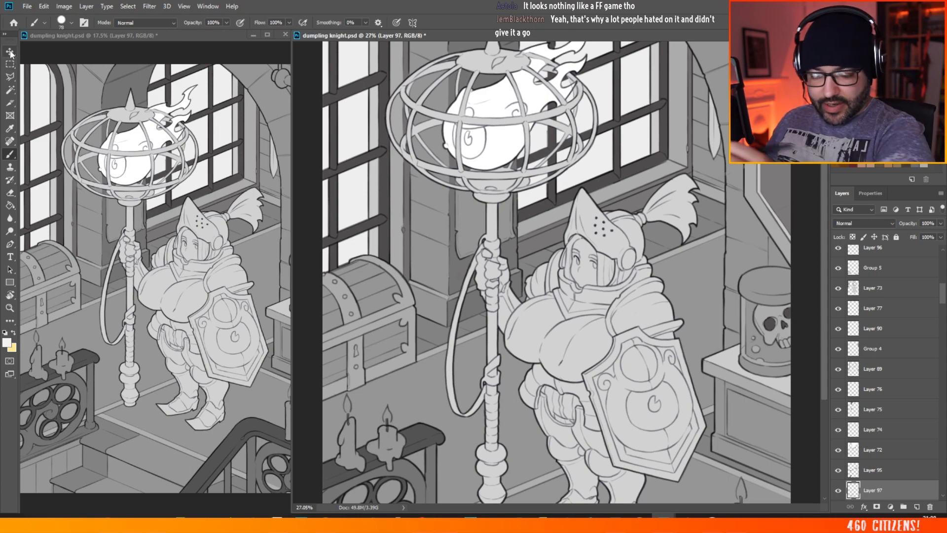
# Step: Add a new layer directly above Layer 97 and brush both candles on the railing near the chest flat near-white
pyautogui.moveTo(943, 297); pyautogui.dragTo(942, 318)
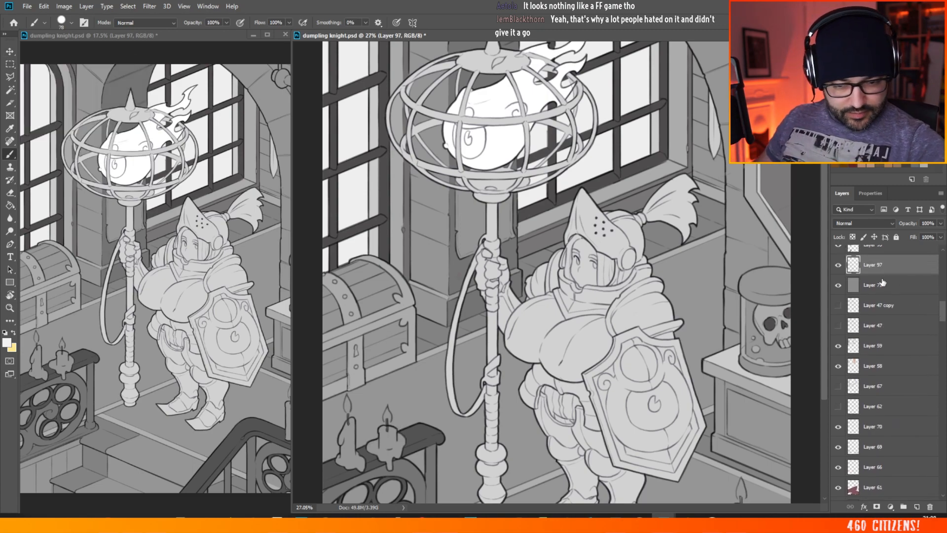
pyautogui.click(917, 507)
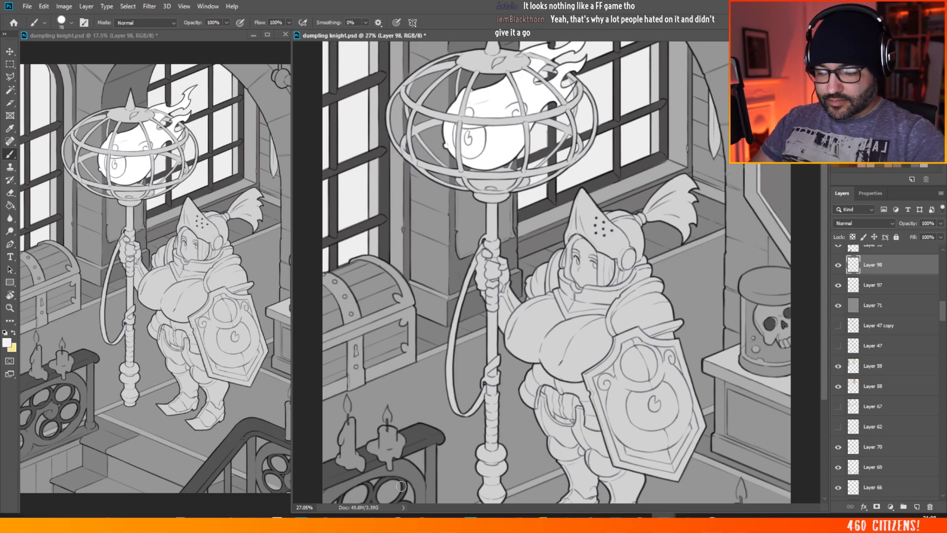
pyautogui.scroll(3, 429, 372)
pyautogui.moveTo(825, 234); pyautogui.dragTo(825, 314)
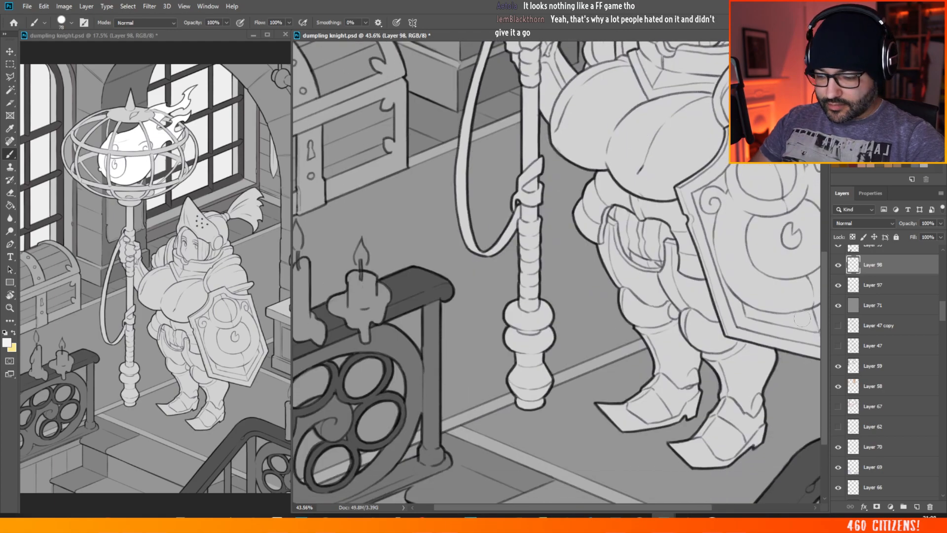
pyautogui.moveTo(559, 508); pyautogui.dragTo(487, 507)
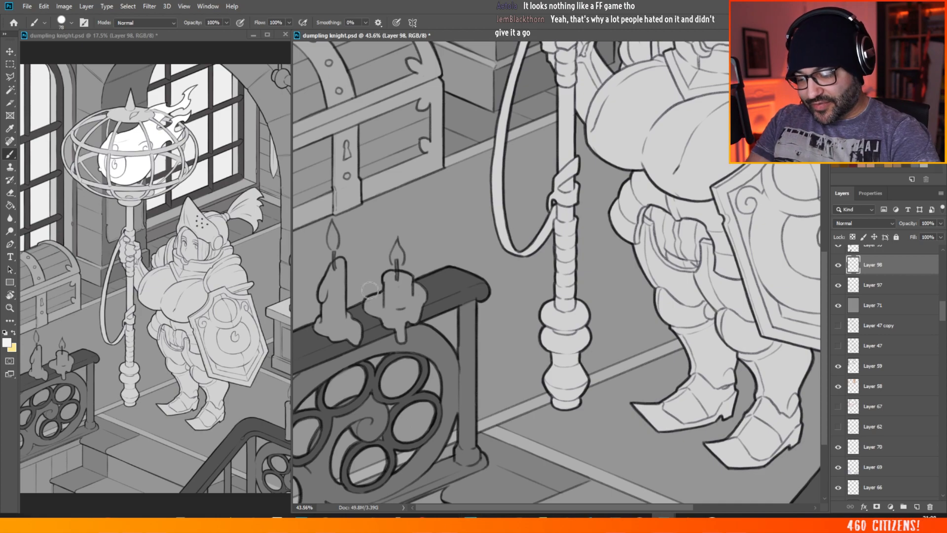
pyautogui.moveTo(337, 267)
pyautogui.mouseDown()
pyautogui.moveTo(320, 293)
pyautogui.moveTo(328, 283)
pyautogui.moveTo(321, 323)
pyautogui.mouseUp()
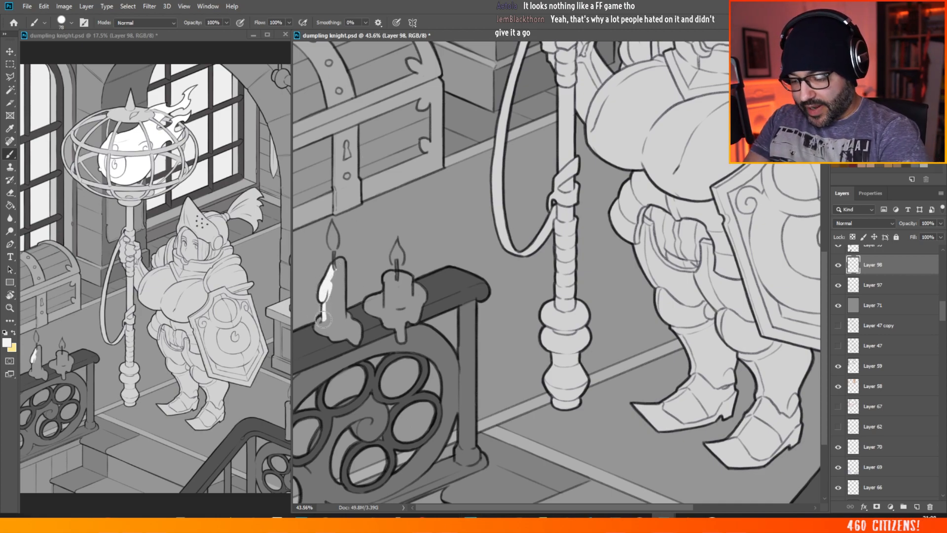
pyautogui.moveTo(319, 313)
pyautogui.mouseDown()
pyautogui.moveTo(321, 274)
pyautogui.moveTo(341, 259)
pyautogui.moveTo(342, 316)
pyautogui.moveTo(331, 301)
pyautogui.moveTo(320, 331)
pyautogui.moveTo(348, 336)
pyautogui.moveTo(348, 316)
pyautogui.moveTo(350, 342)
pyautogui.moveTo(356, 320)
pyautogui.moveTo(359, 340)
pyautogui.moveTo(348, 337)
pyautogui.moveTo(354, 318)
pyautogui.mouseUp()
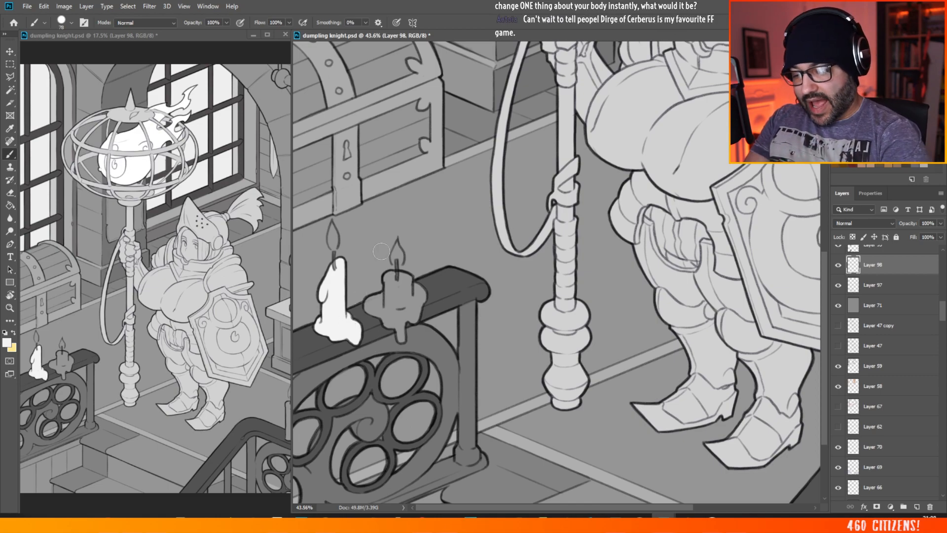
pyautogui.moveTo(388, 275)
pyautogui.mouseDown()
pyautogui.moveTo(391, 303)
pyautogui.moveTo(387, 290)
pyautogui.moveTo(368, 306)
pyautogui.moveTo(385, 304)
pyautogui.moveTo(391, 325)
pyautogui.moveTo(390, 305)
pyautogui.moveTo(401, 340)
pyautogui.moveTo(394, 278)
pyautogui.moveTo(405, 278)
pyautogui.moveTo(407, 299)
pyautogui.moveTo(409, 280)
pyautogui.moveTo(404, 303)
pyautogui.mouseUp()
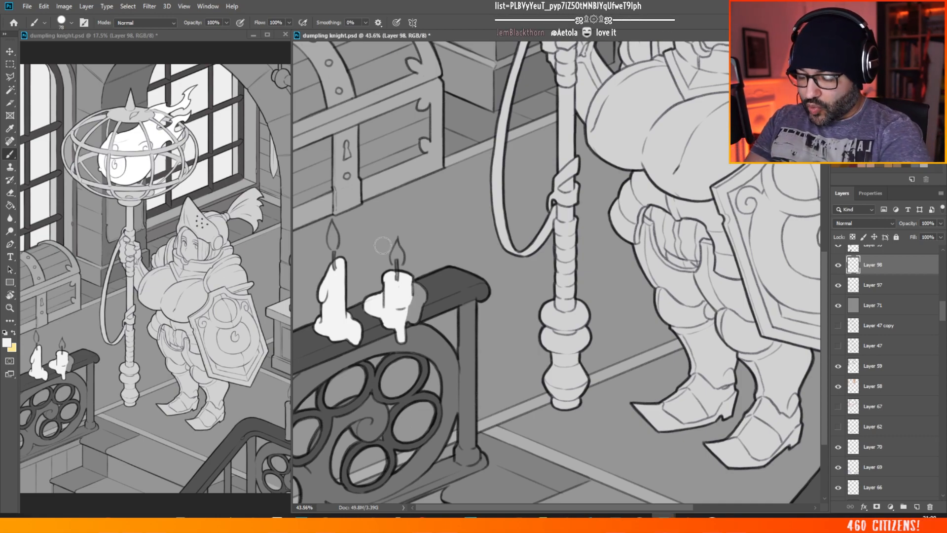
pyautogui.moveTo(398, 288)
pyautogui.mouseDown()
pyautogui.moveTo(418, 285)
pyautogui.moveTo(425, 296)
pyautogui.moveTo(407, 312)
pyautogui.moveTo(416, 319)
pyautogui.moveTo(411, 299)
pyautogui.mouseUp()
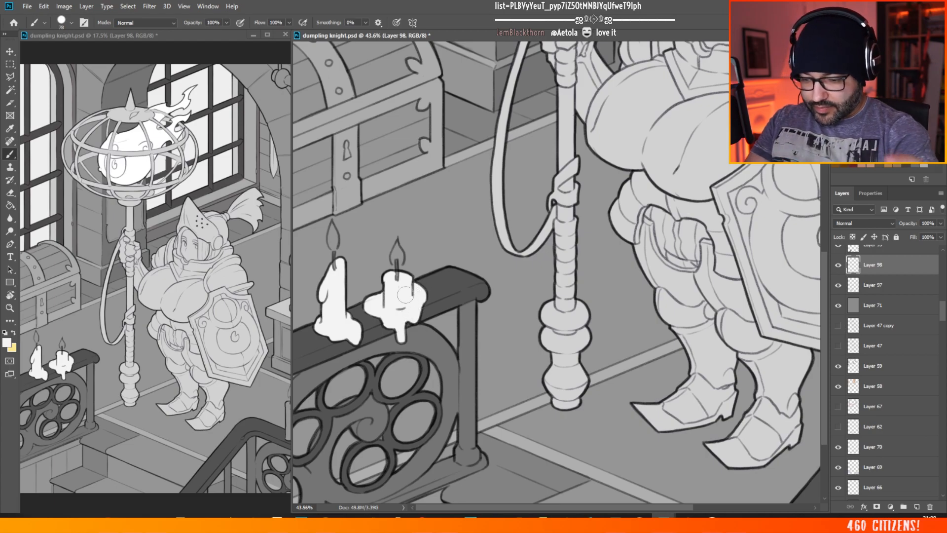
# Step: Brush the tall candle on the foreground stair railing below the cabinet with the same near-white on Layer 98
pyautogui.scroll(-5, 387, 232)
pyautogui.scroll(5, 685, 409)
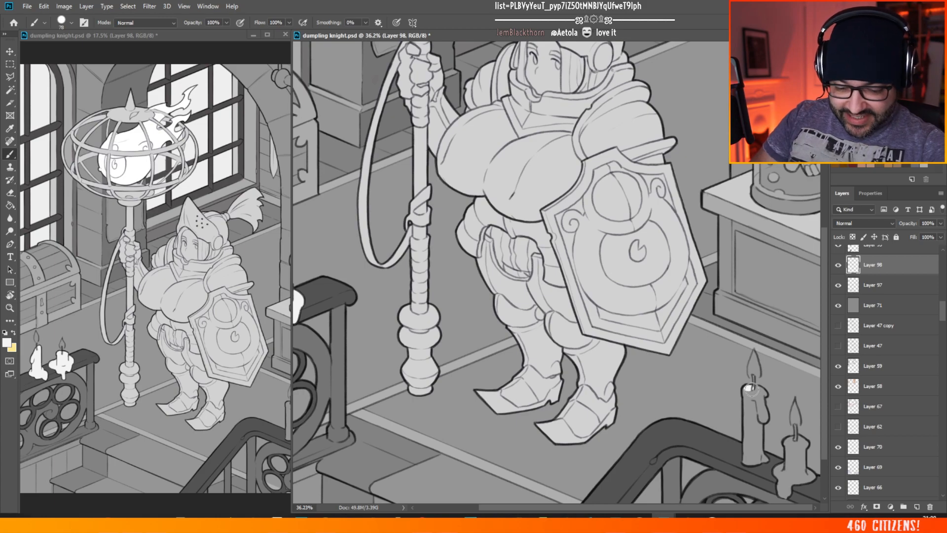
pyautogui.moveTo(749, 389)
pyautogui.mouseDown()
pyautogui.moveTo(745, 460)
pyautogui.moveTo(767, 460)
pyautogui.moveTo(752, 455)
pyautogui.moveTo(759, 430)
pyautogui.moveTo(762, 453)
pyautogui.moveTo(758, 401)
pyautogui.mouseUp()
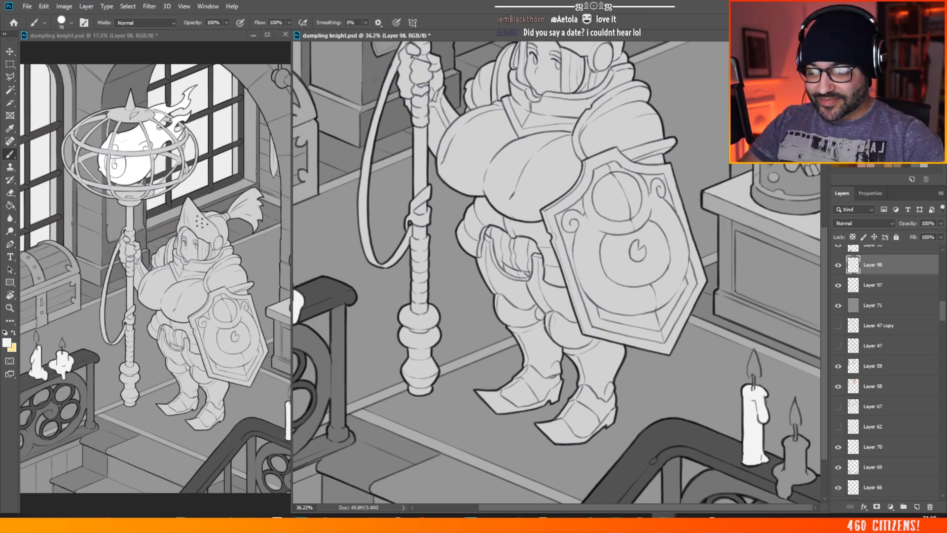
# Step: Fill the short dripping candle beside the tall one on the foreground railing with near-white brush strokes on Layer 98
pyautogui.scroll(-1, 553, 302)
pyautogui.scroll(3, 651, 294)
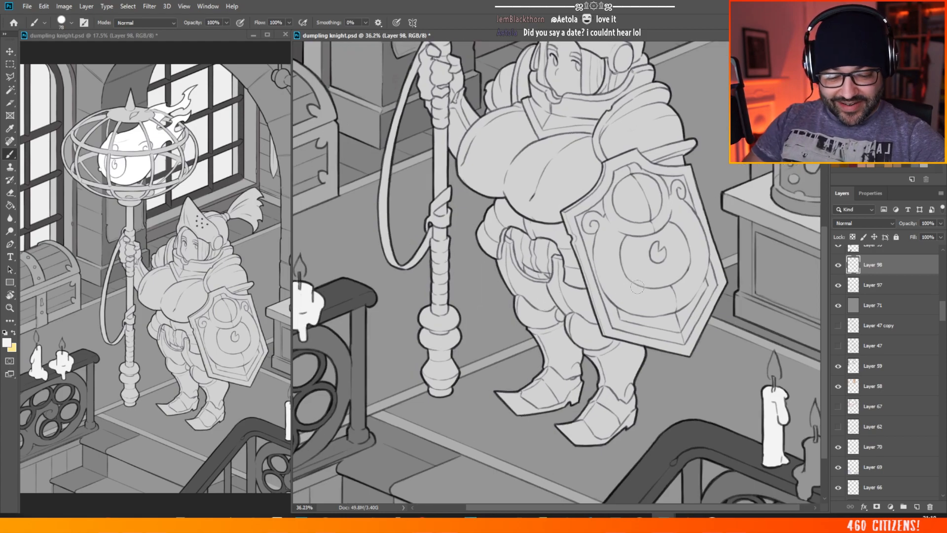
pyautogui.moveTo(769, 509); pyautogui.dragTo(799, 509)
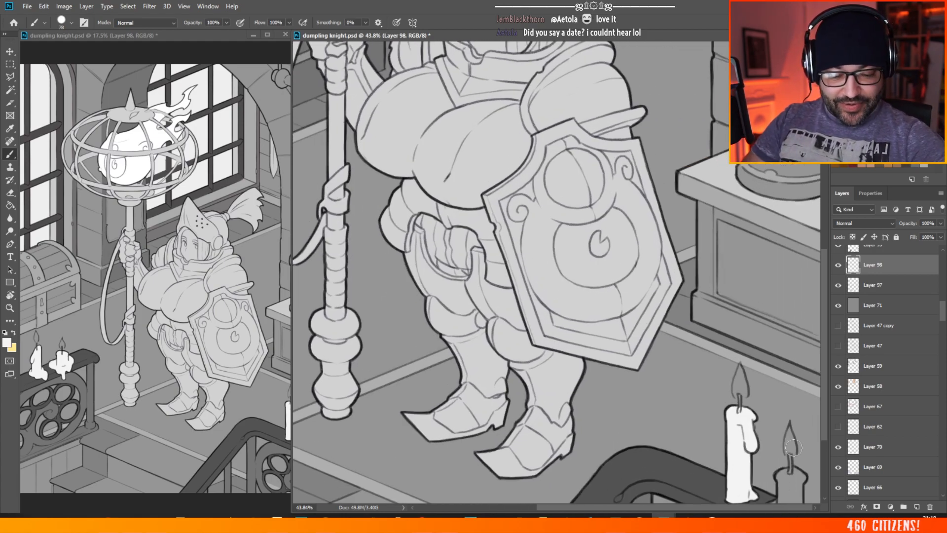
pyautogui.moveTo(826, 348); pyautogui.dragTo(825, 401)
pyautogui.moveTo(786, 352)
pyautogui.mouseDown()
pyautogui.moveTo(779, 387)
pyautogui.moveTo(766, 391)
pyautogui.moveTo(779, 385)
pyautogui.moveTo(776, 420)
pyautogui.moveTo(792, 392)
pyautogui.mouseUp()
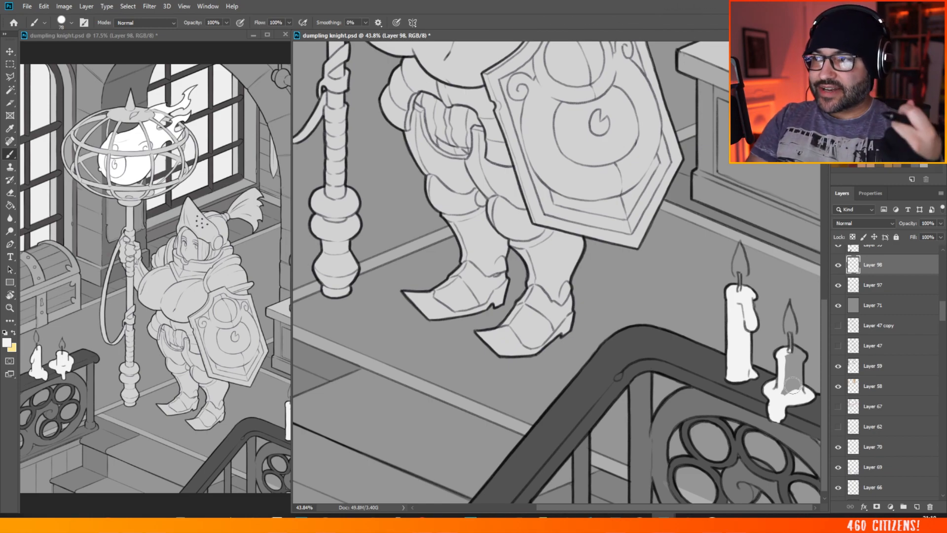
pyautogui.moveTo(784, 382)
pyautogui.mouseDown()
pyautogui.moveTo(784, 393)
pyautogui.moveTo(790, 359)
pyautogui.moveTo(796, 388)
pyautogui.moveTo(802, 372)
pyautogui.moveTo(789, 343)
pyautogui.mouseUp()
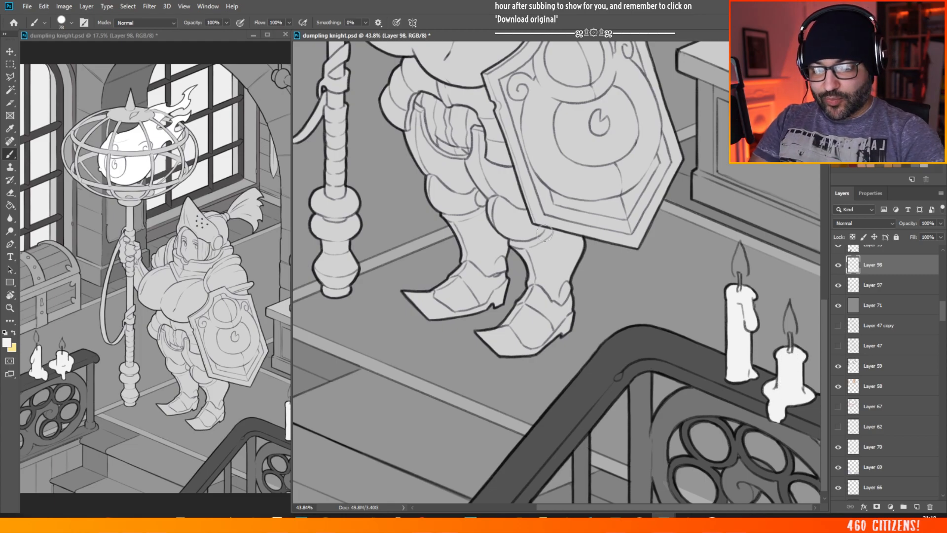
pyautogui.hotkey('ctrl', '0')
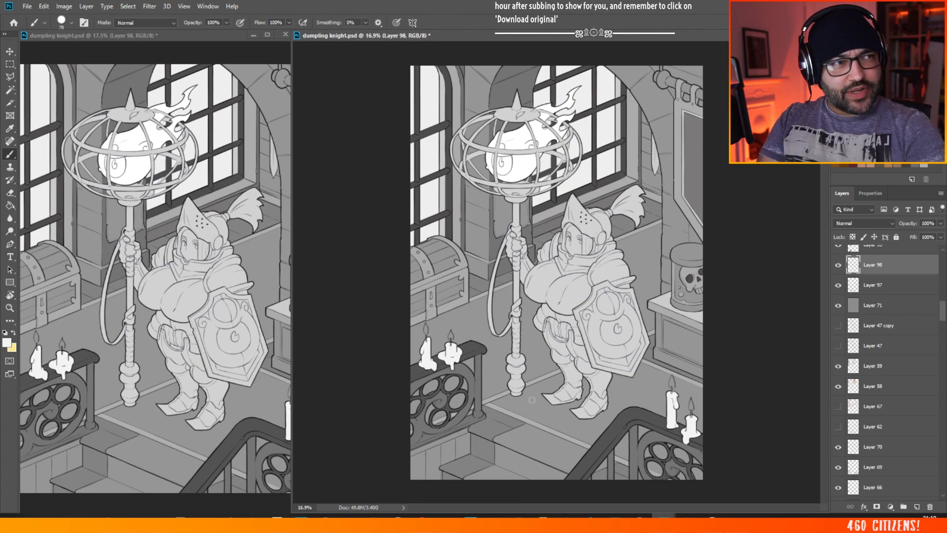
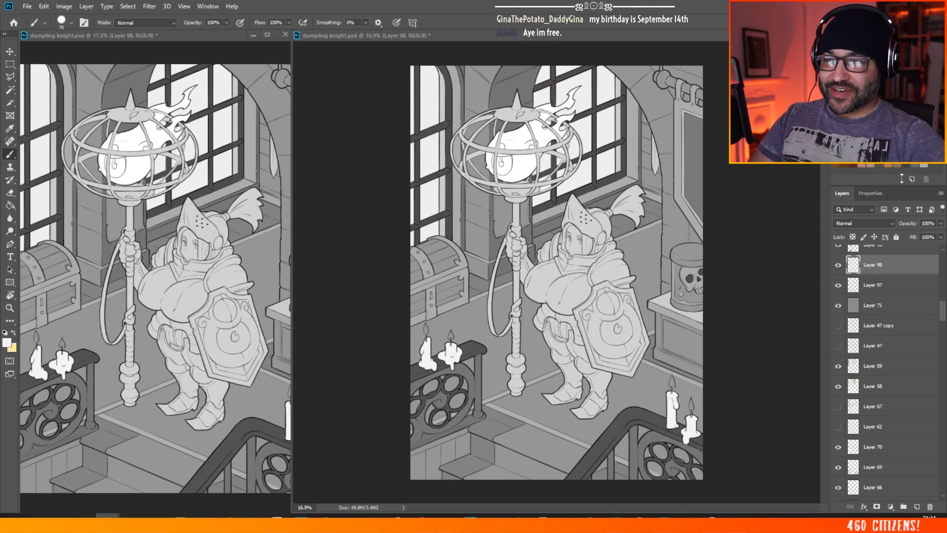
# Step: Add a new layer directly above Layer 89 and sample the knight's light grey as the Brush colour
pyautogui.scroll(4, 794, 391)
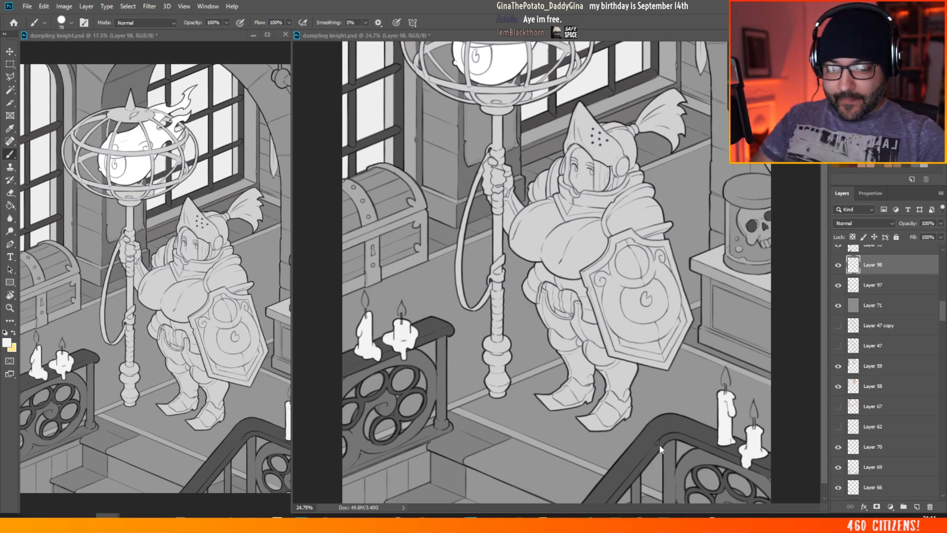
pyautogui.scroll(-4, 655, 438)
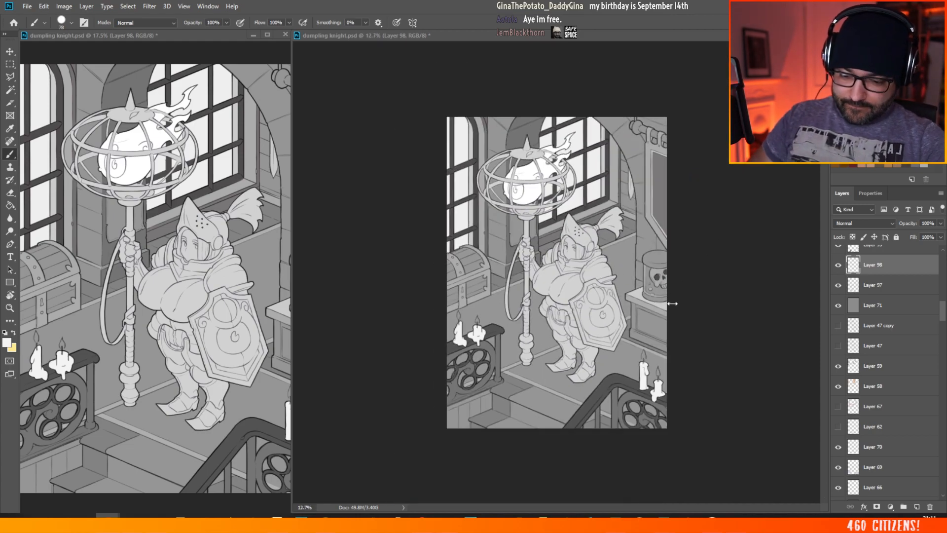
pyautogui.scroll(5, 679, 281)
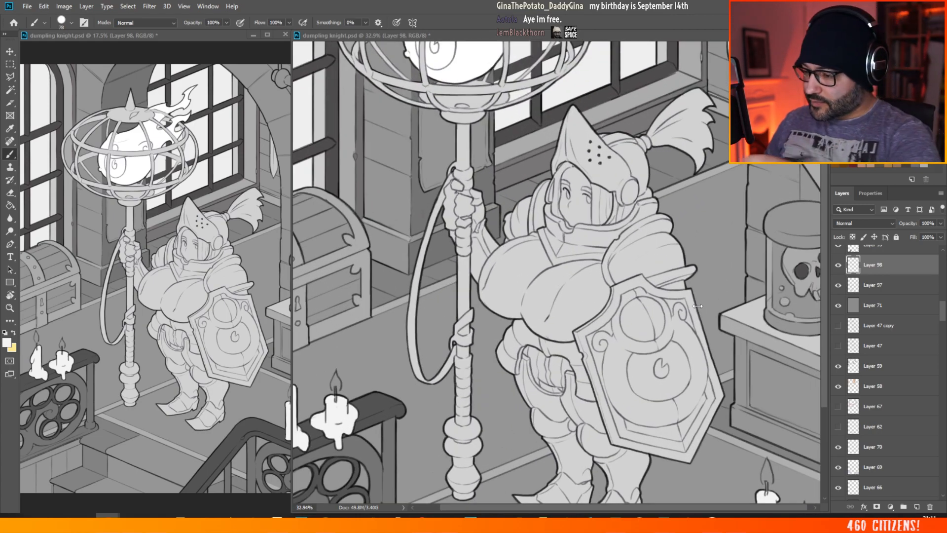
pyautogui.press('v')
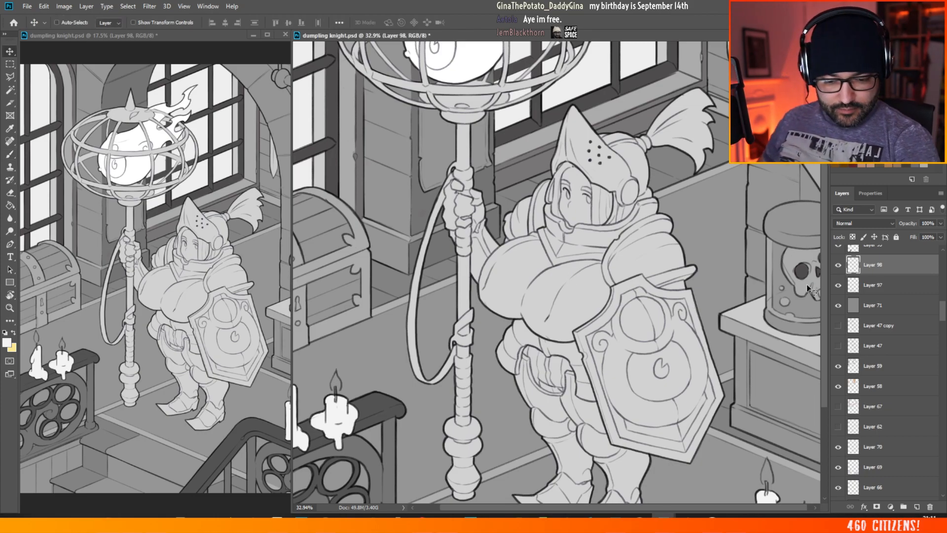
pyautogui.click(915, 503)
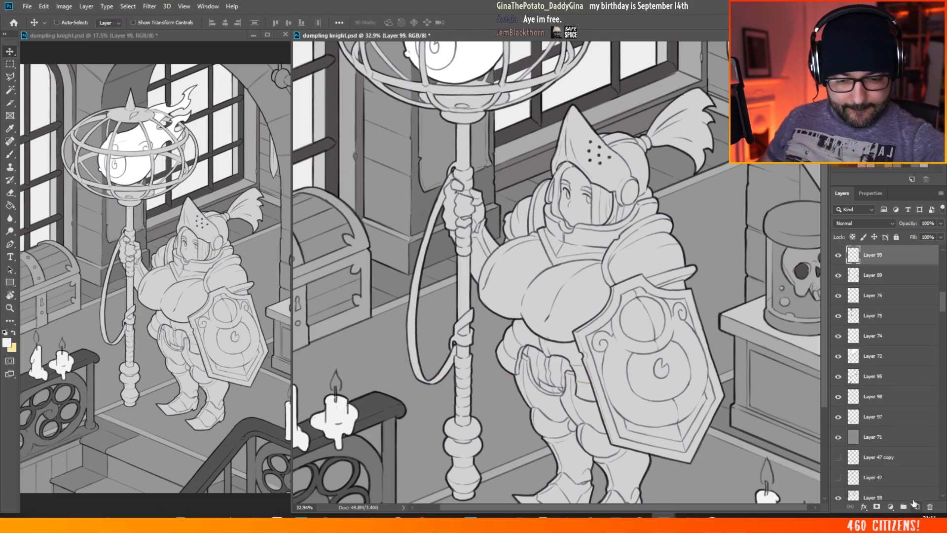
pyautogui.press('b')
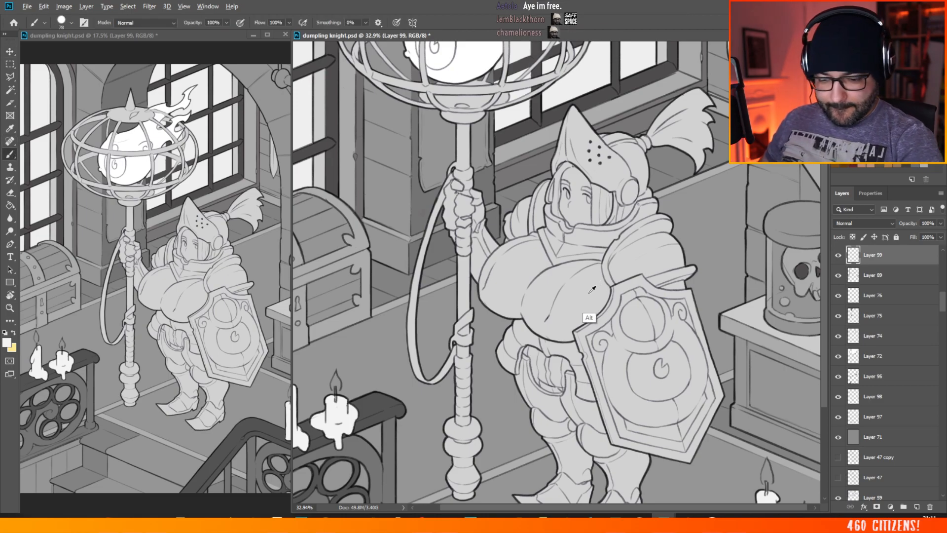
pyautogui.keyDown('alt'); pyautogui.click(590, 293); pyautogui.keyUp('alt')
pyautogui.moveTo(582, 507); pyautogui.dragTo(666, 501)
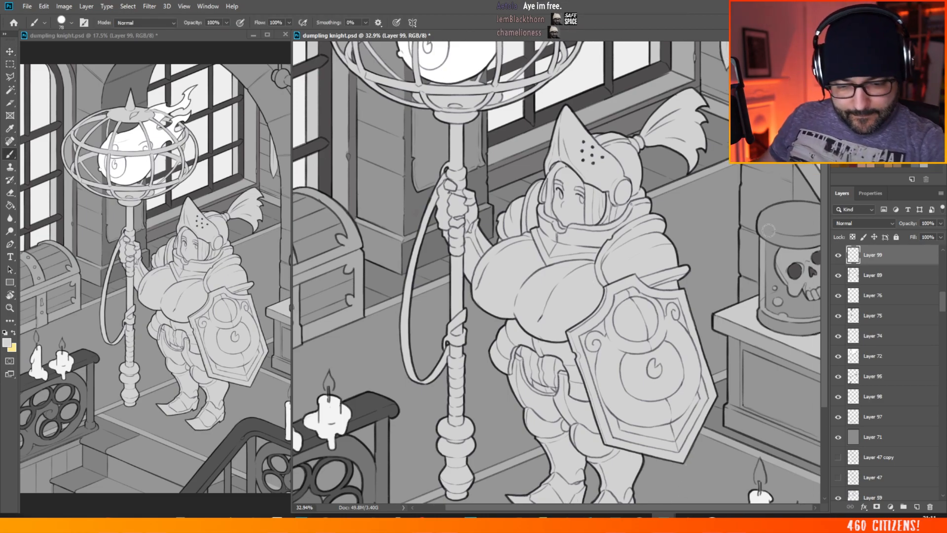
pyautogui.click(839, 255)
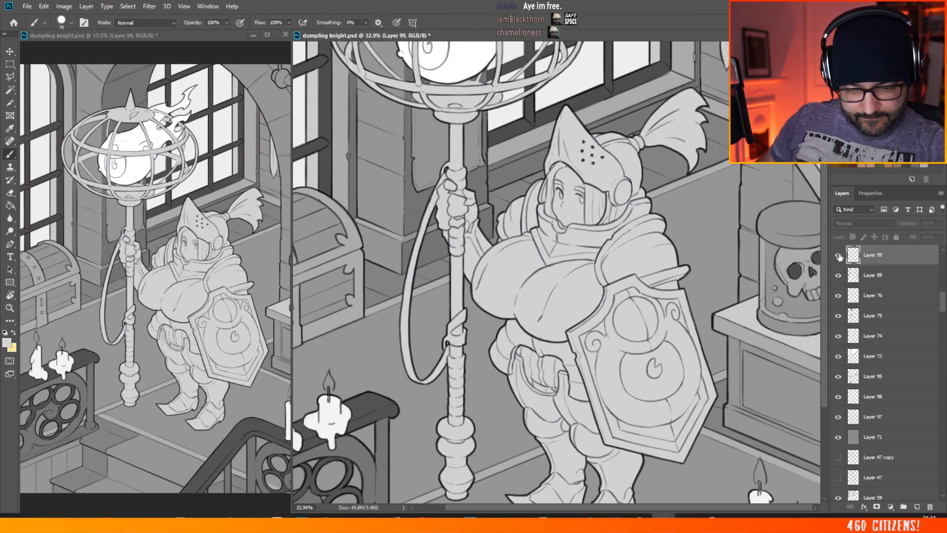
pyautogui.click(839, 255)
# Step: Add another new layer directly above Layer 89 and brush the forehead of the skull in the jar light grey
pyautogui.click(11, 53)
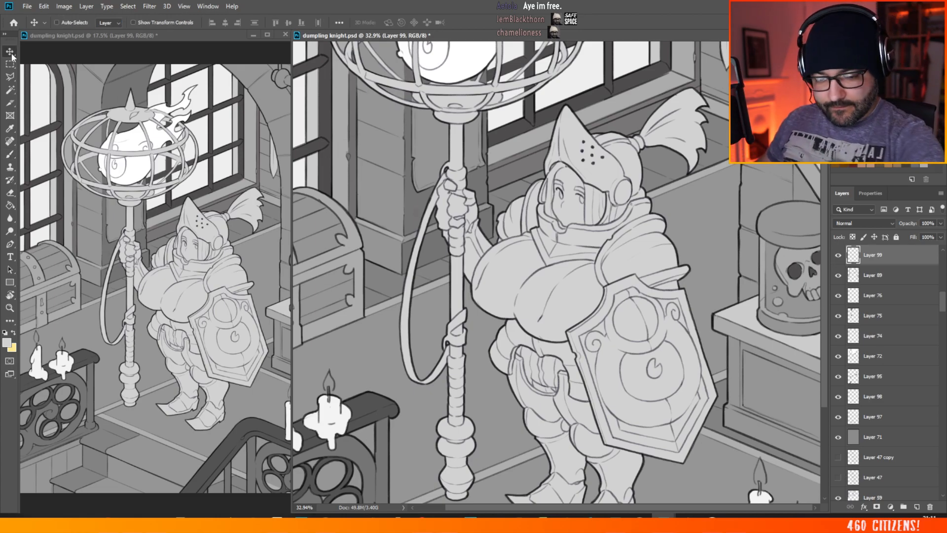
pyautogui.keyDown('ctrl'); pyautogui.click(799, 246); pyautogui.keyUp('ctrl')
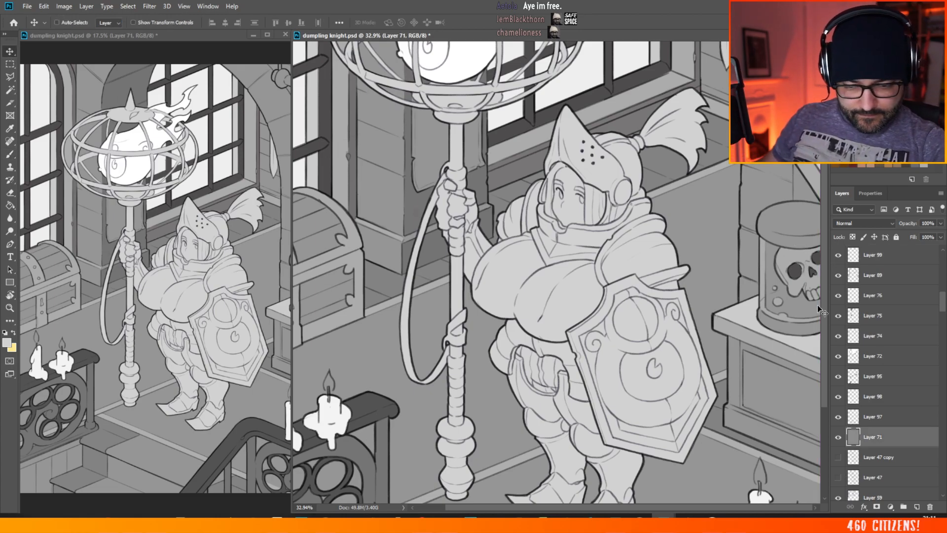
pyautogui.keyDown('ctrl'); pyautogui.click(795, 257); pyautogui.keyUp('ctrl')
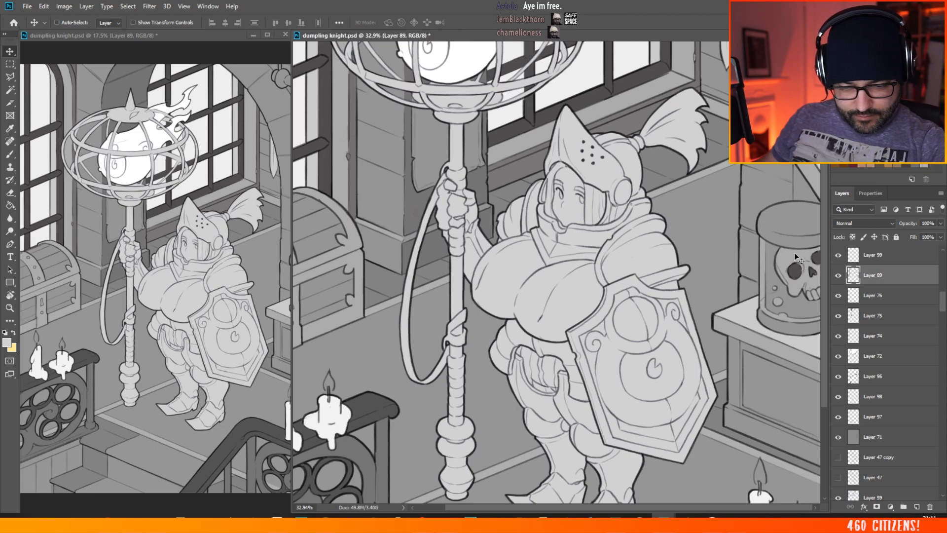
pyautogui.hotkey('ctrl', 'shift', 'alt', 'n')
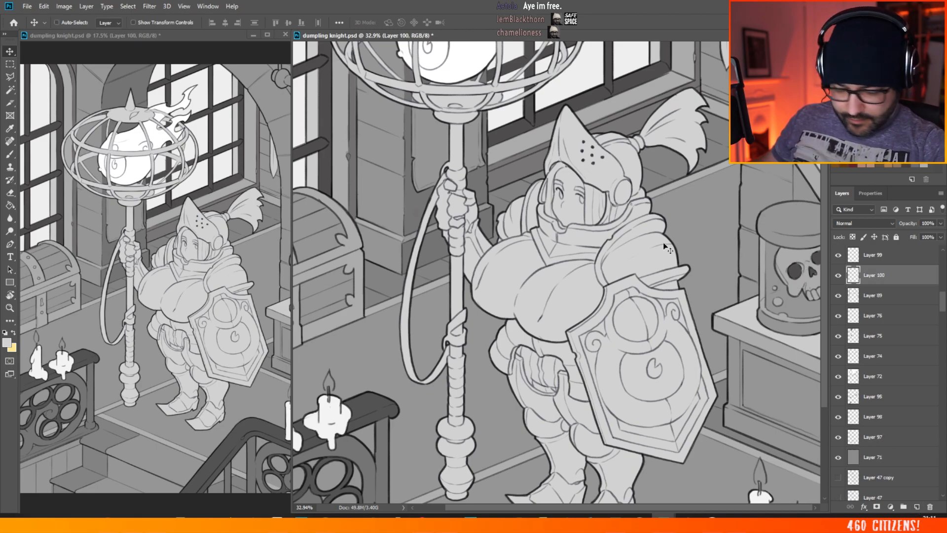
pyautogui.press('b')
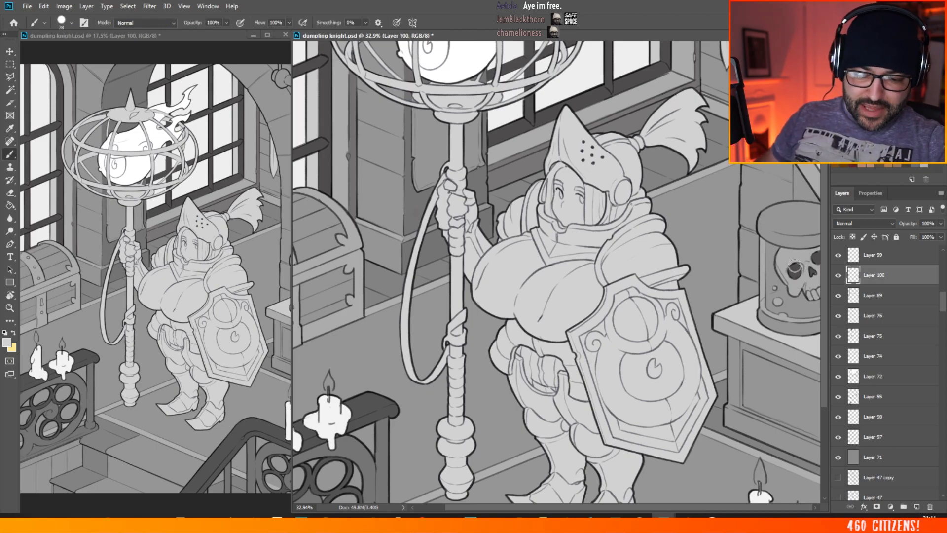
pyautogui.scroll(9, 808, 261)
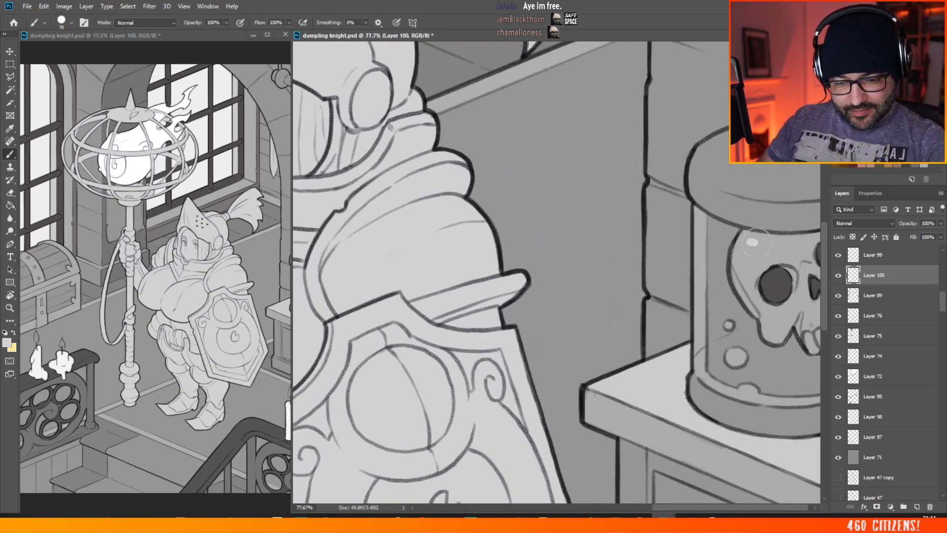
pyautogui.moveTo(741, 252)
pyautogui.mouseDown()
pyautogui.moveTo(738, 265)
pyautogui.moveTo(759, 275)
pyautogui.moveTo(771, 262)
pyautogui.mouseUp()
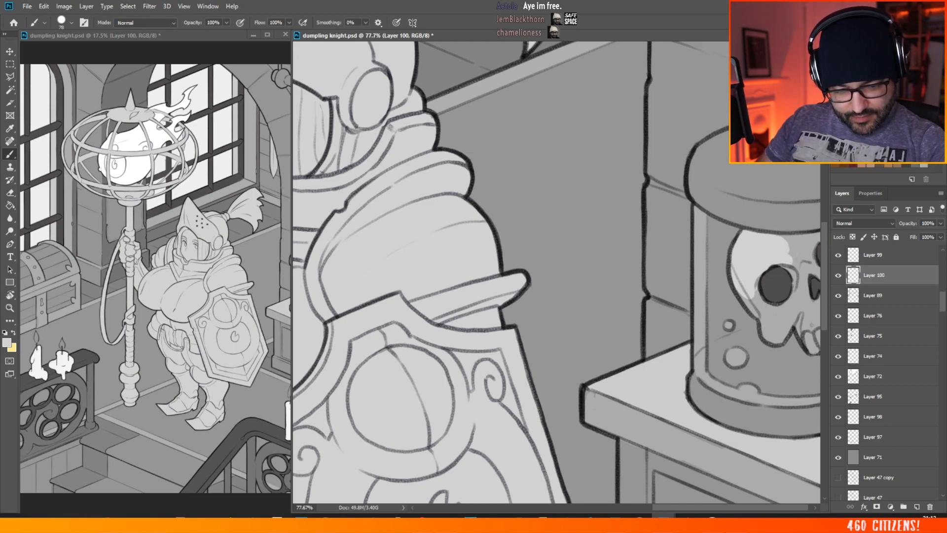
# Step: Move Layer 100 above Layer 99 and brush the rest of the jar's skull flat light grey, leaving the eye and nose sockets dark
pyautogui.moveTo(898, 275); pyautogui.dragTo(880, 246)
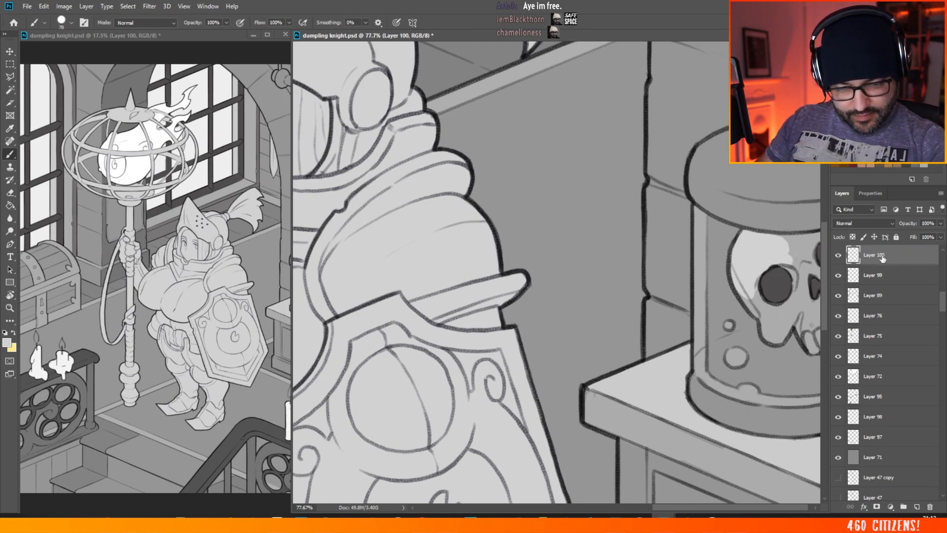
pyautogui.moveTo(797, 279)
pyautogui.mouseDown()
pyautogui.moveTo(780, 309)
pyautogui.moveTo(741, 291)
pyautogui.moveTo(771, 335)
pyautogui.moveTo(779, 339)
pyautogui.moveTo(785, 315)
pyautogui.moveTo(775, 313)
pyautogui.moveTo(801, 321)
pyautogui.moveTo(818, 345)
pyautogui.moveTo(775, 323)
pyautogui.moveTo(791, 338)
pyautogui.moveTo(804, 312)
pyautogui.moveTo(816, 337)
pyautogui.moveTo(819, 299)
pyautogui.moveTo(812, 324)
pyautogui.moveTo(800, 301)
pyautogui.moveTo(812, 325)
pyautogui.mouseUp()
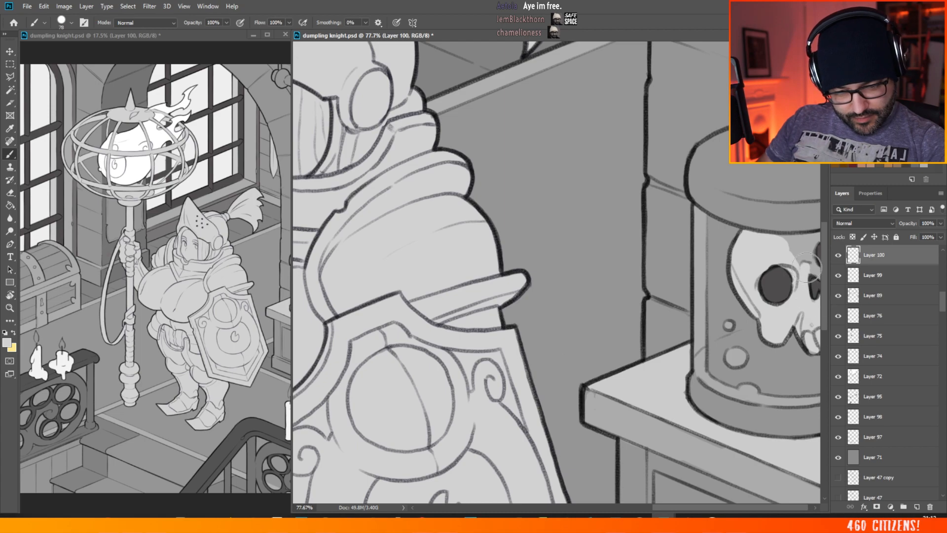
pyautogui.moveTo(806, 267)
pyautogui.mouseDown()
pyautogui.moveTo(780, 241)
pyautogui.moveTo(804, 241)
pyautogui.moveTo(811, 254)
pyautogui.moveTo(809, 238)
pyautogui.moveTo(774, 238)
pyautogui.moveTo(809, 236)
pyautogui.mouseUp()
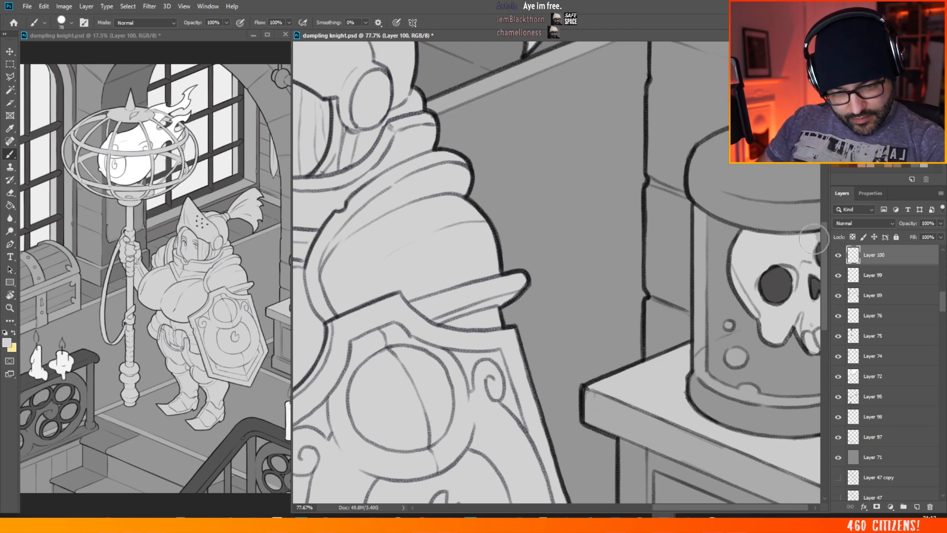
pyautogui.moveTo(808, 155); pyautogui.dragTo(512, 163)
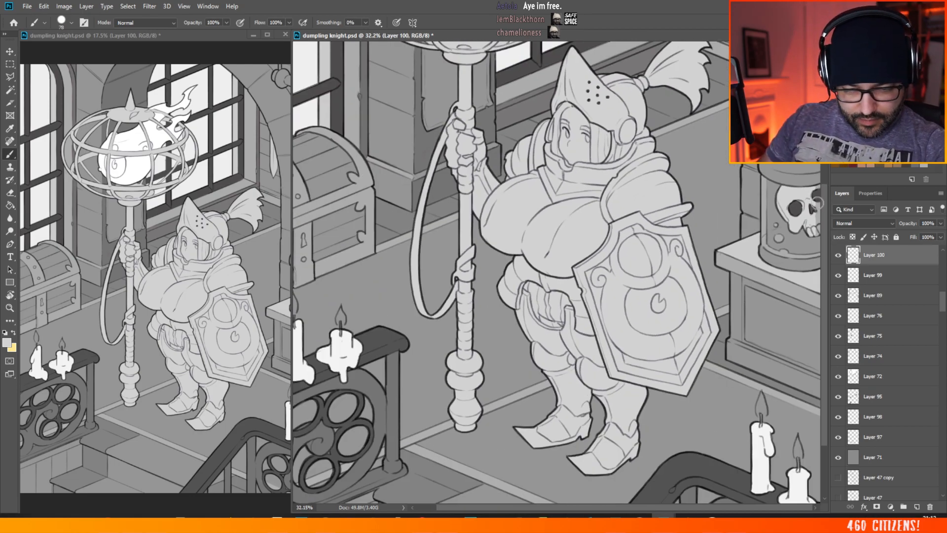
pyautogui.scroll(7, 706, 173)
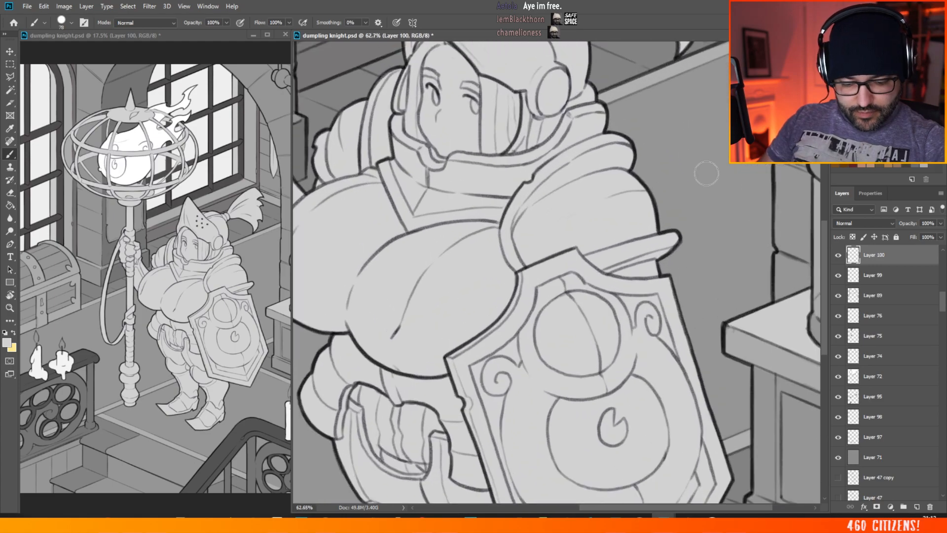
pyautogui.moveTo(762, 506); pyautogui.dragTo(822, 498)
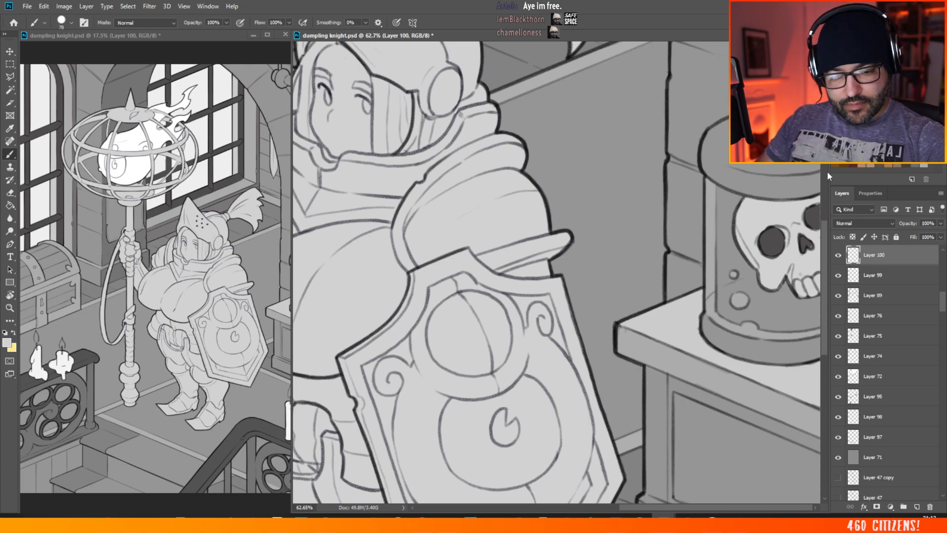
pyautogui.scroll(-11, 710, 211)
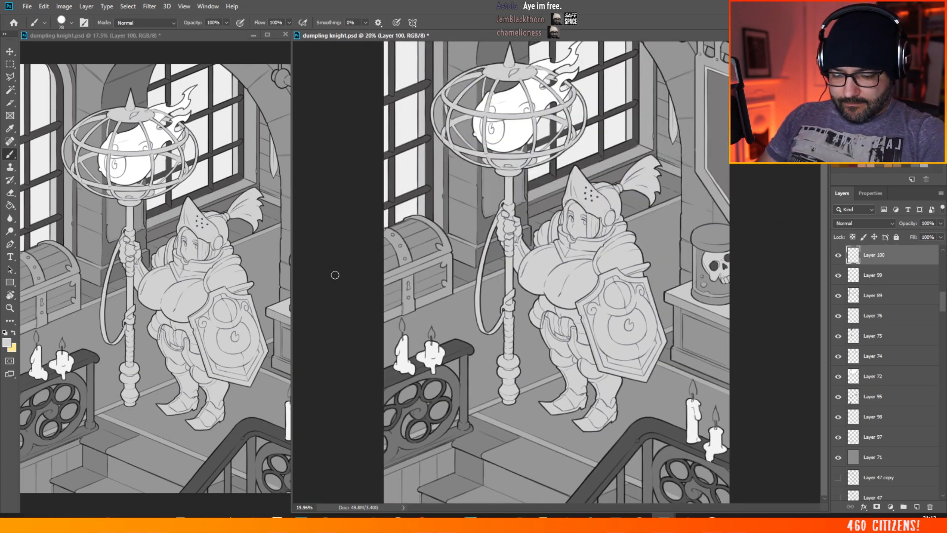
pyautogui.scroll(-2, 412, 221)
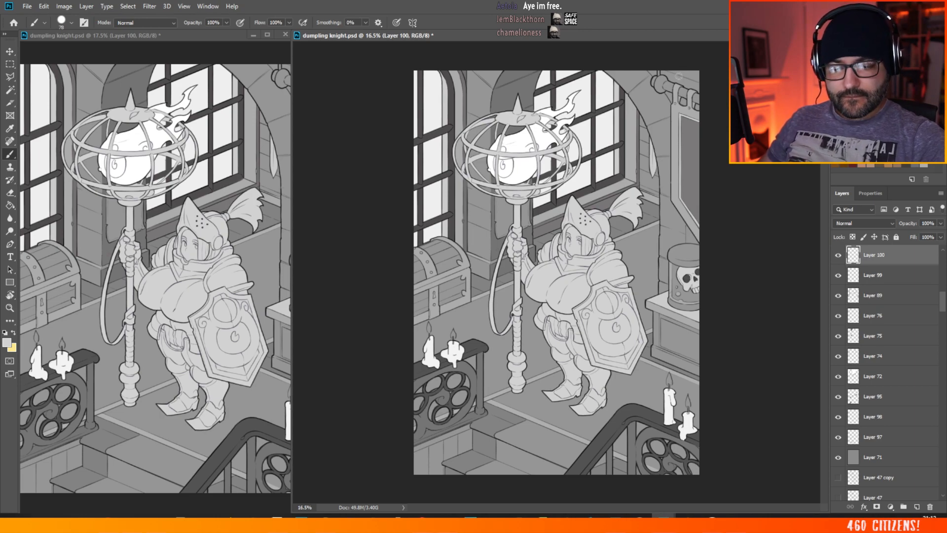
pyautogui.scroll(5, 642, 121)
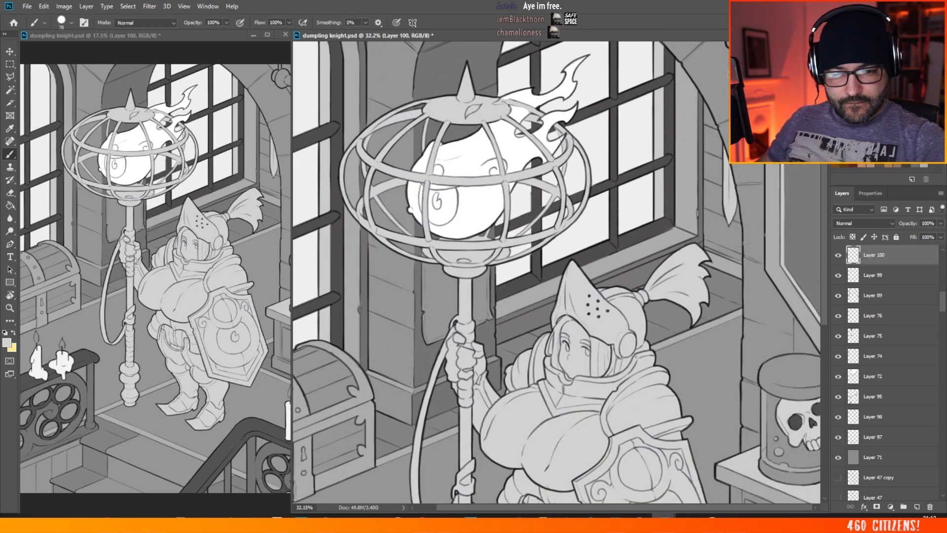
pyautogui.scroll(2, 827, 260)
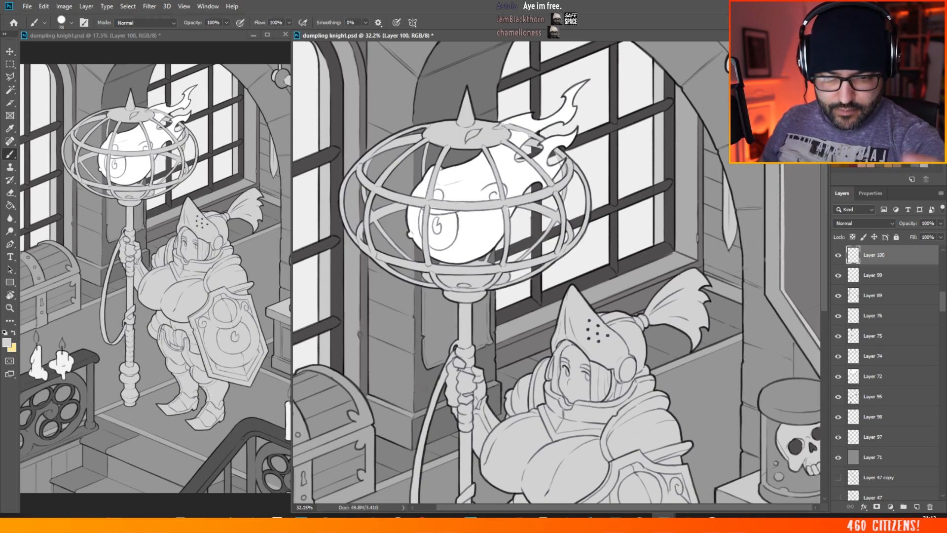
pyautogui.scroll(-3, 606, 229)
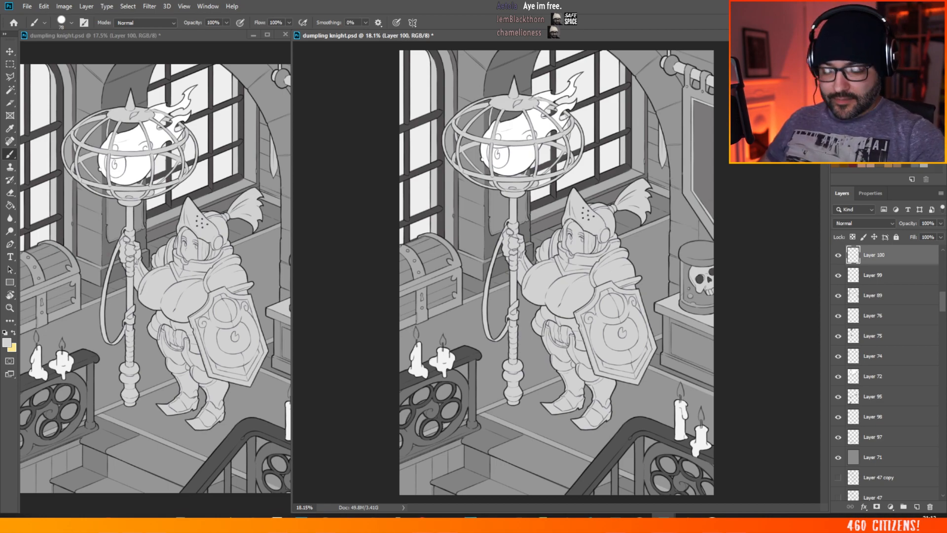
pyautogui.scroll(-2, 594, 152)
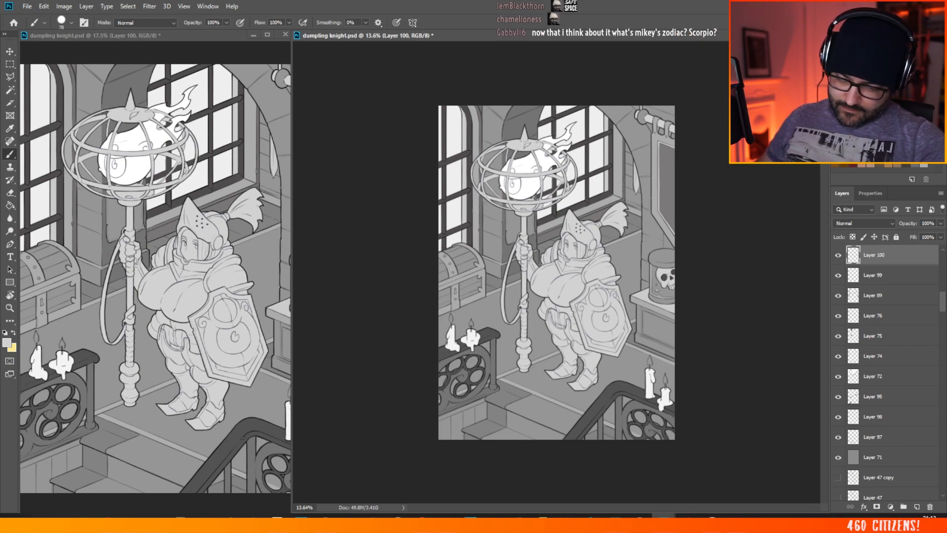
# Step: Sample a darker grey from the background and brush the base moulding of the cabinet under the skull jar on Layer 100
pyautogui.scroll(3, 527, 189)
pyautogui.scroll(4, 471, 260)
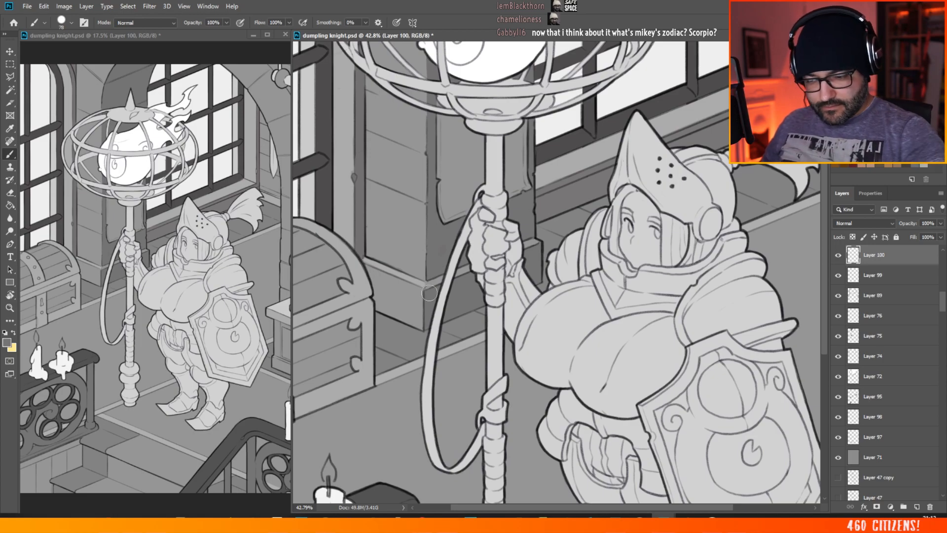
pyautogui.scroll(-4, 489, 290)
pyautogui.scroll(5, 790, 431)
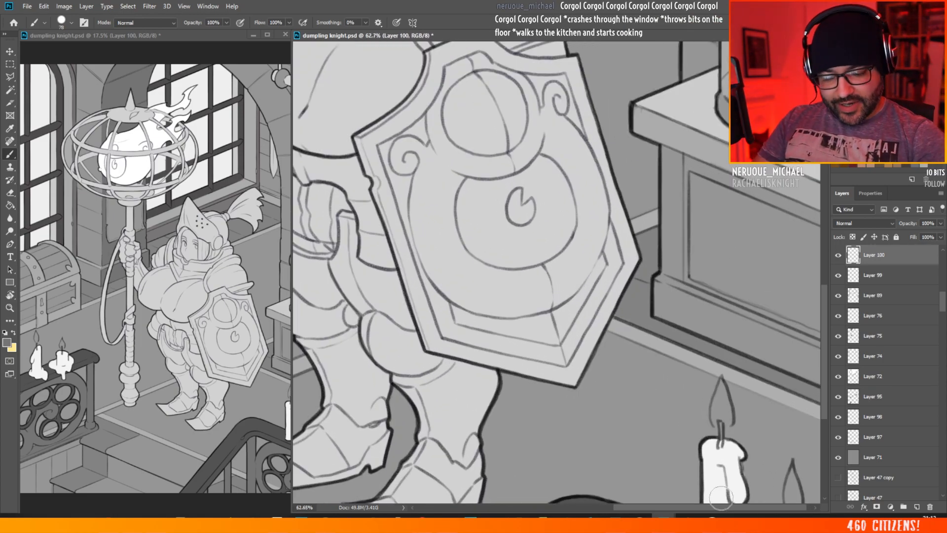
pyautogui.moveTo(734, 507); pyautogui.dragTo(763, 508)
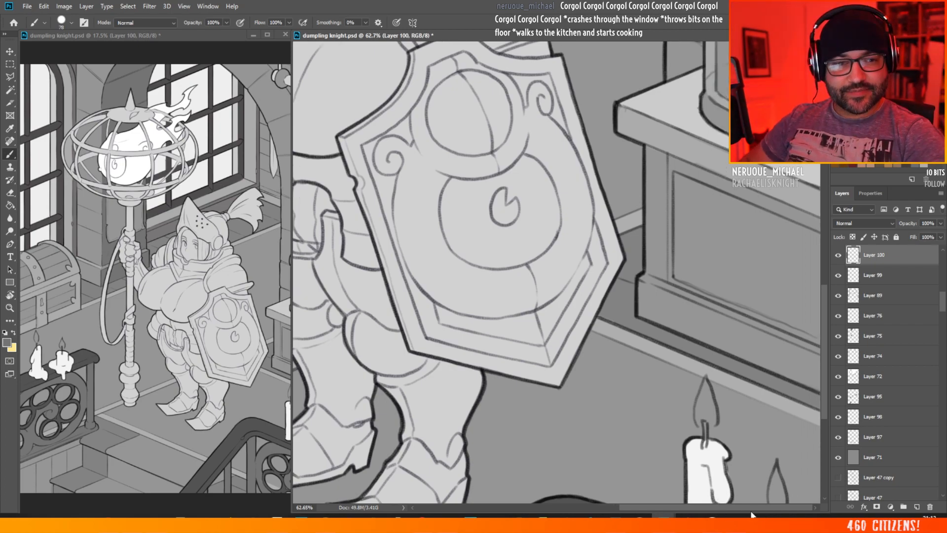
pyautogui.moveTo(643, 279)
pyautogui.mouseDown()
pyautogui.moveTo(643, 314)
pyautogui.moveTo(673, 319)
pyautogui.moveTo(672, 299)
pyautogui.moveTo(681, 300)
pyautogui.moveTo(644, 282)
pyautogui.moveTo(715, 325)
pyautogui.moveTo(643, 306)
pyautogui.moveTo(726, 341)
pyautogui.moveTo(673, 325)
pyautogui.moveTo(698, 327)
pyautogui.moveTo(659, 238)
pyautogui.moveTo(697, 304)
pyautogui.moveTo(741, 324)
pyautogui.moveTo(692, 300)
pyautogui.moveTo(749, 326)
pyautogui.moveTo(720, 329)
pyautogui.moveTo(713, 342)
pyautogui.moveTo(821, 384)
pyautogui.moveTo(749, 323)
pyautogui.moveTo(824, 362)
pyautogui.mouseUp()
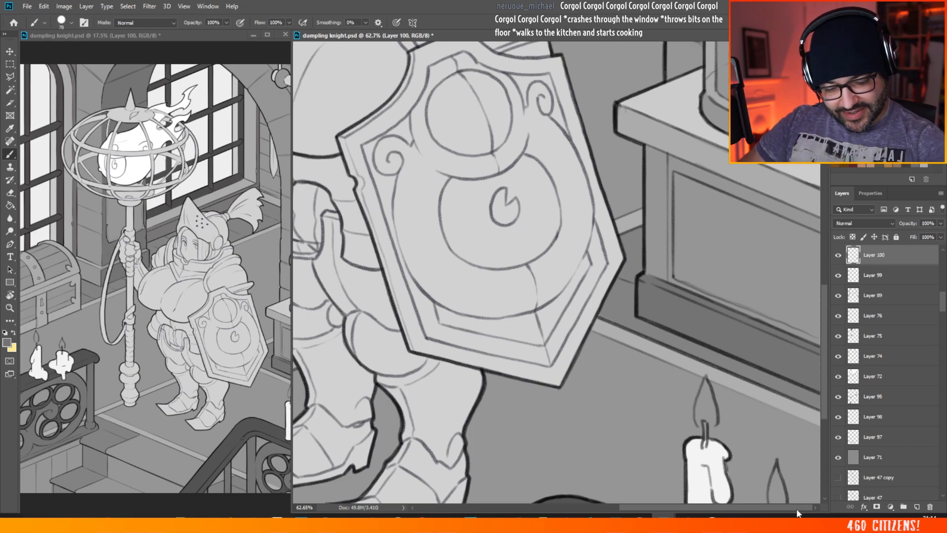
# Step: Brush the cabinet's corner post below the tabletop with the same darker grey on Layer 100
pyautogui.moveTo(683, 284); pyautogui.dragTo(588, 280)
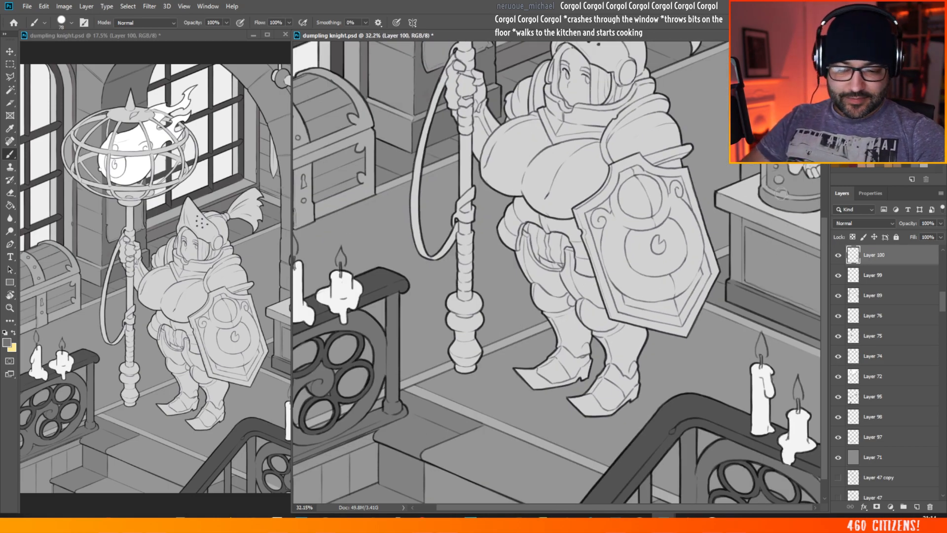
pyautogui.moveTo(800, 239); pyautogui.dragTo(684, 249)
pyautogui.moveTo(722, 312); pyautogui.dragTo(778, 288)
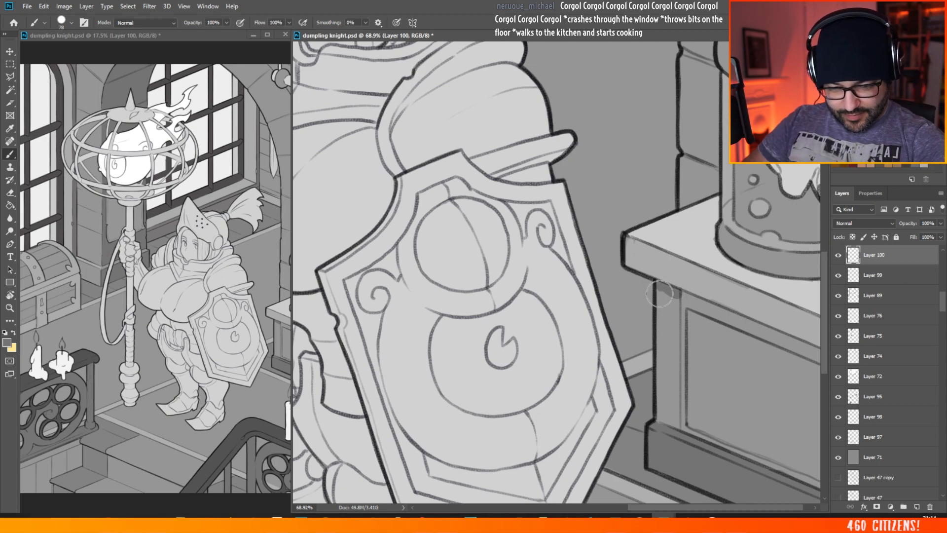
pyautogui.moveTo(674, 291)
pyautogui.mouseDown()
pyautogui.moveTo(670, 434)
pyautogui.moveTo(670, 316)
pyautogui.moveTo(664, 327)
pyautogui.moveTo(673, 373)
pyautogui.moveTo(673, 306)
pyautogui.moveTo(671, 422)
pyautogui.moveTo(668, 365)
pyautogui.mouseUp()
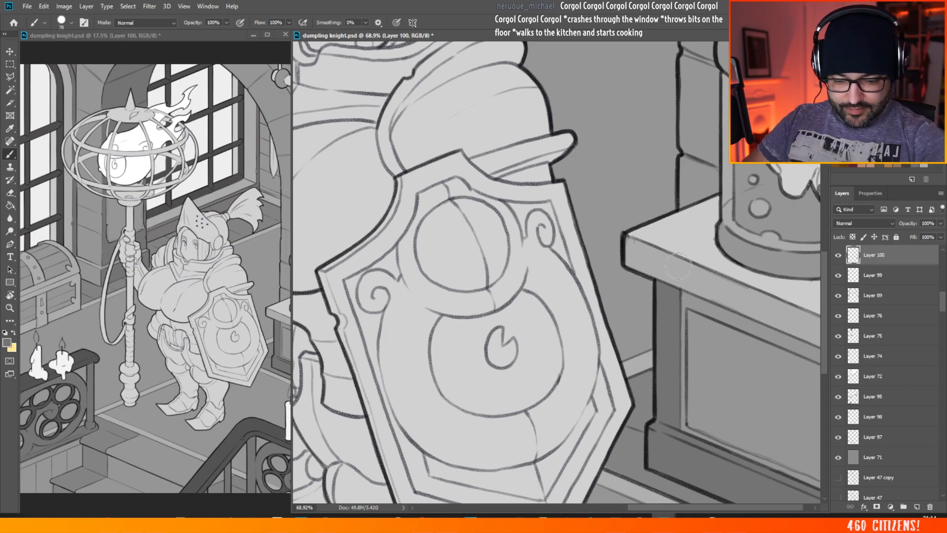
pyautogui.scroll(-5, 620, 279)
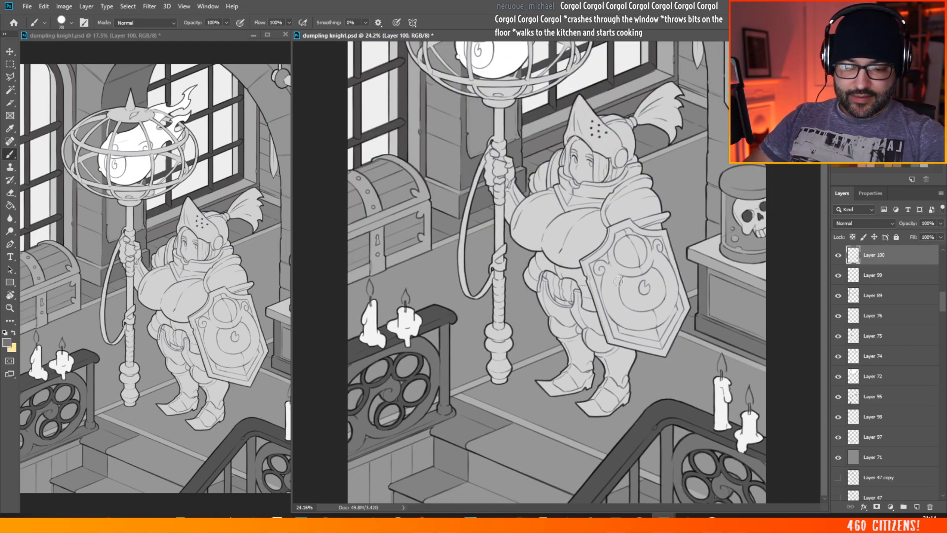
# Step: Brush the cabinet's front rail directly below the tabletop with the same darker grey on Layer 100
pyautogui.scroll(4, 703, 259)
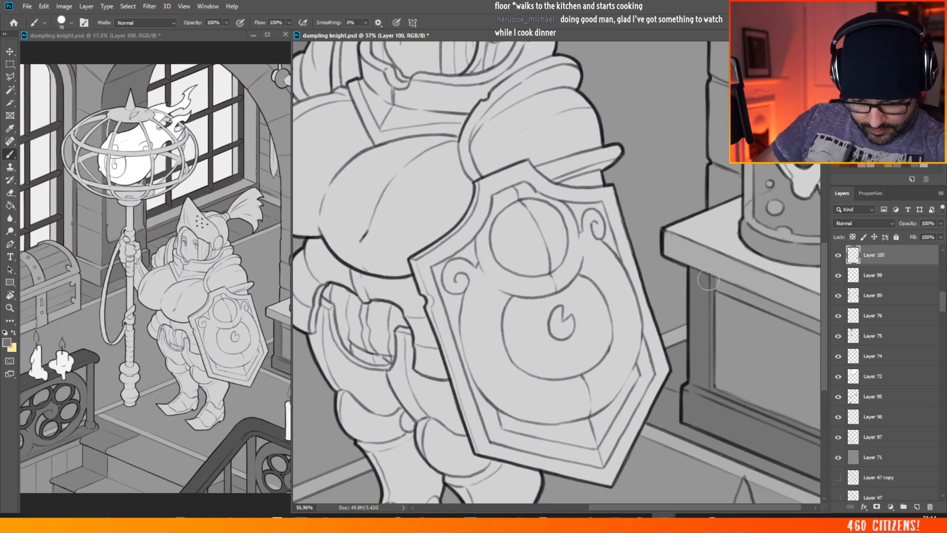
pyautogui.moveTo(757, 301); pyautogui.dragTo(711, 283)
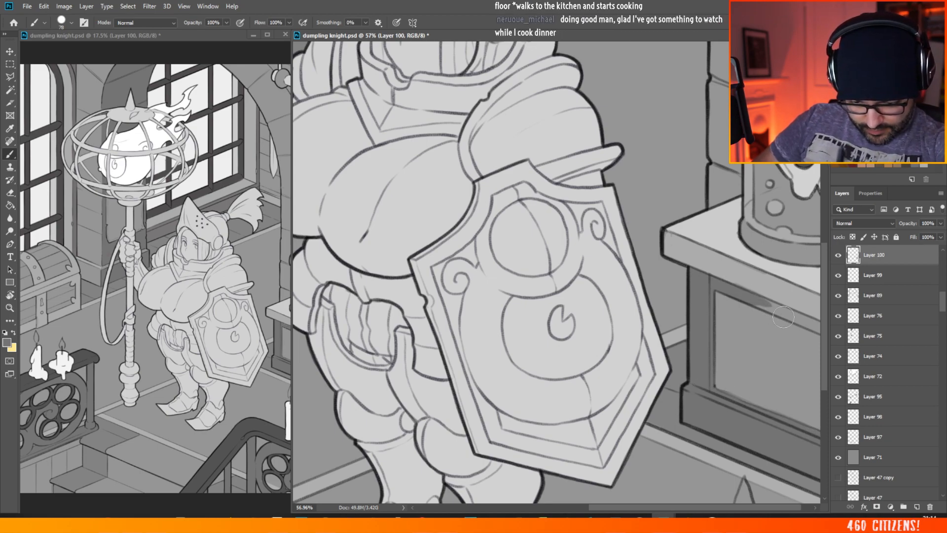
pyautogui.moveTo(758, 303); pyautogui.dragTo(821, 327)
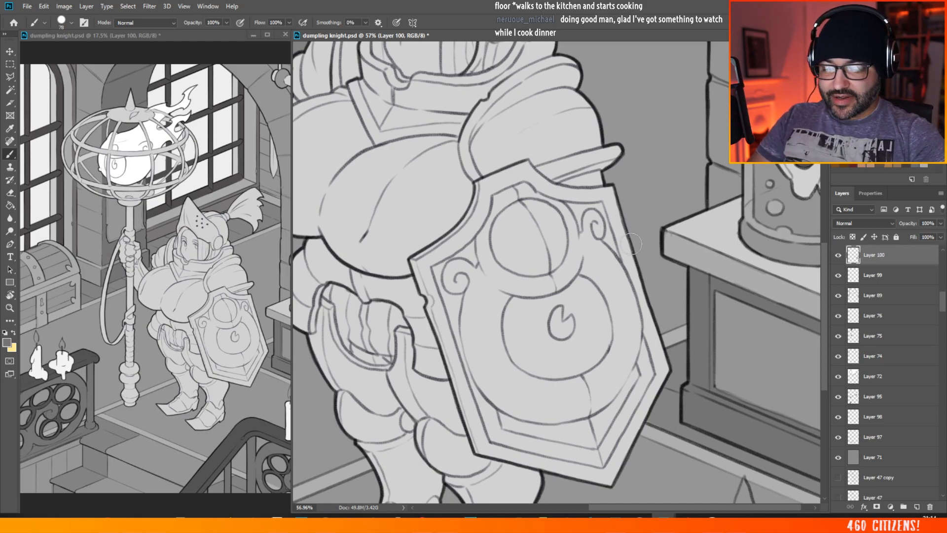
pyautogui.scroll(-5, 631, 244)
pyautogui.scroll(5, 768, 355)
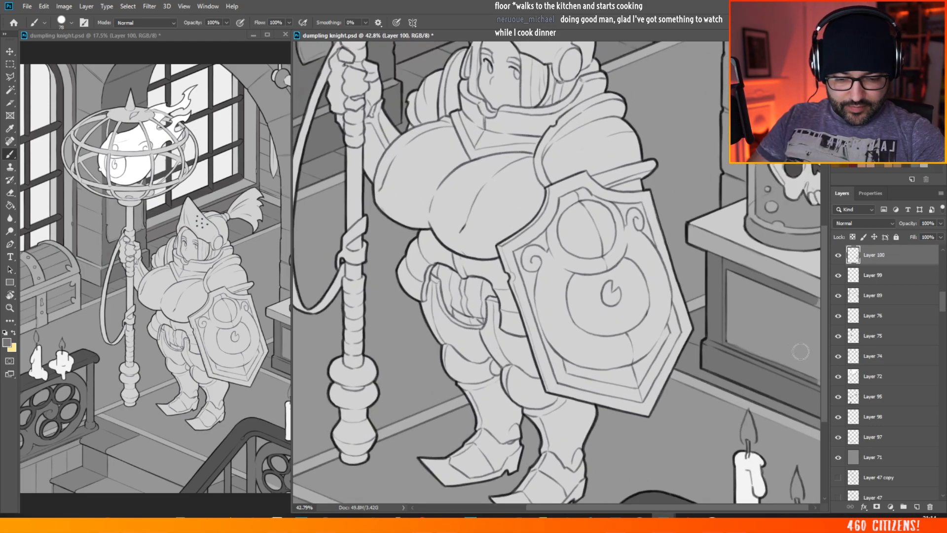
pyautogui.moveTo(709, 510); pyautogui.dragTo(714, 508)
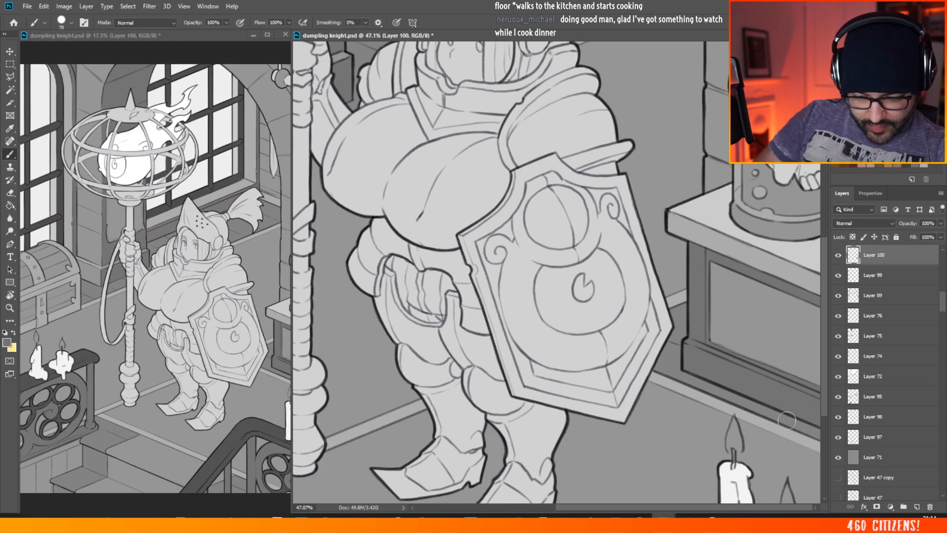
# Step: Examine the flat grey tones across the whole illustration, including the chest and the lantern staff
pyautogui.scroll(-9, 410, 118)
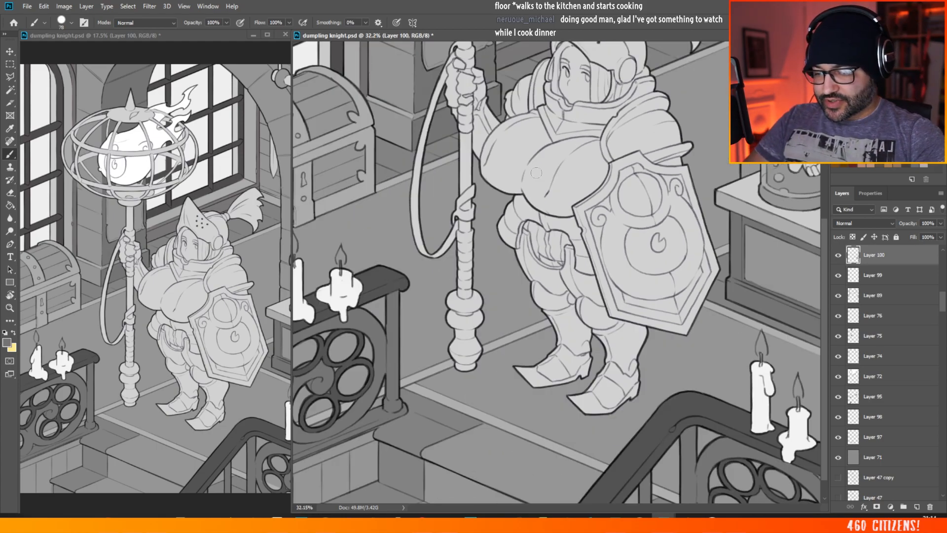
pyautogui.scroll(-3, 746, 336)
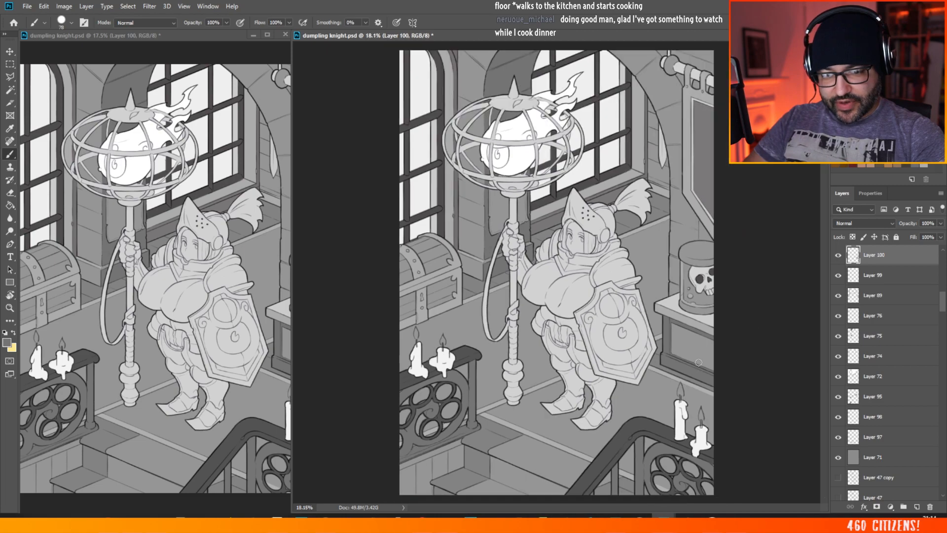
pyautogui.scroll(3, 490, 200)
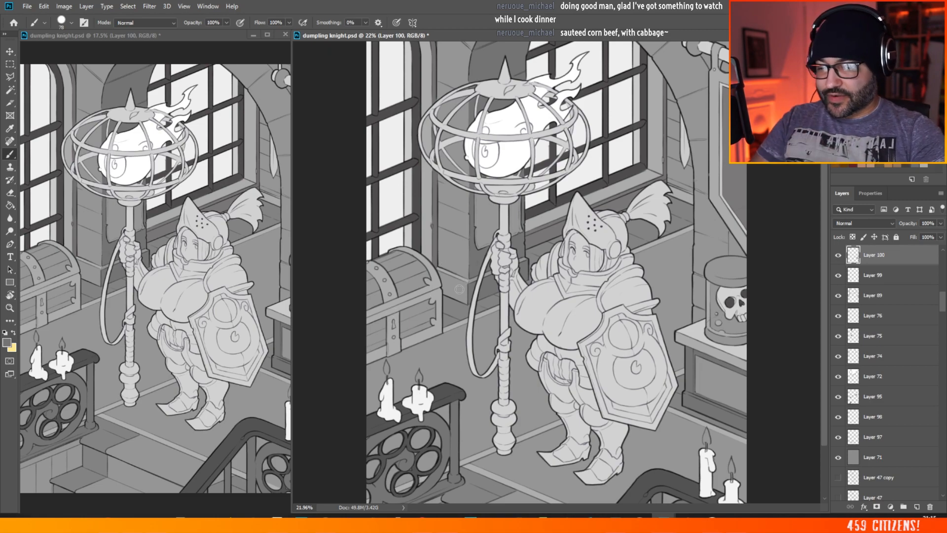
pyautogui.scroll(-2, 596, 162)
pyautogui.scroll(5, 391, 303)
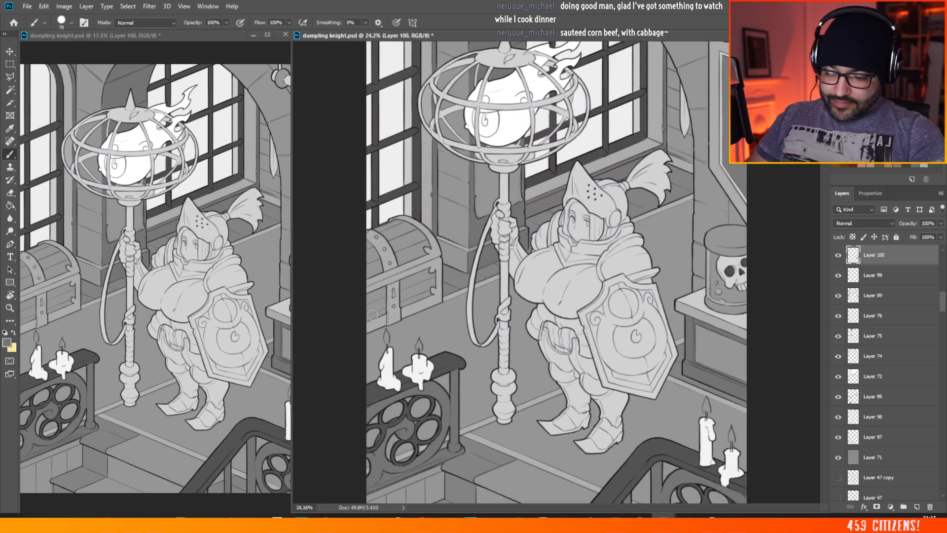
pyautogui.hscroll(-3, 493, 501)
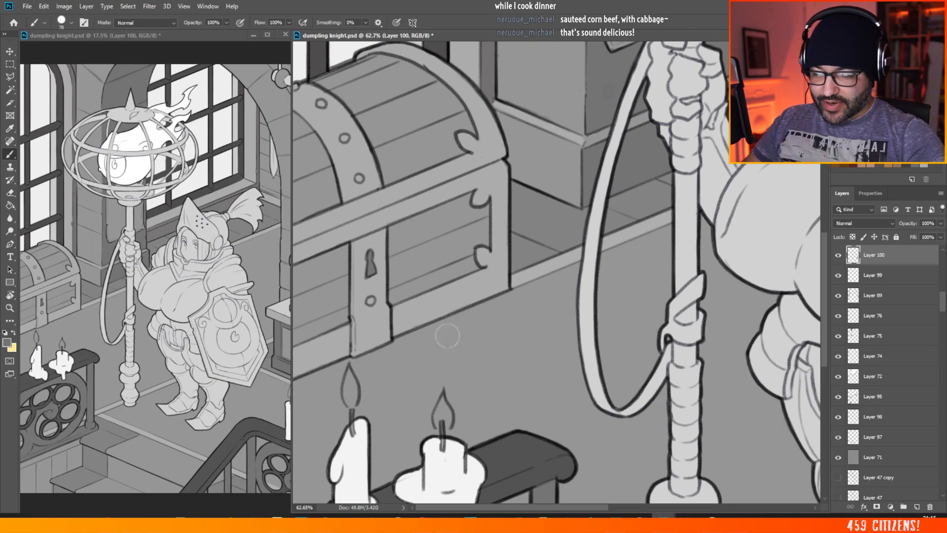
pyautogui.scroll(-6, 447, 336)
pyautogui.scroll(-1, 350, 224)
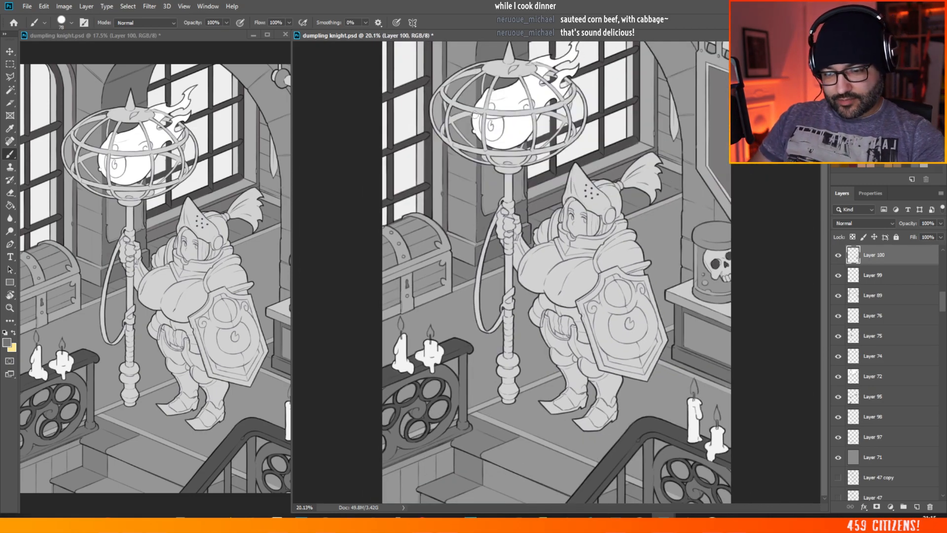
pyautogui.scroll(5, 517, 141)
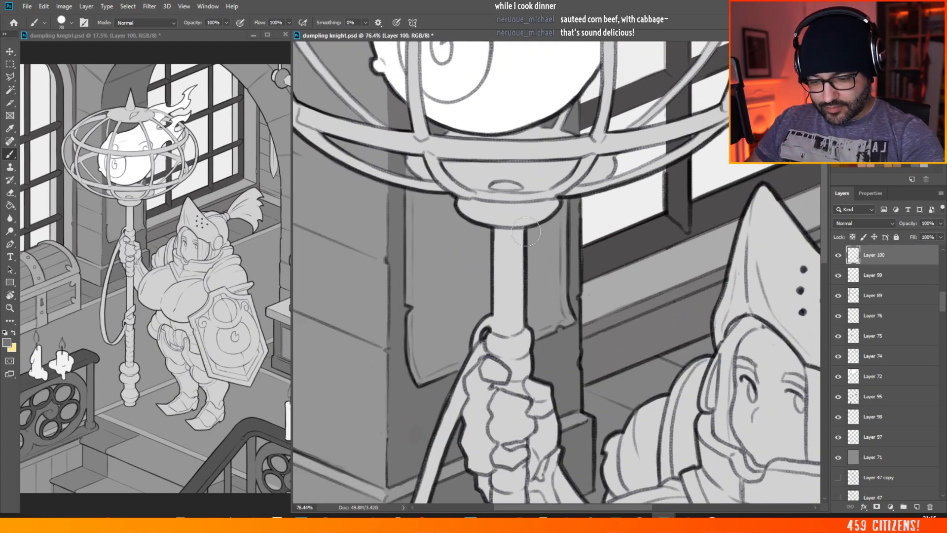
pyautogui.scroll(-8, 526, 232)
pyautogui.scroll(2, 551, 259)
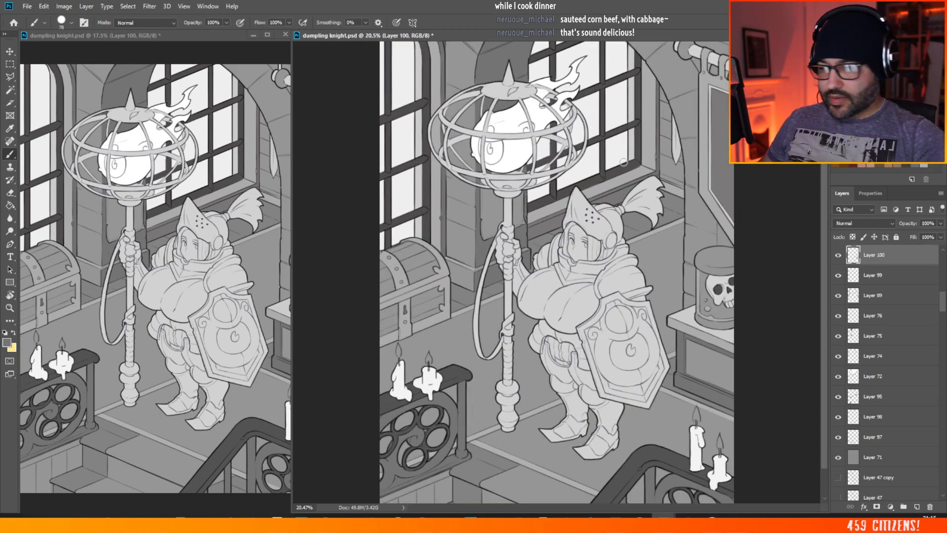
# Step: Pick the staff's flat layer, Layer 65, add a new layer directly above it, and return to the Brush with a darker grey
pyautogui.click(10, 51)
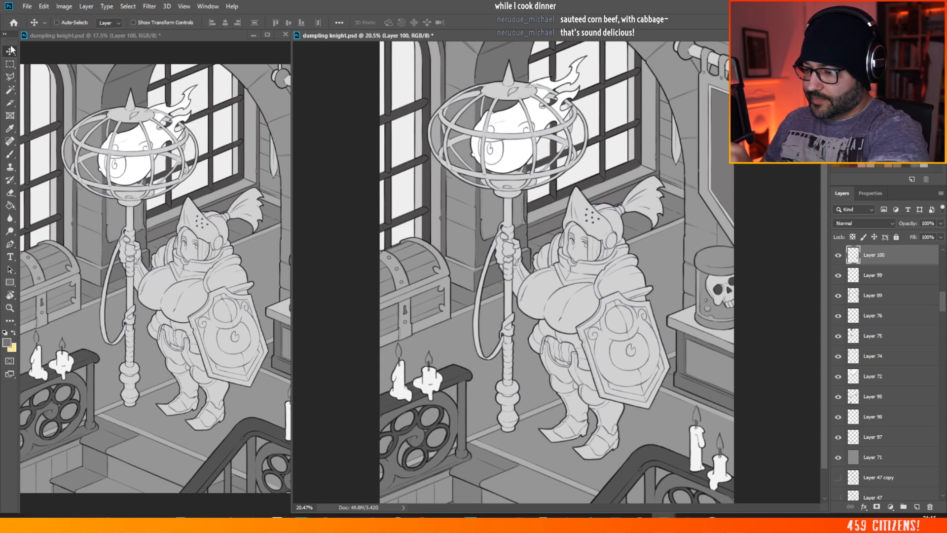
pyautogui.keyDown('ctrl'); pyautogui.click(542, 285); pyautogui.keyUp('ctrl')
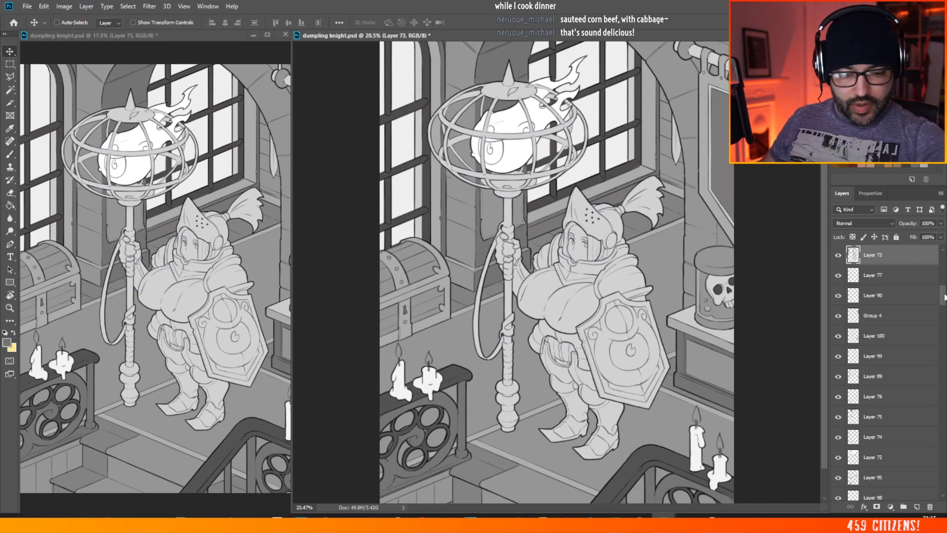
pyautogui.scroll(5, 883, 366)
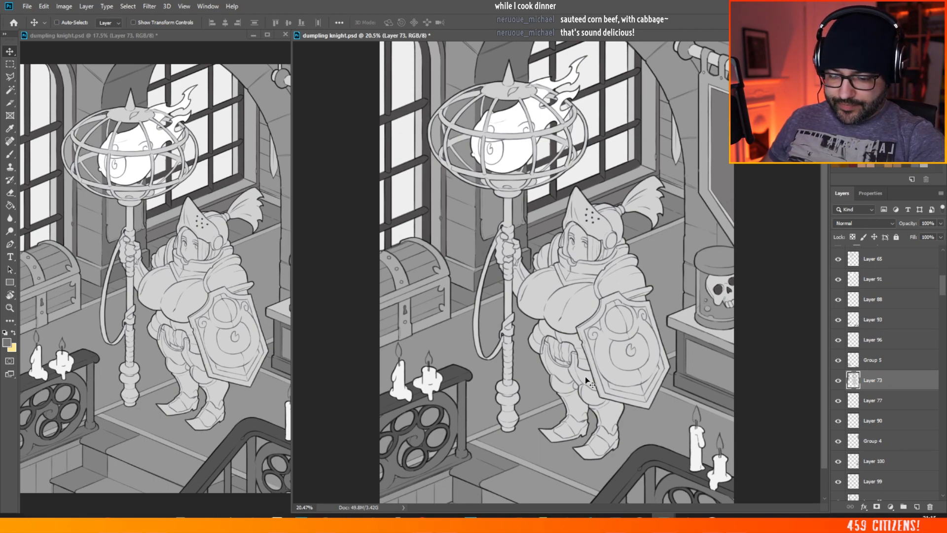
pyautogui.keyDown('ctrl'); pyautogui.click(510, 307); pyautogui.keyUp('ctrl')
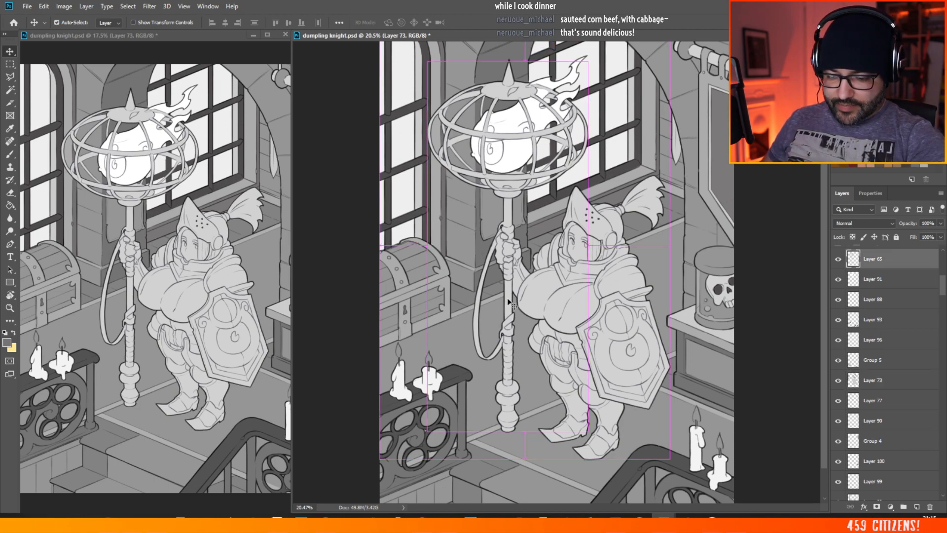
pyautogui.click(917, 507)
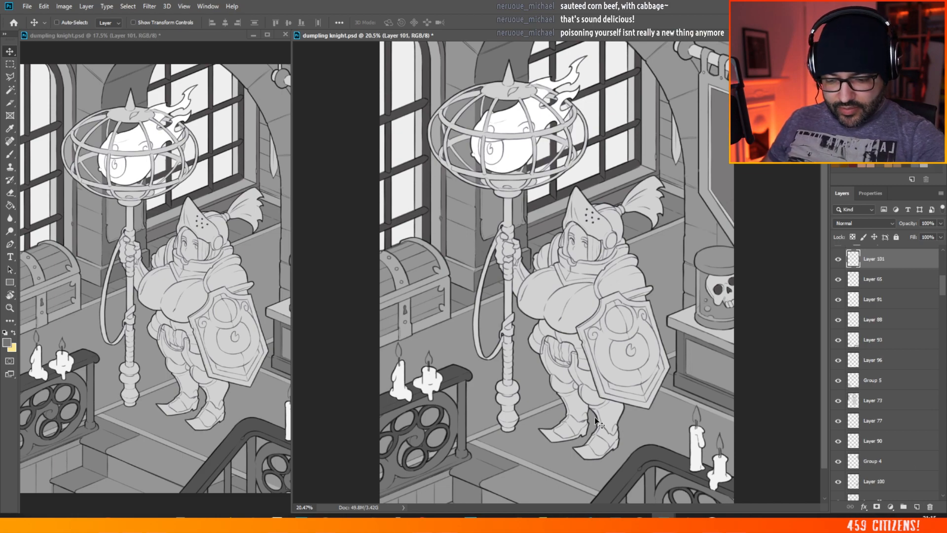
pyautogui.scroll(2, 527, 371)
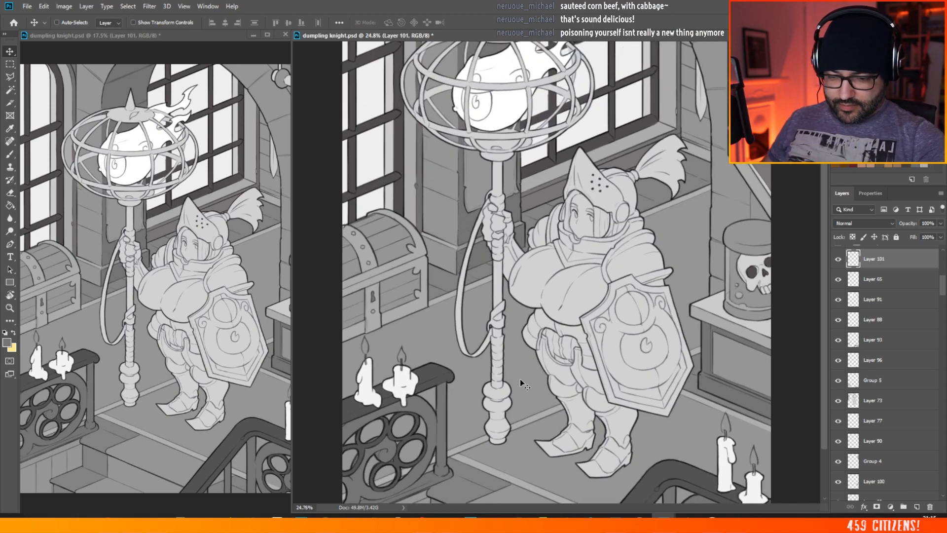
pyautogui.scroll(-2, 523, 385)
pyautogui.scroll(-2, 488, 363)
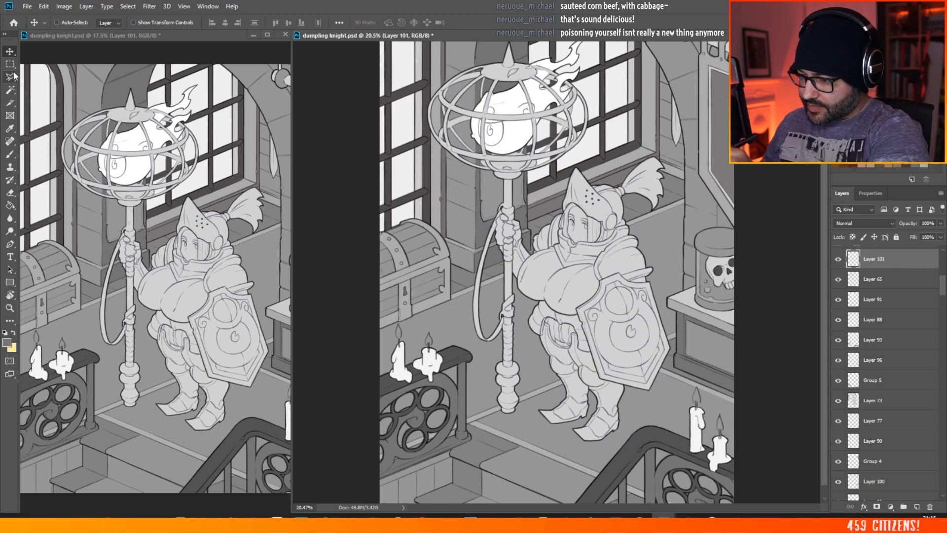
pyautogui.click(10, 155)
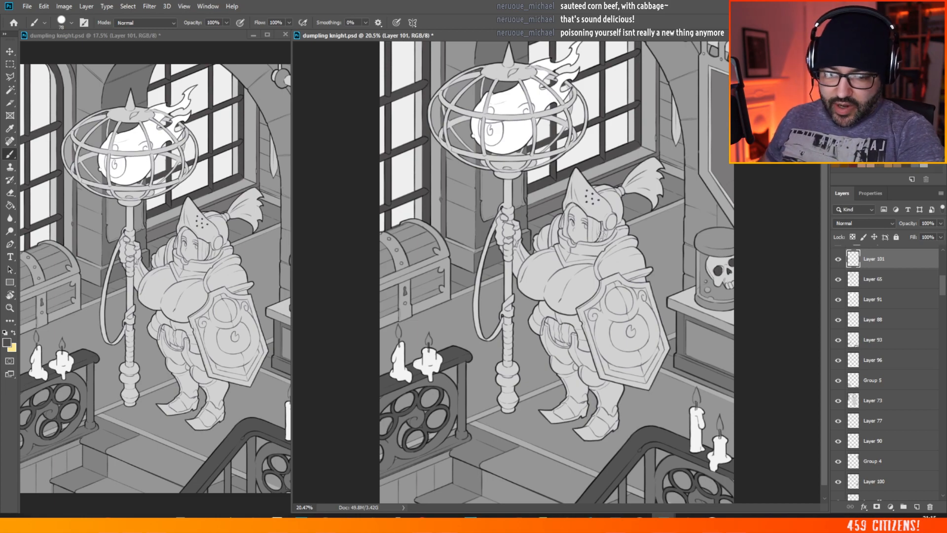
# Step: Select the silhouette of the staff and its strap by magic-wanding the empty area of Layer 65 and inverting the selection
pyautogui.scroll(-2, 500, 209)
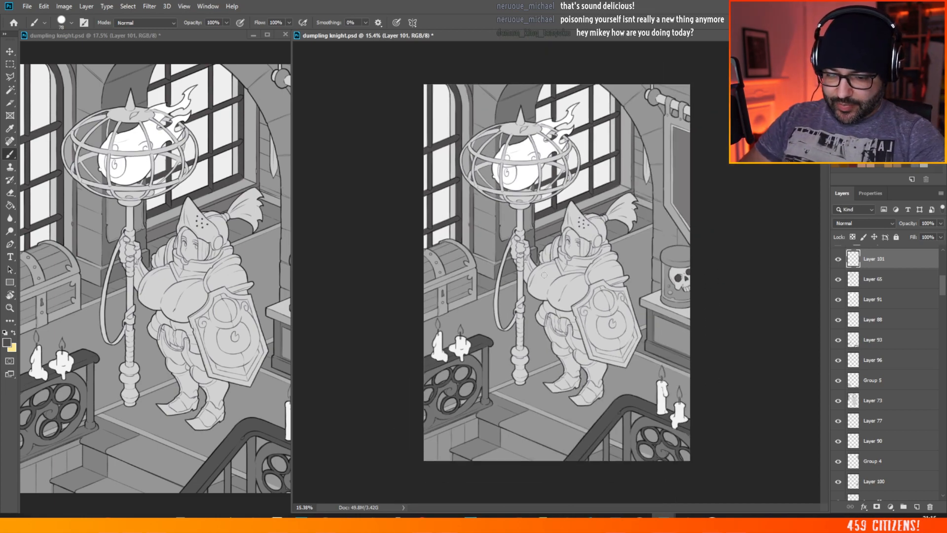
pyautogui.scroll(3, 548, 276)
pyautogui.scroll(2, 458, 308)
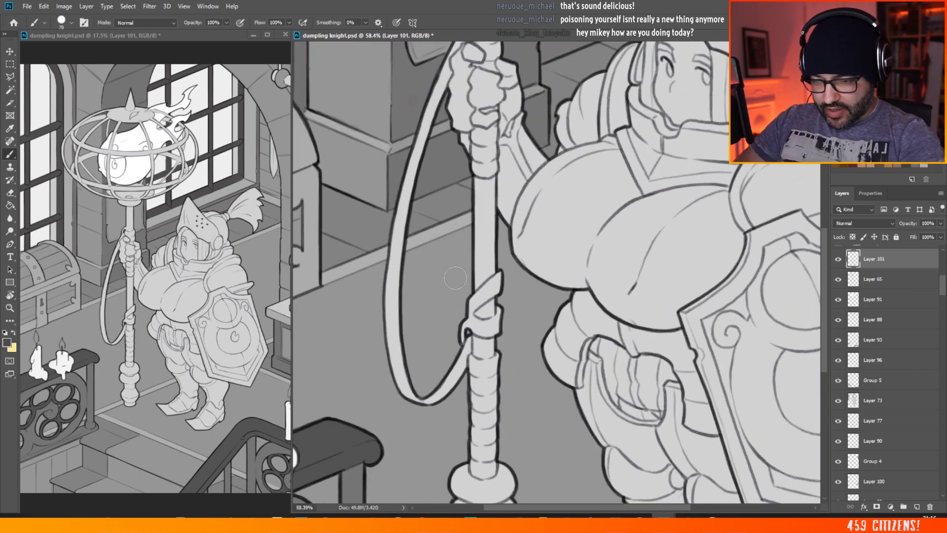
pyautogui.click(12, 90)
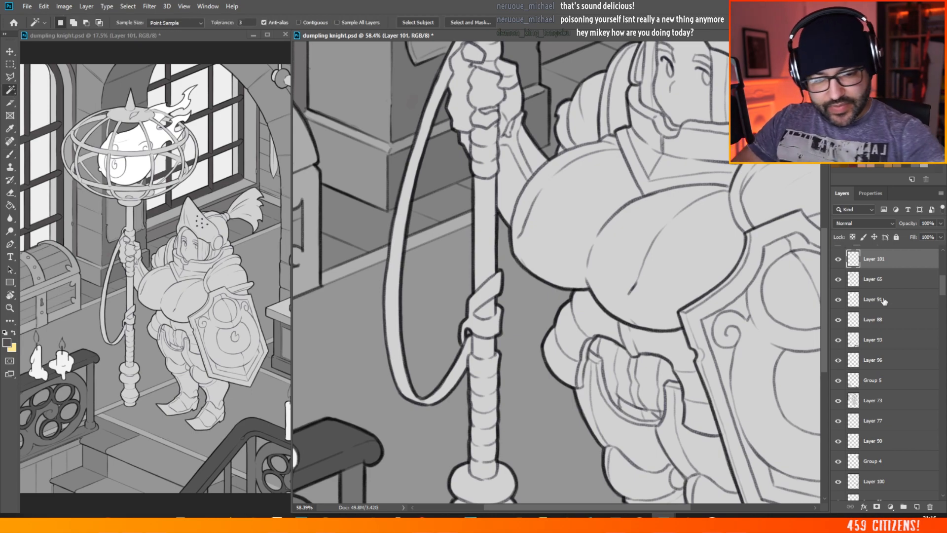
pyautogui.click(848, 280)
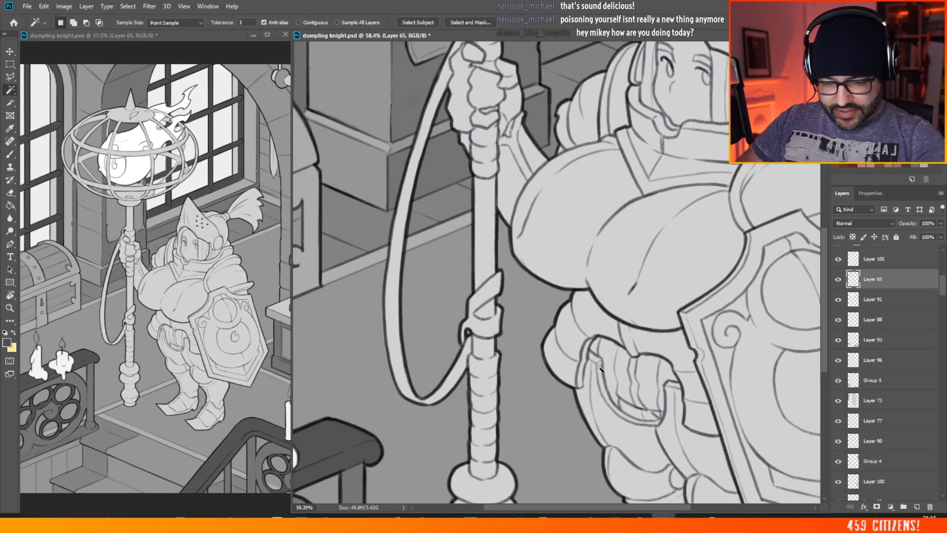
pyautogui.click(528, 397)
pyautogui.click(128, 6)
pyautogui.click(147, 45)
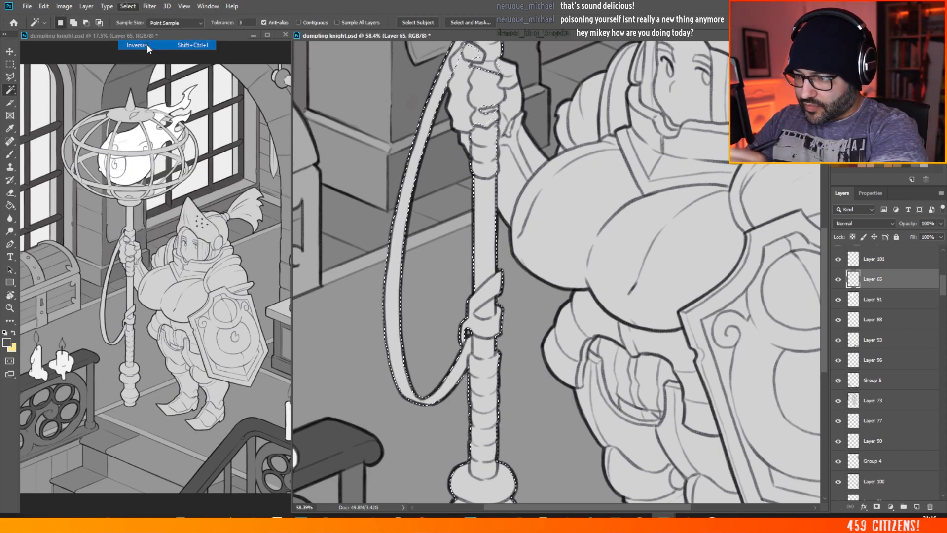
# Step: Add another new layer directly above Layer 65 and brush the staff's hanging strap dark grey inside the selection
pyautogui.click(917, 506)
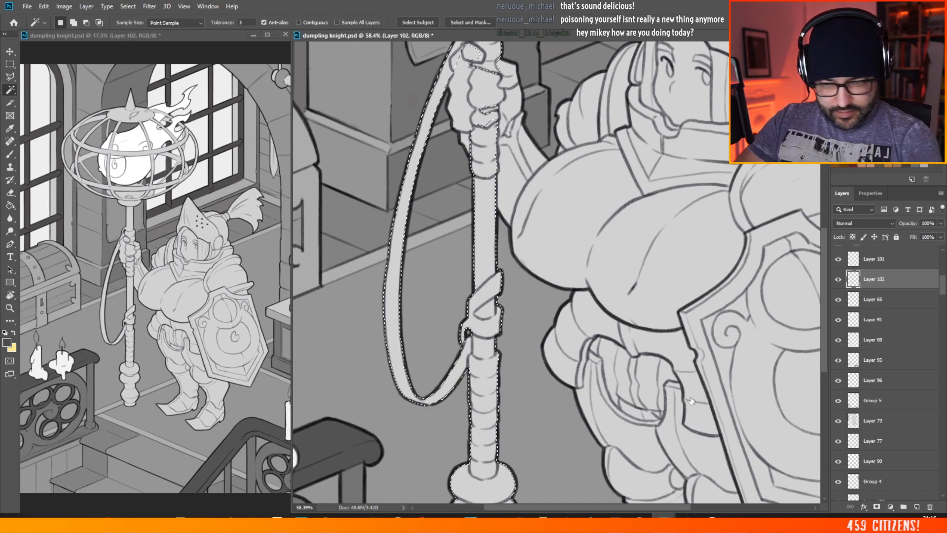
pyautogui.click(9, 154)
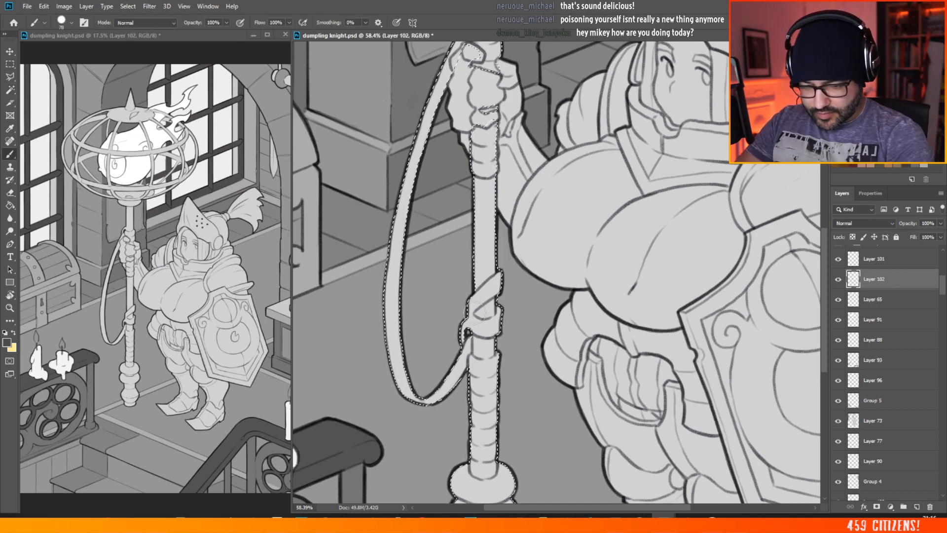
pyautogui.moveTo(466, 340)
pyautogui.mouseDown()
pyautogui.moveTo(442, 412)
pyautogui.moveTo(430, 377)
pyautogui.moveTo(420, 416)
pyautogui.moveTo(387, 316)
pyautogui.moveTo(388, 263)
pyautogui.moveTo(391, 247)
pyautogui.moveTo(398, 258)
pyautogui.moveTo(415, 121)
pyautogui.moveTo(425, 135)
pyautogui.moveTo(442, 79)
pyautogui.mouseUp()
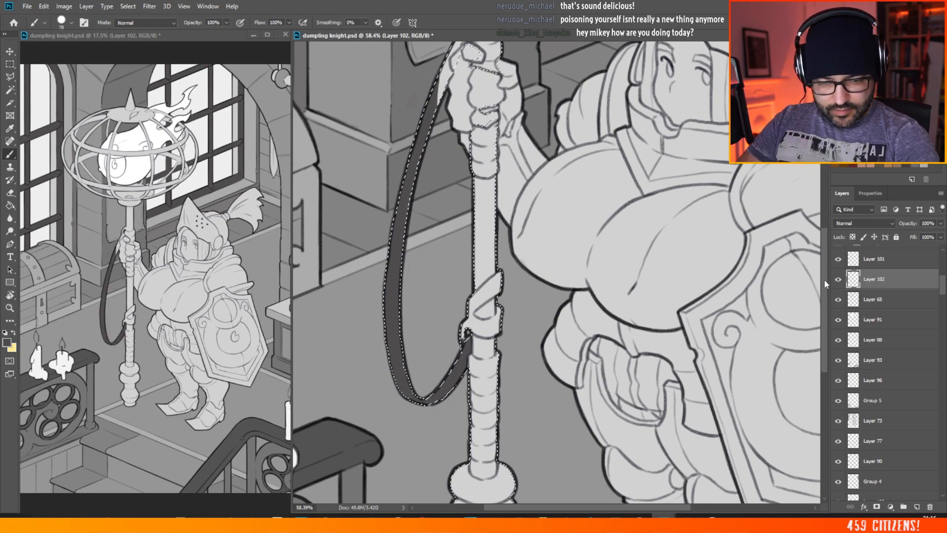
# Step: Brush the strap's upper end and the staff's grip wrapping above and below the knight's hand dark grey on Layer 102
pyautogui.scroll(3, 814, 267)
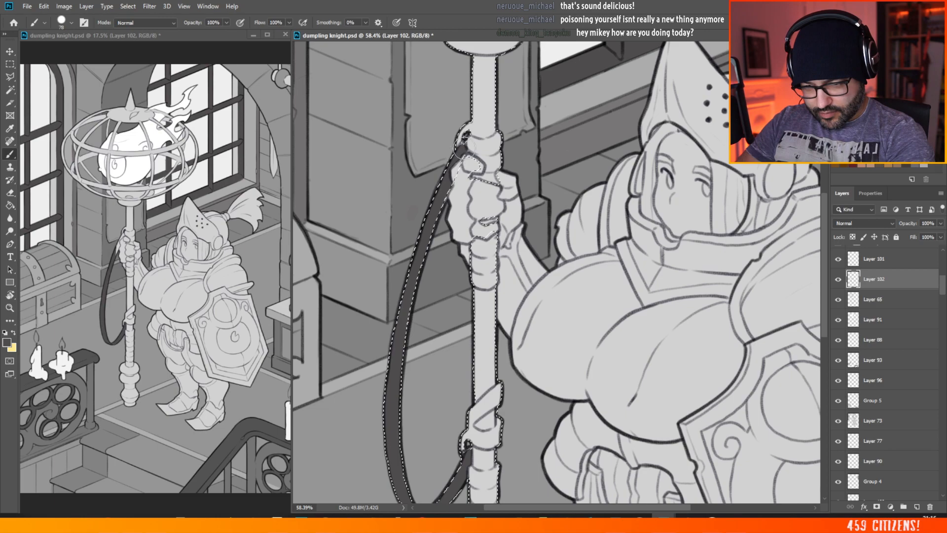
pyautogui.moveTo(449, 166); pyautogui.dragTo(465, 139)
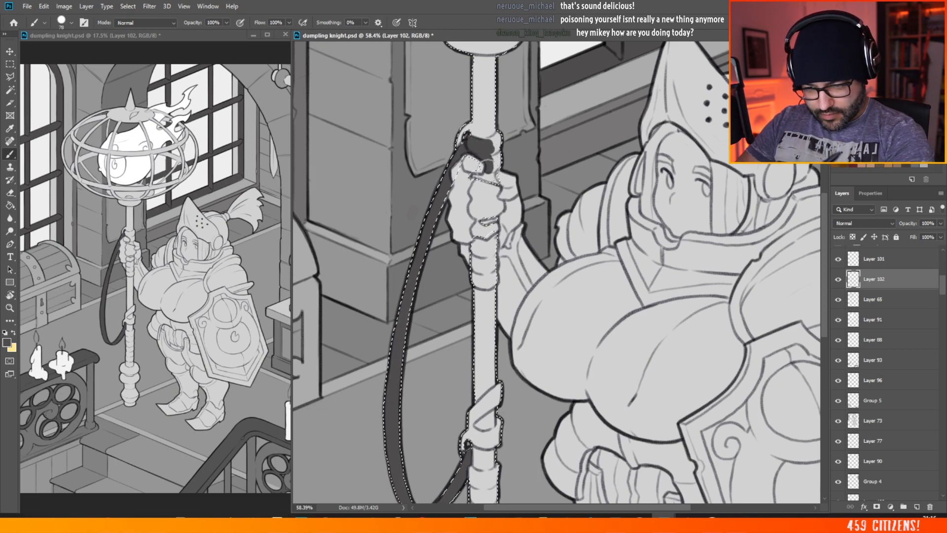
pyautogui.moveTo(483, 178); pyautogui.dragTo(483, 178)
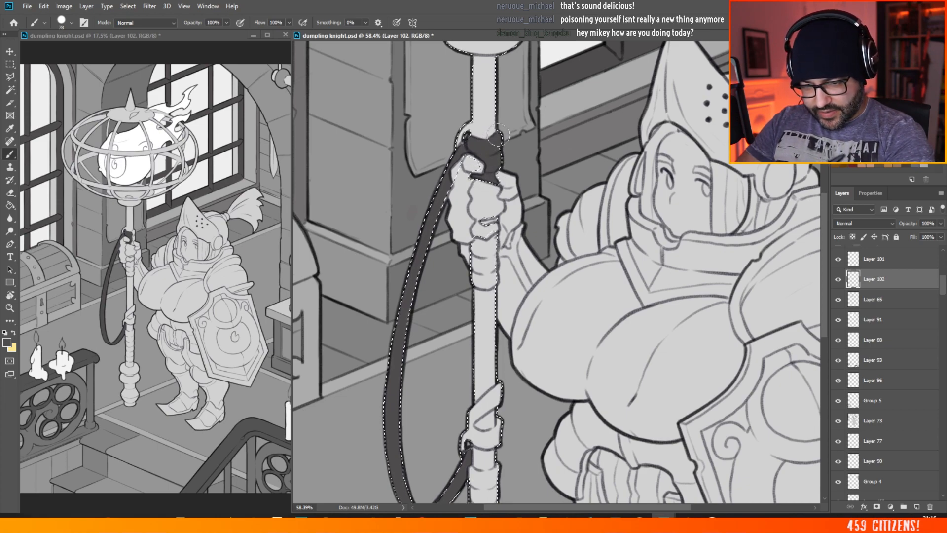
pyautogui.moveTo(485, 143); pyautogui.dragTo(490, 141)
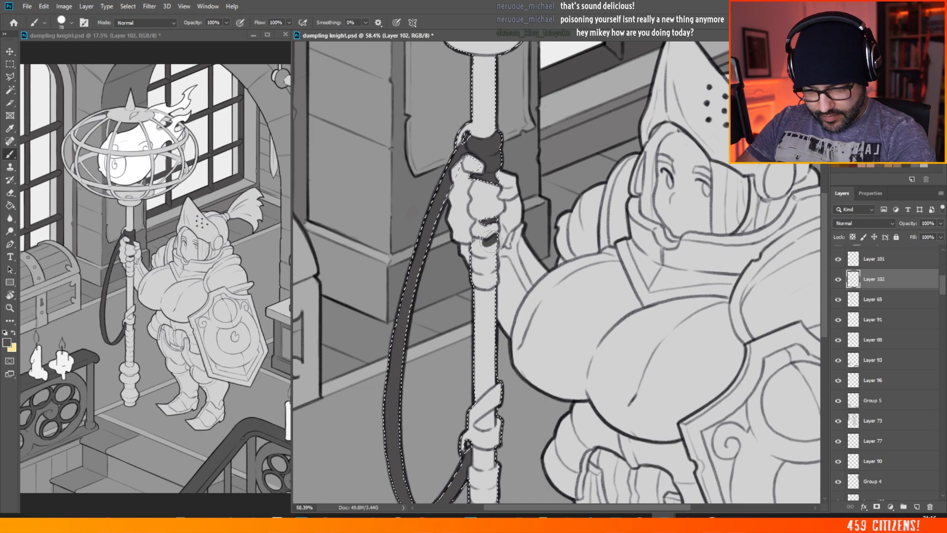
pyautogui.moveTo(475, 243); pyautogui.dragTo(473, 262)
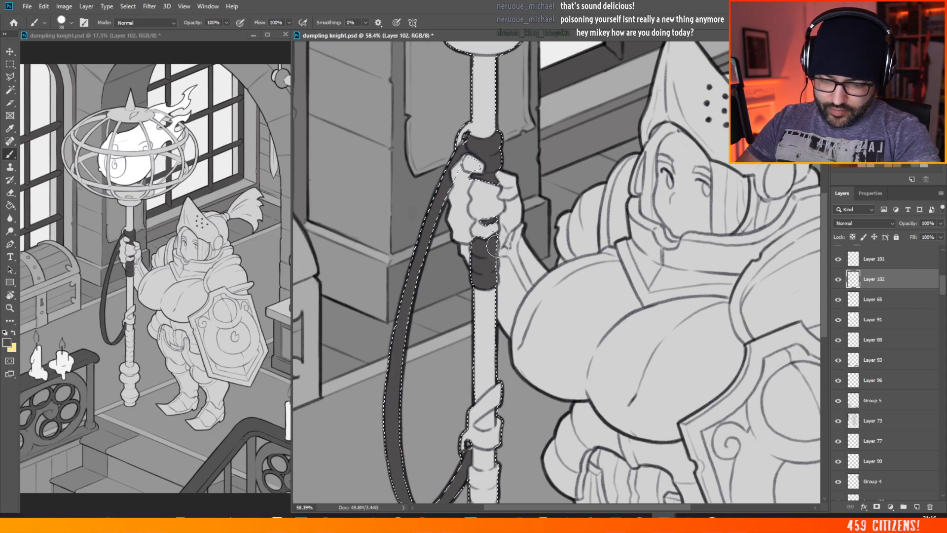
# Step: Brush the strap's lower knot and its diagonal end around the staff's shaft dark grey on Layer 102
pyautogui.hotkey('ctrl', '0')
pyautogui.scroll(6, 527, 345)
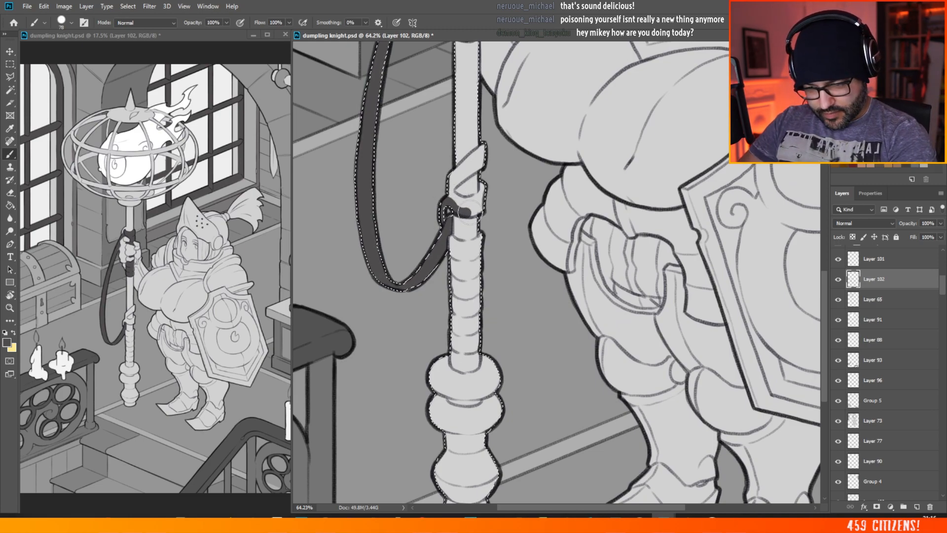
pyautogui.moveTo(479, 198); pyautogui.dragTo(459, 203)
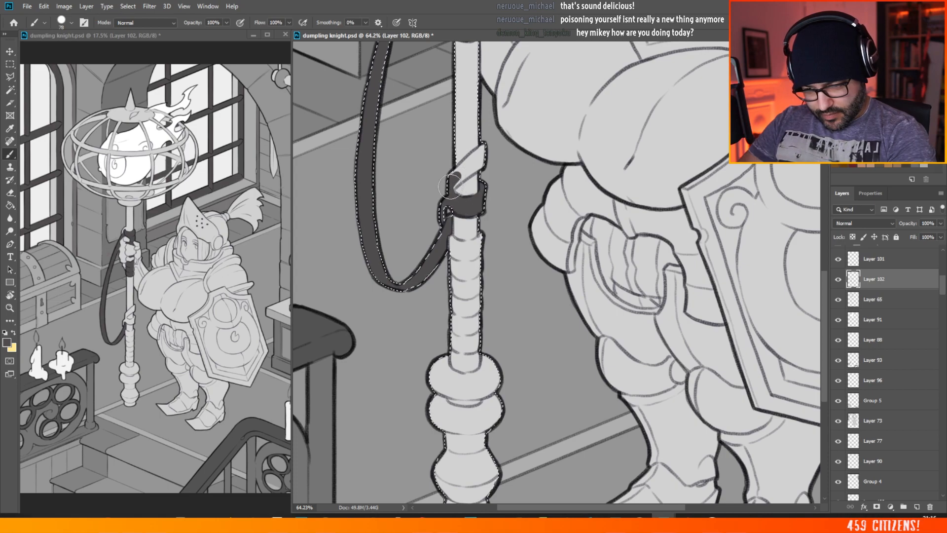
pyautogui.moveTo(485, 147); pyautogui.dragTo(469, 172)
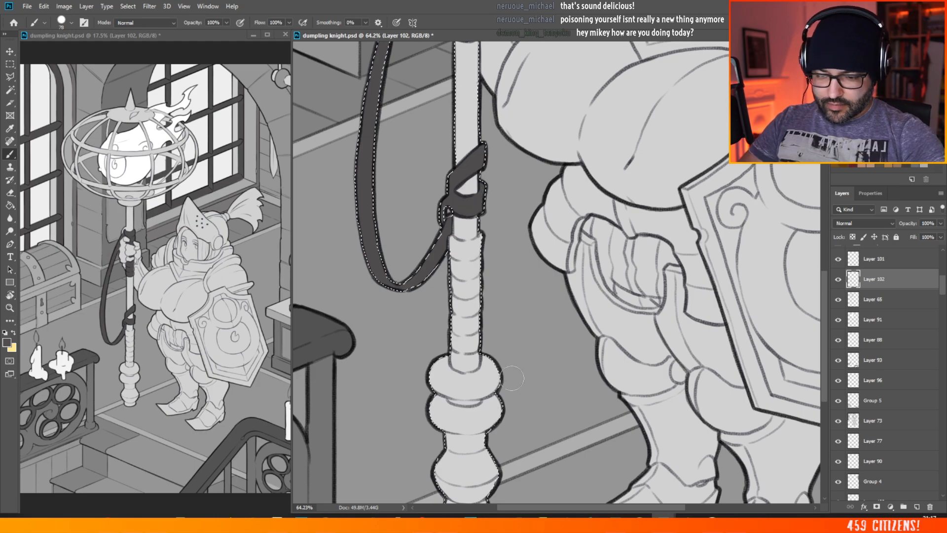
# Step: Set the foreground colour to mid grey 747474 and brush the grip wrapping above and below the knight's hand with it
pyautogui.hotkey('ctrl', '0')
pyautogui.scroll(5, 511, 257)
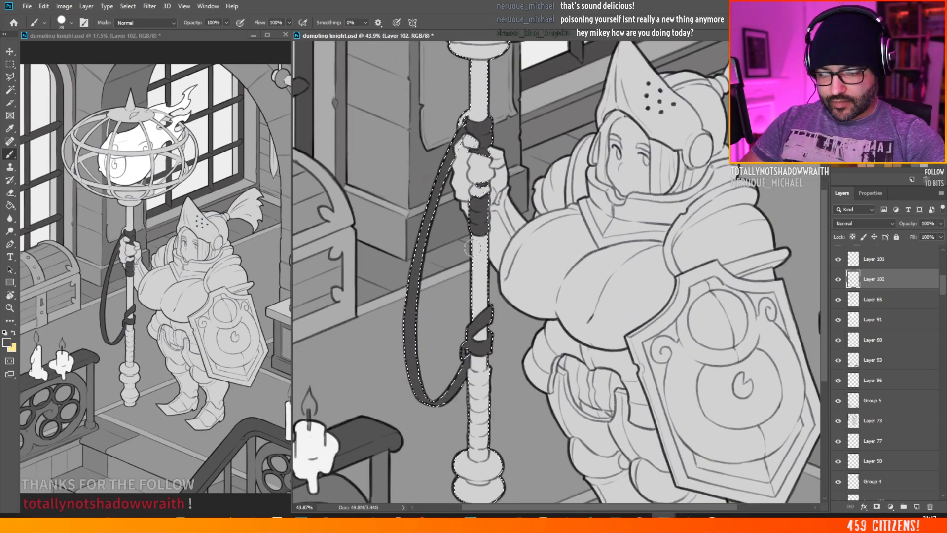
pyautogui.click(7, 342)
pyautogui.click(555, 204)
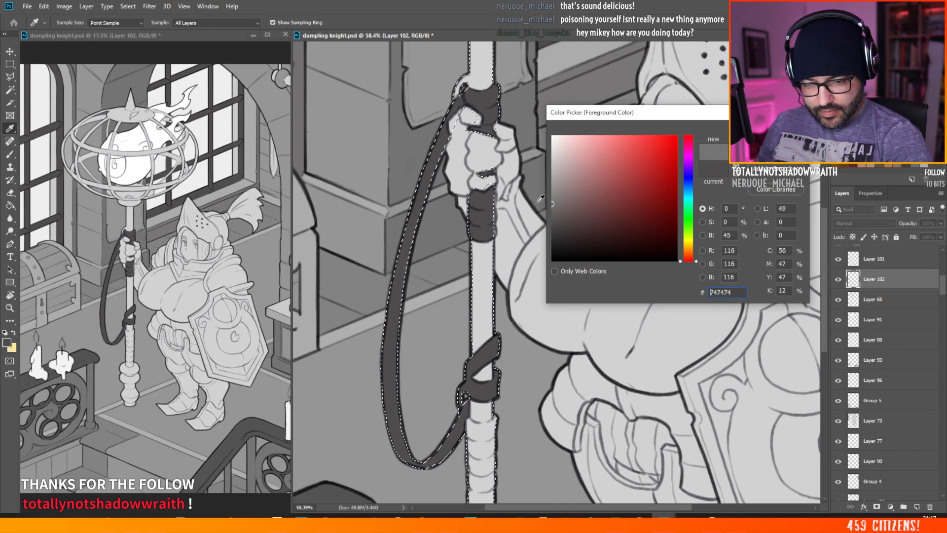
pyautogui.press('Return')
pyautogui.press('b')
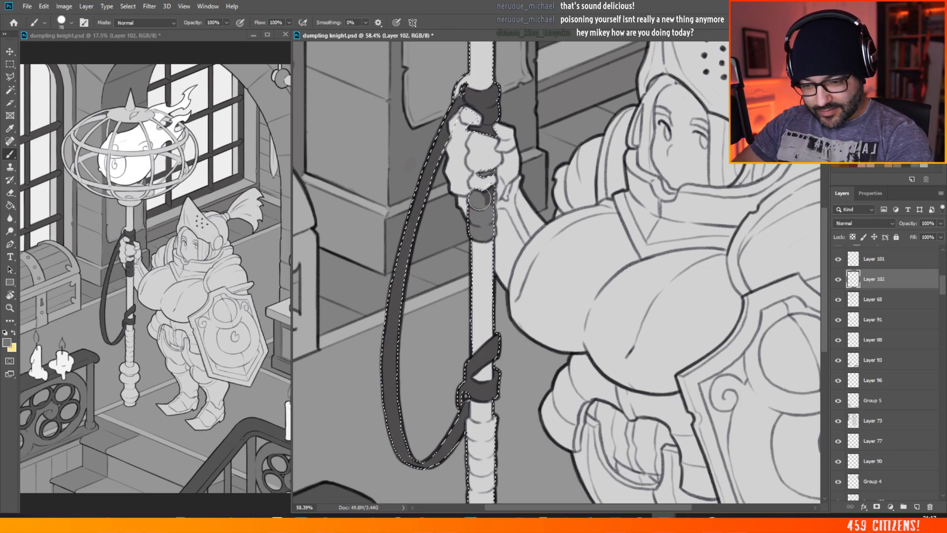
pyautogui.moveTo(490, 195); pyautogui.dragTo(488, 189)
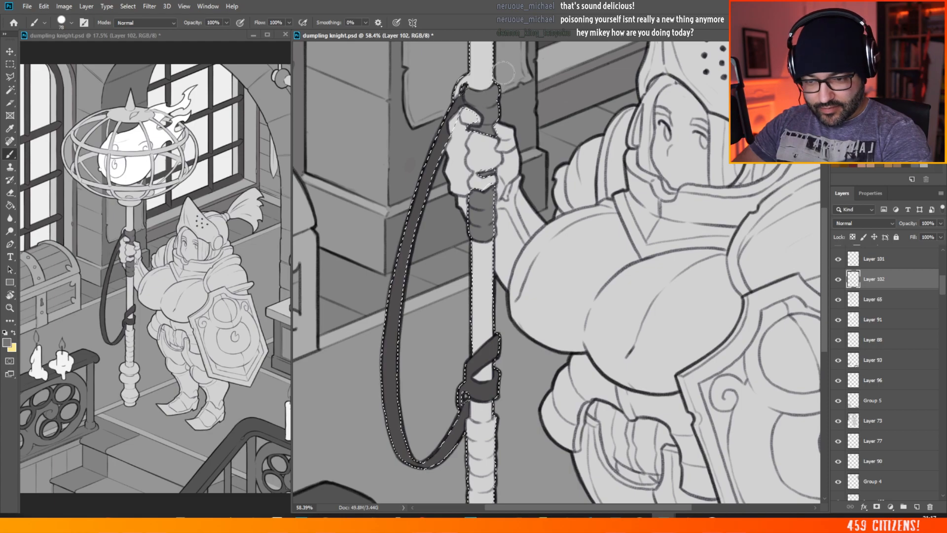
pyautogui.moveTo(488, 175); pyautogui.dragTo(437, 177)
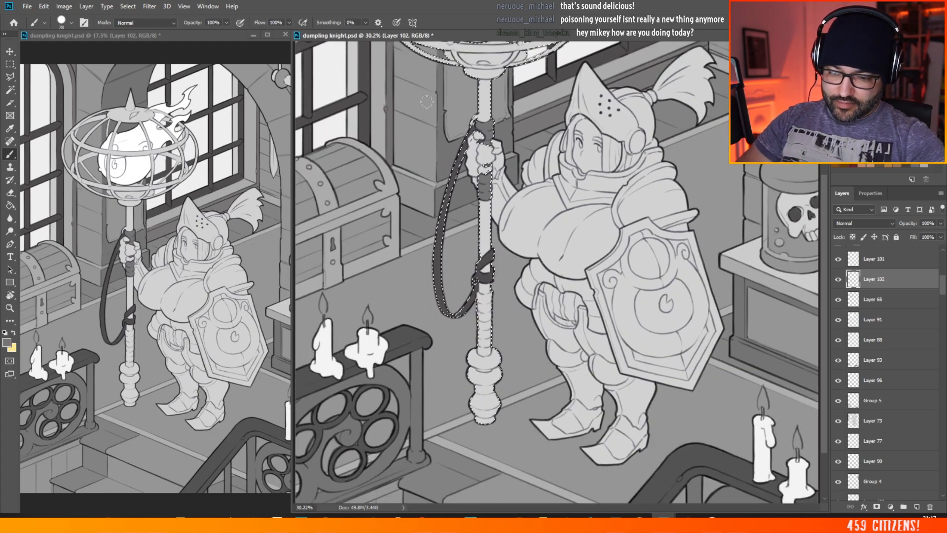
# Step: Brush the ribbed wrapping on the lower shaft, between the strap knot and the pommel, in the same mid grey
pyautogui.moveTo(520, 369); pyautogui.dragTo(570, 370)
pyautogui.scroll(1, 439, 429)
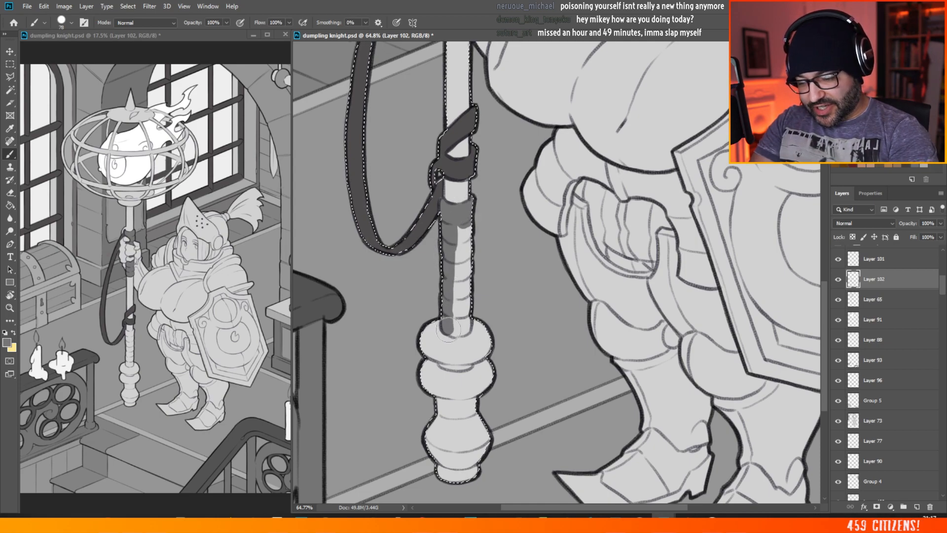
pyautogui.moveTo(447, 323)
pyautogui.mouseDown()
pyautogui.moveTo(458, 330)
pyautogui.moveTo(454, 309)
pyautogui.mouseUp()
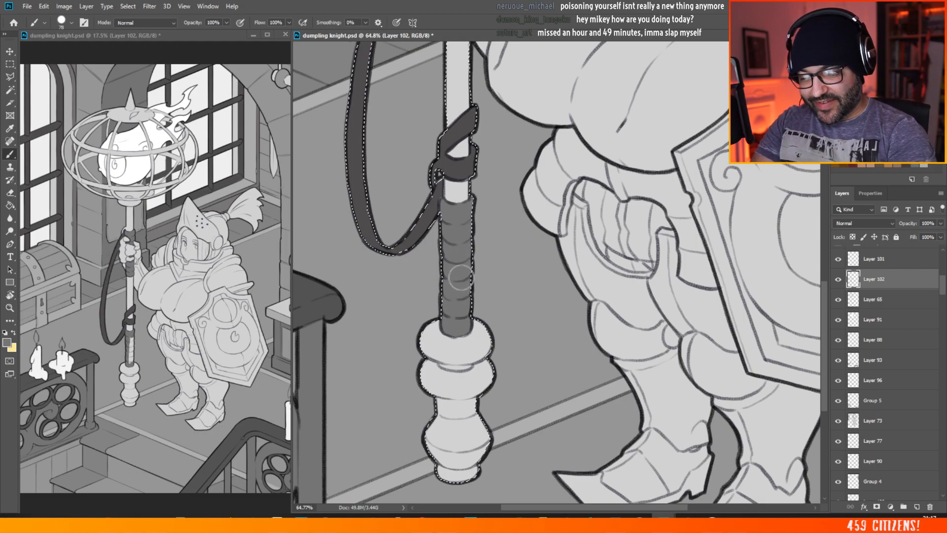
pyautogui.scroll(-5, 460, 278)
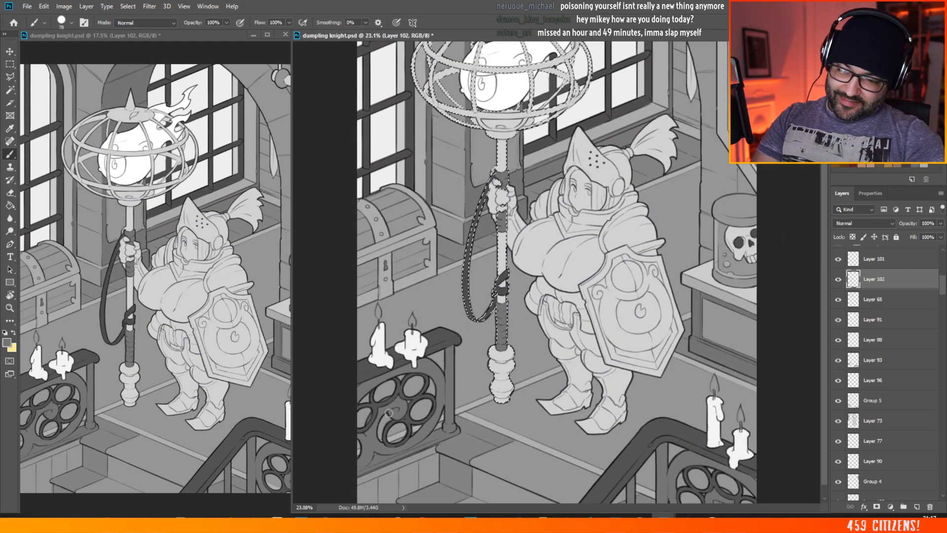
pyautogui.scroll(-1, 388, 412)
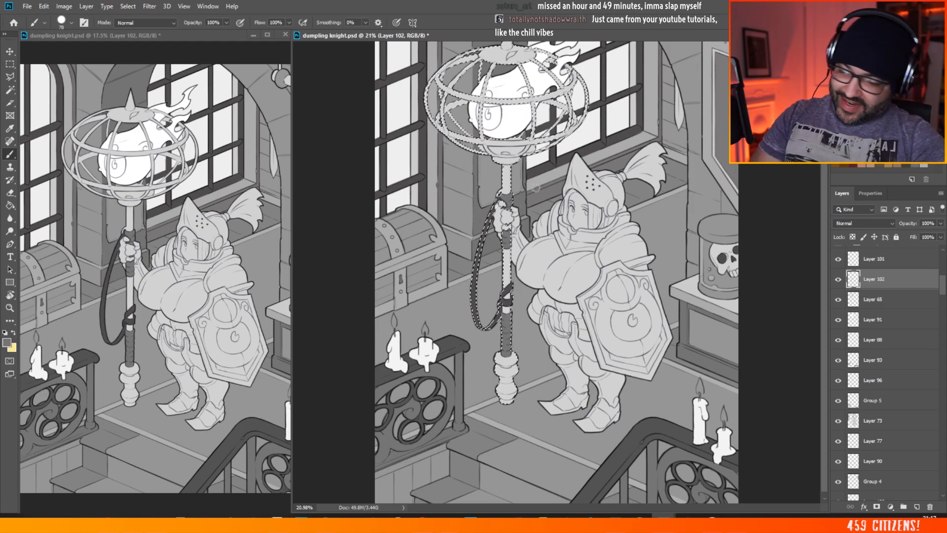
# Step: Set the foreground colour to light grey e2e2e2 and brush the uppermost bulb of the staff's pommel with it
pyautogui.scroll(5, 490, 402)
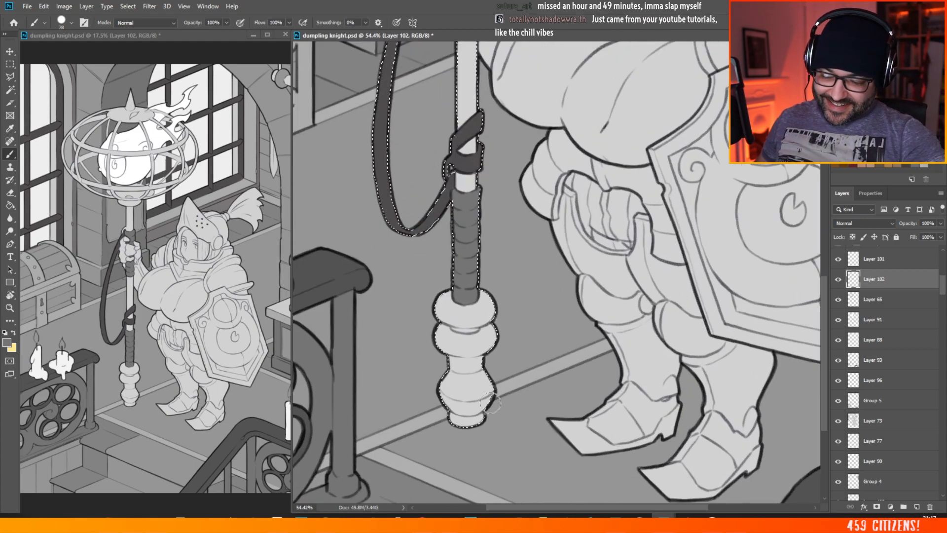
pyautogui.click(8, 342)
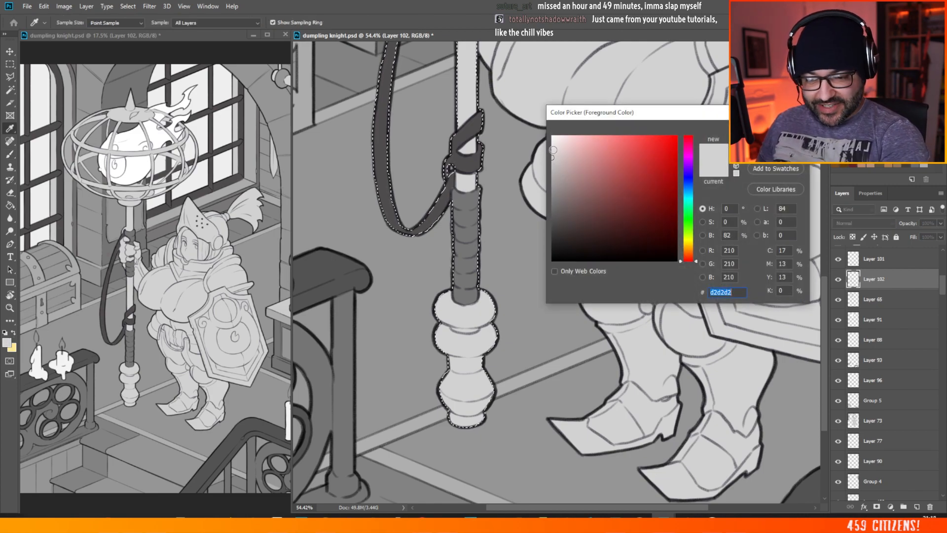
pyautogui.click(552, 150)
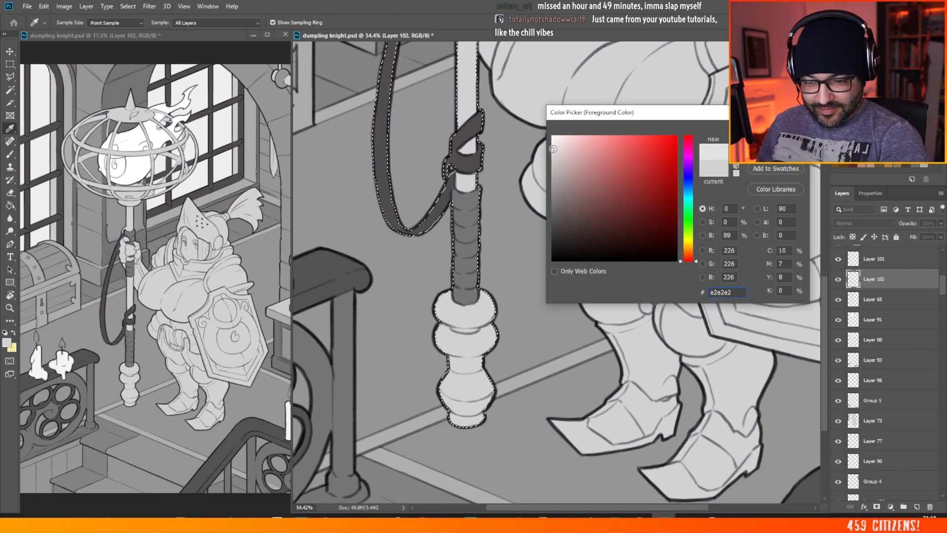
pyautogui.click(553, 150)
pyautogui.click(776, 127)
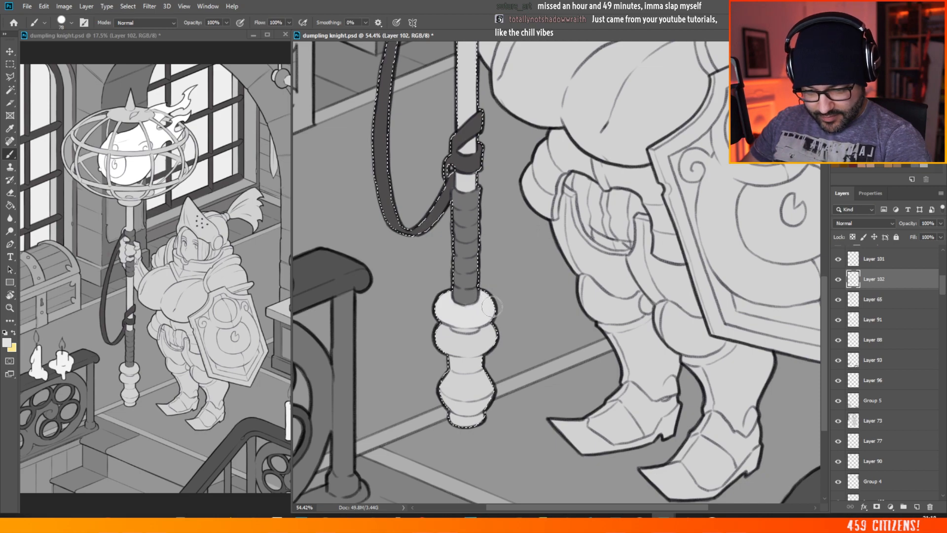
pyautogui.moveTo(450, 311); pyautogui.dragTo(464, 309)
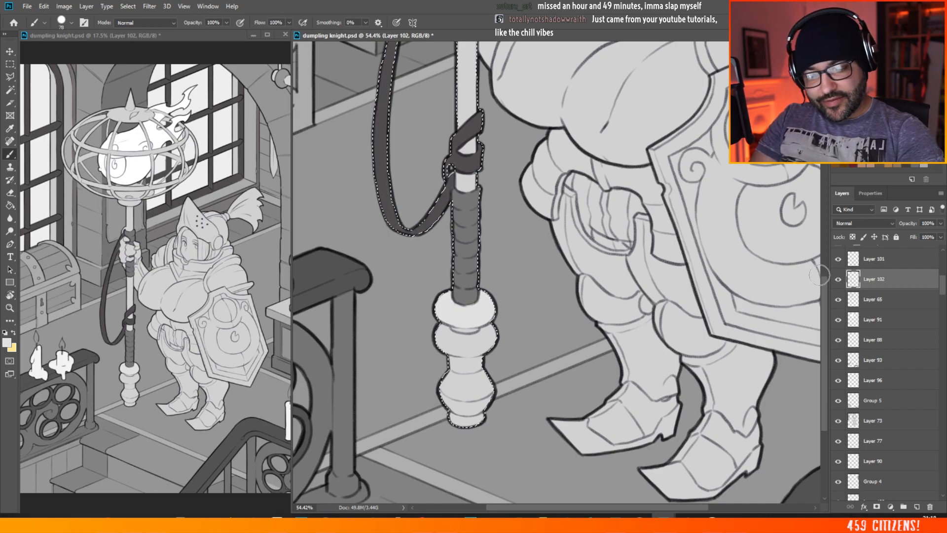
pyautogui.scroll(-1, 824, 280)
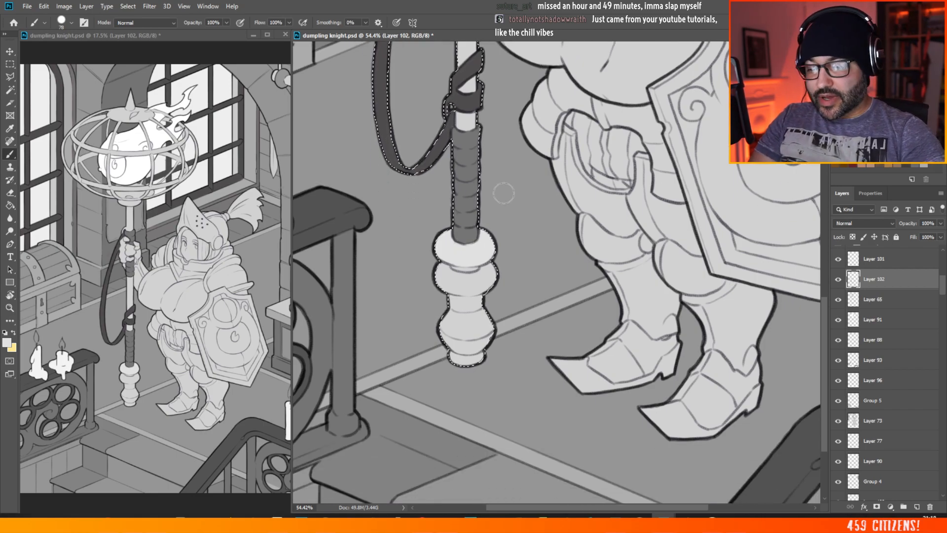
pyautogui.hotkey('ctrl', '0')
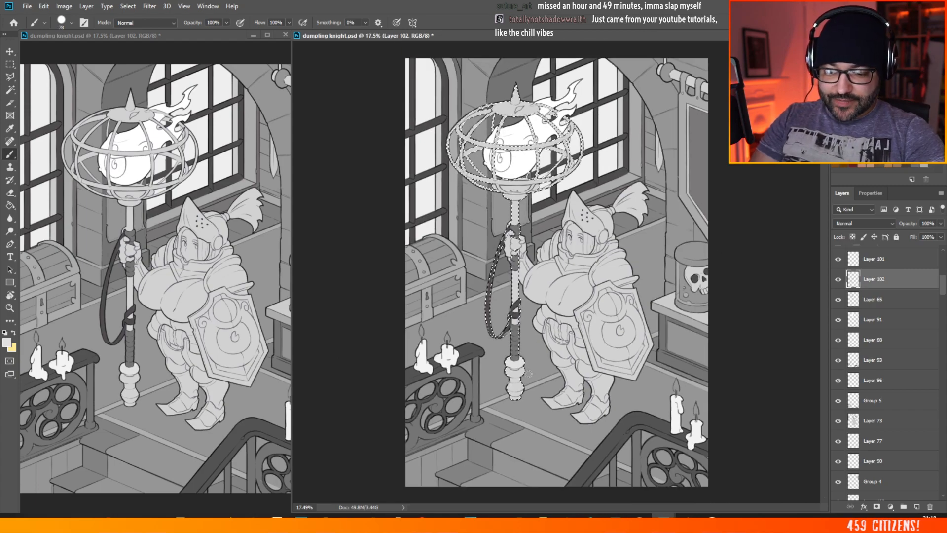
# Step: Brush the pommel's second bulb, neck, lower bulb and end cap light grey inside the selection
pyautogui.scroll(10, 528, 374)
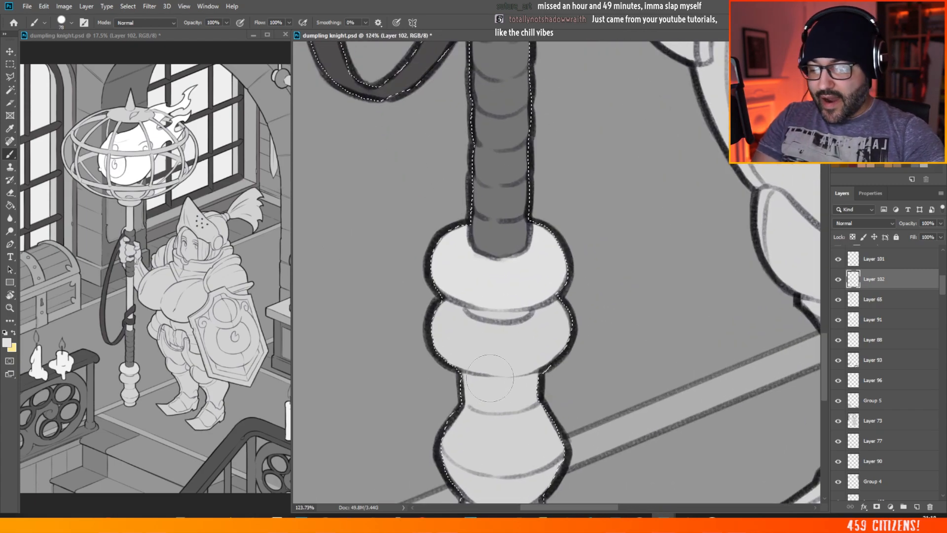
pyautogui.moveTo(454, 303)
pyautogui.mouseDown()
pyautogui.moveTo(438, 334)
pyautogui.moveTo(451, 350)
pyautogui.moveTo(467, 353)
pyautogui.moveTo(463, 326)
pyautogui.moveTo(466, 355)
pyautogui.moveTo(481, 358)
pyautogui.moveTo(563, 283)
pyautogui.moveTo(577, 328)
pyautogui.moveTo(541, 357)
pyautogui.moveTo(504, 364)
pyautogui.moveTo(557, 310)
pyautogui.moveTo(557, 333)
pyautogui.mouseUp()
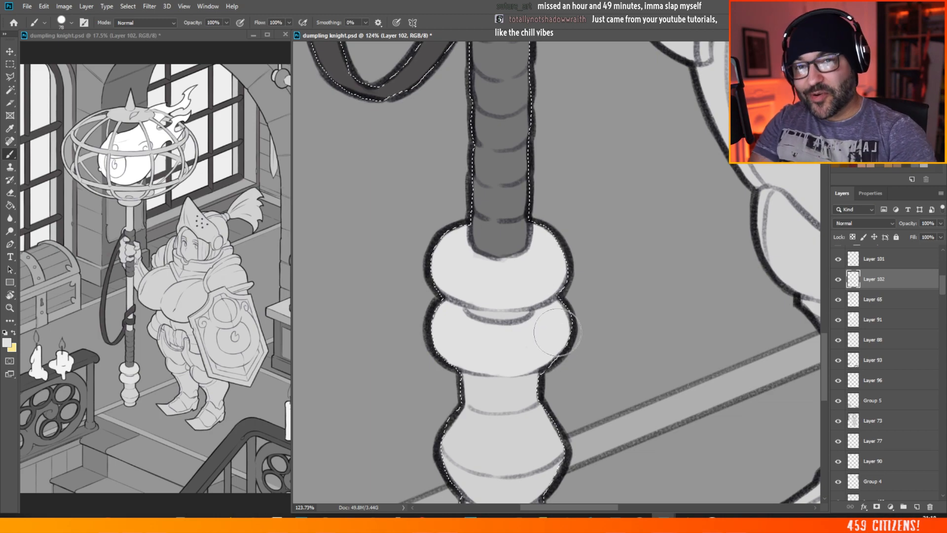
pyautogui.scroll(-5, 557, 332)
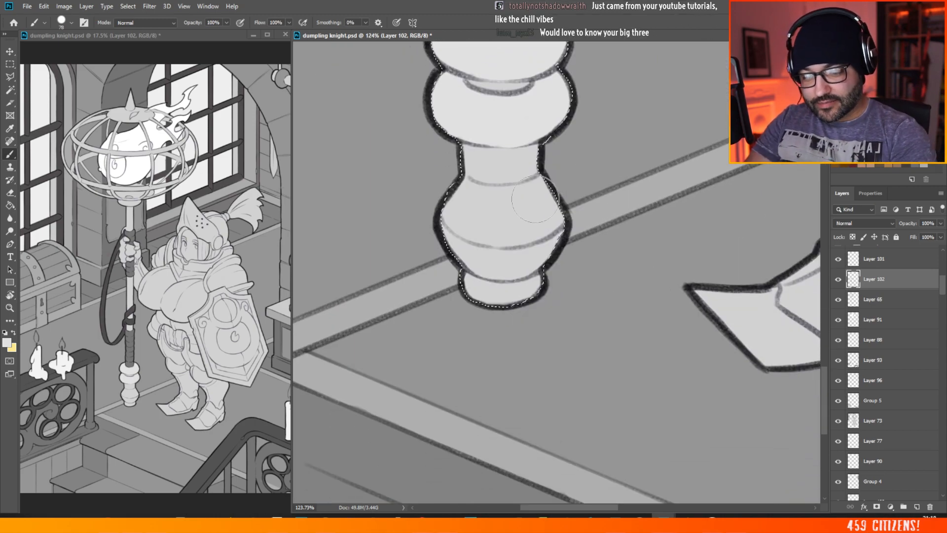
pyautogui.moveTo(466, 147)
pyautogui.mouseDown()
pyautogui.moveTo(462, 225)
pyautogui.moveTo(478, 281)
pyautogui.mouseUp()
pyautogui.moveTo(518, 271)
pyautogui.mouseDown()
pyautogui.moveTo(534, 280)
pyautogui.moveTo(503, 150)
pyautogui.mouseUp()
pyautogui.moveTo(523, 205); pyautogui.dragTo(555, 230)
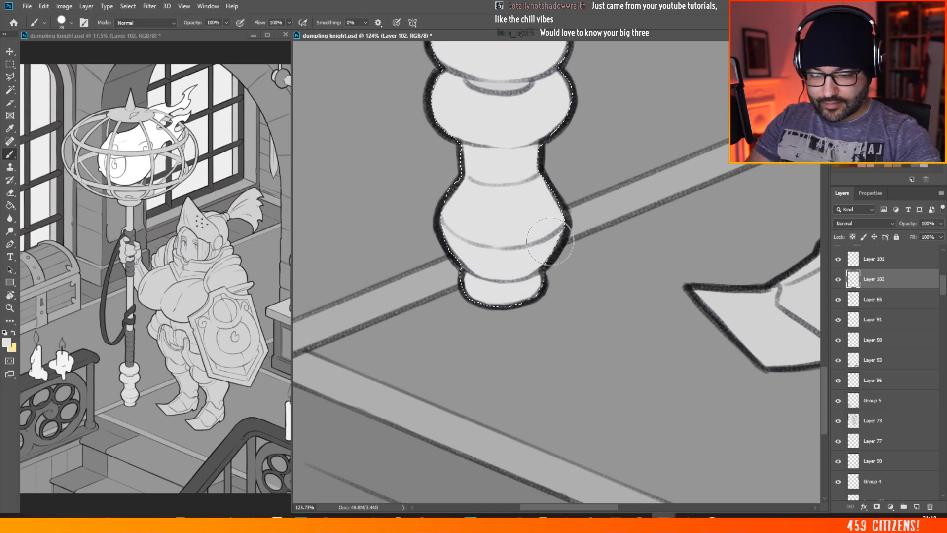
pyautogui.moveTo(559, 281); pyautogui.dragTo(391, 396)
pyautogui.hotkey('ctrl', '0')
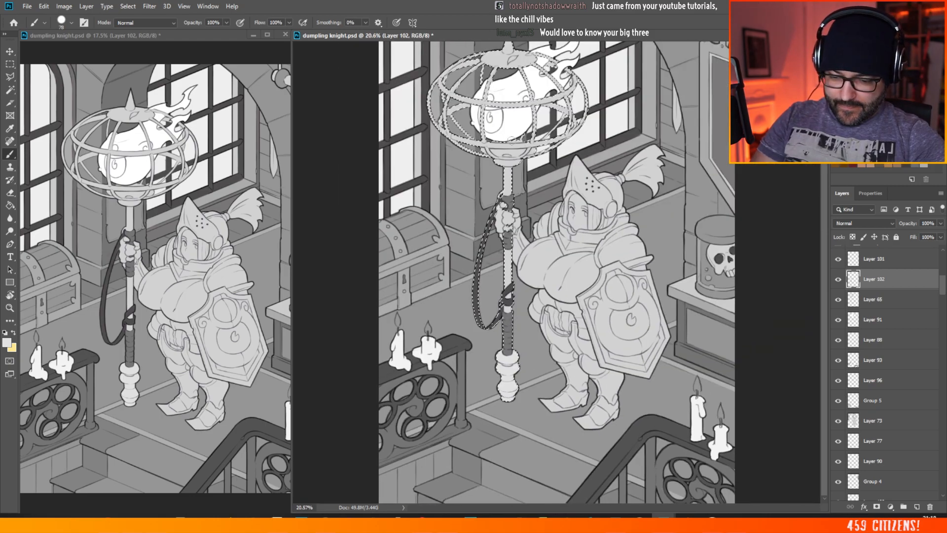
# Step: Brush the collar where the staff's shaft meets the underside of the cage light grey
pyautogui.moveTo(516, 191); pyautogui.dragTo(592, 189)
pyautogui.scroll(2, 468, 189)
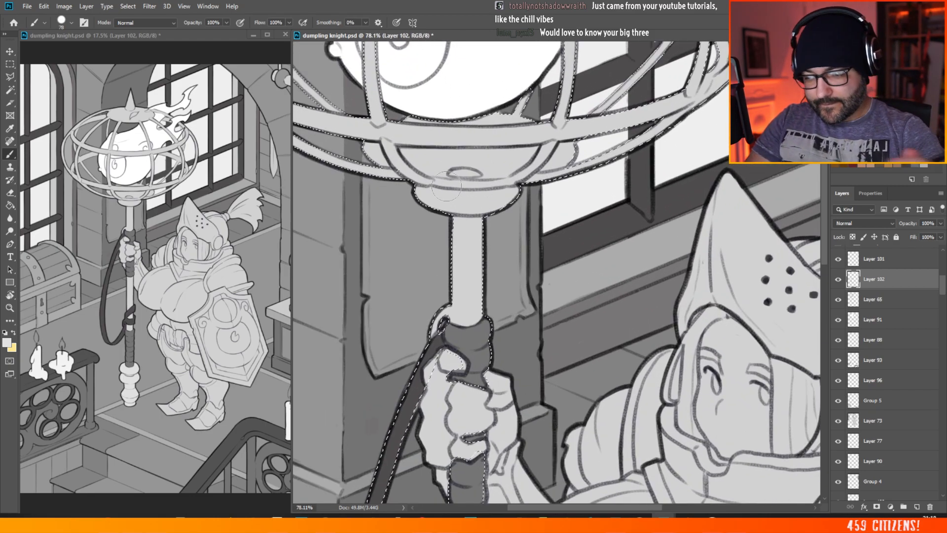
pyautogui.moveTo(429, 188)
pyautogui.mouseDown()
pyautogui.moveTo(498, 195)
pyautogui.moveTo(446, 199)
pyautogui.moveTo(469, 206)
pyautogui.mouseUp()
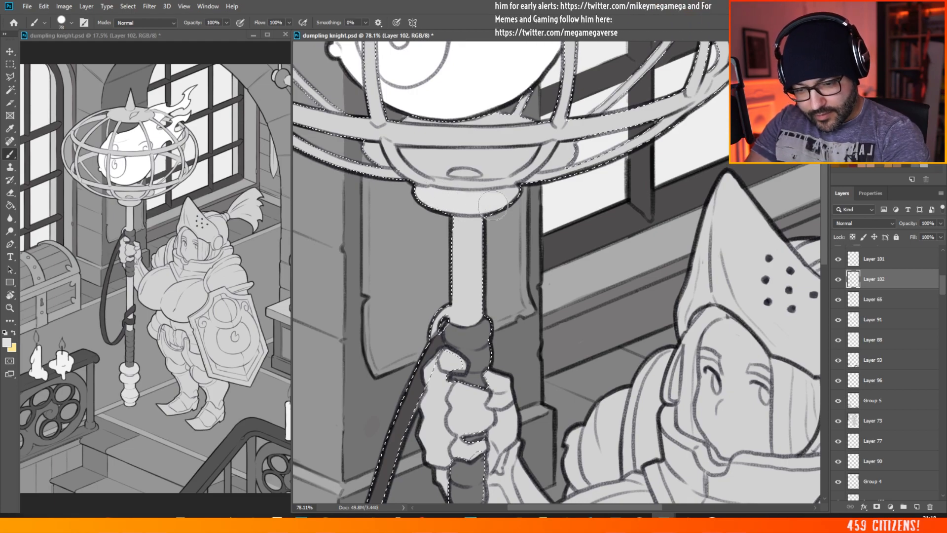
pyautogui.scroll(-5, 478, 153)
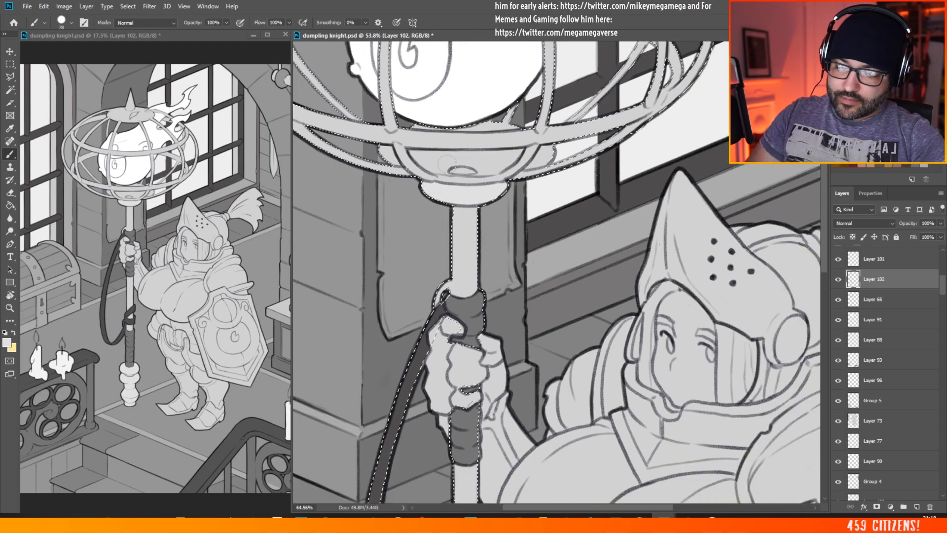
# Step: Brush the pointed spike on top of the staff's cage light grey
pyautogui.scroll(2, 479, 60)
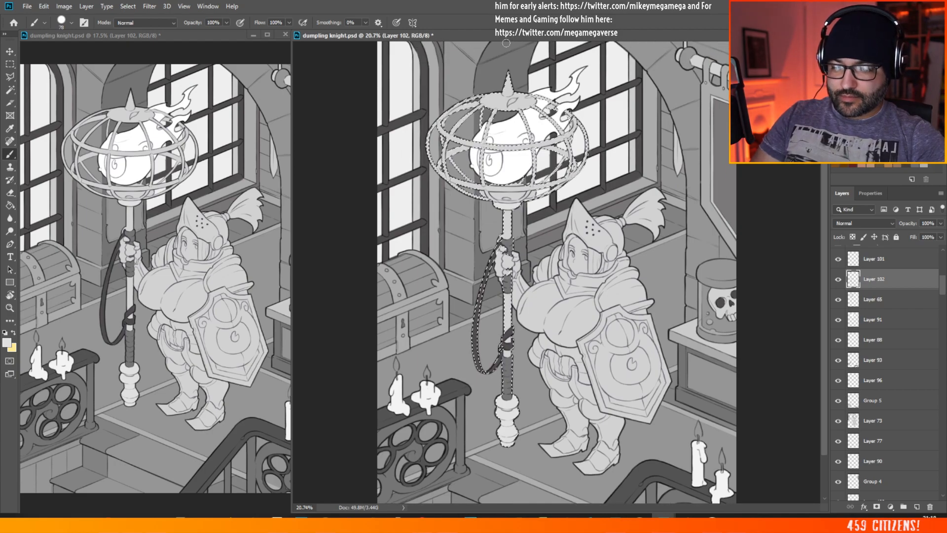
pyautogui.scroll(2, 479, 60)
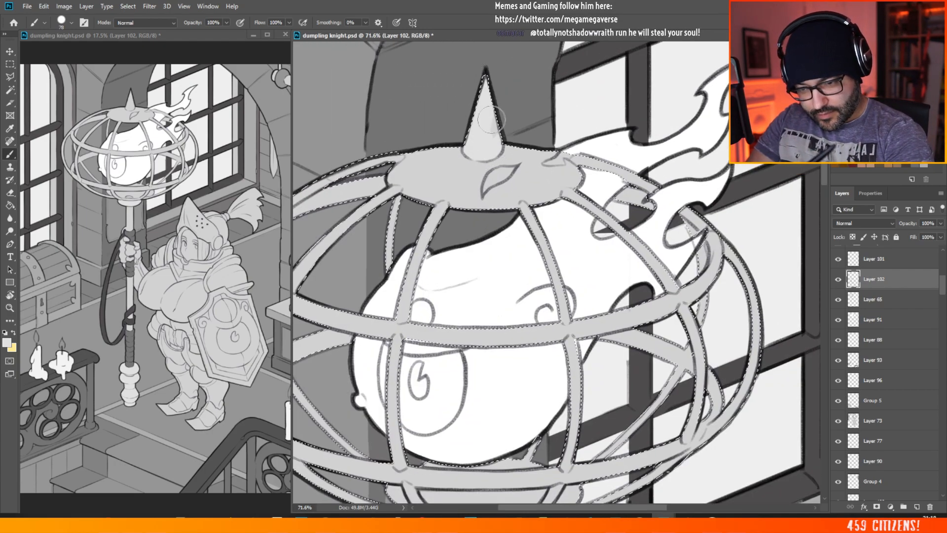
pyautogui.scroll(-2, 508, 138)
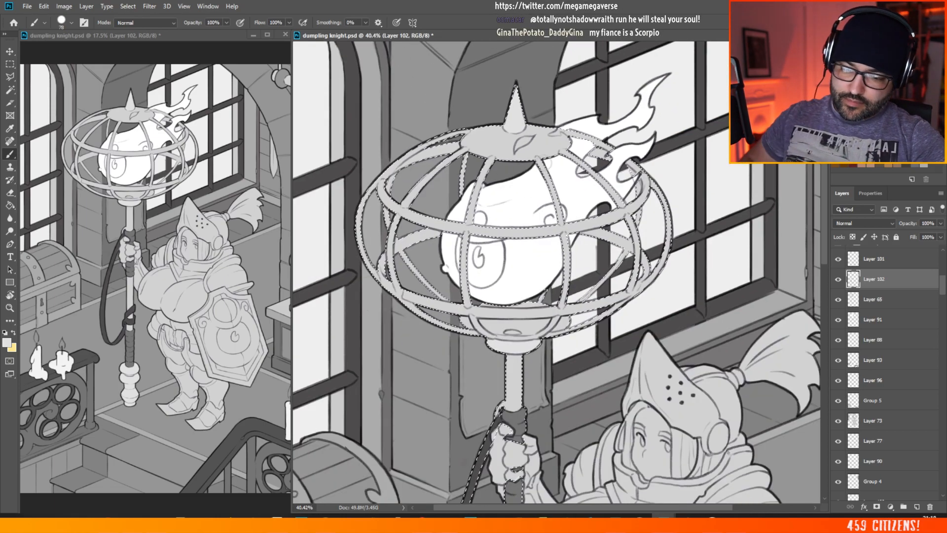
pyautogui.scroll(-2, 525, 151)
pyautogui.scroll(3, 514, 90)
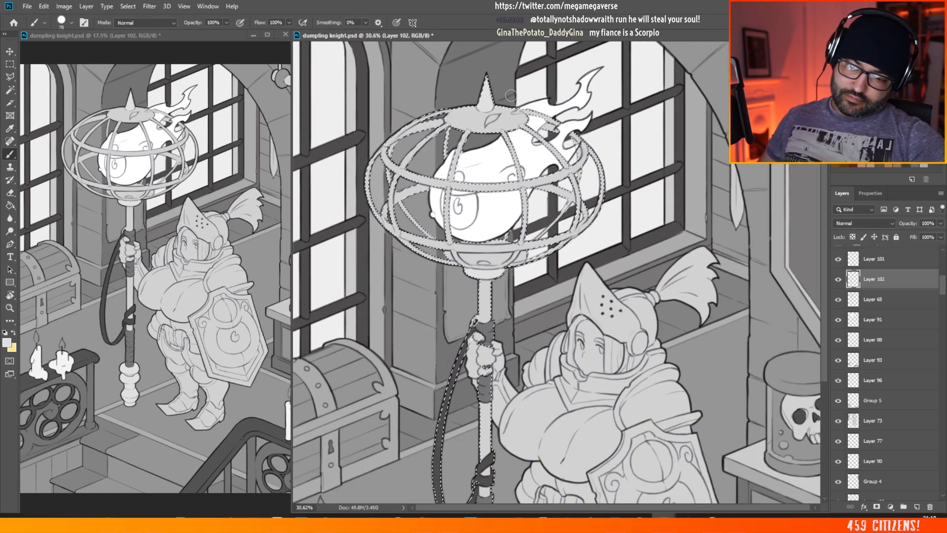
pyautogui.scroll(2, 515, 89)
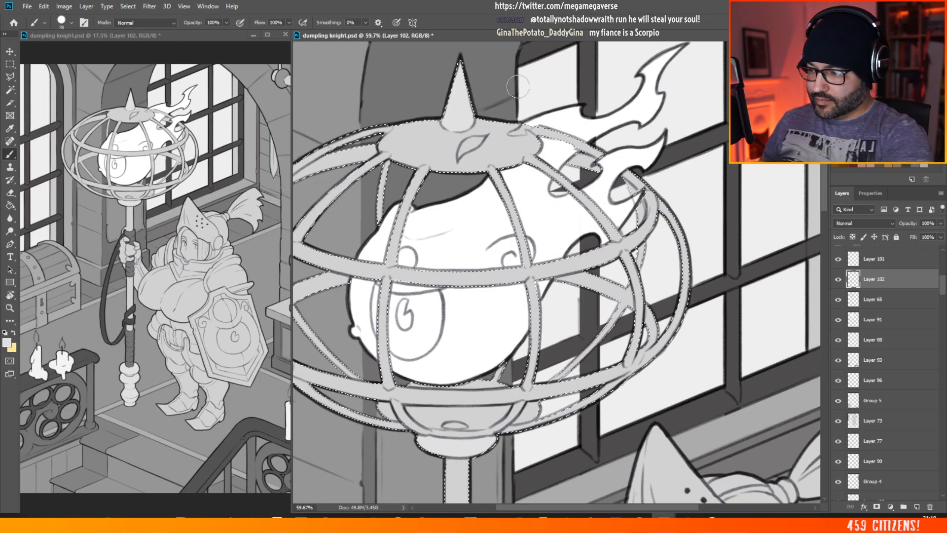
# Step: Pick the flaming head's flat layer, Layer 91, on the canvas and clear the staff selection
pyautogui.click(10, 51)
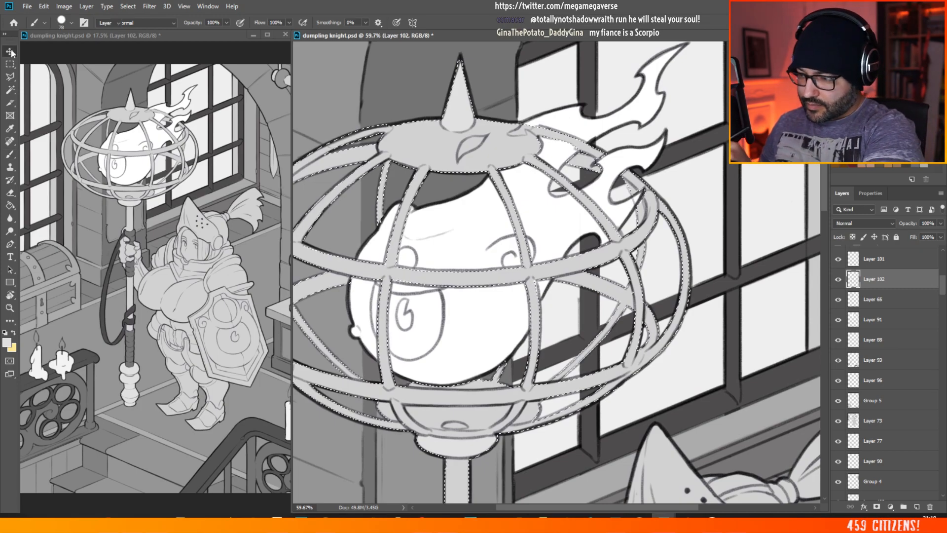
pyautogui.keyDown('ctrl'); pyautogui.click(475, 220); pyautogui.keyUp('ctrl')
pyautogui.press('m')
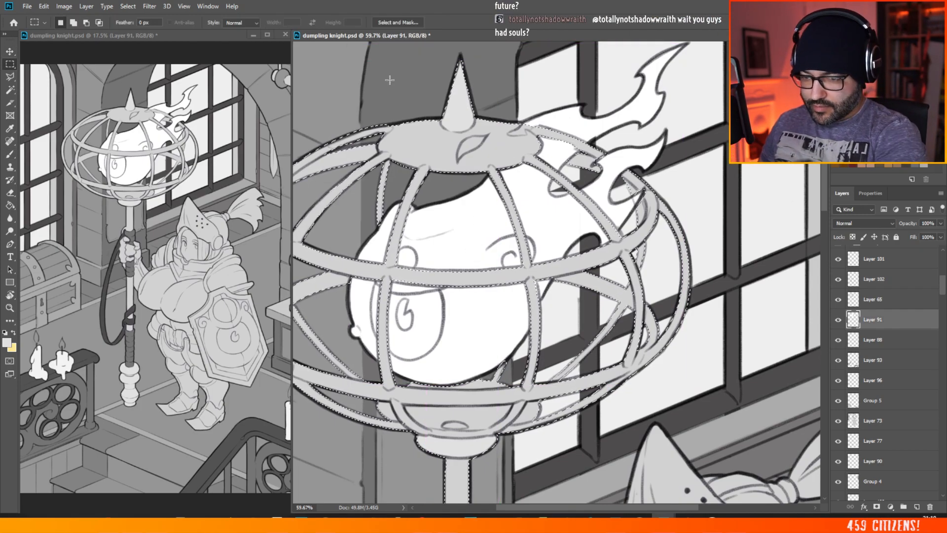
pyautogui.click(399, 83)
pyautogui.press('v')
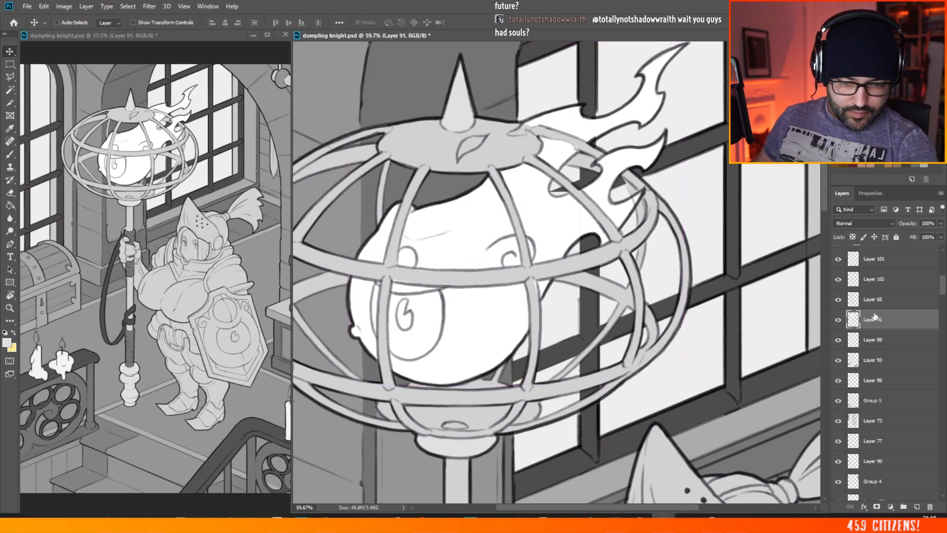
# Step: Add a new layer directly above Layer 101 and switch to the Brush with white as the colour
pyautogui.click(881, 260)
pyautogui.scroll(5, 939, 291)
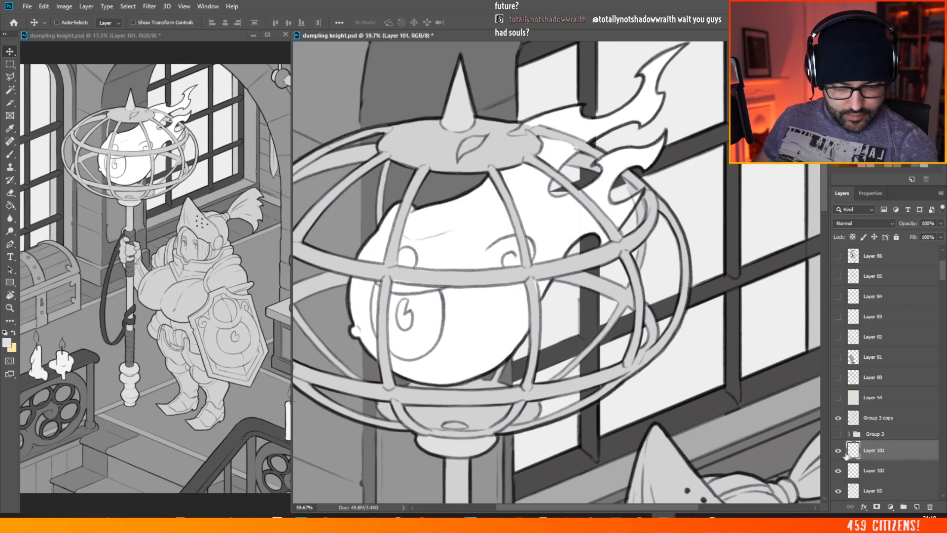
pyautogui.click(916, 507)
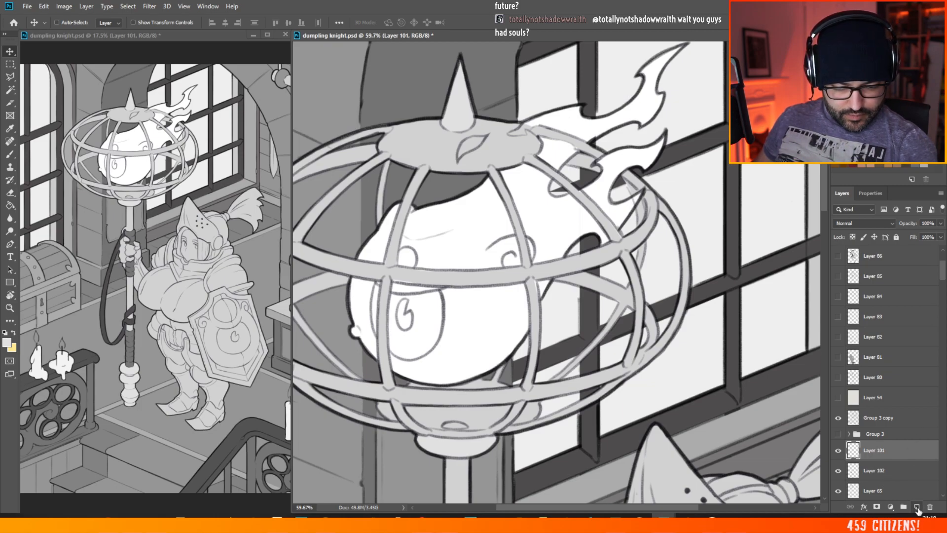
pyautogui.click(9, 154)
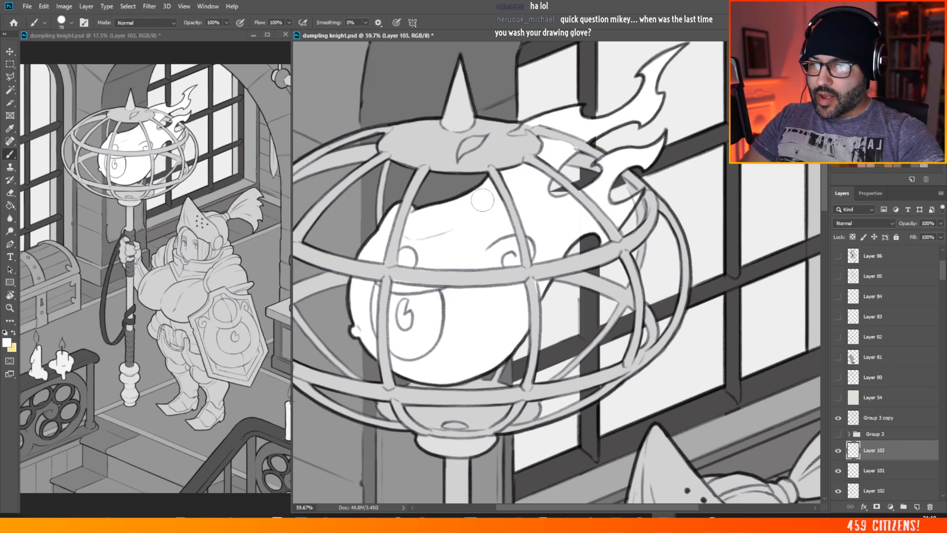
# Step: Paint the leaf-shaped eye opening on the cage's top cap white with a 64 px hard brush
pyautogui.scroll(-18, 481, 199)
pyautogui.scroll(7, 565, 160)
pyautogui.scroll(12, 566, 160)
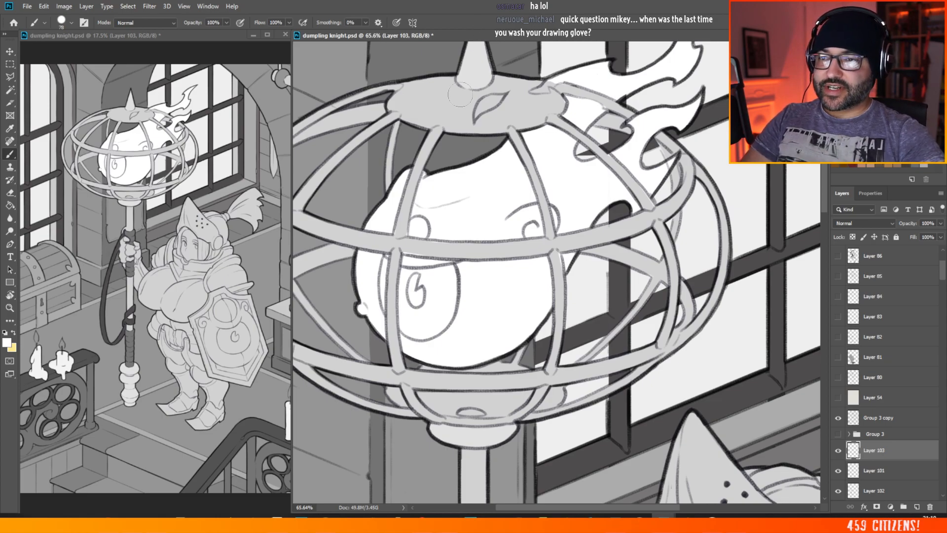
pyautogui.scroll(5, 457, 77)
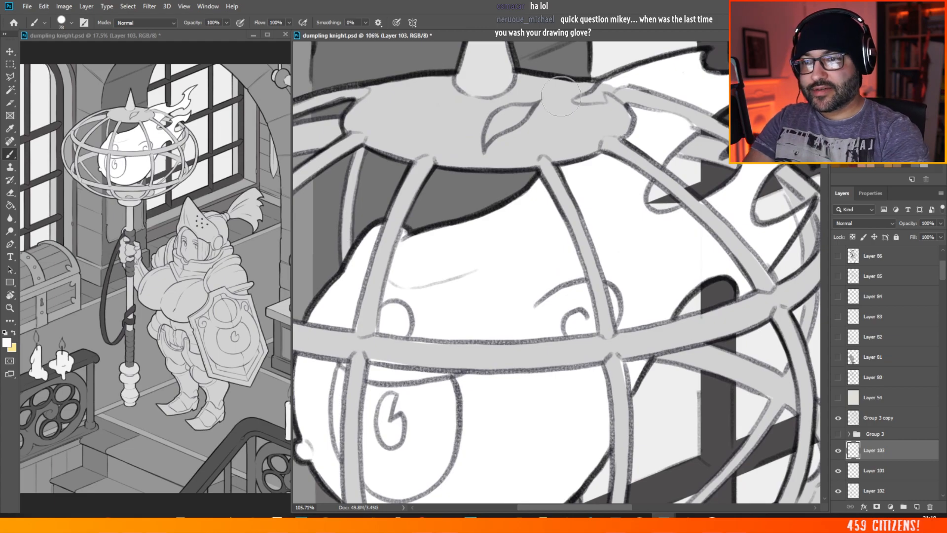
pyautogui.rightClick(556, 75)
pyautogui.moveTo(626, 109); pyautogui.dragTo(614, 113)
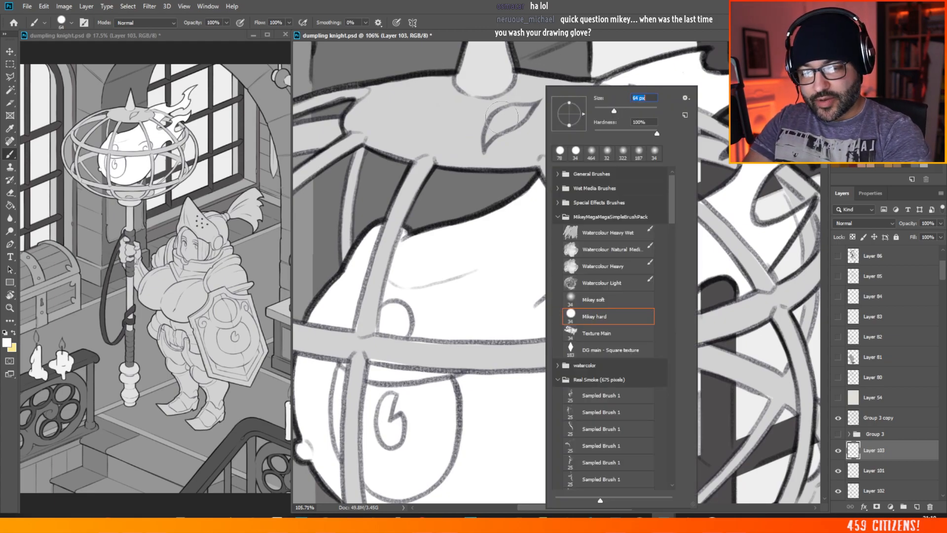
pyautogui.moveTo(499, 118)
pyautogui.mouseDown()
pyautogui.moveTo(484, 142)
pyautogui.moveTo(506, 111)
pyautogui.moveTo(517, 111)
pyautogui.moveTo(505, 124)
pyautogui.moveTo(530, 107)
pyautogui.mouseUp()
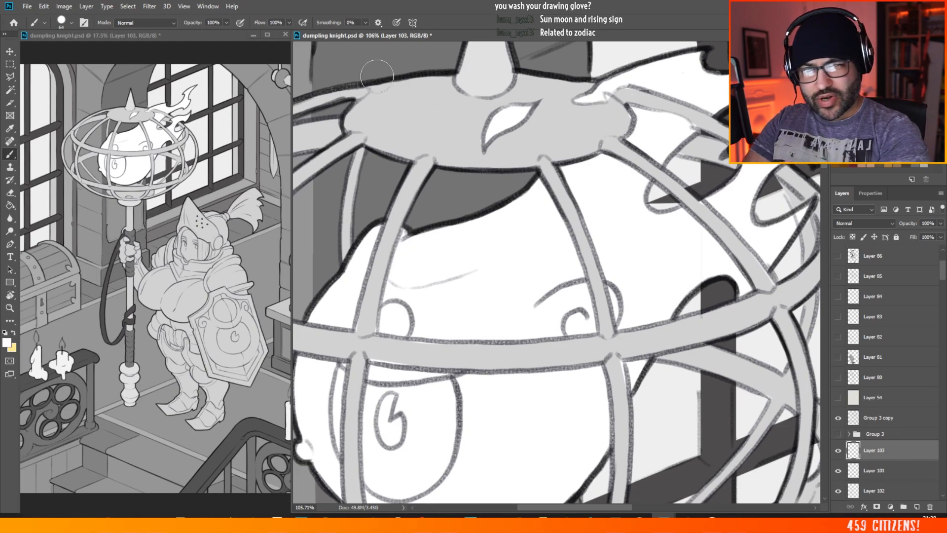
# Step: Examine the flat values of the staff, the knight and the whole composition at different magnifications
pyautogui.scroll(-8, 377, 75)
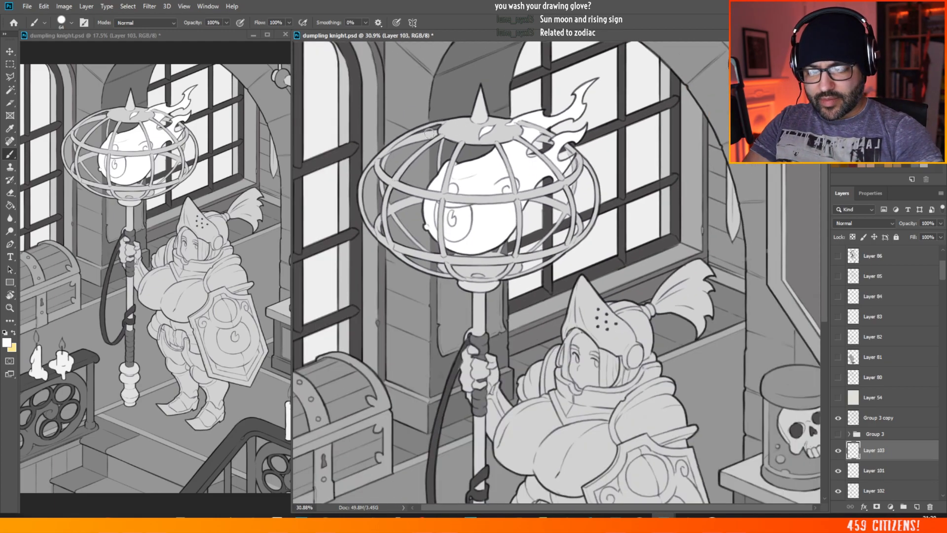
pyautogui.scroll(-3, 440, 120)
pyautogui.scroll(3, 604, 295)
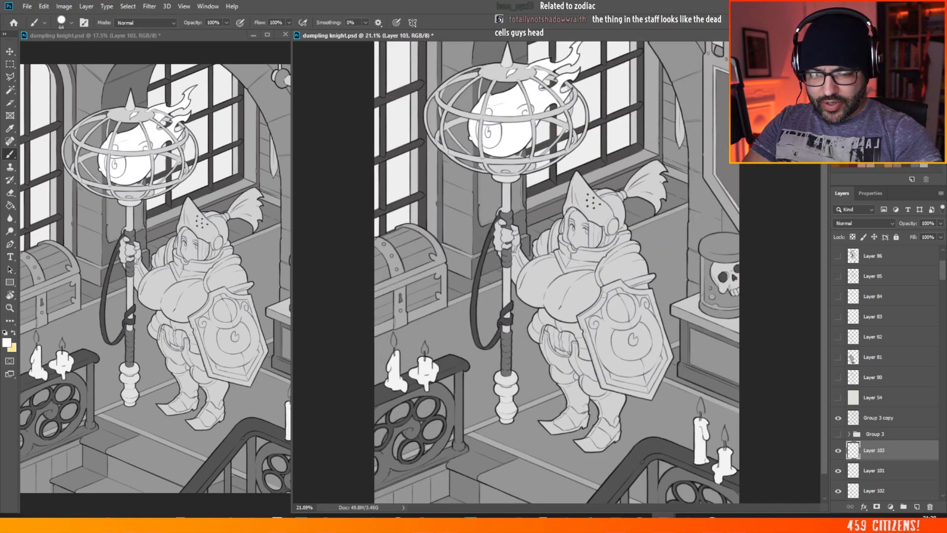
pyautogui.scroll(-1, 487, 215)
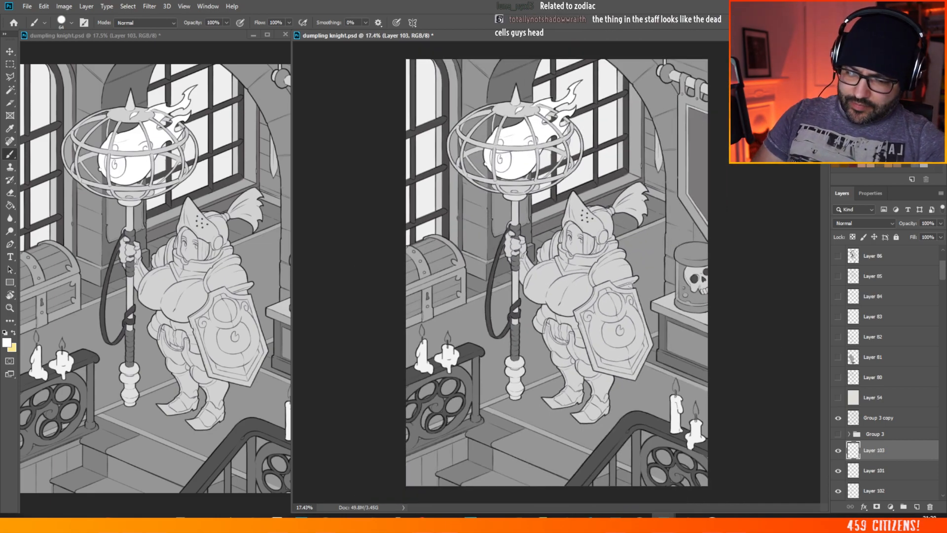
pyautogui.scroll(3, 630, 285)
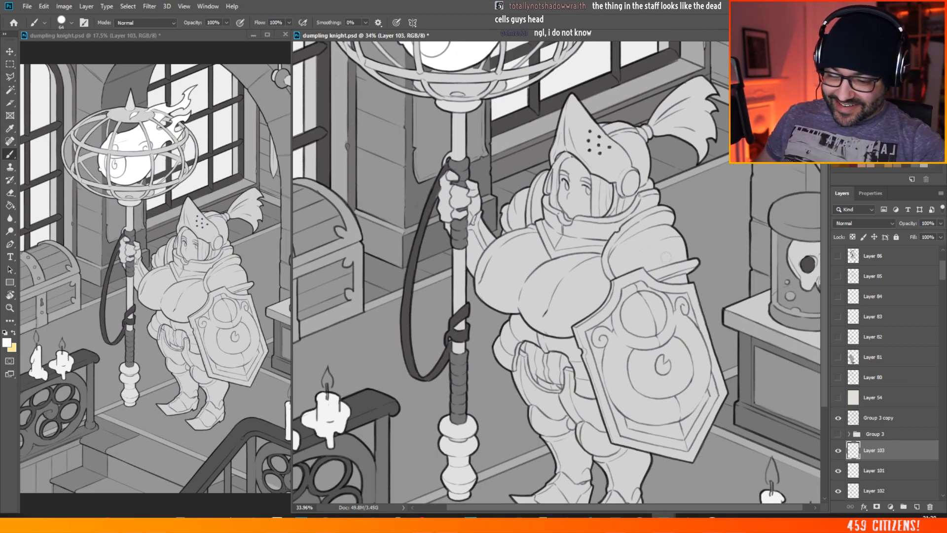
pyautogui.scroll(-2, 680, 270)
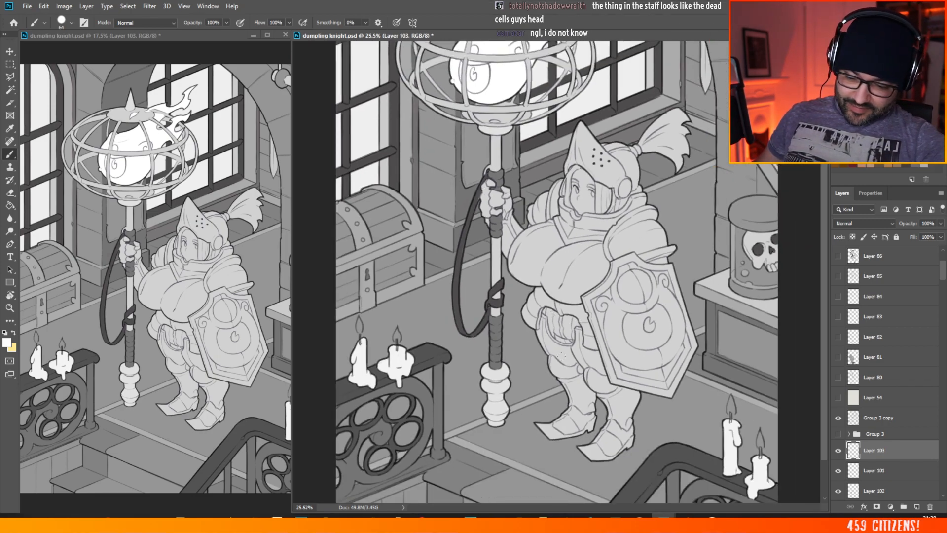
pyautogui.scroll(-1, 567, 356)
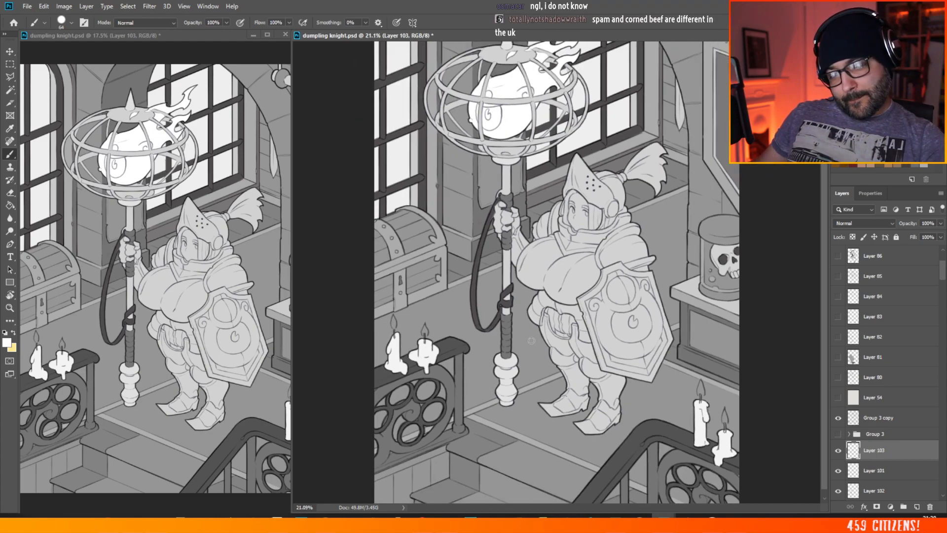
# Step: Pick the knight's flat layer, Layer 73, on the canvas and add a new layer above it
pyautogui.scroll(3, 643, 187)
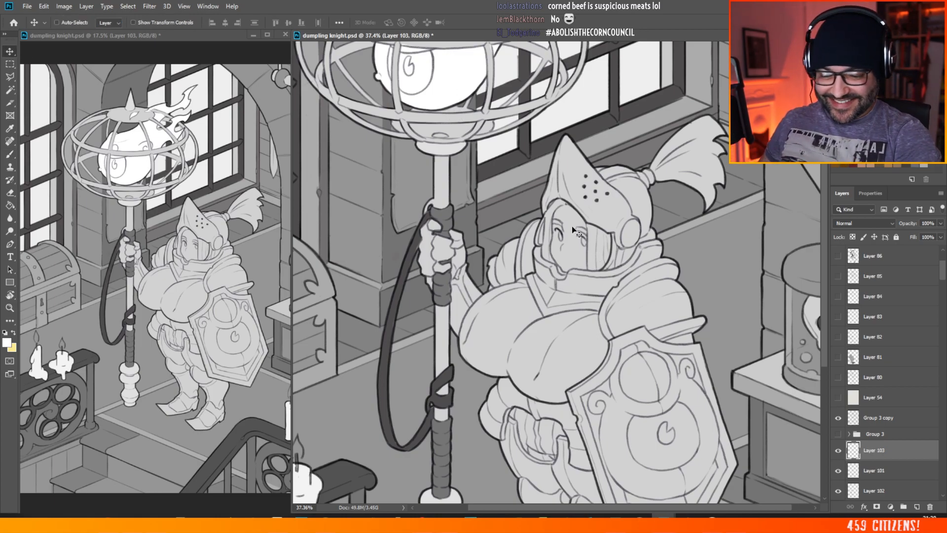
pyautogui.keyDown('ctrl'); pyautogui.click(572, 224); pyautogui.keyUp('ctrl')
pyautogui.click(916, 506)
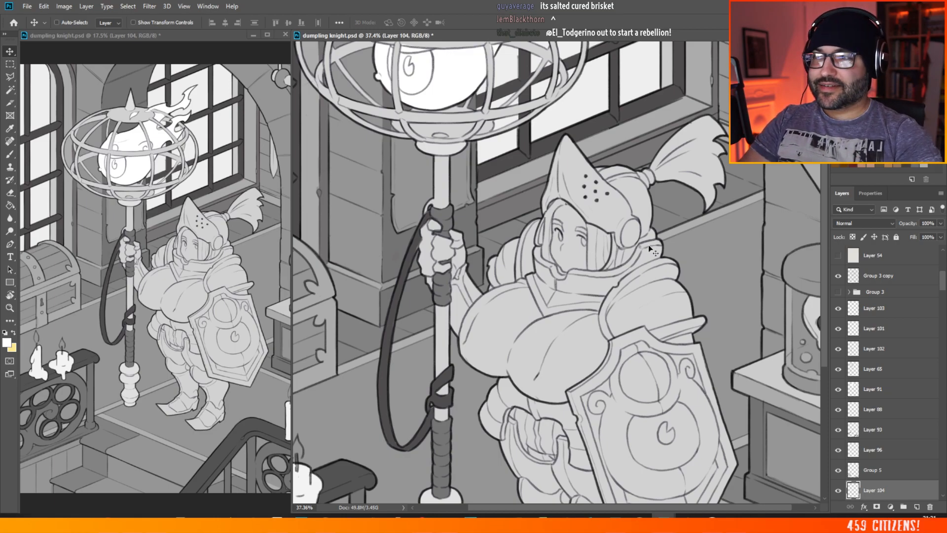
# Step: Brush the knight's face white inside the helmet opening on the new layer
pyautogui.scroll(-5, 428, 167)
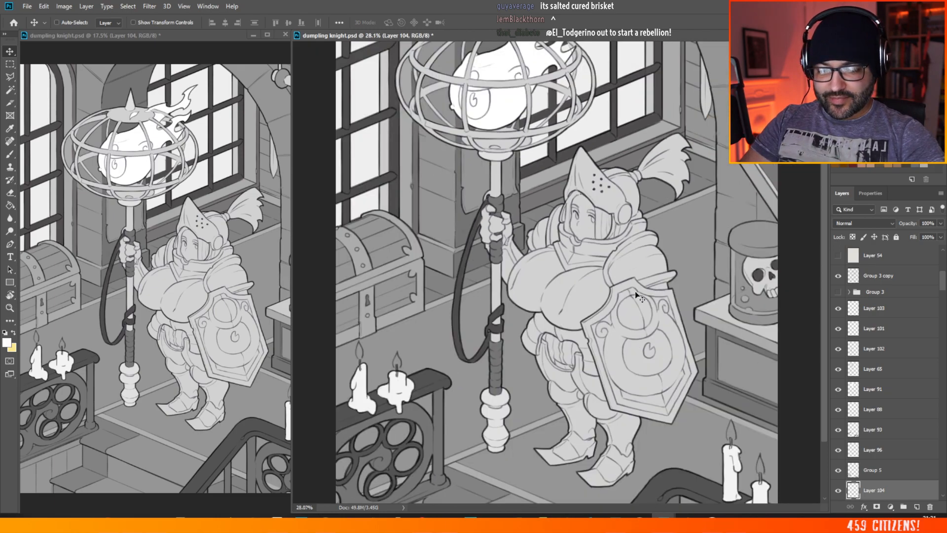
pyautogui.scroll(9, 641, 297)
pyautogui.press('b')
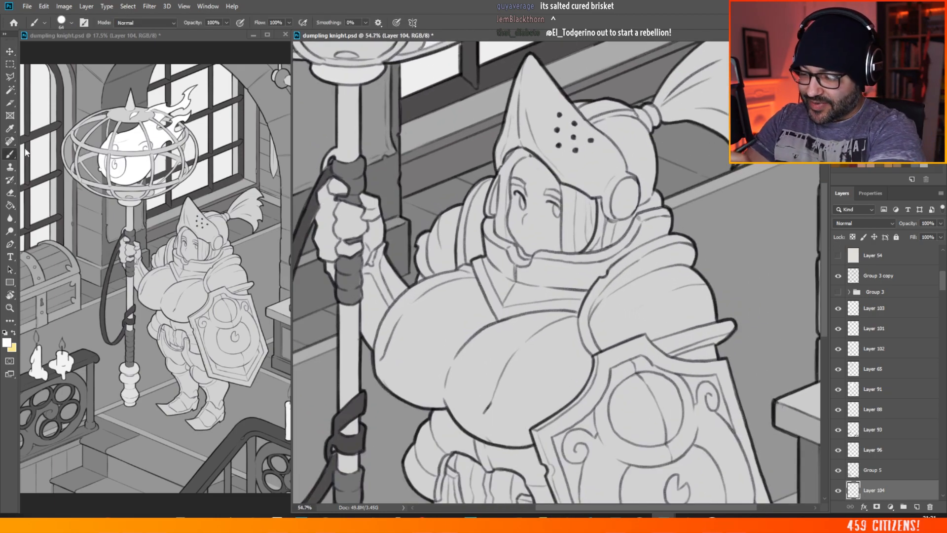
pyautogui.moveTo(526, 170)
pyautogui.mouseDown()
pyautogui.moveTo(517, 172)
pyautogui.moveTo(530, 166)
pyautogui.mouseUp()
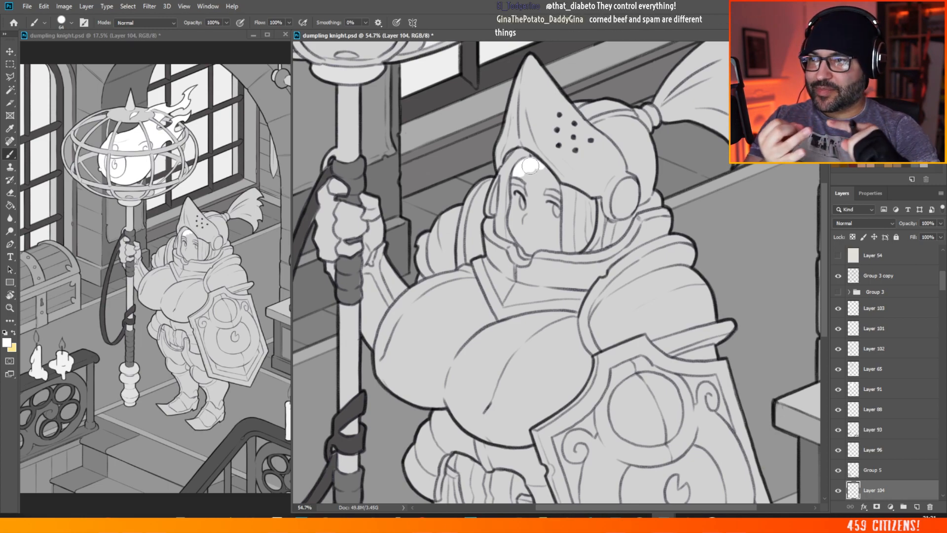
pyautogui.moveTo(530, 166)
pyautogui.mouseDown()
pyautogui.moveTo(534, 178)
pyautogui.moveTo(524, 172)
pyautogui.moveTo(515, 193)
pyautogui.moveTo(519, 186)
pyautogui.moveTo(516, 237)
pyautogui.moveTo(532, 253)
pyautogui.moveTo(530, 245)
pyautogui.moveTo(560, 249)
pyautogui.moveTo(552, 213)
pyautogui.moveTo(543, 235)
pyautogui.mouseUp()
pyautogui.moveTo(535, 204)
pyautogui.mouseDown()
pyautogui.moveTo(532, 232)
pyautogui.moveTo(536, 177)
pyautogui.moveTo(547, 177)
pyautogui.moveTo(554, 234)
pyautogui.moveTo(540, 199)
pyautogui.mouseUp()
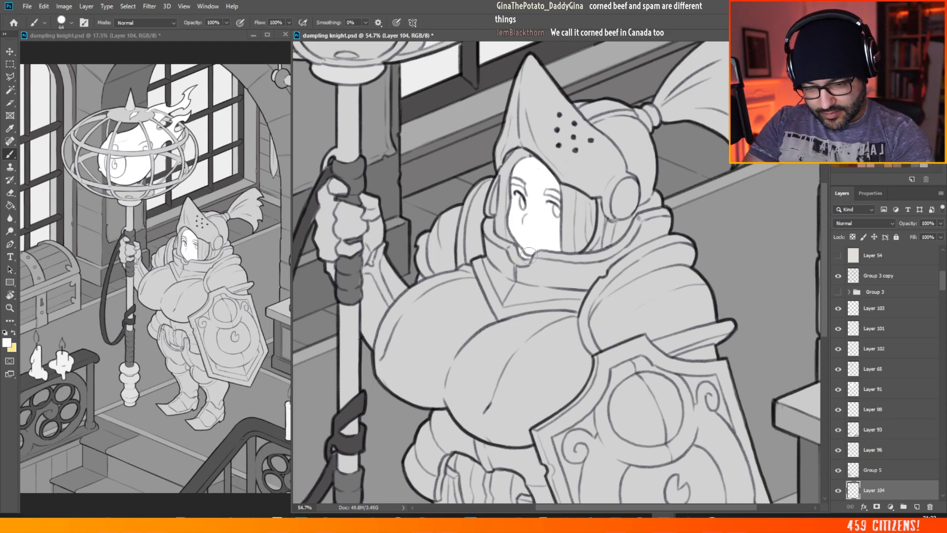
# Step: Brush the hair on both sides of the knight's face white, filling the rest of the helmet opening
pyautogui.scroll(-7, 529, 242)
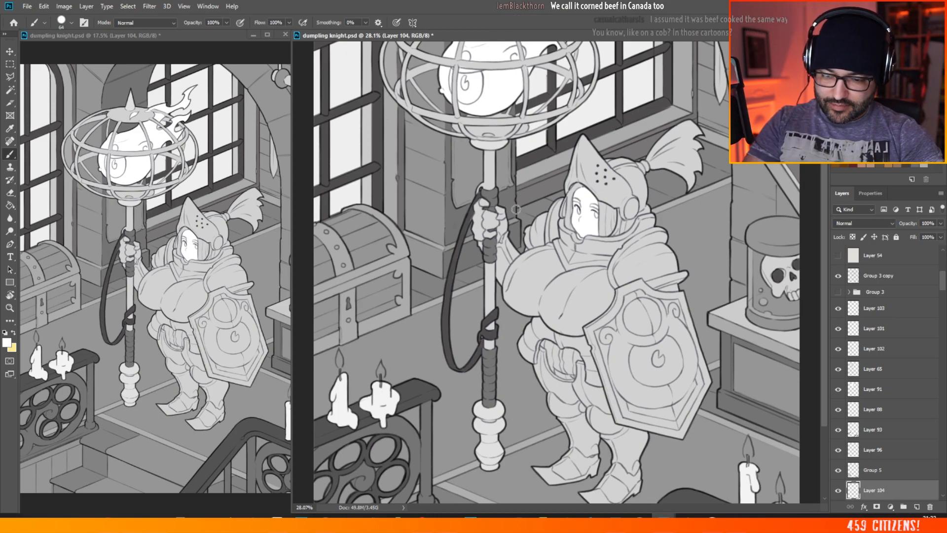
pyautogui.scroll(-1, 431, 135)
pyautogui.scroll(1, 647, 280)
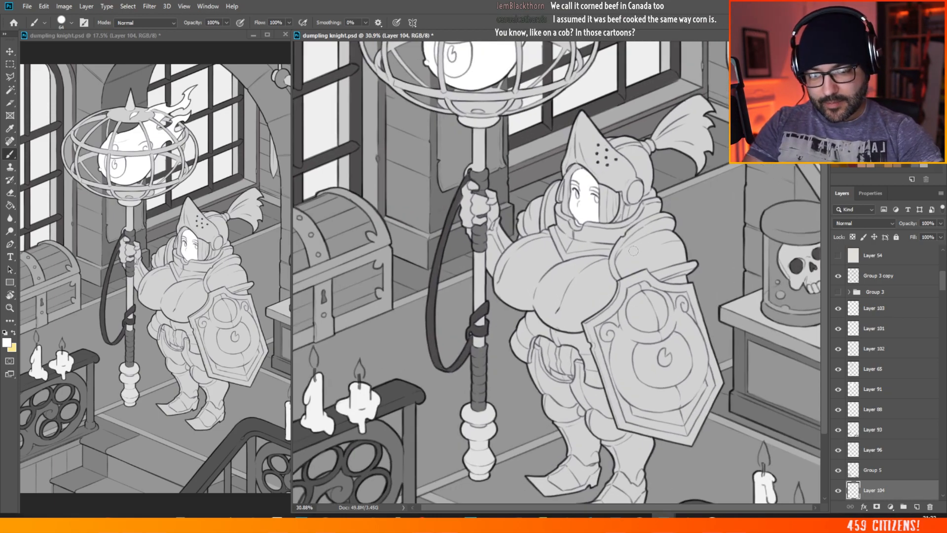
pyautogui.scroll(-1, 552, 202)
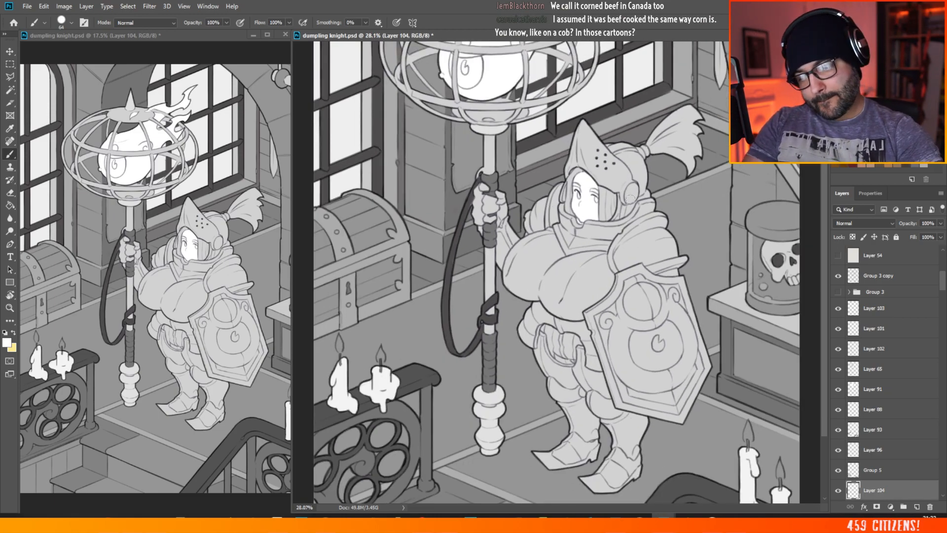
pyautogui.scroll(3, 630, 198)
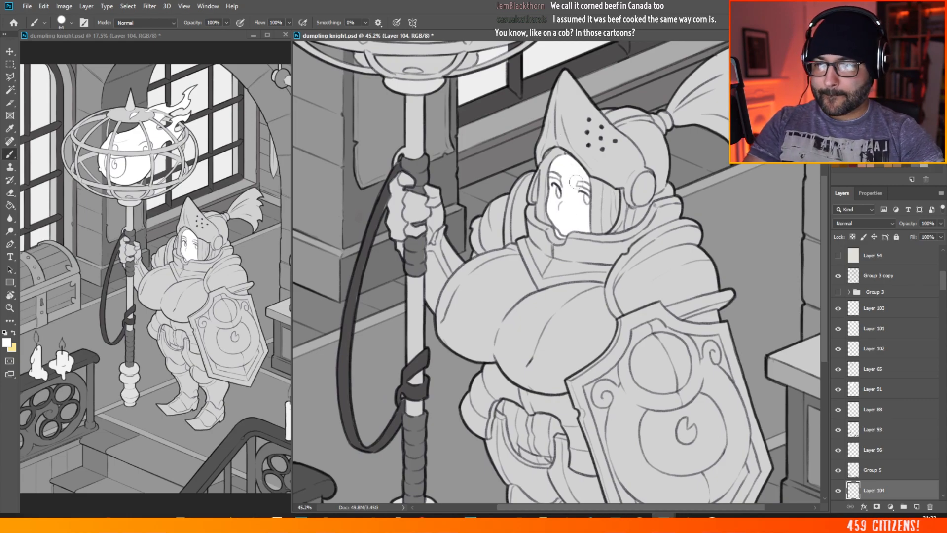
pyautogui.scroll(2, 592, 192)
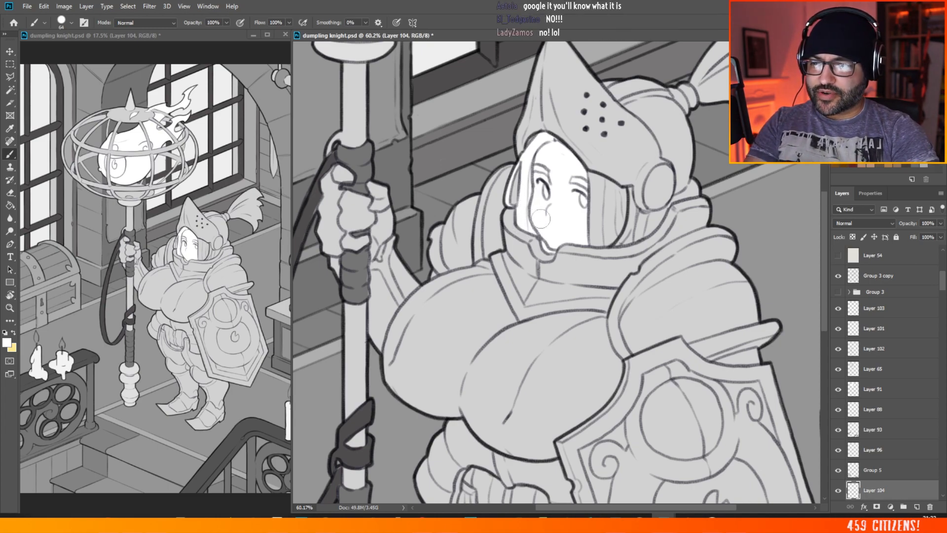
pyautogui.moveTo(598, 181)
pyautogui.mouseDown()
pyautogui.moveTo(587, 174)
pyautogui.moveTo(599, 212)
pyautogui.moveTo(593, 248)
pyautogui.moveTo(611, 237)
pyautogui.moveTo(607, 181)
pyautogui.moveTo(618, 226)
pyautogui.moveTo(607, 219)
pyautogui.mouseUp()
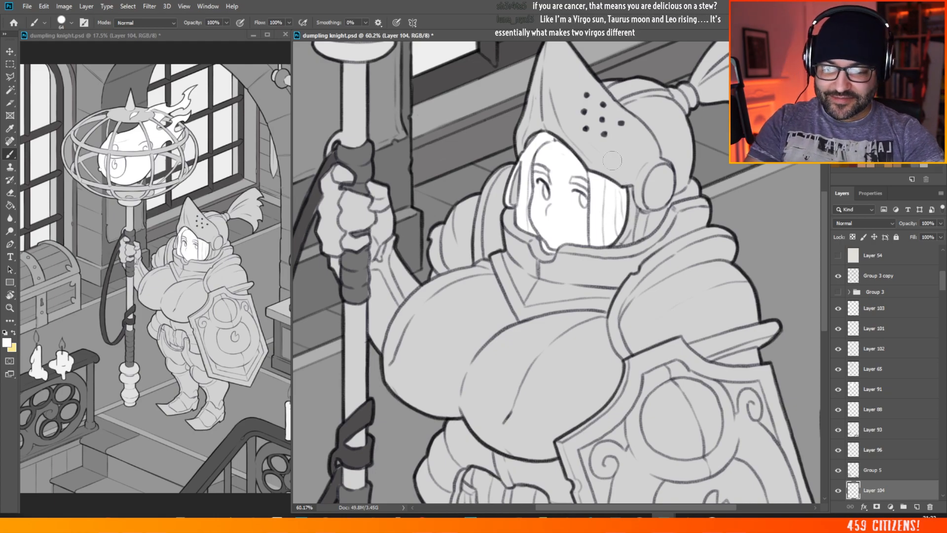
# Step: Examine how the knight's white face and hair read against the armour and the surrounding room
pyautogui.scroll(-4, 611, 160)
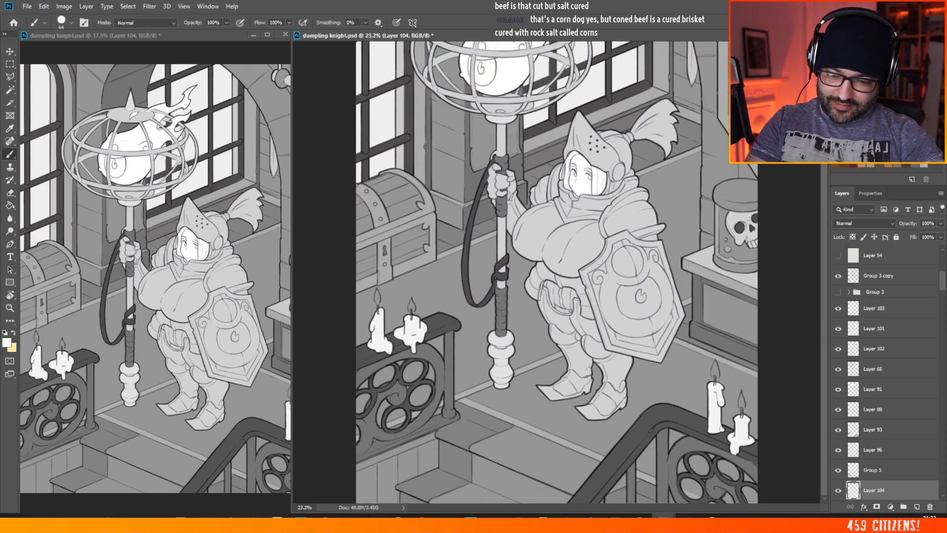
pyautogui.scroll(-1, 599, 261)
pyautogui.scroll(2, 617, 300)
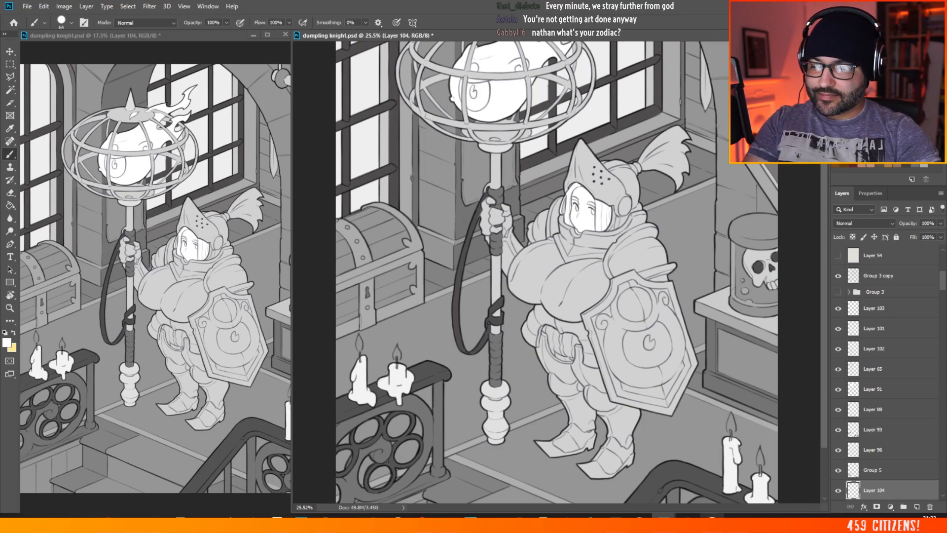
pyautogui.scroll(-3, 631, 265)
pyautogui.scroll(3, 631, 265)
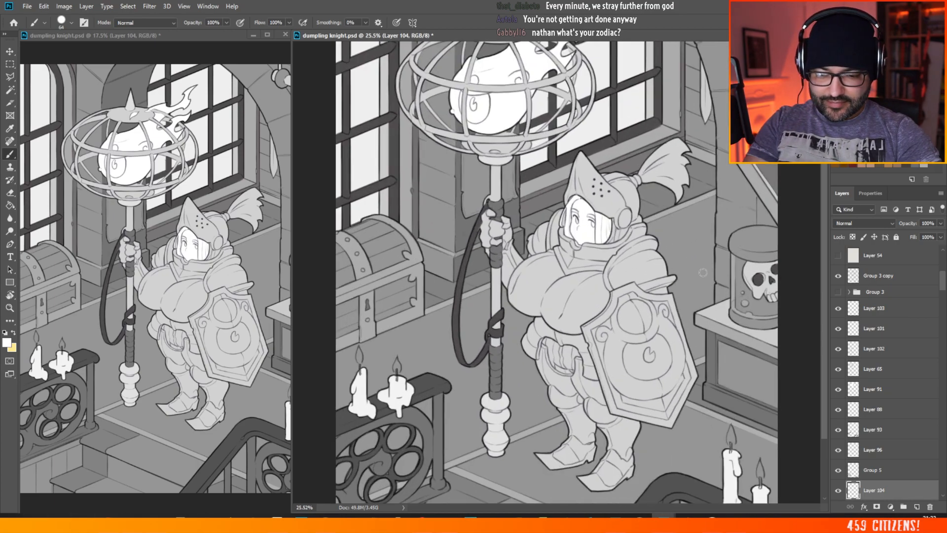
pyautogui.scroll(2, 659, 147)
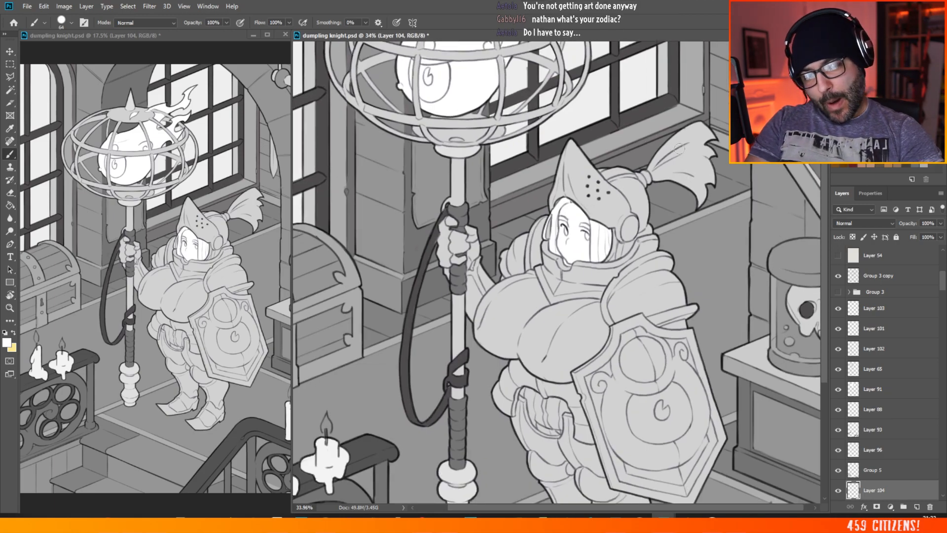
pyautogui.scroll(1, 679, 148)
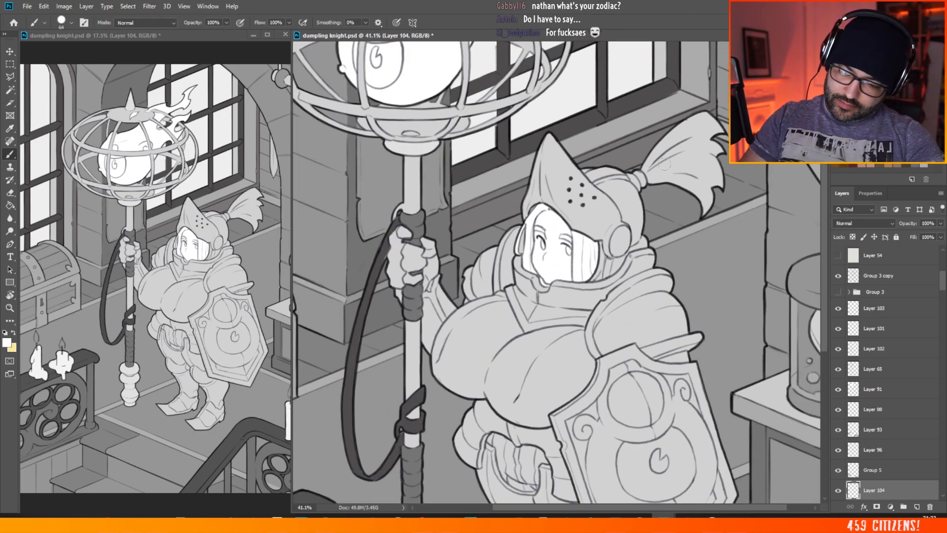
pyautogui.scroll(-6, 607, 245)
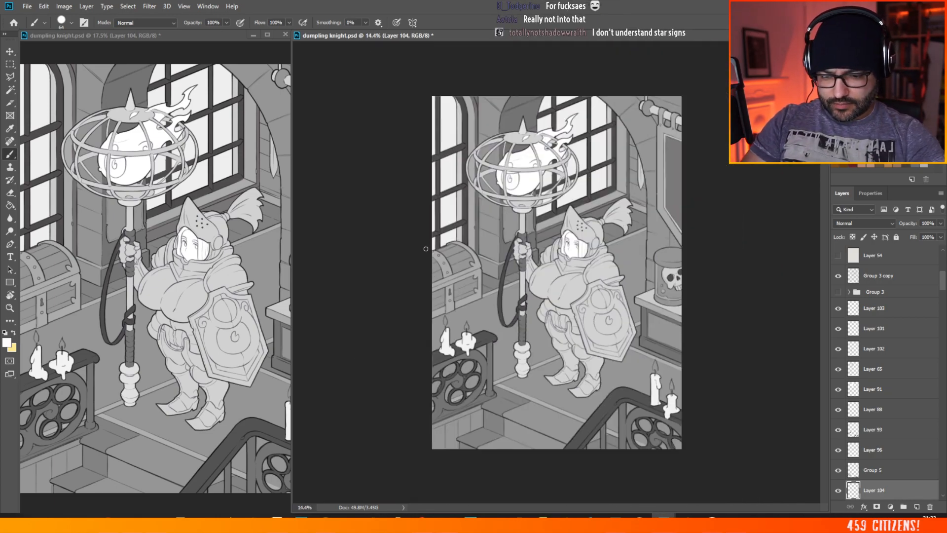
# Step: Sample the knight's light armour grey, pick the treasure chest's flat layer, Layer 89, and add a new layer above it
pyautogui.scroll(1, 426, 248)
pyautogui.scroll(8, 464, 211)
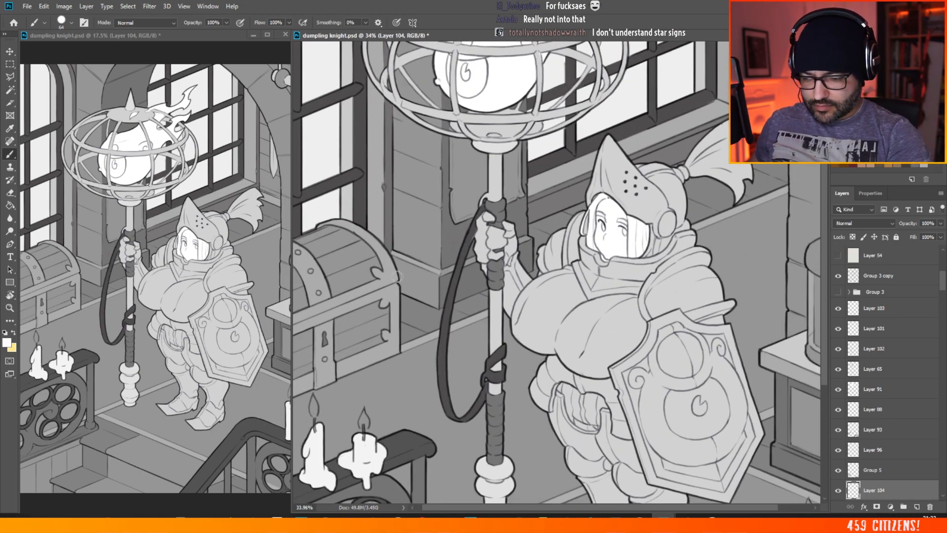
pyautogui.keyDown('alt'); pyautogui.click(550, 297); pyautogui.keyUp('alt')
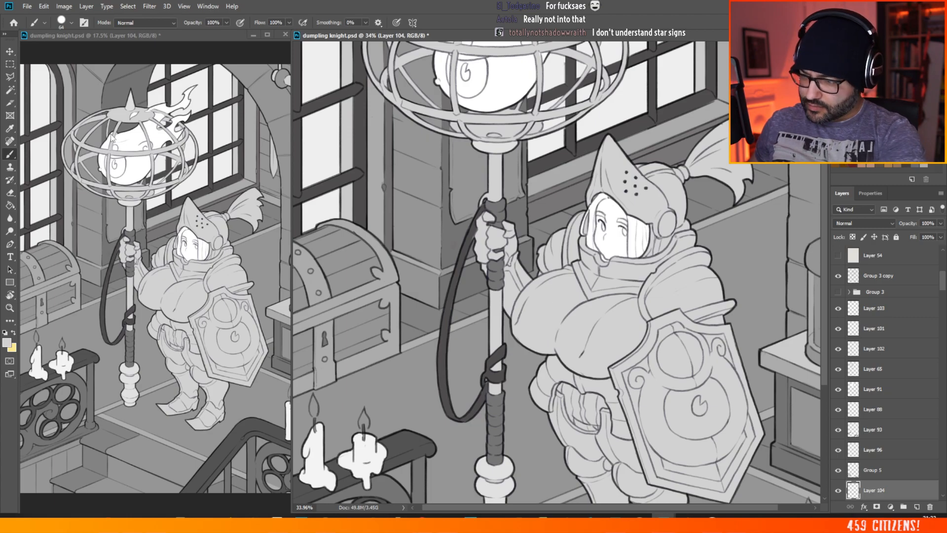
pyautogui.press('v')
pyautogui.click(388, 273)
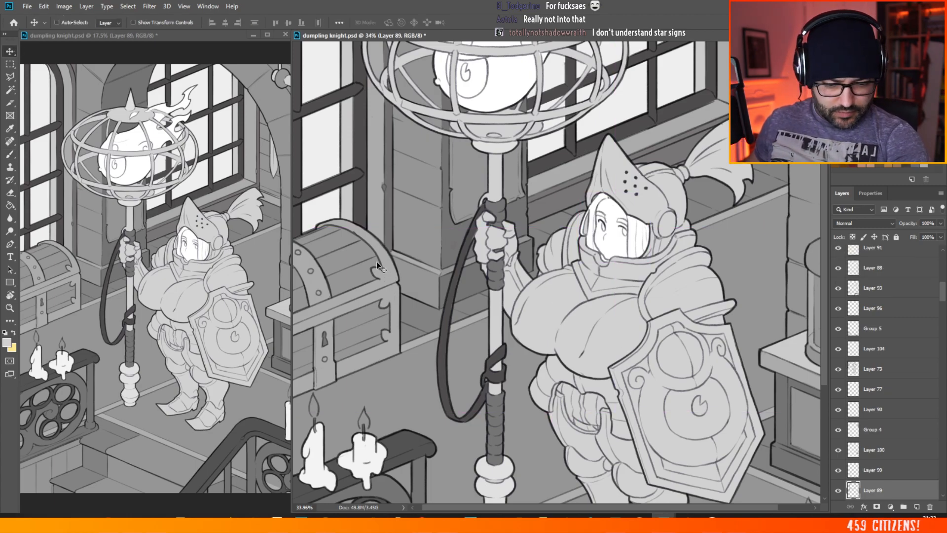
pyautogui.hotkey('ctrl', 'shift', 'alt', 'n')
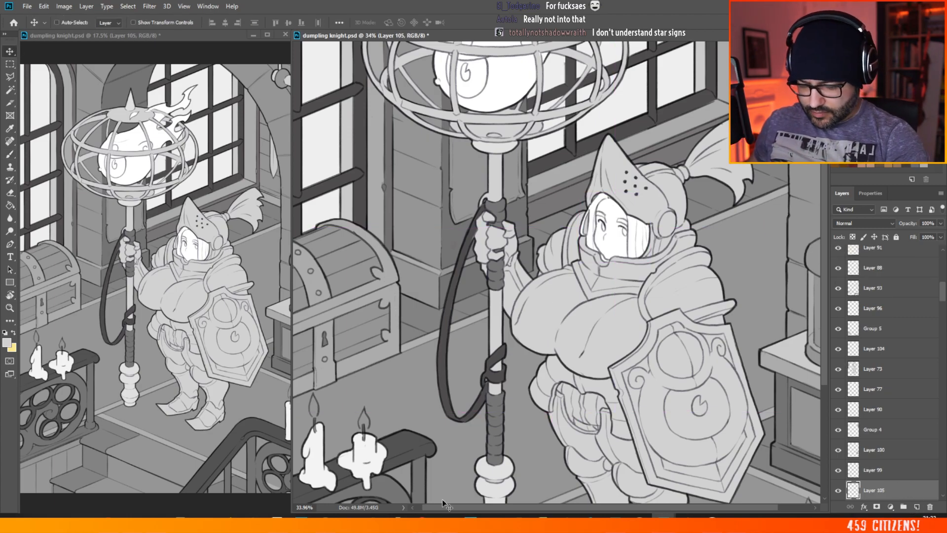
# Step: Brush the metal trim on the treasure chest's front light grey, covering the rim rails, corner brackets and bottom edge
pyautogui.moveTo(474, 507); pyautogui.dragTo(468, 508)
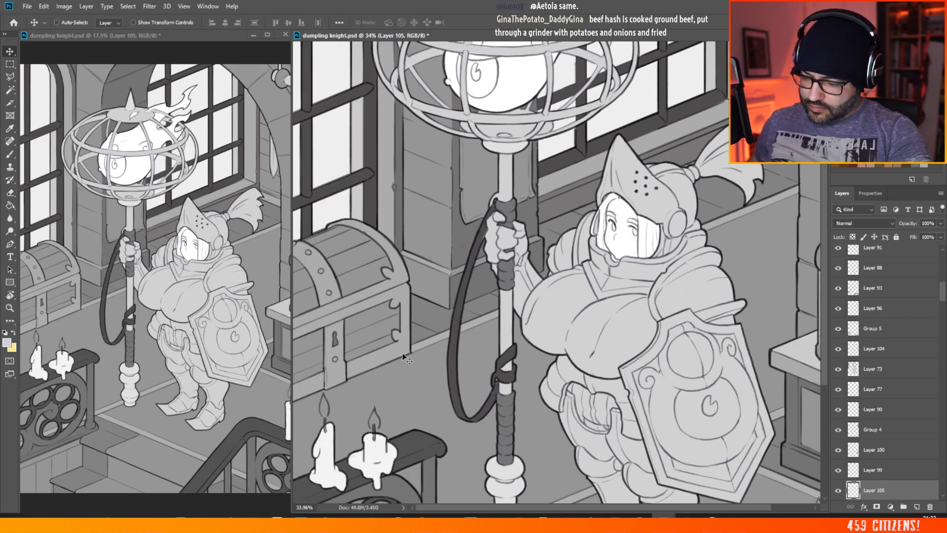
pyautogui.scroll(4, 375, 315)
pyautogui.moveTo(466, 506); pyautogui.dragTo(433, 512)
pyautogui.press('b')
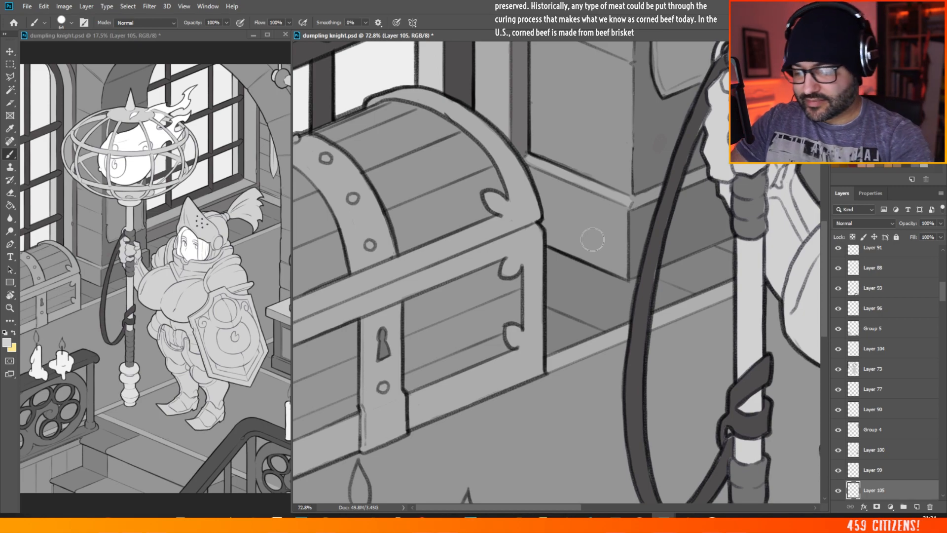
pyautogui.moveTo(296, 310)
pyautogui.mouseDown()
pyautogui.moveTo(328, 296)
pyautogui.moveTo(301, 304)
pyautogui.moveTo(291, 330)
pyautogui.moveTo(345, 318)
pyautogui.moveTo(429, 274)
pyautogui.moveTo(336, 296)
pyautogui.moveTo(400, 267)
pyautogui.moveTo(318, 297)
pyautogui.moveTo(478, 257)
pyautogui.moveTo(414, 291)
pyautogui.moveTo(489, 236)
pyautogui.moveTo(392, 259)
pyautogui.moveTo(522, 216)
pyautogui.moveTo(493, 259)
pyautogui.moveTo(540, 231)
pyautogui.moveTo(533, 213)
pyautogui.moveTo(490, 200)
pyautogui.moveTo(486, 207)
pyautogui.moveTo(503, 198)
pyautogui.moveTo(513, 211)
pyautogui.moveTo(518, 201)
pyautogui.mouseUp()
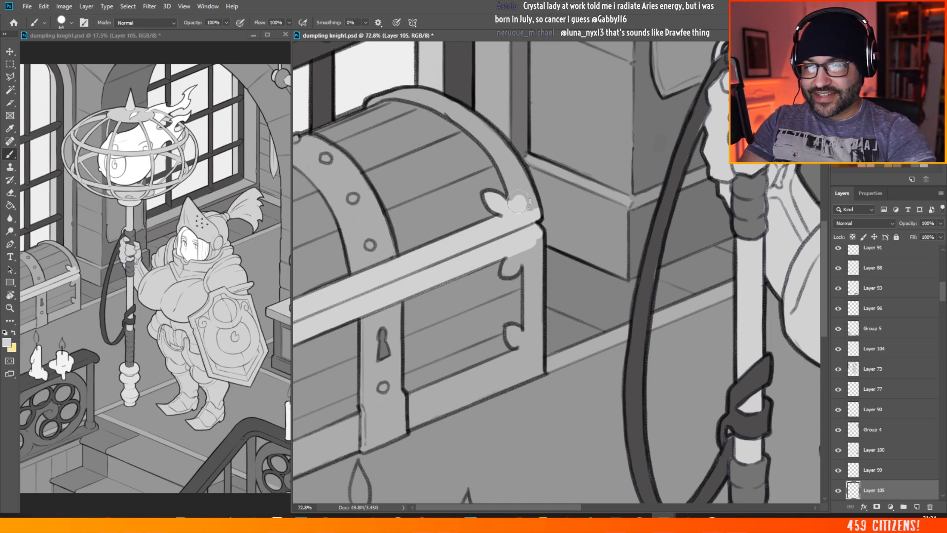
pyautogui.moveTo(506, 262)
pyautogui.mouseDown()
pyautogui.moveTo(501, 274)
pyautogui.moveTo(519, 257)
pyautogui.mouseUp()
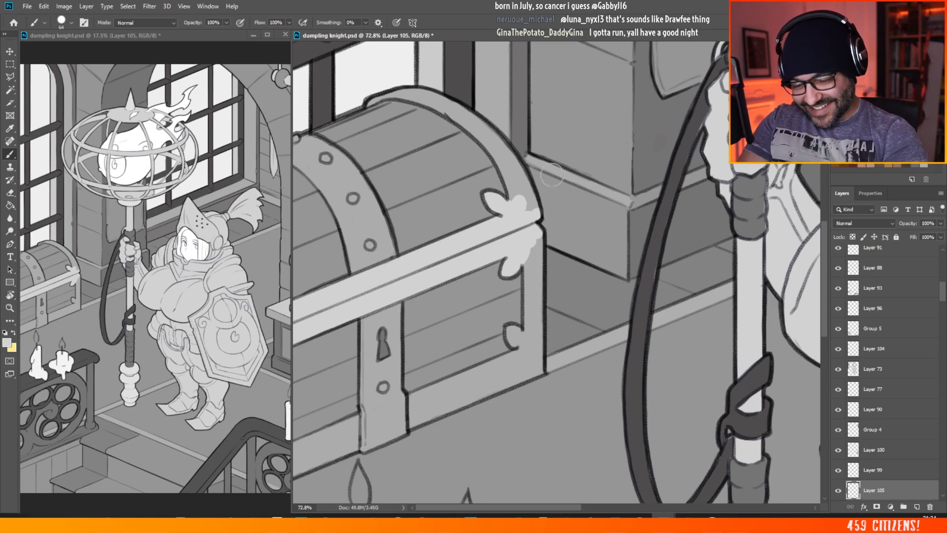
pyautogui.moveTo(521, 280)
pyautogui.mouseDown()
pyautogui.moveTo(523, 254)
pyautogui.moveTo(535, 249)
pyautogui.moveTo(537, 296)
pyautogui.moveTo(525, 330)
pyautogui.moveTo(540, 340)
pyautogui.moveTo(515, 327)
pyautogui.moveTo(508, 343)
pyautogui.moveTo(521, 338)
pyautogui.mouseUp()
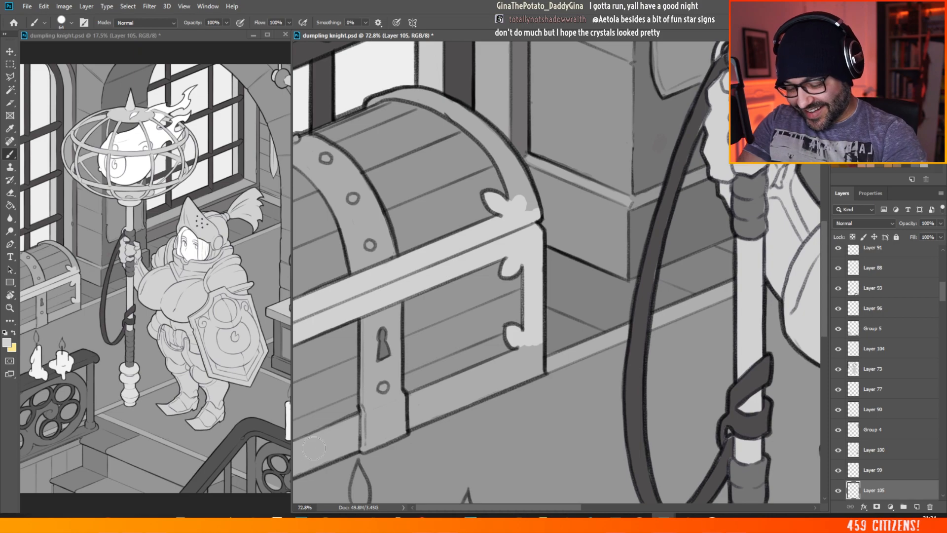
pyautogui.moveTo(314, 448)
pyautogui.mouseDown()
pyautogui.moveTo(328, 464)
pyautogui.moveTo(340, 439)
pyautogui.moveTo(304, 442)
pyautogui.moveTo(385, 415)
pyautogui.moveTo(345, 446)
pyautogui.moveTo(310, 447)
pyautogui.moveTo(345, 424)
pyautogui.moveTo(325, 436)
pyautogui.moveTo(378, 446)
pyautogui.moveTo(397, 422)
pyautogui.moveTo(375, 402)
pyautogui.moveTo(359, 409)
pyautogui.moveTo(406, 395)
pyautogui.moveTo(441, 415)
pyautogui.moveTo(463, 410)
pyautogui.moveTo(475, 379)
pyautogui.moveTo(469, 394)
pyautogui.moveTo(510, 380)
pyautogui.moveTo(522, 390)
pyautogui.moveTo(496, 365)
pyautogui.moveTo(533, 346)
pyautogui.moveTo(542, 363)
pyautogui.moveTo(527, 380)
pyautogui.moveTo(536, 356)
pyautogui.moveTo(540, 373)
pyautogui.mouseUp()
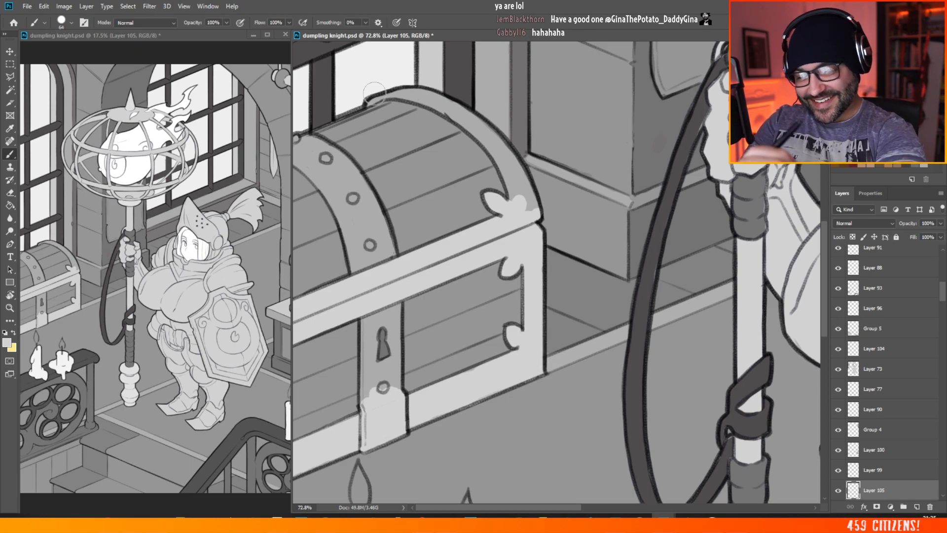
# Step: Brush the chest lid's curved edge trim, the riveted lid strap and the keyhole plate light grey
pyautogui.moveTo(366, 107)
pyautogui.mouseDown()
pyautogui.moveTo(405, 96)
pyautogui.moveTo(398, 90)
pyautogui.moveTo(454, 102)
pyautogui.moveTo(418, 94)
pyautogui.moveTo(461, 109)
pyautogui.moveTo(506, 153)
pyautogui.moveTo(516, 174)
pyautogui.moveTo(506, 172)
pyautogui.moveTo(504, 163)
pyautogui.moveTo(528, 215)
pyautogui.mouseUp()
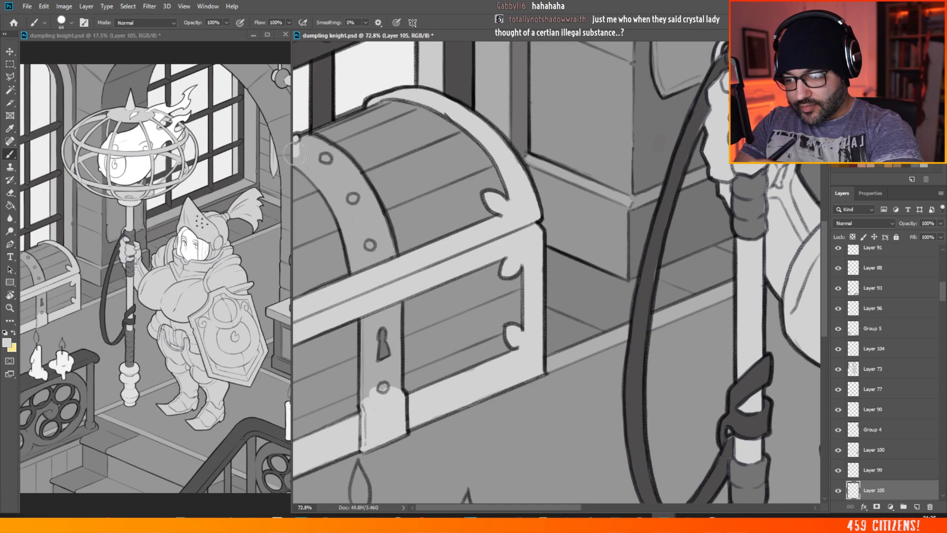
pyautogui.moveTo(296, 161)
pyautogui.mouseDown()
pyautogui.moveTo(328, 146)
pyautogui.moveTo(342, 174)
pyautogui.moveTo(325, 188)
pyautogui.moveTo(346, 207)
pyautogui.moveTo(355, 198)
pyautogui.moveTo(349, 177)
pyautogui.moveTo(358, 181)
pyautogui.moveTo(346, 166)
pyautogui.moveTo(367, 212)
pyautogui.moveTo(359, 235)
pyautogui.moveTo(345, 225)
pyautogui.moveTo(358, 268)
pyautogui.moveTo(371, 264)
pyautogui.moveTo(378, 229)
pyautogui.moveTo(369, 207)
pyautogui.moveTo(388, 250)
pyautogui.moveTo(371, 200)
pyautogui.moveTo(392, 246)
pyautogui.mouseUp()
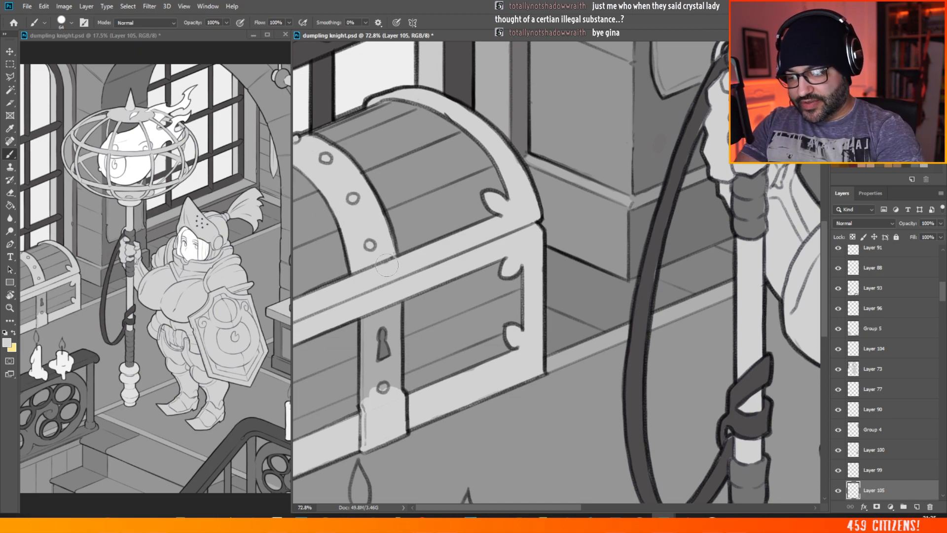
pyautogui.moveTo(359, 323)
pyautogui.mouseDown()
pyautogui.moveTo(365, 397)
pyautogui.moveTo(370, 333)
pyautogui.moveTo(397, 345)
pyautogui.moveTo(394, 371)
pyautogui.mouseUp()
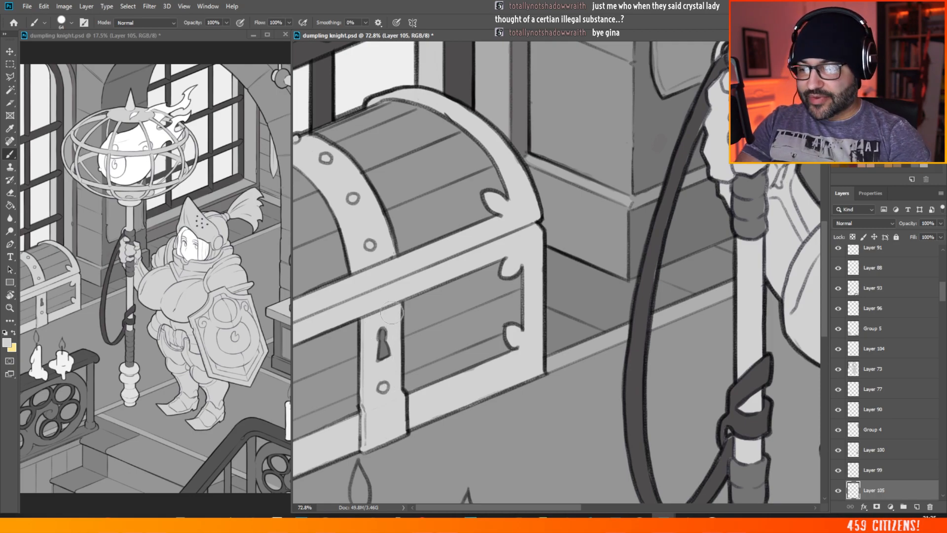
# Step: Examine the chest's light metal trim against the knight and room, both close up and across the whole illustration
pyautogui.scroll(-6, 394, 306)
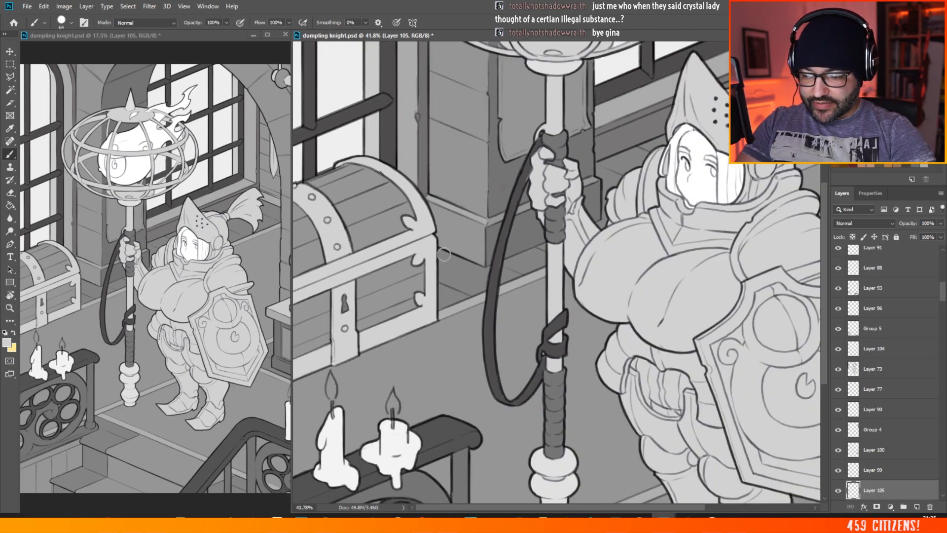
pyautogui.scroll(3, 444, 254)
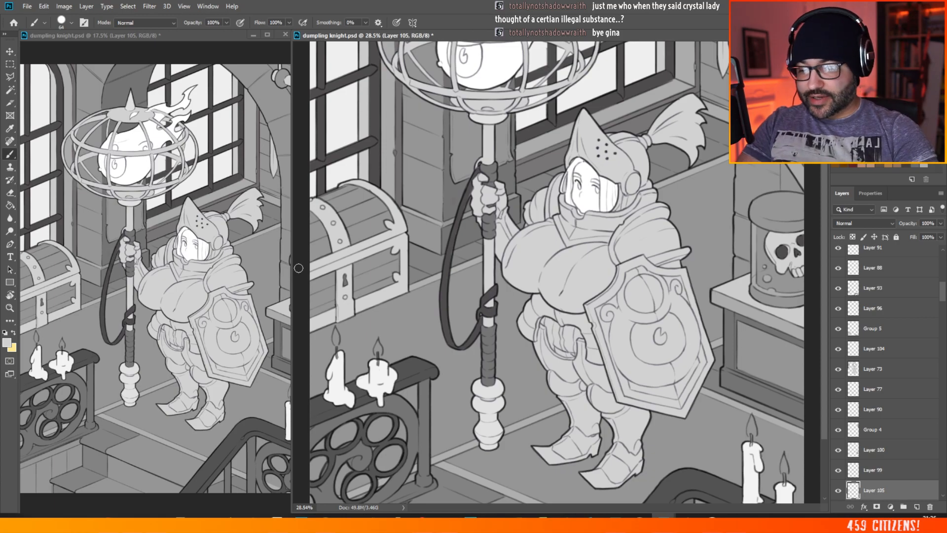
pyautogui.scroll(-5, 382, 255)
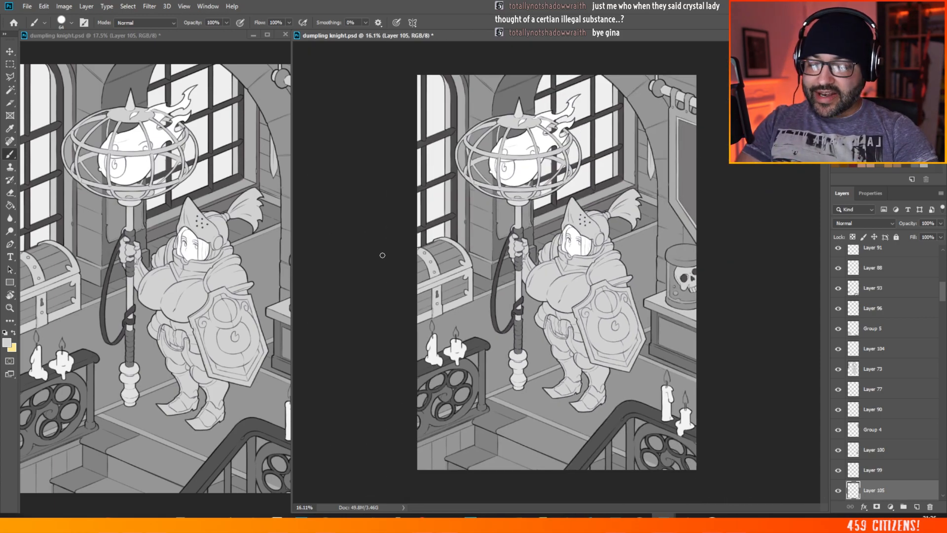
pyautogui.scroll(3, 636, 148)
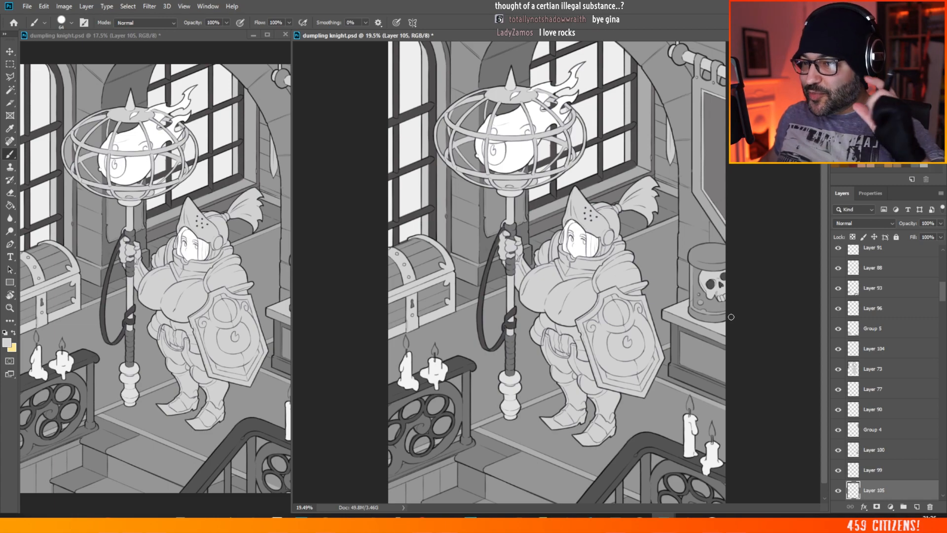
pyautogui.scroll(-2, 594, 186)
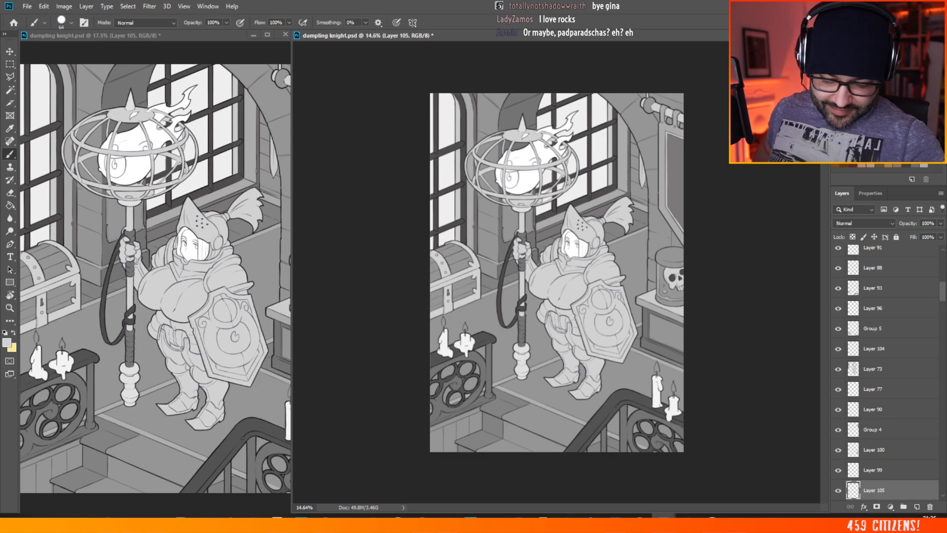
pyautogui.scroll(7, 518, 187)
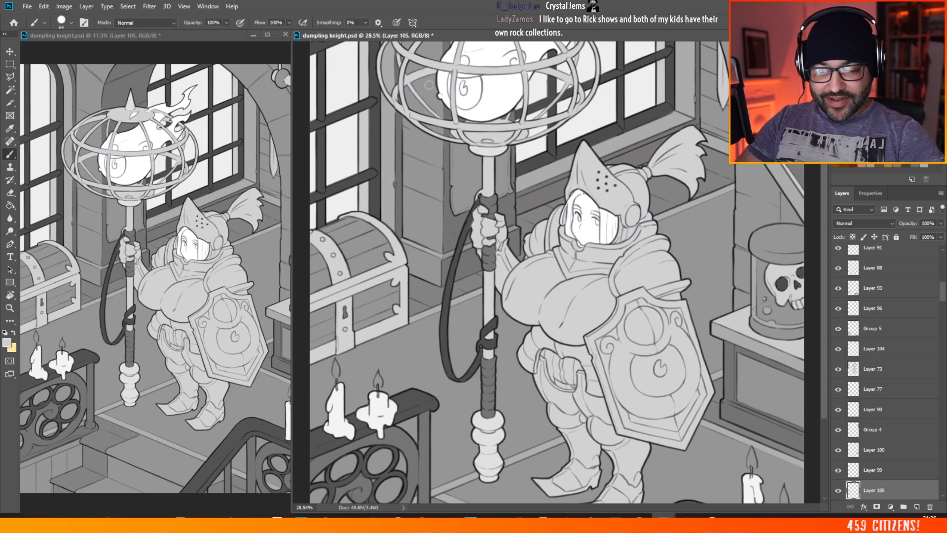
pyautogui.scroll(-3, 502, 228)
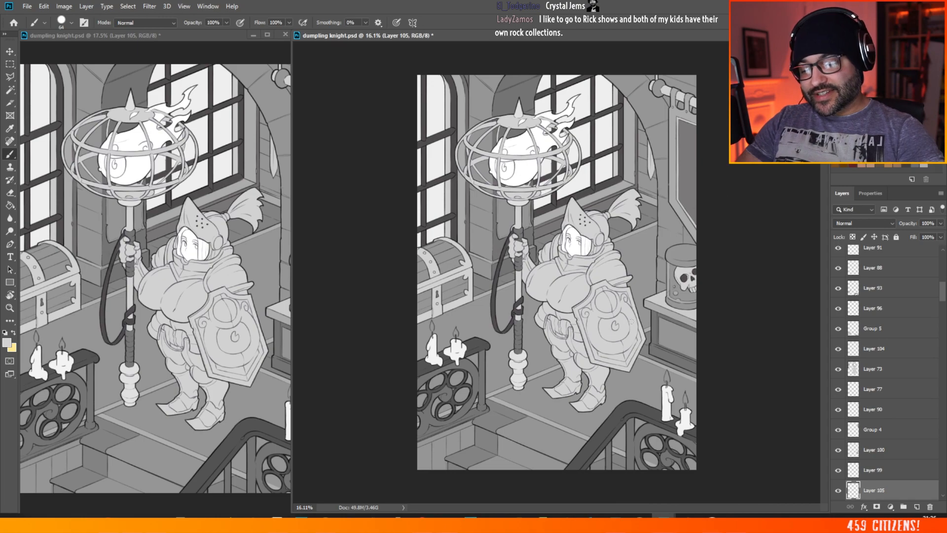
pyautogui.scroll(5, 567, 237)
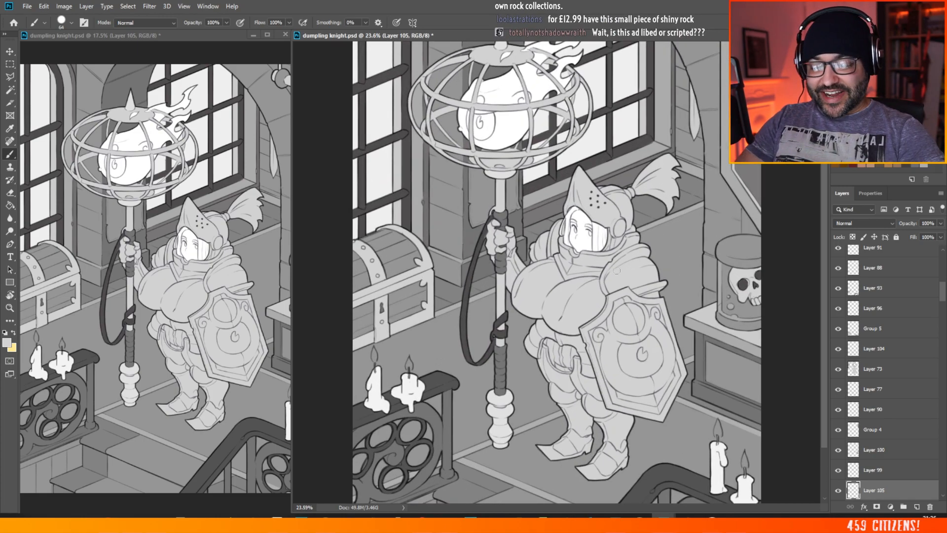
pyautogui.scroll(1, 555, 179)
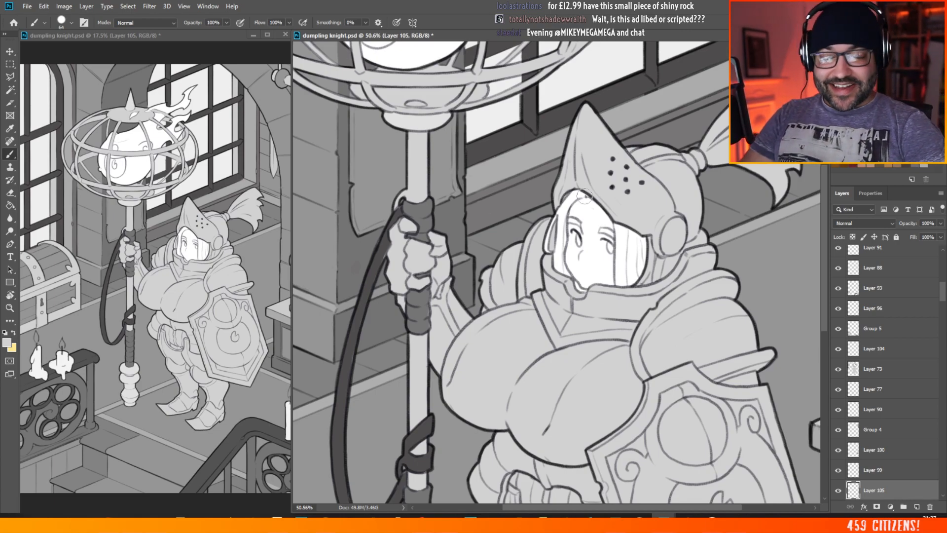
pyautogui.scroll(-2, 543, 234)
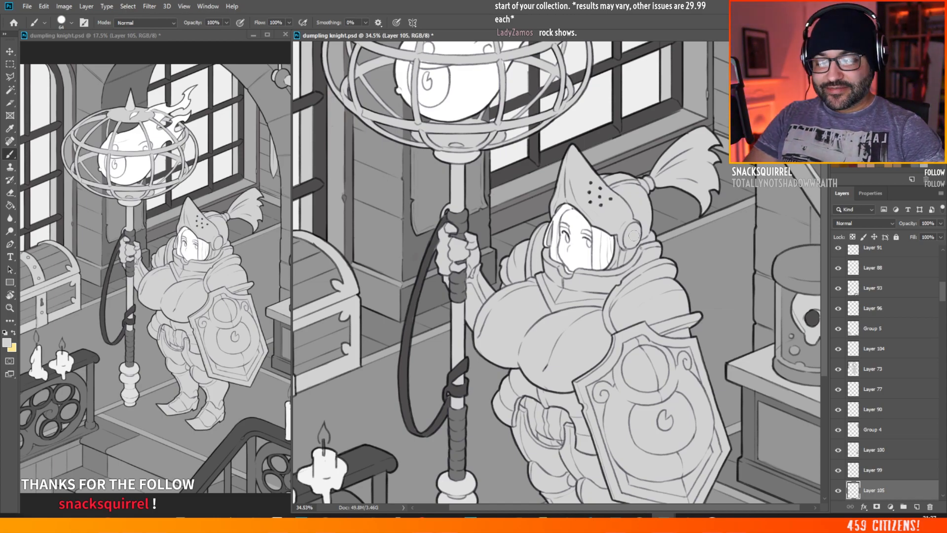
pyautogui.scroll(3, 557, 298)
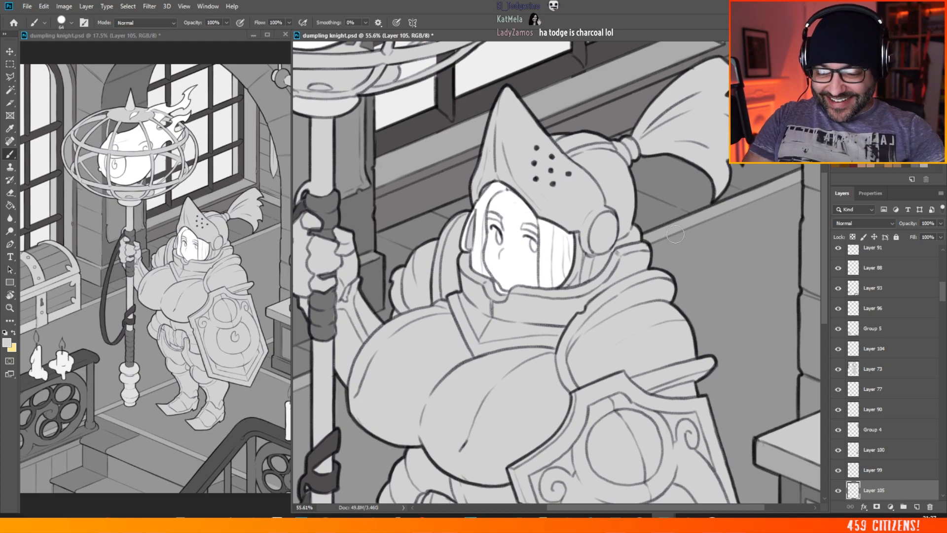
pyautogui.scroll(-2, 629, 167)
pyautogui.scroll(-3, 535, 157)
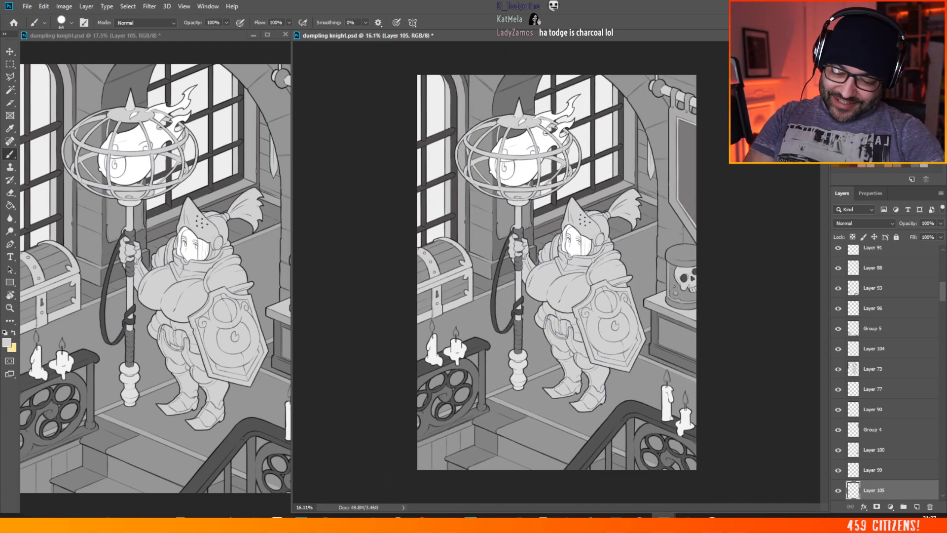
# Step: Pick the staff's flat layer, Layer 102, and brush the narrow gap between the pommel's upper two knobs darker grey
pyautogui.scroll(2, 532, 354)
pyautogui.scroll(3, 532, 354)
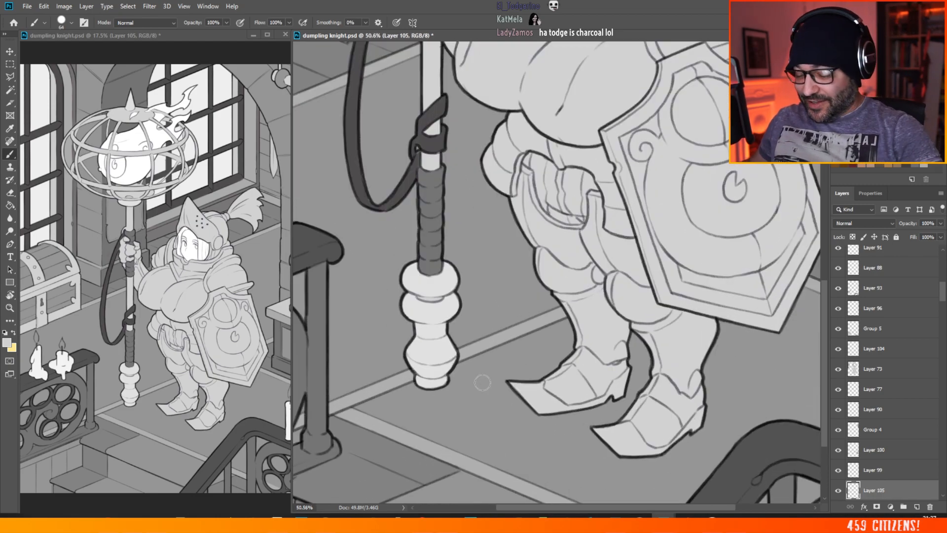
pyautogui.click(10, 52)
pyautogui.keyDown('ctrl'); pyautogui.click(437, 211); pyautogui.keyUp('ctrl')
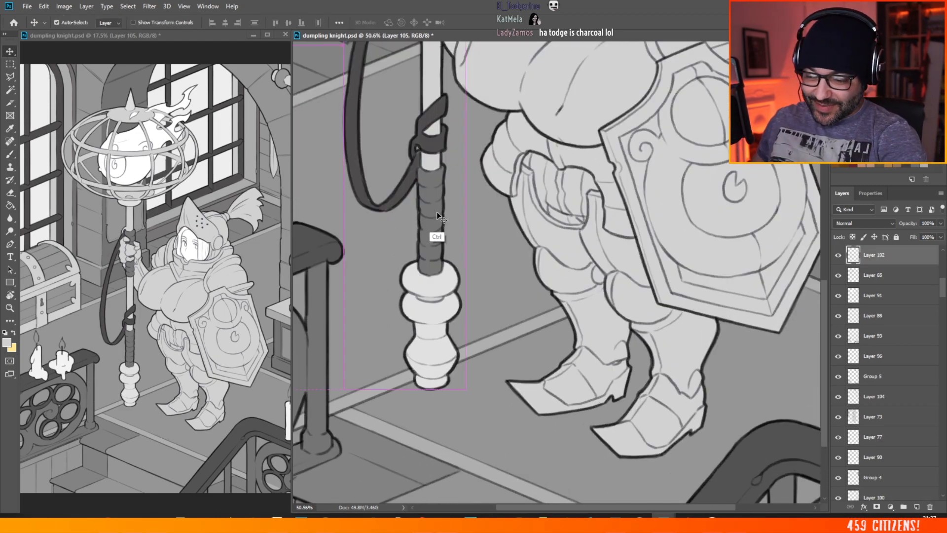
pyautogui.click(10, 156)
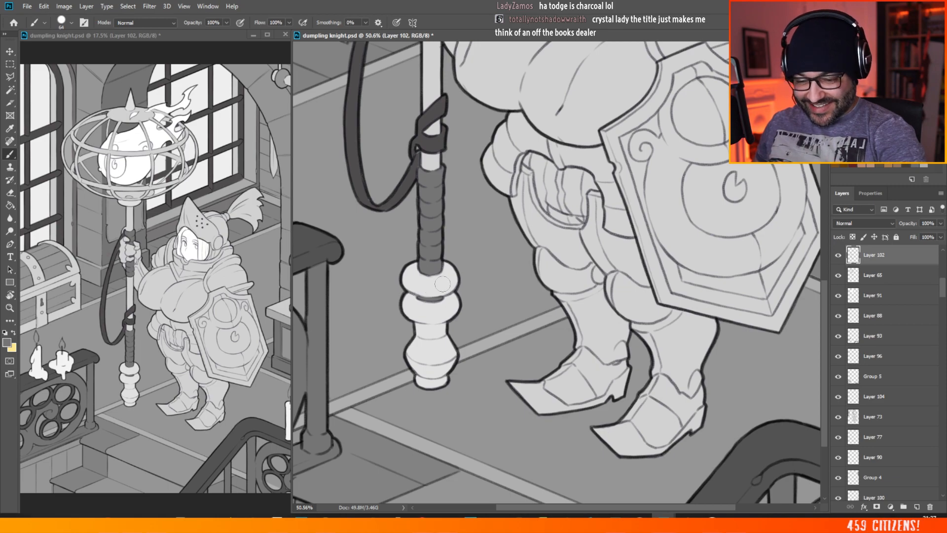
pyautogui.moveTo(822, 284); pyautogui.dragTo(832, 220)
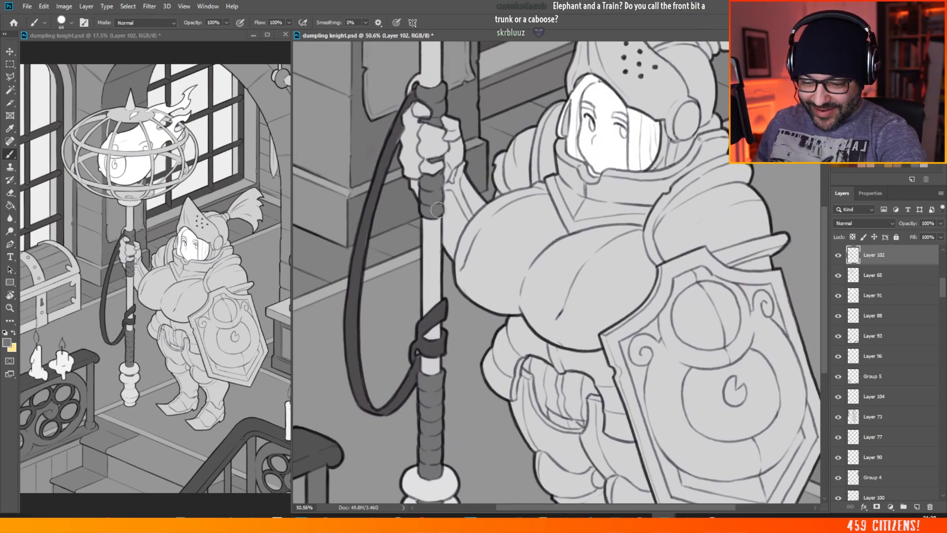
# Step: Brush the small loop beside the staff's lower strap knot light grey and touch up the strap below it in dark grey
pyautogui.hotkey('ctrl', '0')
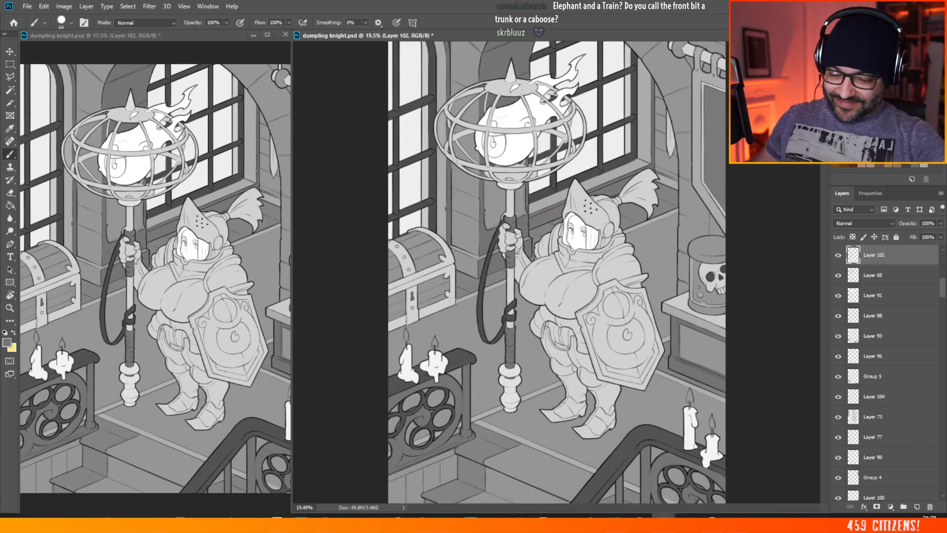
pyautogui.scroll(5, 508, 316)
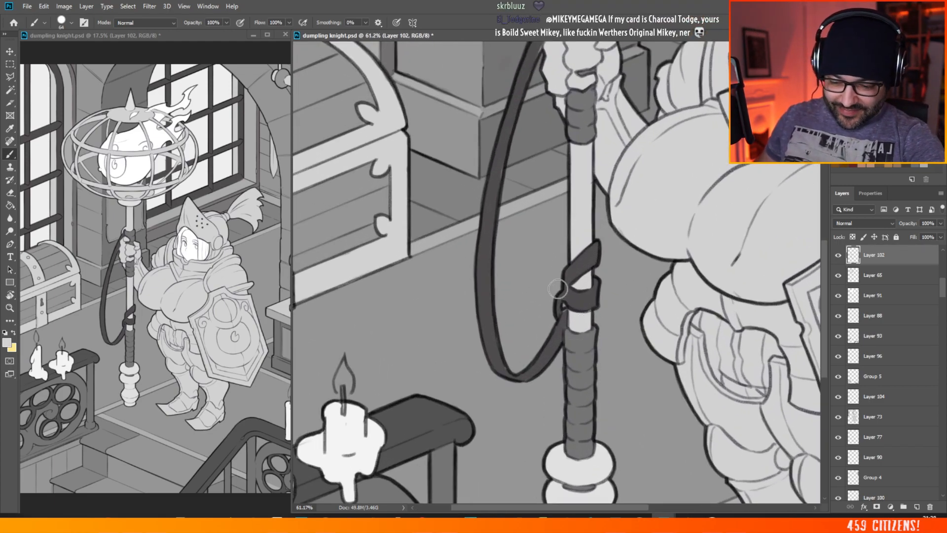
pyautogui.moveTo(558, 305)
pyautogui.mouseDown()
pyautogui.moveTo(560, 314)
pyautogui.moveTo(562, 295)
pyautogui.mouseUp()
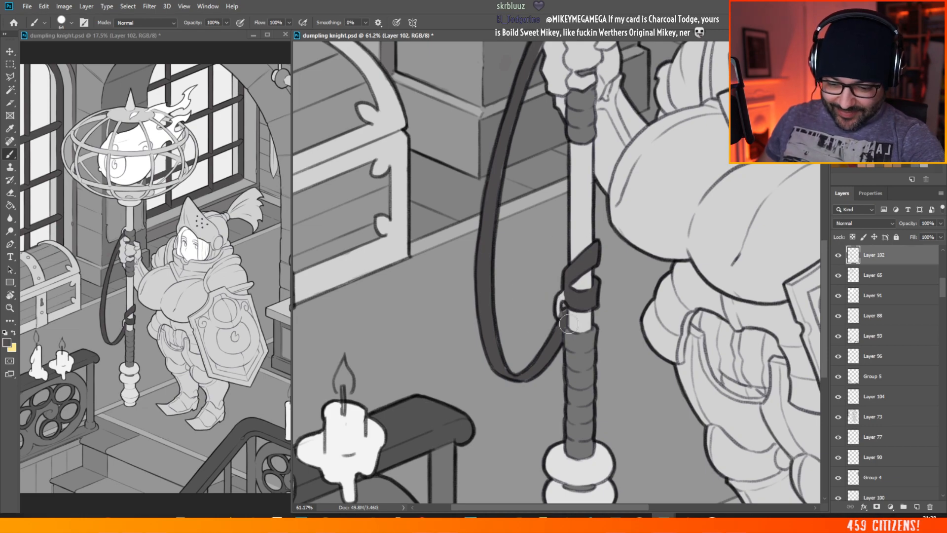
pyautogui.keyDown('alt'); pyautogui.click(567, 317); pyautogui.keyUp('alt')
pyautogui.moveTo(566, 312); pyautogui.dragTo(564, 336)
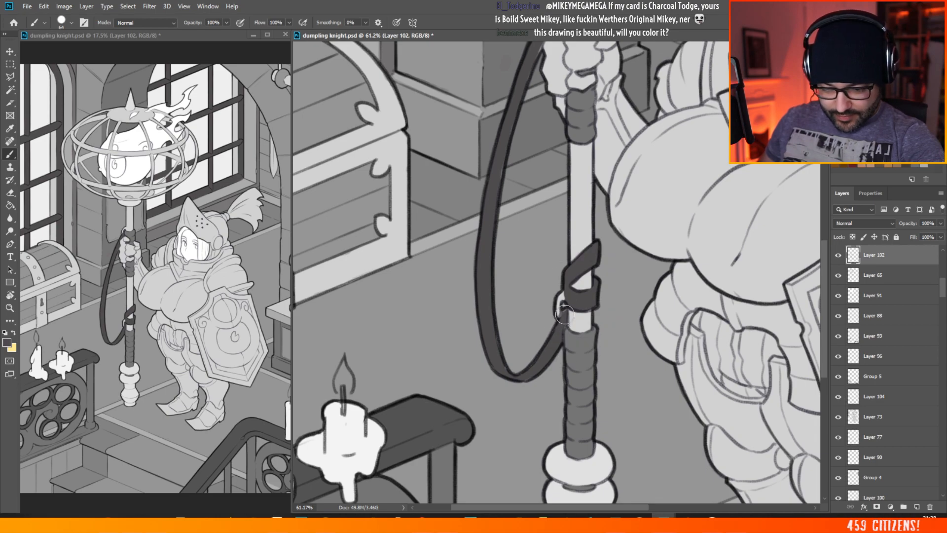
# Step: Pick the room's flat layer, Layer 71, and brush the lid of the skull jar a lighter grey
pyautogui.scroll(-5, 563, 314)
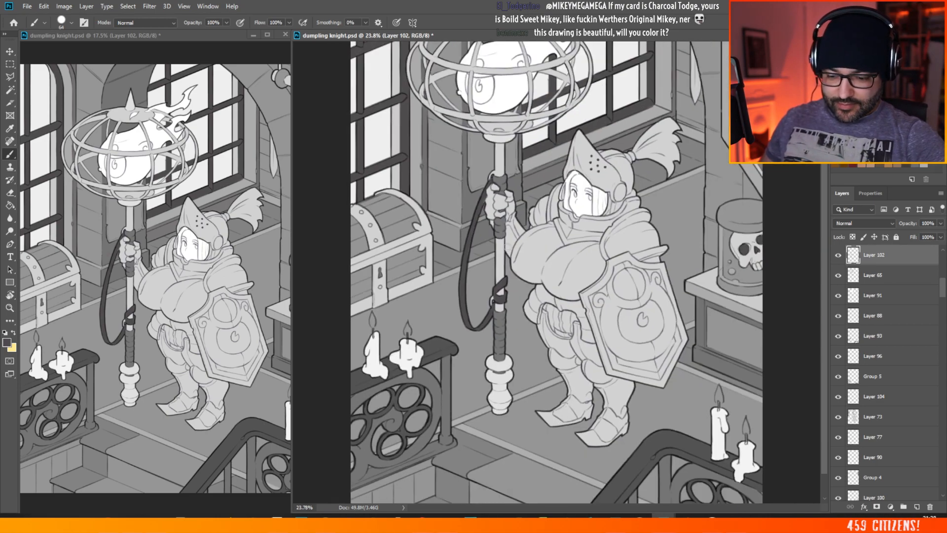
pyautogui.scroll(-1, 528, 352)
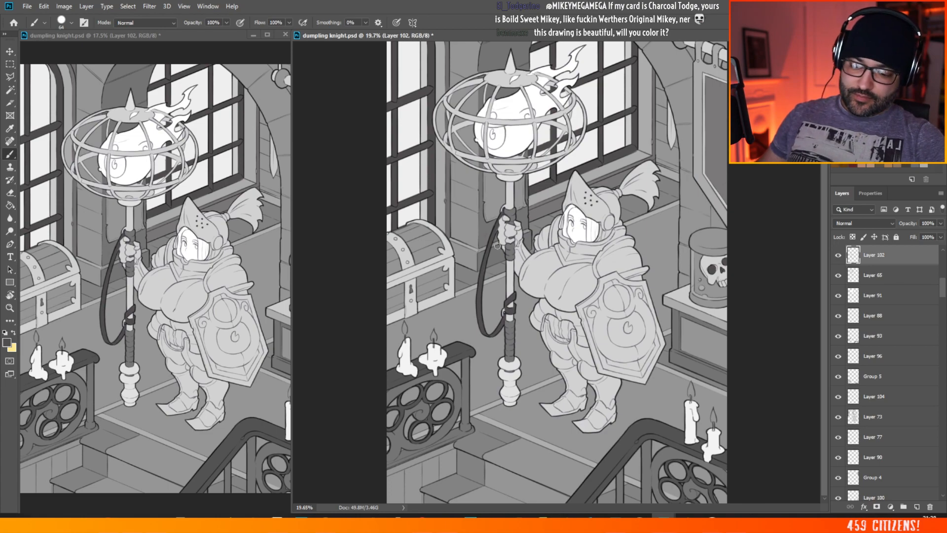
pyautogui.scroll(-1, 634, 340)
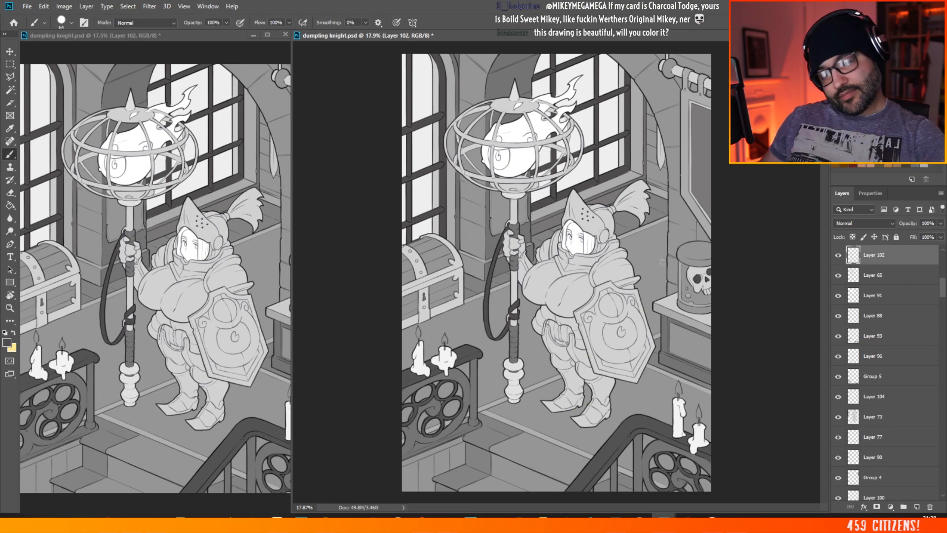
pyautogui.scroll(8, 740, 239)
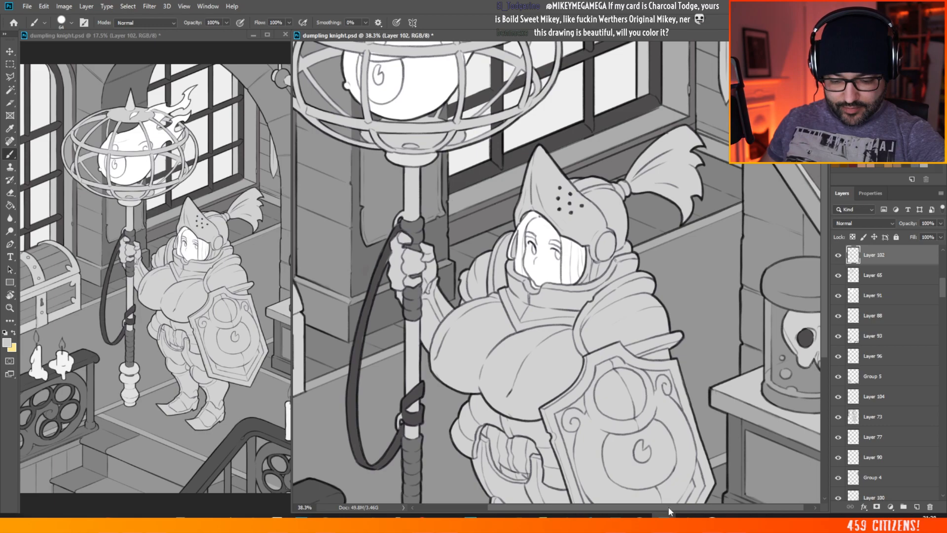
pyautogui.moveTo(669, 511); pyautogui.dragTo(676, 511)
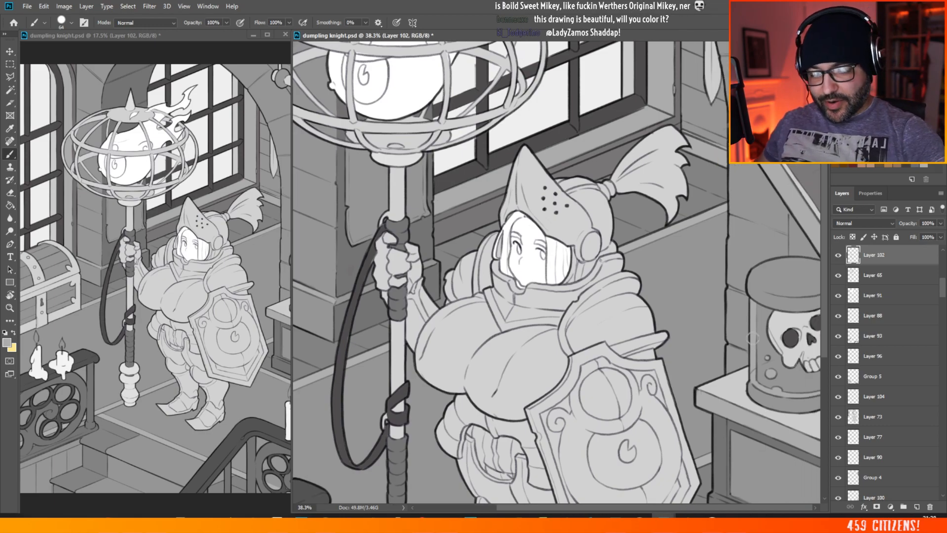
pyautogui.click(10, 51)
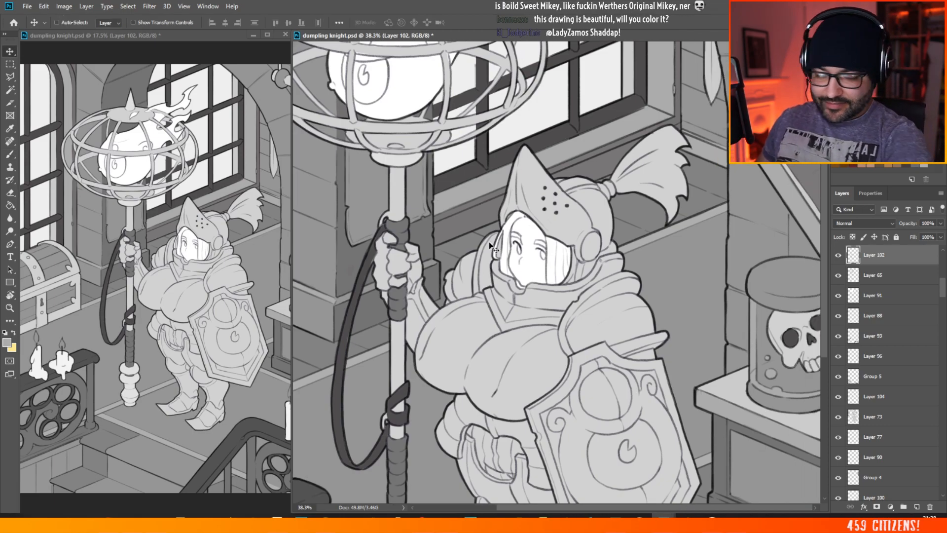
pyautogui.keyDown('ctrl'); pyautogui.click(790, 273); pyautogui.keyUp('ctrl')
pyautogui.click(10, 156)
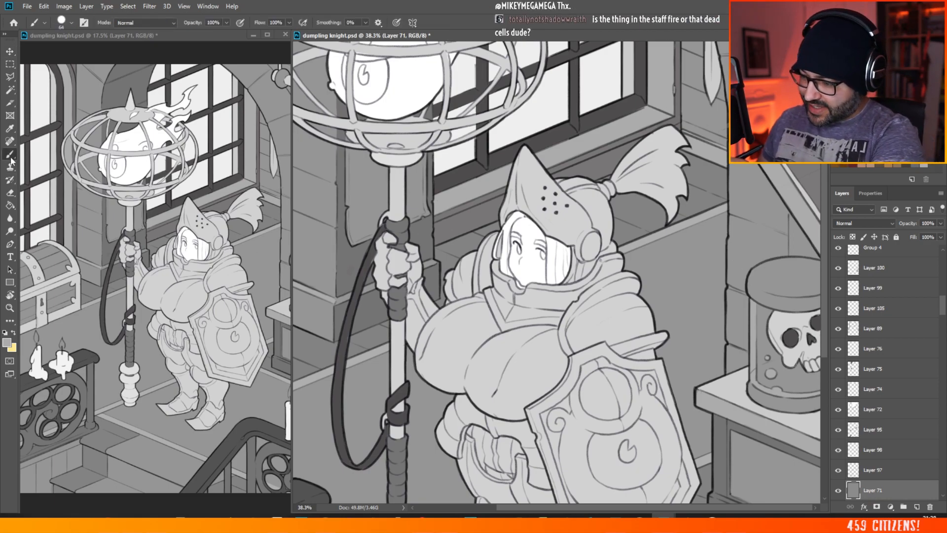
pyautogui.keyDown('alt'); pyautogui.click(750, 413); pyautogui.keyUp('alt')
pyautogui.moveTo(783, 259)
pyautogui.mouseDown()
pyautogui.moveTo(791, 268)
pyautogui.moveTo(764, 273)
pyautogui.mouseUp()
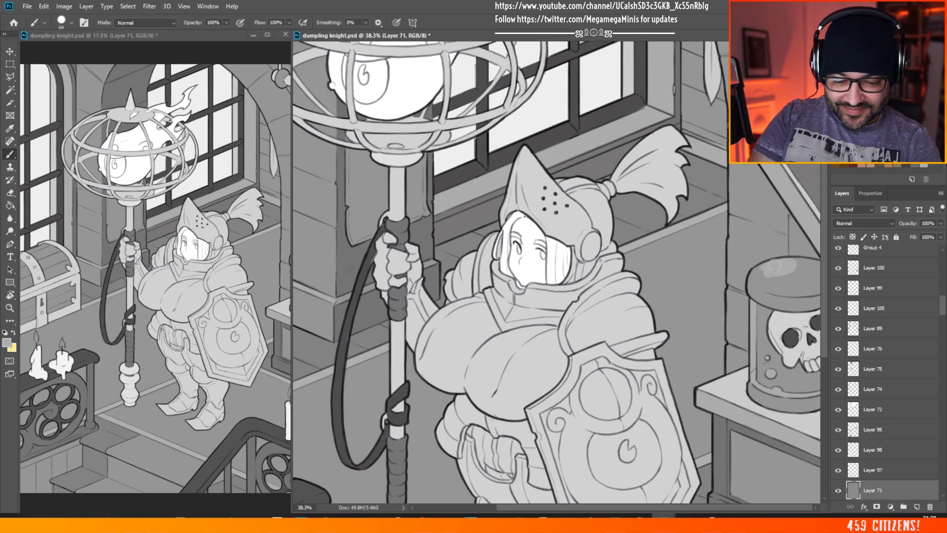
pyautogui.moveTo(755, 277)
pyautogui.mouseDown()
pyautogui.moveTo(785, 288)
pyautogui.moveTo(759, 282)
pyautogui.moveTo(784, 277)
pyautogui.moveTo(792, 292)
pyautogui.moveTo(757, 277)
pyautogui.moveTo(820, 284)
pyautogui.mouseUp()
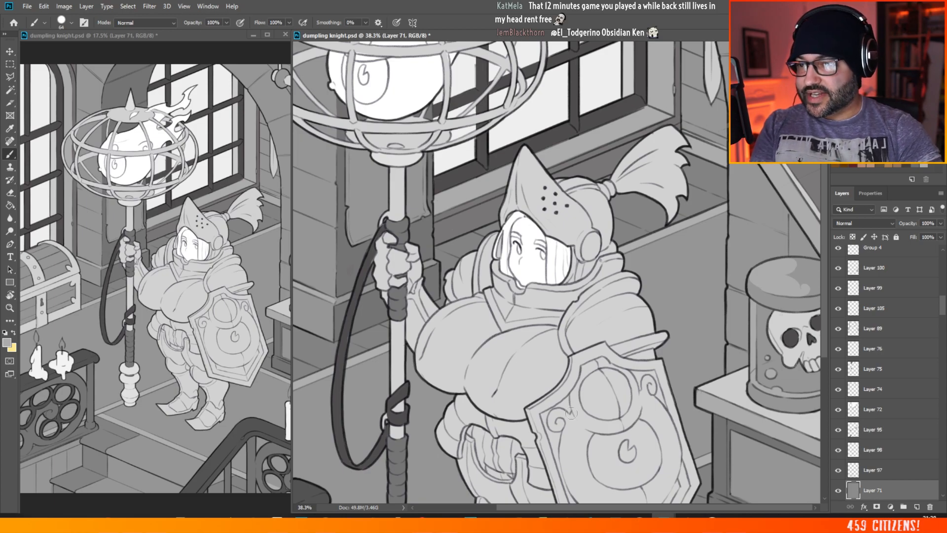
# Step: Examine the flat greys of the knight, staff, skull jar and room, both close up and across the whole illustration
pyautogui.scroll(-8, 503, 267)
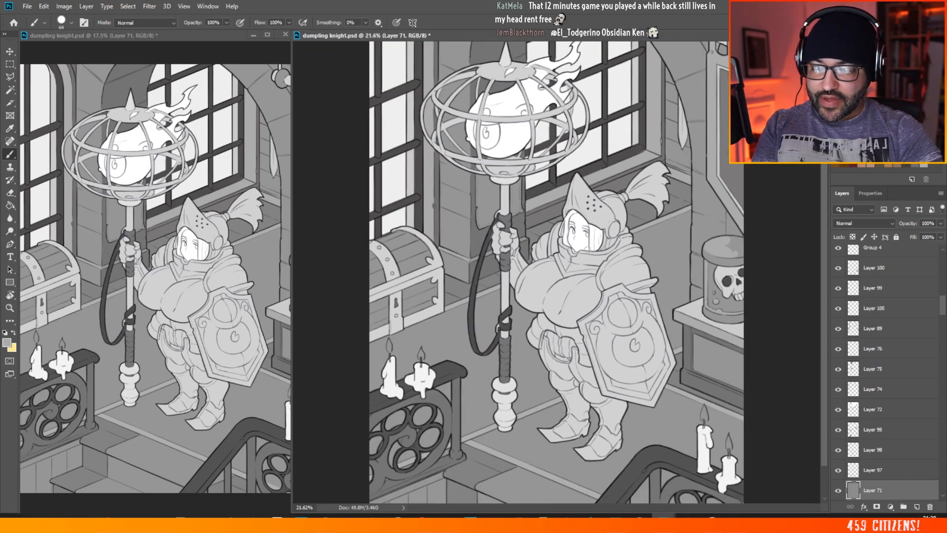
pyautogui.scroll(3, 690, 266)
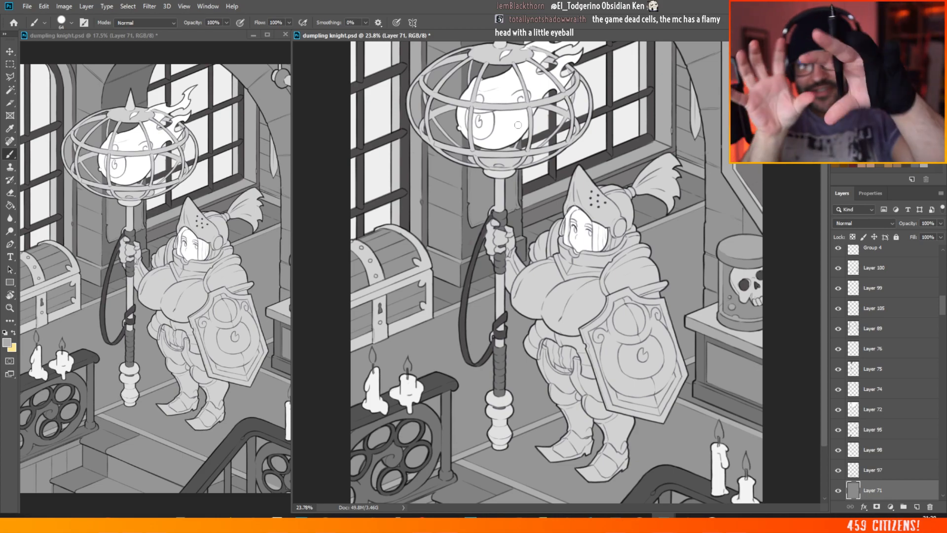
pyautogui.hotkey('ctrl', '-')
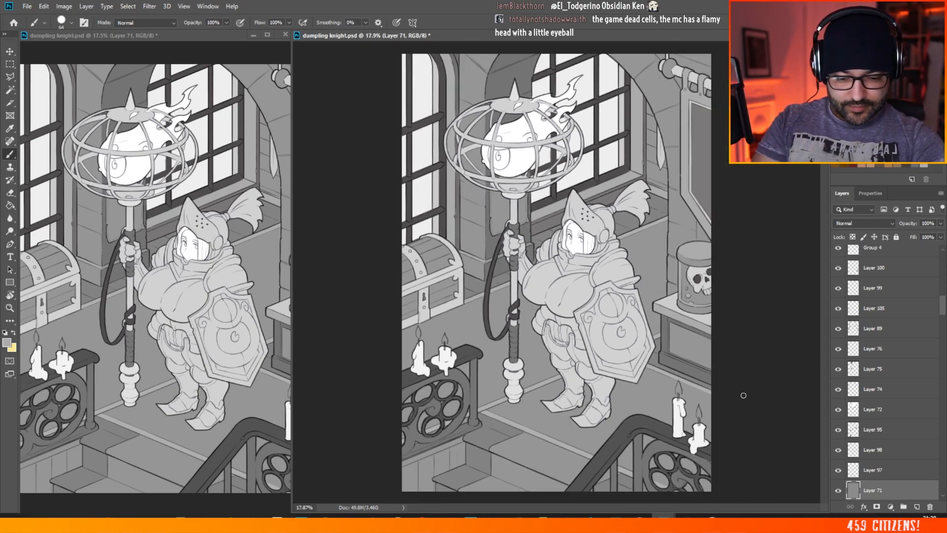
pyautogui.scroll(4, 554, 239)
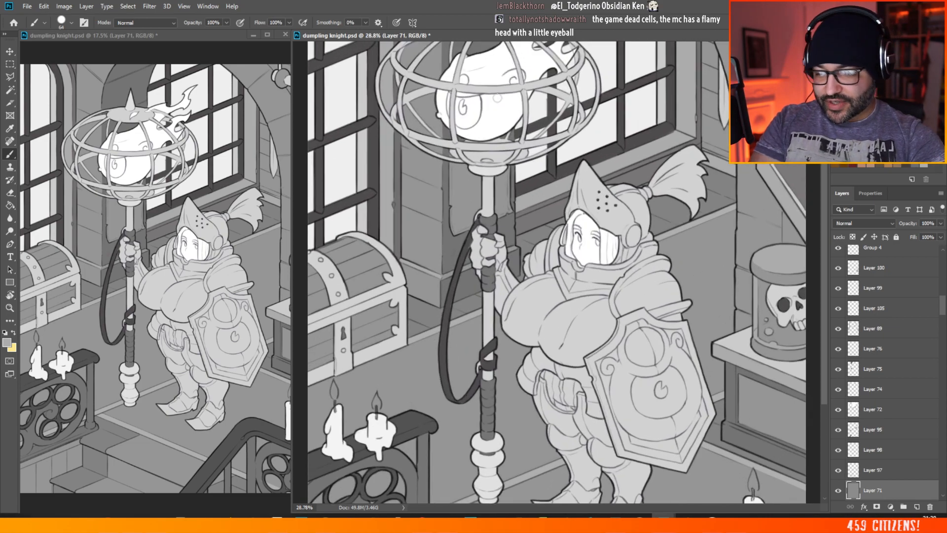
pyautogui.scroll(-2, 659, 402)
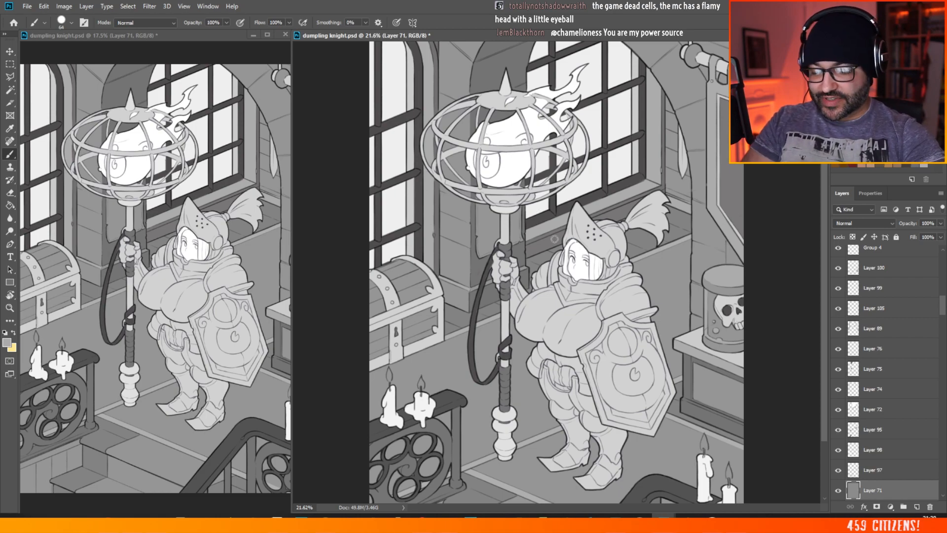
pyautogui.scroll(-2, 627, 320)
pyautogui.scroll(2, 559, 328)
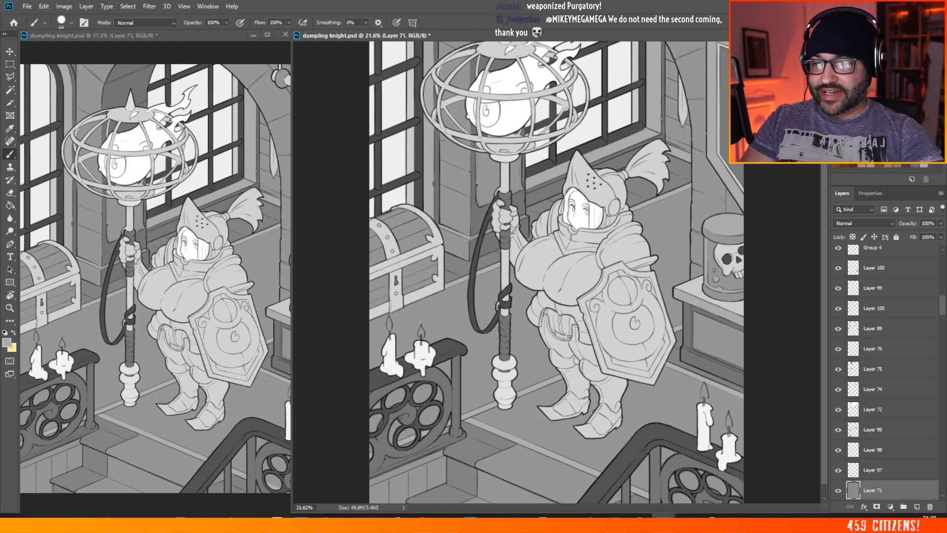
pyautogui.scroll(-4, 558, 179)
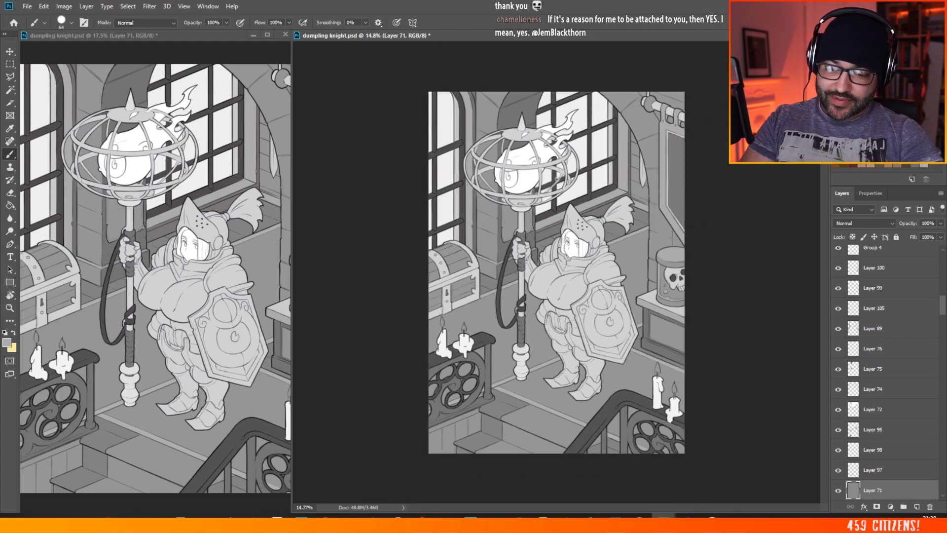
pyautogui.scroll(5, 565, 313)
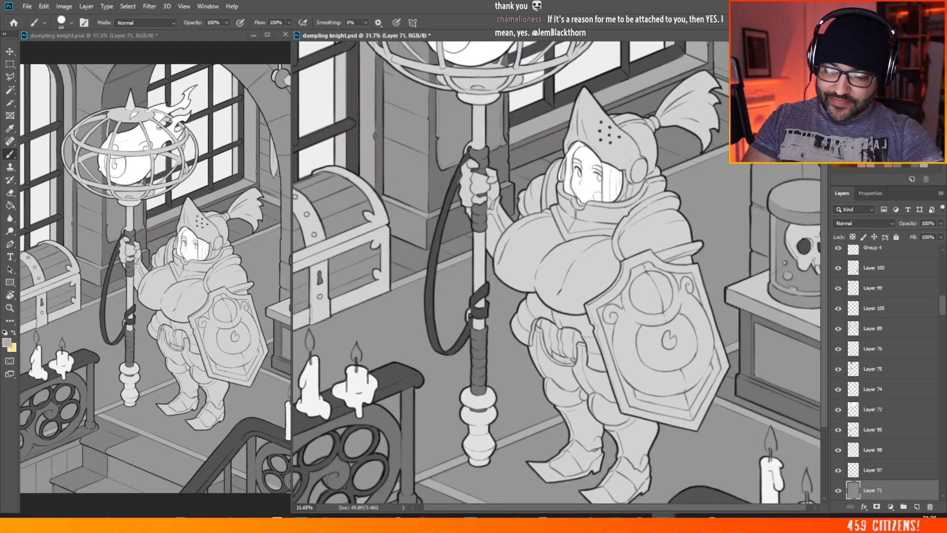
pyautogui.scroll(-3, 565, 310)
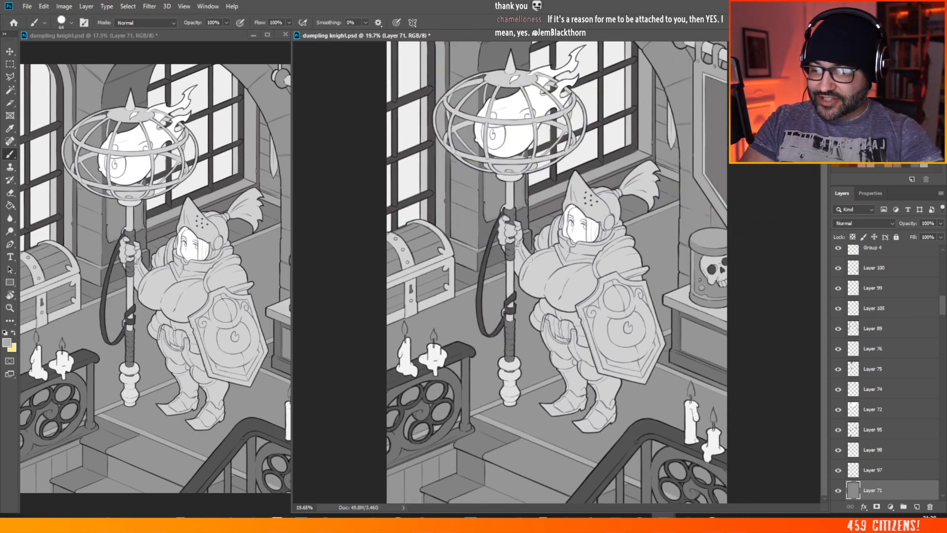
pyautogui.scroll(-1, 529, 259)
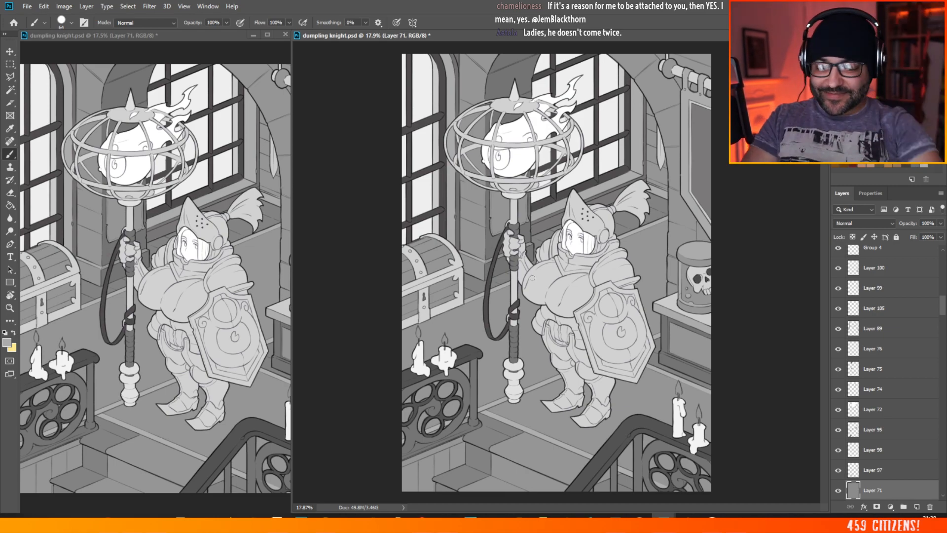
pyautogui.hotkey('ctrl', '-')
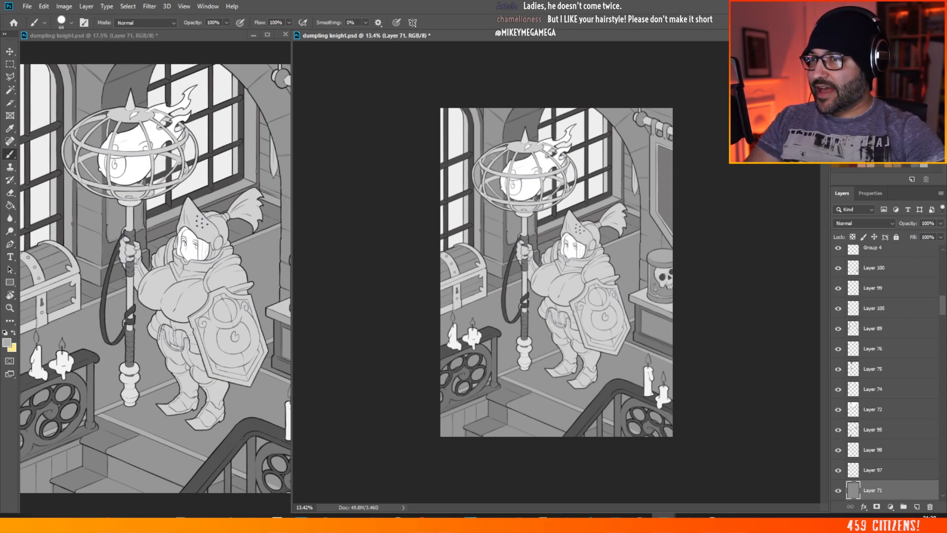
pyautogui.scroll(-5, 561, 237)
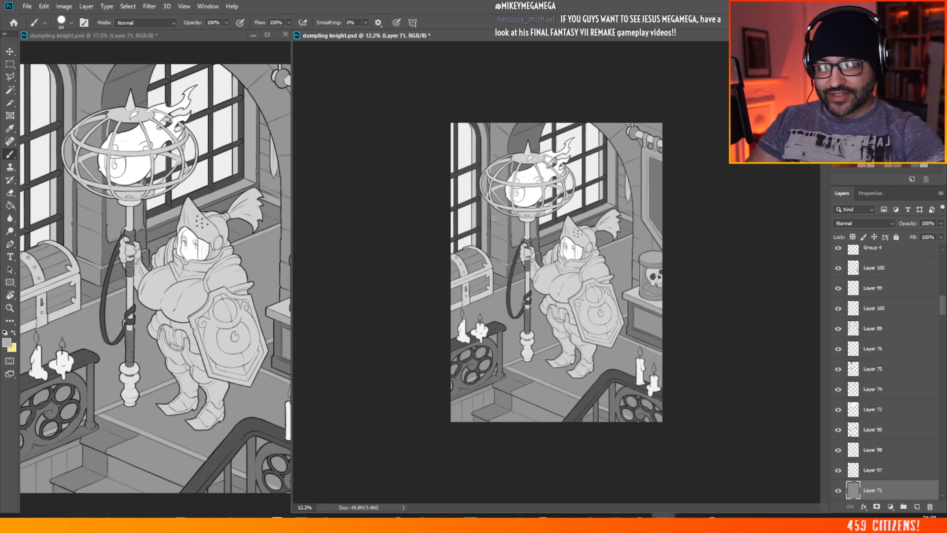
pyautogui.scroll(5, 744, 283)
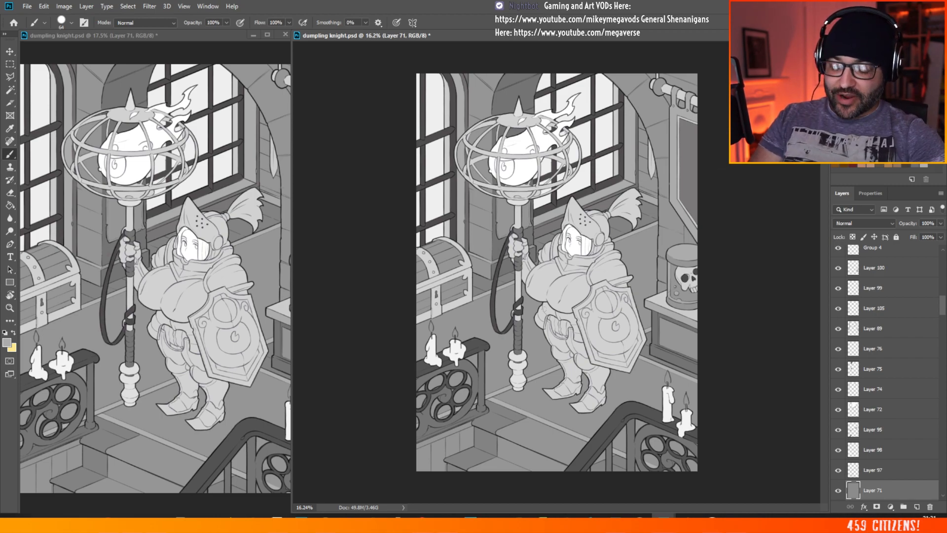
pyautogui.scroll(2, 562, 360)
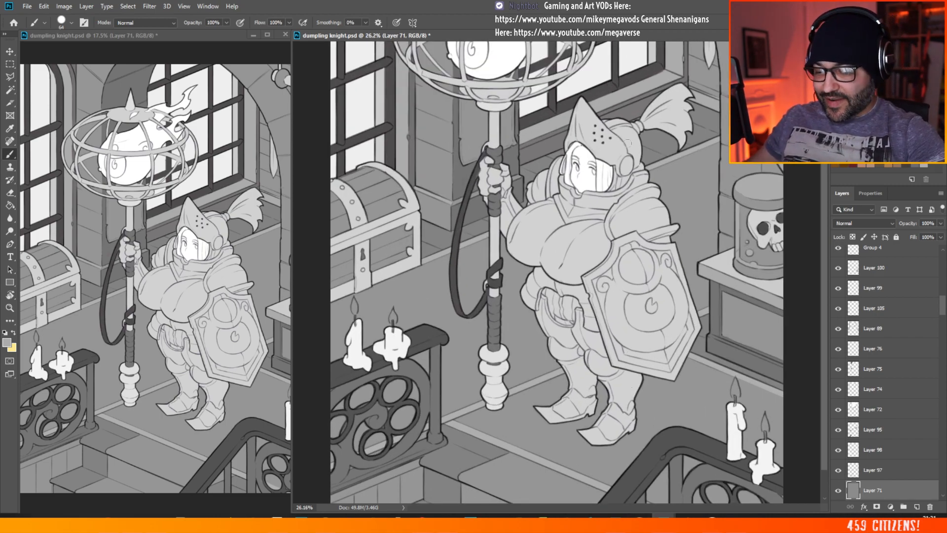
pyautogui.scroll(-2, 645, 202)
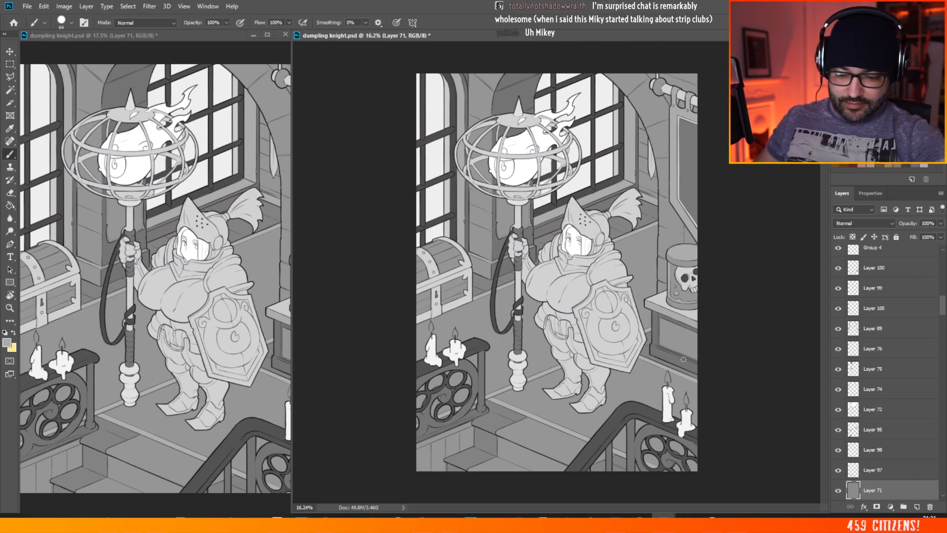
pyautogui.scroll(4, 619, 246)
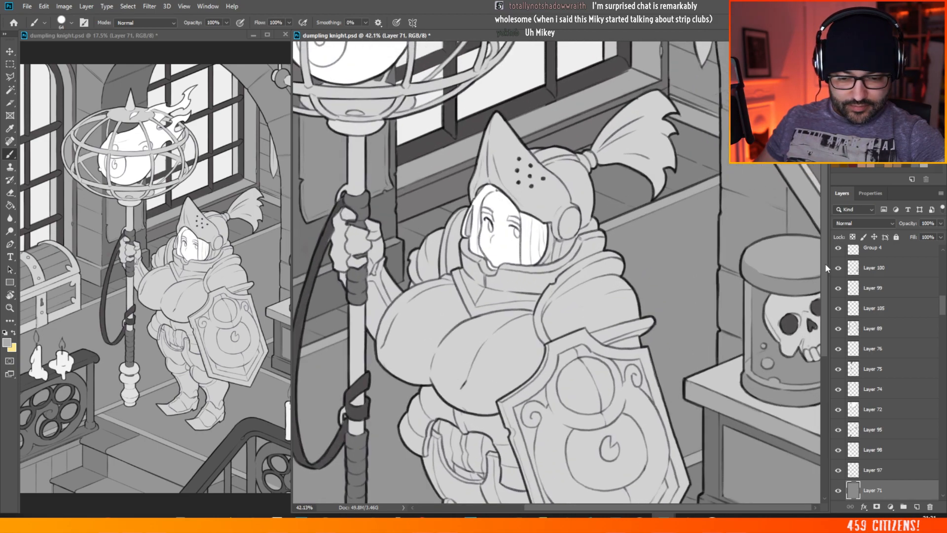
pyautogui.scroll(1, 825, 264)
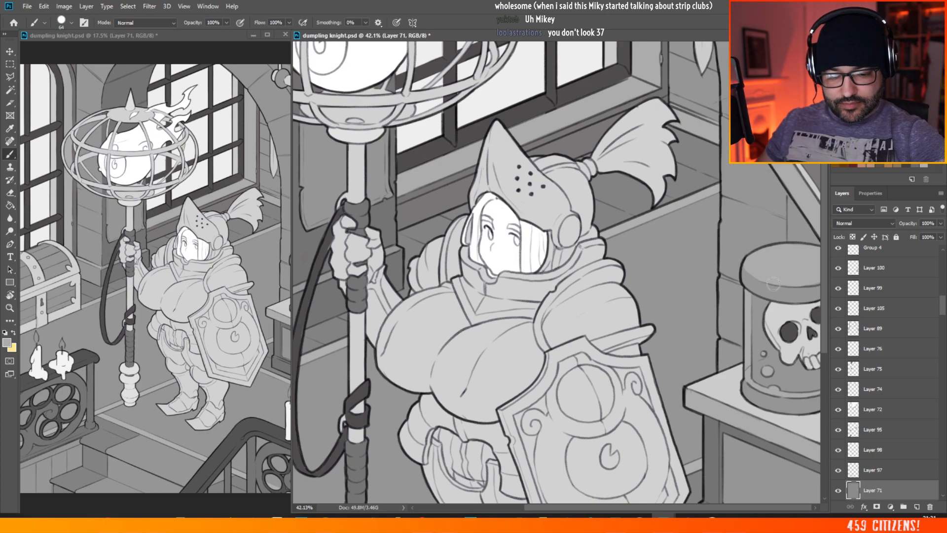
pyautogui.scroll(-4, 773, 284)
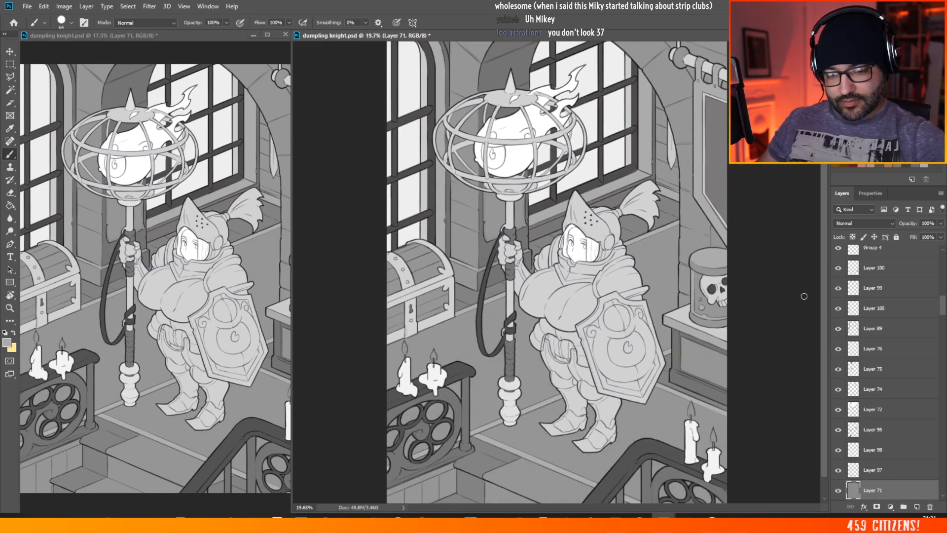
pyautogui.scroll(-2, 757, 286)
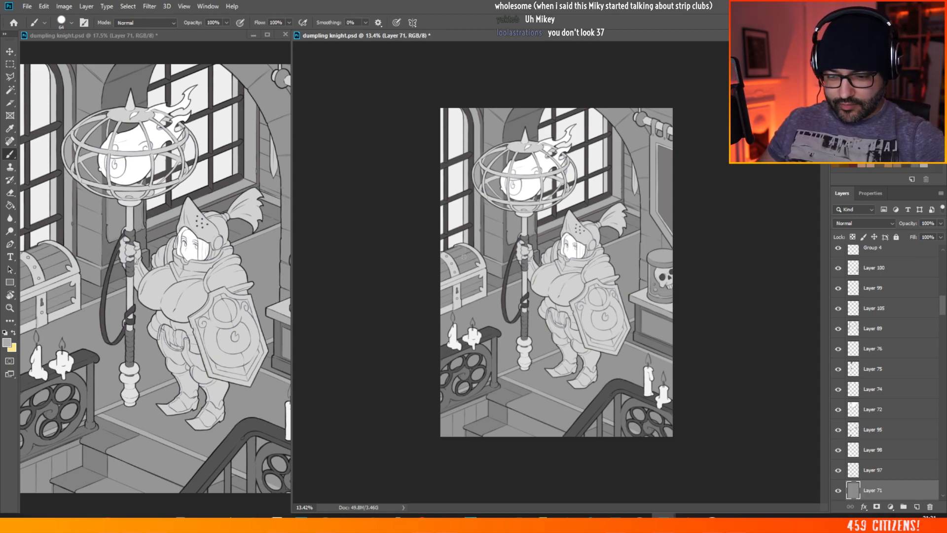
pyautogui.scroll(2, 559, 277)
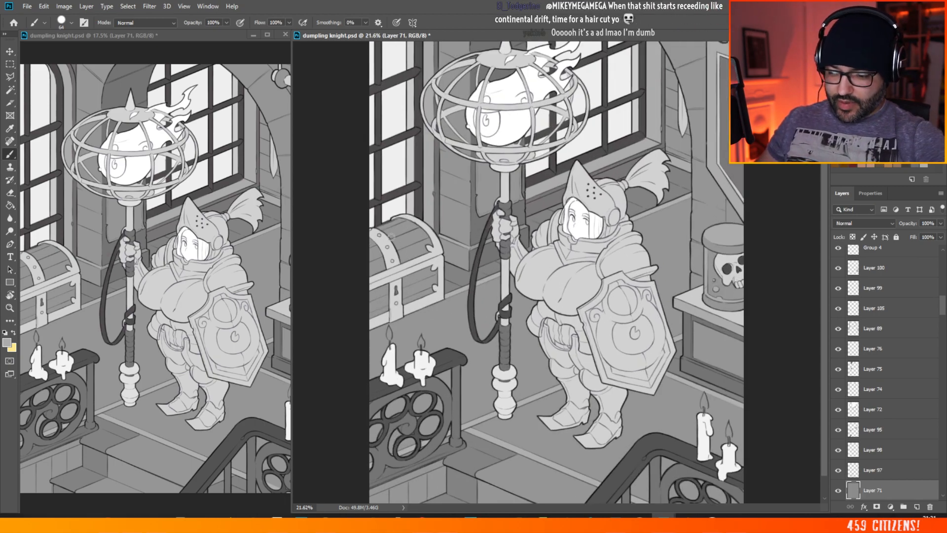
pyautogui.scroll(2, 380, 260)
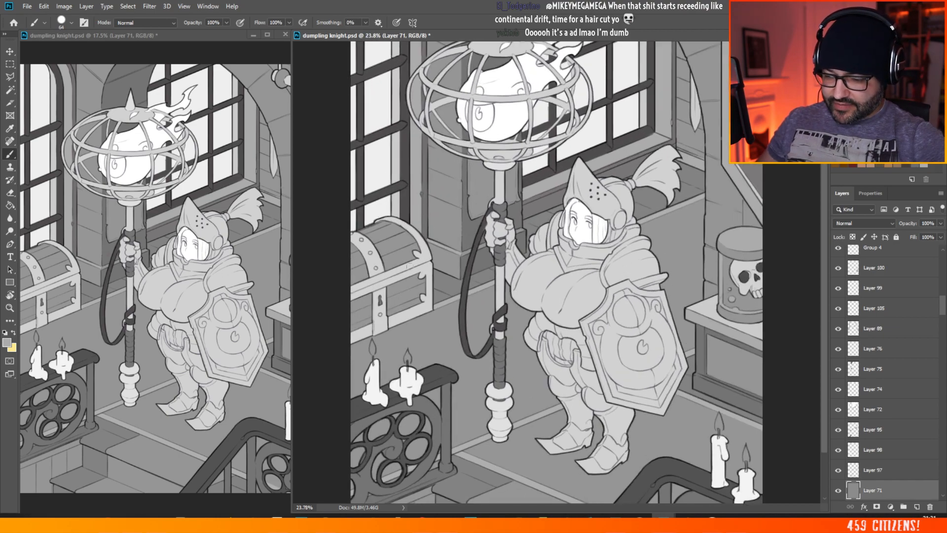
pyautogui.scroll(-2, 409, 301)
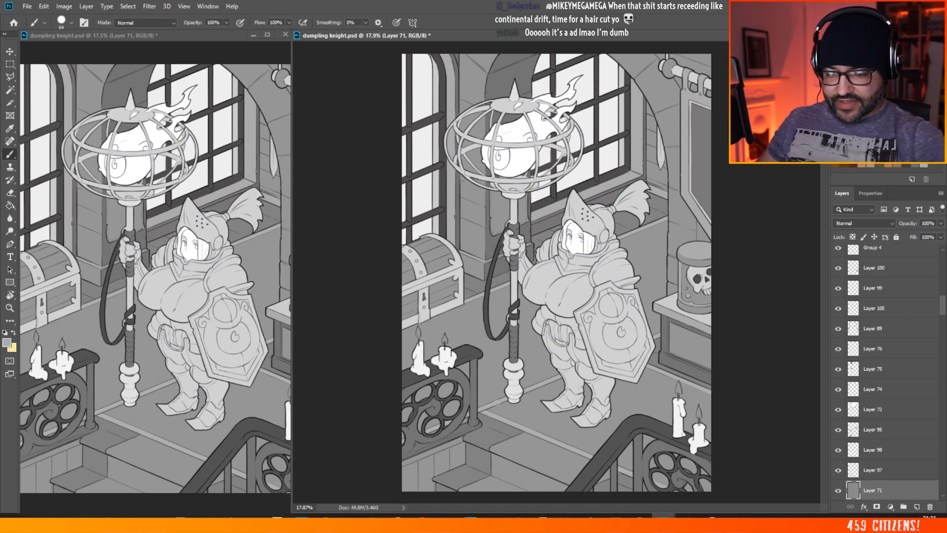
pyautogui.scroll(3, 562, 273)
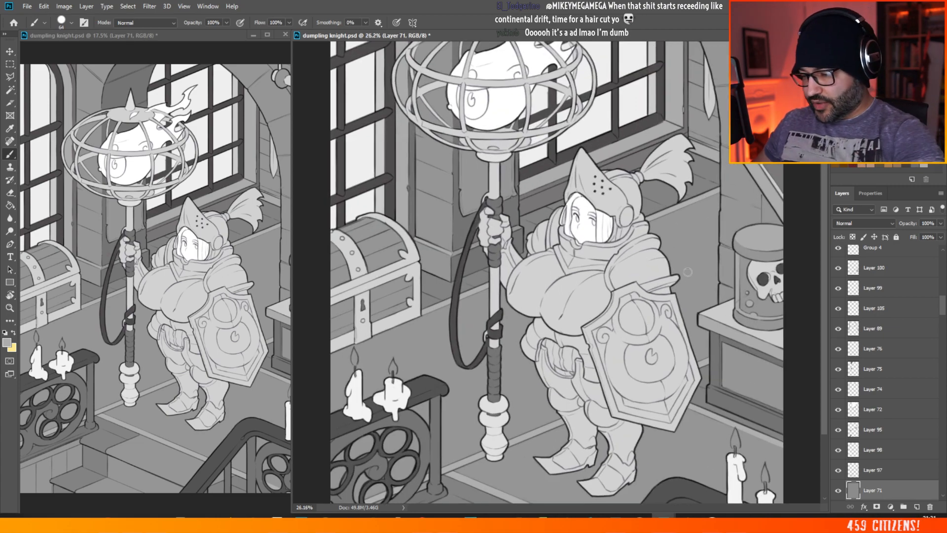
# Step: Sample the face's white, pick the face's flat layer, Layer 104, and brush the uppermost fingertip on the staff hand white
pyautogui.press('v')
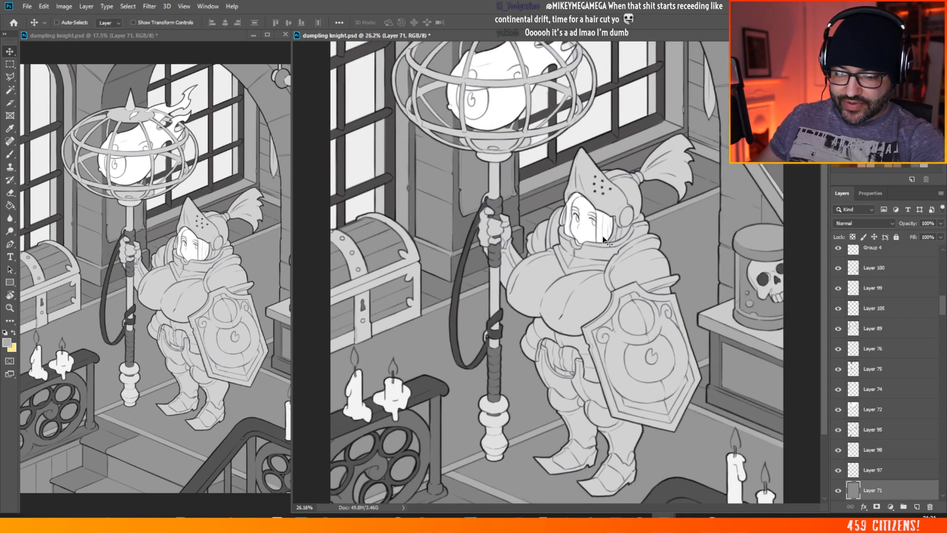
pyautogui.keyDown('ctrl'); pyautogui.click(607, 244); pyautogui.keyUp('ctrl')
pyautogui.scroll(-3, 603, 242)
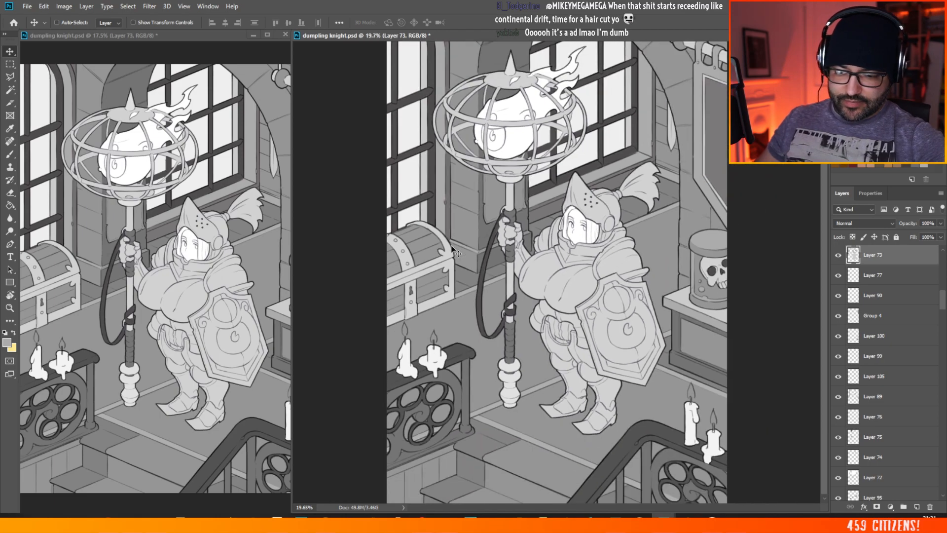
pyautogui.scroll(5, 499, 251)
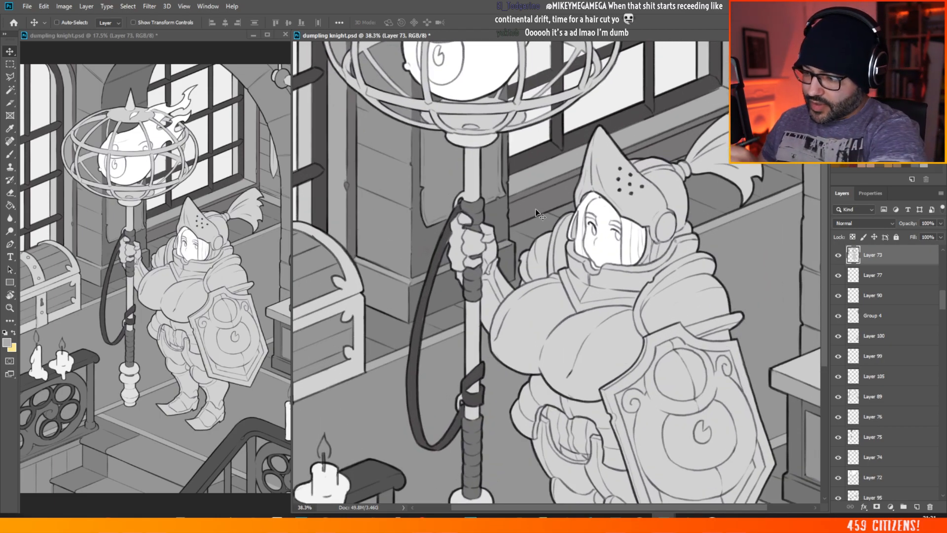
pyautogui.press('b')
pyautogui.keyDown('alt'); pyautogui.click(608, 231); pyautogui.keyUp('alt')
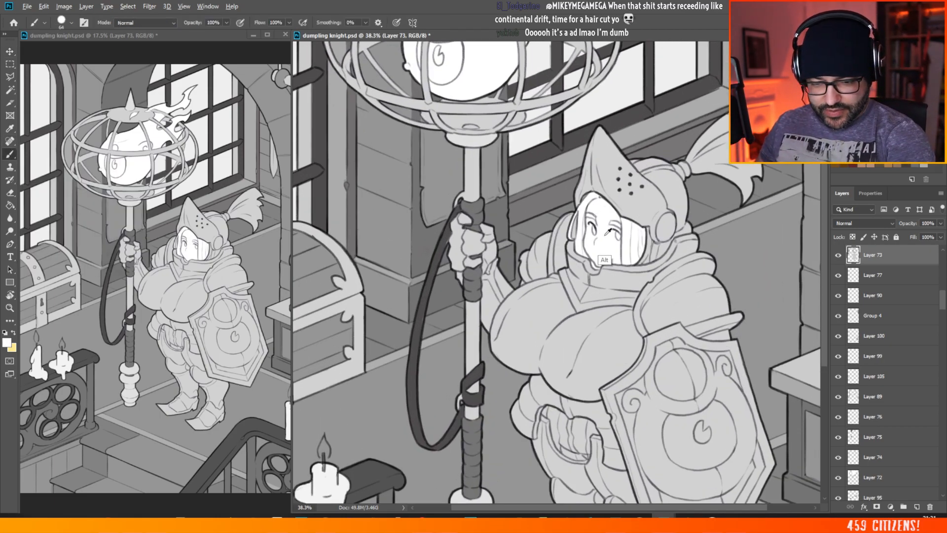
pyautogui.press('v')
pyautogui.keyDown('ctrl'); pyautogui.click(607, 243); pyautogui.keyUp('ctrl')
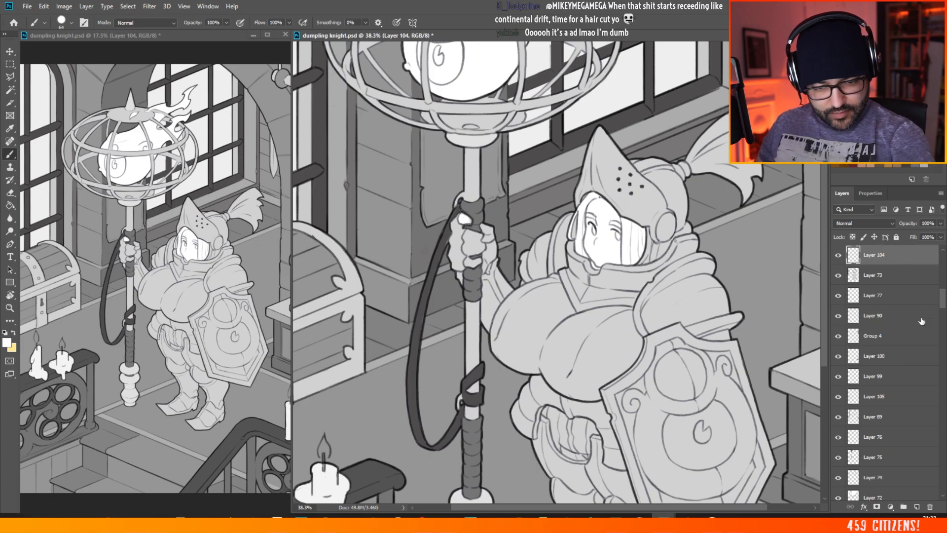
# Step: Add a new layer above Layer 103 and brush the bare fingers gripping the staff white
pyautogui.moveTo(942, 298)
pyautogui.mouseDown()
pyautogui.moveTo(943, 273)
pyautogui.moveTo(943, 281)
pyautogui.mouseUp()
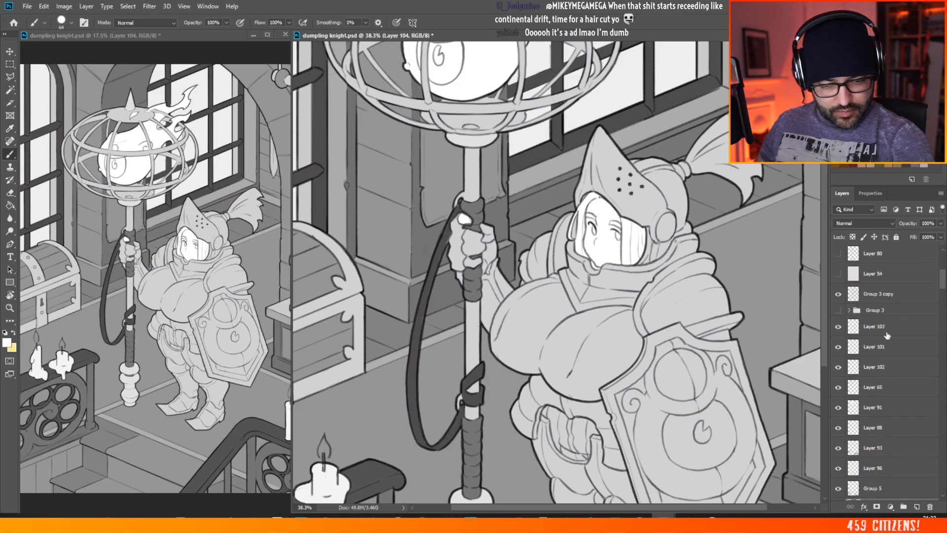
pyautogui.click(916, 506)
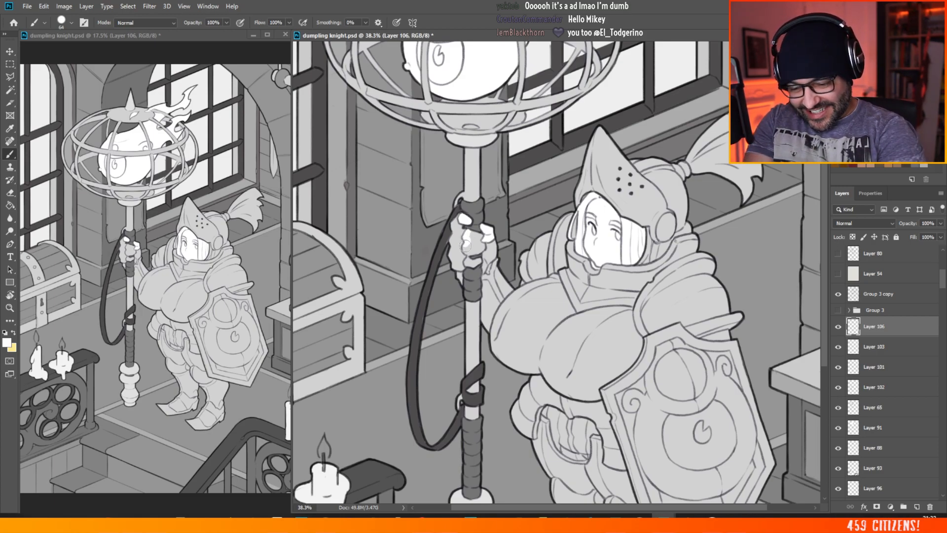
pyautogui.moveTo(474, 243)
pyautogui.mouseDown()
pyautogui.moveTo(471, 235)
pyautogui.moveTo(472, 264)
pyautogui.moveTo(481, 239)
pyautogui.moveTo(462, 268)
pyautogui.moveTo(480, 252)
pyautogui.moveTo(483, 267)
pyautogui.mouseUp()
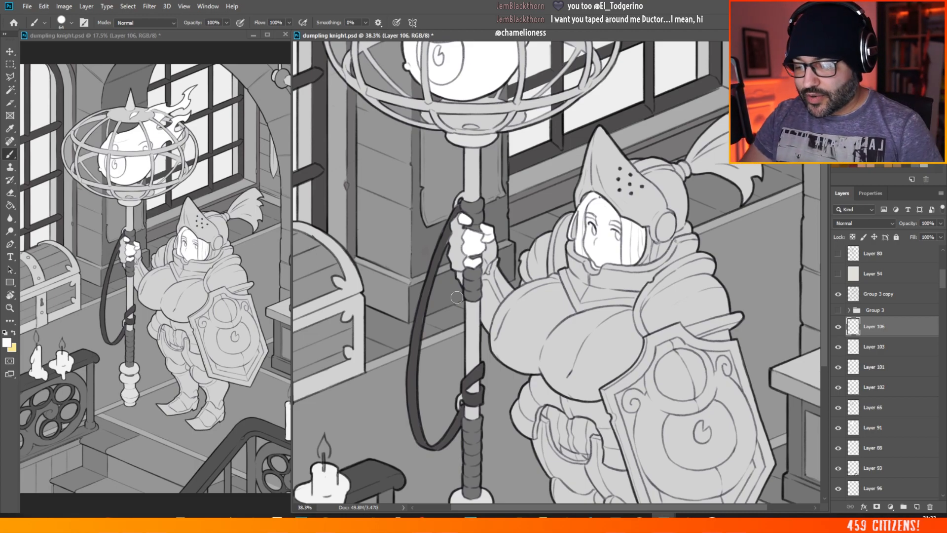
# Step: Examine the white fingers and face against the knight's grey armour, both close up and across the whole illustration
pyautogui.hotkey('ctrl', '0')
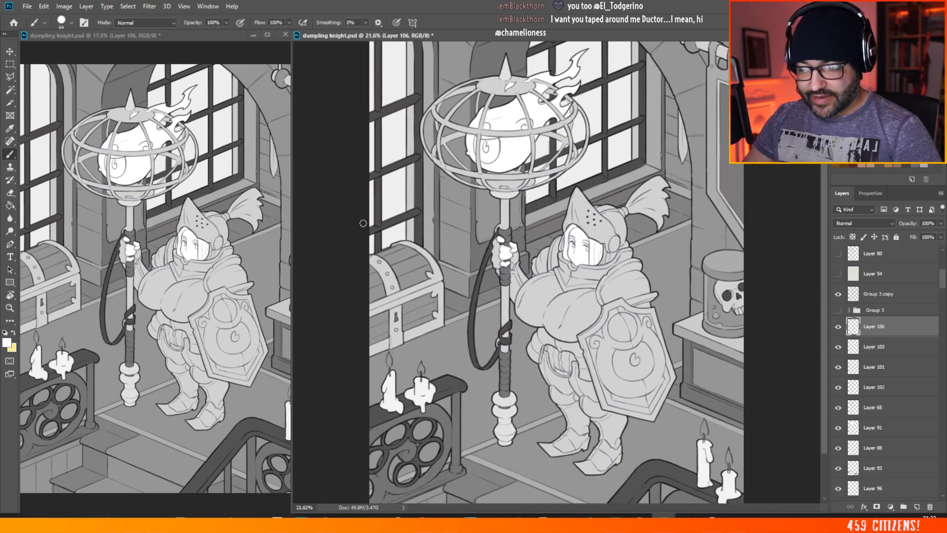
pyautogui.scroll(2, 579, 163)
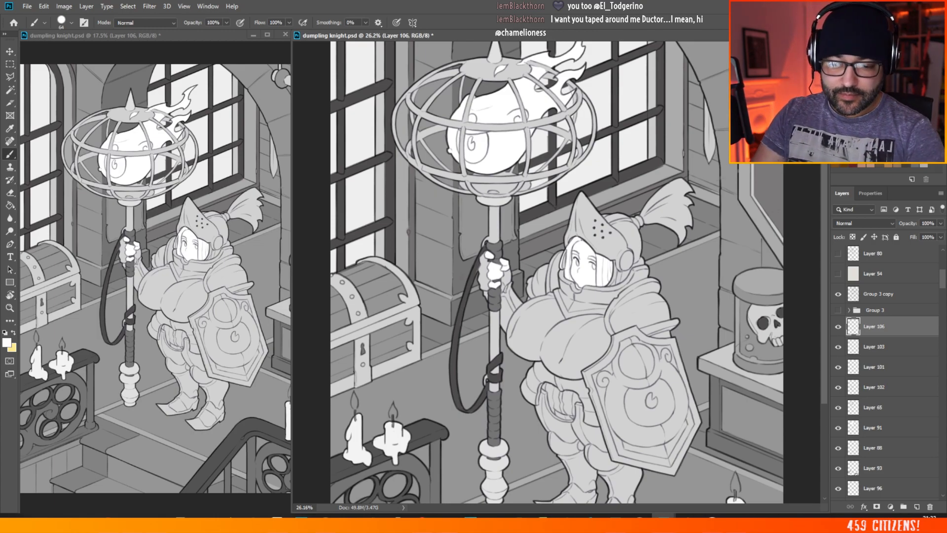
pyautogui.scroll(-5, 483, 196)
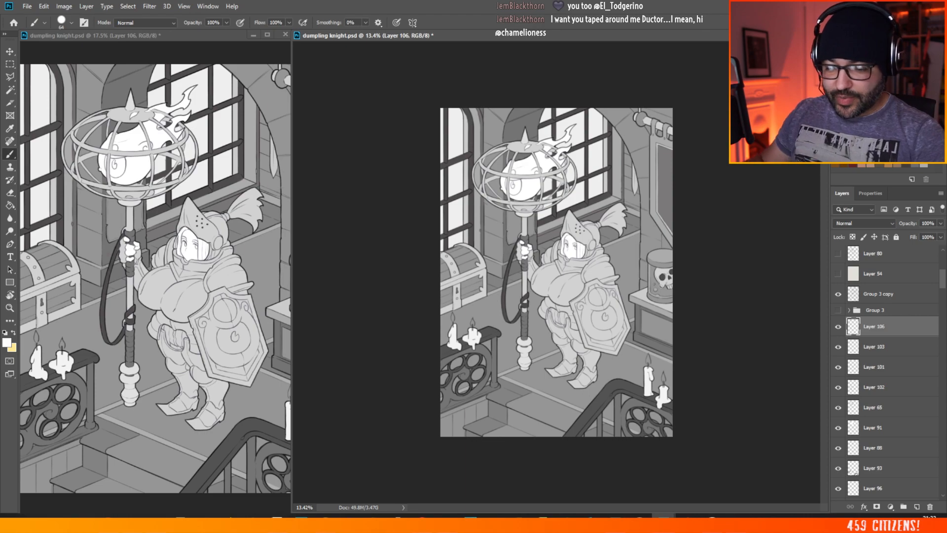
pyautogui.scroll(2, 559, 278)
pyautogui.scroll(3, 559, 279)
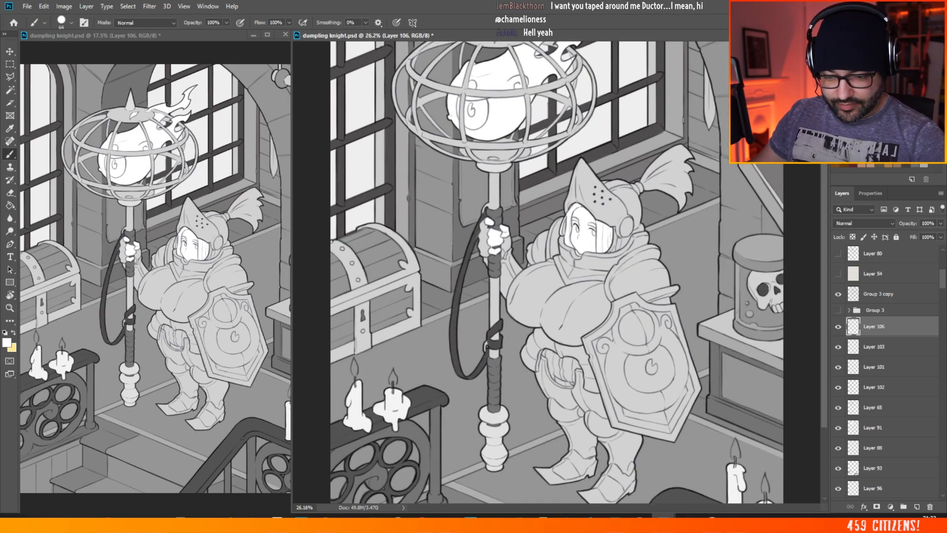
pyautogui.scroll(4, 577, 235)
pyautogui.click(10, 51)
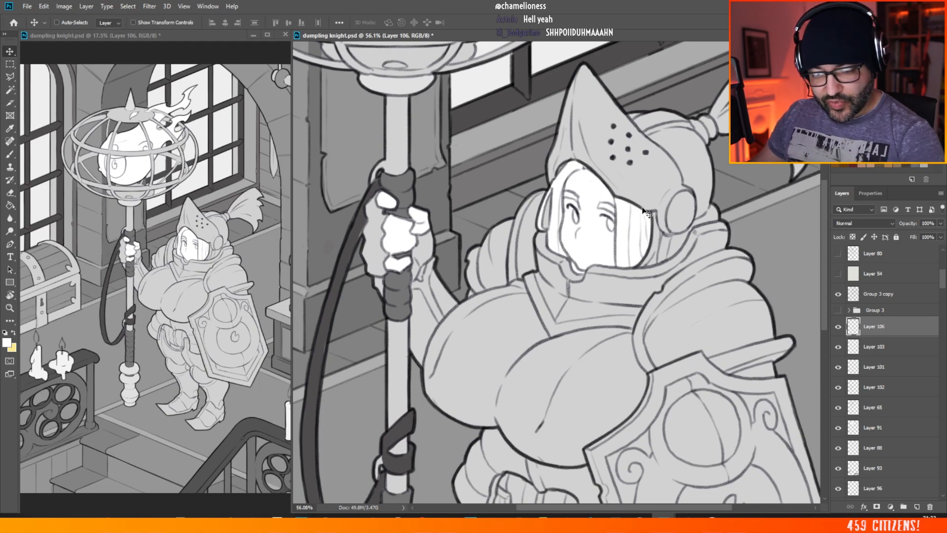
pyautogui.scroll(-3, 563, 187)
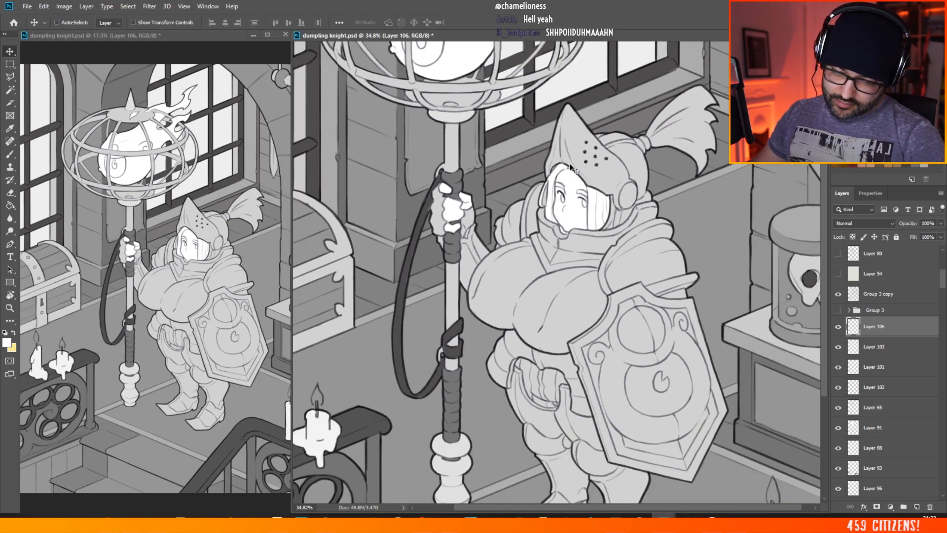
pyautogui.scroll(-2, 570, 233)
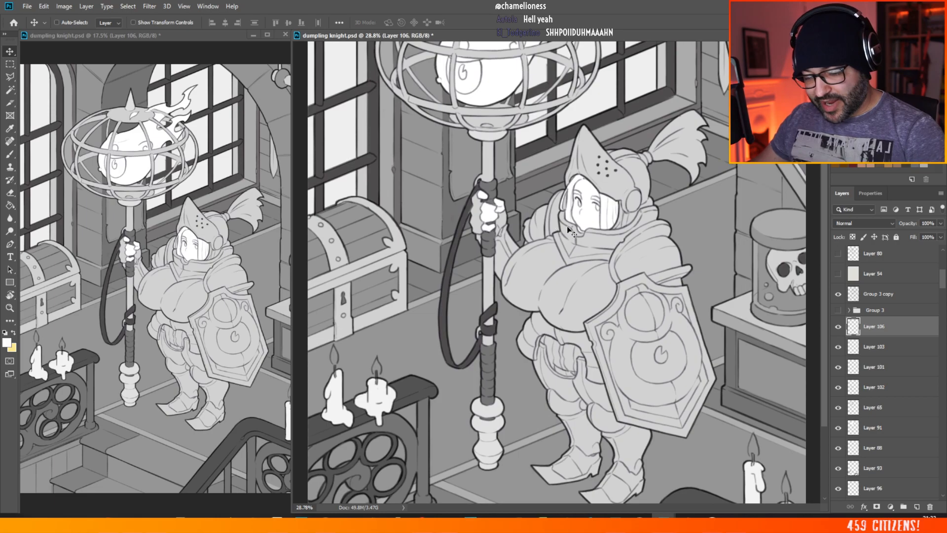
pyautogui.scroll(1, 637, 399)
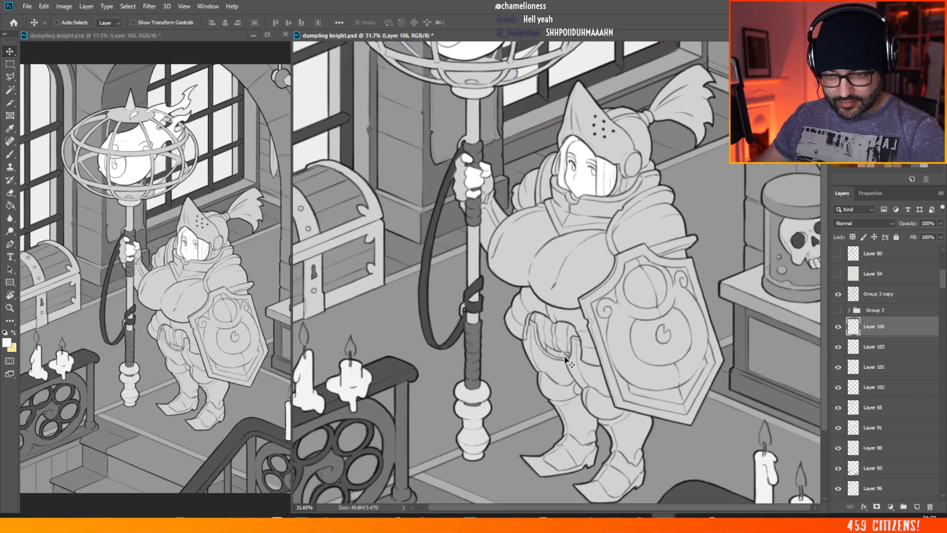
# Step: Sample the greys of the staff's strap and grip and examine their contrast with the knight, shield and surrounding room
pyautogui.click(9, 154)
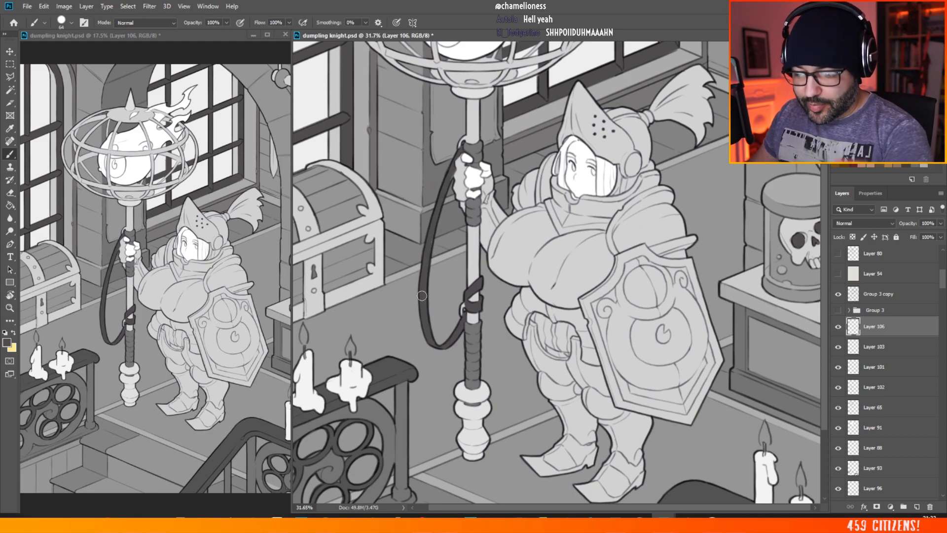
pyautogui.scroll(3, 438, 216)
pyautogui.scroll(1, 438, 216)
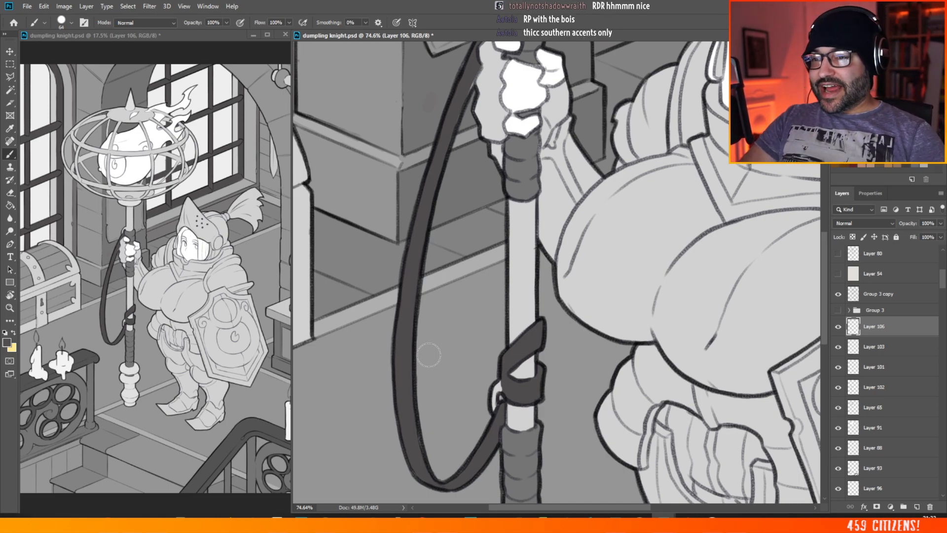
pyautogui.scroll(-6, 170, 223)
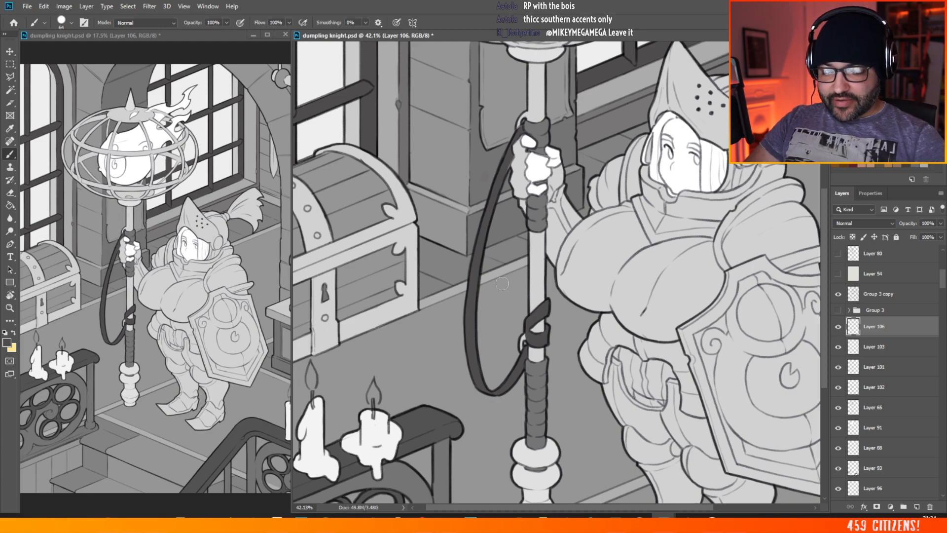
pyautogui.scroll(-5, 433, 306)
pyautogui.scroll(-1, 487, 271)
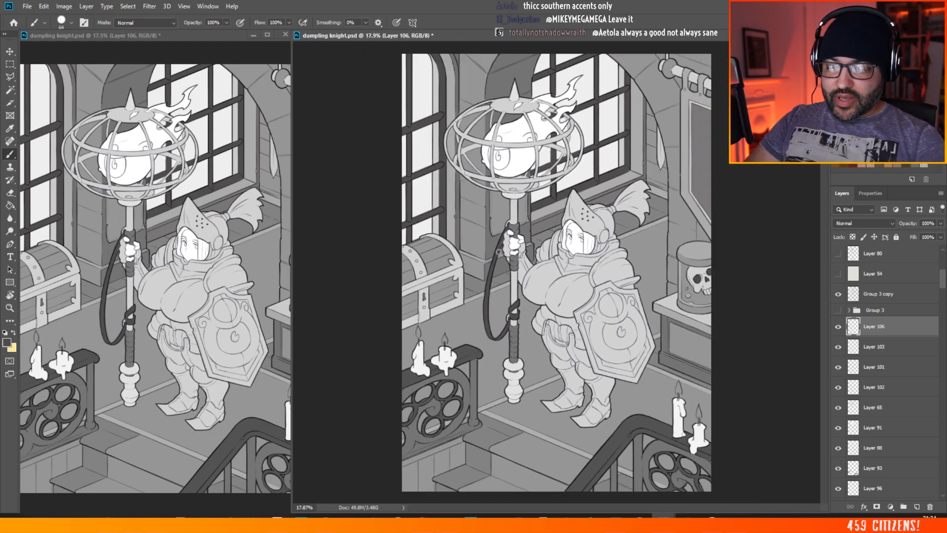
pyautogui.scroll(2, 641, 321)
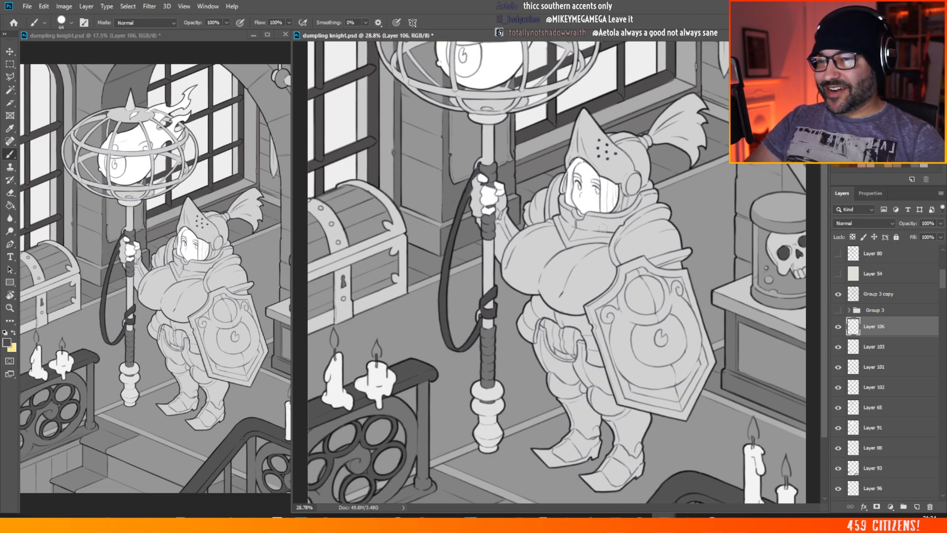
pyautogui.scroll(-3, 554, 298)
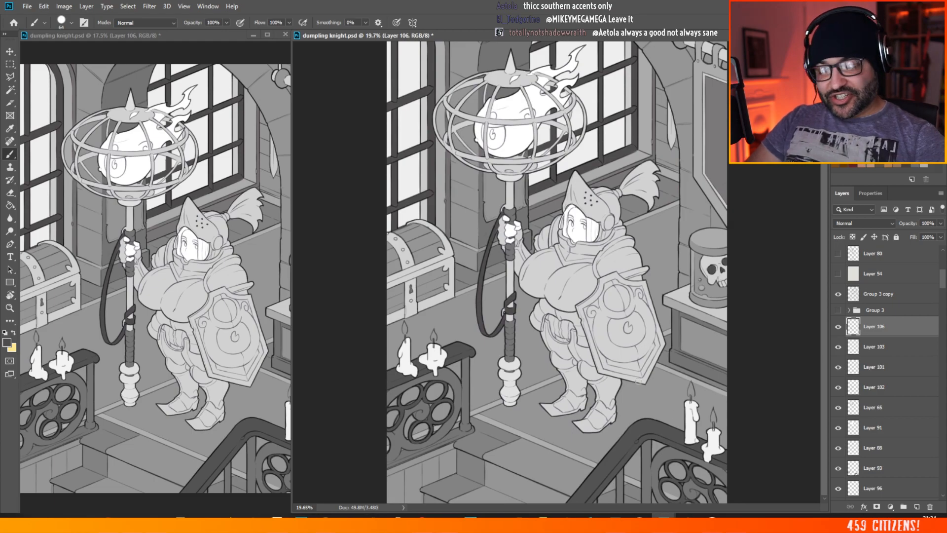
pyautogui.scroll(9, 573, 319)
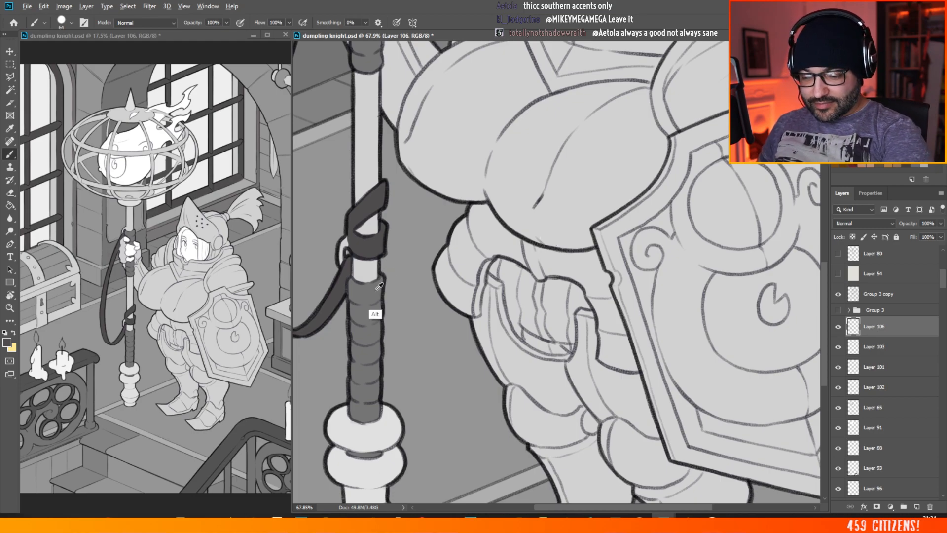
pyautogui.scroll(-3, 340, 262)
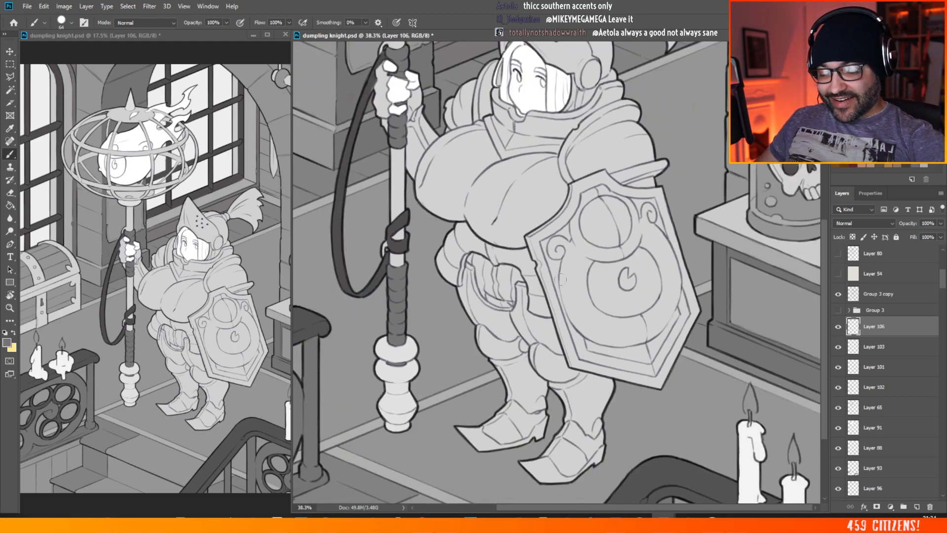
pyautogui.scroll(3, 680, 316)
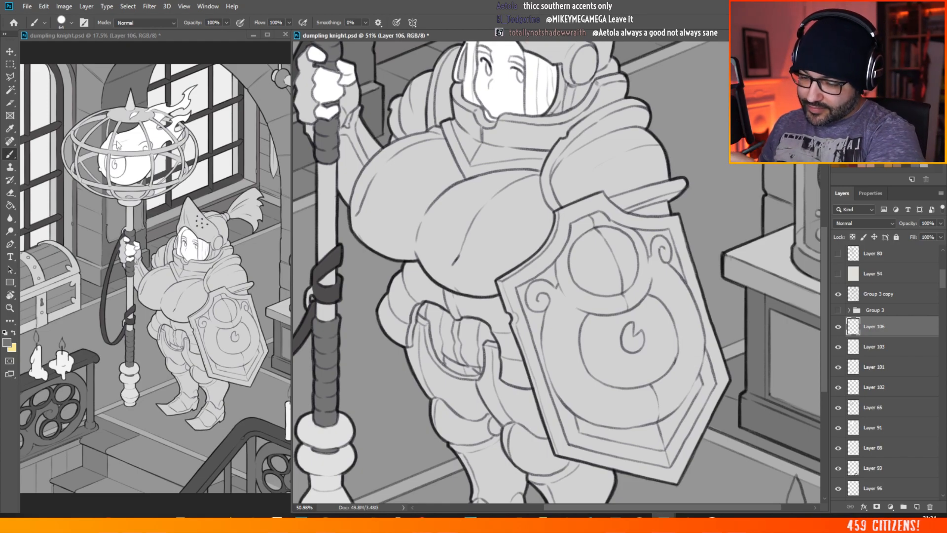
pyautogui.scroll(-3, 545, 117)
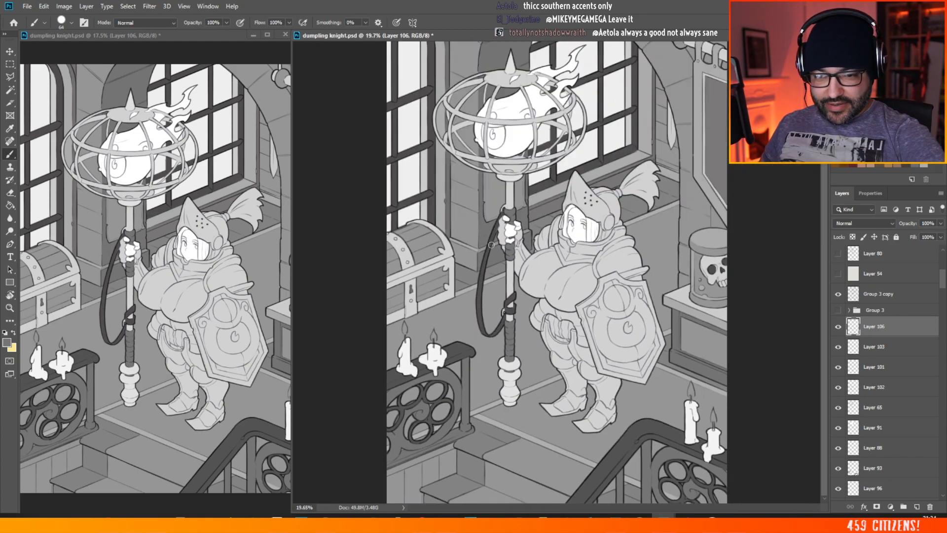
pyautogui.scroll(1, 671, 184)
pyautogui.scroll(1, 671, 184)
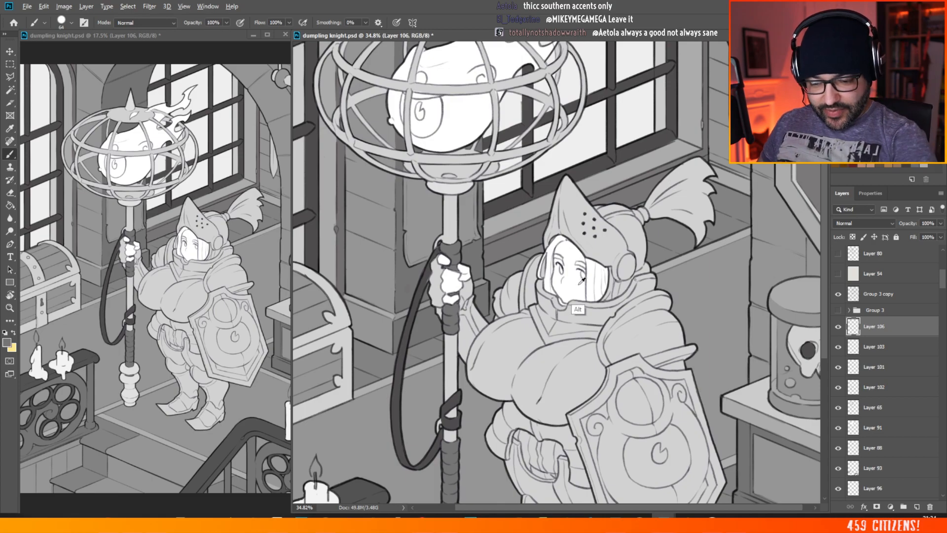
# Step: Brush the whole ponytail behind the knight's helmet white on Layer 106, from the tie out to its jagged tips
pyautogui.moveTo(676, 182)
pyautogui.mouseDown()
pyautogui.moveTo(661, 195)
pyautogui.moveTo(666, 175)
pyautogui.mouseUp()
pyautogui.scroll(-3, 674, 161)
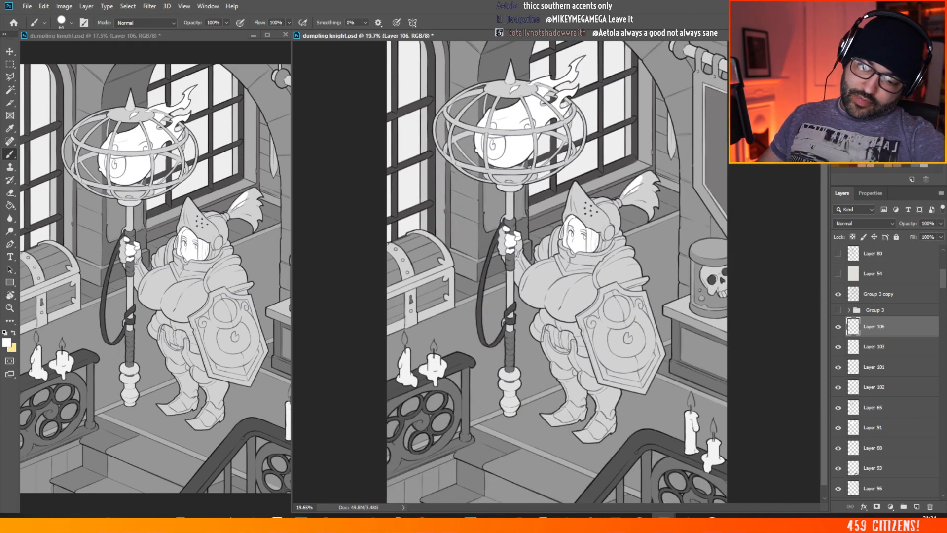
pyautogui.scroll(8, 651, 174)
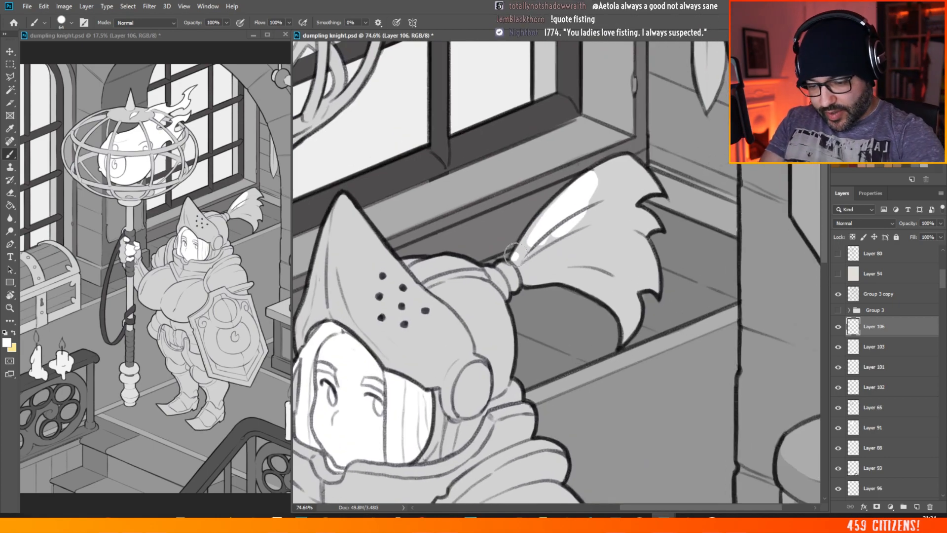
pyautogui.moveTo(515, 254)
pyautogui.mouseDown()
pyautogui.moveTo(597, 175)
pyautogui.moveTo(519, 254)
pyautogui.moveTo(527, 280)
pyautogui.moveTo(564, 231)
pyautogui.moveTo(538, 259)
pyautogui.mouseUp()
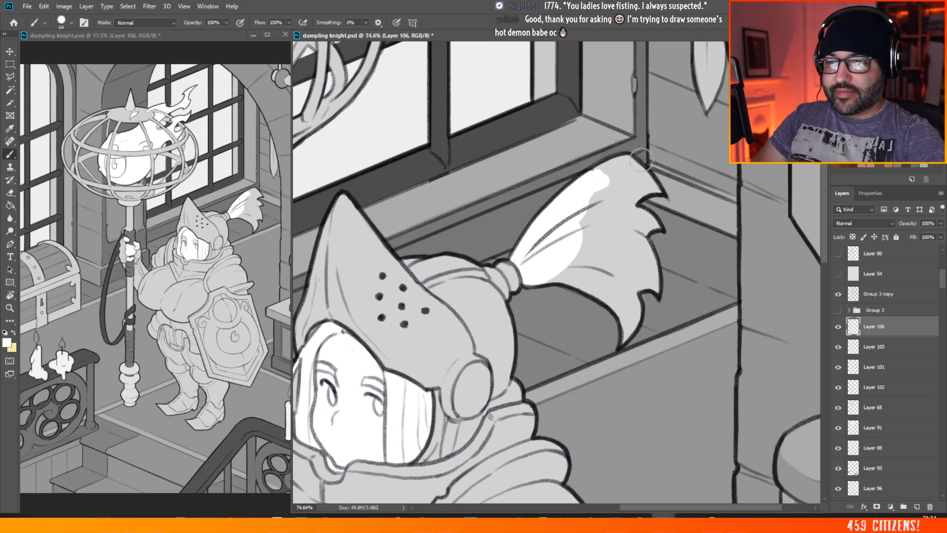
pyautogui.moveTo(614, 178)
pyautogui.mouseDown()
pyautogui.moveTo(598, 190)
pyautogui.moveTo(606, 190)
pyautogui.moveTo(602, 199)
pyautogui.moveTo(617, 166)
pyautogui.moveTo(599, 172)
pyautogui.moveTo(606, 166)
pyautogui.moveTo(628, 161)
pyautogui.moveTo(646, 190)
pyautogui.mouseUp()
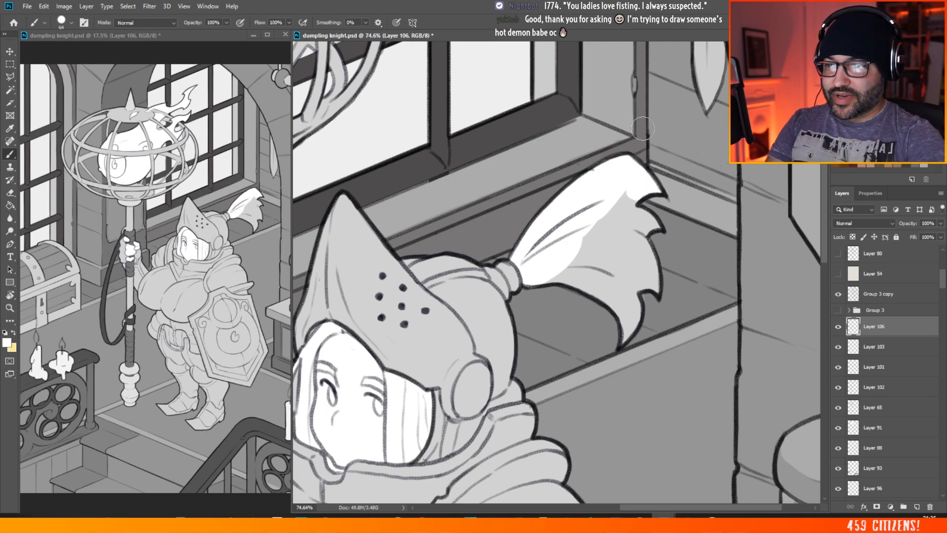
pyautogui.moveTo(643, 189)
pyautogui.mouseDown()
pyautogui.moveTo(613, 217)
pyautogui.moveTo(624, 204)
pyautogui.moveTo(656, 224)
pyautogui.moveTo(642, 231)
pyautogui.moveTo(636, 219)
pyautogui.moveTo(611, 227)
pyautogui.moveTo(607, 240)
pyautogui.moveTo(612, 232)
pyautogui.moveTo(597, 229)
pyautogui.moveTo(545, 278)
pyautogui.moveTo(571, 274)
pyautogui.moveTo(604, 293)
pyautogui.moveTo(608, 260)
pyautogui.moveTo(619, 259)
pyautogui.moveTo(609, 187)
pyautogui.moveTo(618, 290)
pyautogui.moveTo(604, 297)
pyautogui.moveTo(627, 323)
pyautogui.moveTo(621, 314)
pyautogui.moveTo(622, 342)
pyautogui.moveTo(655, 287)
pyautogui.mouseUp()
pyautogui.moveTo(636, 249); pyautogui.dragTo(654, 276)
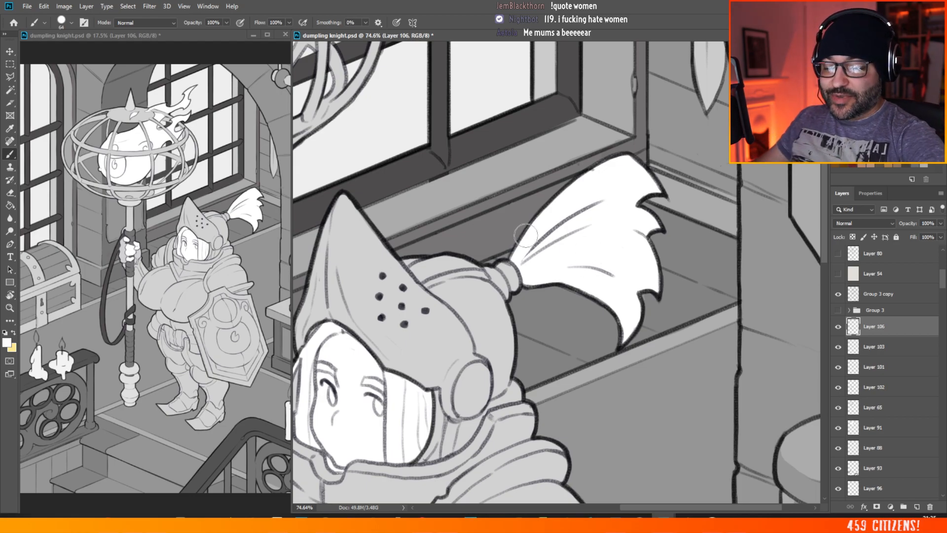
# Step: Sample the dark grey of the staff's strap and brush the tie at the base of the ponytail with it on Layer 106
pyautogui.scroll(-9, 641, 136)
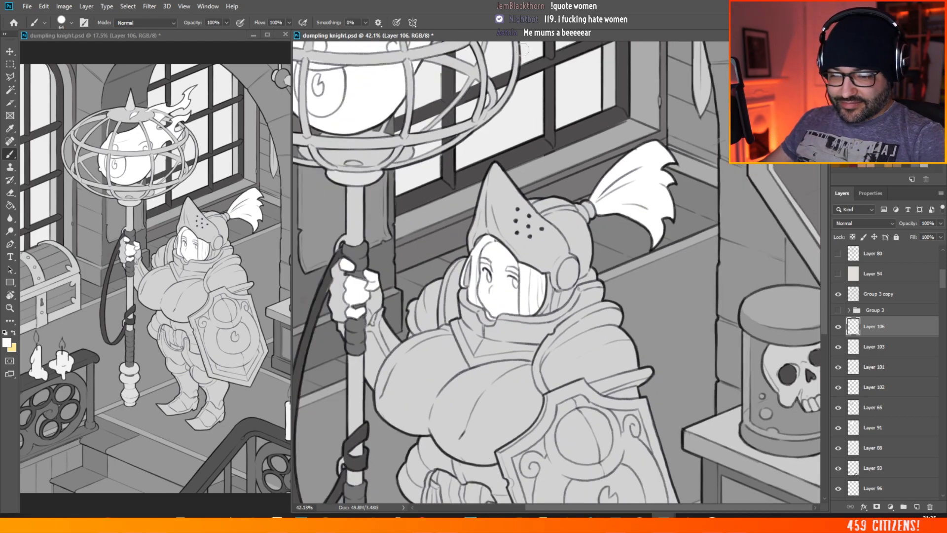
pyautogui.scroll(3, 705, 168)
pyautogui.keyDown('alt'); pyautogui.click(400, 438); pyautogui.keyUp('alt')
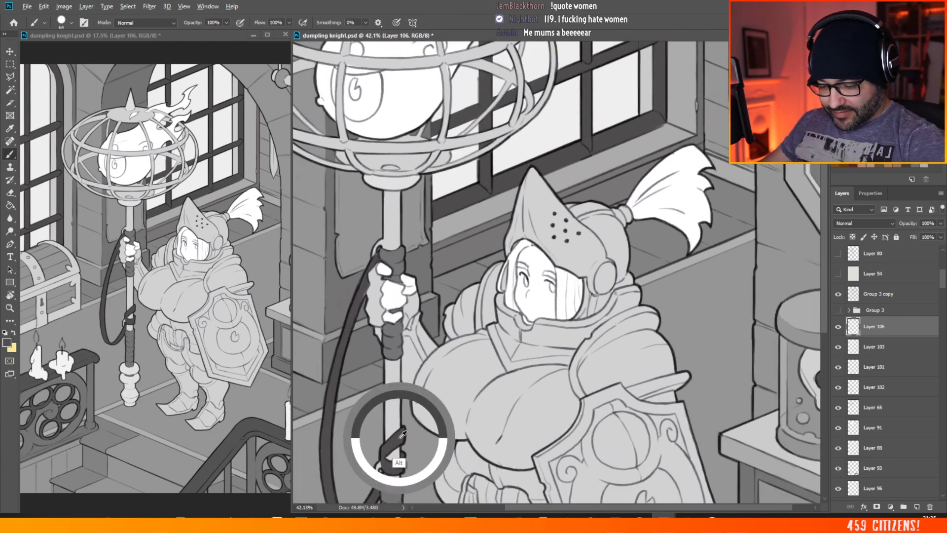
pyautogui.scroll(5, 625, 198)
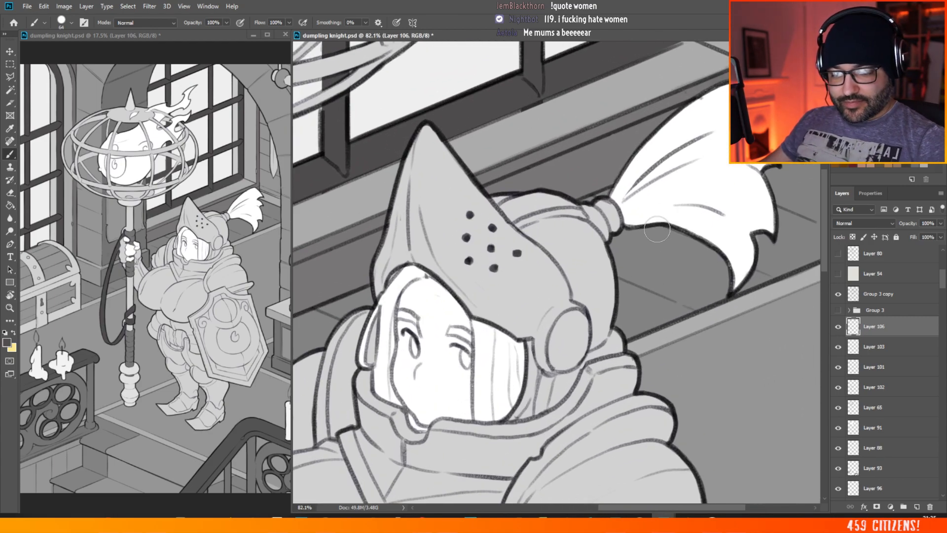
pyautogui.moveTo(588, 207)
pyautogui.mouseDown()
pyautogui.moveTo(604, 232)
pyautogui.moveTo(597, 207)
pyautogui.moveTo(609, 230)
pyautogui.moveTo(611, 208)
pyautogui.moveTo(616, 227)
pyautogui.moveTo(605, 213)
pyautogui.mouseUp()
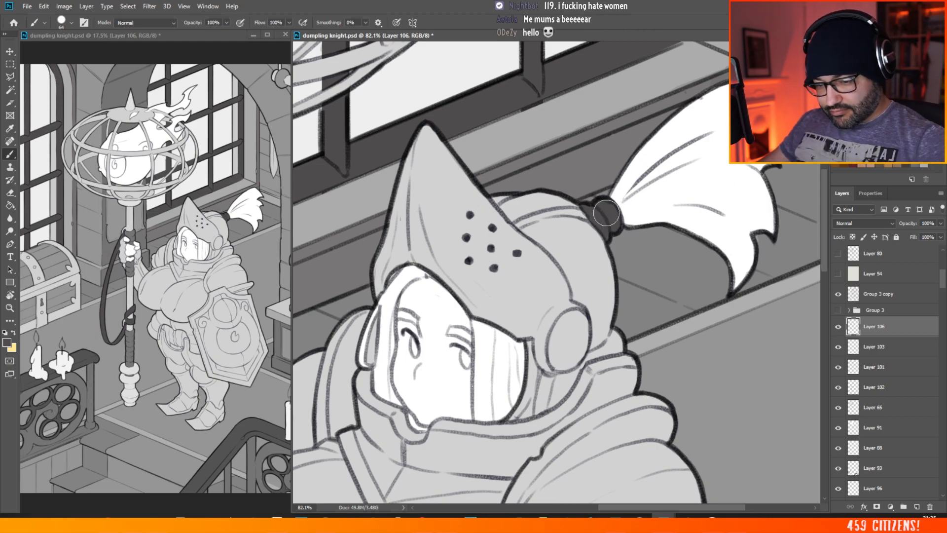
# Step: Brush dark grey into the shield's recessed border, from beside the left scroll down its left side and onto the lower edge
pyautogui.scroll(-6, 605, 213)
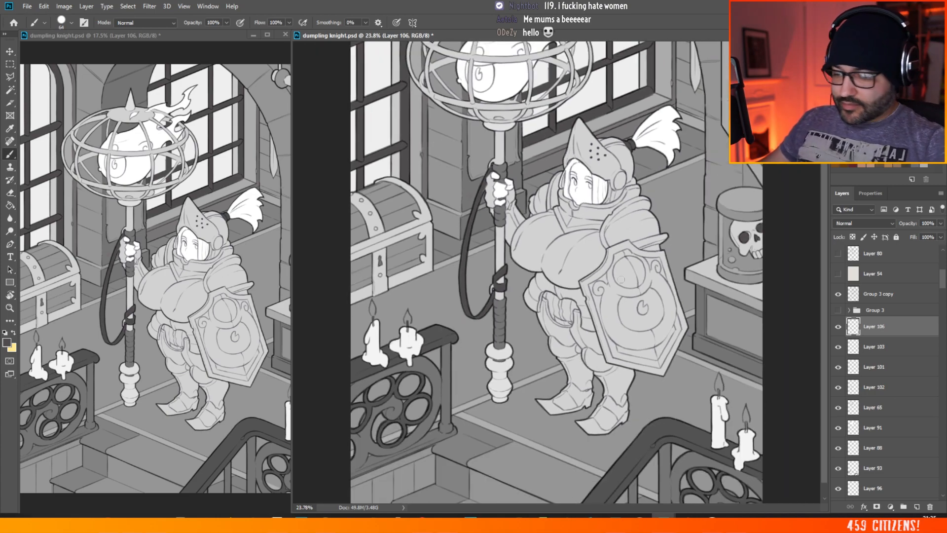
pyautogui.scroll(-1, 563, 274)
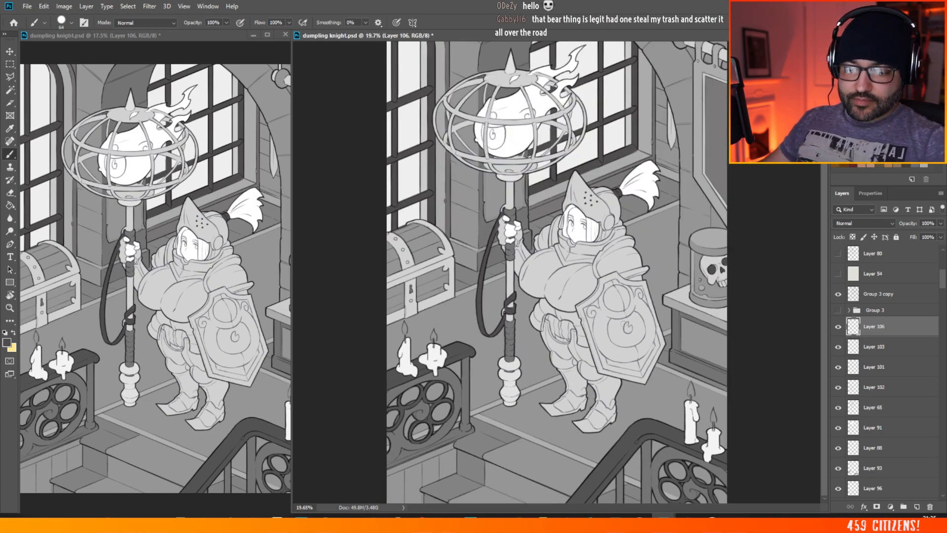
pyautogui.scroll(6, 677, 348)
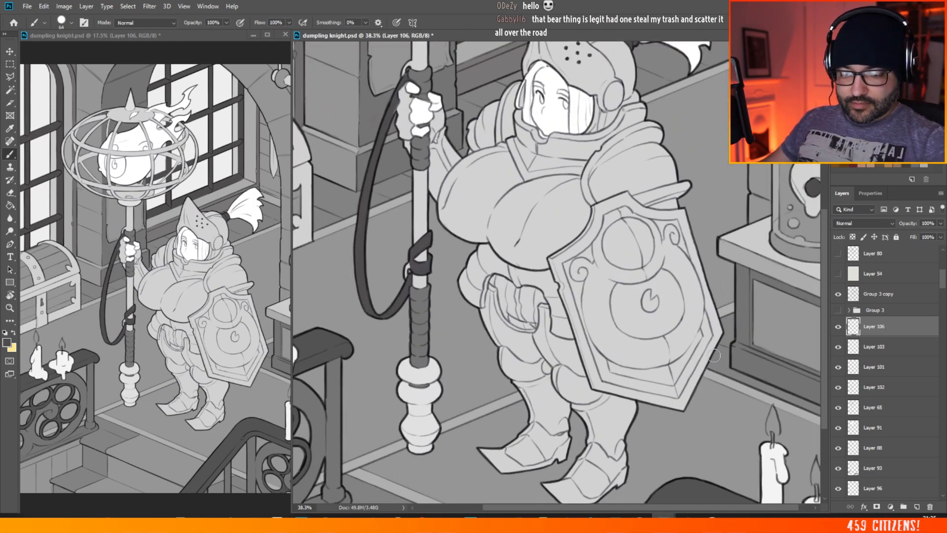
pyautogui.scroll(1, 509, 288)
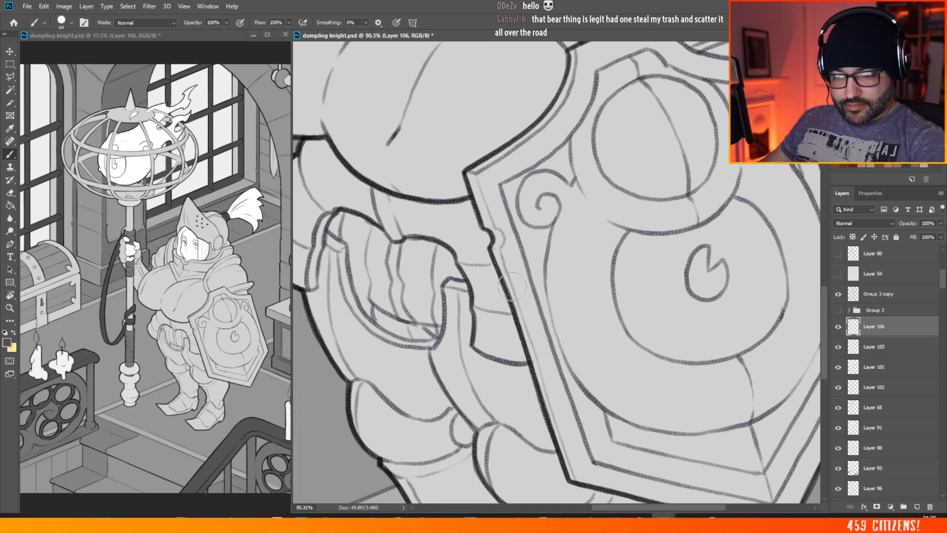
pyautogui.moveTo(515, 180)
pyautogui.mouseDown()
pyautogui.moveTo(527, 248)
pyautogui.moveTo(519, 228)
pyautogui.moveTo(530, 245)
pyautogui.moveTo(521, 227)
pyautogui.moveTo(537, 235)
pyautogui.moveTo(526, 229)
pyautogui.moveTo(539, 260)
pyautogui.moveTo(547, 229)
pyautogui.moveTo(530, 228)
pyautogui.moveTo(520, 189)
pyautogui.moveTo(572, 396)
pyautogui.moveTo(573, 386)
pyautogui.moveTo(603, 423)
pyautogui.moveTo(596, 452)
pyautogui.moveTo(655, 464)
pyautogui.moveTo(622, 468)
pyautogui.moveTo(634, 461)
pyautogui.moveTo(720, 476)
pyautogui.mouseUp()
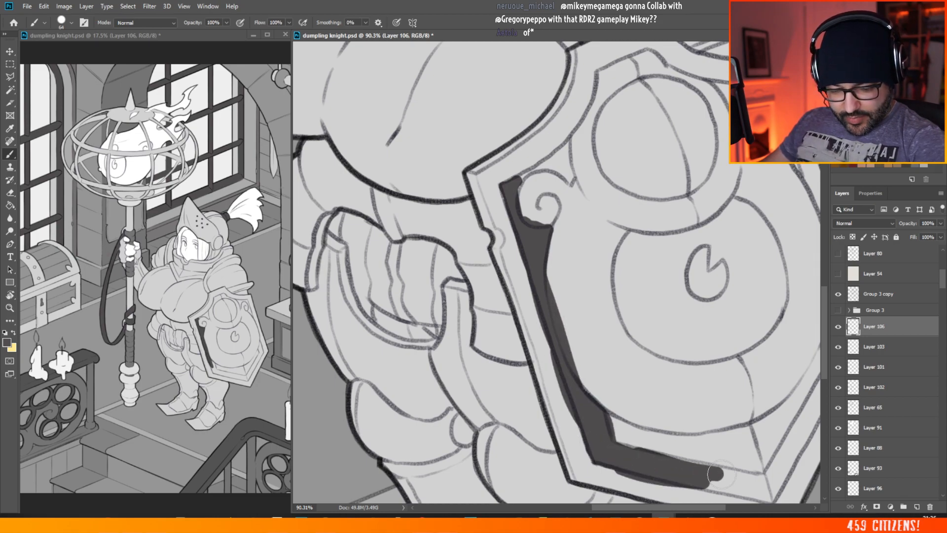
# Step: Continue the shield's dark grey inner border along the lower edge, around the bottom point and up the lower right side
pyautogui.scroll(-4, 688, 471)
pyautogui.scroll(3, 602, 252)
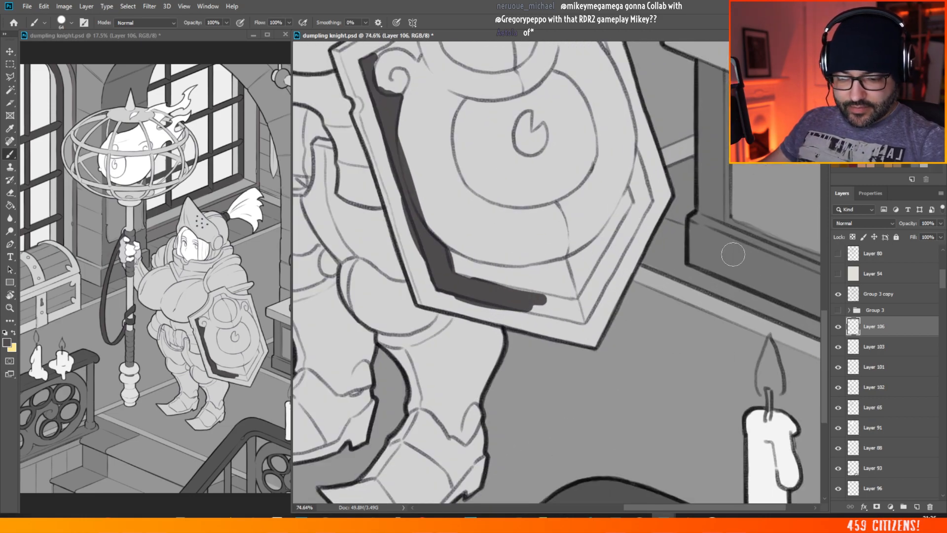
pyautogui.moveTo(586, 294)
pyautogui.mouseDown()
pyautogui.moveTo(582, 323)
pyautogui.moveTo(646, 195)
pyautogui.mouseUp()
pyautogui.moveTo(513, 290)
pyautogui.mouseDown()
pyautogui.moveTo(589, 305)
pyautogui.moveTo(571, 315)
pyautogui.moveTo(585, 319)
pyautogui.moveTo(547, 311)
pyautogui.mouseUp()
pyautogui.moveTo(468, 284); pyautogui.dragTo(481, 289)
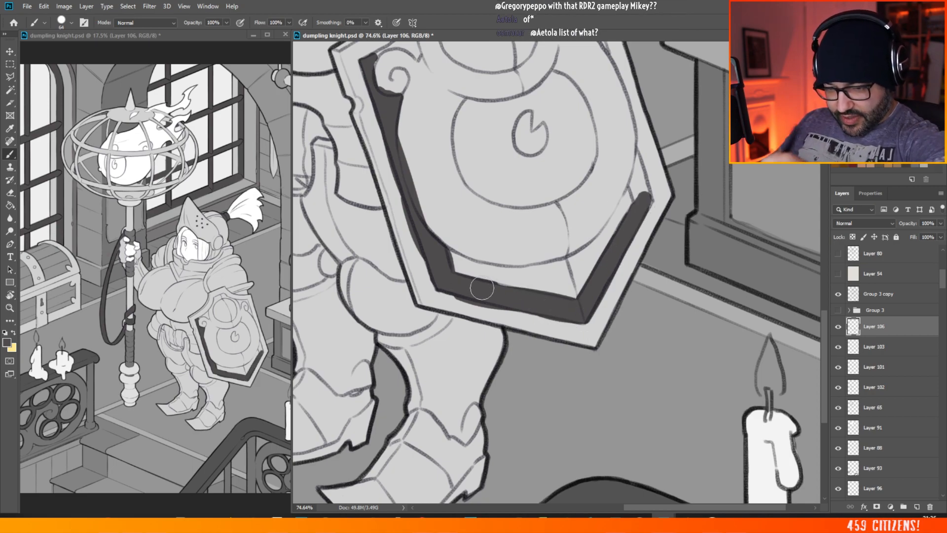
pyautogui.moveTo(641, 200)
pyautogui.mouseDown()
pyautogui.moveTo(635, 154)
pyautogui.moveTo(649, 201)
pyautogui.moveTo(633, 222)
pyautogui.moveTo(637, 200)
pyautogui.mouseUp()
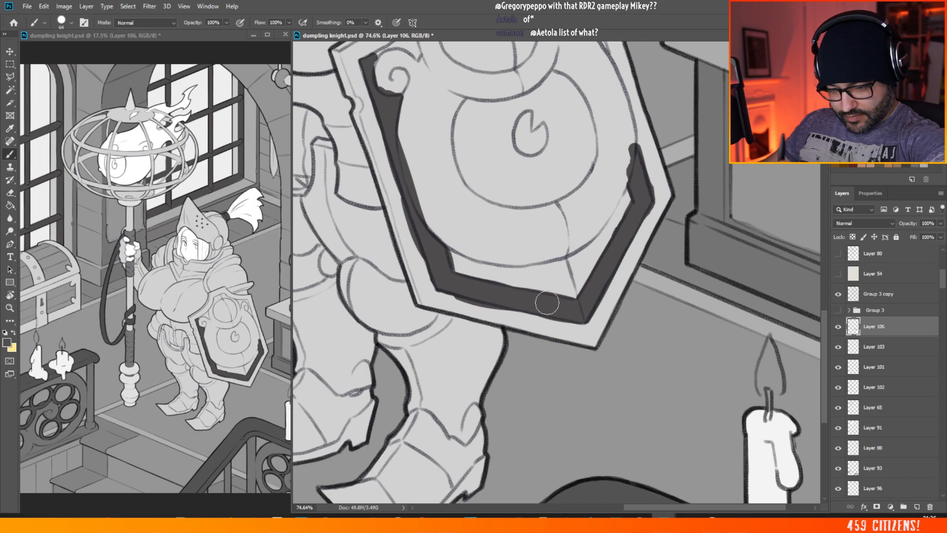
# Step: Fill the recesses around the scrolls in the shield's two upper corners with dark grey
pyautogui.scroll(5, 826, 288)
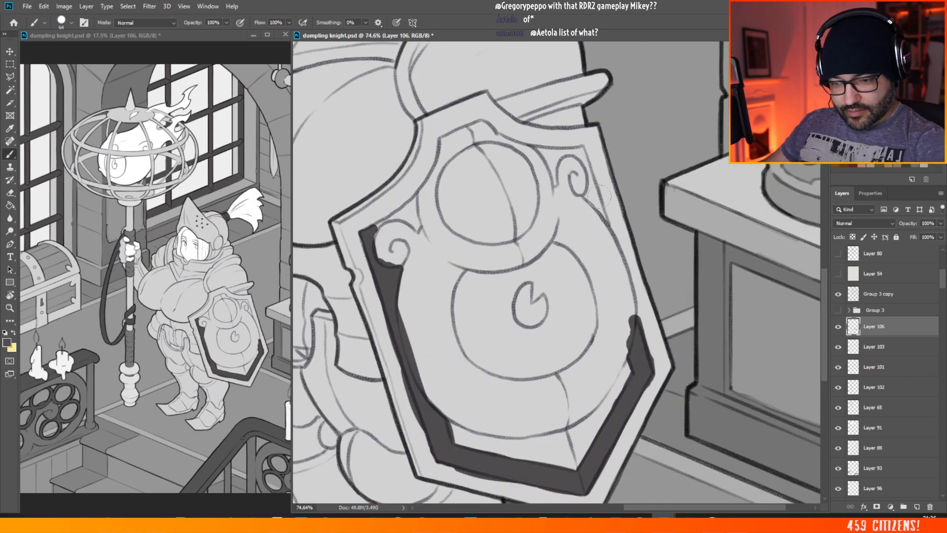
pyautogui.moveTo(604, 217)
pyautogui.mouseDown()
pyautogui.moveTo(588, 197)
pyautogui.moveTo(589, 172)
pyautogui.moveTo(600, 210)
pyautogui.moveTo(586, 161)
pyautogui.moveTo(568, 155)
pyautogui.moveTo(555, 184)
pyautogui.moveTo(546, 155)
pyautogui.moveTo(575, 151)
pyautogui.moveTo(532, 150)
pyautogui.moveTo(582, 152)
pyautogui.mouseUp()
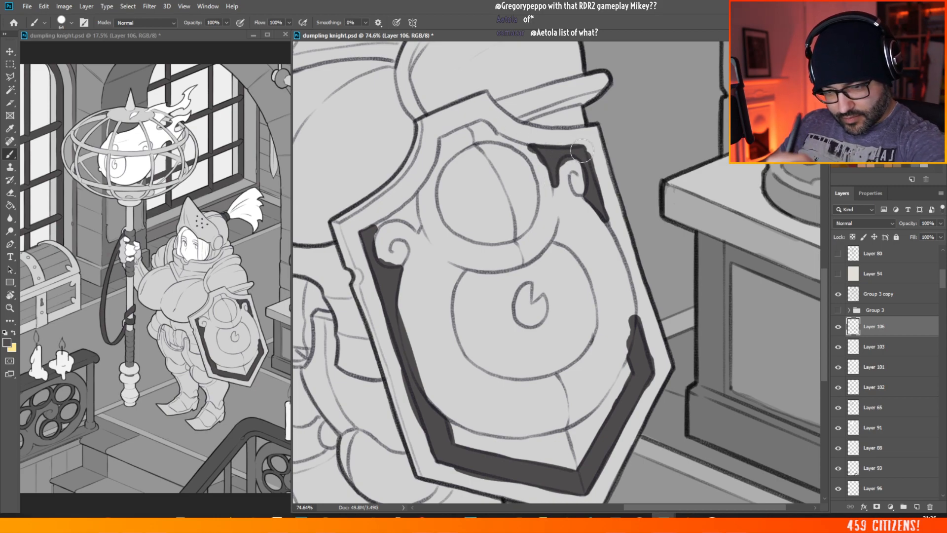
pyautogui.moveTo(370, 256)
pyautogui.mouseDown()
pyautogui.moveTo(391, 219)
pyautogui.moveTo(417, 228)
pyautogui.moveTo(414, 213)
pyautogui.moveTo(393, 217)
pyautogui.mouseUp()
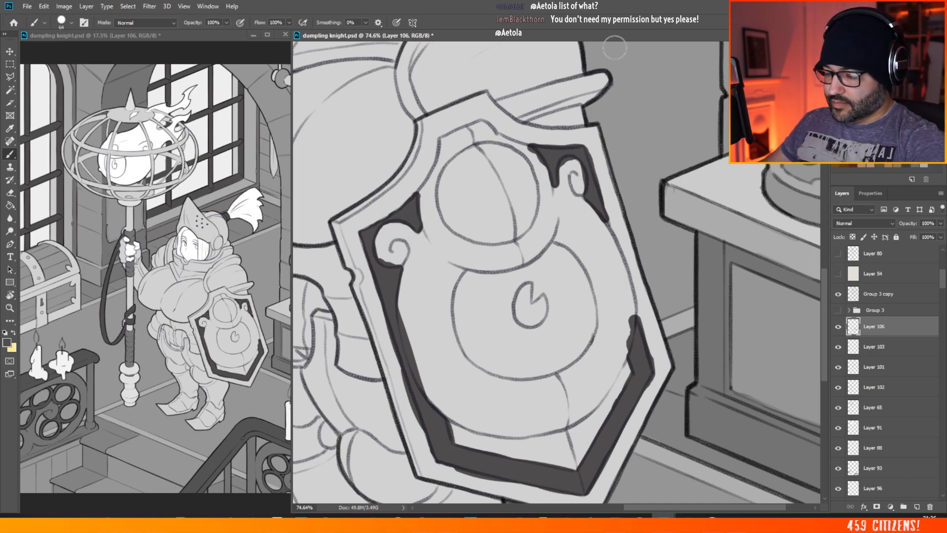
# Step: Add a new layer above Layer 106 and brush the shield's outer rim white from its top peak around the upper left corner
pyautogui.moveTo(666, 507); pyautogui.dragTo(563, 486)
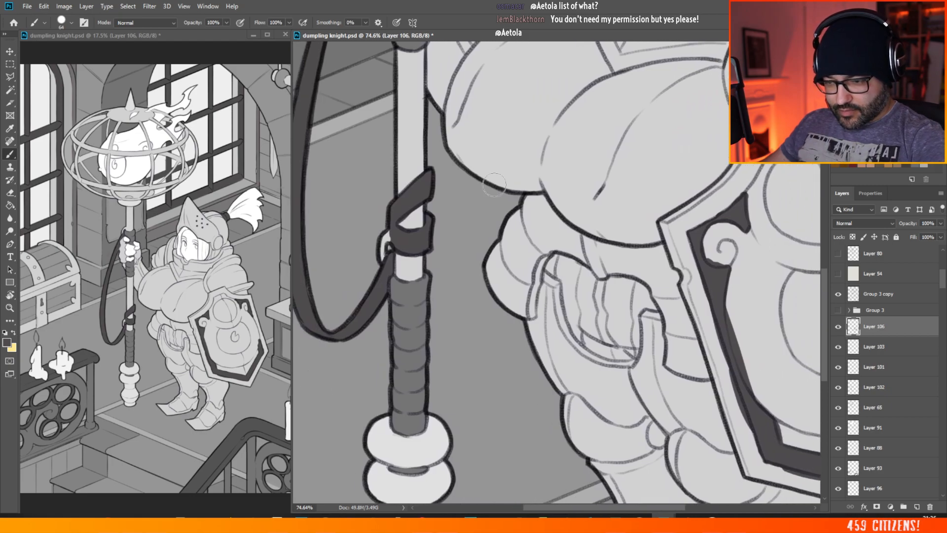
pyautogui.keyDown('alt'); pyautogui.scroll(-5, 517, 321); pyautogui.keyUp('alt')
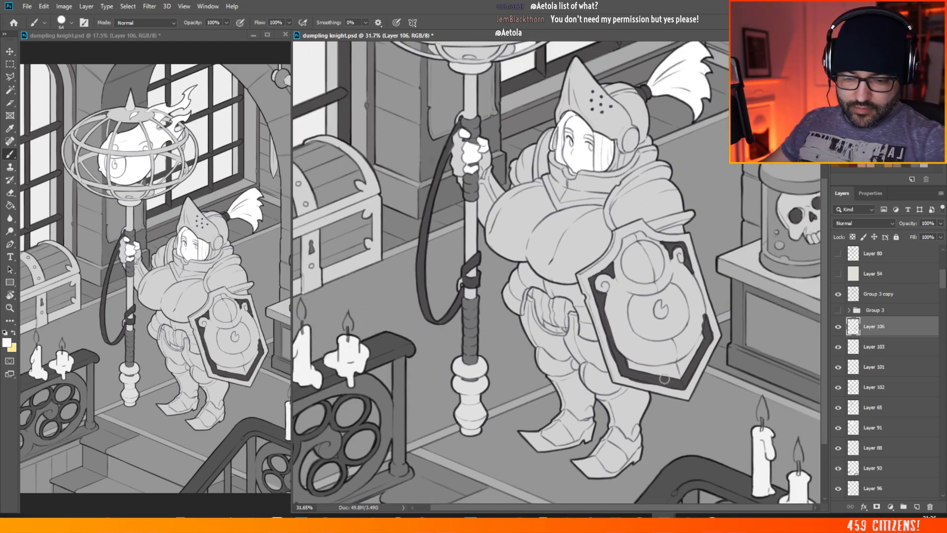
pyautogui.keyDown('alt'); pyautogui.scroll(3, 664, 378); pyautogui.keyUp('alt')
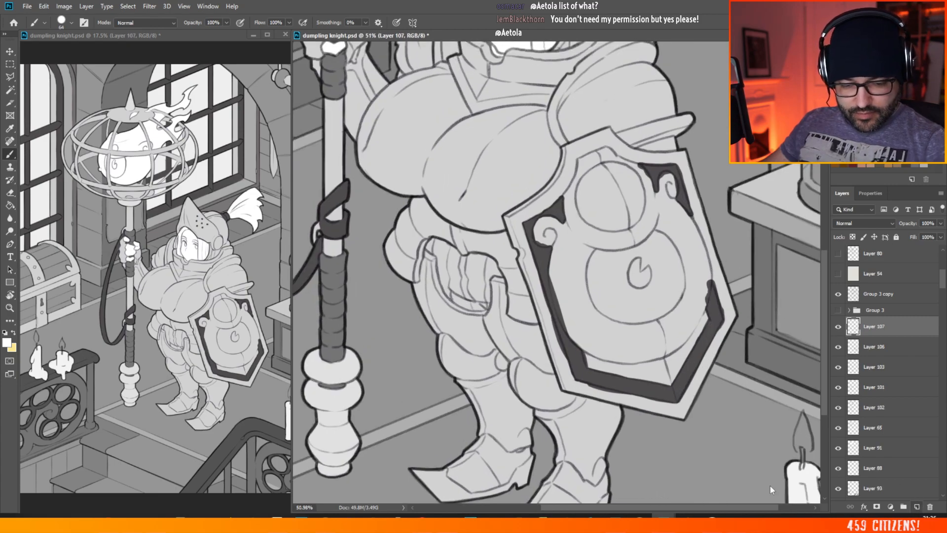
pyautogui.scroll(1, 577, 232)
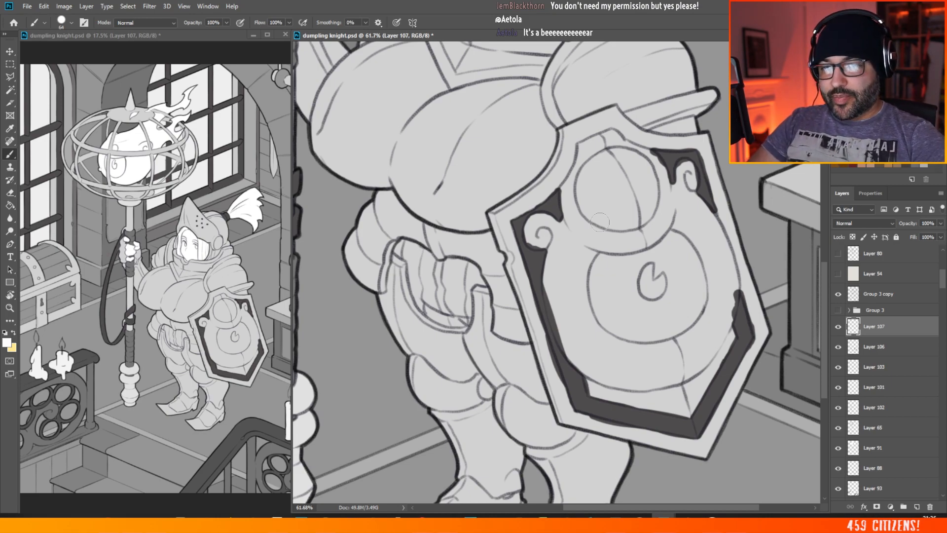
pyautogui.scroll(3, 550, 191)
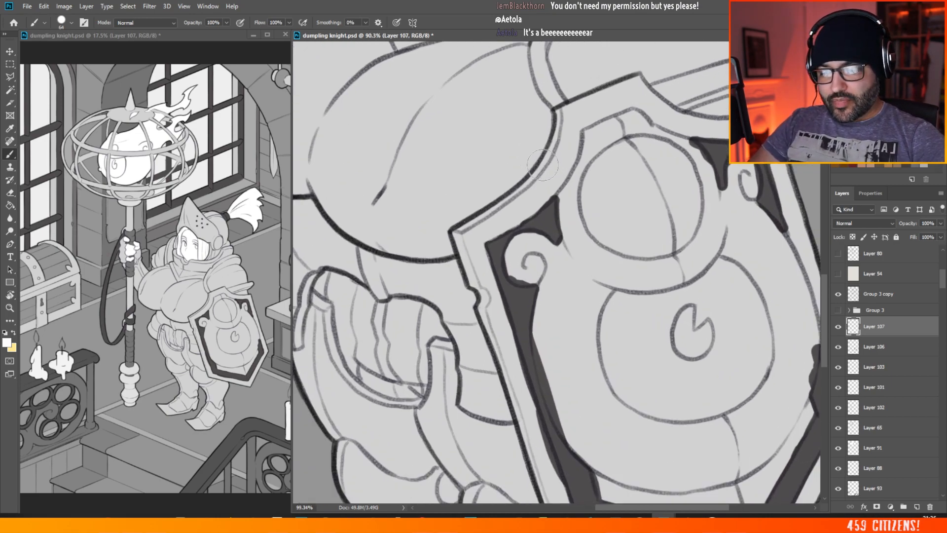
pyautogui.moveTo(445, 243)
pyautogui.mouseDown()
pyautogui.moveTo(481, 248)
pyautogui.moveTo(469, 252)
pyautogui.moveTo(523, 212)
pyautogui.moveTo(464, 247)
pyautogui.moveTo(439, 249)
pyautogui.moveTo(519, 219)
pyautogui.moveTo(498, 231)
pyautogui.moveTo(534, 192)
pyautogui.mouseUp()
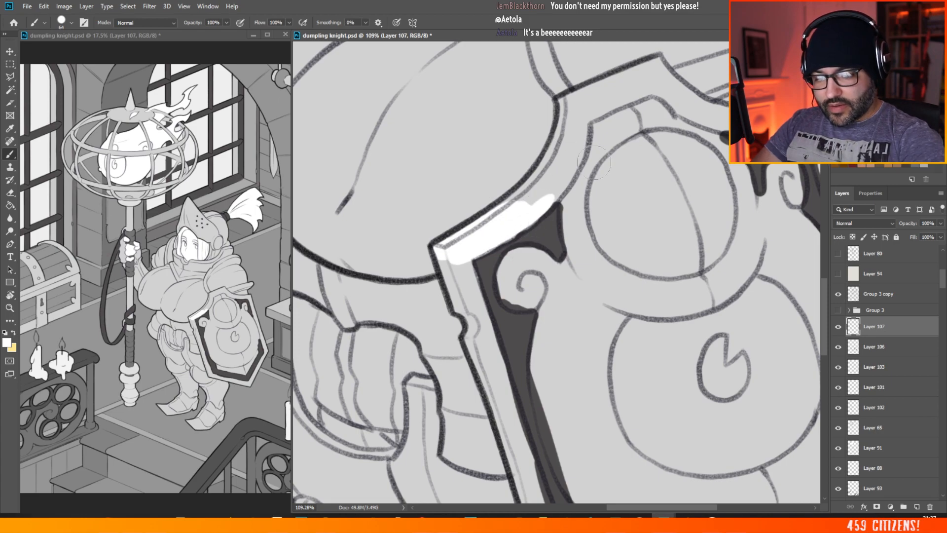
pyautogui.moveTo(488, 257)
pyautogui.mouseDown()
pyautogui.moveTo(564, 172)
pyautogui.moveTo(513, 209)
pyautogui.moveTo(581, 126)
pyautogui.moveTo(557, 183)
pyautogui.moveTo(570, 96)
pyautogui.moveTo(567, 141)
pyautogui.moveTo(580, 123)
pyautogui.mouseUp()
pyautogui.moveTo(603, 85)
pyautogui.mouseDown()
pyautogui.moveTo(614, 104)
pyautogui.moveTo(621, 96)
pyautogui.moveTo(592, 96)
pyautogui.moveTo(655, 67)
pyautogui.mouseUp()
pyautogui.moveTo(444, 262)
pyautogui.mouseDown()
pyautogui.moveTo(460, 306)
pyautogui.moveTo(475, 307)
pyautogui.moveTo(462, 254)
pyautogui.moveTo(484, 350)
pyautogui.moveTo(466, 301)
pyautogui.moveTo(474, 340)
pyautogui.moveTo(507, 403)
pyautogui.moveTo(483, 321)
pyautogui.mouseUp()
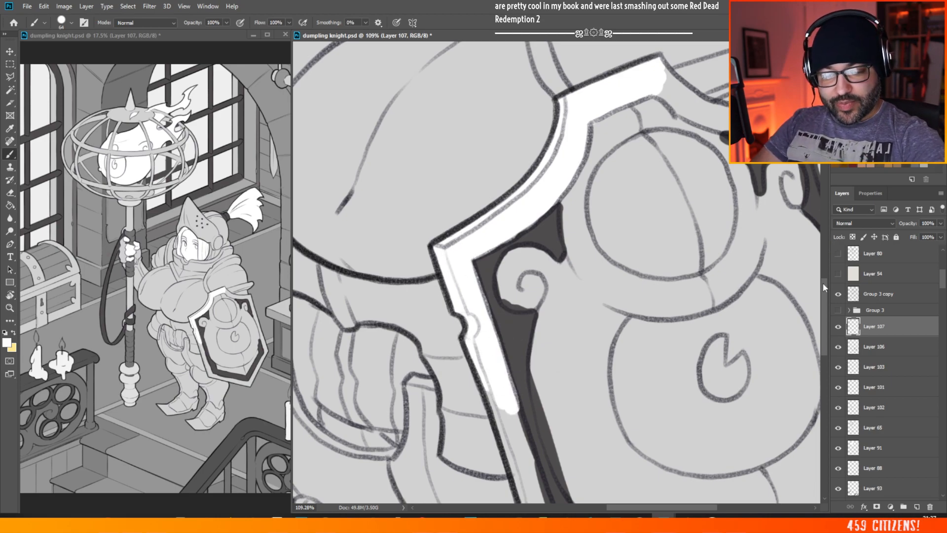
# Step: Brush the left side of the shield's rim white from below the notch down to the lower left corner
pyautogui.scroll(-3, 508, 327)
pyautogui.moveTo(490, 202); pyautogui.dragTo(529, 295)
pyautogui.moveTo(511, 241); pyautogui.dragTo(532, 307)
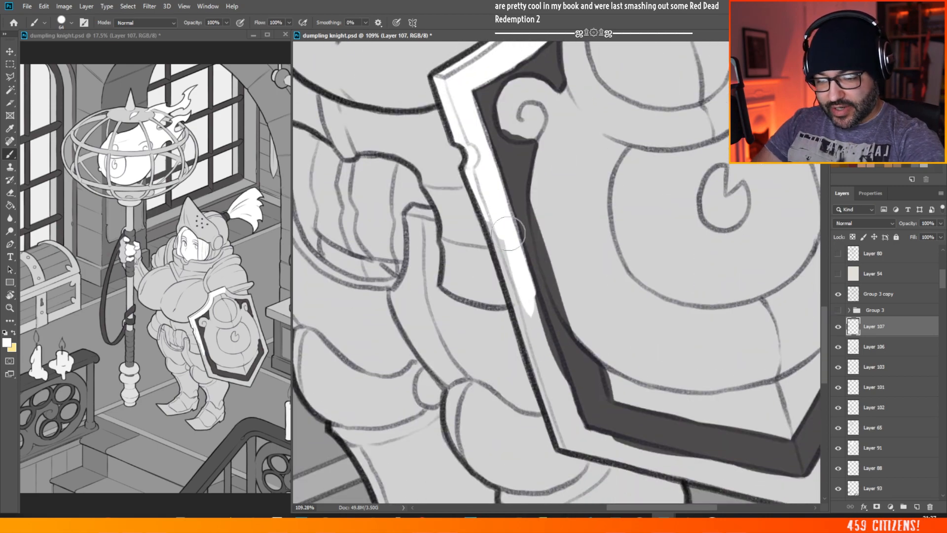
pyautogui.moveTo(492, 217); pyautogui.dragTo(533, 331)
pyautogui.moveTo(518, 300)
pyautogui.mouseDown()
pyautogui.moveTo(516, 274)
pyautogui.moveTo(536, 363)
pyautogui.mouseUp()
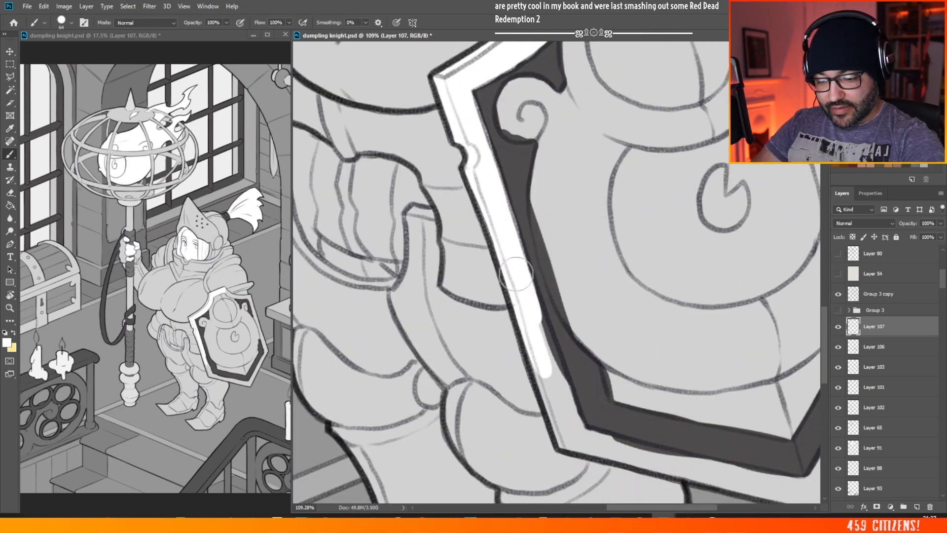
pyautogui.moveTo(516, 273)
pyautogui.mouseDown()
pyautogui.moveTo(536, 351)
pyautogui.moveTo(544, 383)
pyautogui.mouseUp()
pyautogui.moveTo(532, 306); pyautogui.dragTo(557, 378)
pyautogui.moveTo(527, 284); pyautogui.dragTo(561, 413)
pyautogui.moveTo(551, 363); pyautogui.dragTo(573, 426)
pyautogui.moveTo(536, 319)
pyautogui.mouseDown()
pyautogui.moveTo(568, 447)
pyautogui.moveTo(583, 440)
pyautogui.mouseUp()
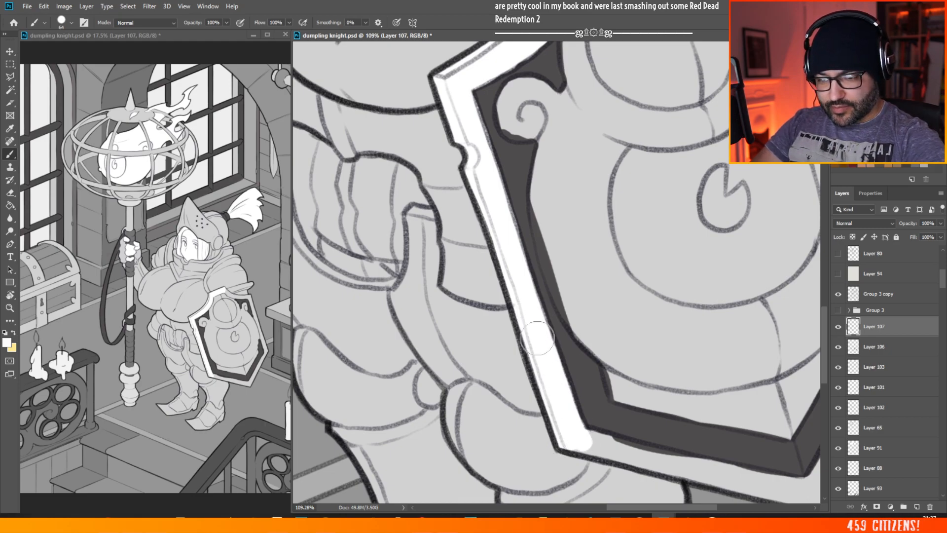
# Step: Brush the shield's rim white from the top peak across the upper right corner and down to the right-hand corner
pyautogui.moveTo(537, 300); pyautogui.dragTo(477, 298)
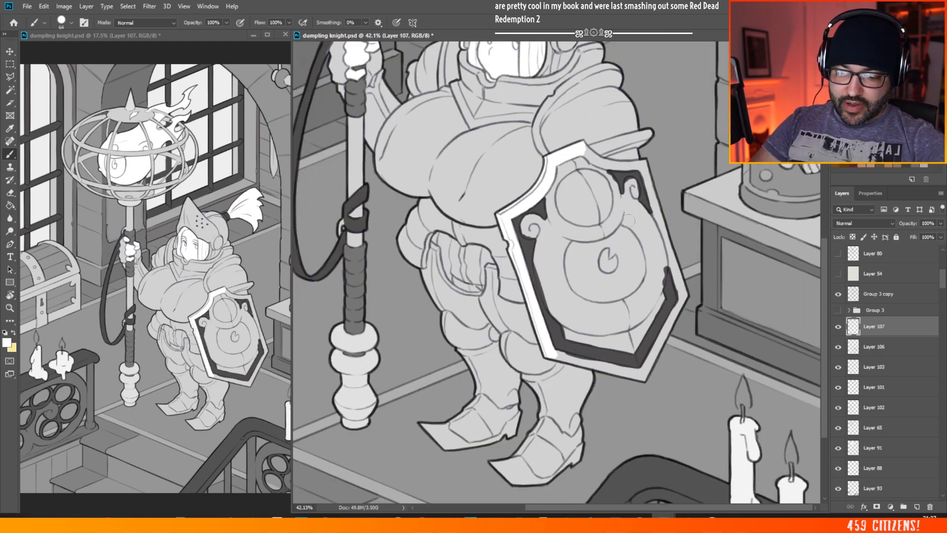
pyautogui.moveTo(711, 133); pyautogui.dragTo(764, 136)
pyautogui.moveTo(412, 173)
pyautogui.mouseDown()
pyautogui.moveTo(434, 198)
pyautogui.moveTo(414, 160)
pyautogui.moveTo(446, 201)
pyautogui.moveTo(530, 209)
pyautogui.moveTo(523, 213)
pyautogui.moveTo(484, 207)
pyautogui.moveTo(537, 202)
pyautogui.moveTo(553, 217)
pyautogui.moveTo(539, 201)
pyautogui.moveTo(560, 216)
pyautogui.moveTo(550, 200)
pyautogui.moveTo(582, 318)
pyautogui.moveTo(547, 219)
pyautogui.moveTo(572, 292)
pyautogui.moveTo(565, 237)
pyautogui.moveTo(586, 326)
pyautogui.mouseUp()
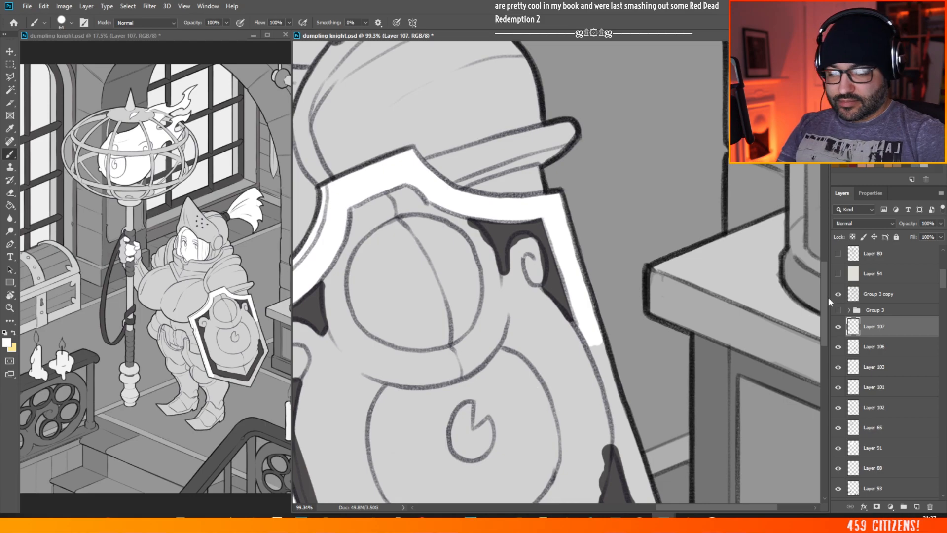
pyautogui.scroll(-8, 626, 194)
pyautogui.scroll(5, 696, 331)
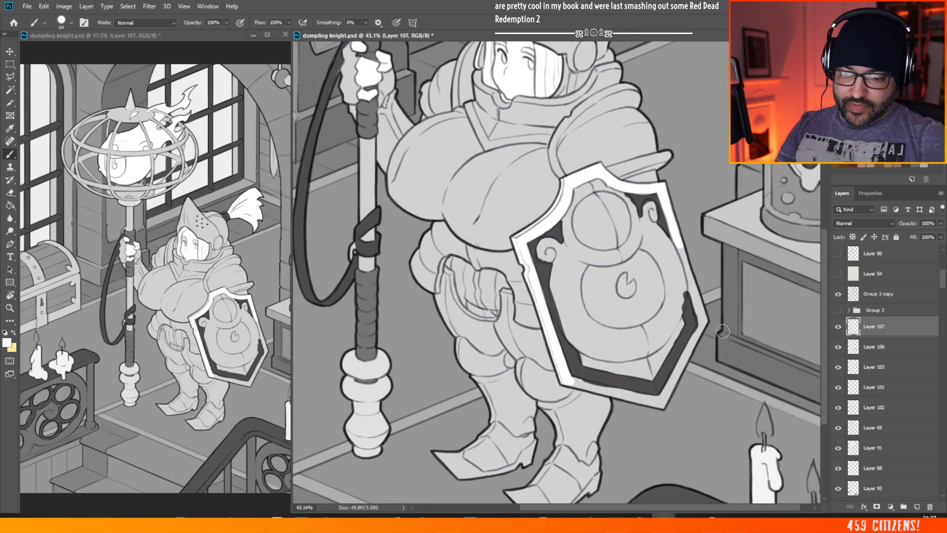
pyautogui.moveTo(633, 158)
pyautogui.mouseDown()
pyautogui.moveTo(641, 186)
pyautogui.moveTo(636, 150)
pyautogui.moveTo(677, 314)
pyautogui.moveTo(677, 283)
pyautogui.moveTo(688, 318)
pyautogui.mouseUp()
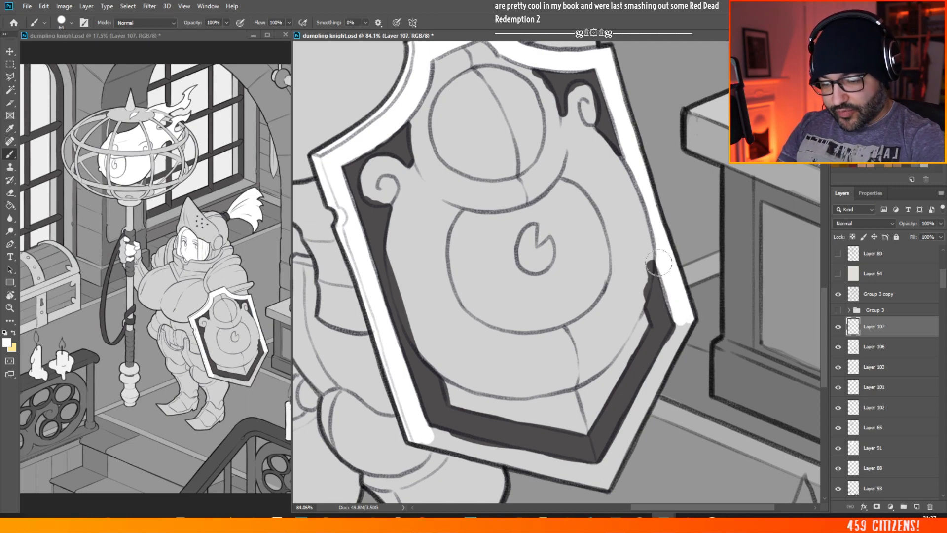
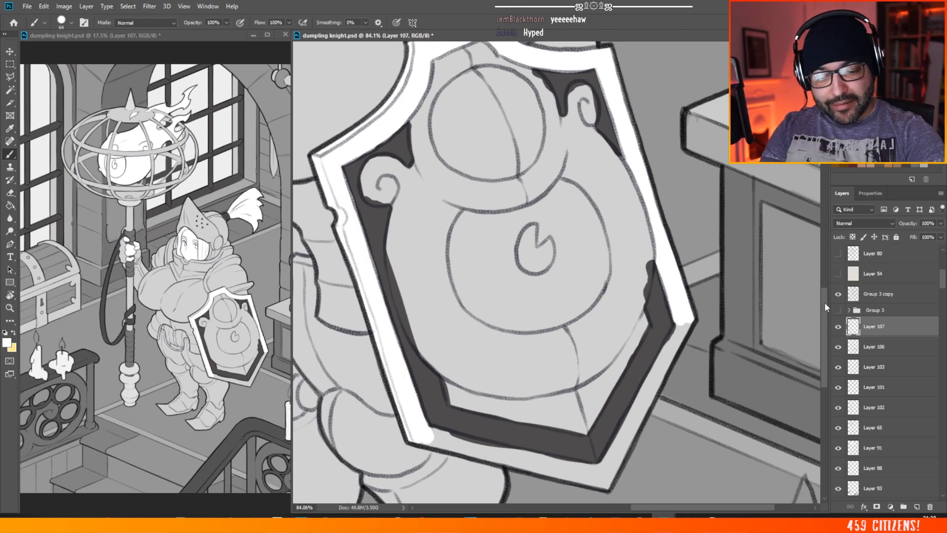
# Step: Brush the shield's outer rim white from the right-hand corner down to the bottom point and across the lower edge to the lower left corner
pyautogui.scroll(-4, 824, 302)
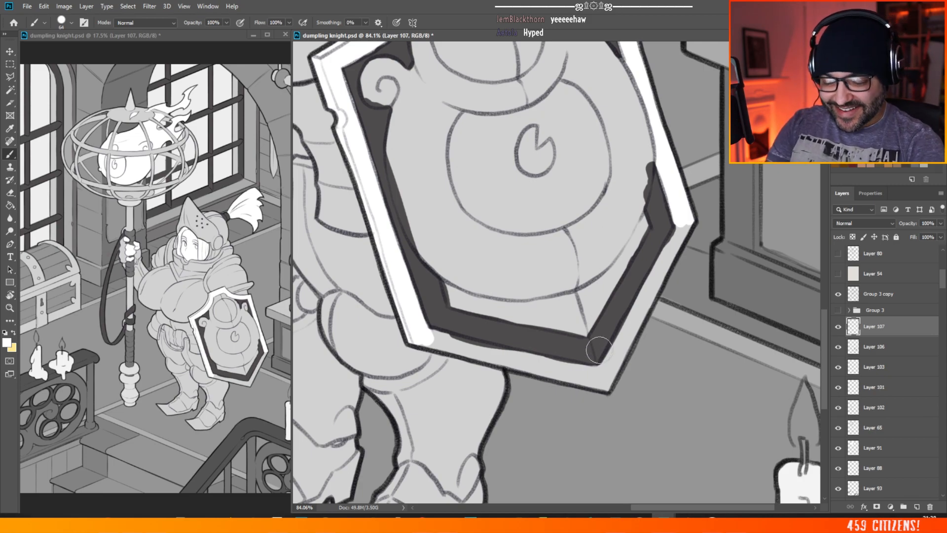
pyautogui.moveTo(598, 350)
pyautogui.mouseDown()
pyautogui.moveTo(608, 384)
pyautogui.moveTo(638, 315)
pyautogui.mouseUp()
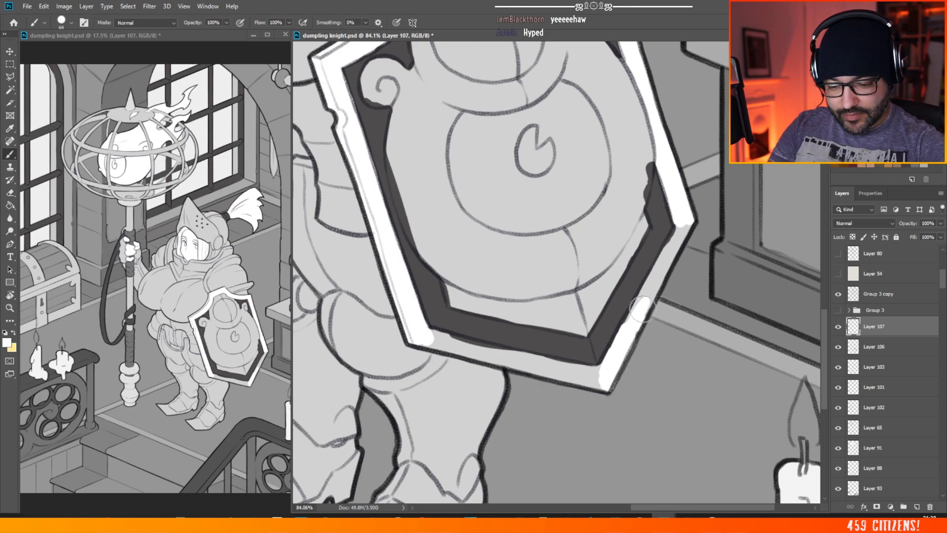
pyautogui.moveTo(610, 367); pyautogui.dragTo(685, 227)
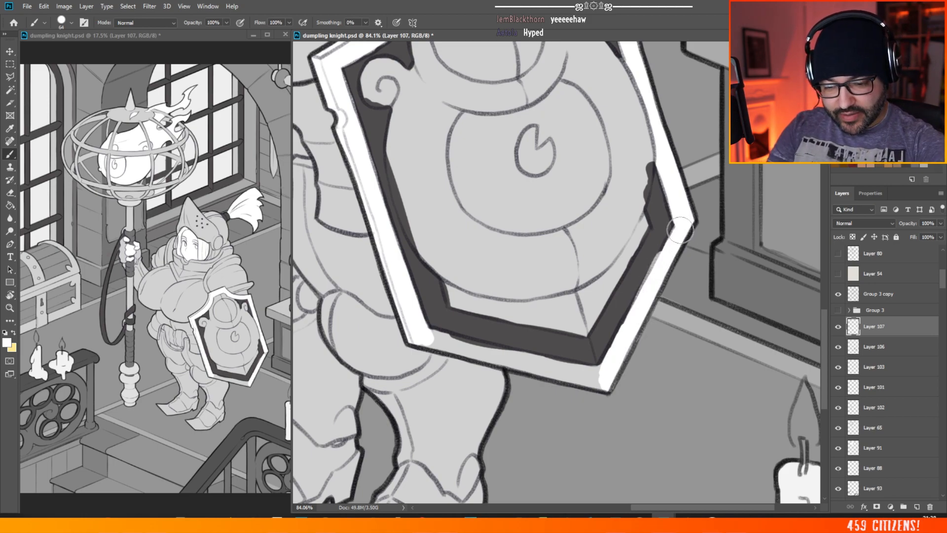
pyautogui.hotkey('ctrl', 'z')
pyautogui.hotkey('ctrl', 'z')
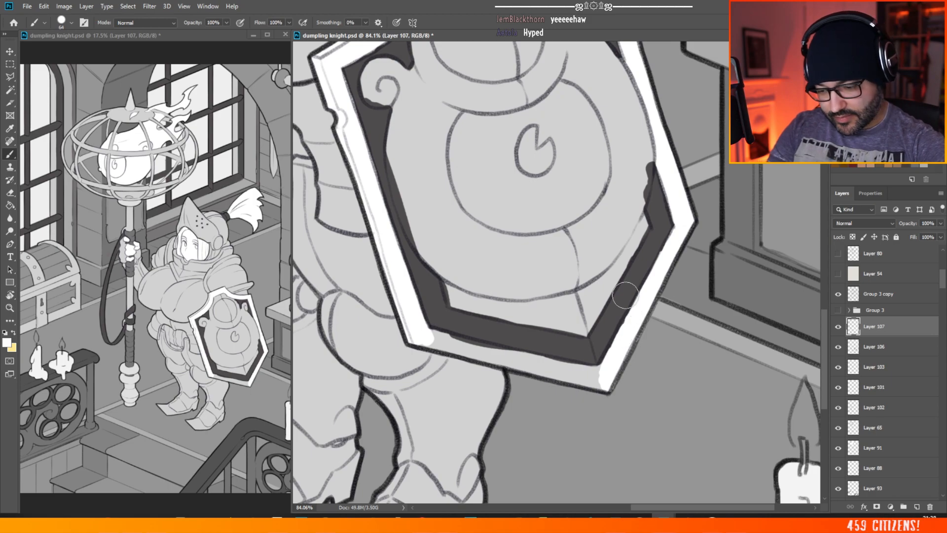
pyautogui.moveTo(421, 332)
pyautogui.mouseDown()
pyautogui.moveTo(518, 360)
pyautogui.moveTo(502, 358)
pyautogui.mouseUp()
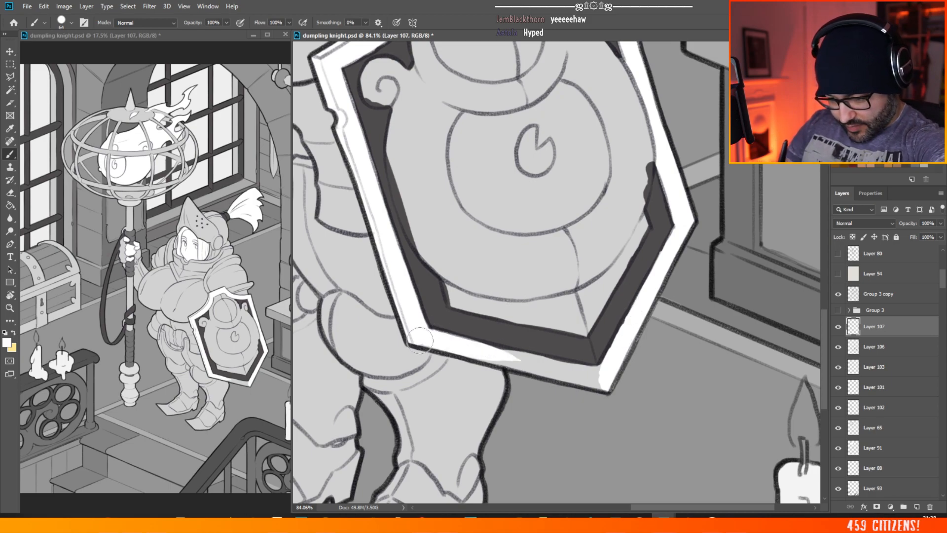
pyautogui.moveTo(423, 340)
pyautogui.mouseDown()
pyautogui.moveTo(601, 384)
pyautogui.moveTo(553, 363)
pyautogui.moveTo(597, 372)
pyautogui.moveTo(521, 362)
pyautogui.mouseUp()
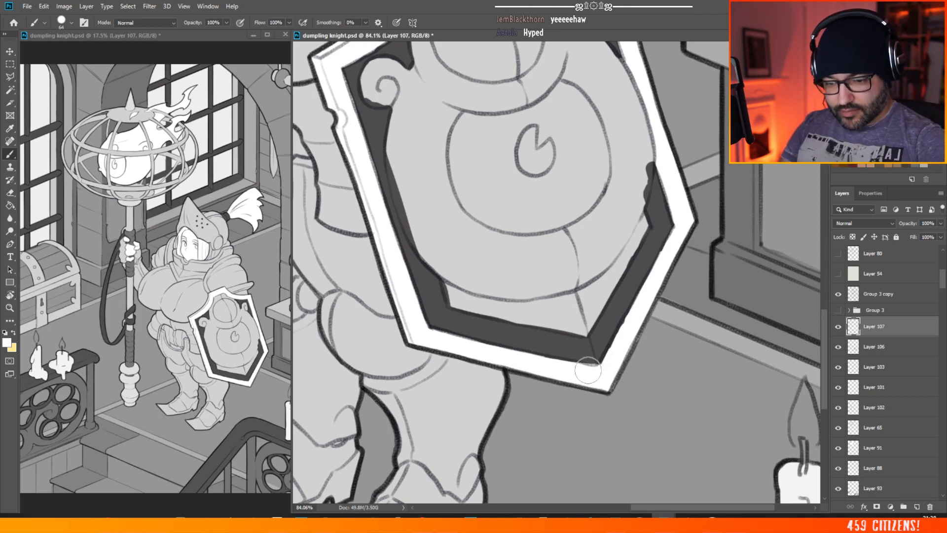
pyautogui.scroll(-6, 680, 247)
pyautogui.scroll(-2, 675, 247)
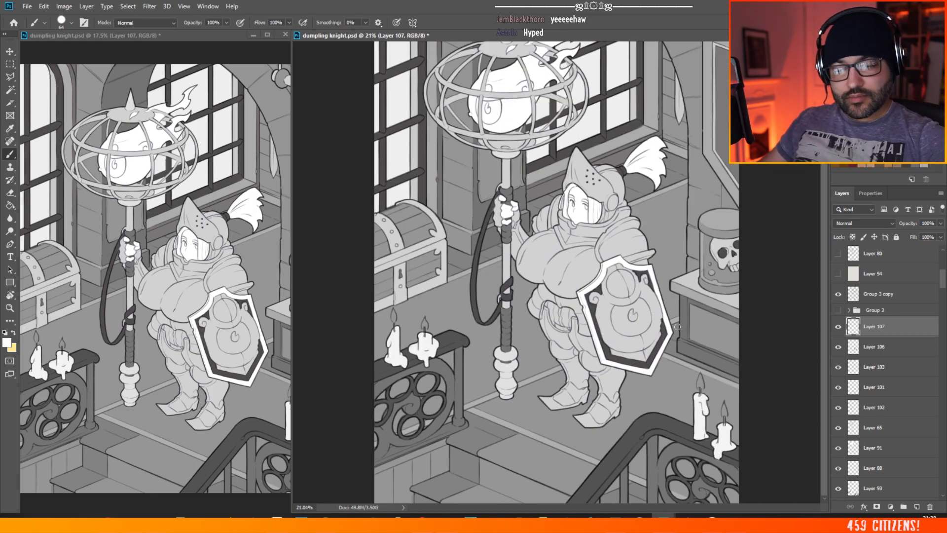
# Step: Fill the large rounded eye shape in the middle of the shield's emblem white, leaving the small notched pupil grey
pyautogui.scroll(1, 678, 326)
pyautogui.scroll(7, 724, 331)
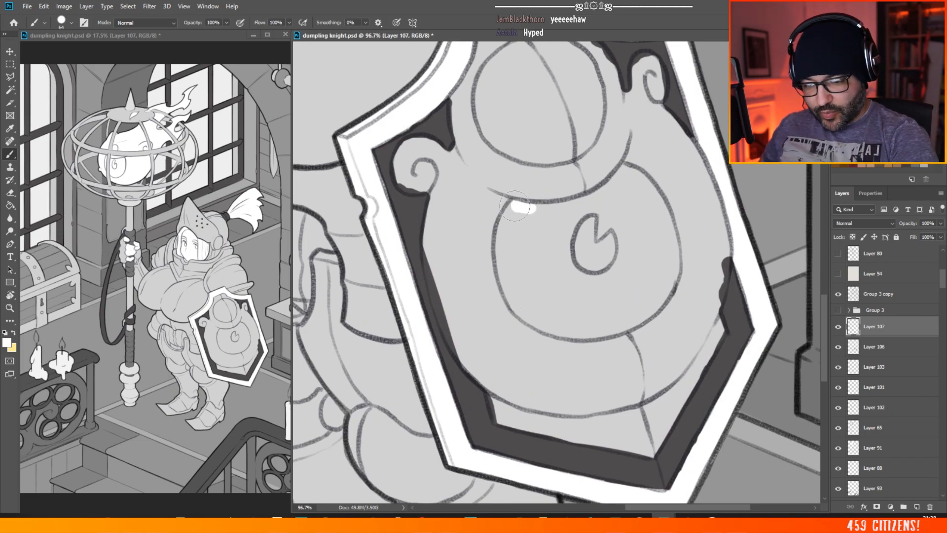
pyautogui.moveTo(515, 205)
pyautogui.mouseDown()
pyautogui.moveTo(500, 273)
pyautogui.moveTo(536, 322)
pyautogui.moveTo(586, 333)
pyautogui.moveTo(640, 314)
pyautogui.moveTo(660, 297)
pyautogui.moveTo(673, 253)
pyautogui.moveTo(659, 208)
pyautogui.moveTo(636, 175)
pyautogui.moveTo(541, 212)
pyautogui.moveTo(524, 195)
pyautogui.moveTo(536, 237)
pyautogui.moveTo(523, 229)
pyautogui.moveTo(559, 238)
pyautogui.moveTo(594, 203)
pyautogui.moveTo(561, 262)
pyautogui.moveTo(567, 242)
pyautogui.moveTo(536, 261)
pyautogui.moveTo(522, 286)
pyautogui.moveTo(549, 307)
pyautogui.moveTo(583, 308)
pyautogui.moveTo(602, 298)
pyautogui.moveTo(606, 278)
pyautogui.moveTo(617, 297)
pyautogui.moveTo(630, 258)
pyautogui.moveTo(617, 221)
pyautogui.moveTo(599, 234)
pyautogui.moveTo(605, 210)
pyautogui.moveTo(623, 246)
pyautogui.moveTo(618, 201)
pyautogui.moveTo(636, 205)
pyautogui.moveTo(650, 247)
pyautogui.moveTo(639, 296)
pyautogui.moveTo(642, 257)
pyautogui.mouseUp()
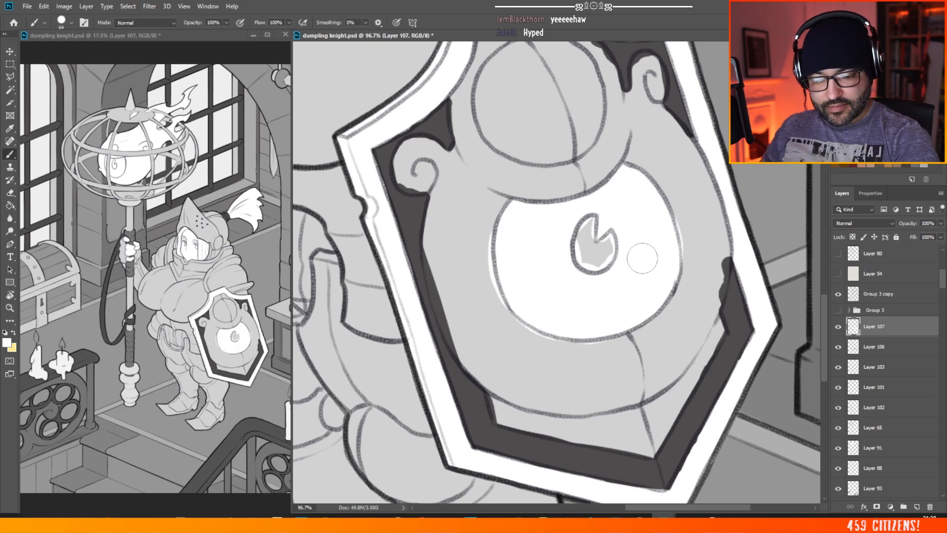
pyautogui.scroll(-10, 627, 283)
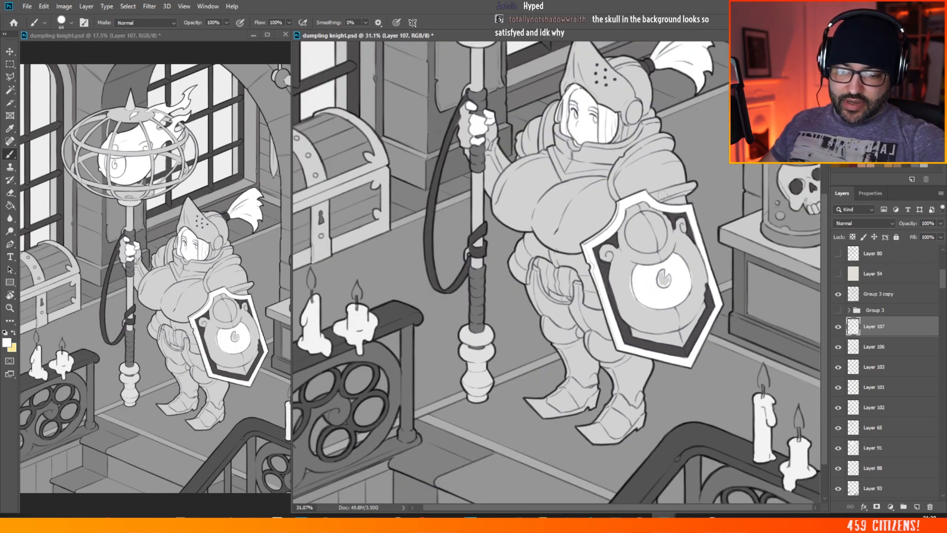
pyautogui.scroll(2, 675, 206)
pyautogui.scroll(-6, 675, 217)
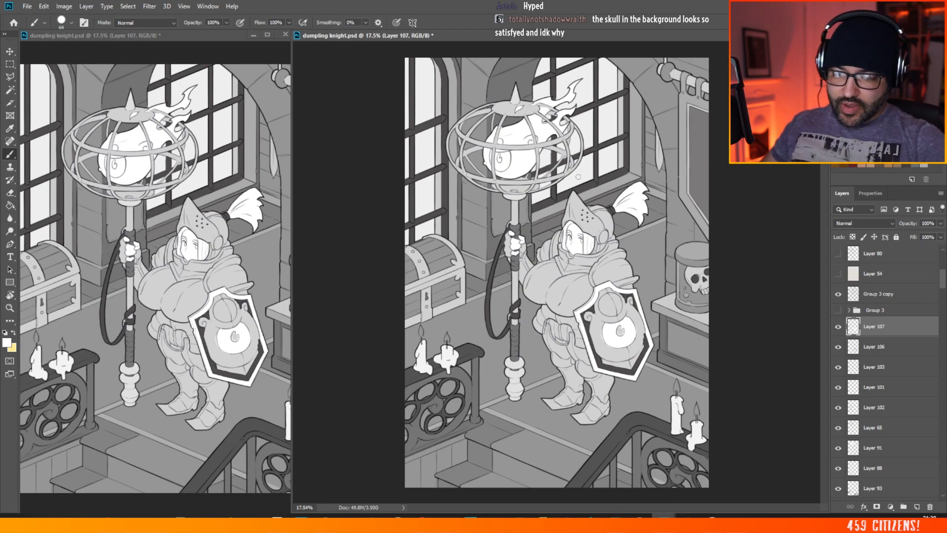
# Step: Set the brush colour to grey 808080 and paint the small round marks above the caged head's eyes and the circle atop the shield's emblem
pyautogui.scroll(2, 542, 208)
pyautogui.scroll(3, 535, 204)
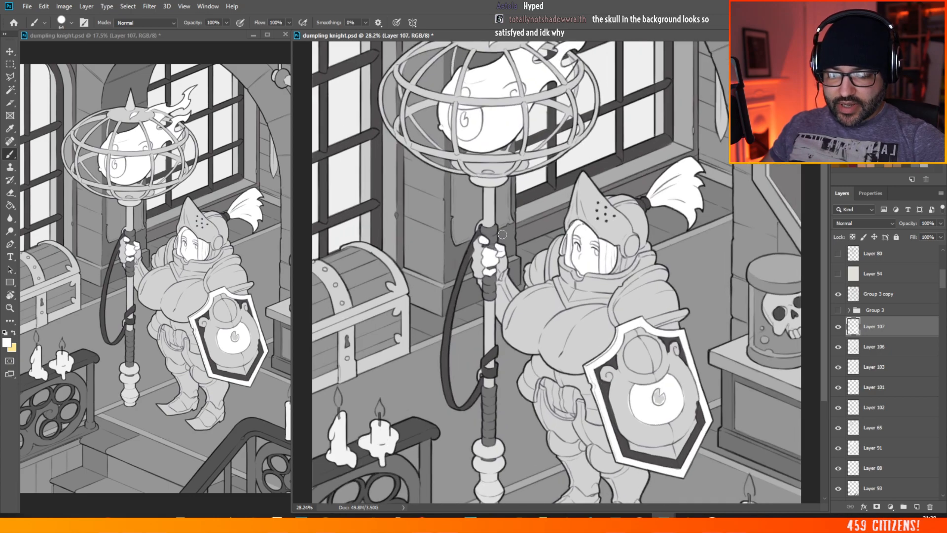
pyautogui.scroll(2, 469, 254)
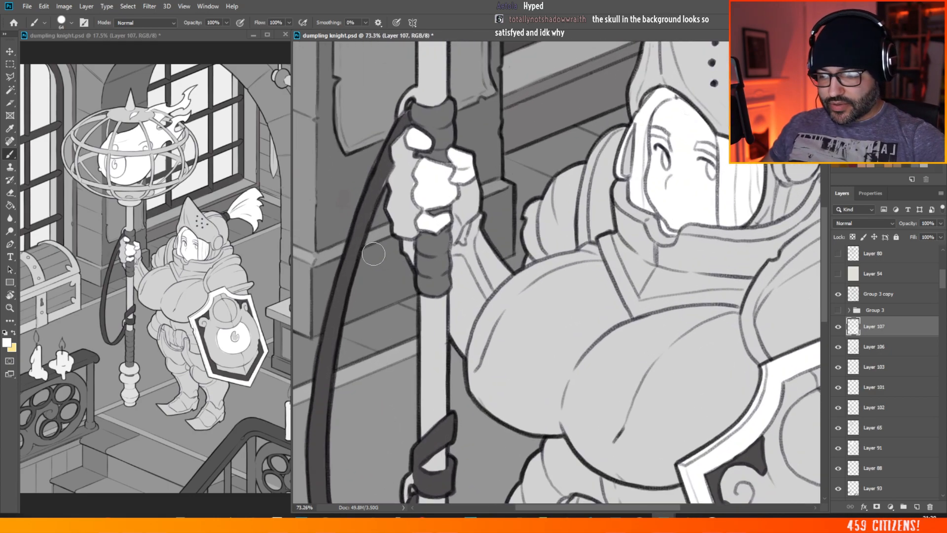
pyautogui.click(7, 340)
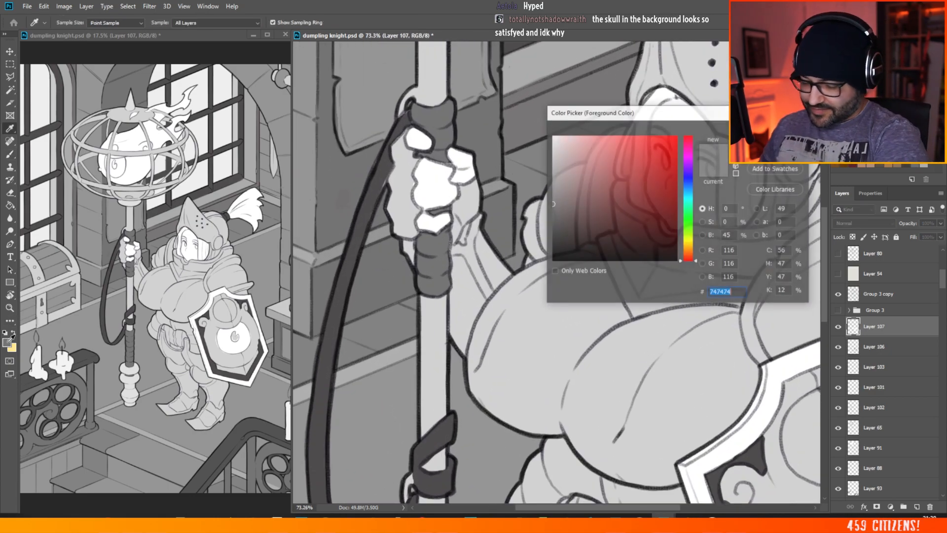
pyautogui.moveTo(552, 204); pyautogui.dragTo(549, 202)
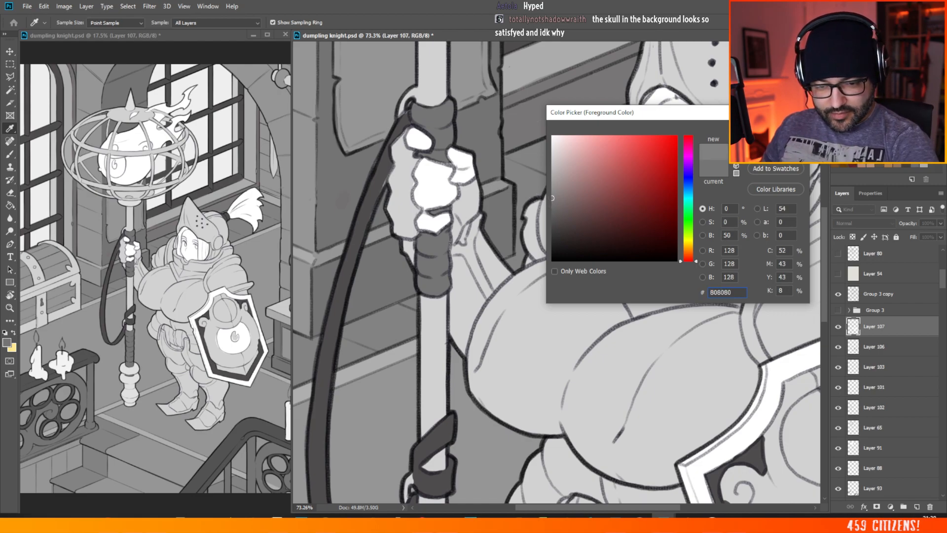
pyautogui.press('Return')
pyautogui.scroll(6, 818, 207)
pyautogui.scroll(1, 816, 169)
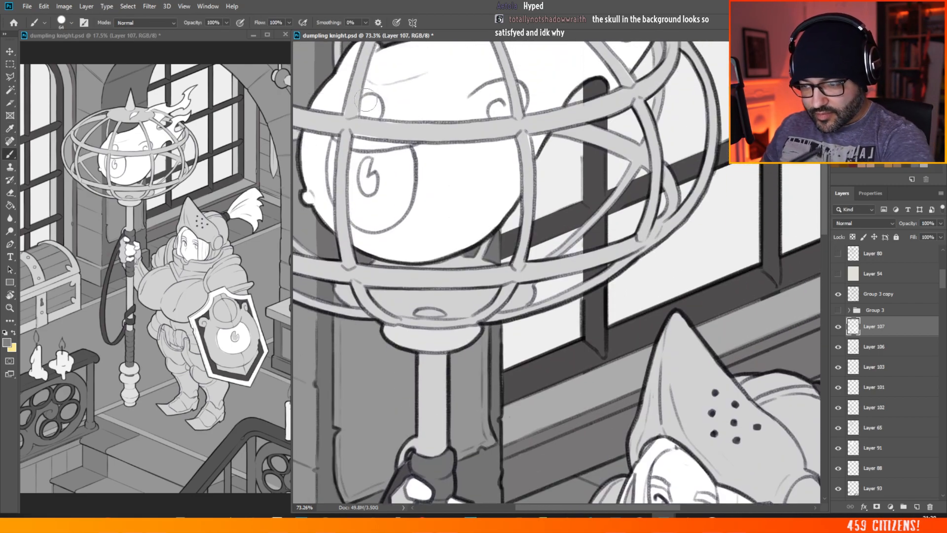
pyautogui.moveTo(364, 101)
pyautogui.mouseDown()
pyautogui.moveTo(378, 113)
pyautogui.moveTo(369, 100)
pyautogui.mouseUp()
pyautogui.scroll(-7, 386, 101)
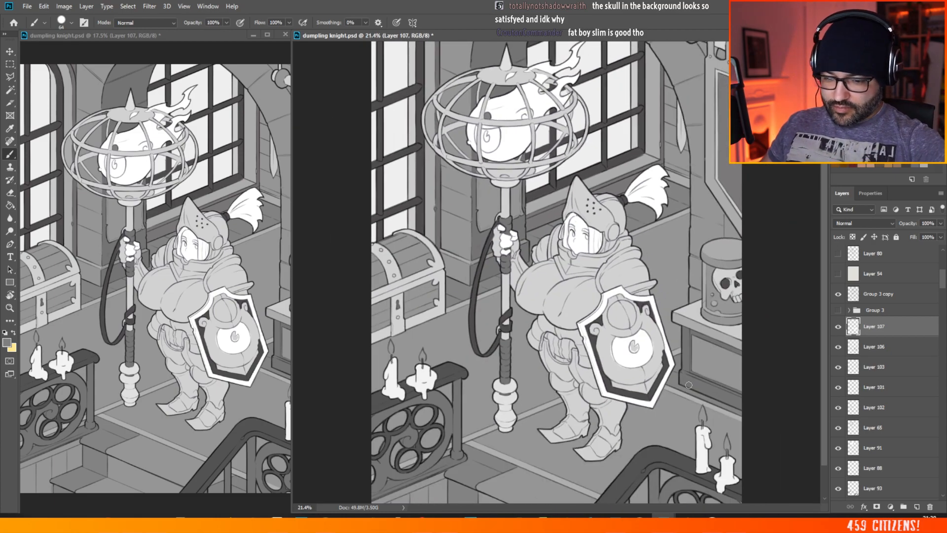
pyautogui.scroll(7, 651, 377)
pyautogui.moveTo(523, 92)
pyautogui.mouseDown()
pyautogui.moveTo(529, 80)
pyautogui.moveTo(514, 79)
pyautogui.moveTo(521, 67)
pyautogui.moveTo(498, 77)
pyautogui.moveTo(475, 126)
pyautogui.moveTo(504, 162)
pyautogui.moveTo(552, 168)
pyautogui.moveTo(575, 151)
pyautogui.moveTo(583, 116)
pyautogui.moveTo(572, 84)
pyautogui.moveTo(540, 64)
pyautogui.moveTo(496, 113)
pyautogui.moveTo(517, 153)
pyautogui.moveTo(560, 140)
pyautogui.moveTo(555, 69)
pyautogui.mouseUp()
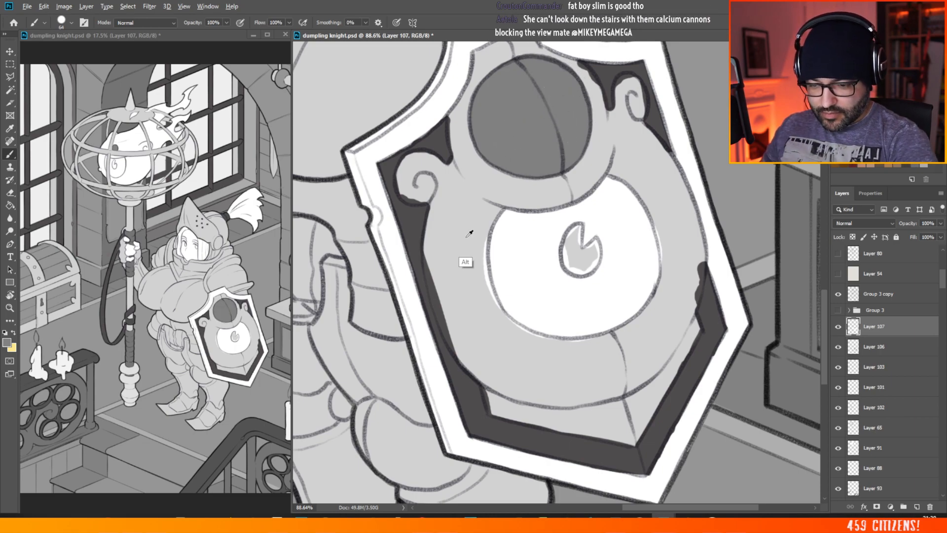
# Step: Add a new layer above Layer 107 and brush the left scroll and left side of the emblem's body with light grey dddddd
pyautogui.keyDown('alt'); pyautogui.click(469, 233); pyautogui.keyUp('alt')
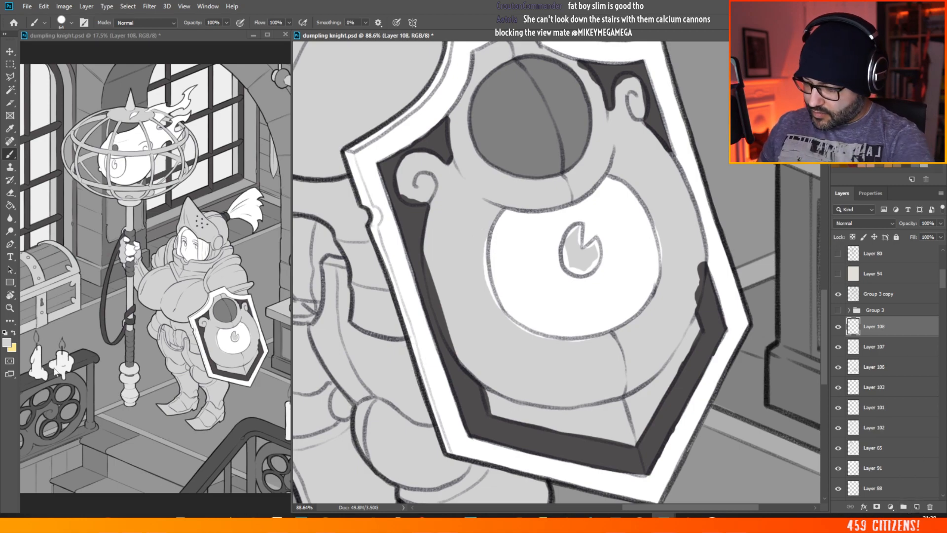
pyautogui.click(8, 343)
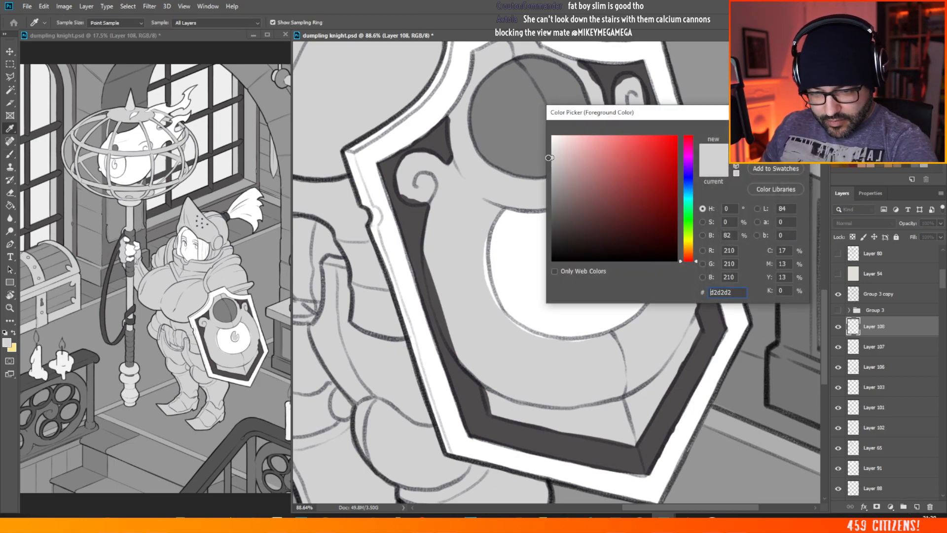
pyautogui.press('Return')
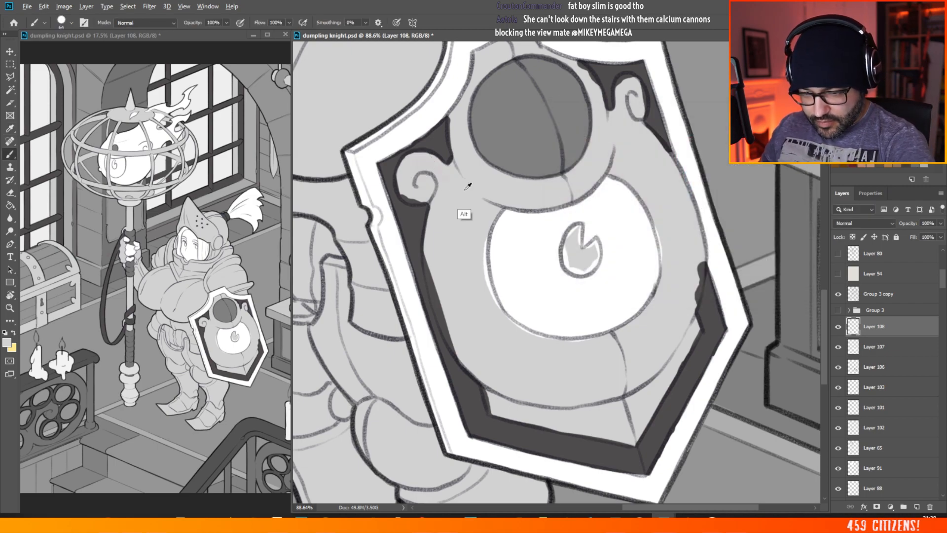
pyautogui.click(8, 343)
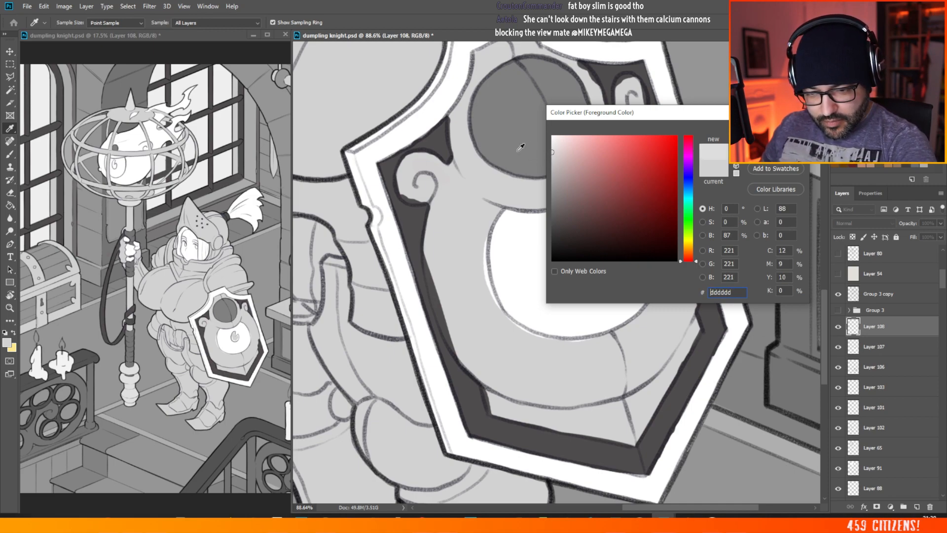
pyautogui.press('Return')
pyautogui.moveTo(415, 171)
pyautogui.mouseDown()
pyautogui.moveTo(421, 198)
pyautogui.moveTo(438, 182)
pyautogui.moveTo(413, 164)
pyautogui.moveTo(455, 204)
pyautogui.moveTo(441, 206)
pyautogui.moveTo(433, 234)
pyautogui.moveTo(439, 295)
pyautogui.moveTo(433, 245)
pyautogui.moveTo(452, 330)
pyautogui.moveTo(433, 261)
pyautogui.moveTo(477, 365)
pyautogui.moveTo(439, 304)
pyautogui.moveTo(481, 358)
pyautogui.moveTo(457, 266)
pyautogui.moveTo(472, 189)
pyautogui.moveTo(482, 194)
pyautogui.moveTo(476, 240)
pyautogui.moveTo(491, 214)
pyautogui.moveTo(479, 253)
pyautogui.moveTo(504, 331)
pyautogui.moveTo(489, 312)
pyautogui.moveTo(484, 333)
pyautogui.moveTo(486, 312)
pyautogui.moveTo(542, 346)
pyautogui.moveTo(559, 375)
pyautogui.mouseUp()
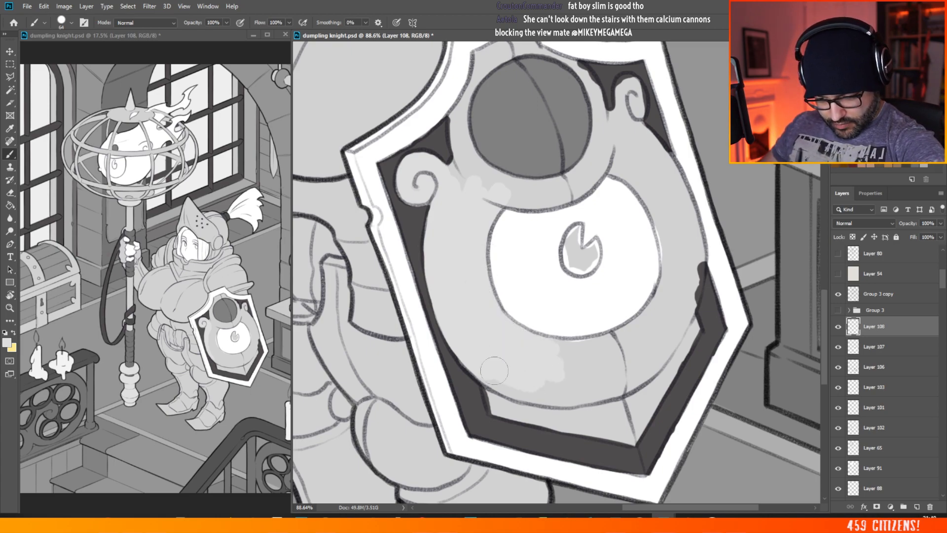
pyautogui.moveTo(494, 370)
pyautogui.mouseDown()
pyautogui.moveTo(485, 383)
pyautogui.moveTo(504, 387)
pyautogui.mouseUp()
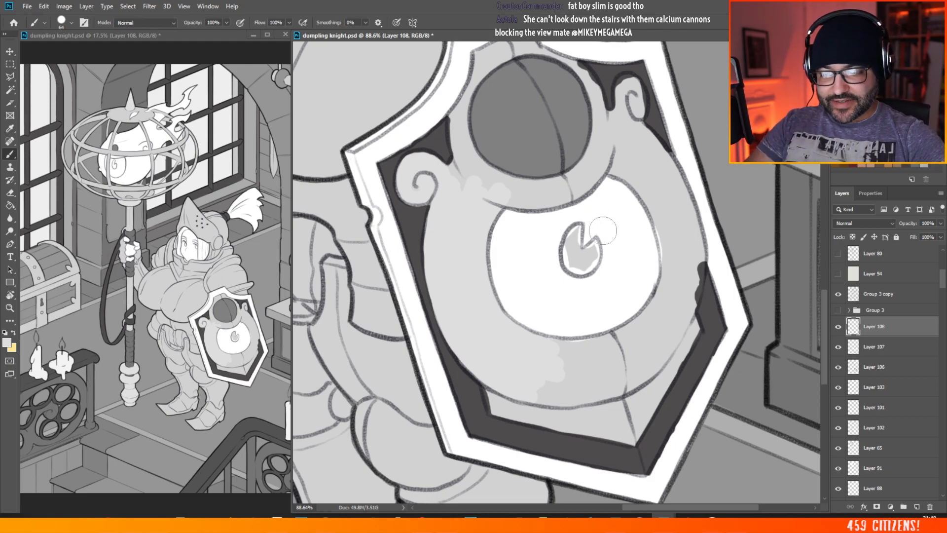
pyautogui.scroll(-5, 603, 230)
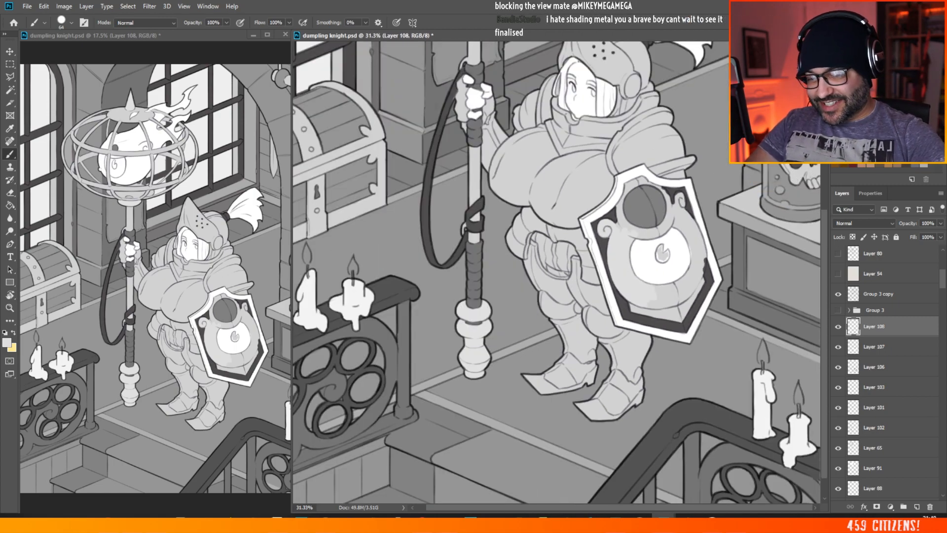
pyautogui.scroll(6, 661, 164)
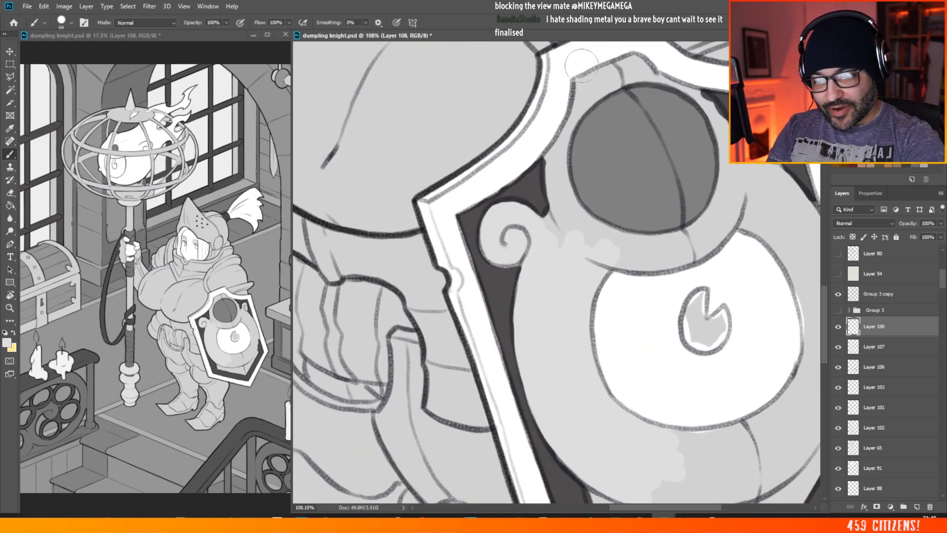
pyautogui.scroll(-8, 536, 270)
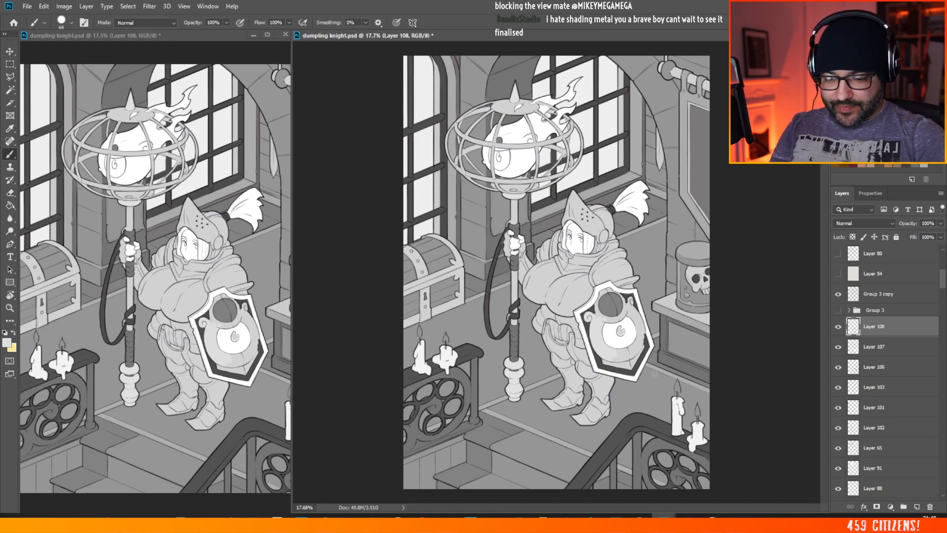
pyautogui.scroll(5, 653, 306)
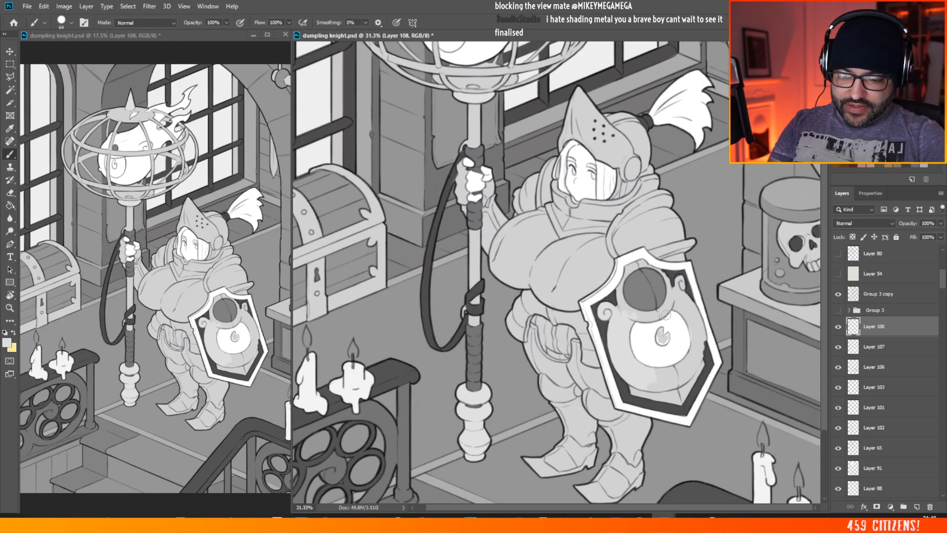
pyautogui.scroll(-4, 600, 322)
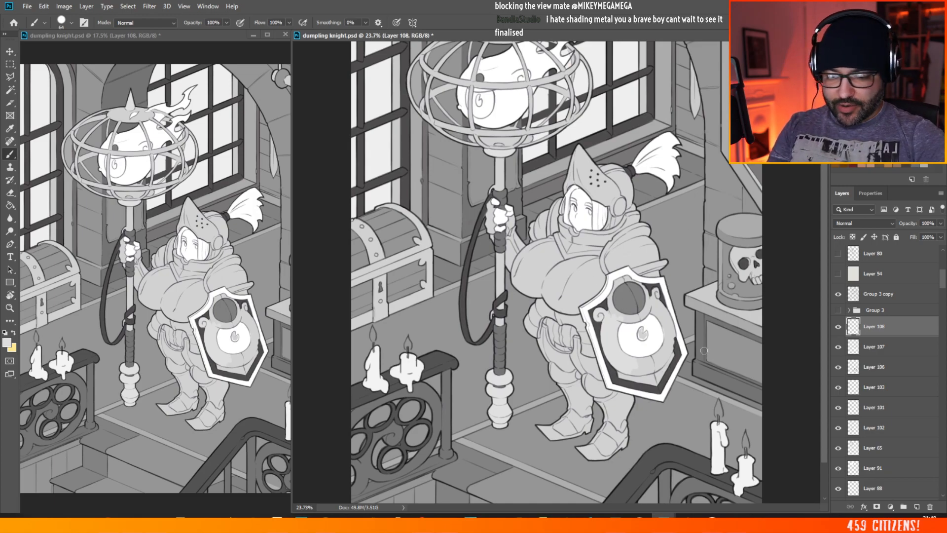
# Step: Brush light grey around the dark circle of the shield's emblem, from beneath it up over the top and down the right side
pyautogui.scroll(8, 630, 320)
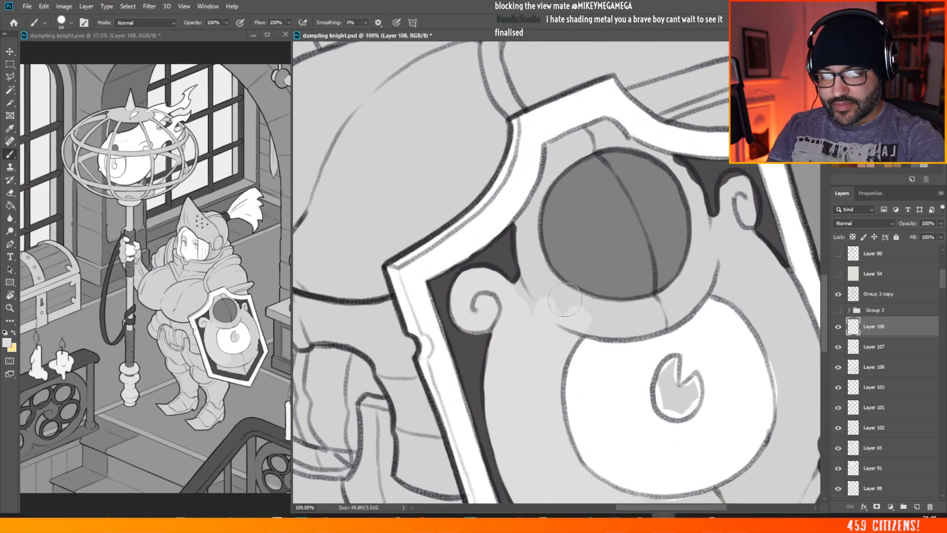
pyautogui.moveTo(564, 299)
pyautogui.mouseDown()
pyautogui.moveTo(523, 294)
pyautogui.moveTo(512, 268)
pyautogui.mouseUp()
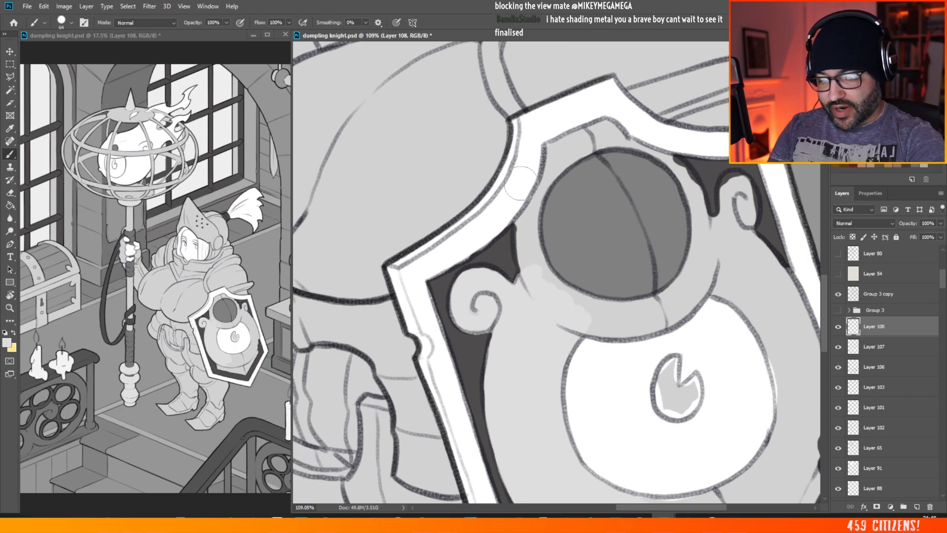
pyautogui.moveTo(524, 223); pyautogui.dragTo(529, 275)
pyautogui.moveTo(520, 225)
pyautogui.mouseDown()
pyautogui.moveTo(567, 308)
pyautogui.moveTo(594, 326)
pyautogui.moveTo(565, 300)
pyautogui.moveTo(594, 316)
pyautogui.mouseUp()
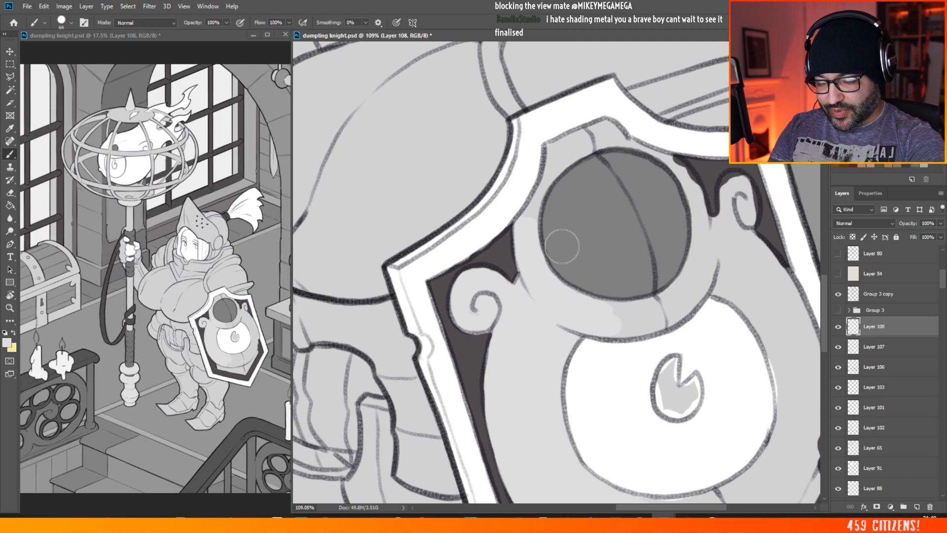
pyautogui.moveTo(538, 203)
pyautogui.mouseDown()
pyautogui.moveTo(562, 152)
pyautogui.moveTo(536, 198)
pyautogui.moveTo(552, 150)
pyautogui.moveTo(617, 133)
pyautogui.moveTo(620, 141)
pyautogui.moveTo(573, 149)
pyautogui.mouseUp()
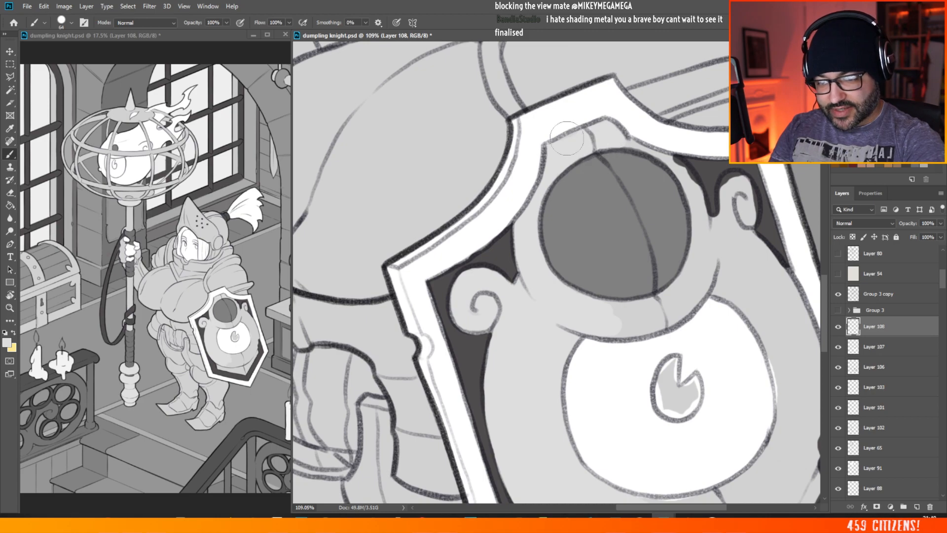
pyautogui.moveTo(644, 135)
pyautogui.mouseDown()
pyautogui.moveTo(683, 174)
pyautogui.moveTo(694, 197)
pyautogui.moveTo(677, 166)
pyautogui.moveTo(697, 209)
pyautogui.moveTo(698, 243)
pyautogui.moveTo(676, 294)
pyautogui.moveTo(624, 316)
pyautogui.moveTo(600, 311)
pyautogui.moveTo(636, 287)
pyautogui.moveTo(613, 320)
pyautogui.moveTo(627, 325)
pyautogui.moveTo(686, 293)
pyautogui.moveTo(715, 228)
pyautogui.mouseUp()
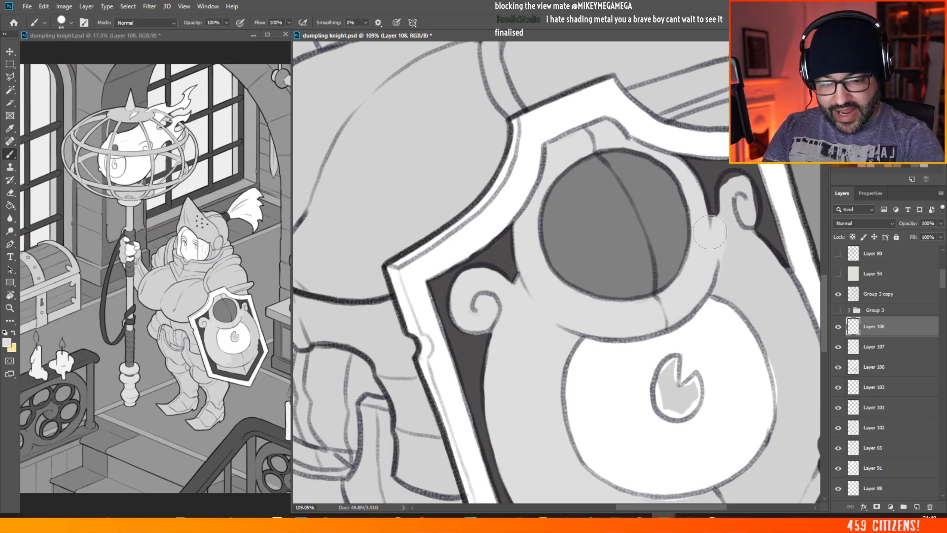
pyautogui.scroll(-5, 710, 232)
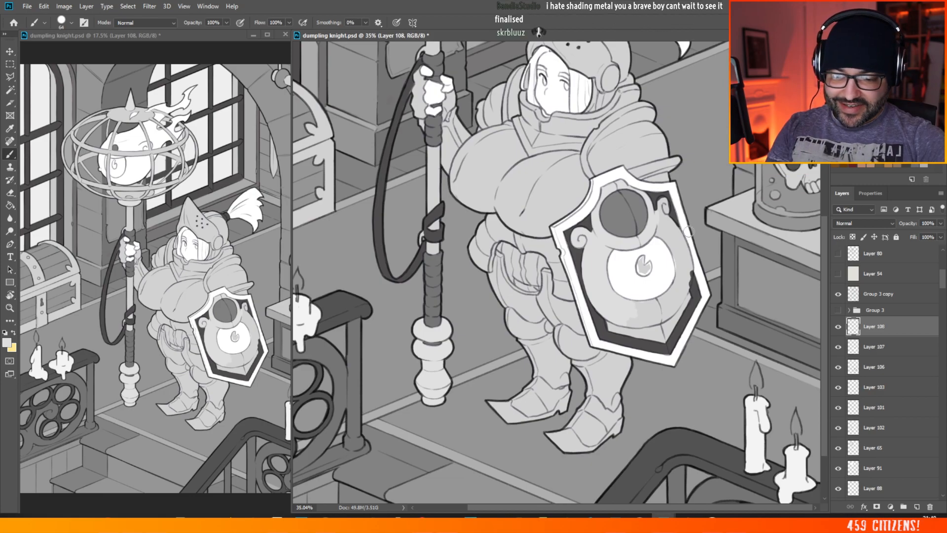
# Step: Brush light grey over the remaining right side and underside of the shield emblem's rounded body, up to its right scroll
pyautogui.scroll(3, 689, 231)
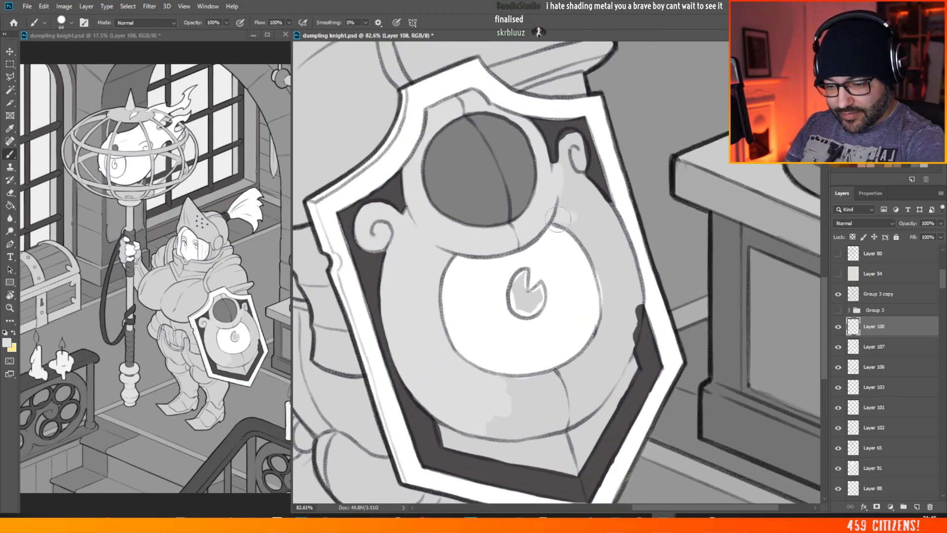
pyautogui.moveTo(557, 219)
pyautogui.mouseDown()
pyautogui.moveTo(566, 135)
pyautogui.moveTo(578, 141)
pyautogui.moveTo(579, 165)
pyautogui.mouseUp()
pyautogui.moveTo(563, 210)
pyautogui.mouseDown()
pyautogui.moveTo(579, 230)
pyautogui.moveTo(570, 186)
pyautogui.moveTo(577, 181)
pyautogui.moveTo(605, 209)
pyautogui.moveTo(602, 233)
pyautogui.mouseUp()
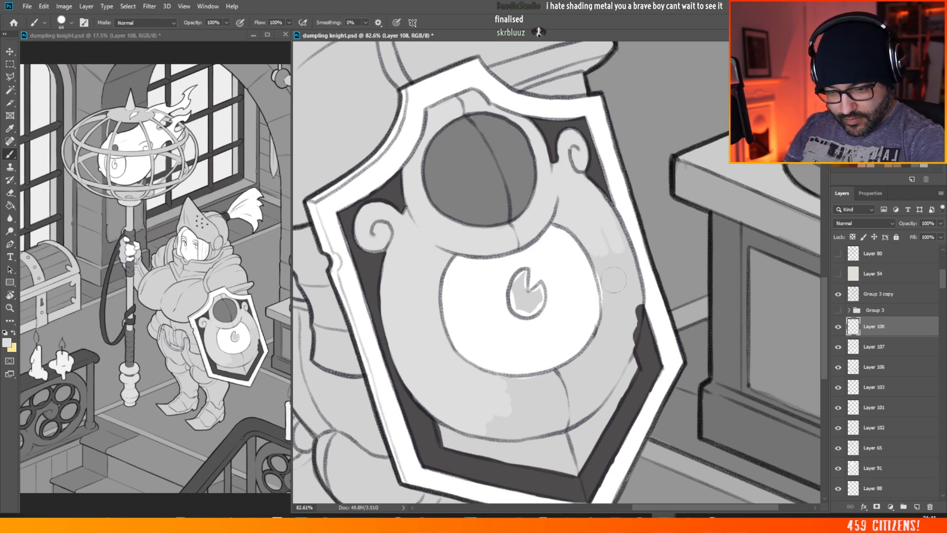
pyautogui.moveTo(613, 280)
pyautogui.mouseDown()
pyautogui.moveTo(610, 224)
pyautogui.moveTo(635, 288)
pyautogui.moveTo(613, 224)
pyautogui.moveTo(620, 318)
pyautogui.moveTo(603, 280)
pyautogui.mouseUp()
pyautogui.moveTo(611, 339)
pyautogui.mouseDown()
pyautogui.moveTo(634, 291)
pyautogui.moveTo(630, 341)
pyautogui.moveTo(603, 343)
pyautogui.moveTo(560, 382)
pyautogui.moveTo(528, 390)
pyautogui.moveTo(547, 377)
pyautogui.moveTo(533, 383)
pyautogui.mouseUp()
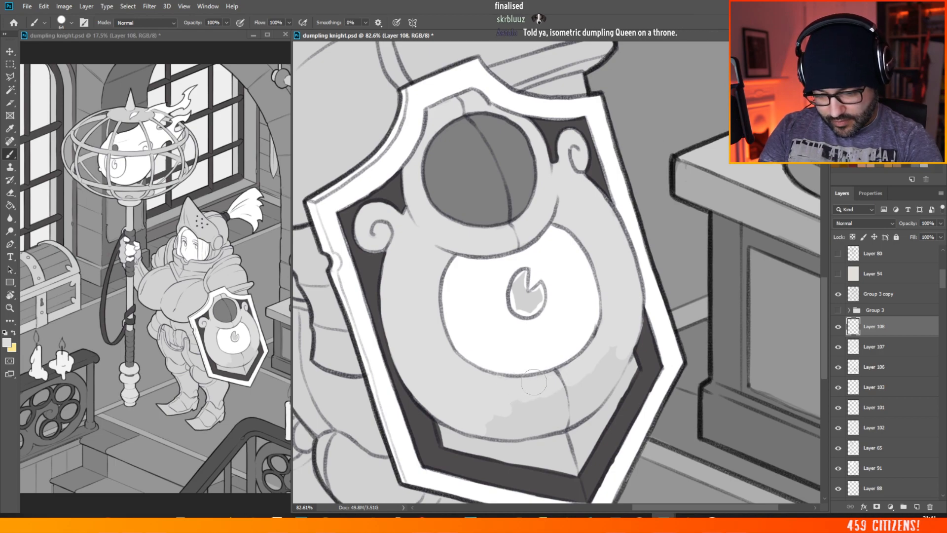
pyautogui.moveTo(499, 413)
pyautogui.mouseDown()
pyautogui.moveTo(529, 425)
pyautogui.moveTo(573, 390)
pyautogui.moveTo(560, 388)
pyautogui.moveTo(558, 415)
pyautogui.moveTo(588, 398)
pyautogui.mouseUp()
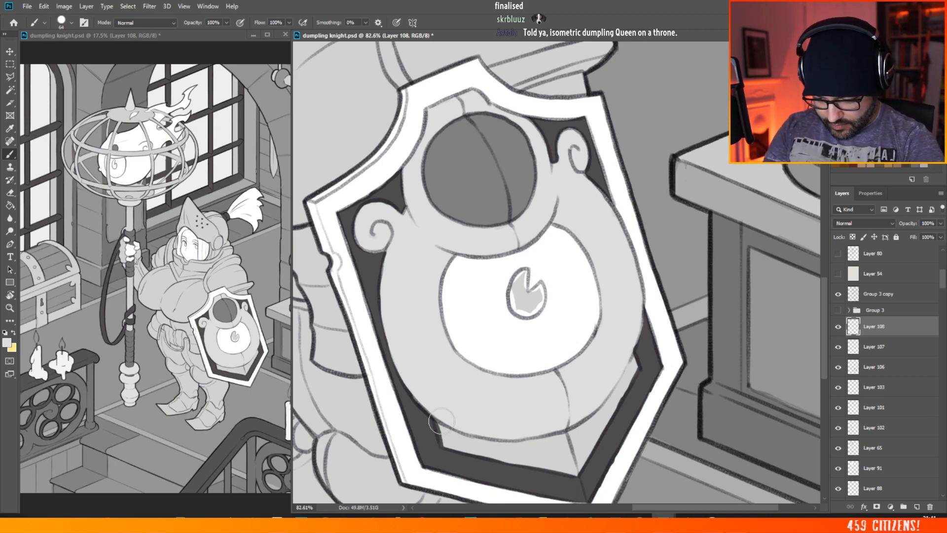
# Step: Brush light grey over the pointed base beneath the emblem's body, from its left corner across to the right edge
pyautogui.moveTo(444, 439)
pyautogui.mouseDown()
pyautogui.moveTo(476, 444)
pyautogui.moveTo(495, 401)
pyautogui.mouseUp()
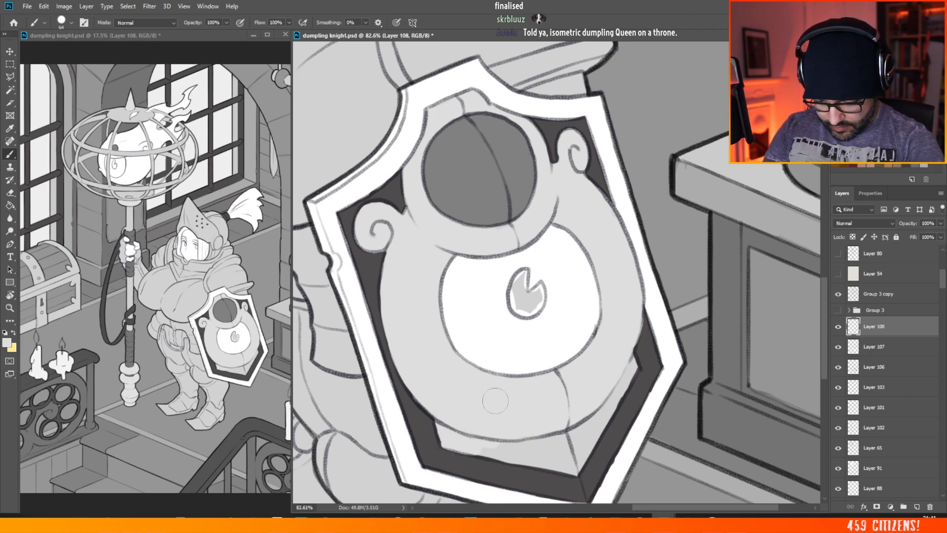
pyautogui.moveTo(447, 444)
pyautogui.mouseDown()
pyautogui.moveTo(556, 451)
pyautogui.moveTo(480, 447)
pyautogui.moveTo(563, 464)
pyautogui.mouseUp()
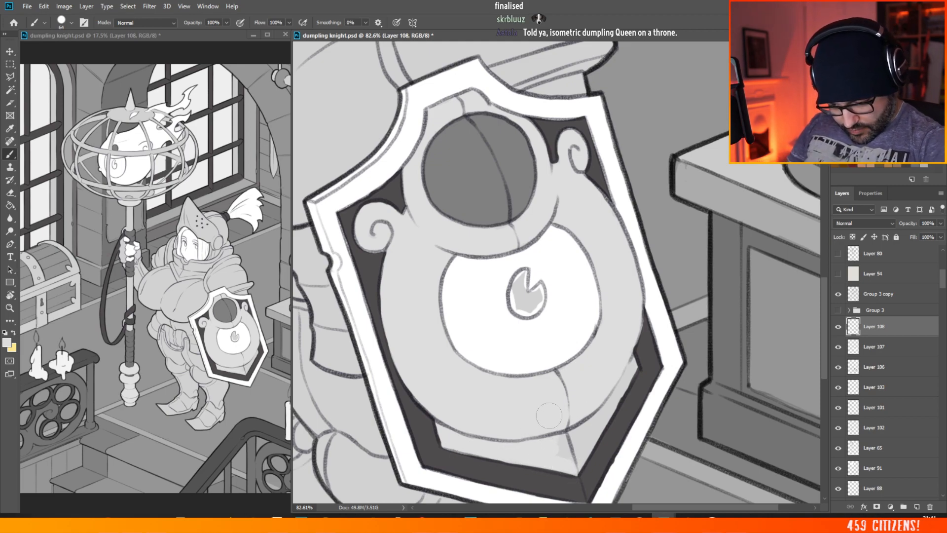
pyautogui.moveTo(553, 449); pyautogui.dragTo(581, 424)
pyautogui.moveTo(577, 465)
pyautogui.mouseDown()
pyautogui.moveTo(601, 415)
pyautogui.moveTo(578, 443)
pyautogui.moveTo(591, 423)
pyautogui.moveTo(580, 458)
pyautogui.moveTo(628, 379)
pyautogui.mouseUp()
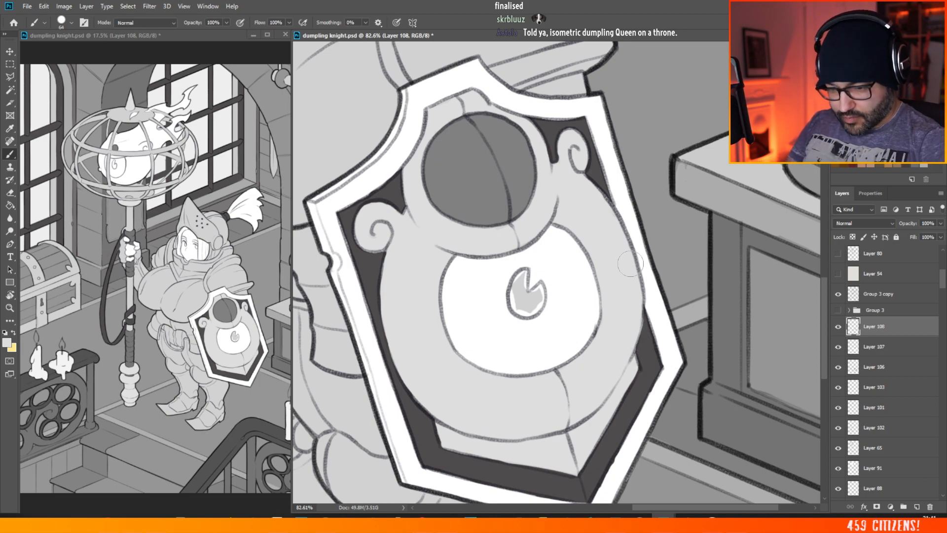
# Step: Sample the dark grey of the shield's inner background and fill the notched pupil of the emblem's eye with it
pyautogui.press('alt')
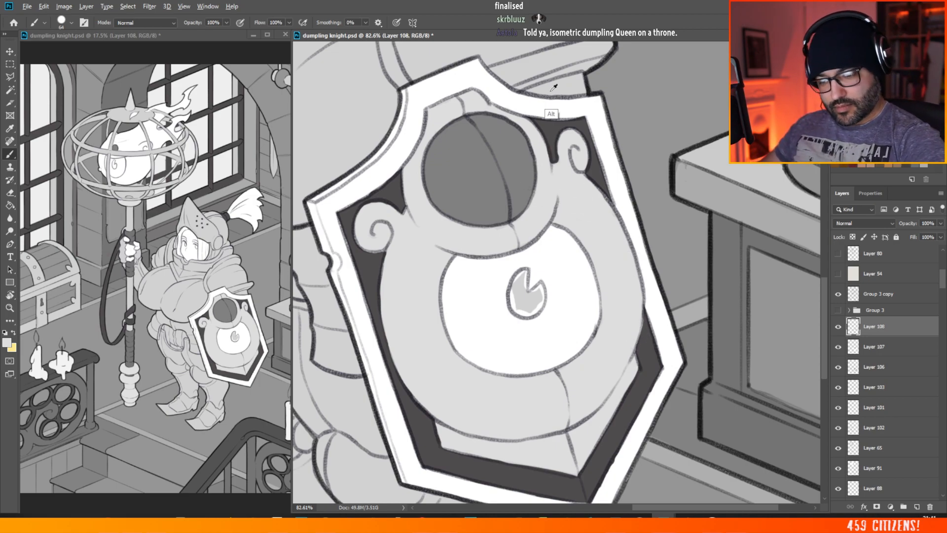
pyautogui.keyDown('alt'); pyautogui.click(370, 287); pyautogui.keyUp('alt')
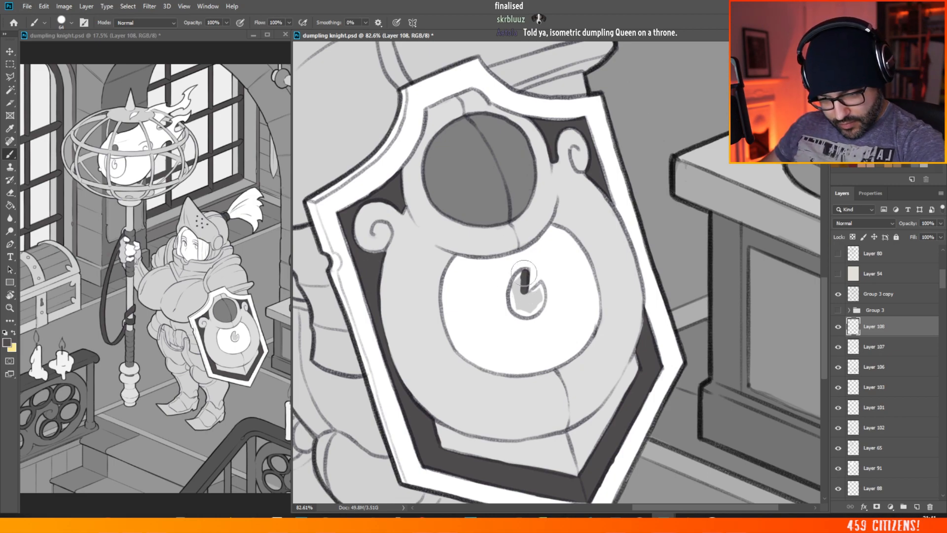
pyautogui.moveTo(523, 273)
pyautogui.mouseDown()
pyautogui.moveTo(514, 288)
pyautogui.moveTo(524, 314)
pyautogui.moveTo(518, 287)
pyautogui.mouseUp()
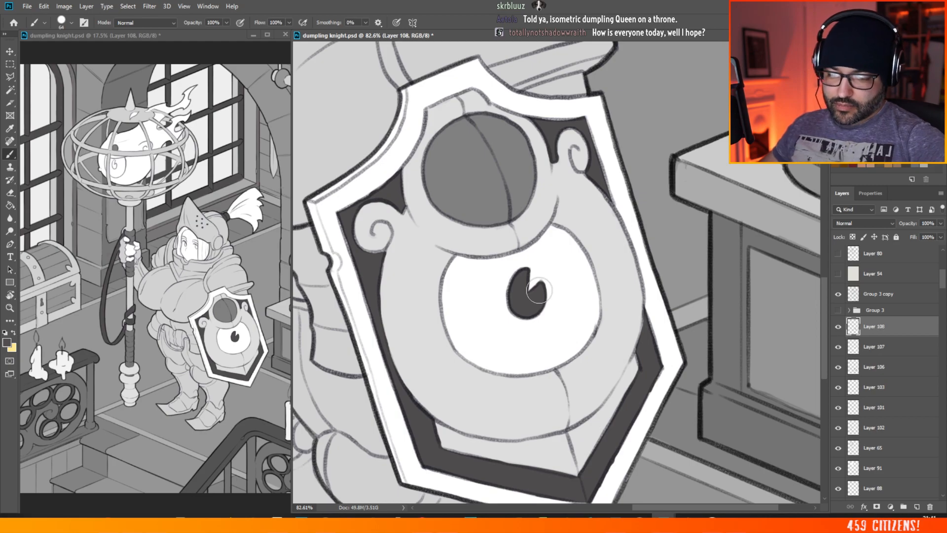
pyautogui.moveTo(558, 264); pyautogui.dragTo(486, 282)
# Step: Check the shield against the whole illustration and save the document
pyautogui.moveTo(488, 340); pyautogui.dragTo(417, 342)
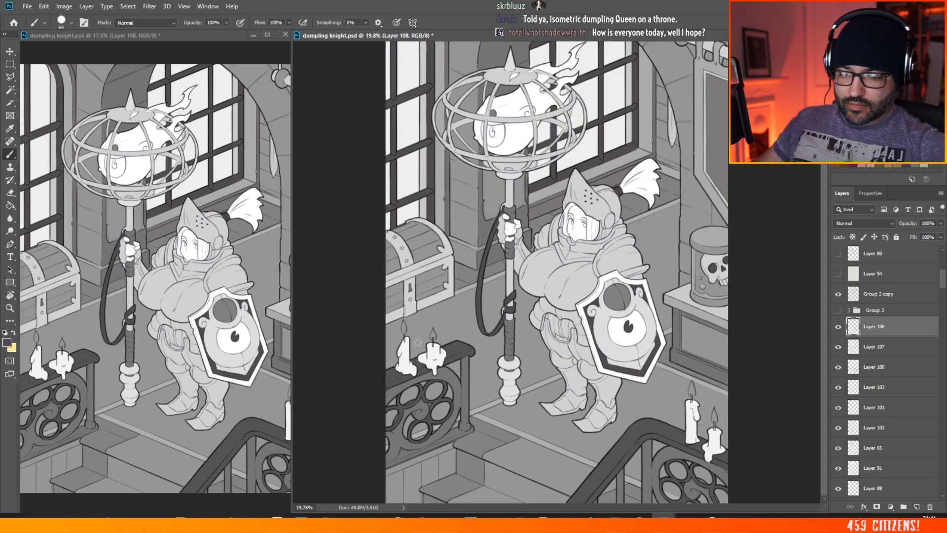
pyautogui.moveTo(691, 264); pyautogui.dragTo(724, 284)
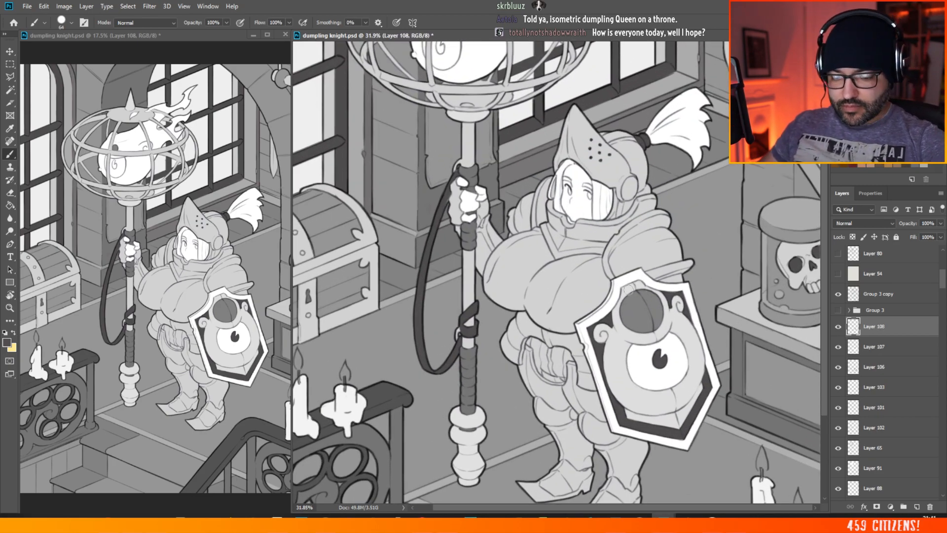
pyautogui.scroll(1, 685, 326)
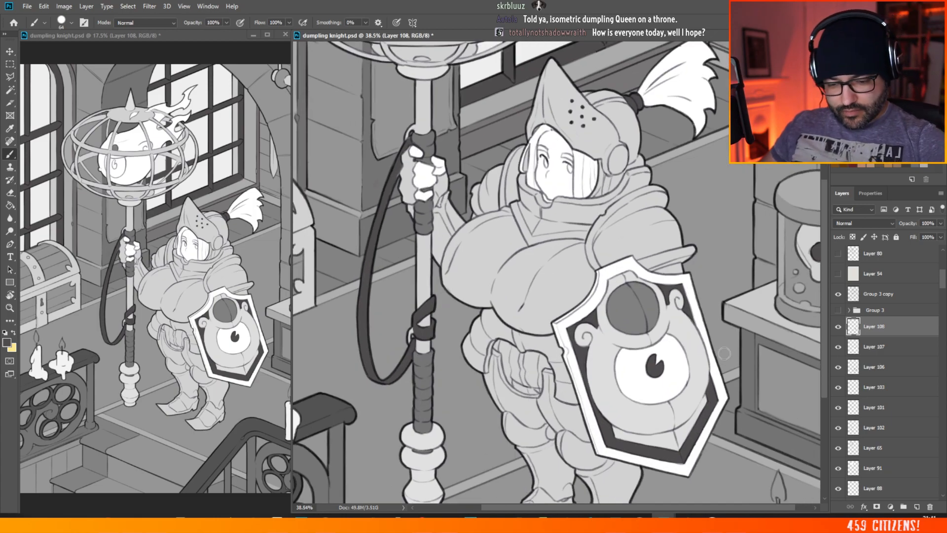
pyautogui.scroll(-4, 631, 329)
pyautogui.scroll(3, 632, 329)
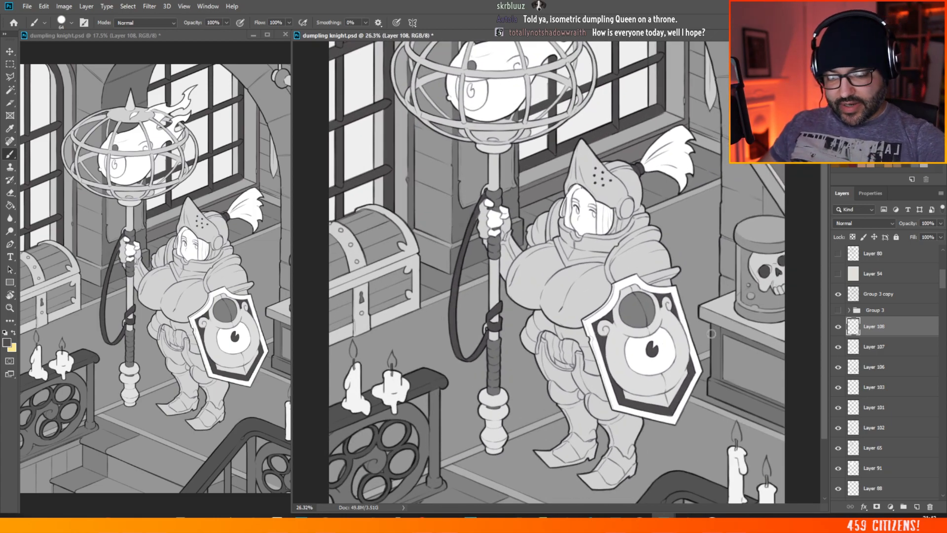
pyautogui.click(27, 7)
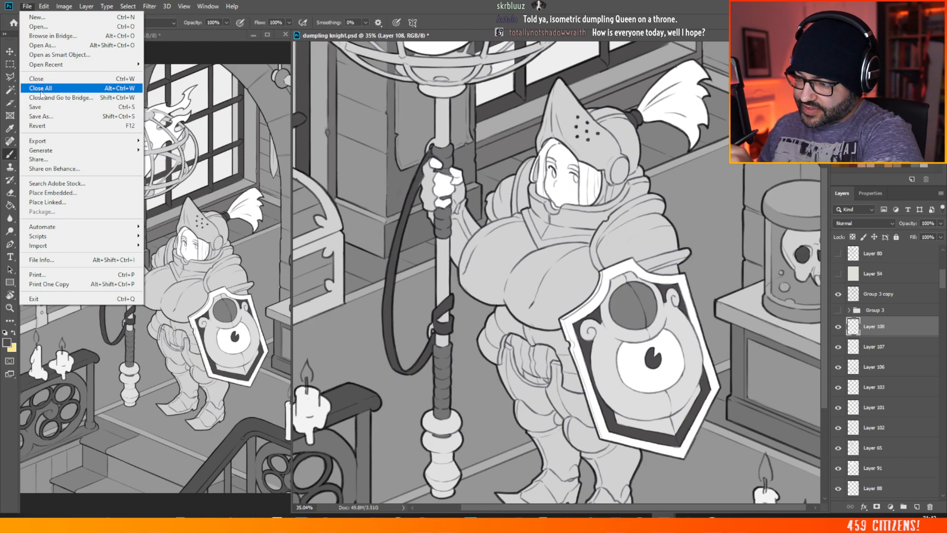
pyautogui.click(40, 107)
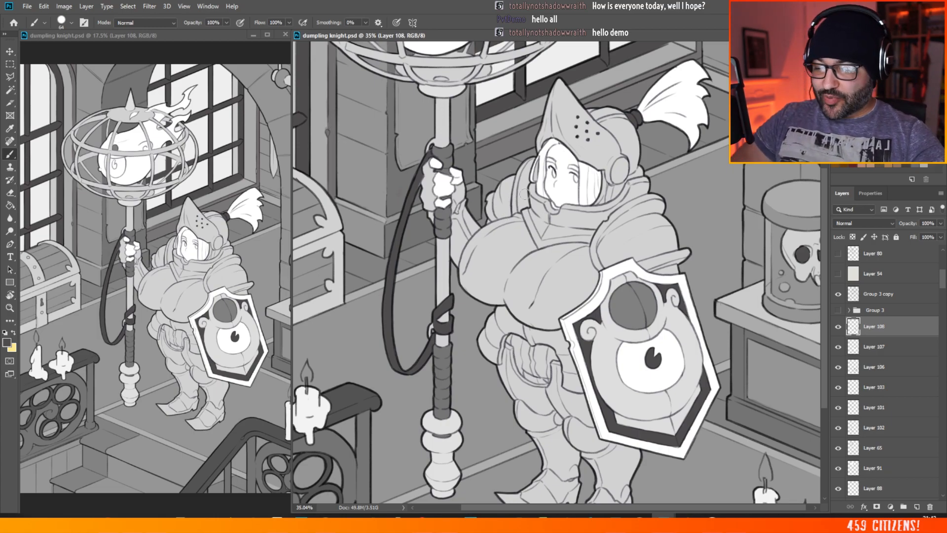
# Step: Touch up the staff's hanging strap beside the knight's gripping hand with dark grey
pyautogui.scroll(4, 486, 199)
pyautogui.scroll(7, 370, 143)
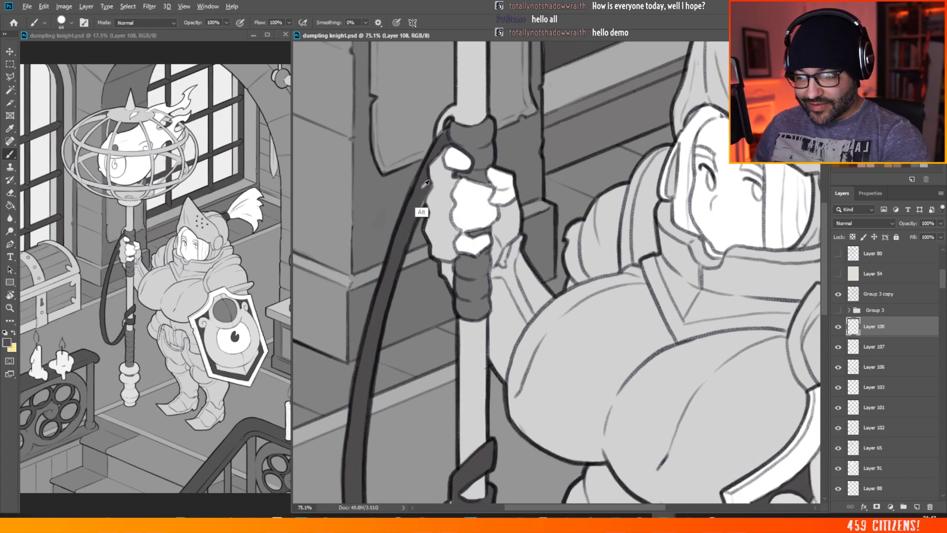
pyautogui.moveTo(422, 200); pyautogui.dragTo(415, 212)
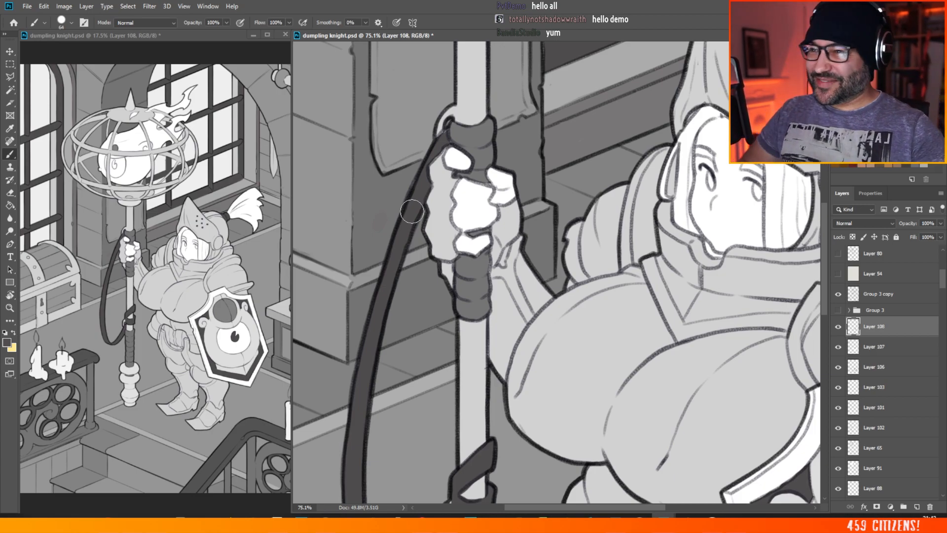
# Step: Examine the balance of the flat greys and whites across the knight and the whole room
pyautogui.scroll(-5, 412, 212)
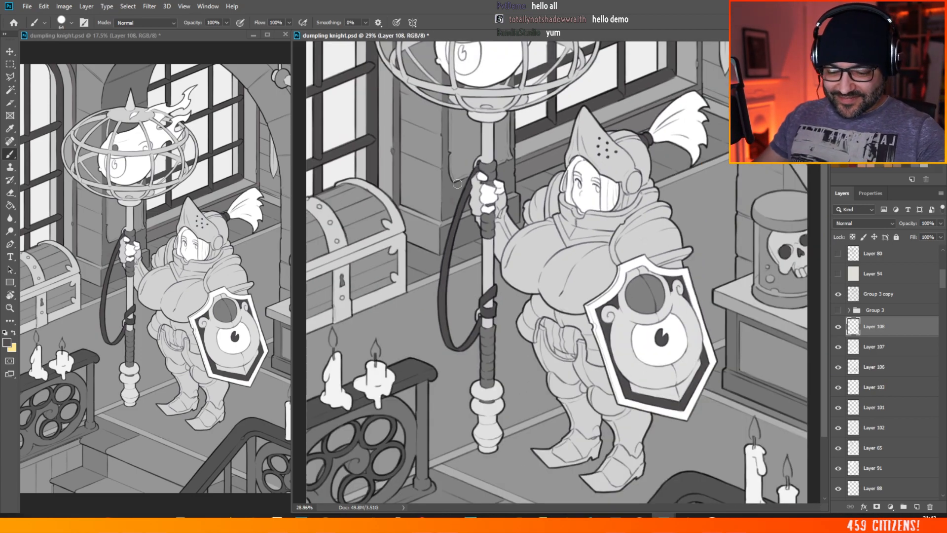
pyautogui.scroll(-3, 402, 194)
pyautogui.scroll(4, 636, 434)
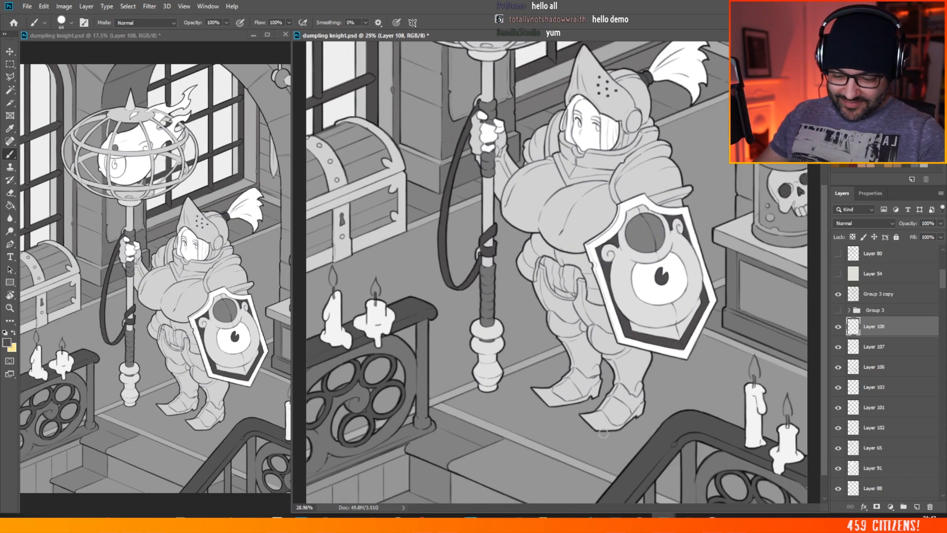
pyautogui.scroll(-1, 472, 321)
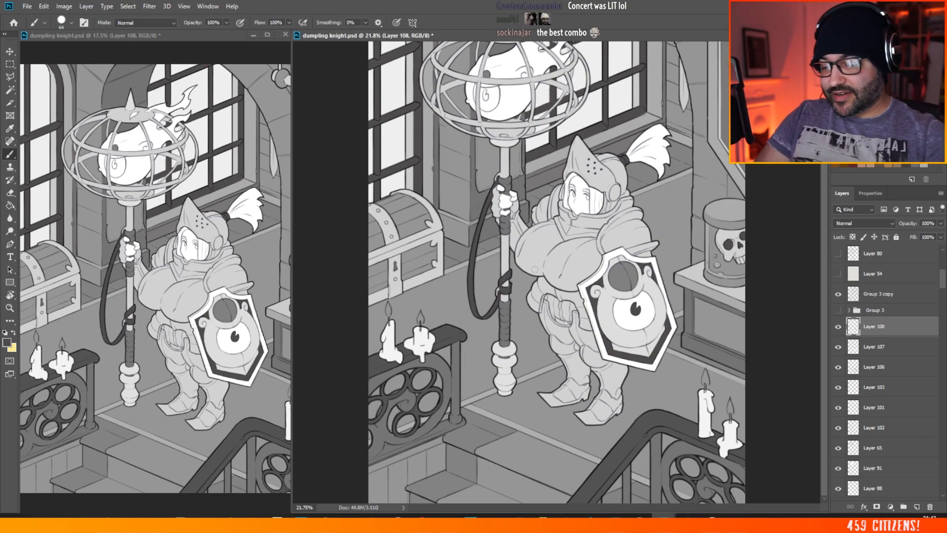
pyautogui.scroll(-2, 550, 233)
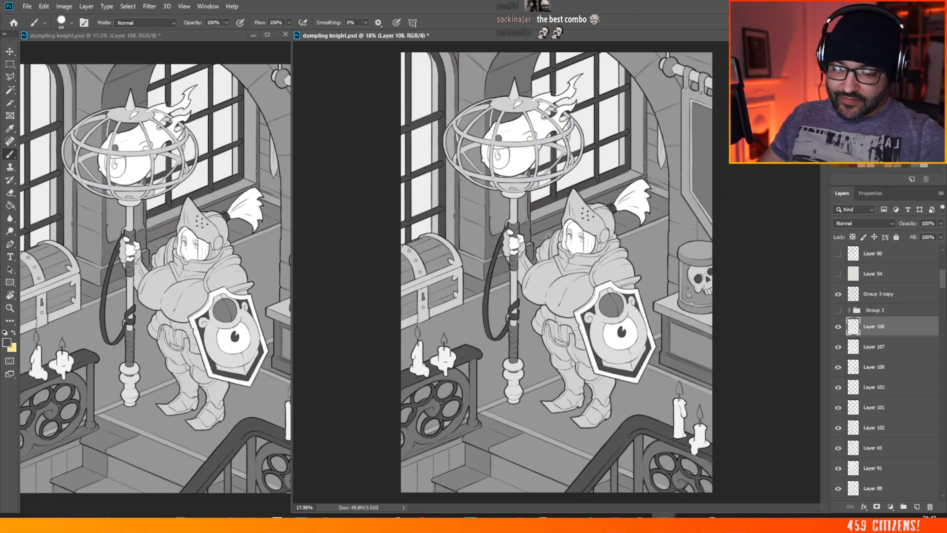
pyautogui.scroll(-2, 537, 241)
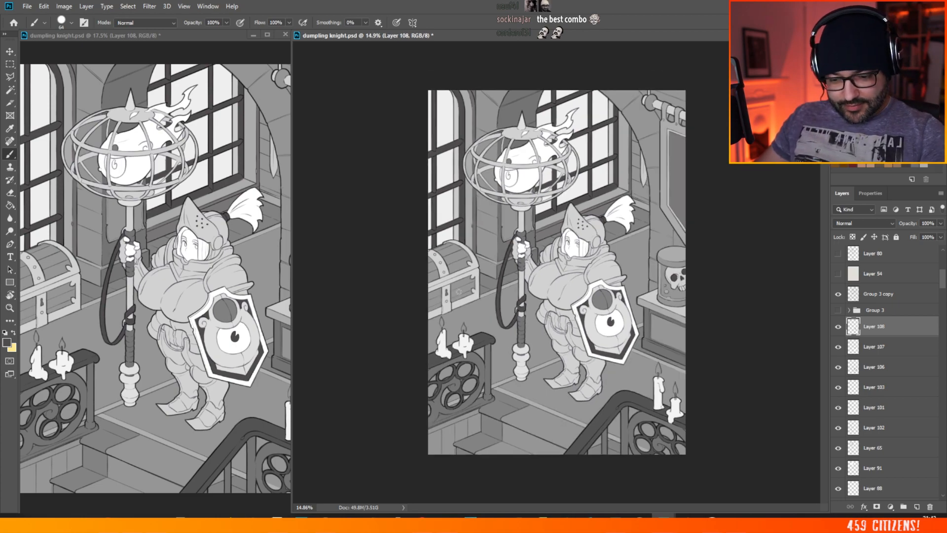
pyautogui.scroll(3, 556, 299)
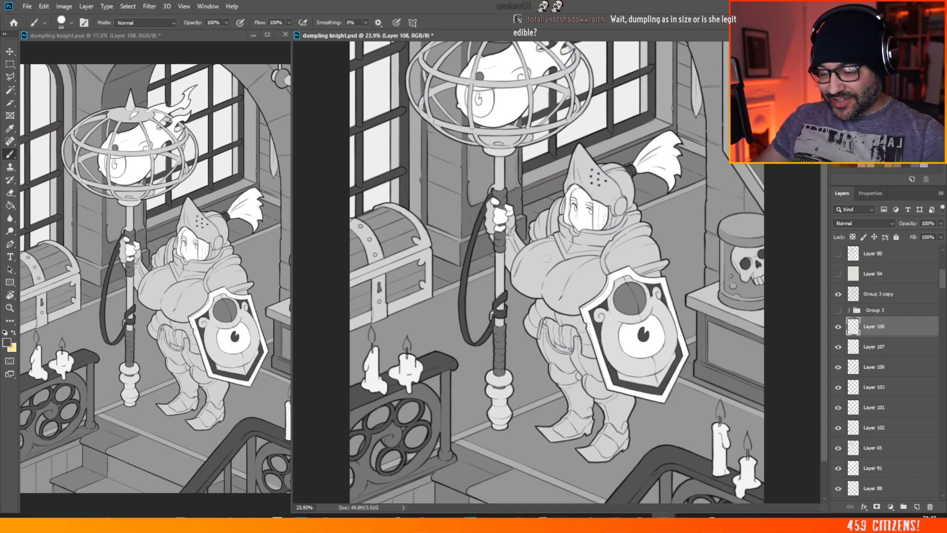
pyautogui.scroll(-1, 478, 381)
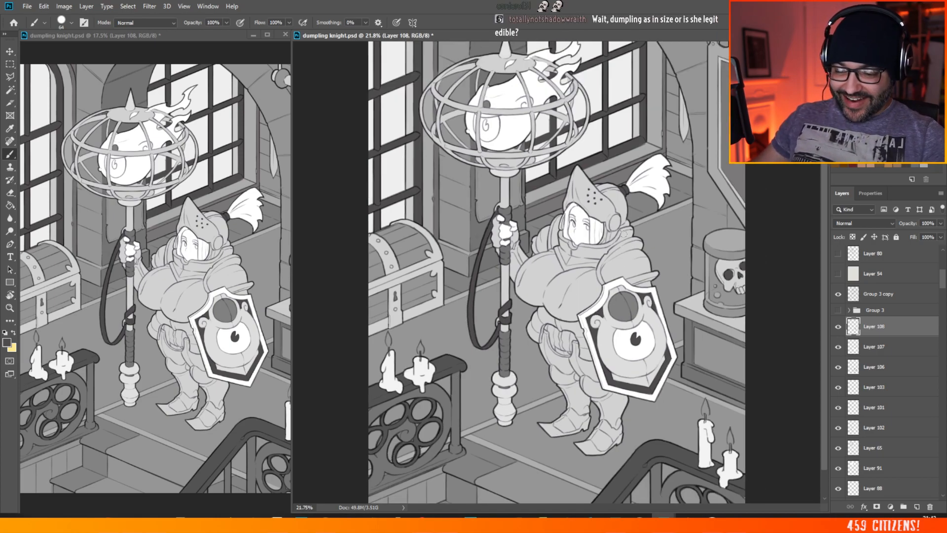
# Step: Fill the gathered cloth in the opening between the knight's hip armour plates with medium grey
pyautogui.scroll(4, 626, 338)
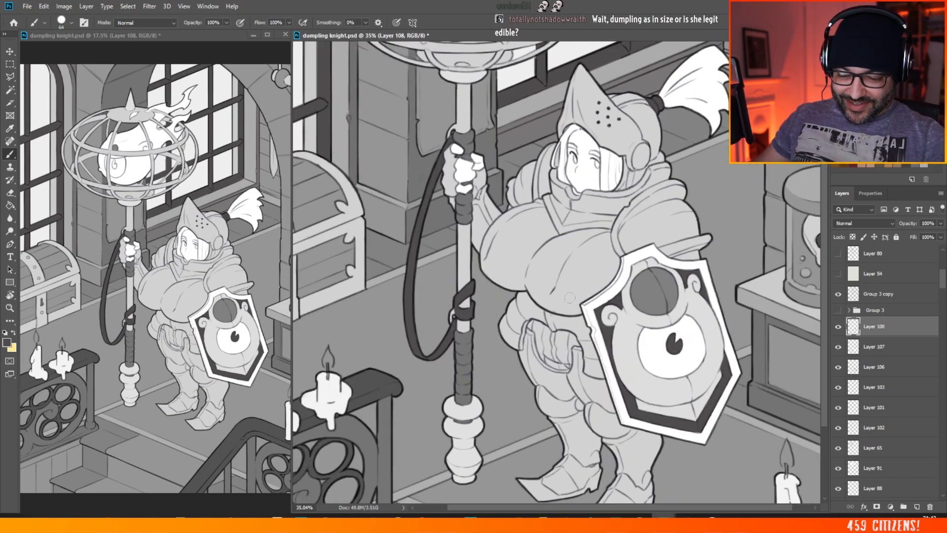
pyautogui.scroll(2, 613, 310)
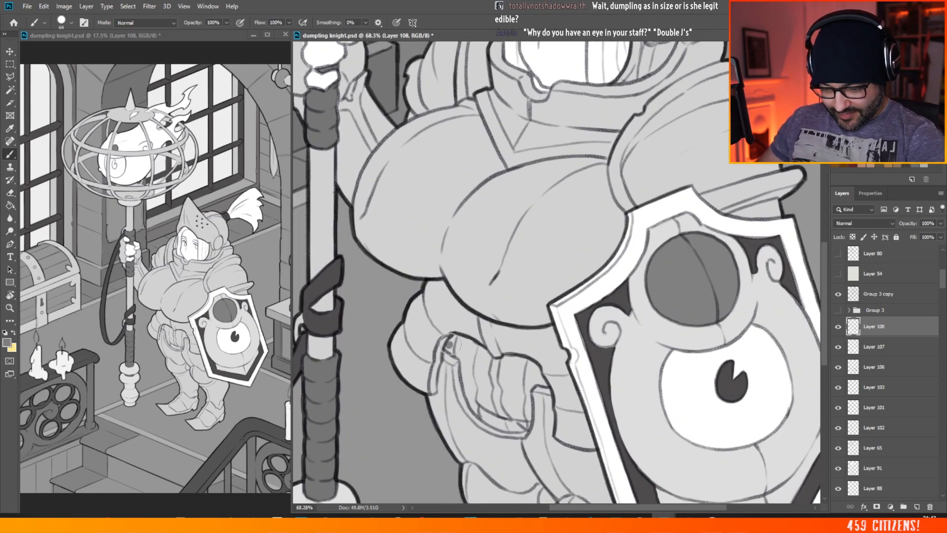
pyautogui.moveTo(450, 344)
pyautogui.mouseDown()
pyautogui.moveTo(472, 347)
pyautogui.moveTo(456, 352)
pyautogui.moveTo(469, 359)
pyautogui.moveTo(473, 396)
pyautogui.moveTo(466, 383)
pyautogui.moveTo(474, 389)
pyautogui.moveTo(475, 349)
pyautogui.moveTo(487, 358)
pyautogui.moveTo(488, 404)
pyautogui.moveTo(498, 417)
pyautogui.moveTo(471, 393)
pyautogui.moveTo(483, 415)
pyautogui.moveTo(524, 425)
pyautogui.moveTo(509, 421)
pyautogui.moveTo(521, 397)
pyautogui.moveTo(525, 425)
pyautogui.moveTo(519, 382)
pyautogui.moveTo(510, 389)
pyautogui.moveTo(491, 363)
pyautogui.moveTo(509, 361)
pyautogui.moveTo(529, 387)
pyautogui.moveTo(511, 363)
pyautogui.moveTo(544, 384)
pyautogui.moveTo(532, 364)
pyautogui.moveTo(543, 389)
pyautogui.mouseUp()
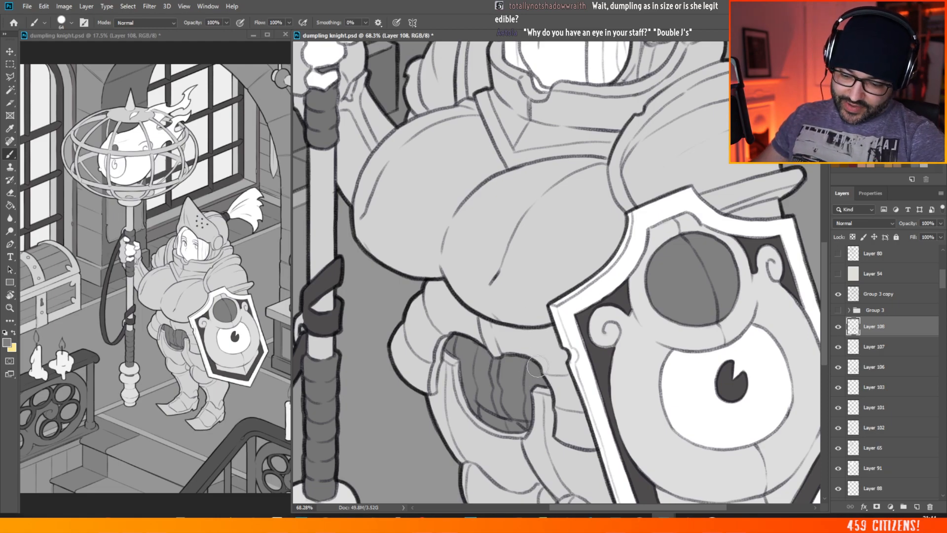
pyautogui.moveTo(530, 351); pyautogui.dragTo(475, 391)
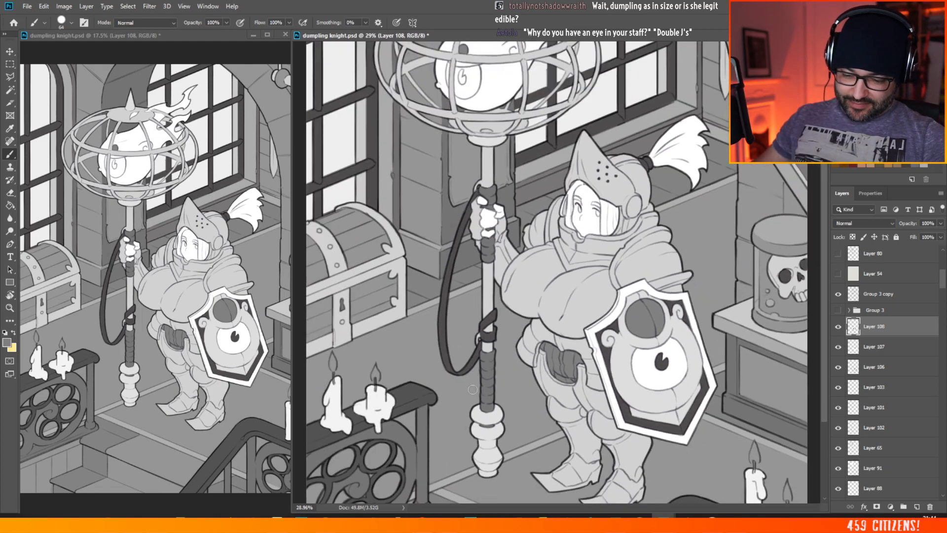
# Step: Set the brush colour to white and paint the pointed toe caps and heels of both armoured boots
pyautogui.scroll(-2, 512, 354)
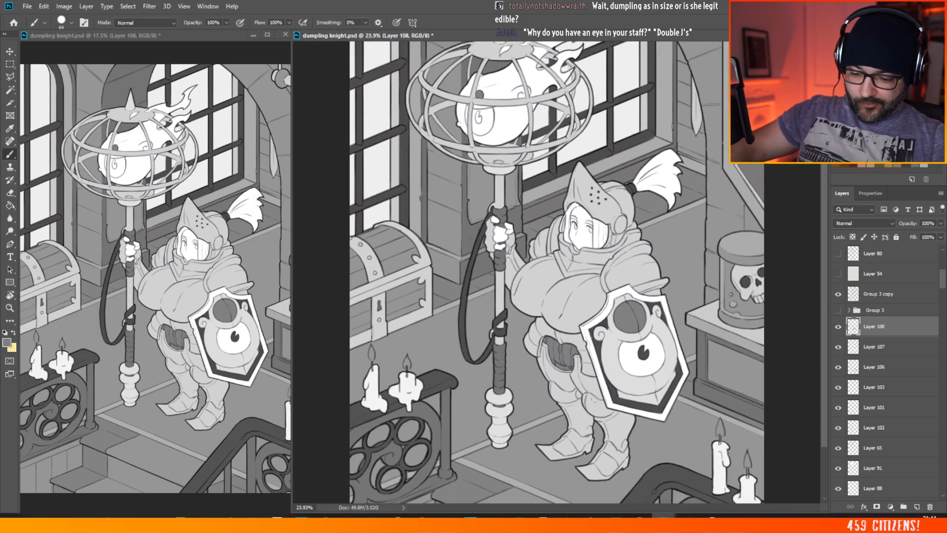
pyautogui.scroll(3, 607, 451)
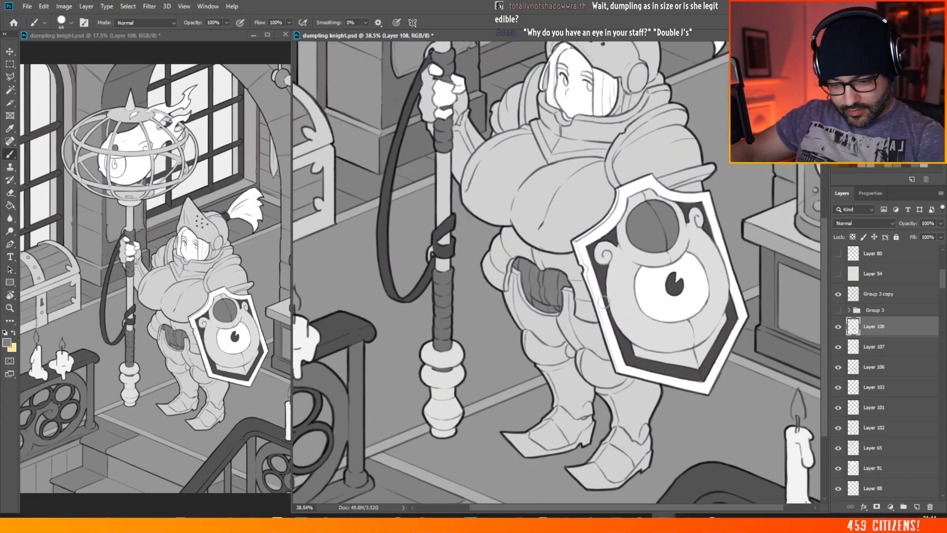
pyautogui.scroll(2, 568, 474)
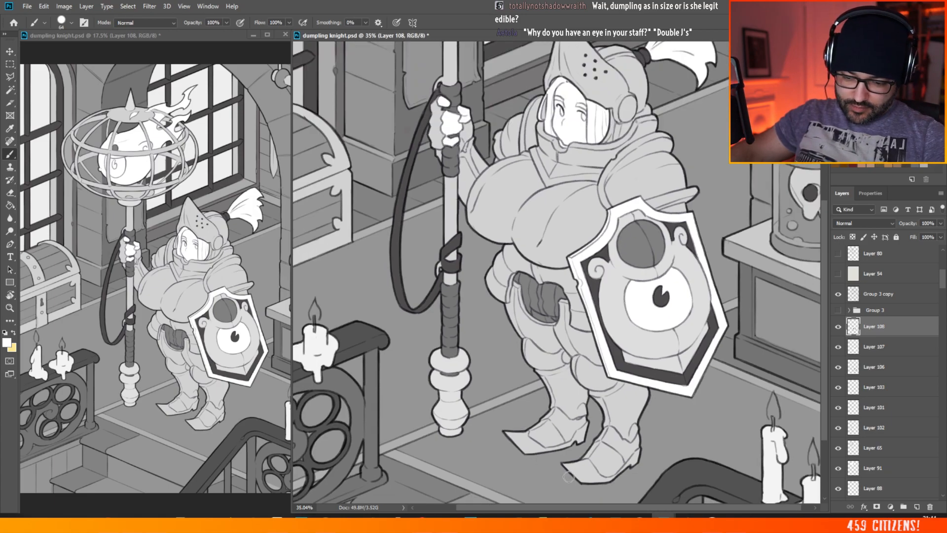
pyautogui.scroll(3, 570, 477)
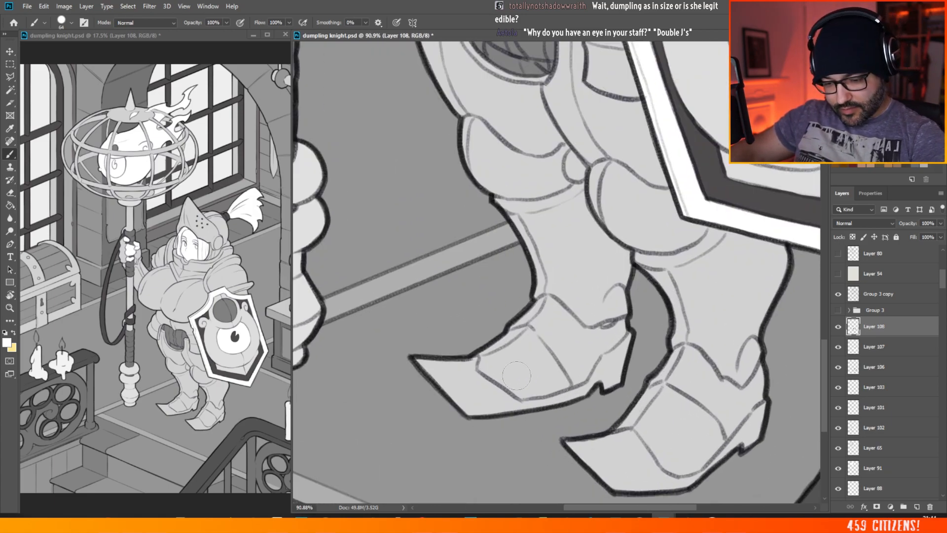
pyautogui.scroll(-5, 596, 367)
pyautogui.scroll(3, 596, 368)
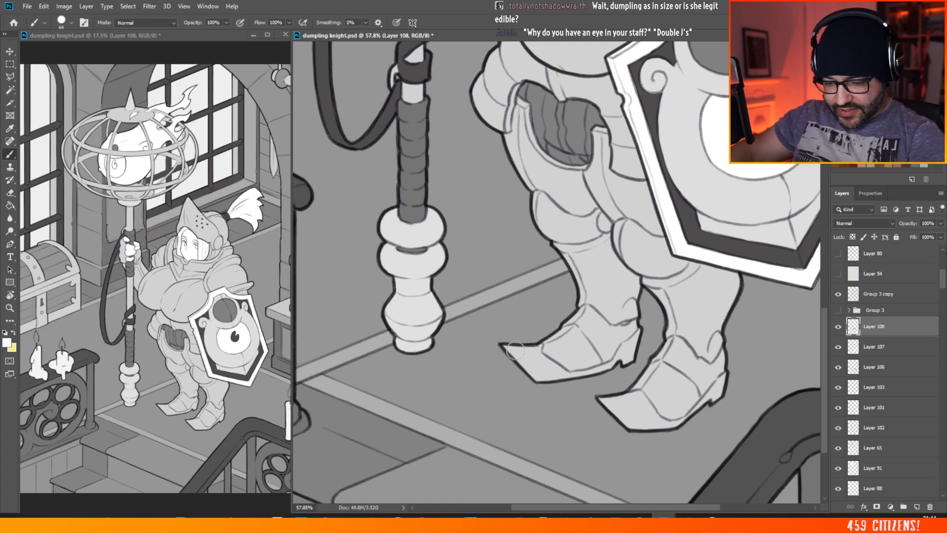
pyautogui.moveTo(508, 345)
pyautogui.mouseDown()
pyautogui.moveTo(533, 370)
pyautogui.moveTo(513, 348)
pyautogui.moveTo(540, 345)
pyautogui.moveTo(537, 377)
pyautogui.moveTo(542, 366)
pyautogui.moveTo(556, 370)
pyautogui.moveTo(556, 353)
pyautogui.moveTo(563, 374)
pyautogui.moveTo(550, 378)
pyautogui.moveTo(554, 367)
pyautogui.moveTo(568, 375)
pyautogui.moveTo(556, 368)
pyautogui.moveTo(608, 366)
pyautogui.moveTo(587, 370)
pyautogui.moveTo(615, 353)
pyautogui.moveTo(585, 364)
pyautogui.moveTo(624, 339)
pyautogui.moveTo(609, 364)
pyautogui.moveTo(635, 348)
pyautogui.mouseUp()
pyautogui.moveTo(625, 404)
pyautogui.mouseDown()
pyautogui.moveTo(601, 398)
pyautogui.moveTo(629, 425)
pyautogui.moveTo(615, 401)
pyautogui.moveTo(639, 396)
pyautogui.moveTo(653, 414)
pyautogui.moveTo(640, 424)
pyautogui.moveTo(676, 422)
pyautogui.moveTo(679, 414)
pyautogui.moveTo(661, 426)
pyautogui.moveTo(672, 426)
pyautogui.moveTo(722, 378)
pyautogui.mouseUp()
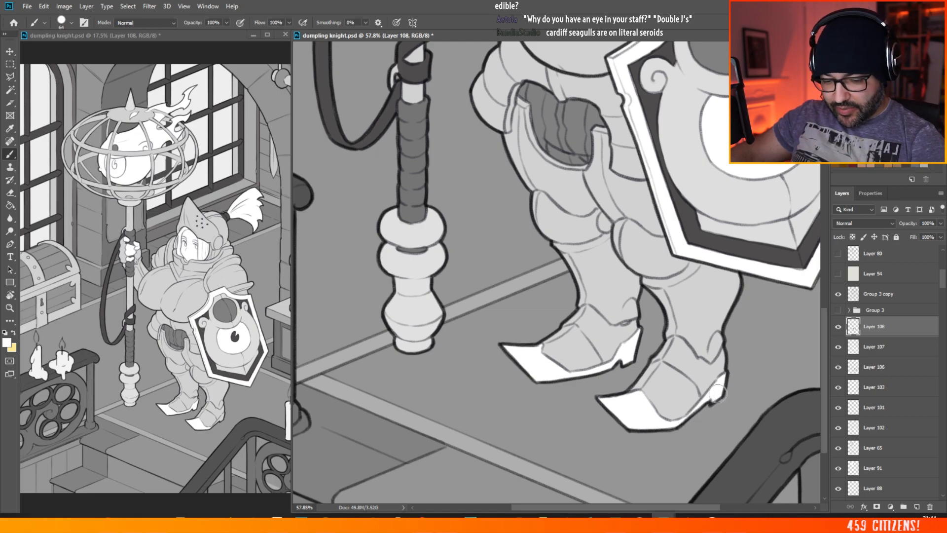
# Step: Add a new layer above the boot-tip layer and paint the V-shaped trim of the knight's neckline white
pyautogui.scroll(-3, 562, 385)
pyautogui.scroll(-2, 503, 380)
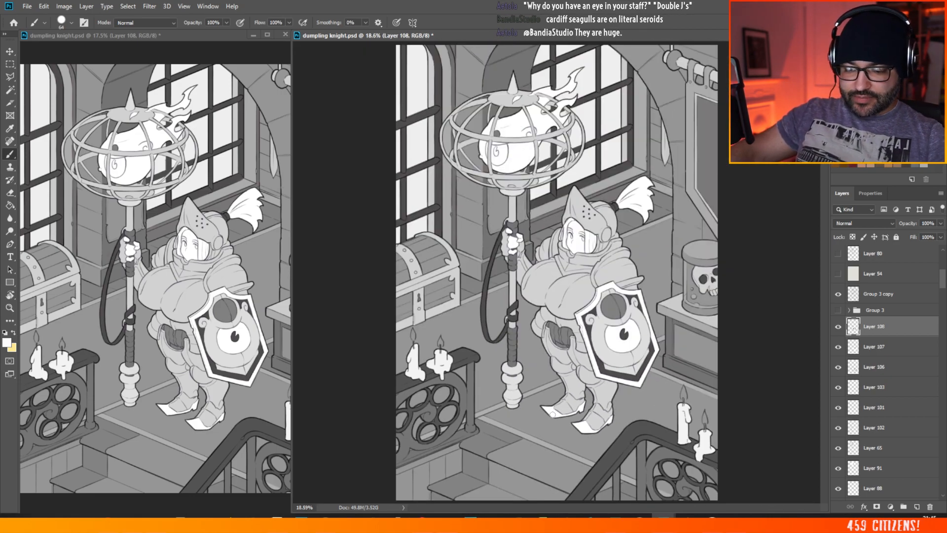
pyautogui.scroll(4, 647, 420)
pyautogui.scroll(-3, 647, 420)
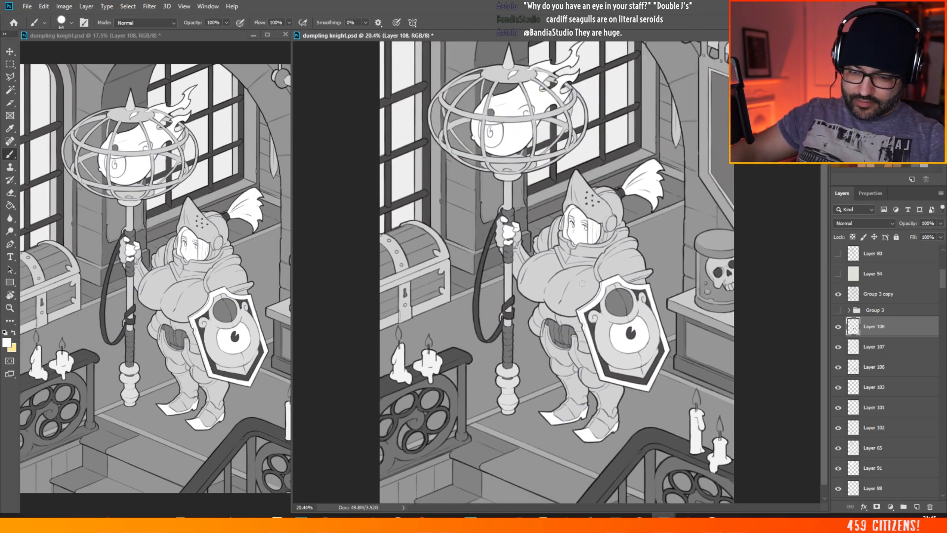
pyautogui.scroll(2, 566, 275)
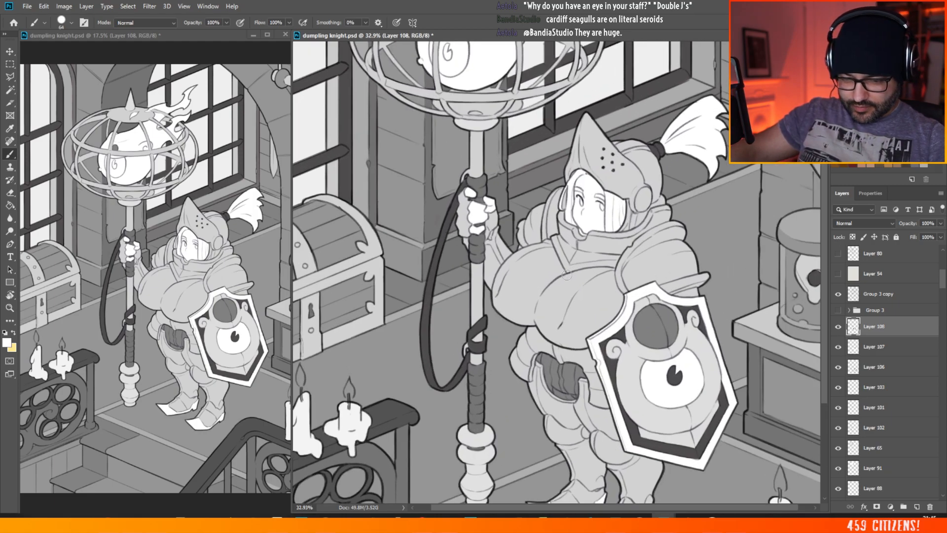
pyautogui.scroll(2, 646, 296)
pyautogui.scroll(1, 503, 182)
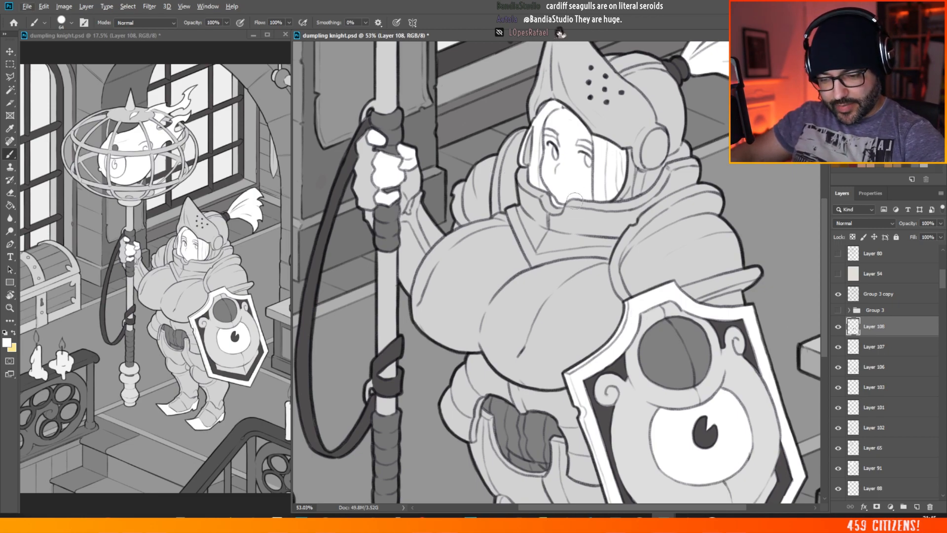
pyautogui.click(916, 506)
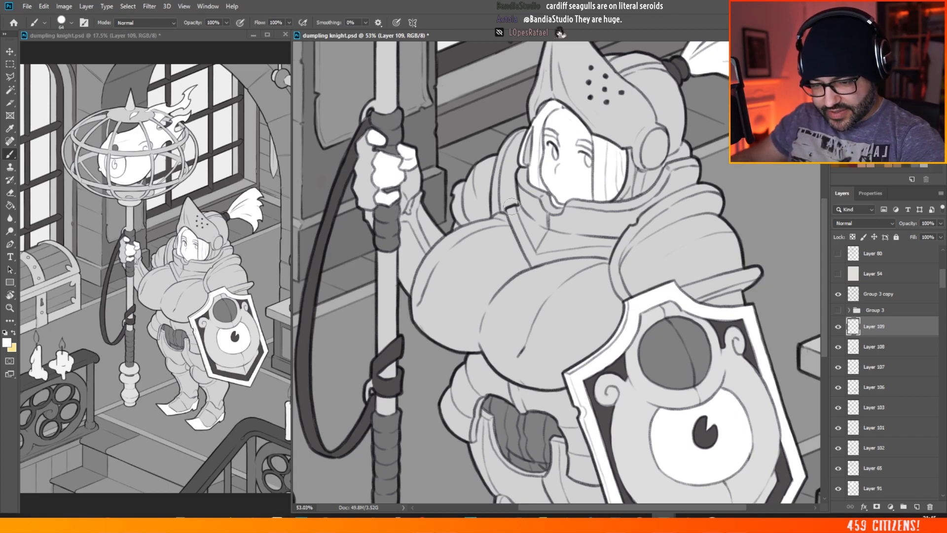
pyautogui.moveTo(509, 211)
pyautogui.mouseDown()
pyautogui.moveTo(533, 263)
pyautogui.moveTo(535, 245)
pyautogui.moveTo(615, 260)
pyautogui.moveTo(633, 228)
pyautogui.moveTo(613, 279)
pyautogui.moveTo(626, 300)
pyautogui.mouseUp()
# Step: Paint white trim bands along the shoulder armour above the shield and along the flared edge of the shield arm's guard
pyautogui.moveTo(620, 254); pyautogui.dragTo(676, 207)
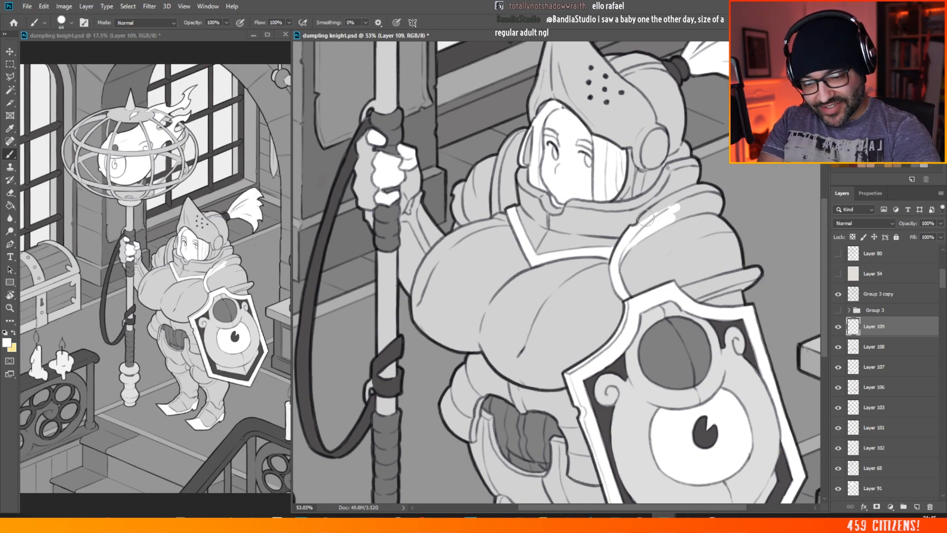
pyautogui.moveTo(645, 218)
pyautogui.mouseDown()
pyautogui.moveTo(678, 204)
pyautogui.moveTo(694, 203)
pyautogui.moveTo(691, 212)
pyautogui.moveTo(701, 200)
pyautogui.moveTo(668, 207)
pyautogui.moveTo(682, 196)
pyautogui.moveTo(654, 211)
pyautogui.moveTo(700, 189)
pyautogui.moveTo(705, 202)
pyautogui.moveTo(693, 209)
pyautogui.moveTo(715, 194)
pyautogui.mouseUp()
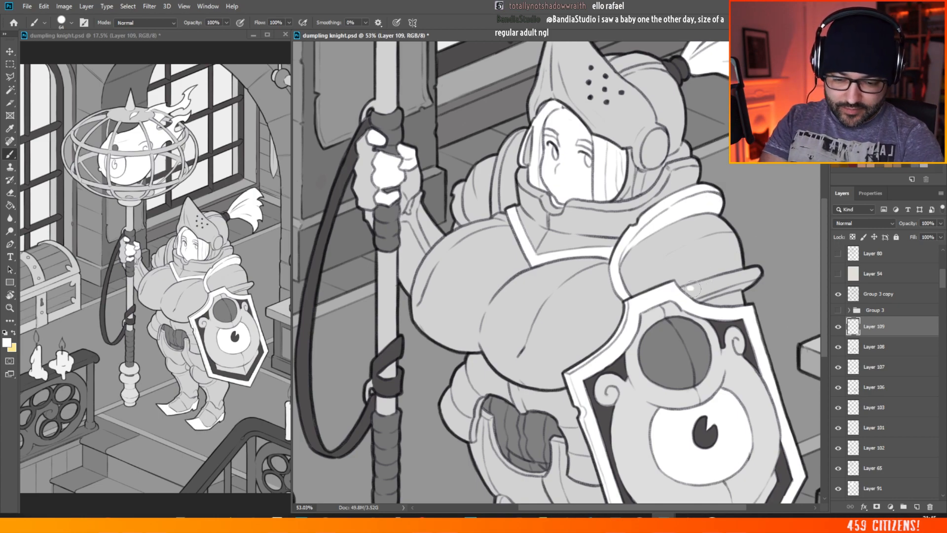
pyautogui.moveTo(693, 294)
pyautogui.mouseDown()
pyautogui.moveTo(757, 271)
pyautogui.moveTo(743, 286)
pyautogui.moveTo(703, 295)
pyautogui.moveTo(748, 277)
pyautogui.moveTo(723, 278)
pyautogui.mouseUp()
# Step: Paint matching white trim bands on the shoulder armour on the staff side, behind the knight's collar
pyautogui.scroll(-3, 723, 279)
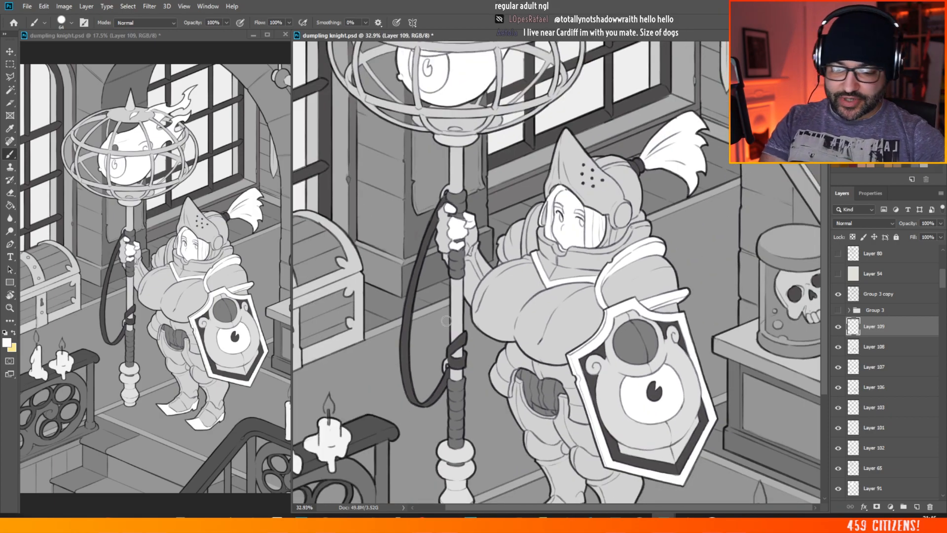
pyautogui.scroll(2, 515, 201)
pyautogui.scroll(1, 533, 241)
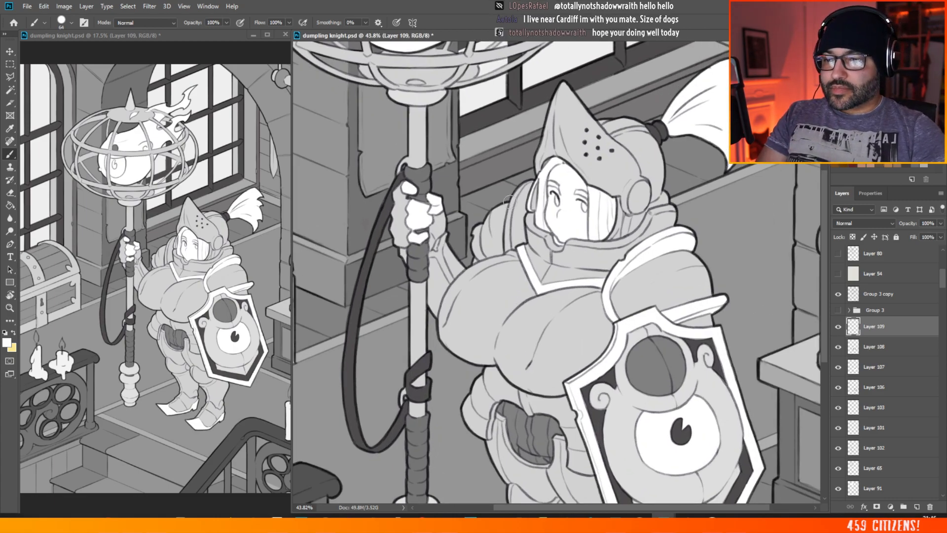
pyautogui.scroll(-4, 526, 235)
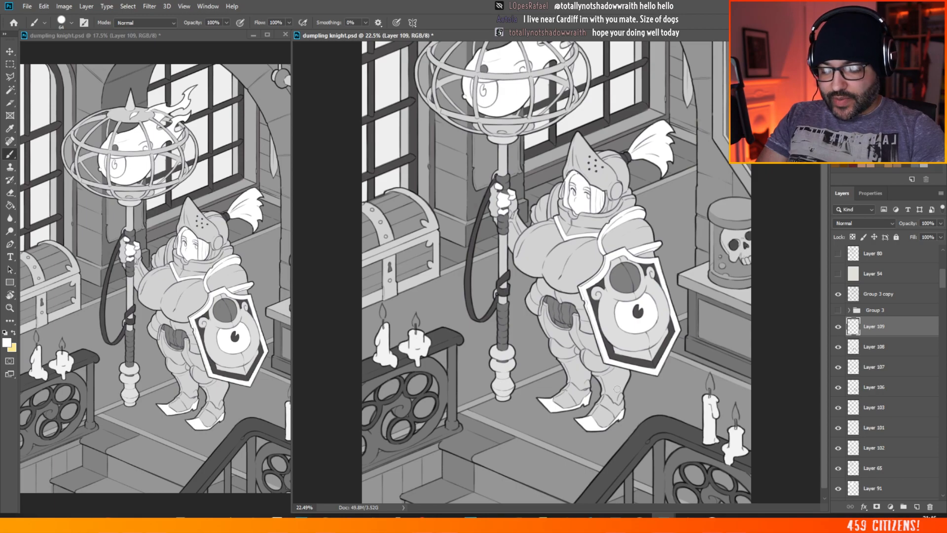
pyautogui.scroll(3, 587, 172)
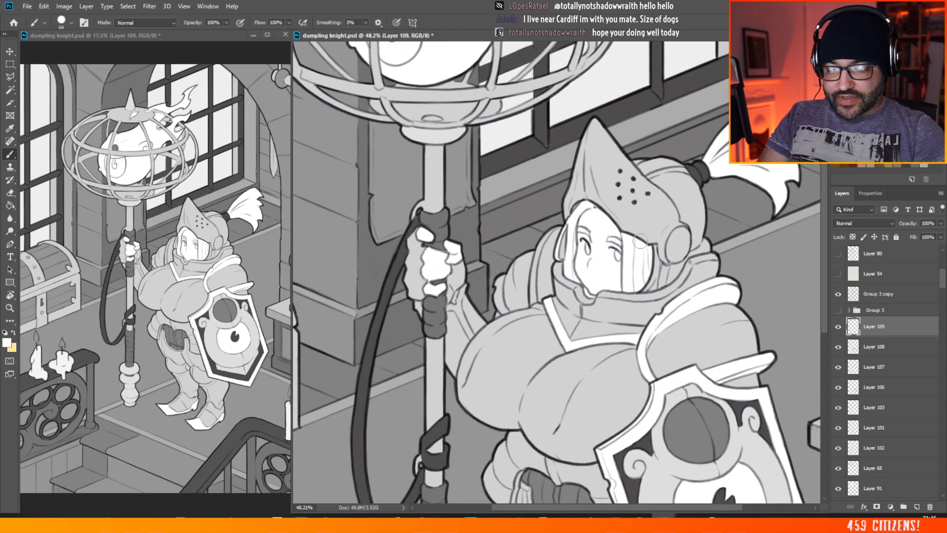
pyautogui.scroll(-4, 613, 331)
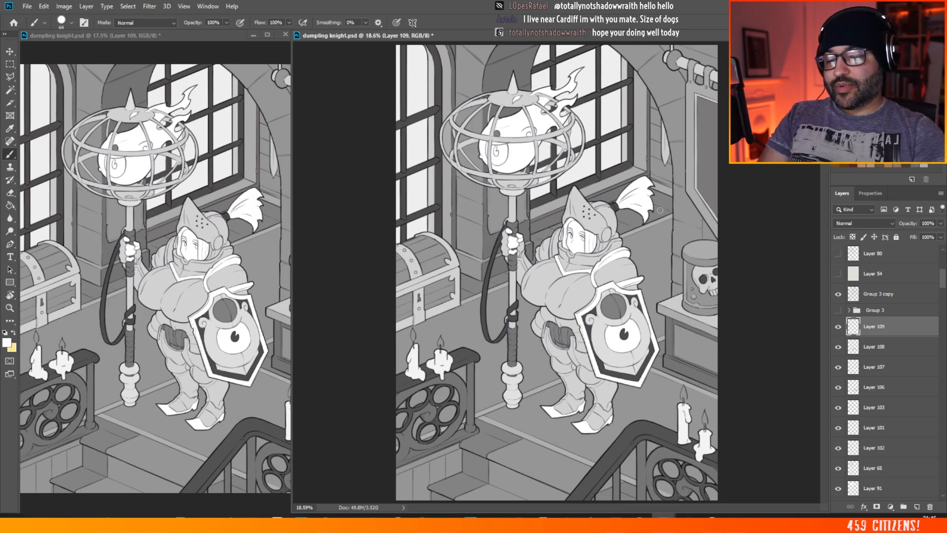
pyautogui.scroll(6, 617, 257)
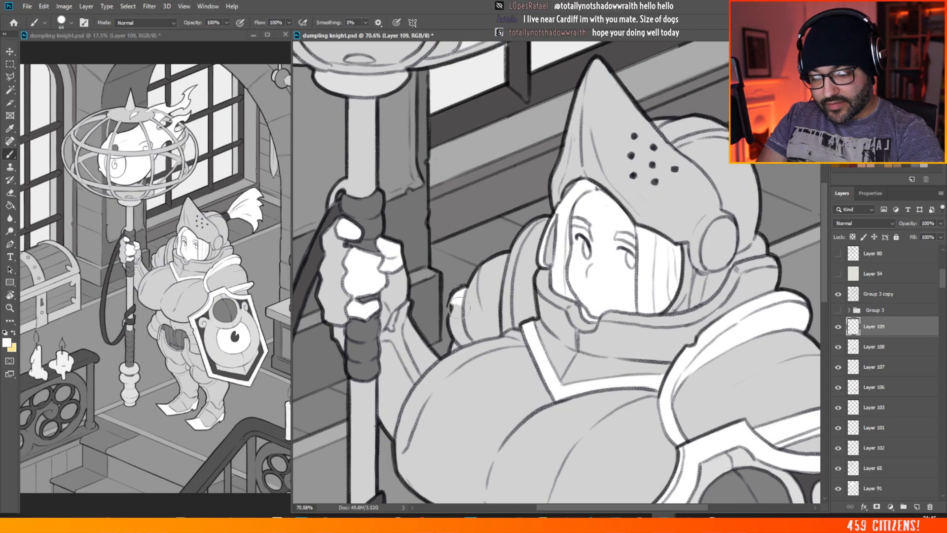
pyautogui.moveTo(456, 295)
pyautogui.mouseDown()
pyautogui.moveTo(460, 339)
pyautogui.moveTo(457, 315)
pyautogui.moveTo(466, 340)
pyautogui.moveTo(506, 325)
pyautogui.moveTo(513, 270)
pyautogui.moveTo(505, 321)
pyautogui.moveTo(532, 314)
pyautogui.moveTo(514, 267)
pyautogui.moveTo(545, 218)
pyautogui.moveTo(526, 264)
pyautogui.moveTo(534, 248)
pyautogui.moveTo(530, 272)
pyautogui.moveTo(552, 247)
pyautogui.moveTo(549, 260)
pyautogui.moveTo(560, 192)
pyautogui.mouseUp()
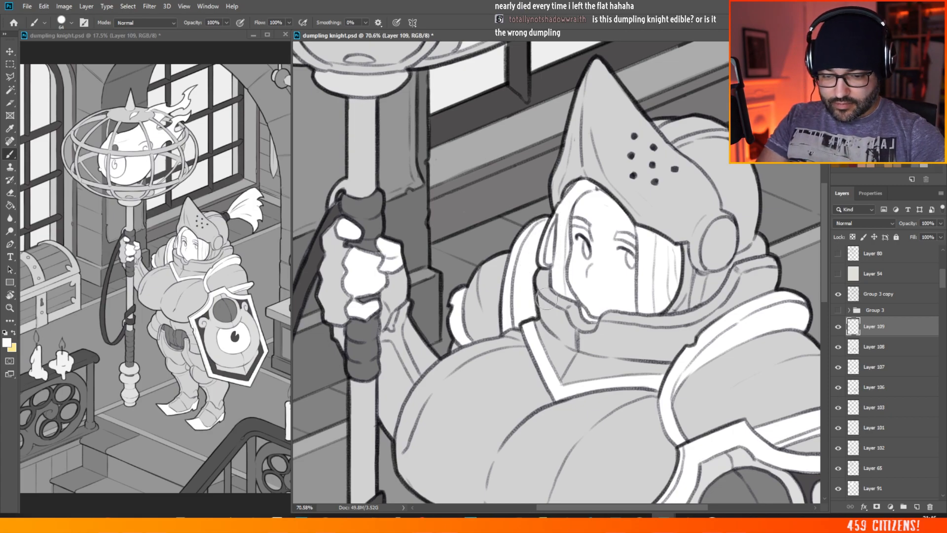
# Step: Paint the cuff edge of the staff-holding gauntlet white, including the small piece on the other side of the staff
pyautogui.scroll(-3, 477, 267)
pyautogui.scroll(-3, 452, 342)
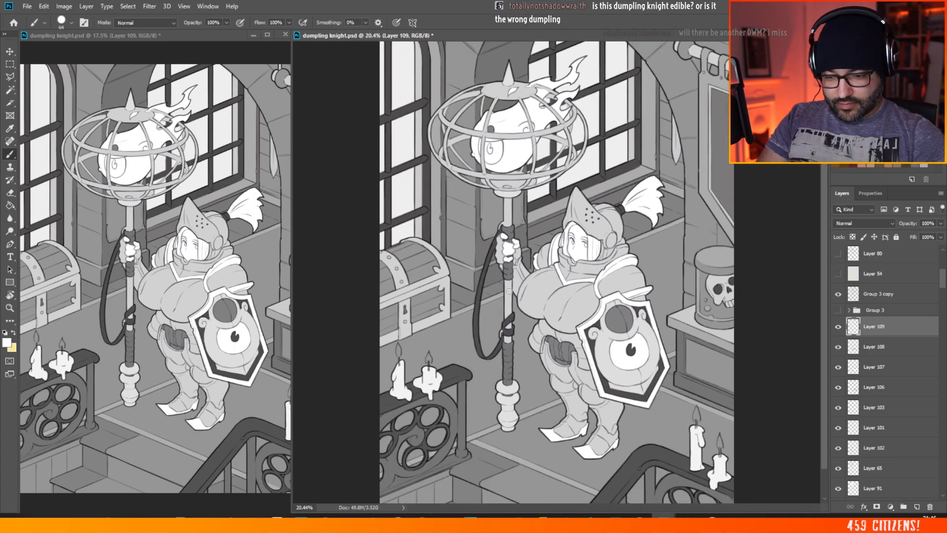
pyautogui.scroll(5, 490, 260)
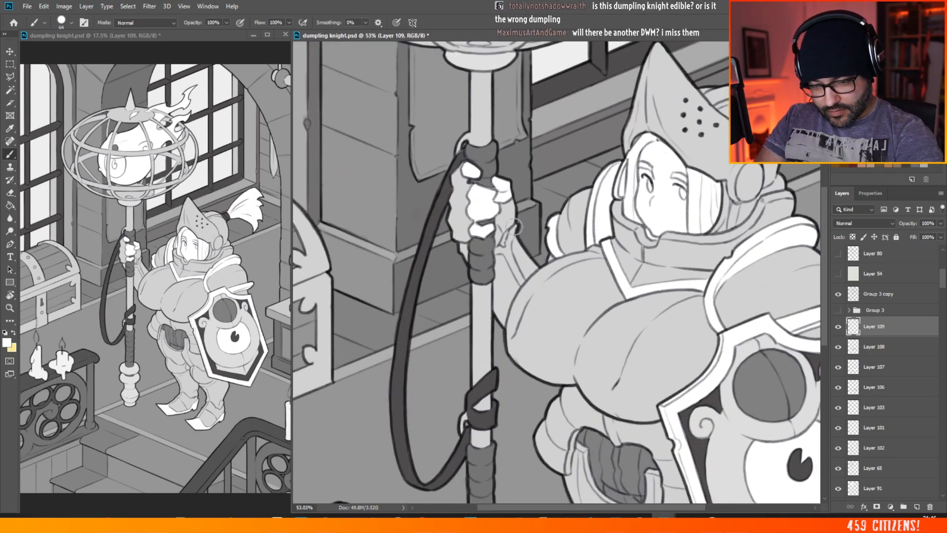
pyautogui.moveTo(503, 250); pyautogui.dragTo(522, 283)
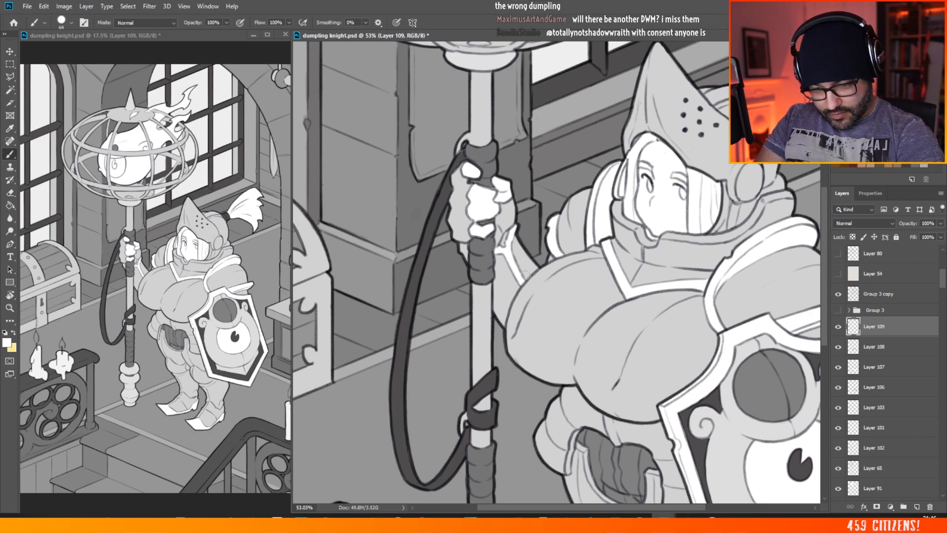
pyautogui.moveTo(460, 246); pyautogui.dragTo(466, 258)
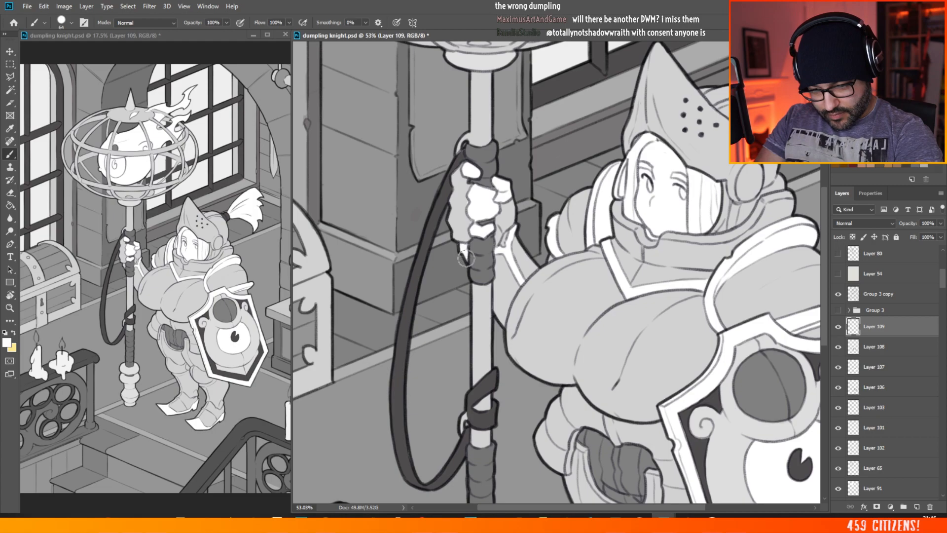
# Step: Examine the white armour trim against the whole illustration, comparing the knight with the trim layer hidden and shown
pyautogui.hotkey('ctrl', '0')
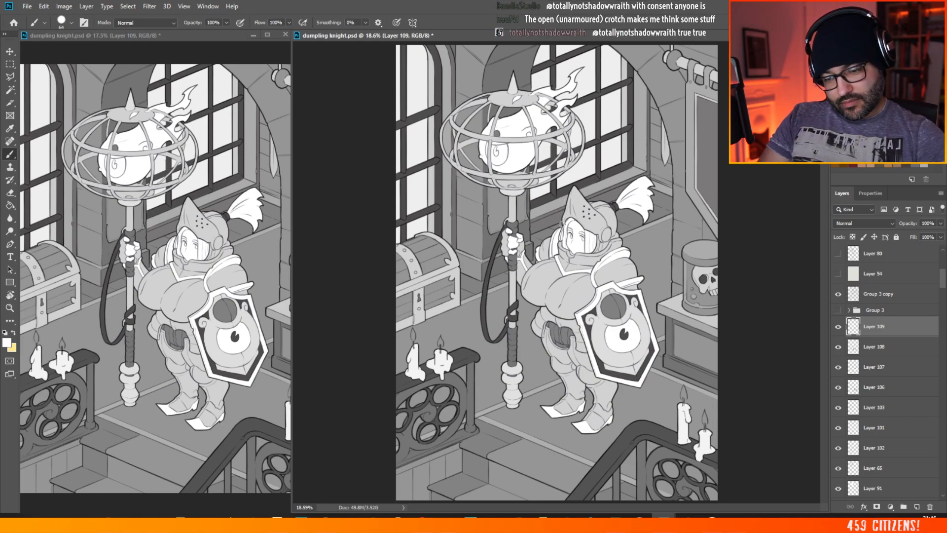
pyautogui.scroll(2, 582, 239)
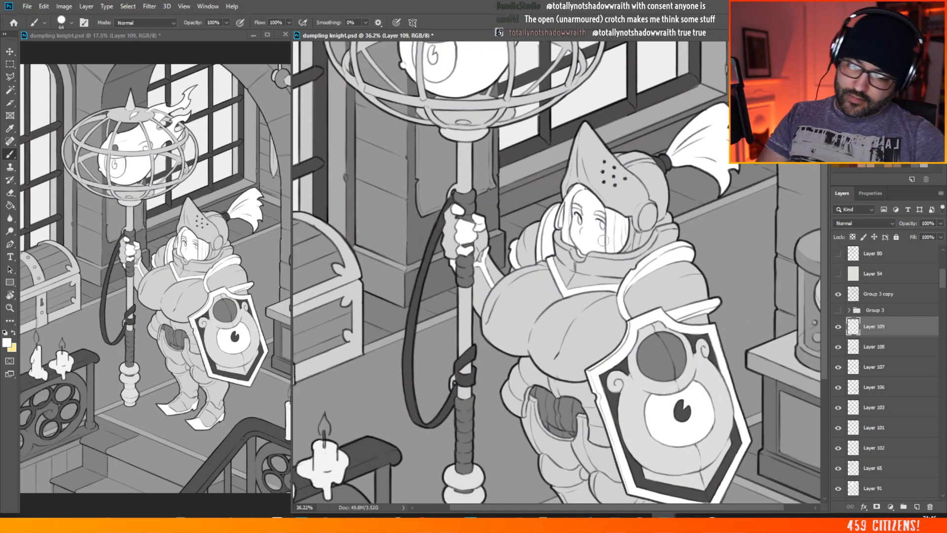
pyautogui.scroll(-3, 659, 279)
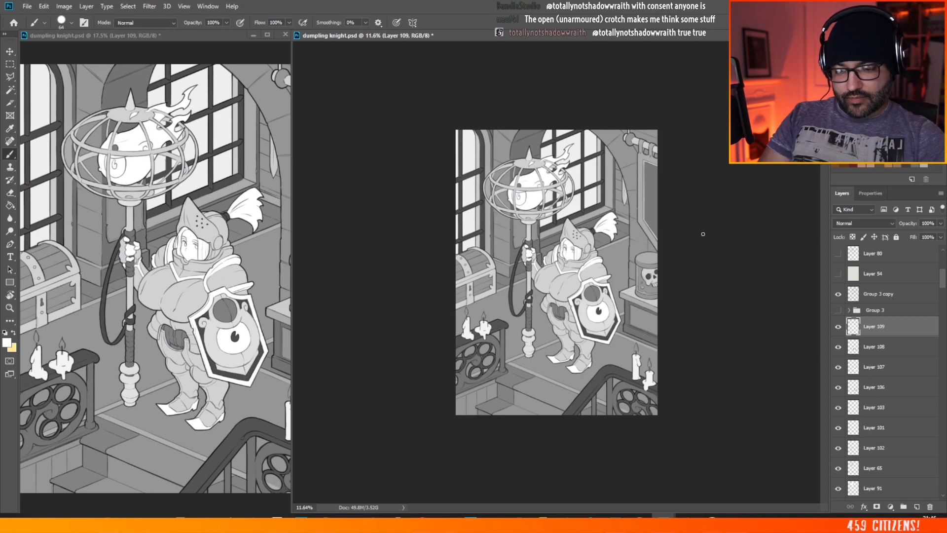
pyautogui.scroll(3, 563, 287)
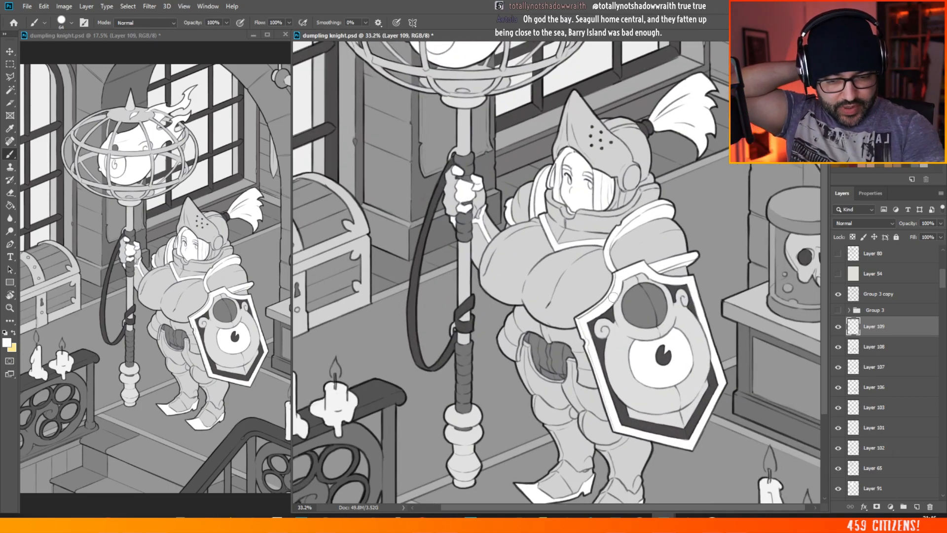
pyautogui.click(838, 327)
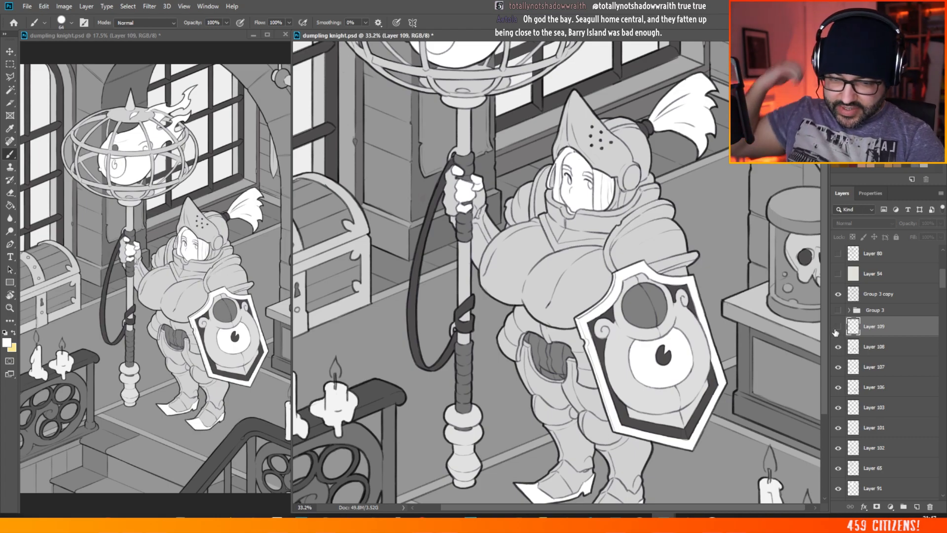
pyautogui.click(838, 327)
pyautogui.scroll(-1, 543, 298)
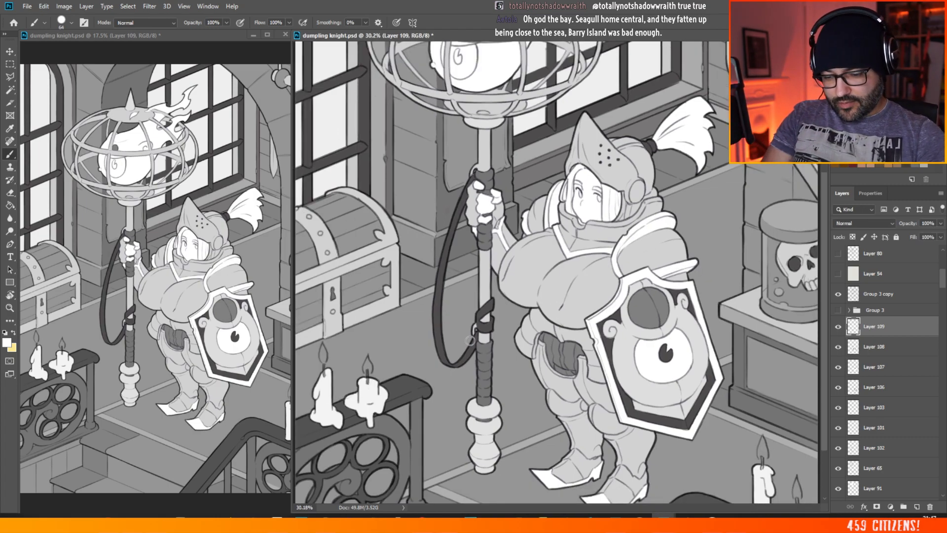
pyautogui.scroll(-1, 603, 189)
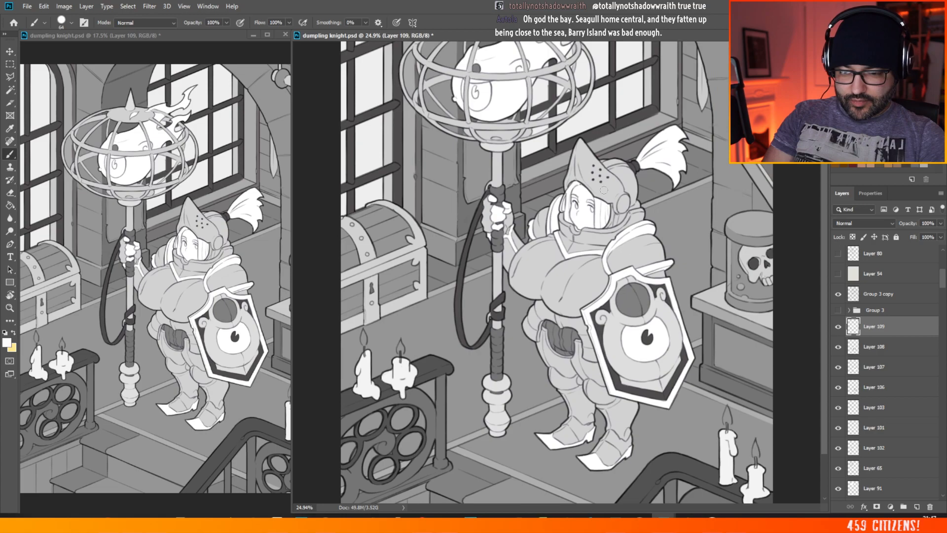
pyautogui.scroll(2, 555, 268)
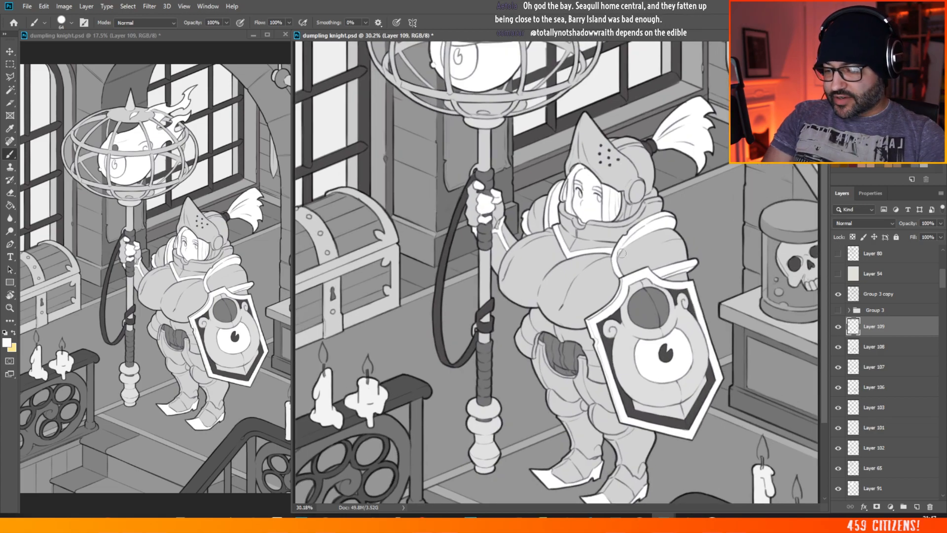
pyautogui.scroll(-3, 636, 255)
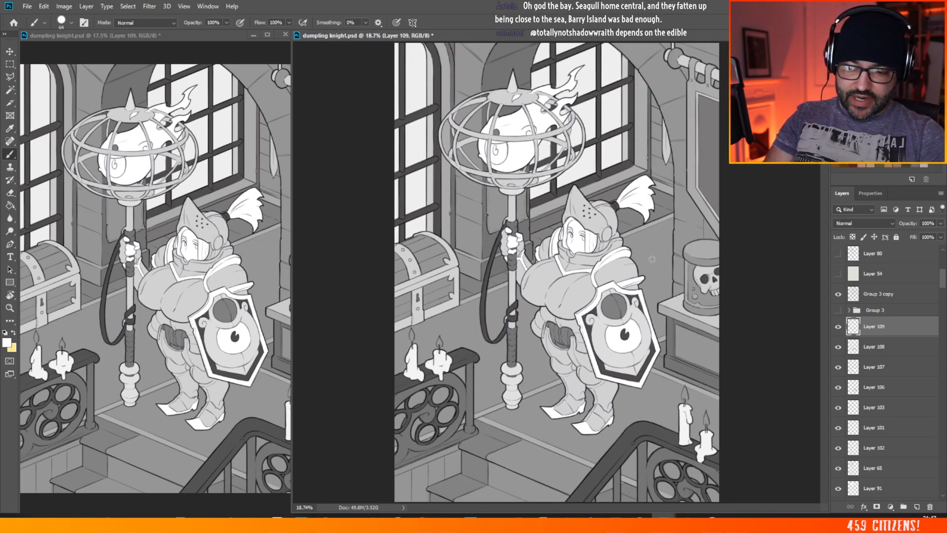
pyautogui.scroll(4, 652, 258)
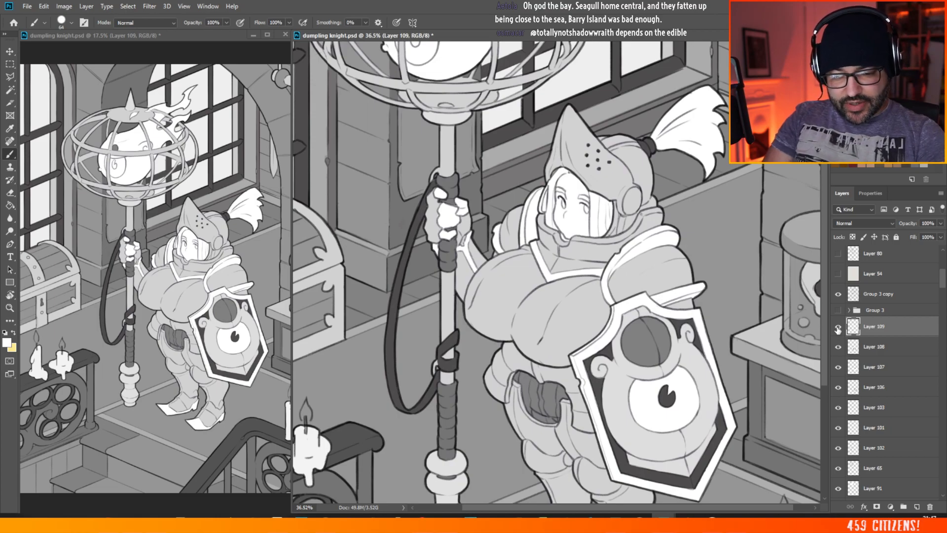
# Step: Hide the white trim layer and set the foreground colour to a neutral grey slightly darker than the armour
pyautogui.click(838, 327)
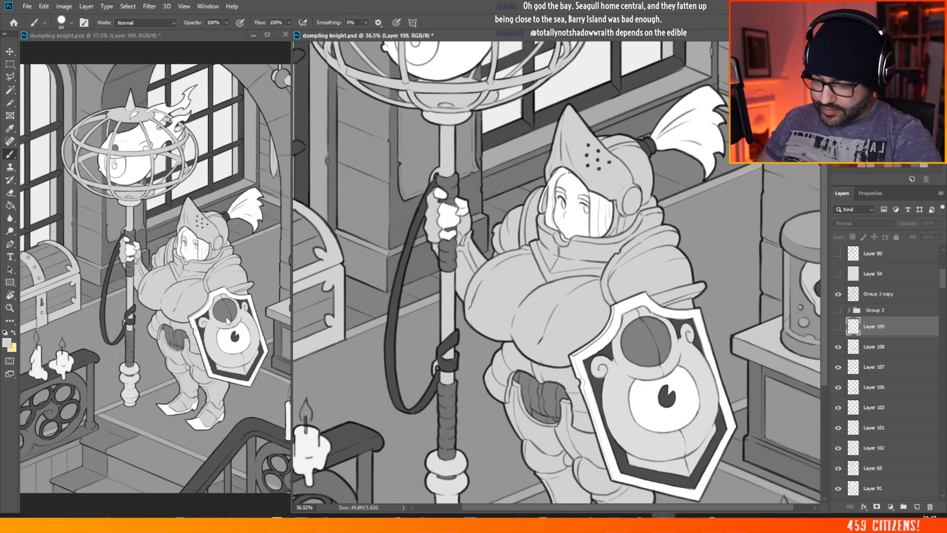
pyautogui.click(6, 342)
pyautogui.click(554, 168)
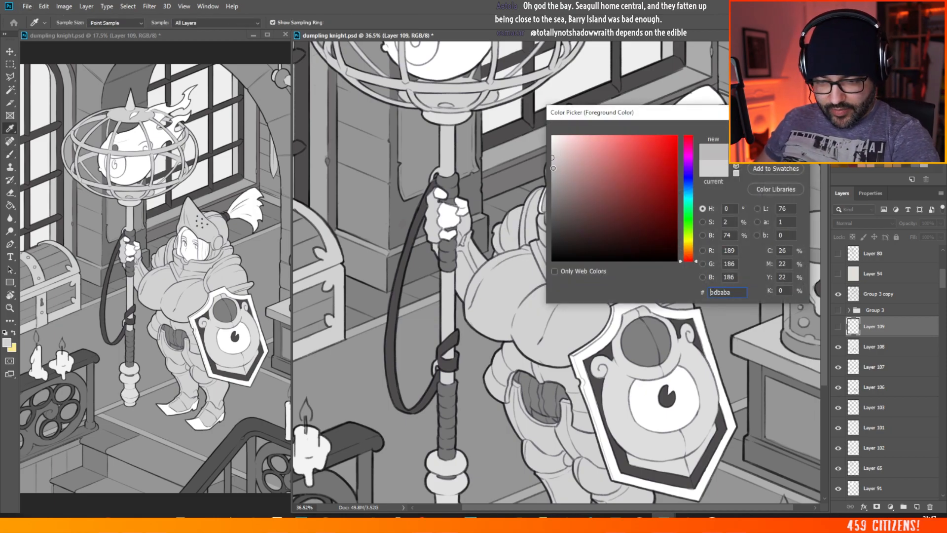
pyautogui.moveTo(554, 168); pyautogui.dragTo(544, 174)
pyautogui.press('Return')
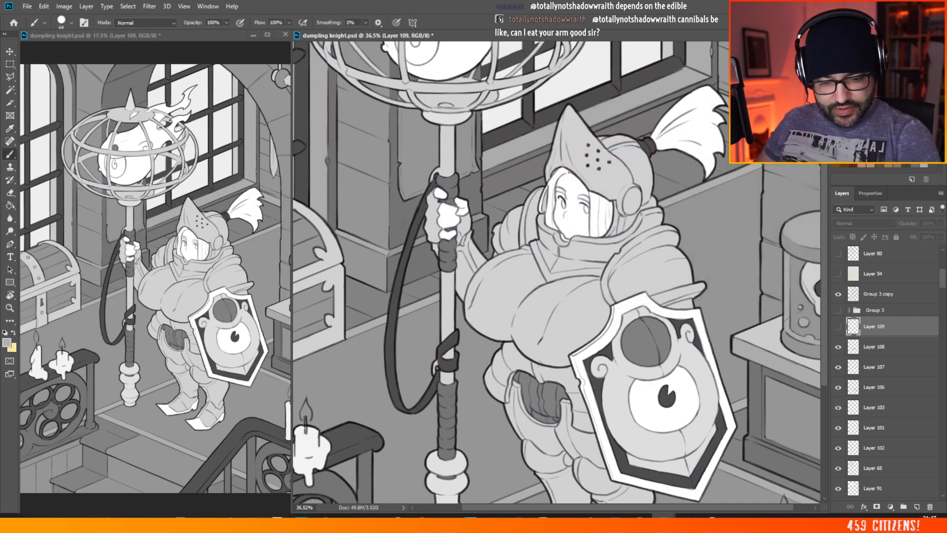
# Step: Select the knight's armour silhouette from its flat layer and fill it with the darker grey on a new layer directly above
pyautogui.press('v')
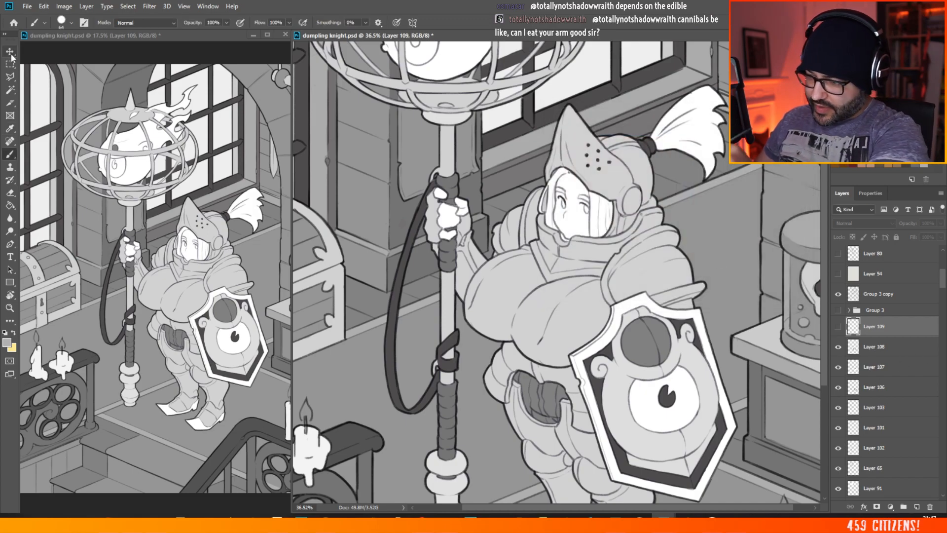
pyautogui.press('ctrl')
pyautogui.keyDown('ctrl'); pyautogui.click(574, 310); pyautogui.keyUp('ctrl')
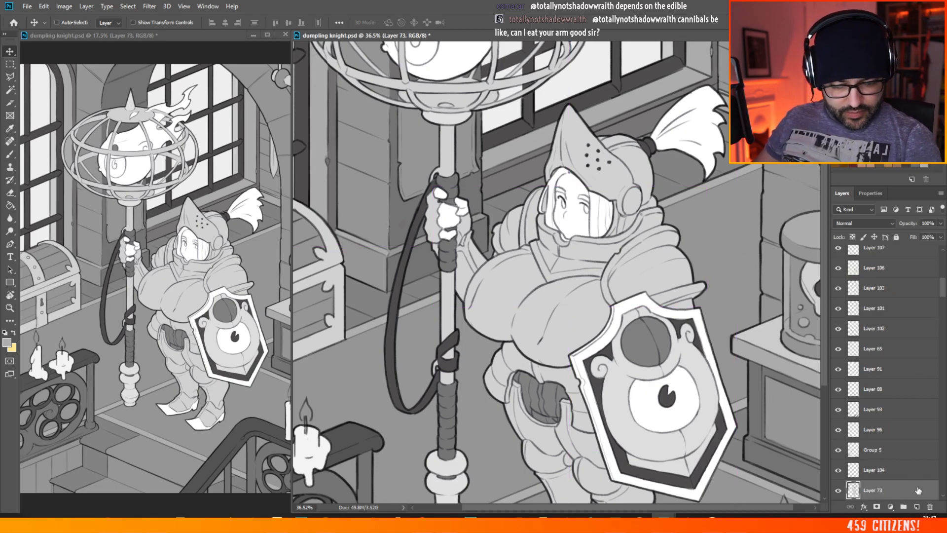
pyautogui.click(10, 90)
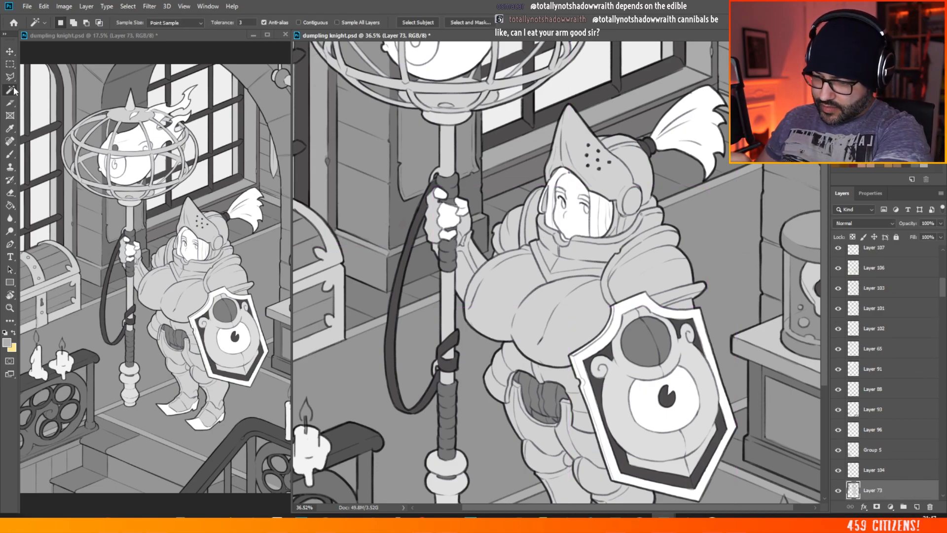
pyautogui.click(574, 314)
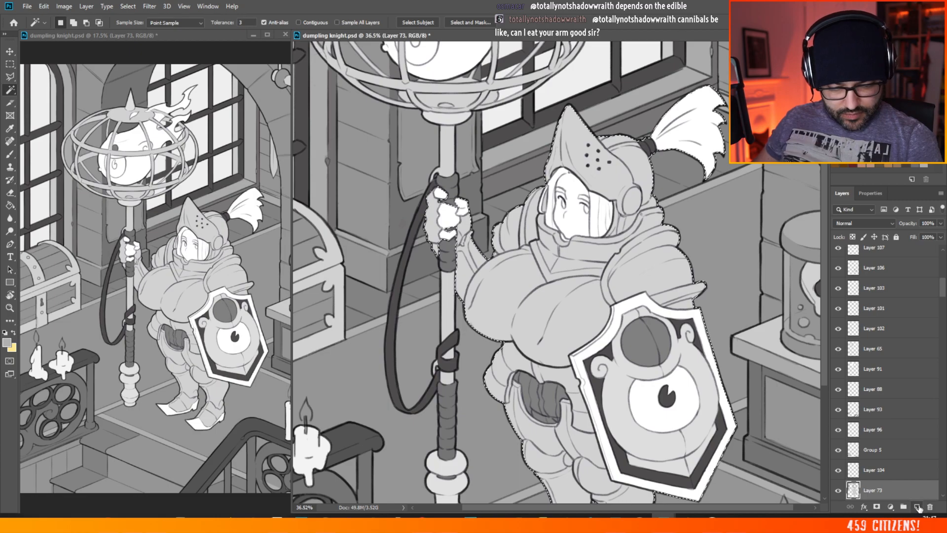
pyautogui.hotkey('ctrl', 'shift', 'alt', 'n')
pyautogui.click(11, 205)
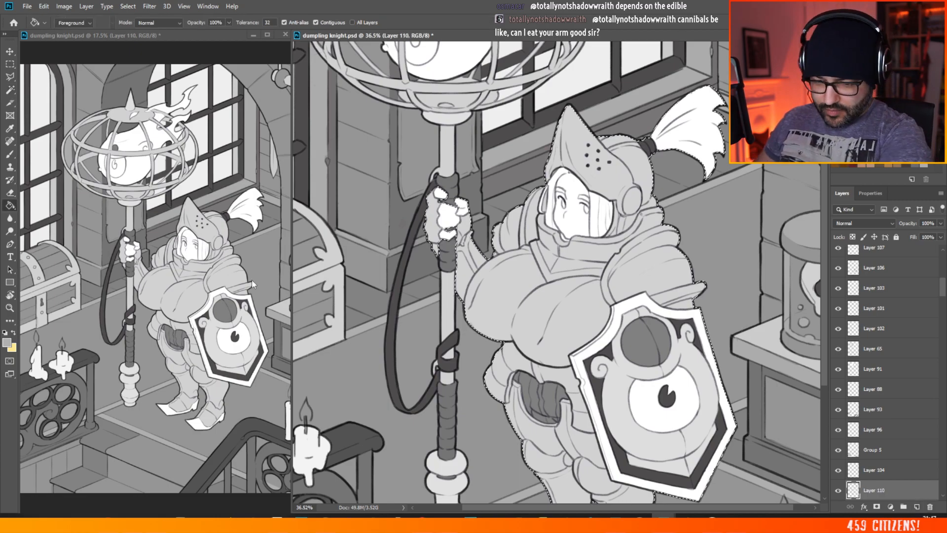
pyautogui.click(526, 319)
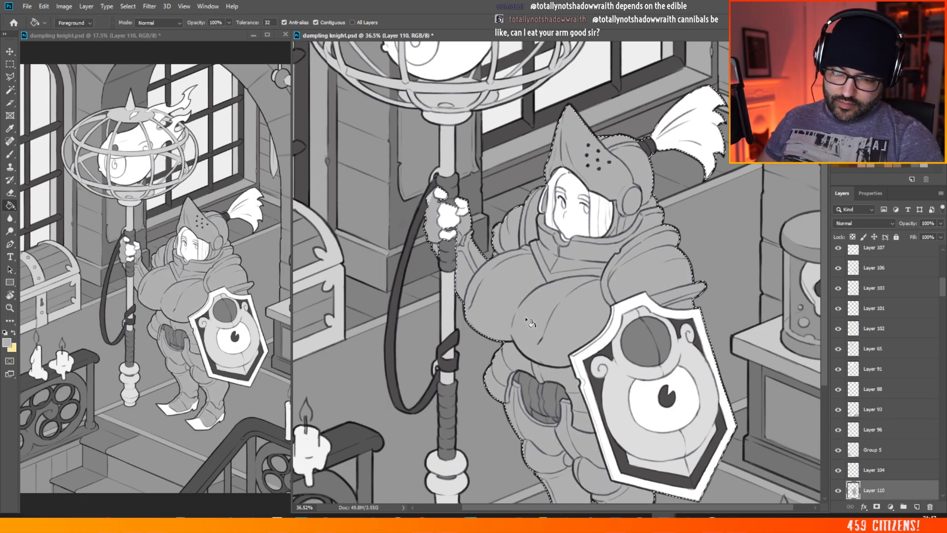
pyautogui.click(10, 64)
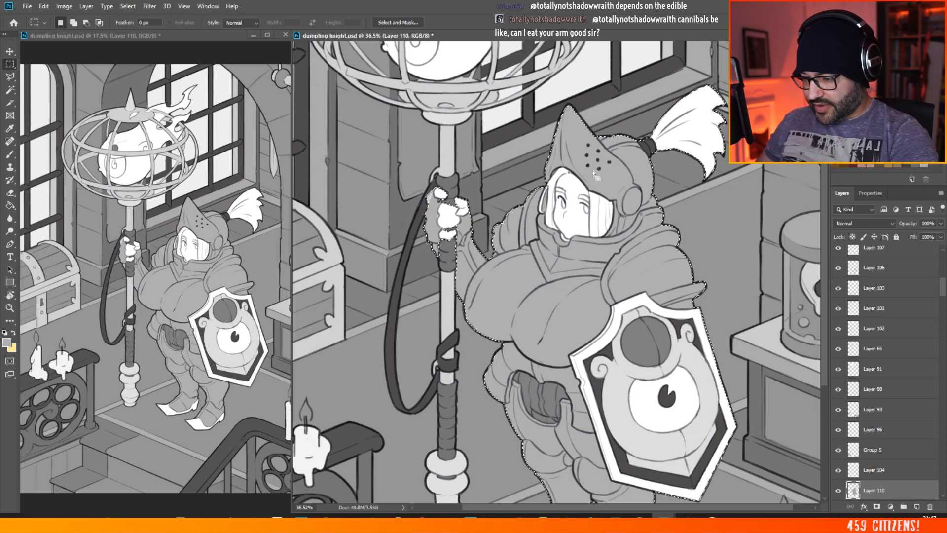
pyautogui.hotkey('ctrl', 'd')
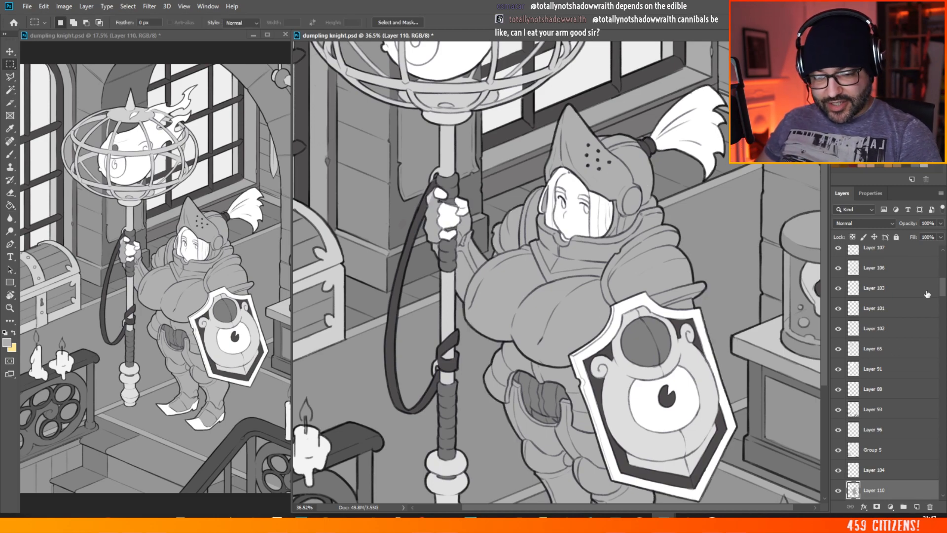
# Step: Refill the armour silhouette on the new layer with light grey #d9d9d9
pyautogui.scroll(-5, 868, 321)
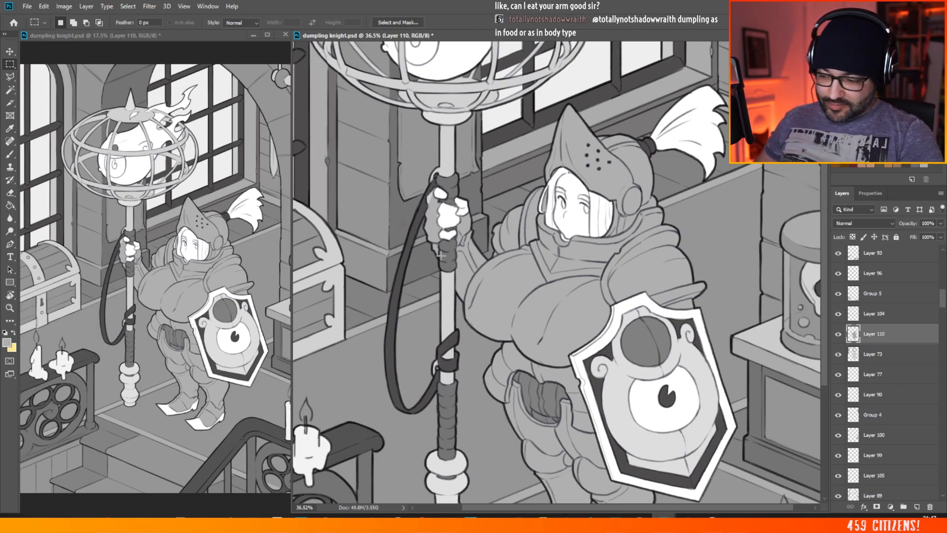
pyautogui.click(7, 343)
pyautogui.click(551, 152)
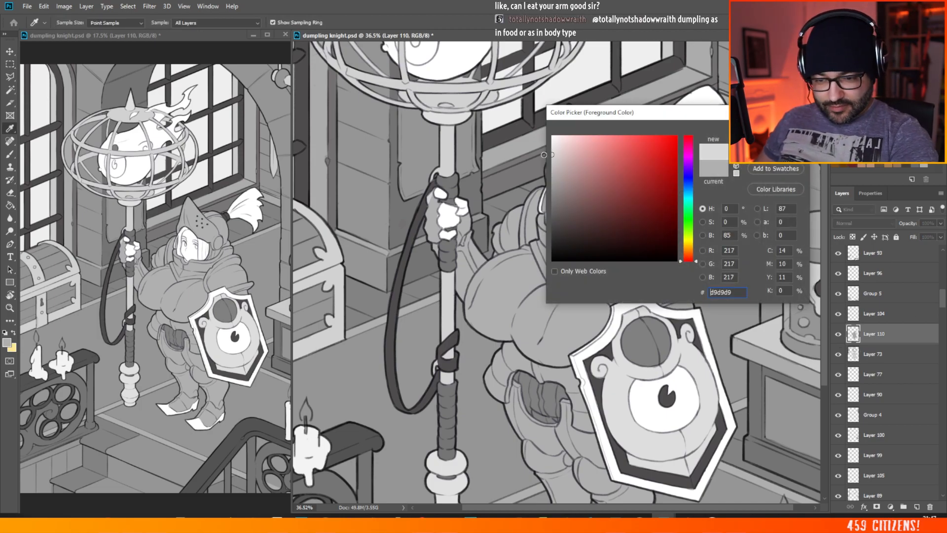
pyautogui.press('Return')
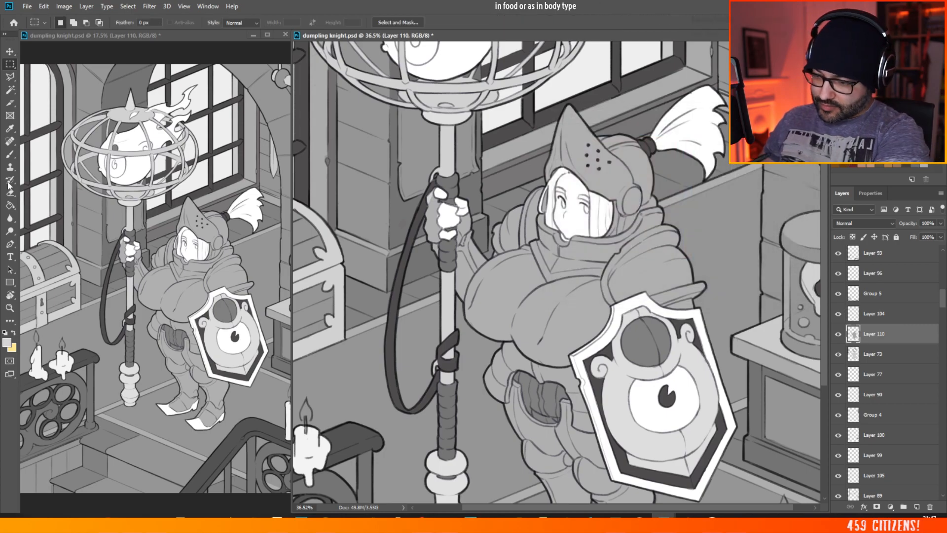
pyautogui.press('g')
pyautogui.click(502, 279)
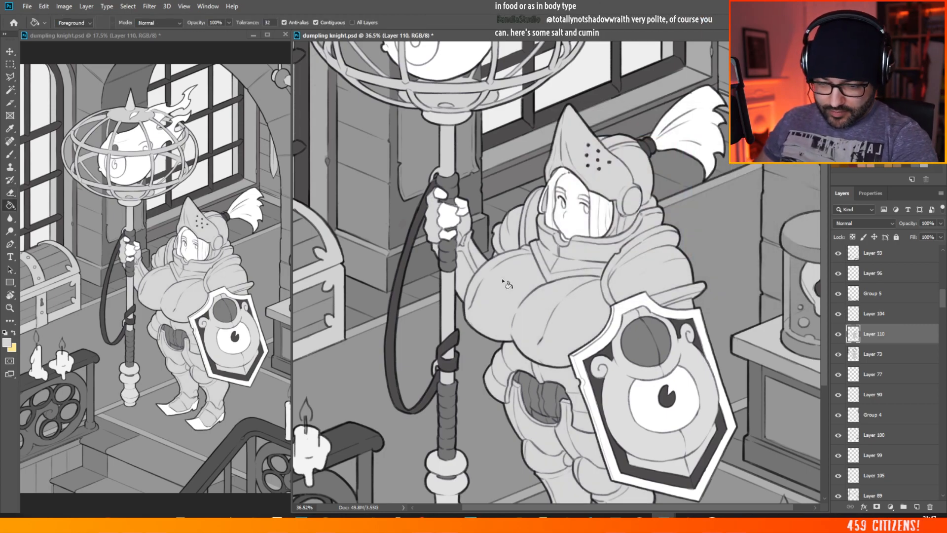
pyautogui.scroll(-3, 501, 277)
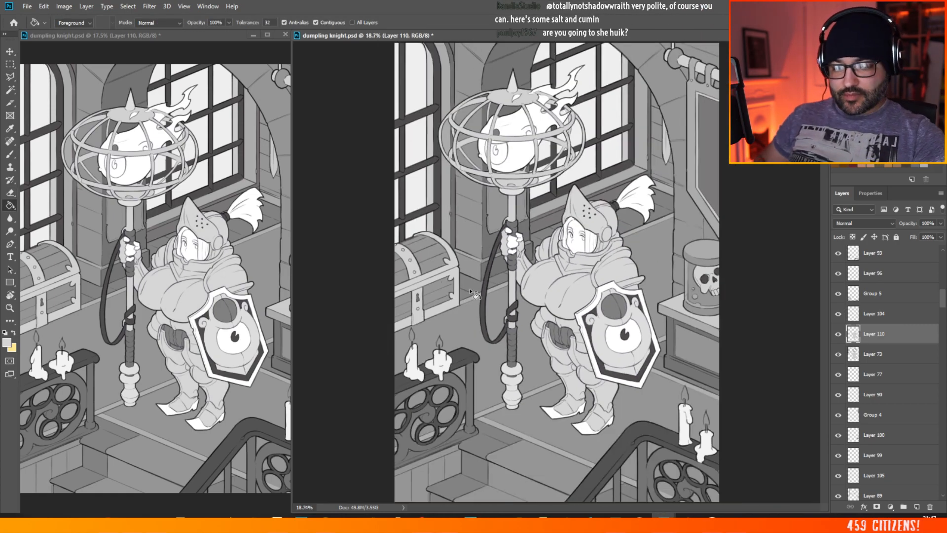
pyautogui.press('m')
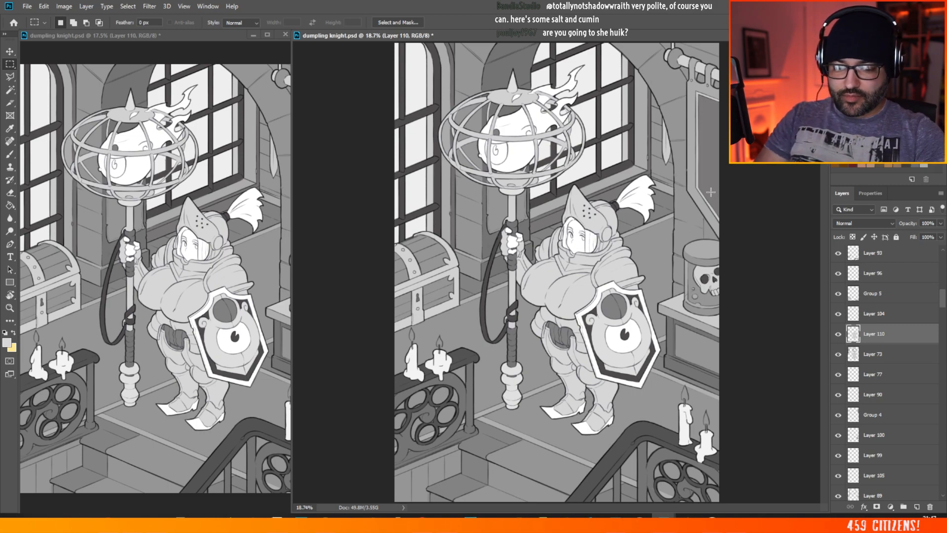
# Step: Save the dumpling knight illustration and export a copy of it
pyautogui.click(27, 6)
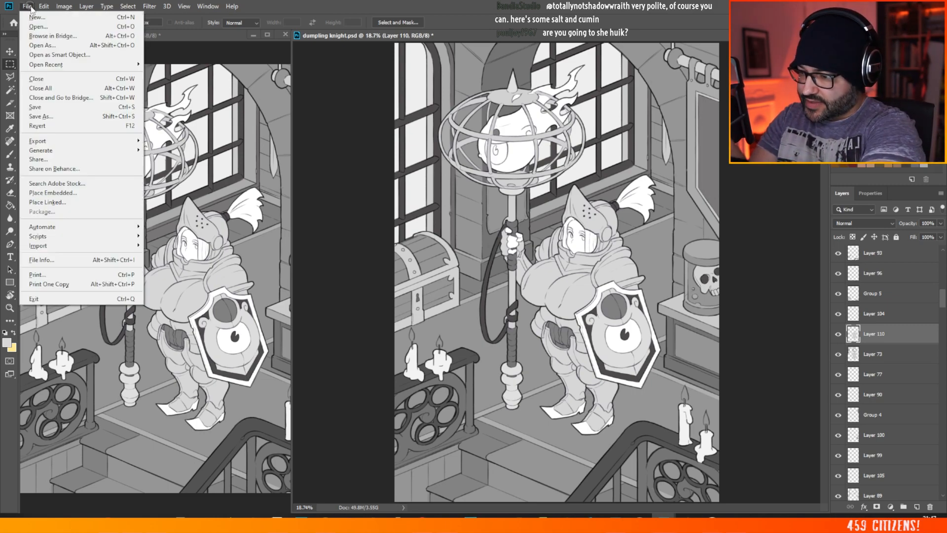
pyautogui.click(56, 107)
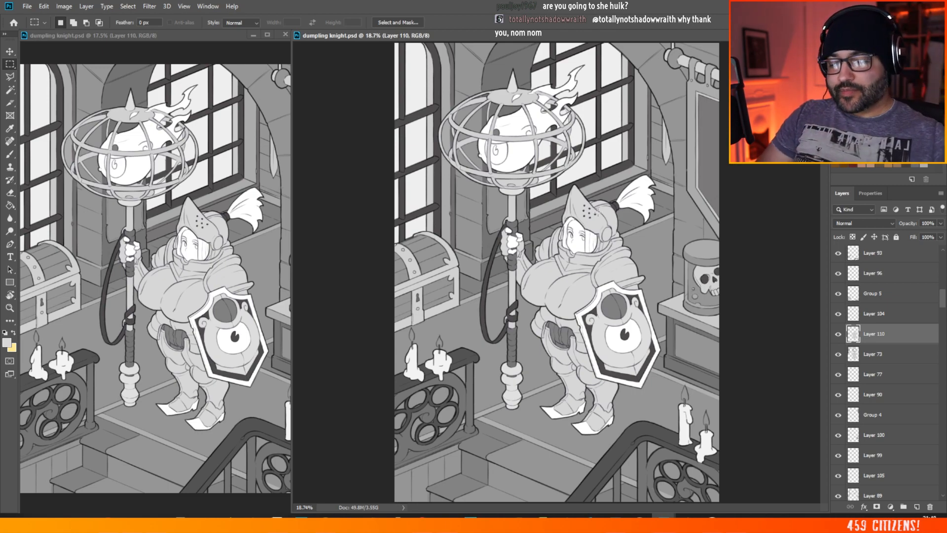
pyautogui.scroll(-3, 417, 166)
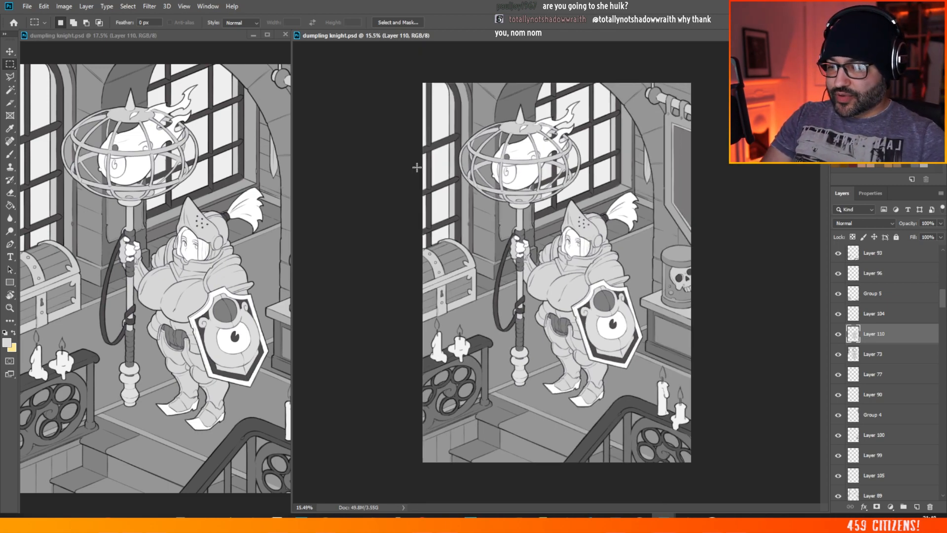
pyautogui.hotkey('ctrl', '0')
pyautogui.scroll(1, 582, 251)
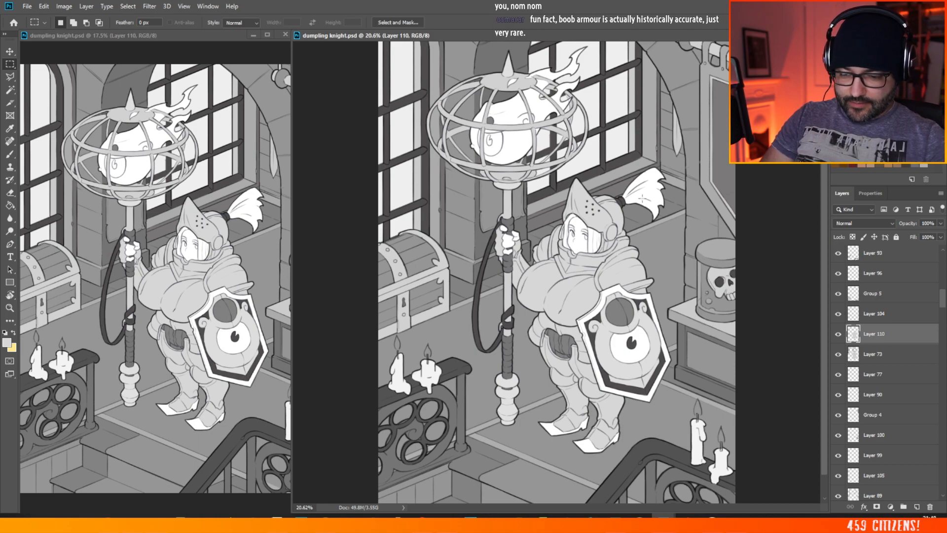
pyautogui.scroll(-3, 512, 168)
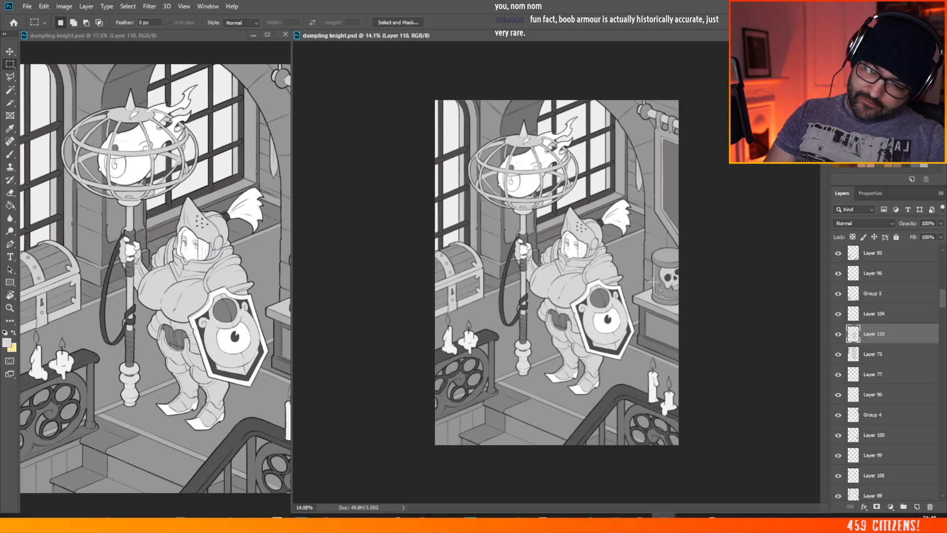
pyautogui.scroll(3, 630, 273)
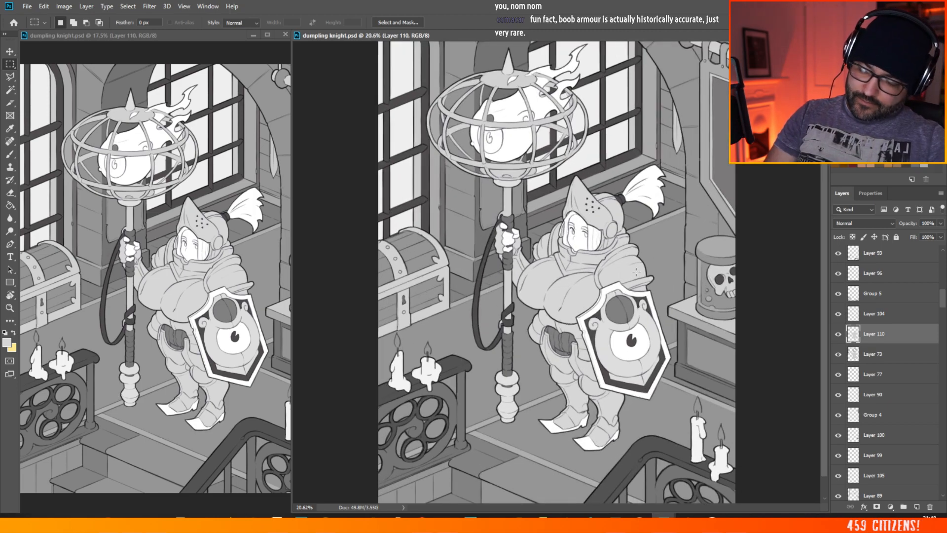
pyautogui.click(27, 6)
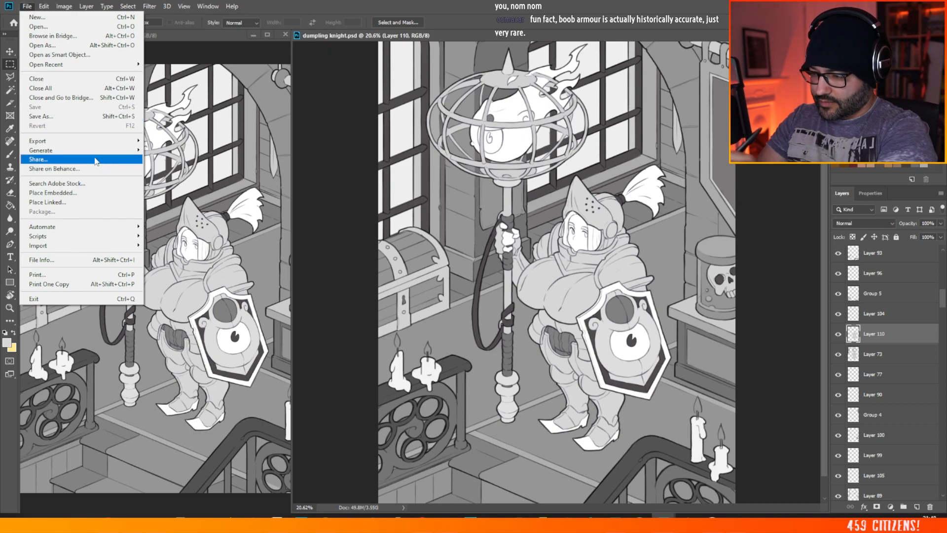
pyautogui.moveTo(102, 142)
pyautogui.click(217, 179)
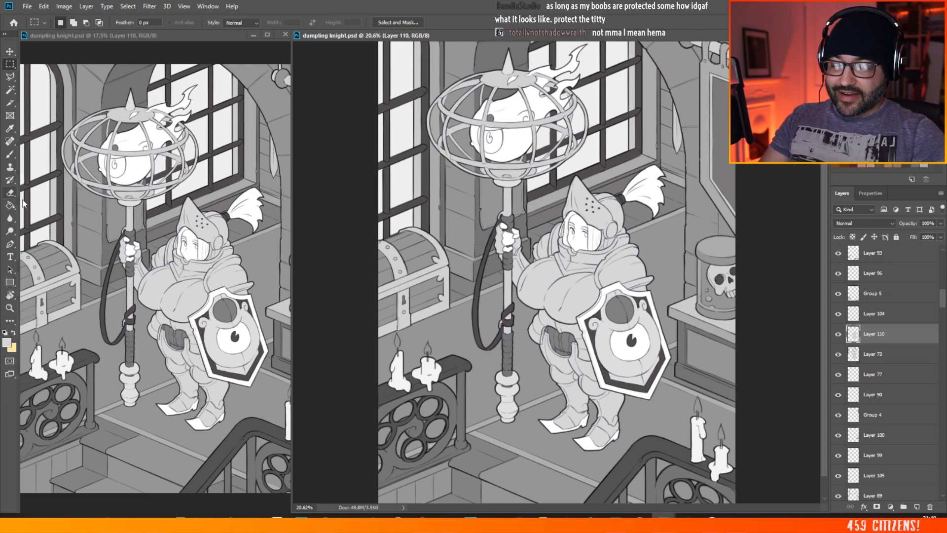
# Step: Examine the grey values of the whole illustration, comparing the knight with the surrounding room at several magnifications
pyautogui.scroll(-2, 457, 217)
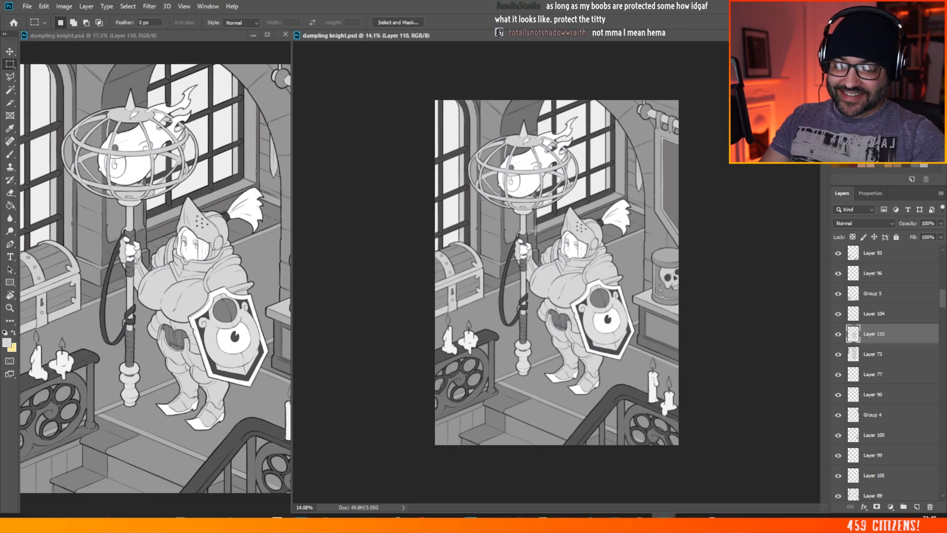
pyautogui.scroll(2, 725, 282)
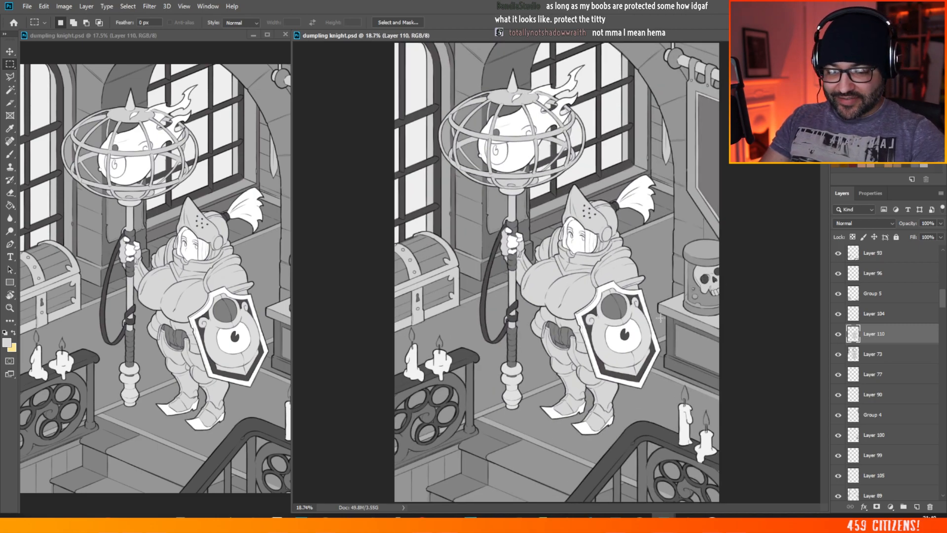
pyautogui.scroll(-1, 625, 227)
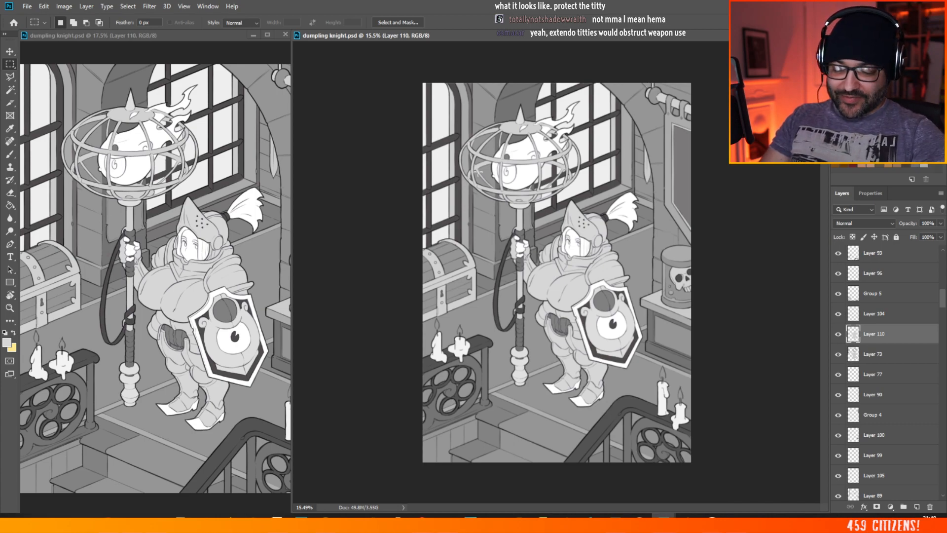
pyautogui.scroll(1, 556, 375)
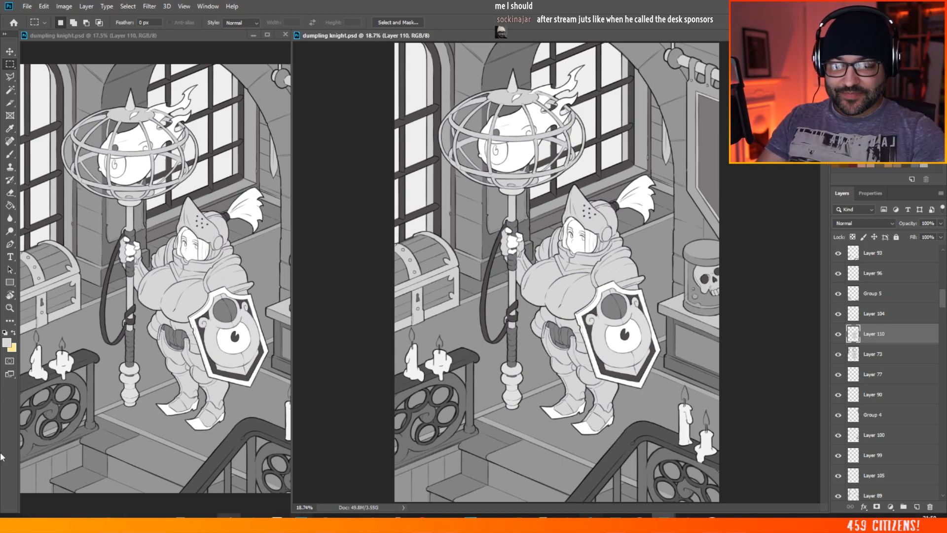
pyautogui.scroll(-5, 570, 195)
pyautogui.scroll(7, 611, 216)
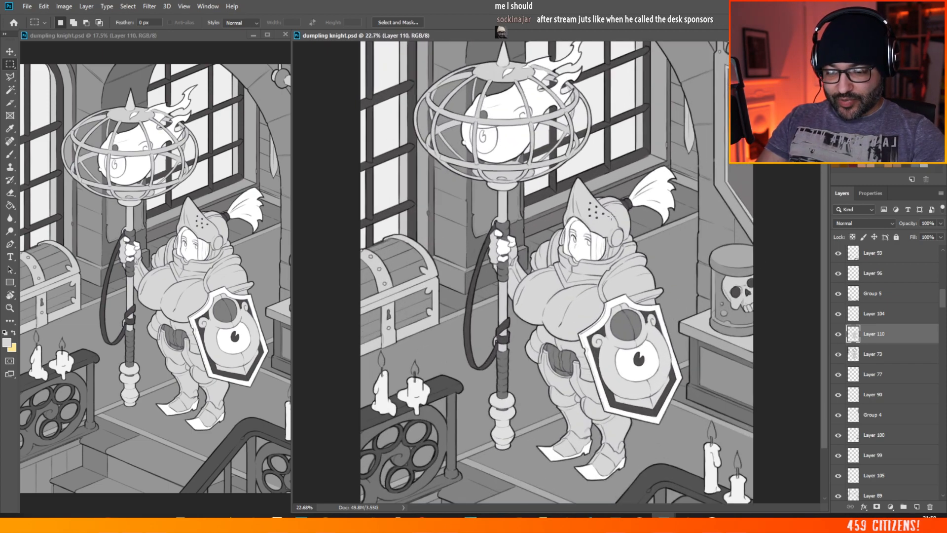
pyautogui.scroll(-3, 524, 115)
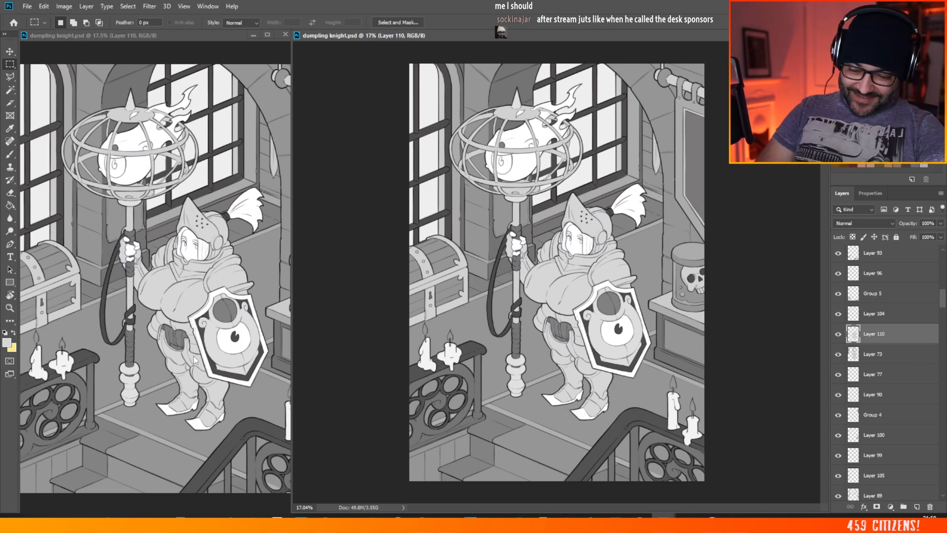
pyautogui.scroll(-1, 577, 282)
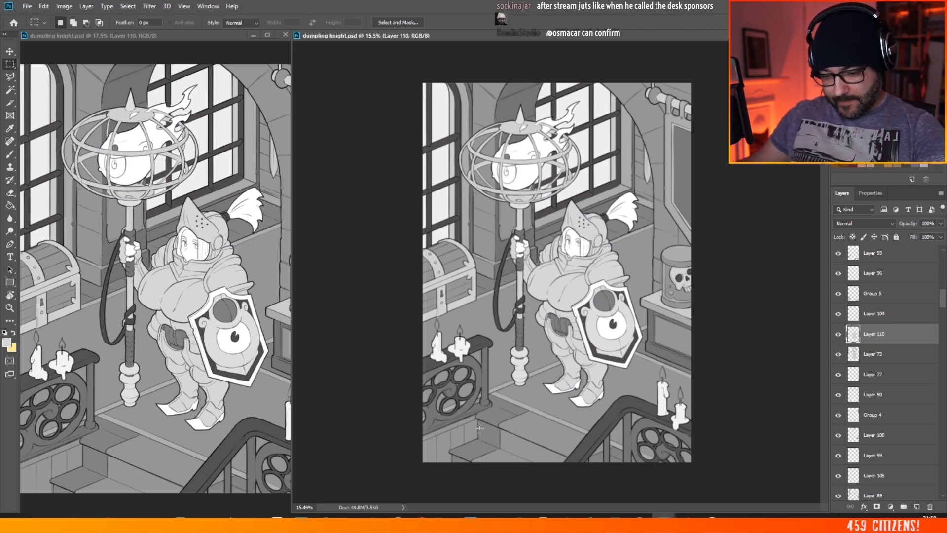
# Step: Add a new layer above the base floor fill and paint the stairs below the knight with grey sampled from the floor's edge strip
pyautogui.scroll(8, 547, 389)
pyautogui.scroll(-2, 823, 296)
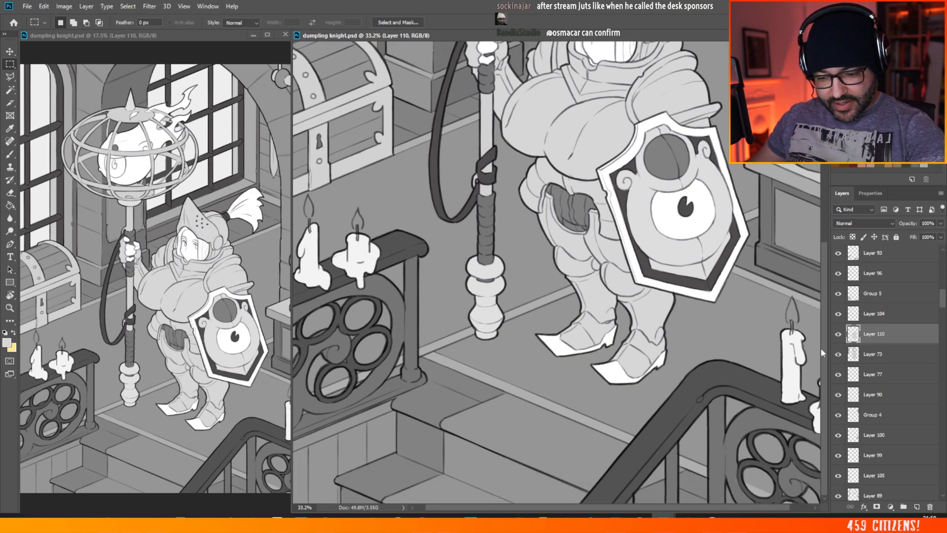
pyautogui.press('b')
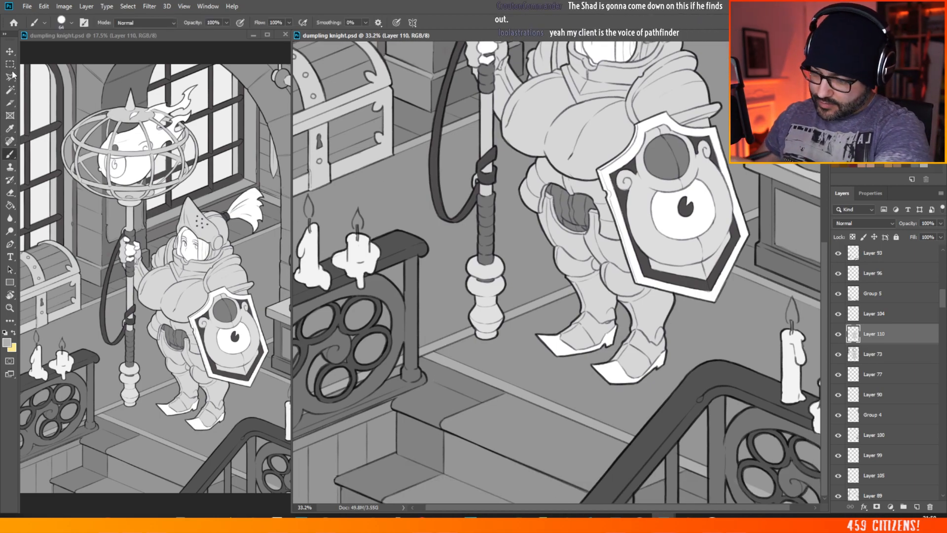
pyautogui.press('v')
pyautogui.keyDown('ctrl'); pyautogui.click(355, 437); pyautogui.keyUp('ctrl')
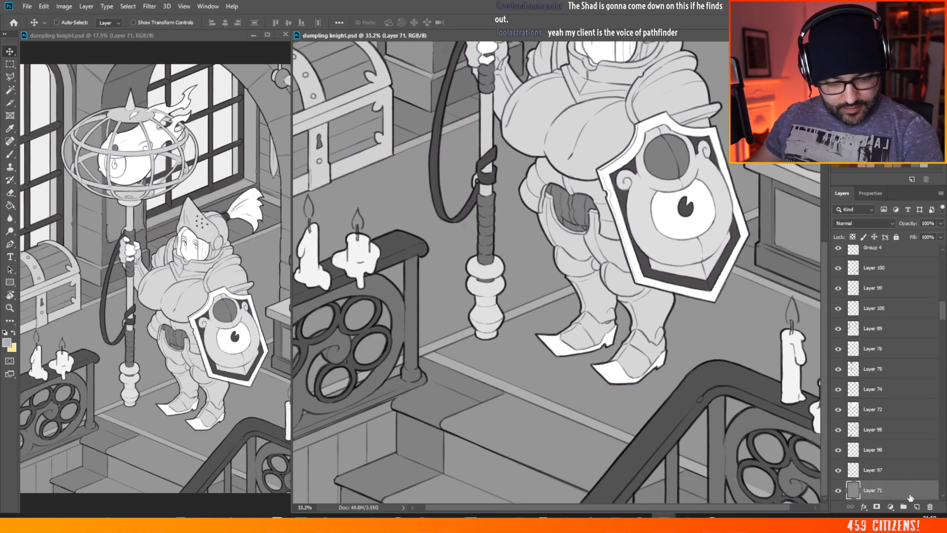
pyautogui.click(915, 506)
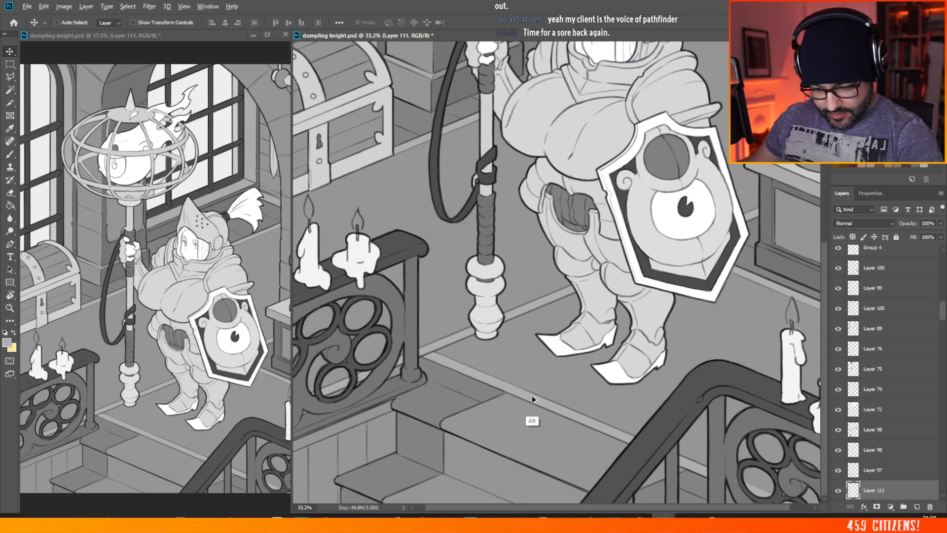
pyautogui.click(10, 154)
pyautogui.keyDown('alt'); pyautogui.click(457, 364); pyautogui.keyUp('alt')
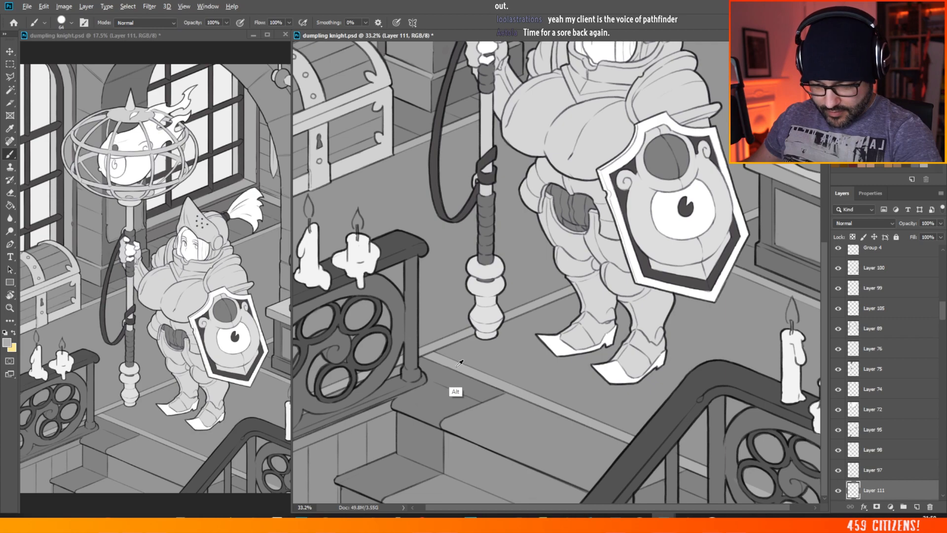
pyautogui.moveTo(388, 412)
pyautogui.mouseDown()
pyautogui.moveTo(286, 450)
pyautogui.moveTo(310, 447)
pyautogui.moveTo(290, 493)
pyautogui.moveTo(319, 463)
pyautogui.moveTo(307, 507)
pyautogui.moveTo(337, 476)
pyautogui.moveTo(331, 506)
pyautogui.moveTo(374, 436)
pyautogui.moveTo(325, 465)
pyautogui.moveTo(357, 422)
pyautogui.moveTo(342, 440)
pyautogui.moveTo(349, 449)
pyautogui.moveTo(397, 426)
pyautogui.moveTo(366, 470)
pyautogui.moveTo(400, 441)
pyautogui.moveTo(375, 469)
pyautogui.mouseUp()
pyautogui.hotkey('ctrl', '0')
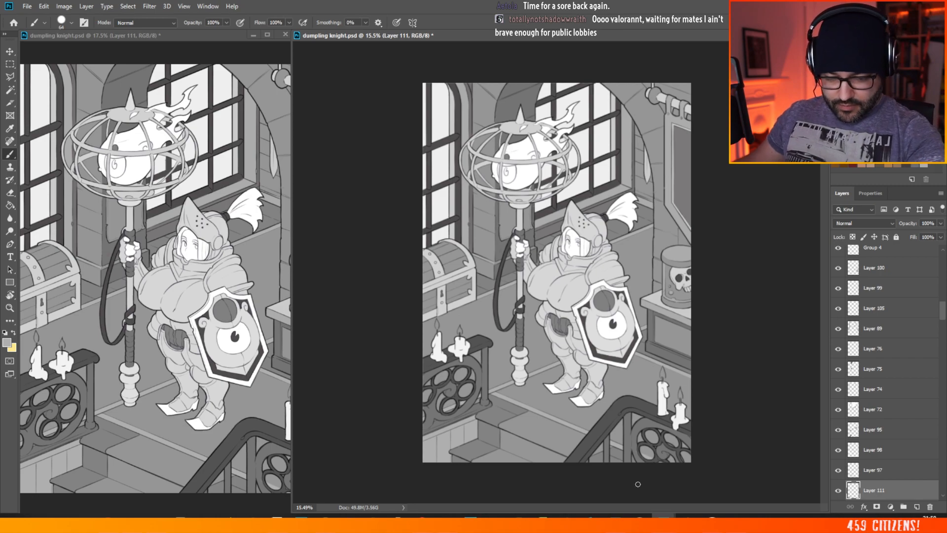
pyautogui.scroll(2, 585, 317)
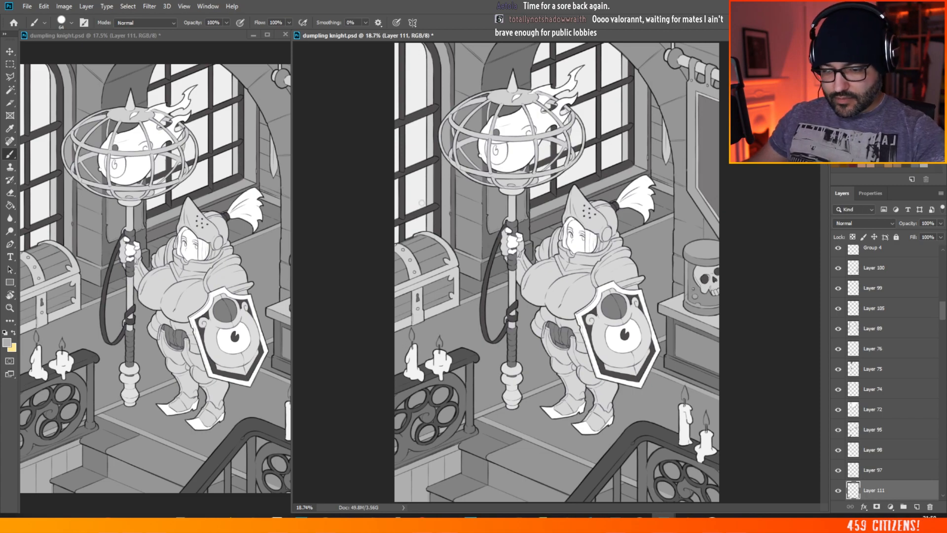
pyautogui.scroll(-1, 422, 204)
pyautogui.scroll(1, 716, 104)
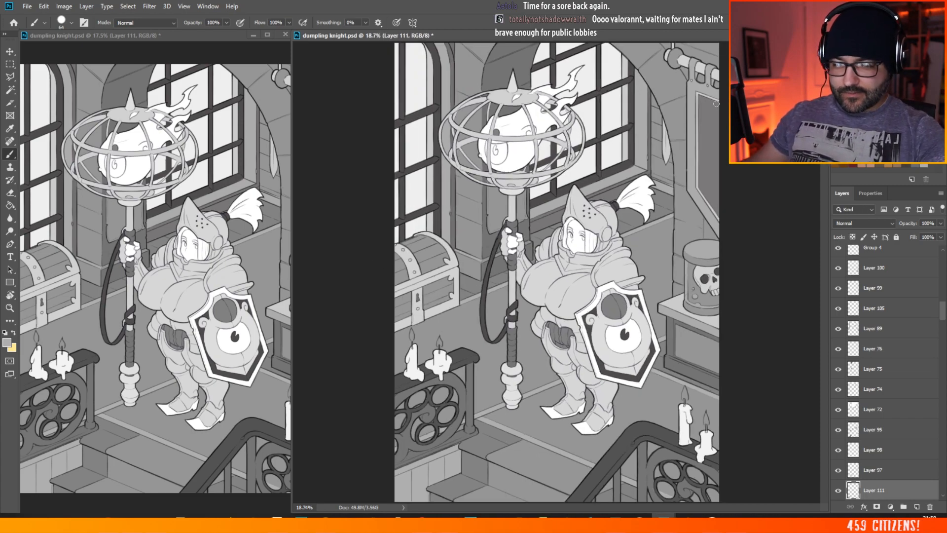
pyautogui.scroll(4, 716, 113)
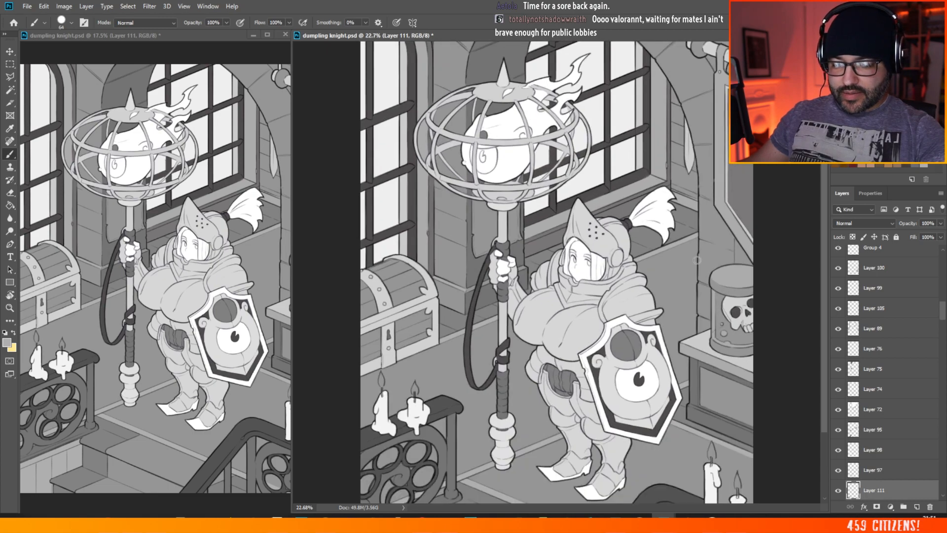
pyautogui.scroll(-2, 551, 161)
pyautogui.scroll(-1, 552, 161)
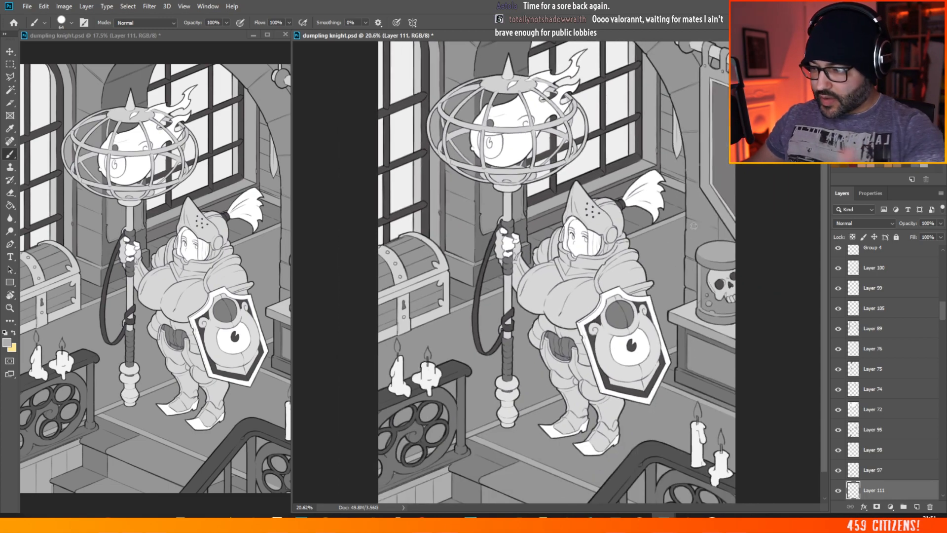
# Step: Save the dumpling knight document and export a copy of the illustration with the repainted stairs
pyautogui.click(27, 6)
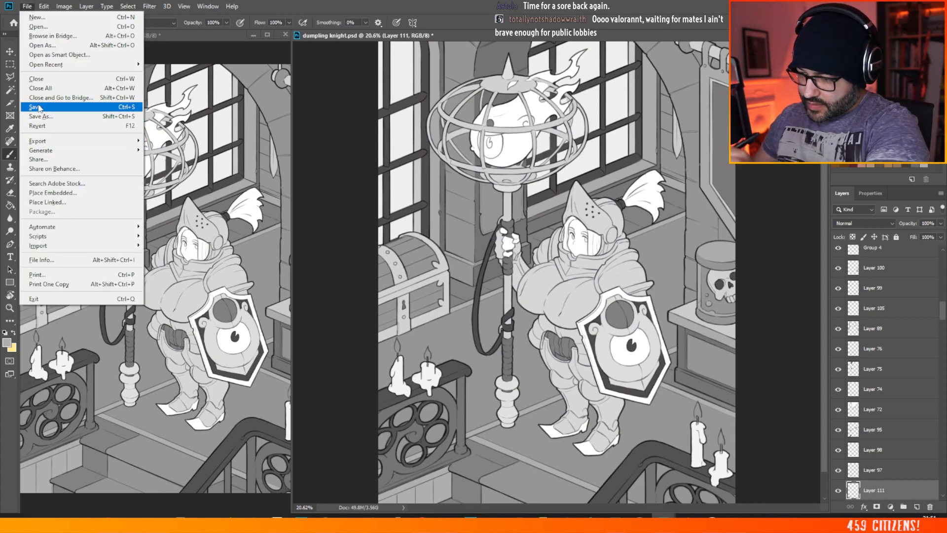
pyautogui.click(39, 107)
pyautogui.click(27, 6)
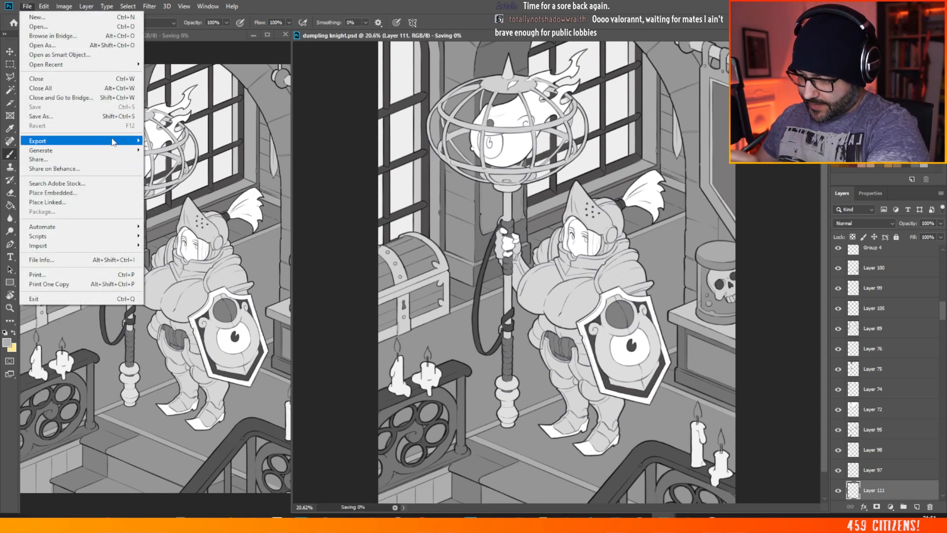
pyautogui.moveTo(112, 142)
pyautogui.click(192, 181)
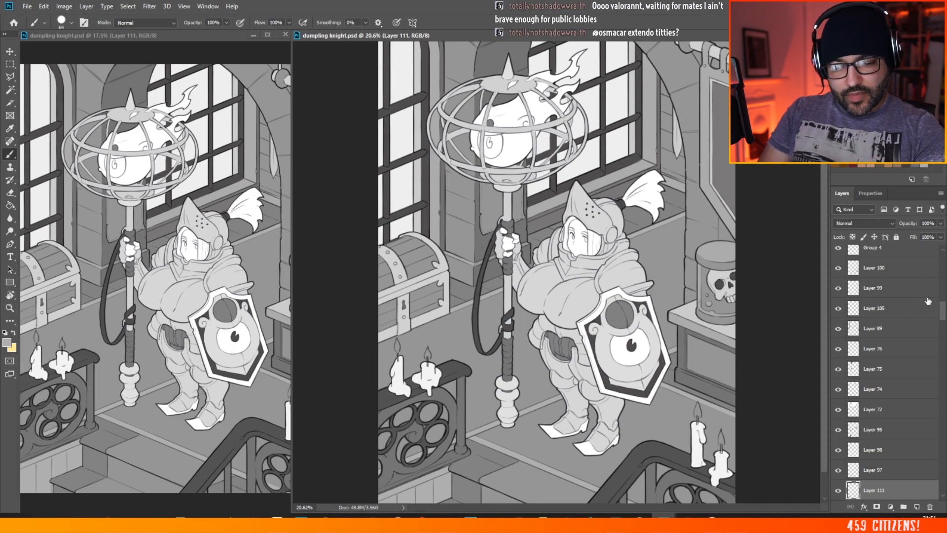
# Step: Make the full-canvas purple layer, Layer 92, visible above the illustration and select it for editing
pyautogui.moveTo(942, 311); pyautogui.dragTo(943, 256)
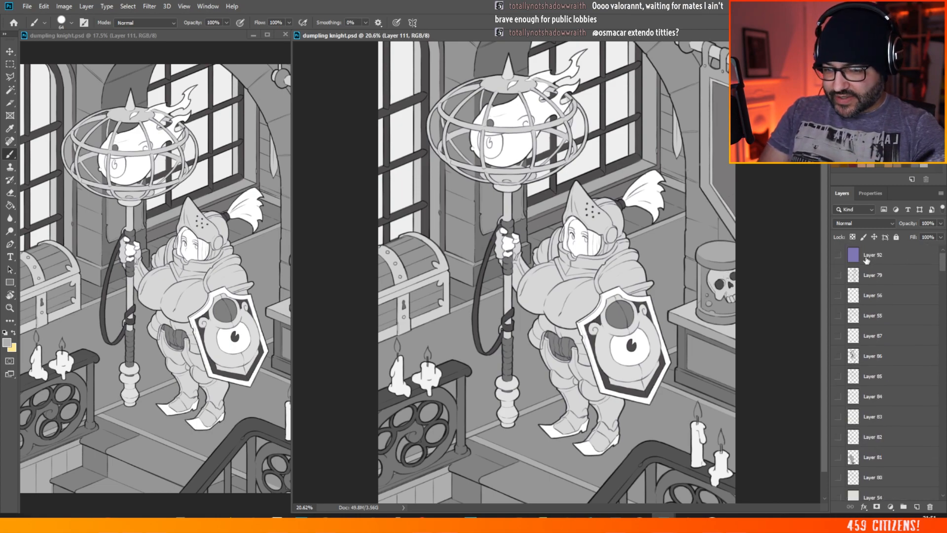
pyautogui.click(837, 254)
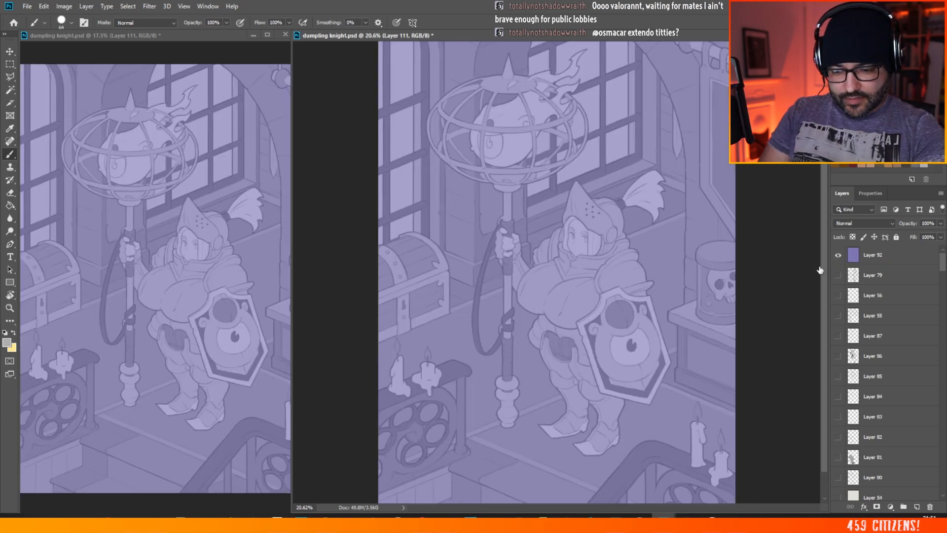
pyautogui.click(854, 224)
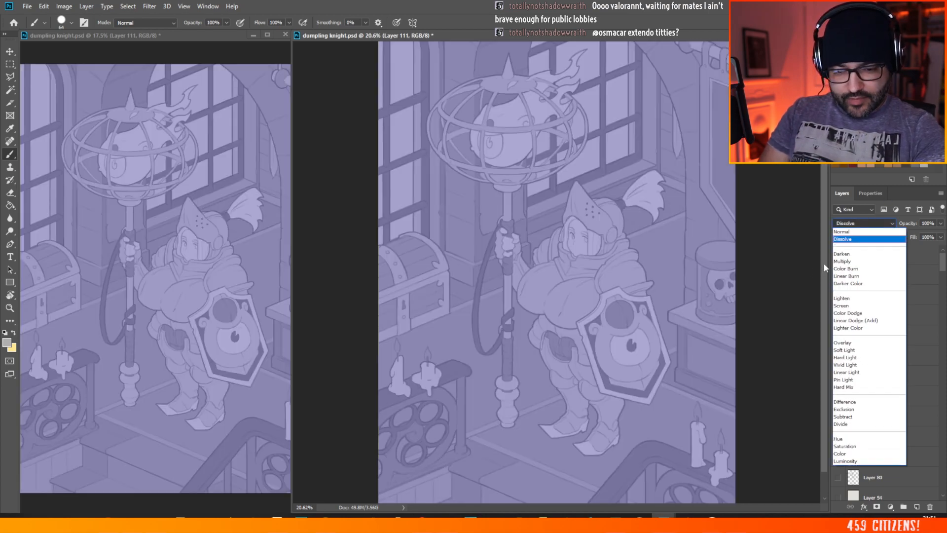
pyautogui.press('Escape')
pyautogui.click(888, 254)
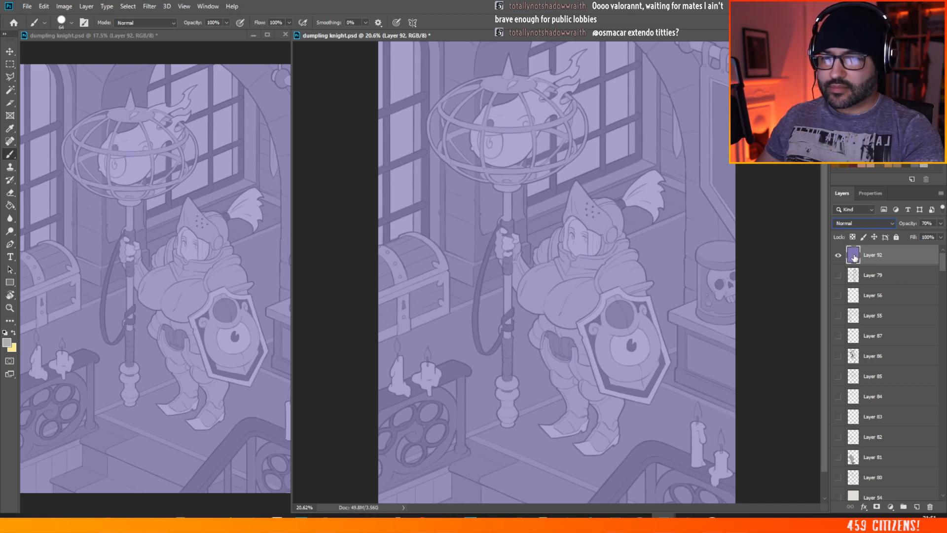
pyautogui.press('space')
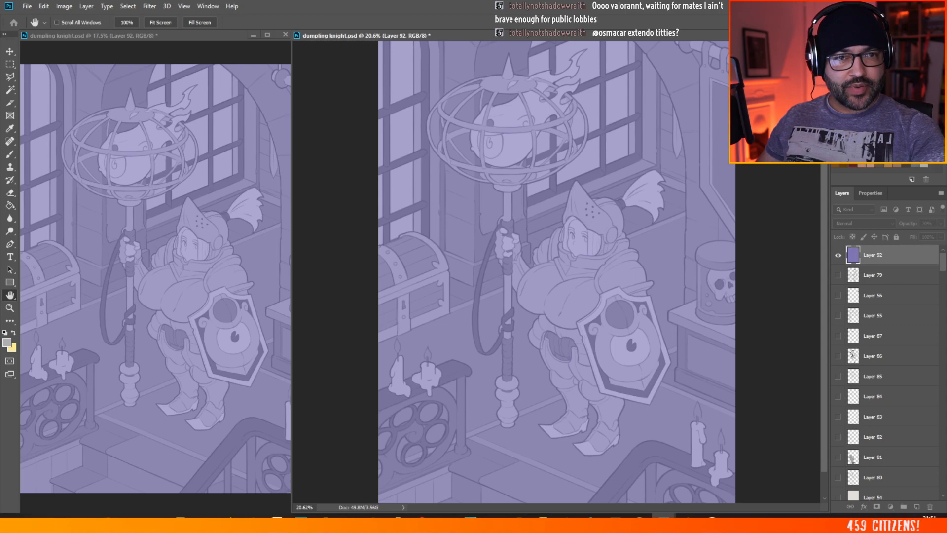
pyautogui.moveTo(927, 0); pyautogui.dragTo(512, 274)
pyautogui.click(629, 275)
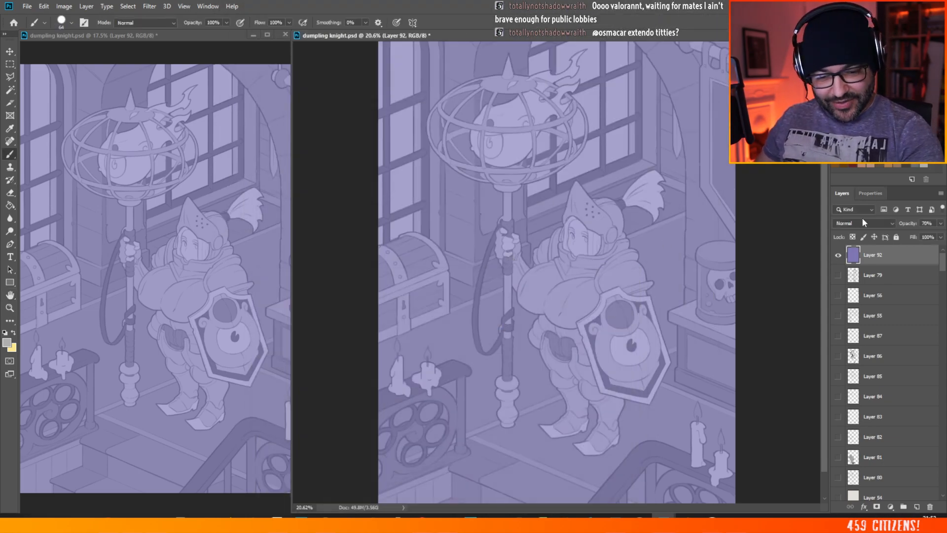
# Step: Fill Layer 92 with the muted greyish purple #887996 using the Paint Bucket
pyautogui.click(10, 205)
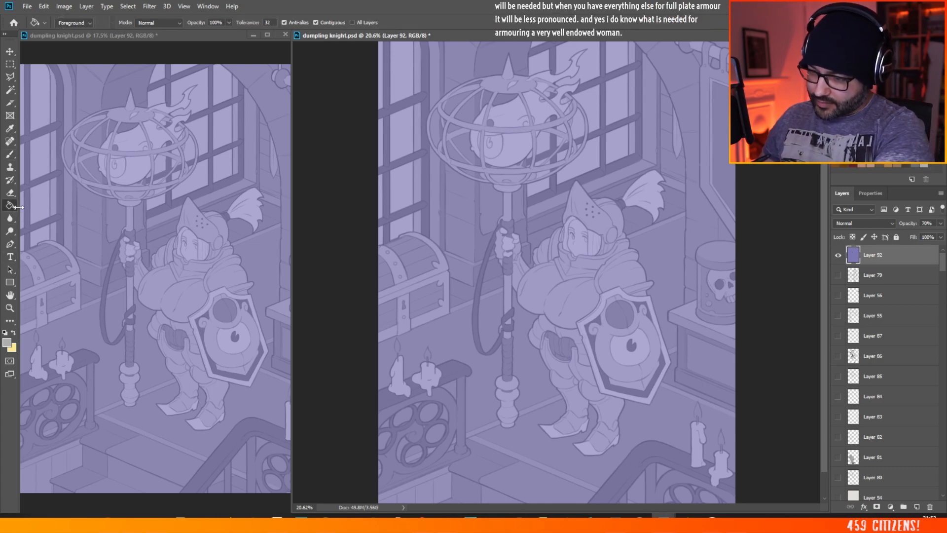
pyautogui.doubleClick(855, 256)
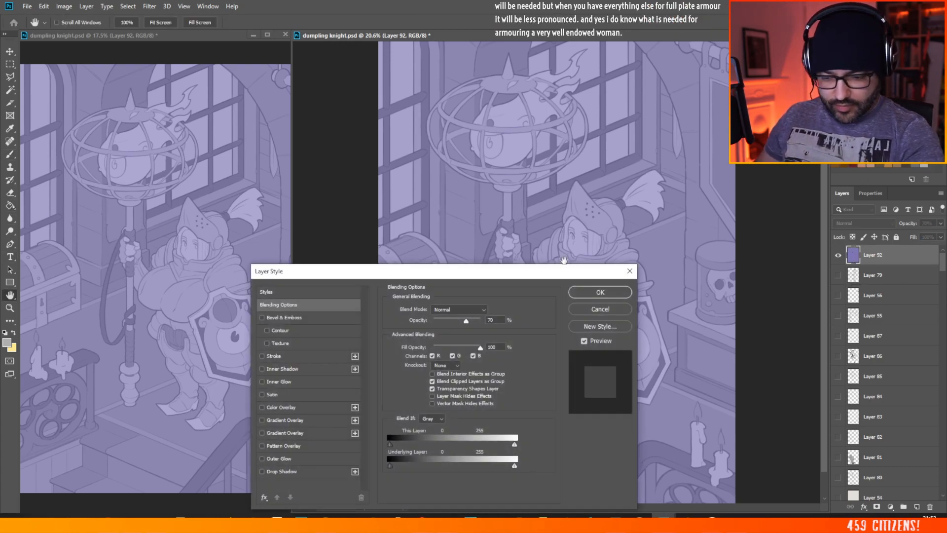
pyautogui.click(602, 292)
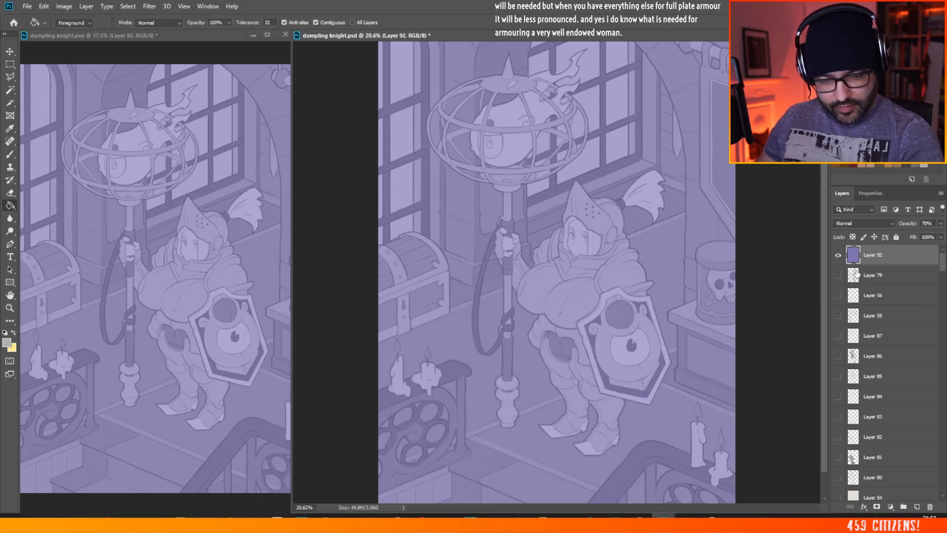
pyautogui.click(7, 341)
pyautogui.click(686, 161)
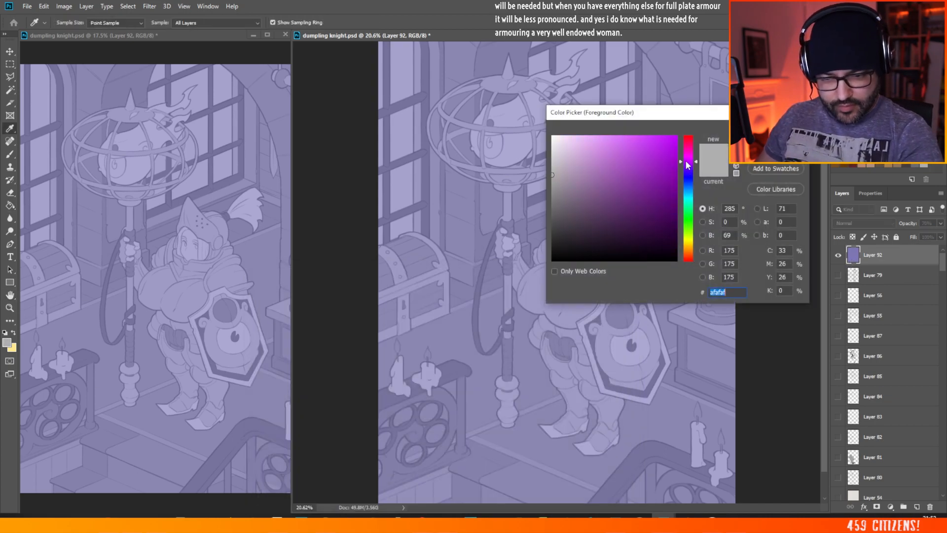
pyautogui.moveTo(602, 164); pyautogui.dragTo(583, 183)
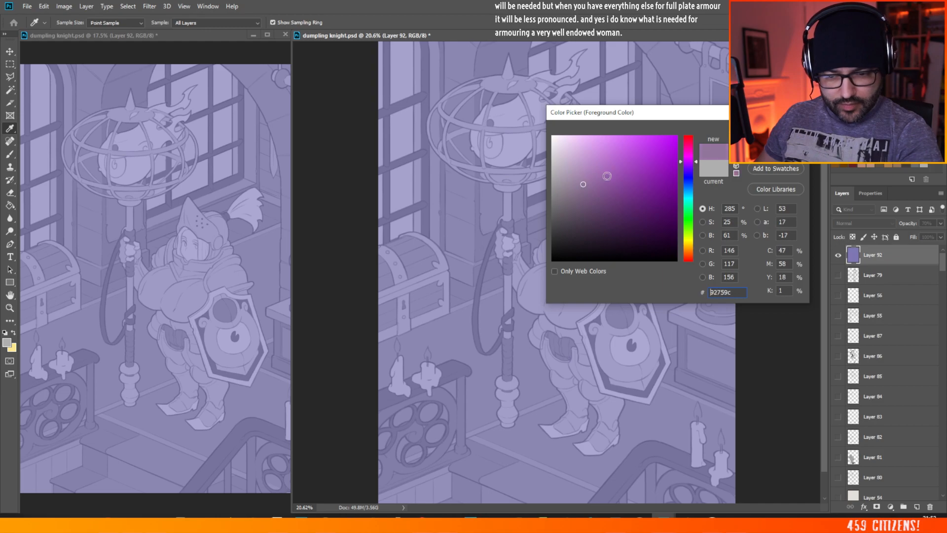
pyautogui.click(686, 166)
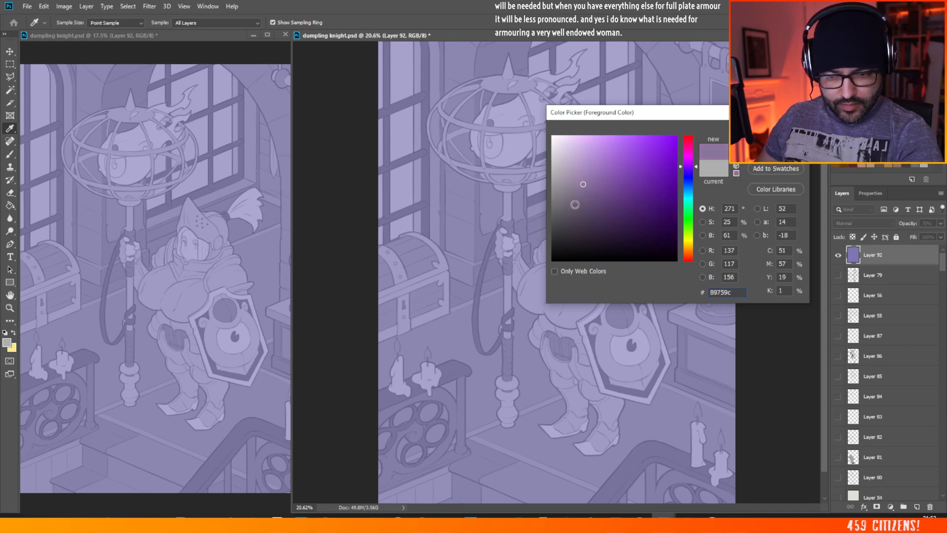
pyautogui.moveTo(572, 190); pyautogui.dragTo(575, 187)
pyautogui.press('Return')
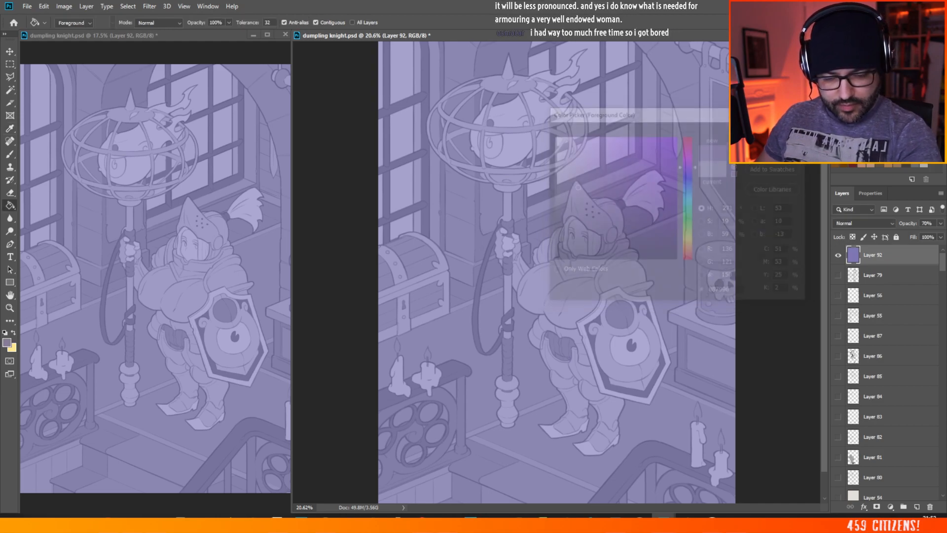
pyautogui.click(643, 267)
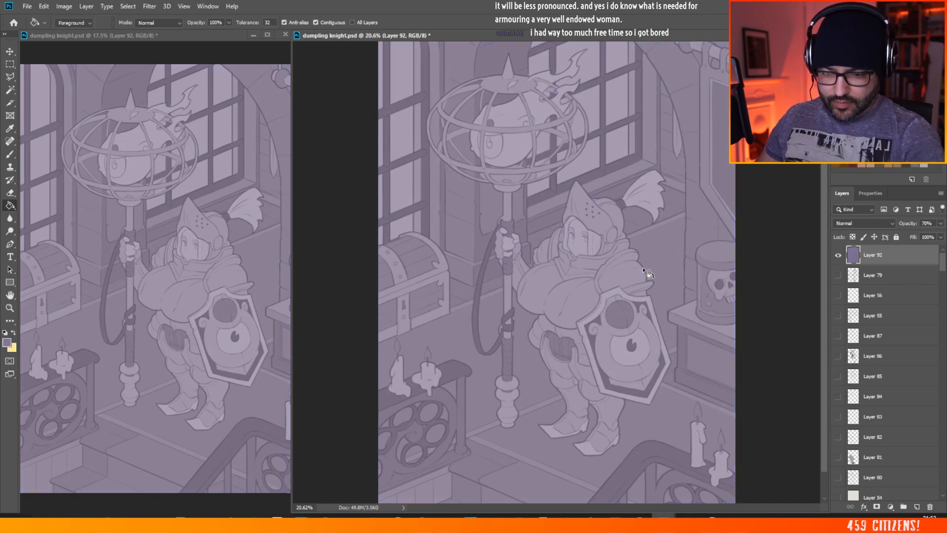
# Step: Refill Layer 92 with the slightly more saturated purple #8a739f
pyautogui.click(7, 342)
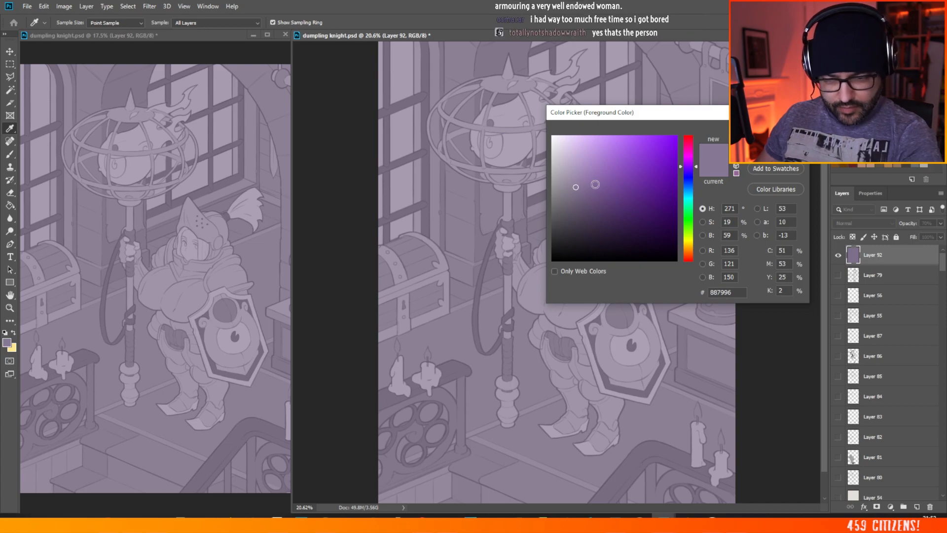
pyautogui.click(586, 182)
pyautogui.press('Return')
pyautogui.click(617, 329)
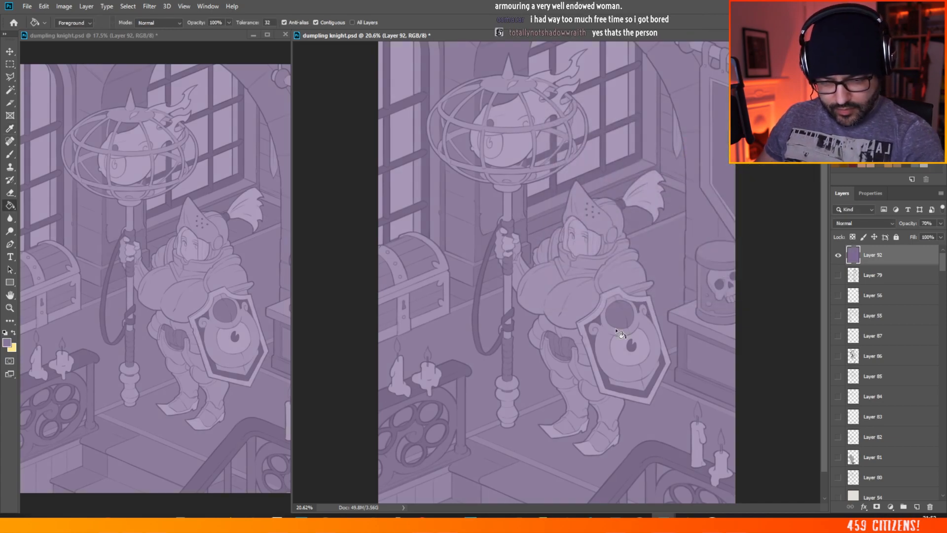
# Step: Raise Layer 92's opacity to 100% and refill it with the lighter purple #a494b4
pyautogui.click(940, 223)
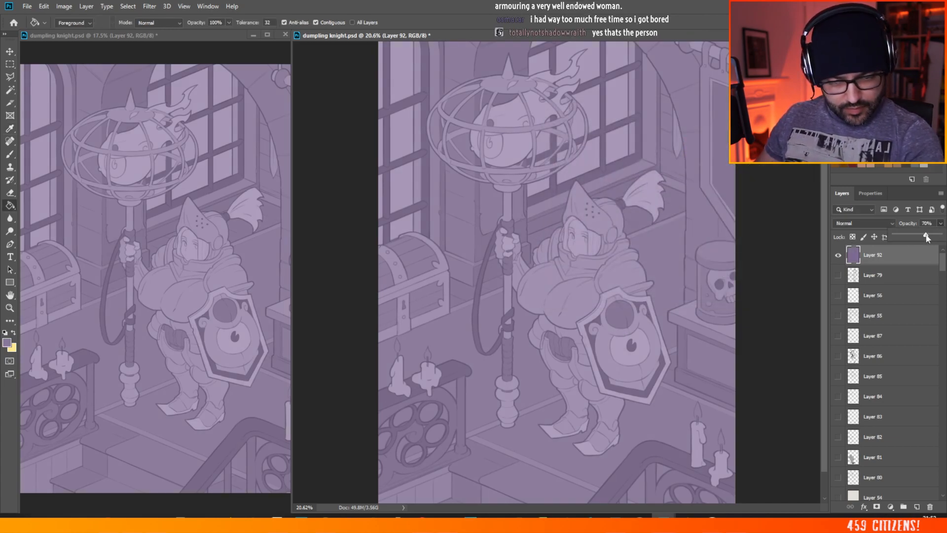
pyautogui.moveTo(926, 237); pyautogui.dragTo(940, 236)
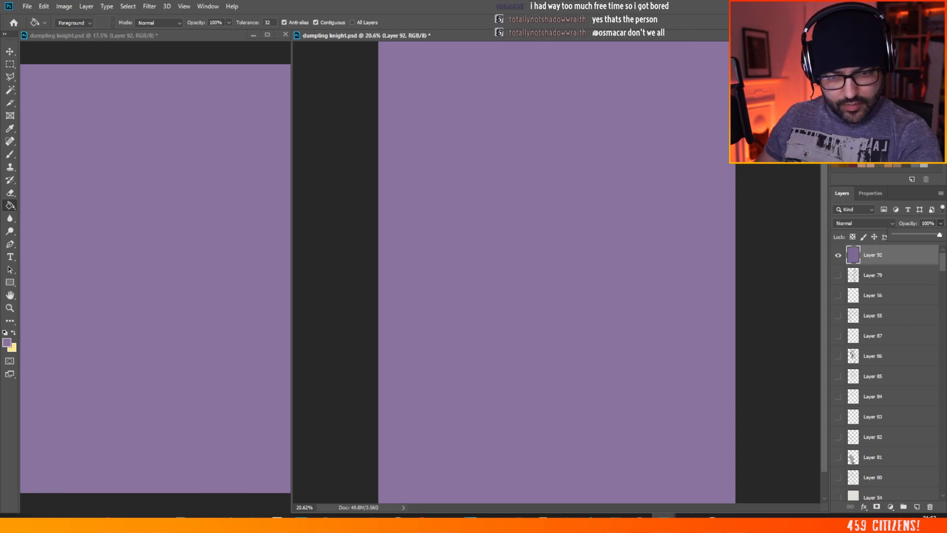
pyautogui.click(7, 342)
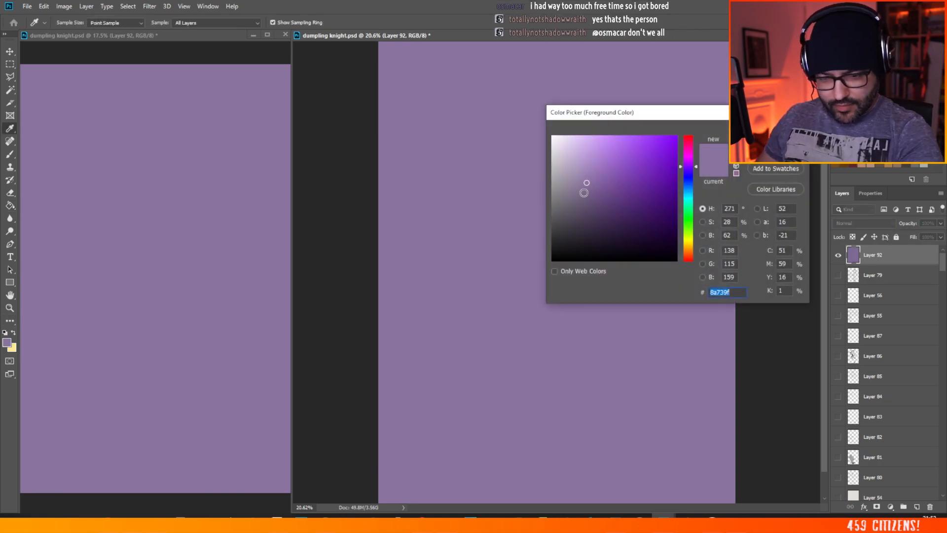
pyautogui.moveTo(584, 192); pyautogui.dragTo(574, 172)
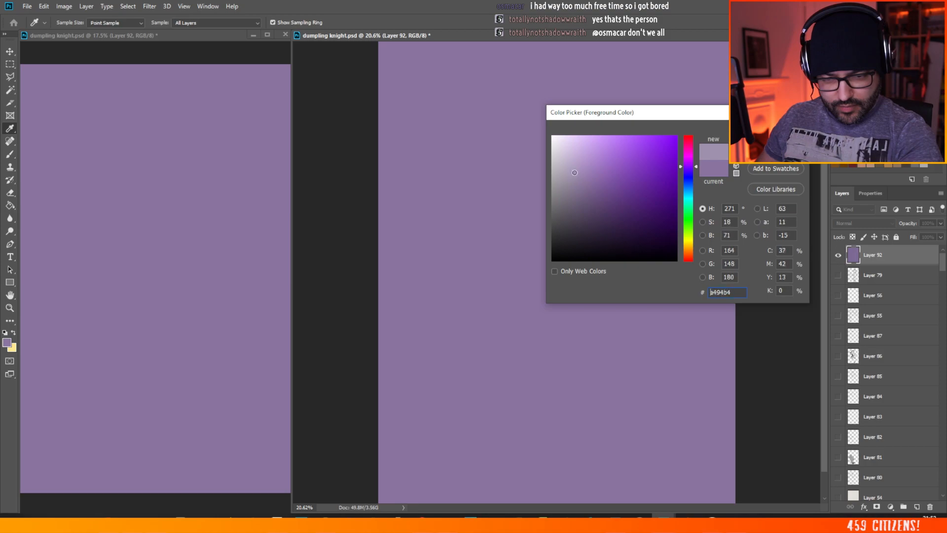
pyautogui.press('Return')
pyautogui.click(617, 168)
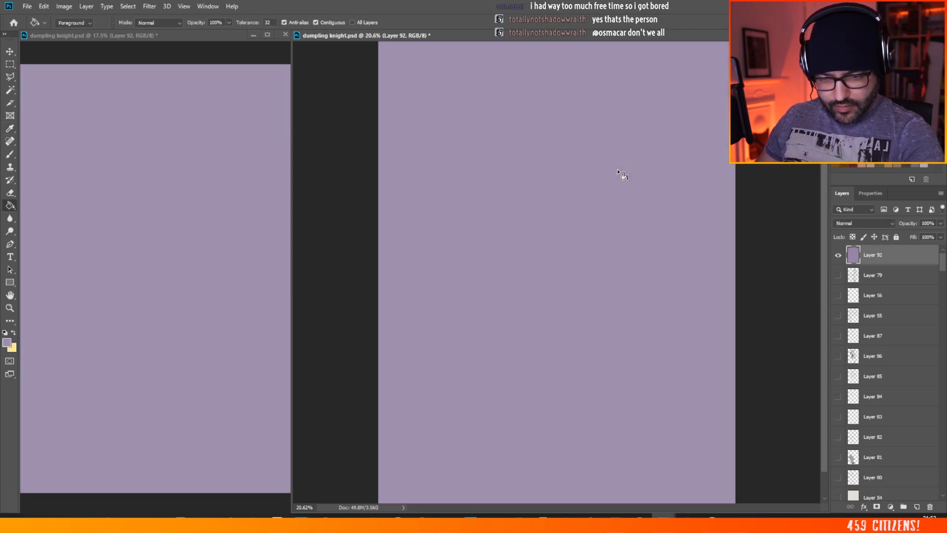
# Step: Set Layer 92's blend mode to Multiply and lower its opacity to 74%
pyautogui.click(863, 222)
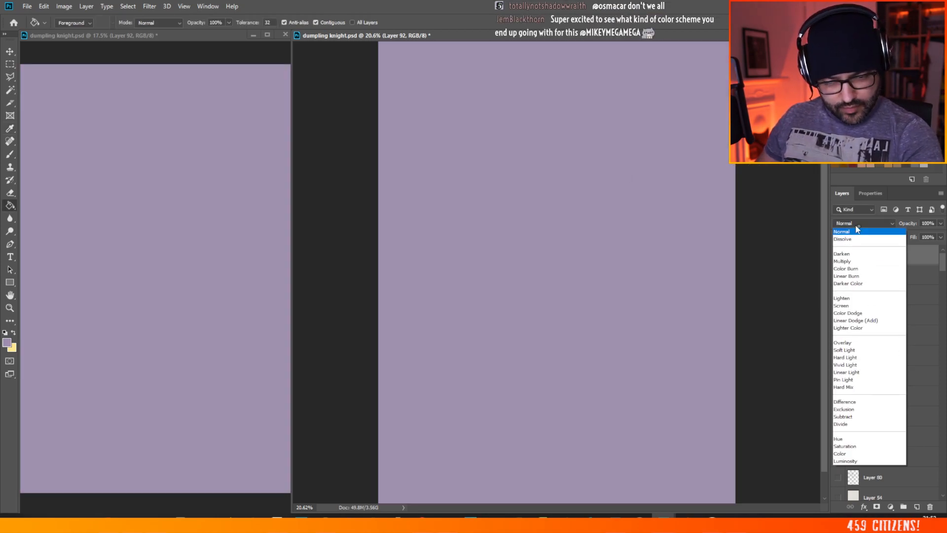
pyautogui.click(847, 260)
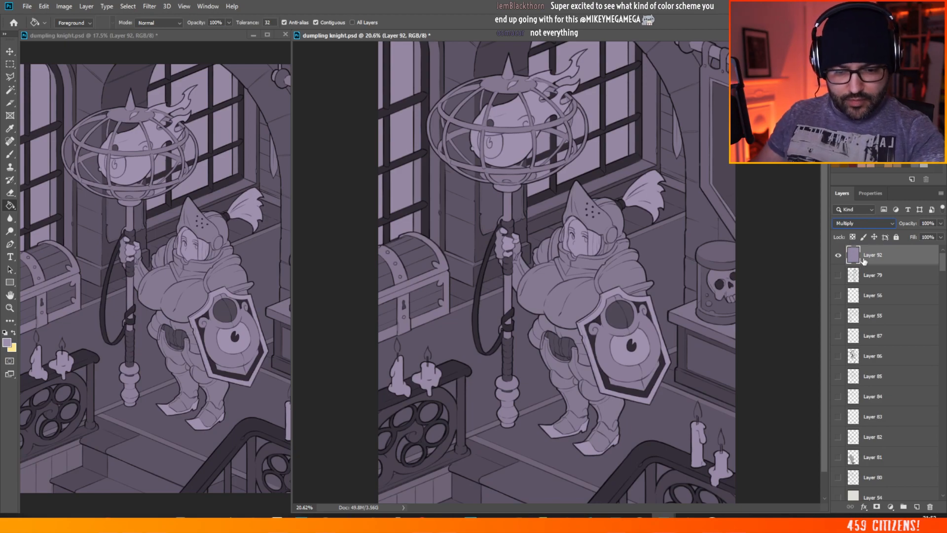
pyautogui.click(941, 223)
pyautogui.moveTo(940, 235); pyautogui.dragTo(928, 235)
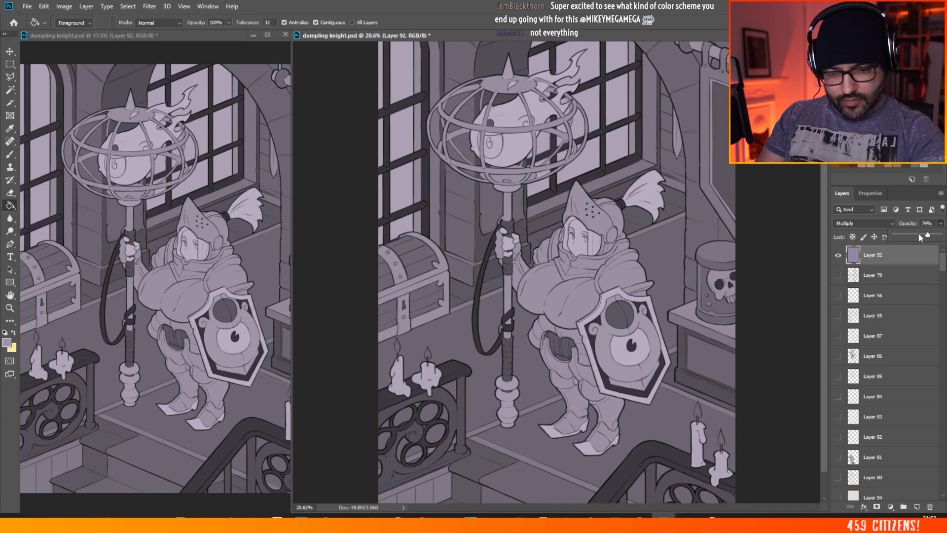
# Step: Change Layer 92's blend mode to Overlay and set its opacity to 75%
pyautogui.click(863, 223)
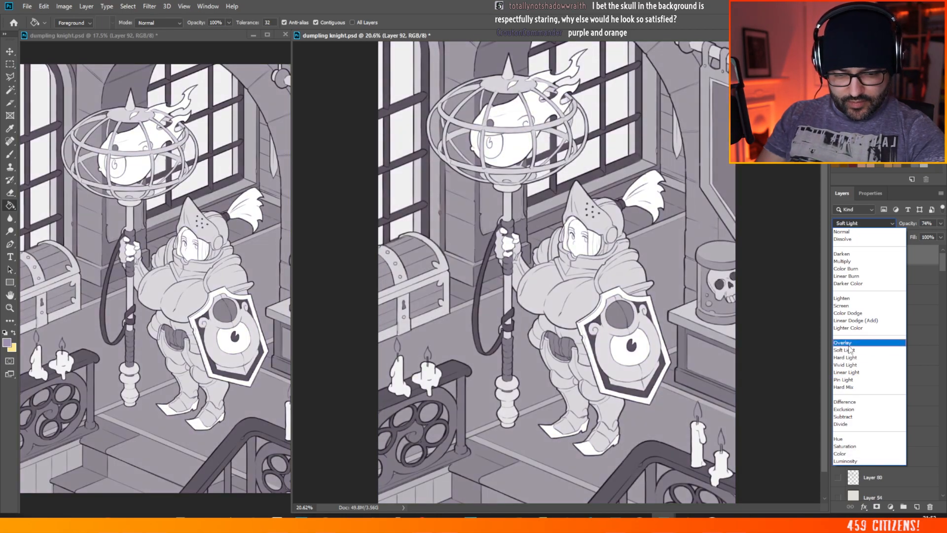
pyautogui.click(849, 343)
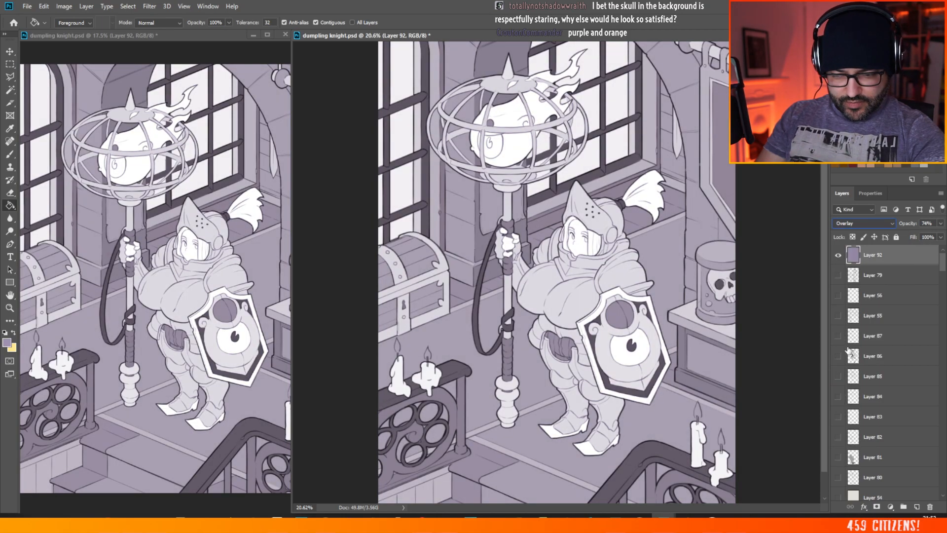
pyautogui.click(9, 344)
pyautogui.click(775, 144)
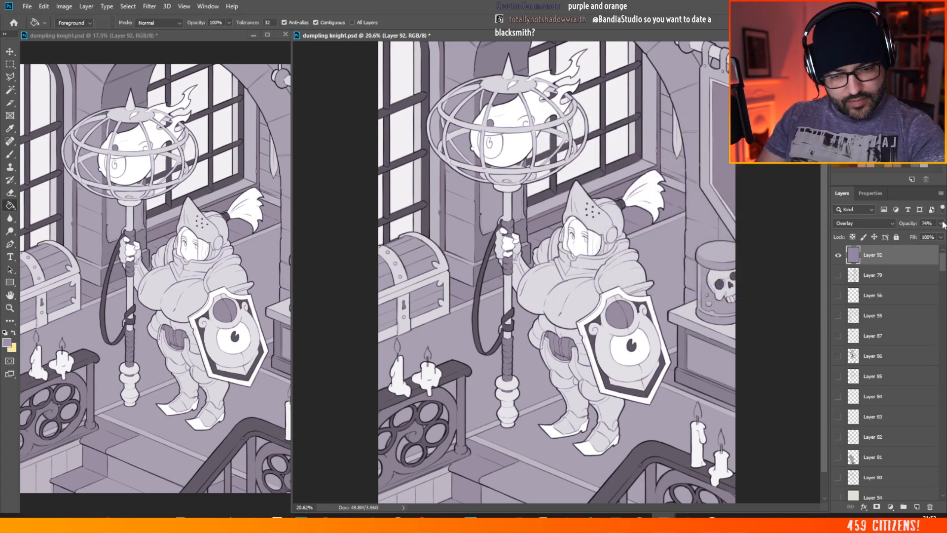
pyautogui.click(941, 224)
pyautogui.moveTo(929, 238)
pyautogui.mouseDown()
pyautogui.moveTo(940, 235)
pyautogui.moveTo(915, 236)
pyautogui.mouseUp()
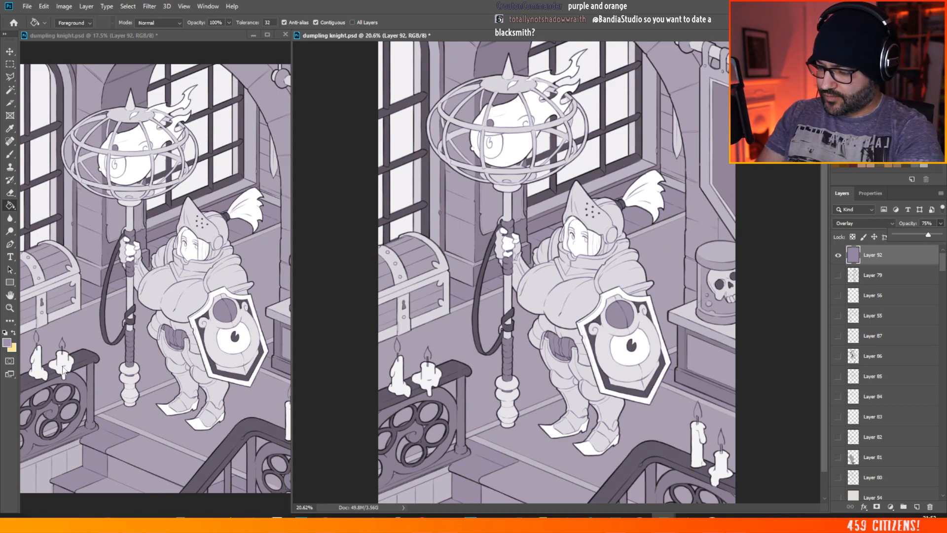
# Step: Refill Layer 92 with a darker, more saturated blue-purple
pyautogui.click(7, 342)
pyautogui.click(687, 172)
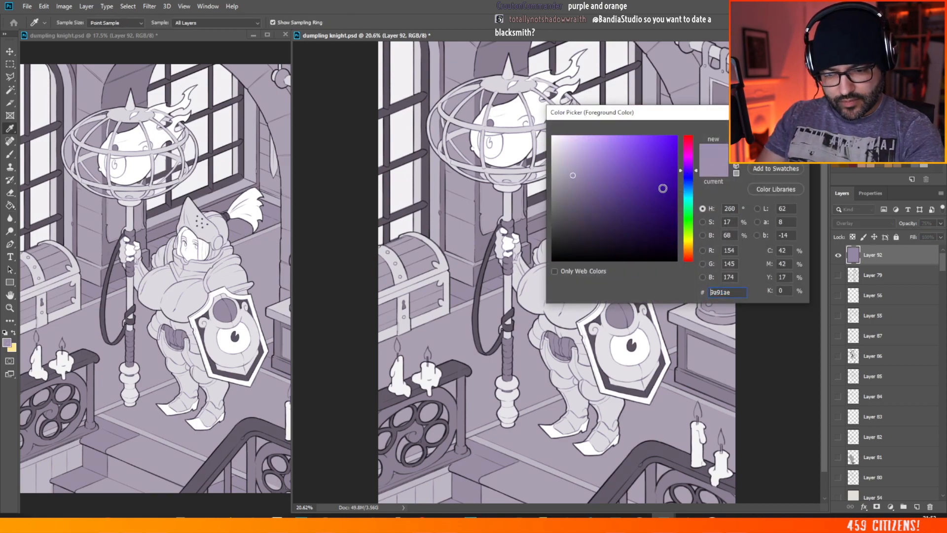
pyautogui.click(591, 199)
pyautogui.press('Return')
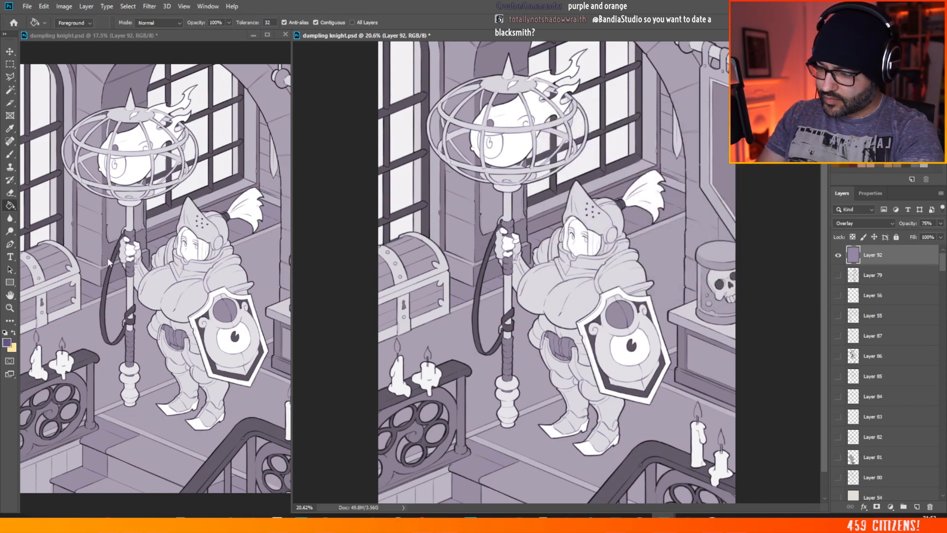
pyautogui.click(541, 235)
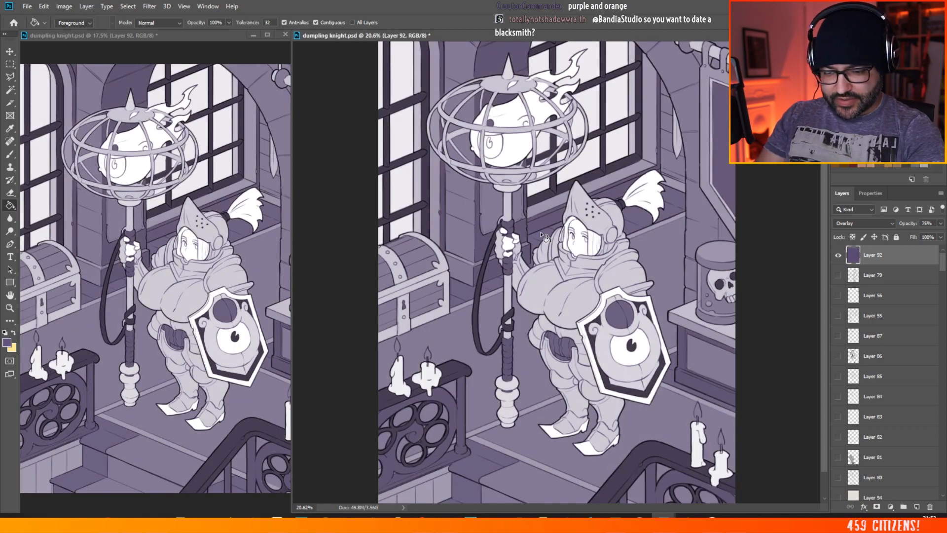
# Step: Refill Layer 92 with a bright, saturated lavender at full brightness
pyautogui.click(6, 341)
pyautogui.moveTo(689, 174); pyautogui.dragTo(688, 172)
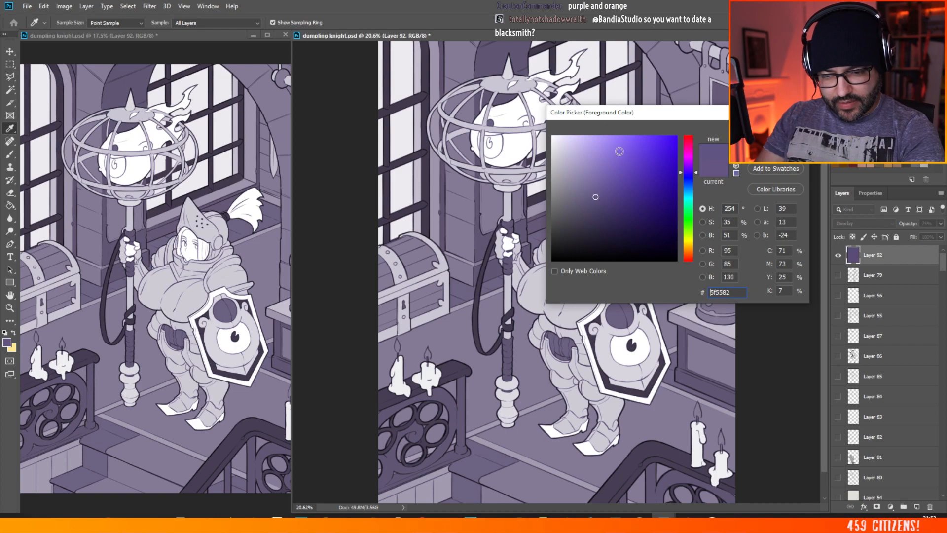
pyautogui.moveTo(607, 139); pyautogui.dragTo(606, 127)
pyautogui.press('Return')
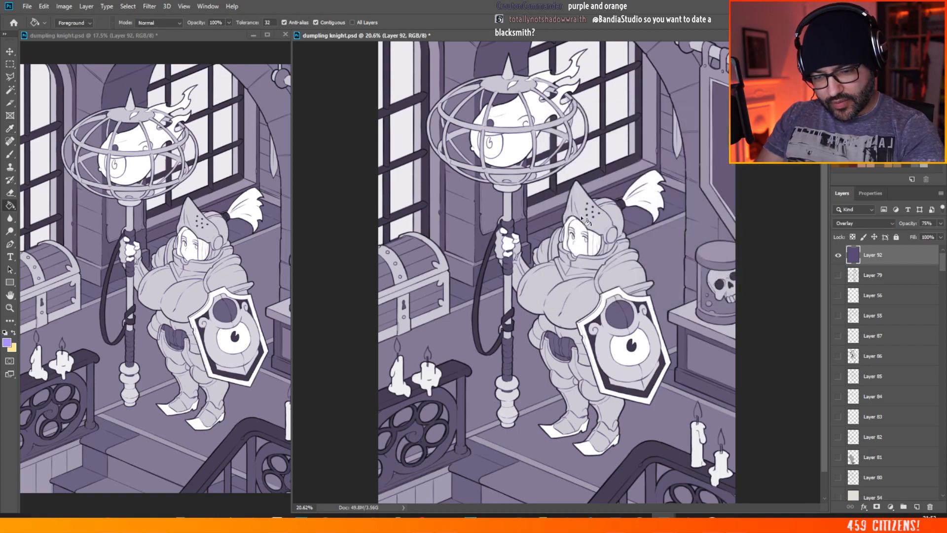
pyautogui.click(586, 222)
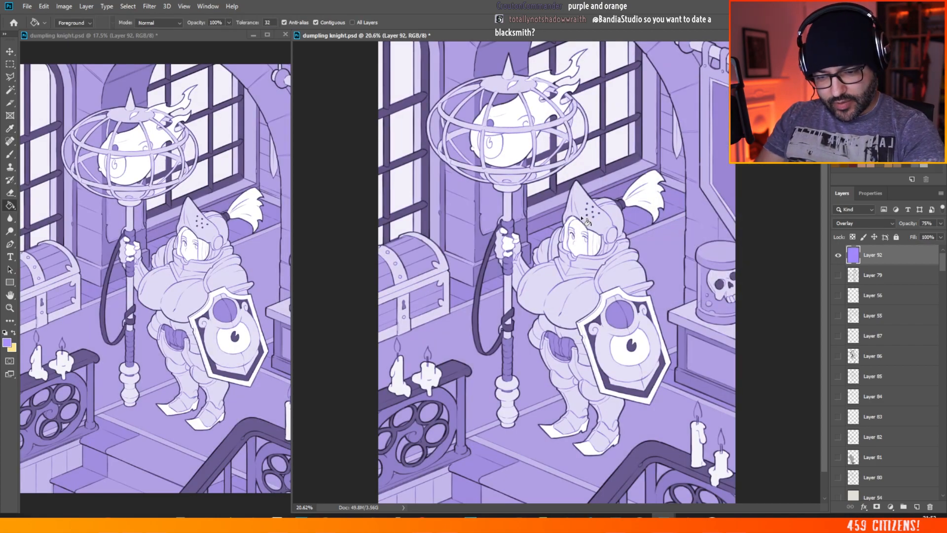
# Step: Refill Layer 92 with a muted greyish purple
pyautogui.click(6, 341)
pyautogui.click(581, 177)
pyautogui.press('Return')
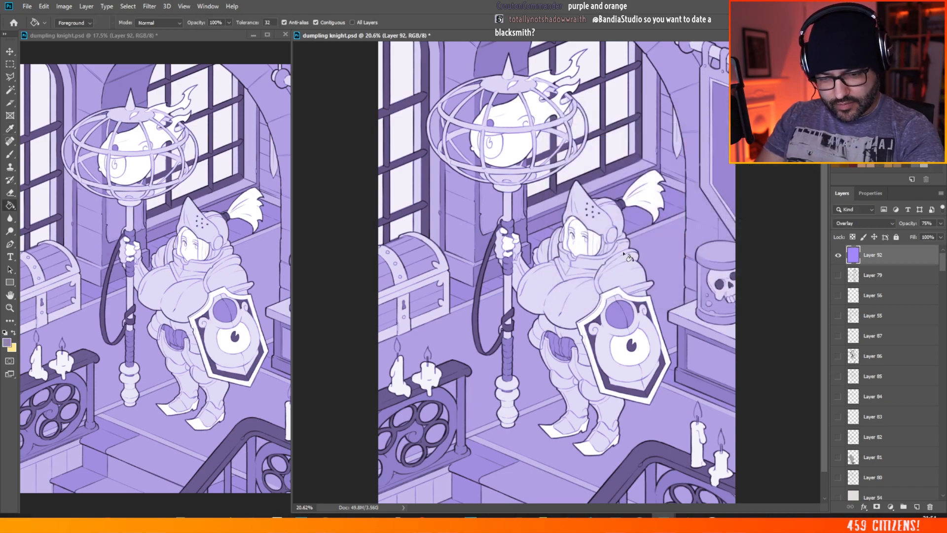
pyautogui.click(626, 249)
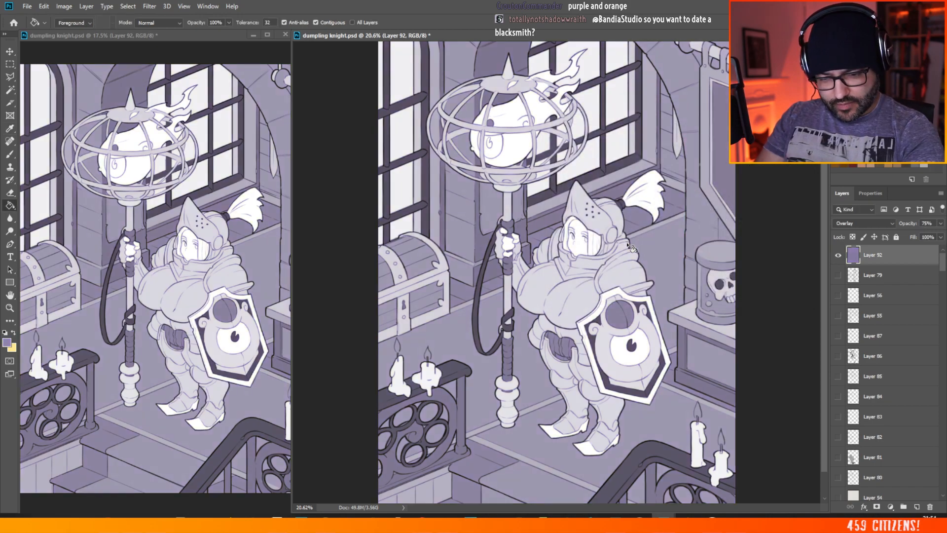
# Step: Refill Layer 92 with the warmer, darker purple #7a5f91
pyautogui.click(7, 341)
pyautogui.click(688, 168)
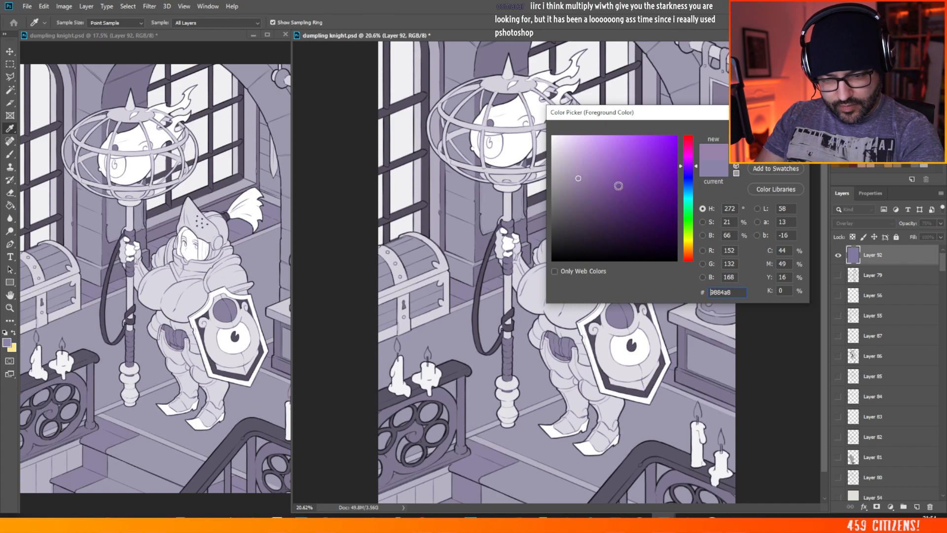
pyautogui.click(594, 187)
pyautogui.press('Return')
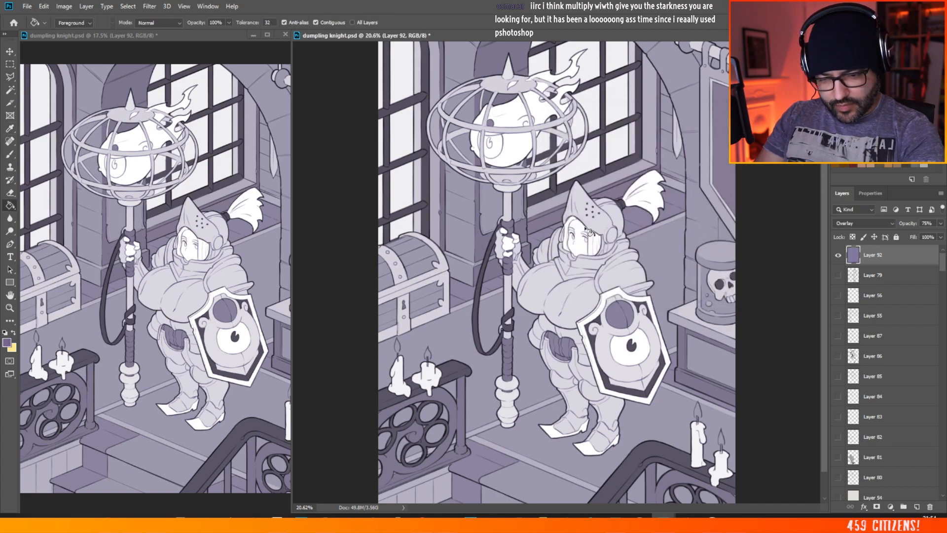
pyautogui.click(568, 240)
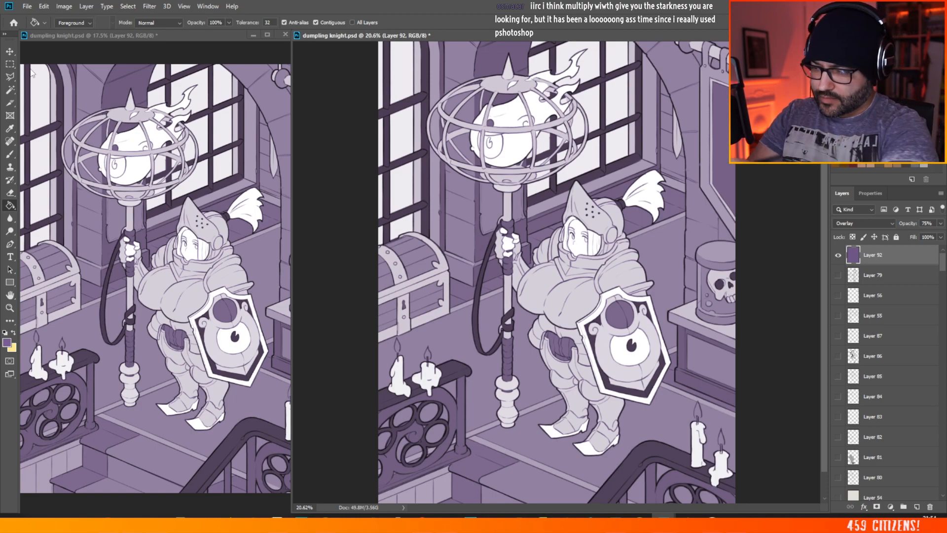
# Step: Hide the purple Layer 92 and the line art layer Group 3 copy so only the grey block-in shows
pyautogui.click(10, 65)
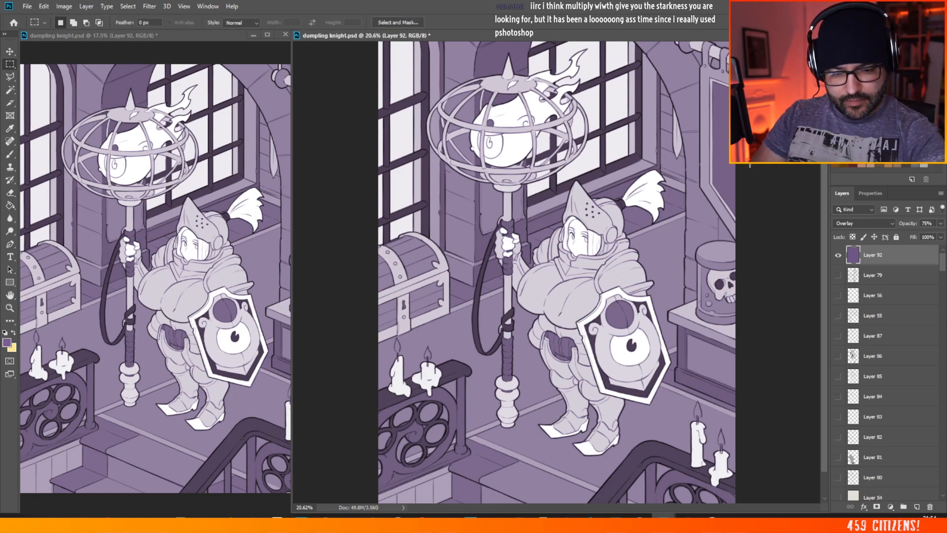
pyautogui.click(838, 255)
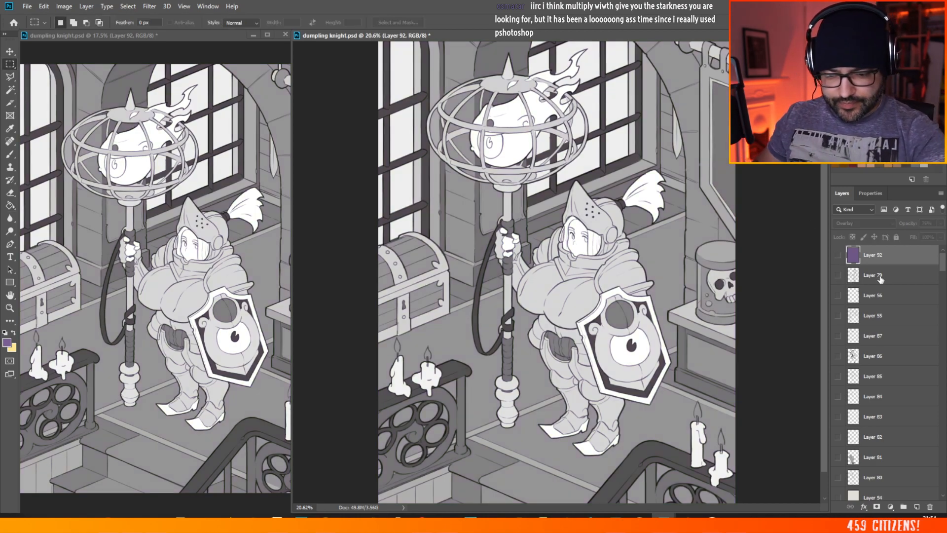
pyautogui.scroll(-3, 943, 264)
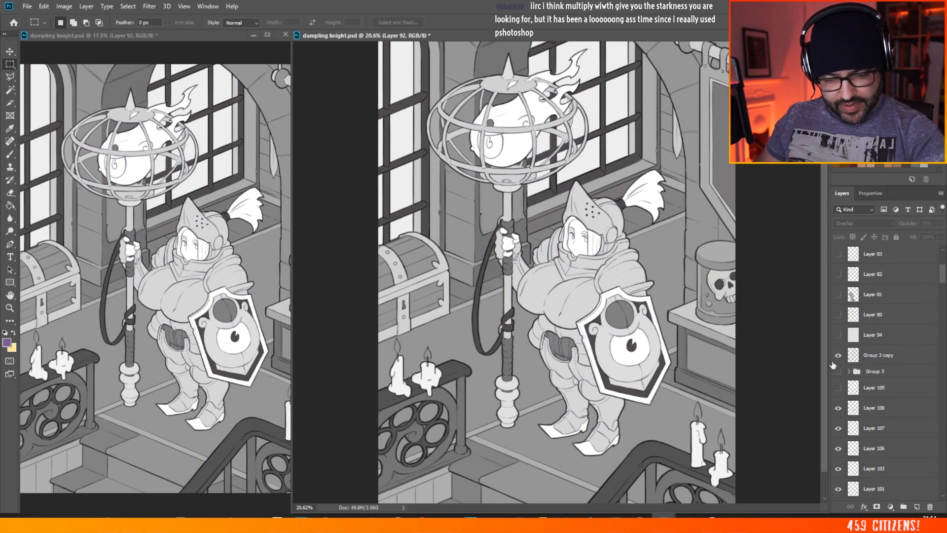
pyautogui.click(838, 356)
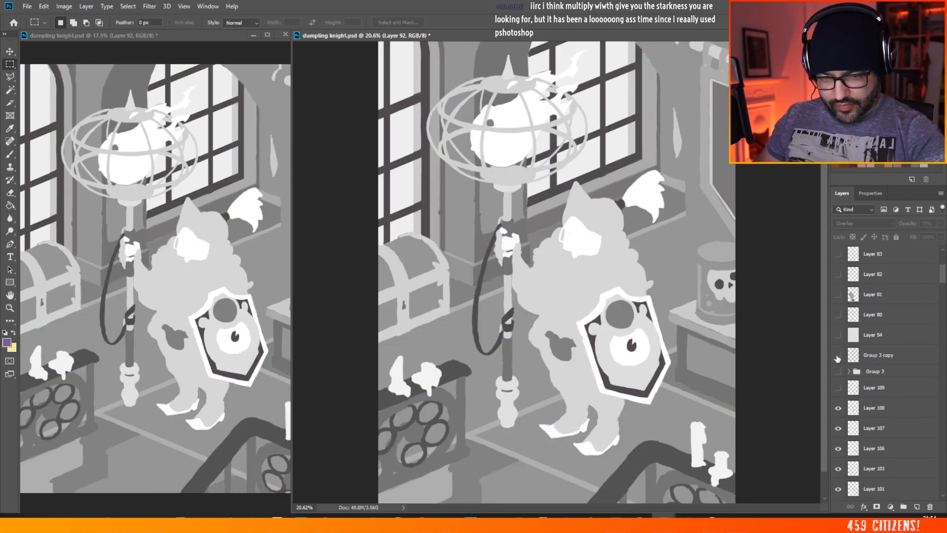
pyautogui.click(837, 355)
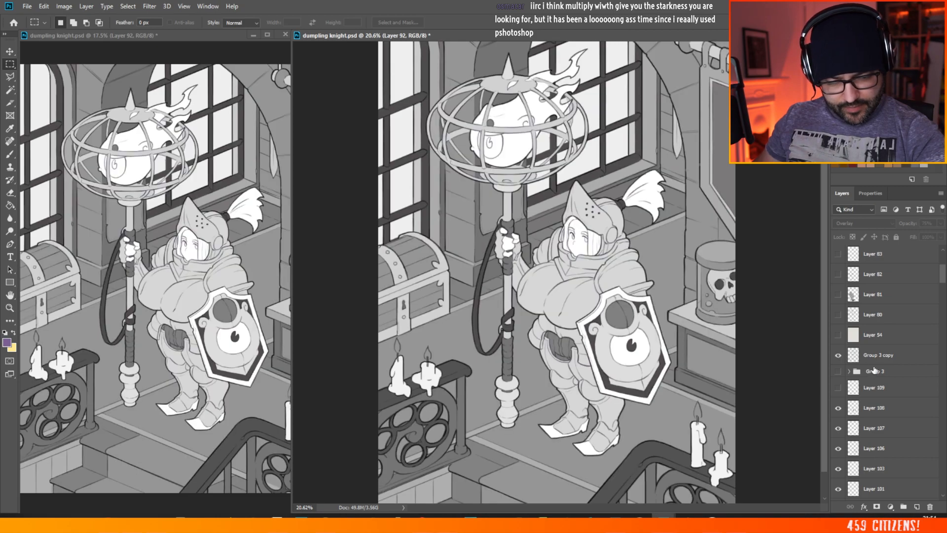
pyautogui.click(873, 359)
pyautogui.click(838, 356)
# Step: Add a new layer directly above Group 3 and stamp the visible grey block-in onto it
pyautogui.click(878, 373)
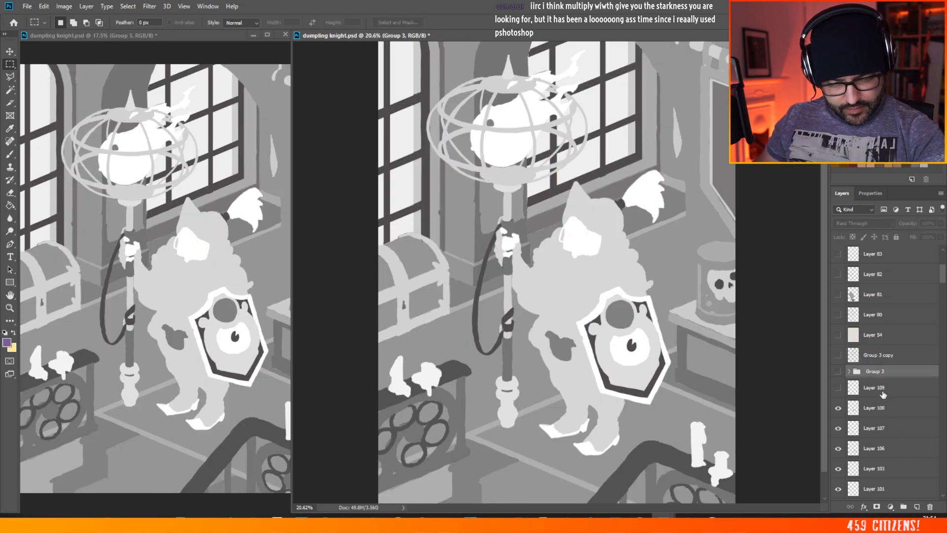
pyautogui.click(917, 505)
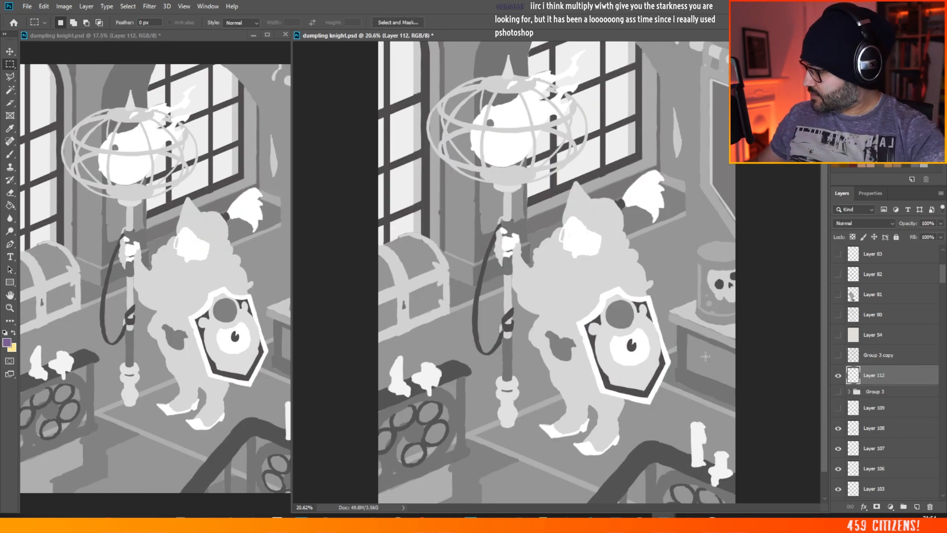
pyautogui.hotkey('ctrl', 'shift', 'alt', 'e')
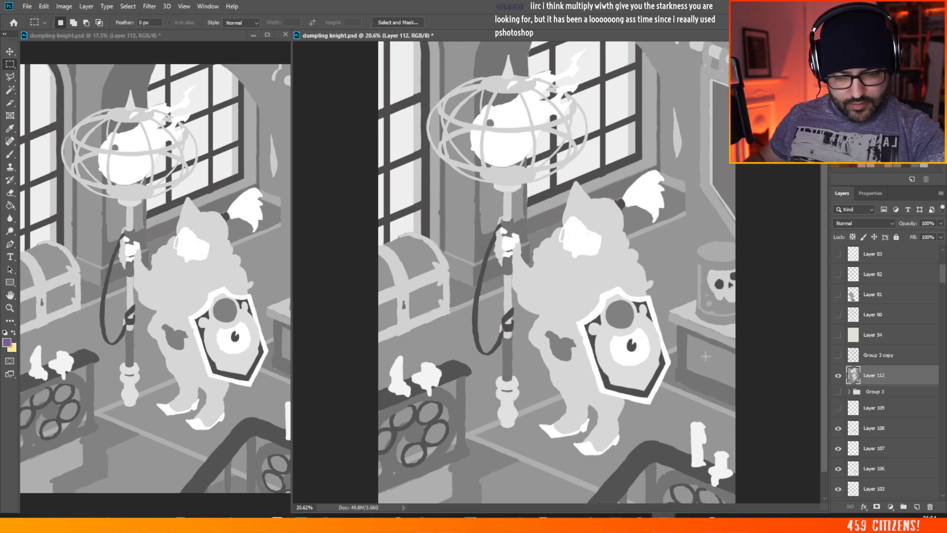
# Step: Show Group 3 copy and Layer 92 again, and move Layer 92 between the line art and the merged grey layer
pyautogui.click(837, 355)
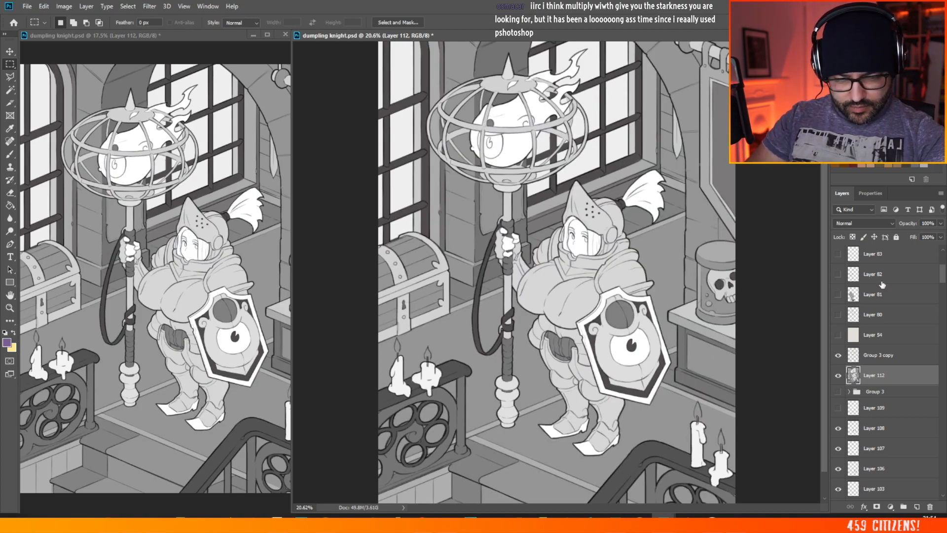
pyautogui.moveTo(943, 274); pyautogui.dragTo(943, 260)
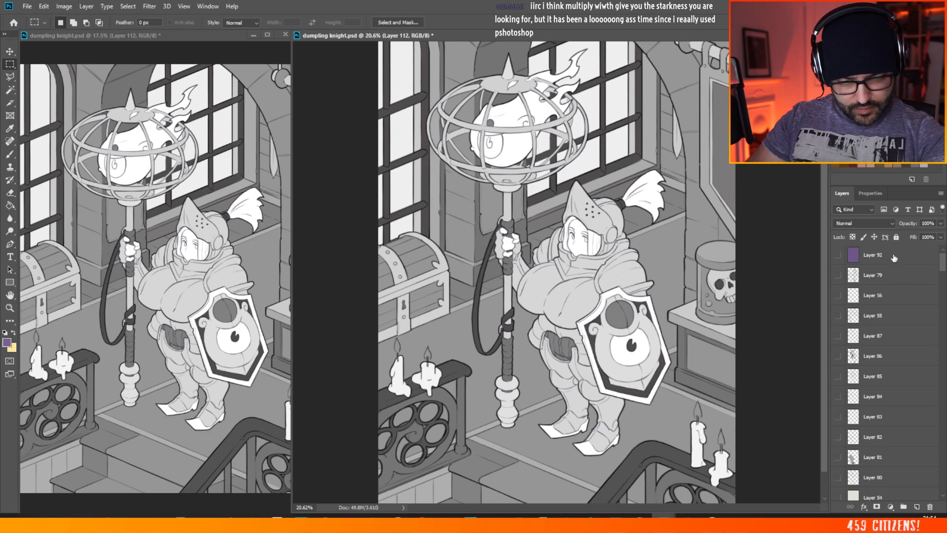
pyautogui.click(839, 256)
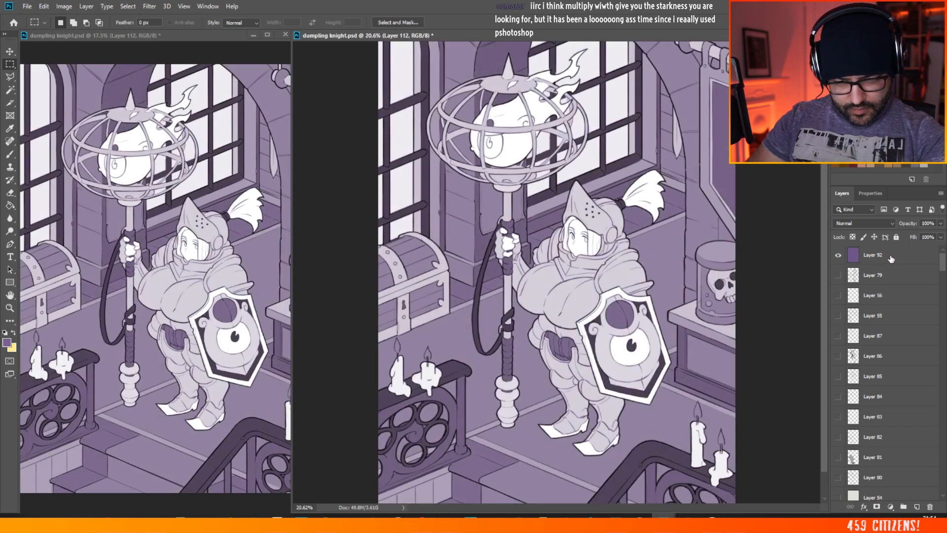
pyautogui.moveTo(912, 256); pyautogui.dragTo(883, 309)
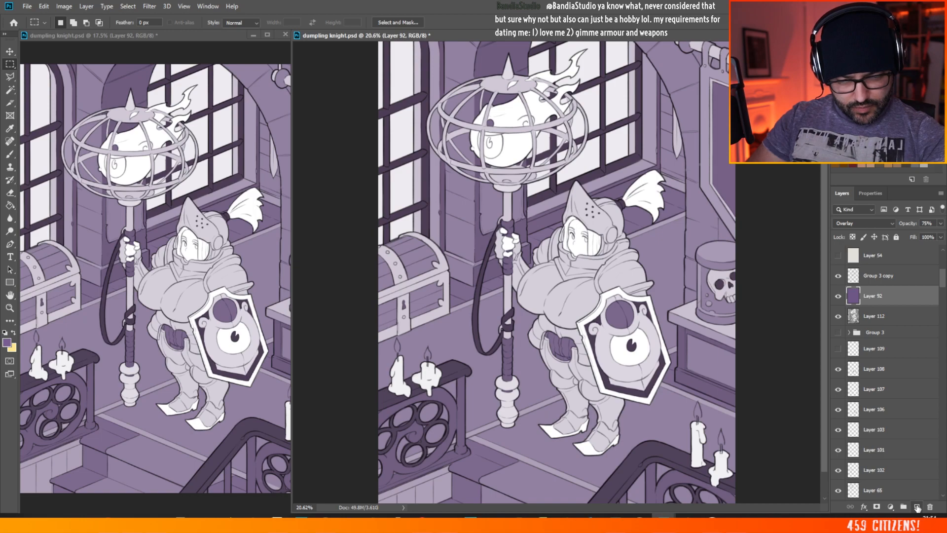
# Step: Add a new layer above Layer 92 and set its blend mode to Multiply
pyautogui.click(917, 506)
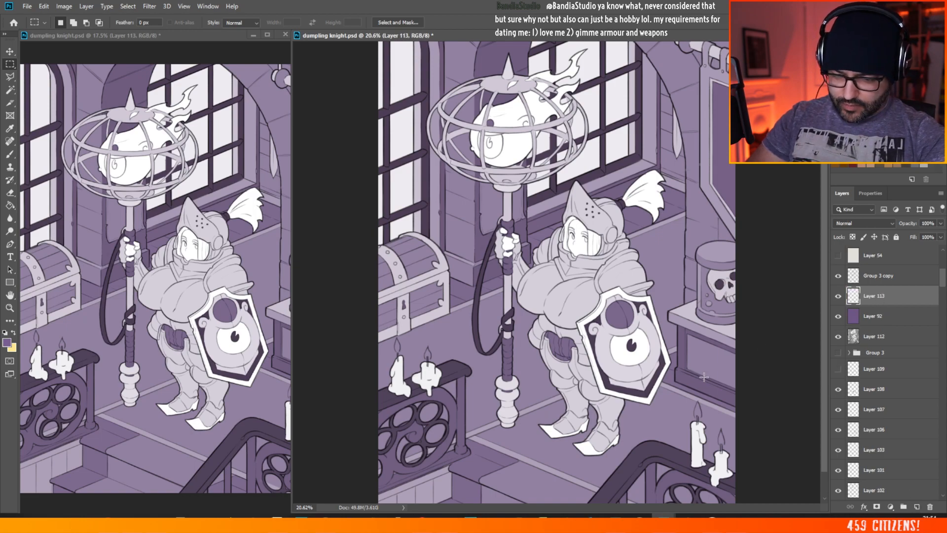
pyautogui.click(883, 225)
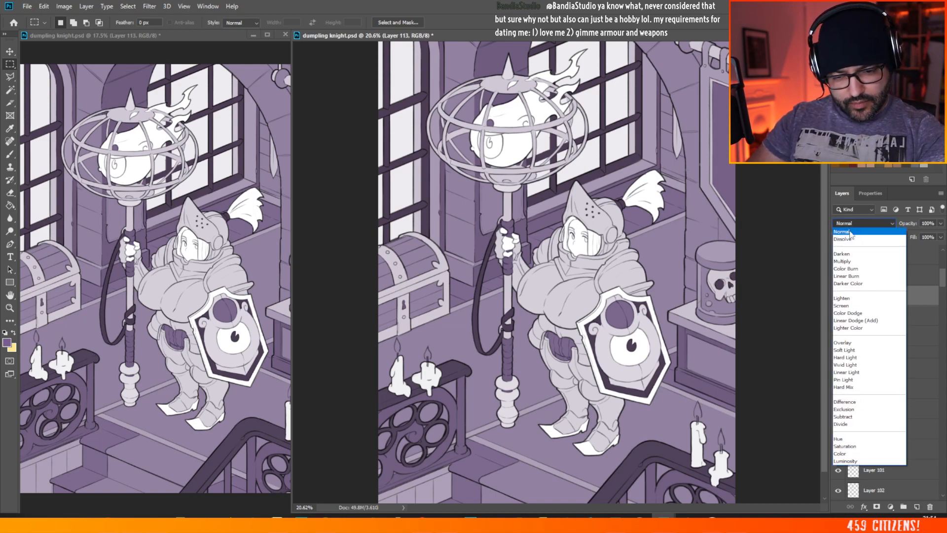
pyautogui.click(839, 253)
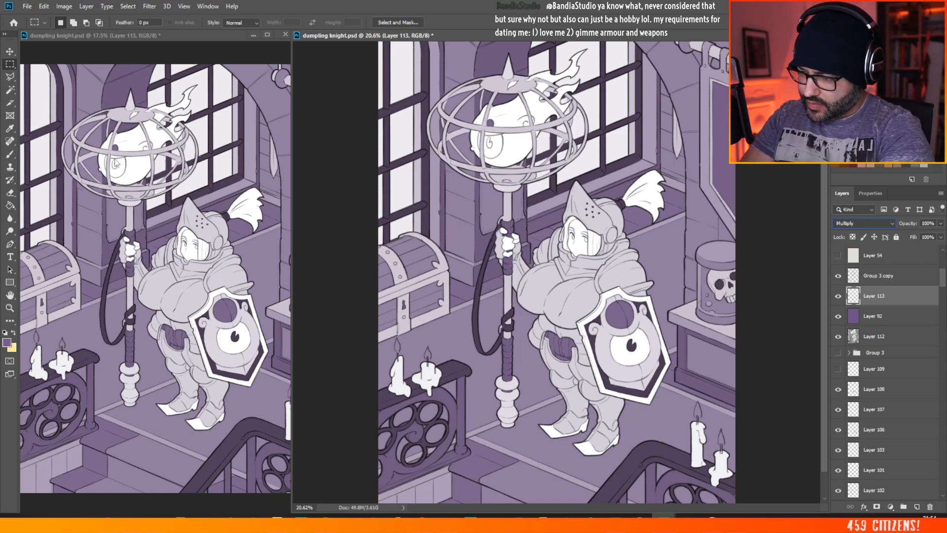
# Step: Switch to the Brush tool and set the foreground colour to the neutral grey #9a9a9a
pyautogui.press('b')
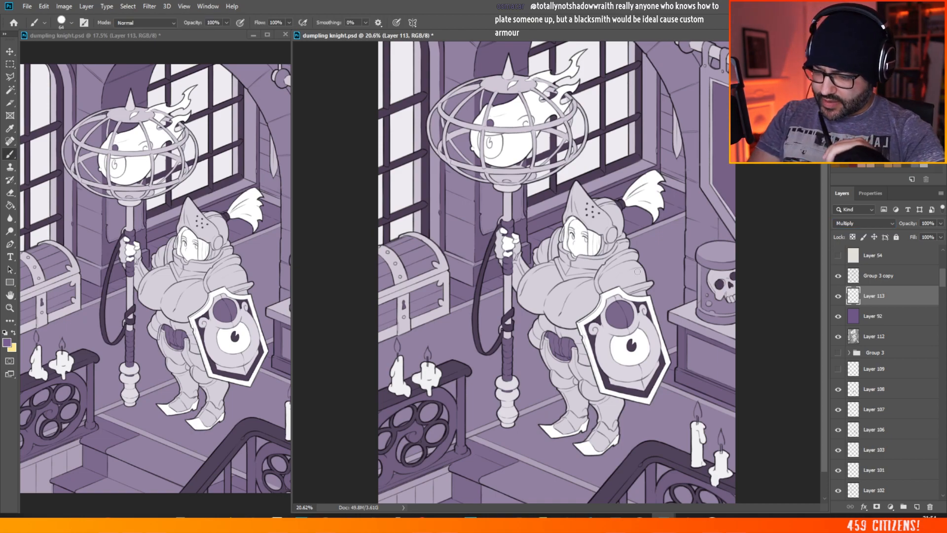
pyautogui.click(8, 344)
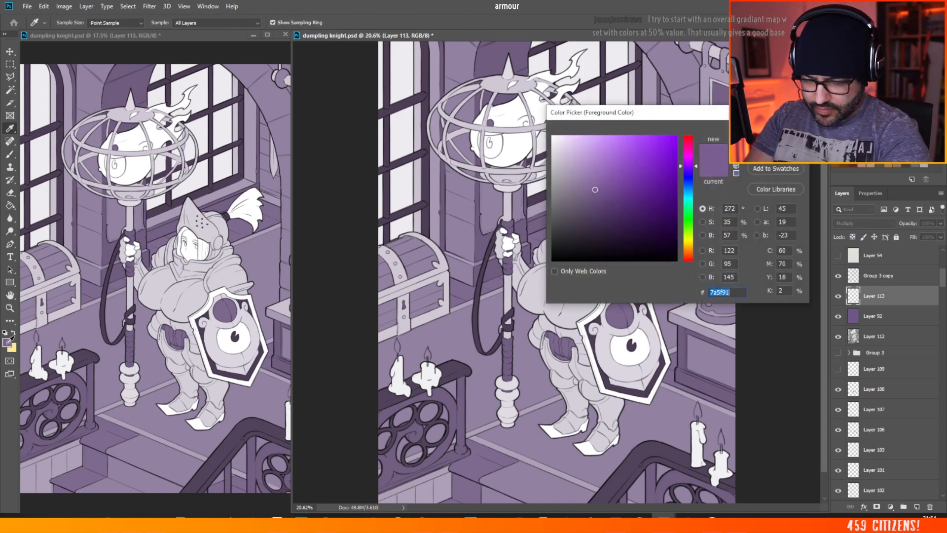
pyautogui.moveTo(553, 171)
pyautogui.mouseDown()
pyautogui.moveTo(542, 176)
pyautogui.moveTo(547, 186)
pyautogui.moveTo(538, 183)
pyautogui.mouseUp()
pyautogui.press('Return')
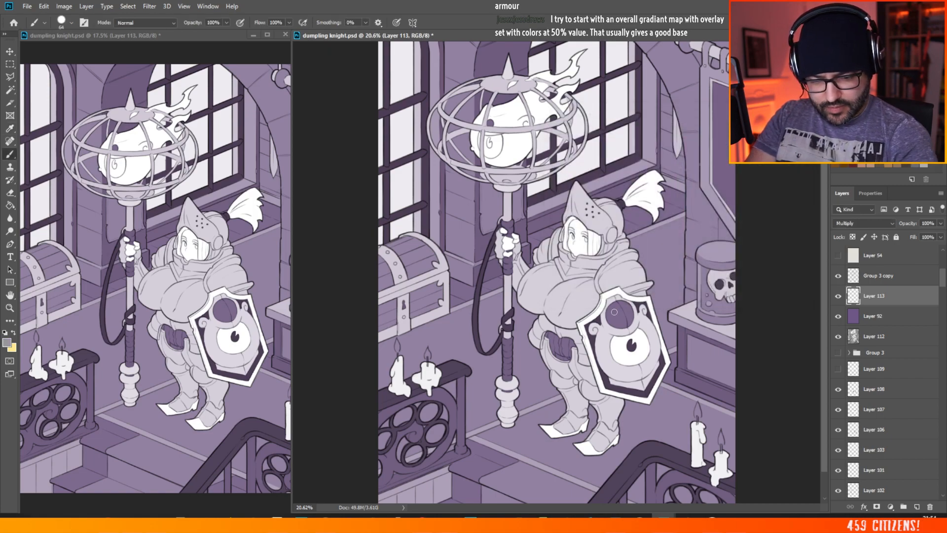
# Step: Keep the #9a9a9a grey, set the Mikey hard brush size to 40, and paint test shadow strokes along the knight's shield-side shoulder armour
pyautogui.scroll(-3, 614, 311)
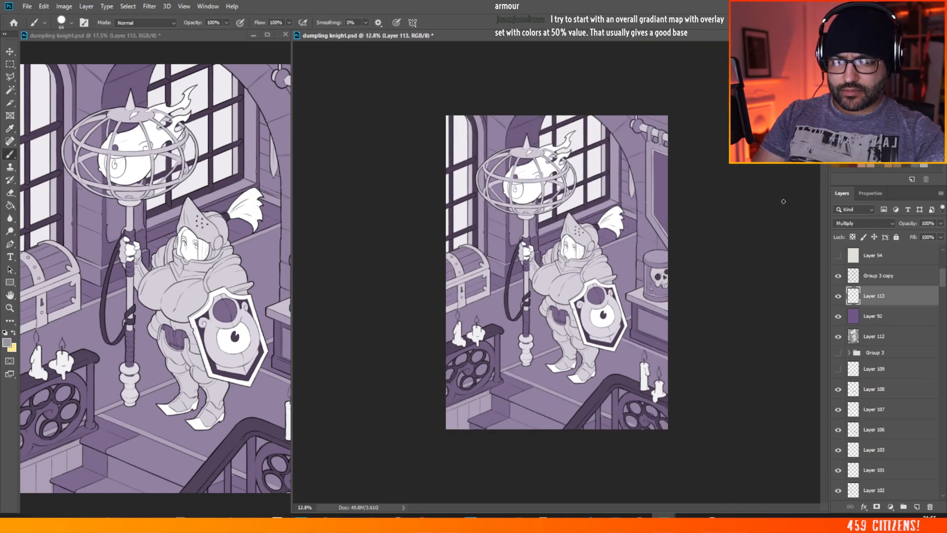
pyautogui.scroll(8, 597, 244)
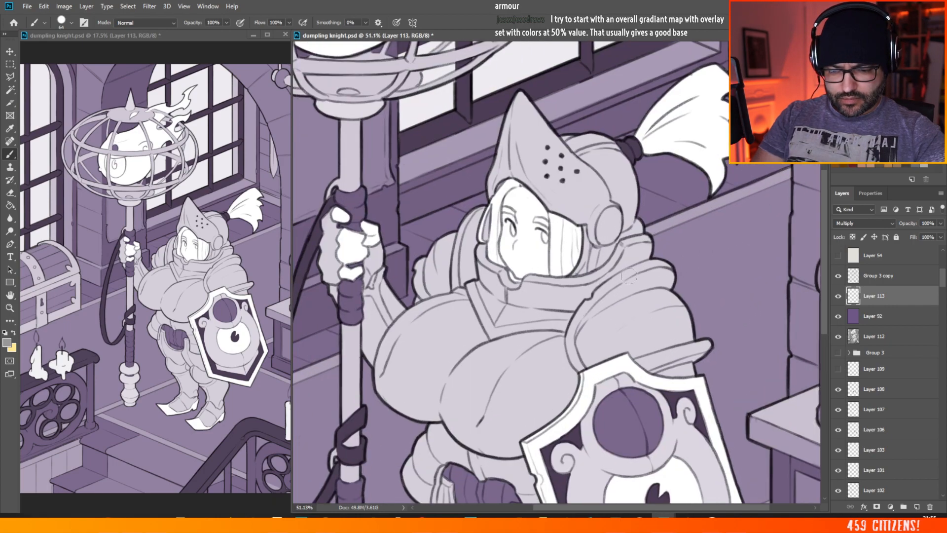
pyautogui.scroll(2, 628, 276)
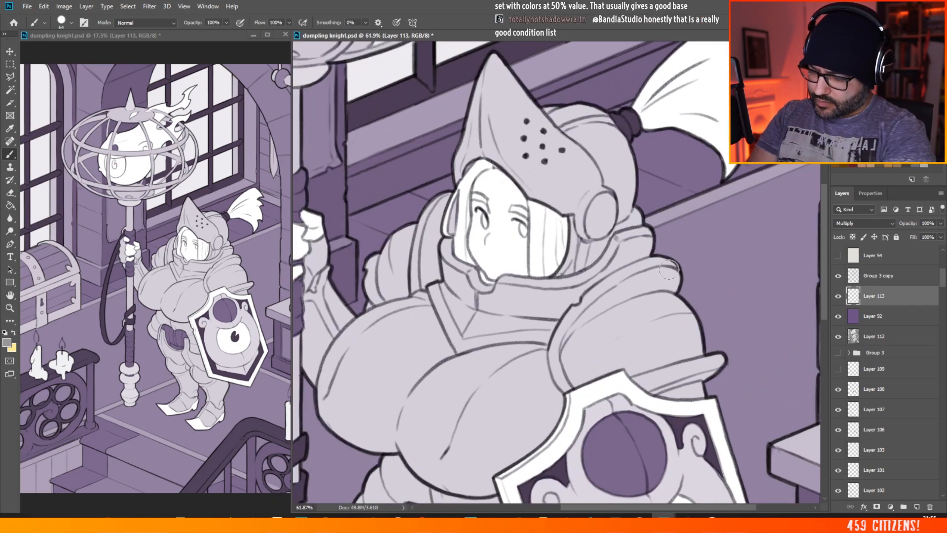
pyautogui.click(9, 345)
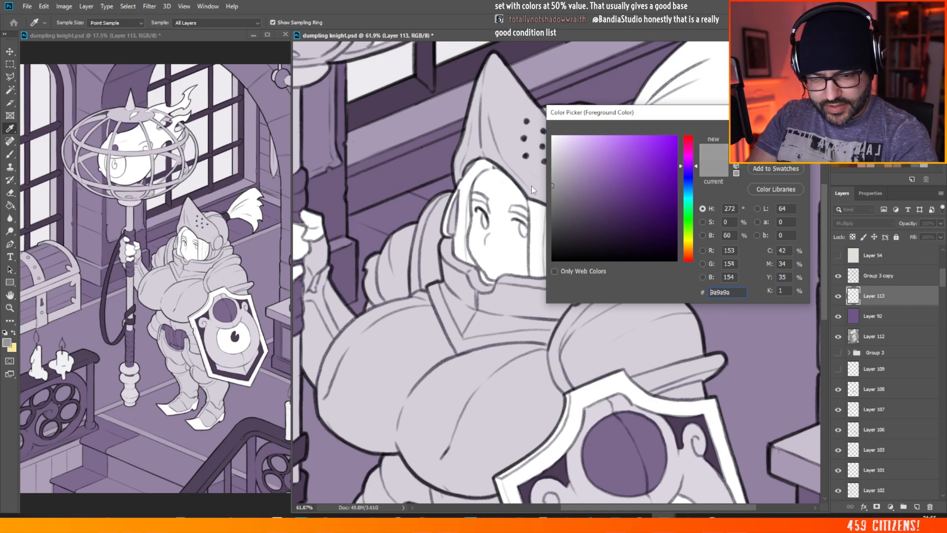
pyautogui.press('Return')
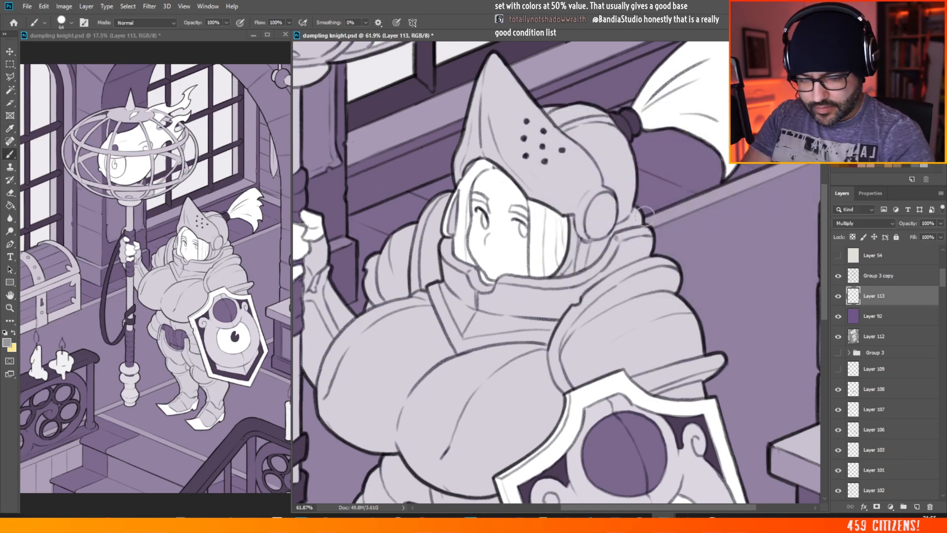
pyautogui.click(626, 288)
pyautogui.rightClick(657, 270)
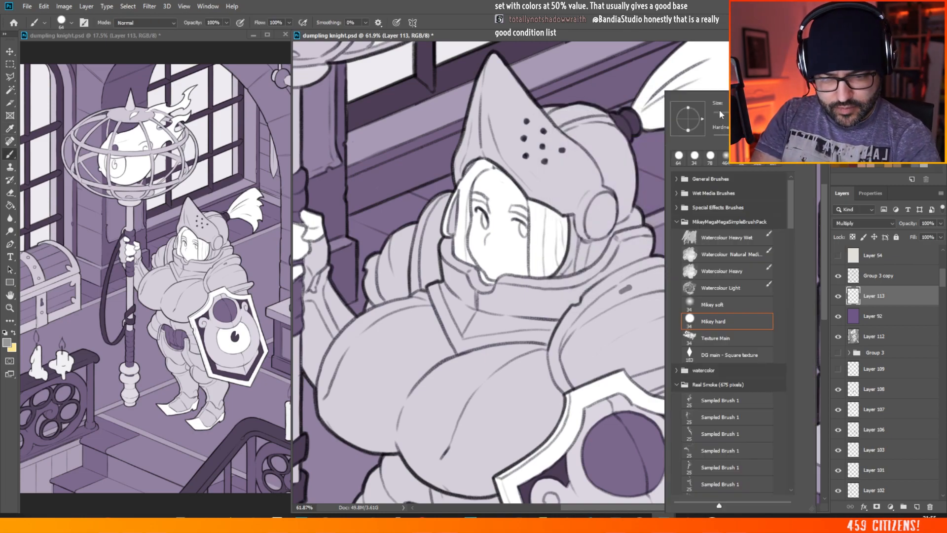
pyautogui.moveTo(577, 323); pyautogui.dragTo(583, 313)
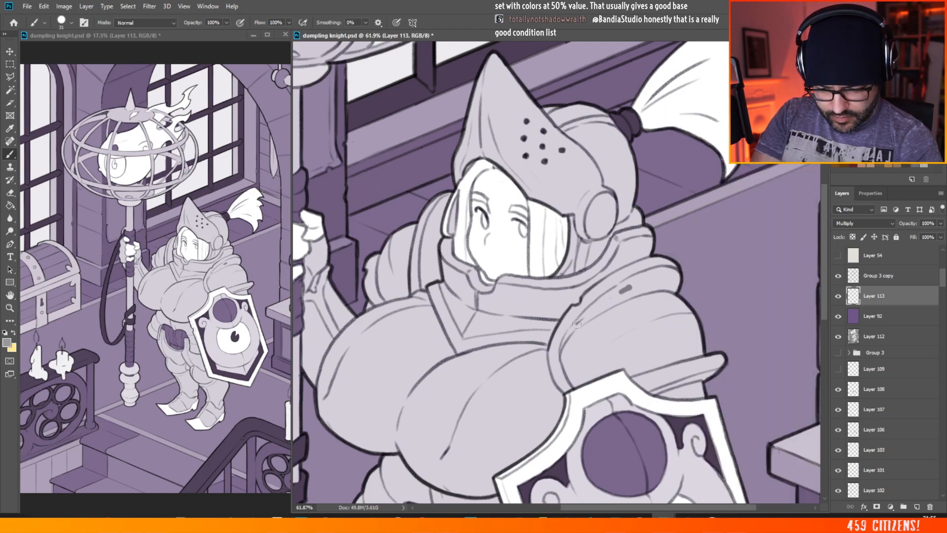
pyautogui.rightClick(647, 248)
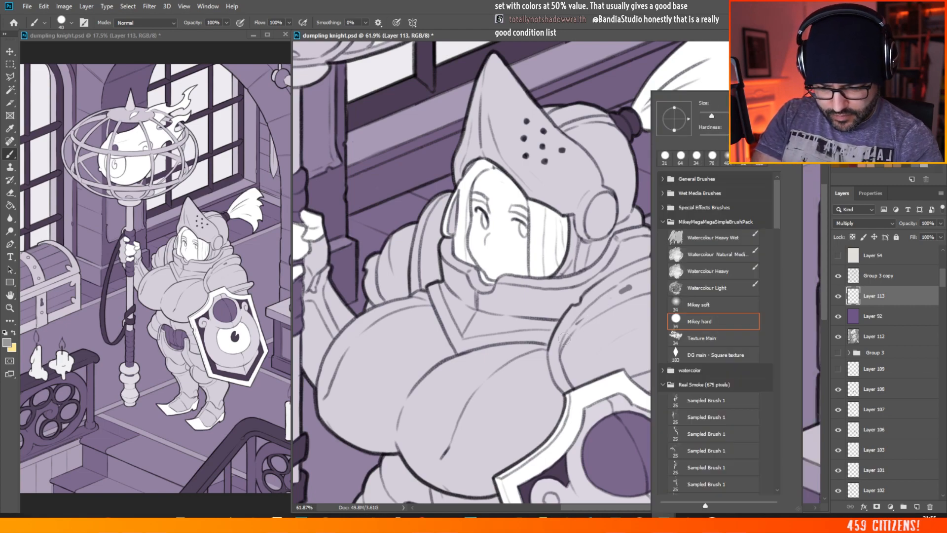
pyautogui.click(559, 350)
pyautogui.moveTo(567, 337); pyautogui.dragTo(609, 302)
# Step: Move the Multiply Layer 113 below the purple Layer 92 and remove the test shadow strokes from the shoulder armour
pyautogui.moveTo(873, 296)
pyautogui.mouseDown()
pyautogui.moveTo(898, 327)
pyautogui.moveTo(888, 325)
pyautogui.mouseUp()
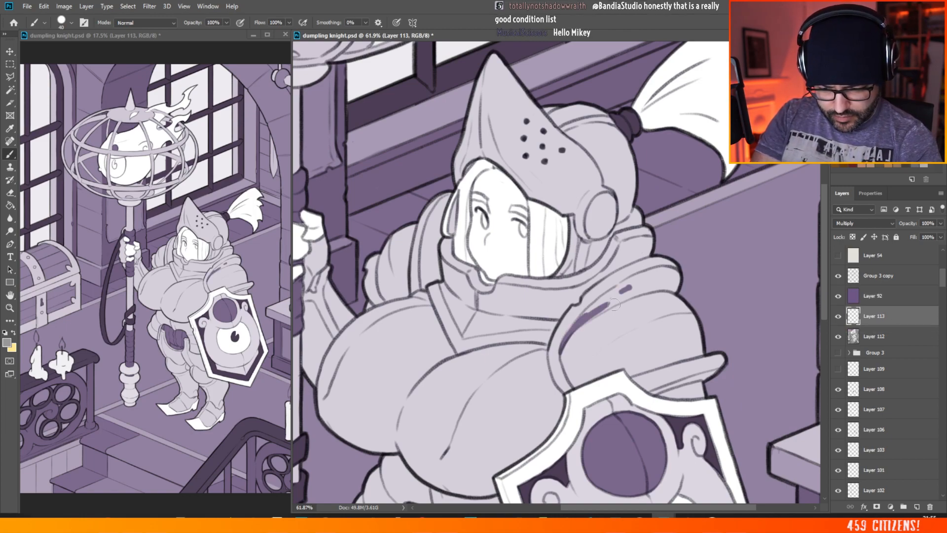
pyautogui.moveTo(577, 323)
pyautogui.mouseDown()
pyautogui.moveTo(629, 297)
pyautogui.moveTo(611, 295)
pyautogui.moveTo(578, 322)
pyautogui.moveTo(640, 282)
pyautogui.moveTo(638, 289)
pyautogui.moveTo(688, 273)
pyautogui.moveTo(671, 269)
pyautogui.moveTo(655, 287)
pyautogui.moveTo(644, 283)
pyautogui.moveTo(563, 348)
pyautogui.mouseUp()
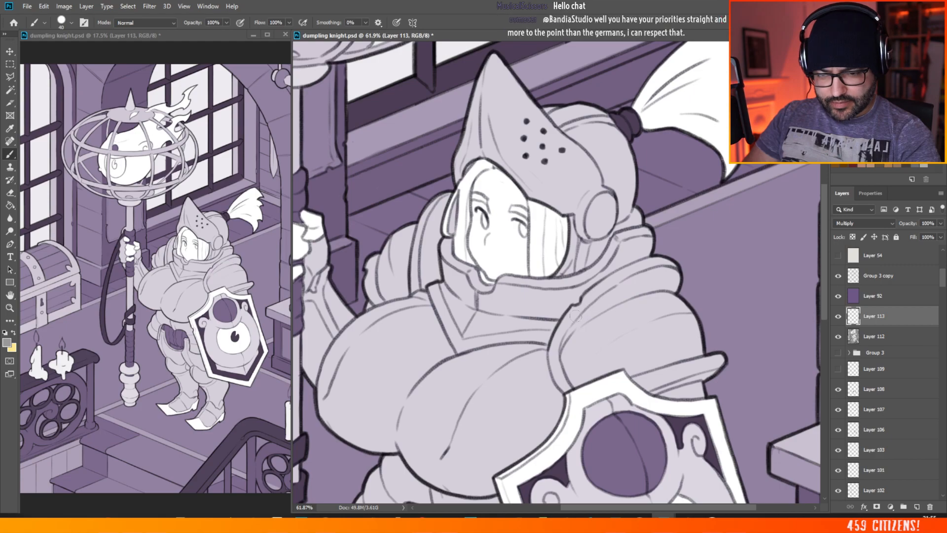
pyautogui.scroll(-2, 575, 316)
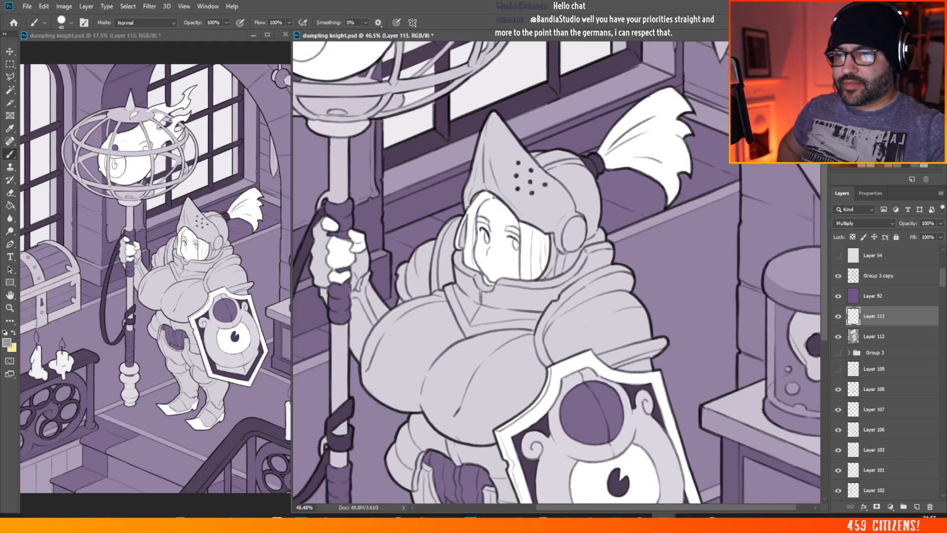
pyautogui.scroll(-1, 541, 232)
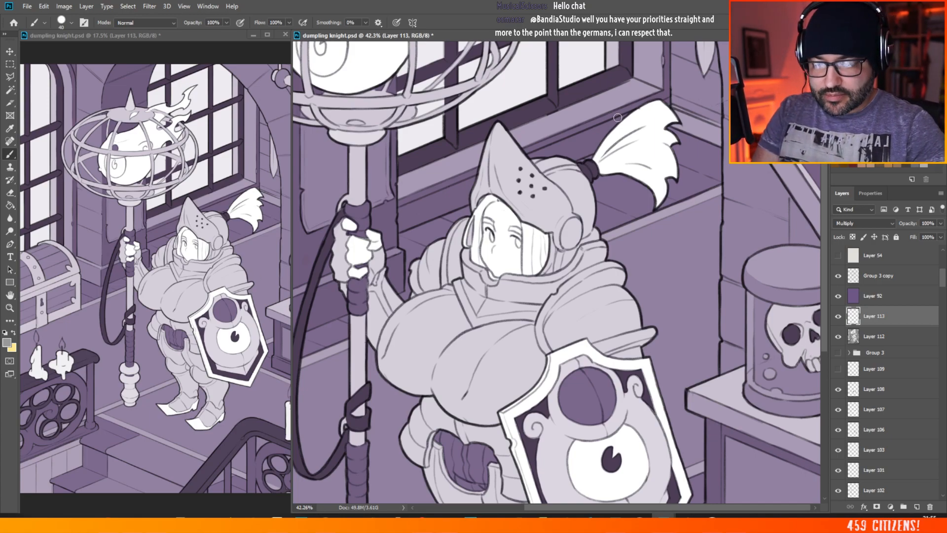
pyautogui.scroll(-1, 706, 111)
pyautogui.scroll(-5, 706, 112)
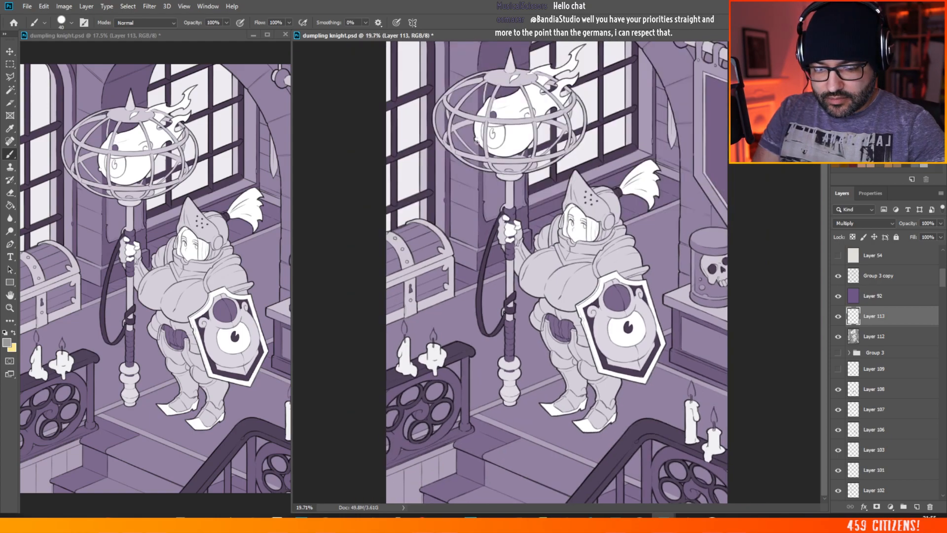
pyautogui.scroll(1, 736, 238)
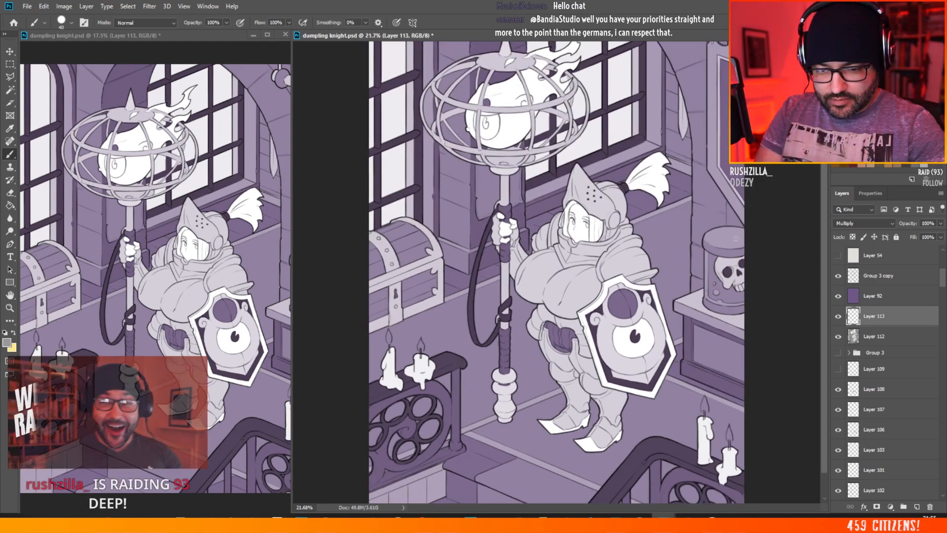
# Step: Select Layer 92 and toggle its visibility to compare the purple tint with the grey values, leaving the layer hidden
pyautogui.click(872, 296)
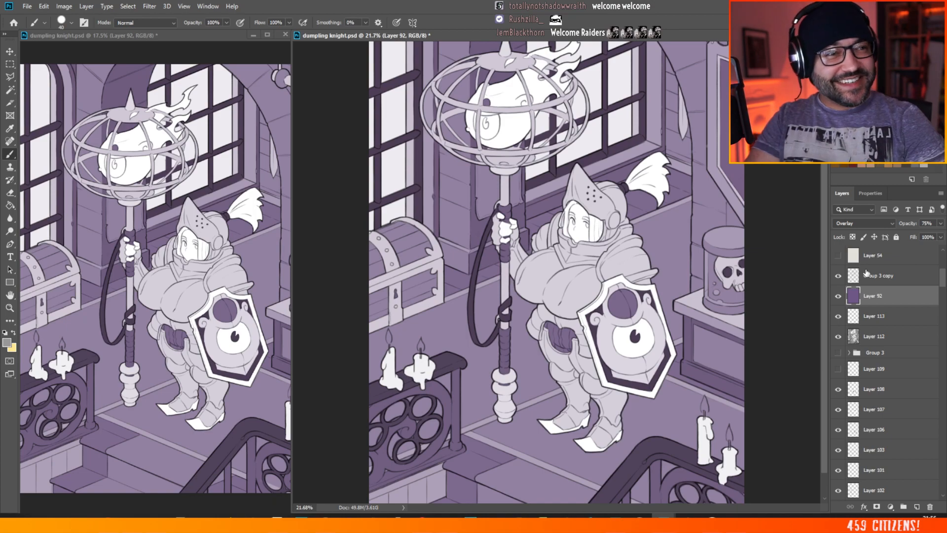
pyautogui.click(839, 296)
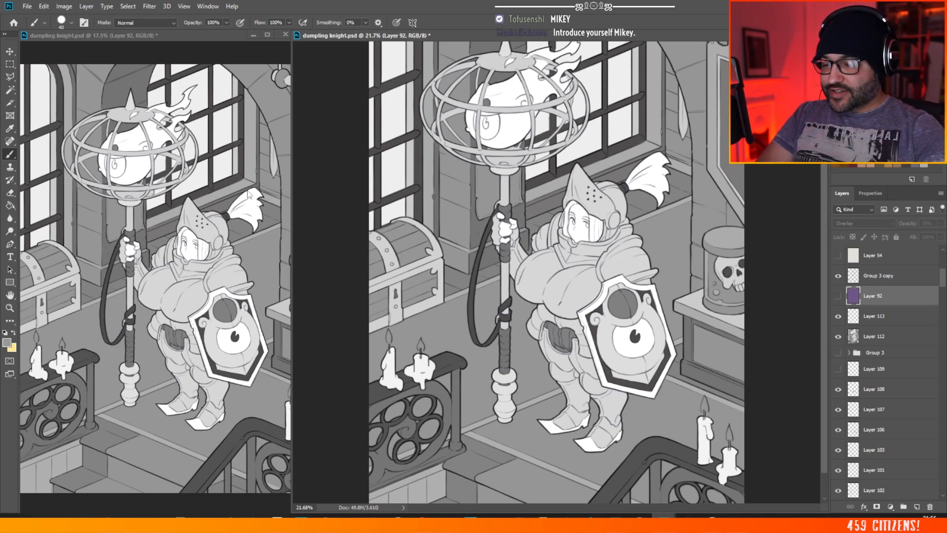
pyautogui.scroll(-5, 659, 288)
pyautogui.scroll(4, 659, 289)
pyautogui.scroll(7, 738, 321)
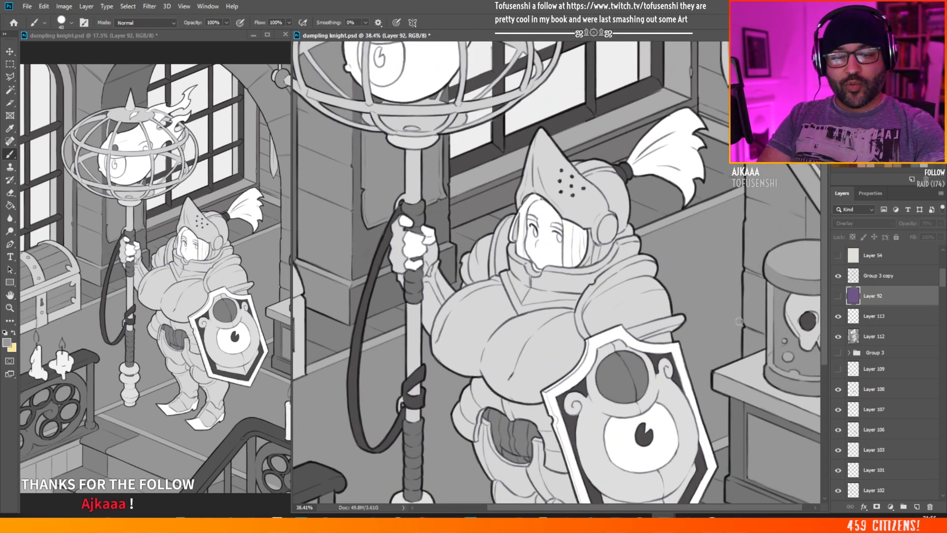
pyautogui.click(837, 295)
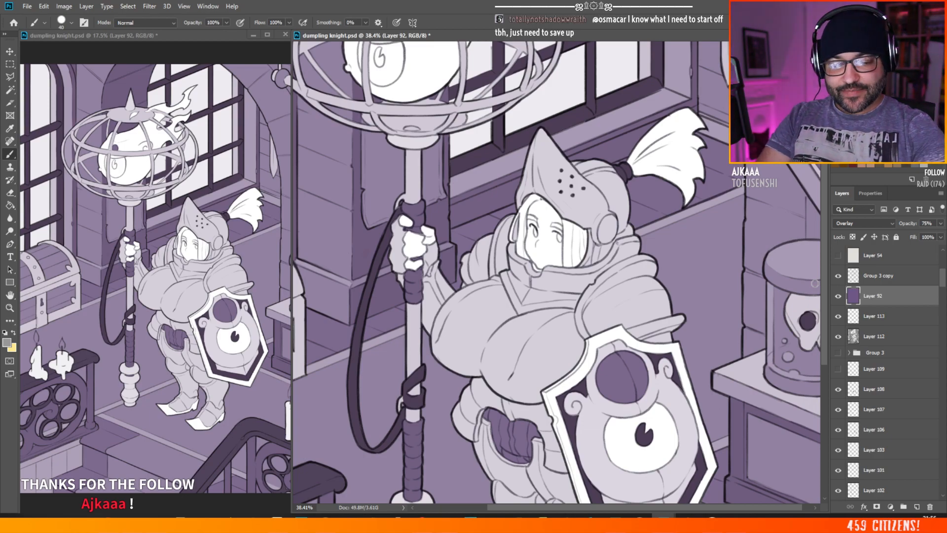
pyautogui.scroll(-3, 642, 226)
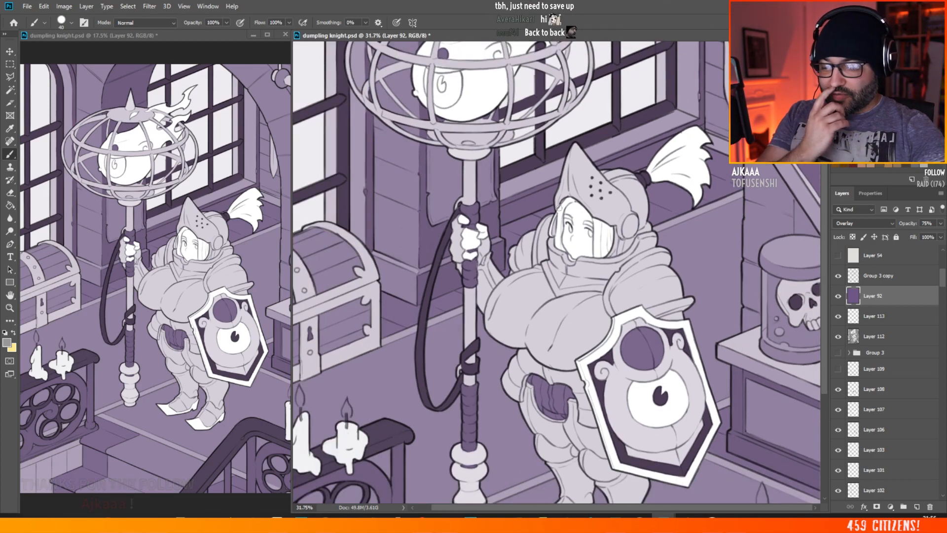
pyautogui.click(838, 296)
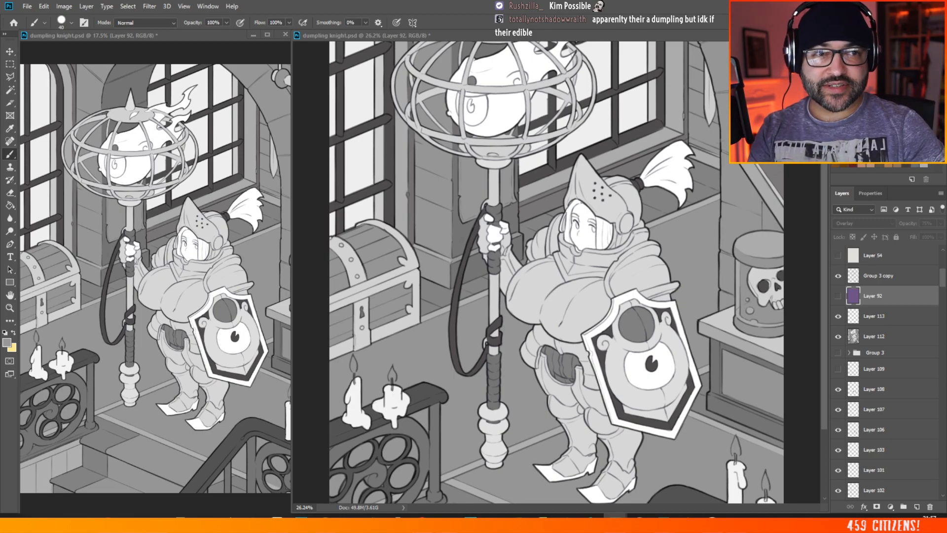
# Step: Bring up the dumplings.jpg reference sketch, view it full screen and windowed, and switch back to the knight illustration in Photoshop
pyautogui.moveTo(946, 291); pyautogui.dragTo(262, 51)
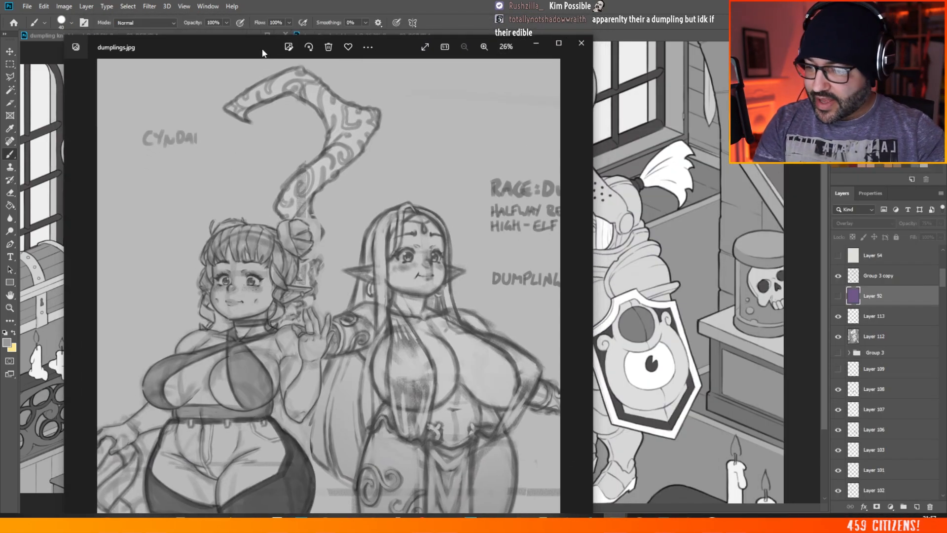
pyautogui.doubleClick(256, 40)
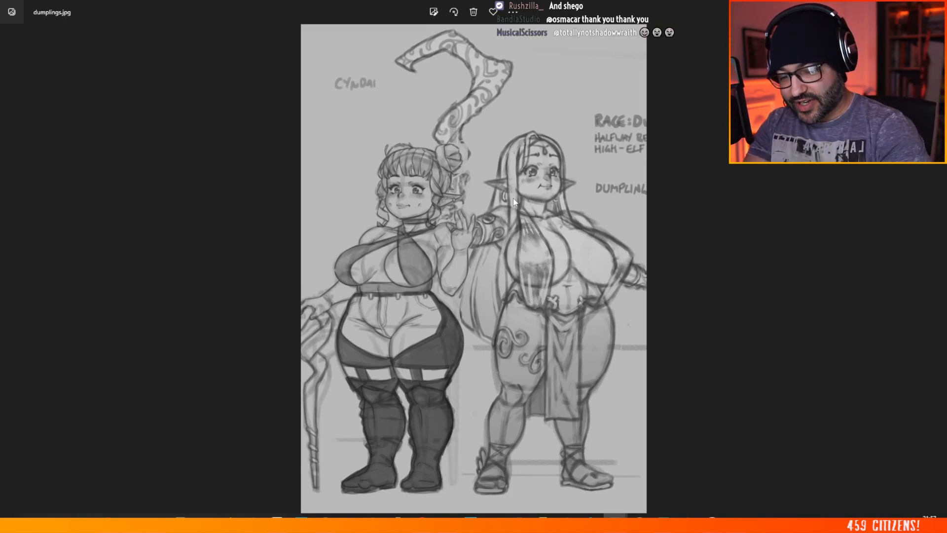
pyautogui.doubleClick(308, 8)
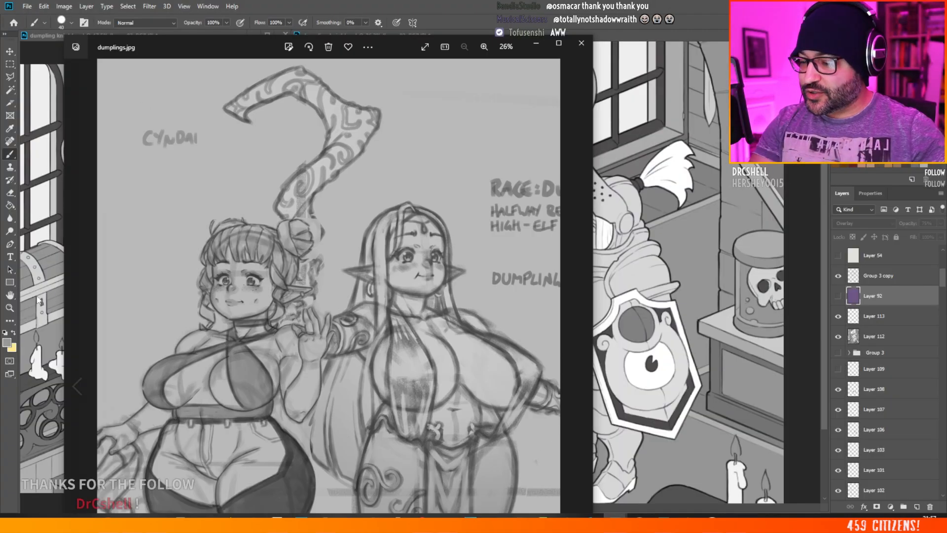
pyautogui.moveTo(224, 45); pyautogui.dragTo(286, 27)
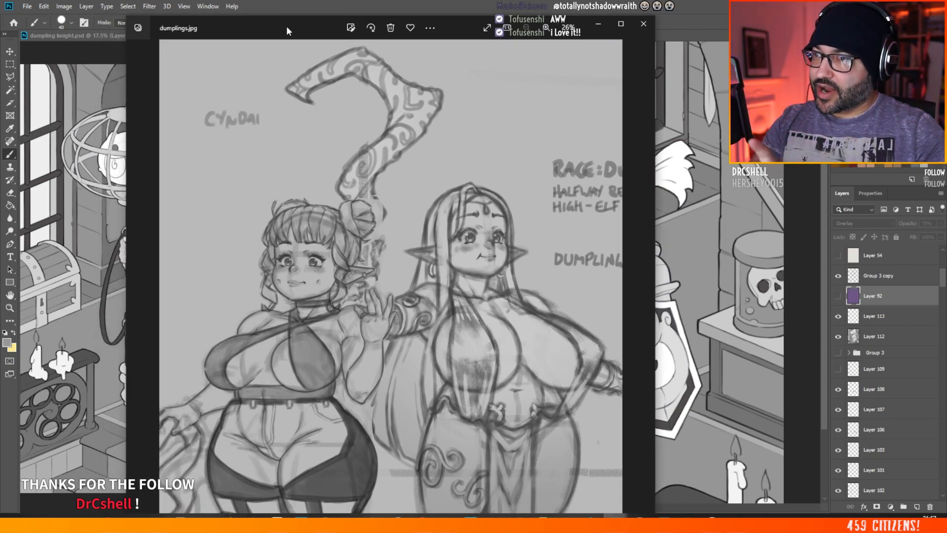
pyautogui.moveTo(287, 26); pyautogui.dragTo(339, 75)
pyautogui.hotkey('alt', 'Tab')
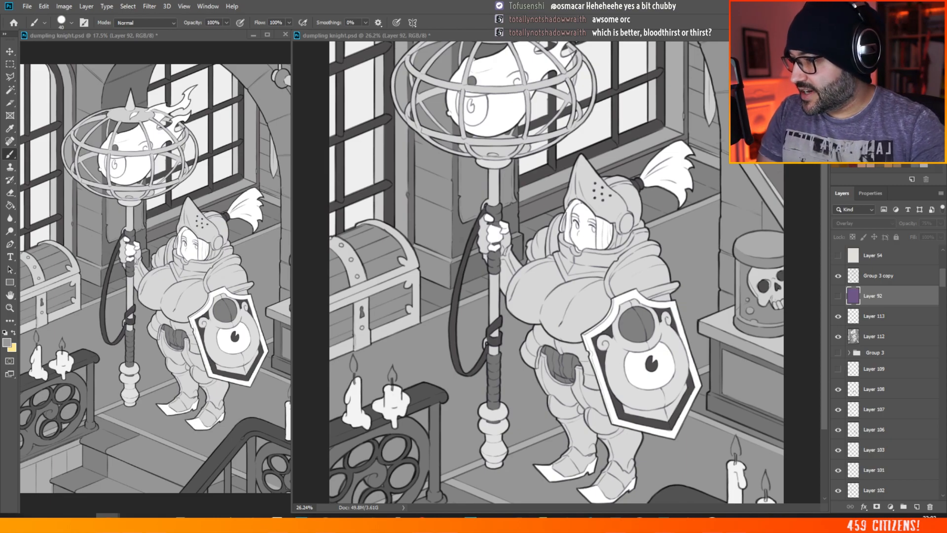
pyautogui.scroll(-2, 652, 212)
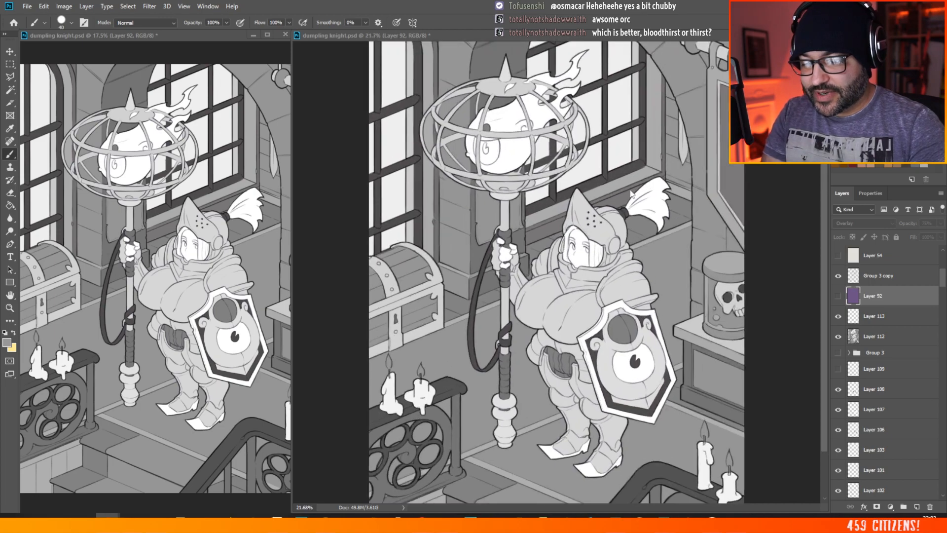
pyautogui.scroll(1, 630, 193)
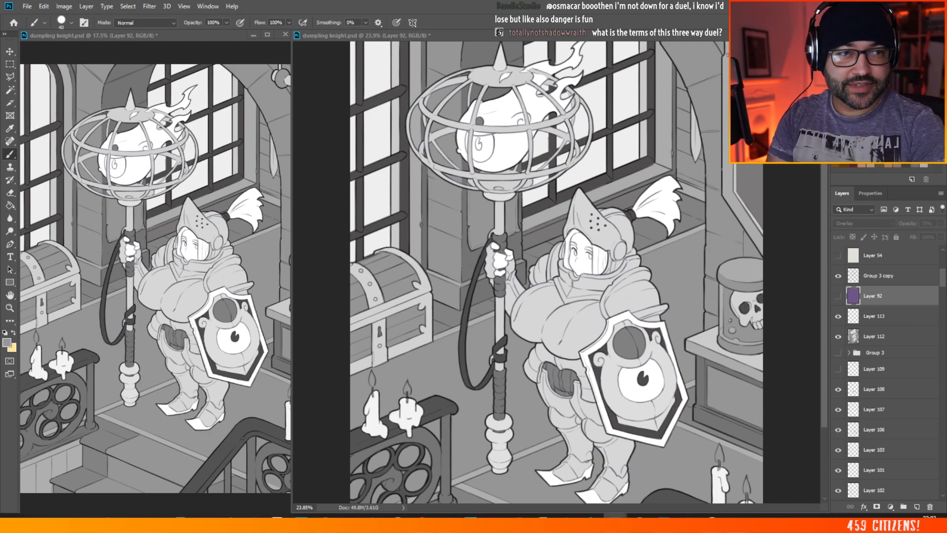
# Step: Bring up MALENIA ELDEN RING.jpg full screen and examine how the helmet, armour and large forms are shaded and highlighted
pyautogui.moveTo(946, 111); pyautogui.dragTo(558, 81)
pyautogui.doubleClick(417, 79)
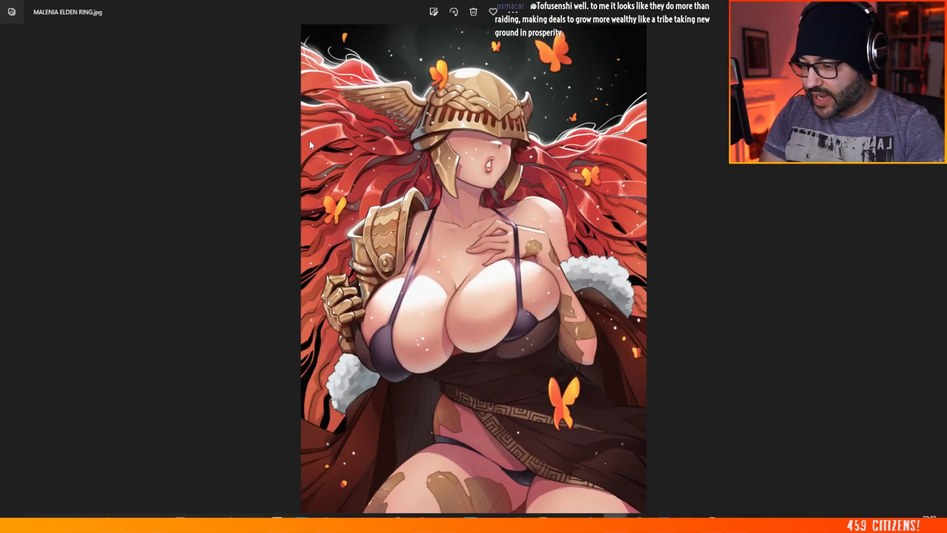
pyautogui.scroll(2, 461, 82)
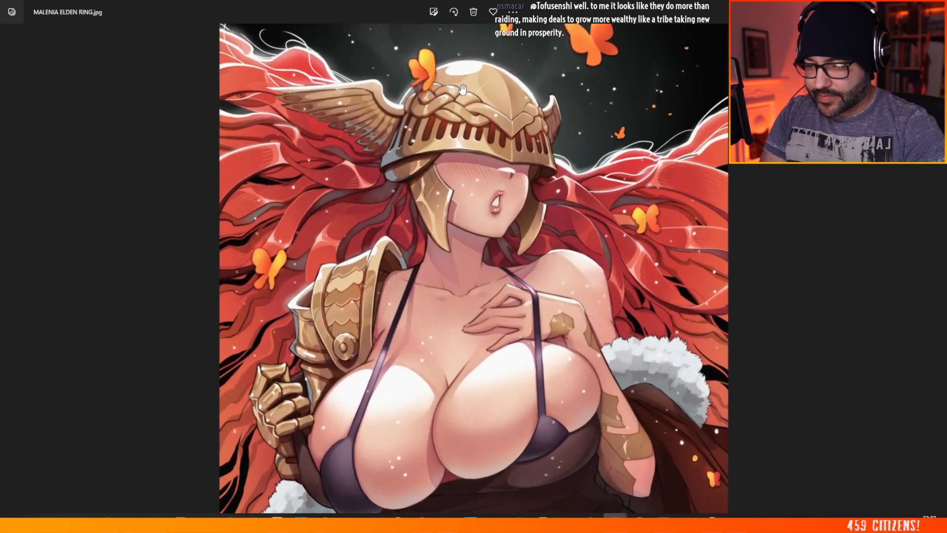
pyautogui.scroll(1, 460, 82)
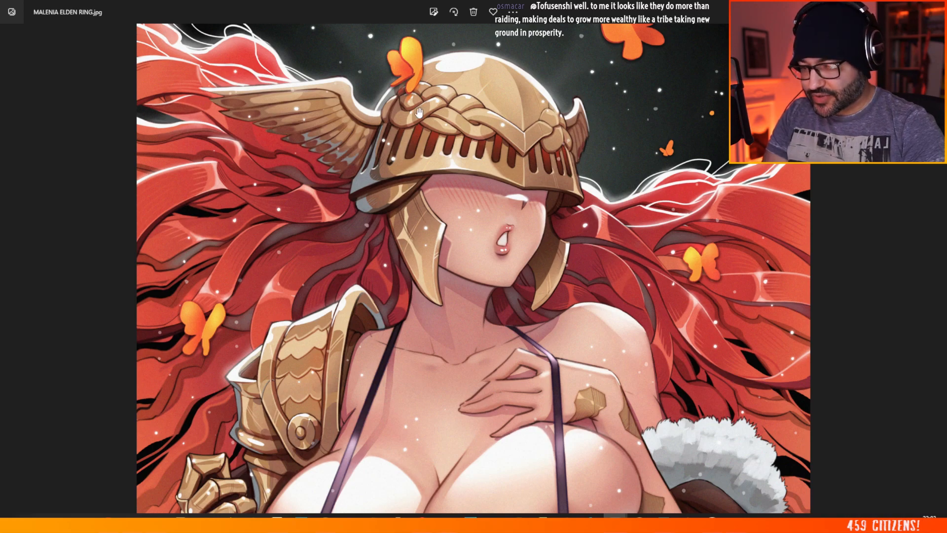
pyautogui.scroll(-3, 434, 123)
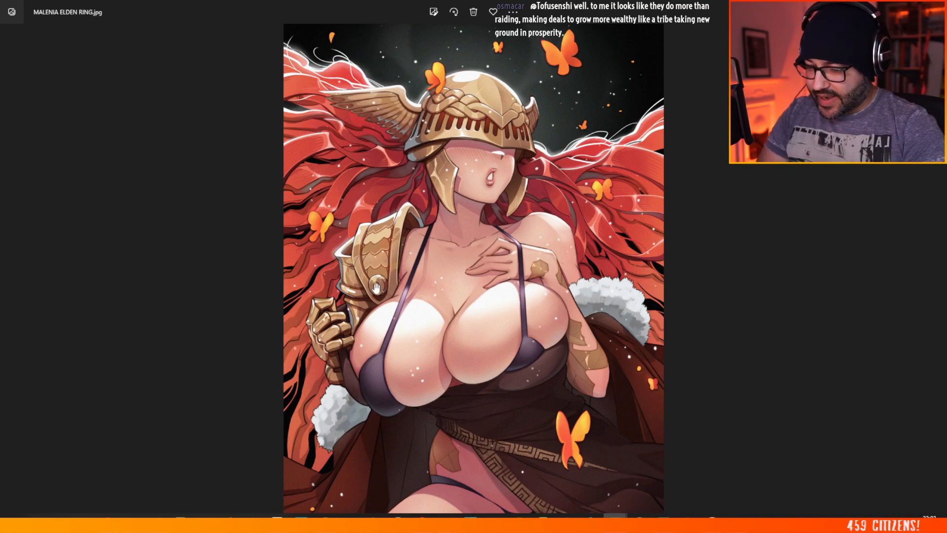
pyautogui.scroll(-1, 430, 180)
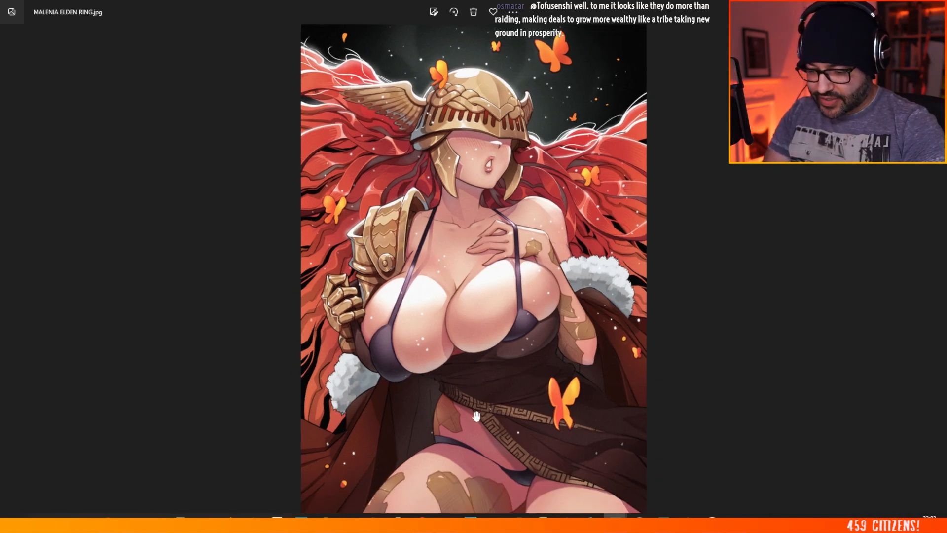
pyautogui.scroll(2, 482, 160)
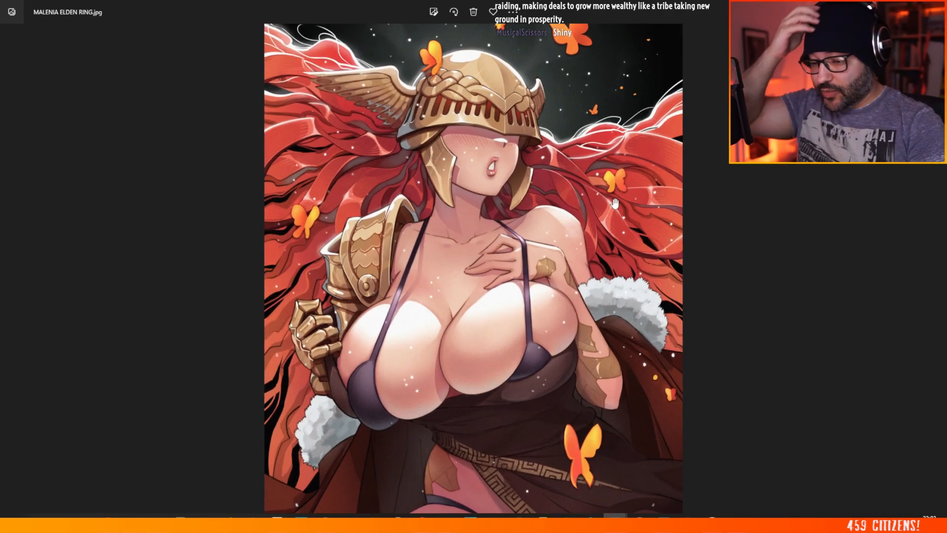
pyautogui.scroll(-2, 528, 127)
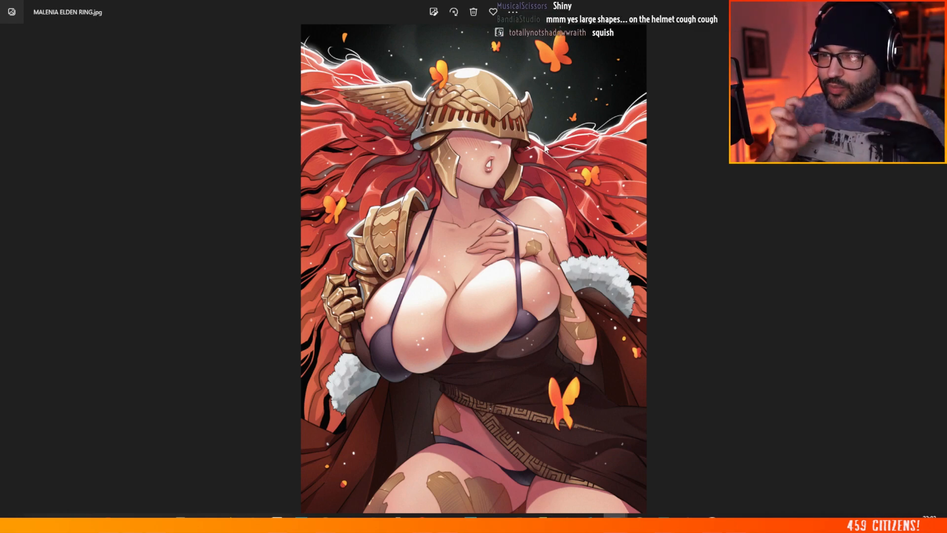
pyautogui.scroll(3, 547, 143)
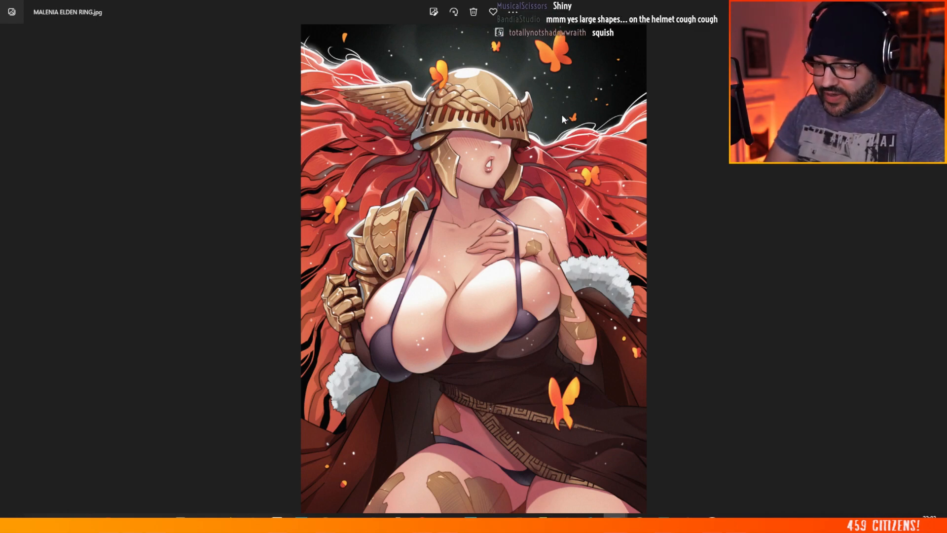
# Step: Leave the full-screen view of MALENIA ELDEN RING.jpg and put the image away to return to the knight illustration in Photoshop
pyautogui.press('Escape')
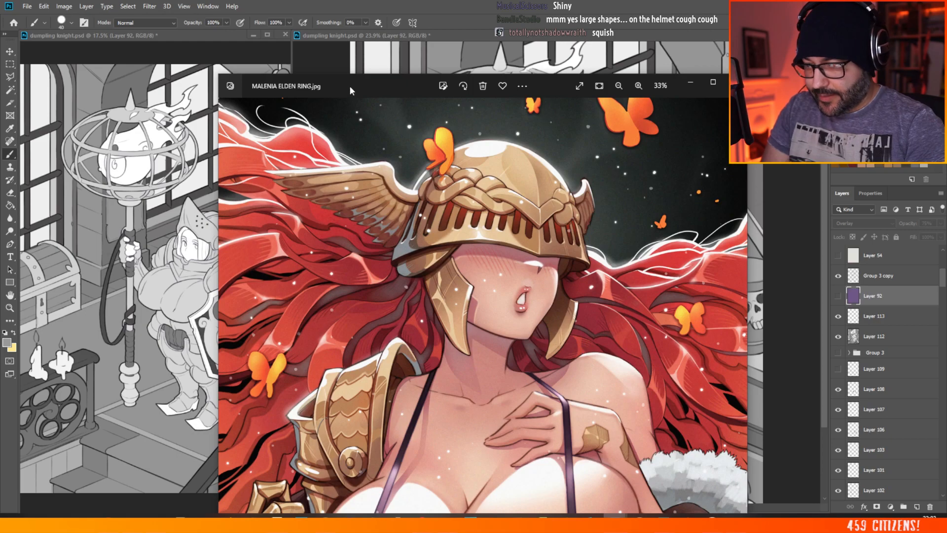
pyautogui.click(736, 83)
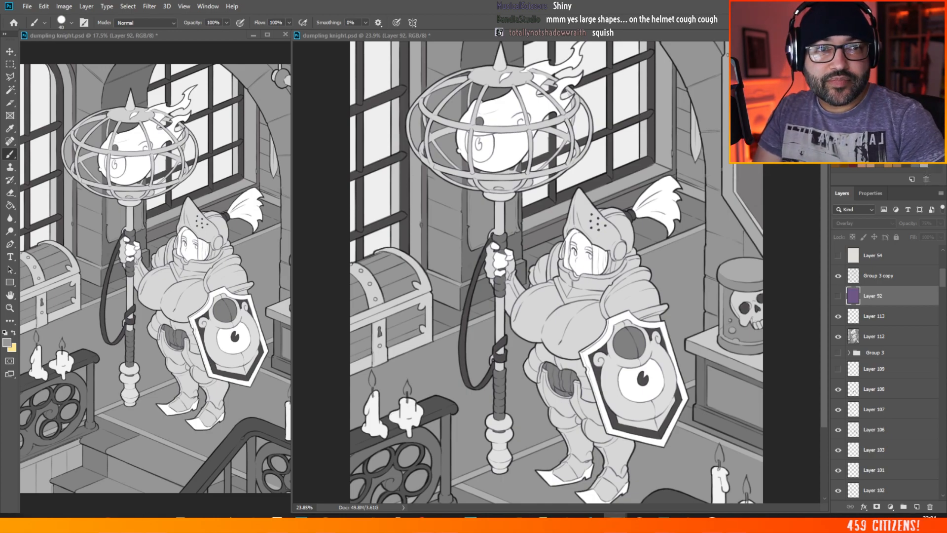
# Step: Bring up AERITH-2020.jpg and VICTORIA-DANNI-COWGIRL.jpg full screen one after the other to compare how they are coloured and shaded
pyautogui.moveTo(771, 303); pyautogui.dragTo(274, 53)
pyautogui.doubleClick(275, 53)
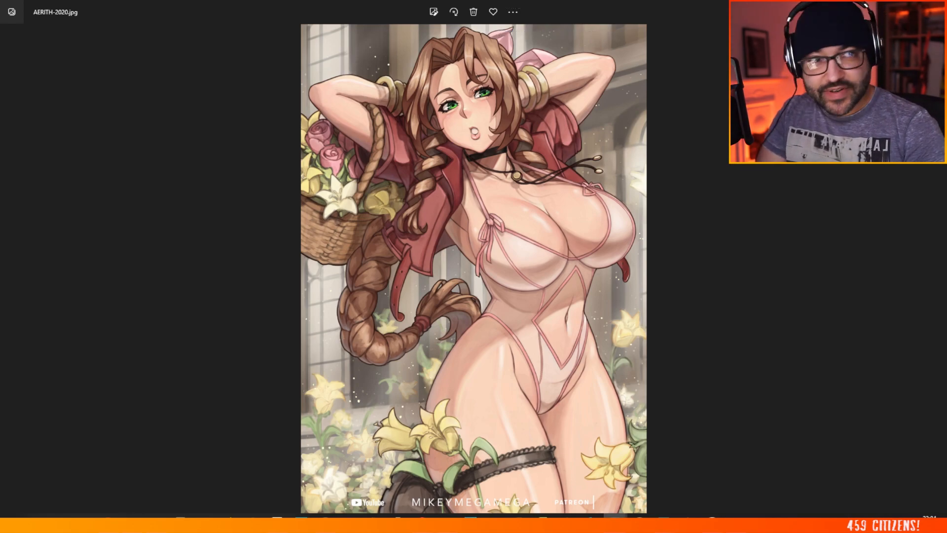
pyautogui.moveTo(946, 394); pyautogui.dragTo(494, 37)
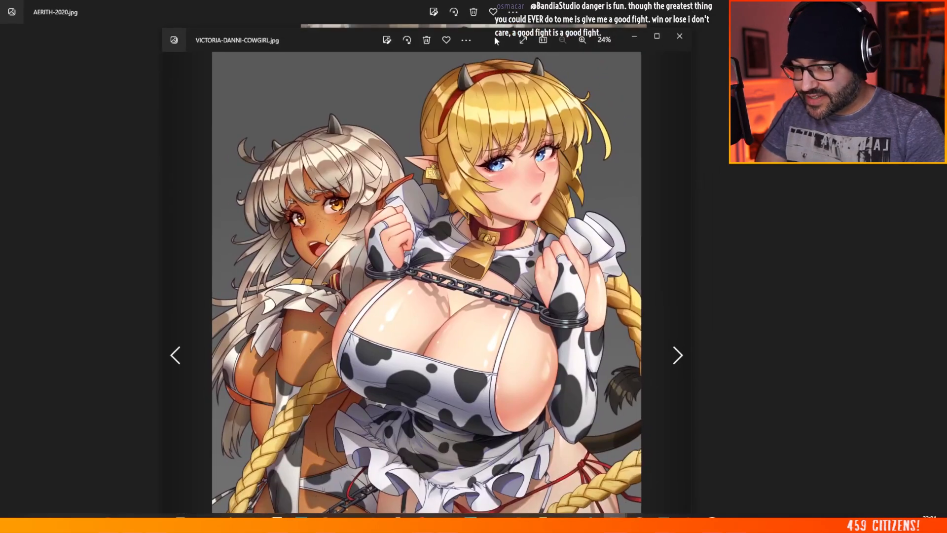
pyautogui.doubleClick(494, 37)
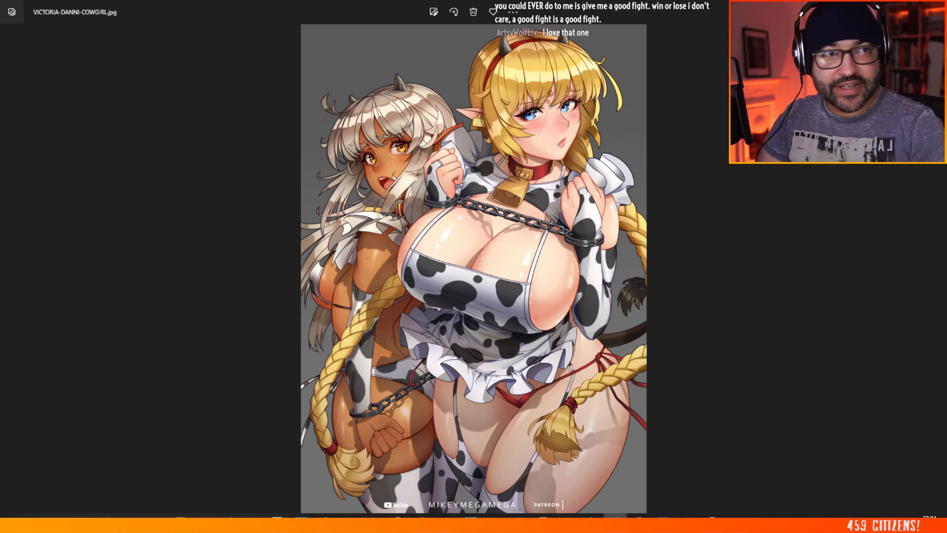
# Step: Bring up OC-ELVES.jpg full screen and examine the rendering of the two figures close up, from the faces down to the boots
pyautogui.moveTo(946, 306); pyautogui.dragTo(633, 100)
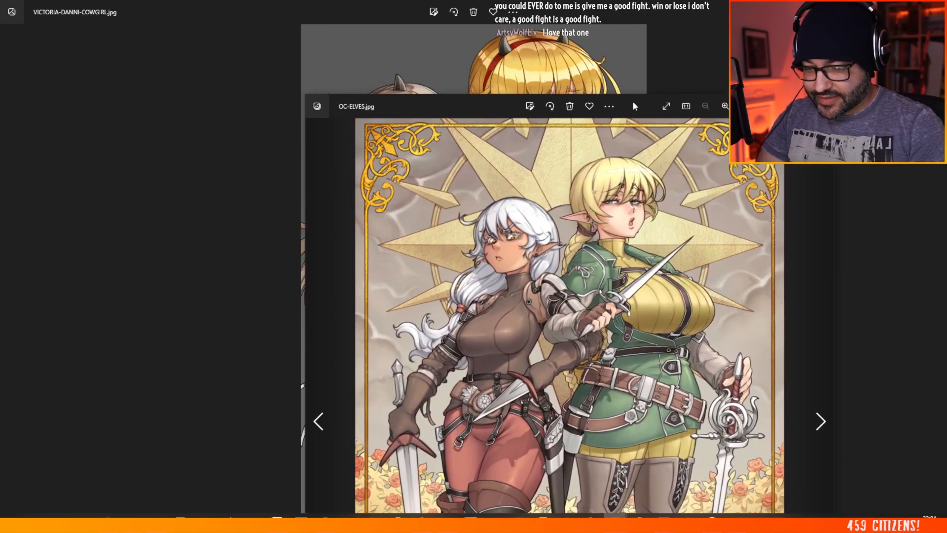
pyautogui.doubleClick(634, 100)
pyautogui.scroll(5, 431, 127)
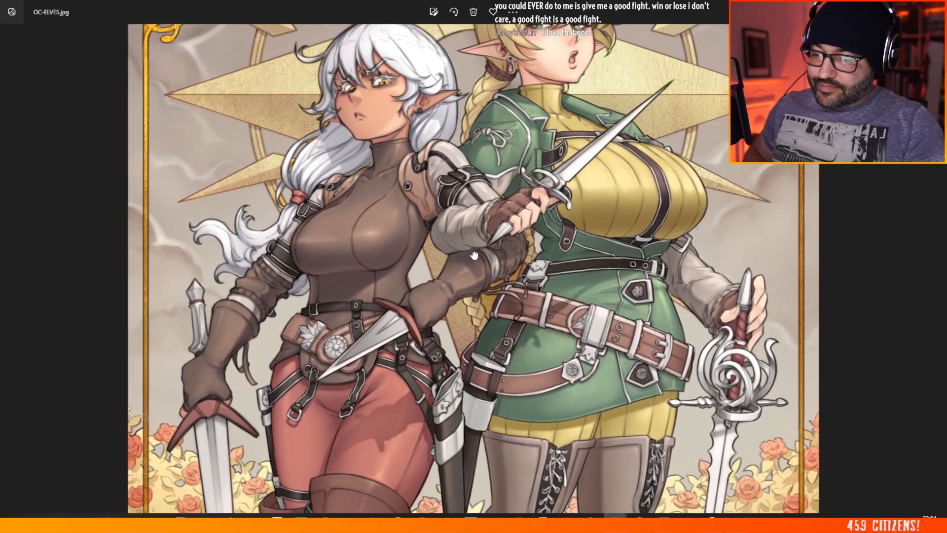
pyautogui.moveTo(473, 254); pyautogui.dragTo(477, 142)
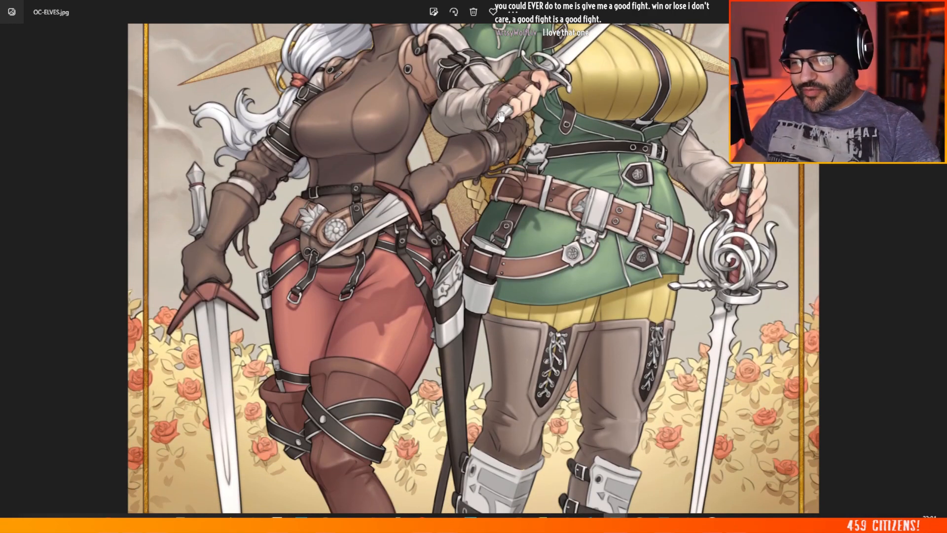
pyautogui.scroll(5, 502, 244)
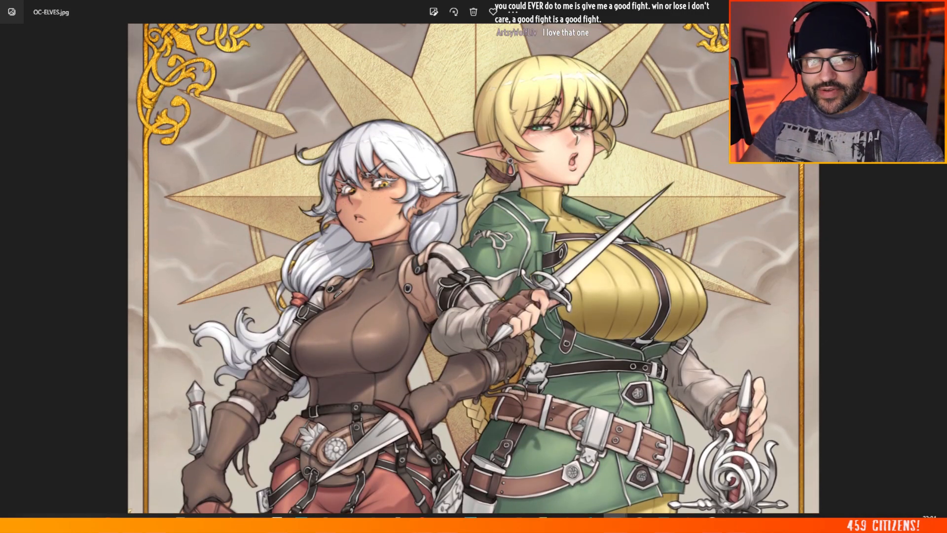
# Step: Clear the OC-ELVES, VICTORIA-DANNI-COWGIRL and AERITH-2020 references off the screen and return to the knight figure in Photoshop
pyautogui.press('Right')
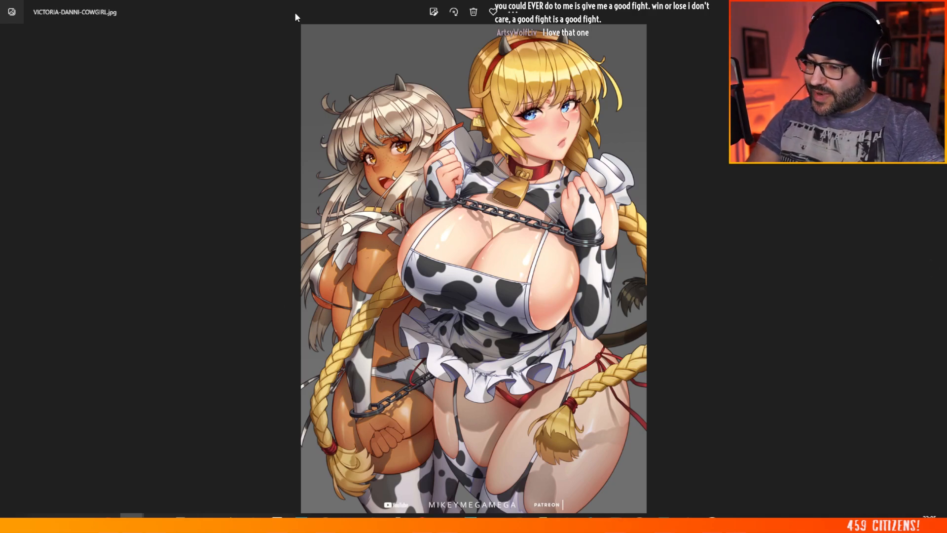
pyautogui.moveTo(294, 12); pyautogui.dragTo(946, 39)
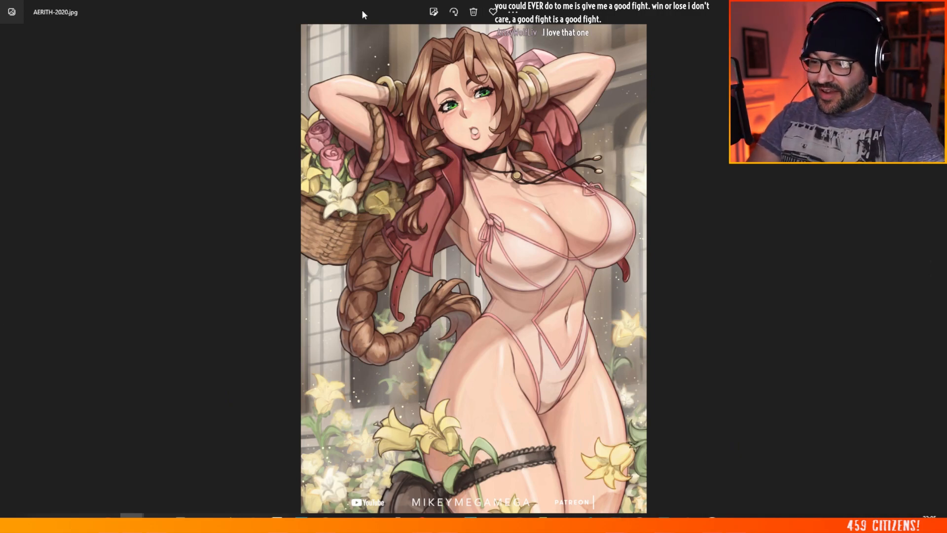
pyautogui.moveTo(364, 13); pyautogui.dragTo(0, 59)
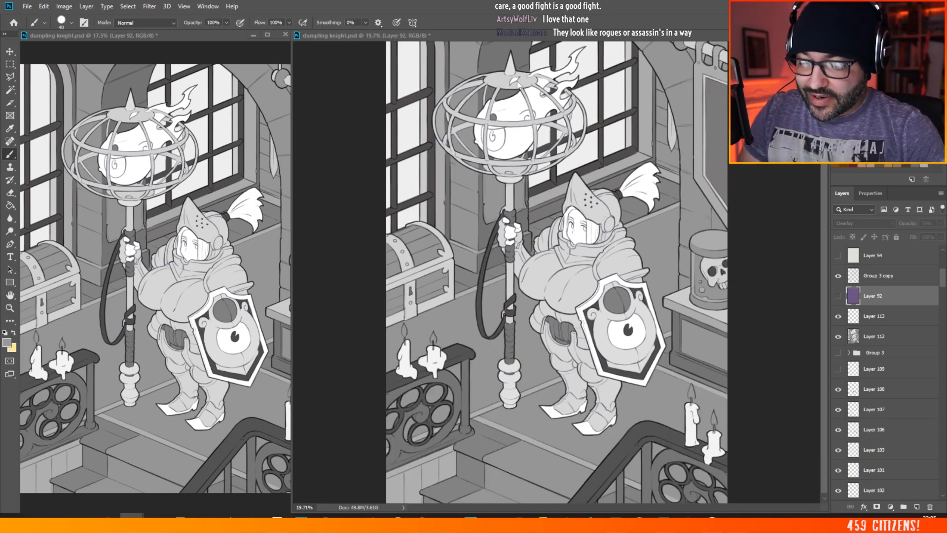
pyautogui.scroll(2, 450, 85)
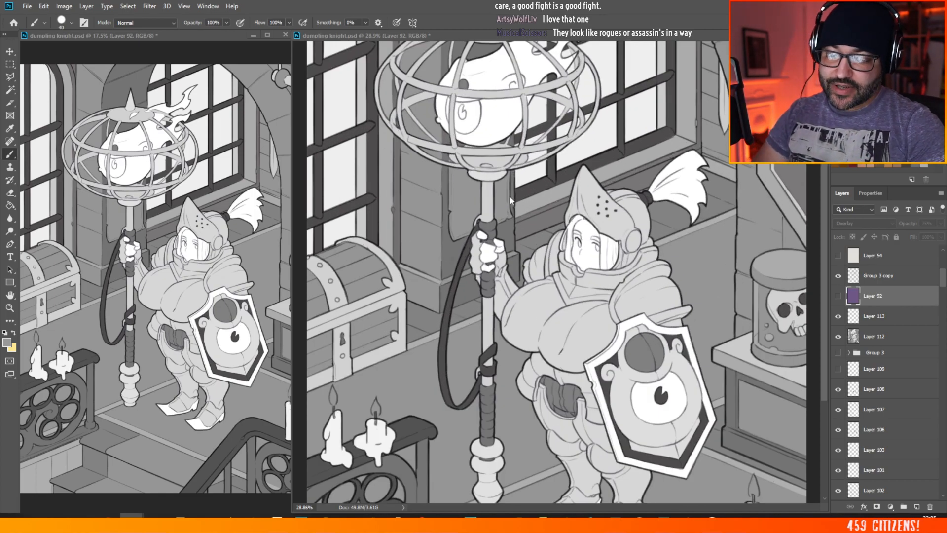
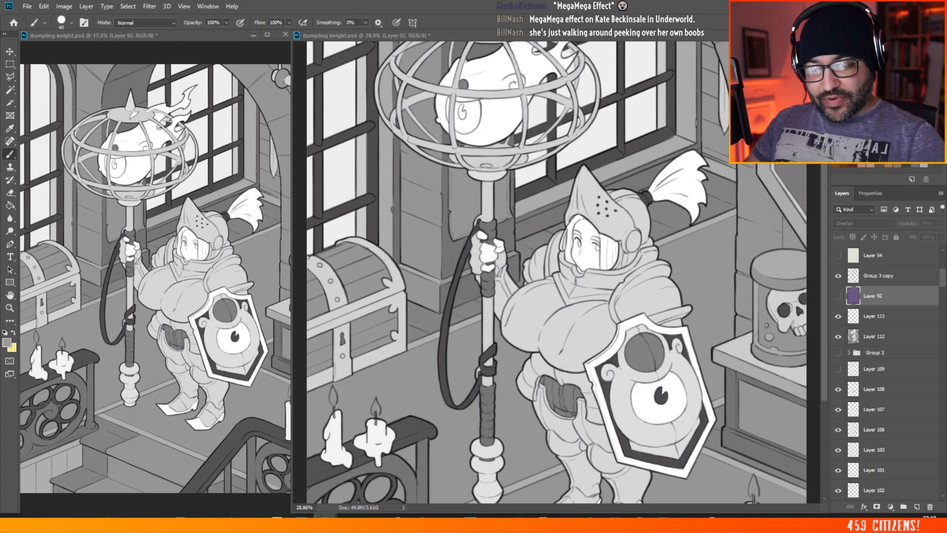
# Step: Show the purple overlay on Layer 92 and sample its purple as the foreground colour
pyautogui.click(838, 296)
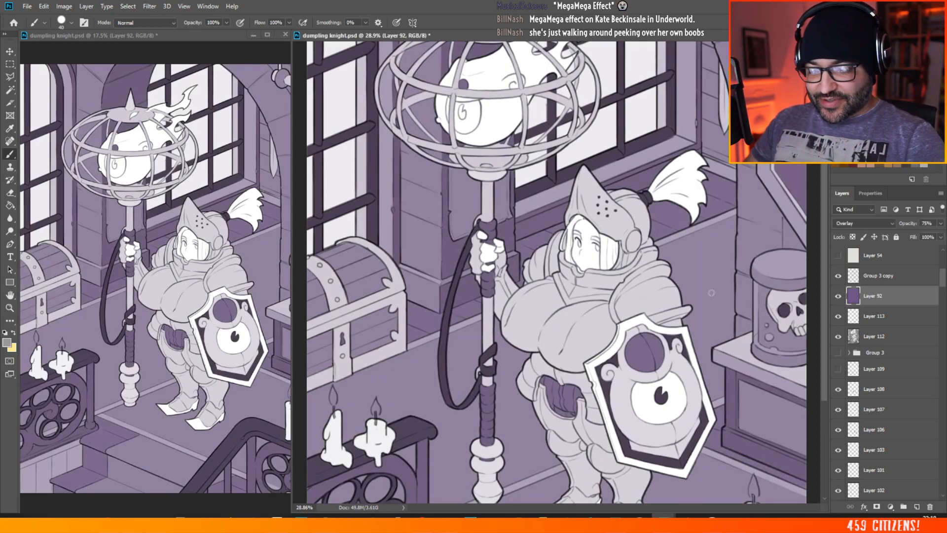
pyautogui.scroll(-5, 543, 310)
pyautogui.scroll(3, 495, 243)
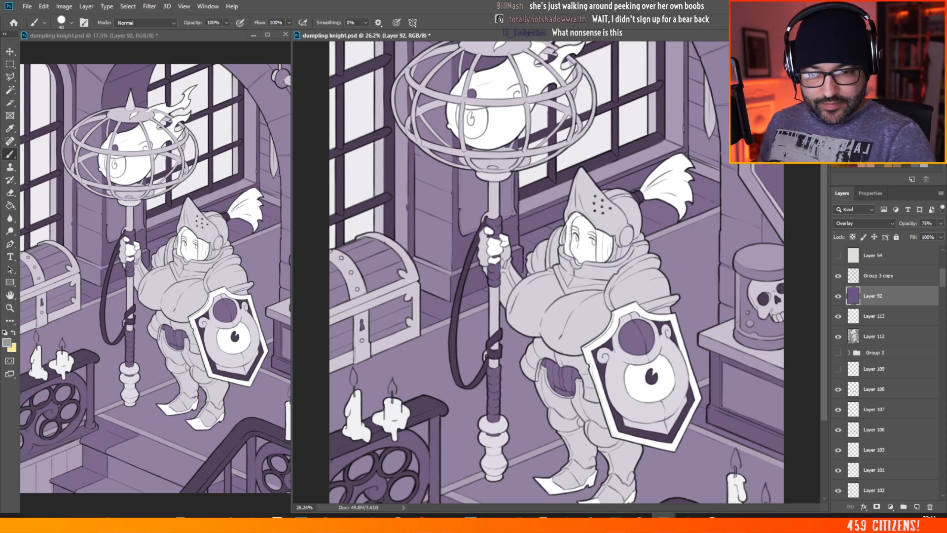
pyautogui.keyDown('alt'); pyautogui.click(636, 337); pyautogui.keyUp('alt')
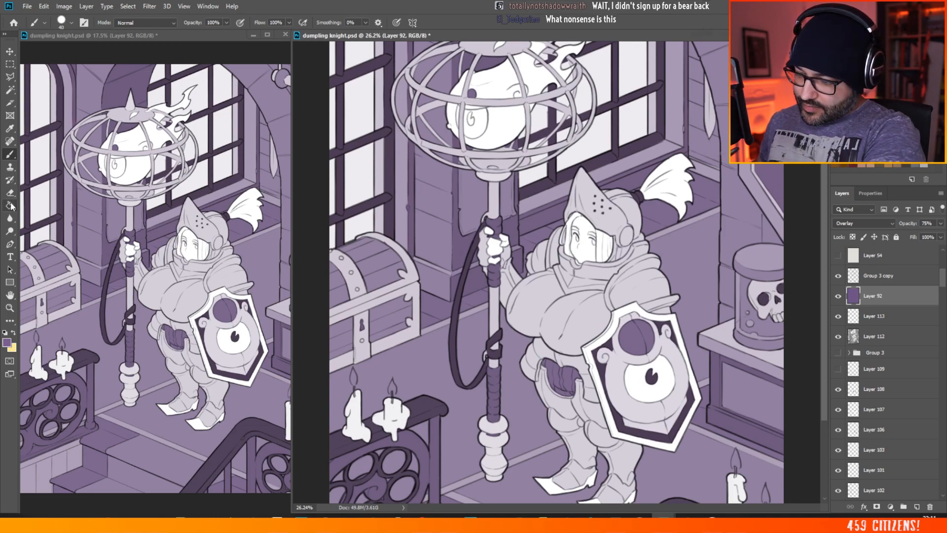
# Step: Choose the lighter, pinker purple b78ec1 as the foreground colour and fill Layer 92 with it using the Paint Bucket
pyautogui.press('g')
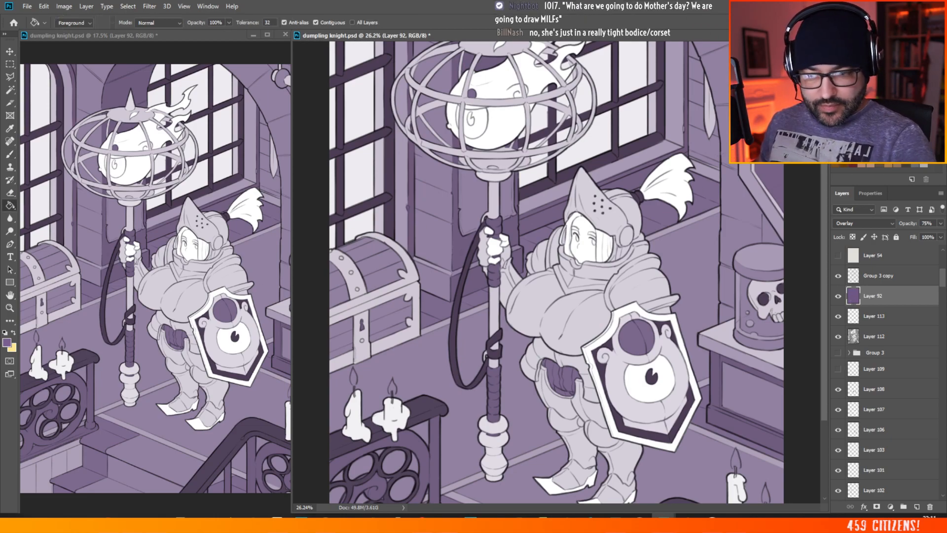
pyautogui.click(7, 342)
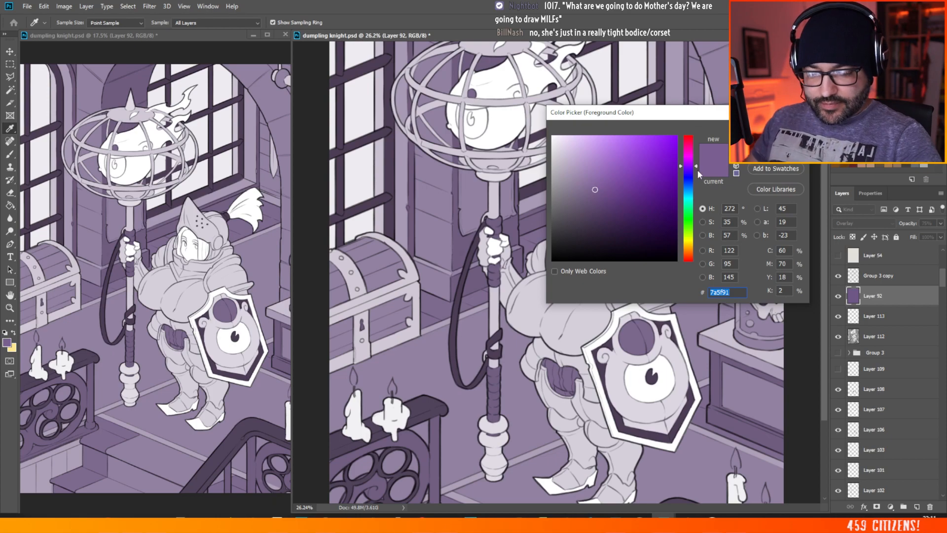
pyautogui.moveTo(690, 162); pyautogui.dragTo(690, 160)
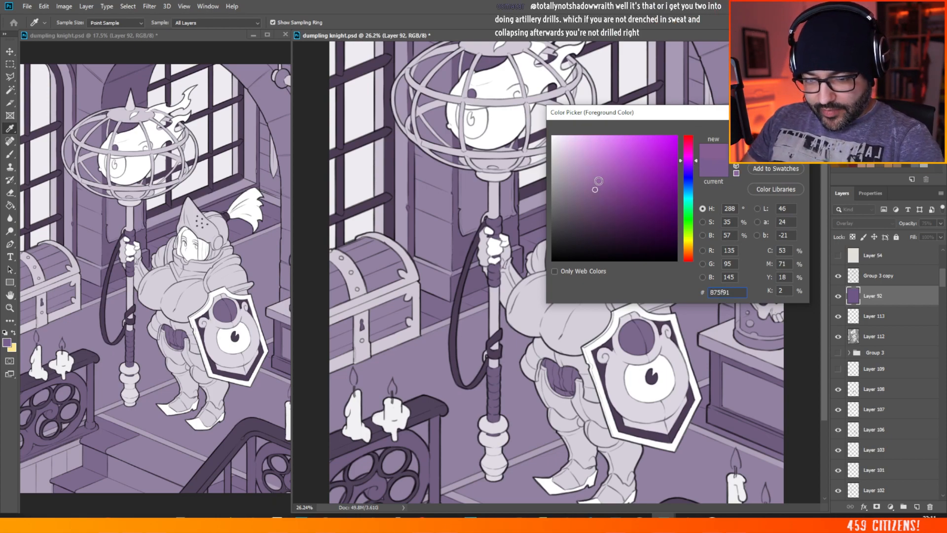
pyautogui.moveTo(597, 181); pyautogui.dragTo(584, 166)
pyautogui.press('Return')
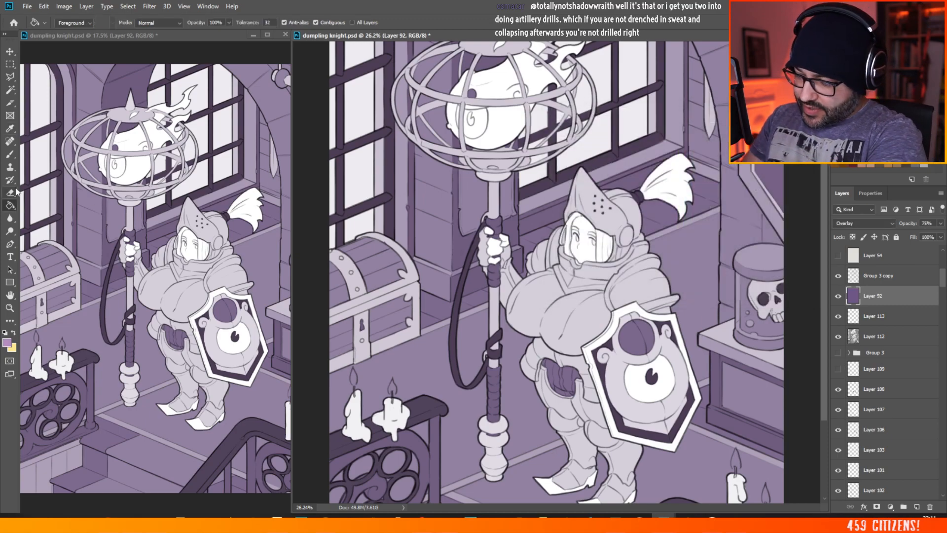
pyautogui.click(705, 251)
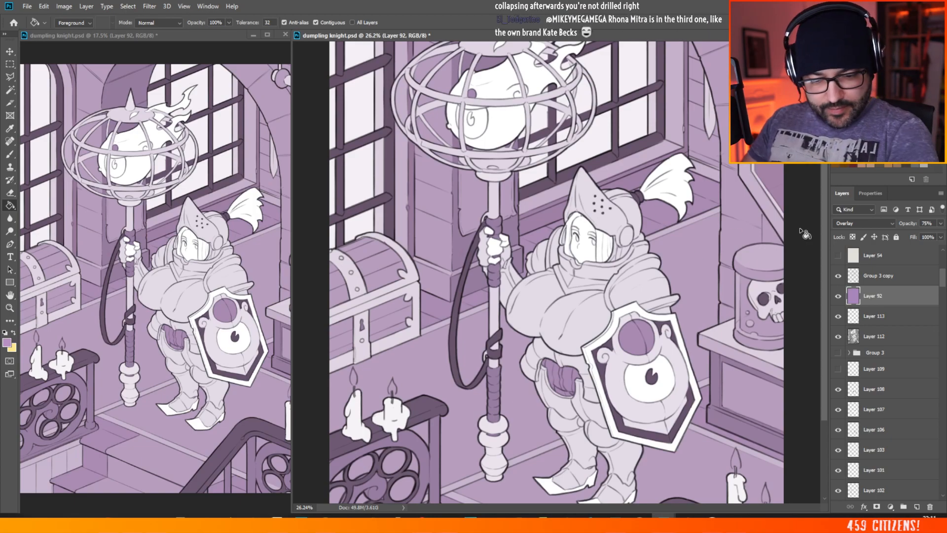
# Step: Raise Layer 92's opacity to 100% and refill it with the slightly more saturated purple b889c4
pyautogui.click(940, 223)
pyautogui.click(940, 235)
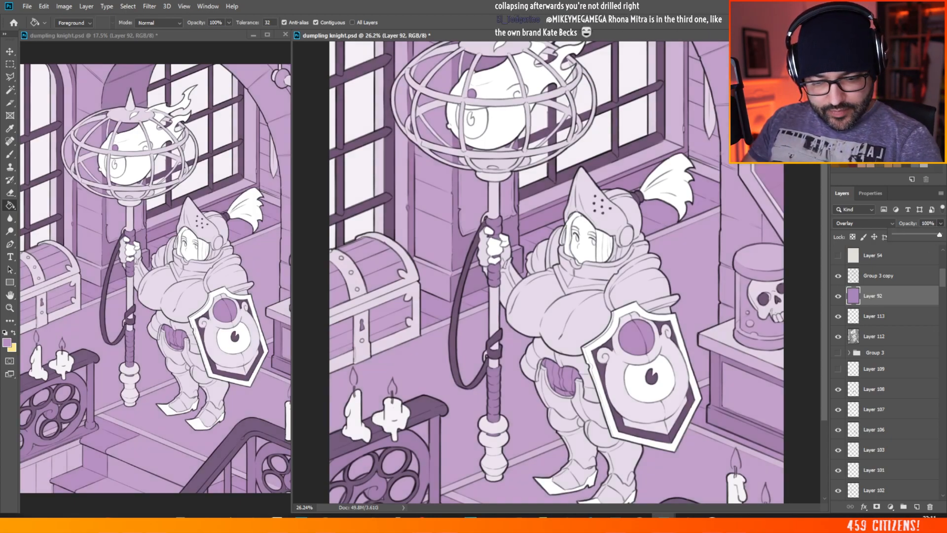
pyautogui.press('i')
pyautogui.click(8, 343)
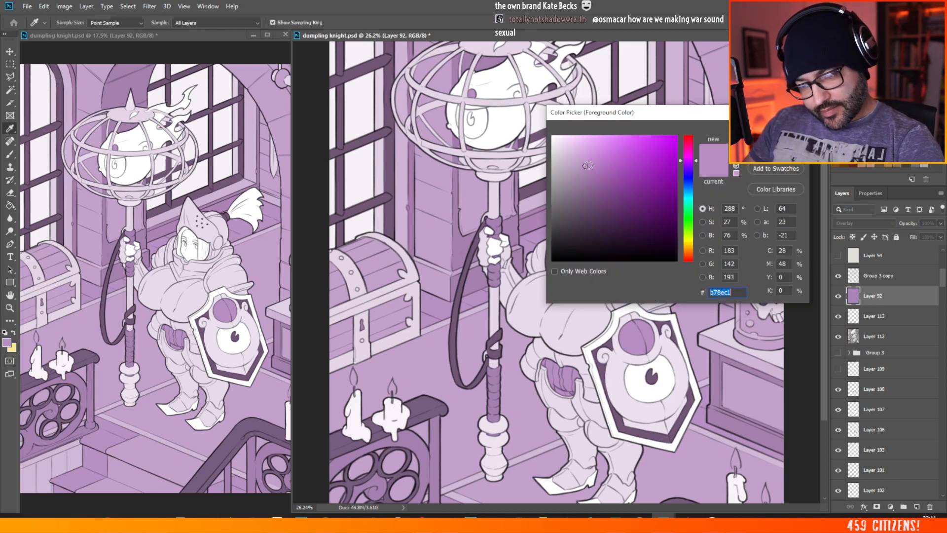
pyautogui.press('Return')
pyautogui.press('g')
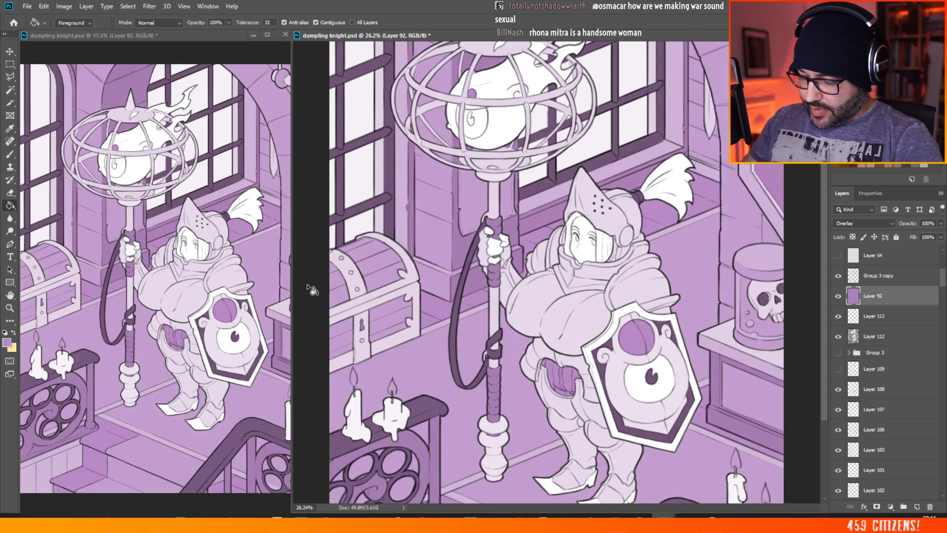
# Step: Set the foreground colour to the pale warm grey e1ded6 and switch to the Brush tool
pyautogui.press('i')
pyautogui.click(8, 344)
pyautogui.write('c4b489')
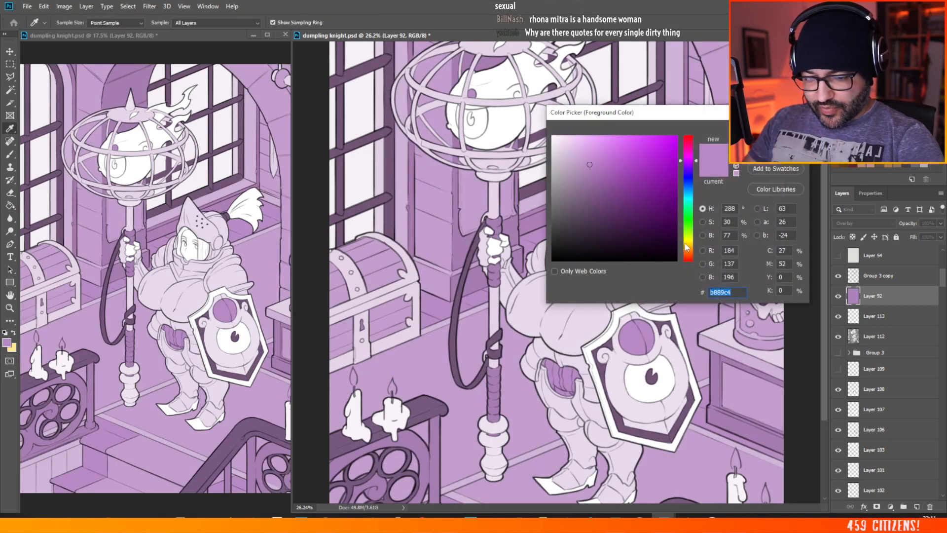
pyautogui.click(557, 150)
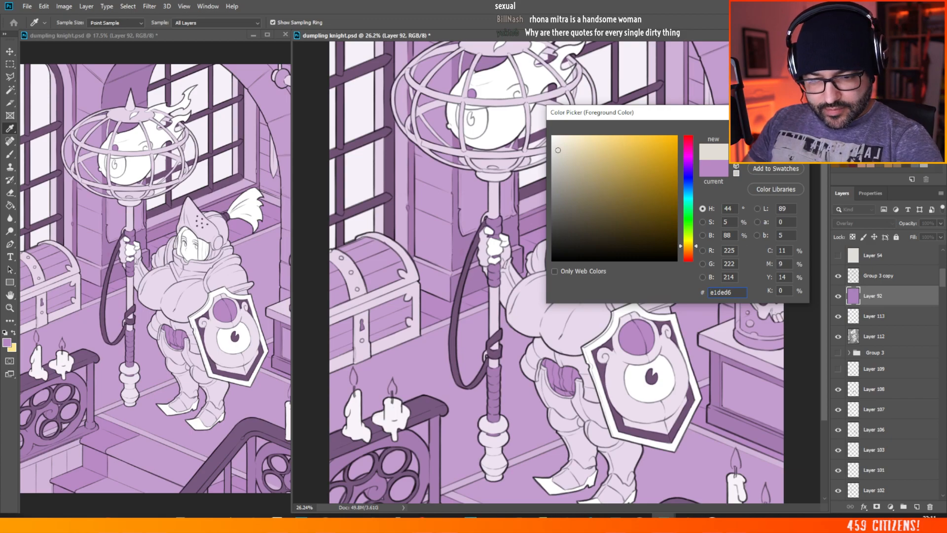
pyautogui.press('Return')
pyautogui.press('b')
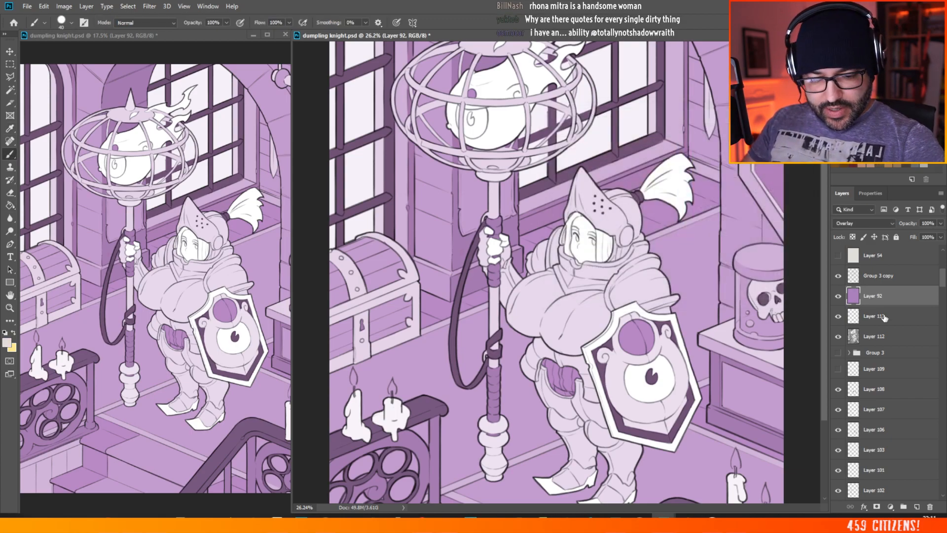
# Step: On Layer 112, select the wall parchment on both sides of the staff using a contiguous Magic Wand with tolerance 5
pyautogui.click(881, 336)
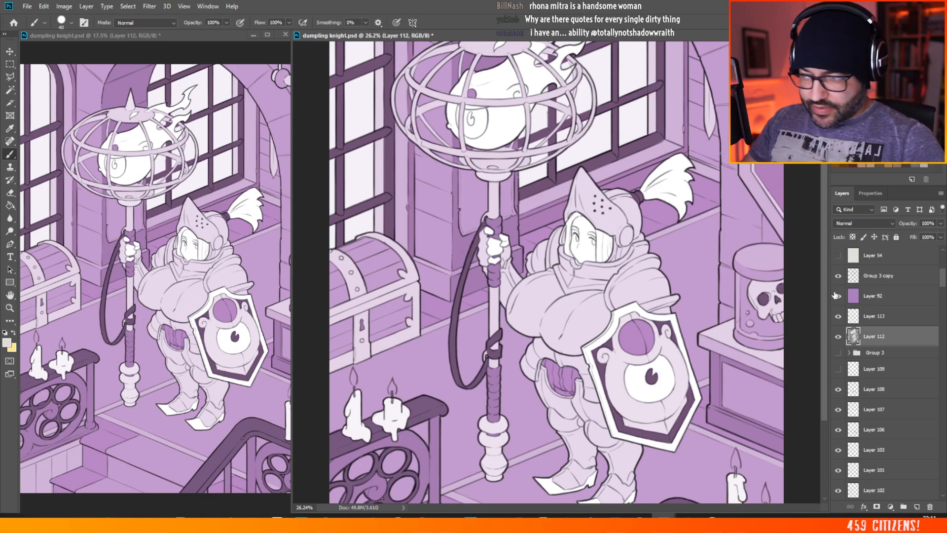
pyautogui.click(11, 88)
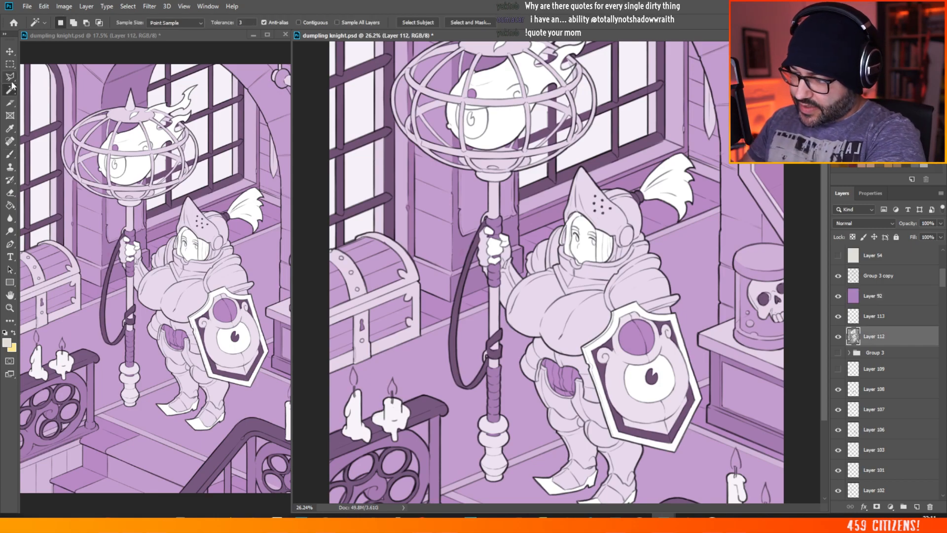
pyautogui.click(480, 196)
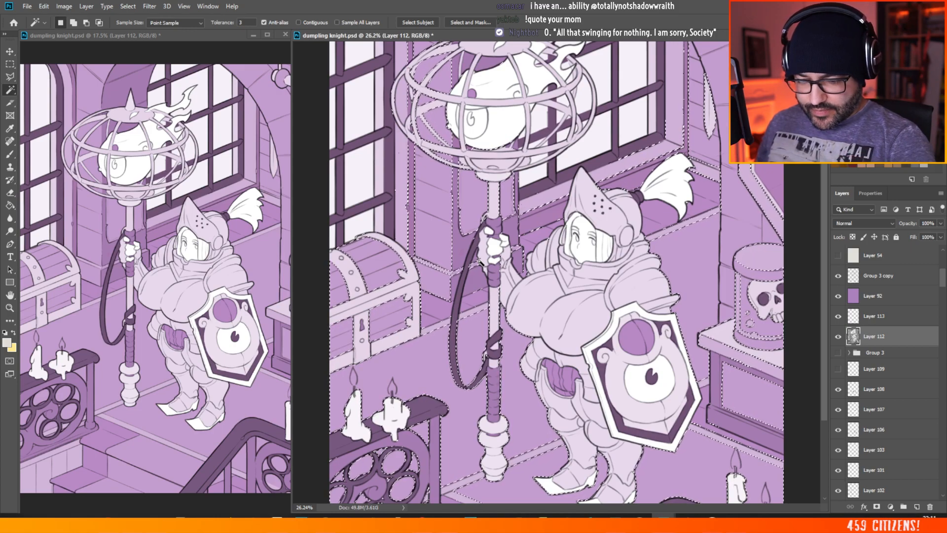
pyautogui.moveTo(248, 23); pyautogui.dragTo(227, 27)
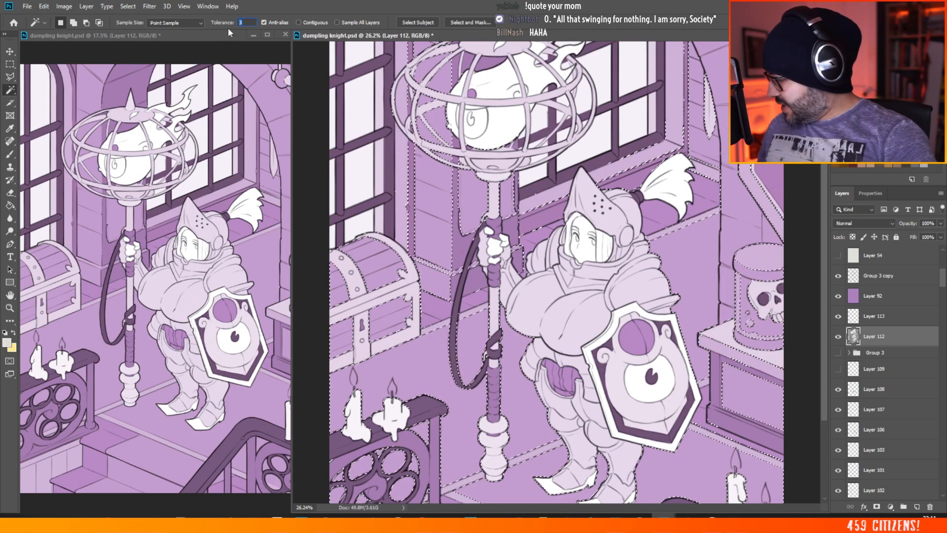
pyautogui.write('5')
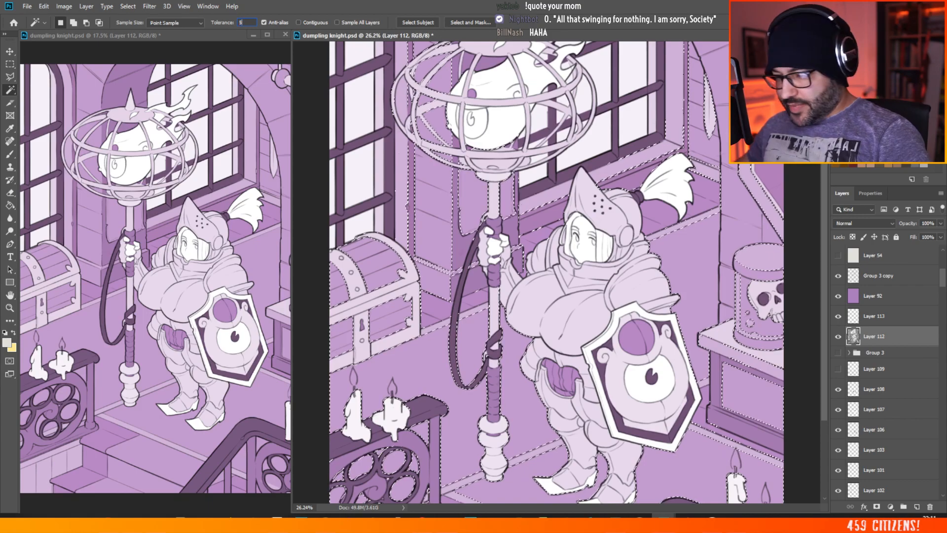
pyautogui.click(298, 22)
pyautogui.click(463, 217)
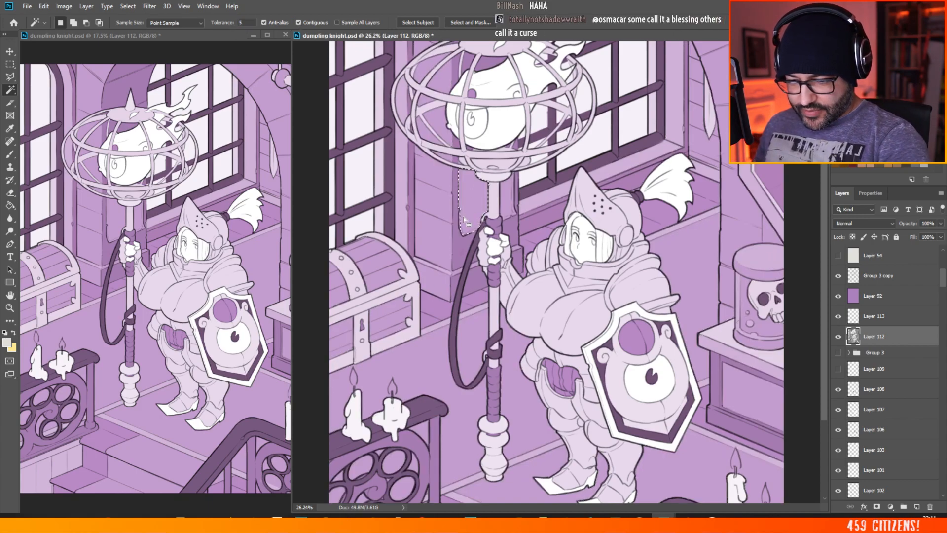
pyautogui.press('shift')
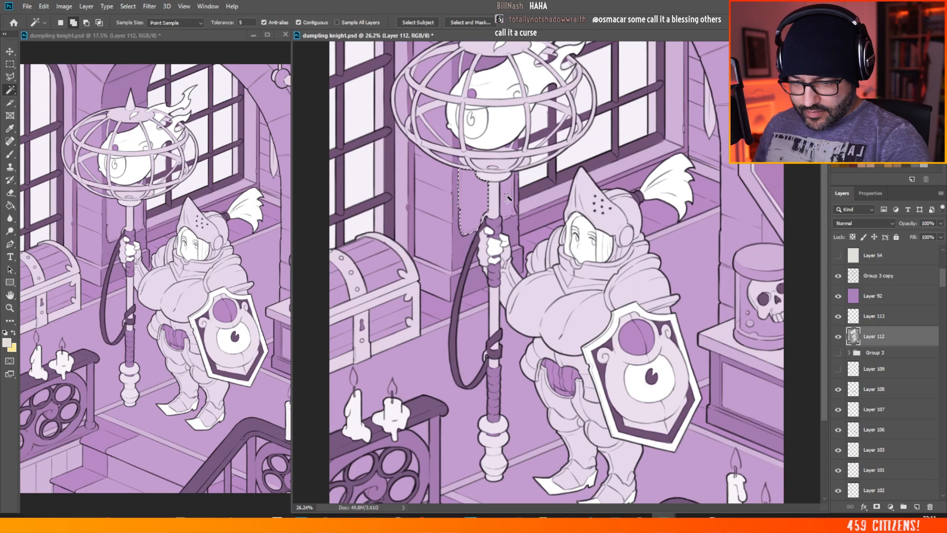
pyautogui.keyDown('shift'); pyautogui.click(498, 225); pyautogui.keyUp('shift')
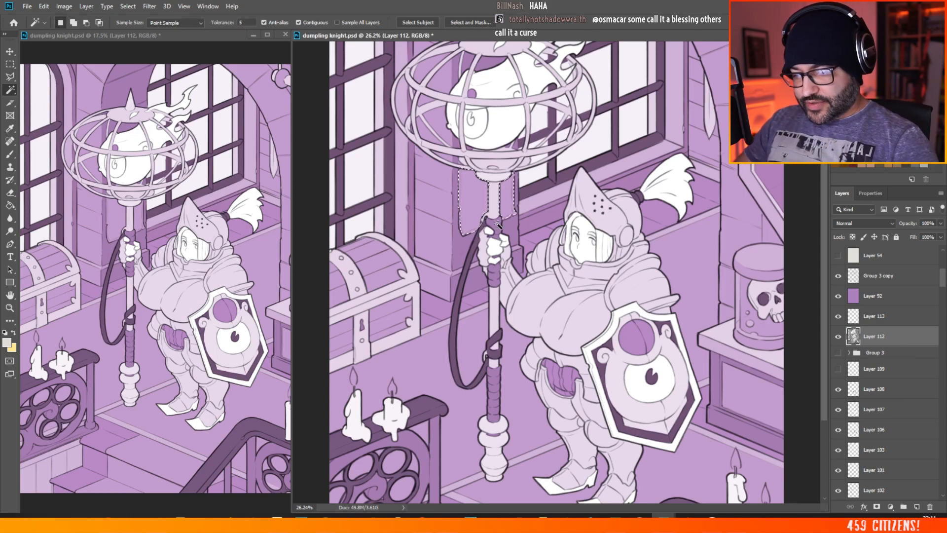
# Step: On Layer 92, paint the selected parchment pale warm grey with the 94 px Mikey hard brush, and deselect
pyautogui.click(907, 297)
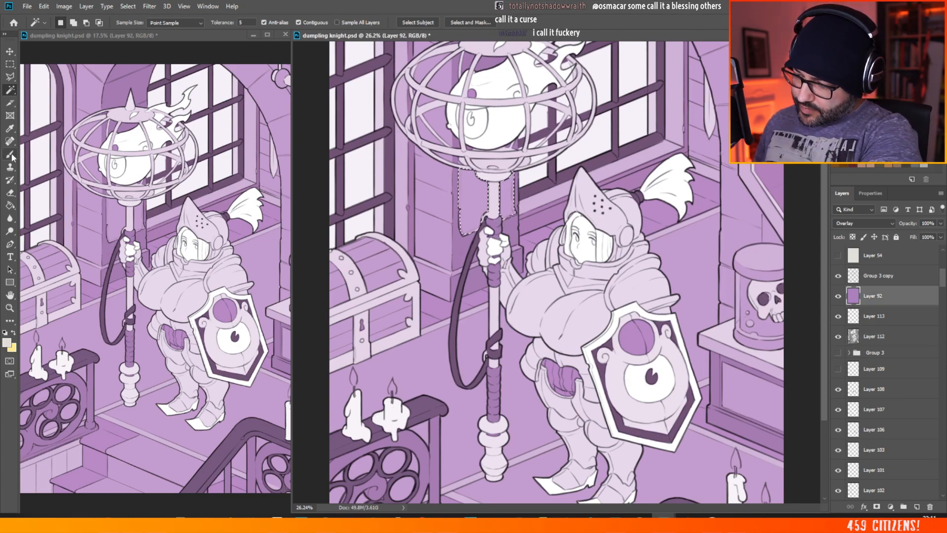
pyautogui.press('b')
pyautogui.rightClick(554, 121)
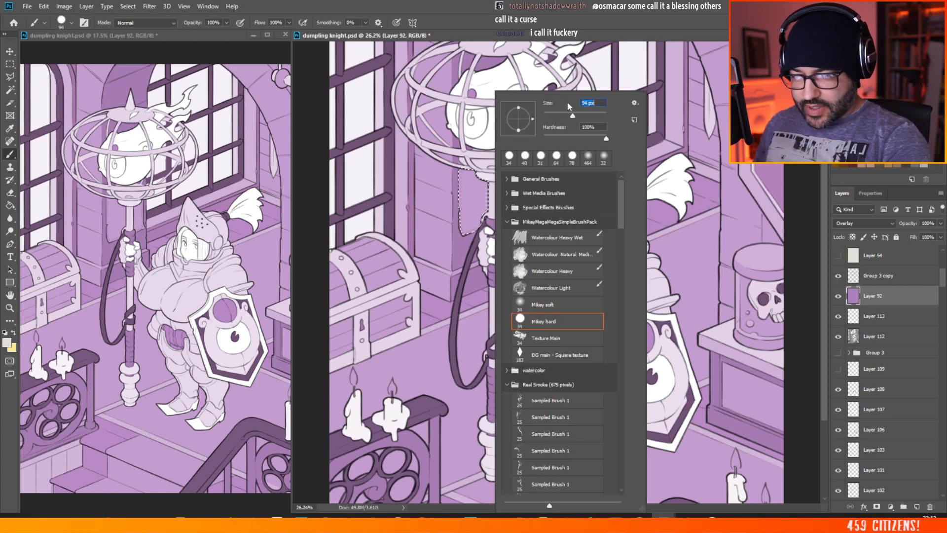
pyautogui.click(461, 183)
pyautogui.moveTo(461, 173)
pyautogui.mouseDown()
pyautogui.moveTo(460, 210)
pyautogui.moveTo(481, 152)
pyautogui.moveTo(473, 213)
pyautogui.moveTo(486, 228)
pyautogui.moveTo(496, 163)
pyautogui.moveTo(510, 218)
pyautogui.mouseUp()
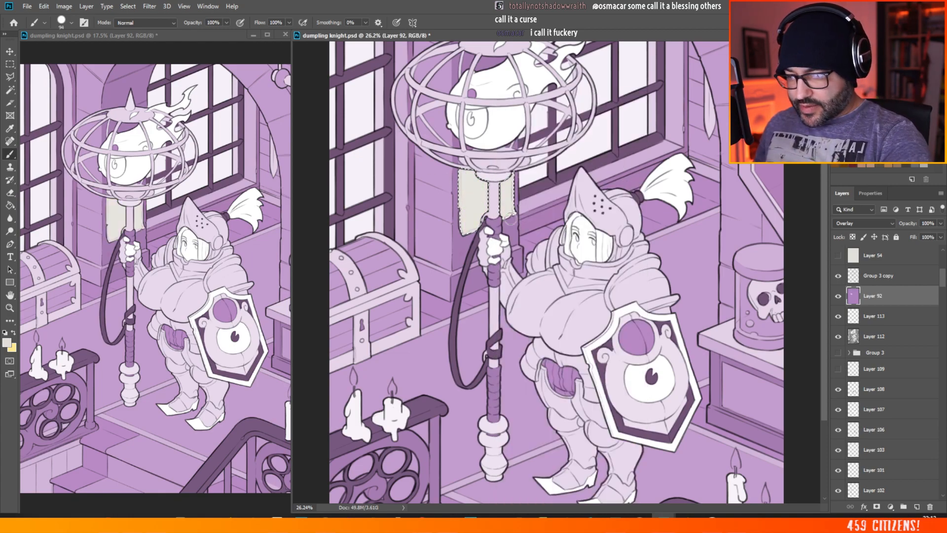
pyautogui.hotkey('ctrl', 'd')
pyautogui.press('m')
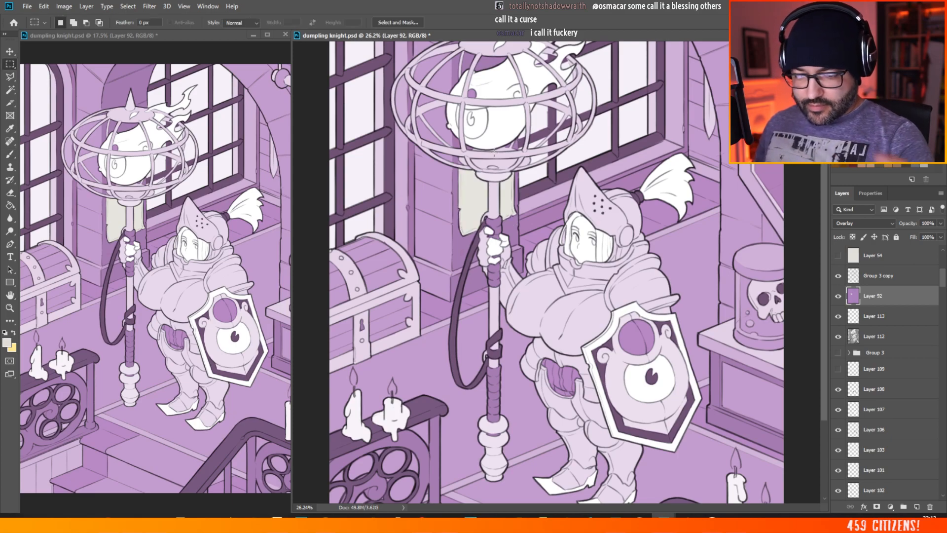
# Step: Reduce the Mikey hard brush to 32 px and check the parchment's edges beneath the lantern cage on Layer 92
pyautogui.scroll(9, 479, 161)
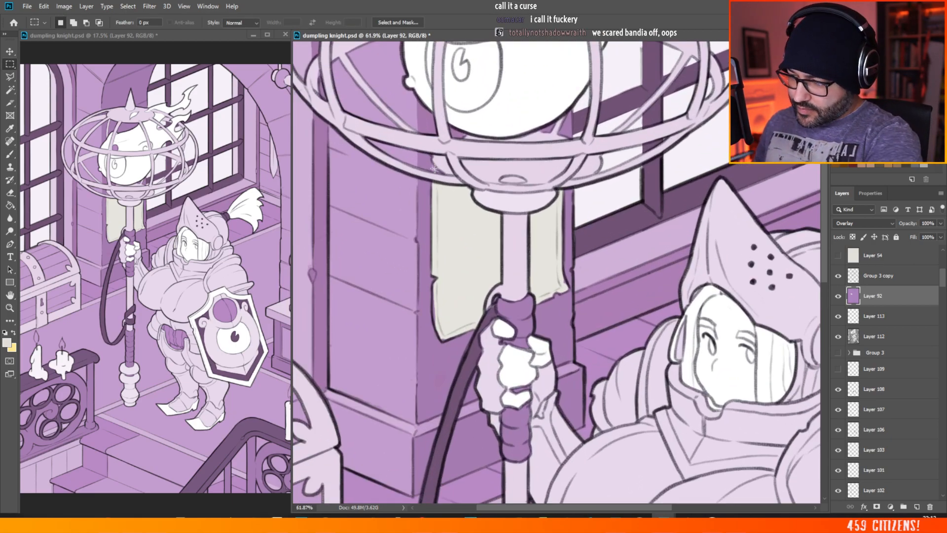
pyautogui.press('b')
pyautogui.rightClick(441, 159)
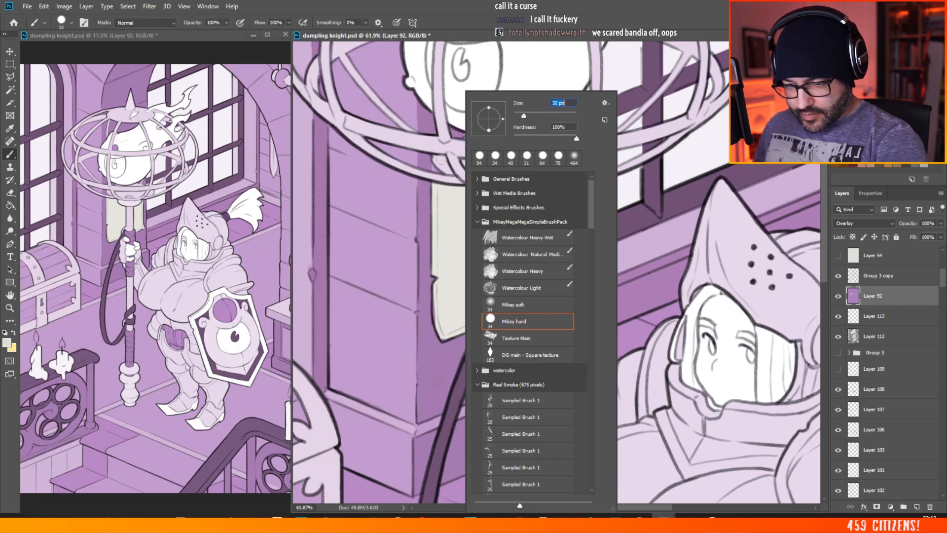
pyautogui.press('Return')
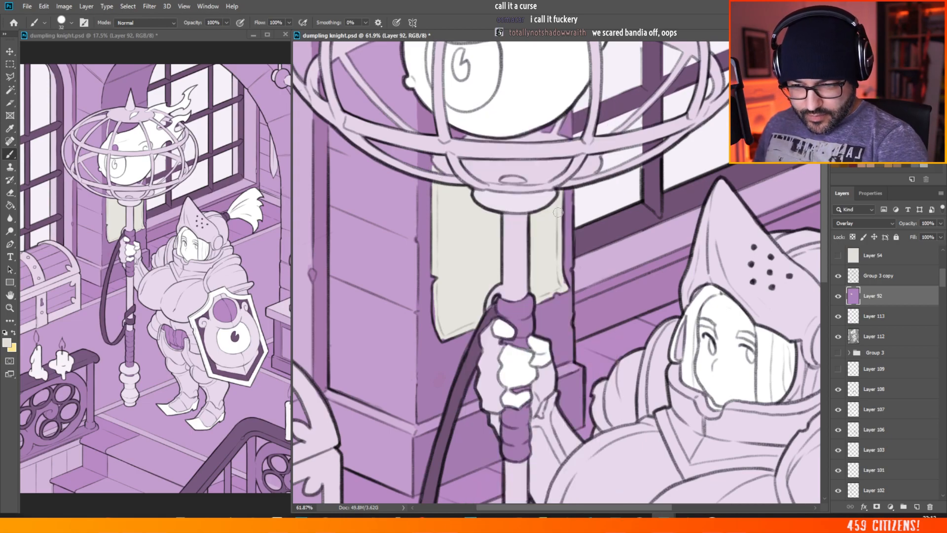
pyautogui.scroll(-5, 558, 213)
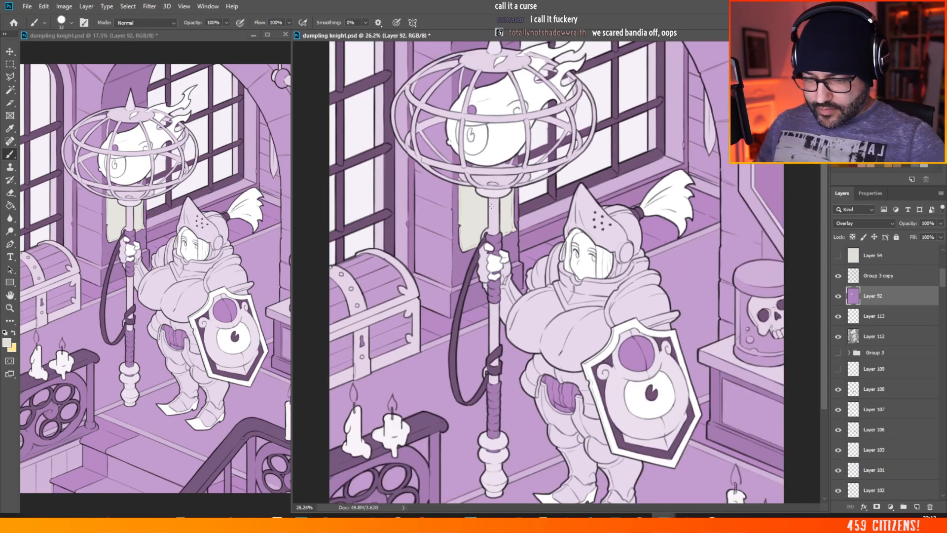
pyautogui.scroll(-1, 530, 215)
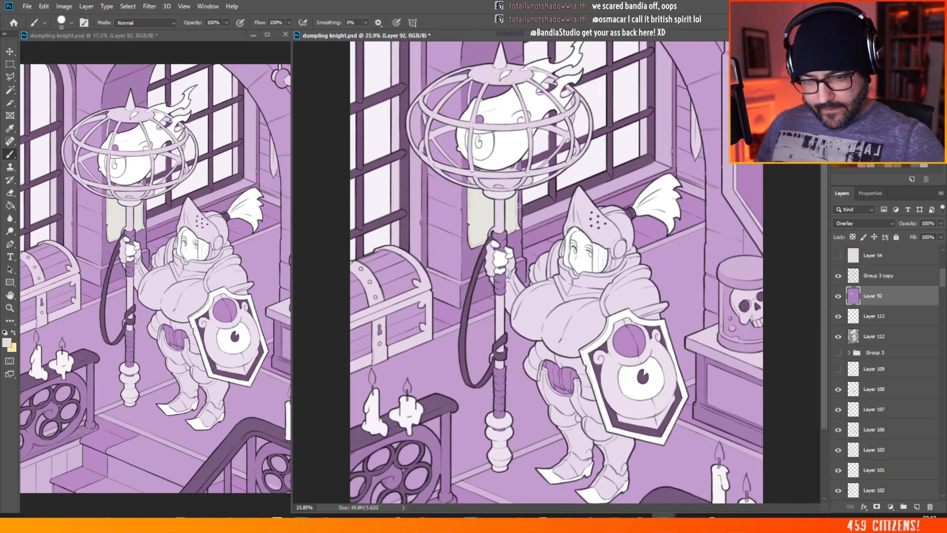
pyautogui.scroll(-1, 518, 205)
pyautogui.scroll(-1, 480, 205)
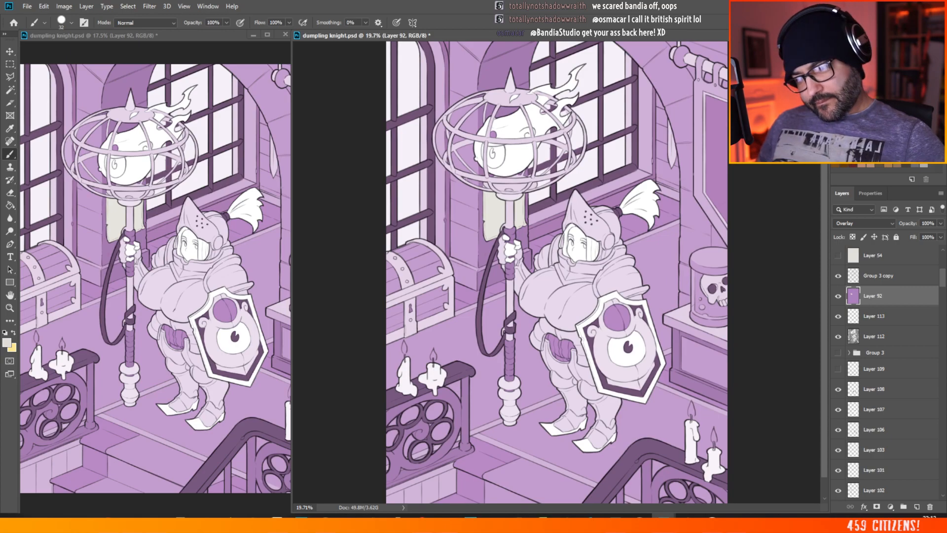
pyautogui.scroll(2, 449, 139)
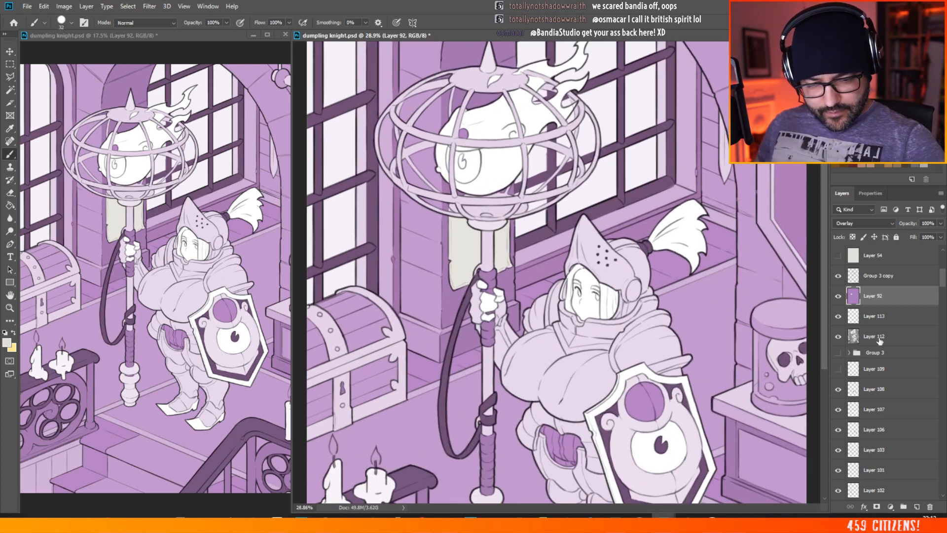
# Step: On Layer 112, select the large glass panes of the window behind the lantern using a contiguous Magic Wand with tolerance 5
pyautogui.click(880, 340)
pyautogui.press('w')
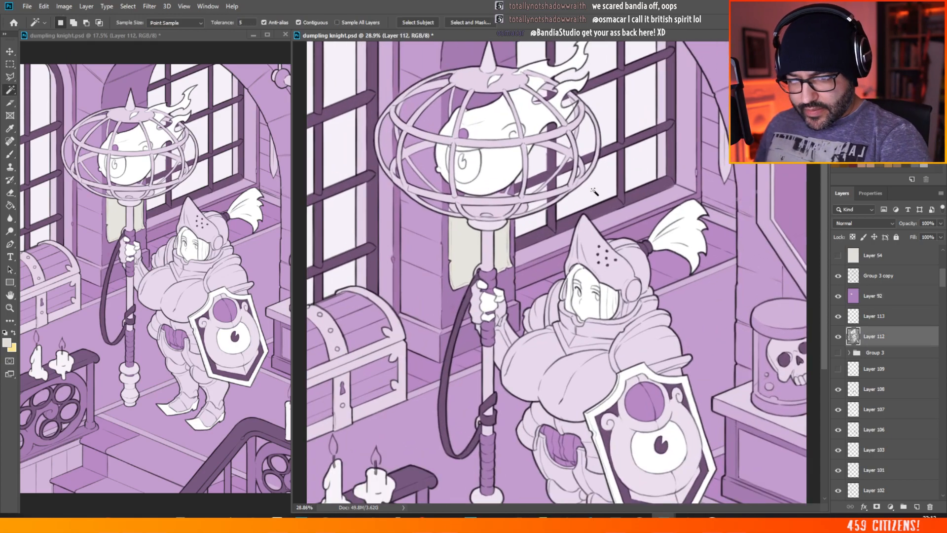
pyautogui.click(535, 222)
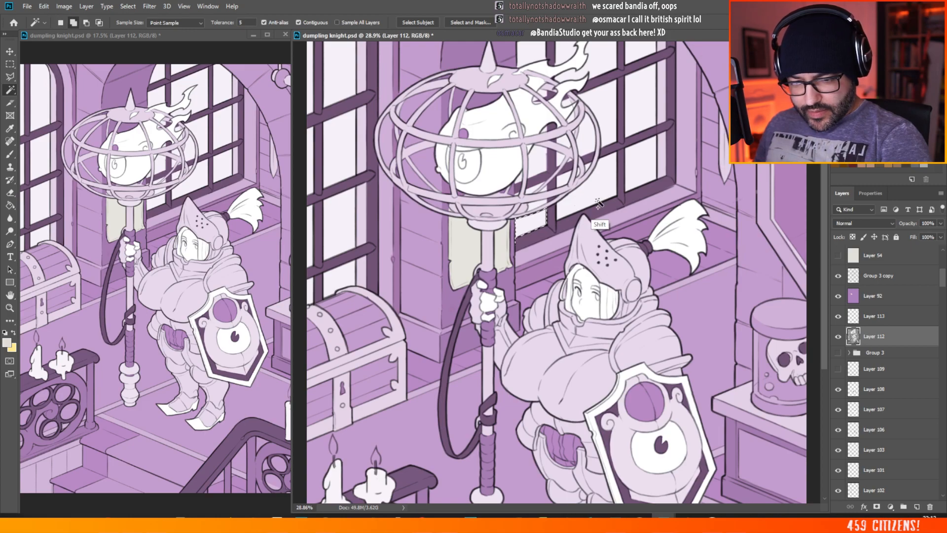
pyautogui.keyDown('shift'); pyautogui.click(620, 182); pyautogui.keyUp('shift')
pyautogui.scroll(-2, 622, 183)
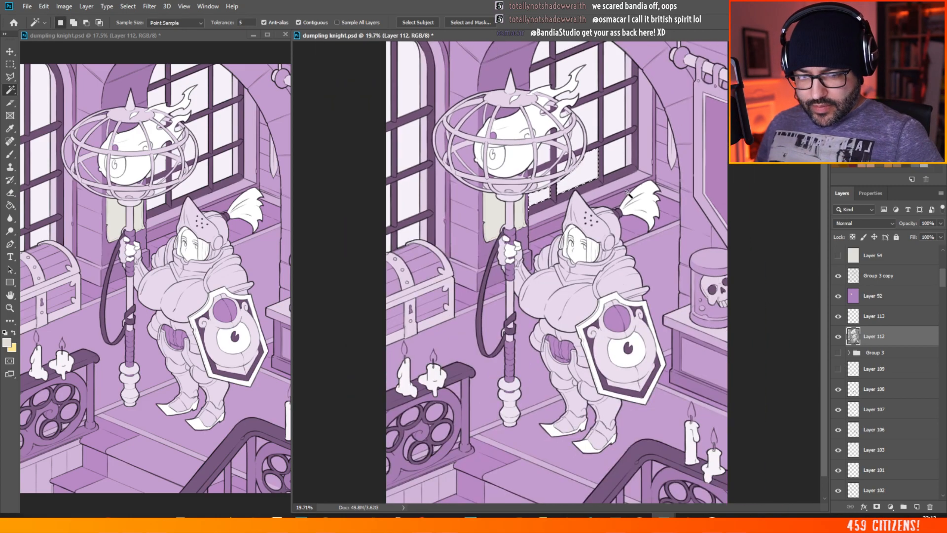
pyautogui.scroll(3, 564, 111)
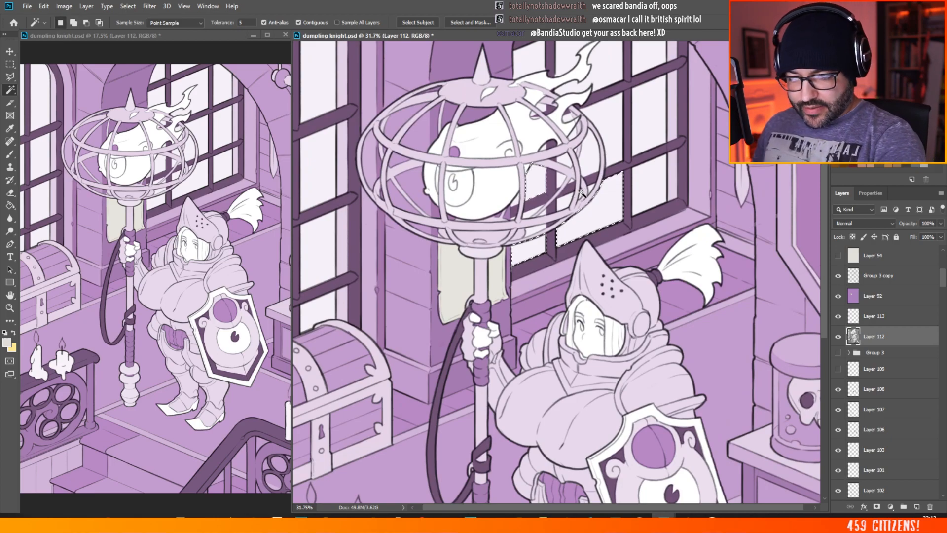
pyautogui.keyDown('shift'); pyautogui.click(651, 190); pyautogui.keyUp('shift')
pyautogui.keyDown('shift'); pyautogui.click(641, 143); pyautogui.keyUp('shift')
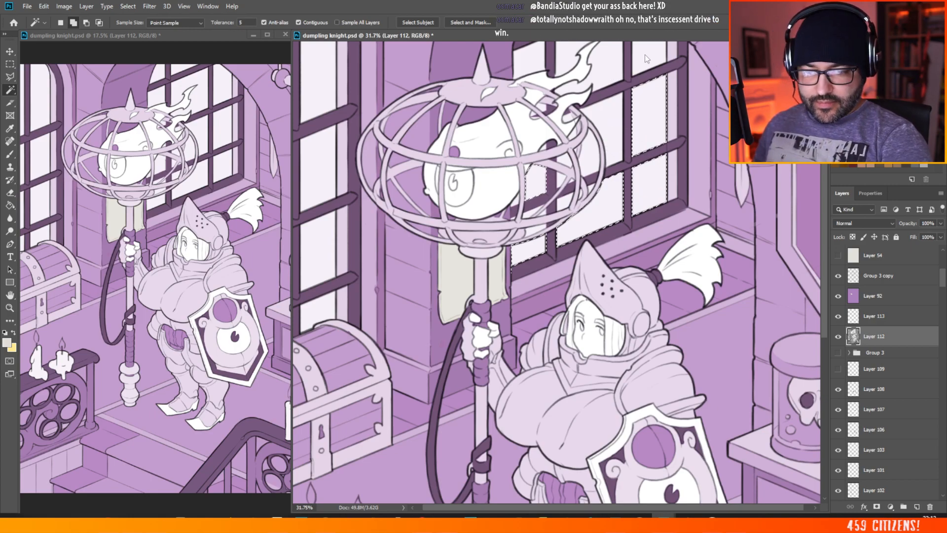
pyautogui.click(609, 60)
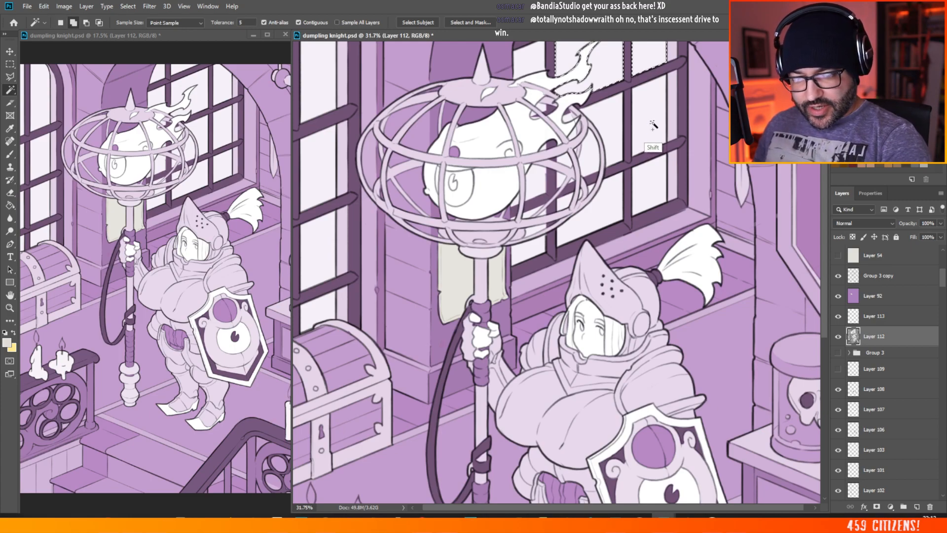
pyautogui.keyDown('shift'); pyautogui.click(650, 189); pyautogui.keyUp('shift')
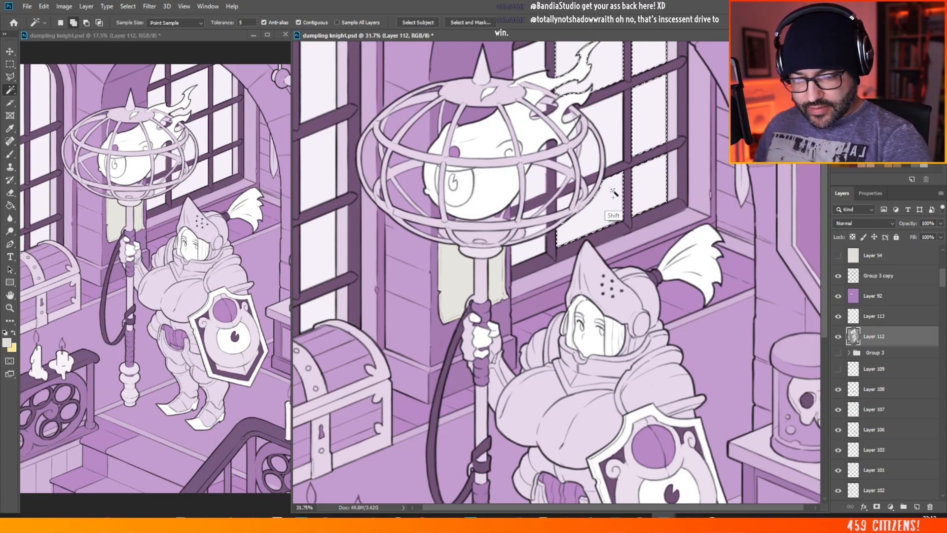
pyautogui.keyDown('shift'); pyautogui.click(608, 132); pyautogui.keyUp('shift')
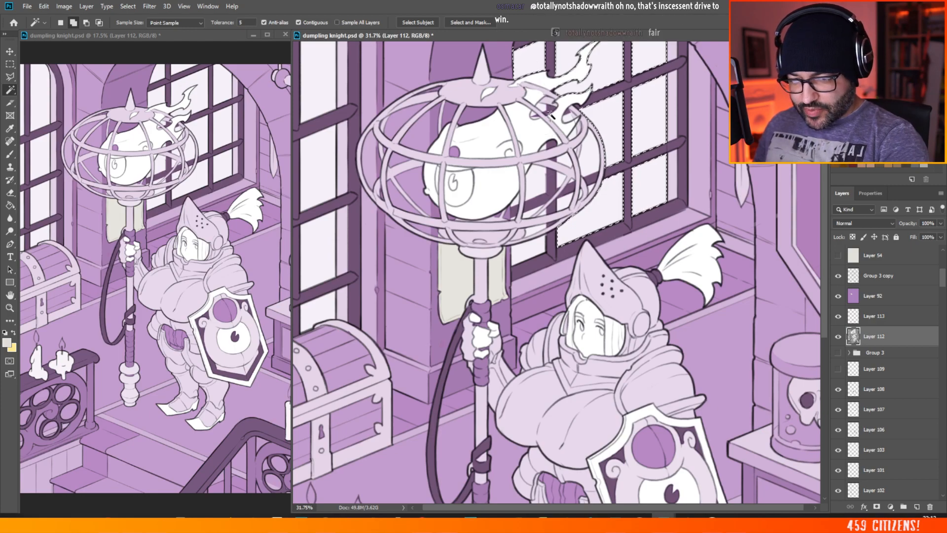
# Step: Add the small pane fragments visible between the lantern cage bars and around the flame to the selection
pyautogui.scroll(3, 557, 111)
pyautogui.press('shift')
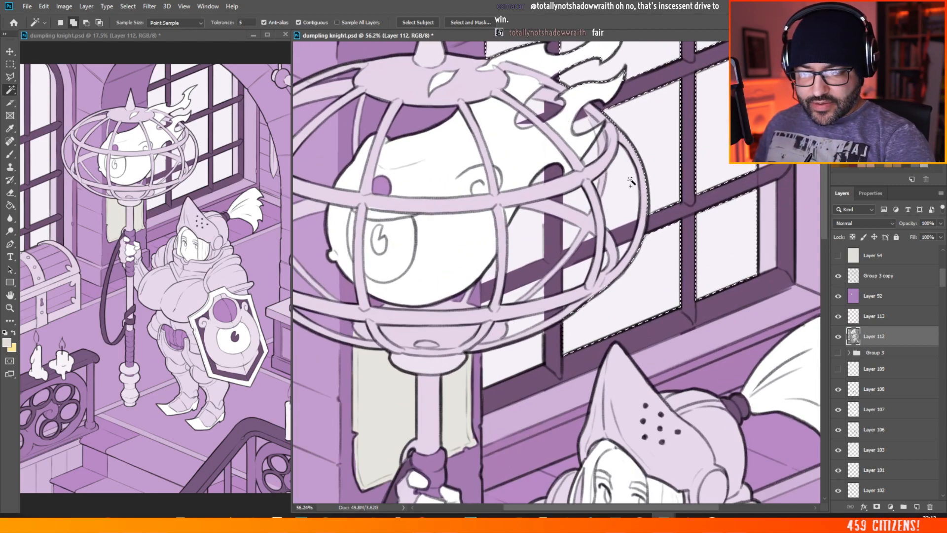
pyautogui.keyDown('shift'); pyautogui.click(580, 276); pyautogui.keyUp('shift')
pyautogui.keyDown('shift'); pyautogui.click(531, 352); pyautogui.keyUp('shift')
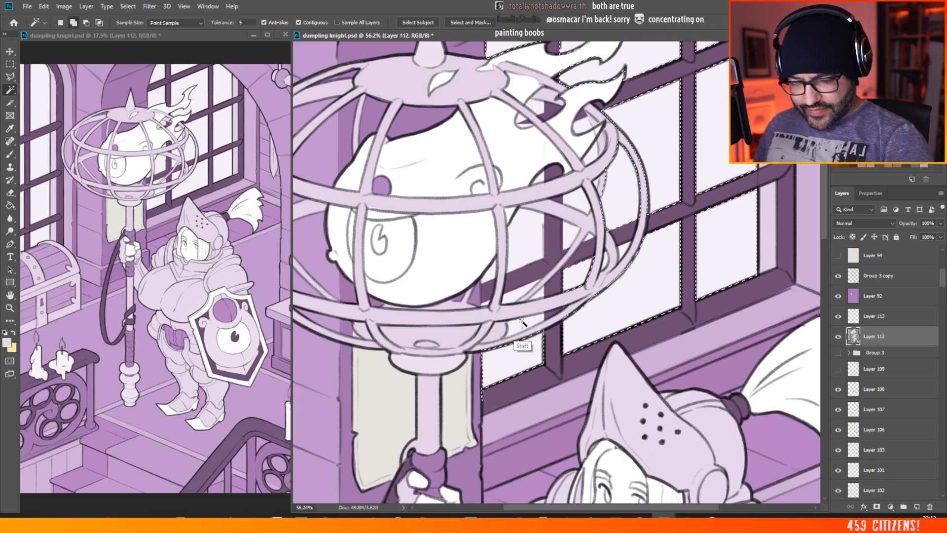
pyautogui.keyDown('shift'); pyautogui.click(526, 322); pyautogui.keyUp('shift')
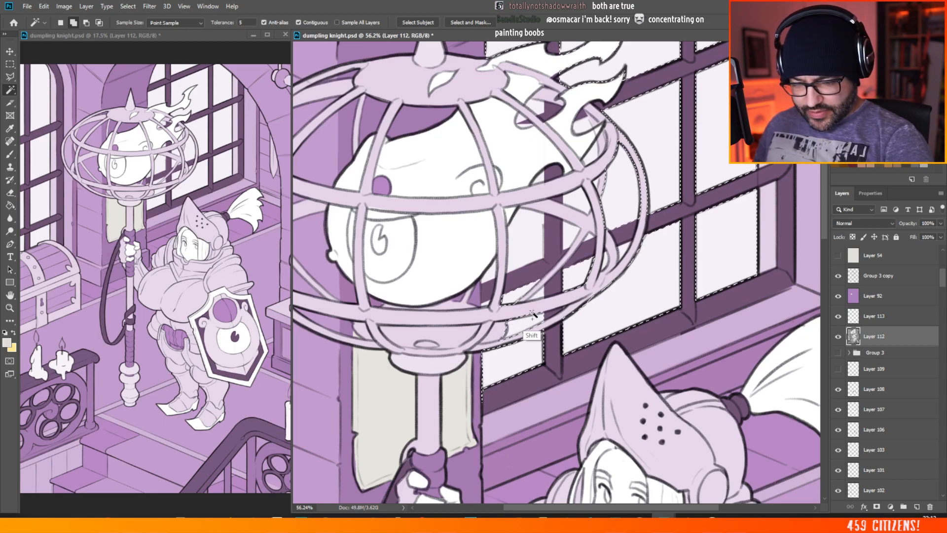
pyautogui.keyDown('shift'); pyautogui.click(540, 302); pyautogui.keyUp('shift')
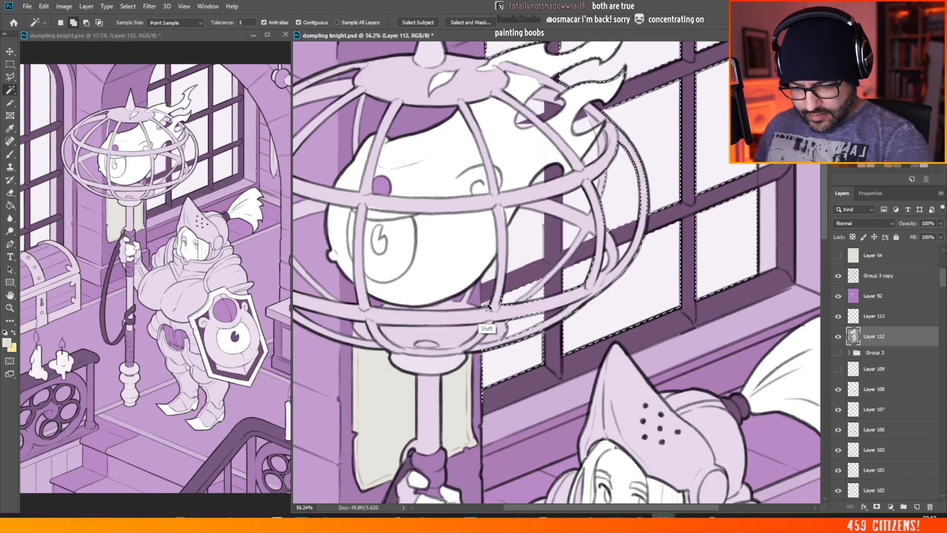
pyautogui.keyDown('shift'); pyautogui.click(521, 244); pyautogui.keyUp('shift')
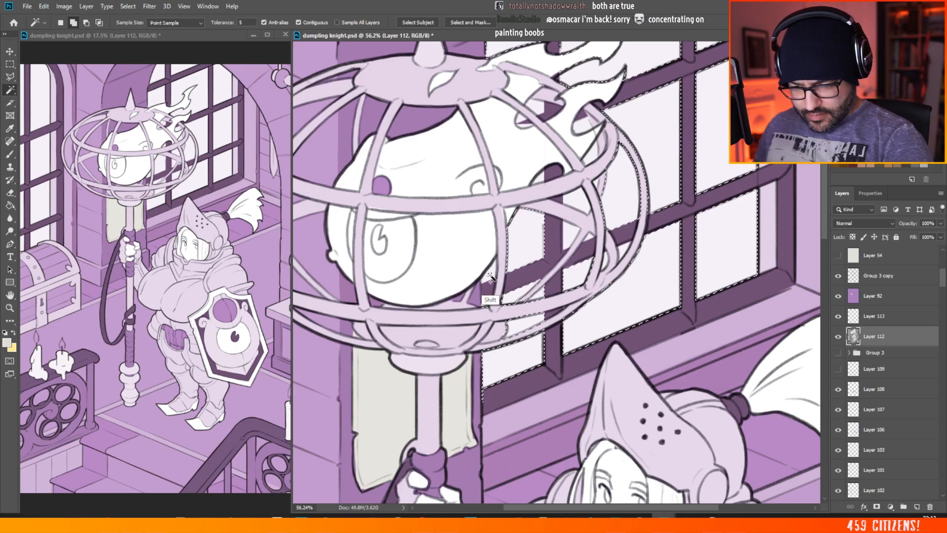
pyautogui.keyDown('shift'); pyautogui.click(488, 277); pyautogui.keyUp('shift')
pyautogui.keyDown('shift'); pyautogui.click(541, 178); pyautogui.keyUp('shift')
pyautogui.keyDown('shift'); pyautogui.click(536, 109); pyautogui.keyUp('shift')
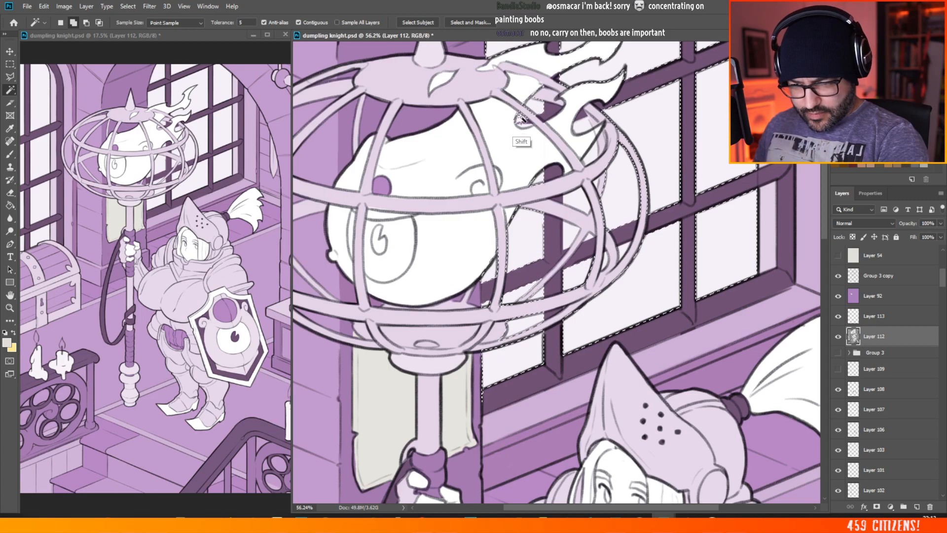
pyautogui.scroll(-5, 561, 146)
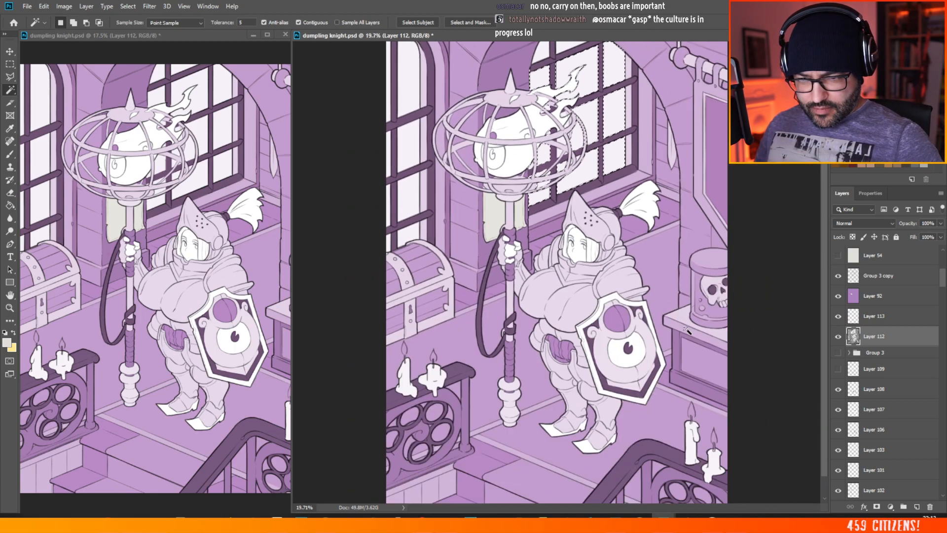
# Step: Add the glass panes of the left window above the chest to the selection
pyautogui.press('shift')
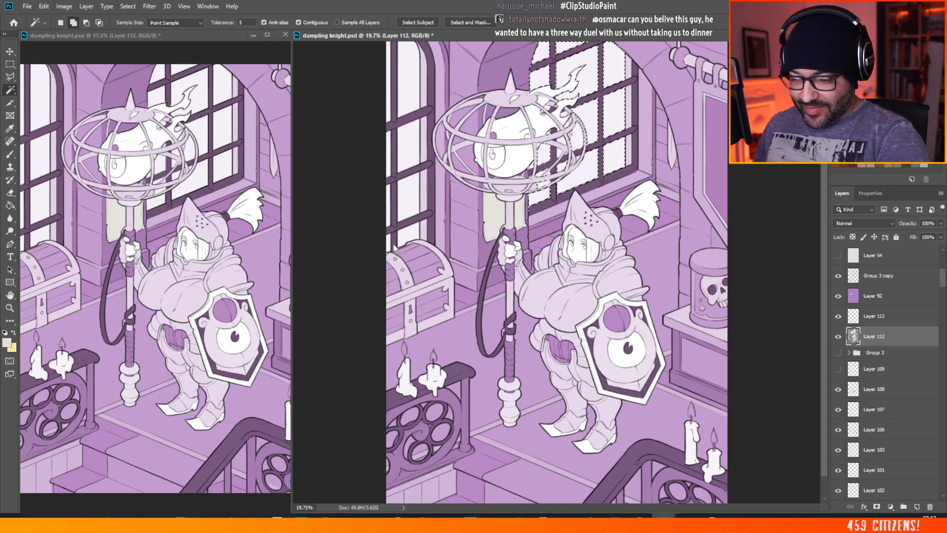
pyautogui.keyDown('shift'); pyautogui.click(404, 224); pyautogui.keyUp('shift')
pyautogui.keyDown('shift'); pyautogui.click(411, 194); pyautogui.keyUp('shift')
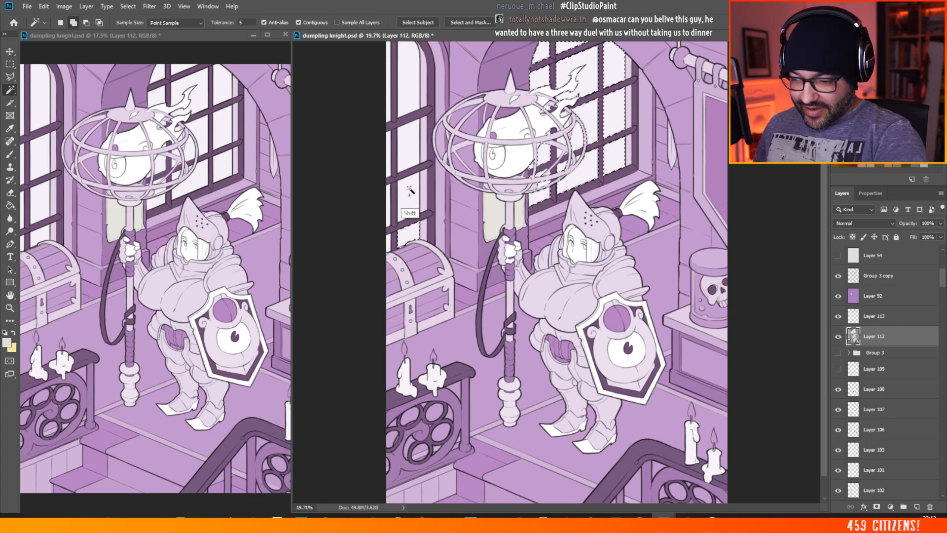
pyautogui.keyDown('shift'); pyautogui.click(408, 140); pyautogui.keyUp('shift')
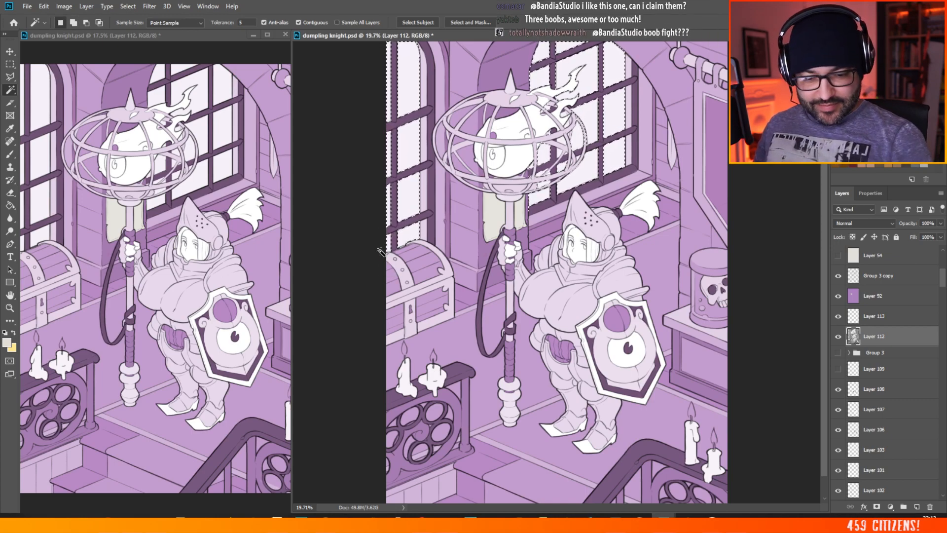
# Step: Make Layer 92 active and set the foreground colour to the warm beige c6b8a1
pyautogui.click(895, 296)
pyautogui.click(7, 342)
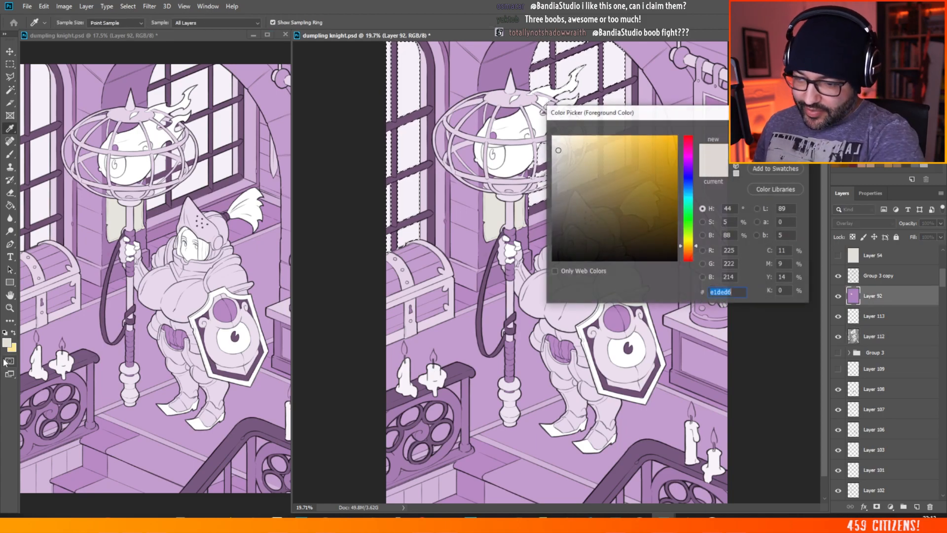
pyautogui.click(691, 250)
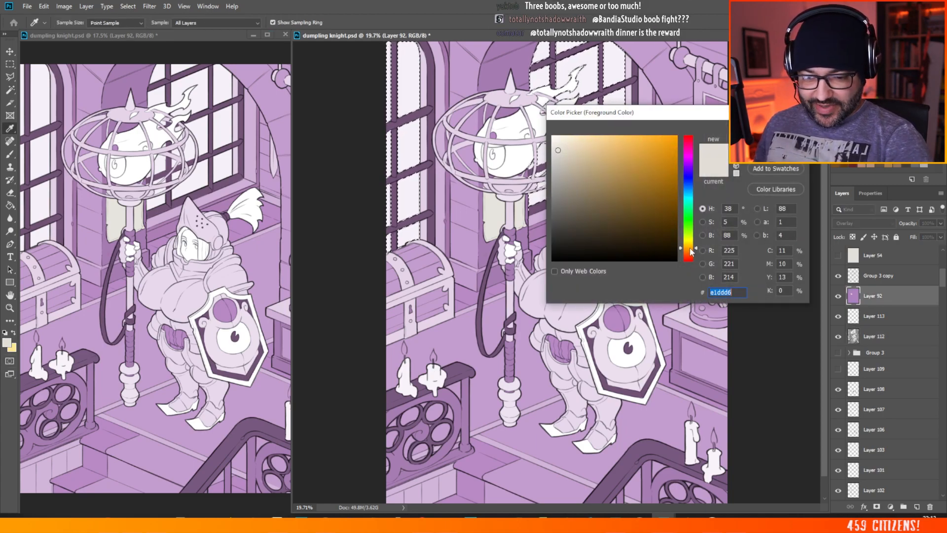
pyautogui.moveTo(570, 152); pyautogui.dragTo(574, 160)
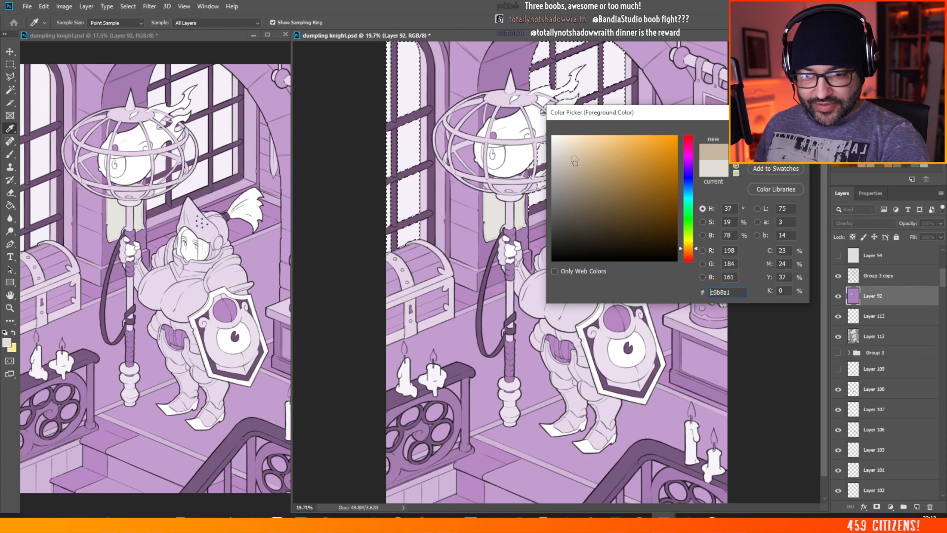
pyautogui.press('Return')
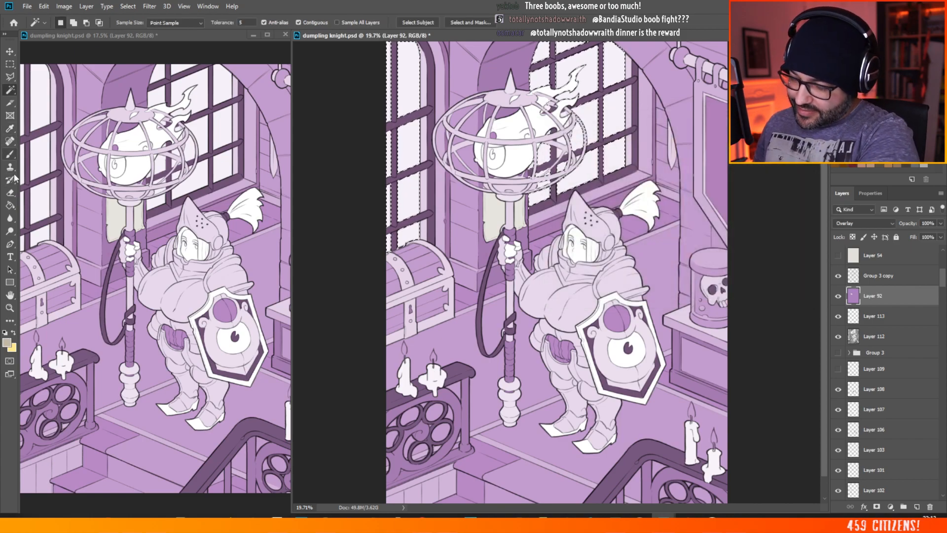
# Step: Colour the selected window panes beige on Layer 92 using the Paint Bucket and the 114 px Mikey hard brush, and deselect
pyautogui.click(10, 206)
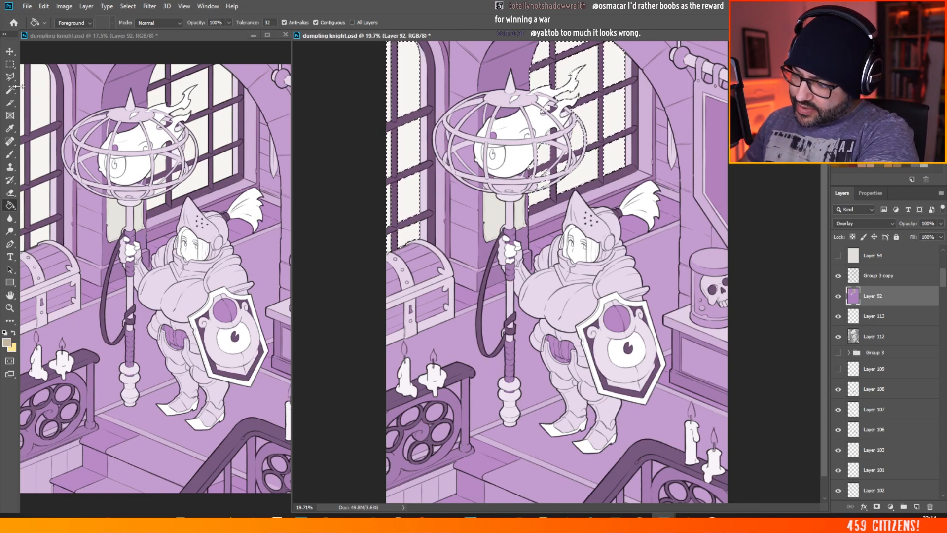
pyautogui.press('b')
pyautogui.rightClick(593, 146)
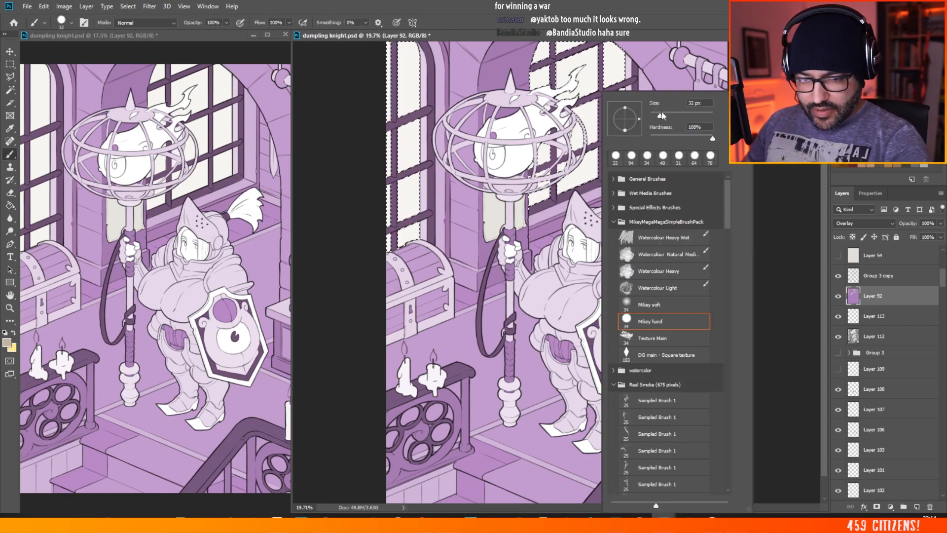
pyautogui.click(677, 117)
pyautogui.click(584, 97)
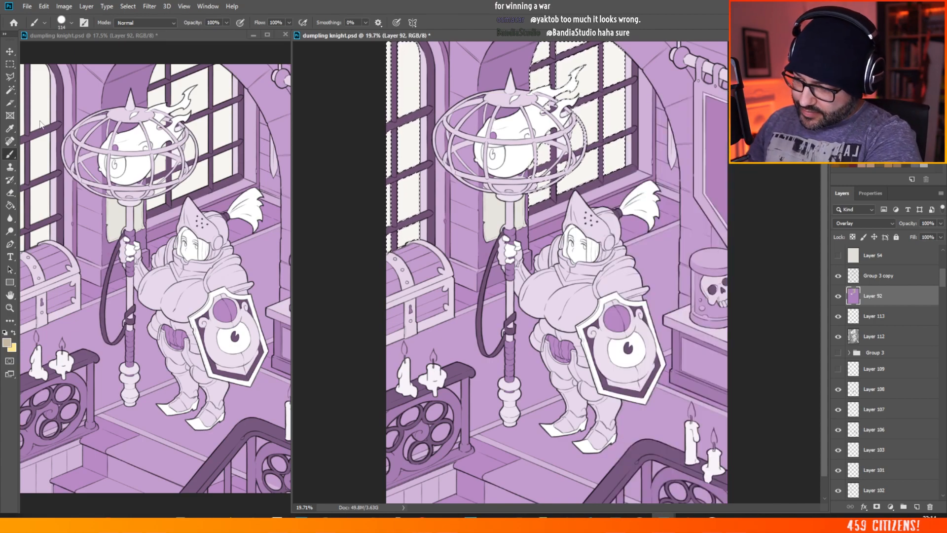
pyautogui.press('m')
pyautogui.click(592, 130)
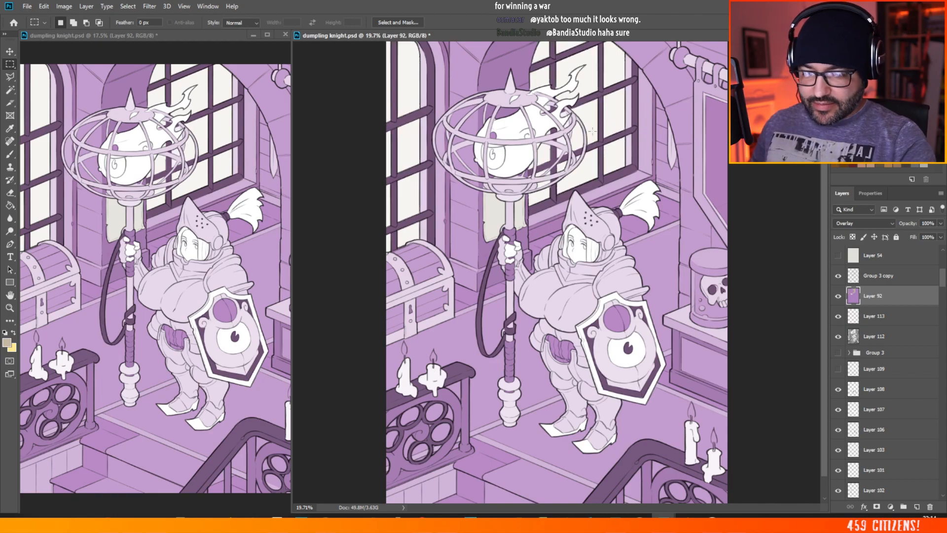
# Step: Touch up the beige glass between the lantern cage bars on Layer 92 with a much smaller Mikey hard brush
pyautogui.scroll(5, 591, 131)
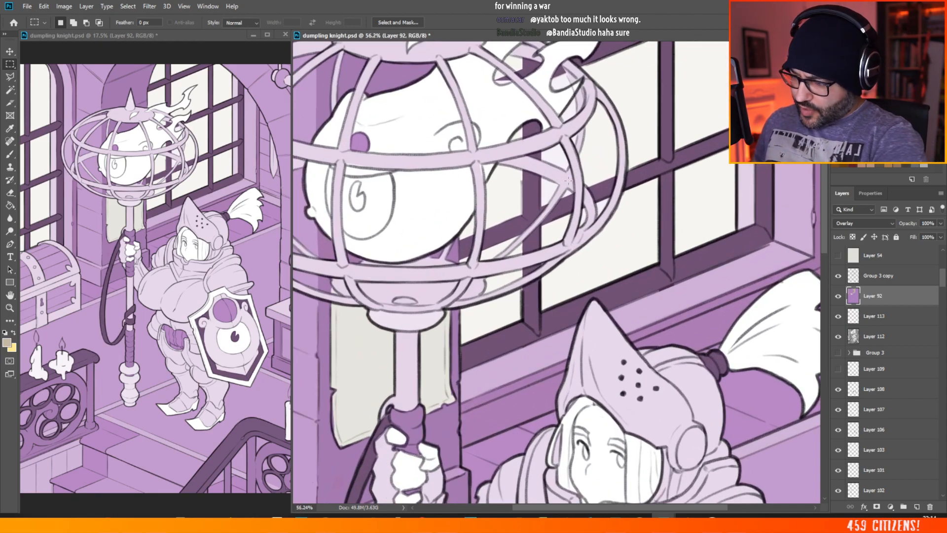
pyautogui.press('b')
pyautogui.rightClick(567, 180)
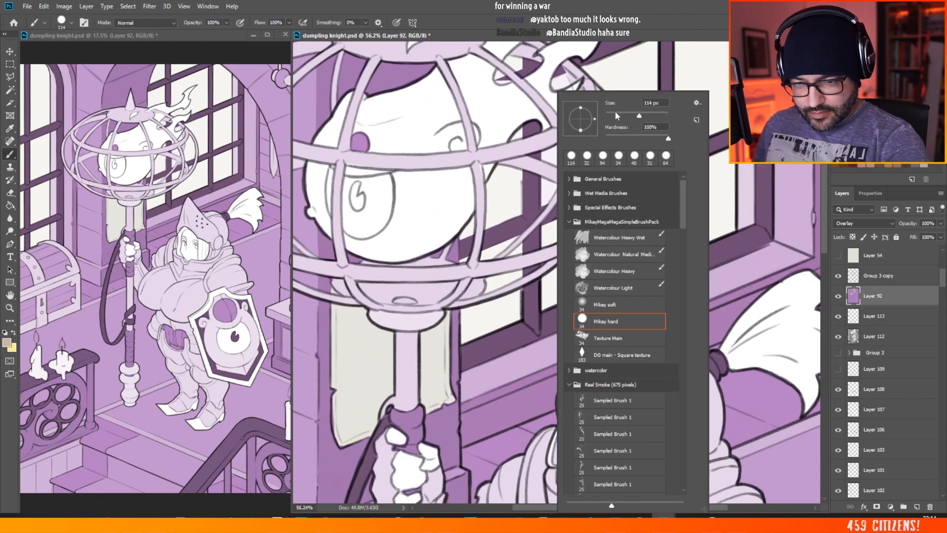
pyautogui.click(615, 114)
pyautogui.moveTo(543, 184)
pyautogui.mouseDown()
pyautogui.moveTo(544, 203)
pyautogui.moveTo(547, 195)
pyautogui.mouseUp()
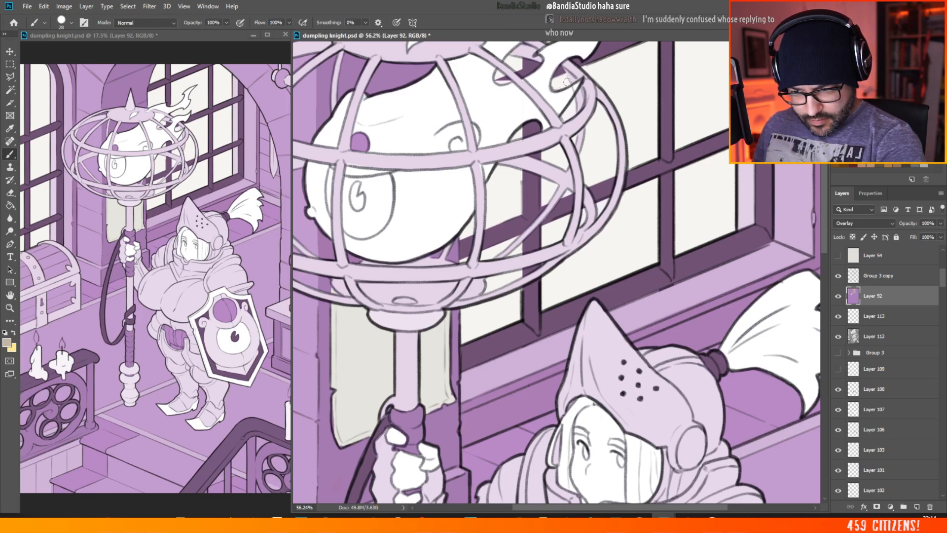
pyautogui.scroll(-6, 571, 149)
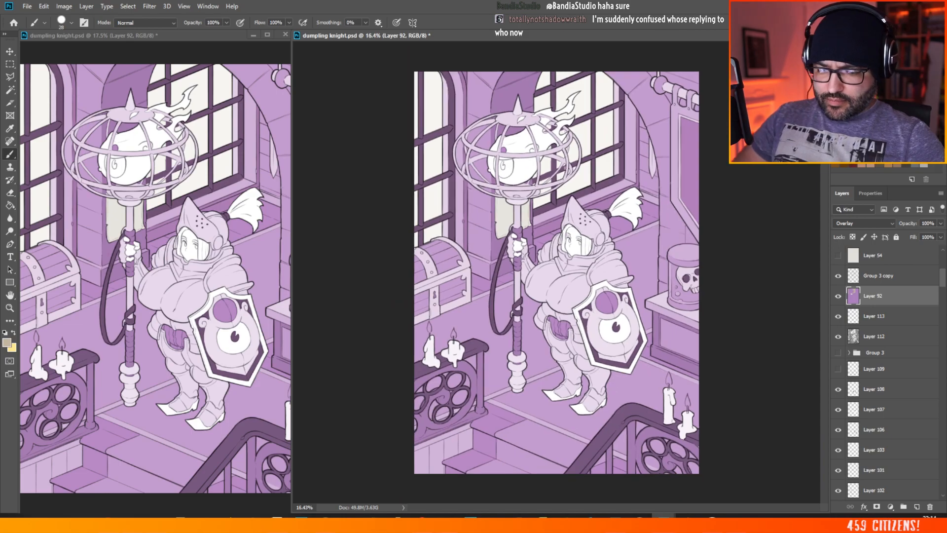
pyautogui.scroll(2, 565, 169)
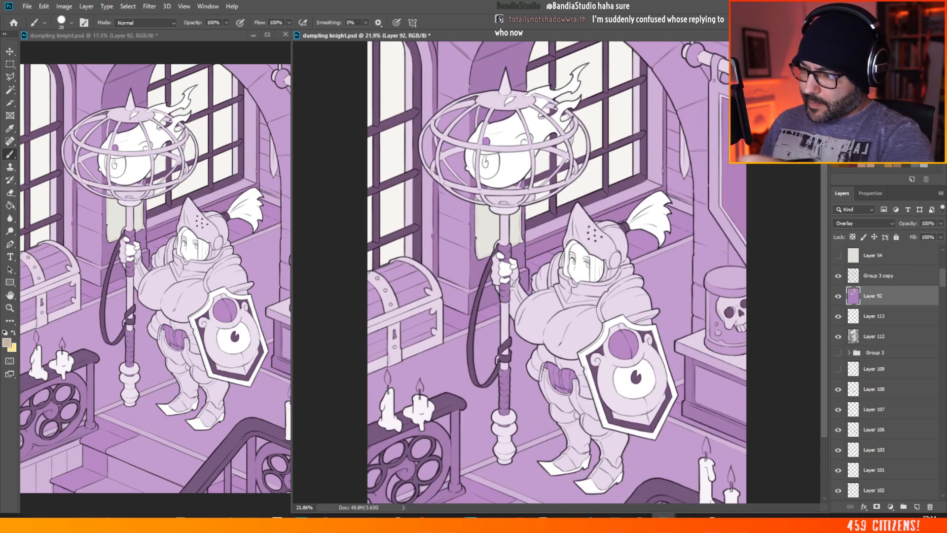
# Step: Select the dark frame bars of both windows on Layer 112 with the Magic Wand
pyautogui.click(10, 90)
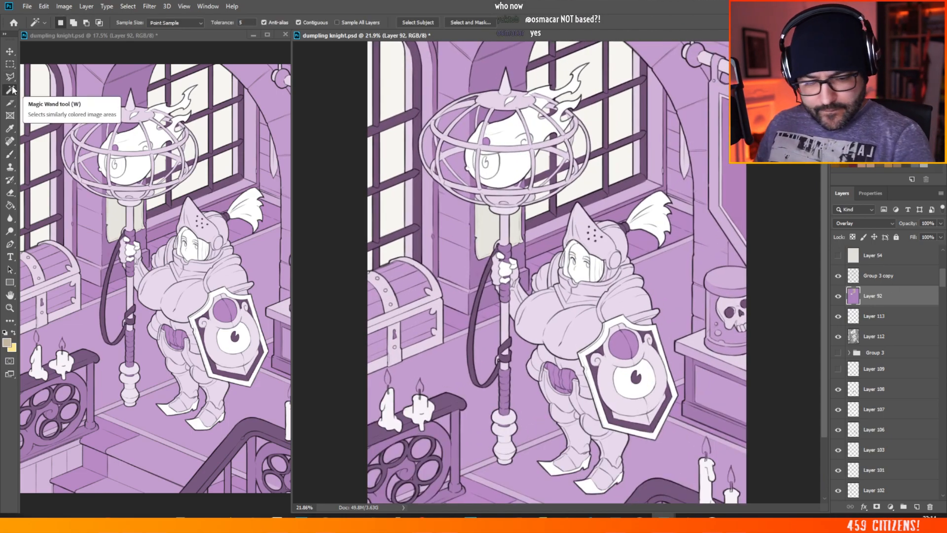
pyautogui.click(874, 336)
pyautogui.click(545, 219)
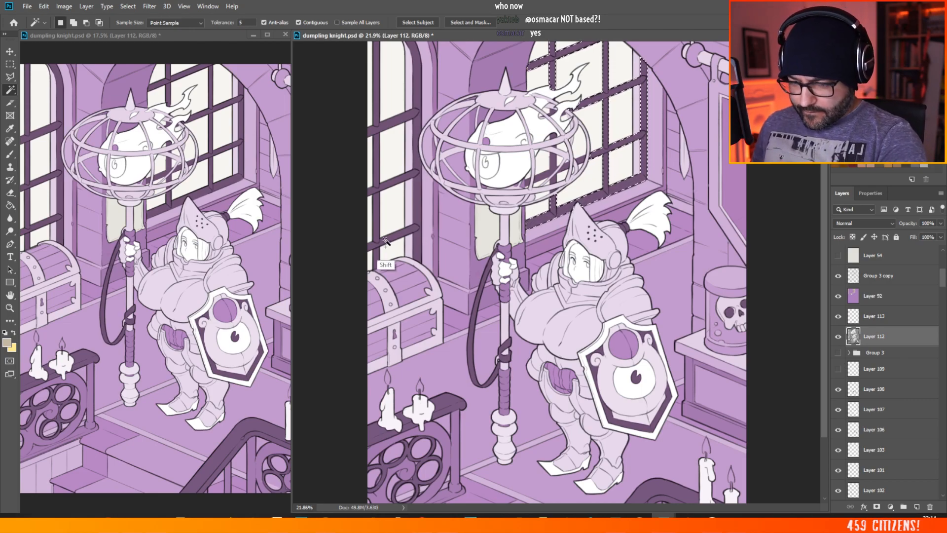
pyautogui.press('shift')
pyautogui.keyDown('shift'); pyautogui.click(377, 259); pyautogui.keyUp('shift')
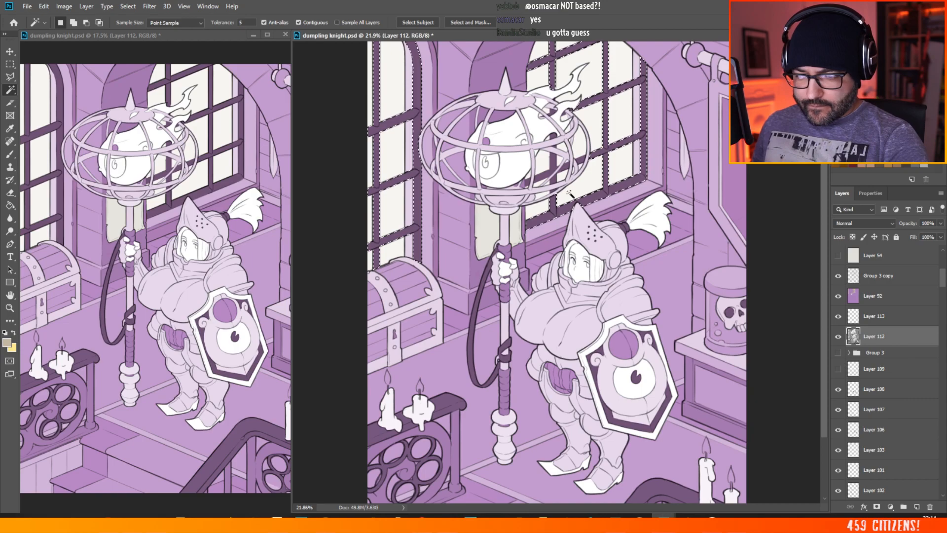
# Step: Add the window frame pieces visible between the lantern cage bars to the selection
pyautogui.scroll(4, 564, 183)
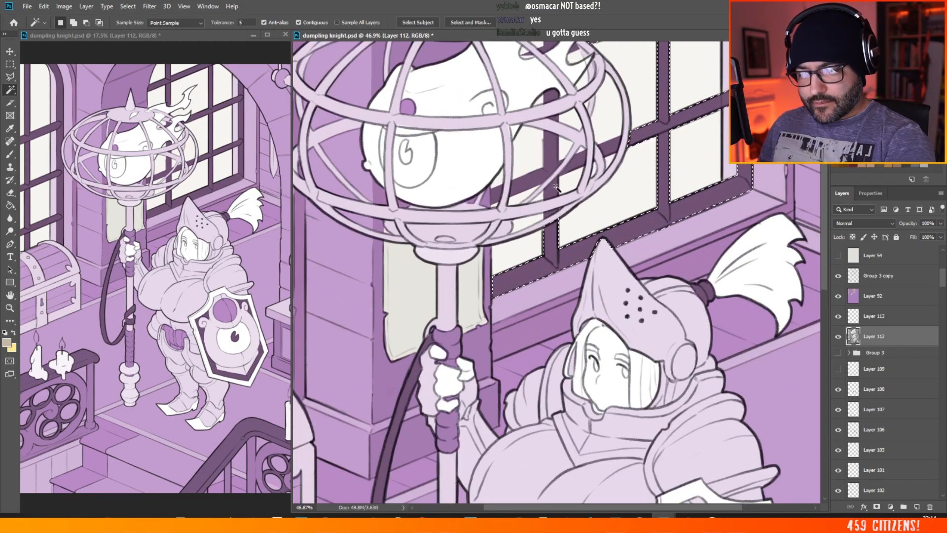
pyautogui.press('shift')
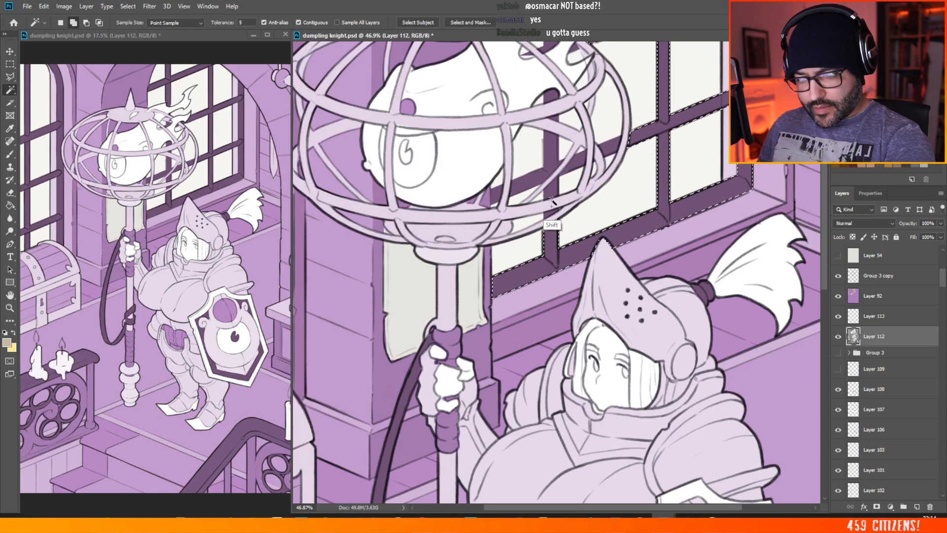
pyautogui.keyDown('shift'); pyautogui.click(550, 206); pyautogui.keyUp('shift')
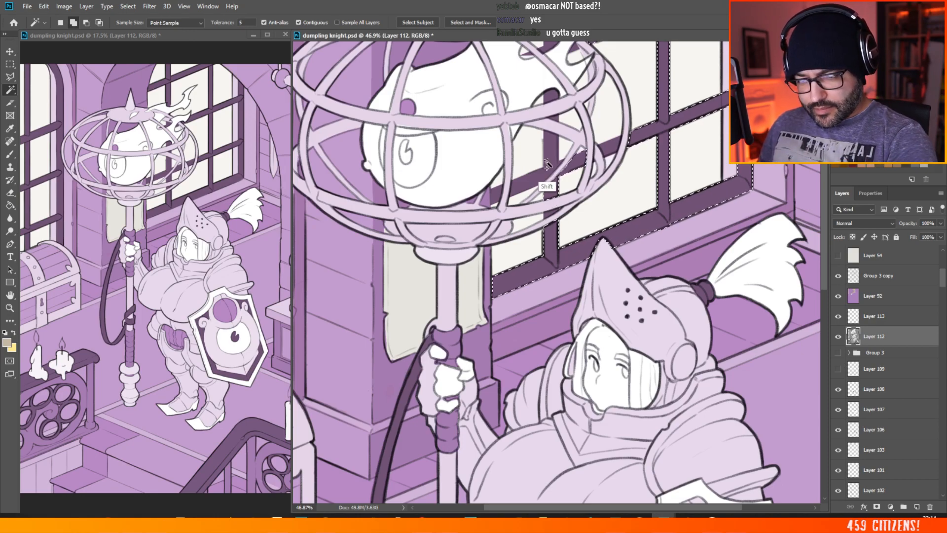
pyautogui.keyDown('shift'); pyautogui.click(494, 196); pyautogui.keyUp('shift')
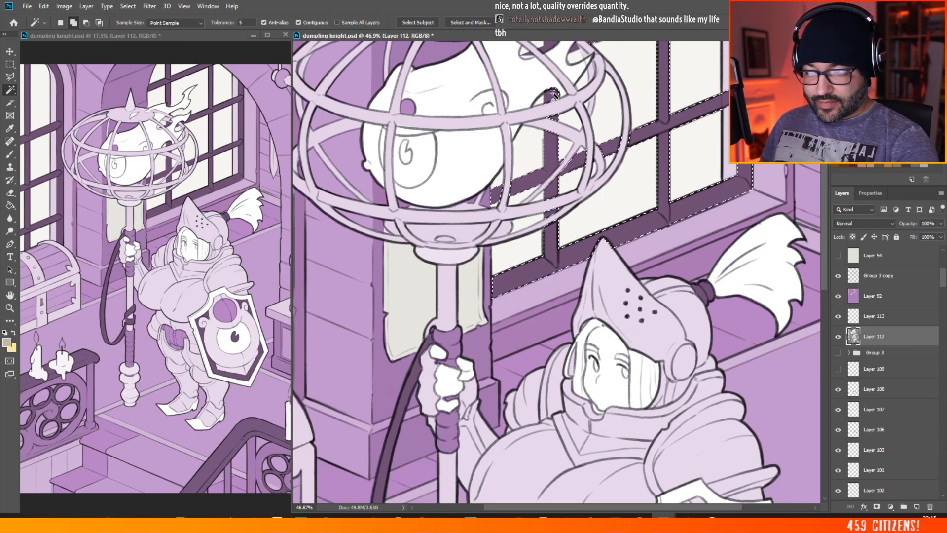
pyautogui.scroll(3, 830, 182)
pyautogui.scroll(1, 830, 182)
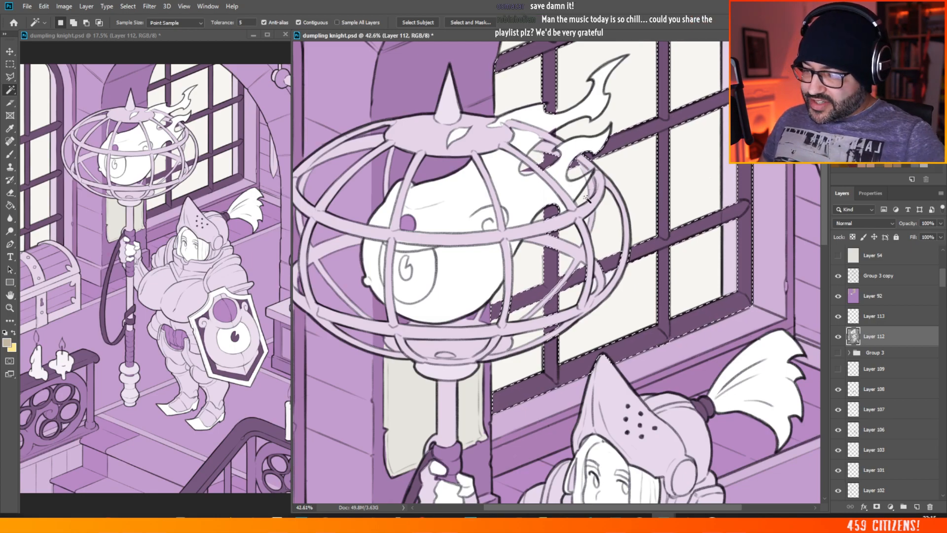
pyautogui.scroll(-2, 511, 214)
pyautogui.scroll(-1, 511, 215)
pyautogui.scroll(1, 466, 92)
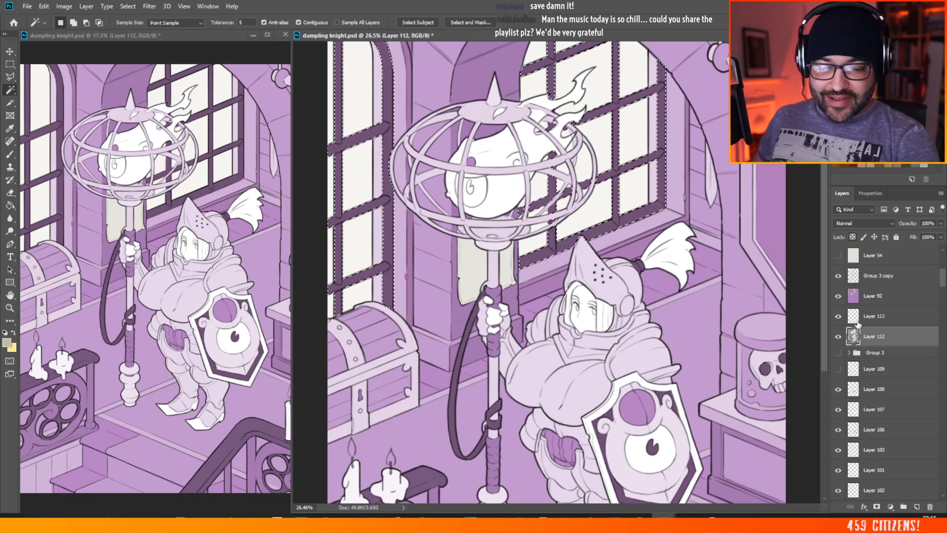
# Step: Make Layer 92 active and fill the selected window frames with the dark grey-blue 4c4e5a using the Paint Bucket
pyautogui.click(892, 304)
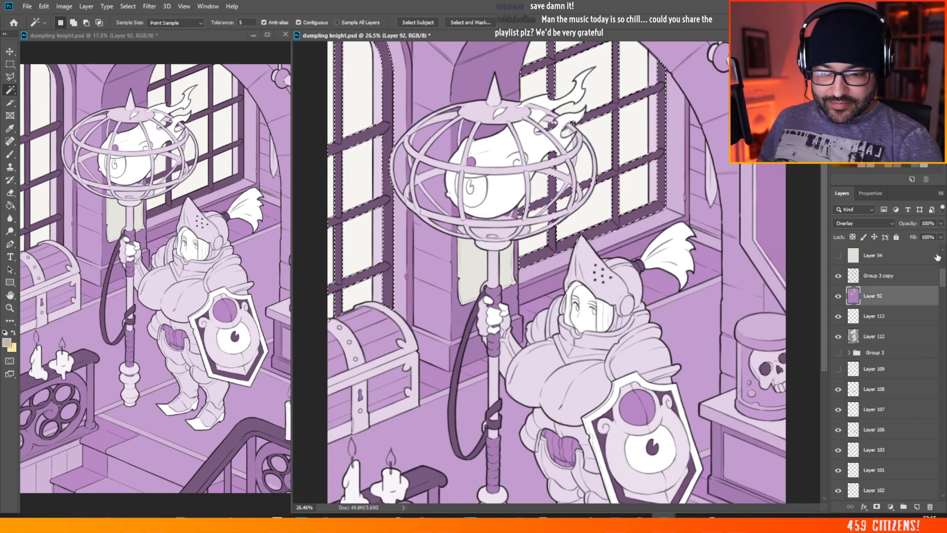
pyautogui.press('i')
pyautogui.click(7, 342)
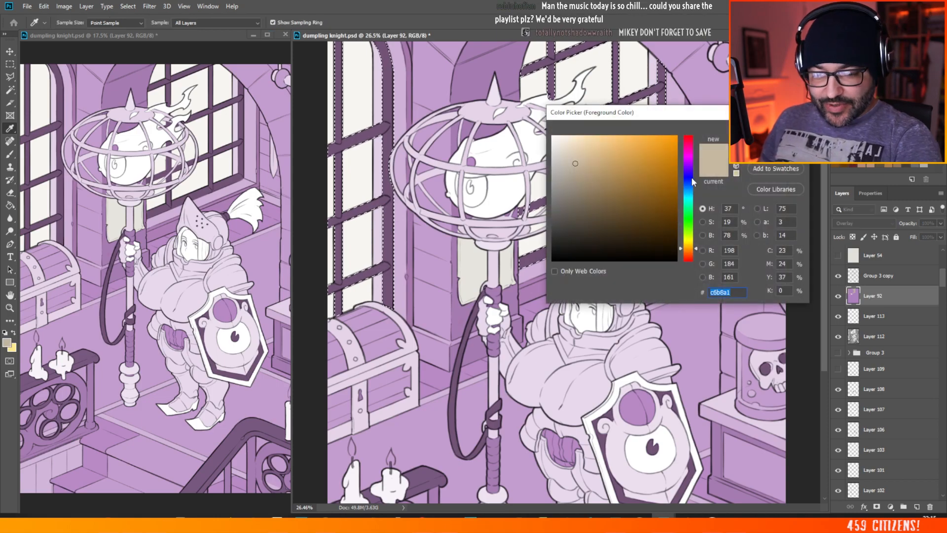
pyautogui.moveTo(689, 176); pyautogui.dragTo(688, 174)
pyautogui.moveTo(569, 224); pyautogui.dragTo(564, 227)
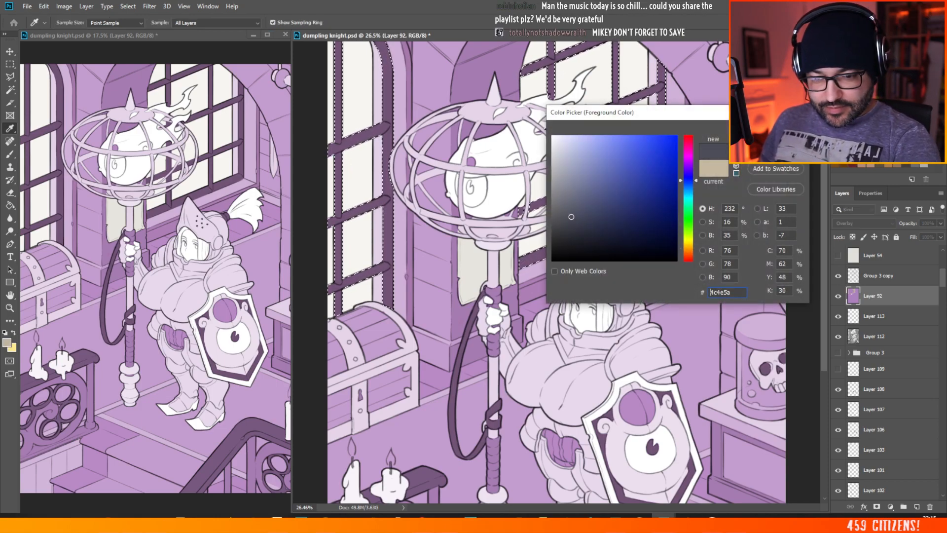
pyautogui.press('Return')
pyautogui.press('g')
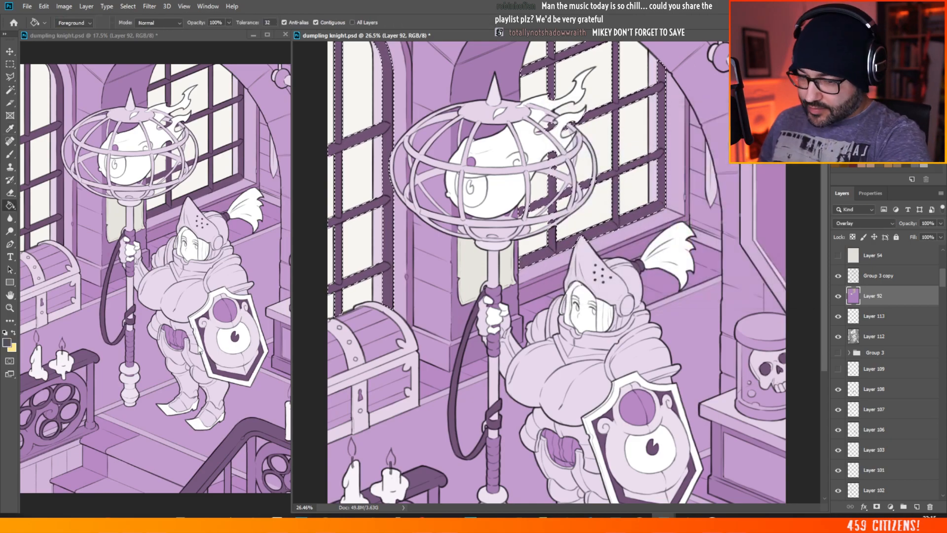
pyautogui.click(633, 218)
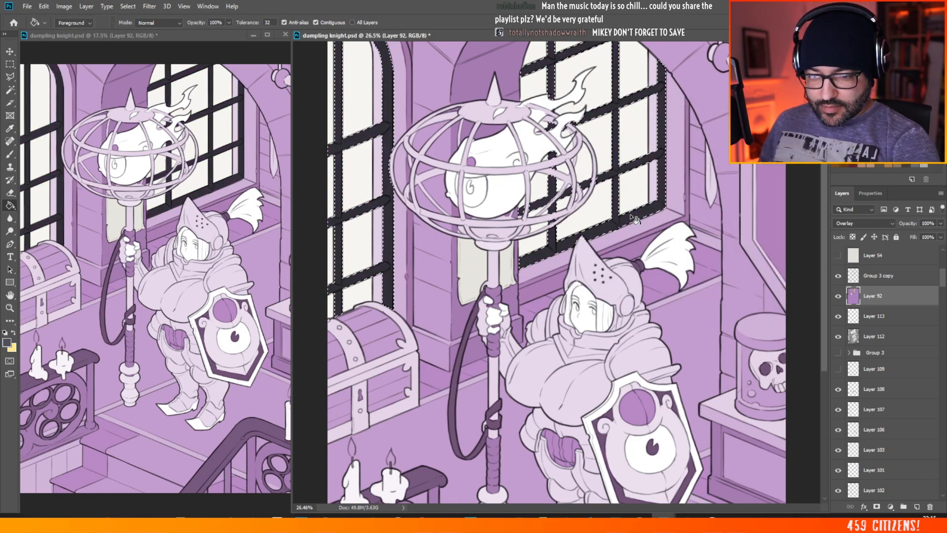
# Step: Refill the selected frames of both windows with the more saturated blue 5d648f, turning off the Paint Bucket's Contiguous option
pyautogui.press('i')
pyautogui.click(7, 341)
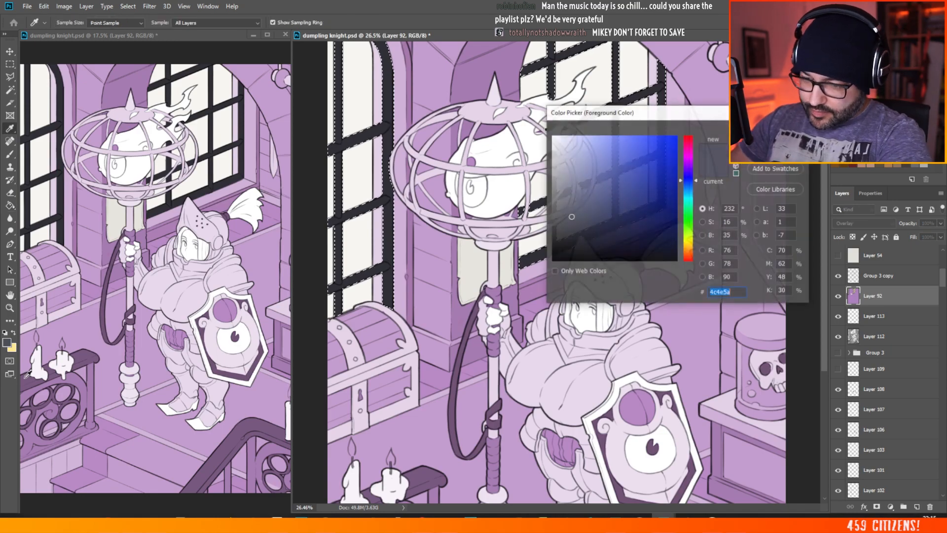
pyautogui.click(595, 190)
pyautogui.press('Return')
pyautogui.press('g')
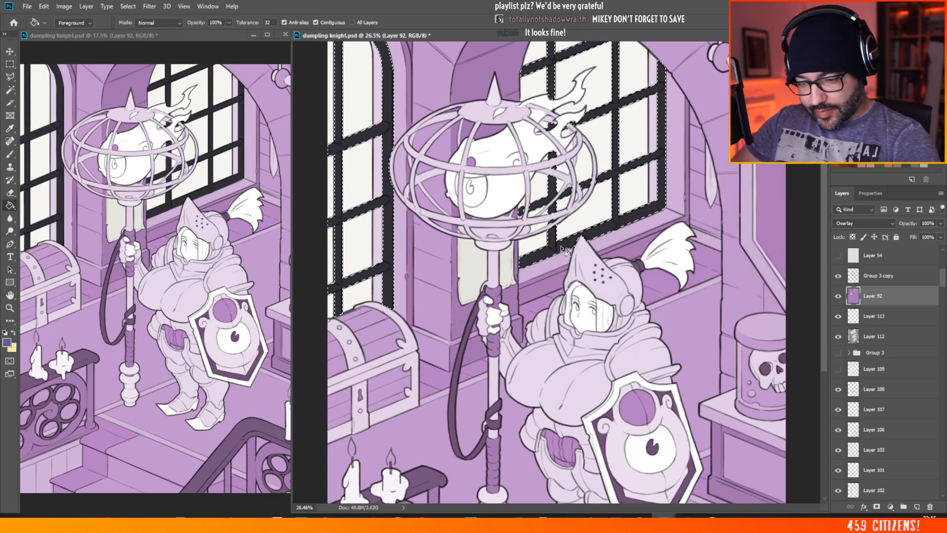
pyautogui.click(561, 248)
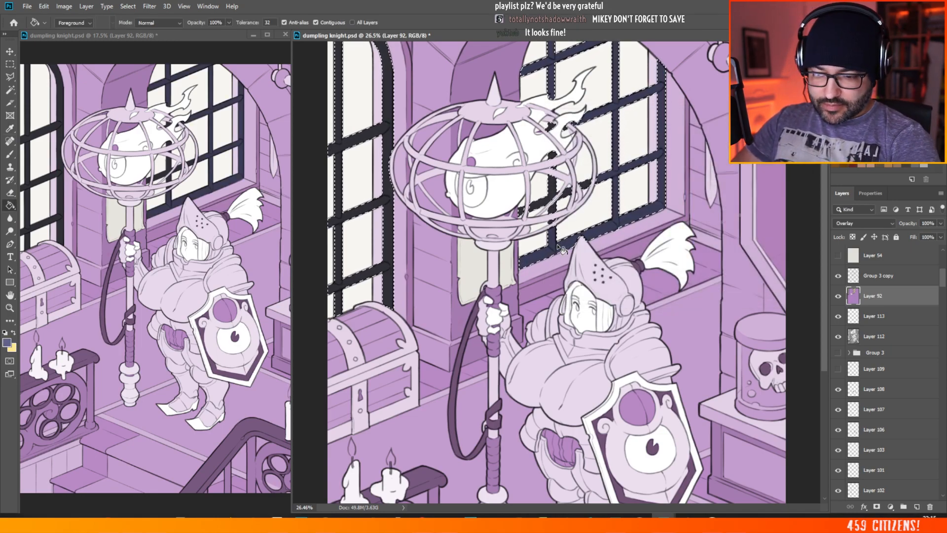
pyautogui.click(316, 22)
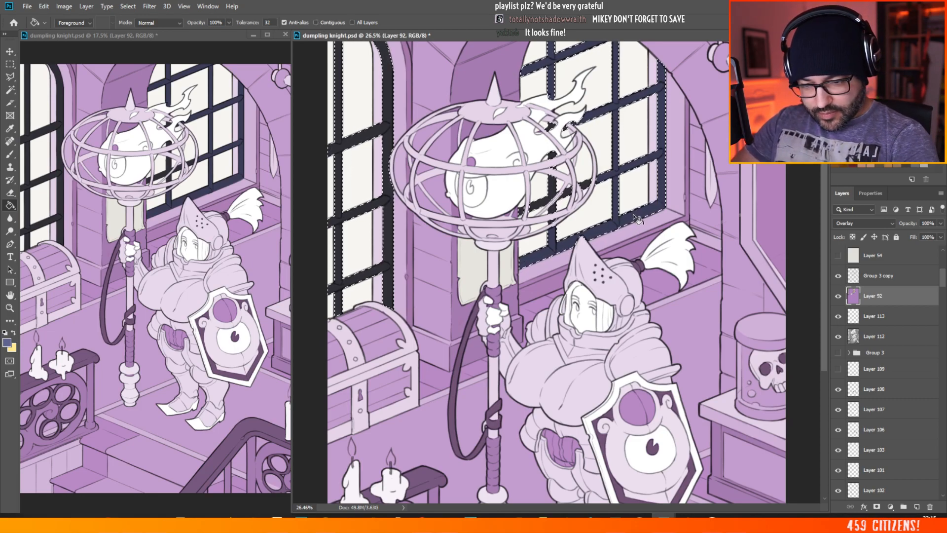
pyautogui.click(609, 199)
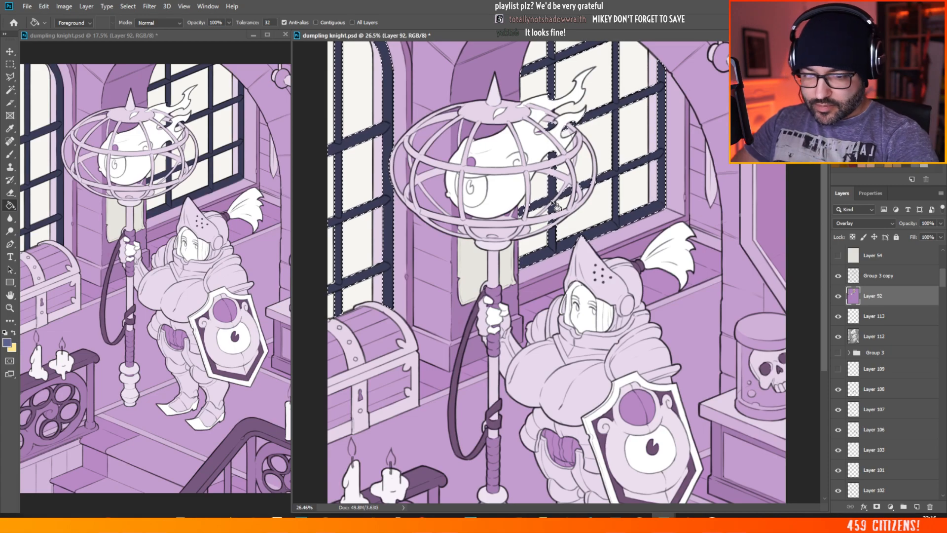
# Step: Recolour the selected window frames with a slightly brighter blue on Layer 92 and deselect
pyautogui.click(7, 343)
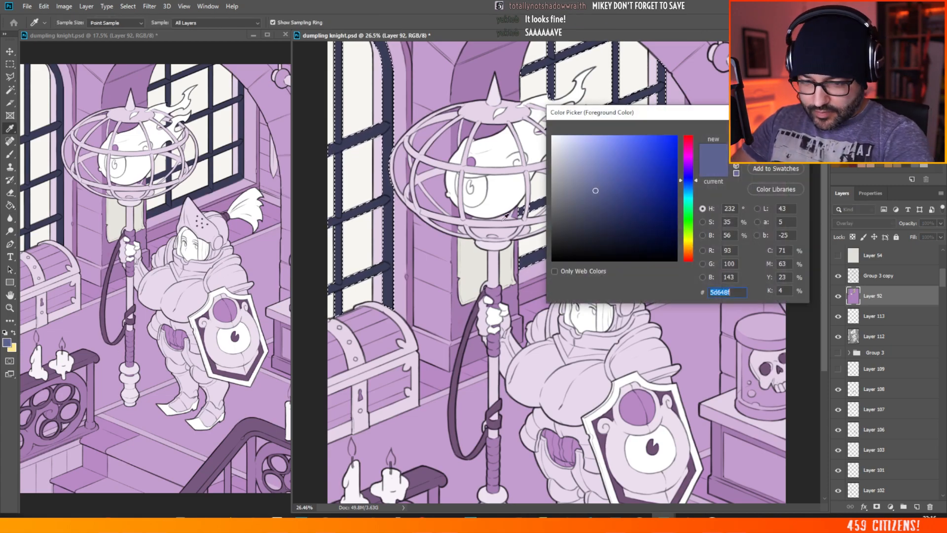
pyautogui.click(601, 178)
pyautogui.press('Return')
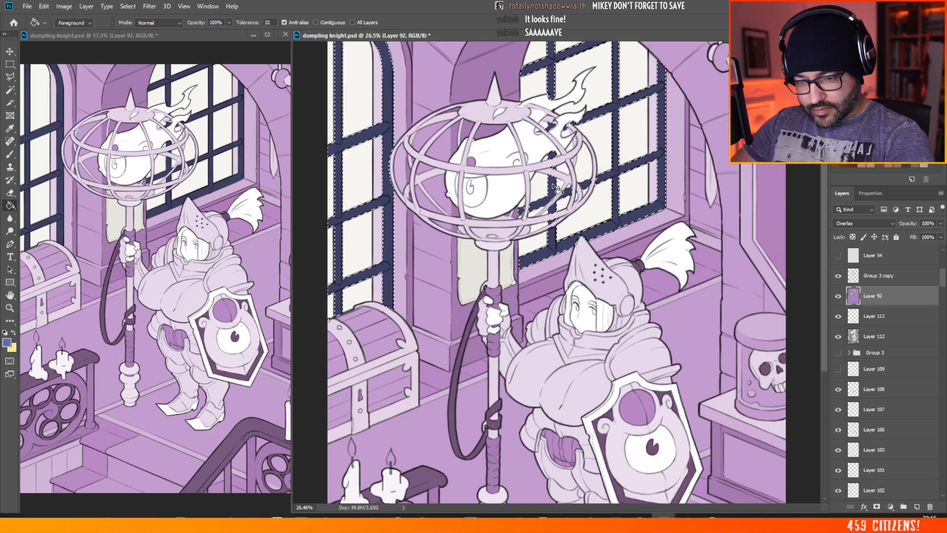
pyautogui.scroll(-2, 534, 277)
pyautogui.scroll(1, 532, 119)
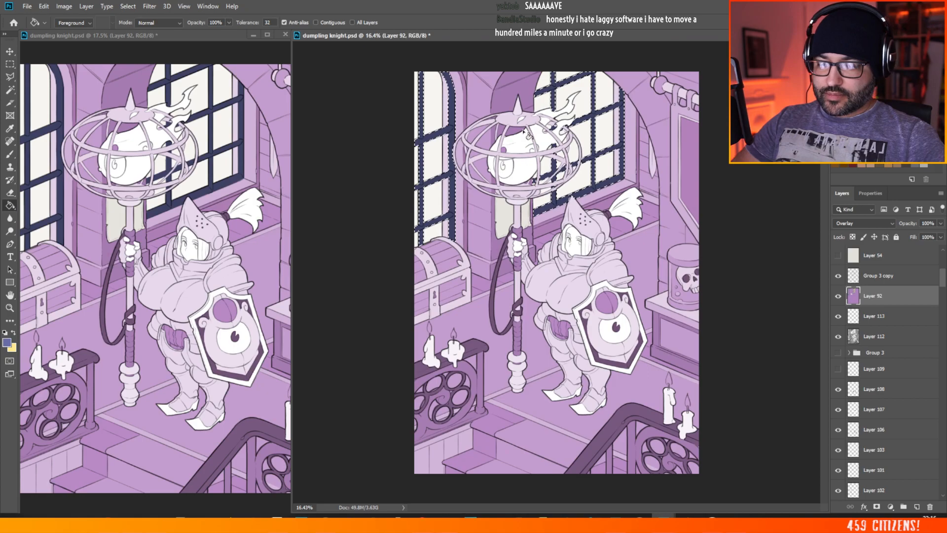
pyautogui.click(15, 64)
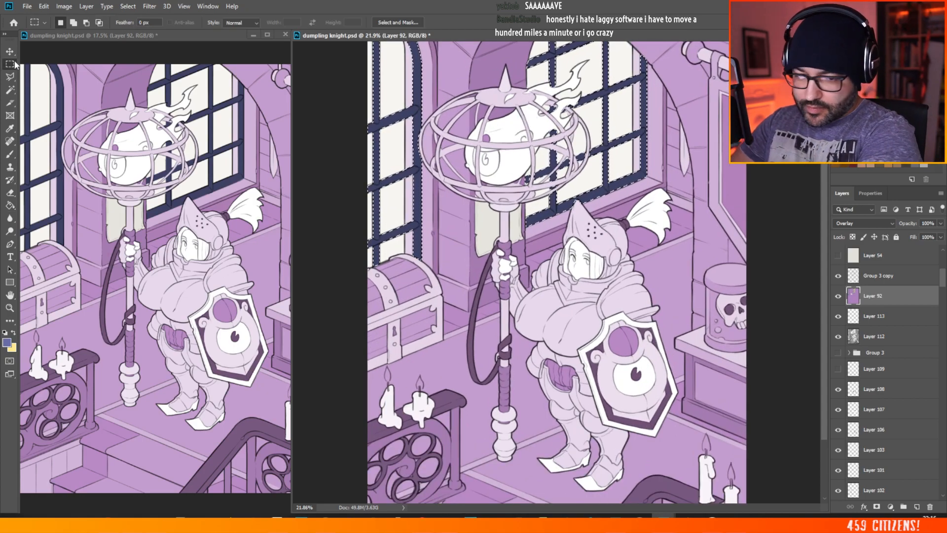
pyautogui.scroll(-2, 613, 220)
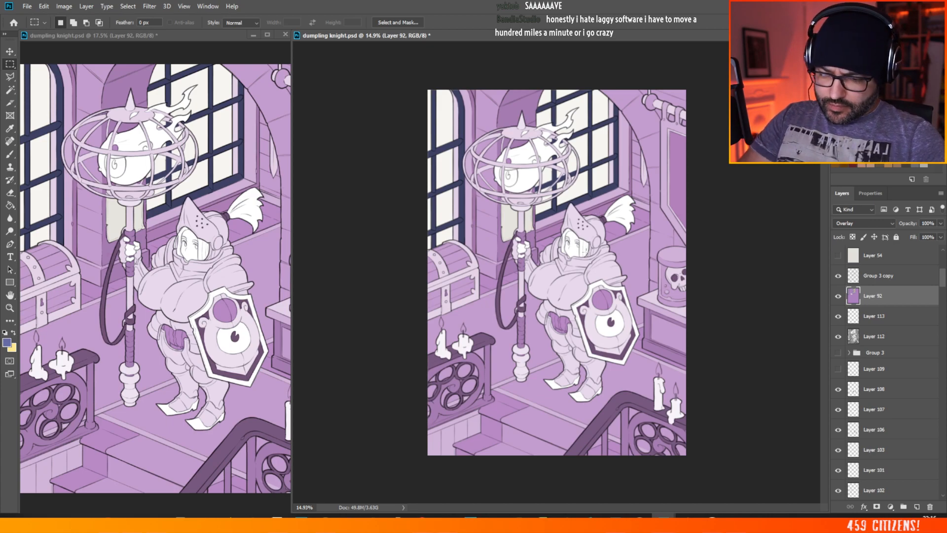
pyautogui.scroll(1, 470, 201)
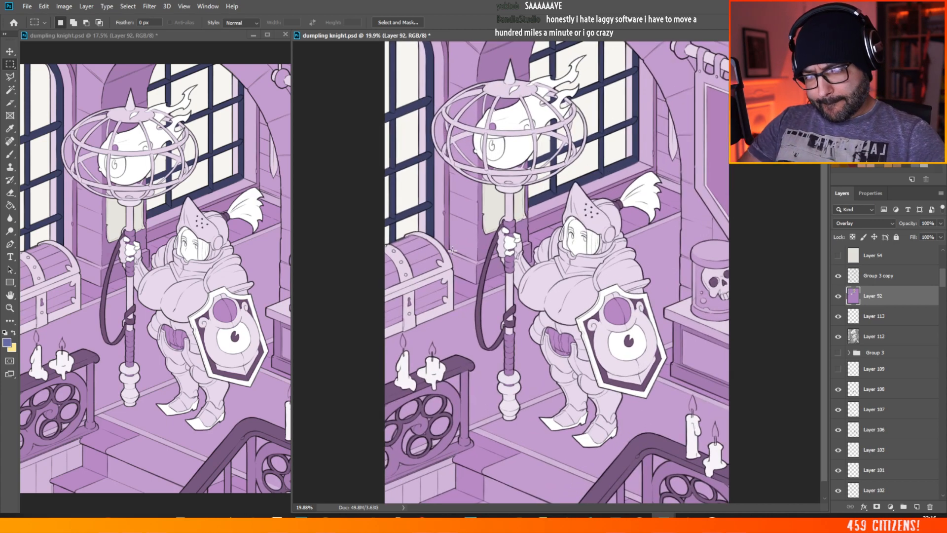
pyautogui.scroll(1, 433, 265)
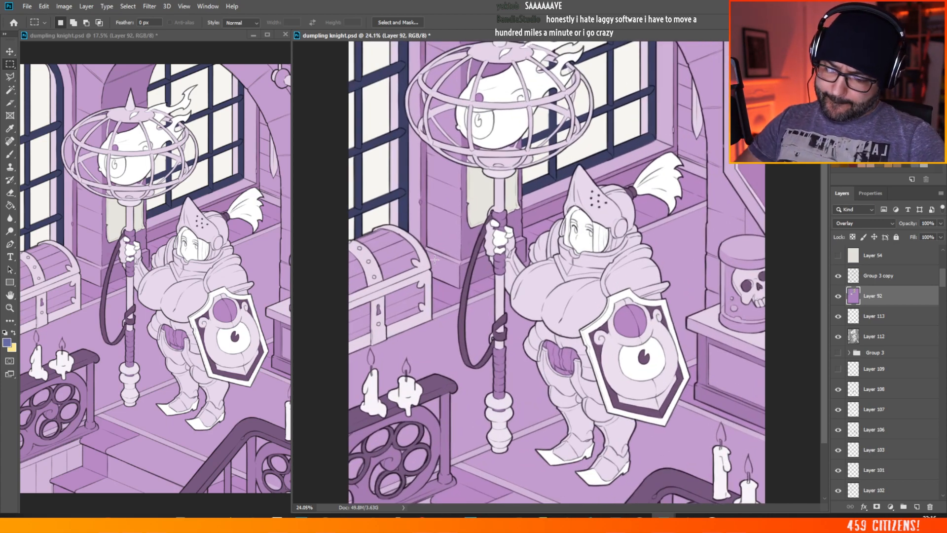
pyautogui.scroll(-1, 442, 226)
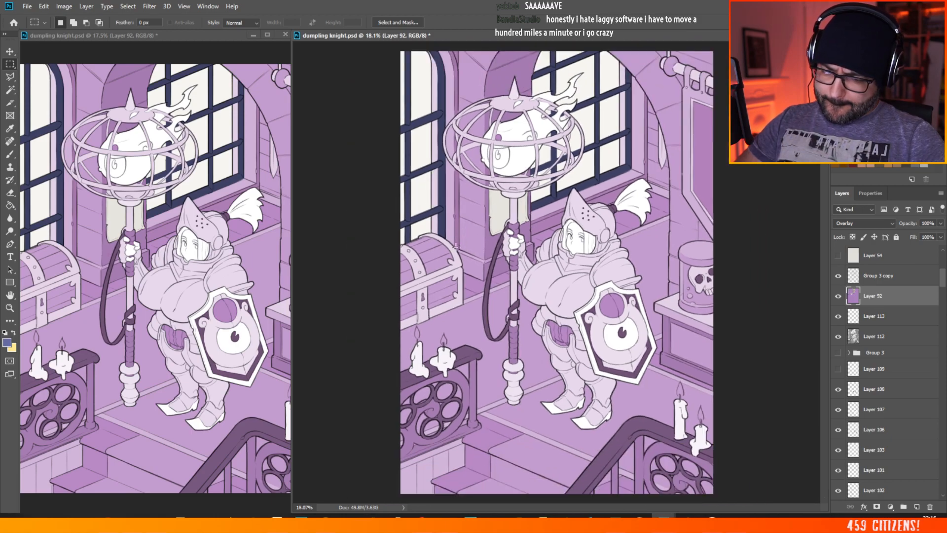
pyautogui.scroll(1, 449, 265)
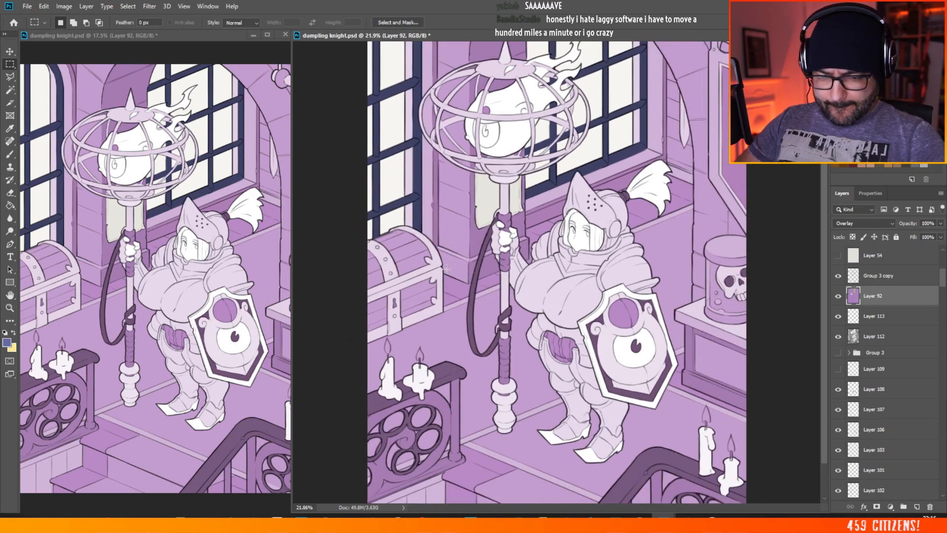
# Step: Make Layer 112 active and try to select the floor sections around the knight and staff with the Magic Wand
pyautogui.click(12, 90)
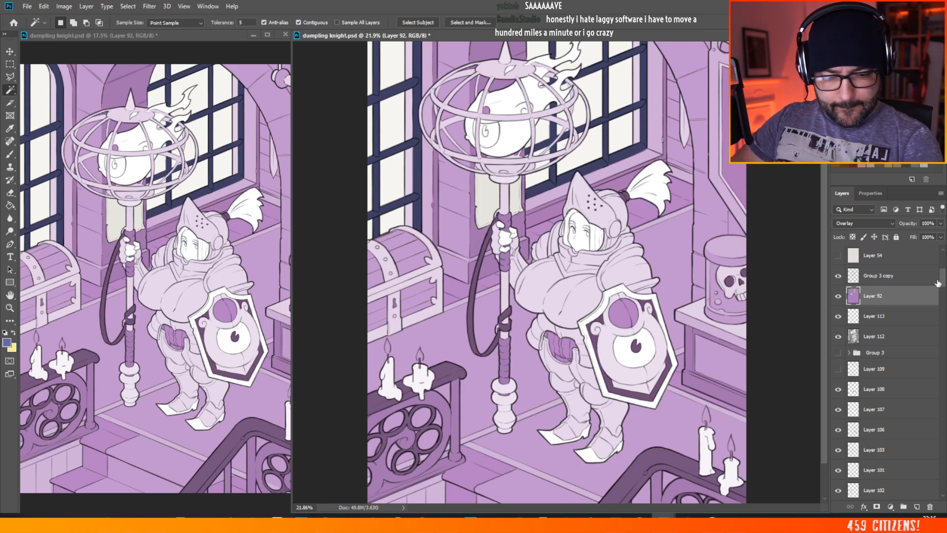
pyautogui.moveTo(943, 280)
pyautogui.mouseDown()
pyautogui.moveTo(943, 313)
pyautogui.moveTo(942, 259)
pyautogui.moveTo(942, 274)
pyautogui.mouseUp()
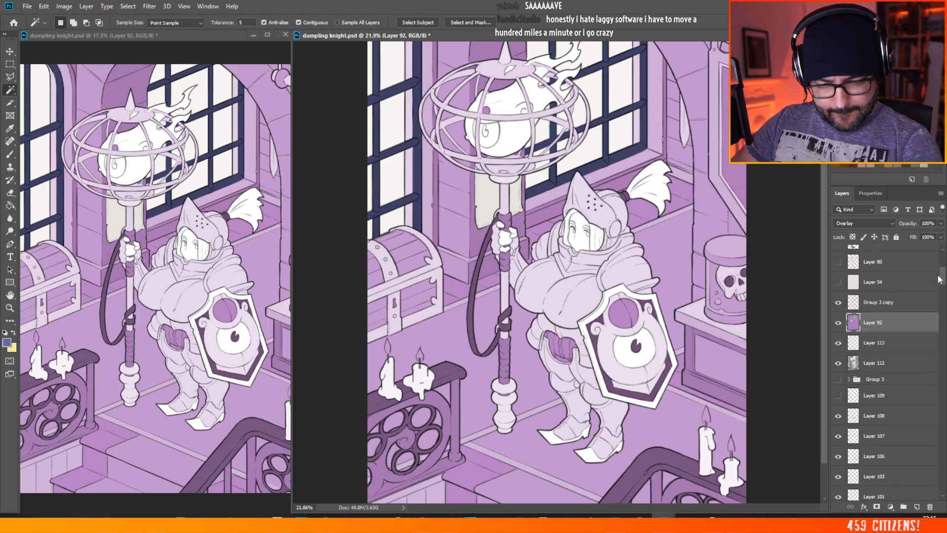
pyautogui.click(876, 363)
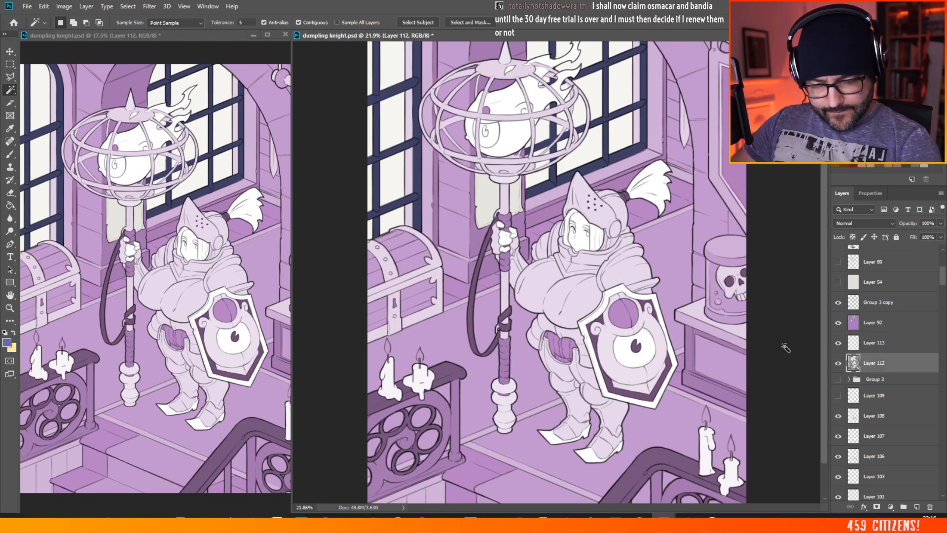
pyautogui.click(675, 418)
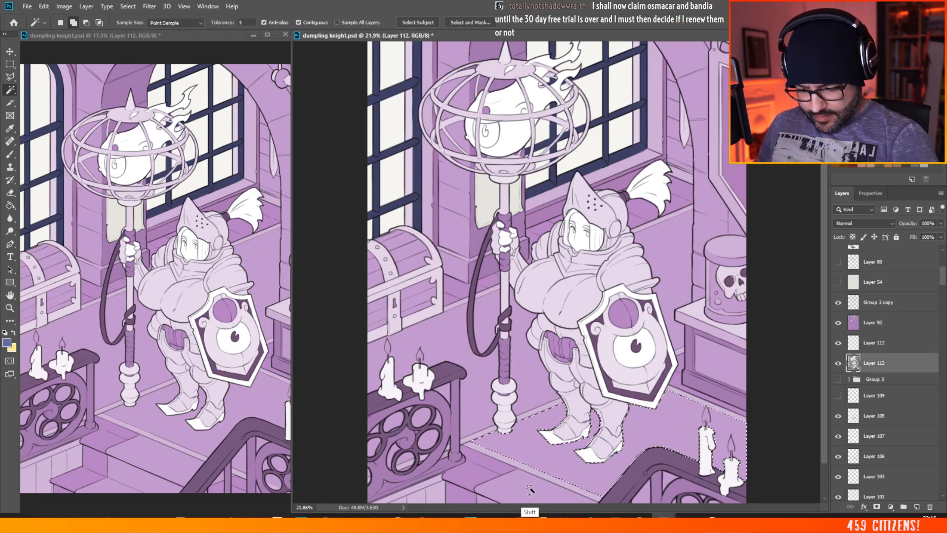
pyautogui.click(478, 400)
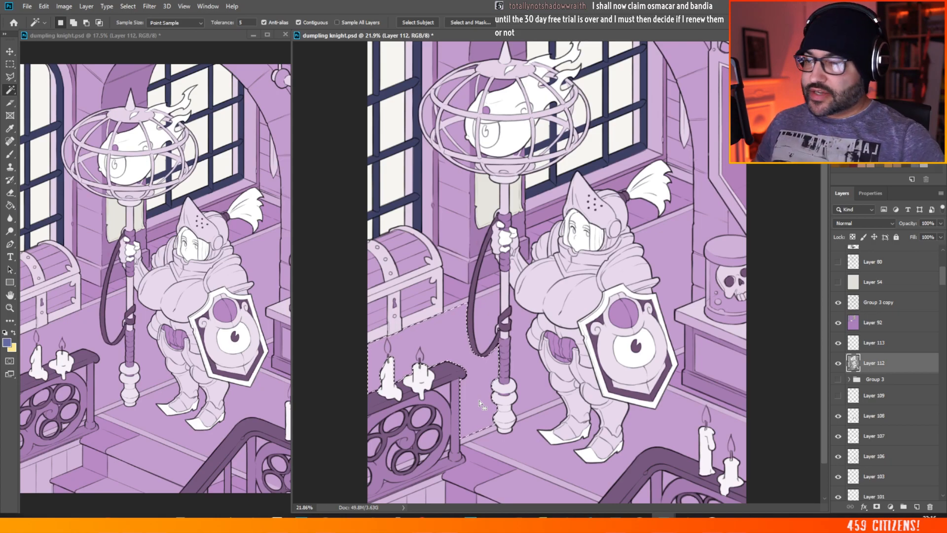
# Step: Save the dumpling knight.psd document
pyautogui.hotkey('alt', 'Tab')
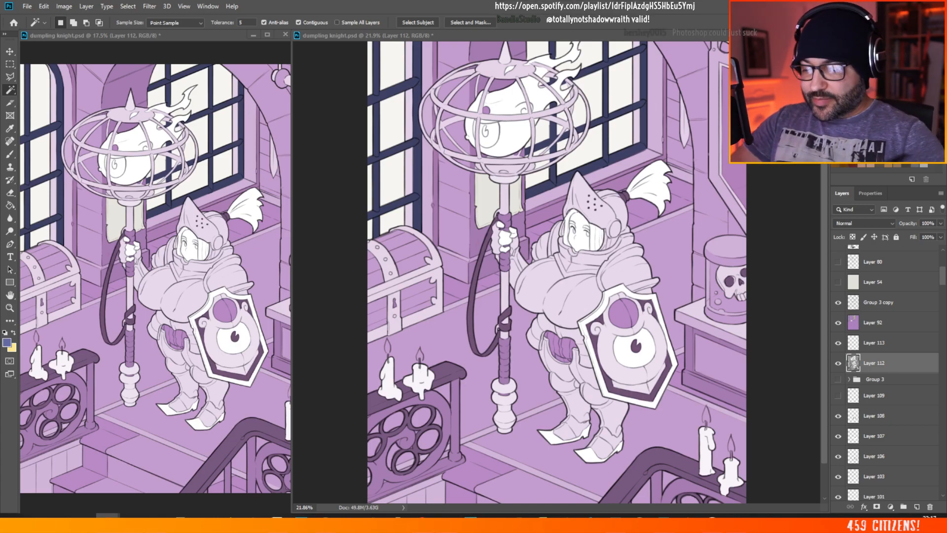
pyautogui.click(27, 6)
pyautogui.click(39, 102)
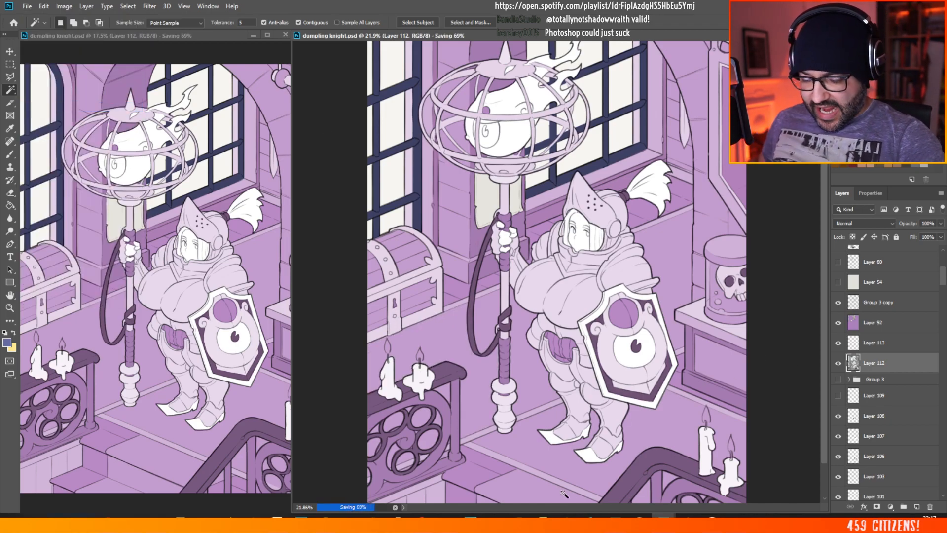
# Step: Select the floor sections around the knight, the carpeted stairs and the wall by the arch on Layer 112 with the contiguous Magic Wand
pyautogui.keyDown('shift'); pyautogui.click(565, 449); pyautogui.keyUp('shift')
pyautogui.keyDown('shift'); pyautogui.click(480, 382); pyautogui.keyUp('shift')
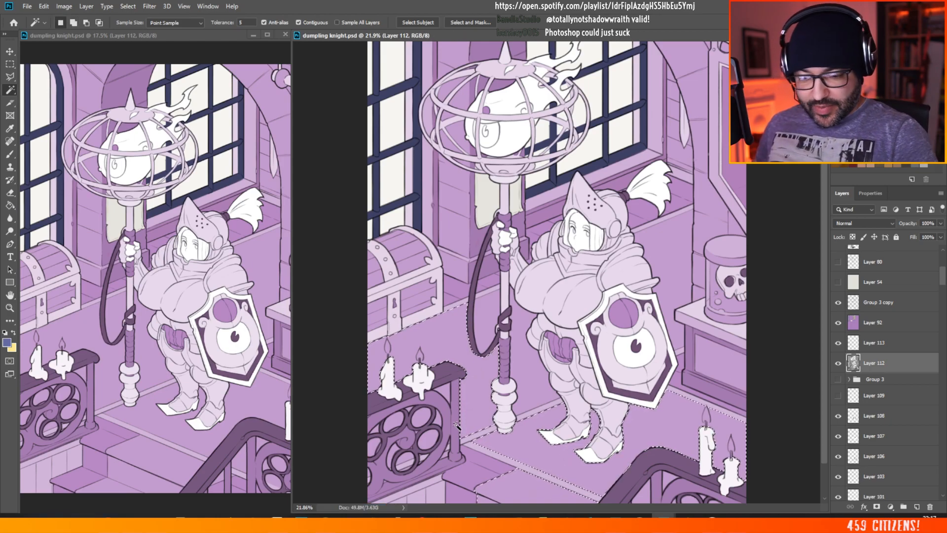
pyautogui.keyDown('shift'); pyautogui.click(666, 247); pyautogui.keyUp('shift')
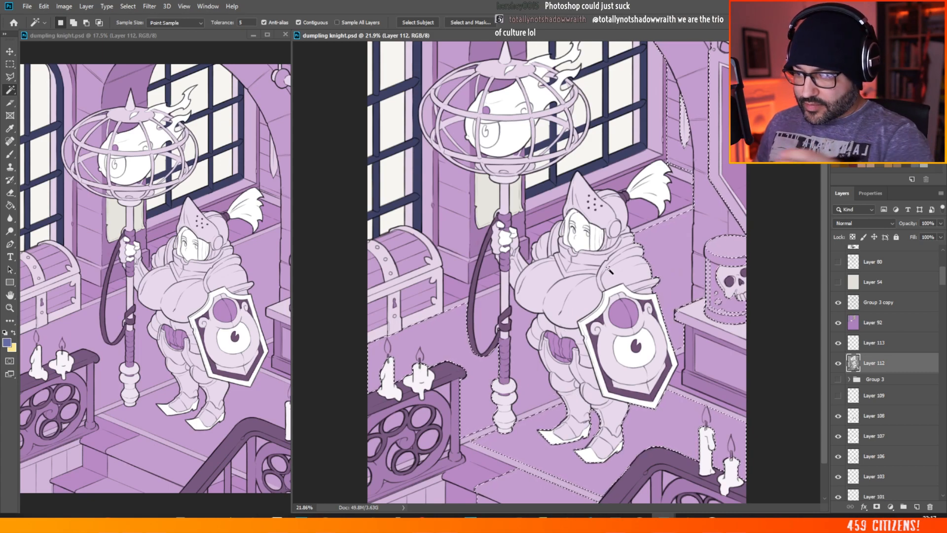
pyautogui.click(298, 23)
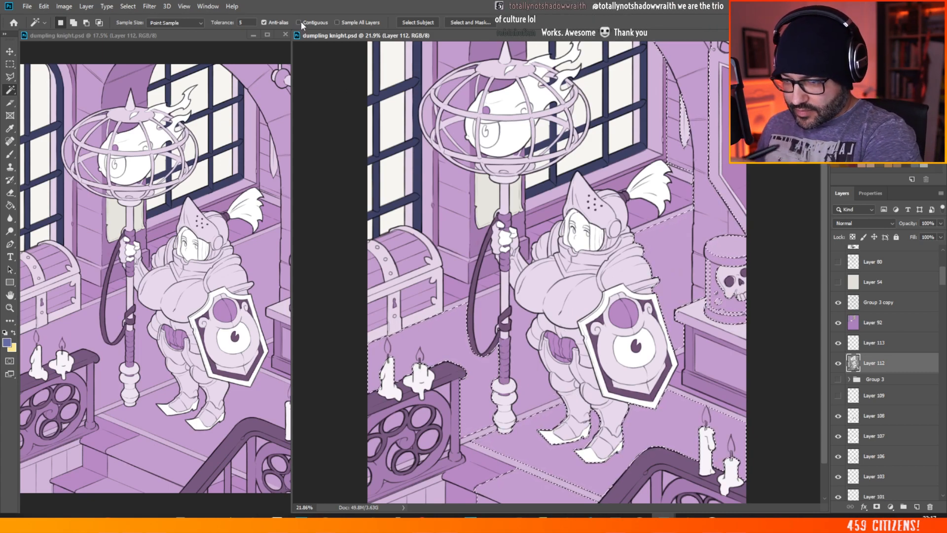
pyautogui.click(298, 22)
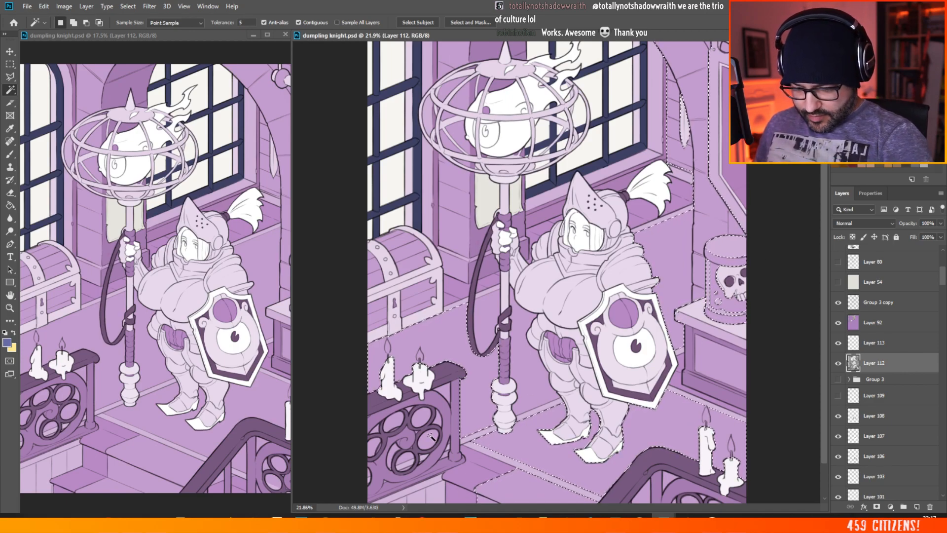
# Step: Add the round openings and small gaps in the rosette of the candle-topped left railing to the selection
pyautogui.scroll(5, 392, 440)
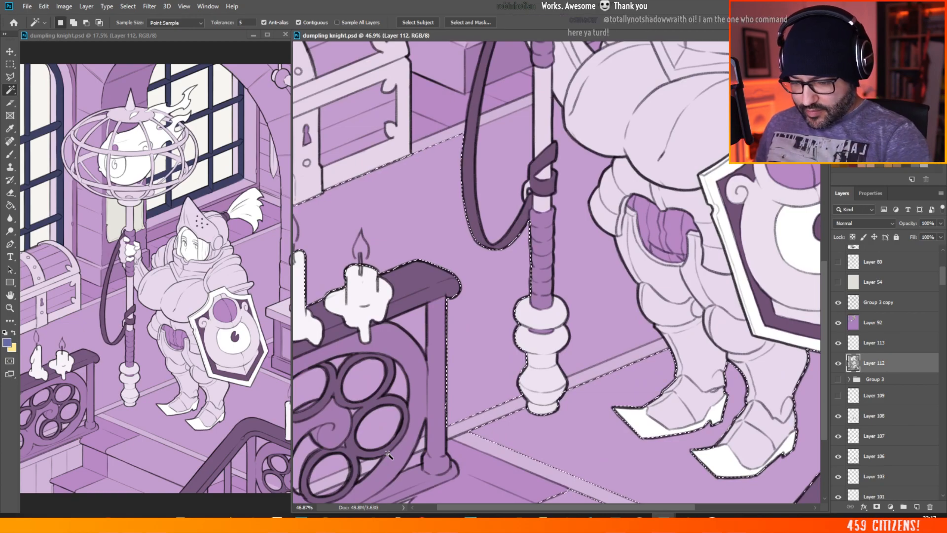
pyautogui.press('shift')
pyautogui.keyDown('shift'); pyautogui.click(374, 378); pyautogui.keyUp('shift')
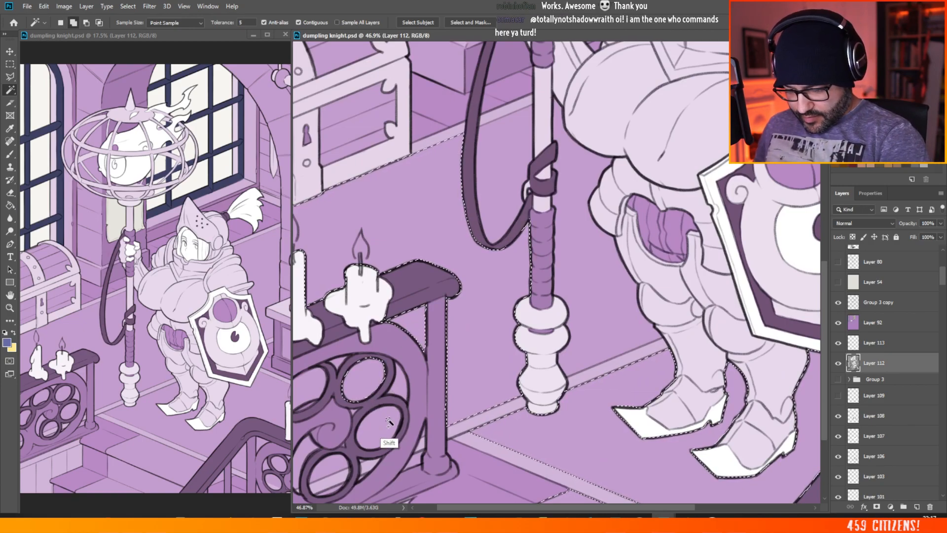
pyautogui.keyDown('shift'); pyautogui.click(369, 438); pyautogui.keyUp('shift')
pyautogui.keyDown('shift'); pyautogui.click(323, 474); pyautogui.keyUp('shift')
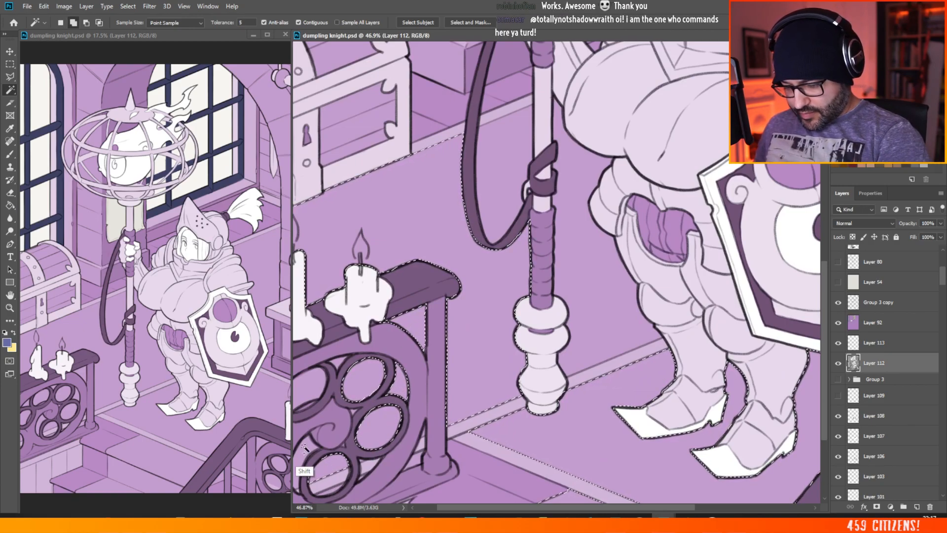
pyautogui.keyDown('shift'); pyautogui.click(314, 390); pyautogui.keyUp('shift')
pyautogui.keyDown('shift'); pyautogui.click(354, 411); pyautogui.keyUp('shift')
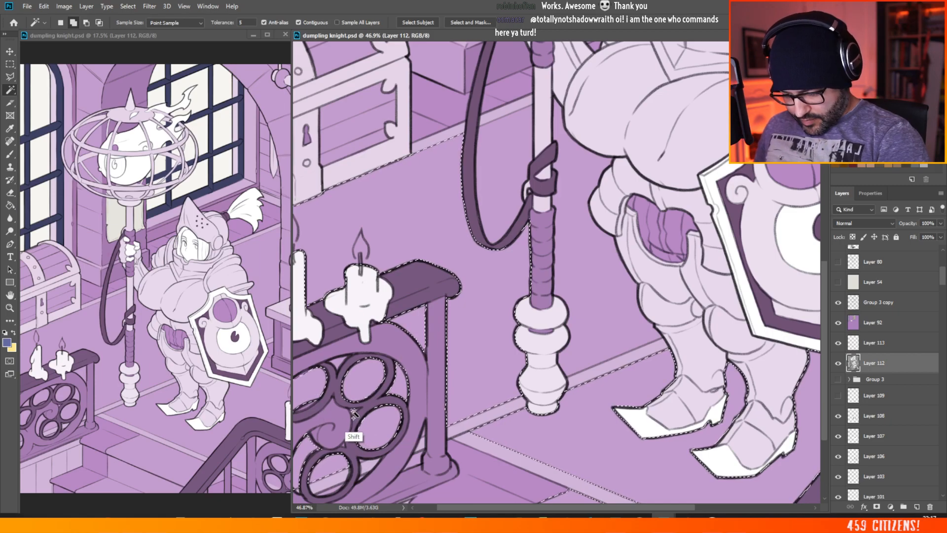
pyautogui.scroll(-4, 383, 405)
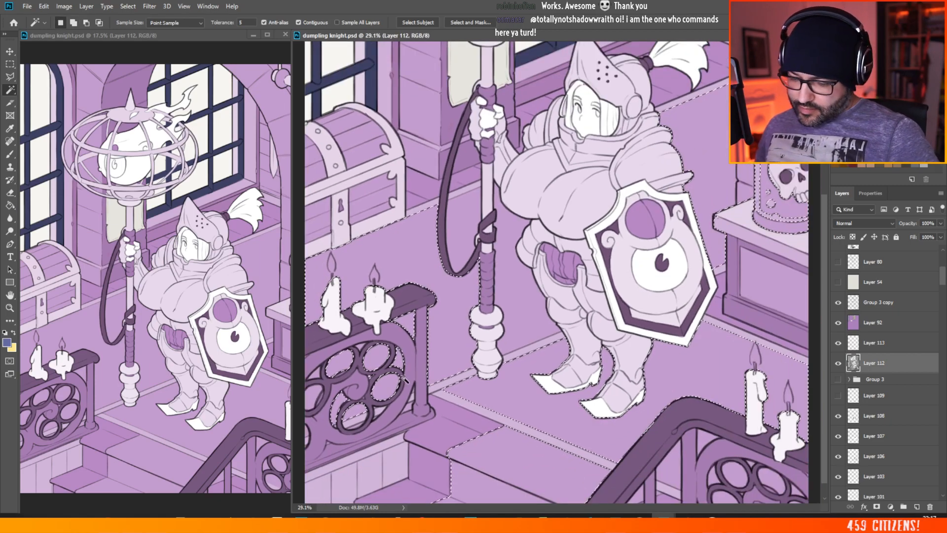
# Step: Add the remaining gaps beside the left railing's post and its outer round opening to the selection
pyautogui.scroll(8, 387, 414)
pyautogui.keyDown('shift'); pyautogui.click(480, 280); pyautogui.keyUp('shift')
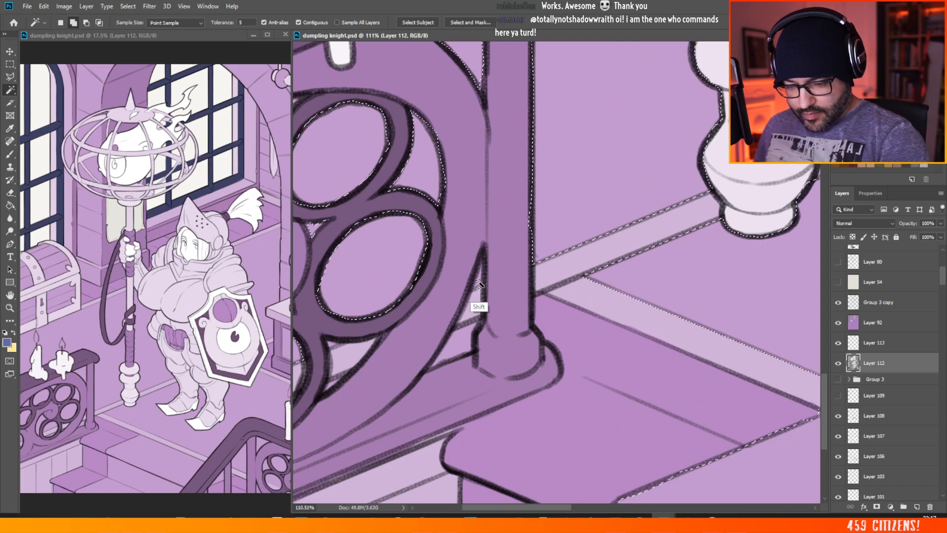
pyautogui.scroll(-4, 500, 297)
pyautogui.scroll(3, 501, 298)
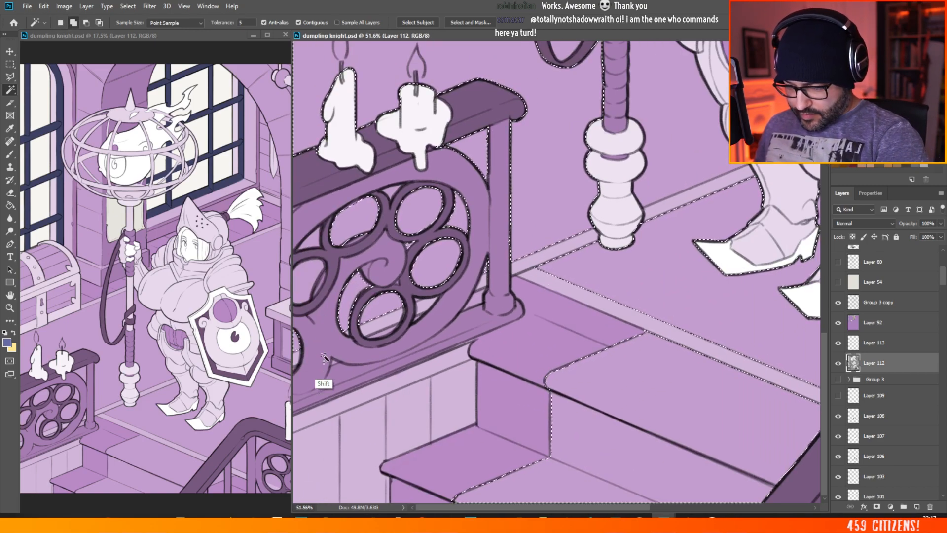
pyautogui.keyDown('shift'); pyautogui.click(309, 276); pyautogui.keyUp('shift')
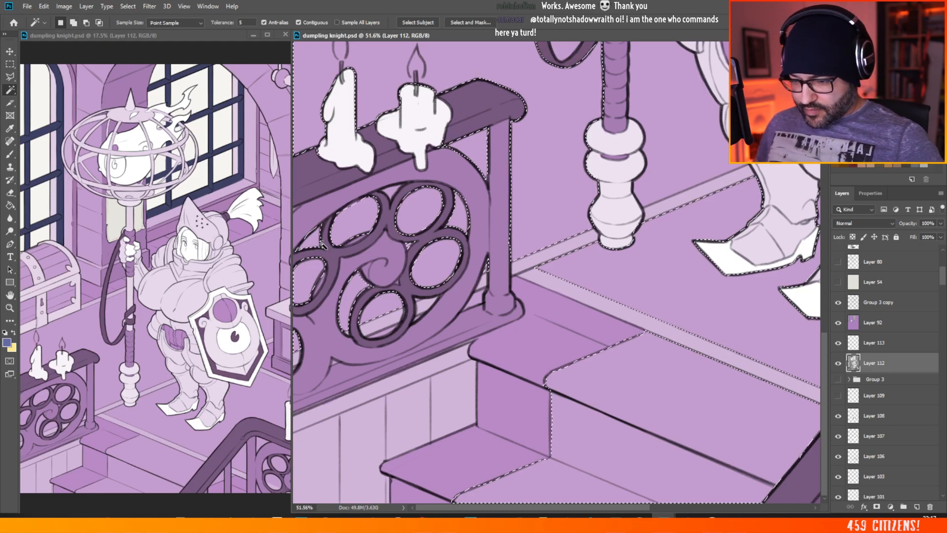
pyautogui.scroll(-3, 322, 498)
# Step: Add the gaps and round openings of the stair railing at right and the floor enclosed by the staff's strap to the selection
pyautogui.scroll(2, 598, 358)
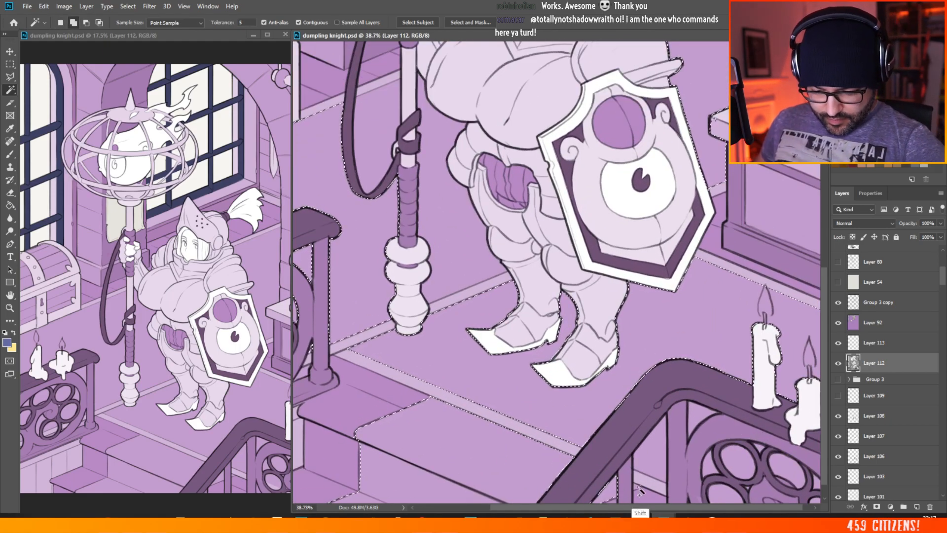
pyautogui.keyDown('shift'); pyautogui.click(661, 458); pyautogui.keyUp('shift')
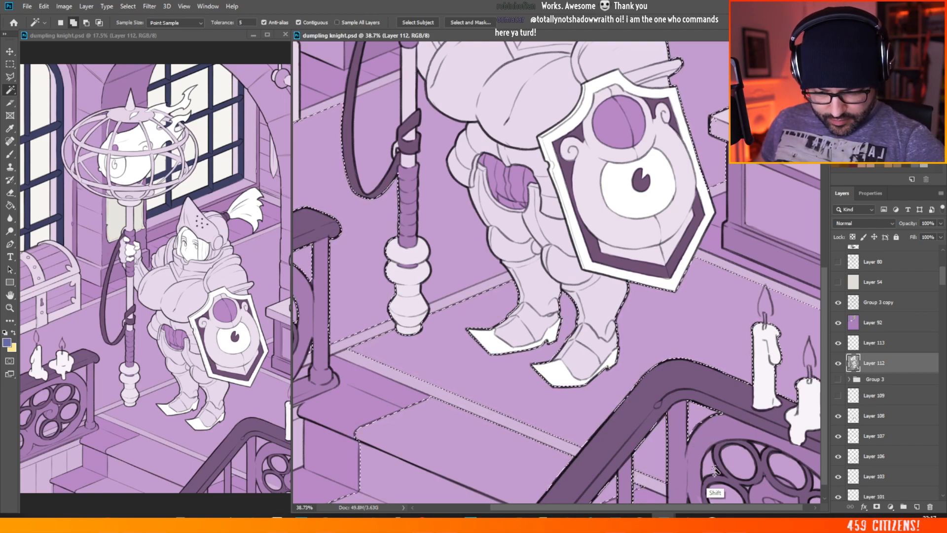
pyautogui.keyDown('shift'); pyautogui.click(722, 494); pyautogui.keyUp('shift')
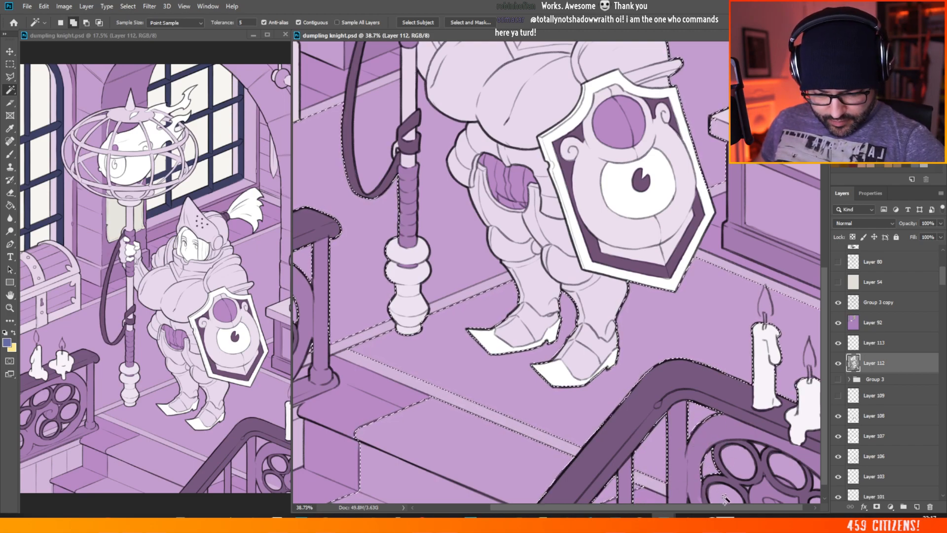
pyautogui.keyDown('shift'); pyautogui.click(737, 471); pyautogui.keyUp('shift')
pyautogui.keyDown('shift'); pyautogui.click(780, 477); pyautogui.keyUp('shift')
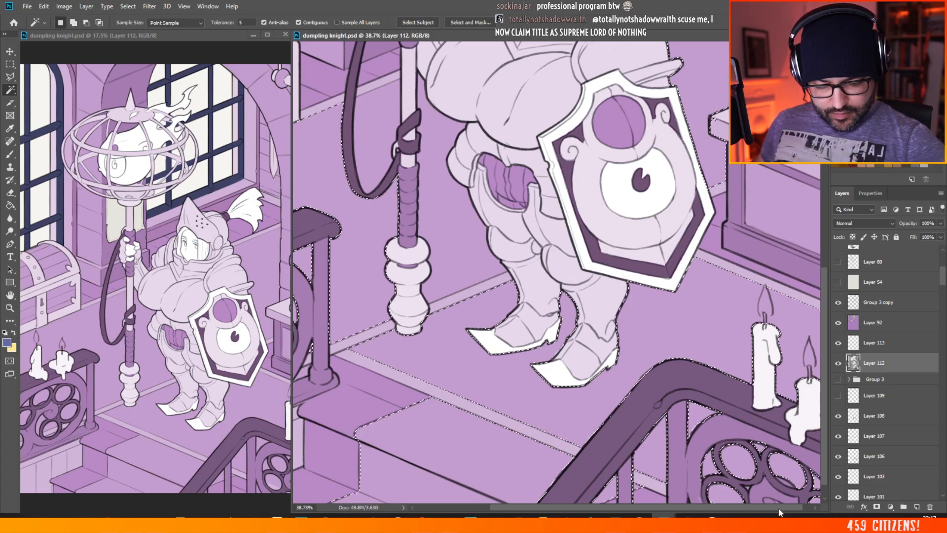
pyautogui.moveTo(778, 508); pyautogui.dragTo(827, 472)
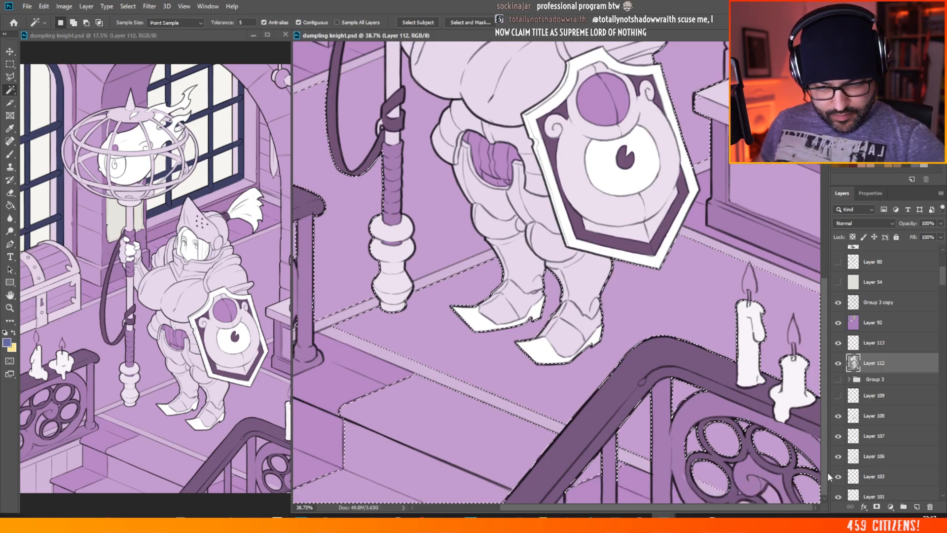
pyautogui.keyDown('shift'); pyautogui.click(773, 494); pyautogui.keyUp('shift')
pyautogui.scroll(-4, 636, 362)
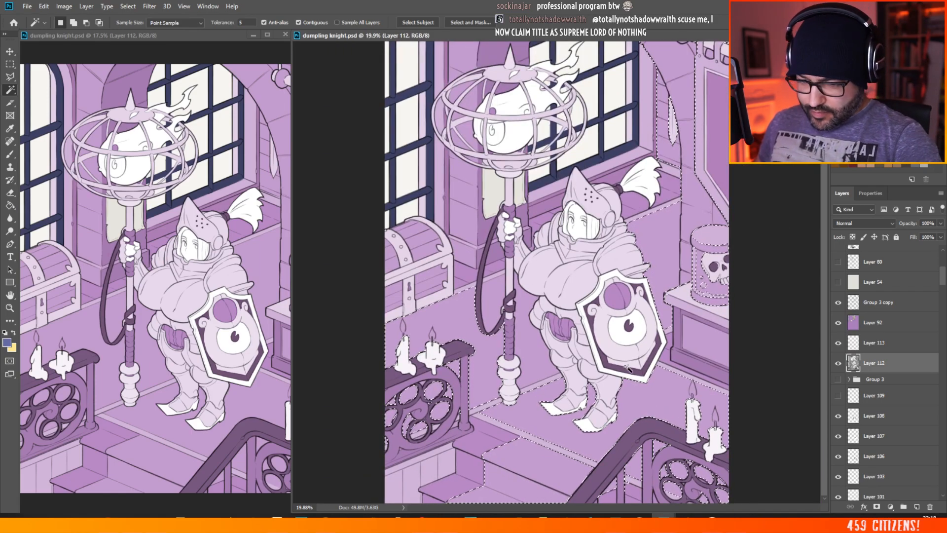
pyautogui.keyDown('shift'); pyautogui.click(533, 353); pyautogui.keyUp('shift')
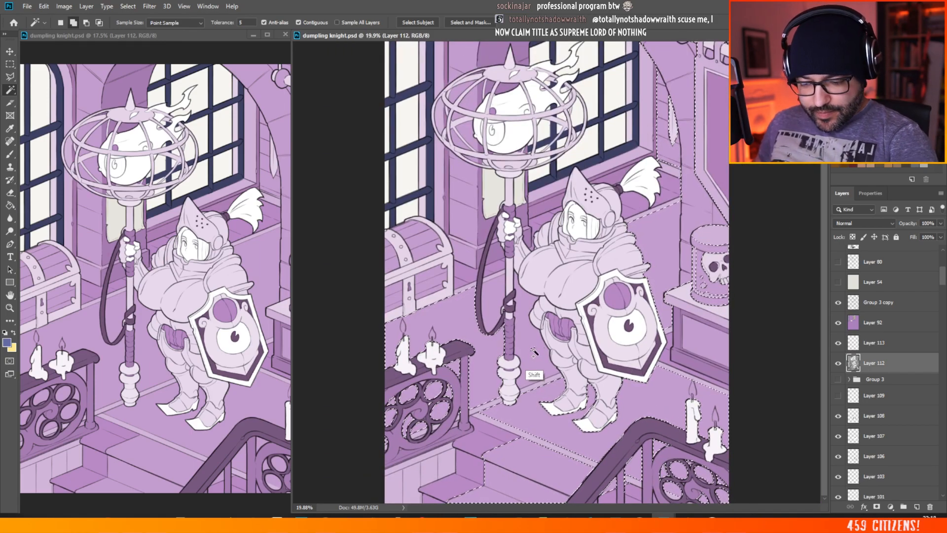
pyautogui.keyDown('shift'); pyautogui.click(495, 296); pyautogui.keyUp('shift')
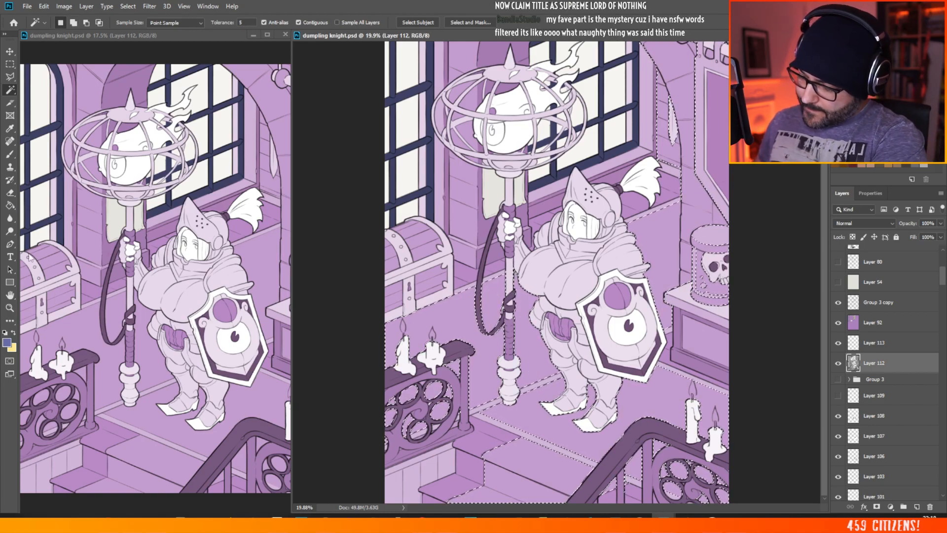
# Step: Try filling the selected floor and wall on Layer 112 with the light red df6565 using the Paint Bucket
pyautogui.click(9, 342)
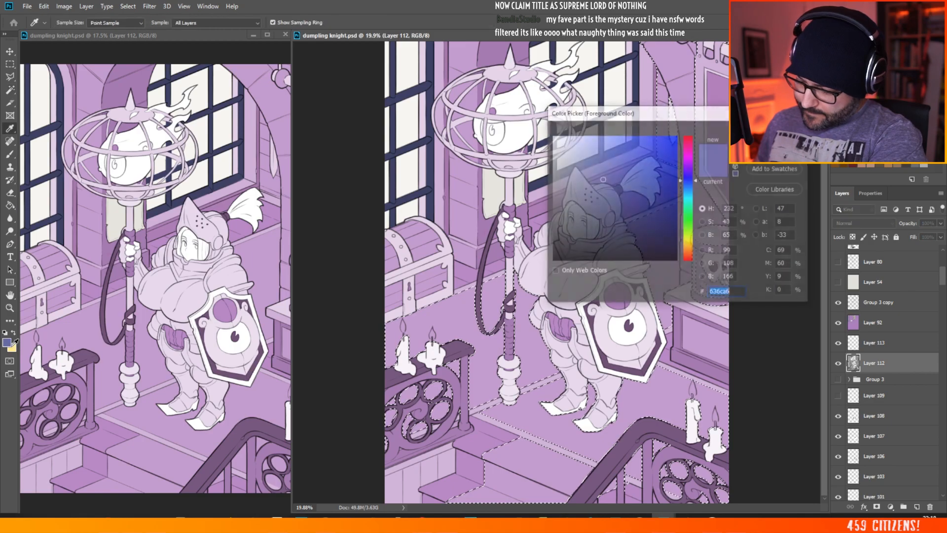
pyautogui.moveTo(686, 255); pyautogui.dragTo(686, 262)
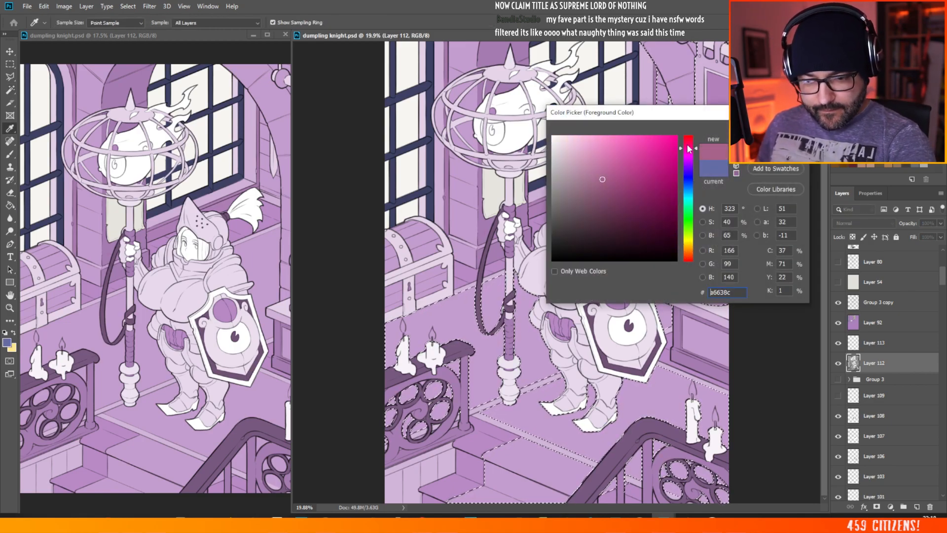
pyautogui.click(608, 171)
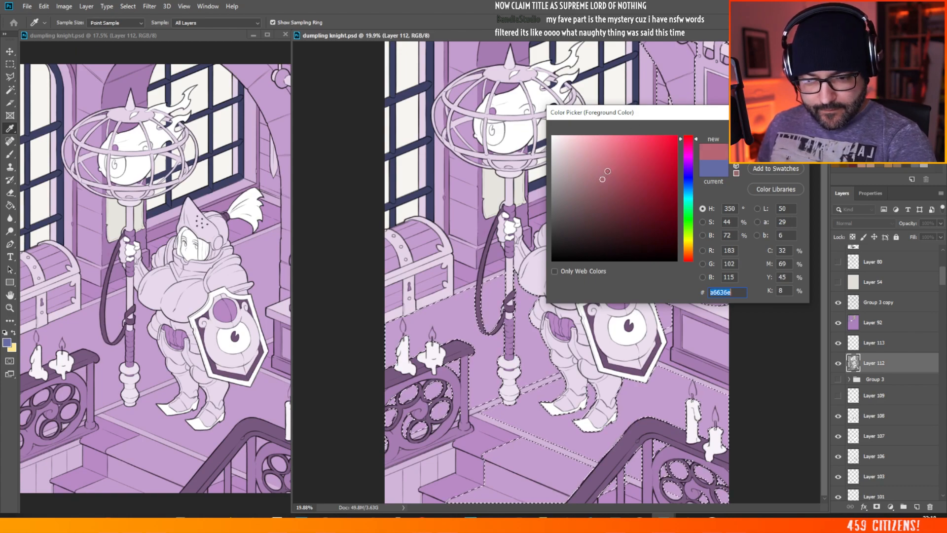
pyautogui.click(622, 151)
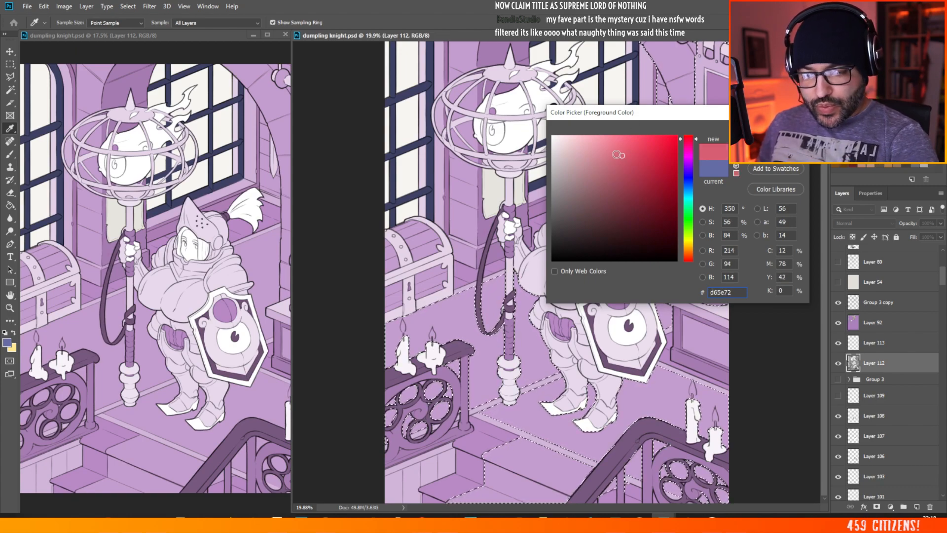
pyautogui.click(613, 178)
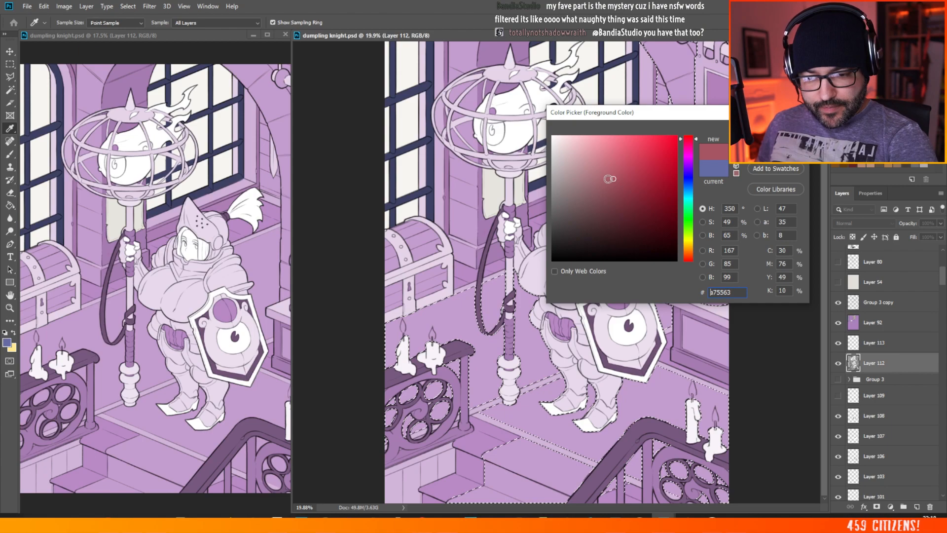
pyautogui.moveTo(613, 176); pyautogui.dragTo(620, 150)
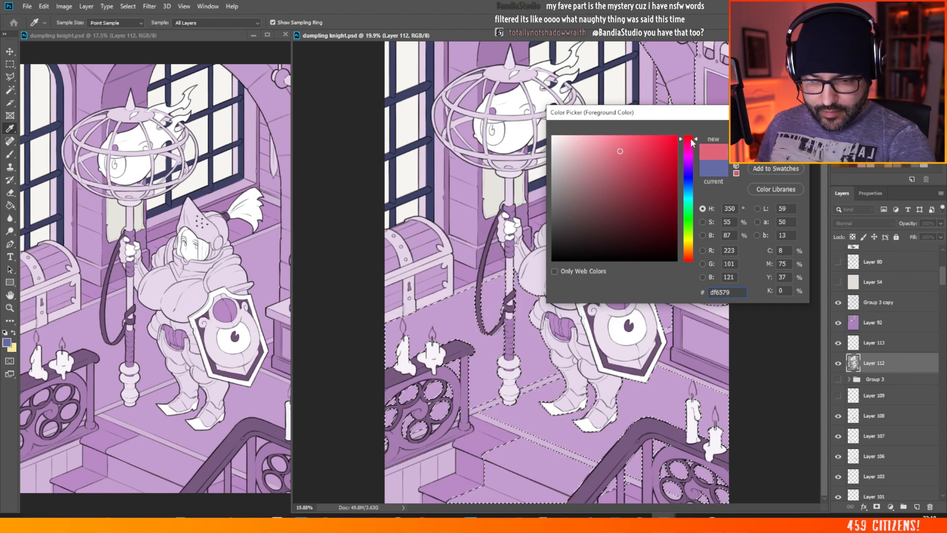
pyautogui.click(775, 130)
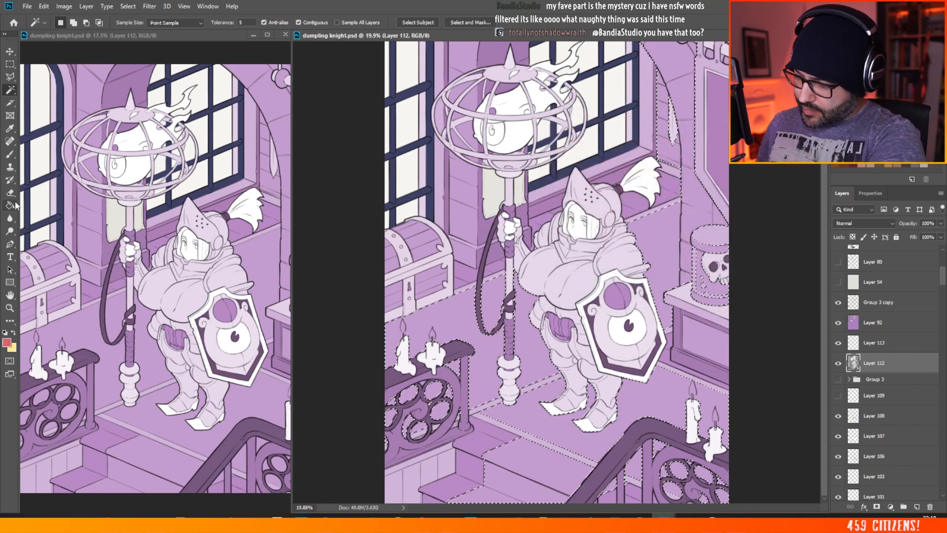
pyautogui.click(10, 206)
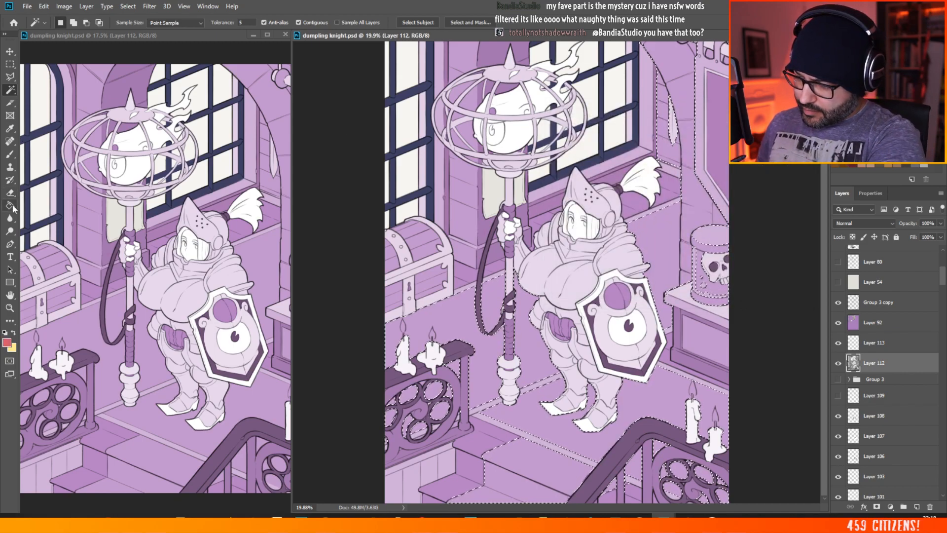
pyautogui.click(468, 330)
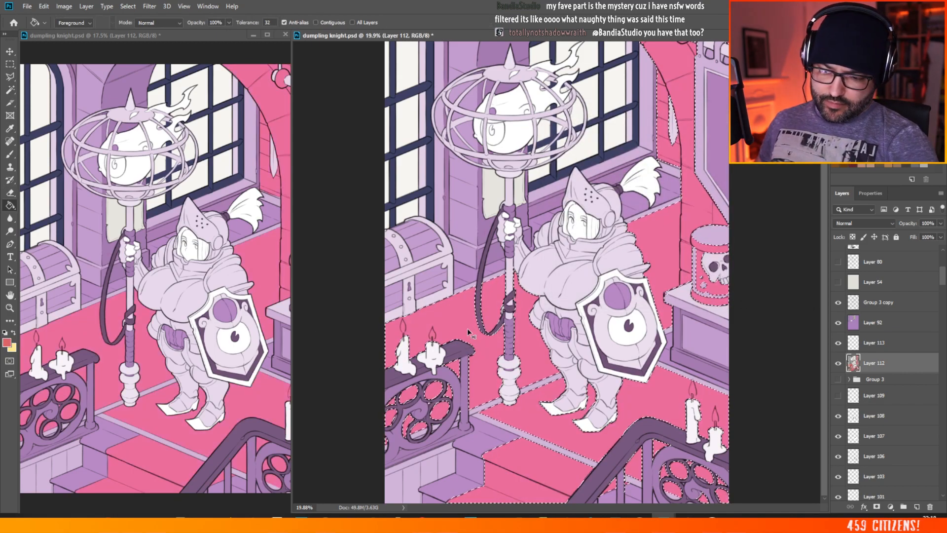
pyautogui.hotkey('ctrl', 'z')
# Step: Fill the selected floor and wall on Layer 112 with the muted pink c46587
pyautogui.click(7, 341)
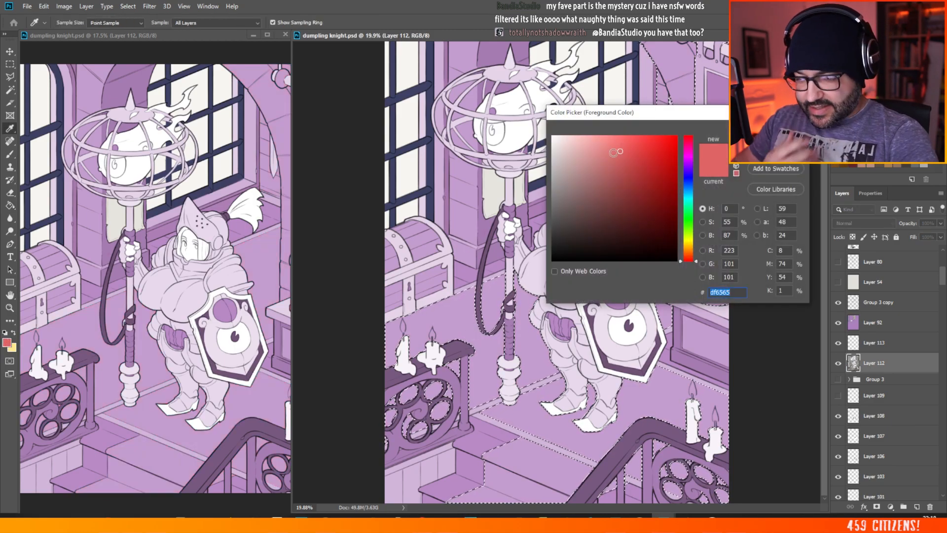
pyautogui.click(688, 143)
pyautogui.click(612, 164)
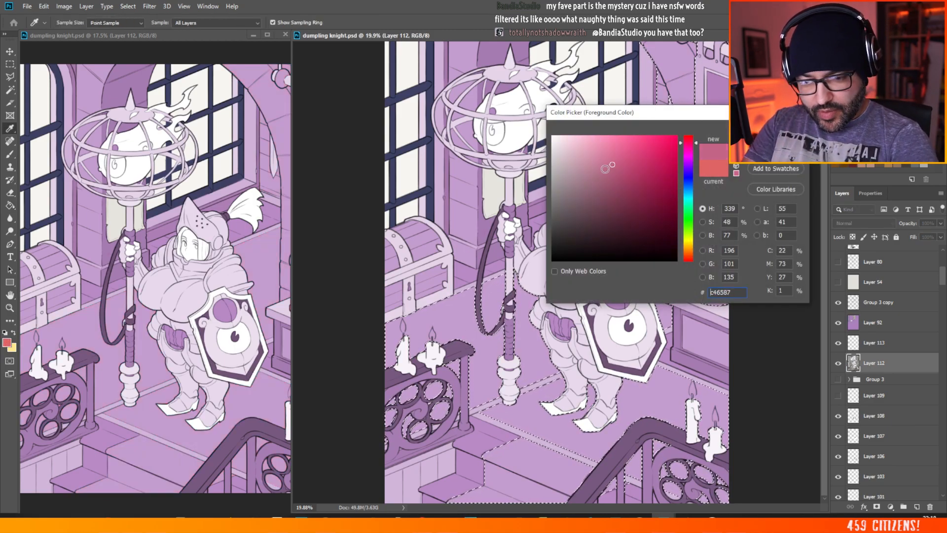
pyautogui.press('Return')
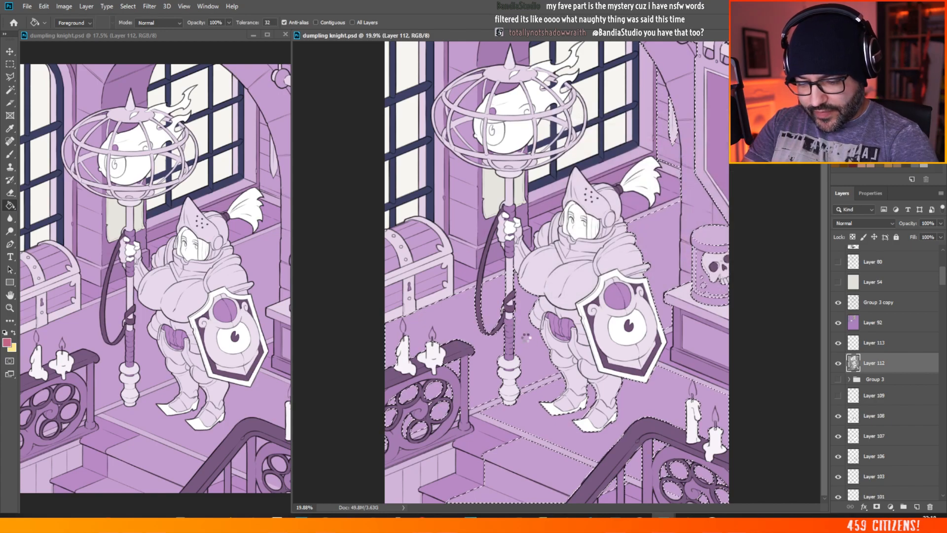
pyautogui.click(520, 339)
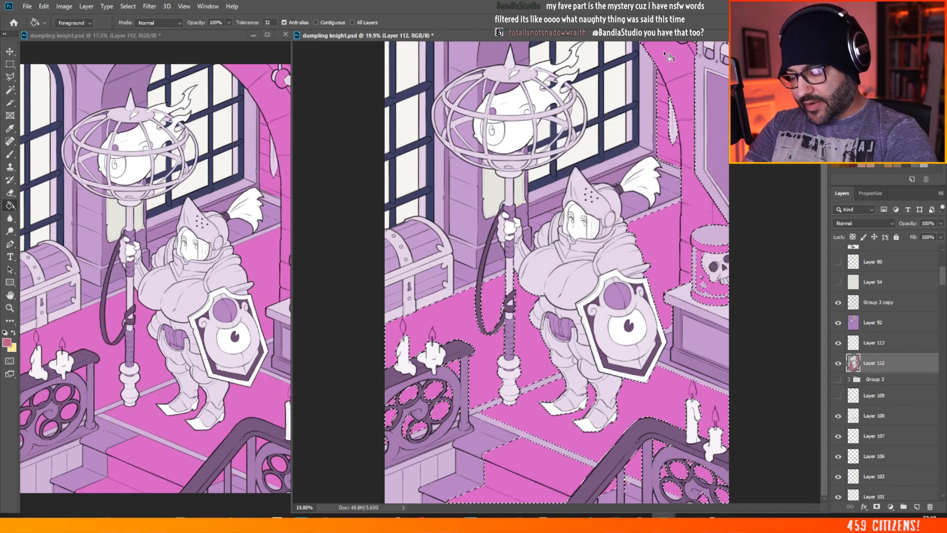
# Step: Try filling the selected floor and wall on Layer 112 with the dusty salmon bc8278 using the Paint Bucket
pyautogui.click(7, 342)
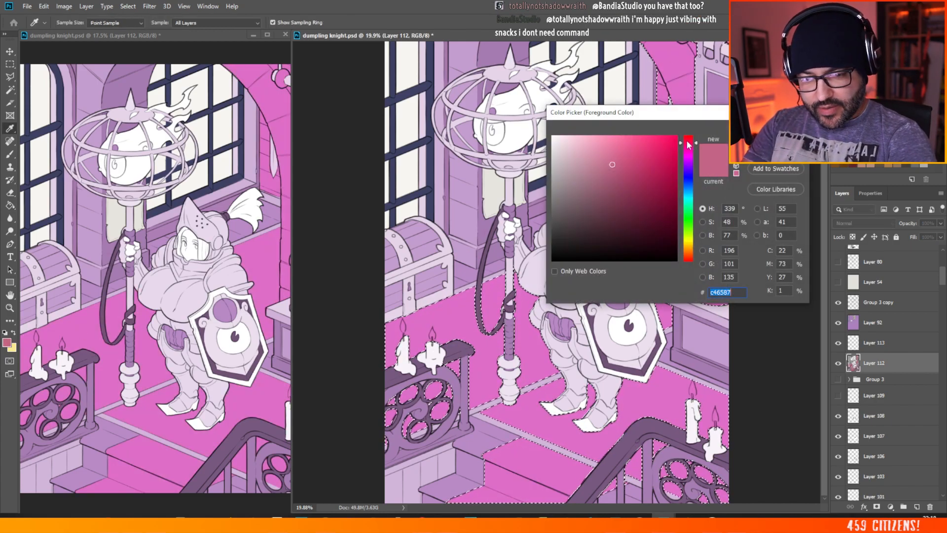
pyautogui.moveTo(688, 143); pyautogui.dragTo(688, 134)
pyautogui.click(689, 258)
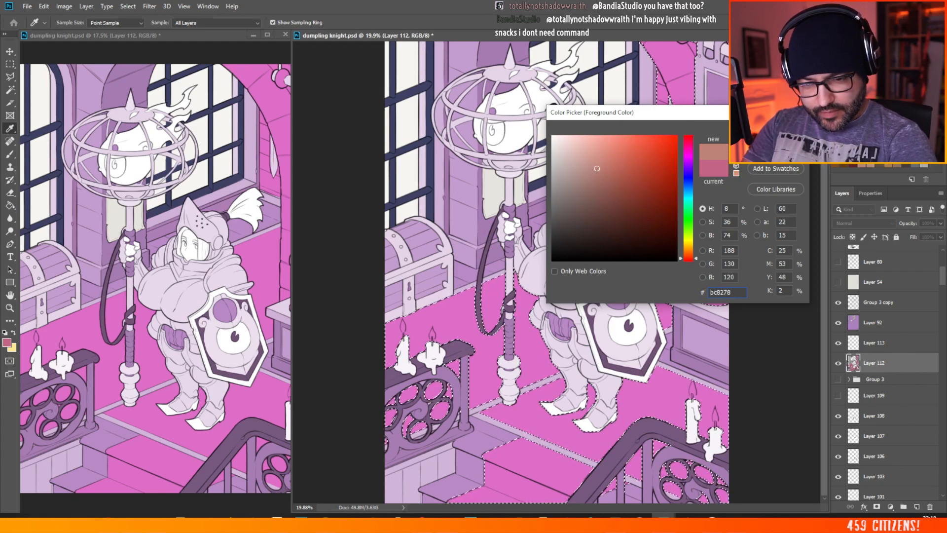
pyautogui.press('Return')
pyautogui.press('g')
pyautogui.click(533, 319)
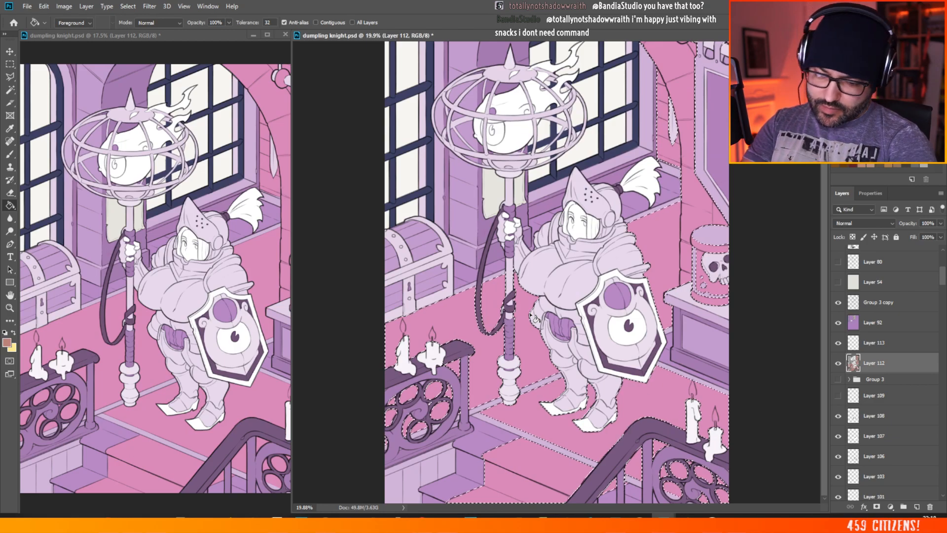
# Step: Try filling the selected floor and wall on Layer 112 with the rosy red bc5f6a
pyautogui.click(11, 342)
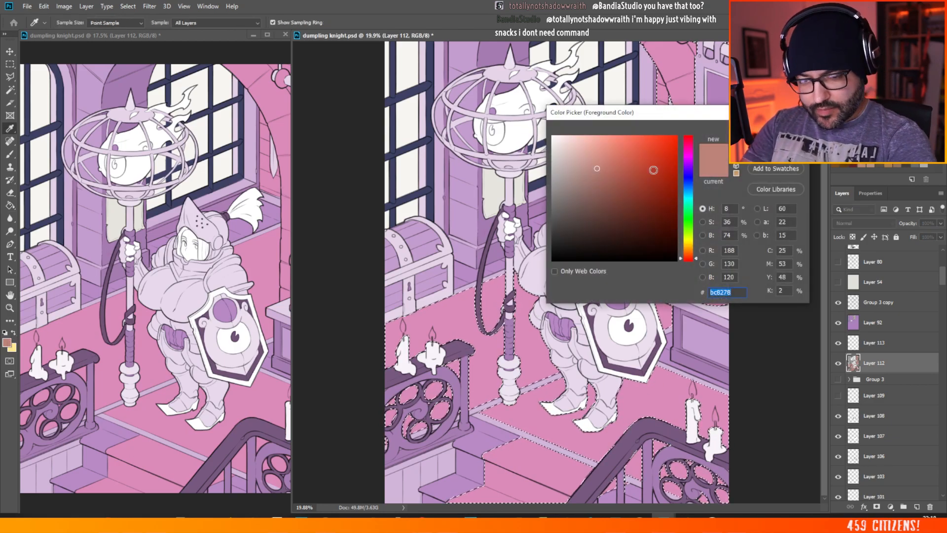
pyautogui.click(689, 253)
pyautogui.click(689, 141)
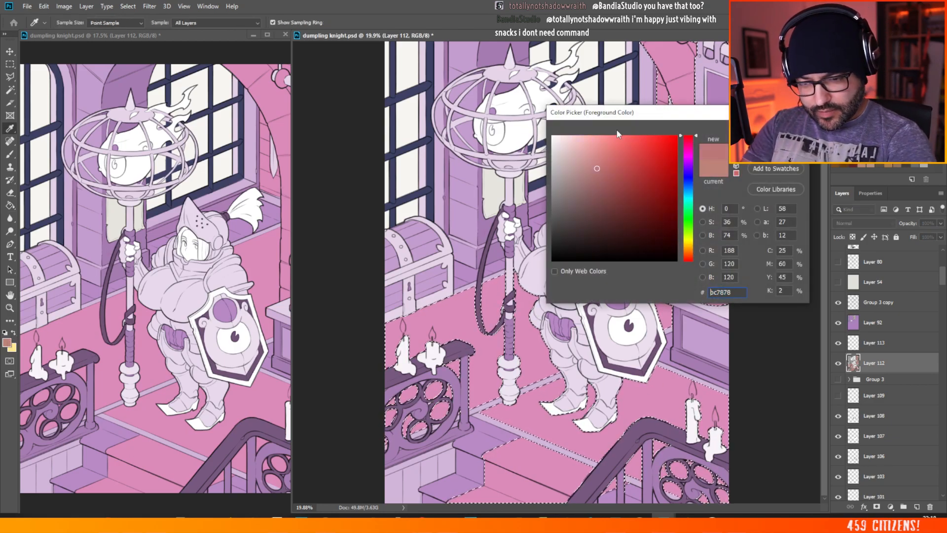
pyautogui.click(611, 189)
pyautogui.click(691, 139)
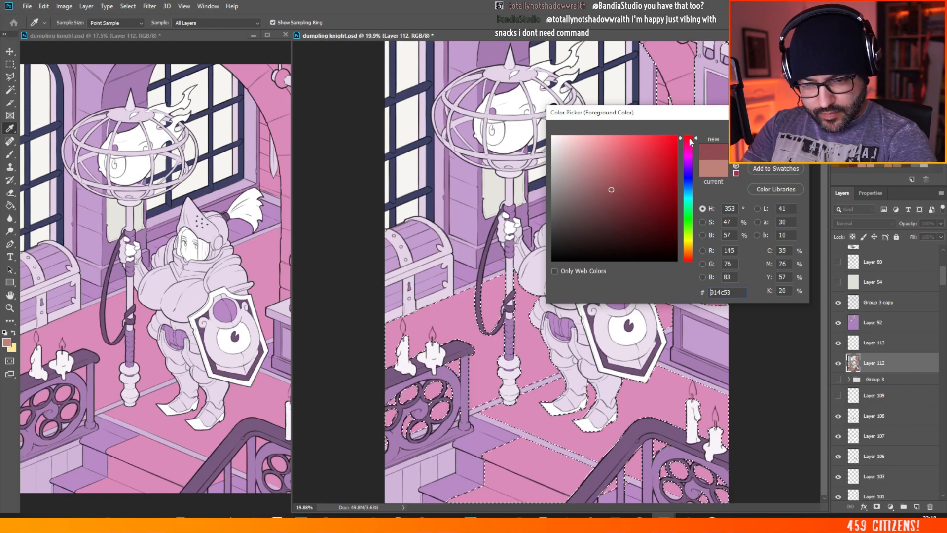
pyautogui.press('Return')
pyautogui.press('g')
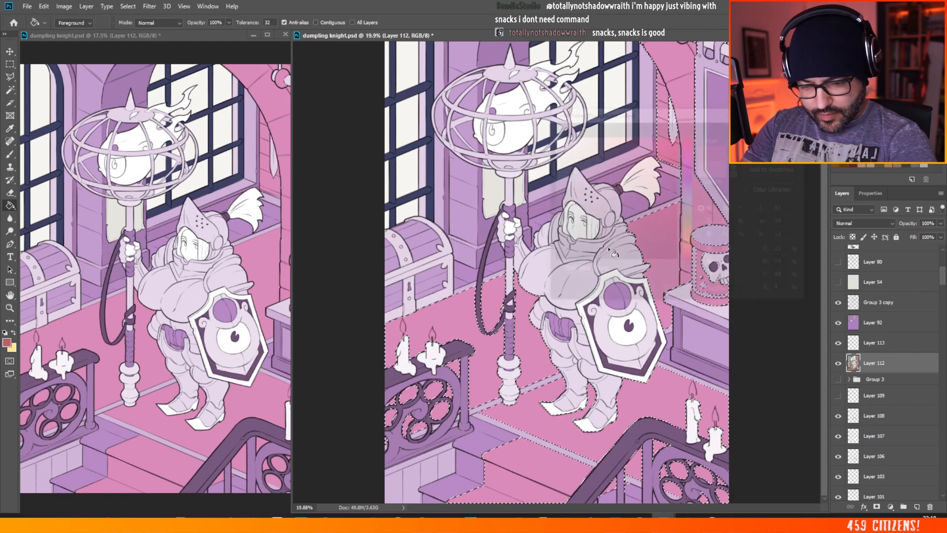
pyautogui.click(530, 337)
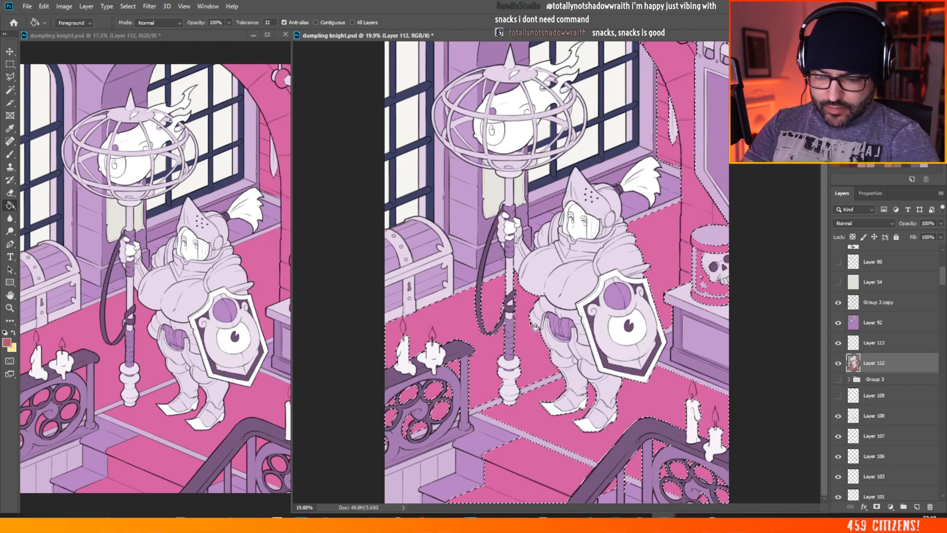
# Step: Try a darker, less saturated tone of the rosy red on the selected floor and wall, then deselect the area
pyautogui.click(7, 342)
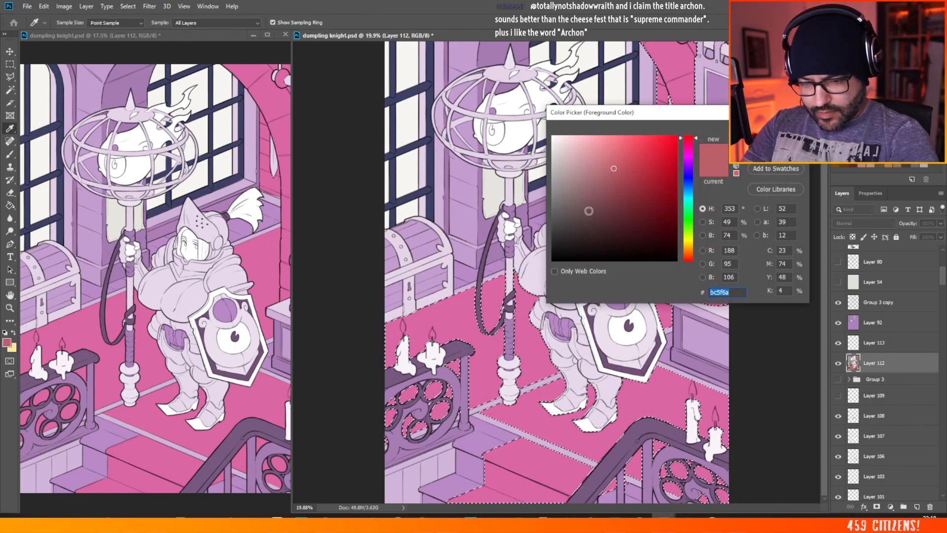
pyautogui.click(601, 180)
pyautogui.press('Return')
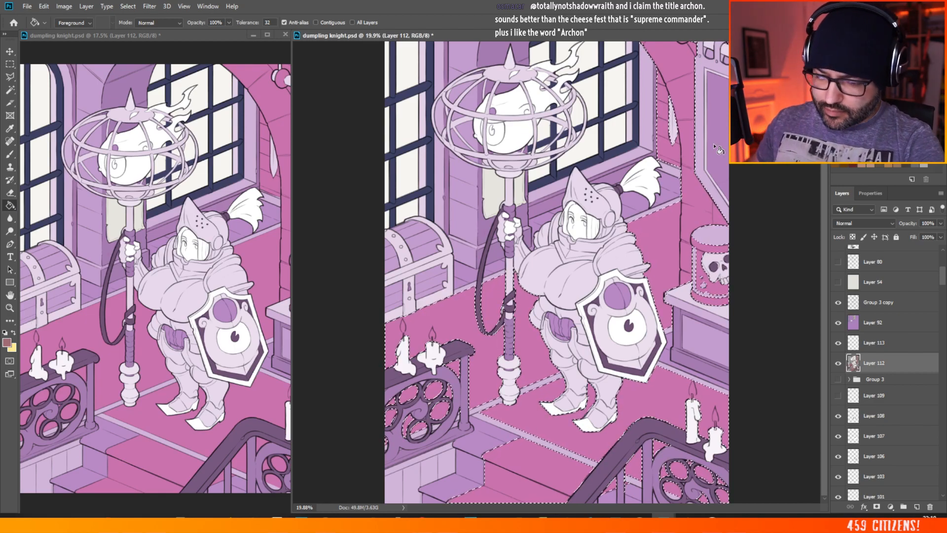
pyautogui.press('m')
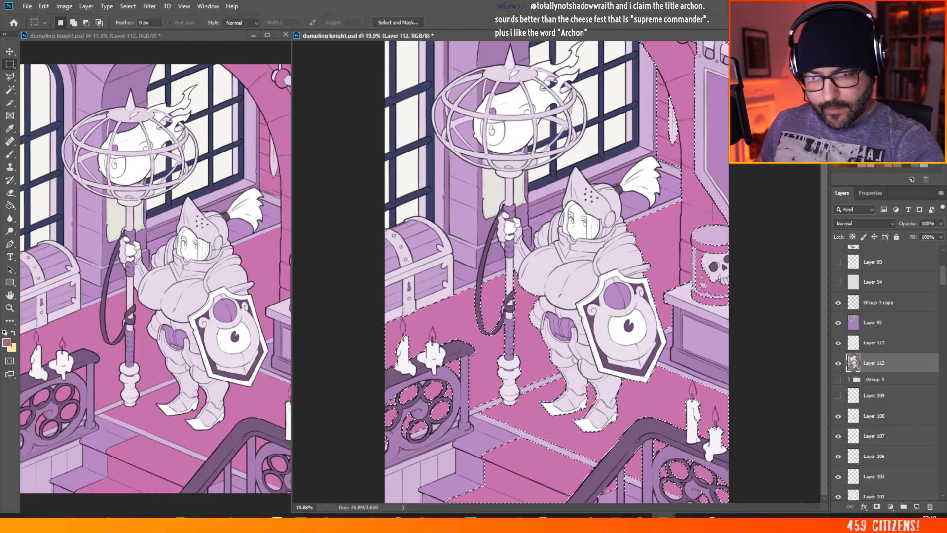
pyautogui.hotkey('ctrl', 'd')
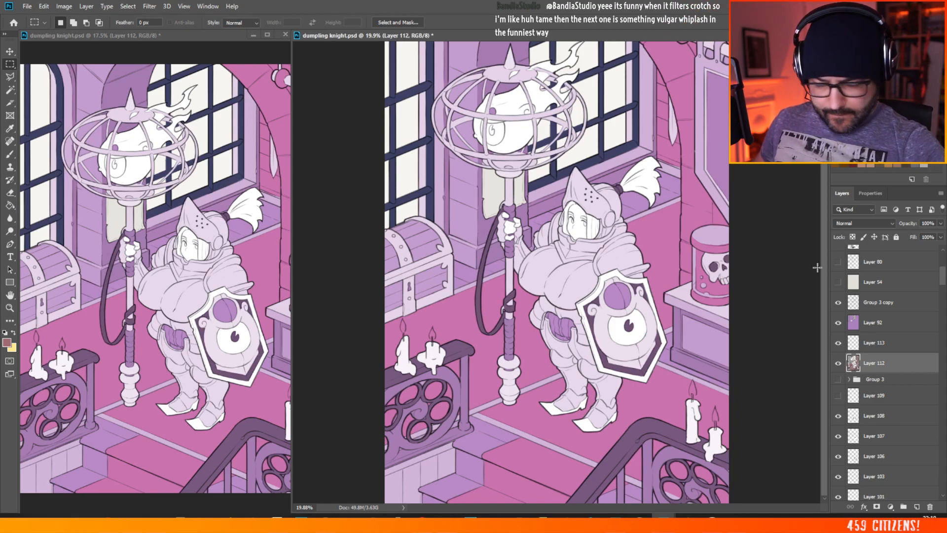
# Step: Make Layer 92 active with the Brush ready, and undo the deselection and the pink fills of the floor and wall
pyautogui.click(11, 154)
pyautogui.click(863, 323)
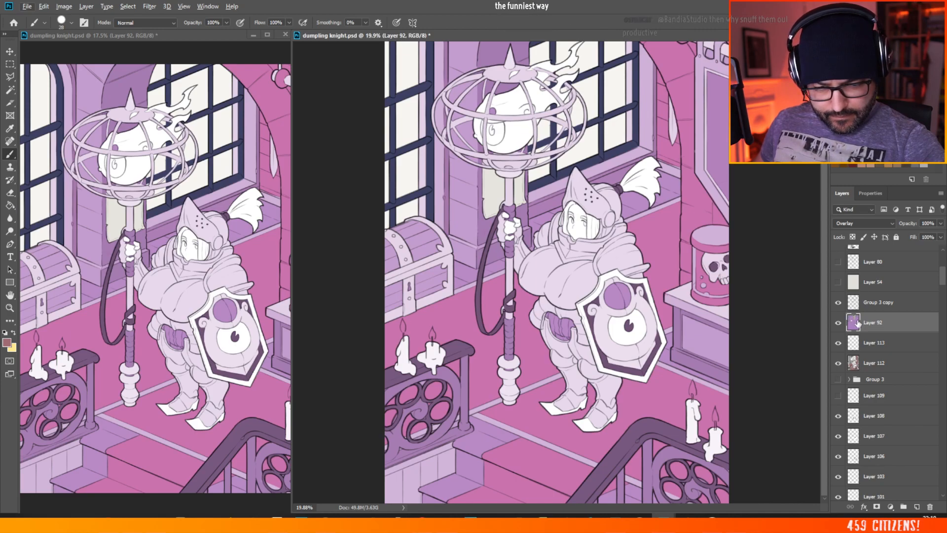
pyautogui.hotkey('ctrl', 'z')
pyautogui.hotkey('ctrl', 'z')
pyautogui.hotkey('ctrl', 'z')
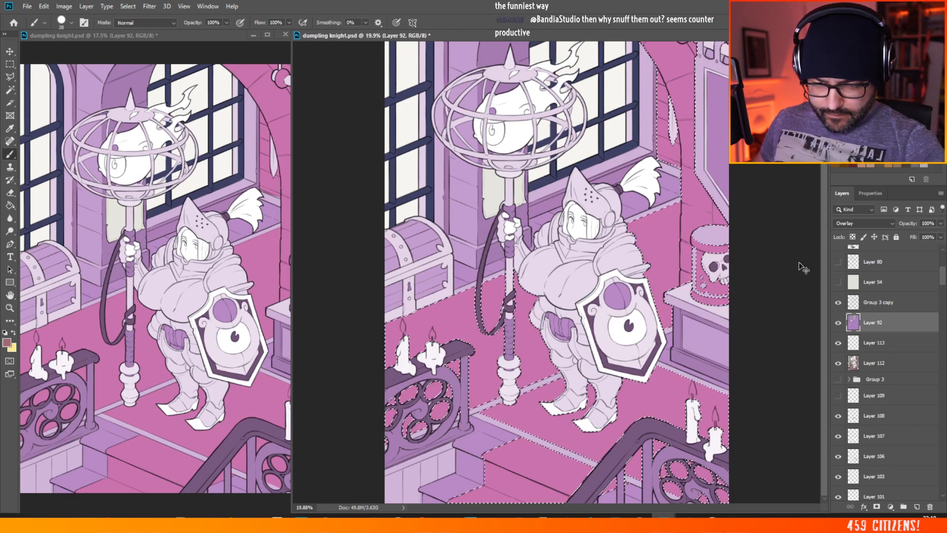
pyautogui.hotkey('ctrl', 'z')
pyautogui.hotkey('ctrl', 'z')
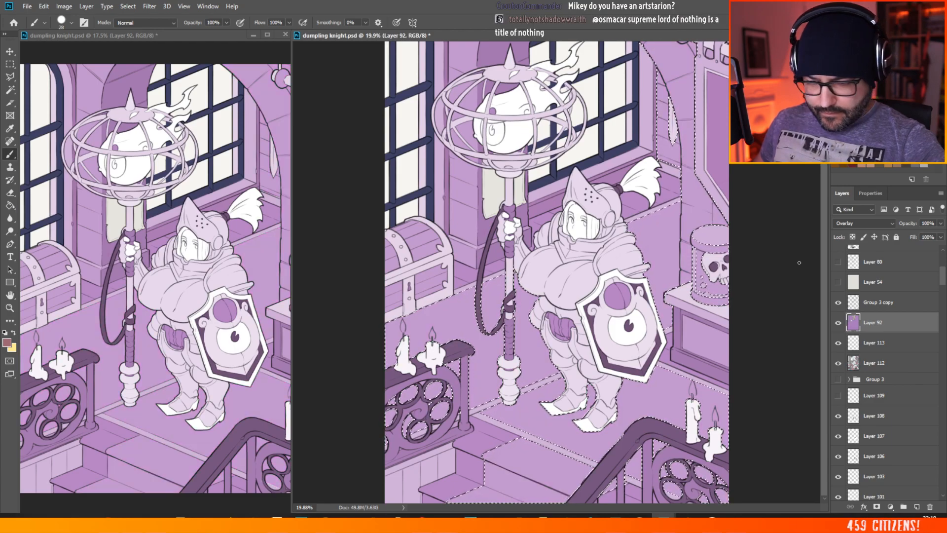
pyautogui.click(9, 76)
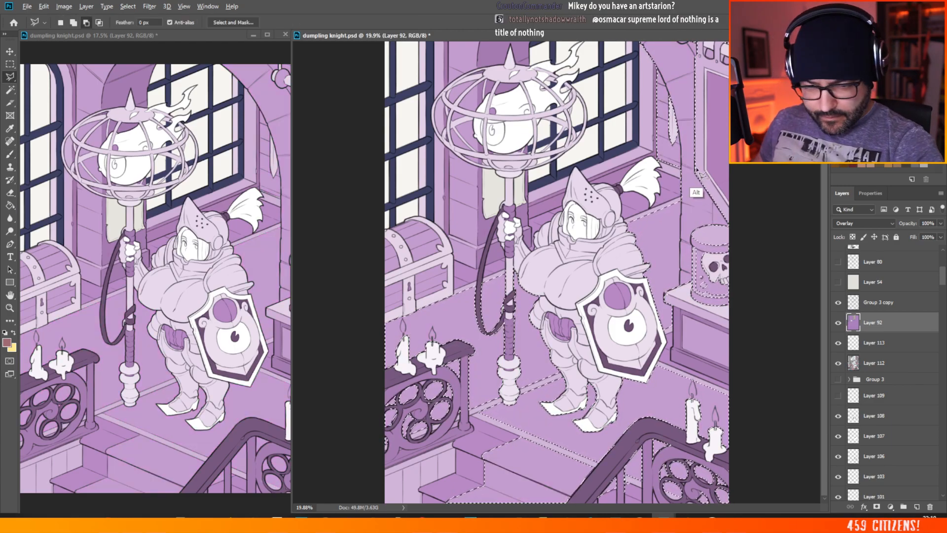
pyautogui.moveTo(629, 79); pyautogui.dragTo(622, 41)
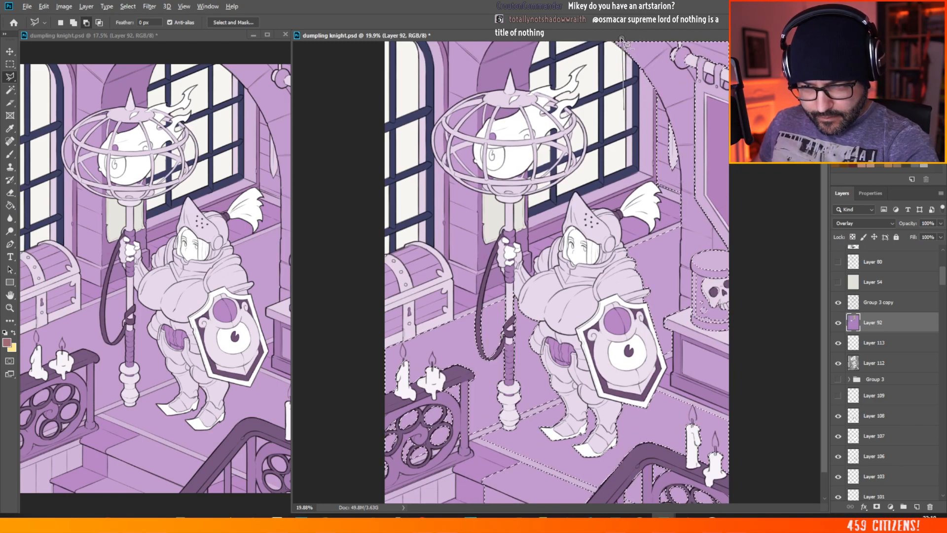
pyautogui.press('Escape')
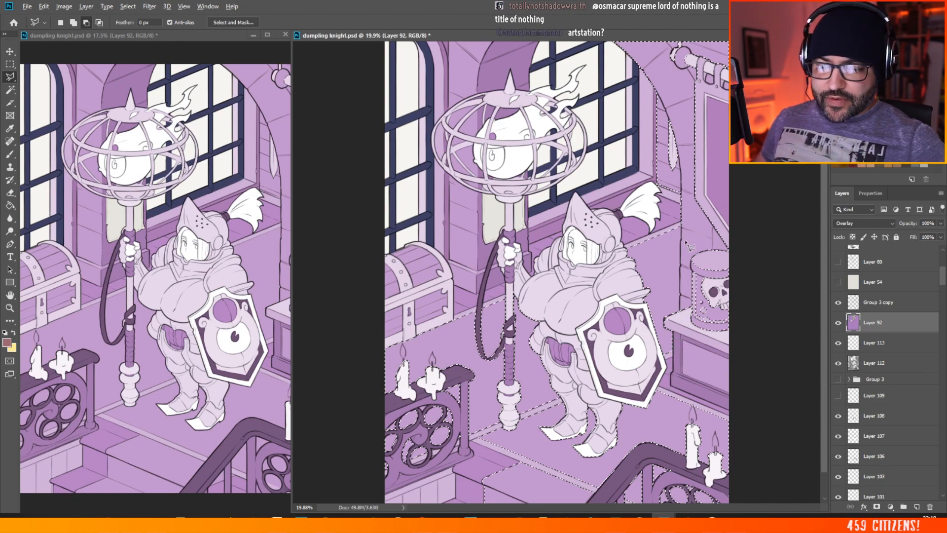
pyautogui.hotkey('ctrl', 'd')
pyautogui.hotkey('ctrl', 'shift', 'd')
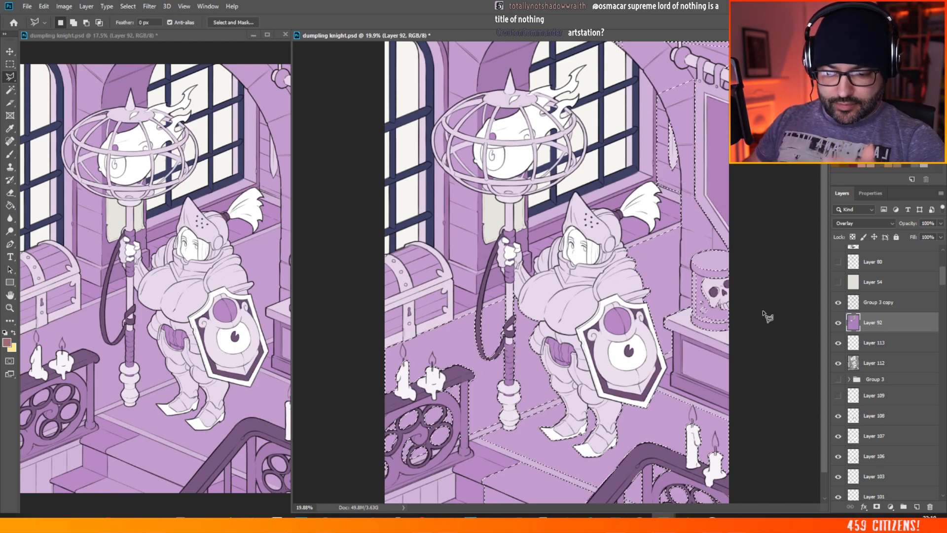
pyautogui.press('alt')
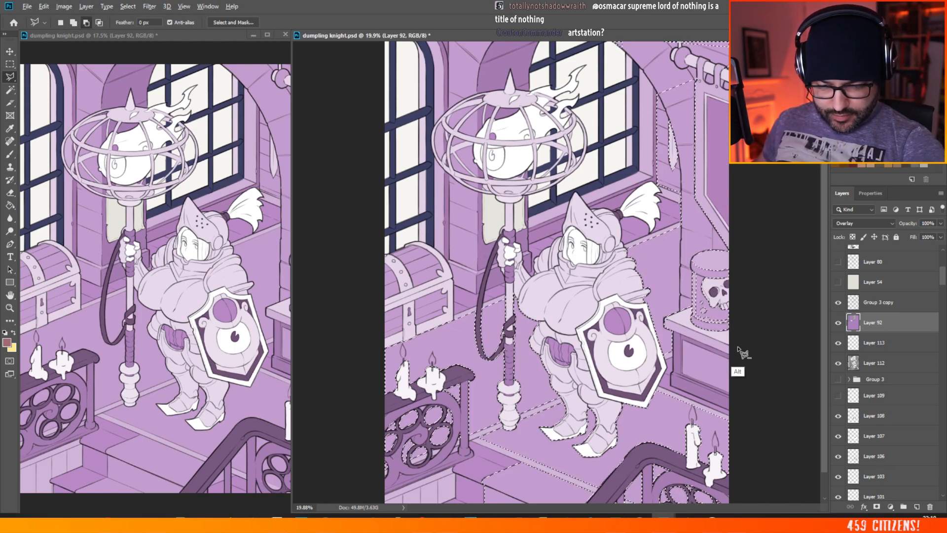
pyautogui.keyDown('alt'); pyautogui.click(738, 347); pyautogui.keyUp('alt')
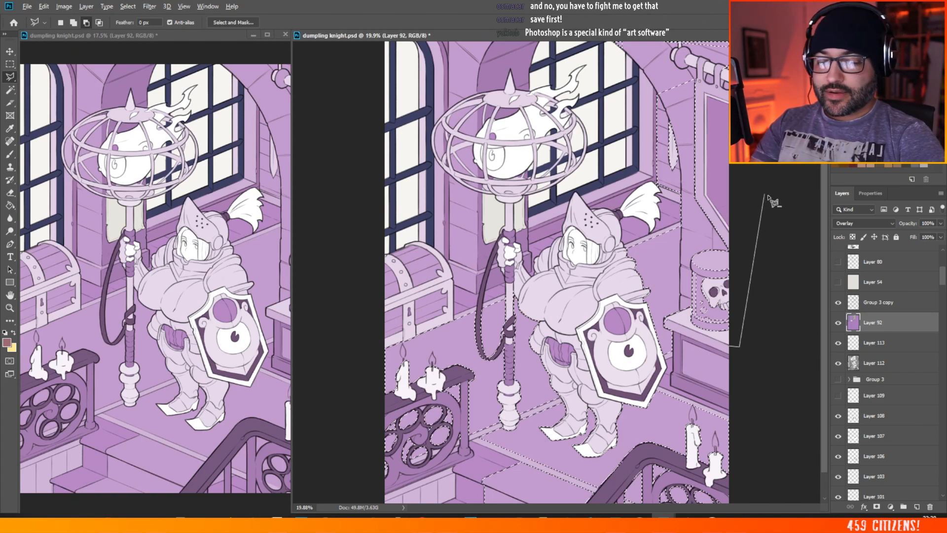
pyautogui.doubleClick(790, 170)
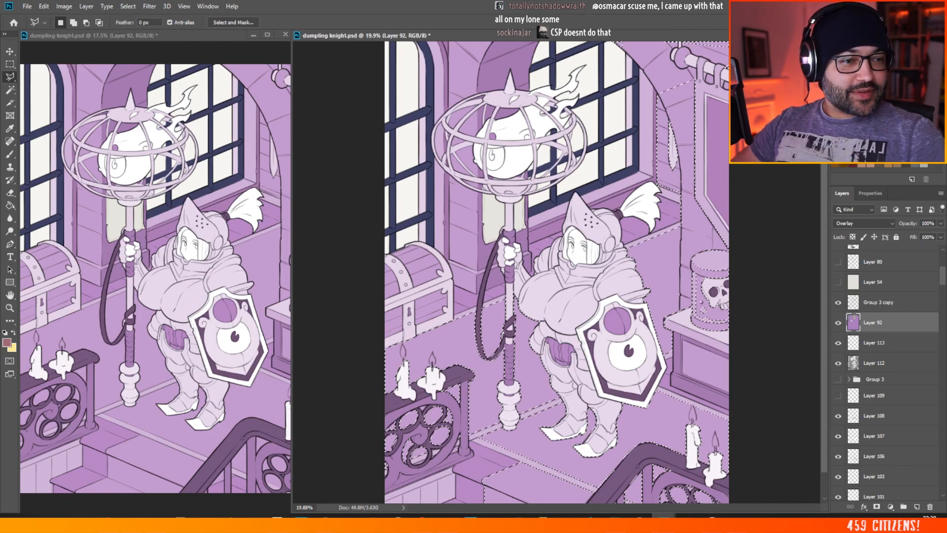
# Step: Deselect the floor and wall area
pyautogui.hotkey('ctrl', 'd')
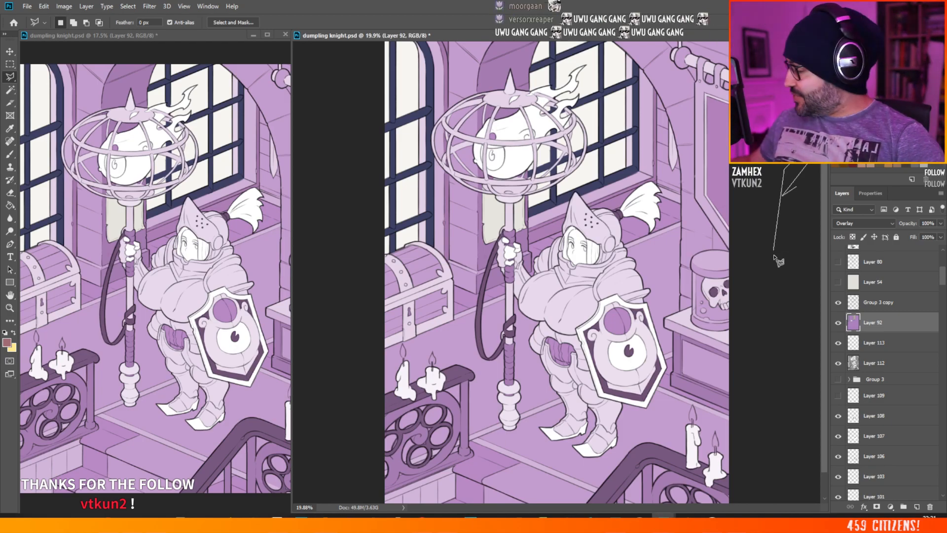
pyautogui.moveTo(770, 255); pyautogui.dragTo(758, 184)
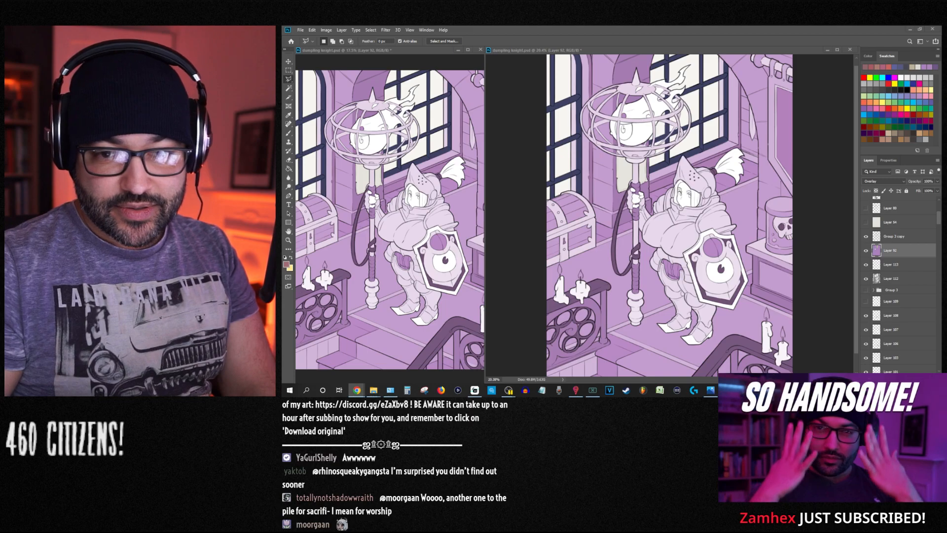
pyautogui.press('super+d')
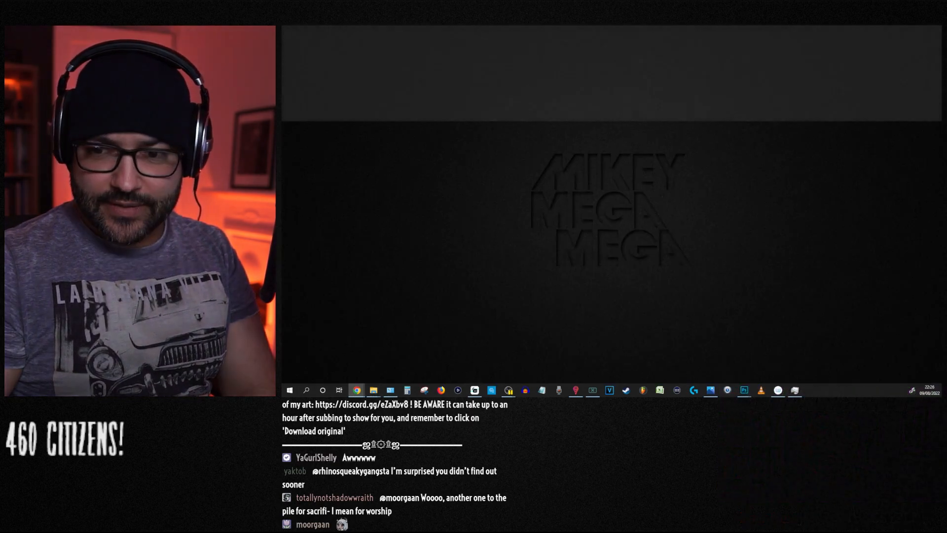
pyautogui.press('super+d')
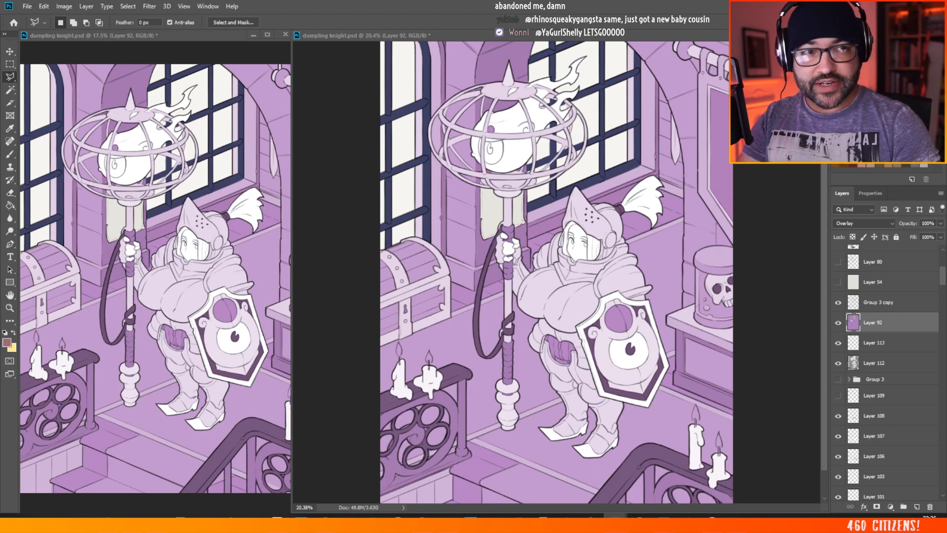
# Step: Bring the finished artwork MALENIA ELDEN RING.jpg from the image viewer on screen, examine its rendering up close, and move it away again
pyautogui.moveTo(946, 336); pyautogui.dragTo(243, 136)
pyautogui.doubleClick(242, 135)
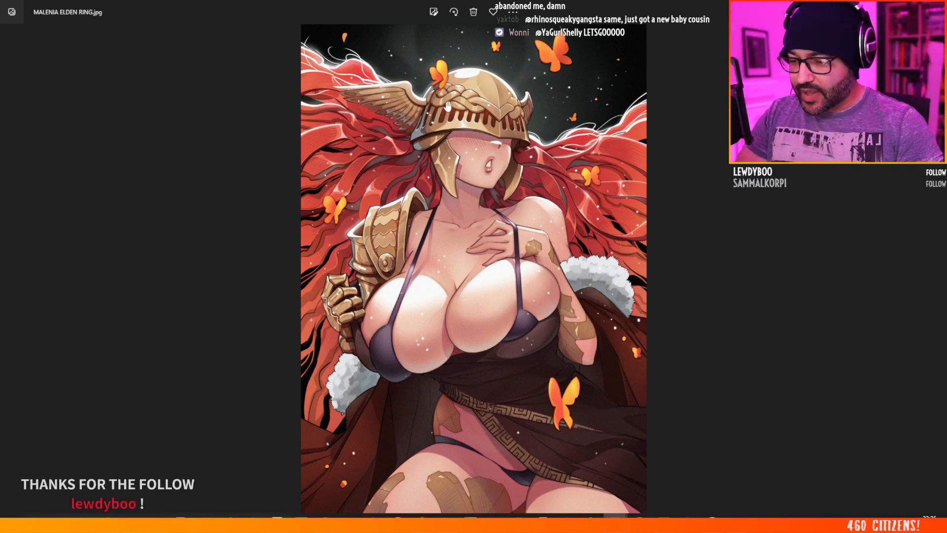
pyautogui.scroll(2, 450, 146)
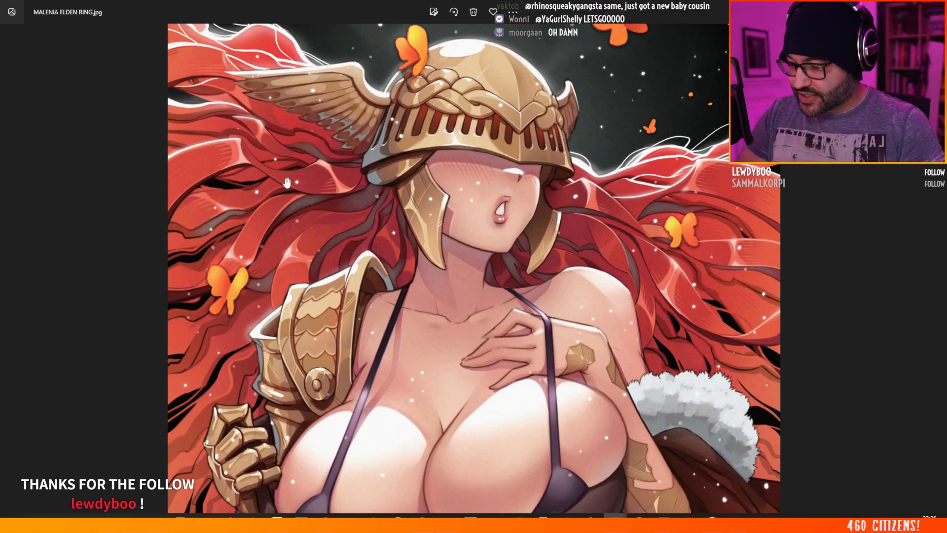
pyautogui.scroll(-5, 494, 381)
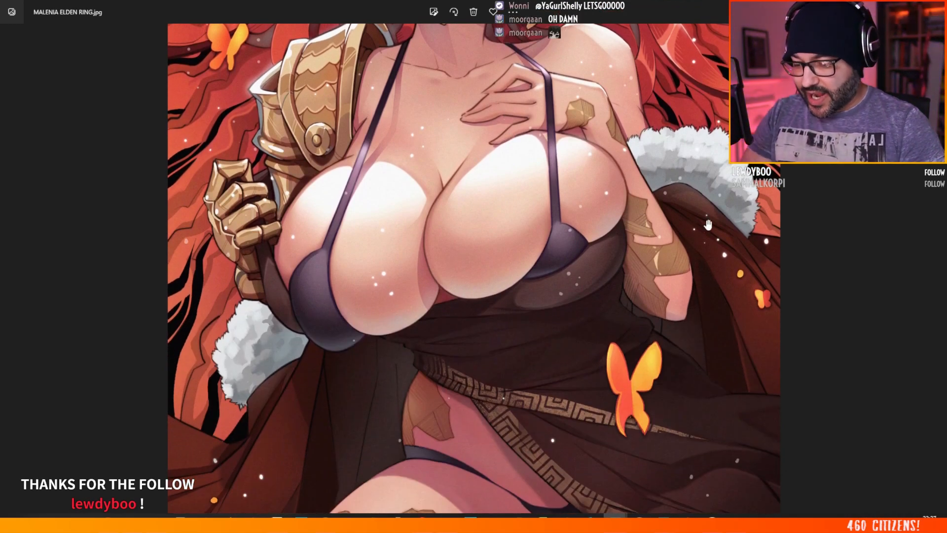
pyautogui.scroll(6, 493, 236)
pyautogui.scroll(-5, 493, 236)
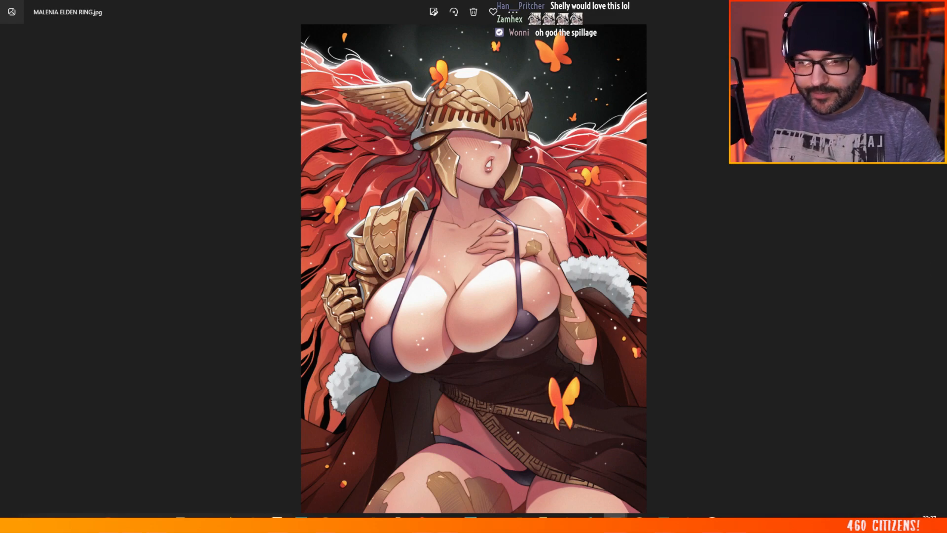
pyautogui.doubleClick(640, 8)
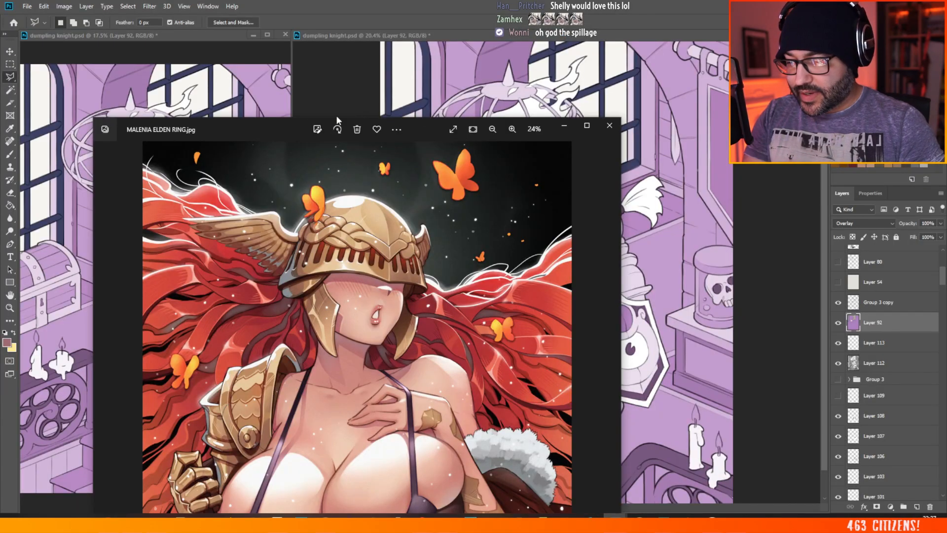
pyautogui.moveTo(286, 128); pyautogui.dragTo(946, 129)
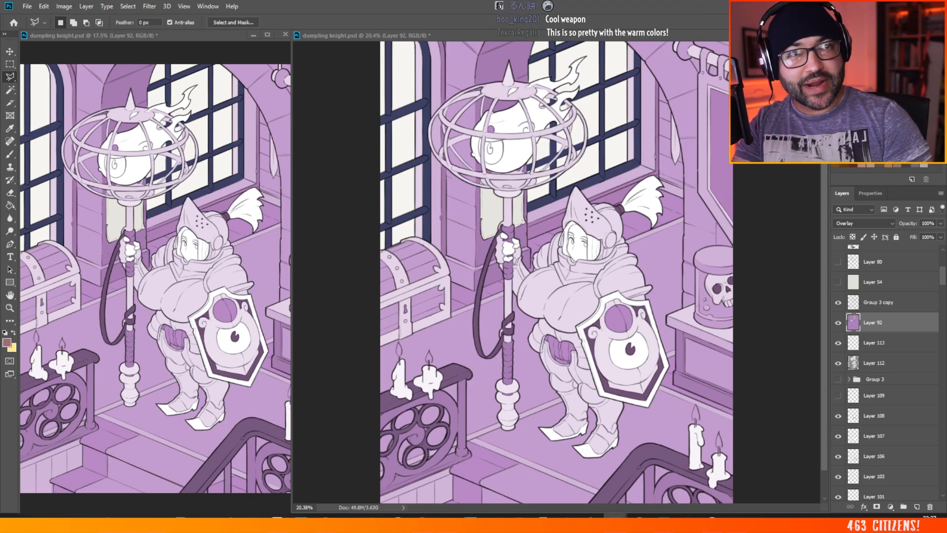
# Step: Bring the finished artwork VICTORIA-DANNI-COWGIRL.jpg on screen at full size and examine its rendering up close
pyautogui.moveTo(946, 326); pyautogui.dragTo(139, 175)
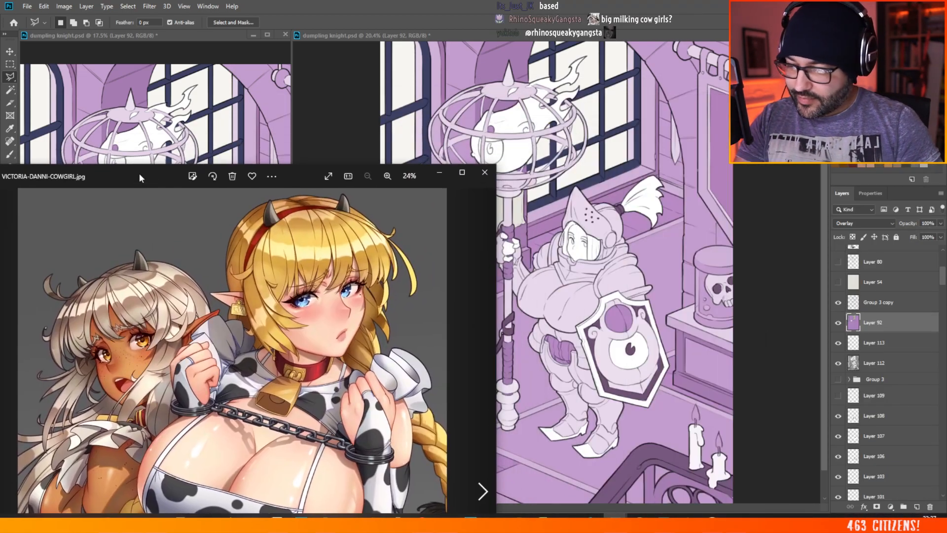
pyautogui.doubleClick(140, 175)
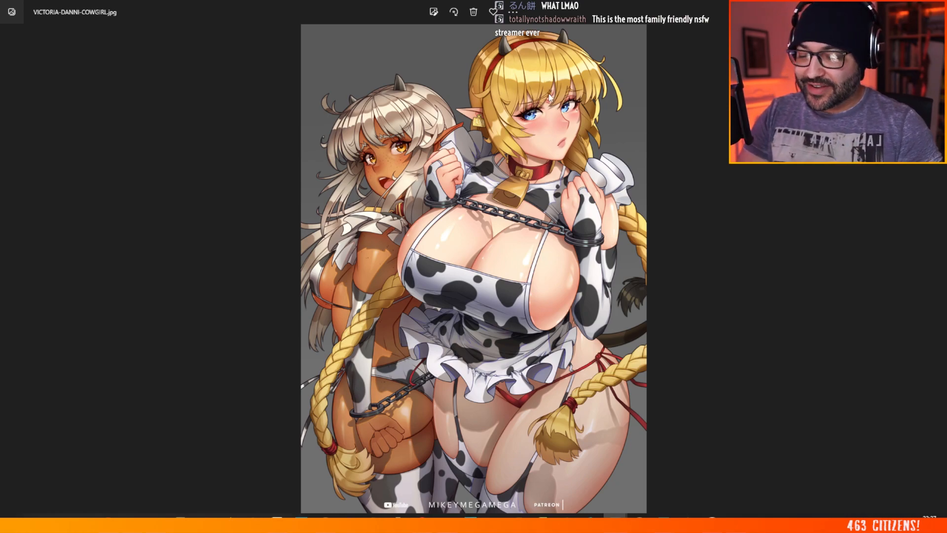
pyautogui.scroll(2, 550, 98)
pyautogui.moveTo(553, 212); pyautogui.dragTo(555, 230)
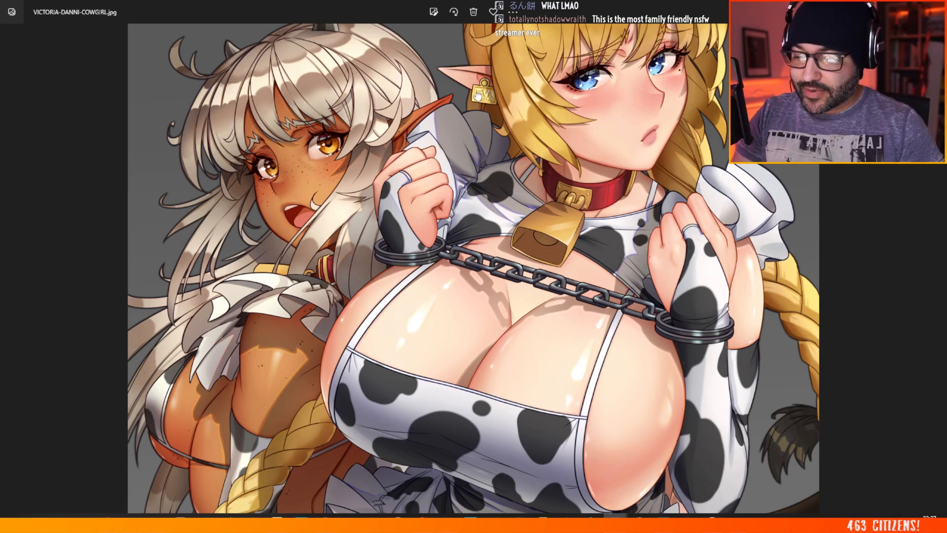
# Step: Shrink the cowgirl artwork back to a smaller window and move it off the illustration
pyautogui.scroll(-3, 477, 95)
pyautogui.doubleClick(316, 5)
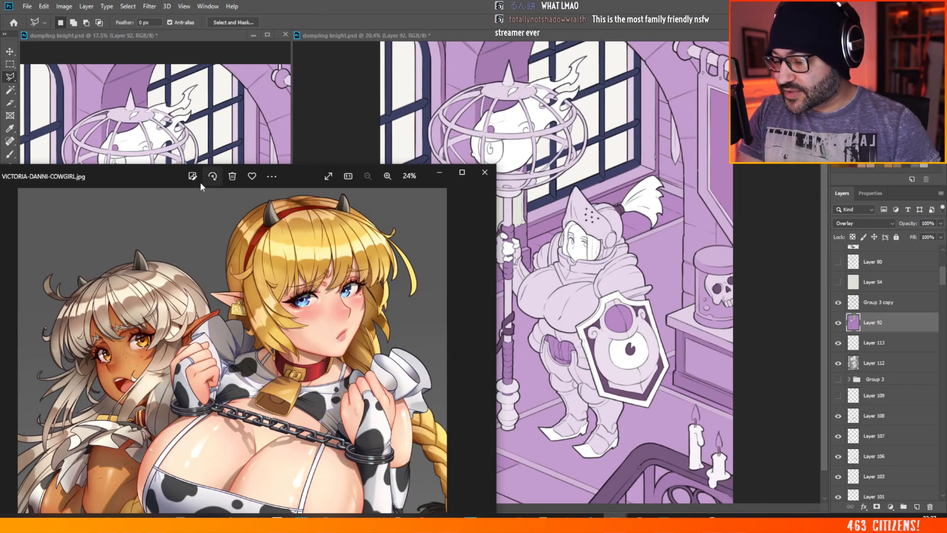
pyautogui.moveTo(201, 186); pyautogui.dragTo(946, 232)
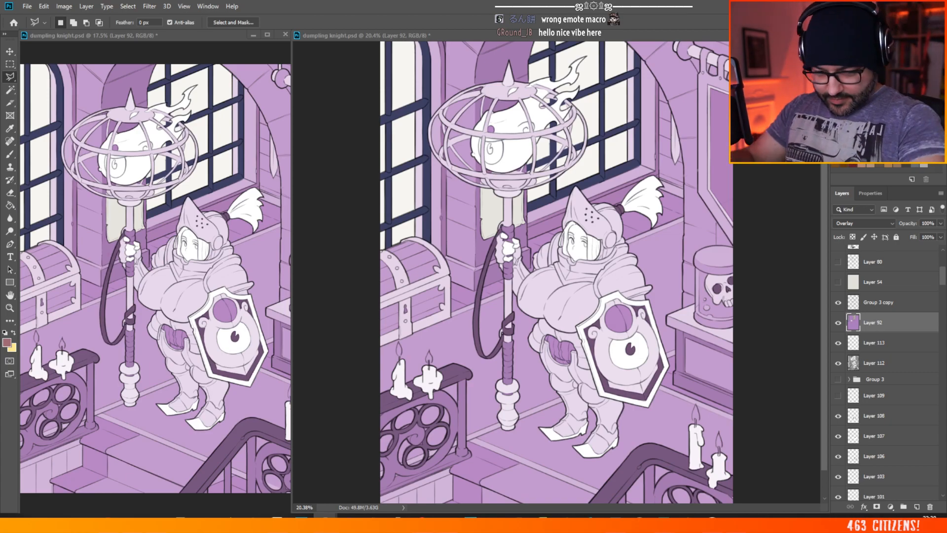
# Step: Hide Layer 92 to examine the illustration's greyscale values at several zoom levels, and show the layer again
pyautogui.click(838, 322)
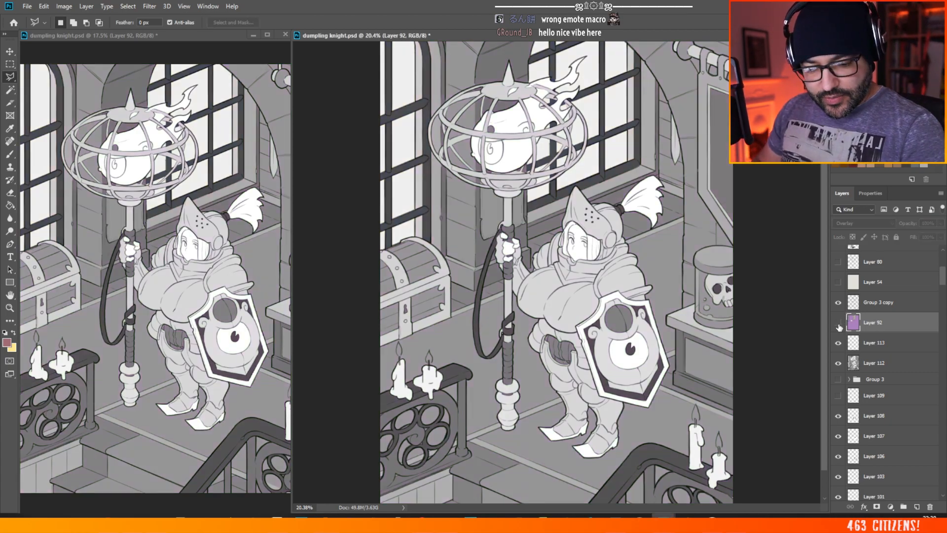
pyautogui.scroll(-5, 416, 141)
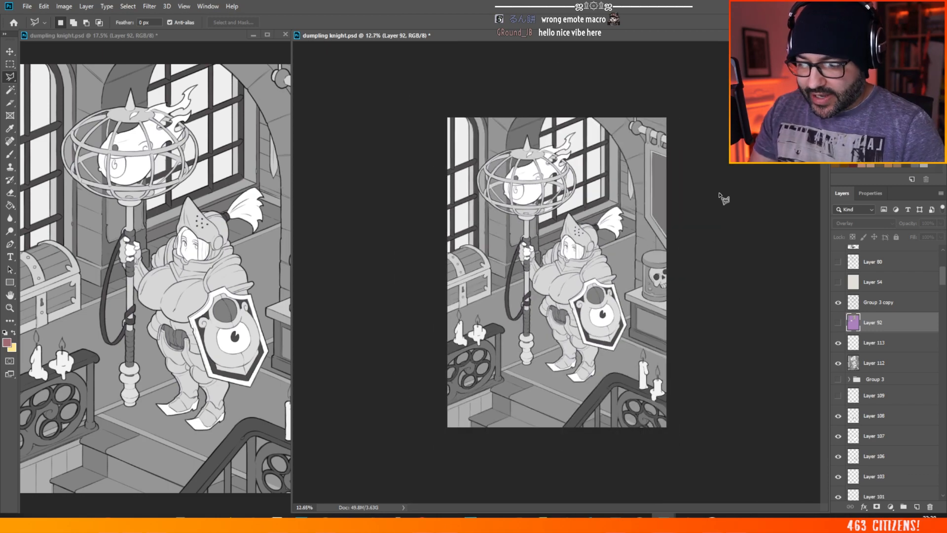
pyautogui.scroll(5, 690, 193)
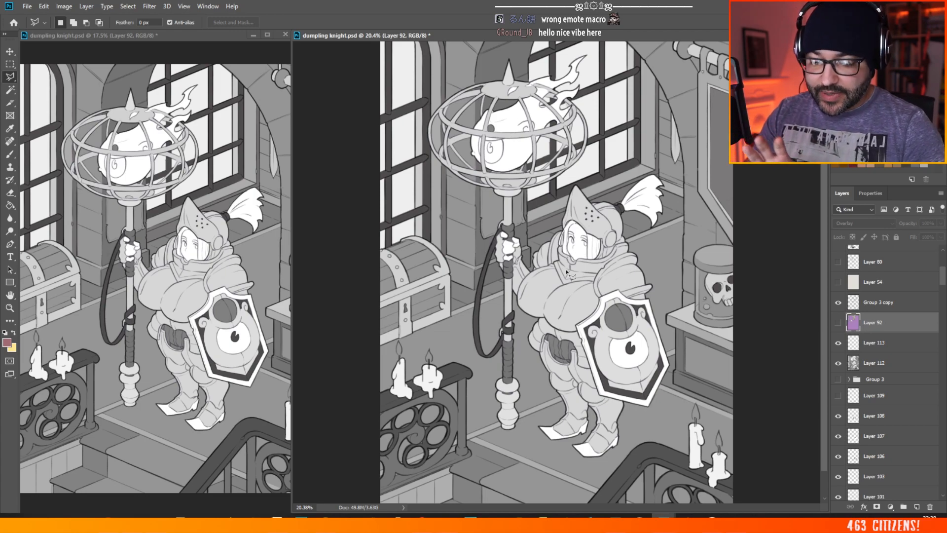
pyautogui.scroll(-1, 557, 337)
pyautogui.scroll(3, 557, 257)
pyautogui.scroll(-2, 496, 216)
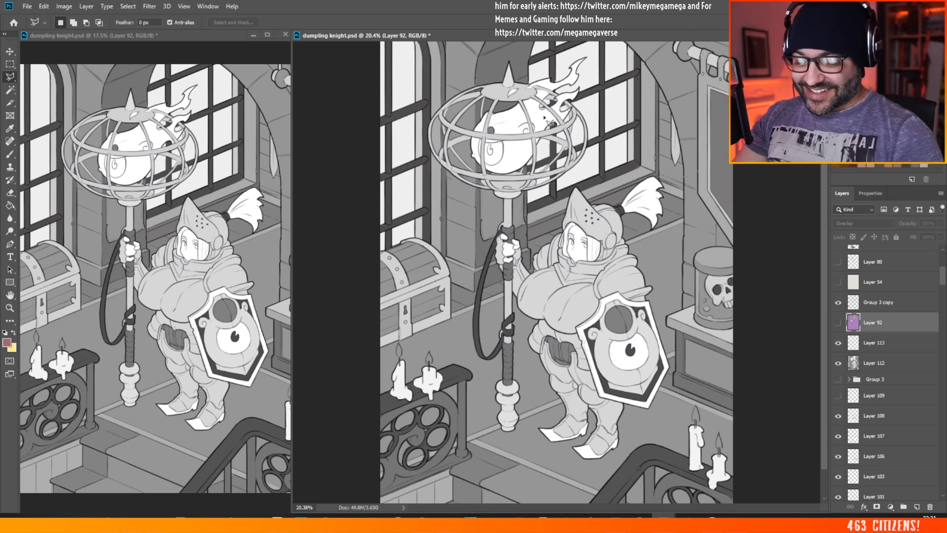
pyautogui.click(838, 322)
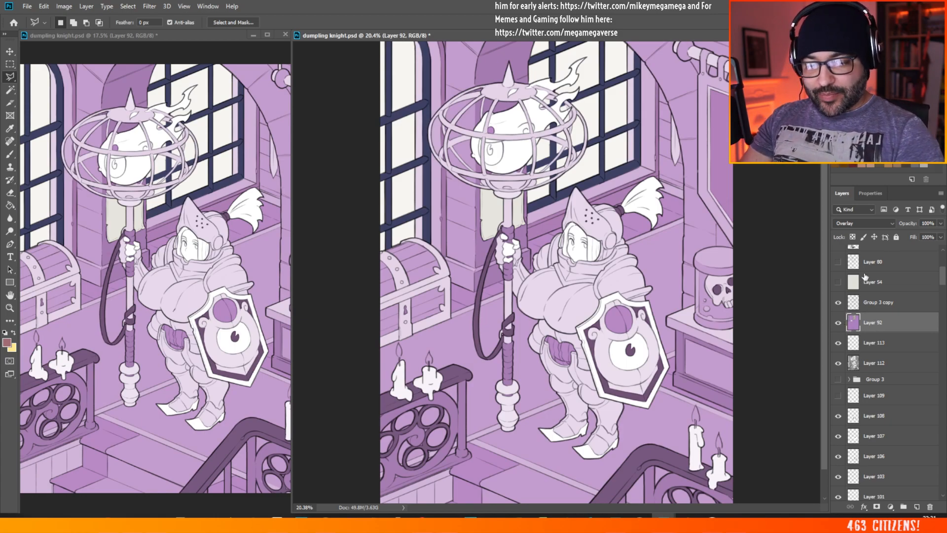
# Step: Try Layer 92 at about 42% opacity and return it to 100%
pyautogui.click(941, 223)
pyautogui.moveTo(940, 234); pyautogui.dragTo(912, 237)
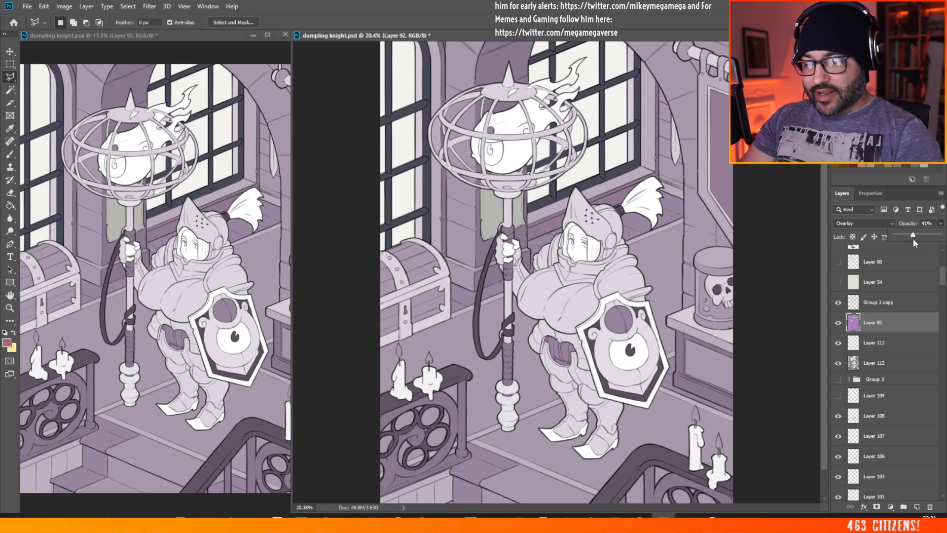
pyautogui.moveTo(912, 239); pyautogui.dragTo(914, 238)
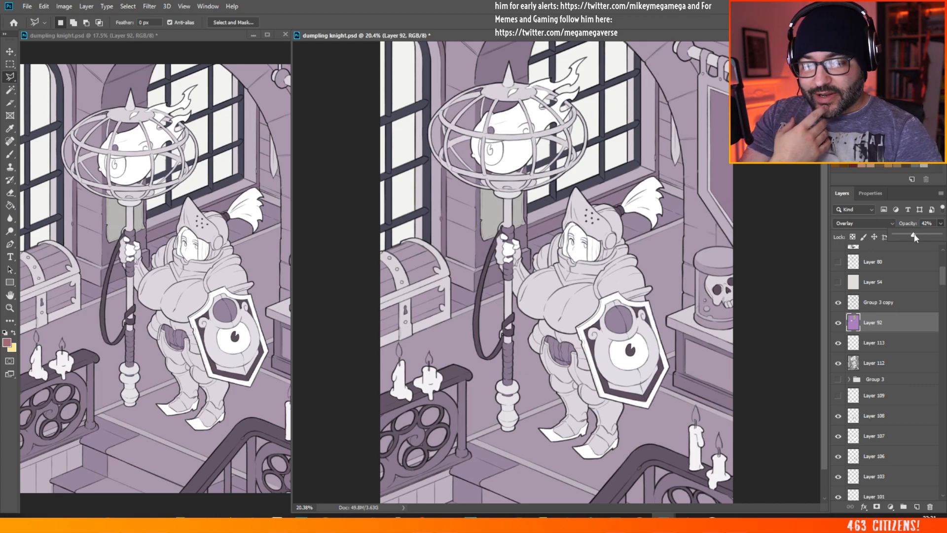
pyautogui.moveTo(913, 236); pyautogui.dragTo(940, 235)
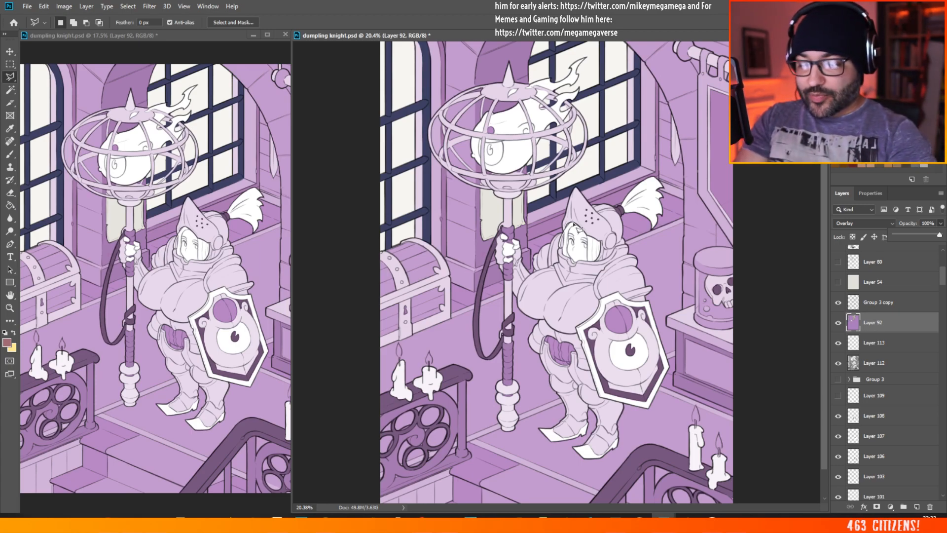
pyautogui.scroll(-2, 577, 227)
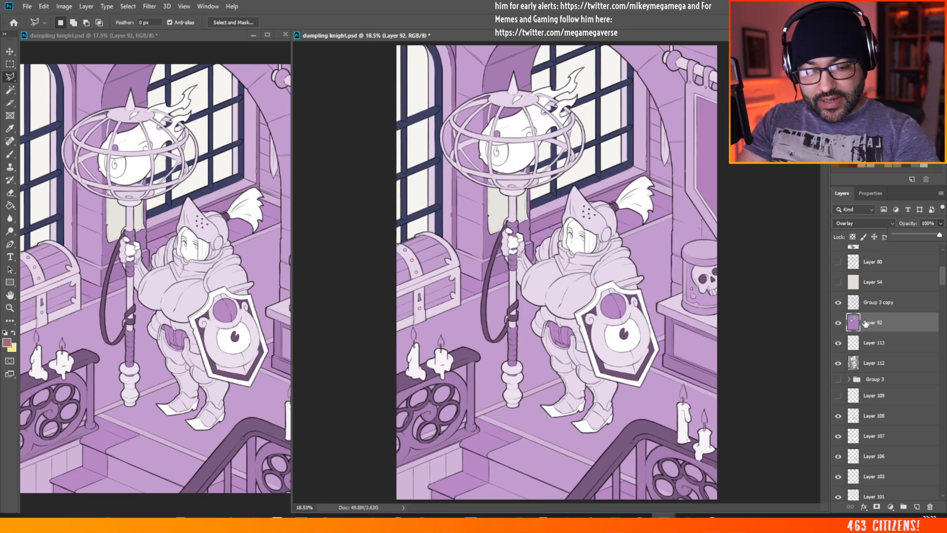
# Step: Add a new layer directly above Layer 92 and fill it entirely with white using the Paint Bucket
pyautogui.click(877, 361)
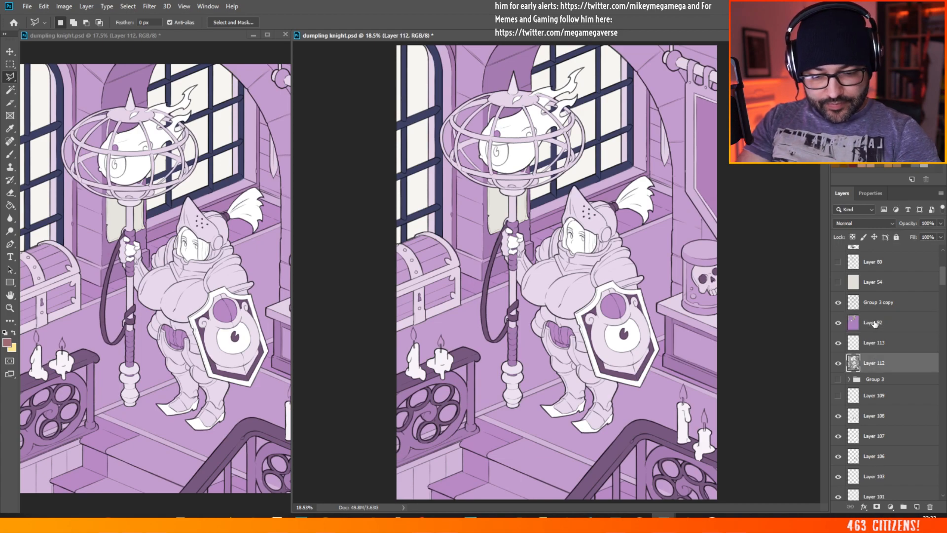
pyautogui.click(875, 323)
pyautogui.click(915, 504)
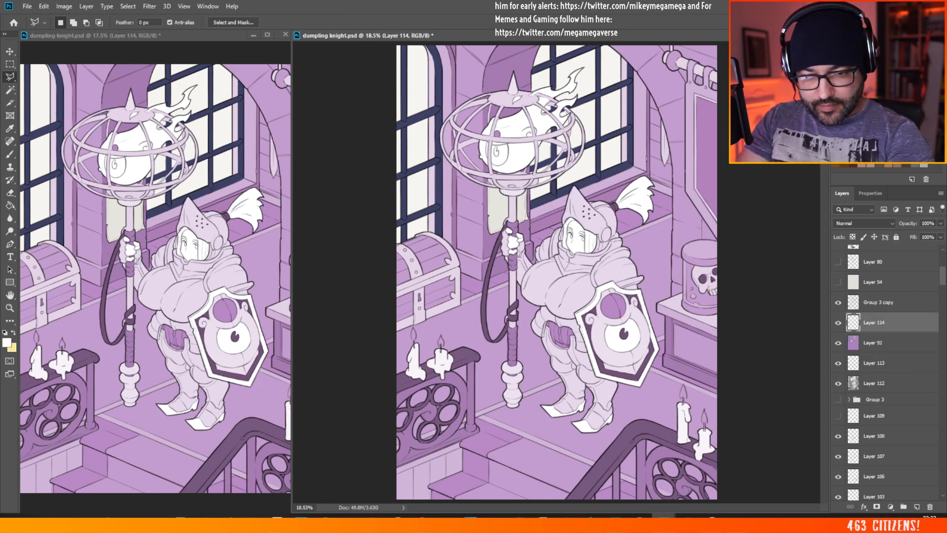
pyautogui.click(10, 205)
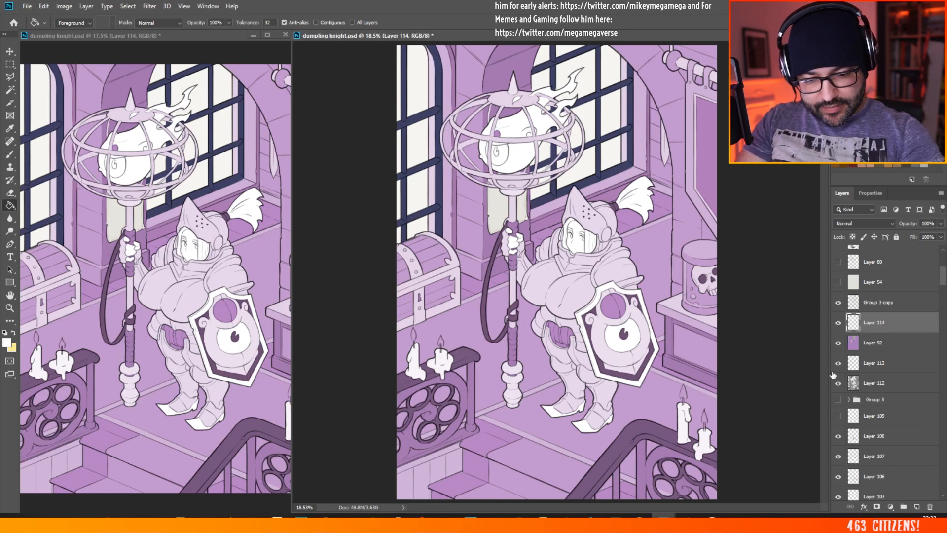
pyautogui.click(701, 351)
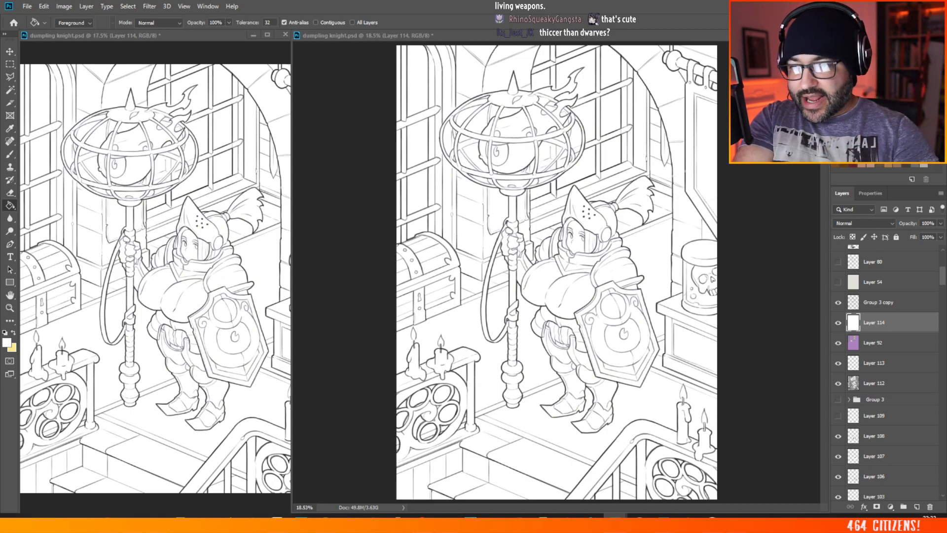
# Step: Bring the greyscale sketch elf.JPG from the image viewer on screen at full size, examine it, and move it away again
pyautogui.moveTo(944, 291); pyautogui.dragTo(301, 105)
pyautogui.doubleClick(300, 105)
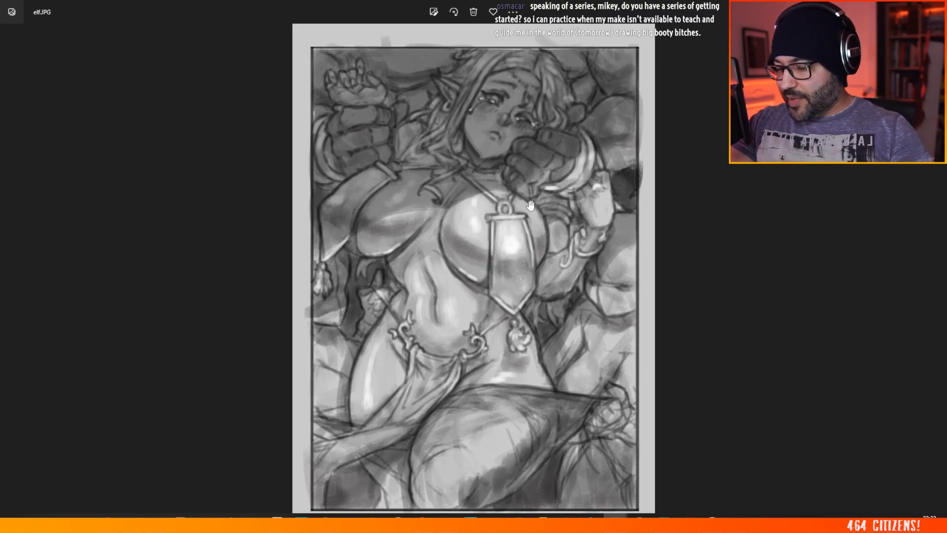
pyautogui.doubleClick(334, 8)
pyautogui.moveTo(285, 119); pyautogui.dragTo(937, 532)
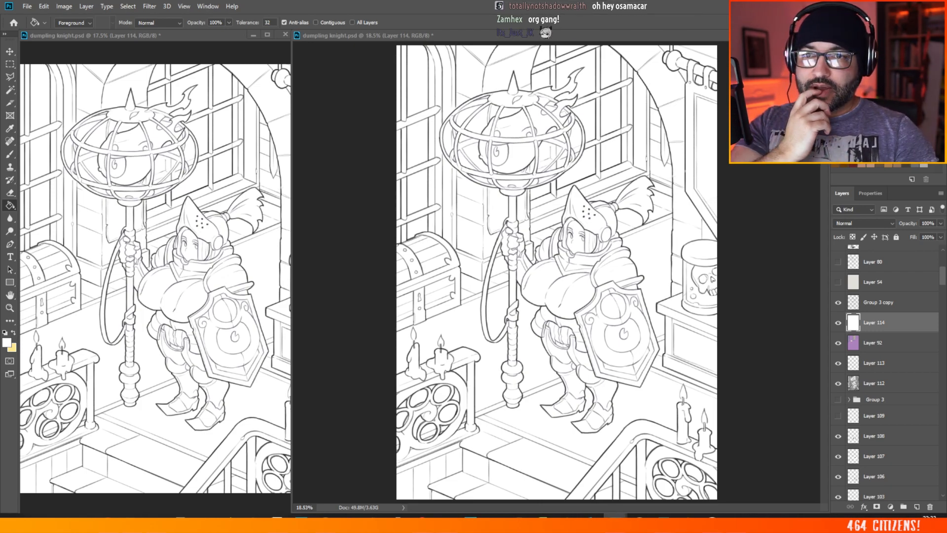
# Step: Bring the character sketch dumplings.jpg on screen at full size, examine both figures, and move it away again
pyautogui.moveTo(946, 532); pyautogui.dragTo(438, 80)
pyautogui.doubleClick(439, 78)
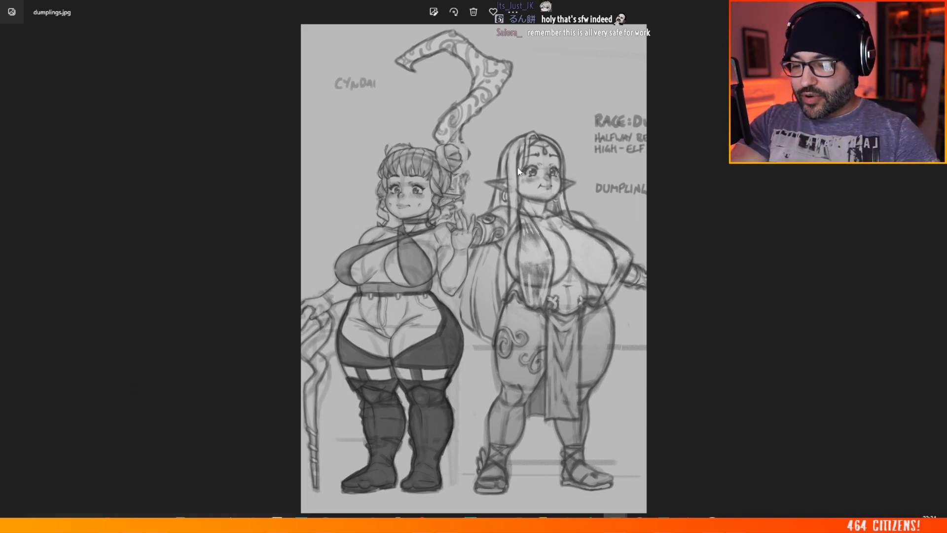
pyautogui.doubleClick(293, 5)
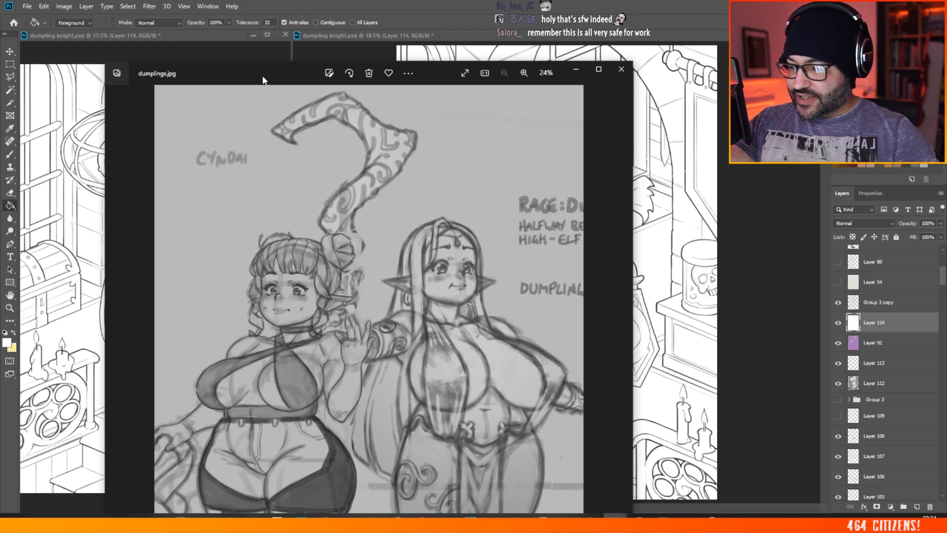
pyautogui.moveTo(262, 78); pyautogui.dragTo(946, 109)
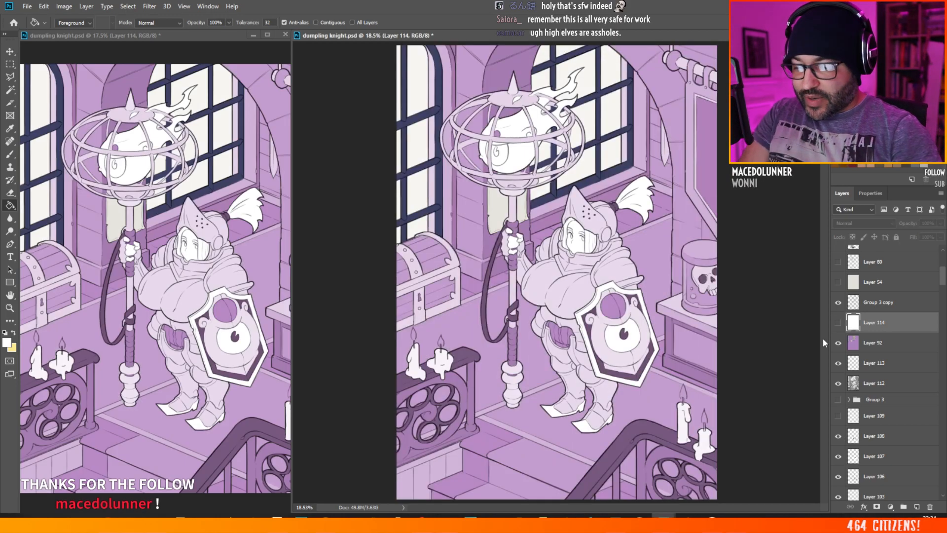
# Step: Hide the white-filled Layer 114
pyautogui.click(838, 322)
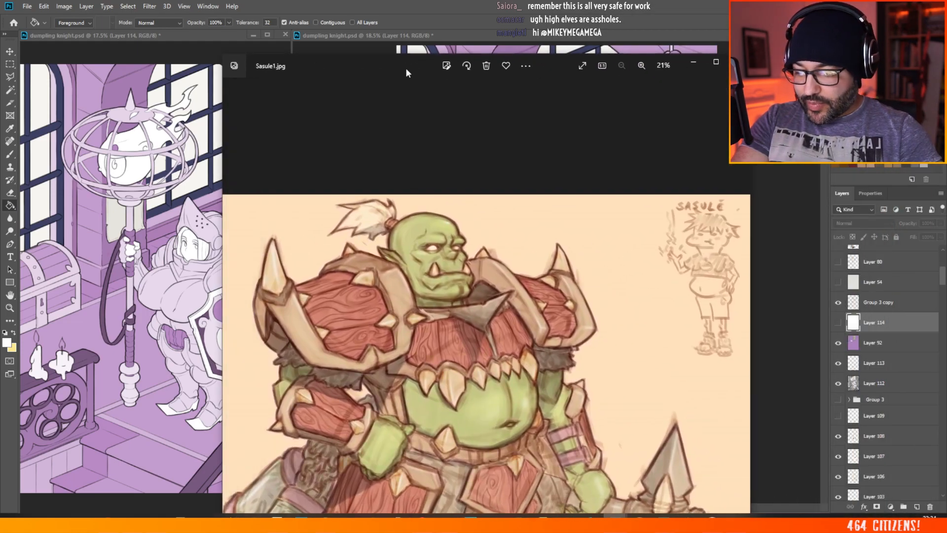
# Step: Bring the orc artwork Sasule1.jpg on screen, examine its small side sketch up close, and move it away again
pyautogui.doubleClick(405, 67)
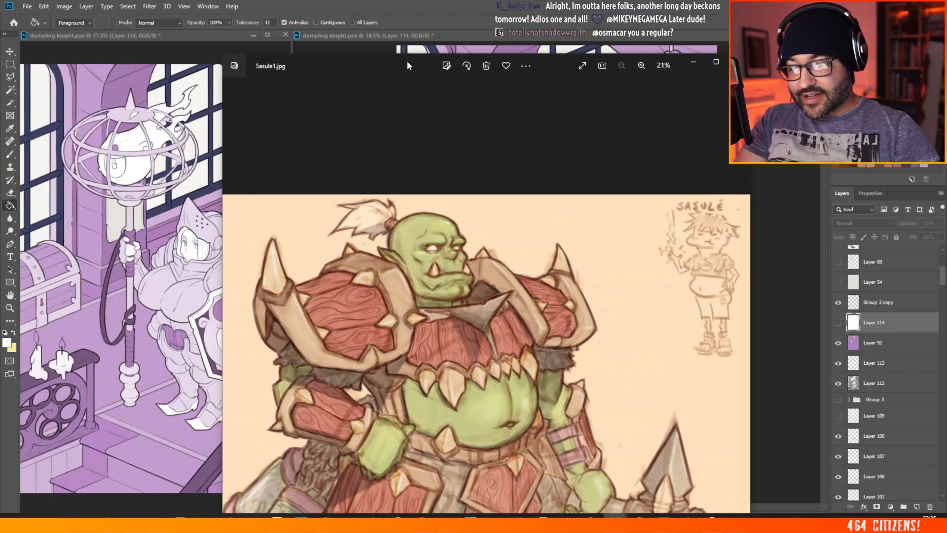
pyautogui.moveTo(407, 65); pyautogui.dragTo(206, 50)
pyautogui.scroll(4, 505, 129)
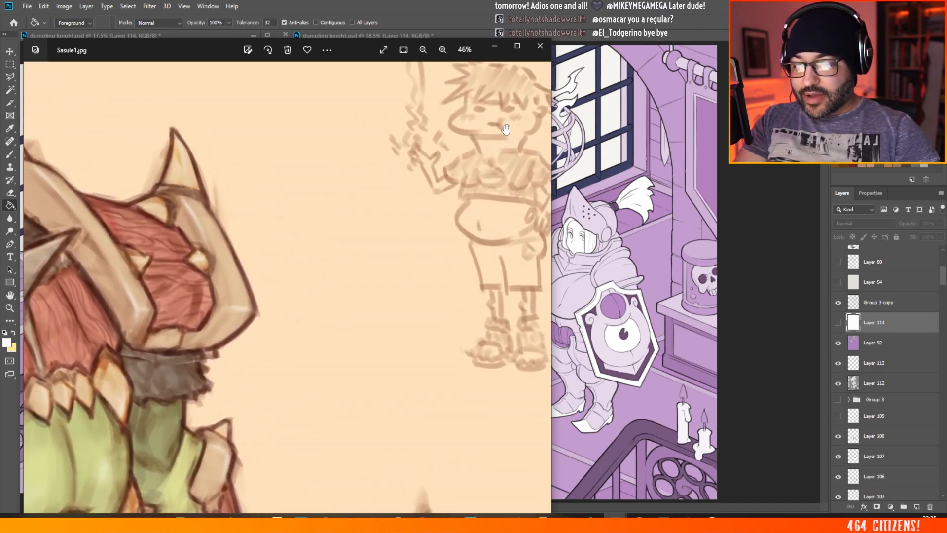
pyautogui.moveTo(506, 129); pyautogui.dragTo(434, 223)
pyautogui.scroll(1, 439, 187)
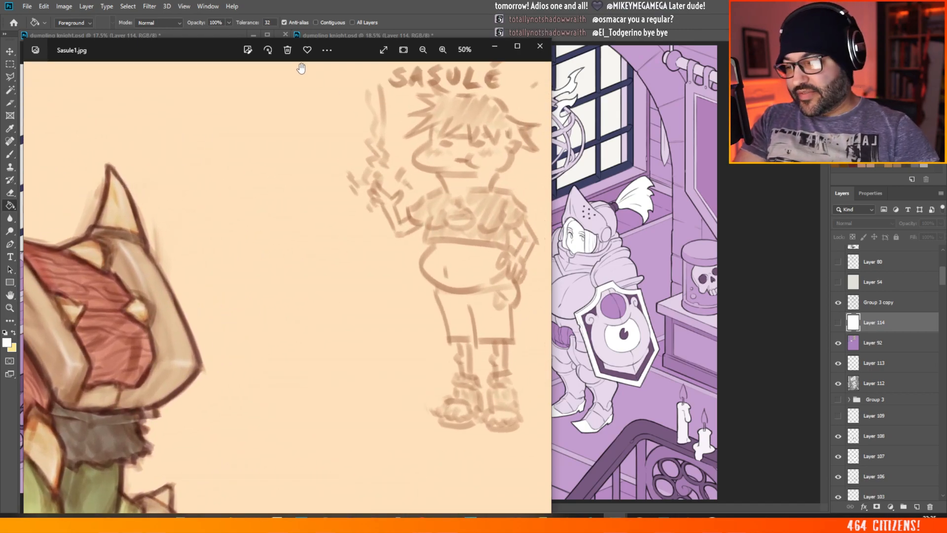
pyautogui.moveTo(222, 57); pyautogui.dragTo(0, 54)
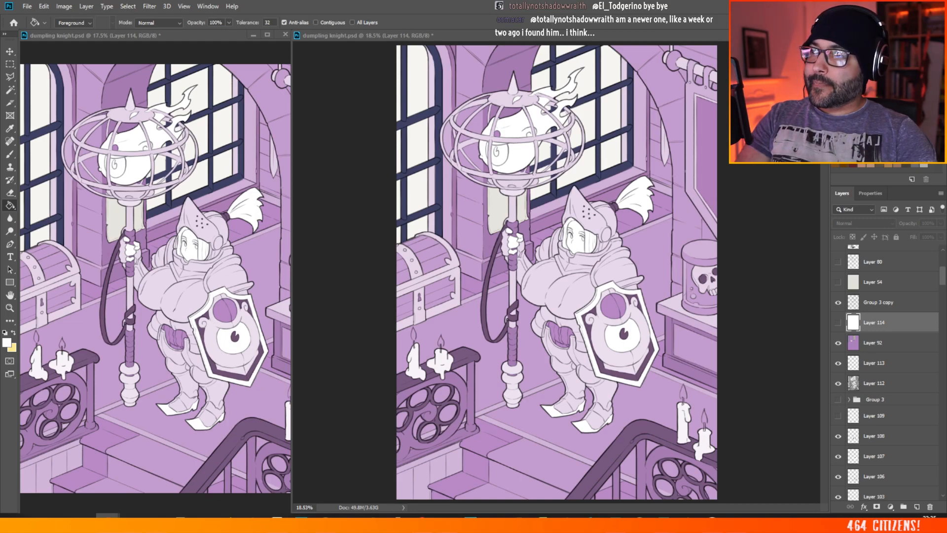
# Step: Bring the browser window with the purple-haired character artwork on Twitter on screen at full size, examine it, and move it away
pyautogui.moveTo(690, 5); pyautogui.dragTo(468, 105)
pyautogui.doubleClick(469, 105)
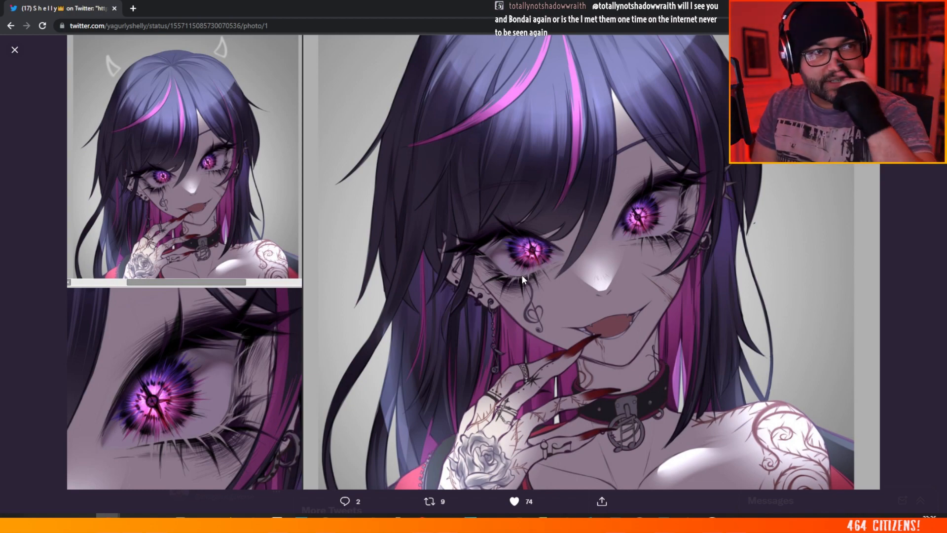
pyautogui.doubleClick(344, 5)
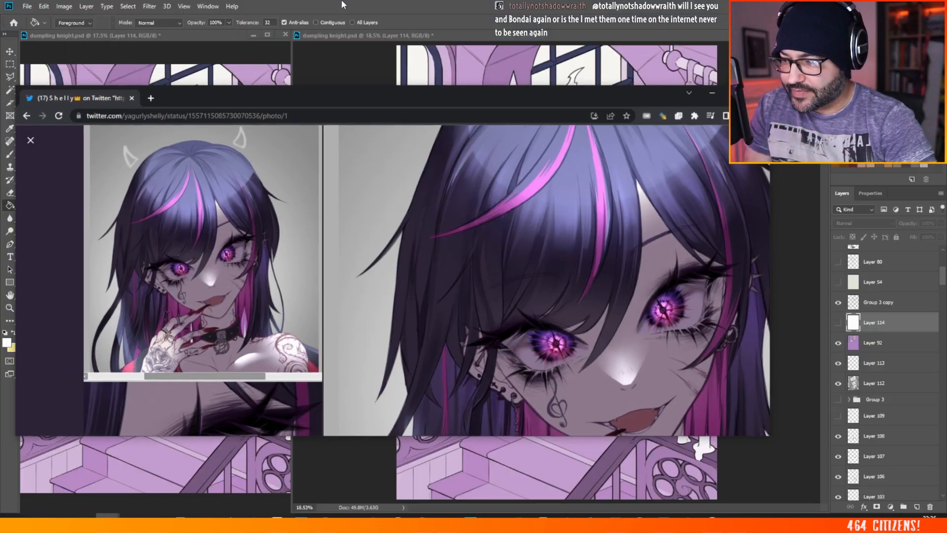
pyautogui.moveTo(345, 94); pyautogui.dragTo(946, 48)
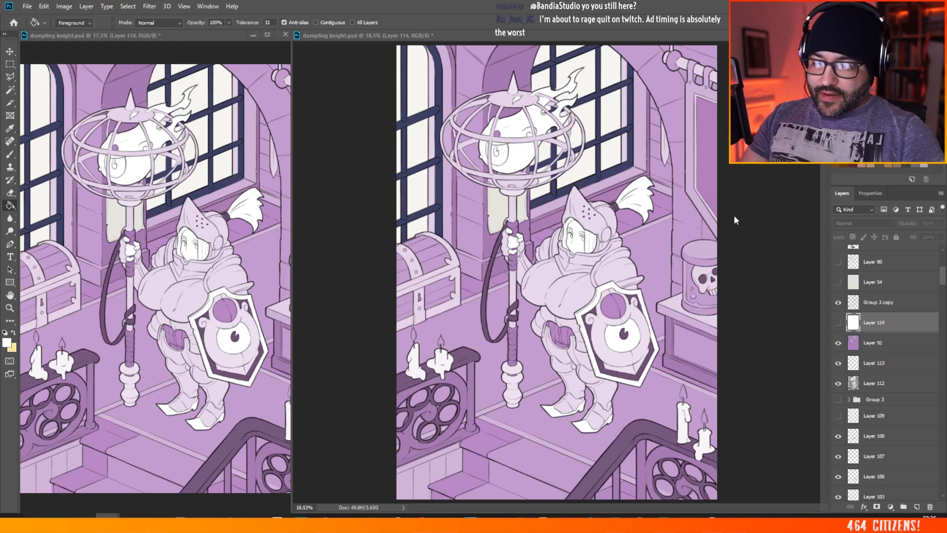
# Step: Make Layer 92 active and set its opacity to 100%
pyautogui.scroll(-4, 606, 238)
pyautogui.scroll(4, 606, 238)
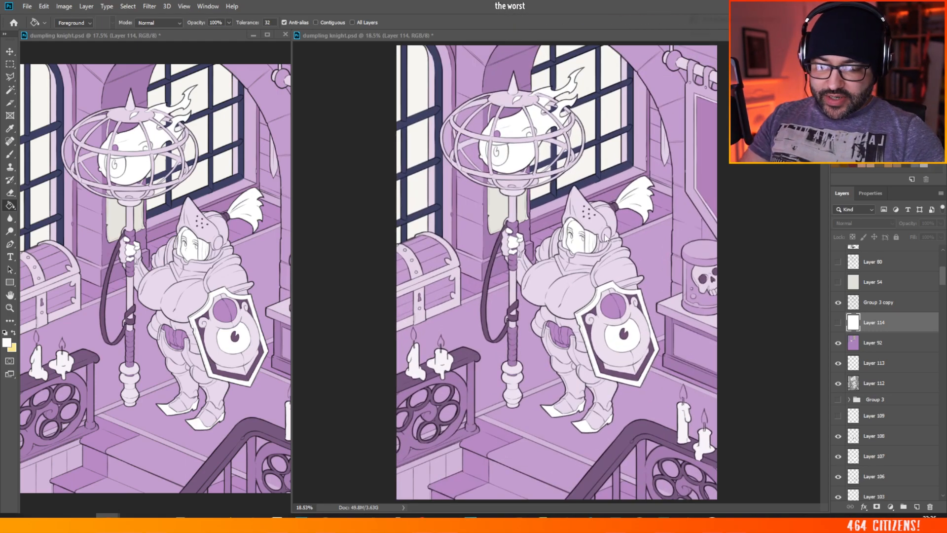
pyautogui.click(870, 343)
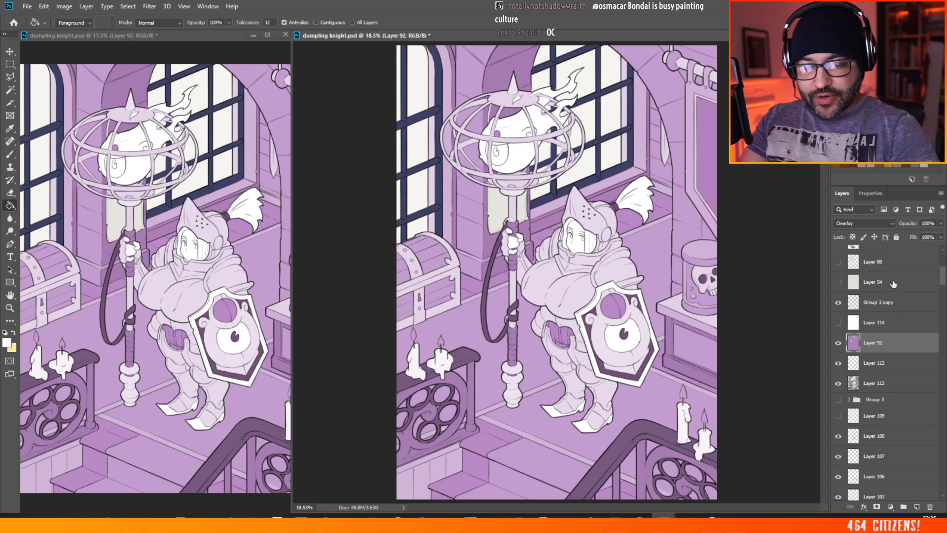
pyautogui.click(939, 224)
pyautogui.moveTo(925, 236); pyautogui.dragTo(943, 237)
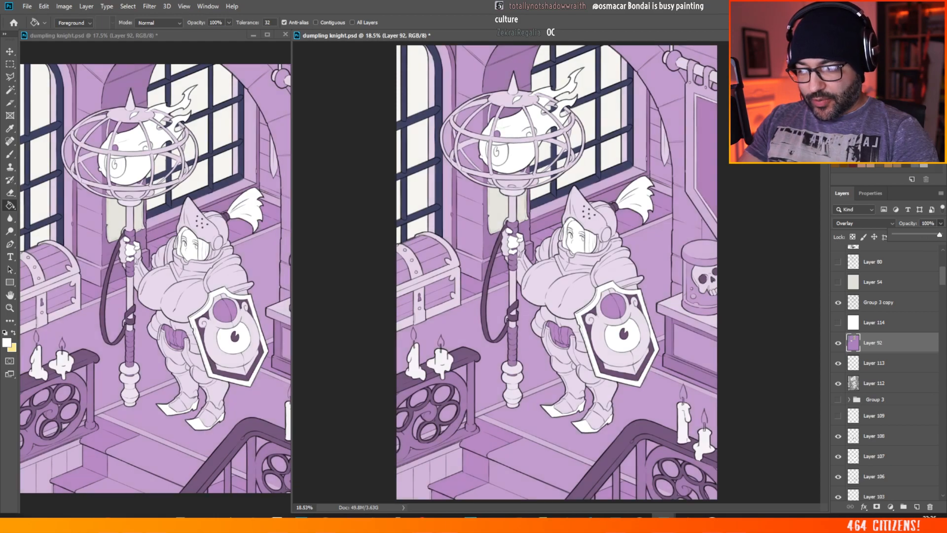
# Step: Set the white foreground colour's hue to 236° and ready the Paint Bucket on Layer 92
pyautogui.scroll(3, 557, 276)
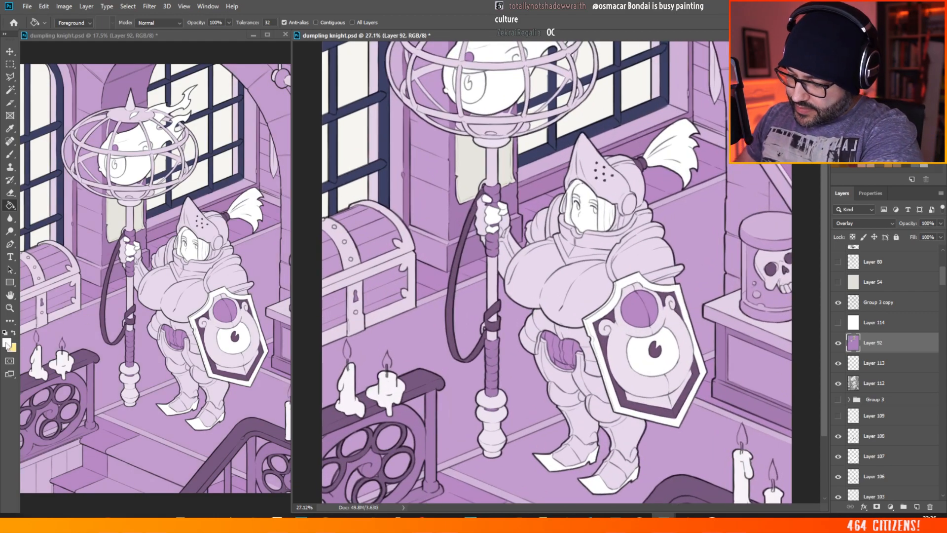
pyautogui.click(7, 342)
pyautogui.click(685, 179)
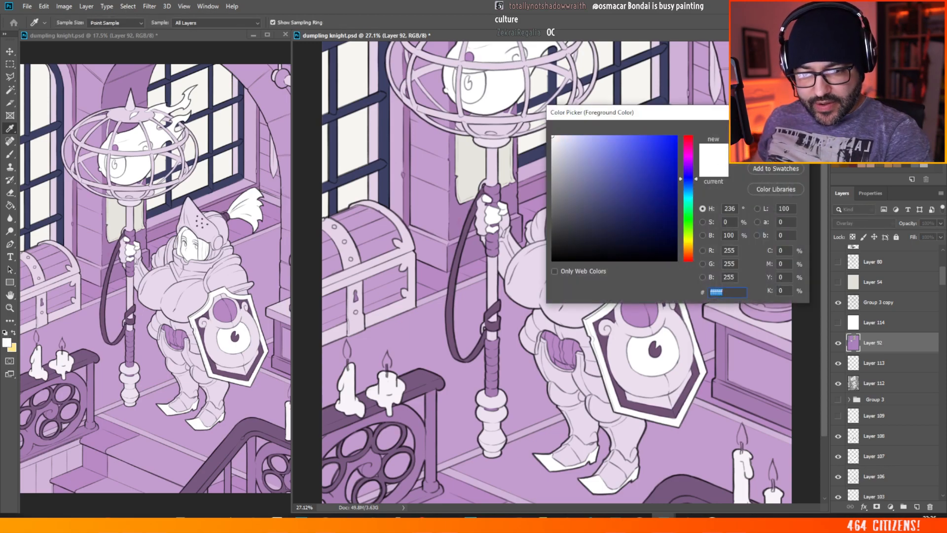
pyautogui.press('Return')
pyautogui.press('g')
pyautogui.scroll(-3, 454, 377)
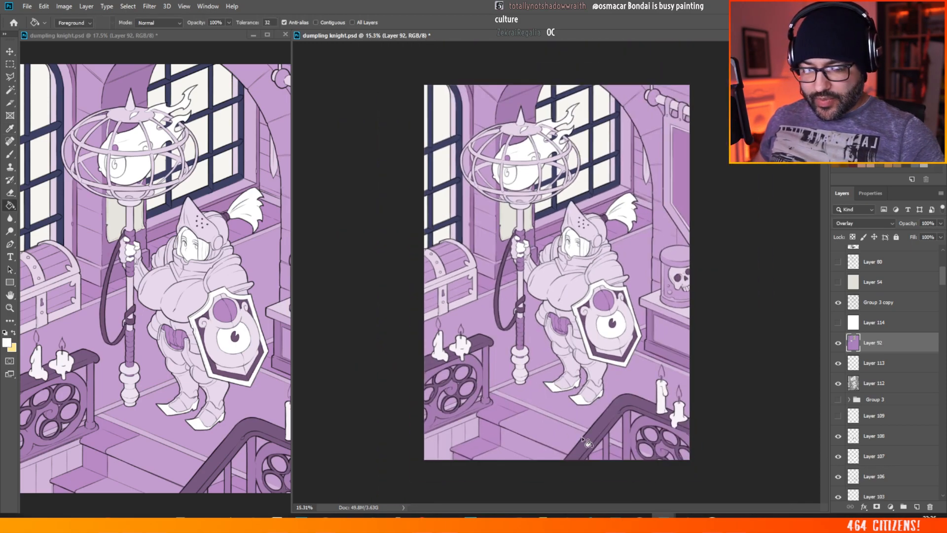
pyautogui.scroll(3, 646, 353)
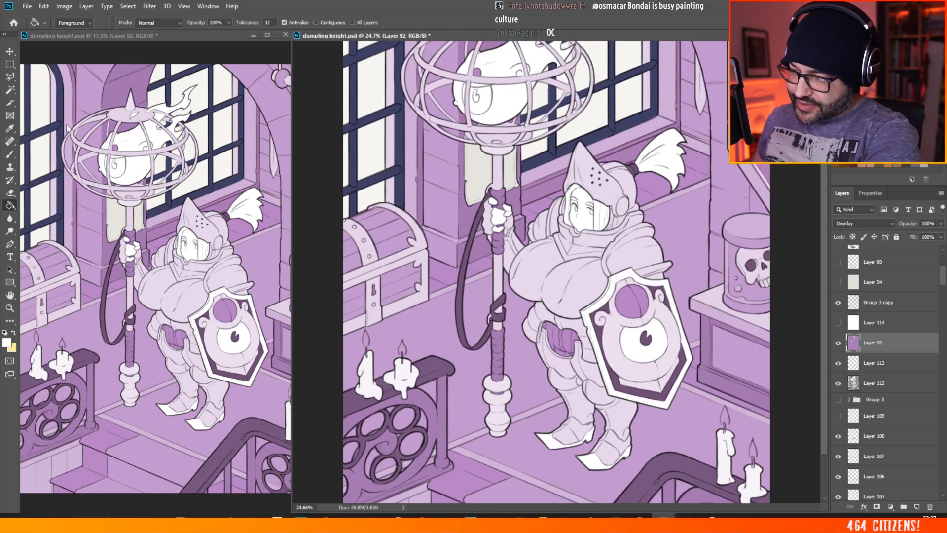
# Step: Make Layer 112 active and select the floor areas around the knight with the Magic Wand
pyautogui.click(10, 89)
pyautogui.click(876, 383)
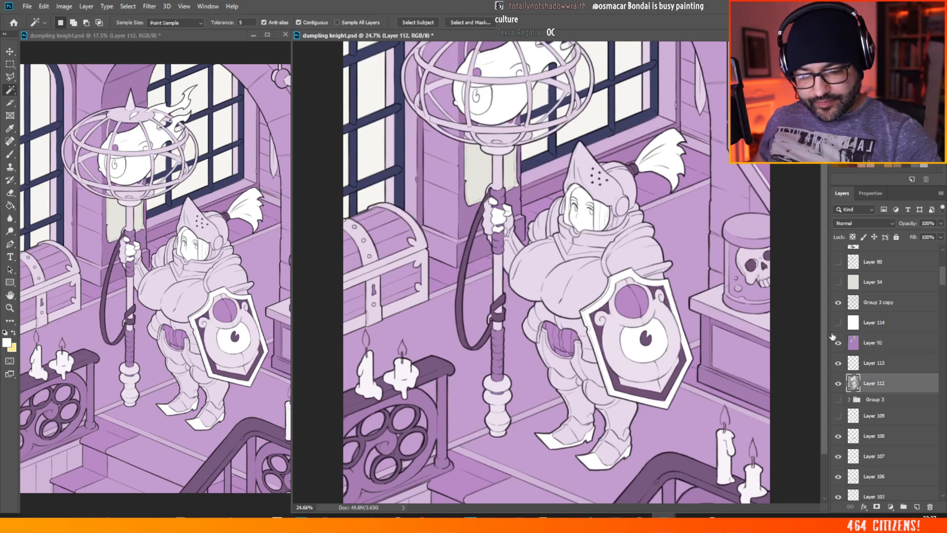
pyautogui.click(523, 349)
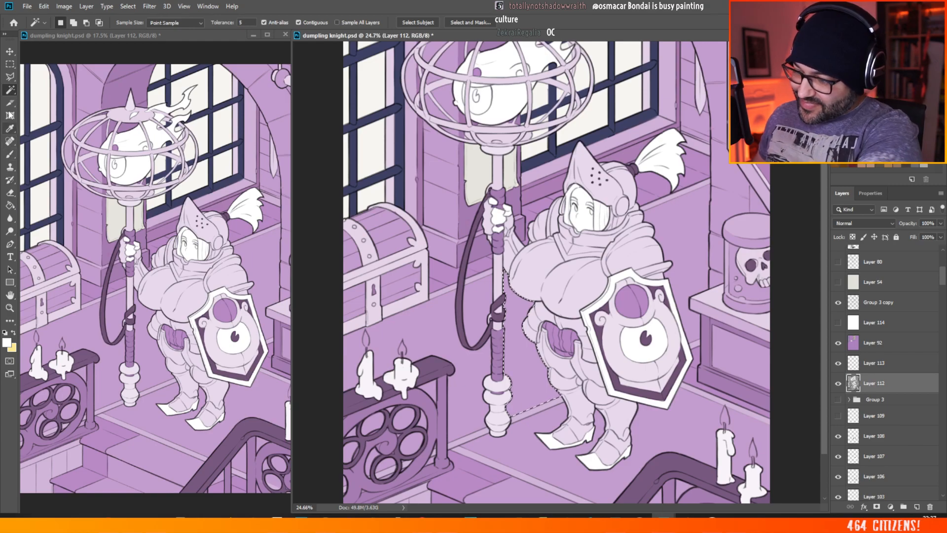
pyautogui.keyDown('shift'); pyautogui.click(475, 310); pyautogui.keyUp('shift')
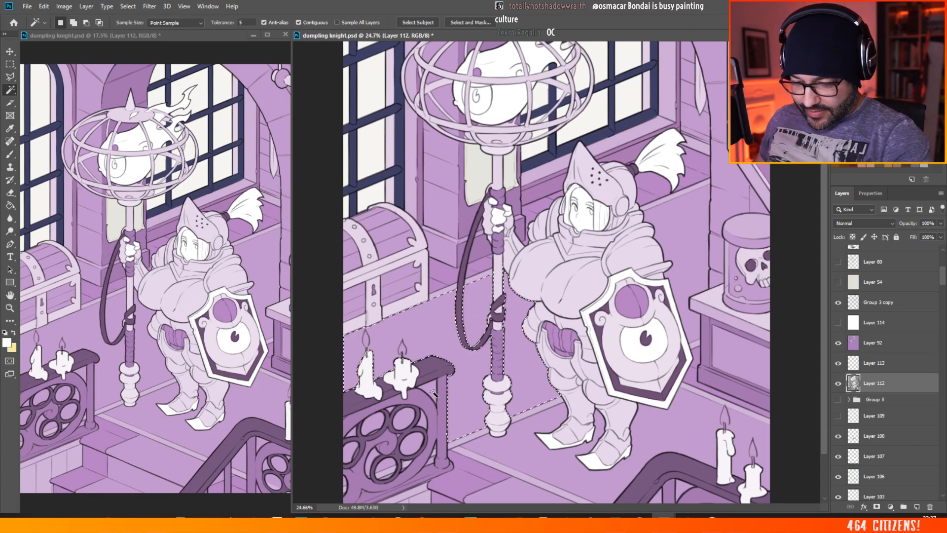
pyautogui.keyDown('shift'); pyautogui.click(690, 288); pyautogui.keyUp('shift')
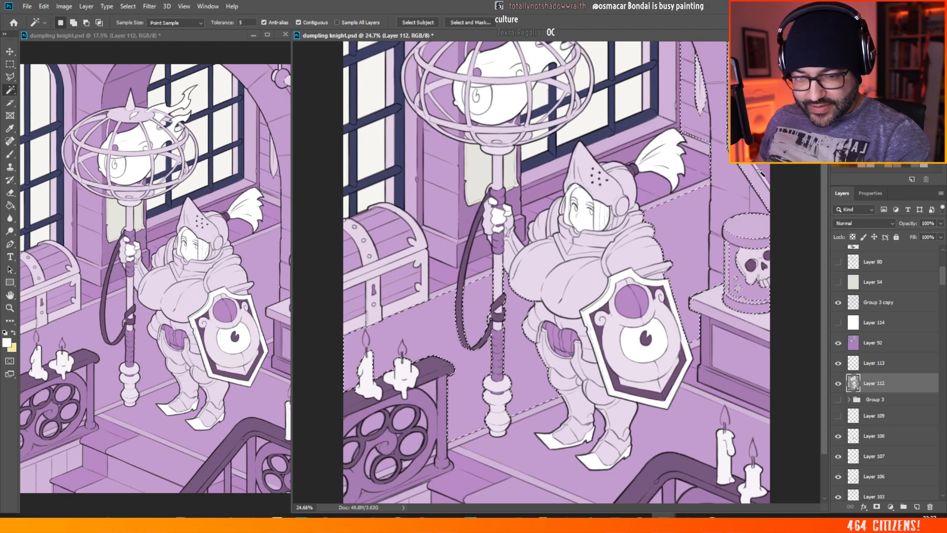
pyautogui.keyDown('shift'); pyautogui.click(691, 401); pyautogui.keyUp('shift')
pyautogui.scroll(-3, 601, 434)
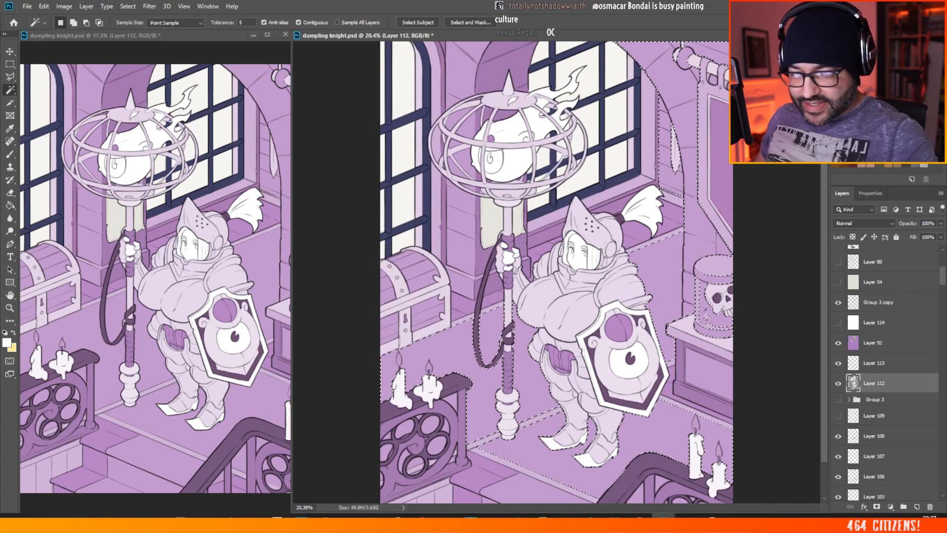
pyautogui.press('l')
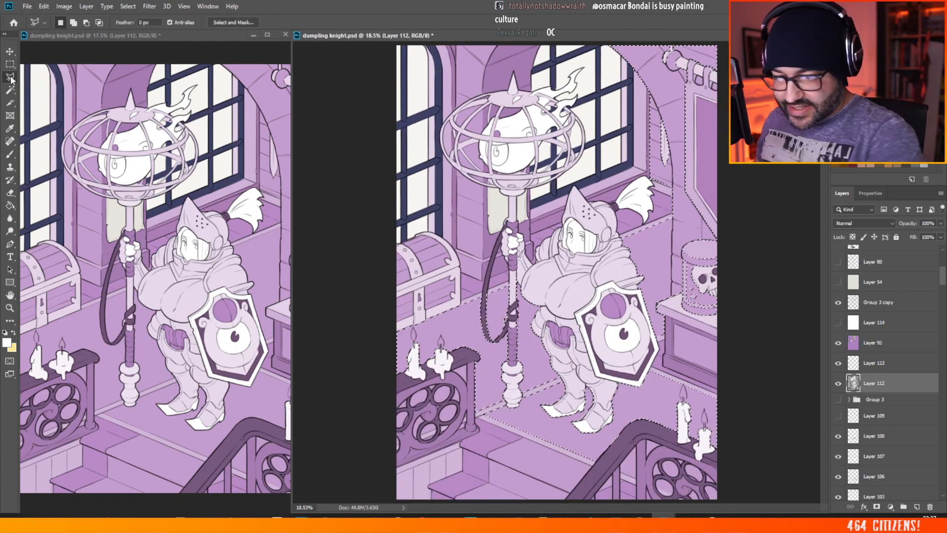
pyautogui.press('alt')
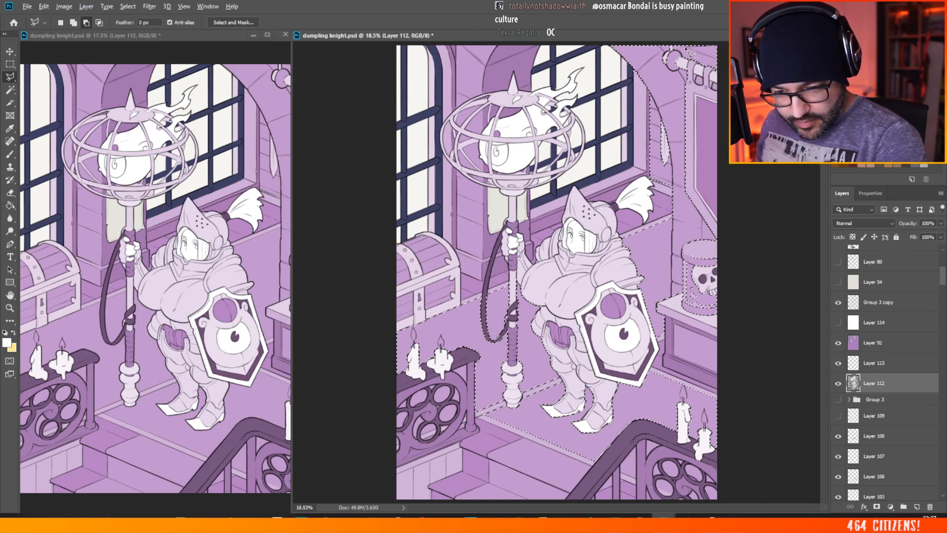
pyautogui.click(604, 42)
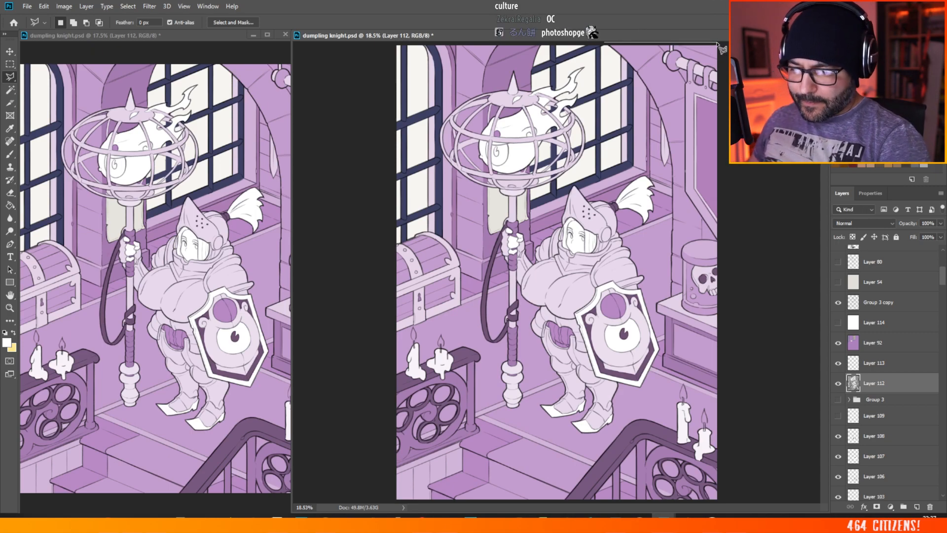
pyautogui.press('Escape')
pyautogui.click(596, 134)
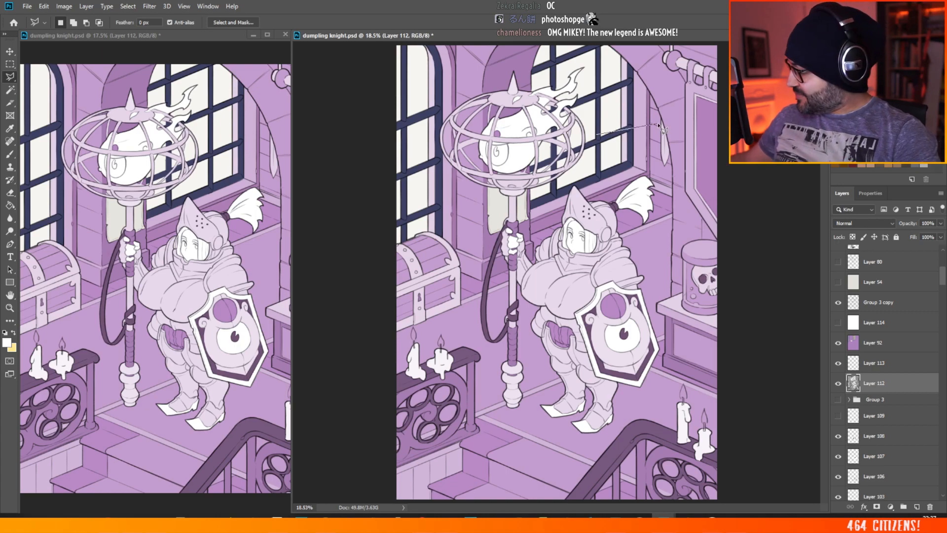
pyautogui.press('Escape')
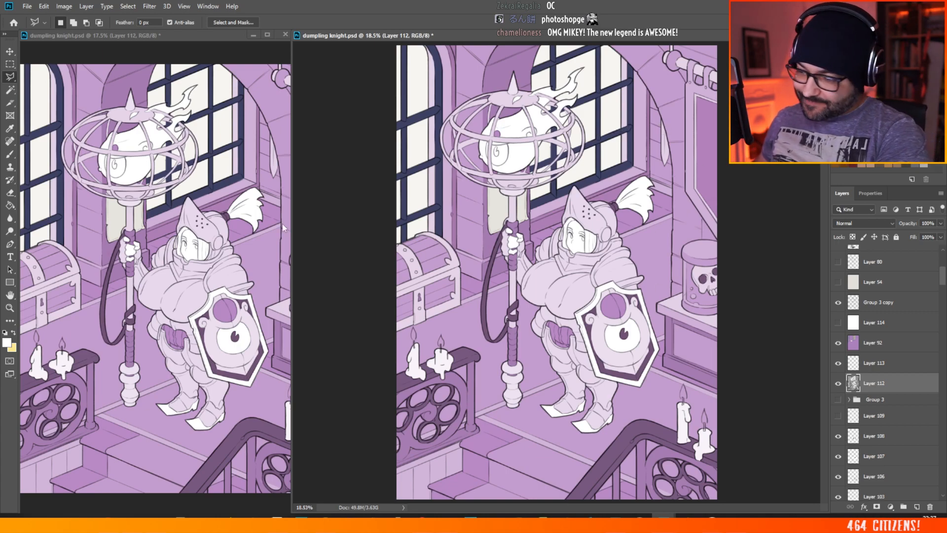
# Step: Select the floor beside and in front of the knight with the Magic Wand, adding the floor edging and front stairs
pyautogui.press('w')
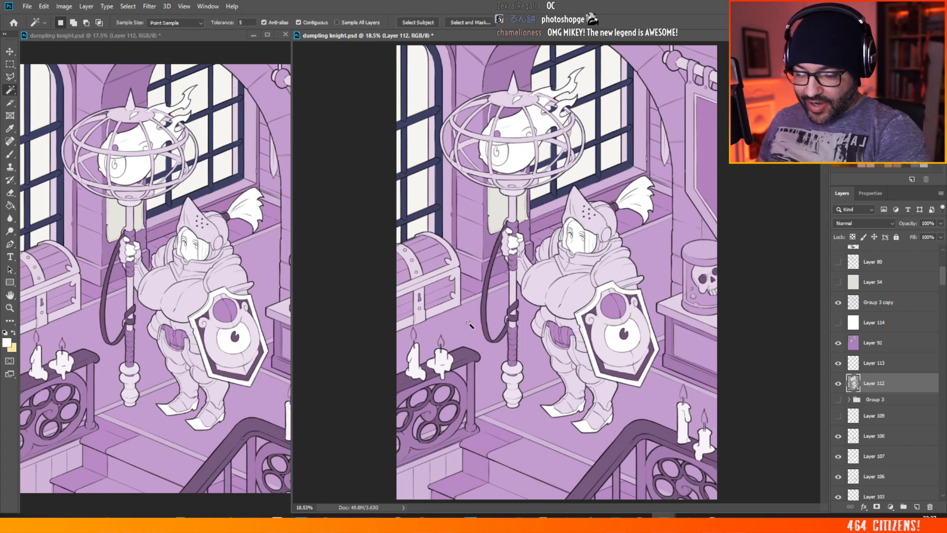
pyautogui.keyDown('shift'); pyautogui.click(502, 319); pyautogui.keyUp('shift')
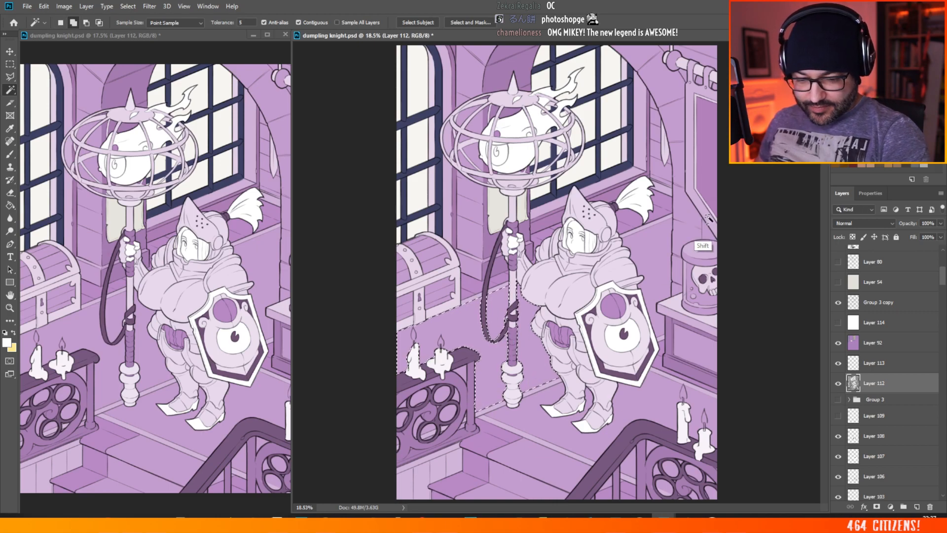
pyautogui.keyDown('shift'); pyautogui.click(646, 389); pyautogui.keyUp('shift')
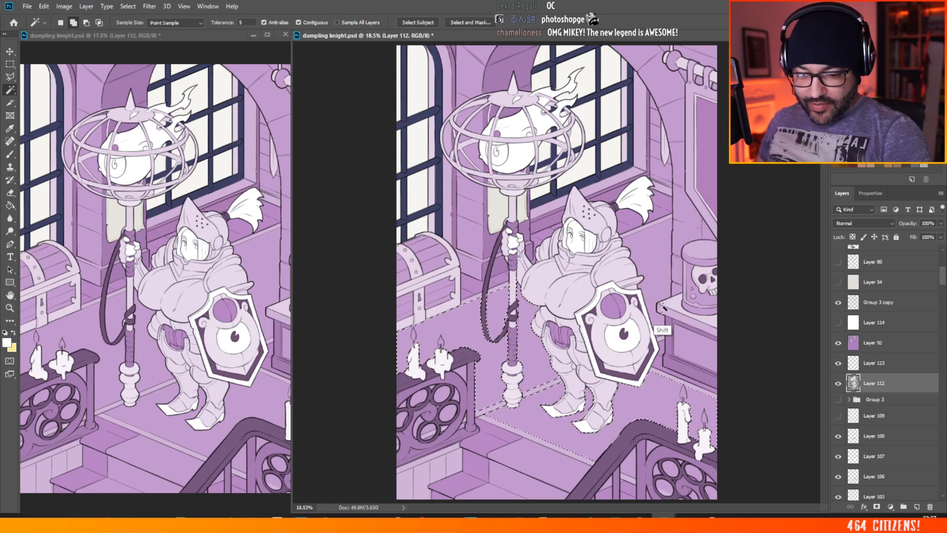
pyautogui.keyDown('shift'); pyautogui.click(545, 462); pyautogui.keyUp('shift')
pyautogui.keyDown('shift'); pyautogui.click(510, 486); pyautogui.keyUp('shift')
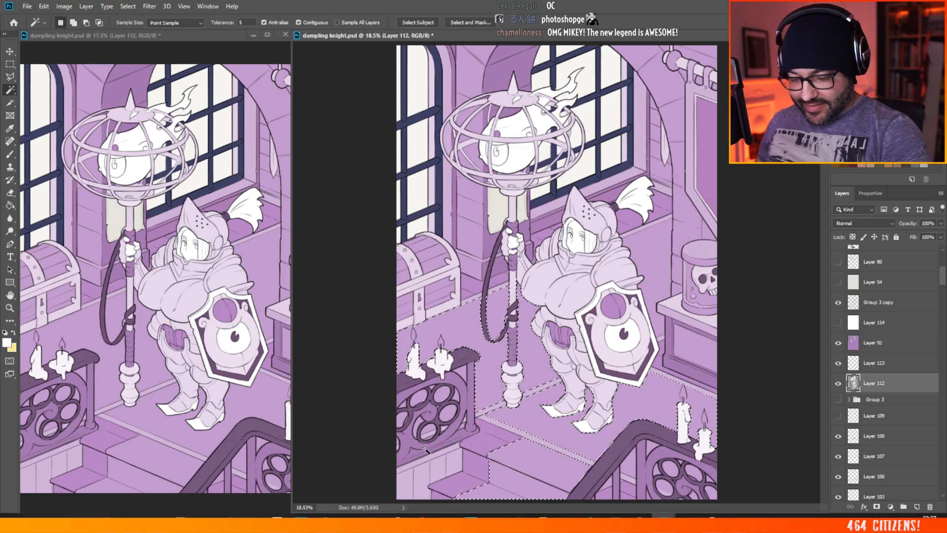
# Step: Add the floor and stair areas visible between the bars and through the round openings of the foreground stair railing to the selection
pyautogui.scroll(5, 644, 469)
pyautogui.scroll(1, 644, 469)
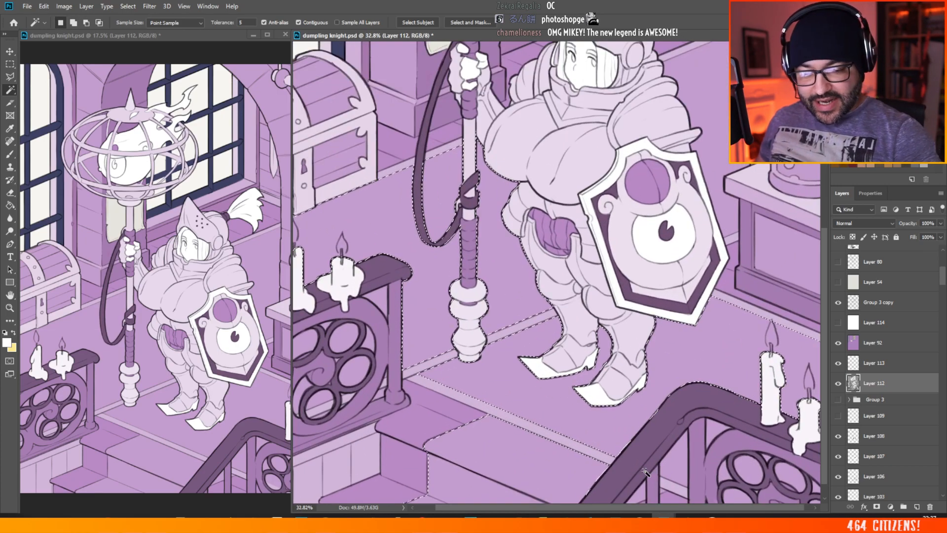
pyautogui.scroll(-1, 678, 453)
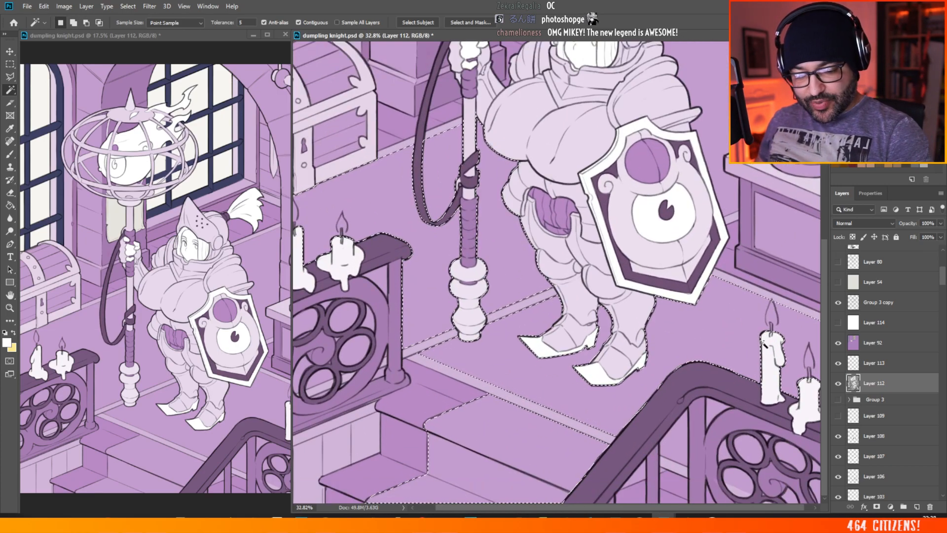
pyautogui.keyDown('shift'); pyautogui.click(666, 476); pyautogui.keyUp('shift')
pyautogui.keyDown('shift'); pyautogui.click(638, 476); pyautogui.keyUp('shift')
pyautogui.keyDown('shift'); pyautogui.click(674, 440); pyautogui.keyUp('shift')
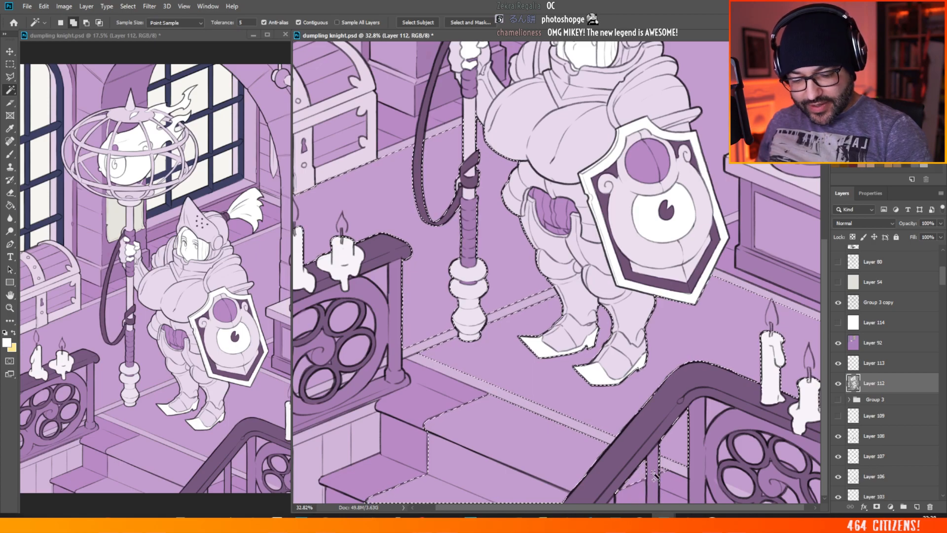
pyautogui.keyDown('shift'); pyautogui.click(715, 418); pyautogui.keyUp('shift')
pyautogui.keyDown('shift'); pyautogui.click(739, 477); pyautogui.keyUp('shift')
pyautogui.keyDown('shift'); pyautogui.click(753, 450); pyautogui.keyUp('shift')
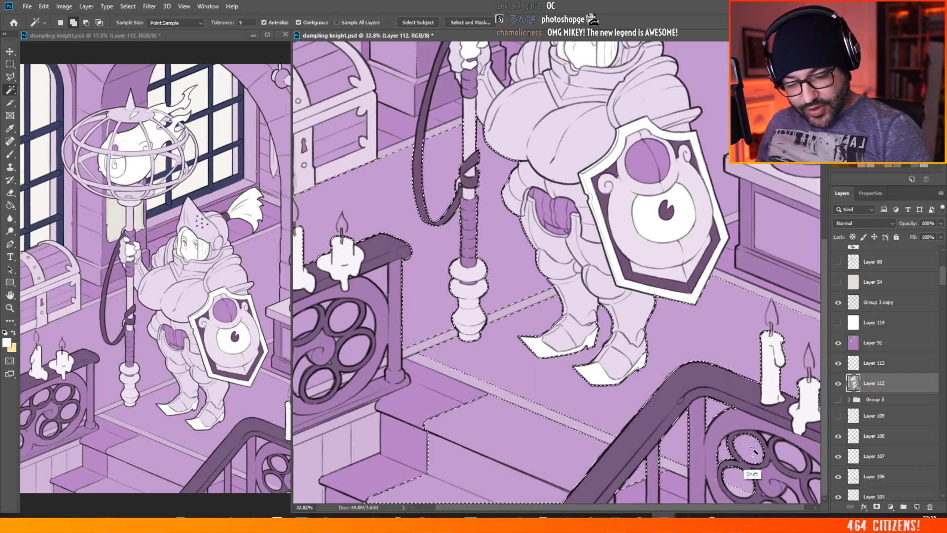
pyautogui.keyDown('shift'); pyautogui.click(790, 454); pyautogui.keyUp('shift')
pyautogui.keyDown('shift'); pyautogui.click(790, 495); pyautogui.keyUp('shift')
pyautogui.keyDown('shift'); pyautogui.click(816, 488); pyautogui.keyUp('shift')
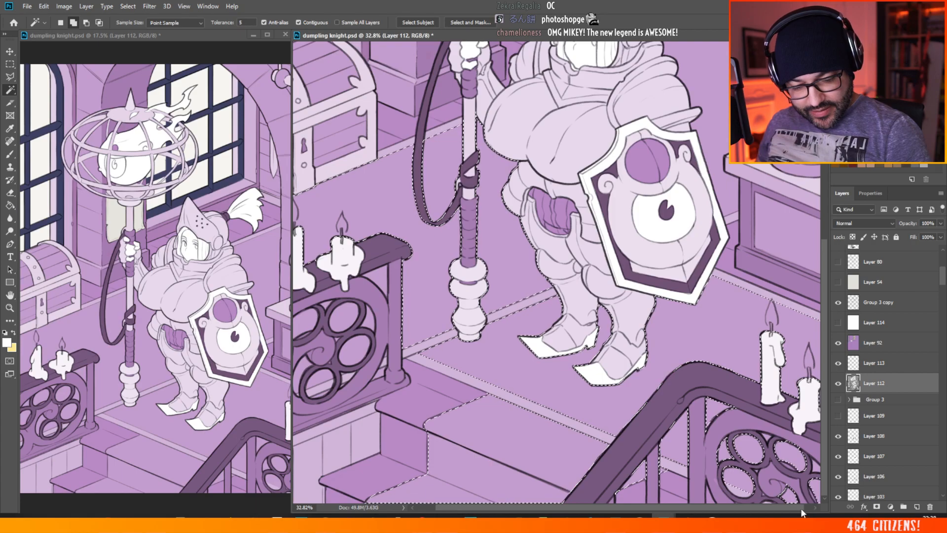
# Step: Add the floor areas visible through the openings of the railing beneath the two candles beside the chest to the selection
pyautogui.moveTo(801, 509); pyautogui.dragTo(819, 509)
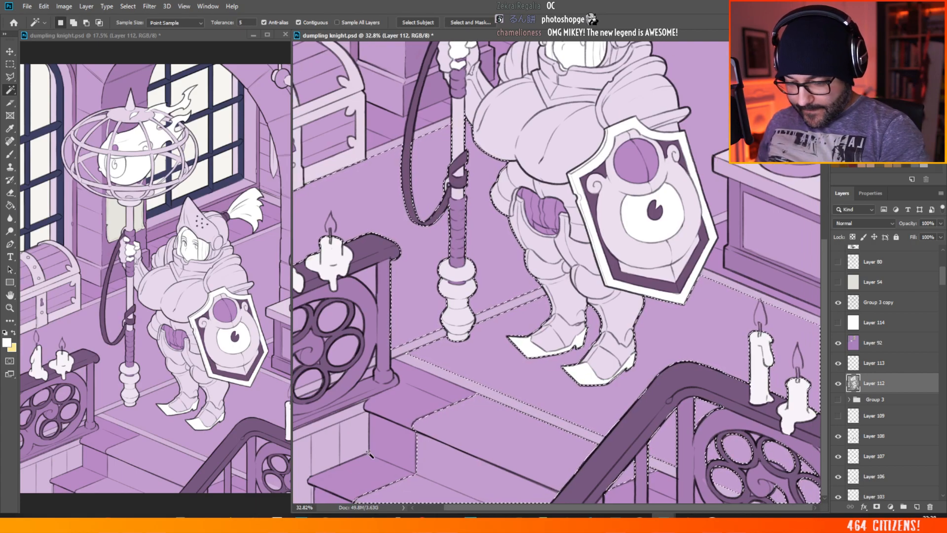
pyautogui.keyDown('shift'); pyautogui.click(342, 359); pyautogui.keyUp('shift')
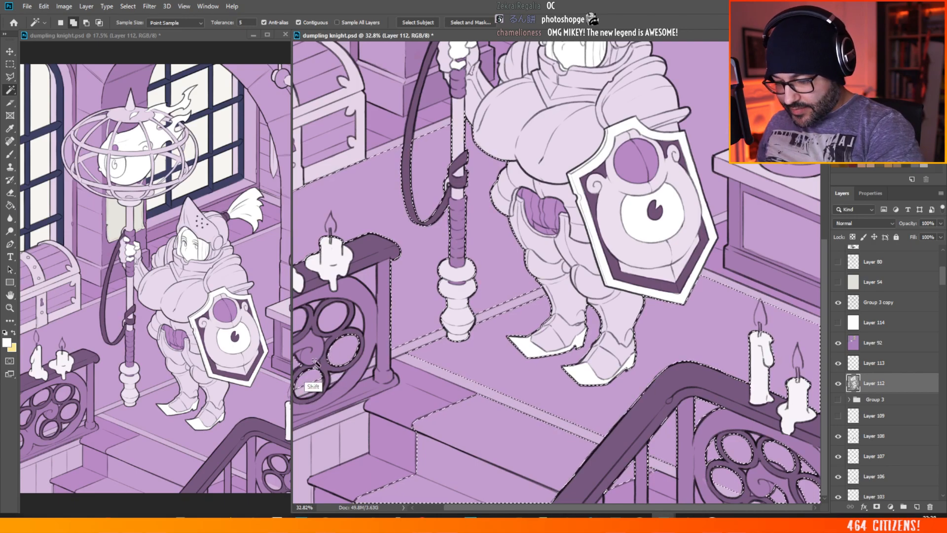
pyautogui.keyDown('shift'); pyautogui.click(337, 322); pyautogui.keyUp('shift')
pyautogui.keyDown('shift'); pyautogui.click(362, 323); pyautogui.keyUp('shift')
pyautogui.keyDown('shift'); pyautogui.click(371, 281); pyautogui.keyUp('shift')
pyautogui.keyDown('shift'); pyautogui.click(295, 323); pyautogui.keyUp('shift')
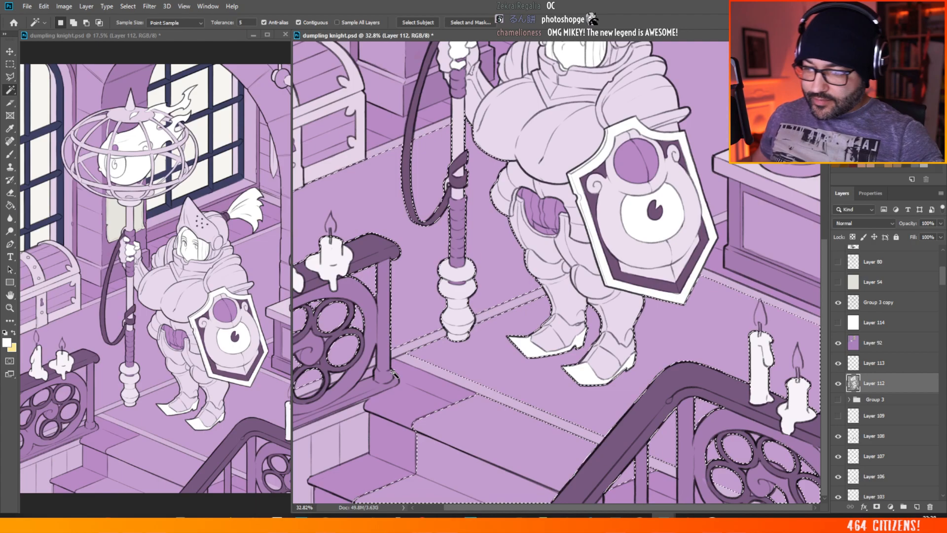
# Step: Outline the floor between the knight and the skull jar's table with the Polygonal Lasso, adding it to the selection
pyautogui.scroll(-7, 525, 387)
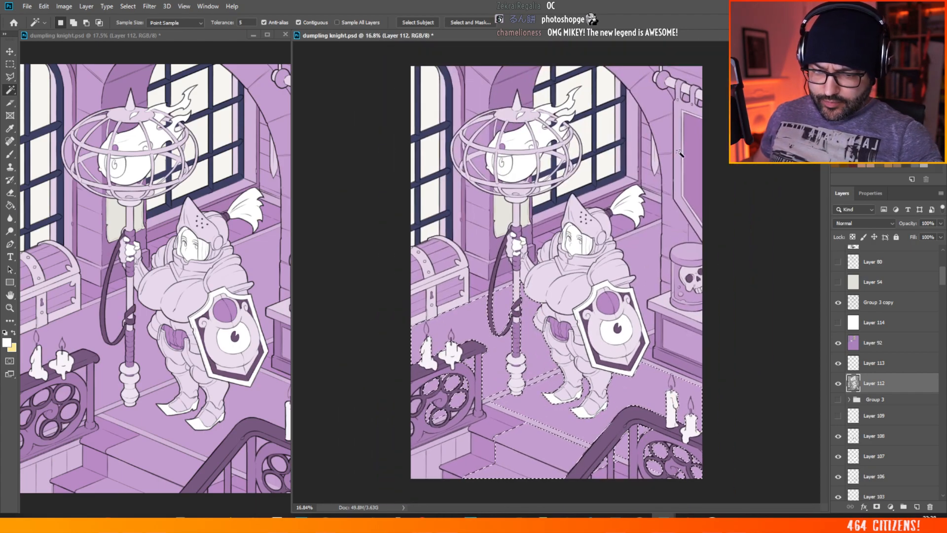
pyautogui.scroll(3, 712, 270)
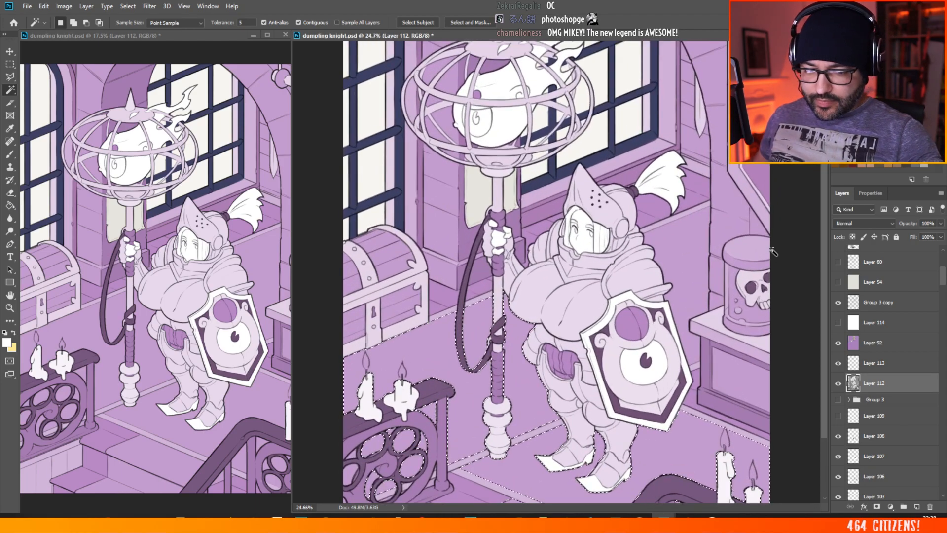
pyautogui.press('l')
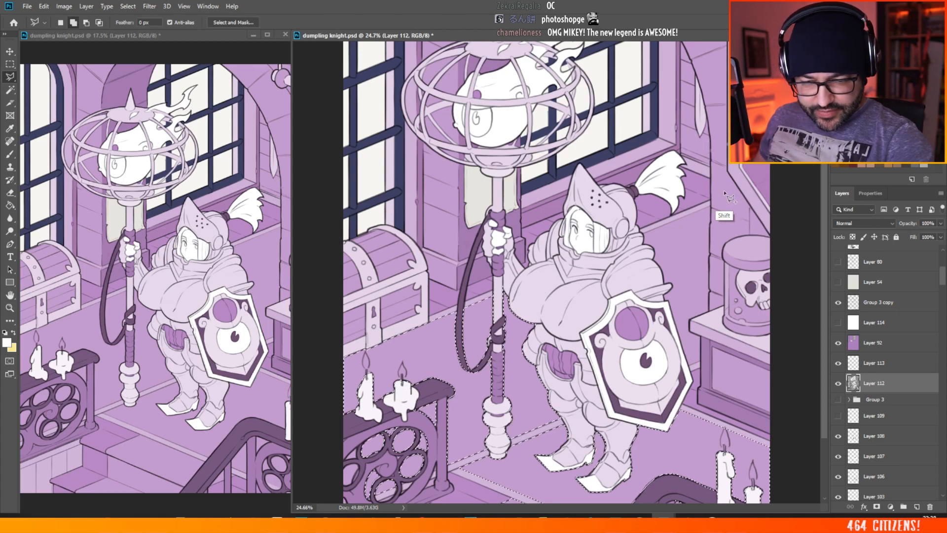
pyautogui.keyDown('shift'); pyautogui.click(711, 192); pyautogui.keyUp('shift')
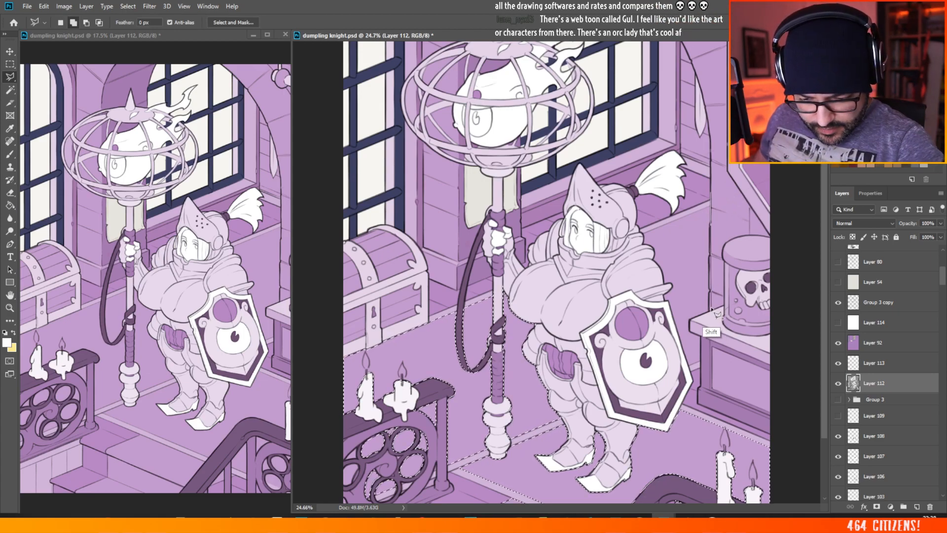
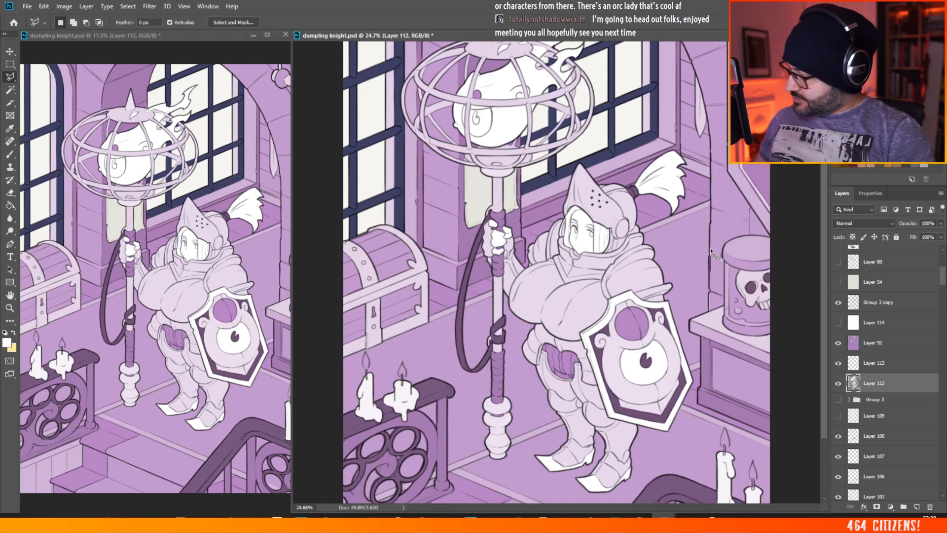
# Step: Abandon the stray lasso outline near the skull jar's table and restore the floor and stair selection
pyautogui.click(709, 310)
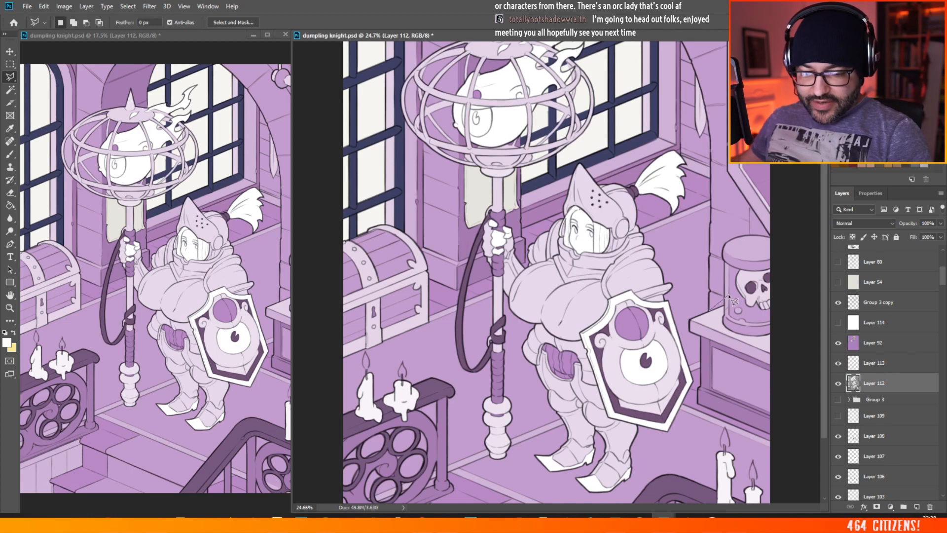
pyautogui.press('Escape')
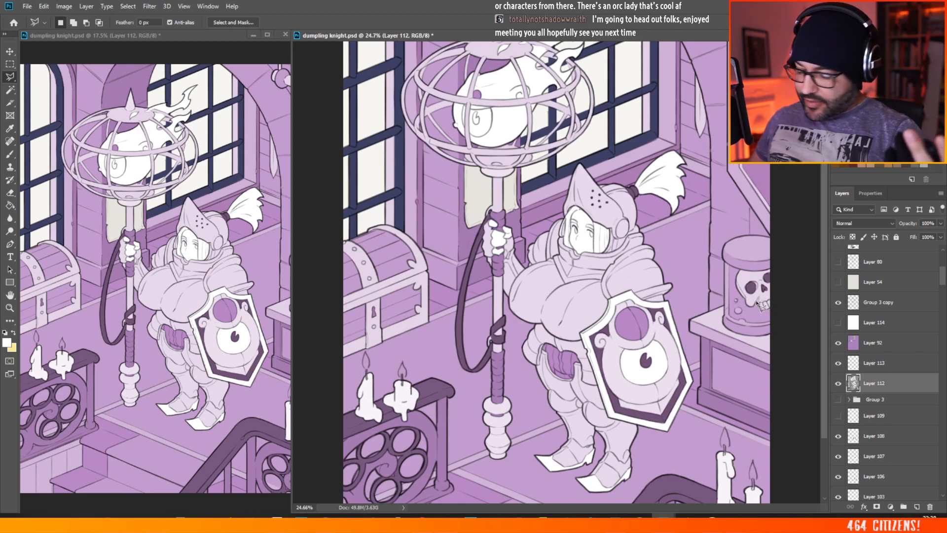
pyautogui.hotkey('ctrl', 'z')
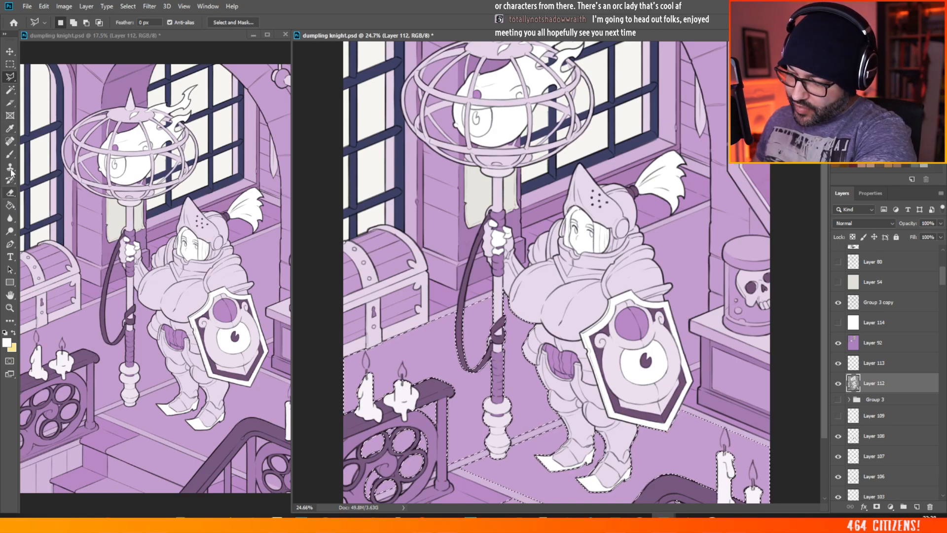
# Step: Fill the selected floor and stairs on Layer 92 with the muted red bc5f6a using the Paint Bucket
pyautogui.click(10, 205)
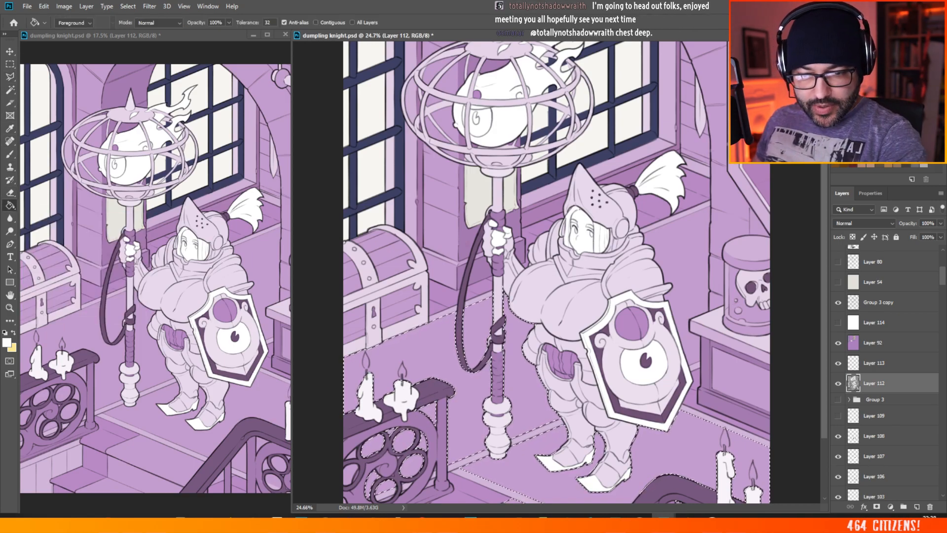
pyautogui.click(868, 148)
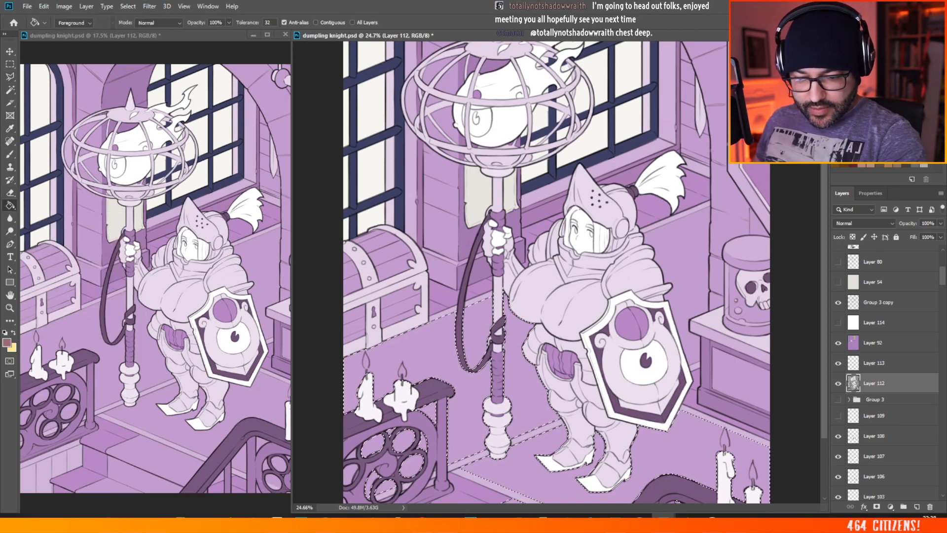
pyautogui.click(868, 343)
pyautogui.click(536, 451)
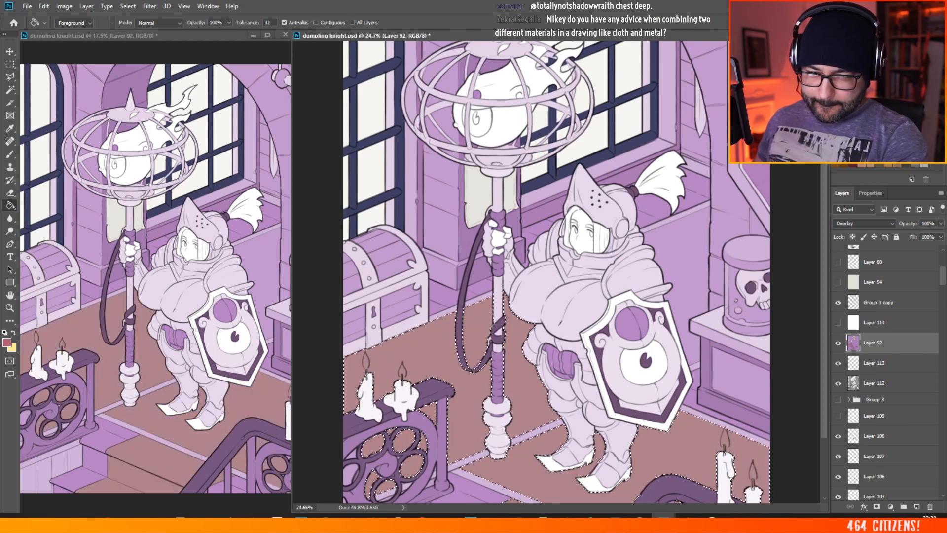
pyautogui.click(518, 392)
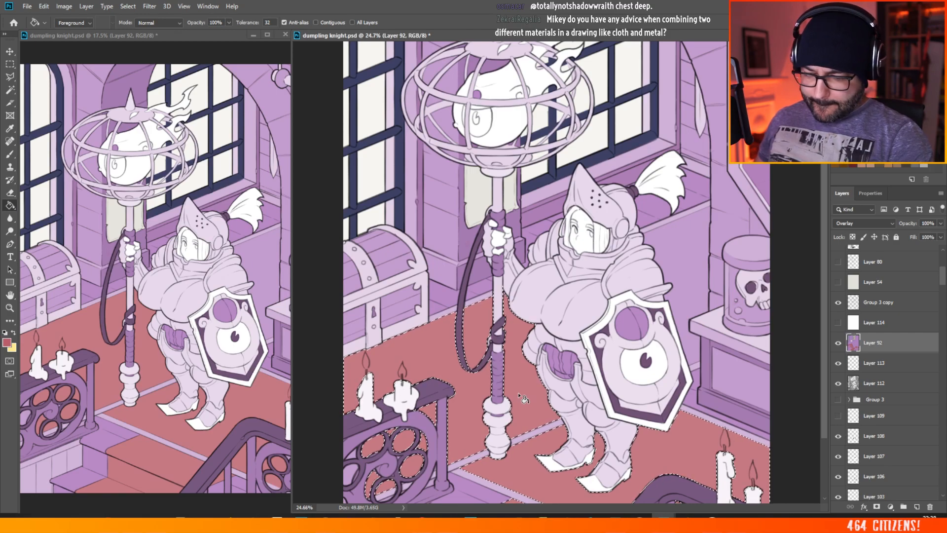
pyautogui.click(7, 342)
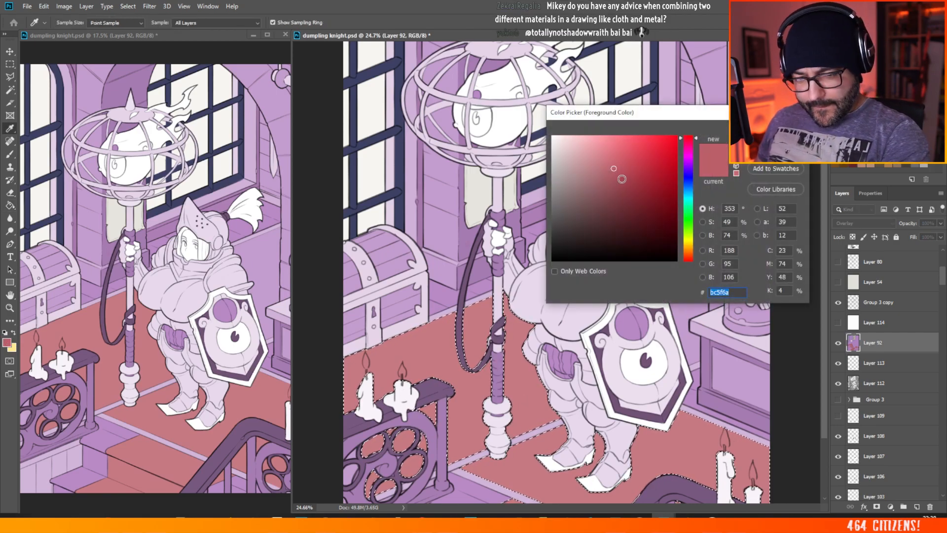
pyautogui.click(775, 128)
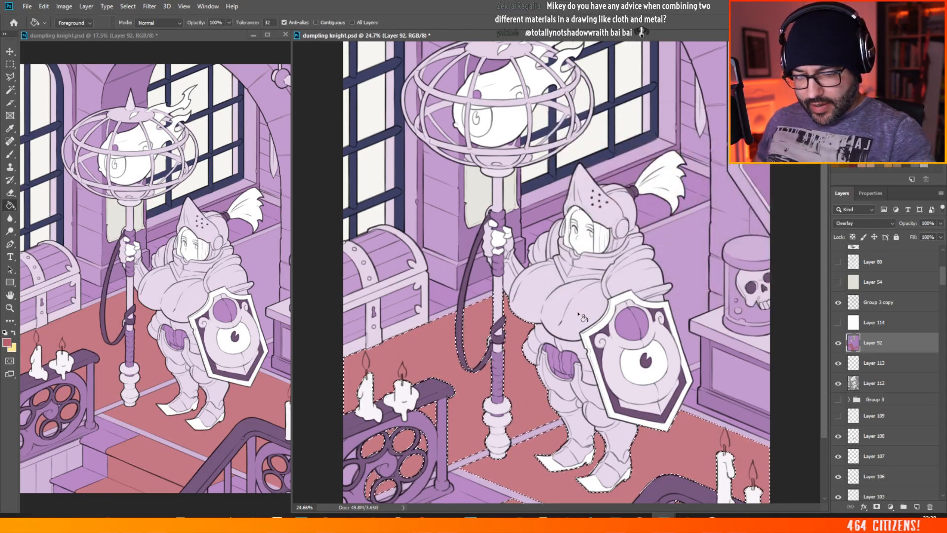
# Step: Deselect the floor and stairs and review the new floor colour across the illustration
pyautogui.scroll(-3, 582, 350)
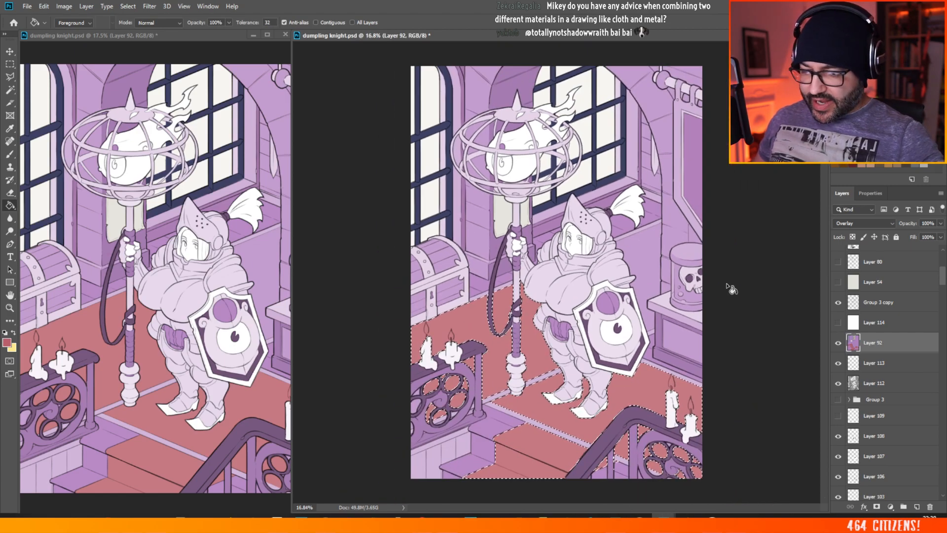
pyautogui.scroll(6, 725, 281)
pyautogui.press('m')
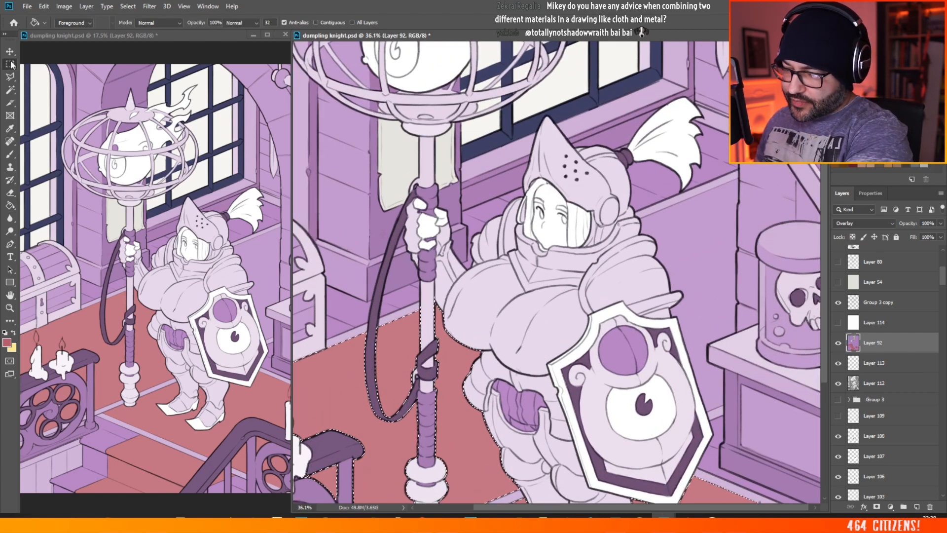
pyautogui.hotkey('ctrl', 'd')
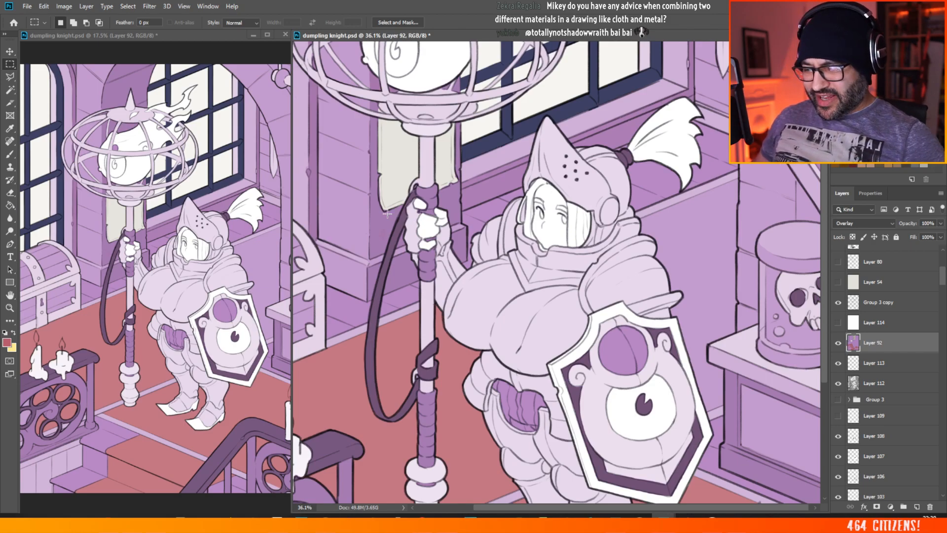
pyautogui.scroll(-2, 690, 227)
pyautogui.scroll(2, 778, 232)
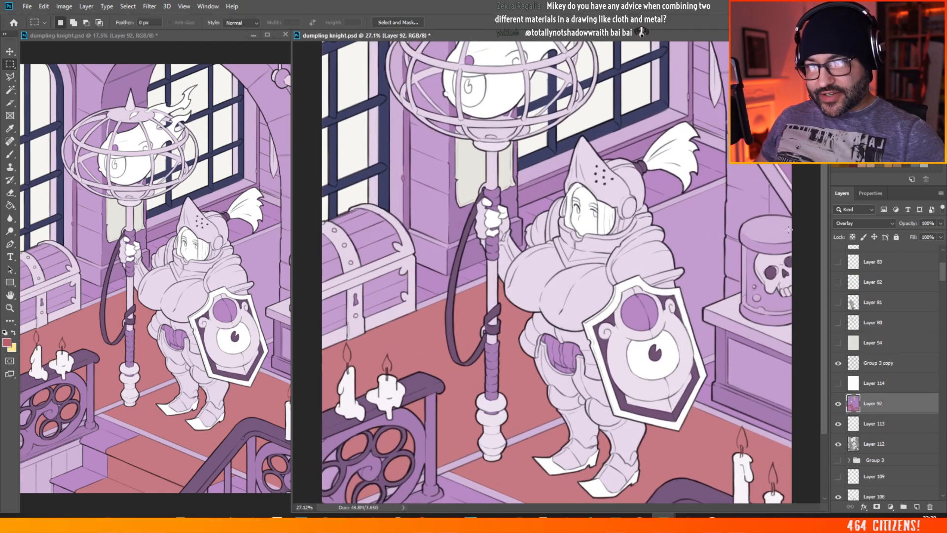
# Step: Try Layer 92 at a reduced opacity of 64% and return it to 100%
pyautogui.click(941, 223)
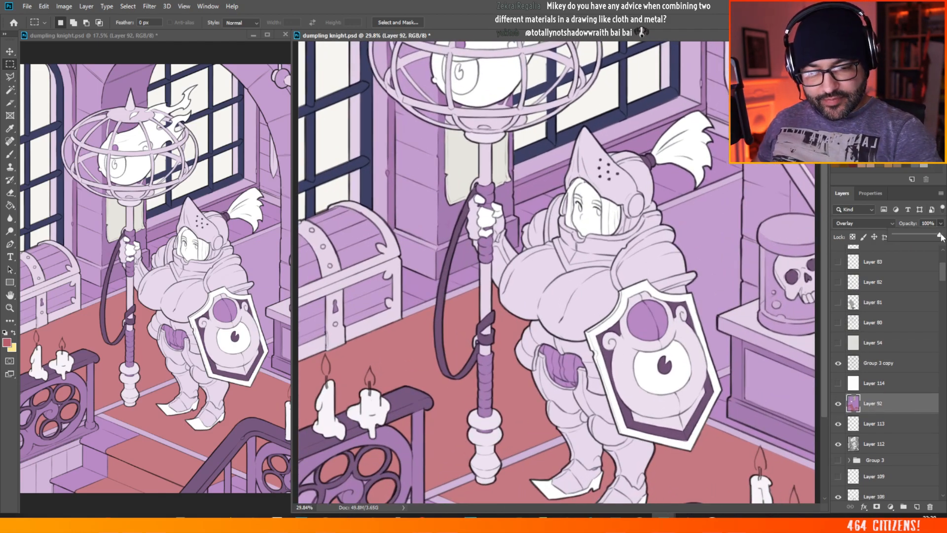
pyautogui.moveTo(938, 234); pyautogui.dragTo(918, 240)
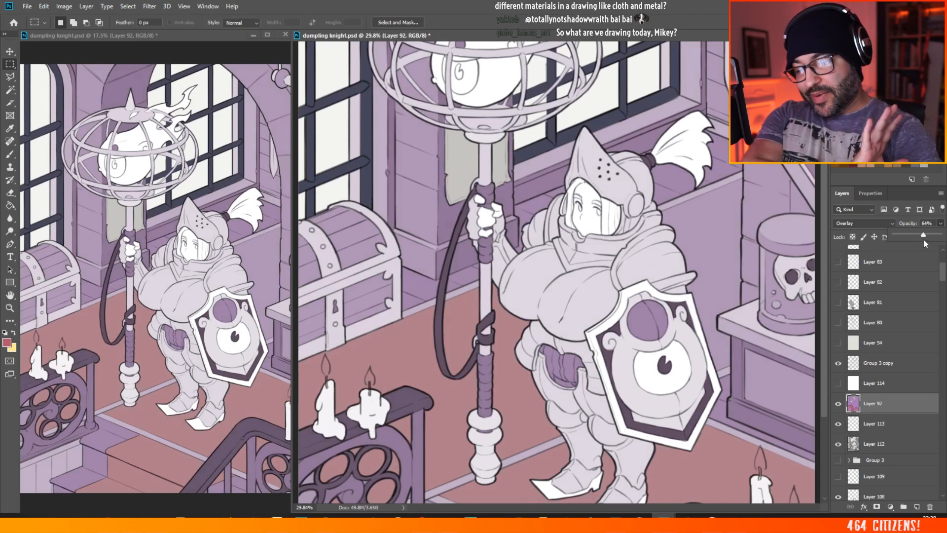
pyautogui.moveTo(923, 239); pyautogui.dragTo(946, 240)
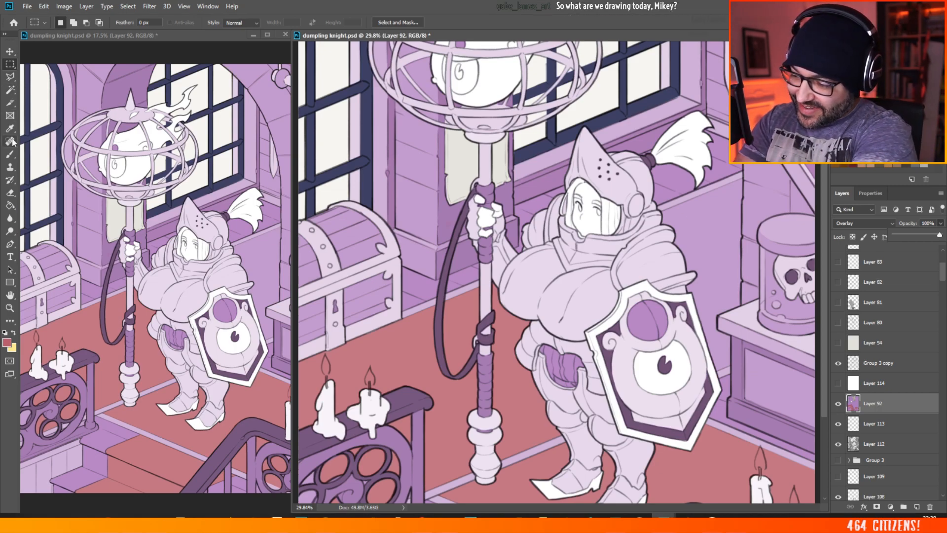
# Step: Select the wall panel behind the knight with the Polygonal Lasso, tracing the shoulder armour, shield, skull jar's table and stone pillar
pyautogui.click(10, 76)
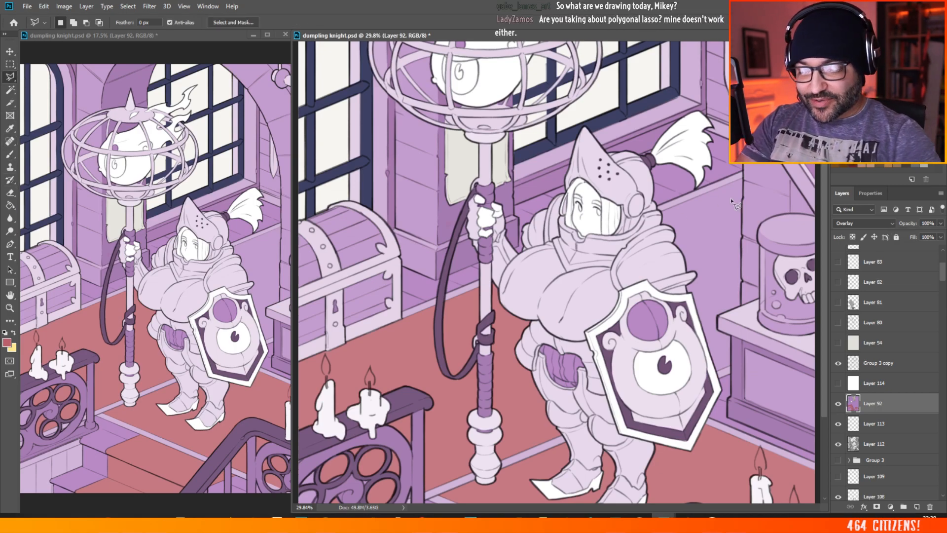
pyautogui.scroll(1, 737, 201)
pyautogui.scroll(4, 804, 163)
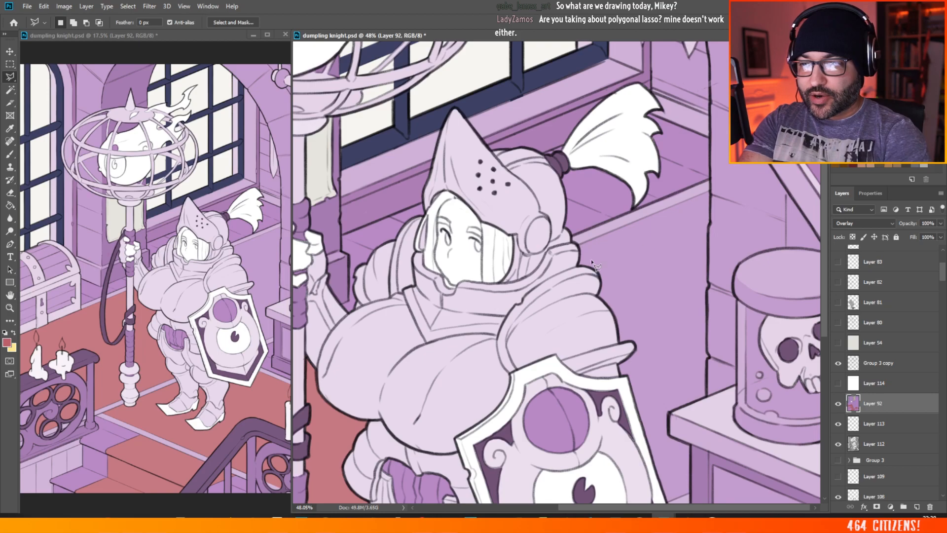
pyautogui.click(710, 190)
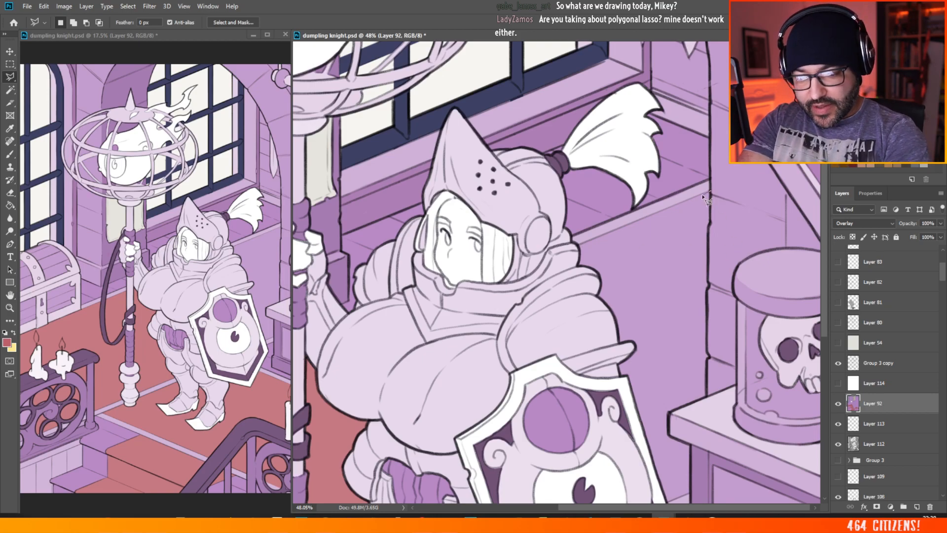
pyautogui.click(580, 244)
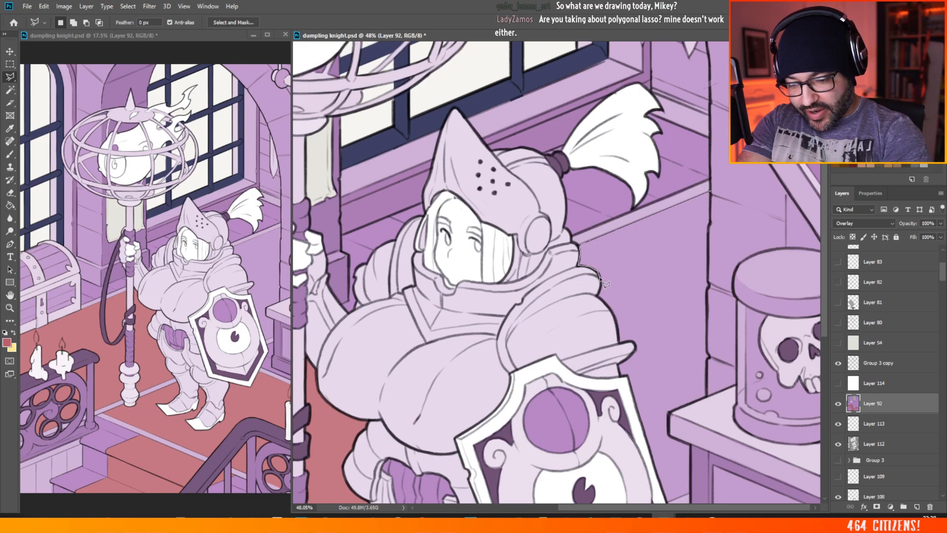
pyautogui.press('Escape')
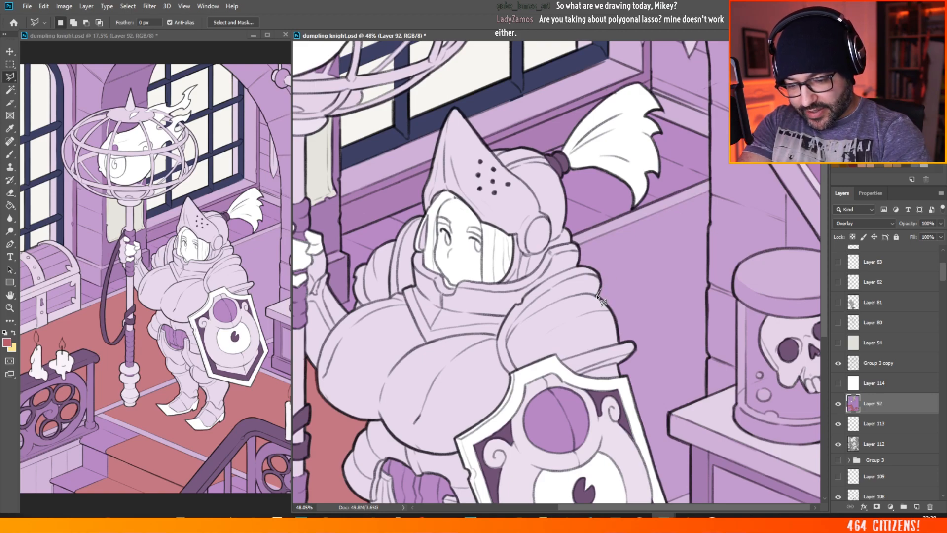
pyautogui.click(636, 349)
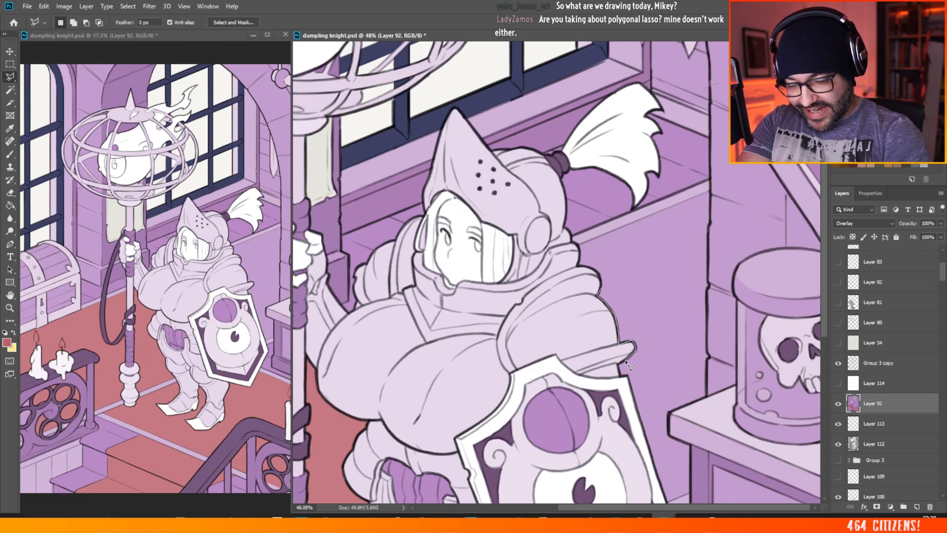
pyautogui.click(618, 365)
pyautogui.click(620, 375)
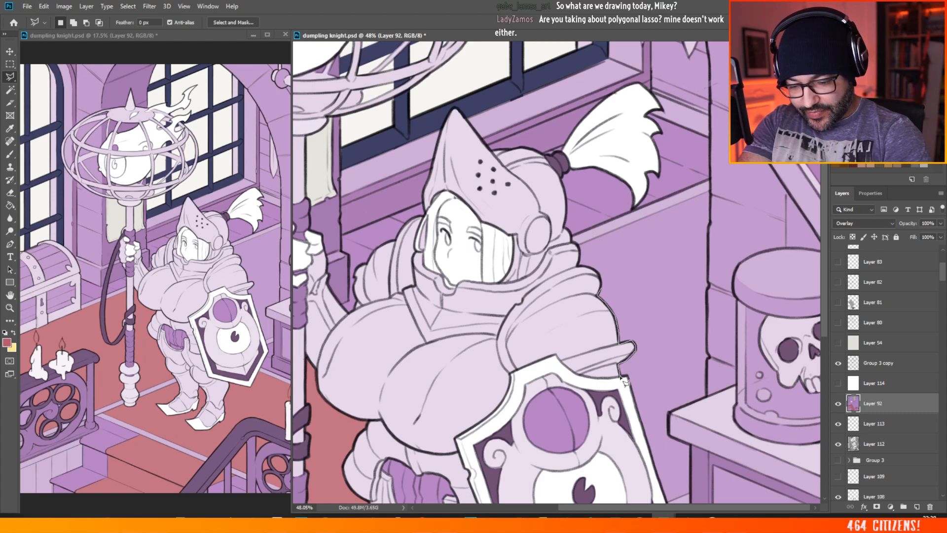
pyautogui.click(627, 376)
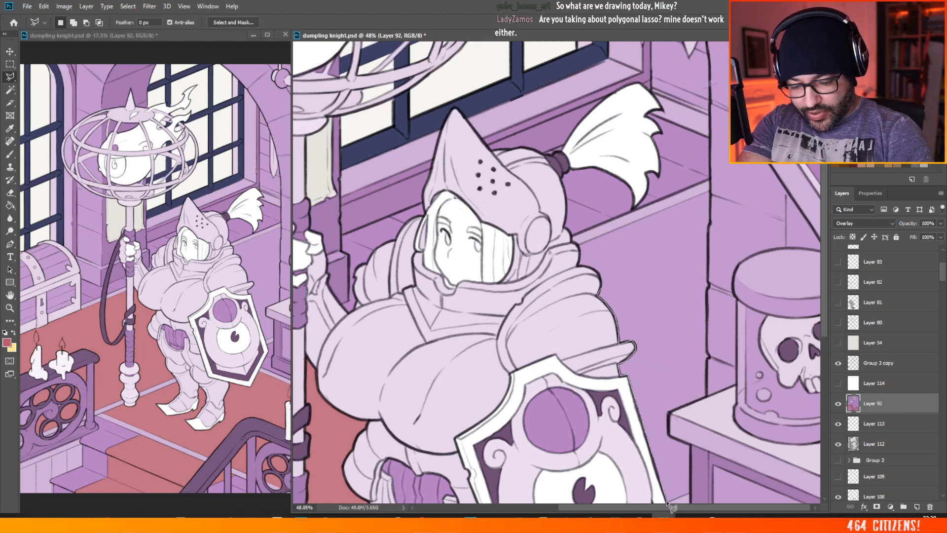
pyautogui.click(691, 496)
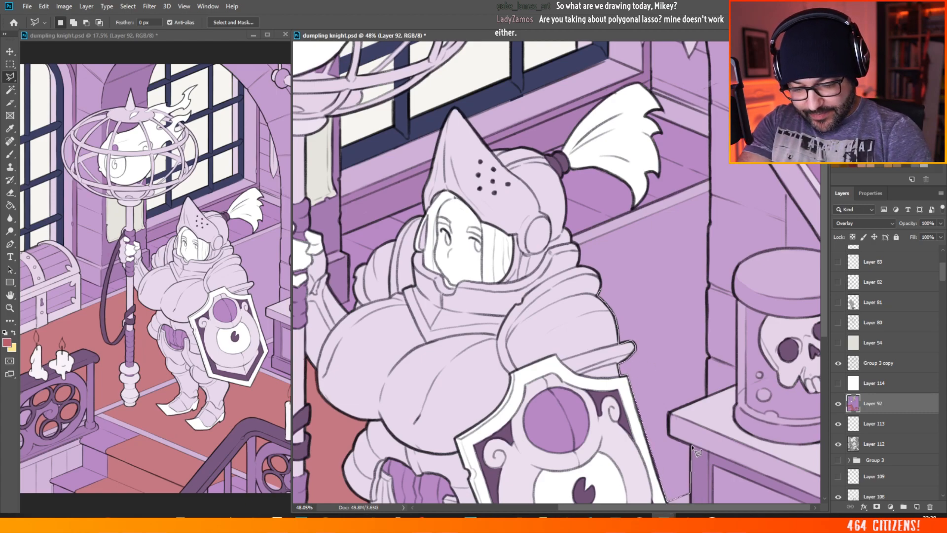
pyautogui.click(690, 444)
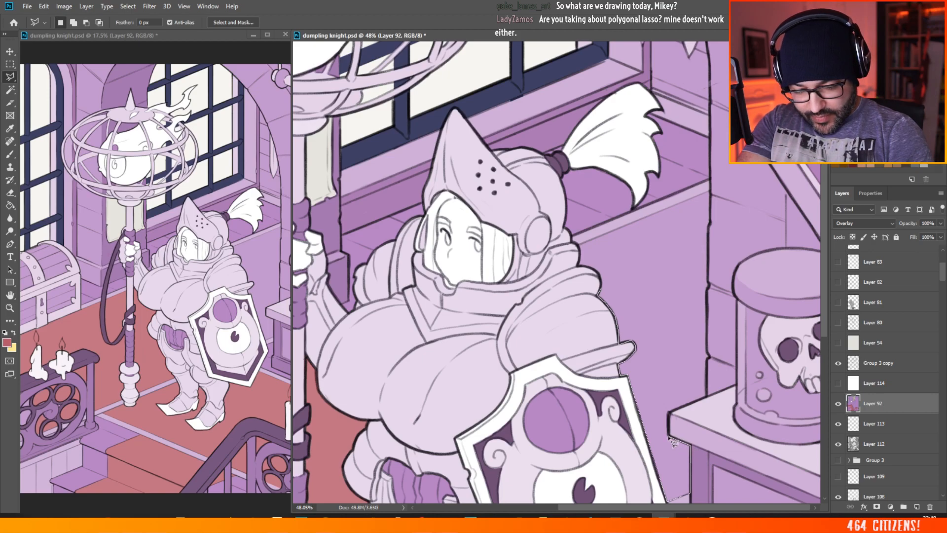
pyautogui.click(669, 436)
pyautogui.click(669, 413)
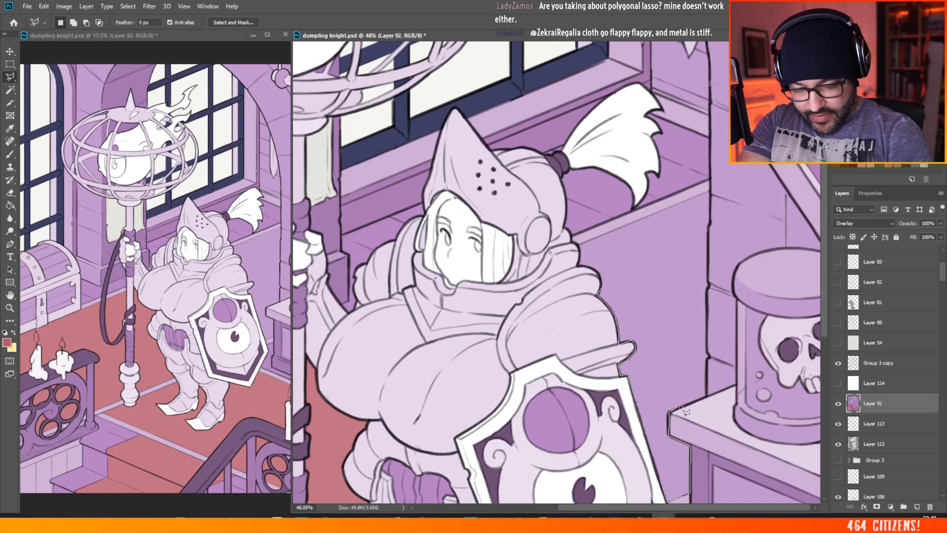
pyautogui.click(707, 396)
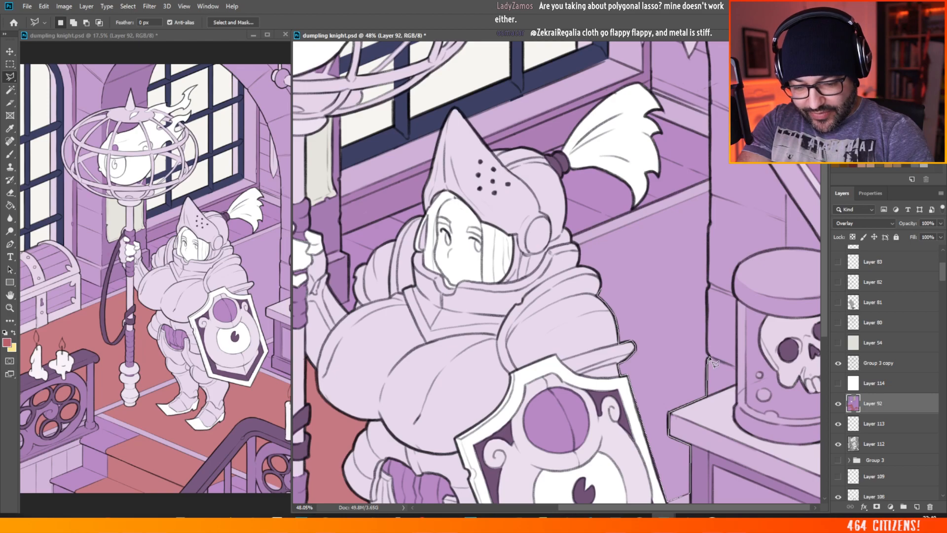
pyautogui.click(708, 355)
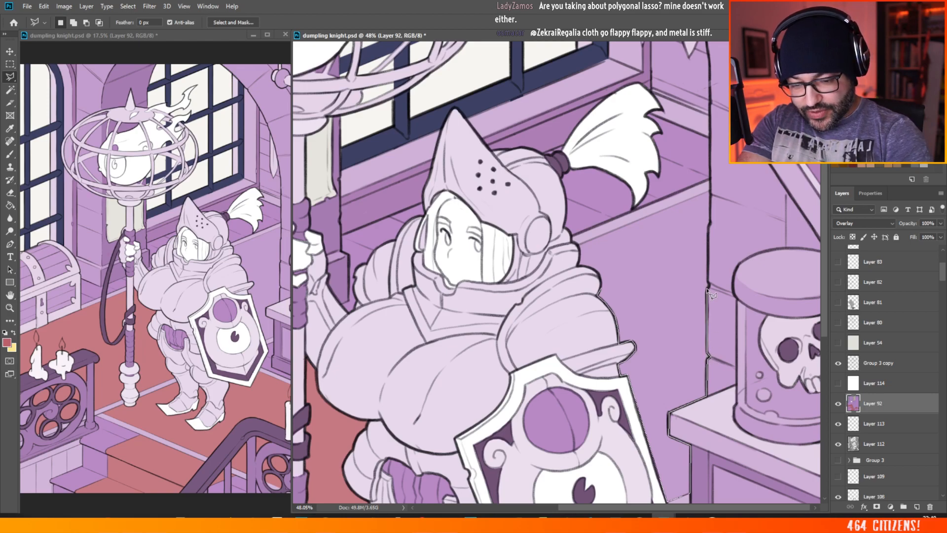
pyautogui.click(708, 285)
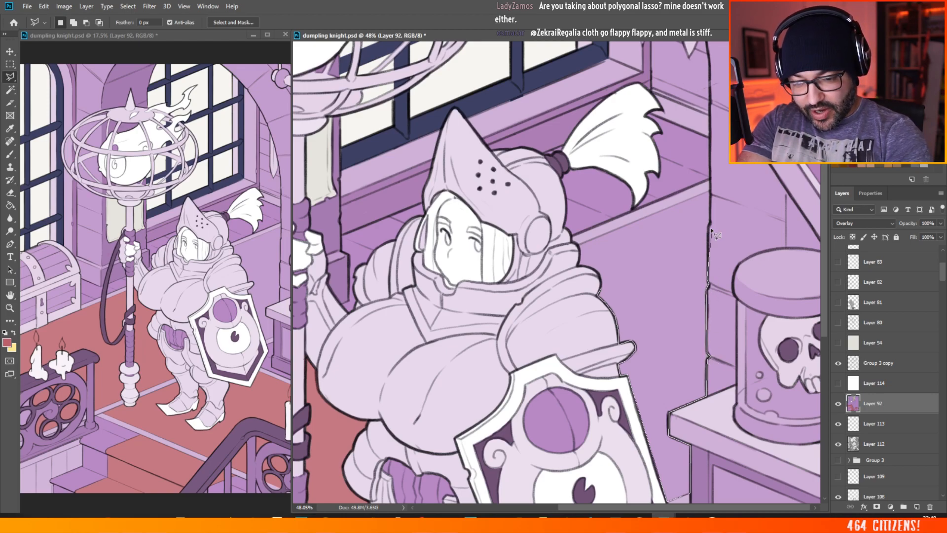
pyautogui.click(710, 193)
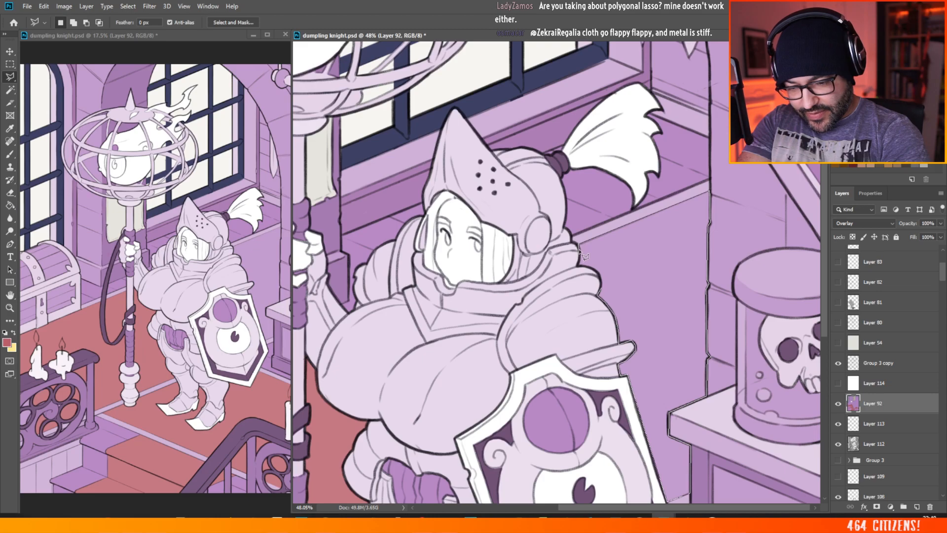
pyautogui.click(580, 266)
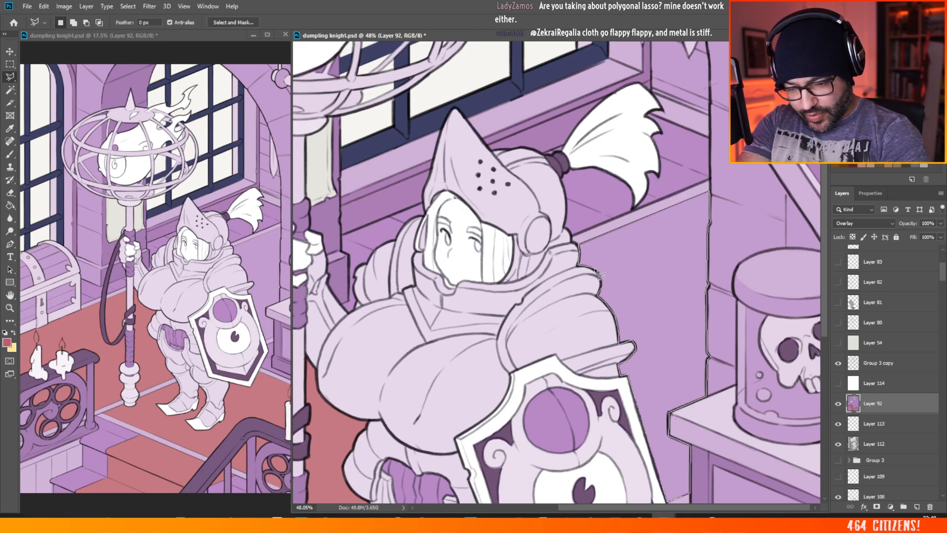
pyautogui.click(602, 288)
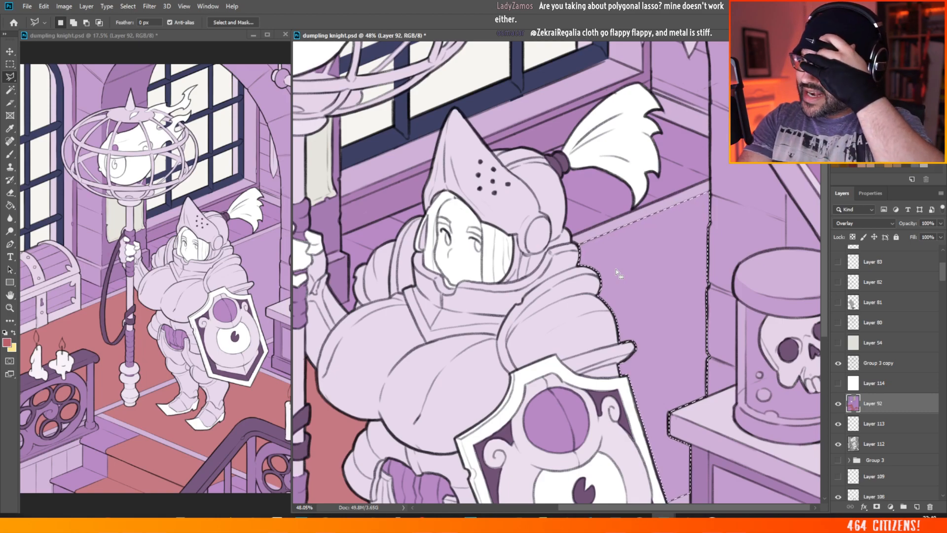
pyautogui.scroll(-7, 616, 268)
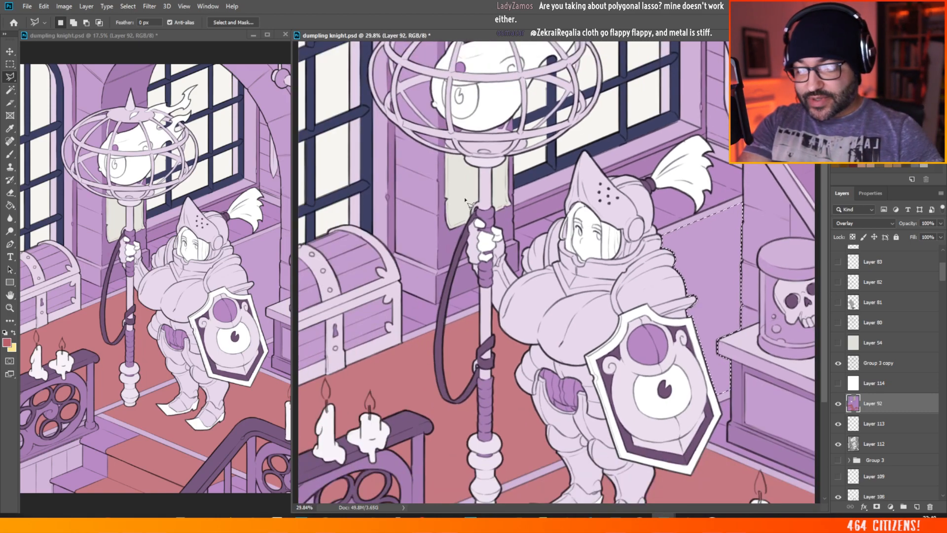
pyautogui.scroll(5, 822, 367)
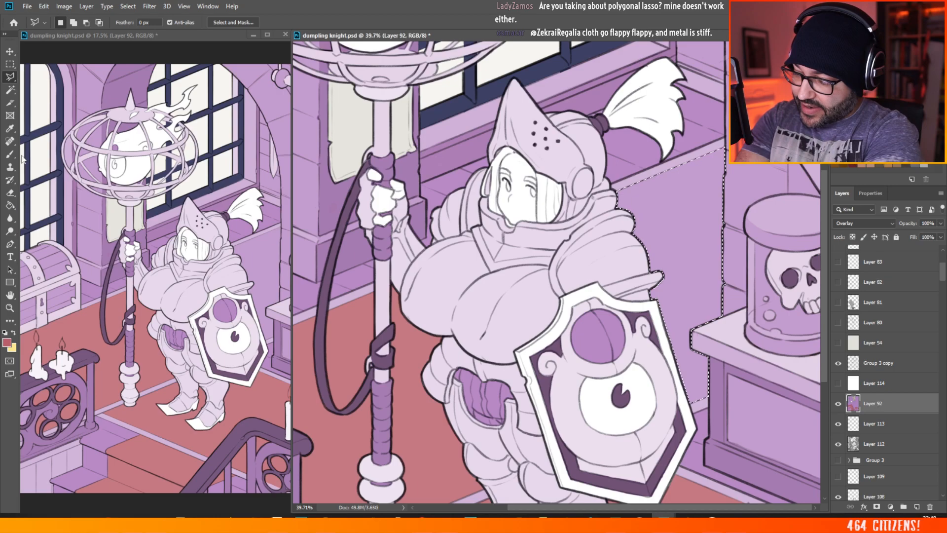
# Step: Paint the selected panel behind the knight on Layer 92 with the muted red bc5f6a using the Brush, and deselect it
pyautogui.press('b')
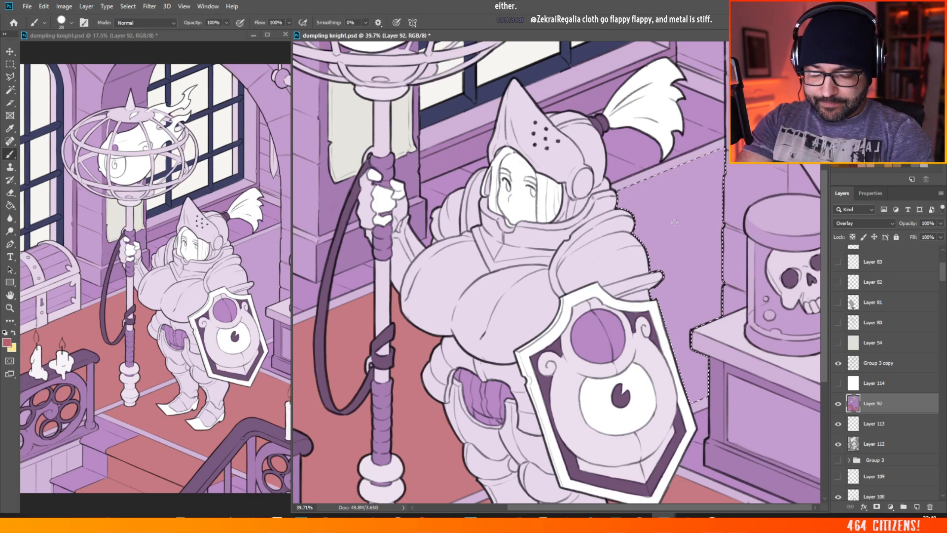
pyautogui.rightClick(718, 227)
pyautogui.moveTo(597, 207)
pyautogui.mouseDown()
pyautogui.moveTo(756, 160)
pyautogui.moveTo(711, 202)
pyautogui.moveTo(665, 276)
pyautogui.moveTo(742, 238)
pyautogui.moveTo(681, 335)
pyautogui.moveTo(672, 404)
pyautogui.moveTo(735, 358)
pyautogui.moveTo(671, 348)
pyautogui.moveTo(685, 325)
pyautogui.moveTo(666, 310)
pyautogui.mouseUp()
pyautogui.click(14, 64)
pyautogui.hotkey('ctrl', 'd')
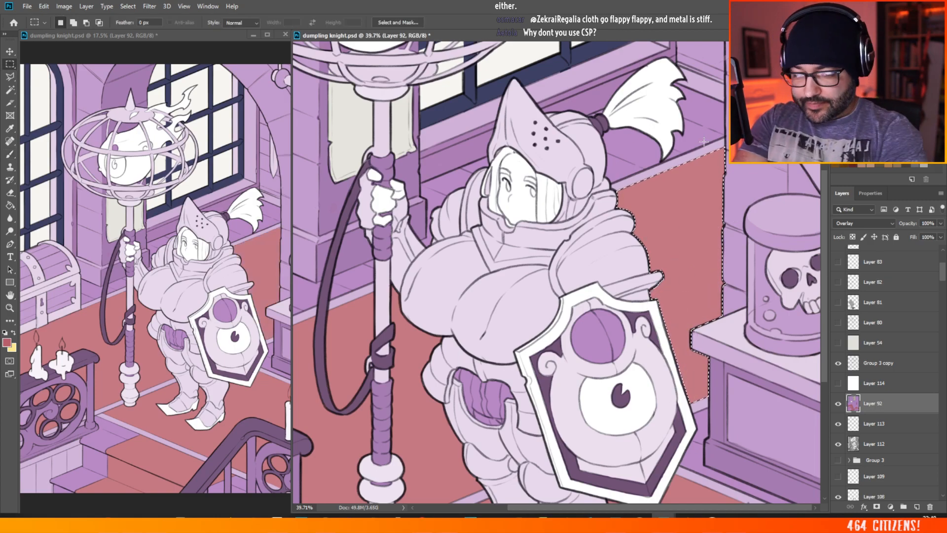
pyautogui.hotkey('ctrl', '0')
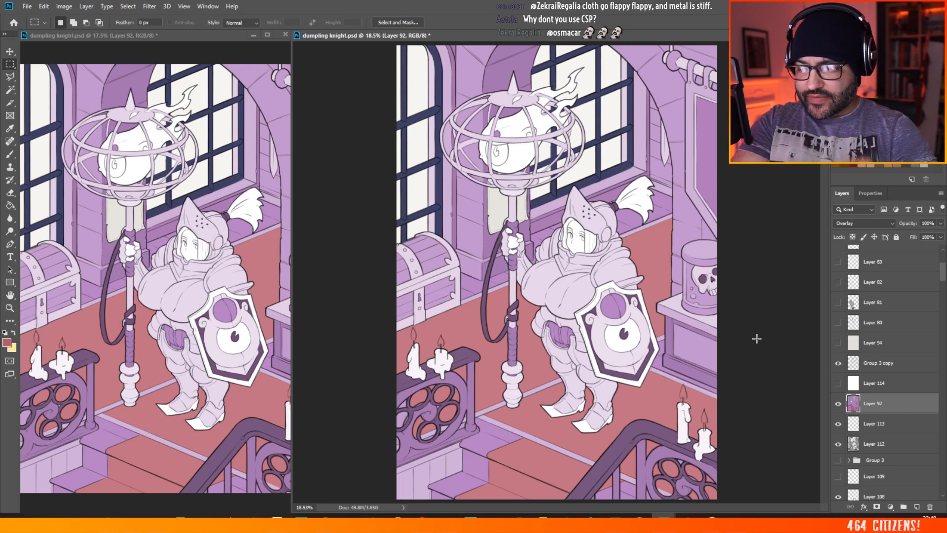
# Step: Set the foreground colour to the pale beige c9baa2
pyautogui.click(6, 342)
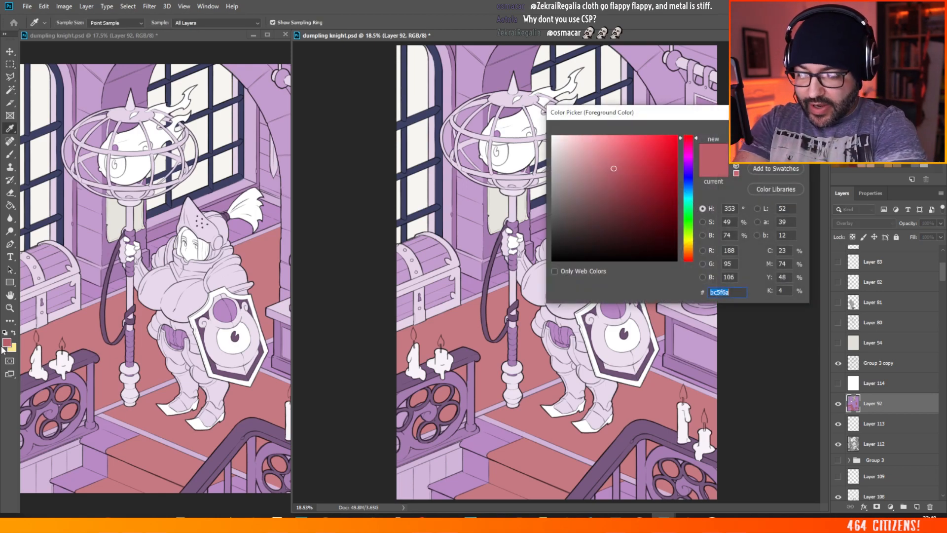
pyautogui.moveTo(565, 191); pyautogui.dragTo(552, 175)
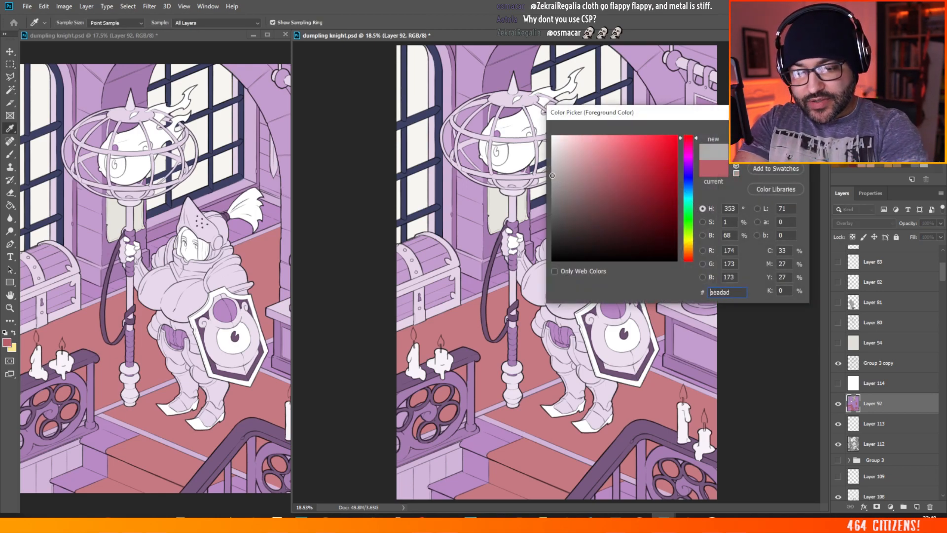
pyautogui.click(689, 249)
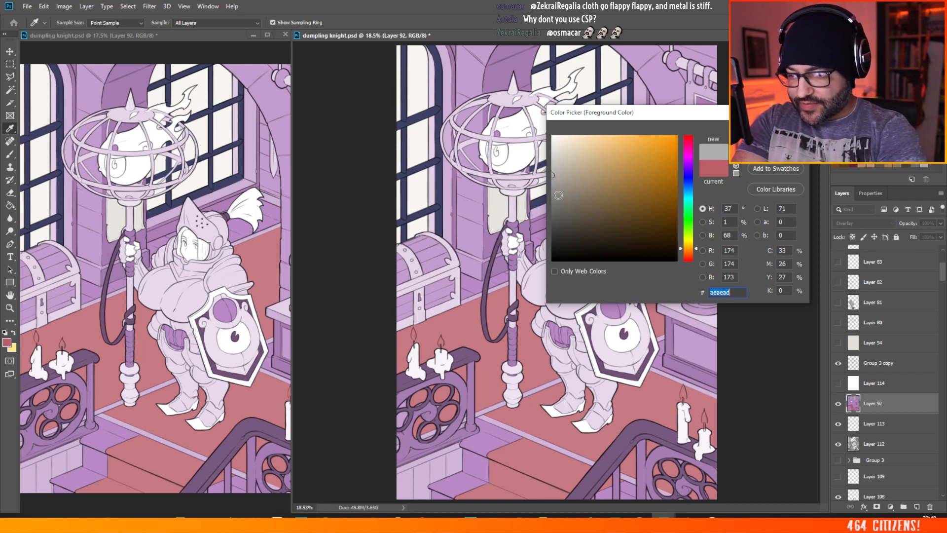
pyautogui.click(558, 188)
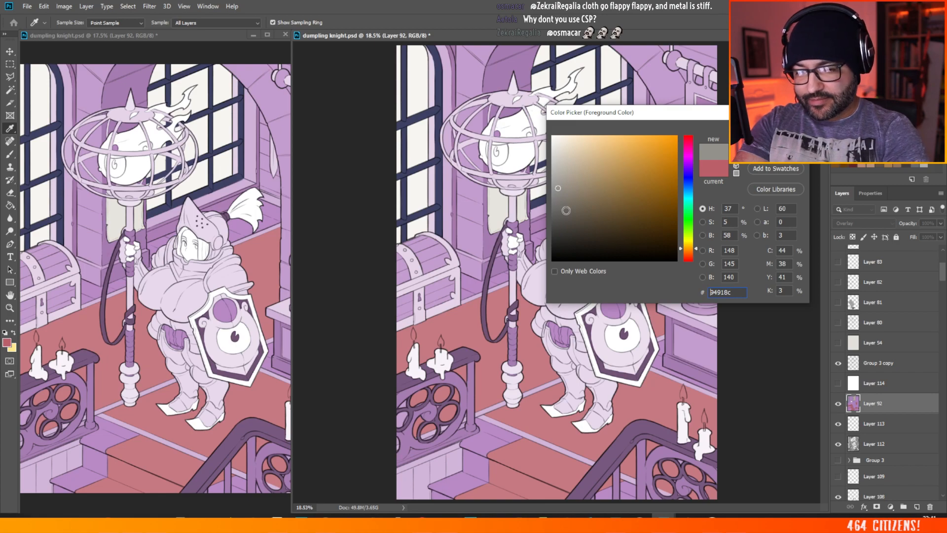
pyautogui.click(576, 162)
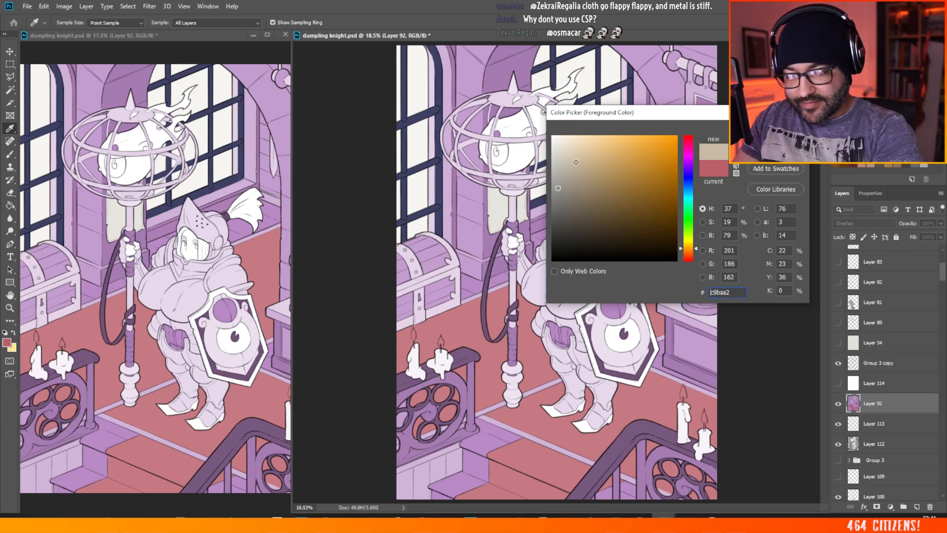
pyautogui.press('Return')
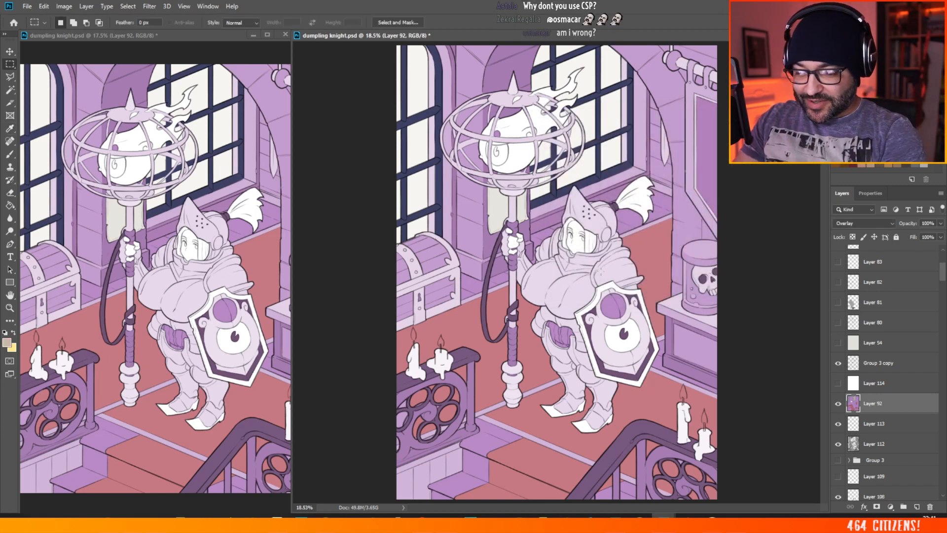
# Step: Change the foreground colour to the light blue a0bfce
pyautogui.click(7, 342)
pyautogui.moveTo(689, 179); pyautogui.dragTo(688, 191)
pyautogui.click(578, 159)
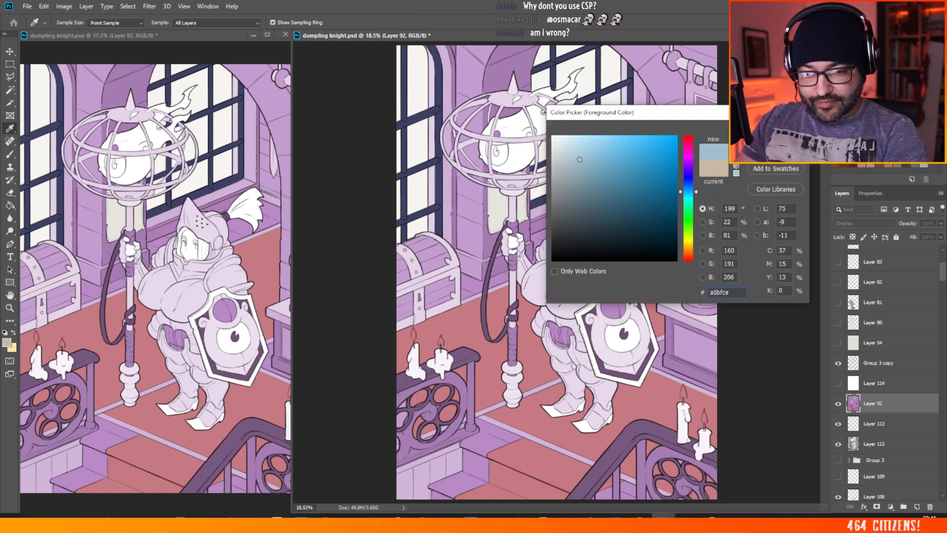
pyautogui.press('Return')
pyautogui.press('m')
# Step: Select the knight's body and shield with the Magic Wand, sampling from Layer 73
pyautogui.click(871, 441)
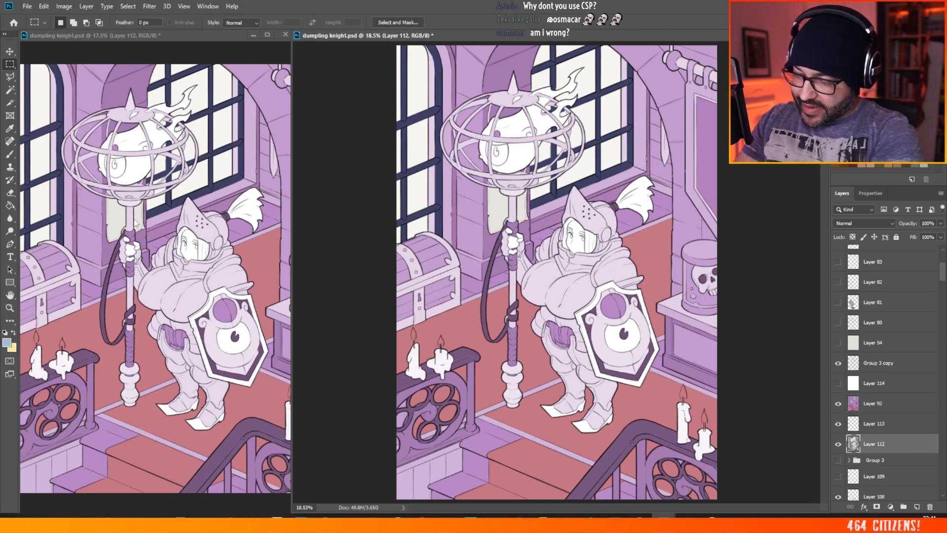
pyautogui.click(13, 88)
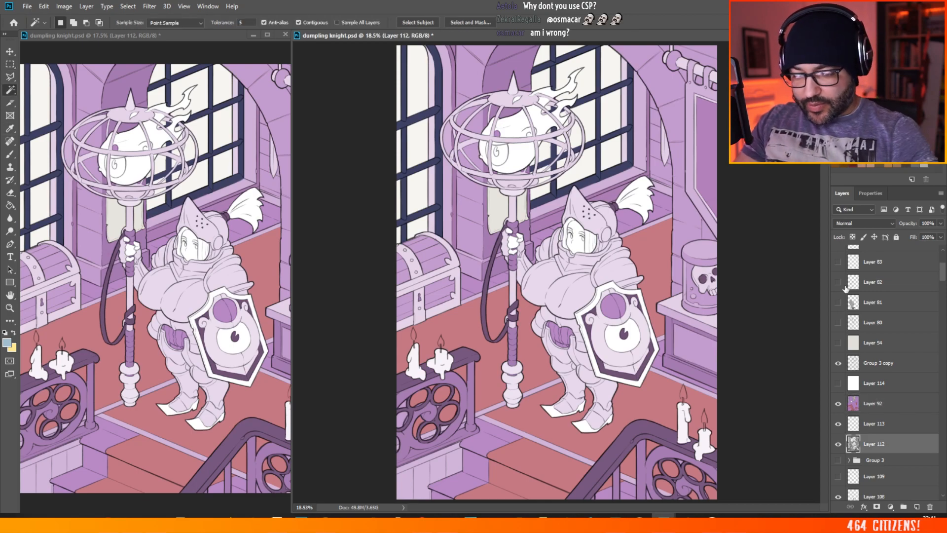
pyautogui.moveTo(943, 274); pyautogui.dragTo(943, 296)
pyautogui.click(865, 470)
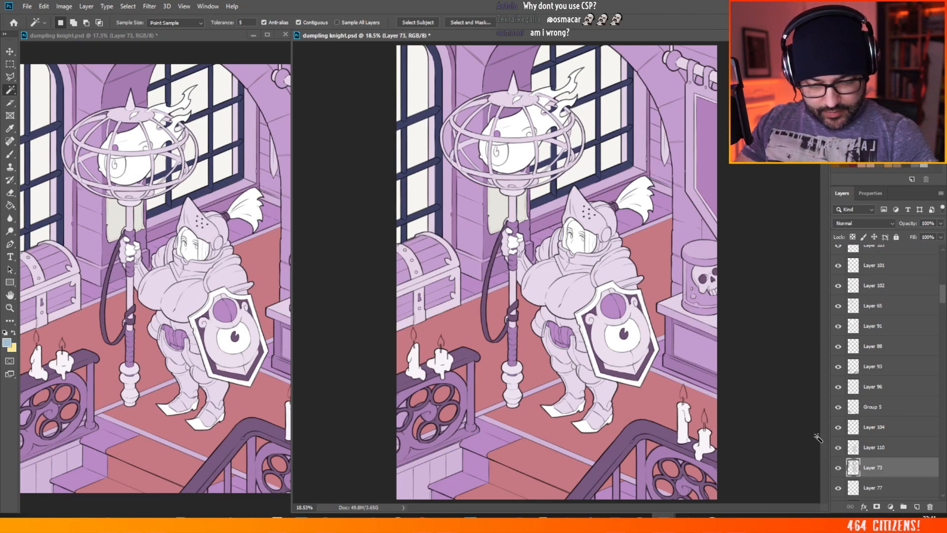
pyautogui.click(617, 314)
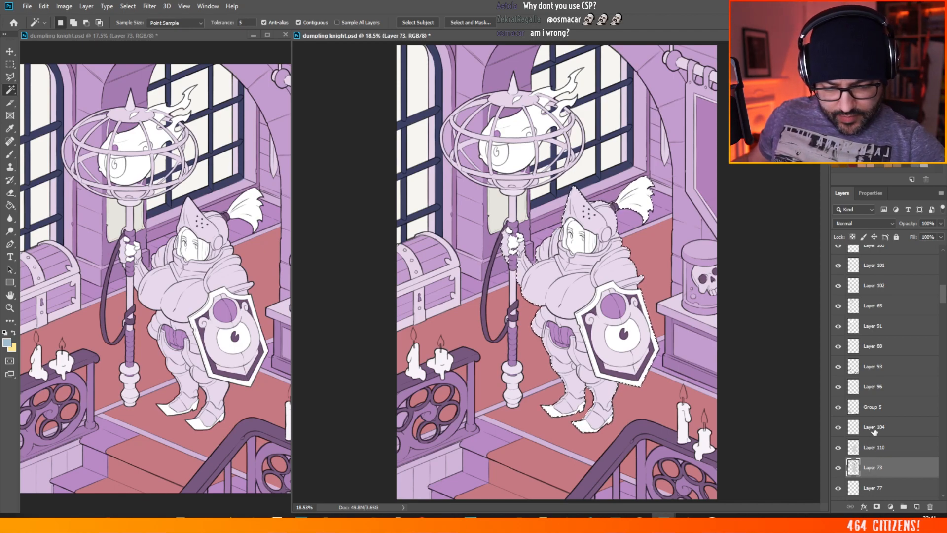
# Step: Extend the knight selection to the arm holding the staff, checking Layers 104 and 110
pyautogui.click(855, 426)
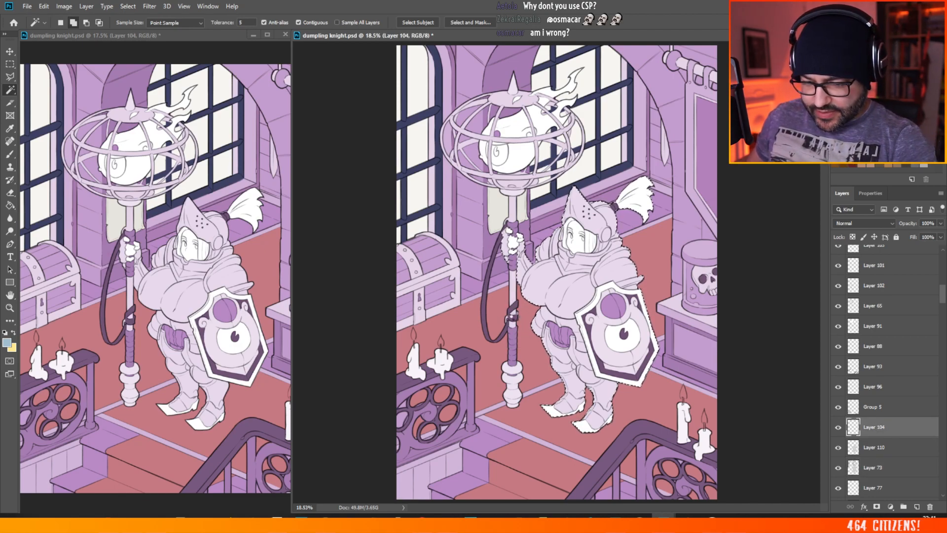
pyautogui.keyDown('shift'); pyautogui.click(514, 311); pyautogui.keyUp('shift')
pyautogui.click(539, 285)
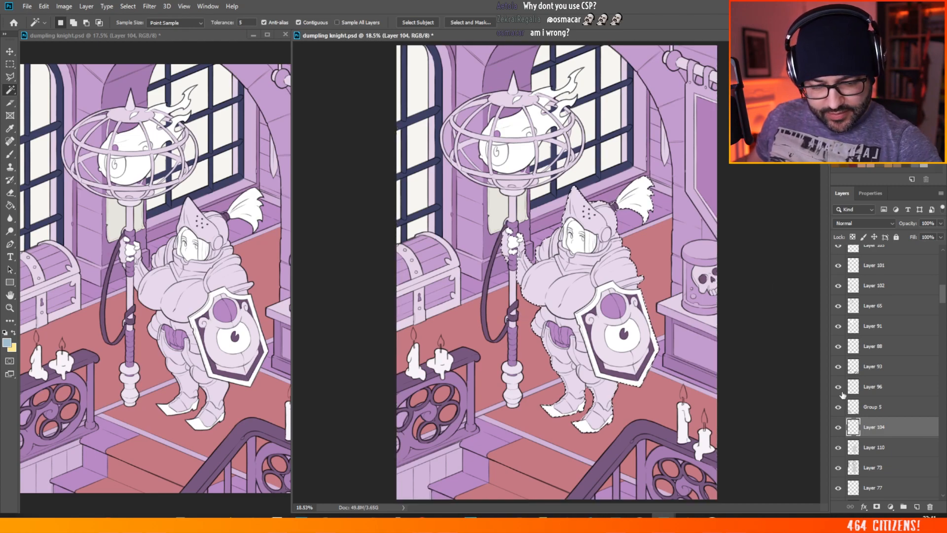
pyautogui.click(881, 467)
pyautogui.click(880, 447)
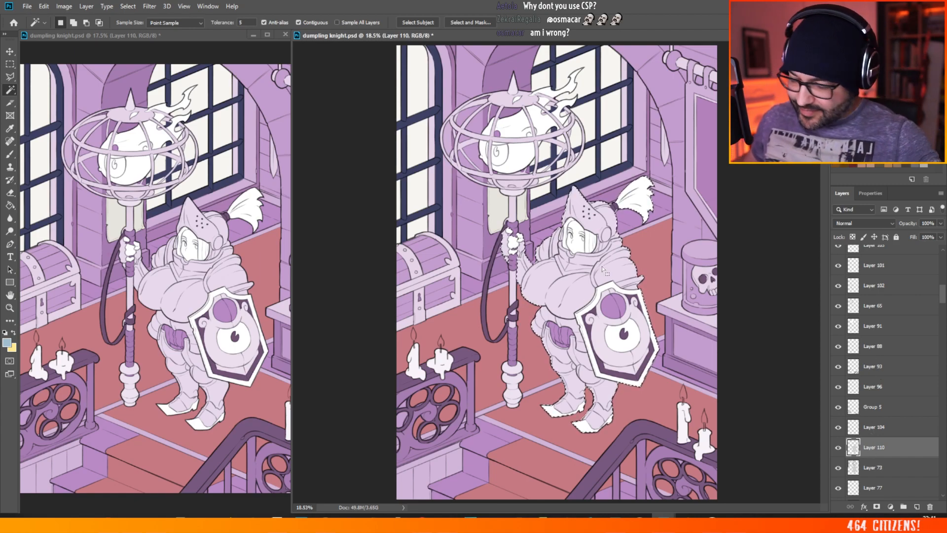
# Step: Fill the selected knight on Layer 92 with the light blue a0bfce using the Paint Bucket
pyautogui.click(11, 205)
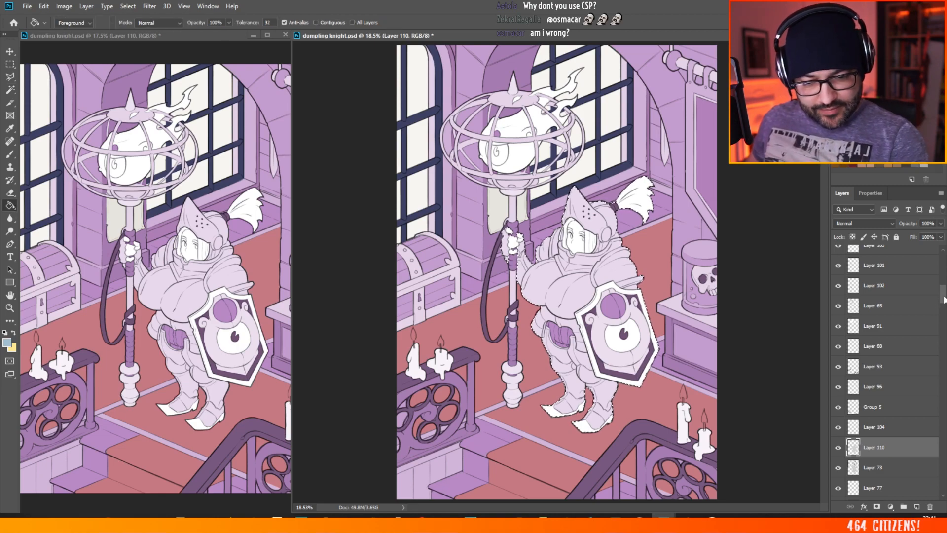
pyautogui.scroll(10, 885, 367)
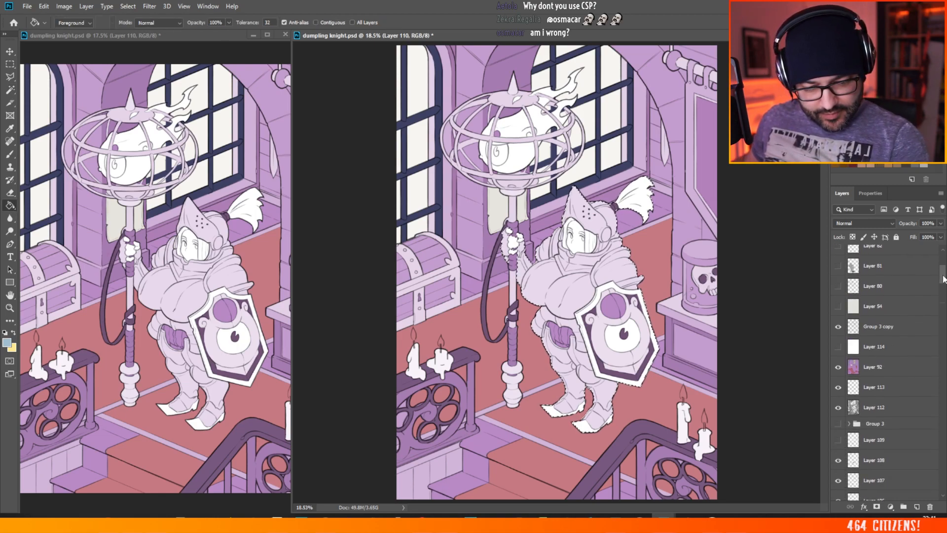
pyautogui.click(885, 367)
pyautogui.click(597, 330)
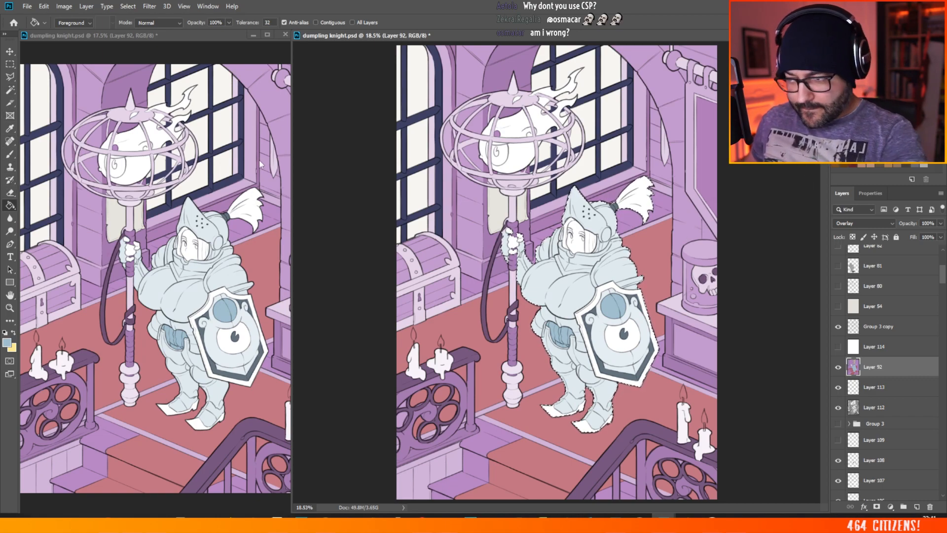
pyautogui.click(10, 65)
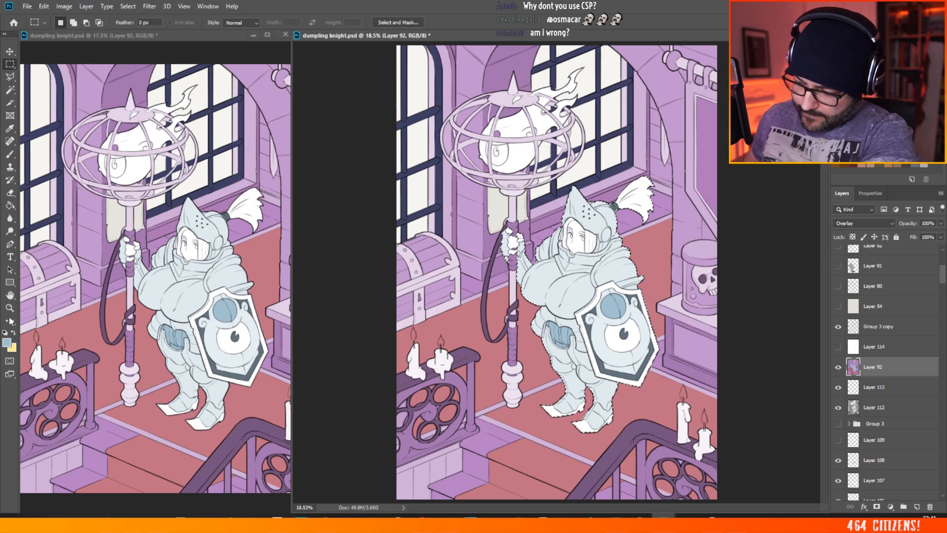
# Step: Pick a darker slate blue as the foreground colour and refill the selected knight on Layer 92 with it
pyautogui.click(7, 343)
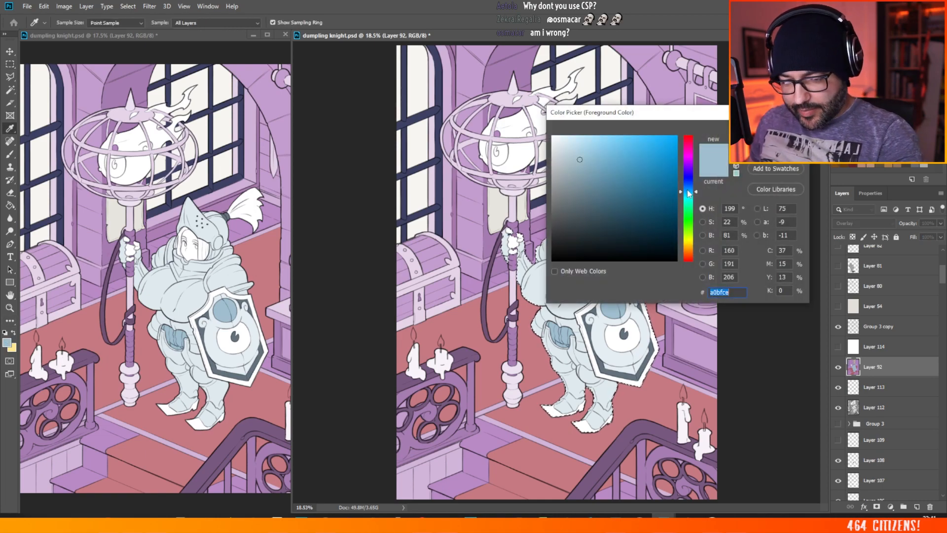
pyautogui.moveTo(689, 193); pyautogui.dragTo(689, 189)
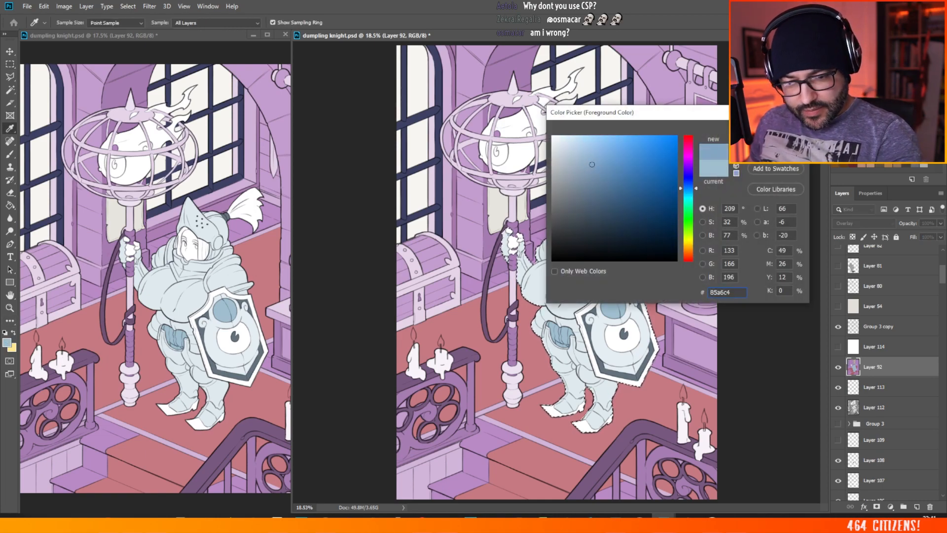
pyautogui.click(593, 178)
pyautogui.press('Return')
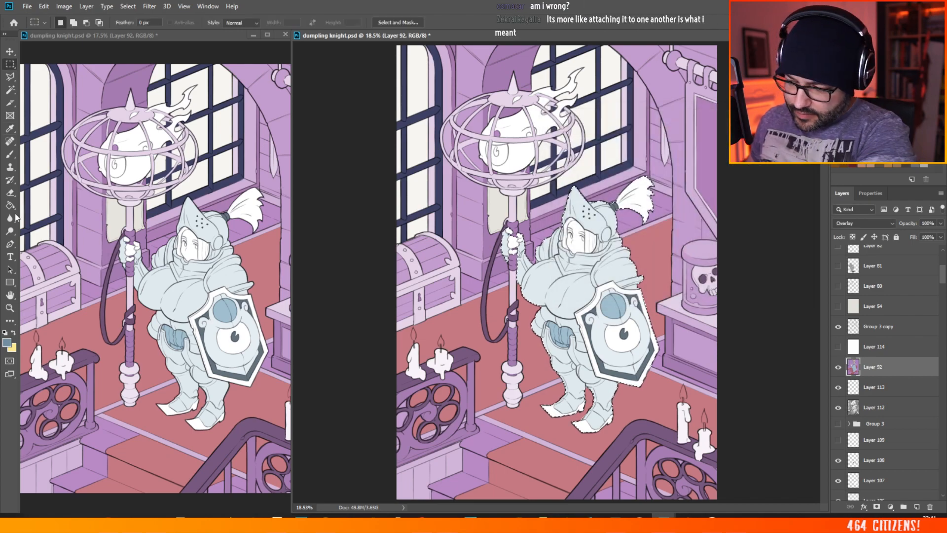
pyautogui.click(10, 205)
pyautogui.click(579, 265)
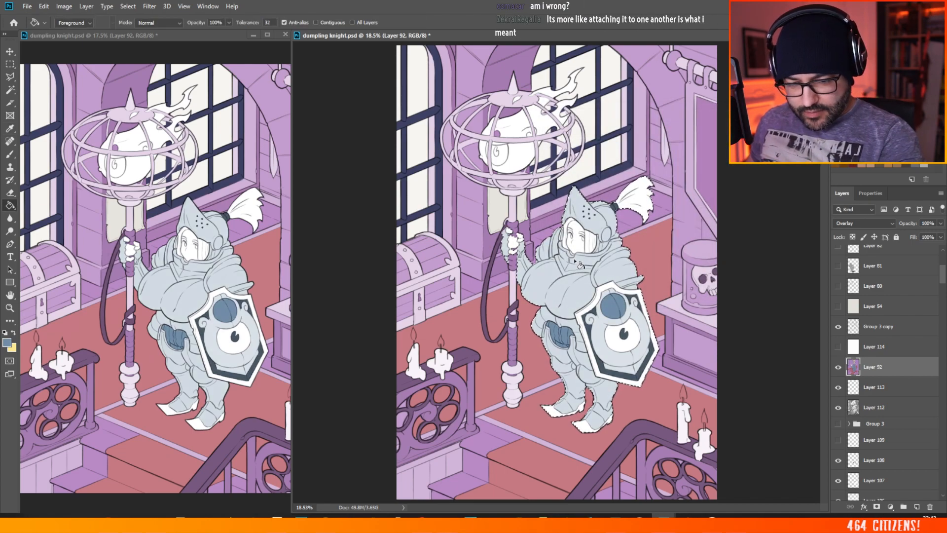
# Step: Deselect the knight and review the new blue armour colour across the whole illustration
pyautogui.click(10, 64)
pyautogui.click(649, 240)
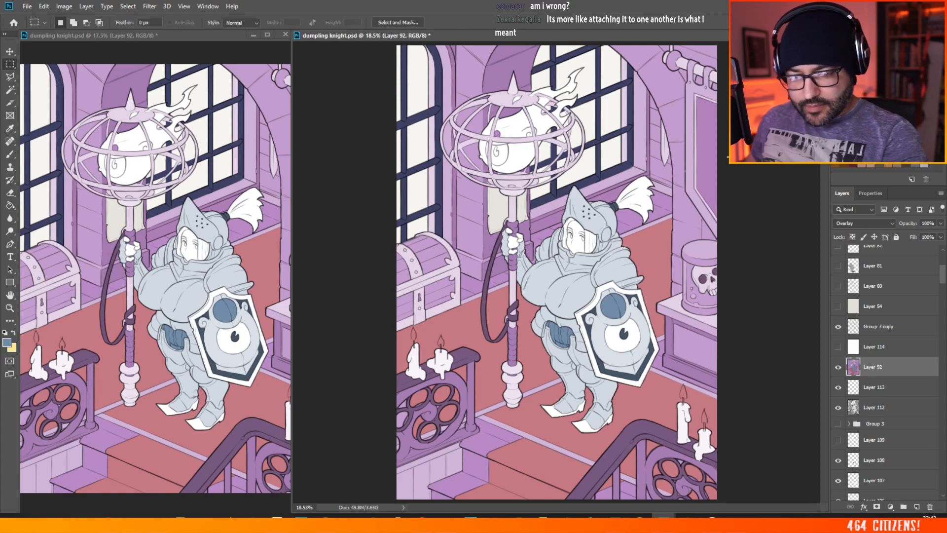
pyautogui.scroll(-3, 453, 273)
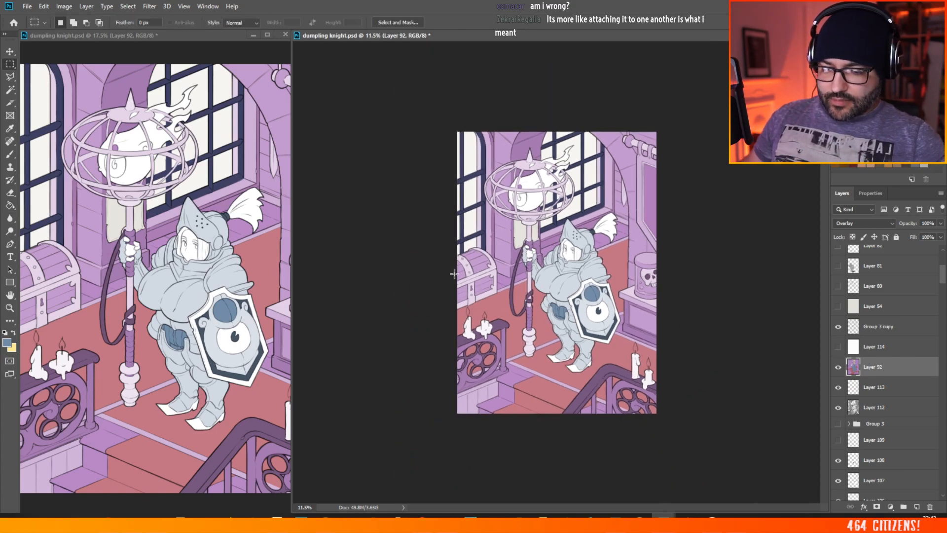
pyautogui.scroll(2, 526, 223)
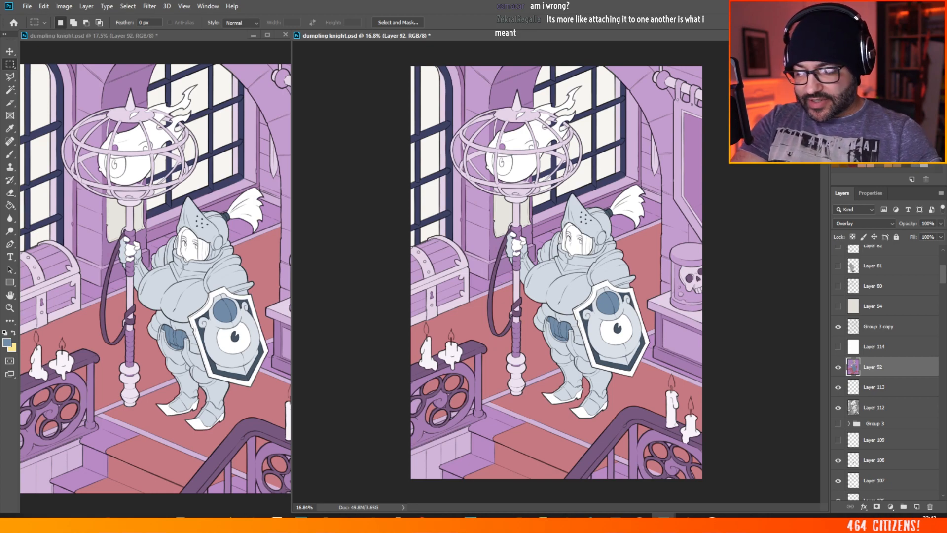
pyautogui.scroll(-1, 470, 164)
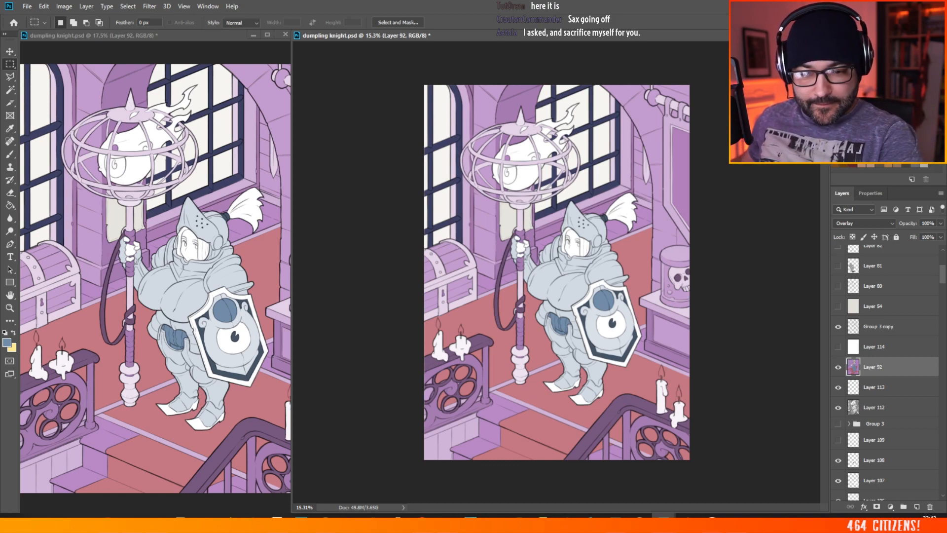
# Step: Choose a light beige foreground colour and select the carpet edging strips in front of the knight on Layer 112 with the Magic Wand
pyautogui.click(885, 123)
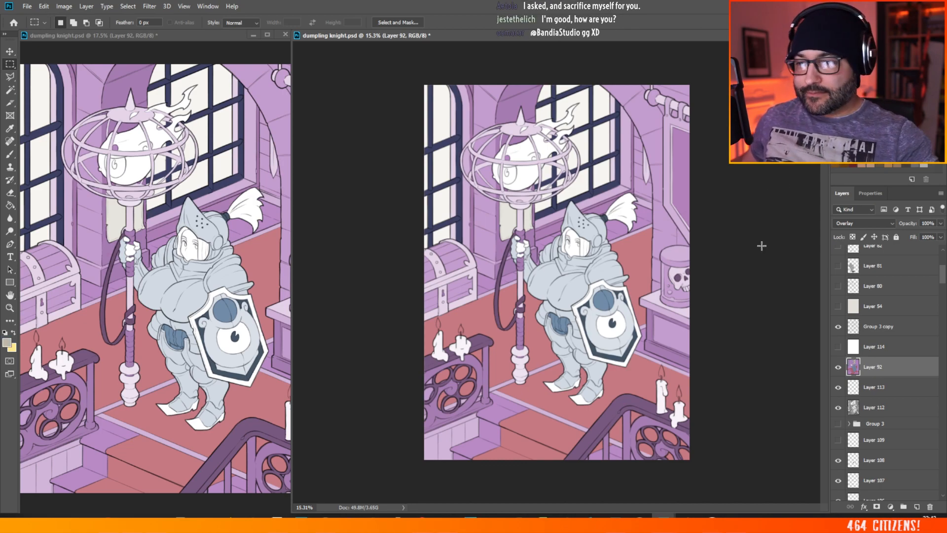
pyautogui.scroll(3, 519, 212)
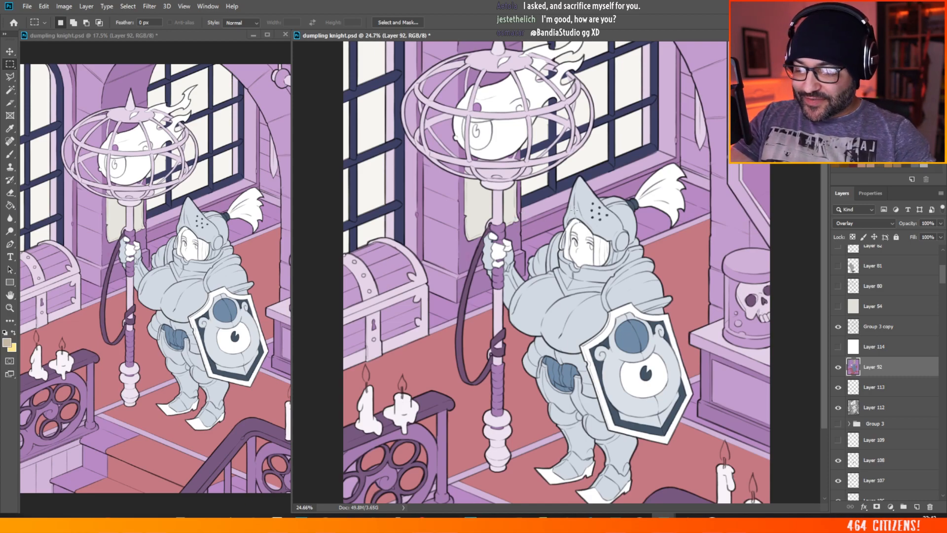
pyautogui.press('w')
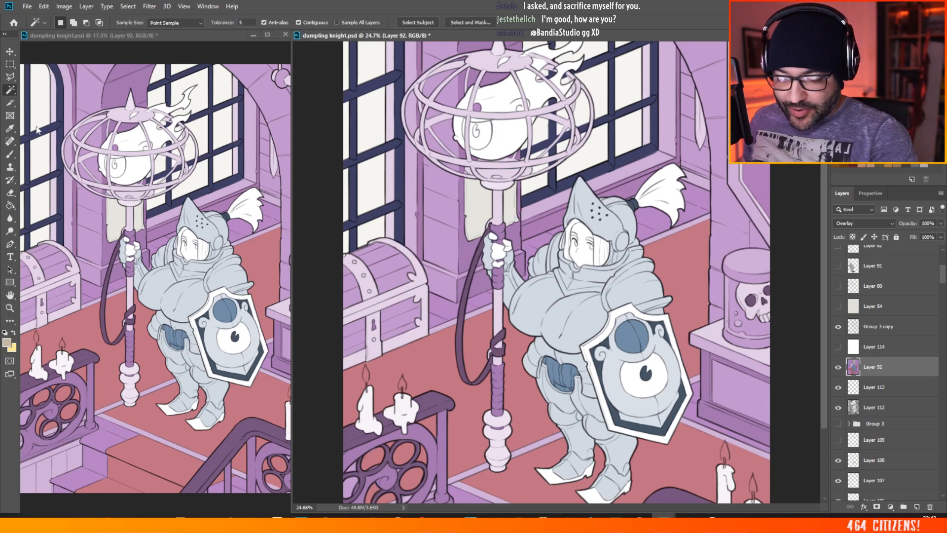
pyautogui.click(879, 409)
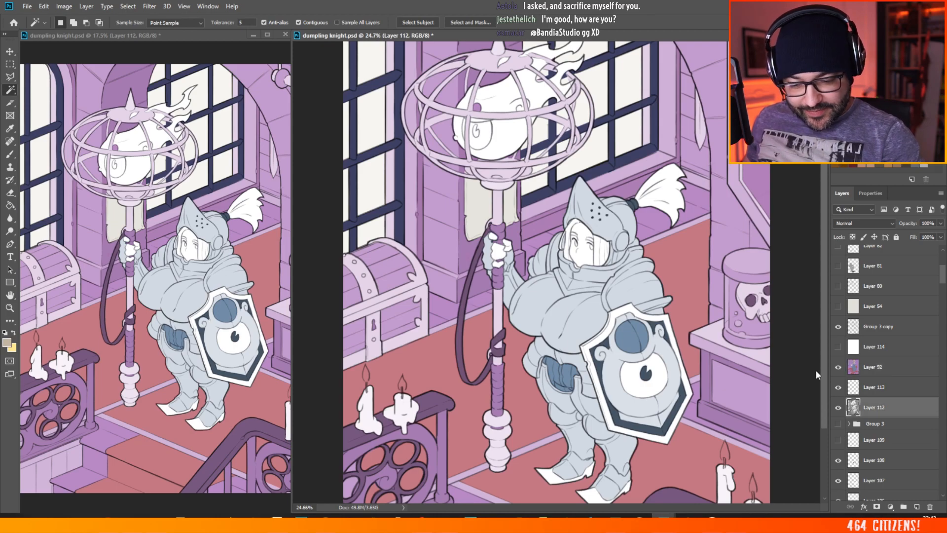
pyautogui.keyDown('shift'); pyautogui.click(540, 446); pyautogui.keyUp('shift')
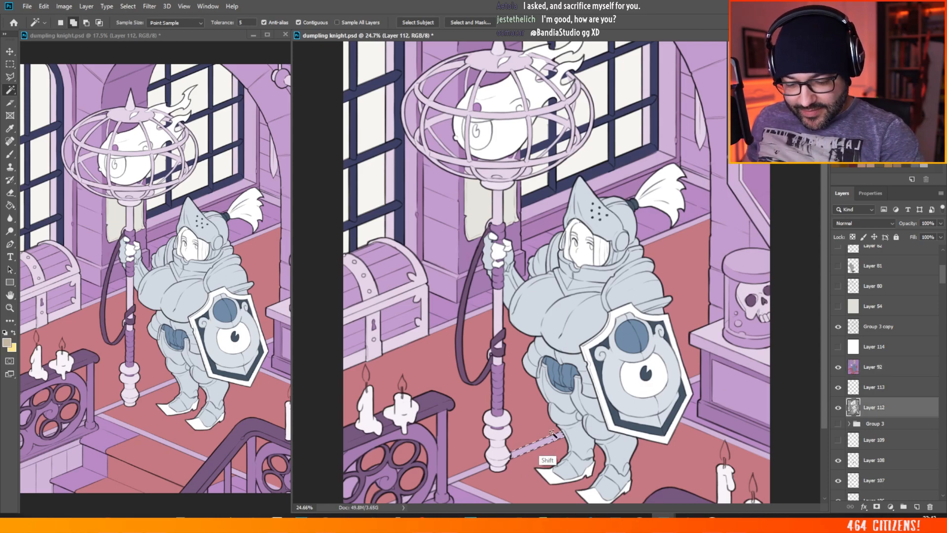
pyautogui.keyDown('shift'); pyautogui.click(463, 491); pyautogui.keyUp('shift')
pyautogui.keyDown('shift'); pyautogui.click(713, 434); pyautogui.keyUp('shift')
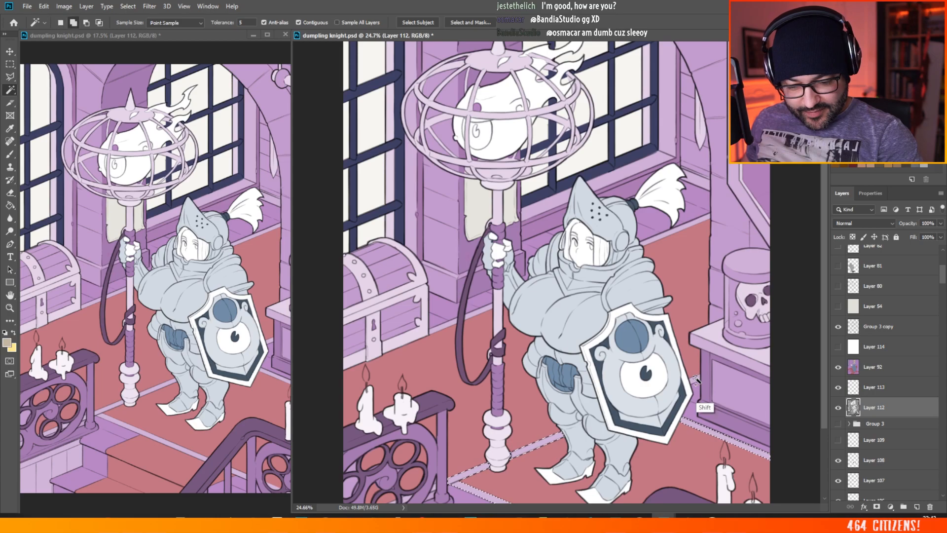
# Step: Add the edging strips behind the knight, beside the chest and behind the candle railing to the selection
pyautogui.keyDown('shift'); pyautogui.click(662, 235); pyautogui.keyUp('shift')
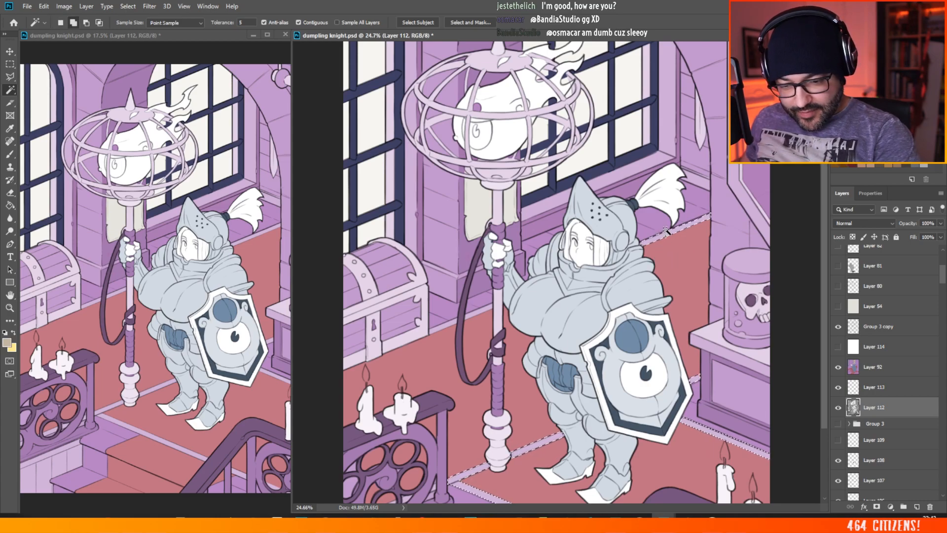
pyautogui.keyDown('shift'); pyautogui.click(473, 314); pyautogui.keyUp('shift')
pyautogui.keyDown('shift'); pyautogui.click(442, 329); pyautogui.keyUp('shift')
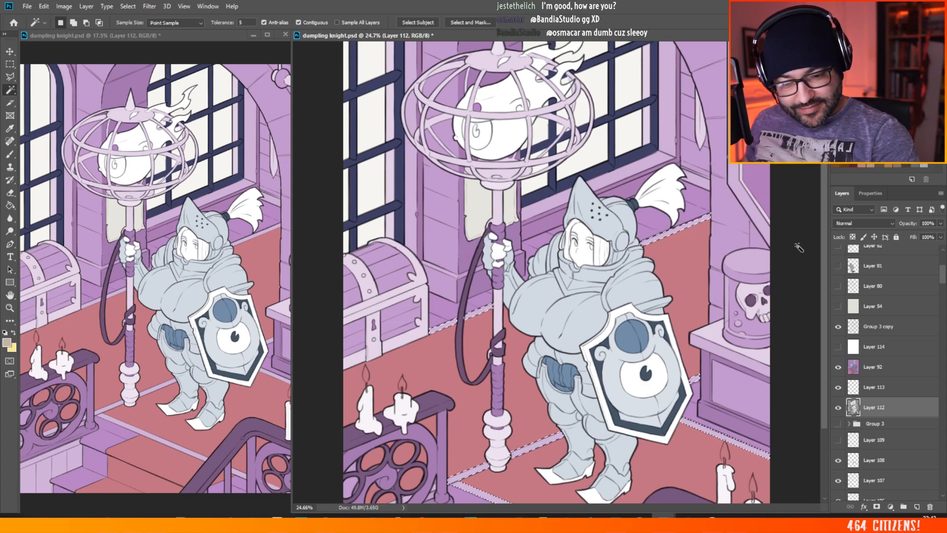
pyautogui.scroll(-3, 584, 314)
pyautogui.keyDown('shift'); pyautogui.click(407, 412); pyautogui.keyUp('shift')
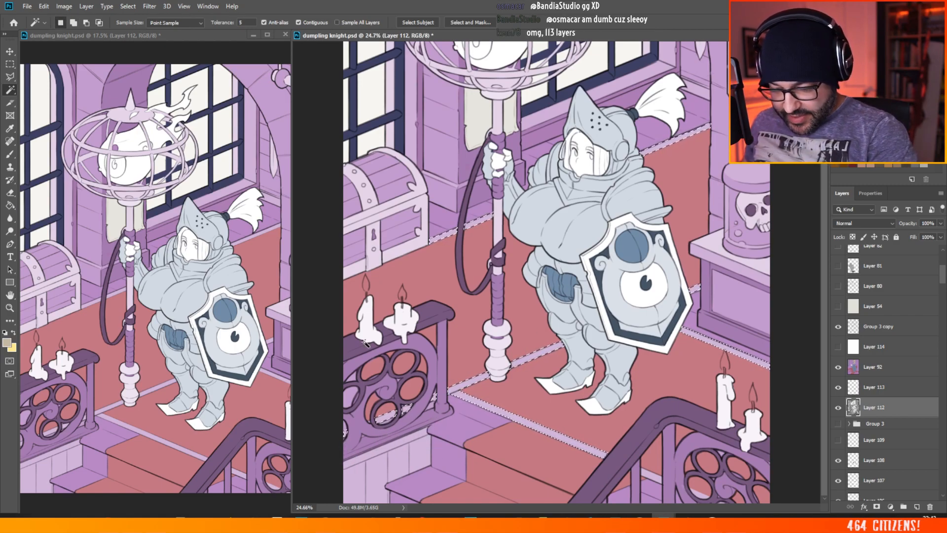
# Step: Fill the selected carpet edging on Layer 92 with the beige using the Paint Bucket
pyautogui.click(10, 206)
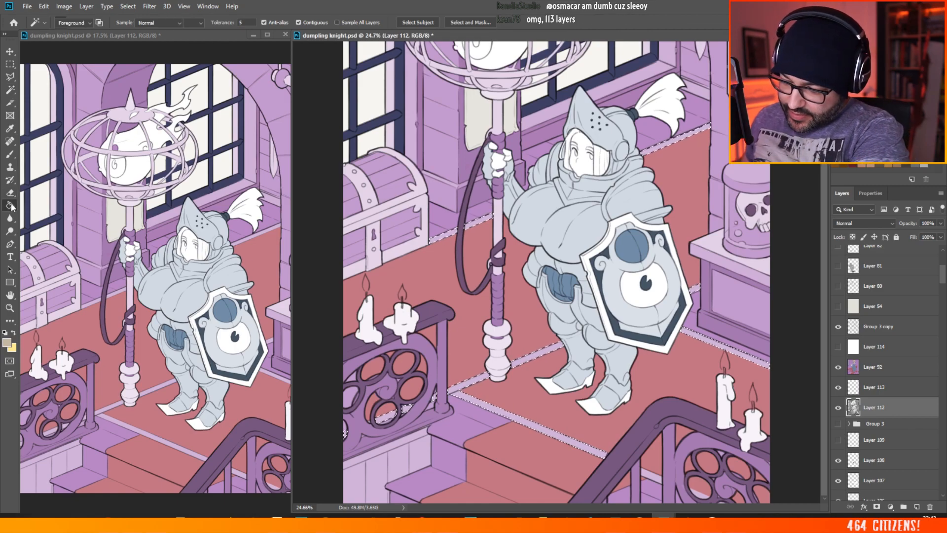
pyautogui.click(874, 368)
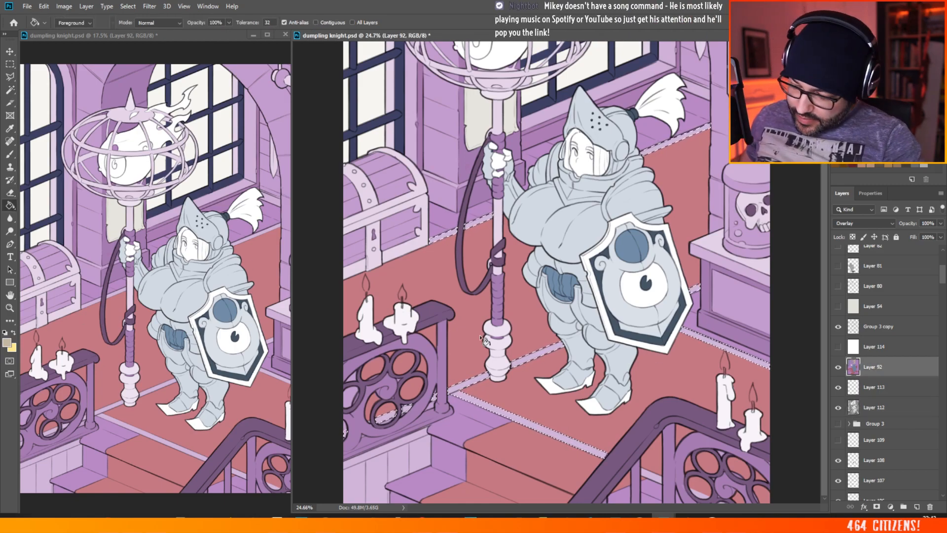
pyautogui.click(551, 351)
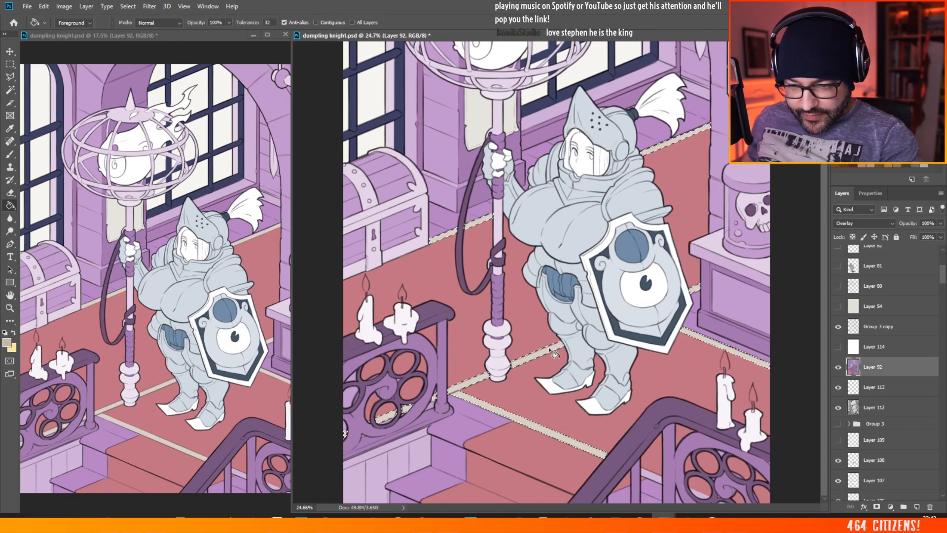
# Step: Set the foreground colour to the lighter beige d7c9b2, refill the carpet edging with it and deselect
pyautogui.click(6, 342)
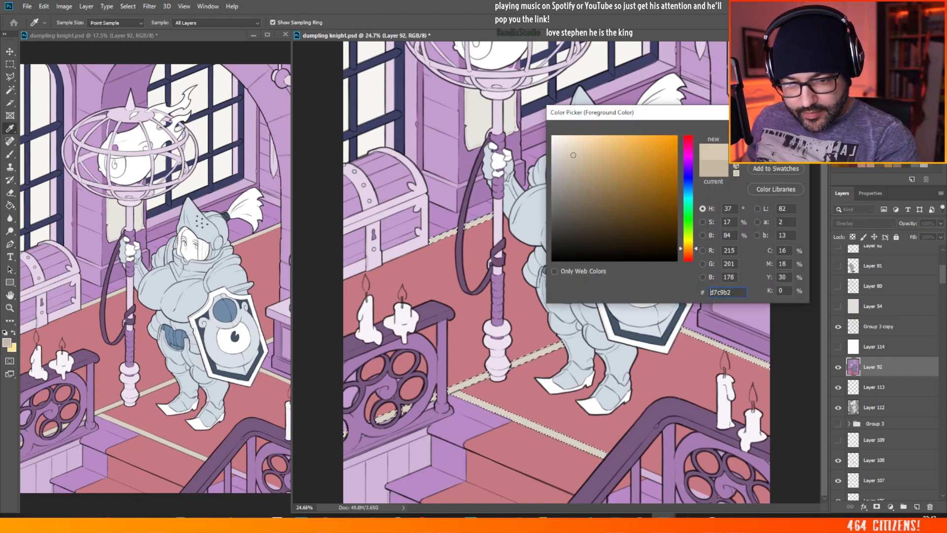
pyautogui.press('Return')
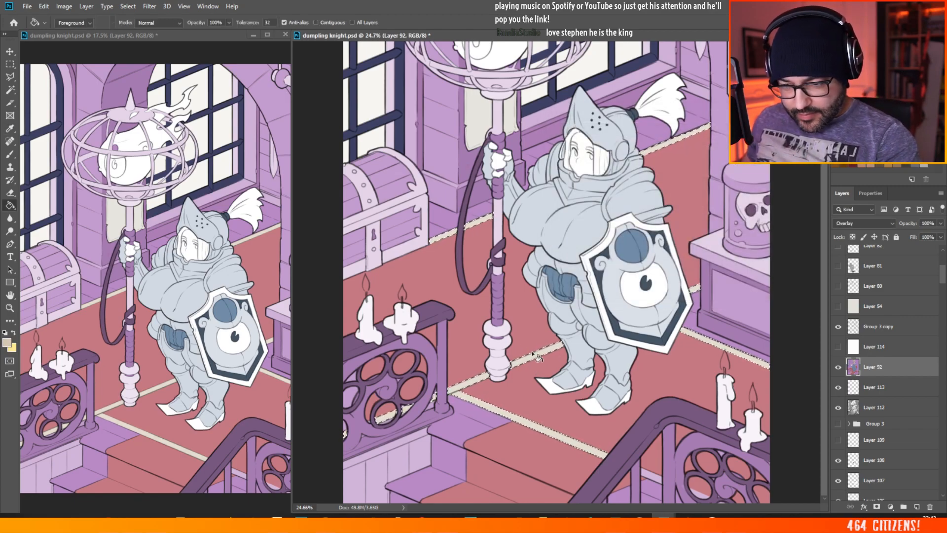
pyautogui.scroll(-2, 518, 400)
pyautogui.scroll(1, 495, 425)
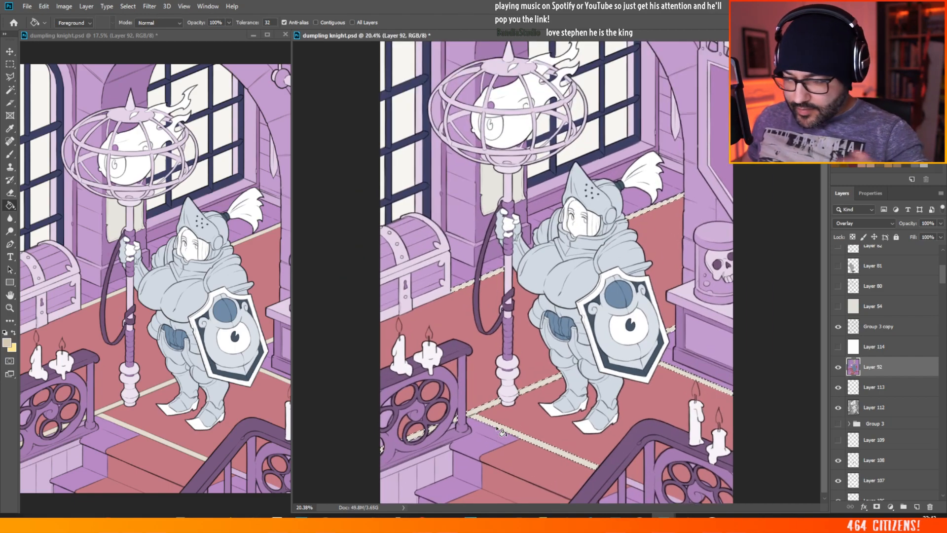
pyautogui.click(10, 64)
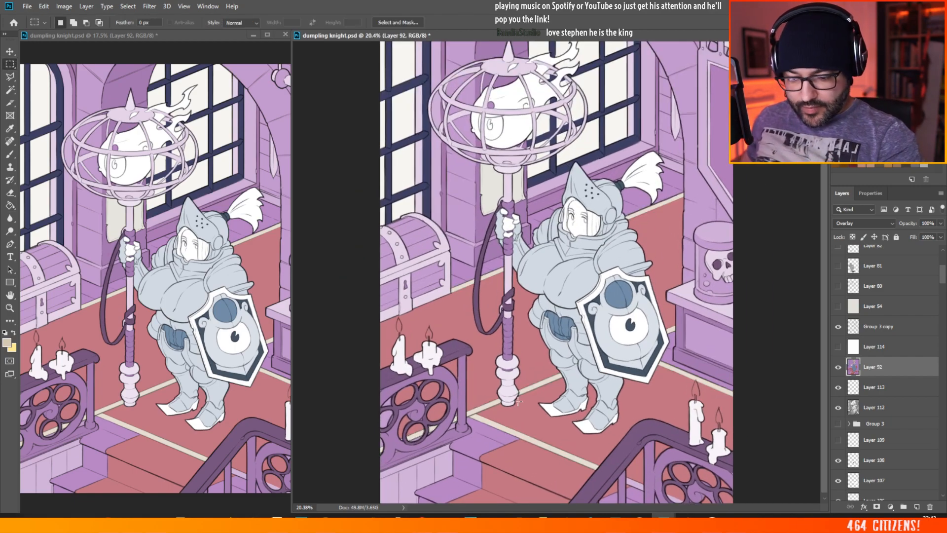
pyautogui.click(390, 441)
# Step: Sample the carpet's red and touch up the carpet behind the candle railing on Layer 92 with the Mikey hard brush at 23 px
pyautogui.scroll(3, 390, 442)
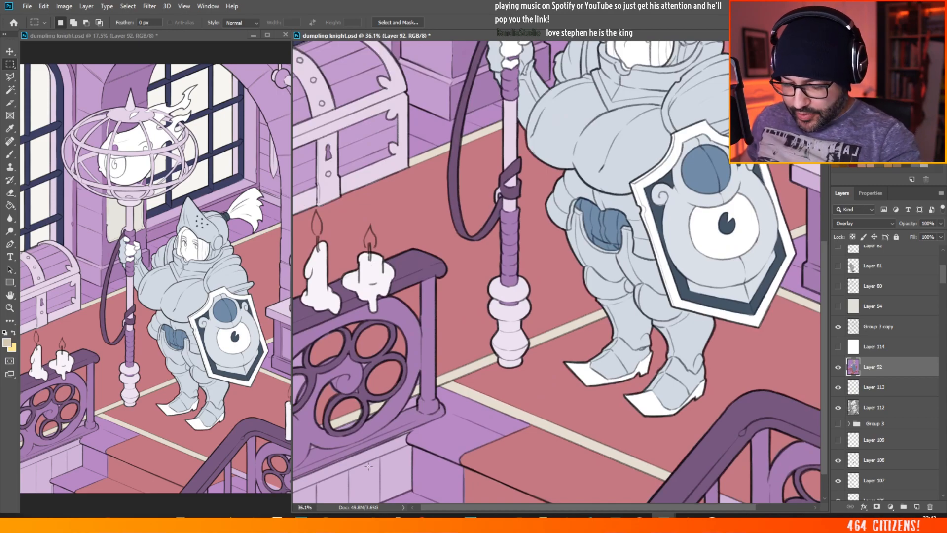
pyautogui.moveTo(465, 508); pyautogui.dragTo(441, 508)
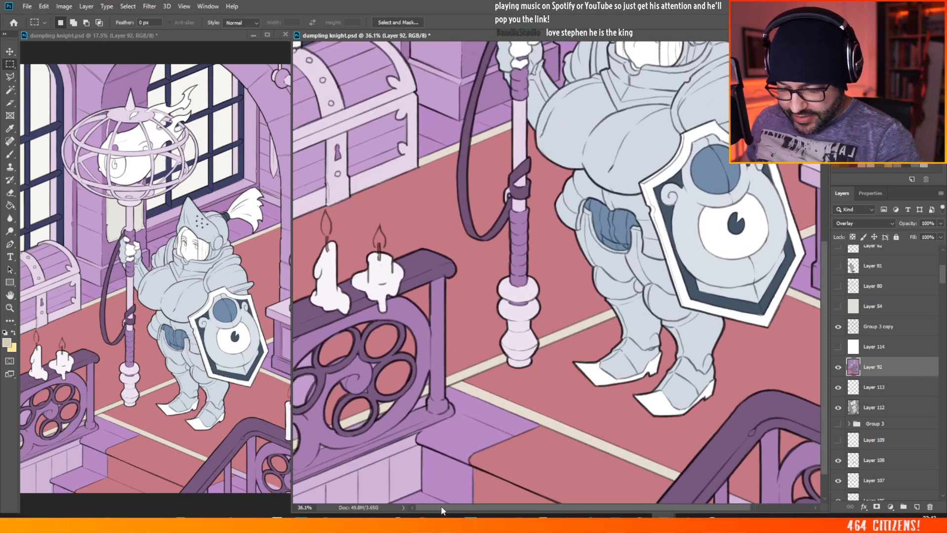
pyautogui.click(10, 154)
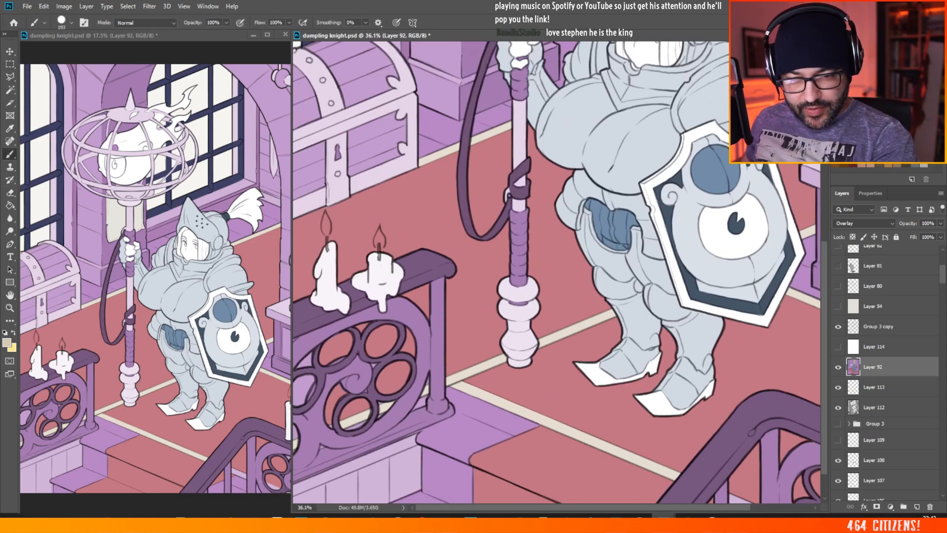
pyautogui.keyDown('alt'); pyautogui.click(493, 328); pyautogui.keyUp('alt')
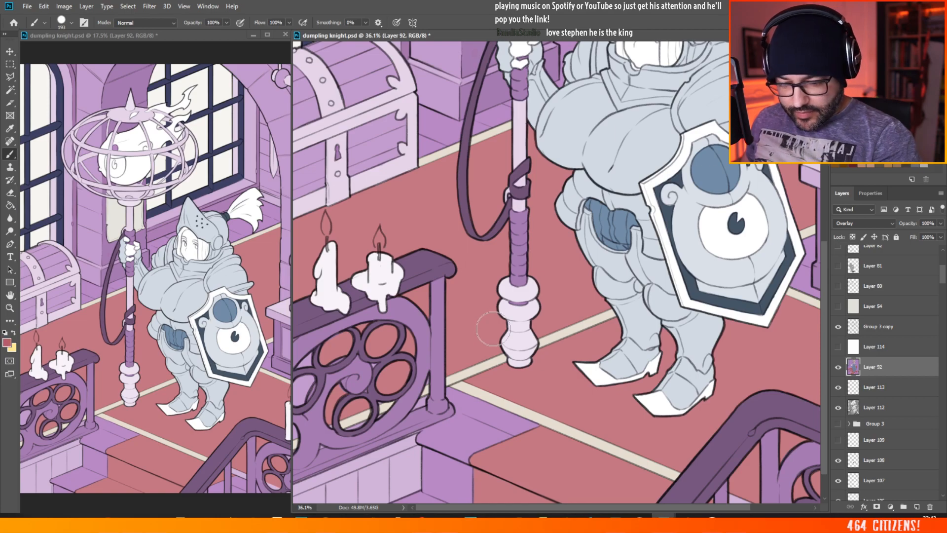
pyautogui.rightClick(443, 279)
pyautogui.click(503, 115)
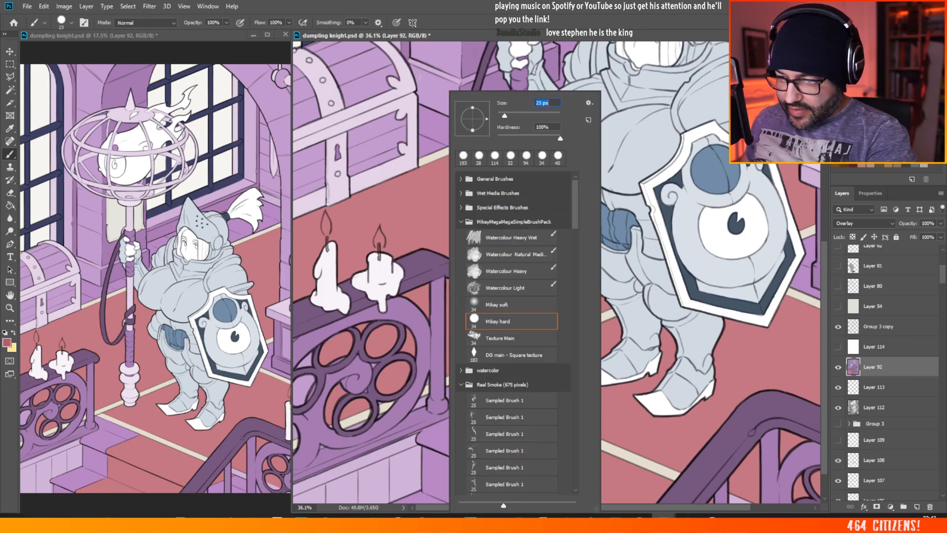
pyautogui.press('Return')
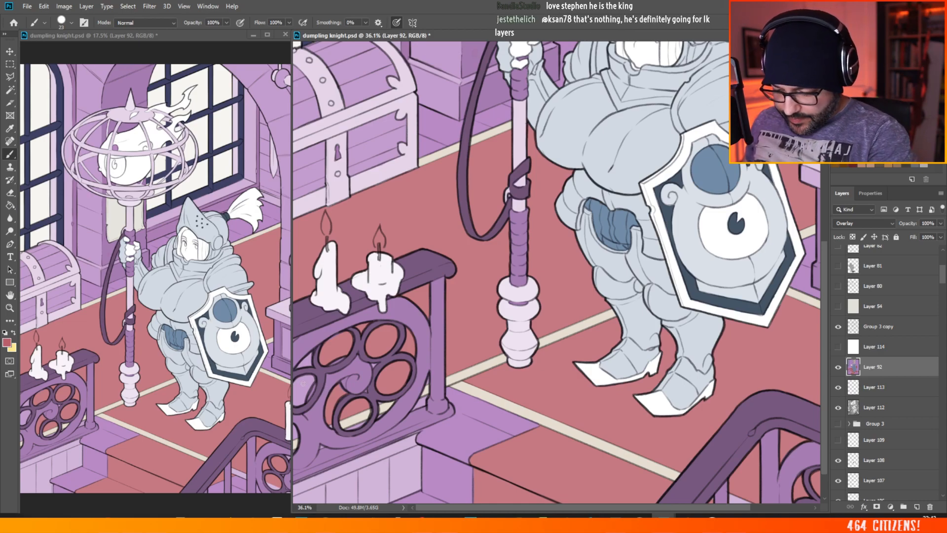
pyautogui.moveTo(308, 379); pyautogui.dragTo(305, 388)
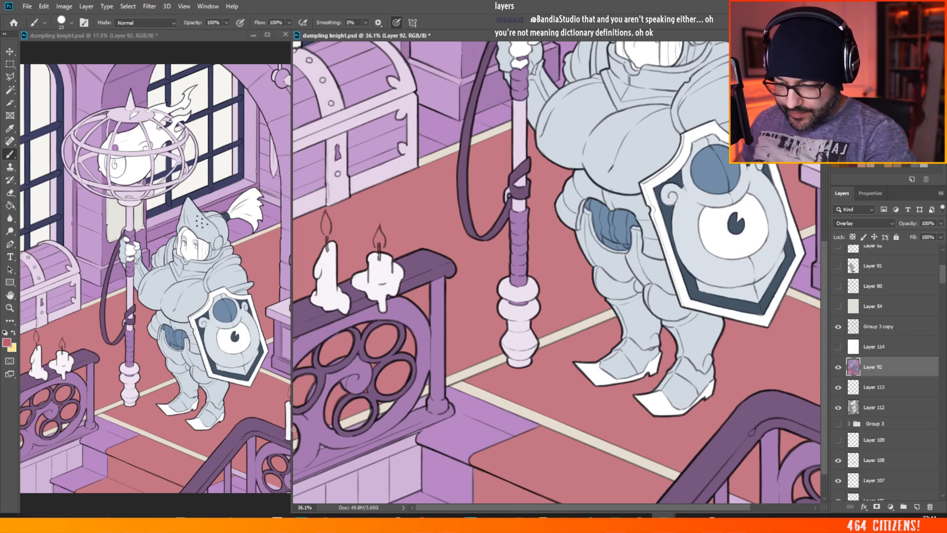
# Step: Set the foreground colour to the muted mauve 795260
pyautogui.scroll(-3, 412, 371)
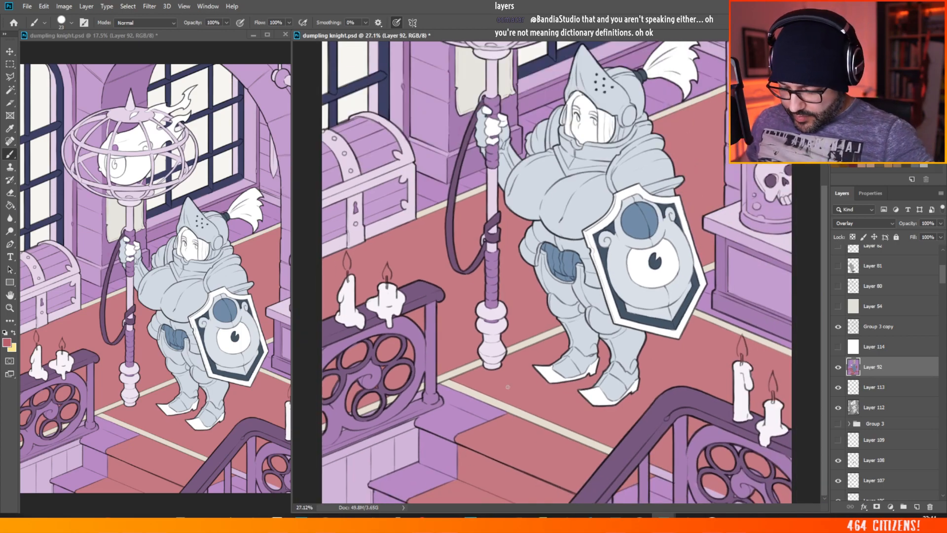
pyautogui.scroll(-2, 600, 432)
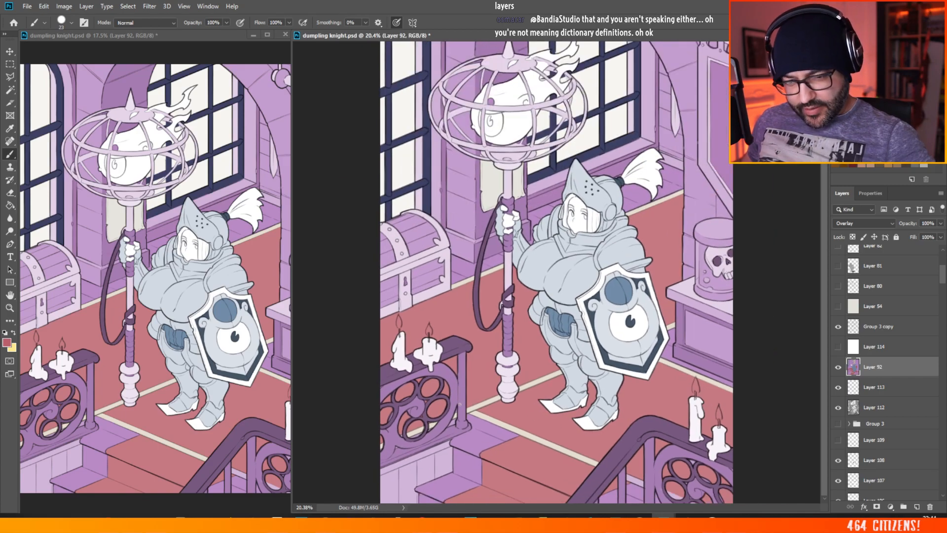
pyautogui.scroll(-1, 460, 403)
pyautogui.scroll(1, 568, 290)
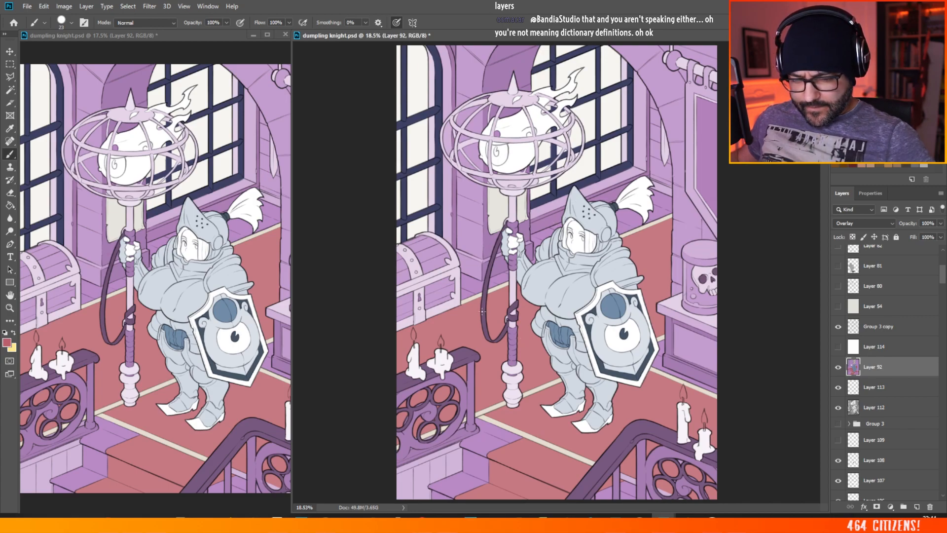
pyautogui.scroll(1, 475, 318)
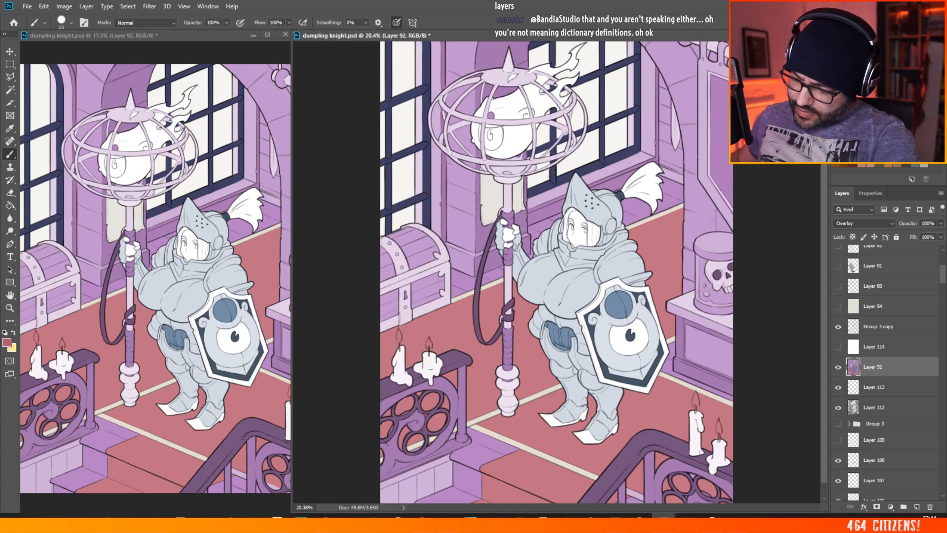
pyautogui.click(7, 342)
pyautogui.click(689, 162)
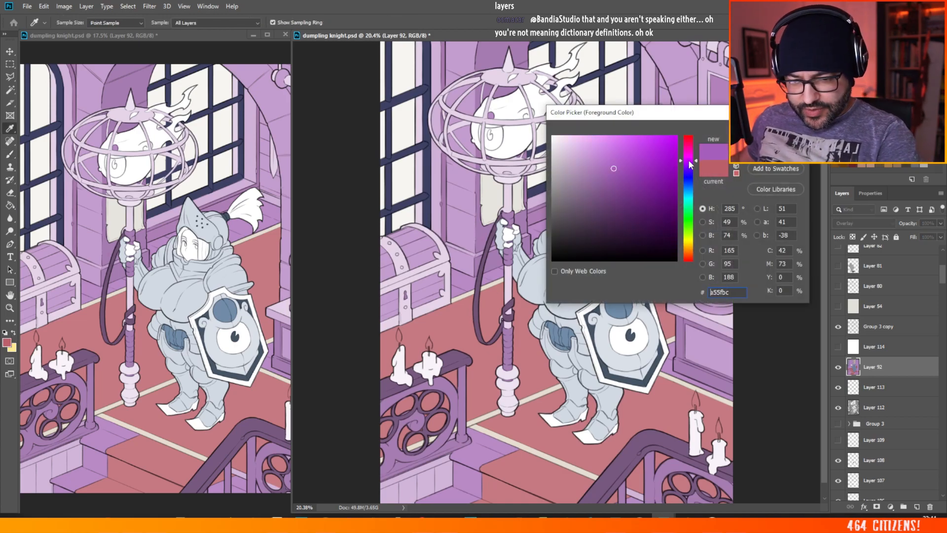
pyautogui.moveTo(689, 162); pyautogui.dragTo(689, 146)
pyautogui.moveTo(598, 185)
pyautogui.mouseDown()
pyautogui.moveTo(586, 236)
pyautogui.moveTo(594, 202)
pyautogui.mouseUp()
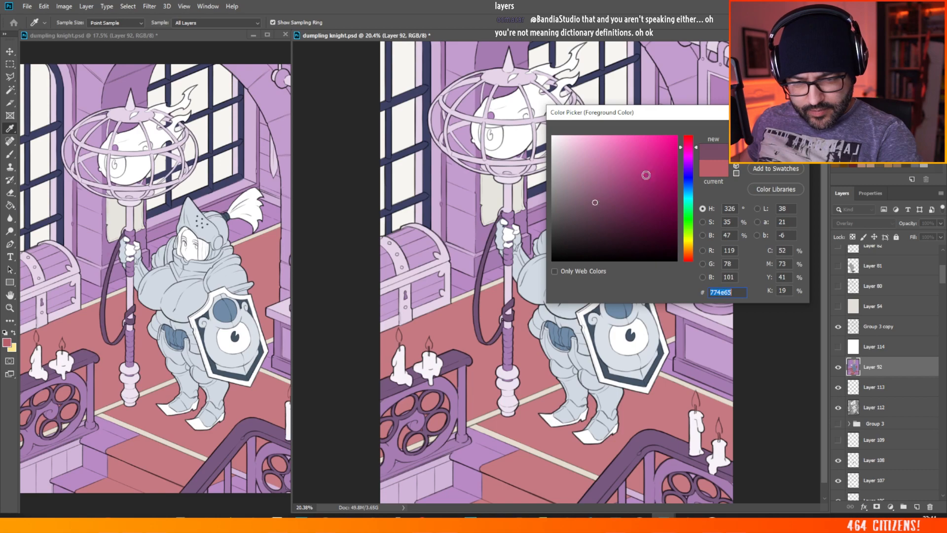
pyautogui.click(688, 256)
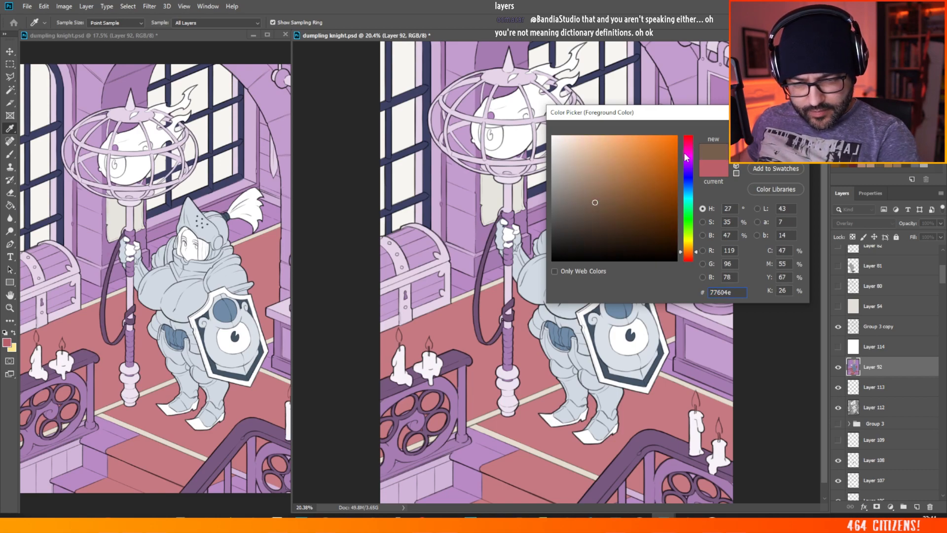
pyautogui.click(688, 157)
pyautogui.moveTo(688, 157); pyautogui.dragTo(689, 143)
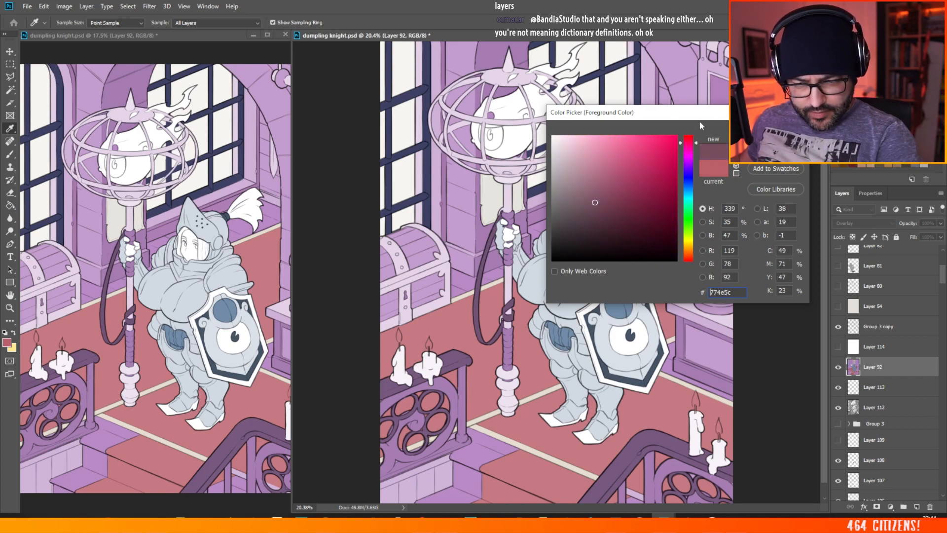
pyautogui.click(589, 206)
pyautogui.click(592, 201)
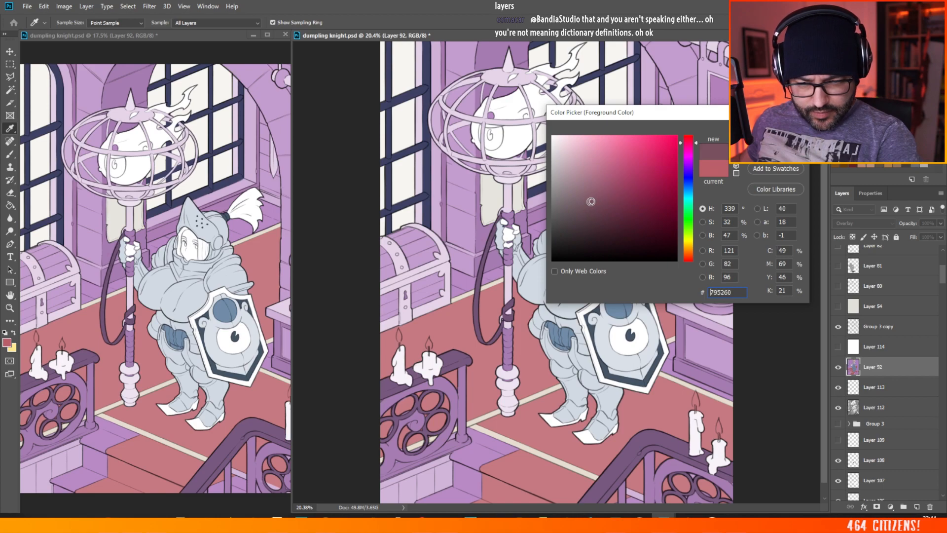
pyautogui.press('Return')
pyautogui.press('b')
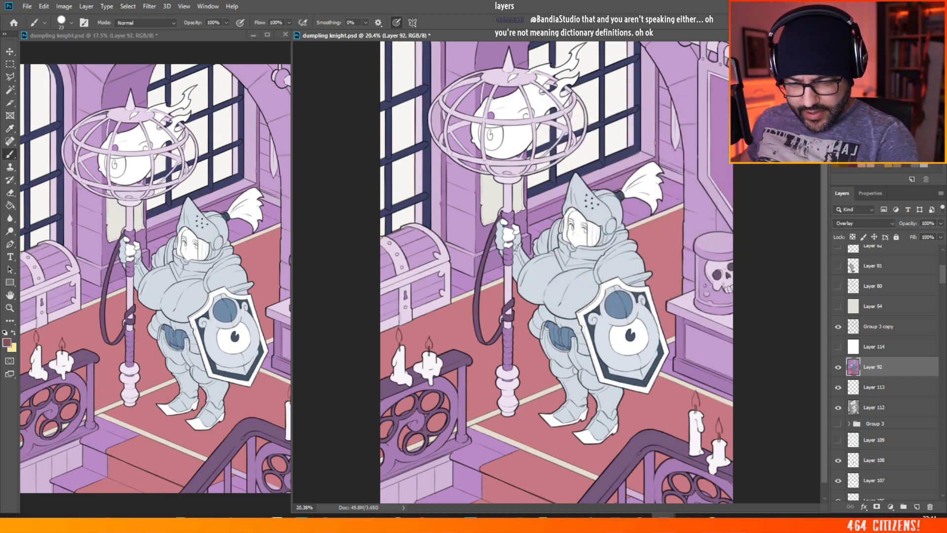
# Step: Select the bare floor and stair areas bordering the red carpet on Layer 112 with the Magic Wand
pyautogui.click(882, 407)
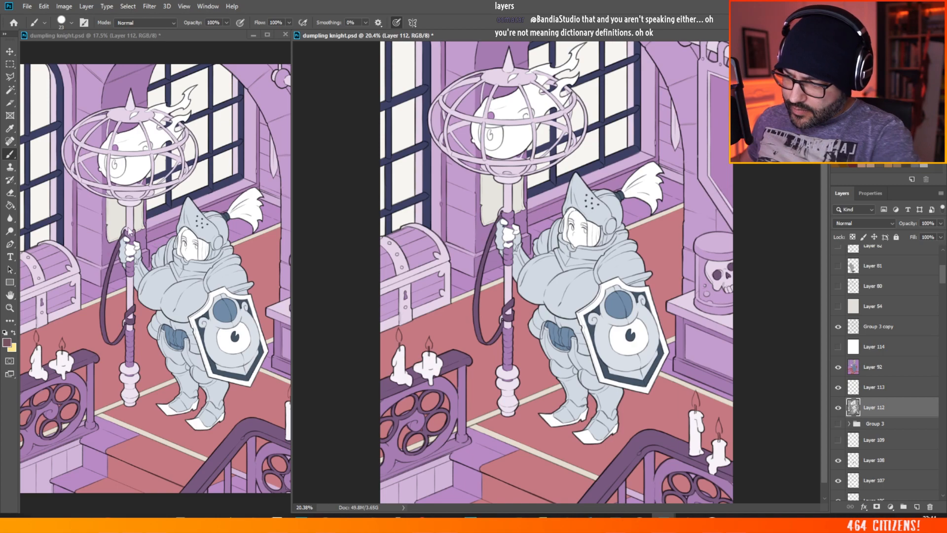
pyautogui.press('w')
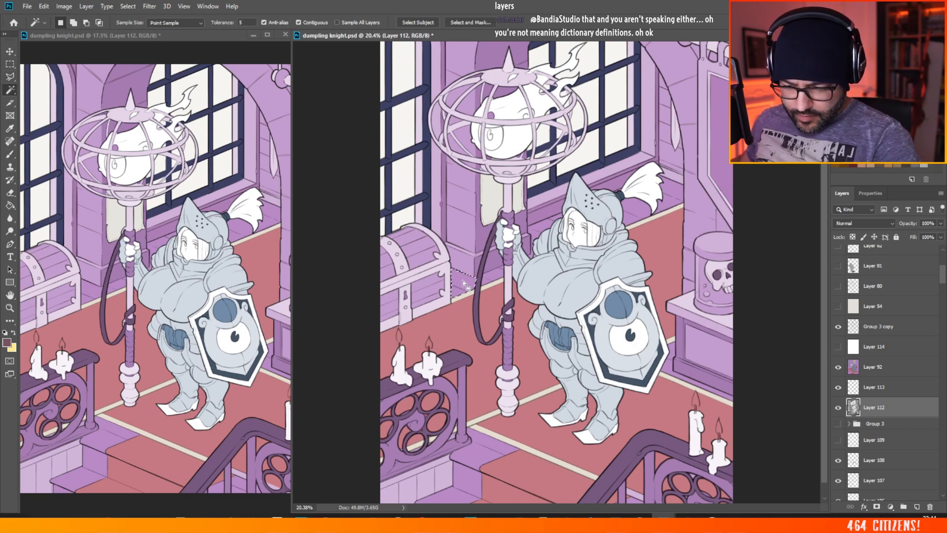
pyautogui.click(486, 281)
pyautogui.keyDown('shift'); pyautogui.click(538, 249); pyautogui.keyUp('shift')
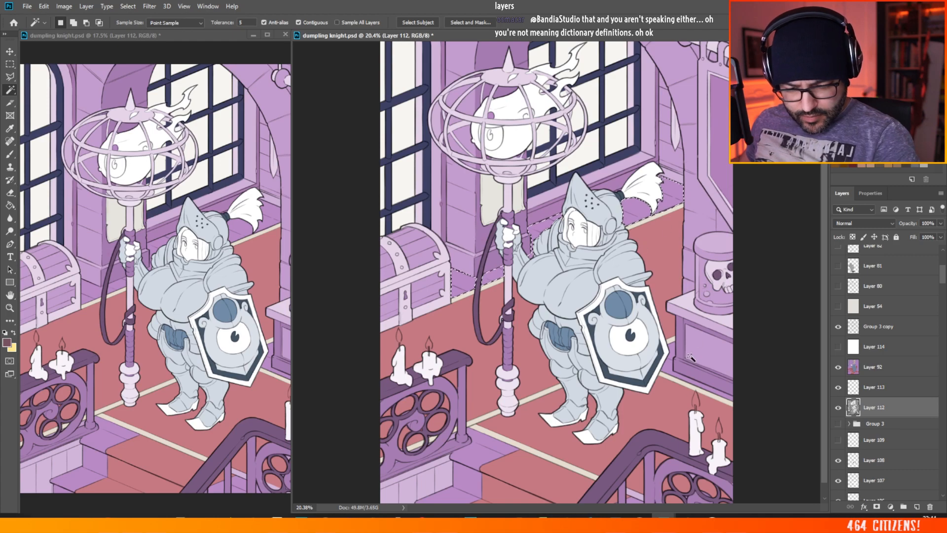
pyautogui.press('shift')
pyautogui.keyDown('shift'); pyautogui.click(669, 370); pyautogui.keyUp('shift')
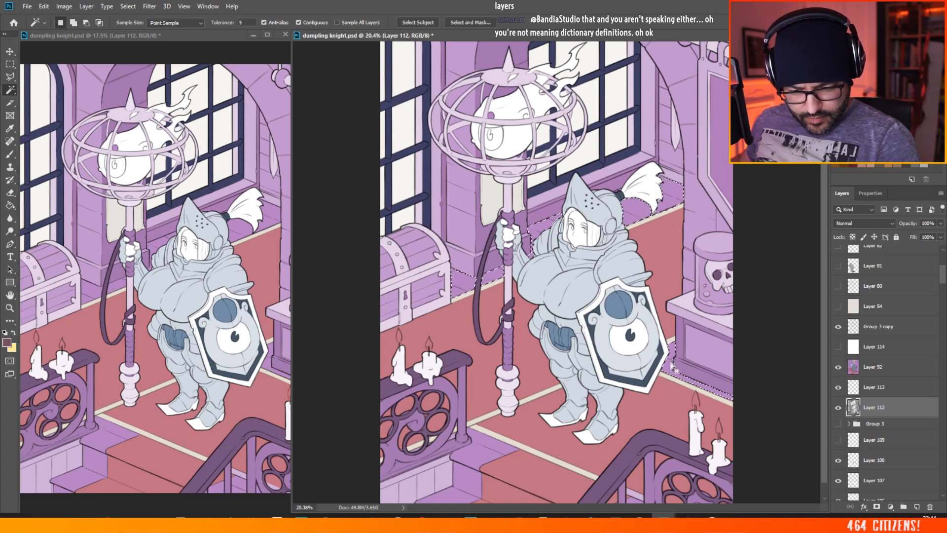
pyautogui.keyDown('shift'); pyautogui.click(471, 466); pyautogui.keyUp('shift')
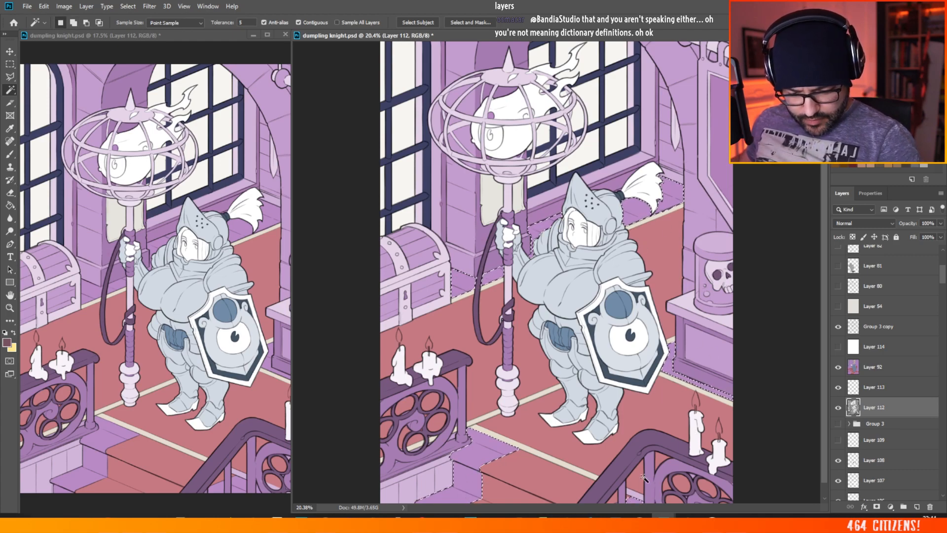
pyautogui.scroll(-1, 824, 249)
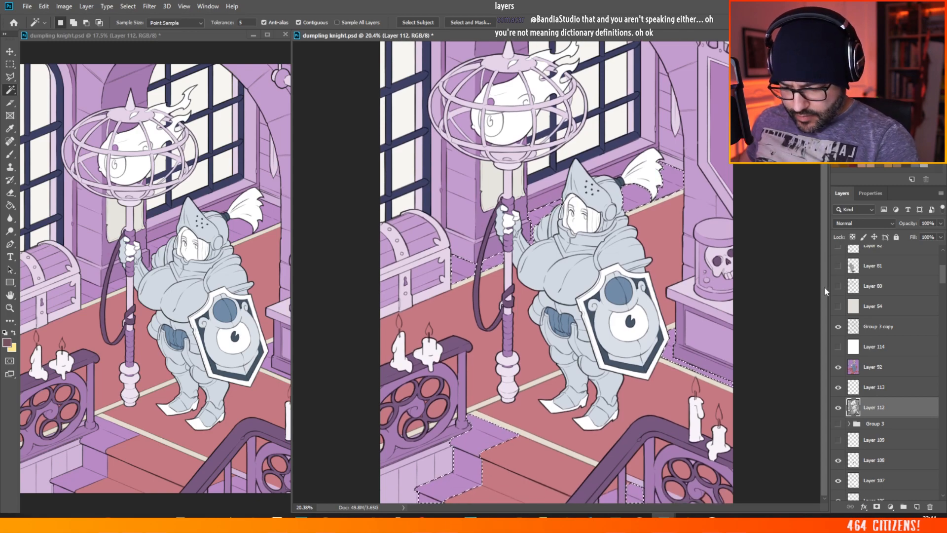
pyautogui.keyDown('shift'); pyautogui.click(608, 495); pyautogui.keyUp('shift')
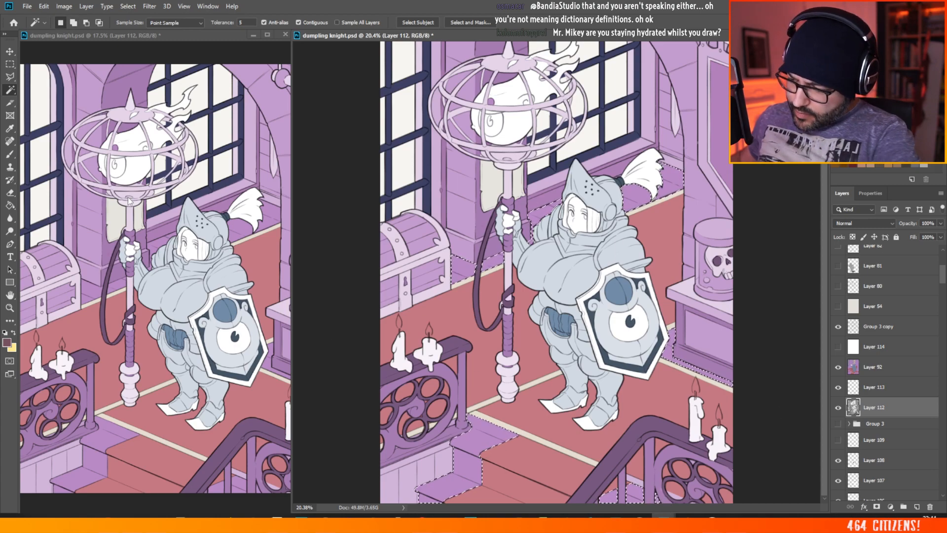
# Step: Fill the selected floor and stair areas on Layer 92 with the muted mauve using the Paint Bucket and deselect
pyautogui.click(10, 206)
pyautogui.click(875, 371)
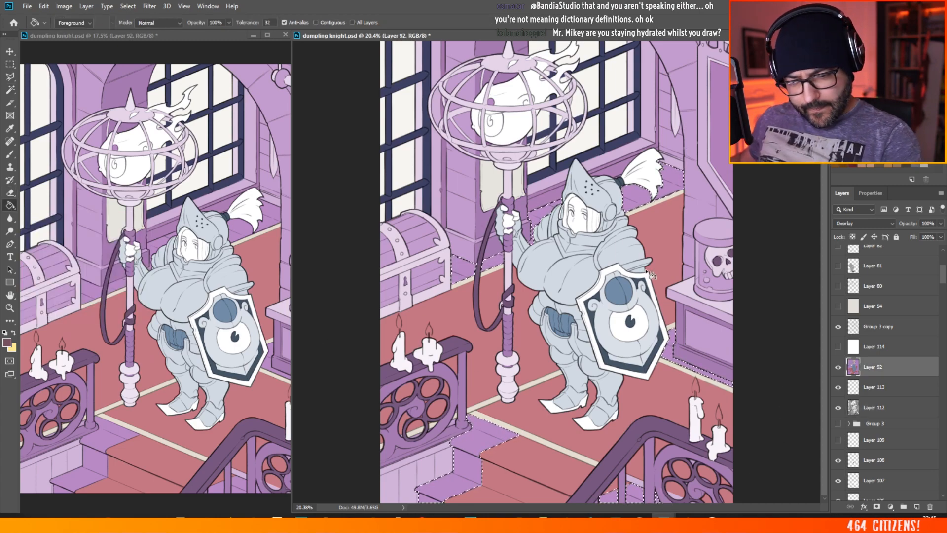
pyautogui.click(678, 179)
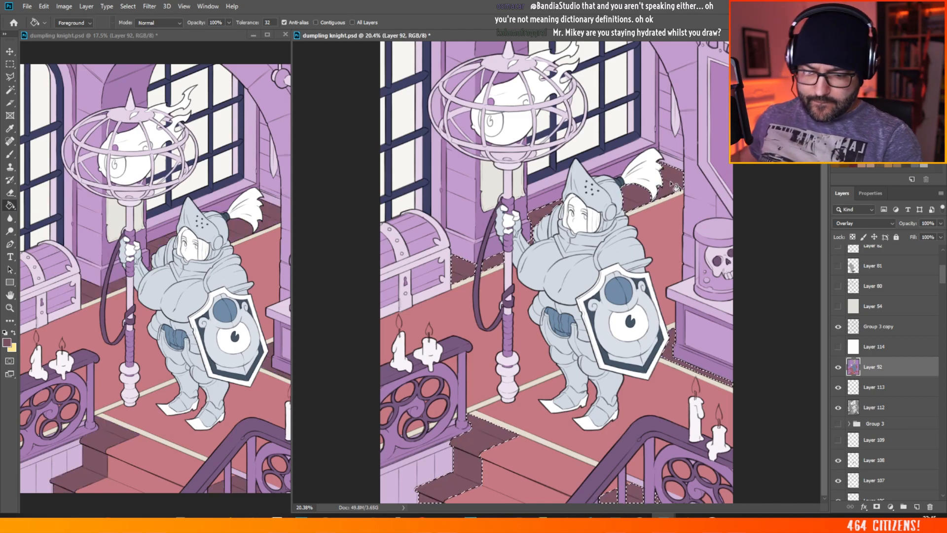
pyautogui.click(10, 64)
pyautogui.click(757, 181)
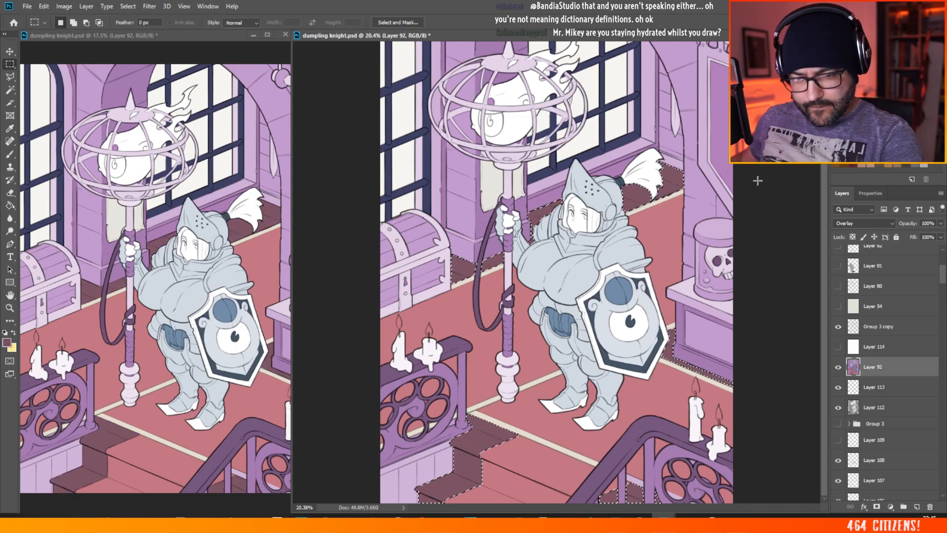
pyautogui.scroll(-1, 632, 267)
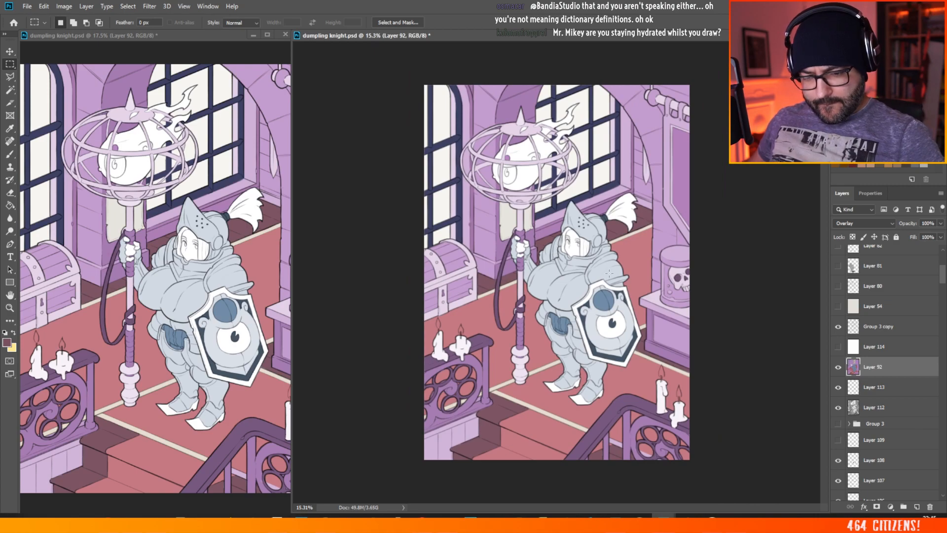
# Step: Try Layer 92 at 62% opacity and restore it to 100%
pyautogui.scroll(-1, 608, 331)
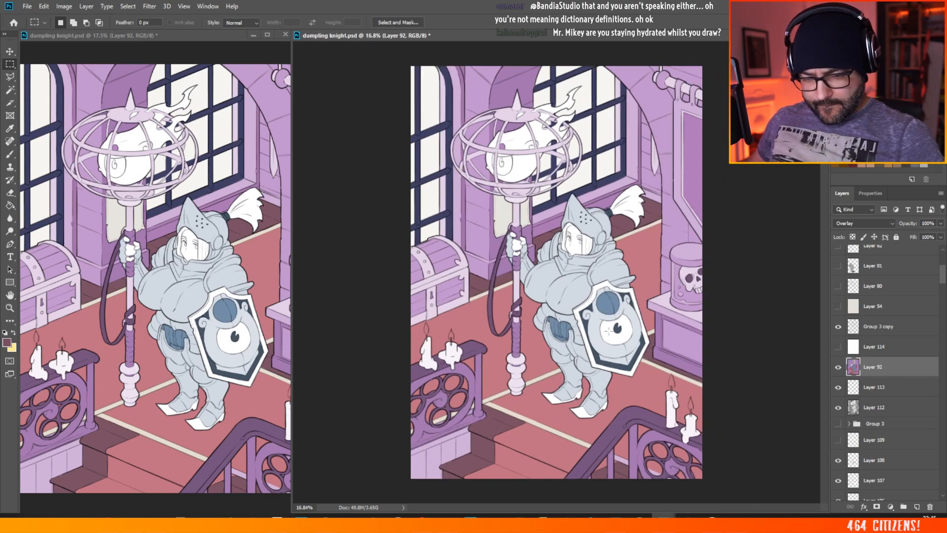
pyautogui.click(940, 223)
pyautogui.moveTo(940, 235); pyautogui.dragTo(923, 239)
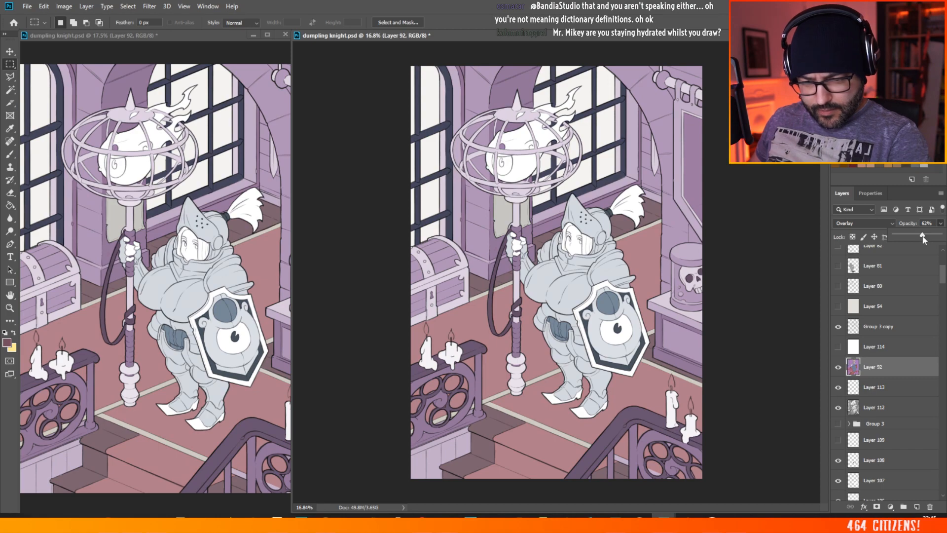
pyautogui.moveTo(923, 238); pyautogui.dragTo(939, 236)
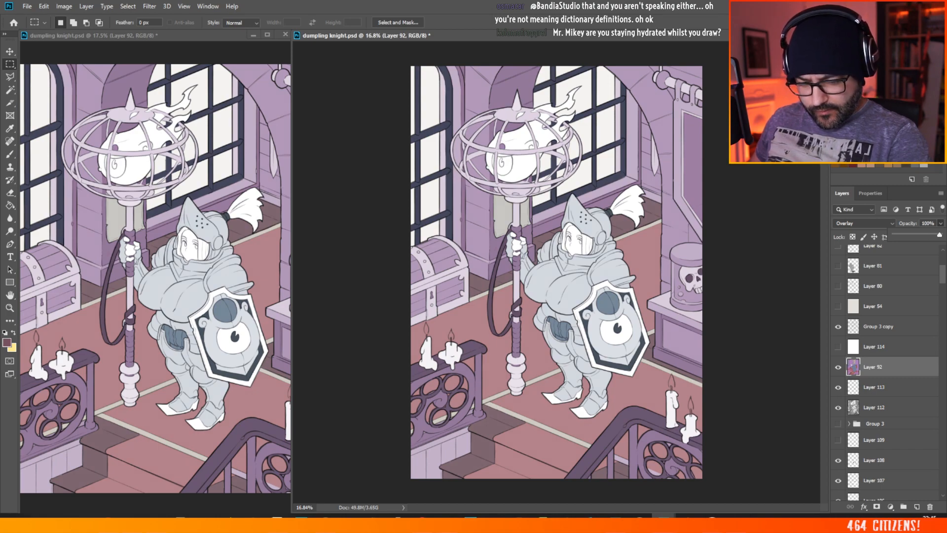
pyautogui.scroll(1, 615, 380)
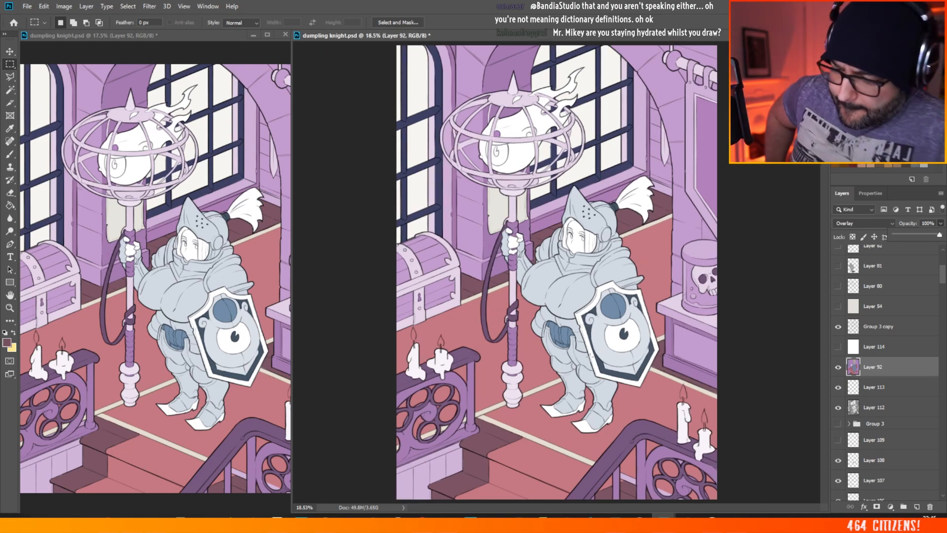
# Step: Sample the shield emblem's blue as the foreground colour and ready the Polygonal Lasso near the skull jar
pyautogui.click(612, 305)
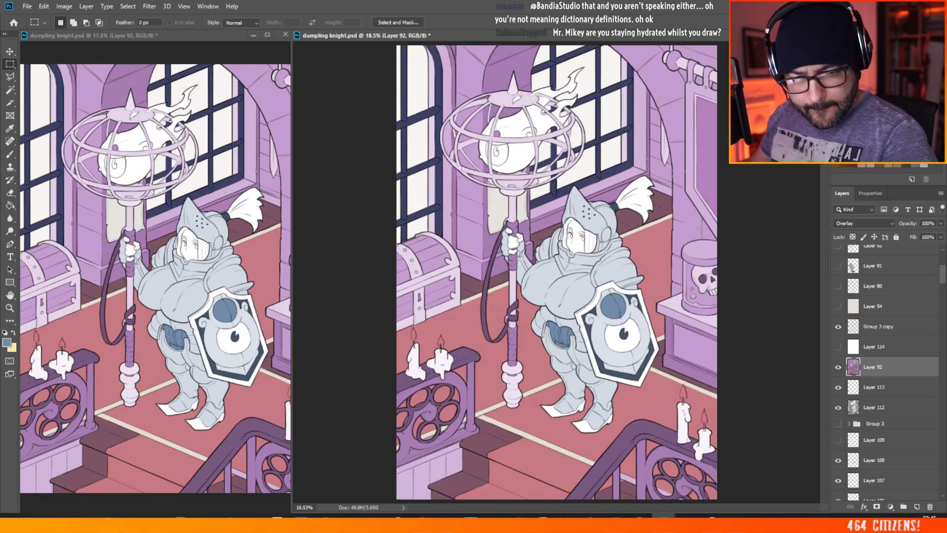
pyautogui.click(10, 77)
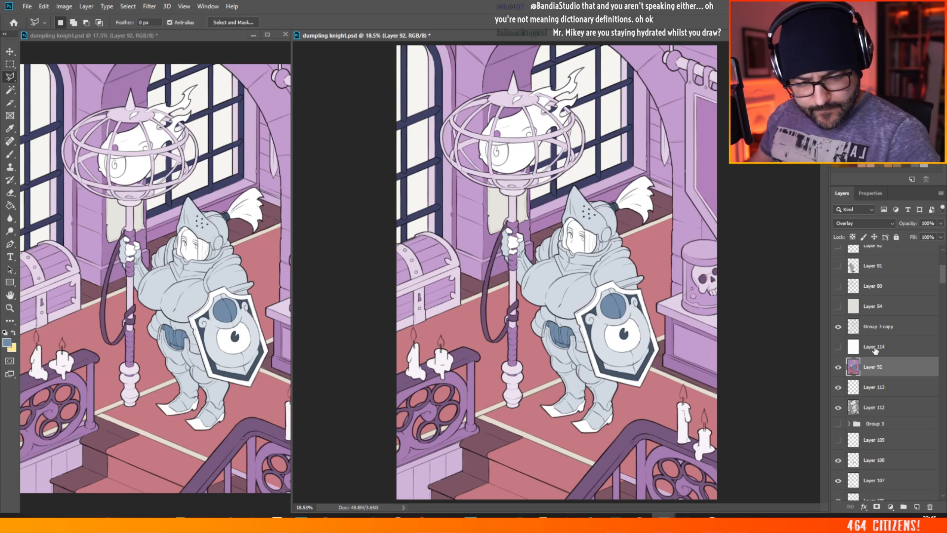
pyautogui.scroll(7, 815, 299)
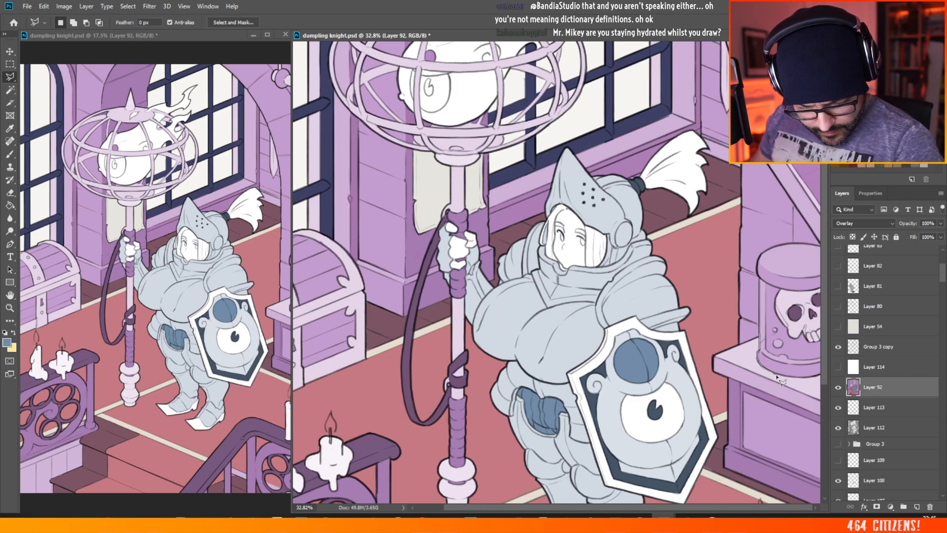
pyautogui.click(788, 379)
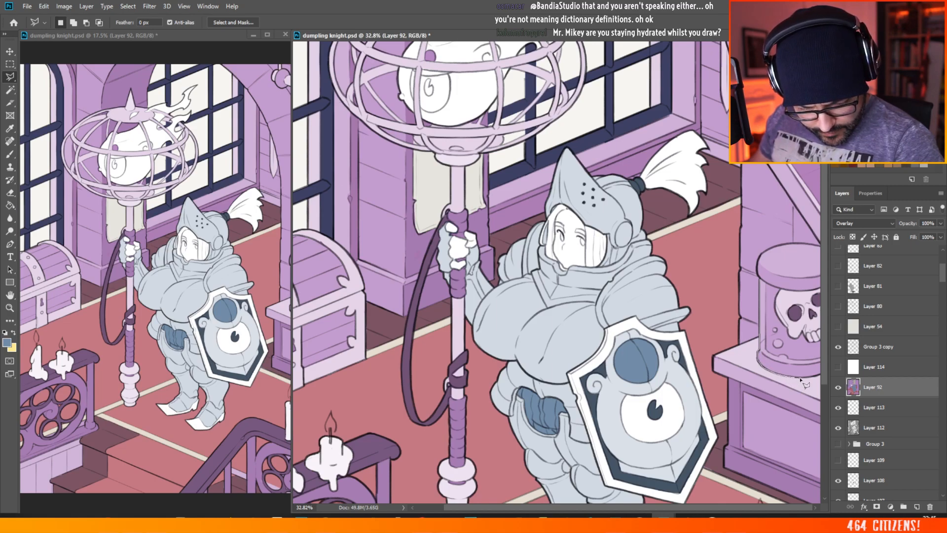
pyautogui.click(799, 379)
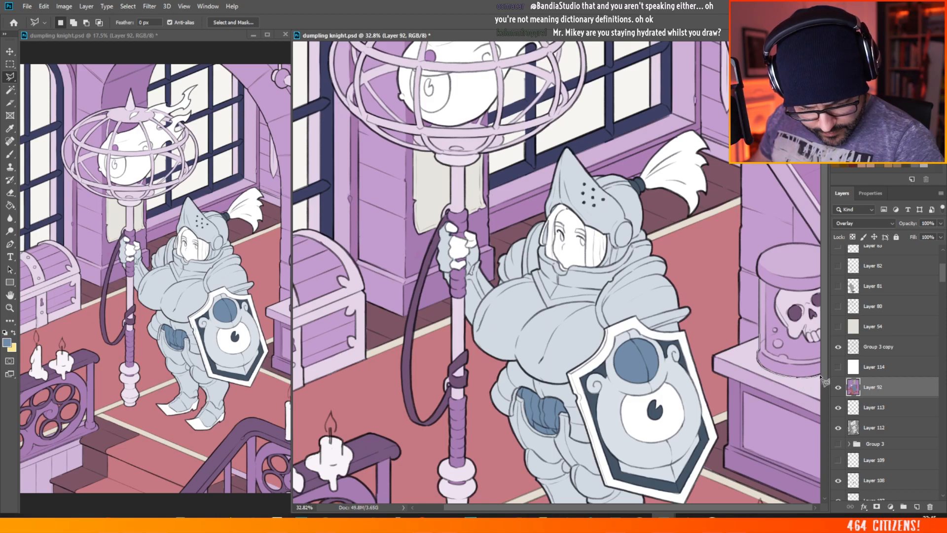
pyautogui.press('Escape')
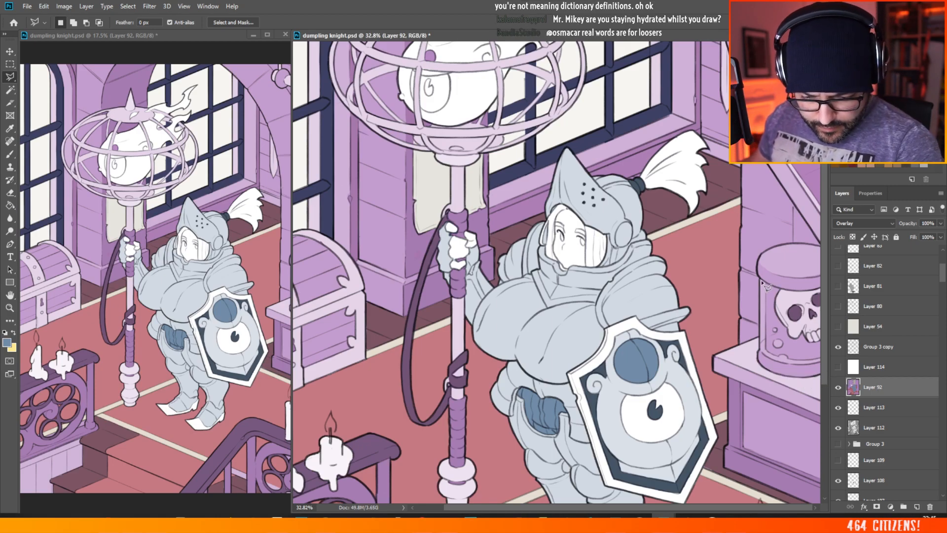
# Step: Outline the skull jar's glass body below the lid as a selection with the Polygonal Lasso
pyautogui.click(760, 292)
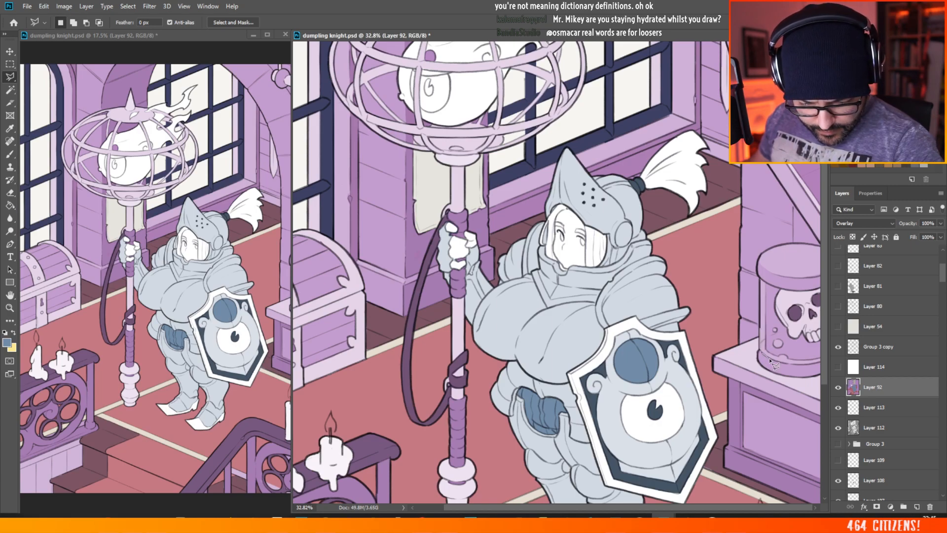
pyautogui.click(769, 359)
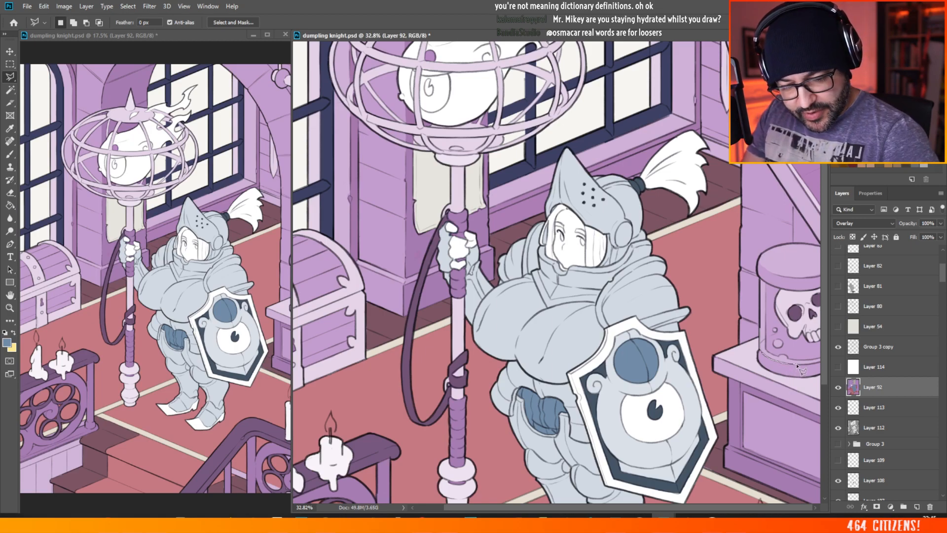
pyautogui.click(822, 360)
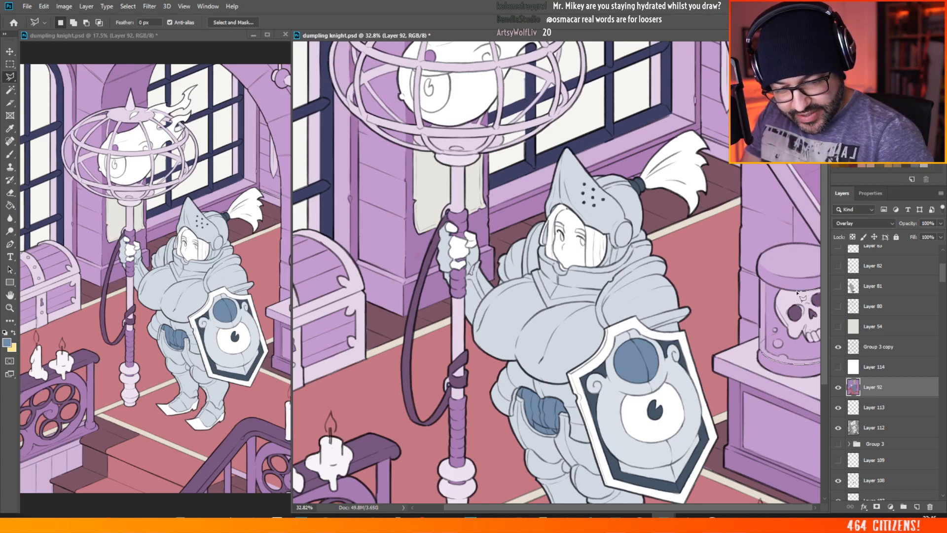
pyautogui.click(767, 286)
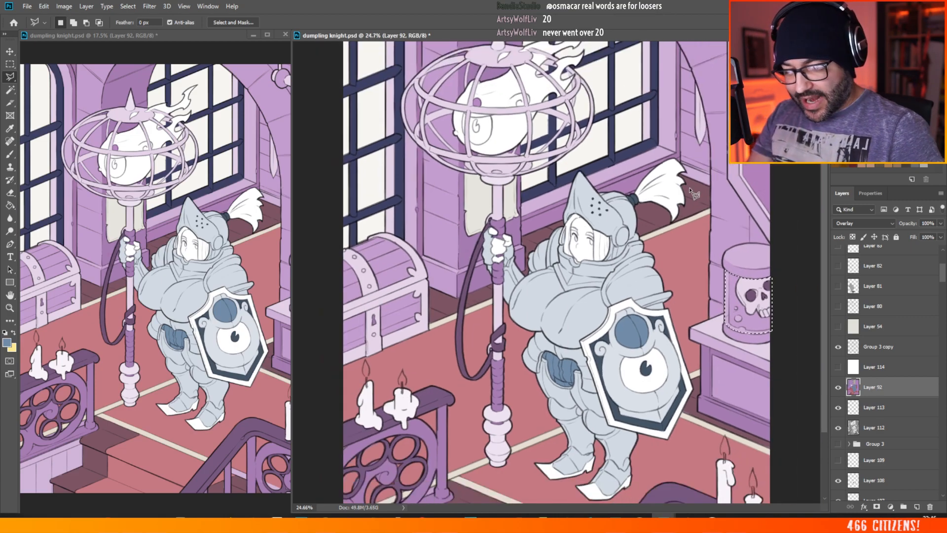
pyautogui.scroll(1, 792, 264)
pyautogui.scroll(2, 769, 241)
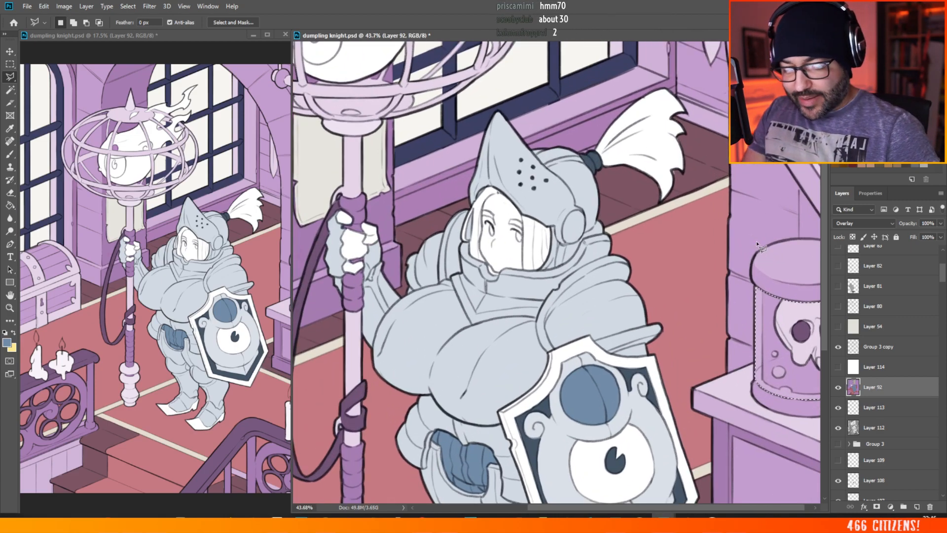
pyautogui.moveTo(580, 510); pyautogui.dragTo(659, 507)
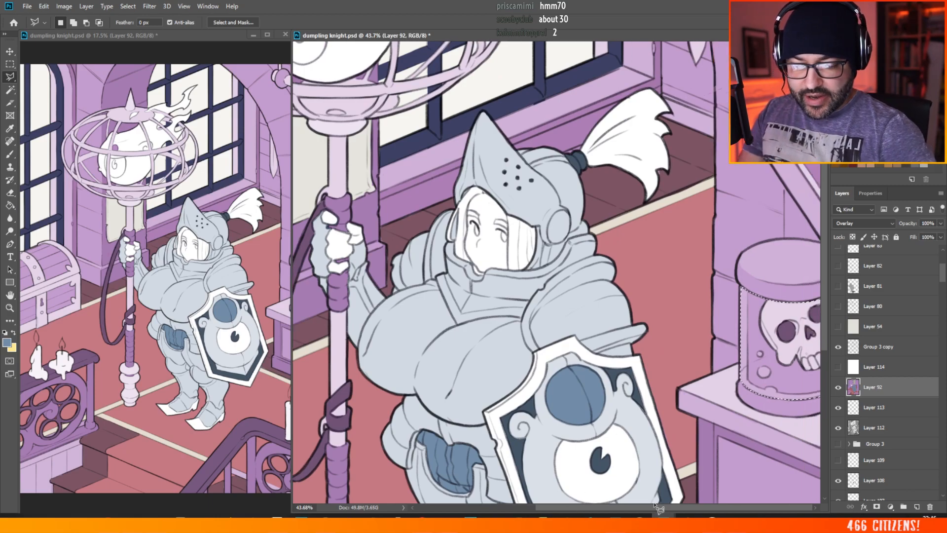
# Step: Fill the selected jar body on Layer 92 with the blue using the Paint Bucket and refill it with a lighter blue
pyautogui.click(10, 205)
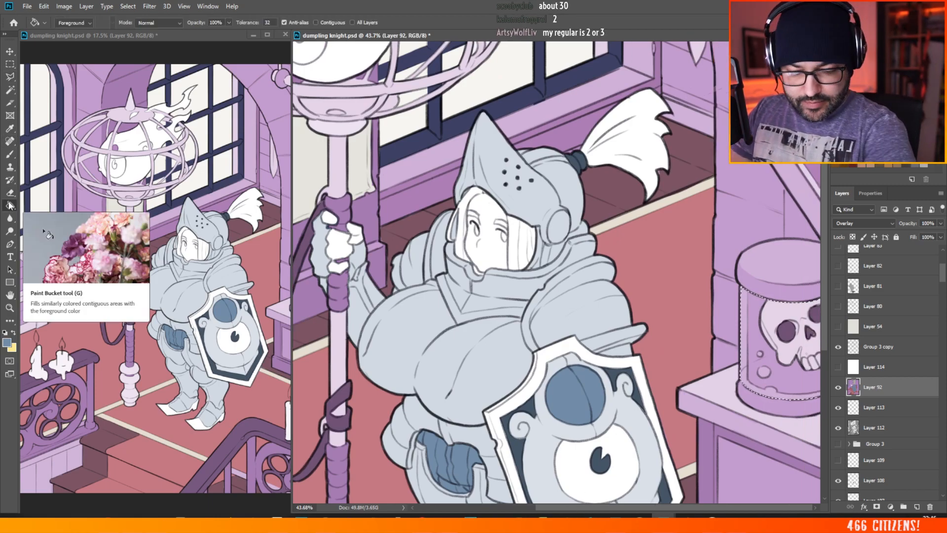
pyautogui.click(803, 351)
pyautogui.scroll(-1, 585, 194)
pyautogui.scroll(-2, 585, 194)
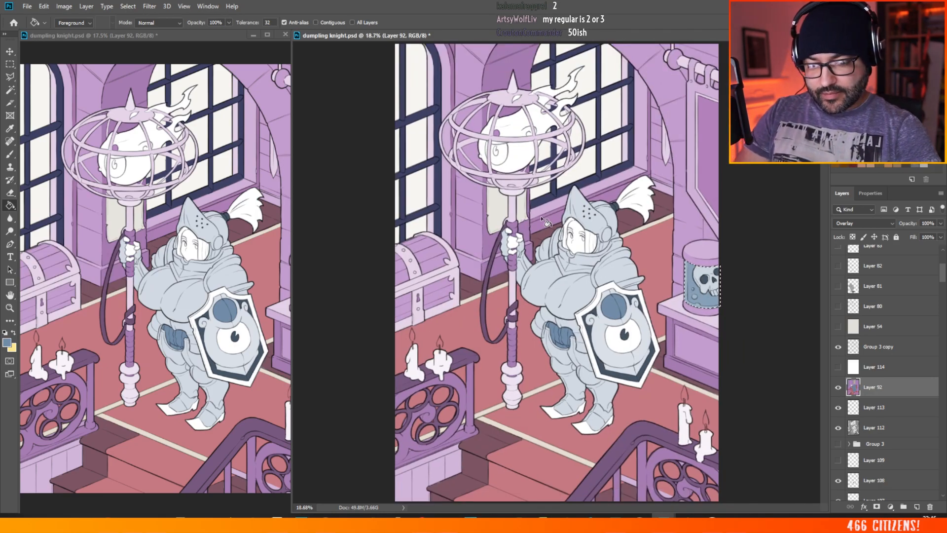
pyautogui.scroll(3, 745, 173)
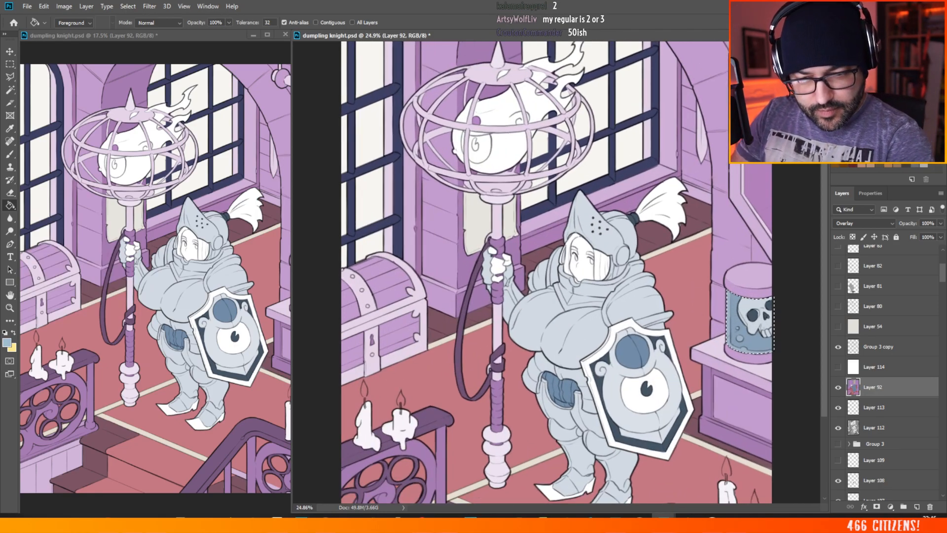
pyautogui.click(758, 344)
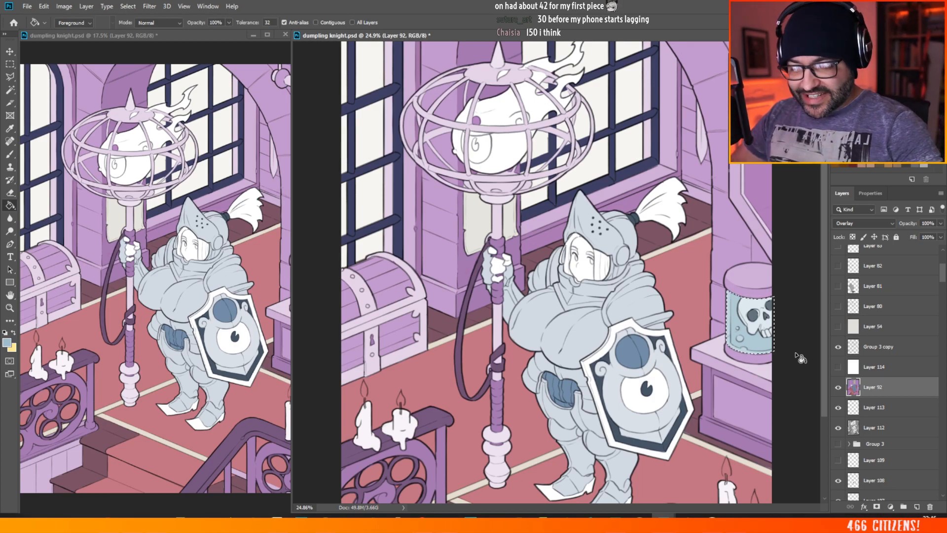
pyautogui.scroll(-3, 671, 273)
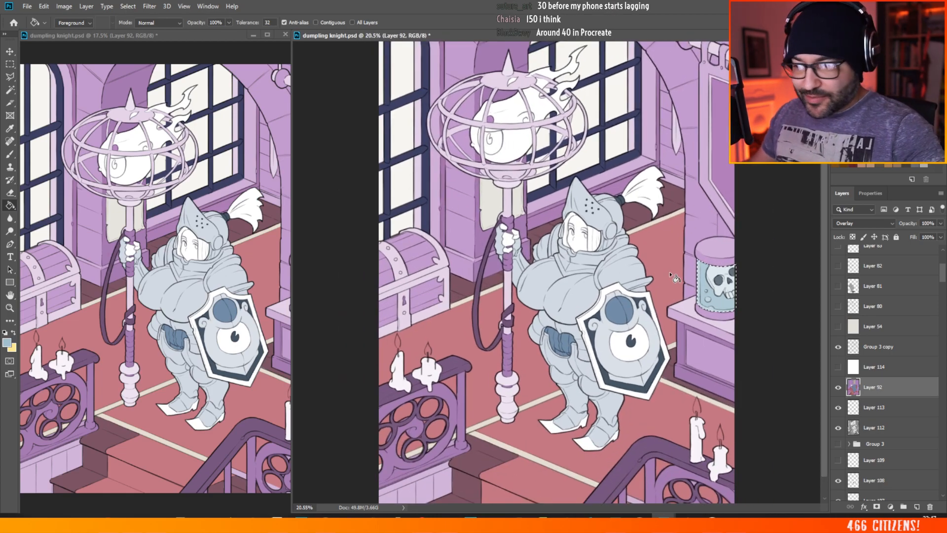
# Step: Browse the layer stack below Layer 92 for the staff's flat shape layer, with the Magic Wand ready
pyautogui.press('w')
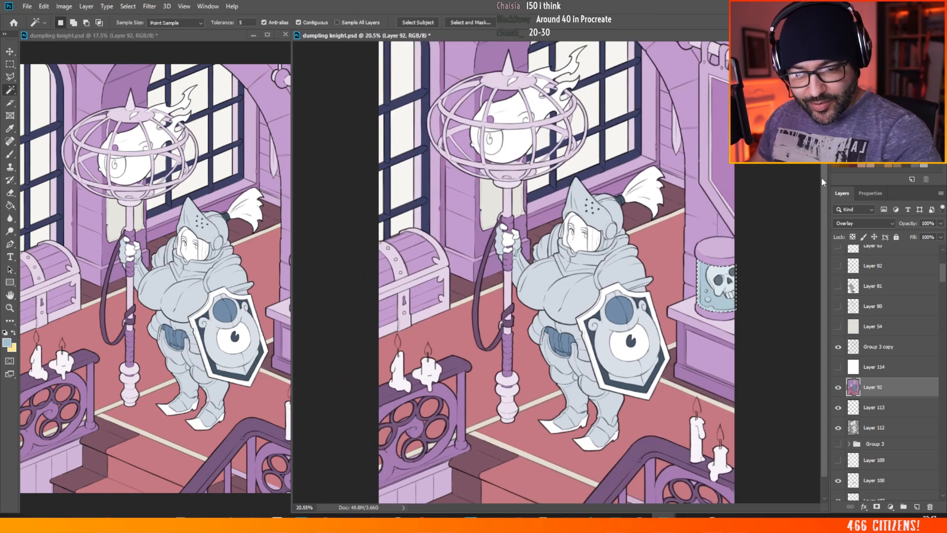
pyautogui.scroll(-3, 944, 283)
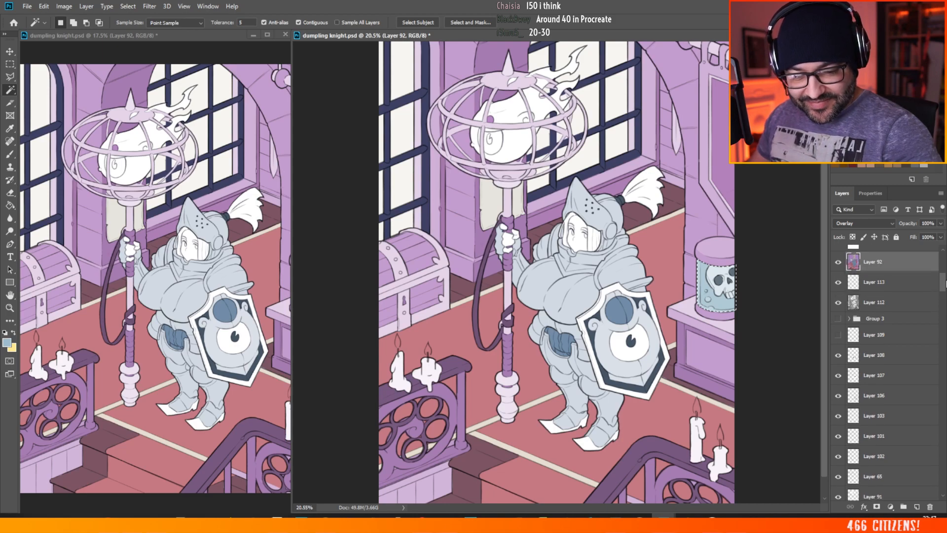
pyautogui.scroll(-1, 943, 283)
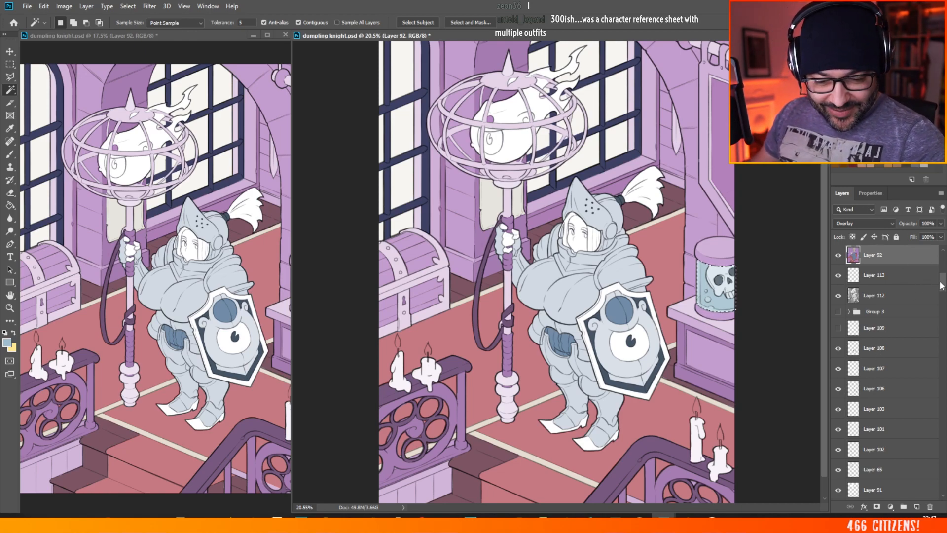
pyautogui.scroll(1, 854, 299)
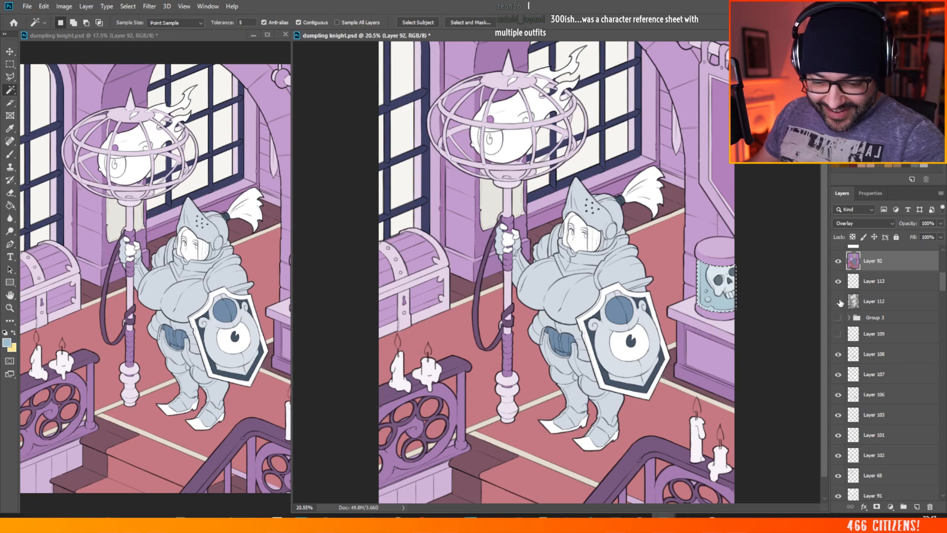
pyautogui.scroll(-10, 927, 305)
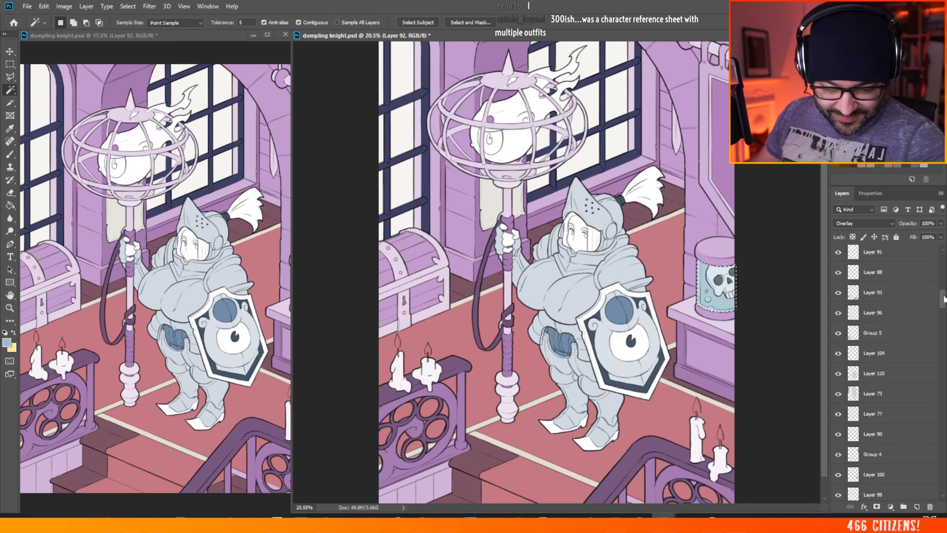
pyautogui.scroll(3, 902, 316)
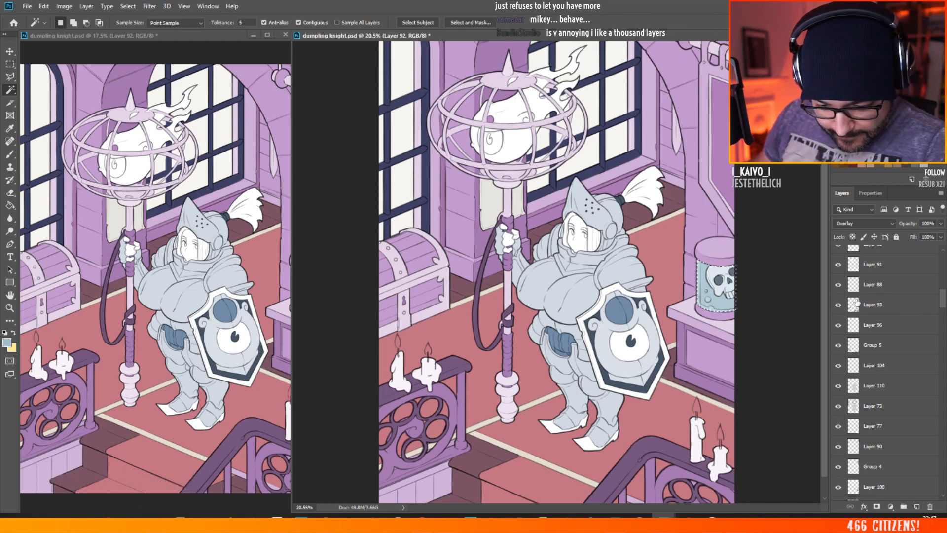
pyautogui.doubleClick(927, 285)
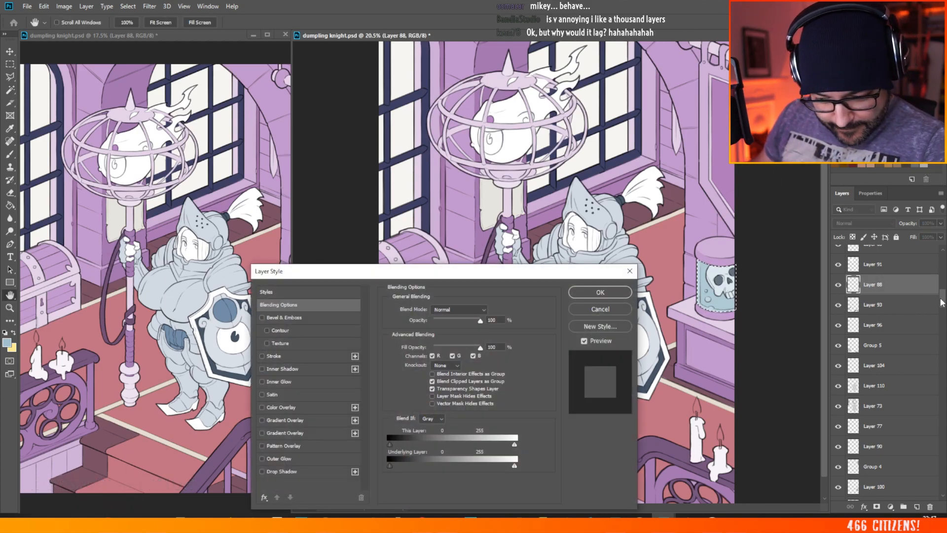
pyautogui.click(629, 271)
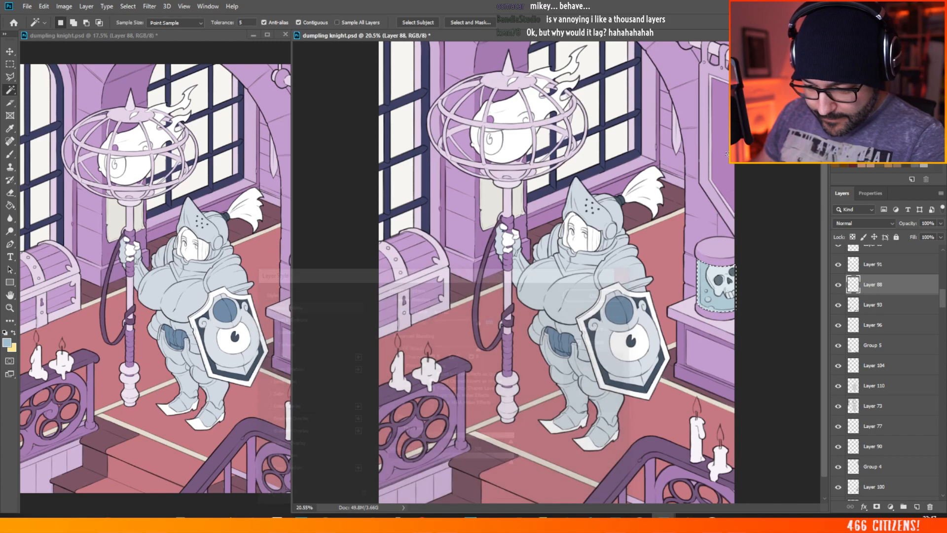
# Step: Check Layer 73, Layer 104, Group 5 and Layer 96 with the Magic Wand for the staff's shape, clearing the test selections
pyautogui.click(873, 404)
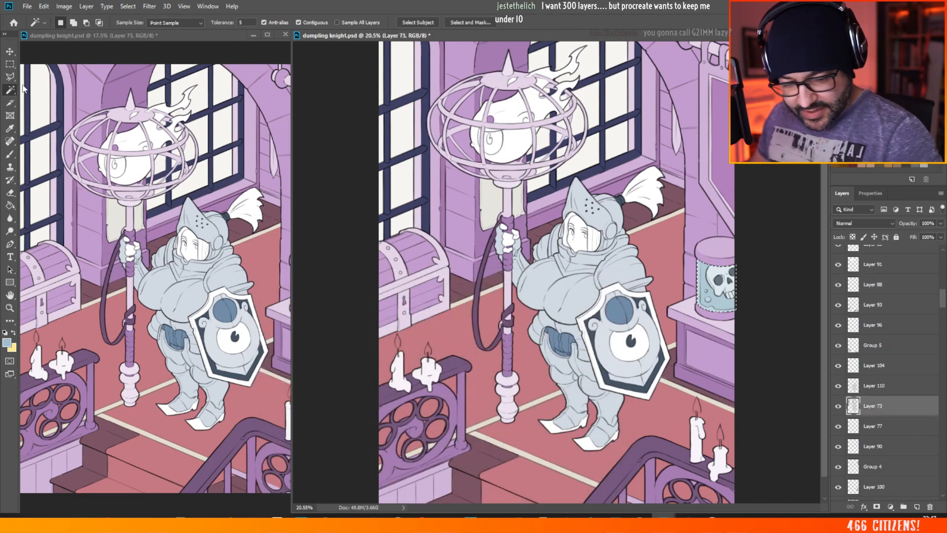
pyautogui.click(873, 361)
pyautogui.click(508, 288)
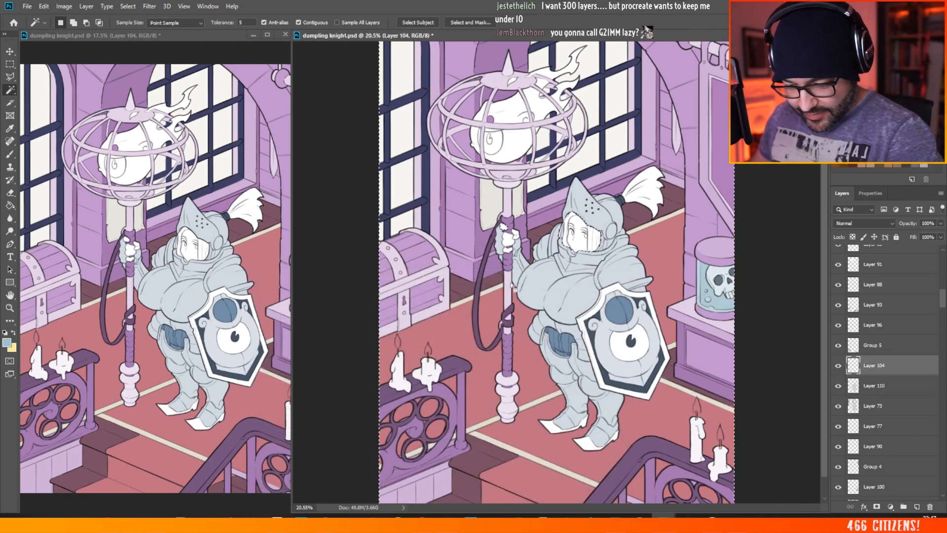
pyautogui.click(873, 344)
pyautogui.hotkey('ctrl', 'd')
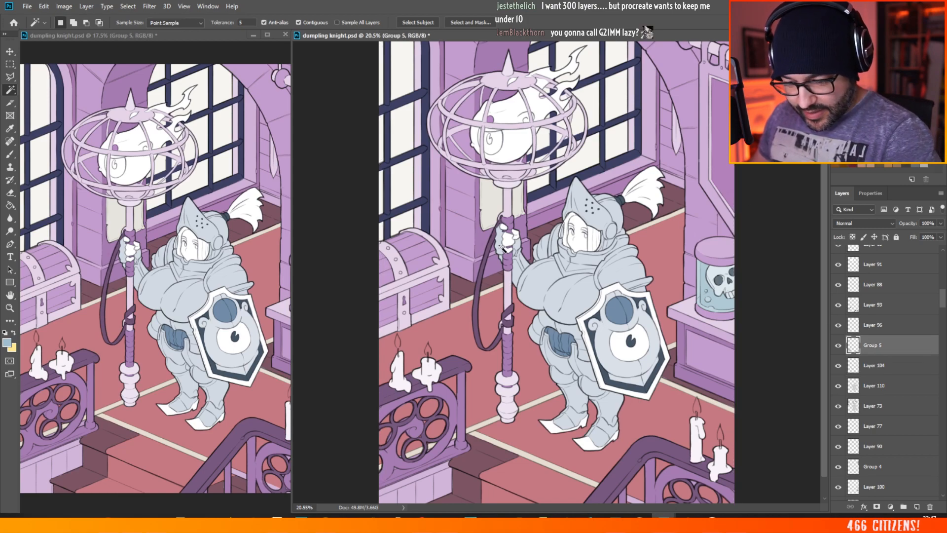
pyautogui.click(873, 325)
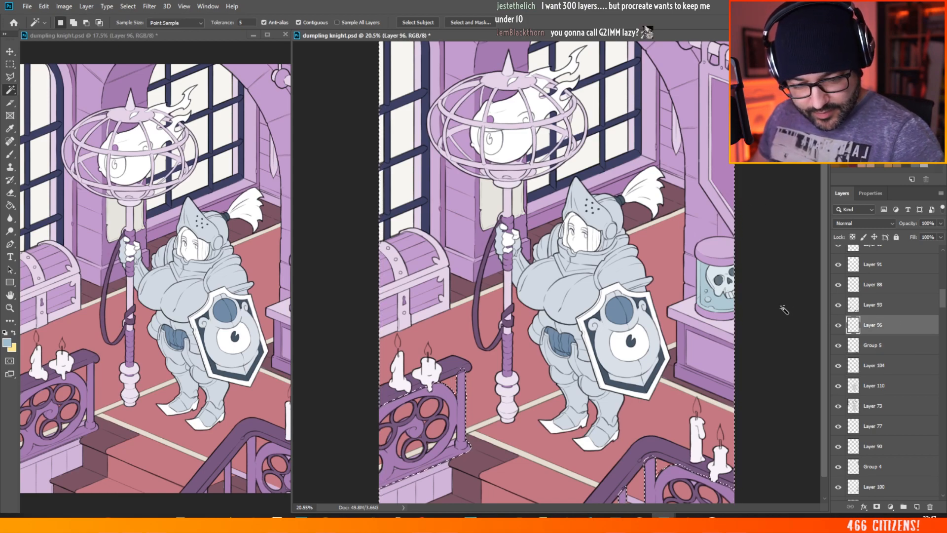
pyautogui.click(506, 268)
pyautogui.hotkey('ctrl', 'd')
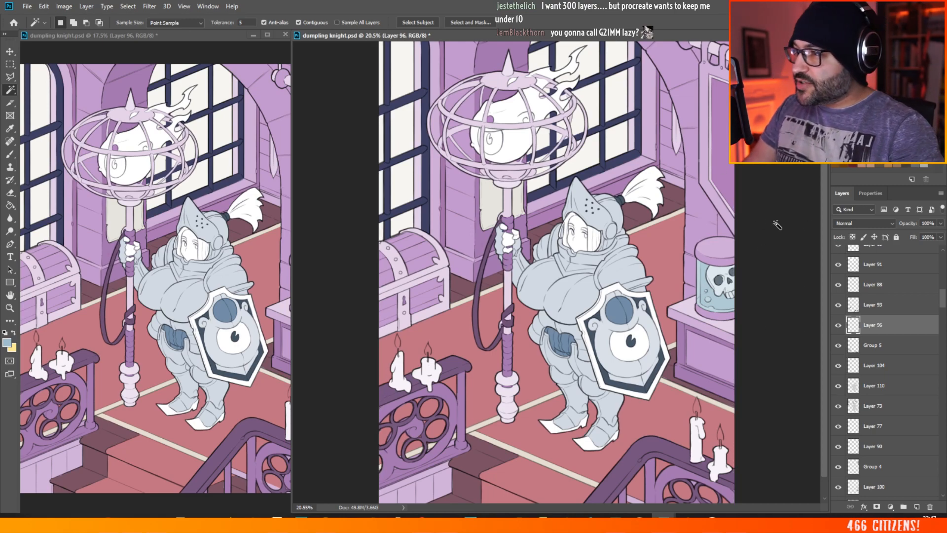
# Step: Check Layers 93, 88 and 91, and select the staff with its cage and strap on Layer 65 using the Magic Wand
pyautogui.click(883, 306)
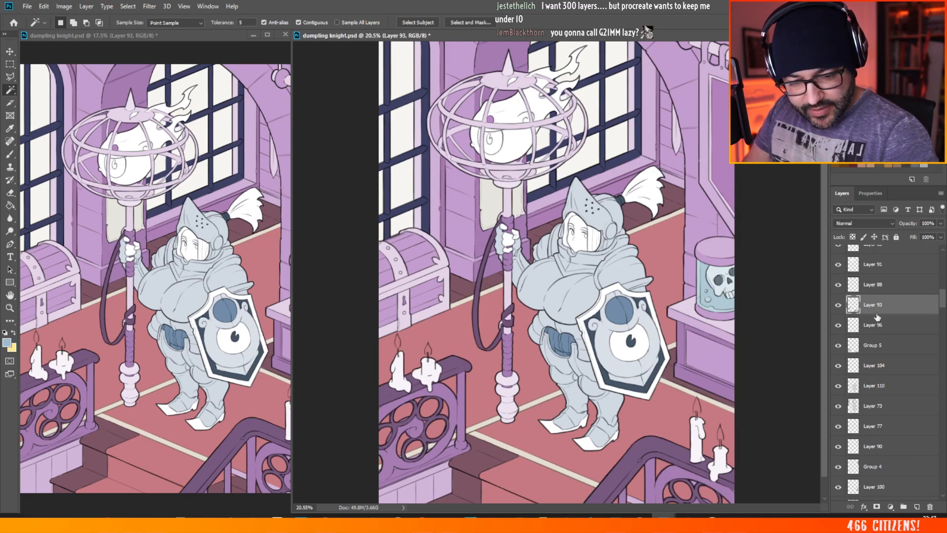
pyautogui.click(879, 285)
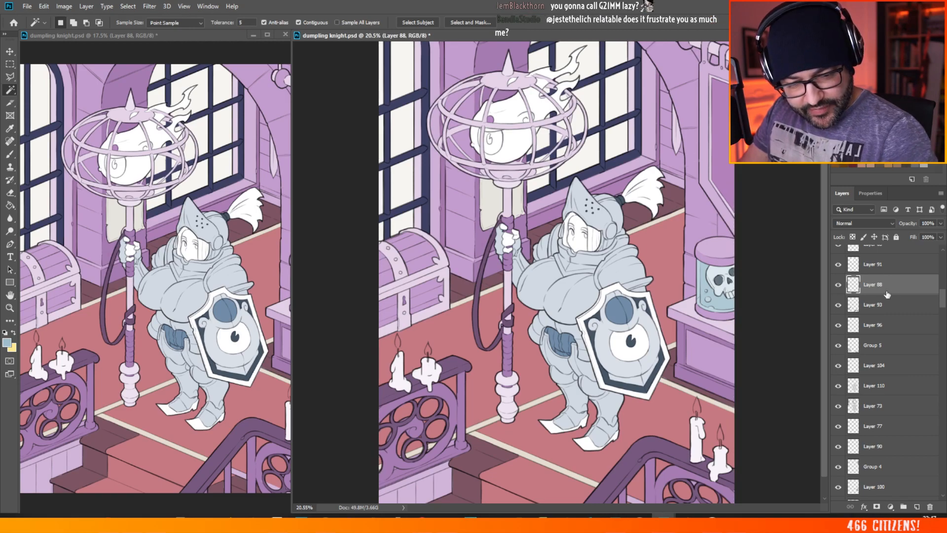
pyautogui.click(886, 267)
pyautogui.scroll(5, 883, 412)
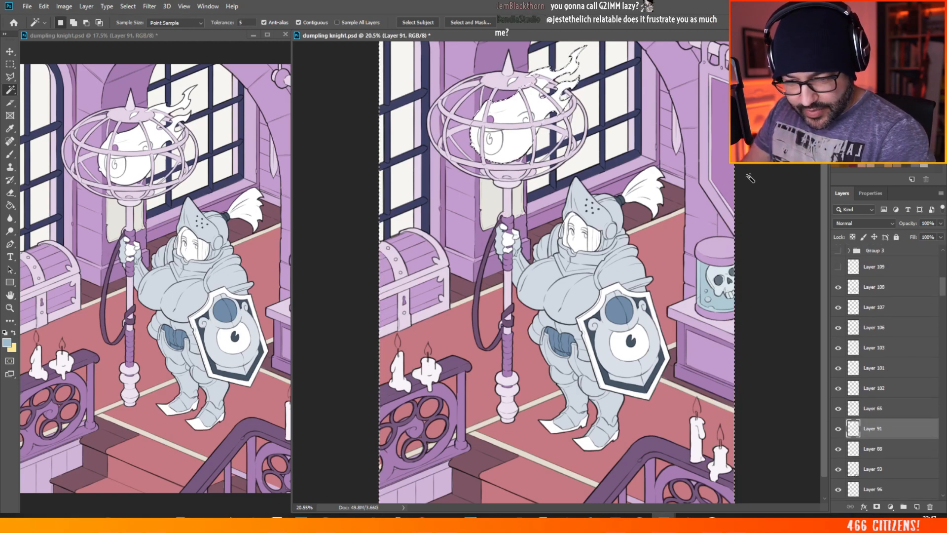
pyautogui.click(885, 408)
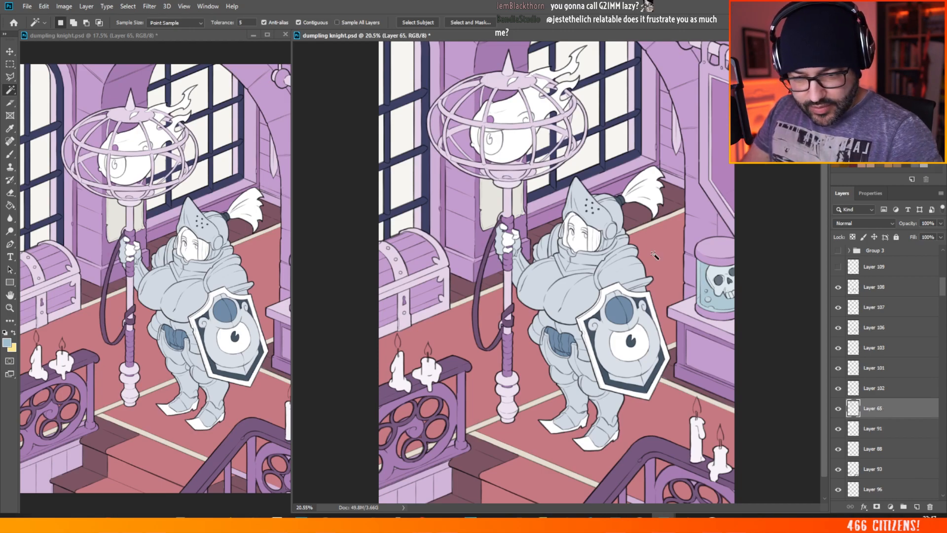
pyautogui.click(507, 221)
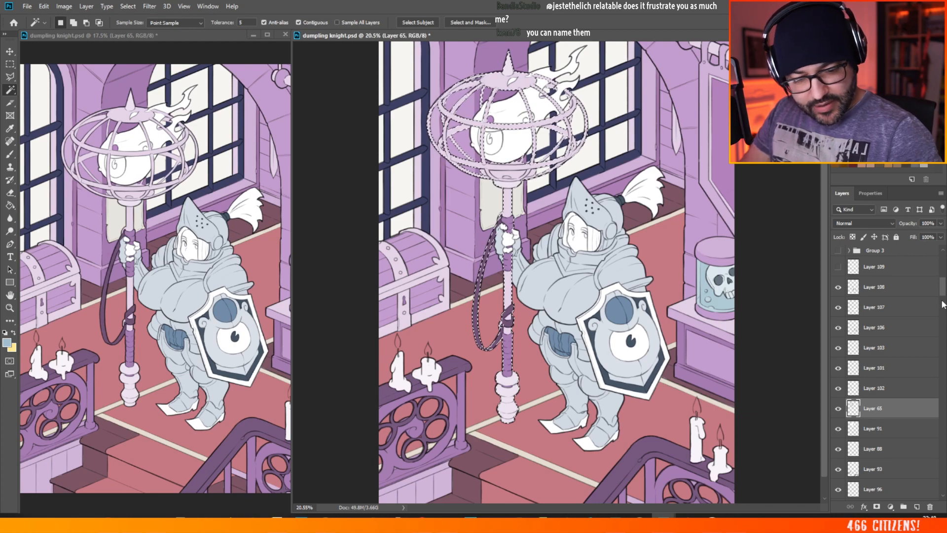
# Step: Fill the selected staff, cage and strap on Layer 92 with the light blue foreground colour using the Paint Bucket, and deselect
pyautogui.moveTo(943, 291); pyautogui.dragTo(944, 274)
pyautogui.click(882, 394)
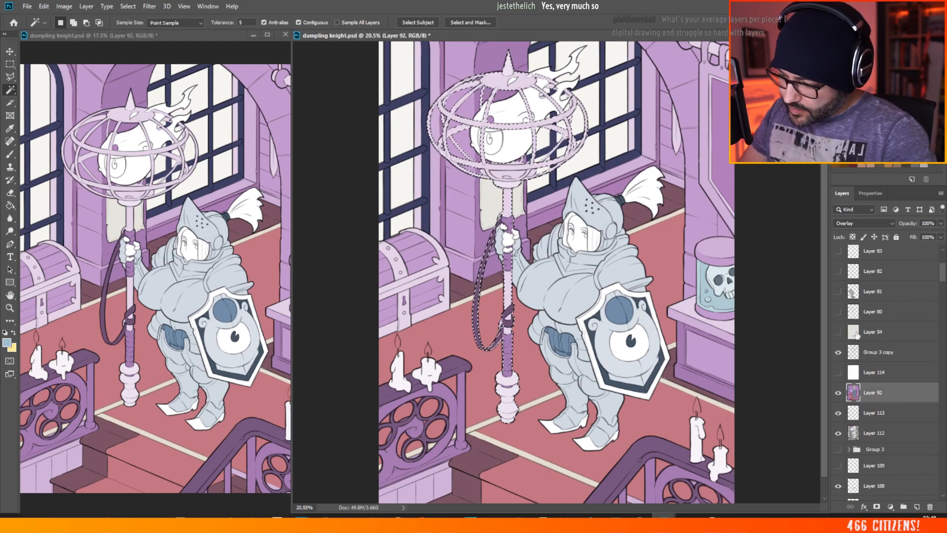
pyautogui.click(10, 205)
pyautogui.click(512, 272)
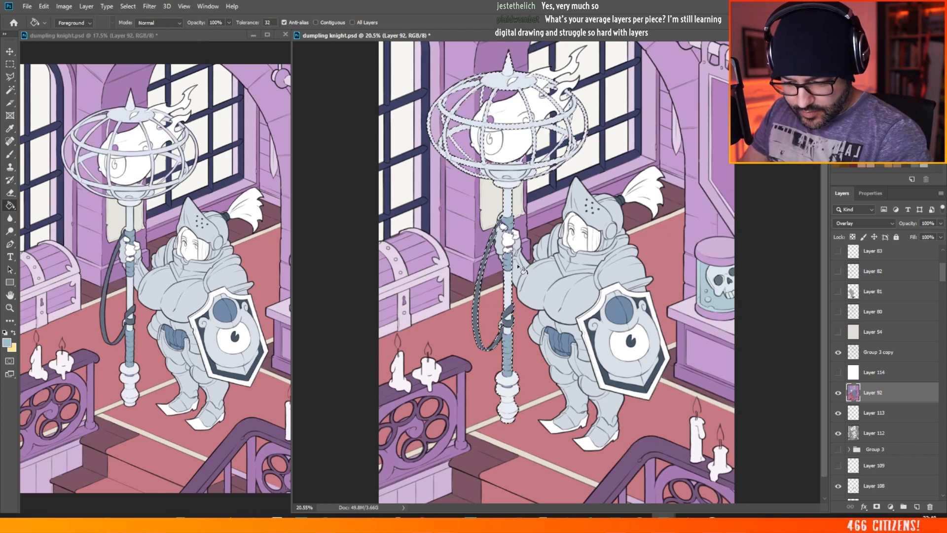
pyautogui.press('m')
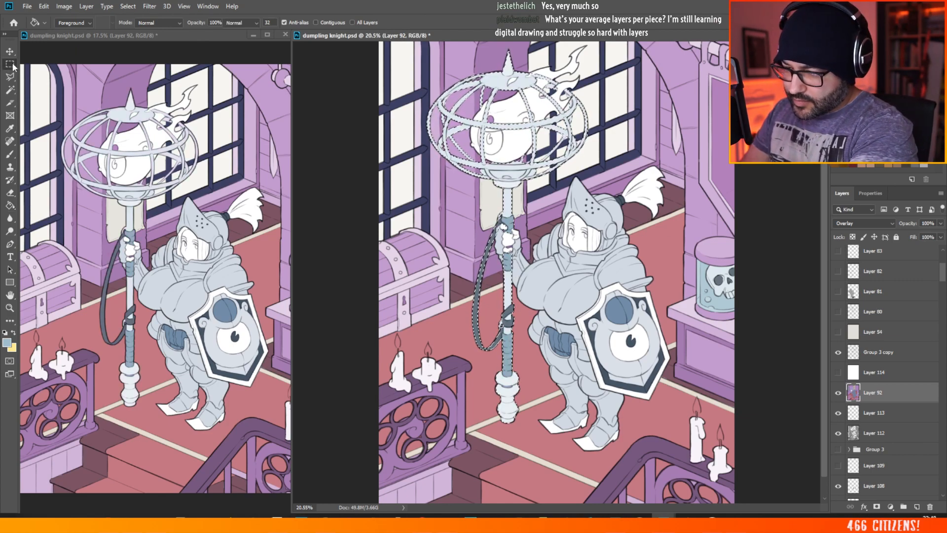
pyautogui.hotkey('ctrl', 'd')
pyautogui.scroll(-4, 412, 207)
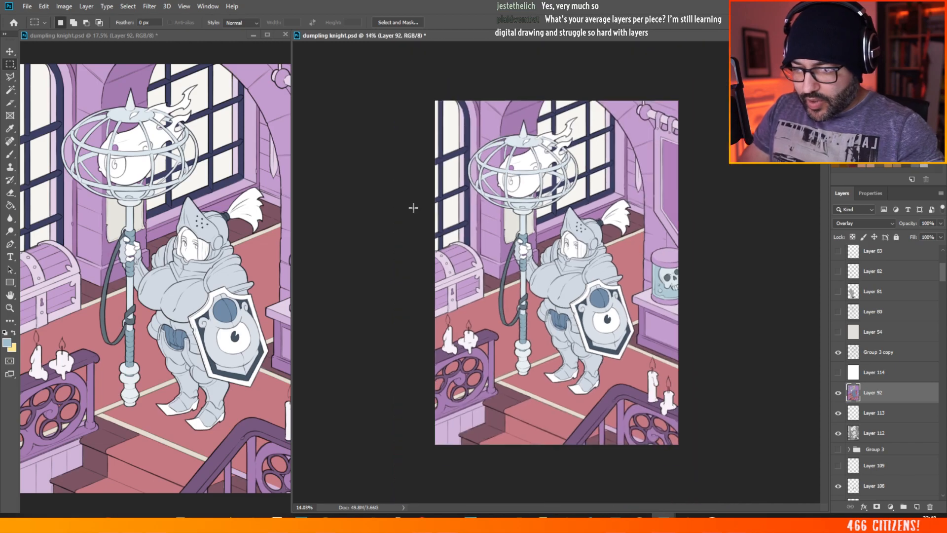
pyautogui.scroll(3, 614, 197)
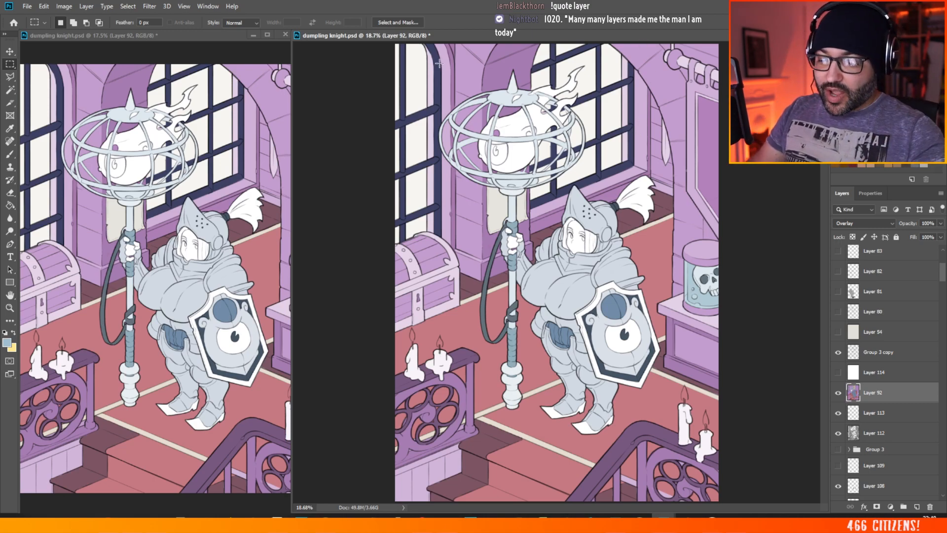
pyautogui.hotkey('ctrl', '-')
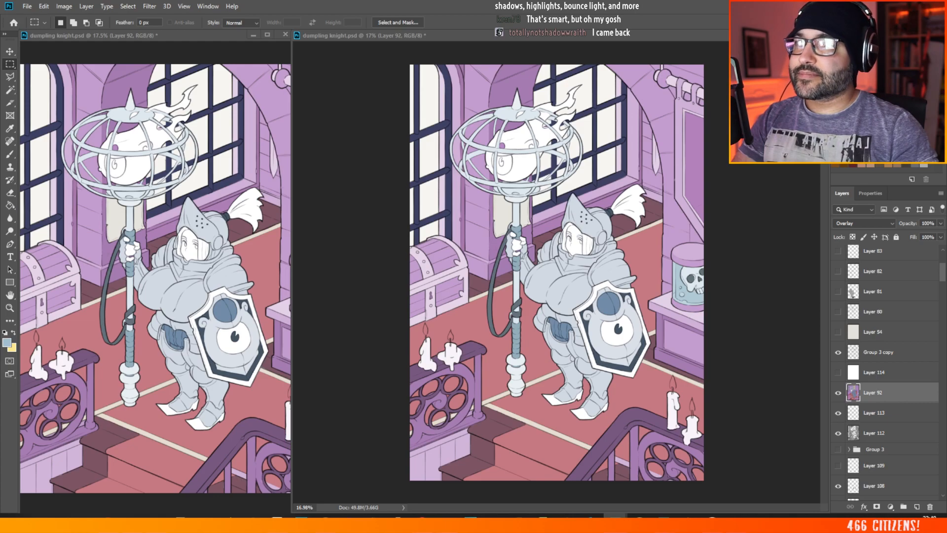
# Step: Open TATSUMAKI-TORNADO.jpg in the image viewer, examine the hair and face up close, and return to the knight illustration in Photoshop
pyautogui.moveTo(942, 433); pyautogui.dragTo(270, 105)
pyautogui.doubleClick(270, 105)
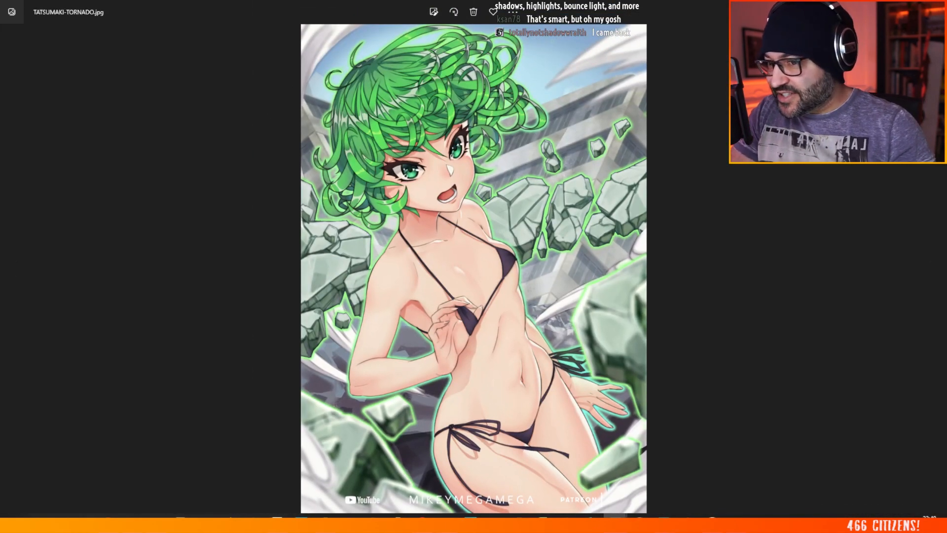
pyautogui.scroll(3, 350, 87)
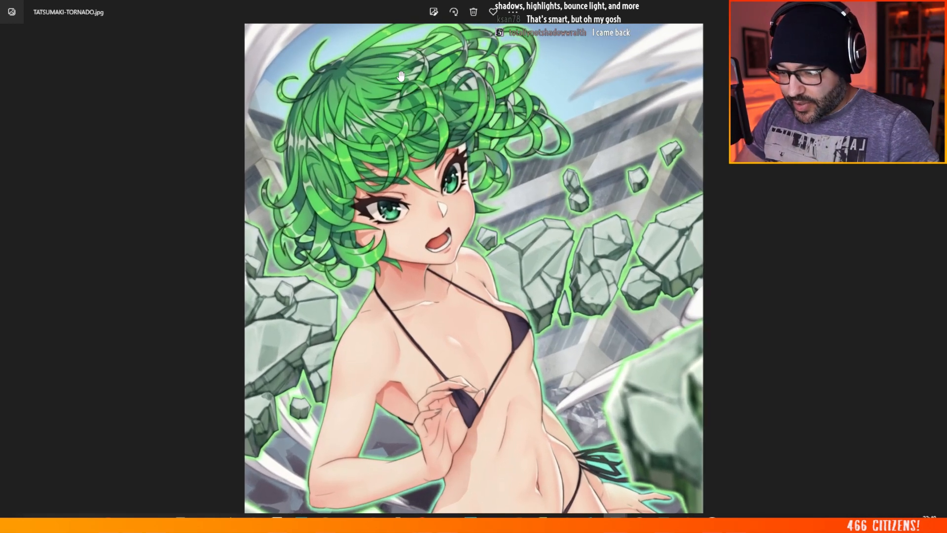
pyautogui.scroll(2, 349, 87)
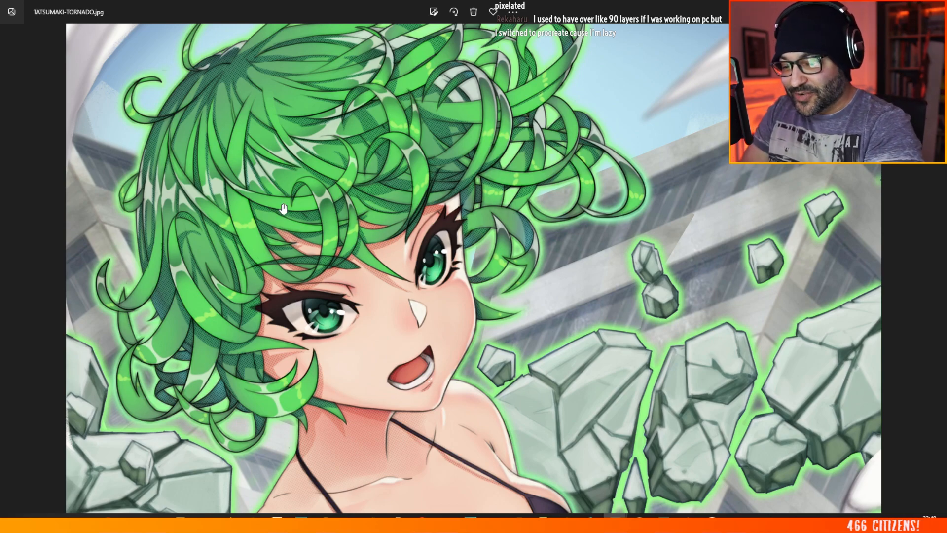
pyautogui.scroll(-6, 282, 208)
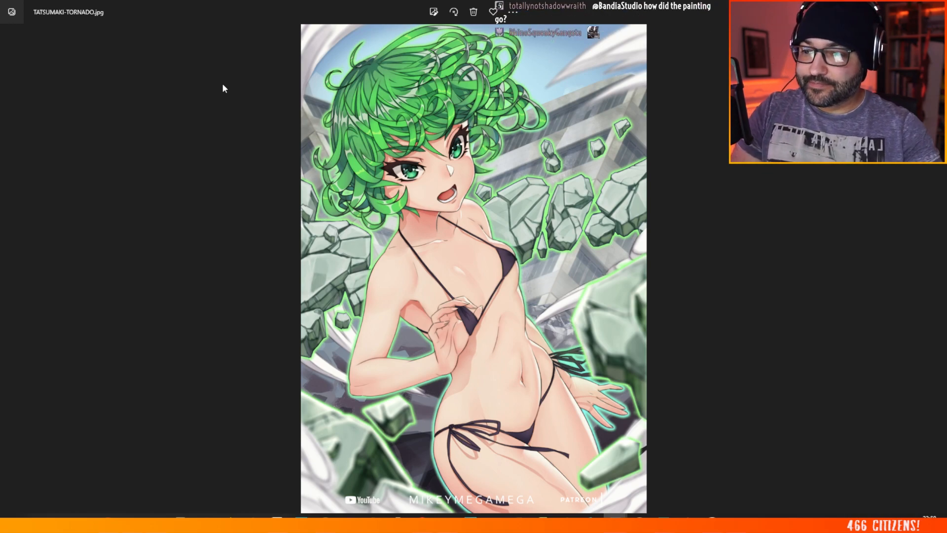
pyautogui.doubleClick(242, 2)
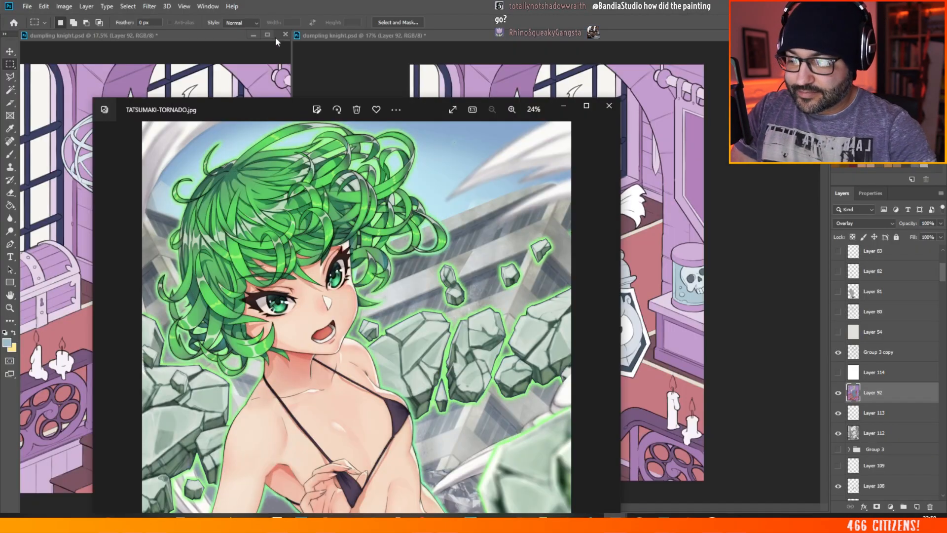
pyautogui.moveTo(250, 114); pyautogui.dragTo(946, 183)
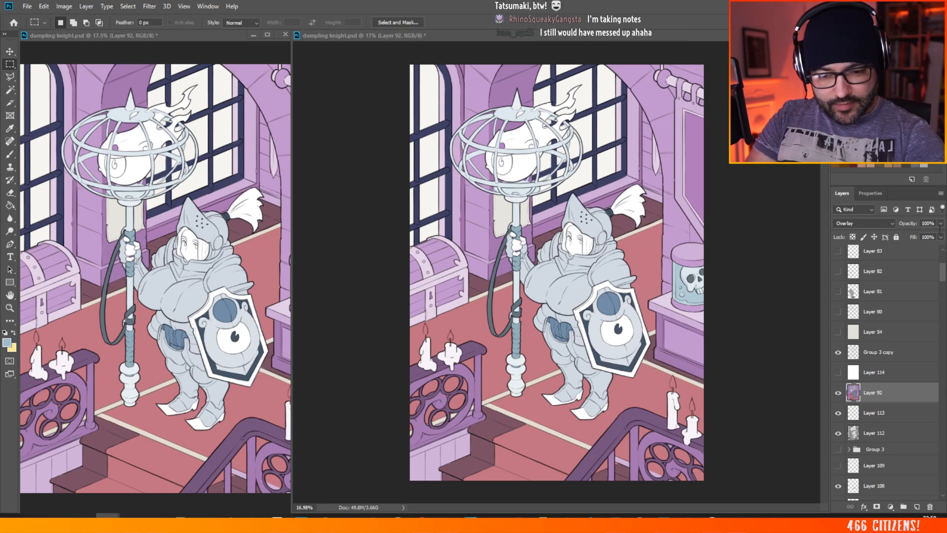
# Step: Try Layer 92 at 46% opacity and restore it to 100%
pyautogui.click(940, 236)
pyautogui.moveTo(940, 236); pyautogui.dragTo(931, 241)
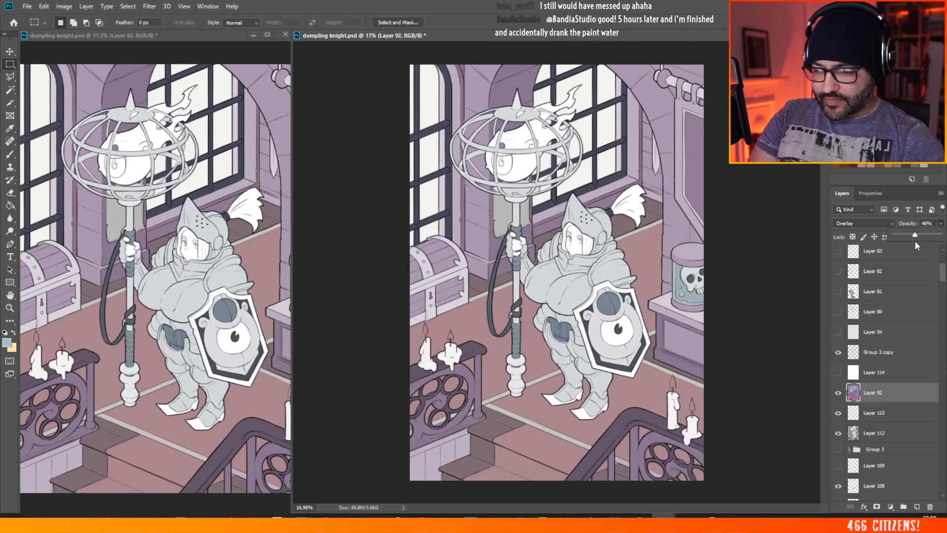
pyautogui.moveTo(915, 243); pyautogui.dragTo(941, 243)
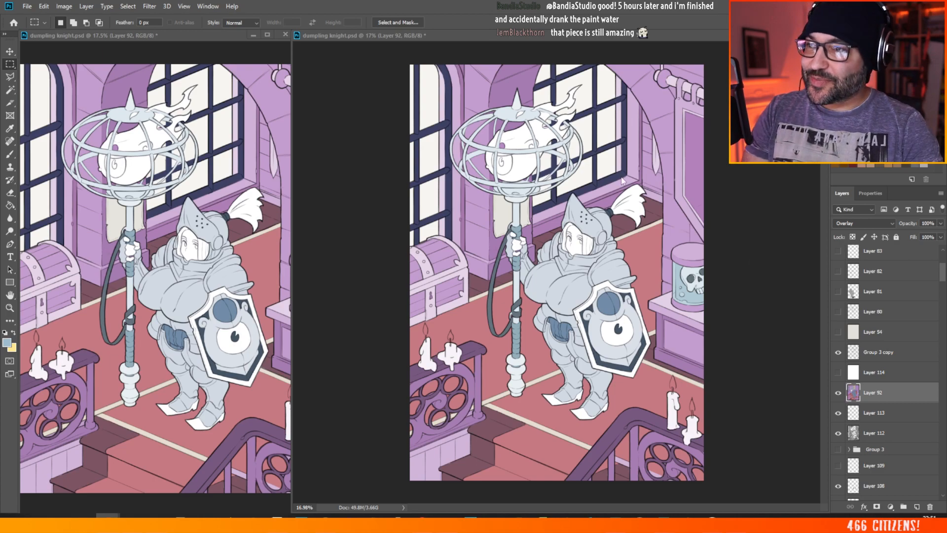
pyautogui.scroll(-1, 621, 180)
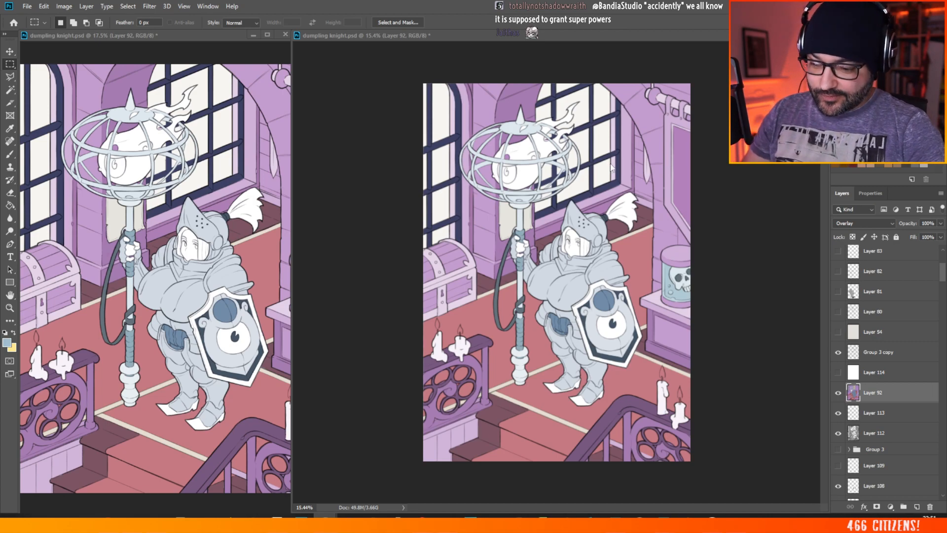
pyautogui.scroll(2, 427, 262)
pyautogui.scroll(-3, 436, 269)
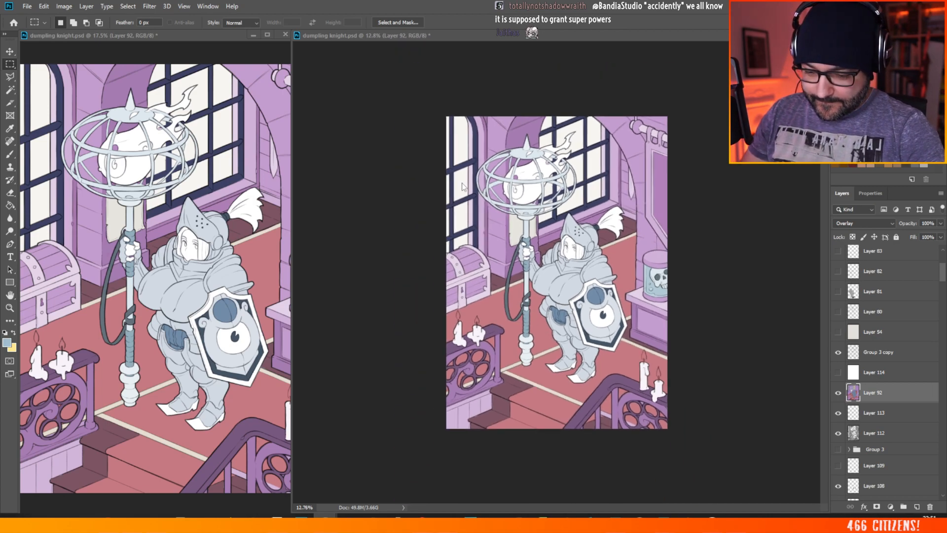
pyautogui.scroll(2, 584, 261)
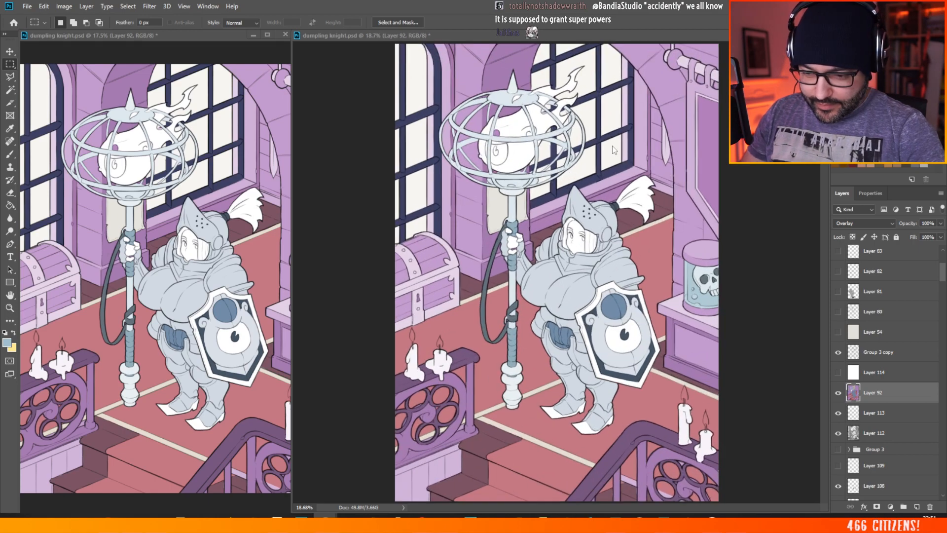
pyautogui.click(941, 223)
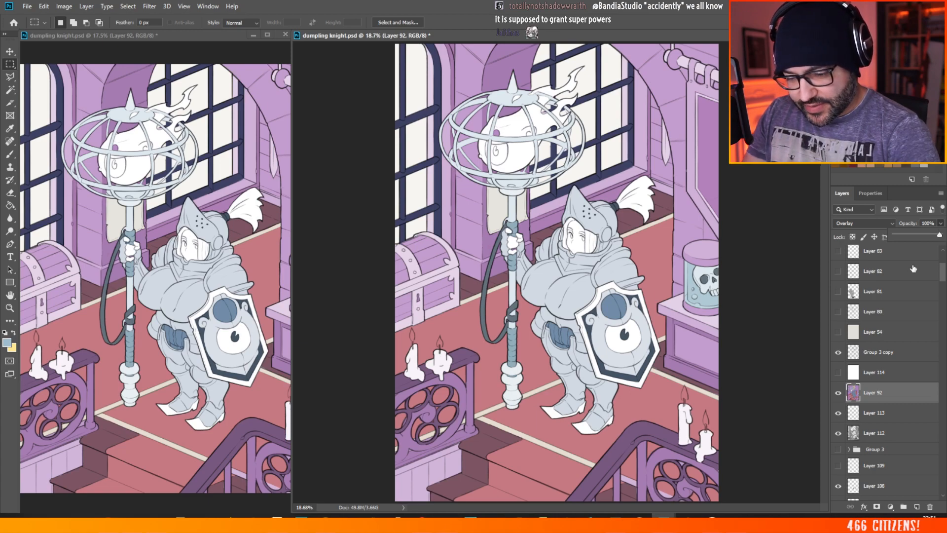
pyautogui.click(767, 313)
pyautogui.scroll(-3, 767, 291)
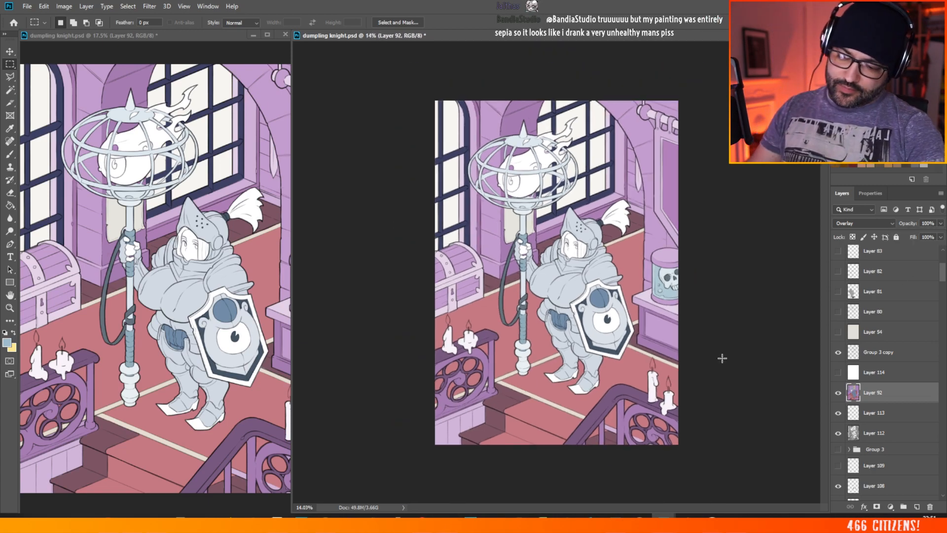
pyautogui.scroll(4, 320, 245)
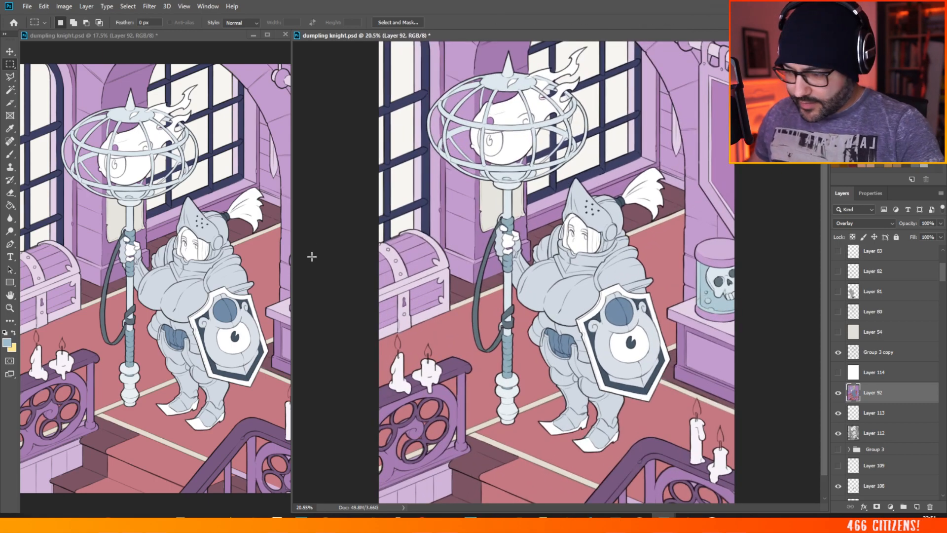
# Step: Sample the carpet's red with the Brush, set the brush size to 72, and paint the chest's front panel beside the lock on Layer 92
pyautogui.press('b')
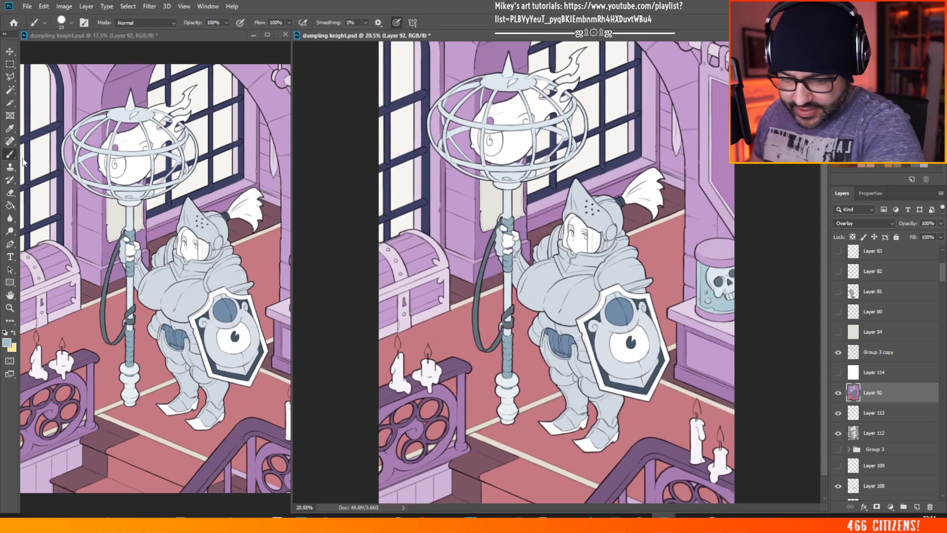
pyautogui.keyDown('alt'); pyautogui.click(458, 332); pyautogui.keyUp('alt')
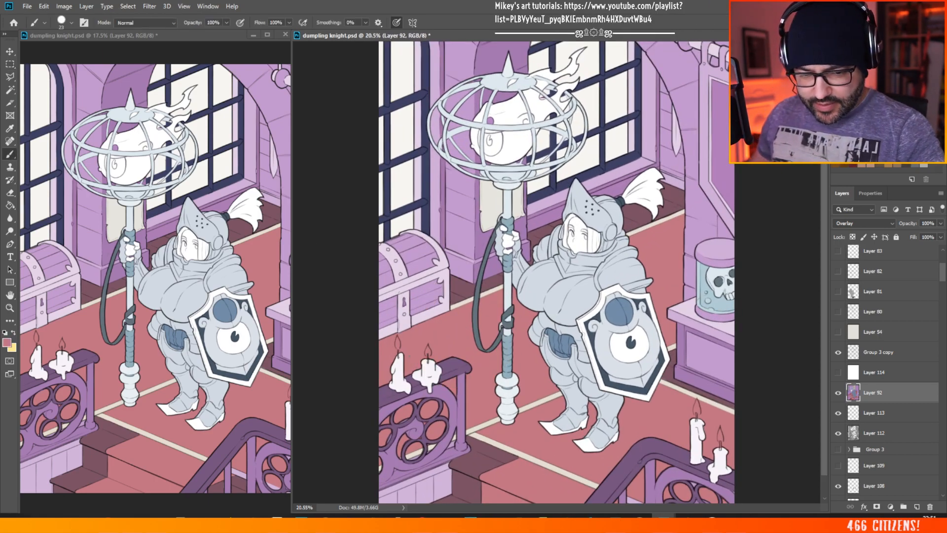
pyautogui.scroll(6, 399, 293)
pyautogui.moveTo(452, 508); pyautogui.dragTo(430, 506)
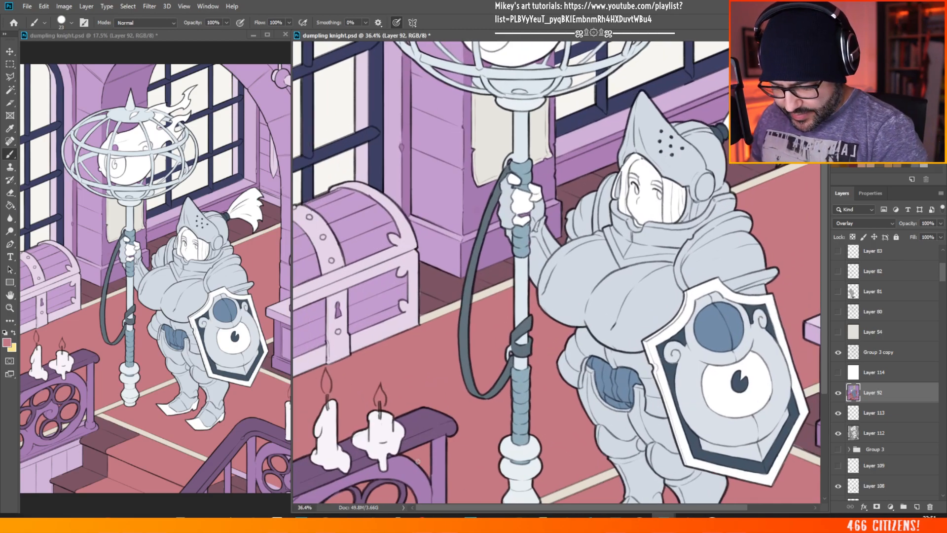
pyautogui.moveTo(378, 290); pyautogui.dragTo(367, 306)
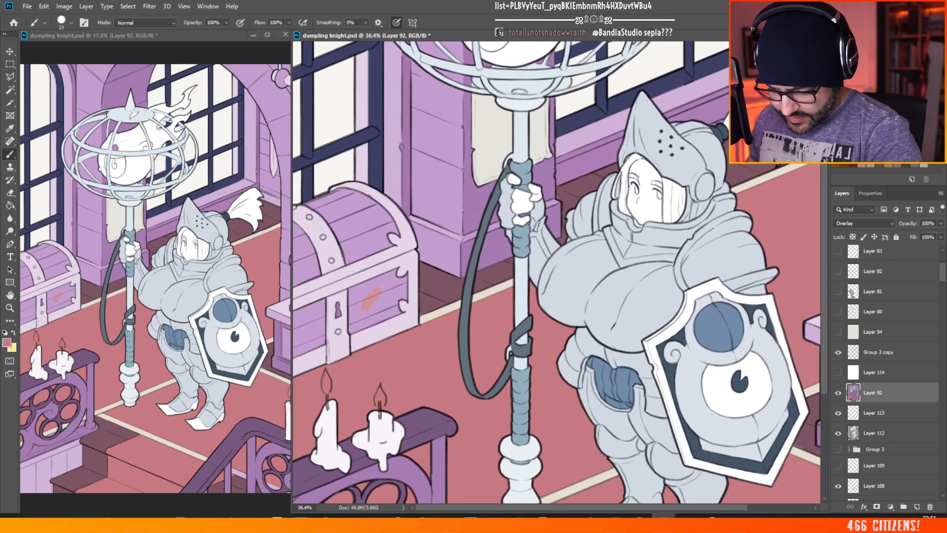
pyautogui.rightClick(382, 288)
pyautogui.moveTo(451, 115); pyautogui.dragTo(456, 117)
pyautogui.moveTo(360, 308)
pyautogui.mouseDown()
pyautogui.moveTo(352, 330)
pyautogui.moveTo(365, 287)
pyautogui.moveTo(365, 306)
pyautogui.moveTo(383, 306)
pyautogui.moveTo(360, 327)
pyautogui.moveTo(397, 312)
pyautogui.moveTo(387, 301)
pyautogui.moveTo(383, 314)
pyautogui.moveTo(384, 286)
pyautogui.moveTo(351, 290)
pyautogui.mouseUp()
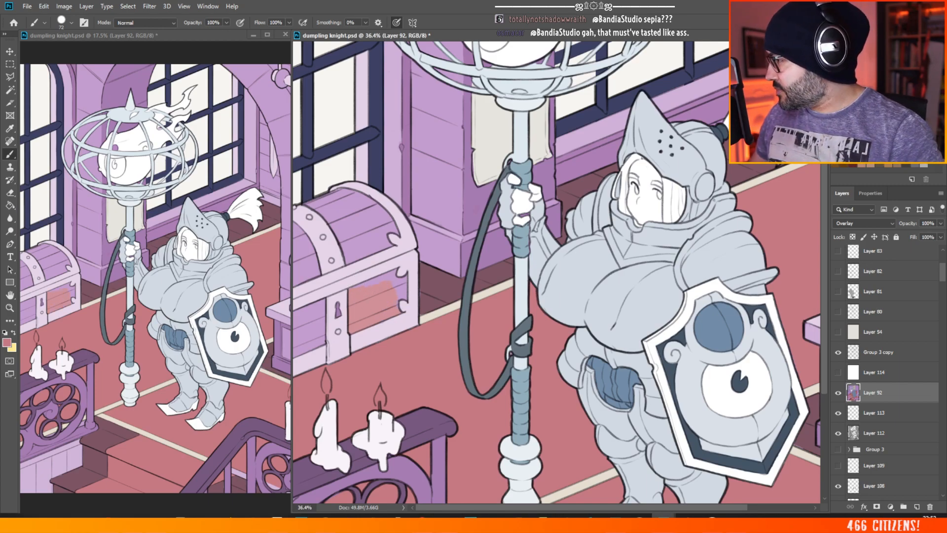
# Step: Paint the chest's remaining front planks and its lid planks with the same red on Layer 92
pyautogui.hotkey('alt', 'Tab')
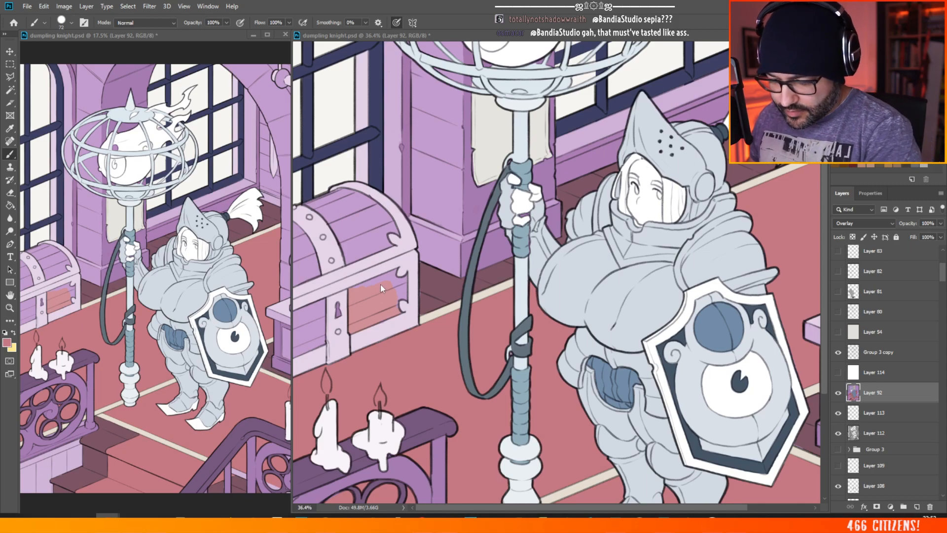
pyautogui.hotkey('alt', 'Tab')
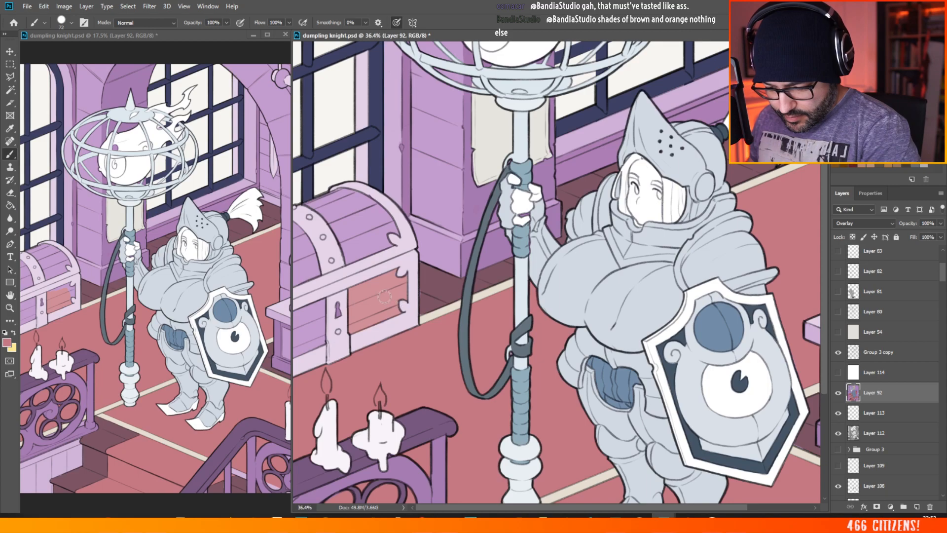
pyautogui.moveTo(305, 317)
pyautogui.mouseDown()
pyautogui.moveTo(295, 309)
pyautogui.moveTo(294, 325)
pyautogui.moveTo(309, 331)
pyautogui.moveTo(292, 353)
pyautogui.moveTo(311, 348)
pyautogui.moveTo(316, 321)
pyautogui.moveTo(323, 340)
pyautogui.moveTo(310, 317)
pyautogui.moveTo(322, 303)
pyautogui.moveTo(319, 322)
pyautogui.moveTo(302, 308)
pyautogui.mouseUp()
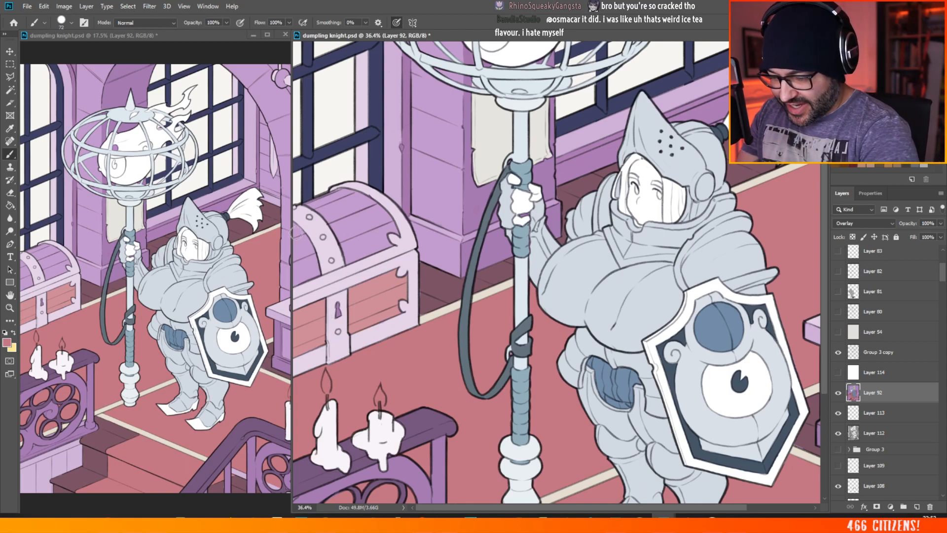
pyautogui.moveTo(292, 228)
pyautogui.mouseDown()
pyautogui.moveTo(306, 246)
pyautogui.moveTo(293, 236)
pyautogui.moveTo(295, 283)
pyautogui.moveTo(300, 252)
pyautogui.moveTo(305, 259)
pyautogui.moveTo(299, 234)
pyautogui.moveTo(309, 252)
pyautogui.mouseUp()
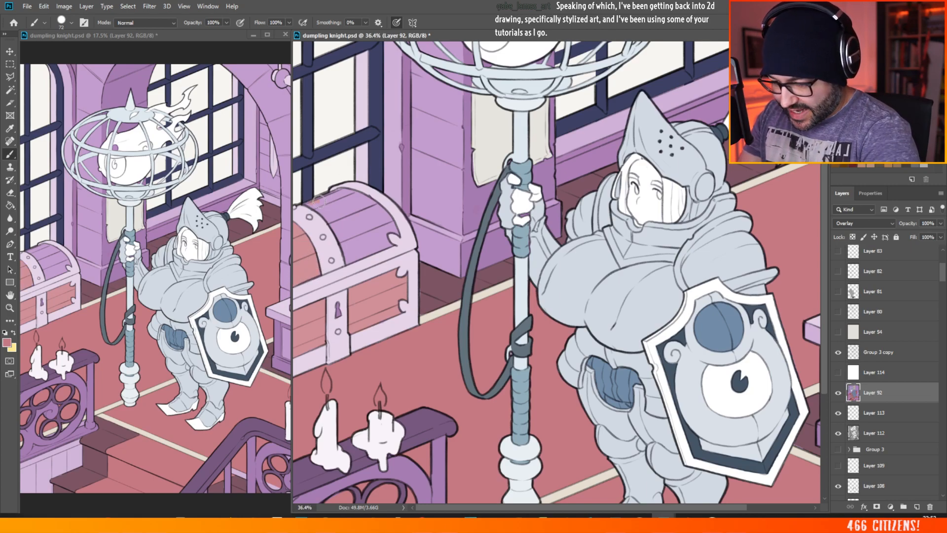
pyautogui.moveTo(318, 201)
pyautogui.mouseDown()
pyautogui.moveTo(358, 199)
pyautogui.moveTo(338, 230)
pyautogui.moveTo(348, 261)
pyautogui.moveTo(347, 241)
pyautogui.moveTo(371, 236)
pyautogui.moveTo(352, 259)
pyautogui.moveTo(391, 243)
pyautogui.moveTo(377, 242)
pyautogui.moveTo(379, 231)
pyautogui.moveTo(352, 252)
pyautogui.moveTo(364, 196)
pyautogui.moveTo(348, 195)
pyautogui.moveTo(360, 207)
pyautogui.moveTo(371, 202)
pyautogui.moveTo(372, 226)
pyautogui.moveTo(395, 231)
pyautogui.moveTo(351, 194)
pyautogui.mouseUp()
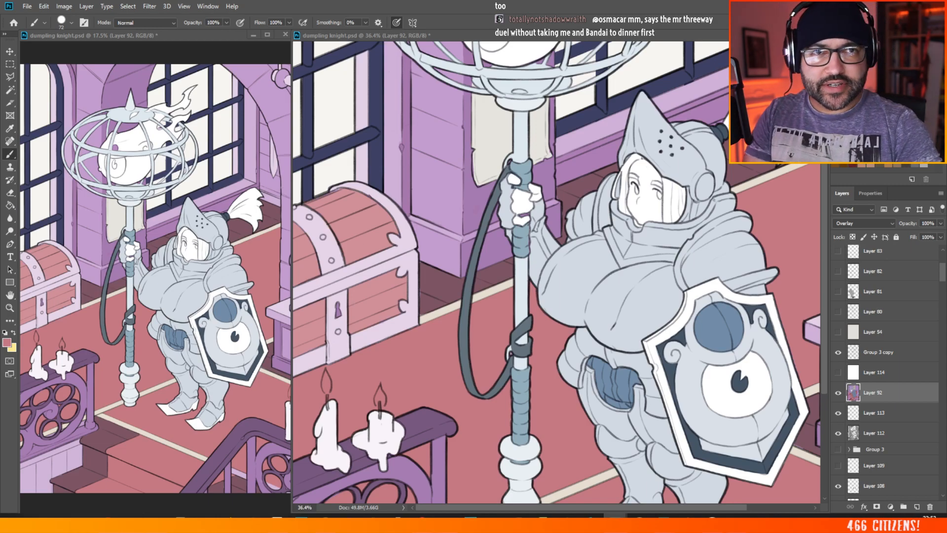
# Step: Open GENSHIN-SHENHE.jpg in the image viewer and examine the figure's hair, face and costume up close
pyautogui.moveTo(946, 281); pyautogui.dragTo(437, 125)
pyautogui.doubleClick(438, 125)
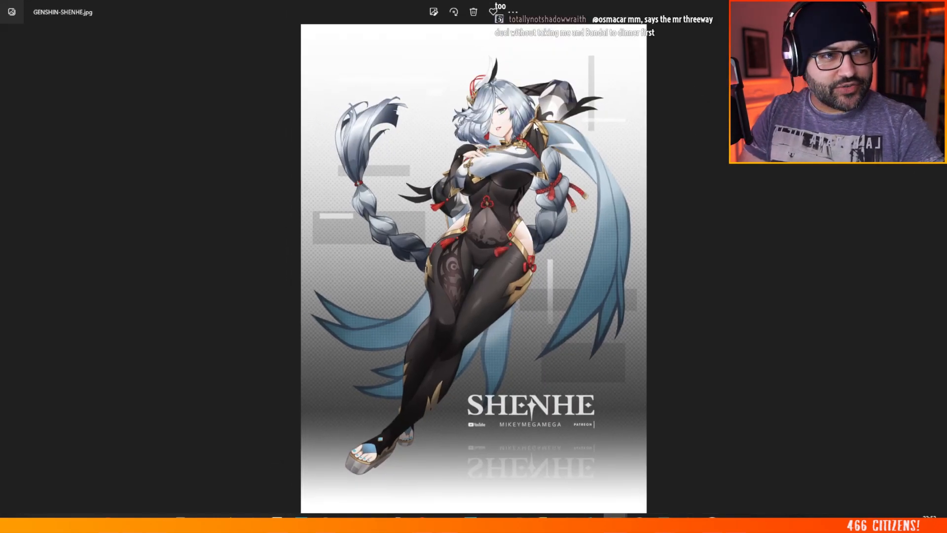
pyautogui.scroll(2, 587, 103)
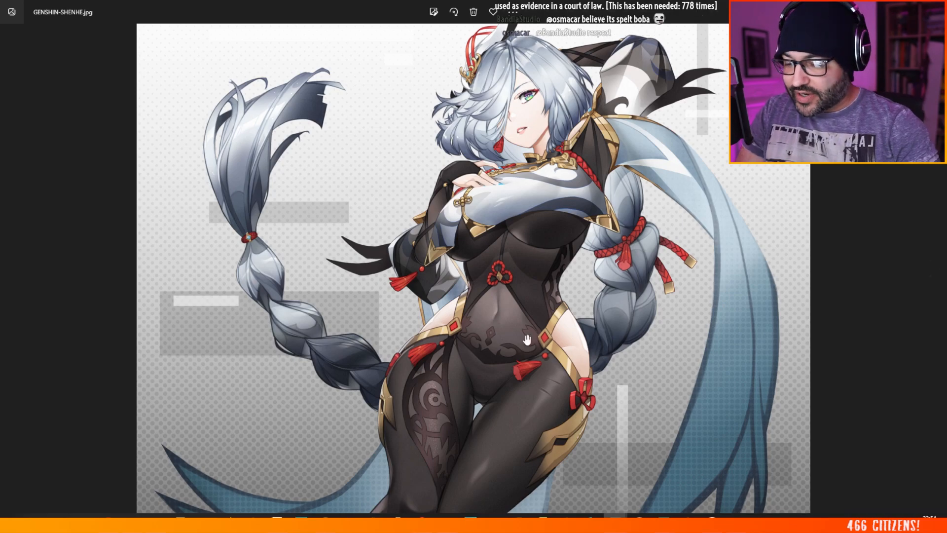
pyautogui.scroll(-4, 339, 299)
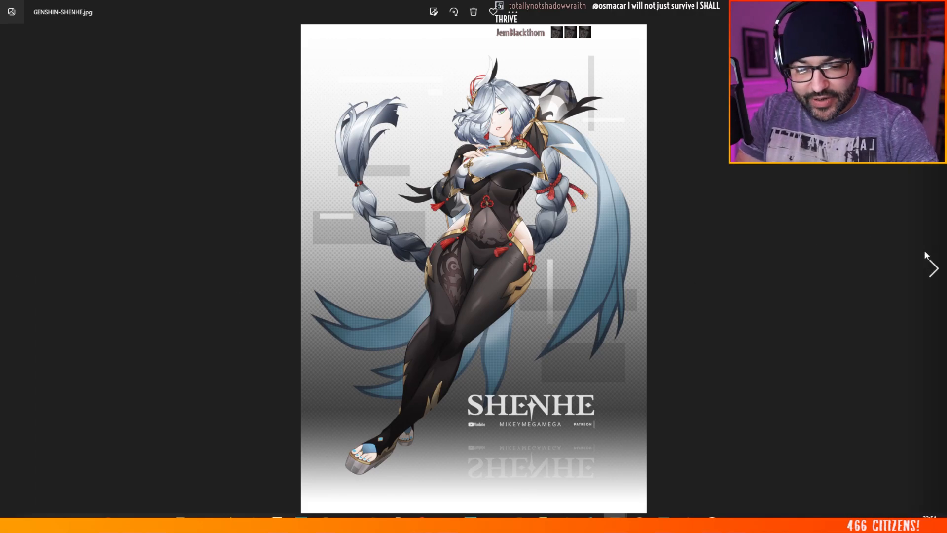
# Step: Show GENSHIN-SHENHE-WIP.jpg, examine its flat colour, sketch and shading stages, and move the viewer window away from the illustration
pyautogui.click(930, 265)
pyautogui.scroll(5, 226, 120)
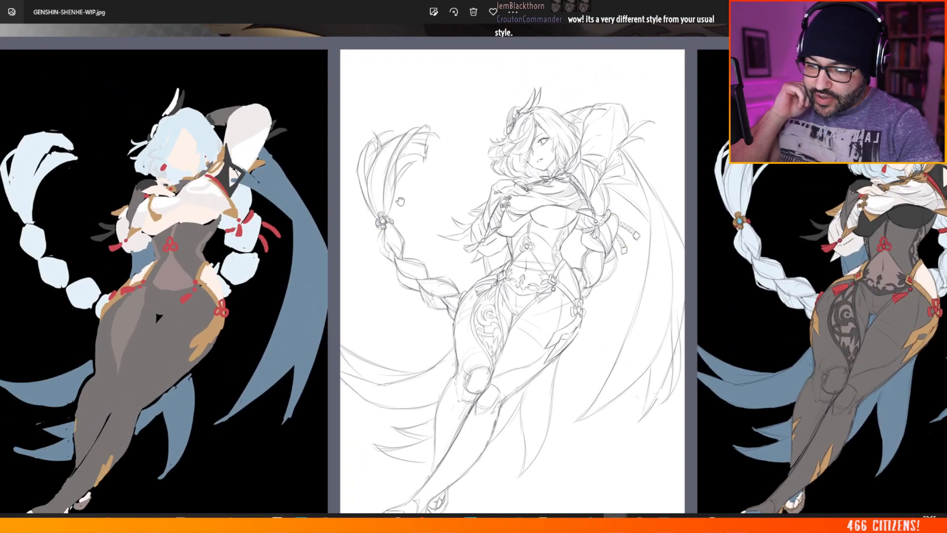
pyautogui.moveTo(400, 201); pyautogui.dragTo(428, 205)
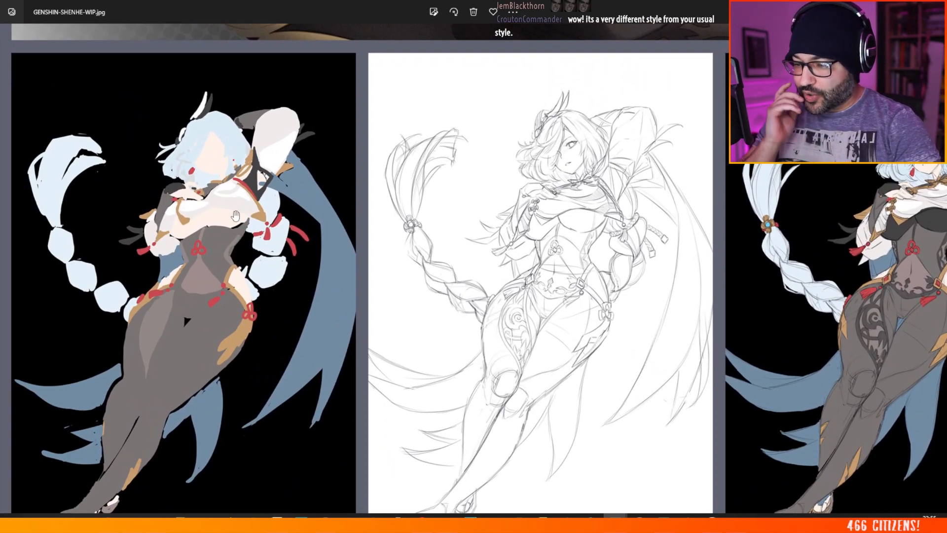
pyautogui.moveTo(549, 219); pyautogui.dragTo(140, 200)
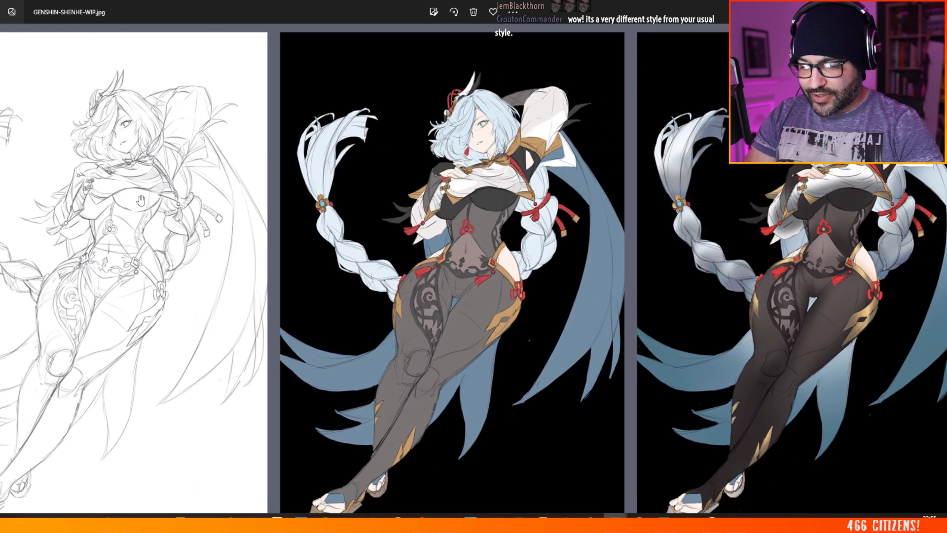
pyautogui.scroll(-5, 450, 226)
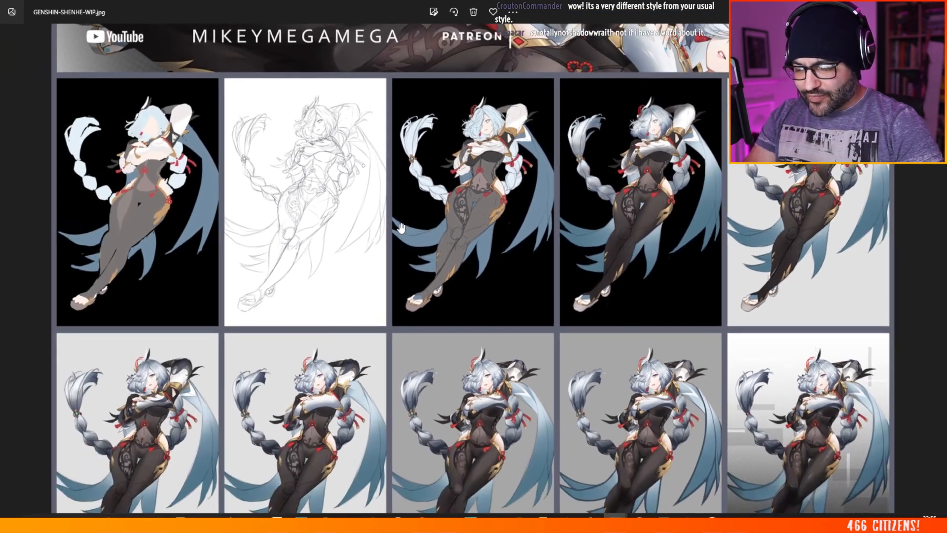
pyautogui.moveTo(401, 227); pyautogui.dragTo(497, 350)
pyautogui.doubleClick(680, 7)
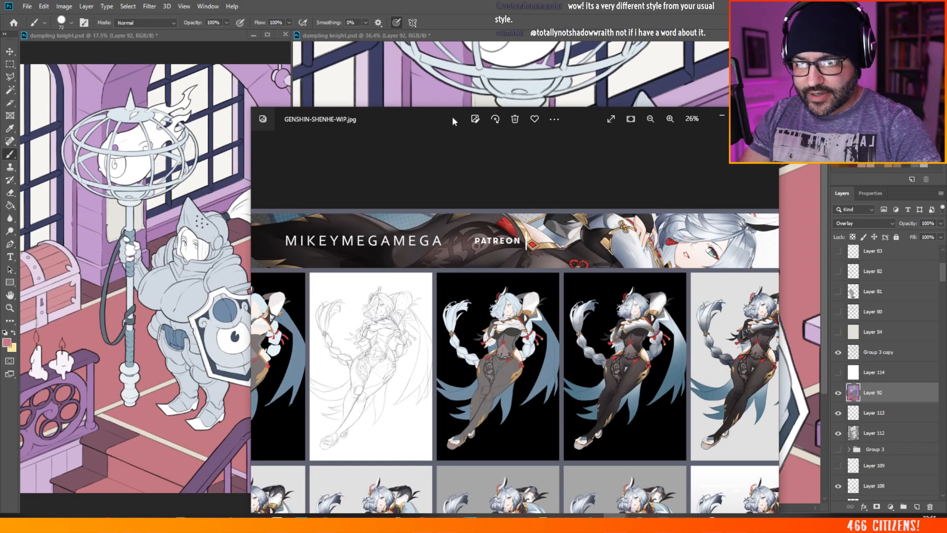
pyautogui.moveTo(452, 118); pyautogui.dragTo(0, 118)
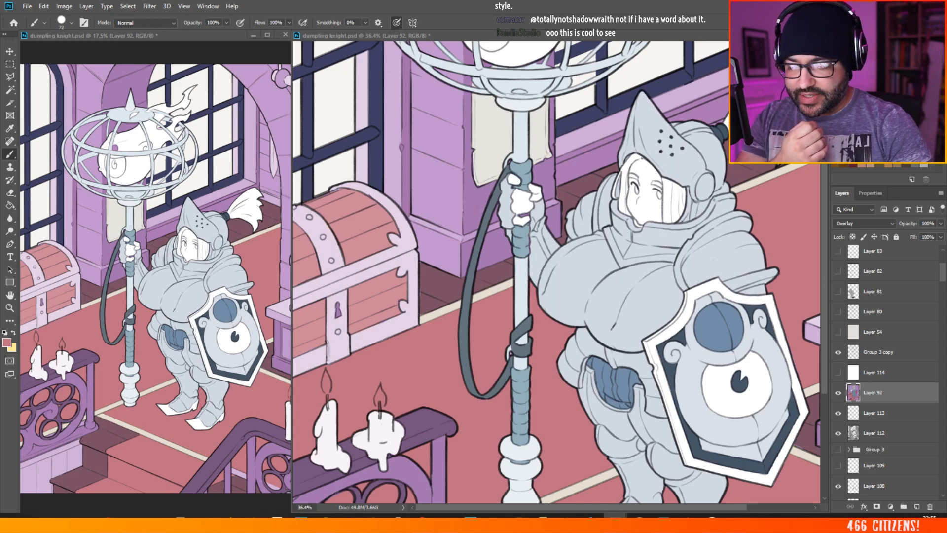
# Step: Open RANNI.JPG in the image viewer and examine the figure from the hat and face down to the skirt and handbag
pyautogui.moveTo(946, 363); pyautogui.dragTo(300, 150)
pyautogui.doubleClick(301, 149)
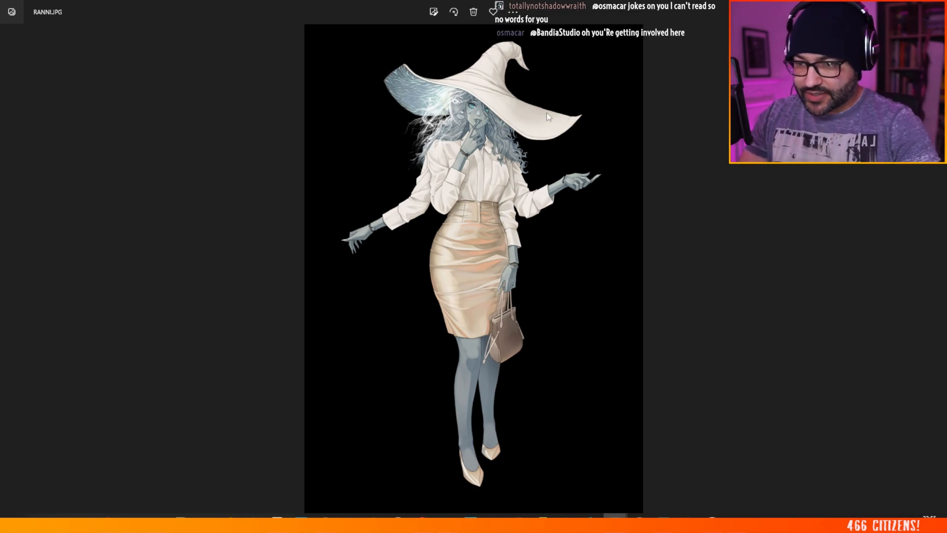
pyautogui.scroll(5, 495, 93)
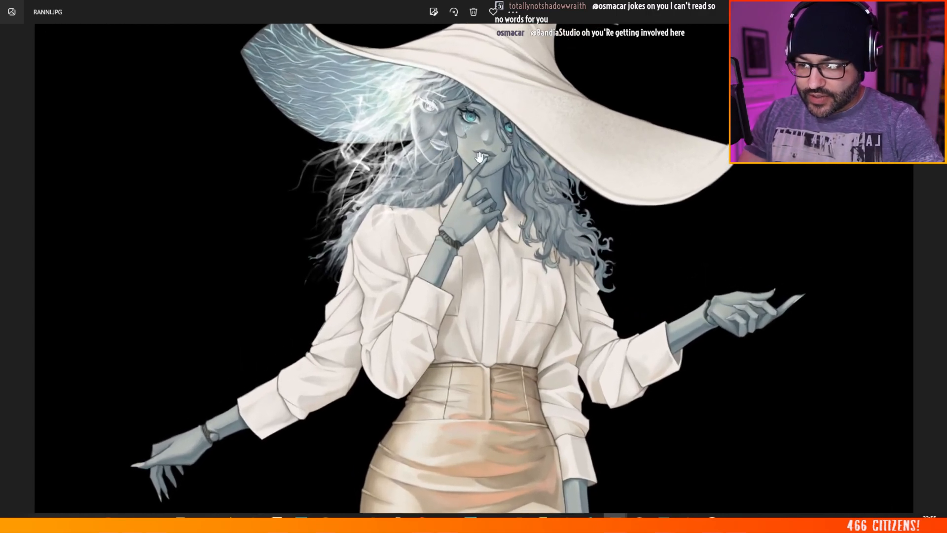
pyautogui.scroll(2, 479, 156)
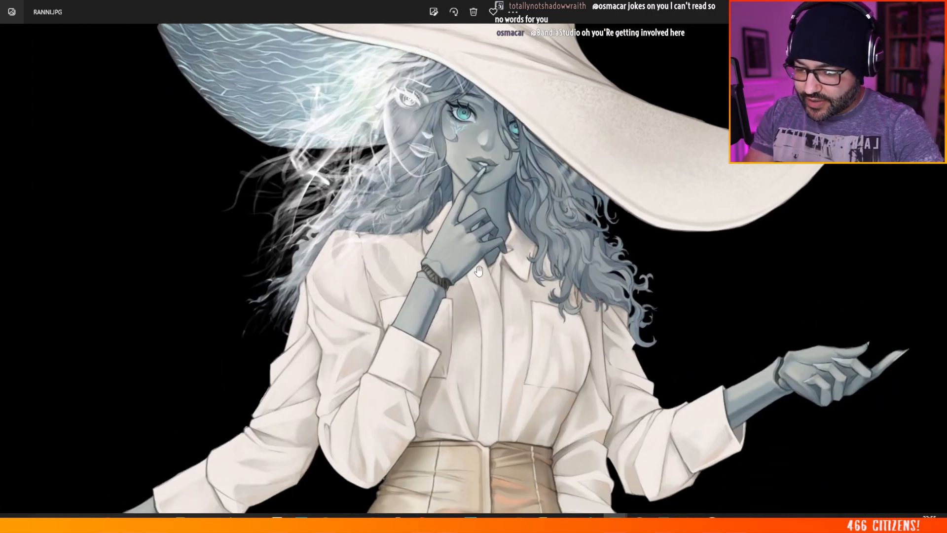
pyautogui.moveTo(479, 316); pyautogui.dragTo(478, 208)
pyautogui.moveTo(466, 301); pyautogui.dragTo(459, 211)
pyautogui.moveTo(451, 277); pyautogui.dragTo(462, 175)
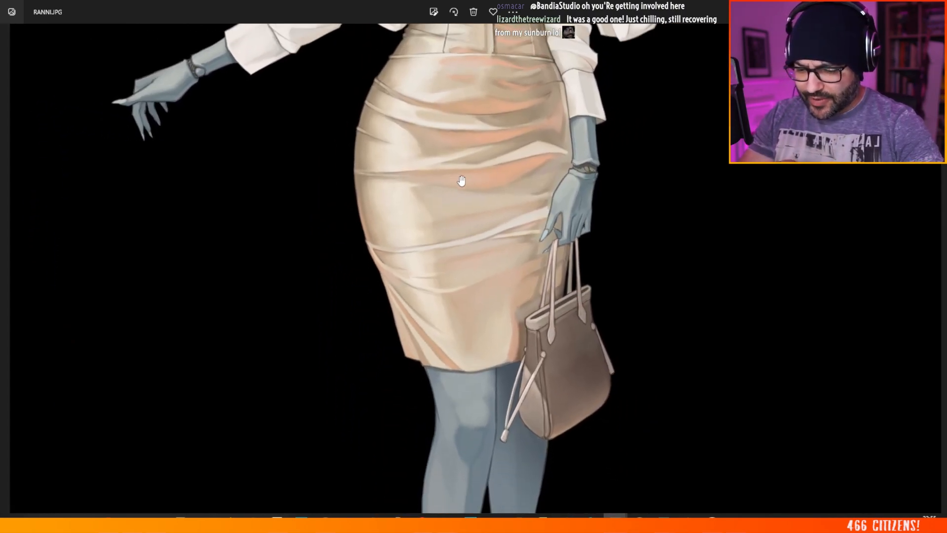
pyautogui.scroll(-5, 461, 181)
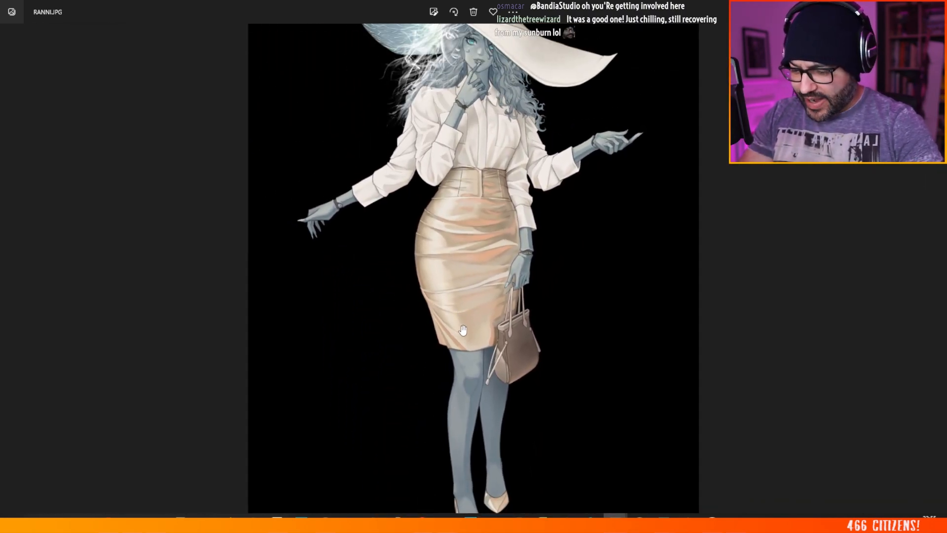
pyautogui.scroll(-2, 470, 314)
pyautogui.scroll(1, 441, 86)
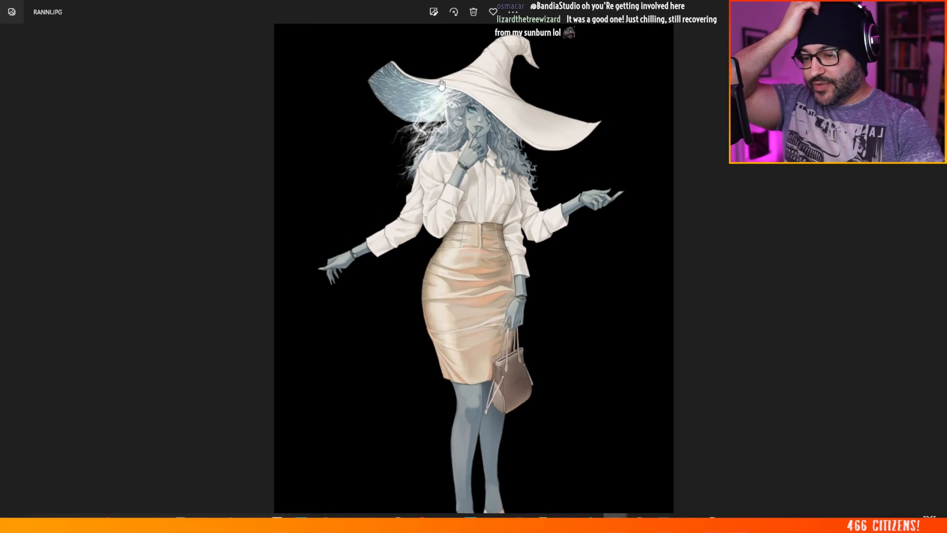
pyautogui.scroll(1, 440, 86)
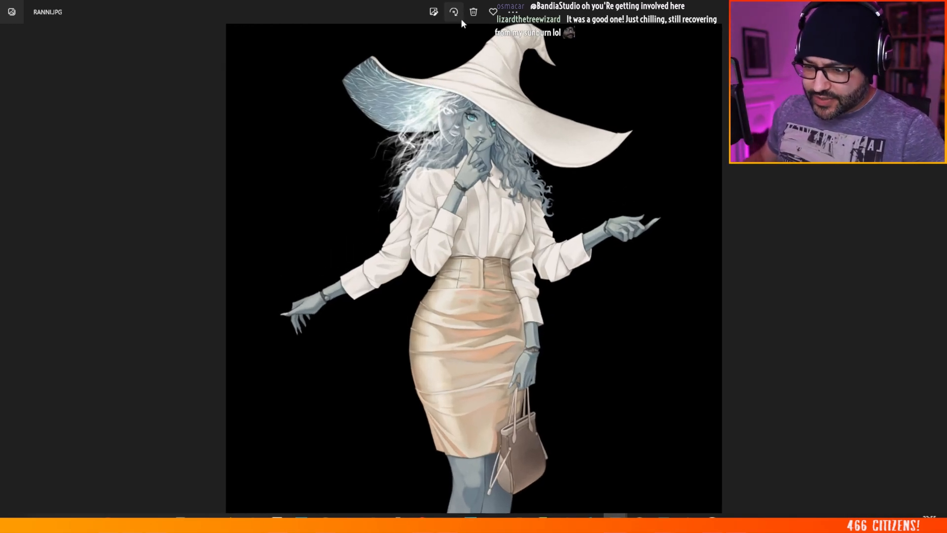
pyautogui.scroll(5, 473, 94)
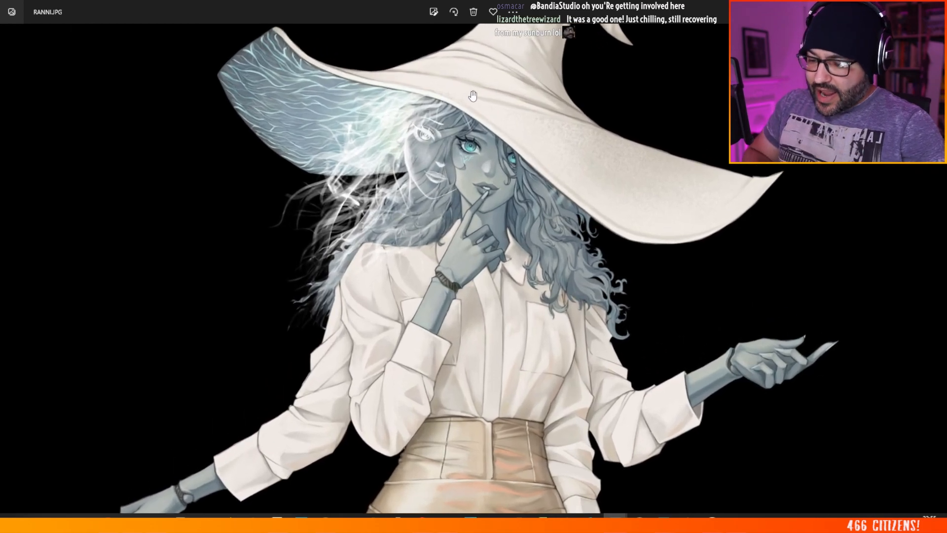
# Step: Switch between RANNI.JPG and Photoshop, and return to the knight illustration to check the recoloured chest in the whole picture
pyautogui.hotkey('alt', 'Tab')
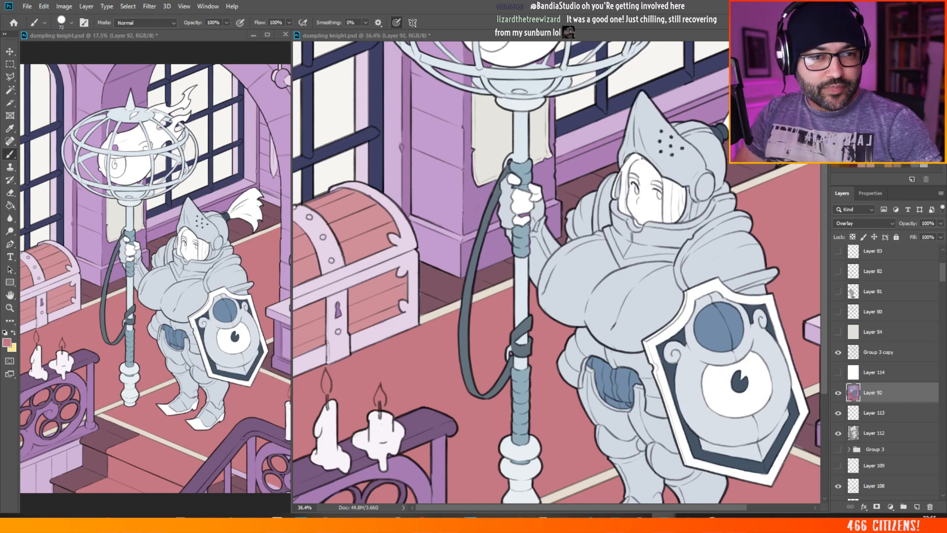
pyautogui.hotkey('alt', 'Tab')
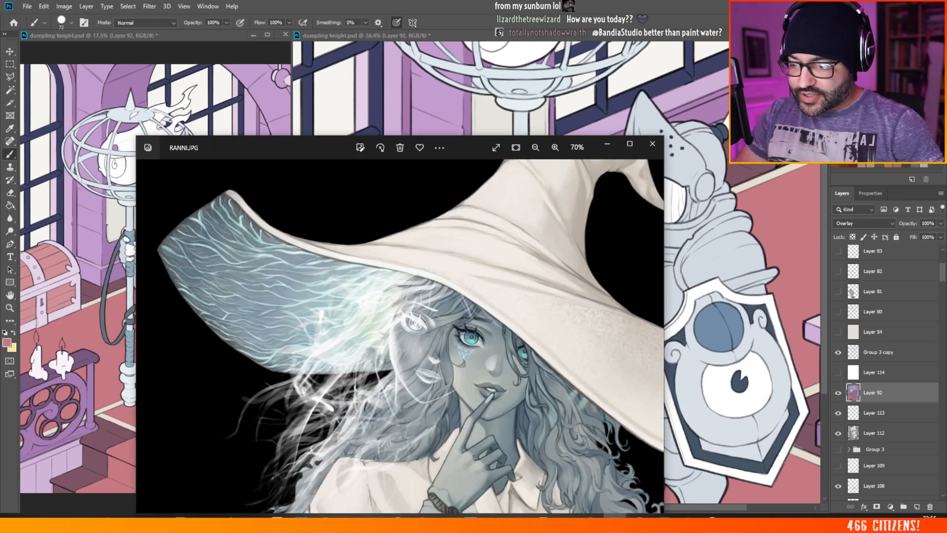
pyautogui.moveTo(295, 146); pyautogui.dragTo(303, 144)
pyautogui.hotkey('alt', 'Tab')
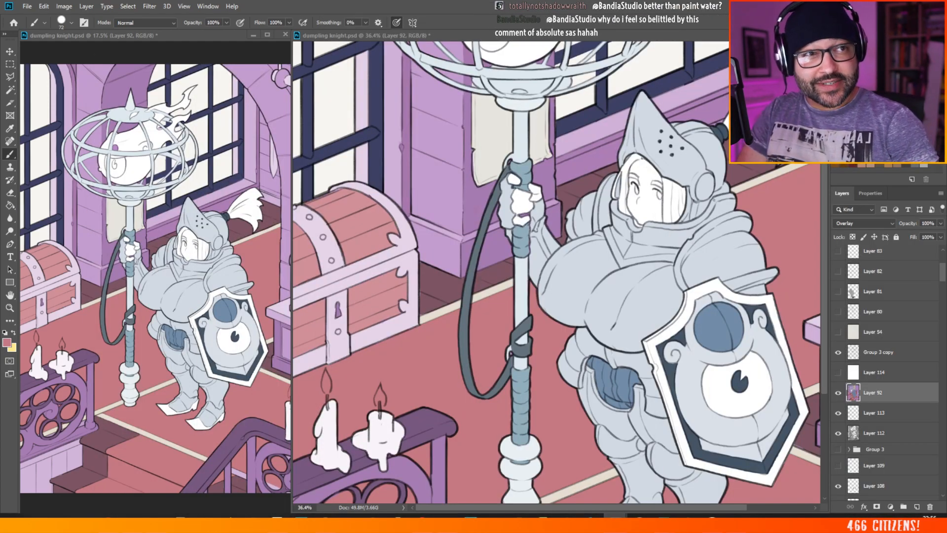
pyautogui.hotkey('alt', 'Tab')
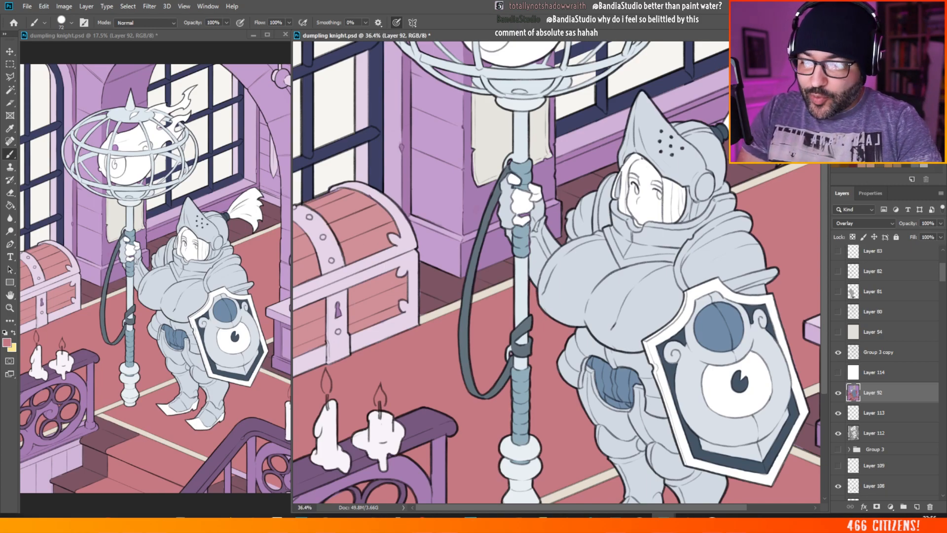
pyautogui.scroll(-5, 539, 124)
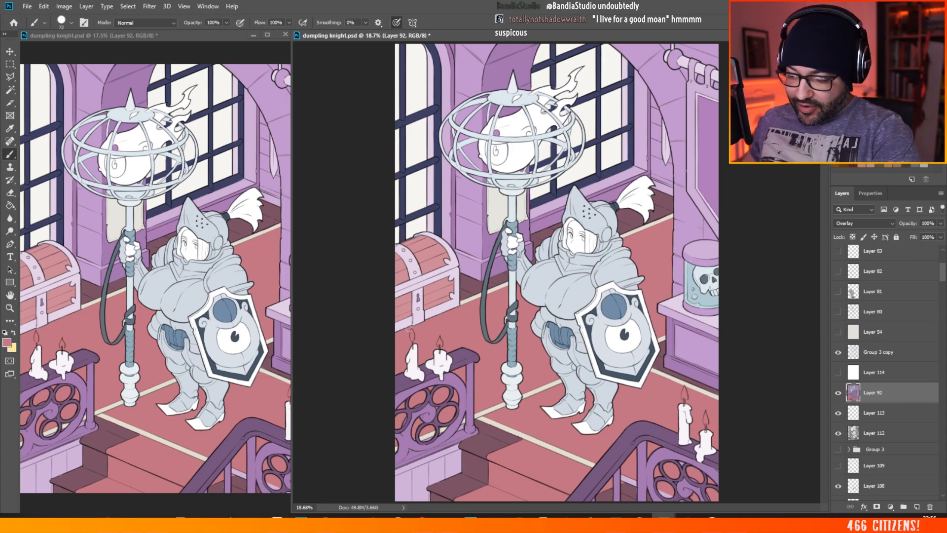
# Step: Paint the treasure chest's bottom band, the foot of the lock strip and the lower corner bracket off-white on Layer 92
pyautogui.keyDown('alt'); pyautogui.click(471, 321); pyautogui.keyUp('alt')
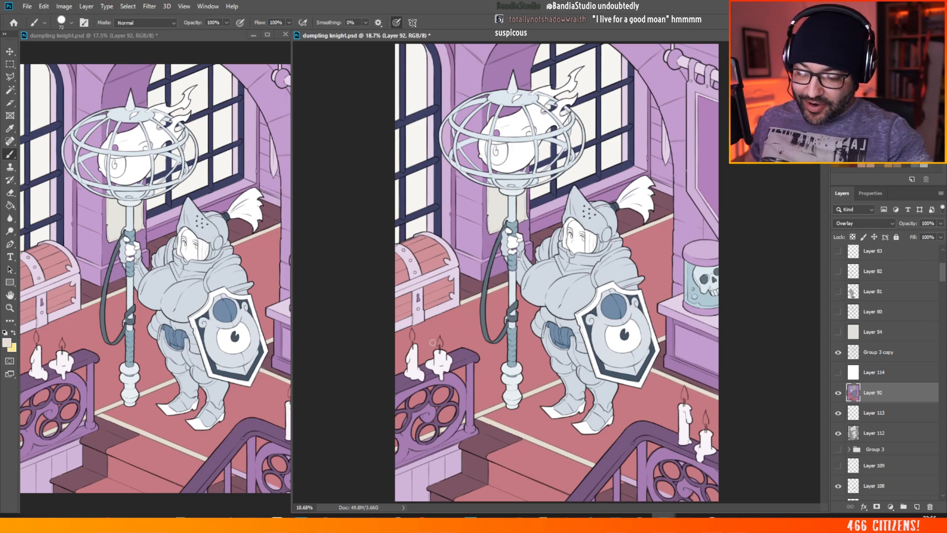
pyautogui.scroll(5, 447, 280)
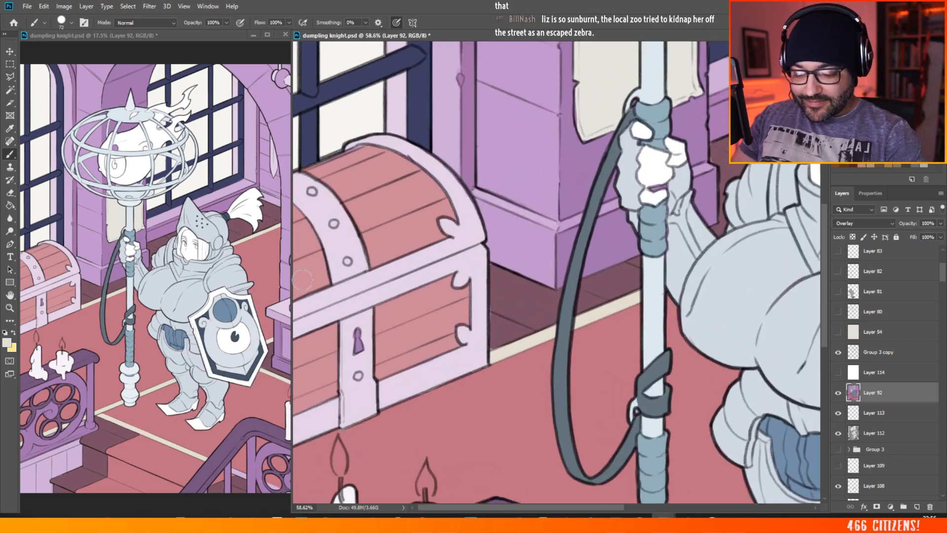
pyautogui.moveTo(507, 507); pyautogui.dragTo(505, 507)
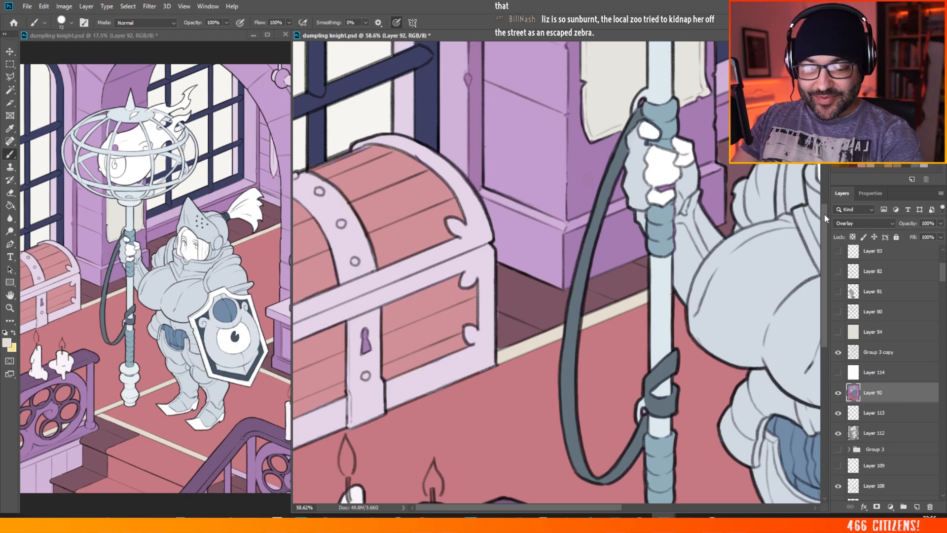
pyautogui.scroll(-3, 816, 227)
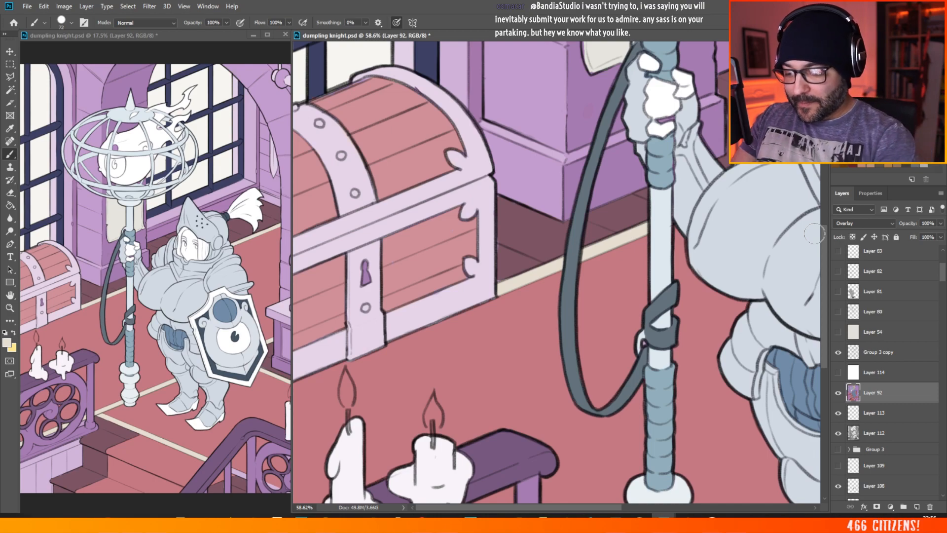
pyautogui.click(368, 337)
pyautogui.moveTo(332, 348)
pyautogui.mouseDown()
pyautogui.moveTo(296, 355)
pyautogui.moveTo(348, 333)
pyautogui.moveTo(288, 373)
pyautogui.moveTo(339, 348)
pyautogui.moveTo(369, 312)
pyautogui.moveTo(351, 334)
pyautogui.moveTo(350, 353)
pyautogui.moveTo(365, 346)
pyautogui.moveTo(375, 327)
pyautogui.moveTo(356, 321)
pyautogui.moveTo(299, 369)
pyautogui.mouseUp()
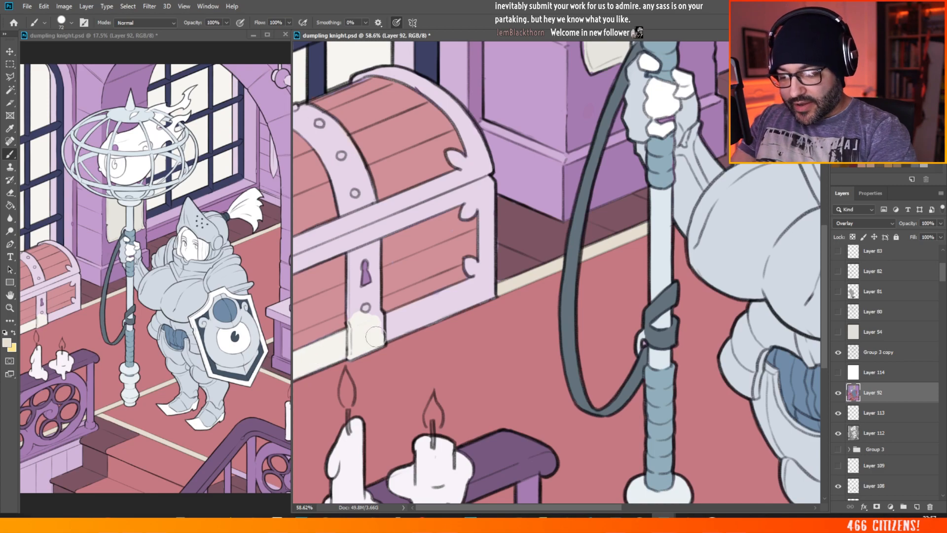
pyautogui.moveTo(376, 336)
pyautogui.mouseDown()
pyautogui.moveTo(369, 318)
pyautogui.moveTo(382, 325)
pyautogui.moveTo(376, 337)
pyautogui.moveTo(458, 293)
pyautogui.moveTo(466, 299)
pyautogui.moveTo(419, 318)
pyautogui.moveTo(488, 291)
pyautogui.moveTo(441, 298)
pyautogui.mouseUp()
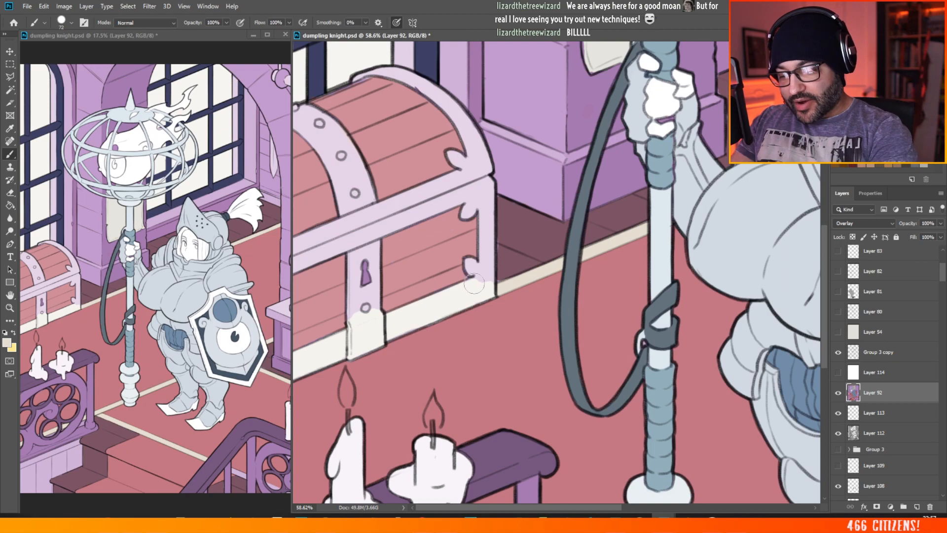
pyautogui.moveTo(487, 284)
pyautogui.mouseDown()
pyautogui.moveTo(499, 264)
pyautogui.moveTo(479, 239)
pyautogui.moveTo(480, 279)
pyautogui.mouseUp()
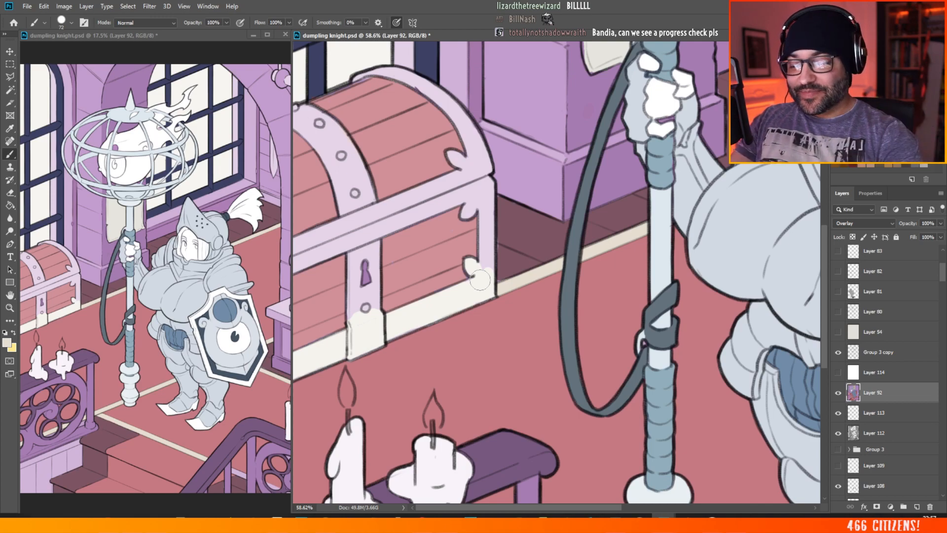
# Step: Paint the chest body's side edge, upper corner bracket, horizontal rim and lock plate in the same off-white
pyautogui.moveTo(481, 209)
pyautogui.mouseDown()
pyautogui.moveTo(486, 276)
pyautogui.moveTo(485, 179)
pyautogui.mouseUp()
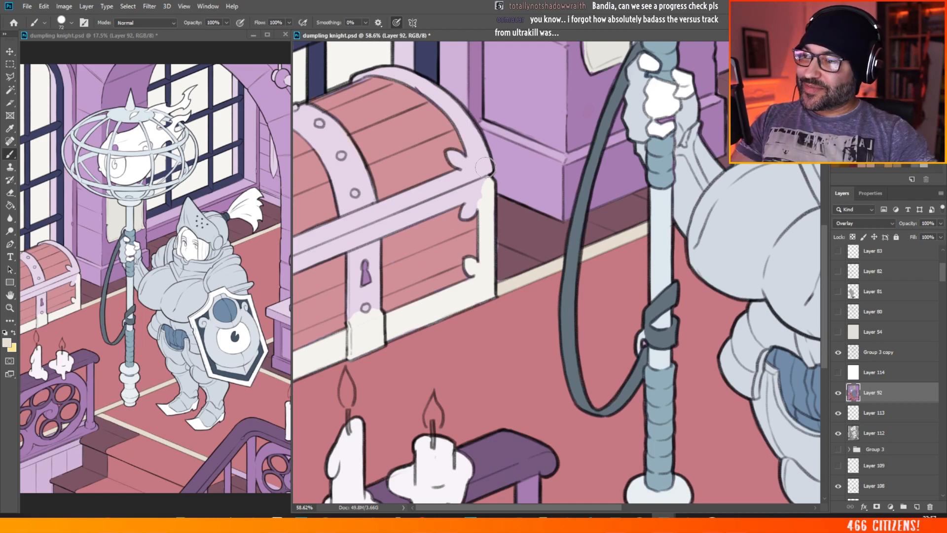
pyautogui.moveTo(466, 205)
pyautogui.mouseDown()
pyautogui.moveTo(472, 210)
pyautogui.moveTo(479, 186)
pyautogui.mouseUp()
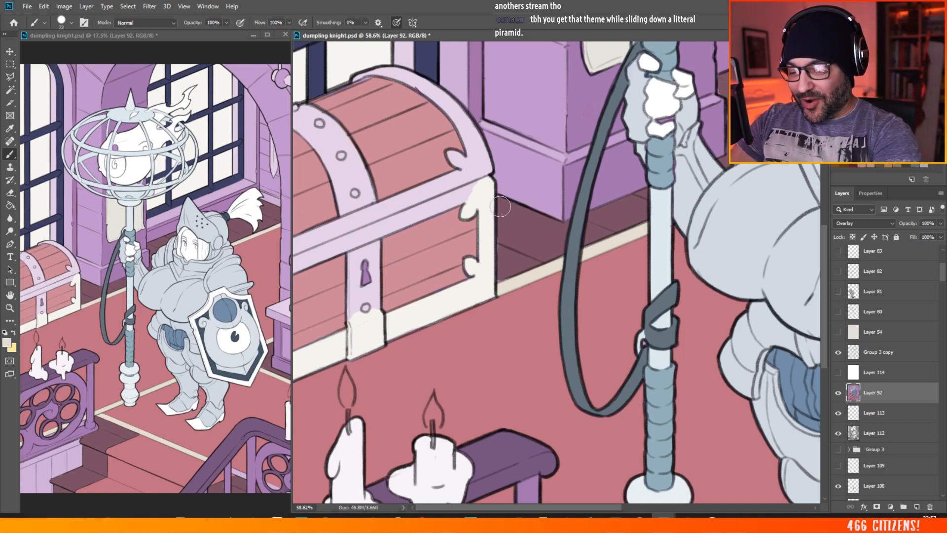
pyautogui.moveTo(311, 257)
pyautogui.mouseDown()
pyautogui.moveTo(345, 233)
pyautogui.moveTo(336, 228)
pyautogui.moveTo(306, 246)
pyautogui.moveTo(370, 224)
pyautogui.moveTo(321, 252)
pyautogui.moveTo(429, 199)
pyautogui.moveTo(335, 222)
pyautogui.mouseUp()
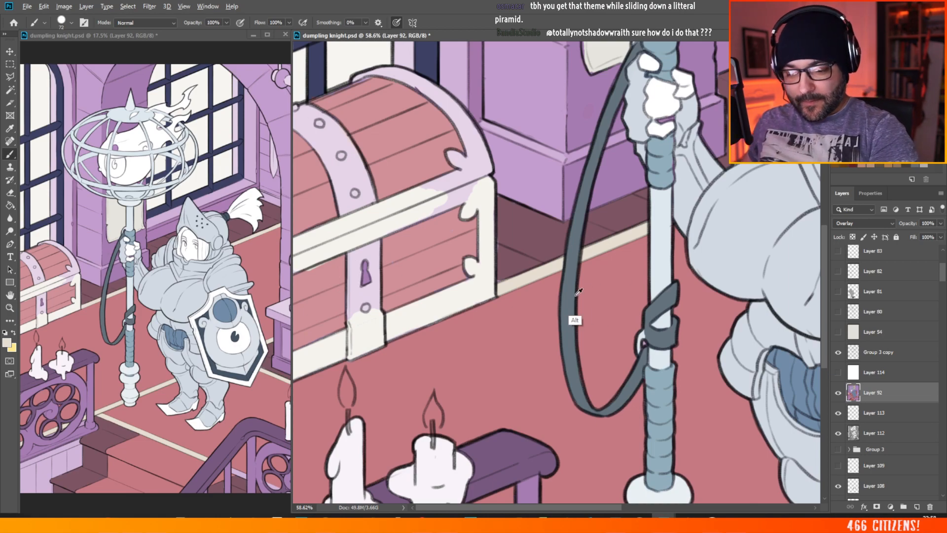
pyautogui.keyDown('alt'); pyautogui.click(601, 290); pyautogui.keyUp('alt')
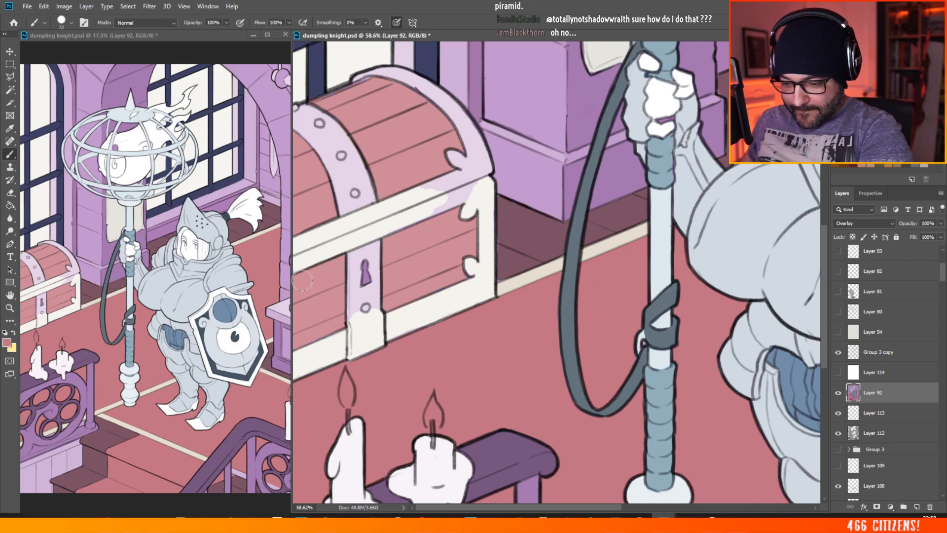
pyautogui.keyDown('alt'); pyautogui.click(602, 240); pyautogui.keyUp('alt')
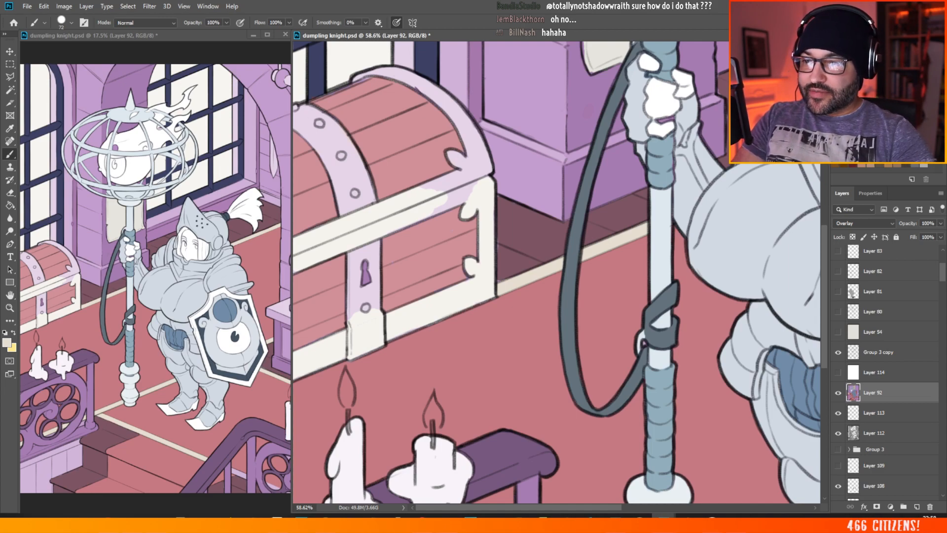
pyautogui.moveTo(350, 250)
pyautogui.mouseDown()
pyautogui.moveTo(353, 322)
pyautogui.moveTo(356, 252)
pyautogui.moveTo(366, 254)
pyautogui.moveTo(355, 273)
pyautogui.moveTo(355, 320)
pyautogui.moveTo(366, 319)
pyautogui.moveTo(362, 292)
pyautogui.moveTo(372, 290)
pyautogui.moveTo(374, 305)
pyautogui.moveTo(374, 265)
pyautogui.moveTo(376, 296)
pyautogui.moveTo(377, 234)
pyautogui.mouseUp()
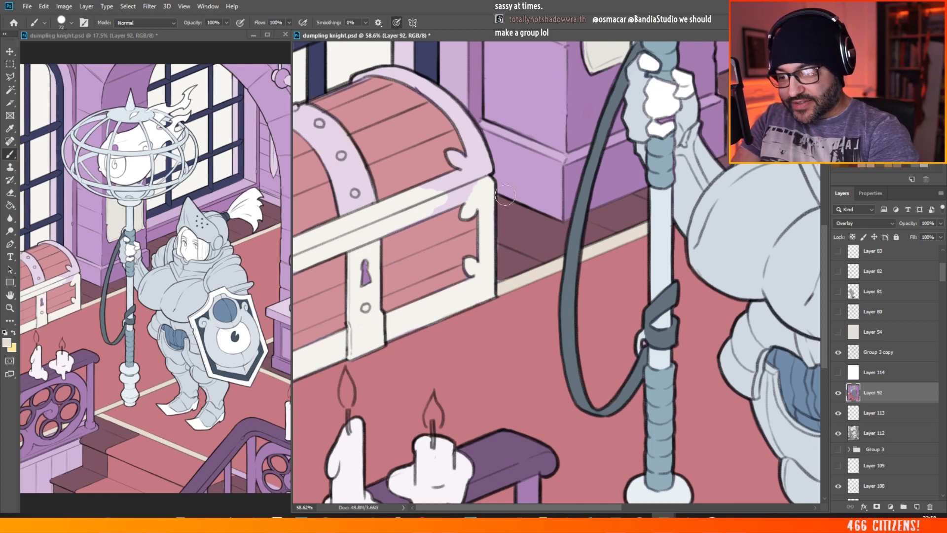
pyautogui.moveTo(441, 197)
pyautogui.mouseDown()
pyautogui.moveTo(459, 197)
pyautogui.moveTo(437, 207)
pyautogui.moveTo(473, 187)
pyautogui.moveTo(416, 198)
pyautogui.moveTo(425, 187)
pyautogui.mouseUp()
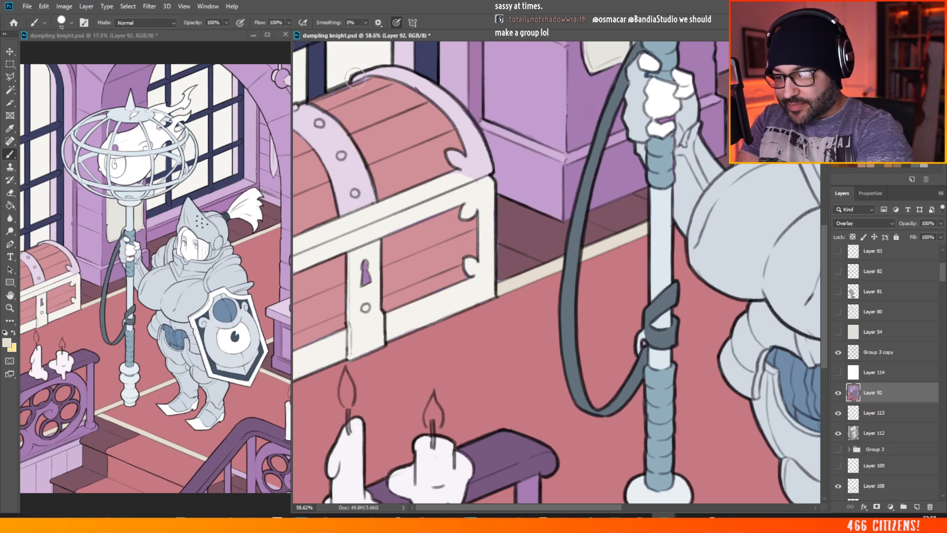
# Step: Paint the chest lid's curved edge trim, its corner bracket and the studded central band off-white
pyautogui.moveTo(354, 78)
pyautogui.mouseDown()
pyautogui.moveTo(413, 53)
pyautogui.moveTo(407, 71)
pyautogui.moveTo(389, 72)
pyautogui.moveTo(430, 92)
pyautogui.moveTo(421, 81)
pyautogui.moveTo(472, 134)
pyautogui.mouseUp()
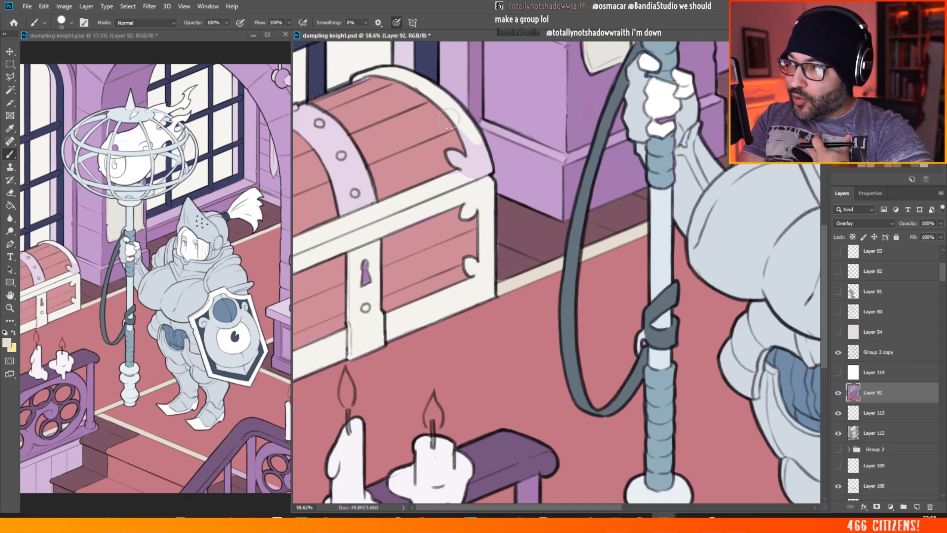
pyautogui.moveTo(454, 126)
pyautogui.mouseDown()
pyautogui.moveTo(474, 140)
pyautogui.moveTo(486, 168)
pyautogui.mouseUp()
pyautogui.moveTo(484, 170)
pyautogui.mouseDown()
pyautogui.moveTo(475, 161)
pyautogui.moveTo(471, 174)
pyautogui.moveTo(453, 176)
pyautogui.moveTo(451, 155)
pyautogui.moveTo(466, 163)
pyautogui.mouseUp()
pyautogui.moveTo(348, 207)
pyautogui.mouseDown()
pyautogui.moveTo(354, 171)
pyautogui.moveTo(368, 199)
pyautogui.moveTo(347, 180)
pyautogui.moveTo(342, 187)
pyautogui.moveTo(332, 137)
pyautogui.moveTo(347, 145)
pyautogui.moveTo(325, 141)
pyautogui.moveTo(325, 118)
pyautogui.moveTo(312, 131)
pyautogui.moveTo(319, 144)
pyautogui.moveTo(320, 124)
pyautogui.mouseUp()
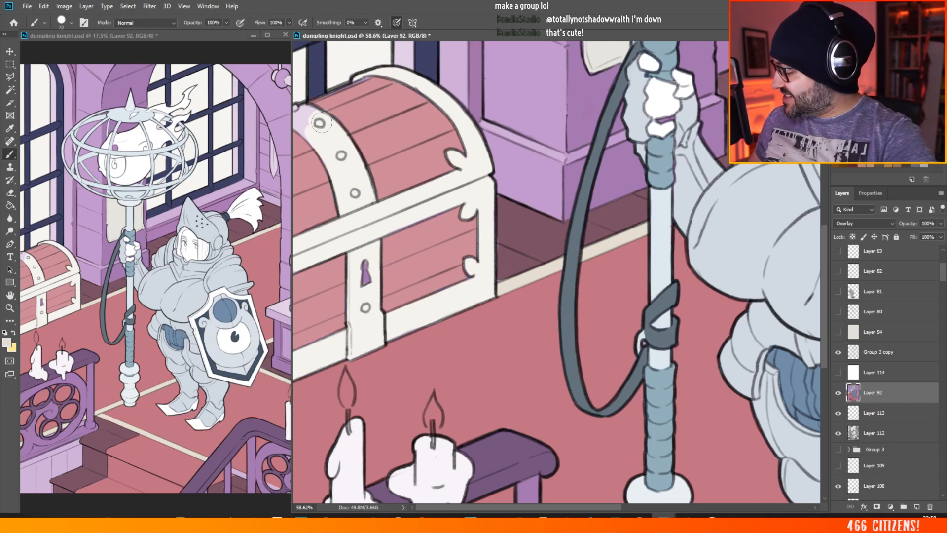
pyautogui.keyDown('alt'); pyautogui.click(504, 304); pyautogui.keyUp('alt')
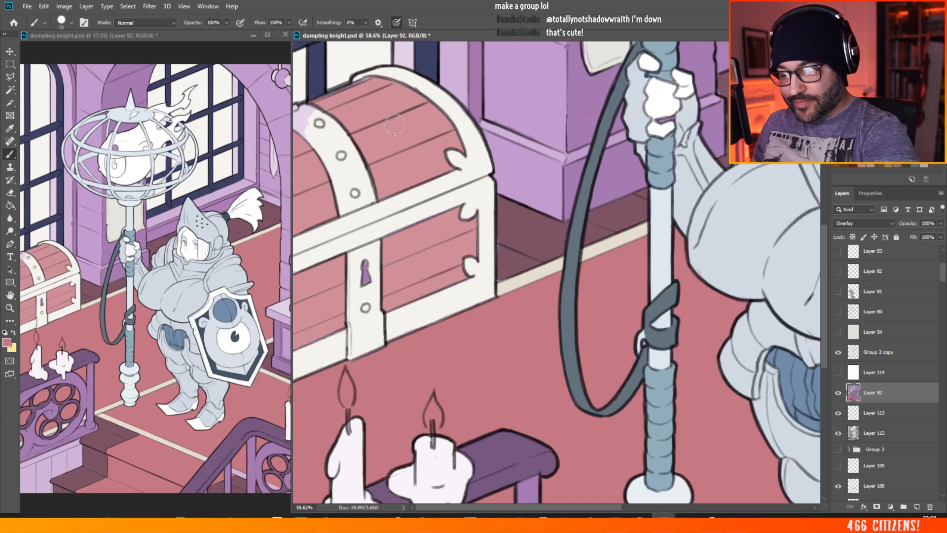
pyautogui.keyDown('alt'); pyautogui.click(521, 285); pyautogui.keyUp('alt')
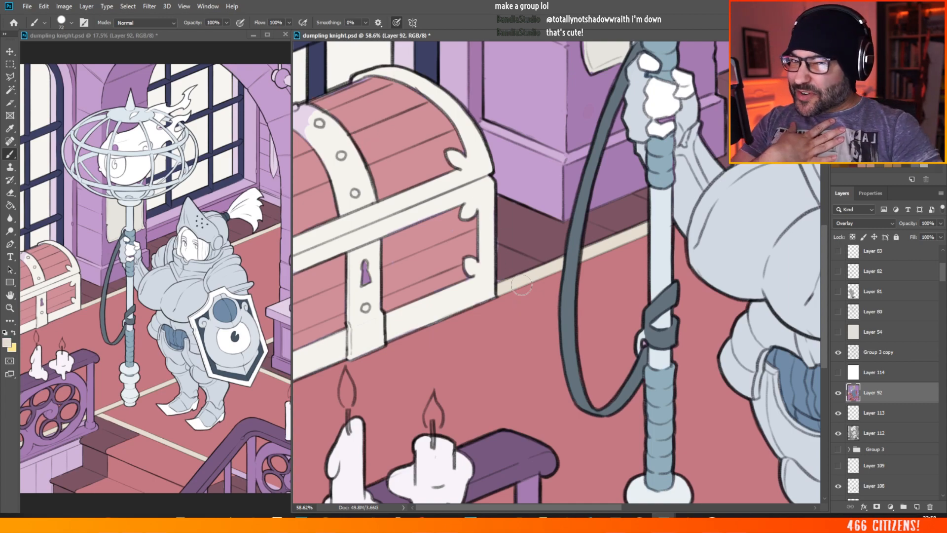
pyautogui.moveTo(308, 124)
pyautogui.mouseDown()
pyautogui.moveTo(300, 111)
pyautogui.moveTo(305, 130)
pyautogui.moveTo(317, 115)
pyautogui.mouseUp()
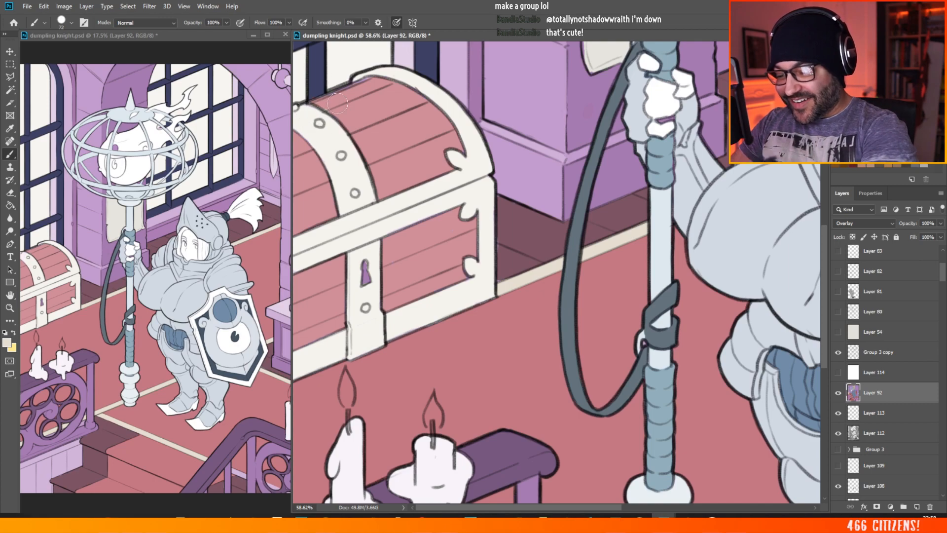
pyautogui.keyDown('alt'); pyautogui.click(474, 359); pyautogui.keyUp('alt')
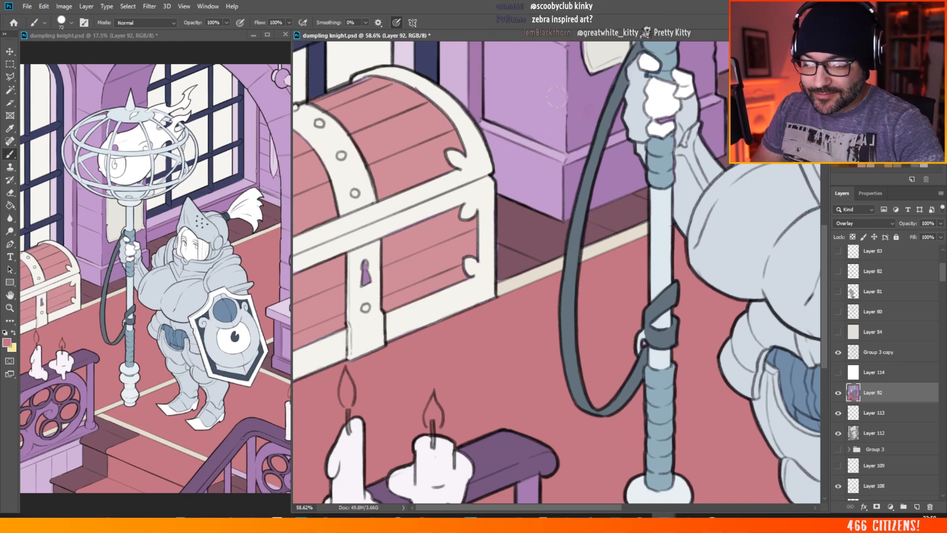
pyautogui.scroll(-3, 474, 253)
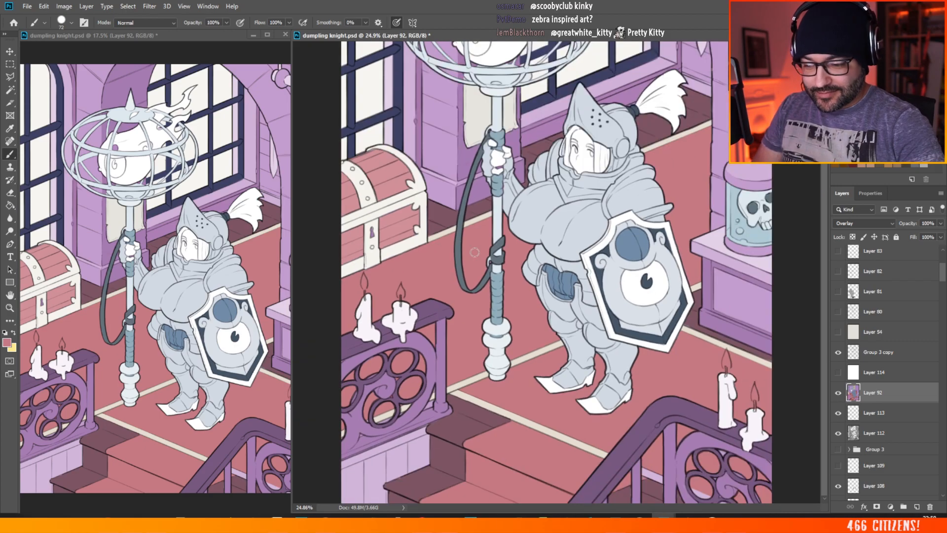
pyautogui.click(941, 223)
pyautogui.moveTo(941, 237); pyautogui.dragTo(932, 265)
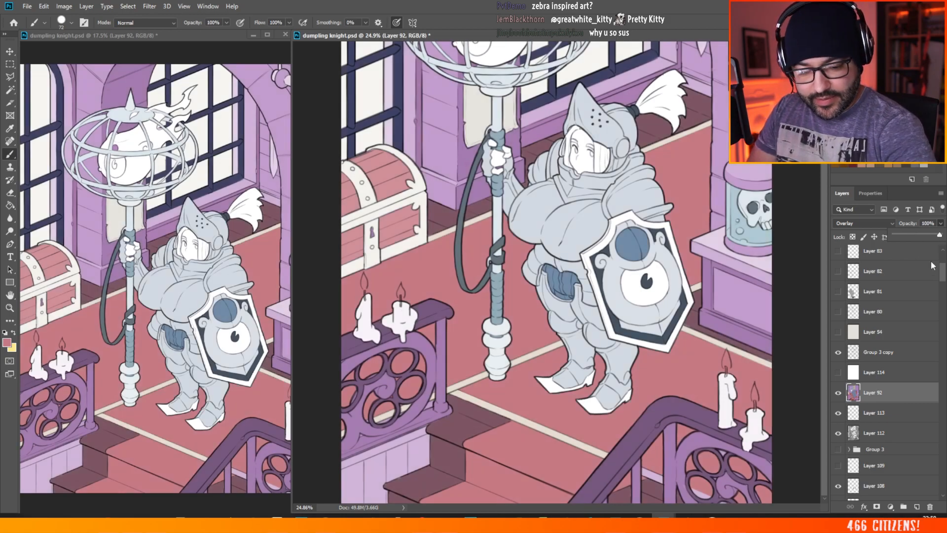
# Step: Add a new layer directly above Layer 112 and fill it with white using the Paint Bucket
pyautogui.click(885, 466)
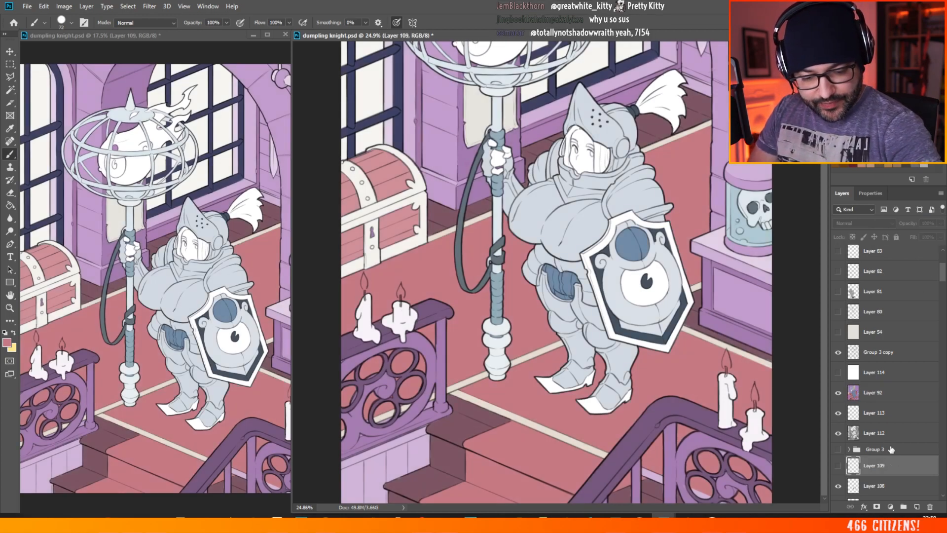
pyautogui.click(886, 439)
pyautogui.click(916, 506)
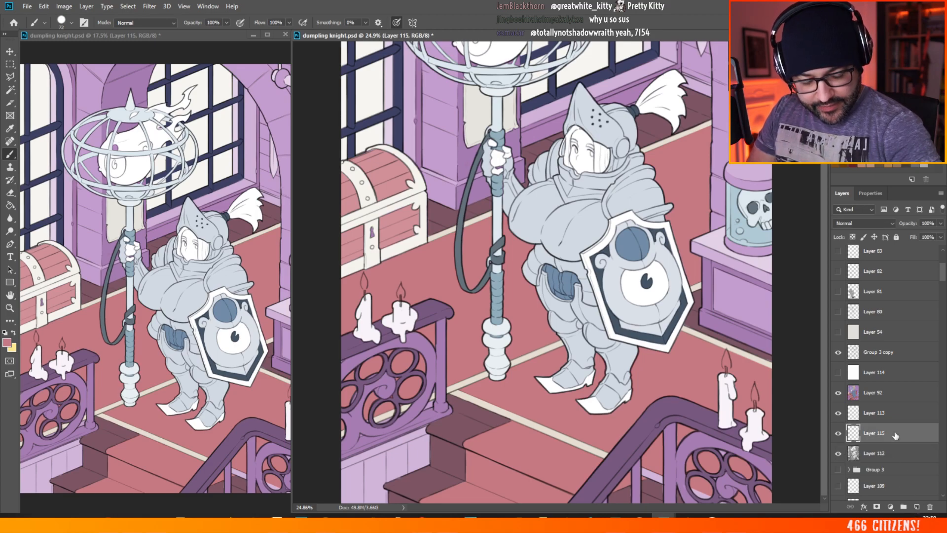
pyautogui.keyDown('alt'); pyautogui.click(681, 117); pyautogui.keyUp('alt')
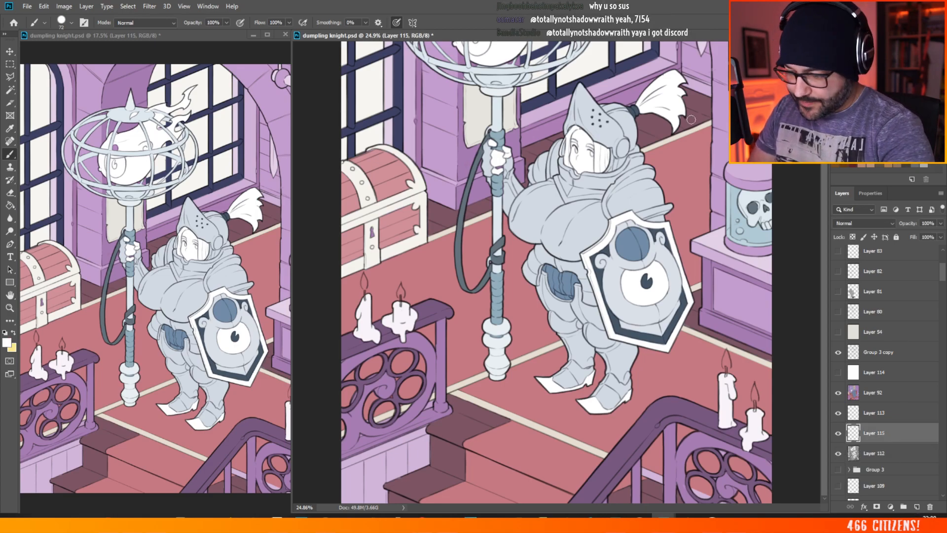
pyautogui.click(12, 206)
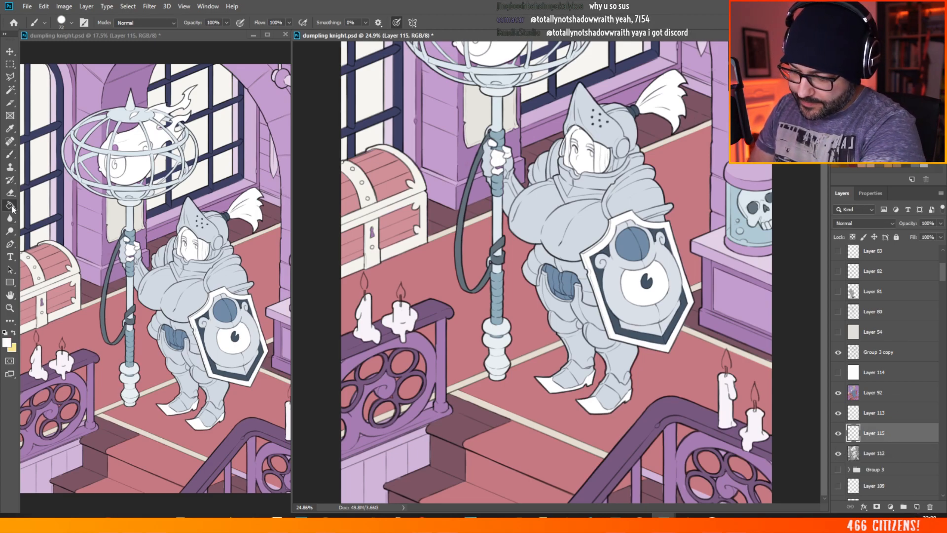
pyautogui.click(527, 293)
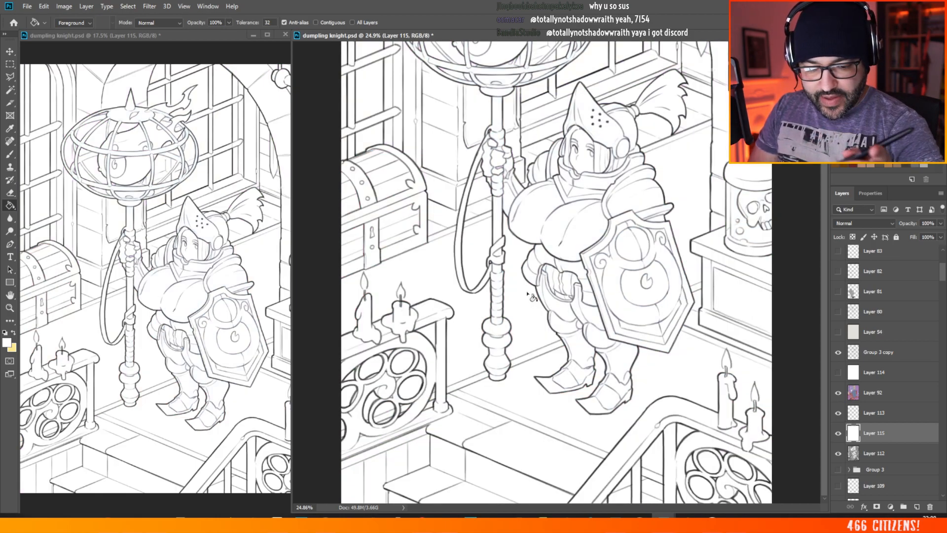
# Step: Balance the white layer against the colours by setting Layer 92 to 61% opacity and Layer 115 to 15%
pyautogui.click(939, 223)
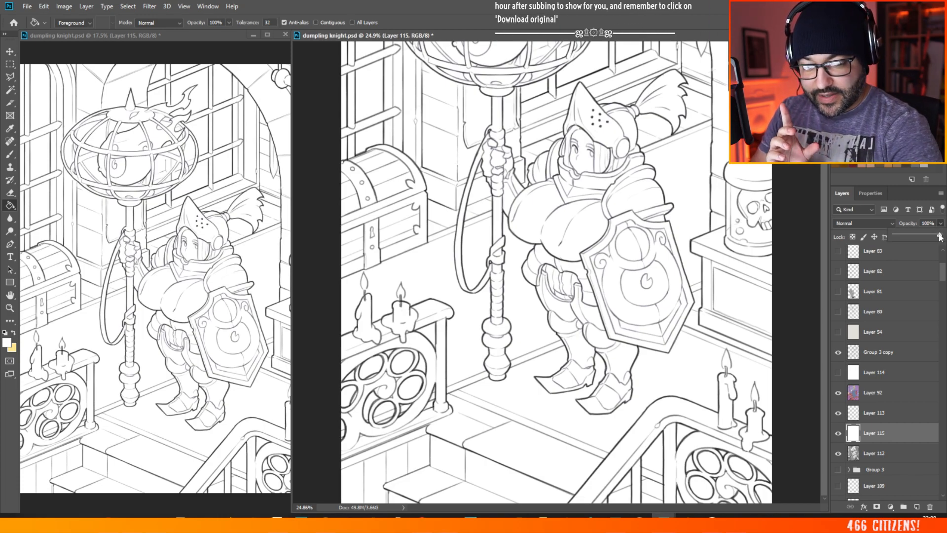
pyautogui.moveTo(939, 238); pyautogui.dragTo(919, 237)
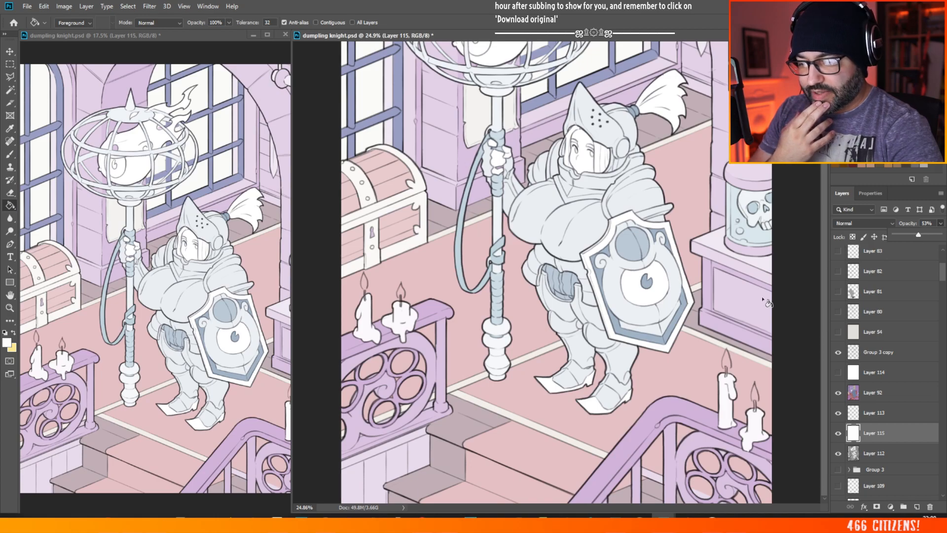
pyautogui.scroll(-3, 451, 351)
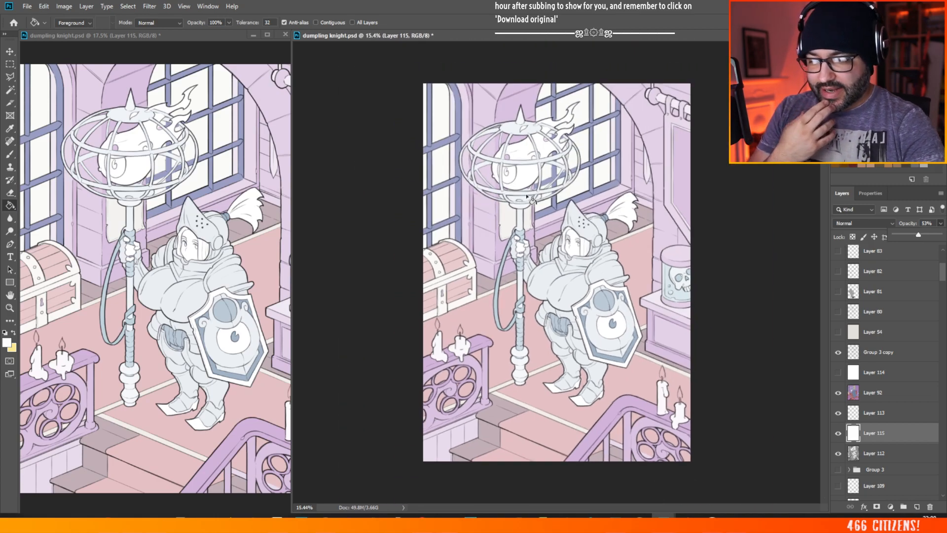
pyautogui.scroll(1, 450, 351)
pyautogui.moveTo(920, 238)
pyautogui.mouseDown()
pyautogui.moveTo(906, 239)
pyautogui.moveTo(930, 239)
pyautogui.mouseUp()
pyautogui.click(879, 390)
pyautogui.click(941, 223)
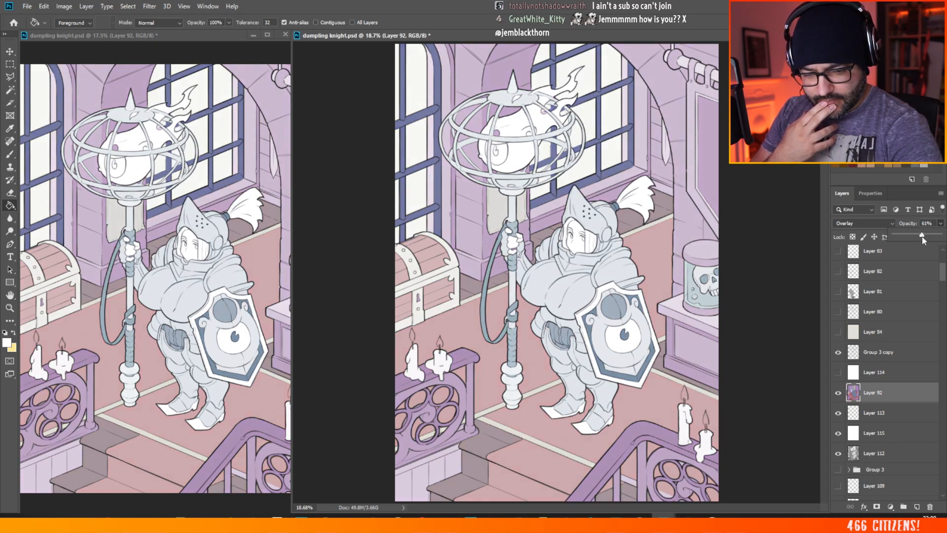
pyautogui.click(872, 433)
pyautogui.click(938, 225)
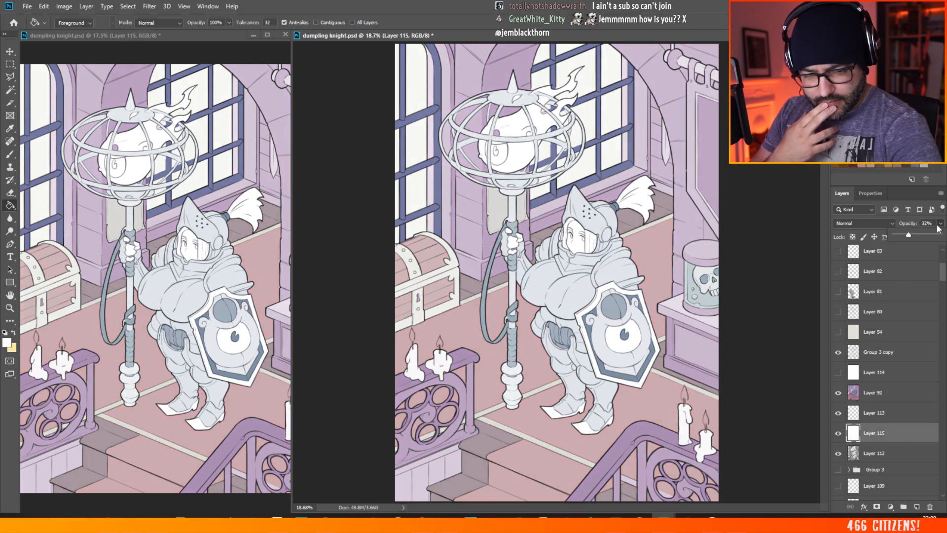
pyautogui.moveTo(910, 236)
pyautogui.mouseDown()
pyautogui.moveTo(923, 237)
pyautogui.moveTo(901, 237)
pyautogui.mouseUp()
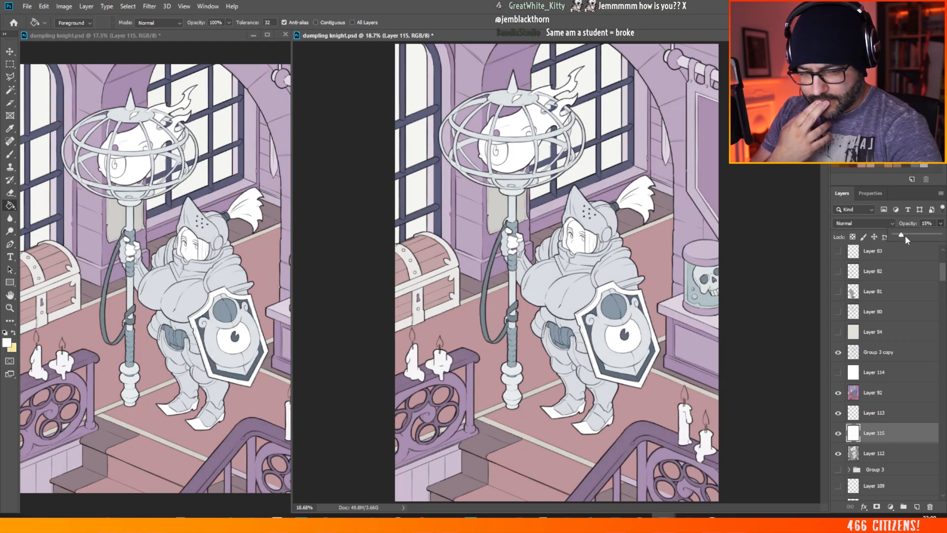
# Step: Hide the white Layer 115, move it below Layer 112 and show it again
pyautogui.click(837, 433)
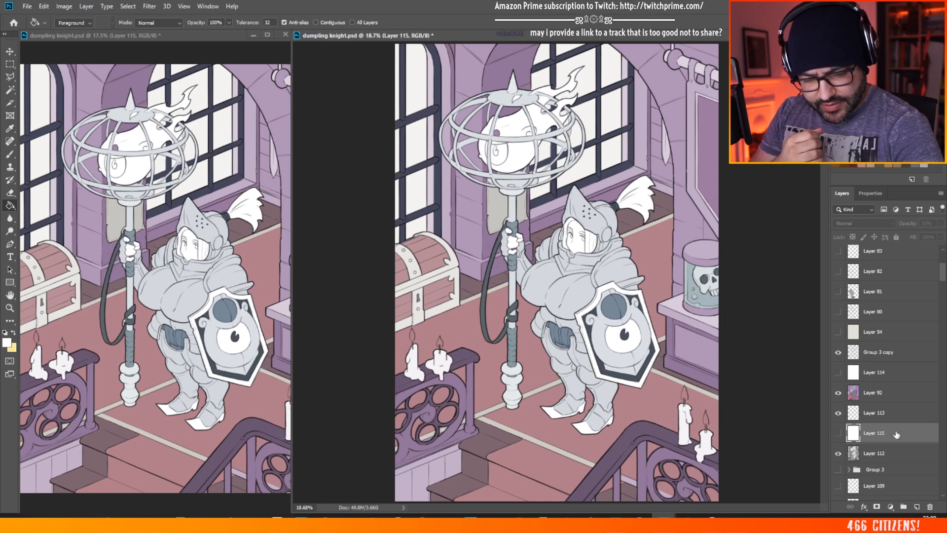
pyautogui.moveTo(897, 434); pyautogui.dragTo(898, 464)
pyautogui.click(837, 453)
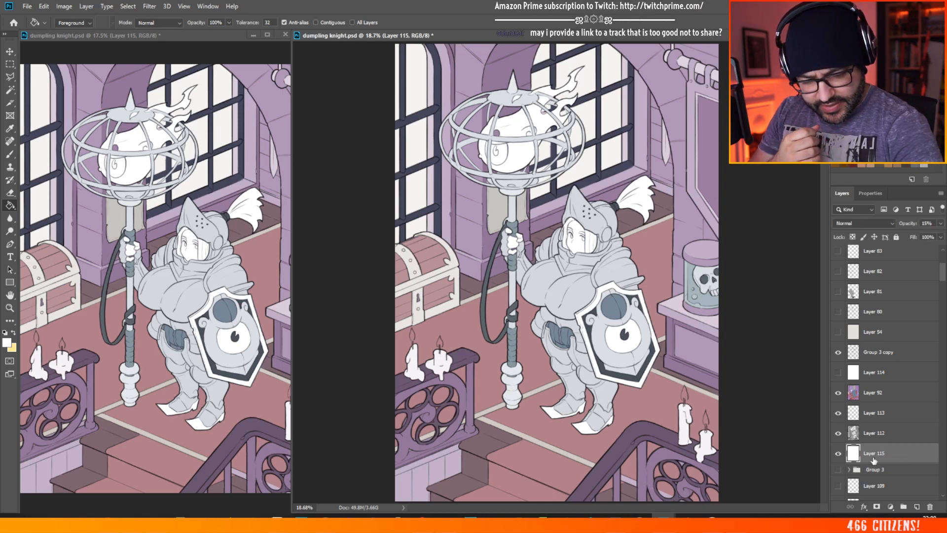
# Step: Set Layer 115's opacity to 100% and try Layer 112 at 71% opacity
pyautogui.click(940, 223)
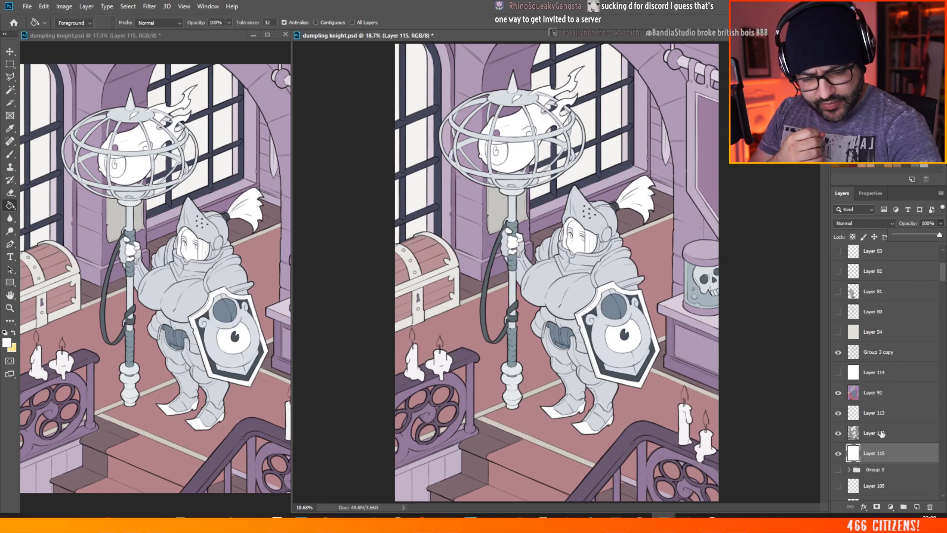
pyautogui.click(904, 441)
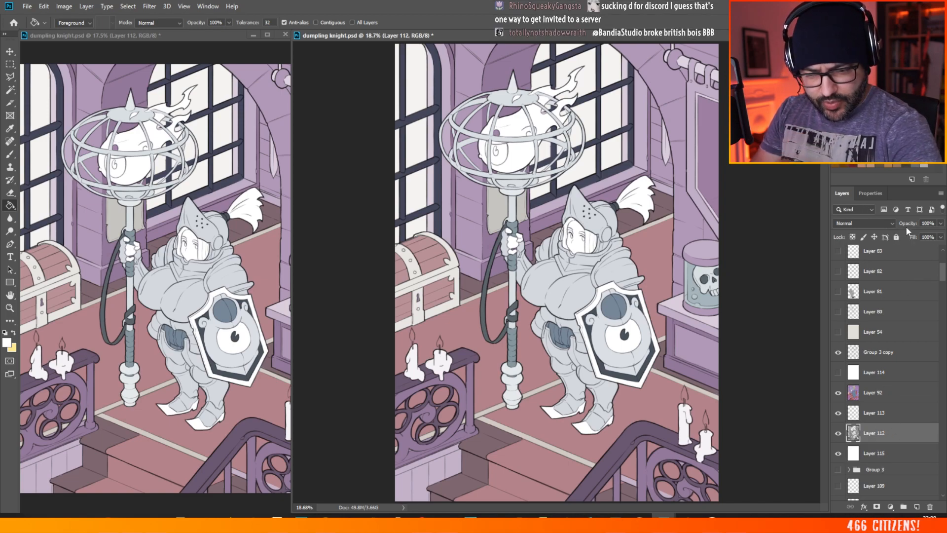
pyautogui.click(880, 392)
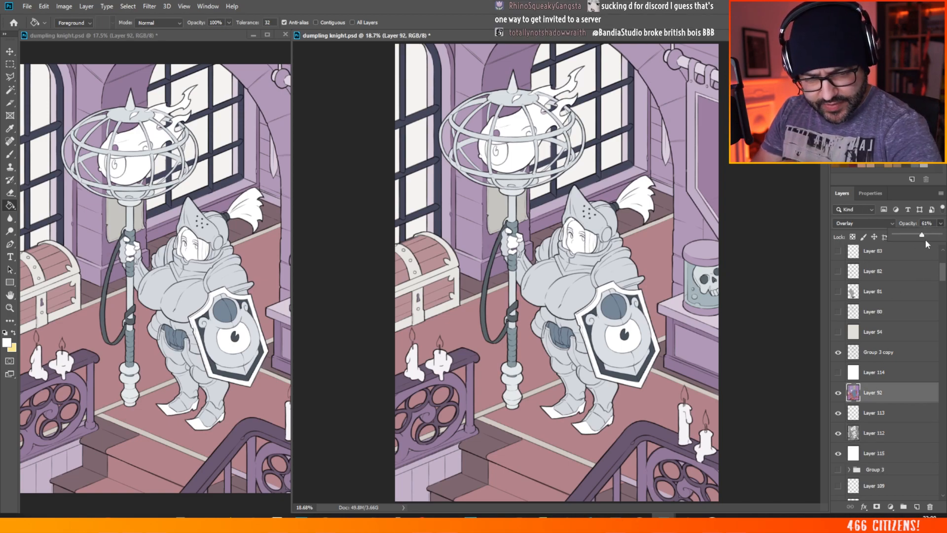
pyautogui.click(905, 437)
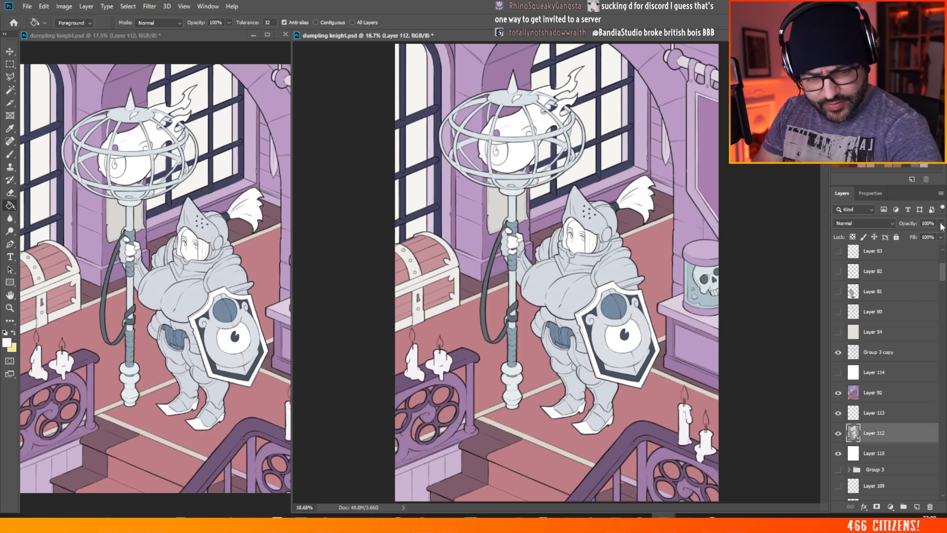
pyautogui.moveTo(942, 226); pyautogui.dragTo(927, 238)
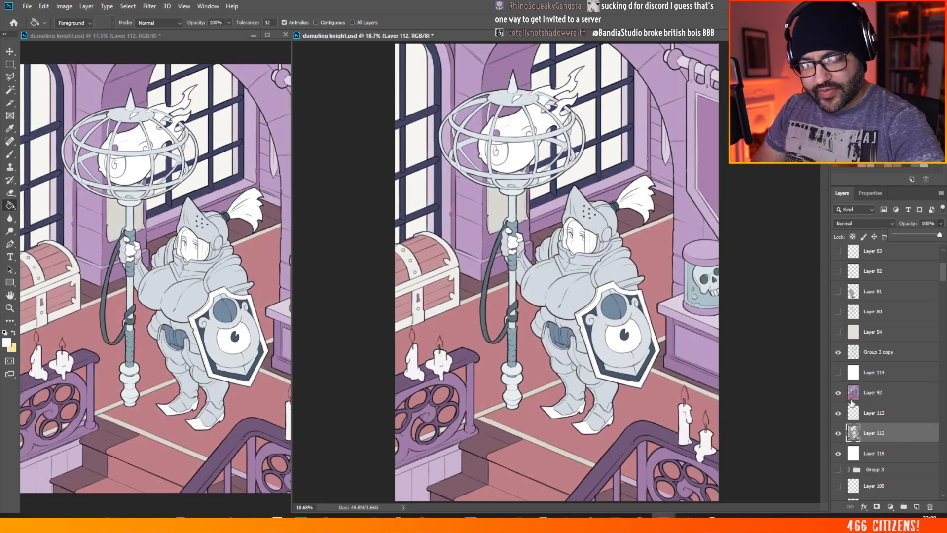
# Step: Set the opacity of the Overlay colour layer, Layer 92, to 66%
pyautogui.click(851, 398)
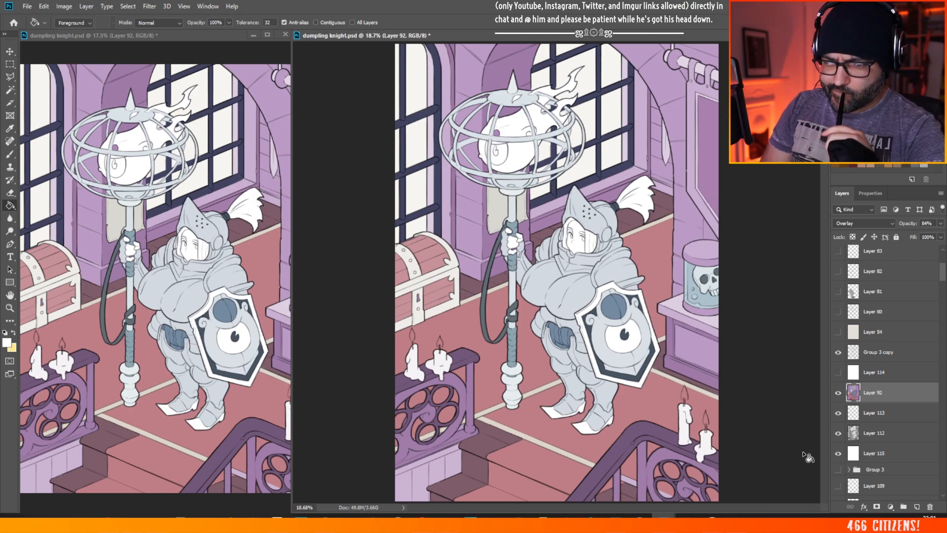
pyautogui.moveTo(944, 274); pyautogui.dragTo(912, 264)
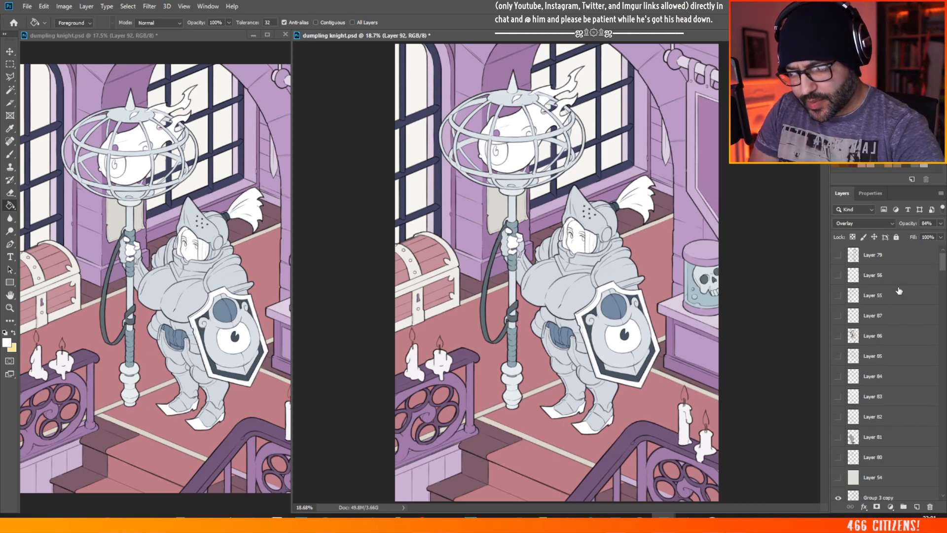
pyautogui.scroll(5, 939, 268)
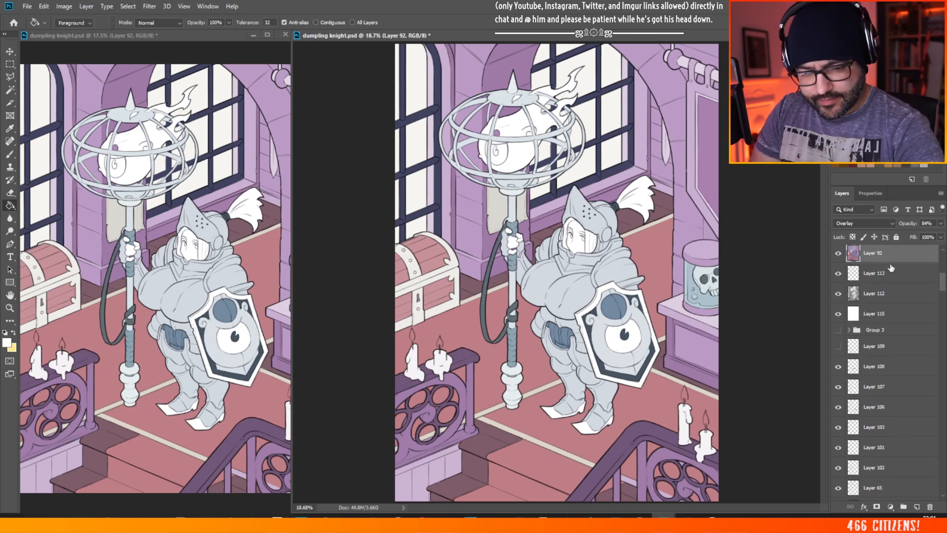
pyautogui.scroll(3, 939, 275)
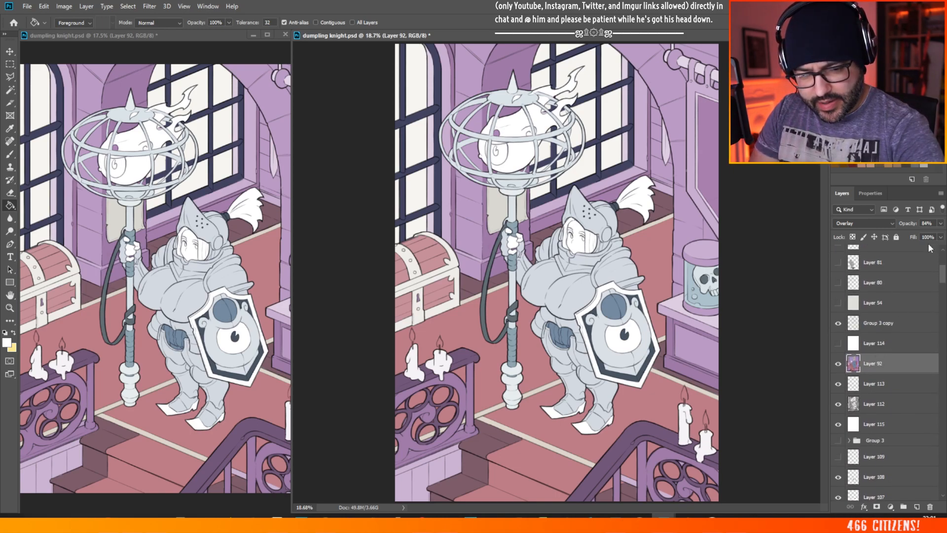
pyautogui.click(941, 223)
pyautogui.moveTo(934, 234); pyautogui.dragTo(924, 236)
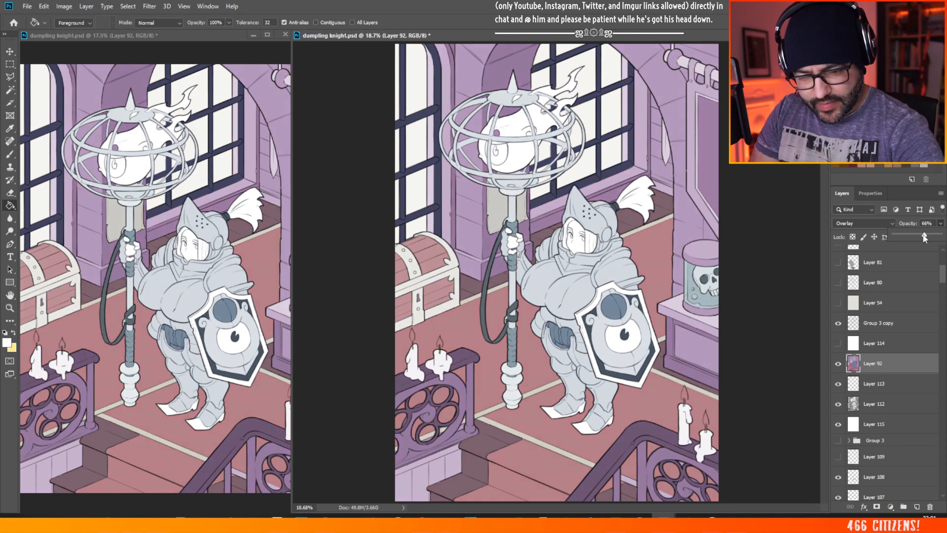
# Step: Add a new layer directly above Layer 92 and choose the grey-violet foreground colour #807f8f
pyautogui.click(916, 508)
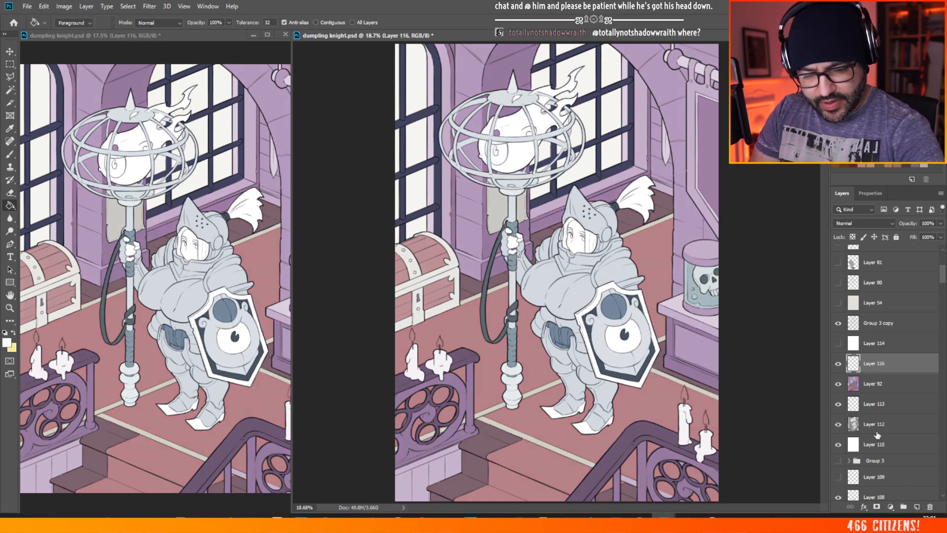
pyautogui.click(7, 342)
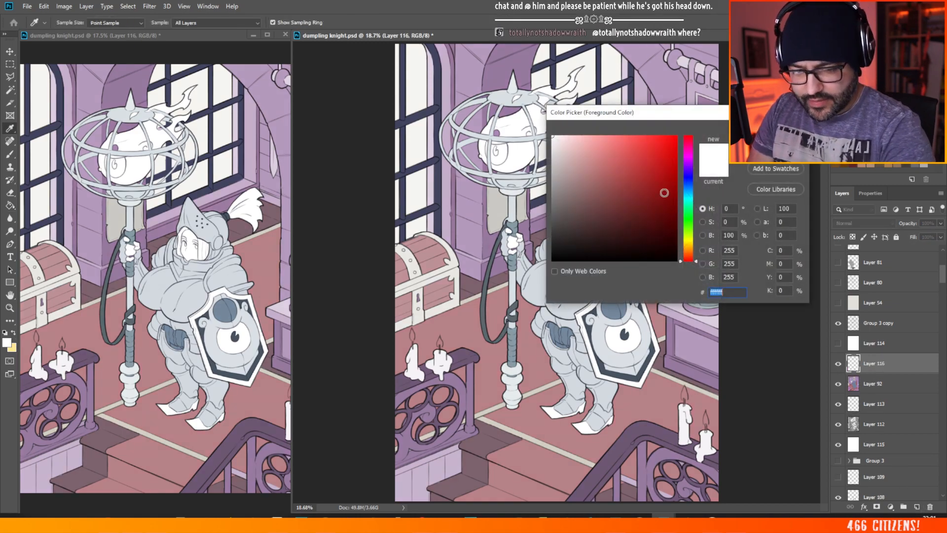
pyautogui.click(687, 176)
pyautogui.click(570, 176)
pyautogui.click(558, 183)
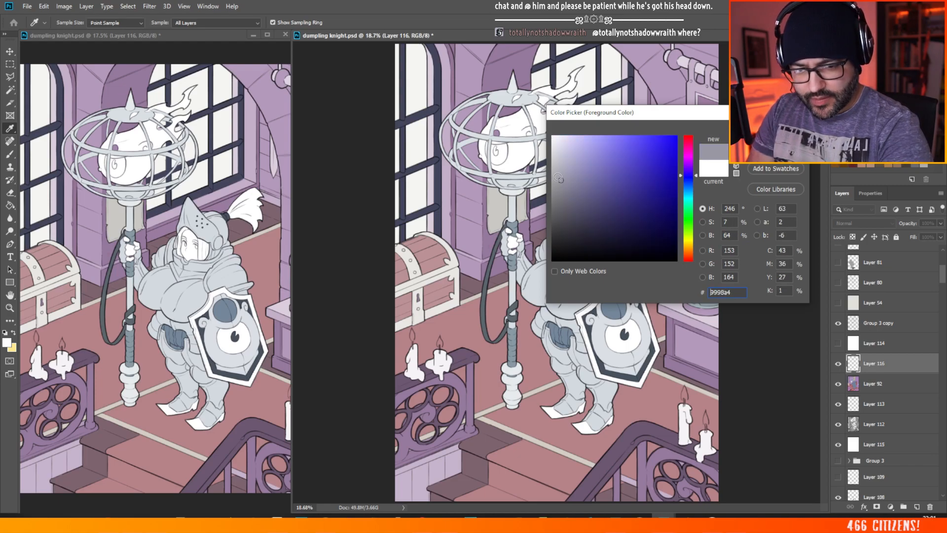
pyautogui.press('Return')
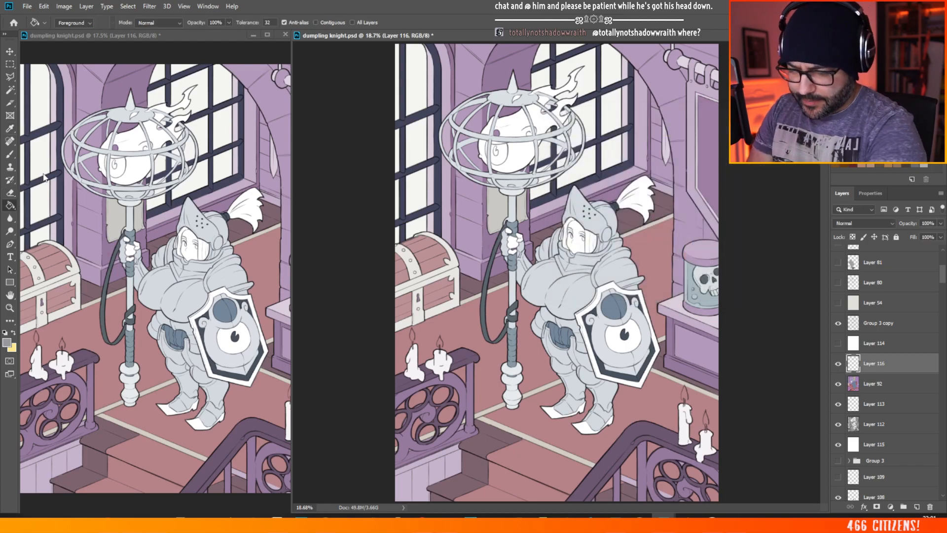
# Step: Fill Layer 116 with the grey-violet using the Paint Bucket and set its blend mode to Multiply
pyautogui.click(550, 211)
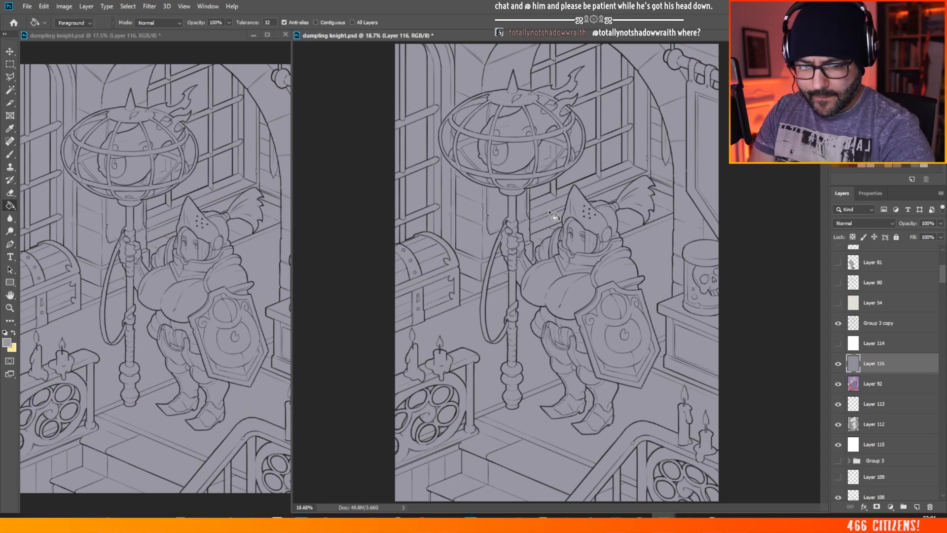
pyautogui.click(863, 222)
pyautogui.click(852, 261)
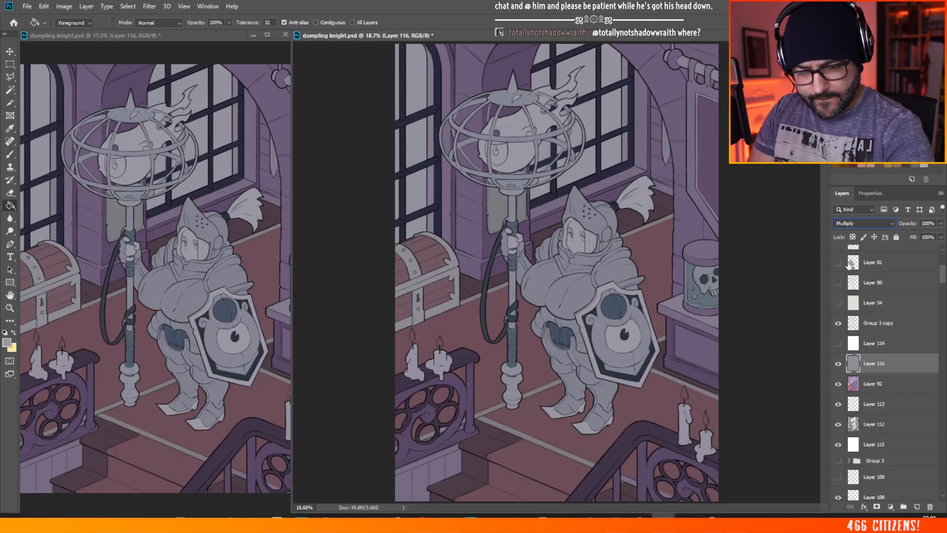
# Step: Change the foreground colour to the darker purple #70697b and refill Layer 116 with it
pyautogui.click(7, 342)
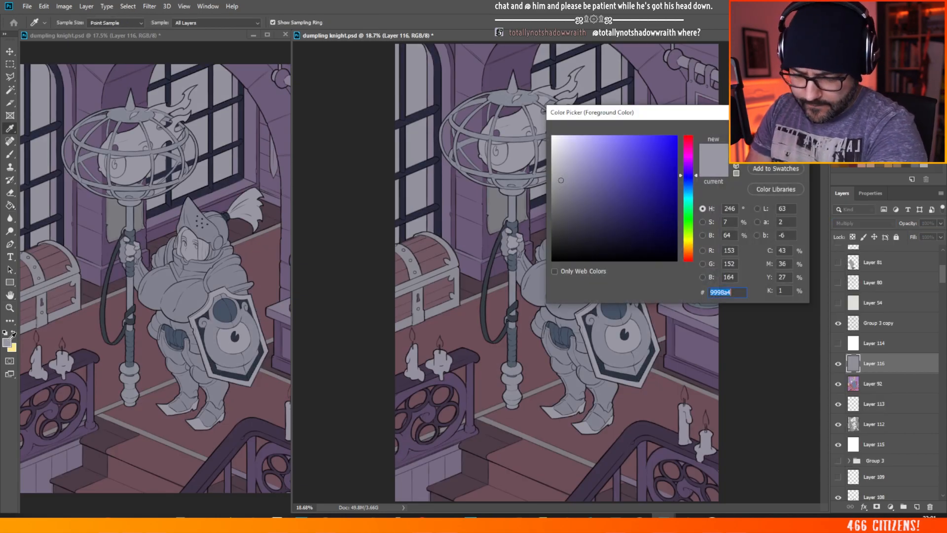
pyautogui.click(690, 169)
pyautogui.click(570, 200)
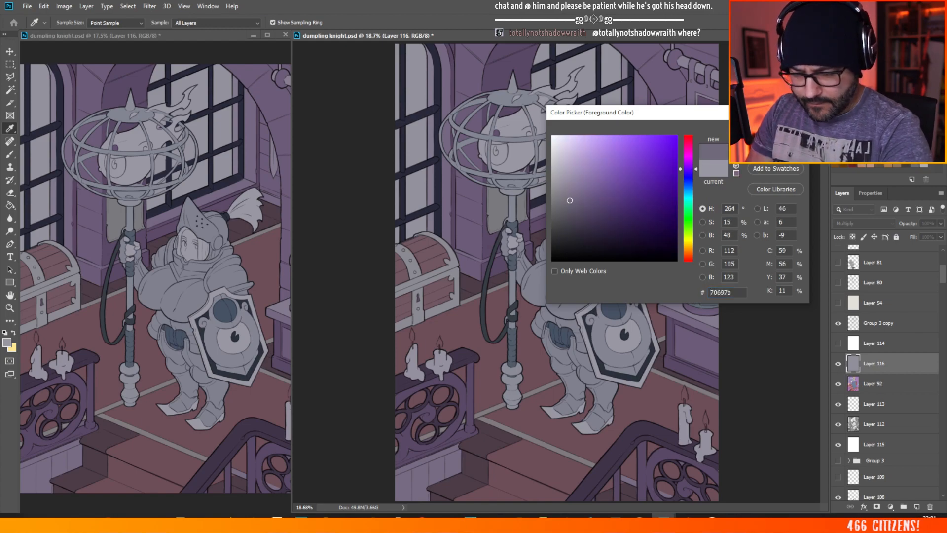
pyautogui.press('Return')
pyautogui.press('g')
pyautogui.click(473, 224)
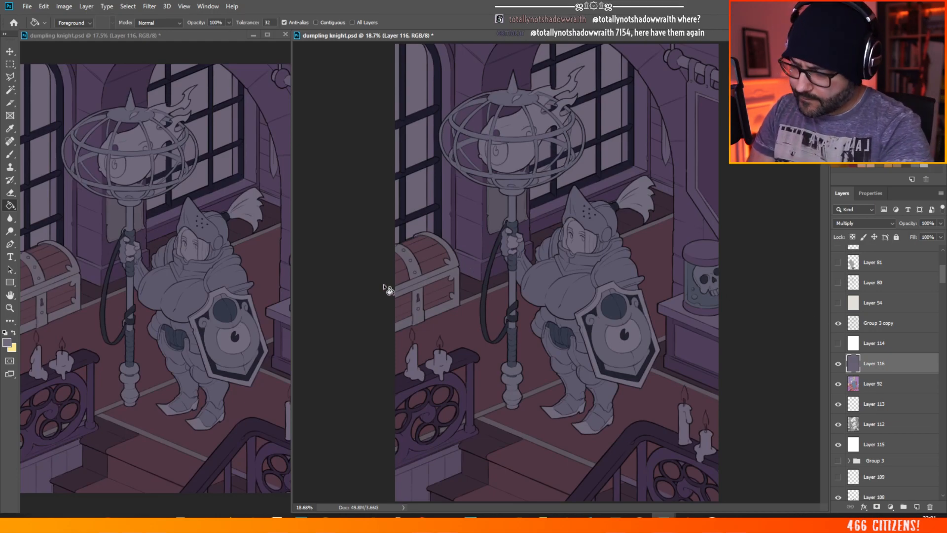
# Step: Select the window panes on Layer 92 using a non-contiguous Magic Wand, delete that area from Layer 116 and deselect
pyautogui.click(11, 91)
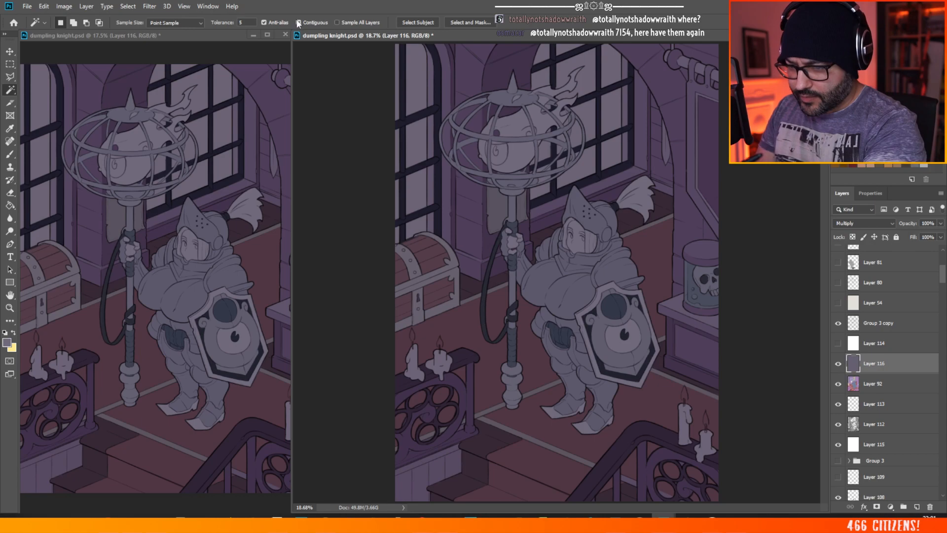
pyautogui.click(872, 390)
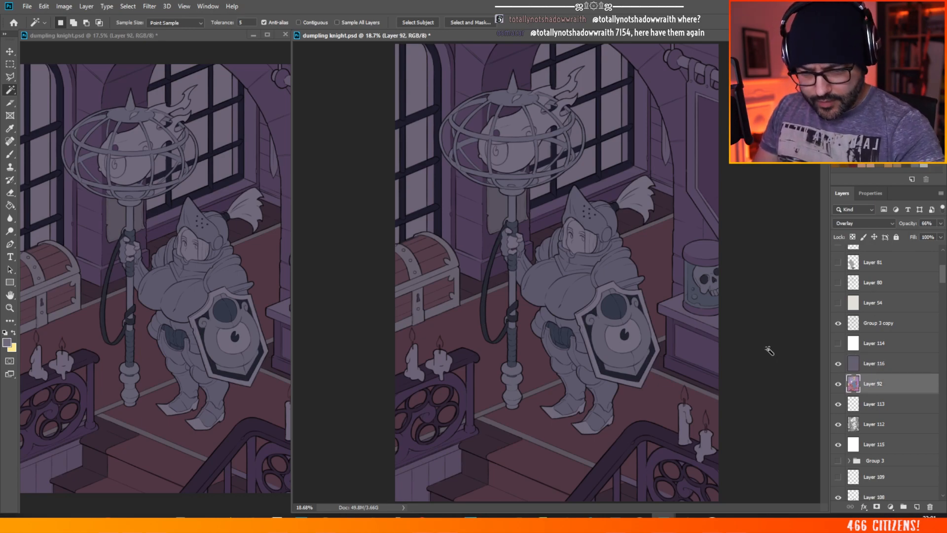
pyautogui.click(594, 172)
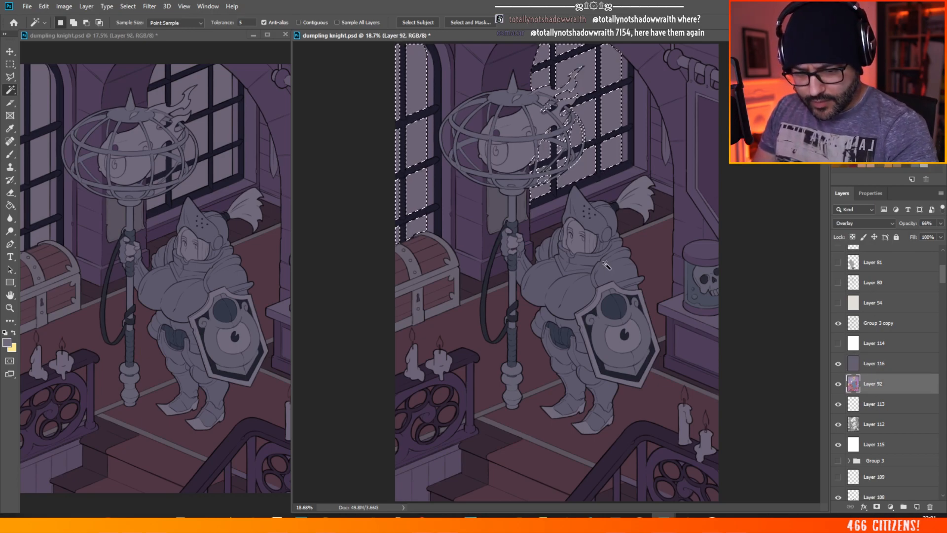
pyautogui.click(870, 366)
pyautogui.press('Delete')
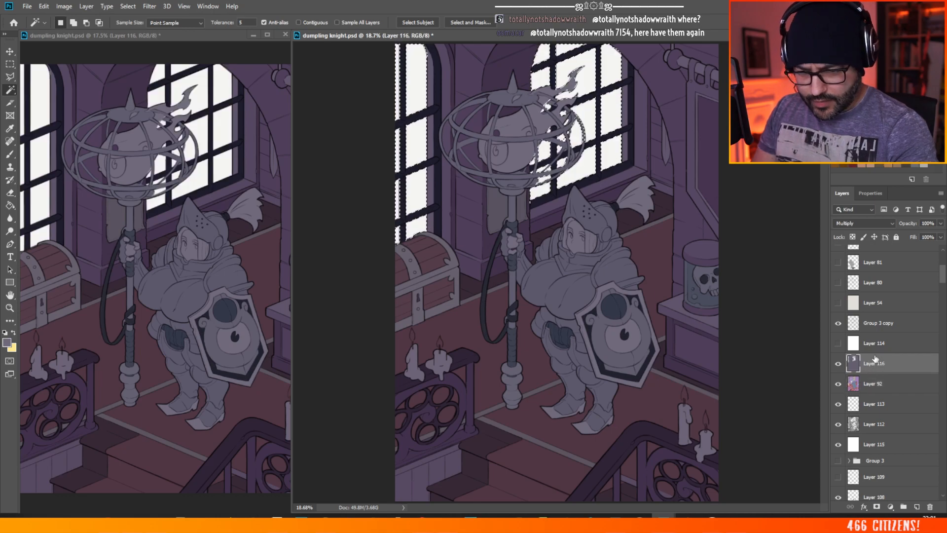
pyautogui.click(10, 65)
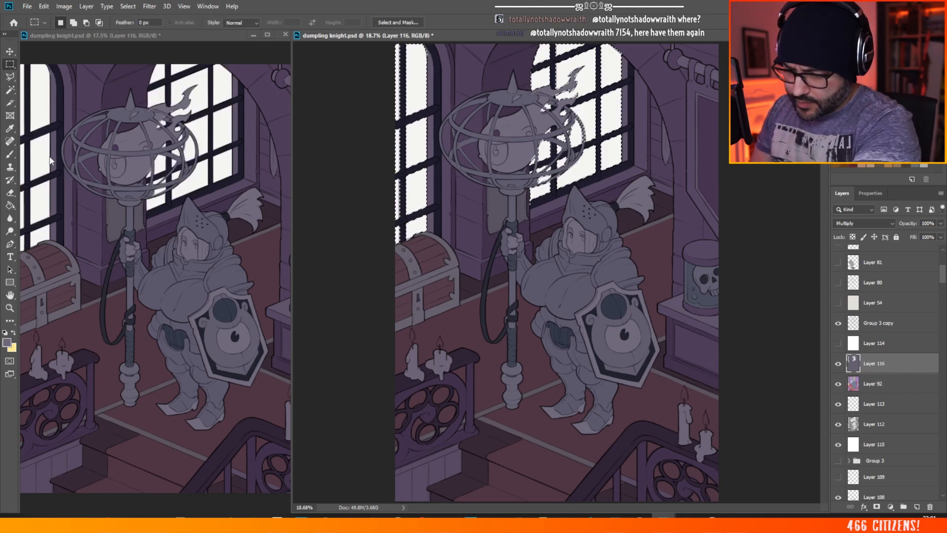
pyautogui.hotkey('ctrl', 'd')
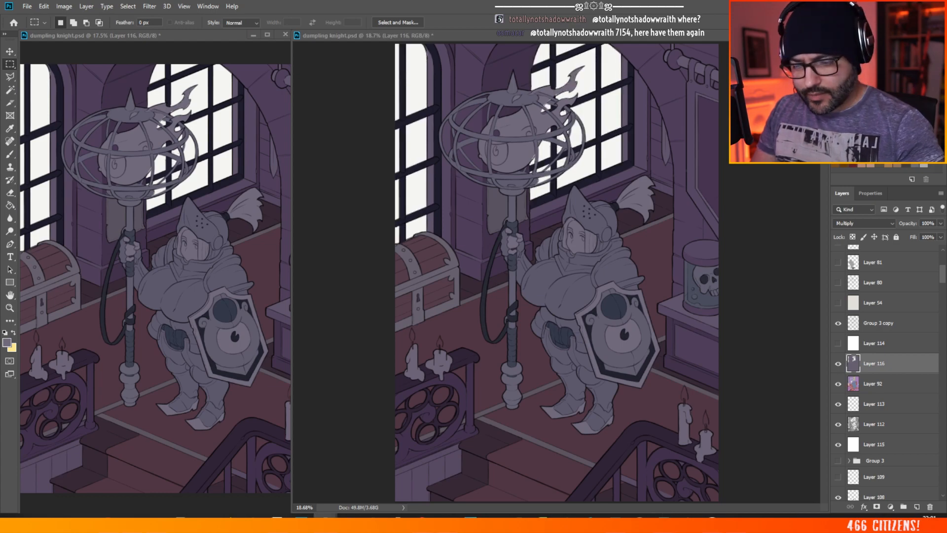
pyautogui.click(786, 166)
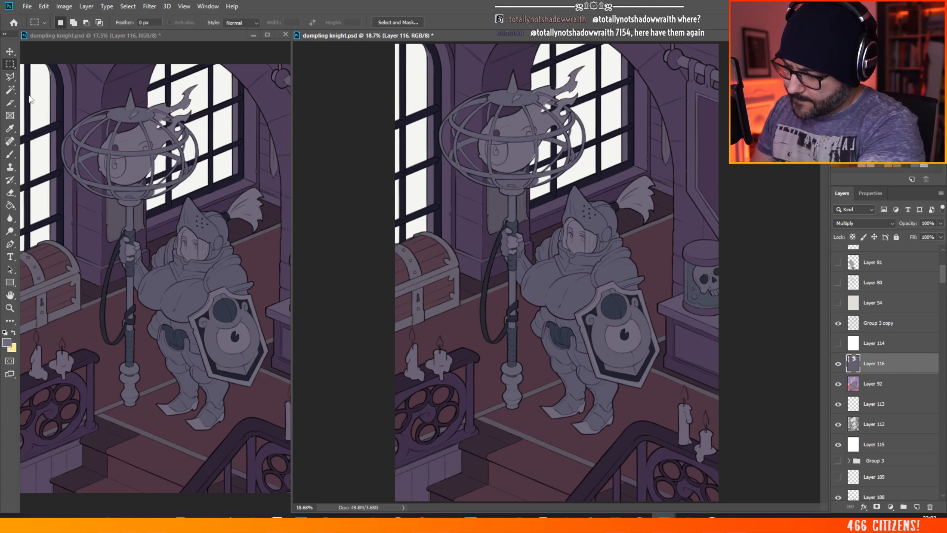
# Step: Duplicate Layer 116, hide the original and switch to the Eraser for working on the copy
pyautogui.click(10, 76)
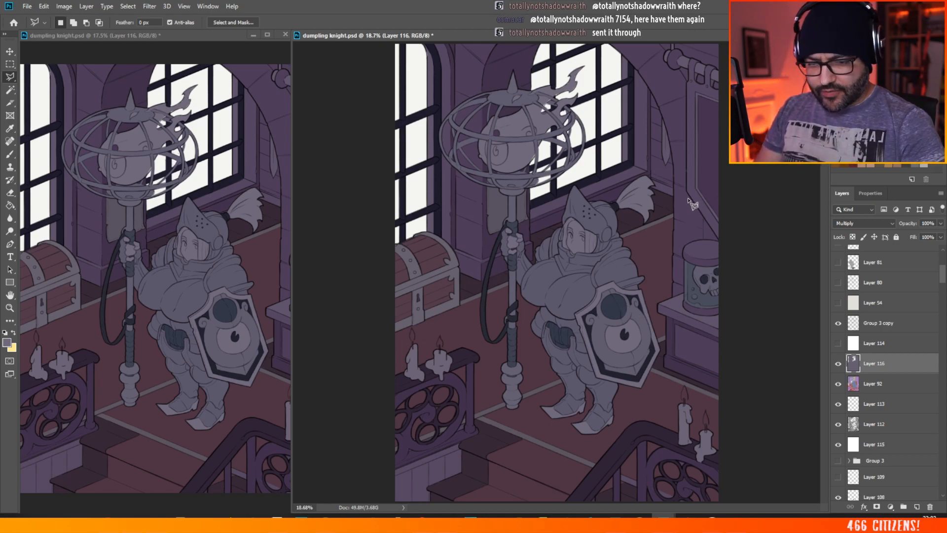
pyautogui.scroll(-3, 689, 200)
pyautogui.scroll(3, 690, 99)
pyautogui.scroll(2, 705, 104)
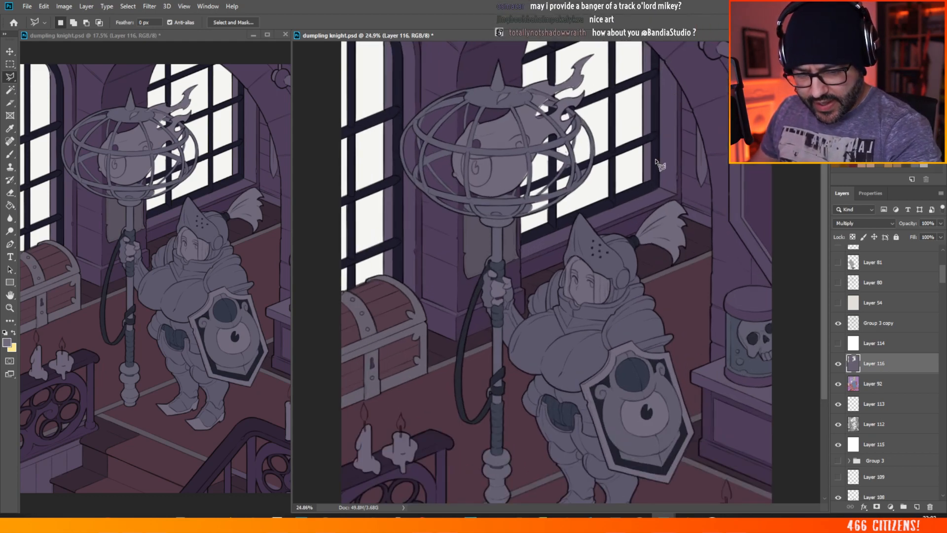
pyautogui.scroll(3, 715, 67)
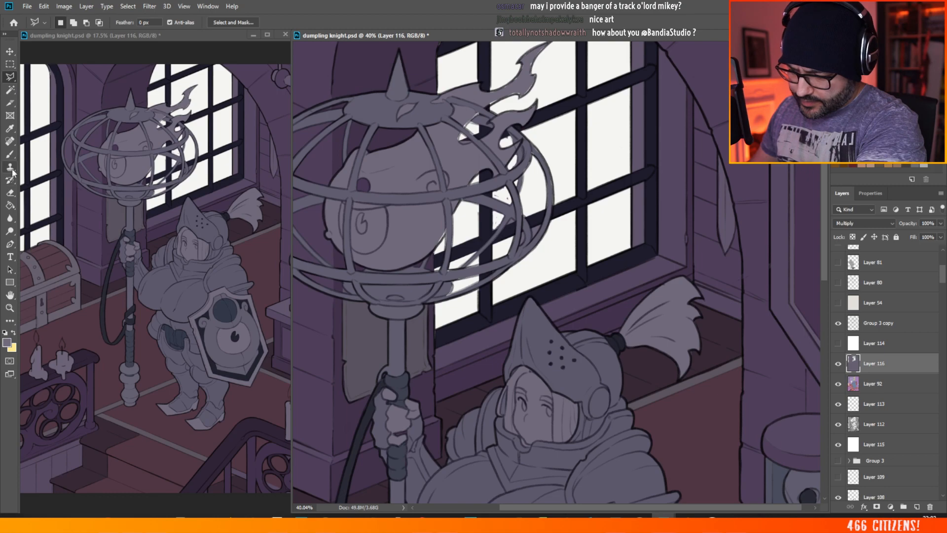
pyautogui.rightClick(872, 363)
pyautogui.click(774, 149)
pyautogui.press('Return')
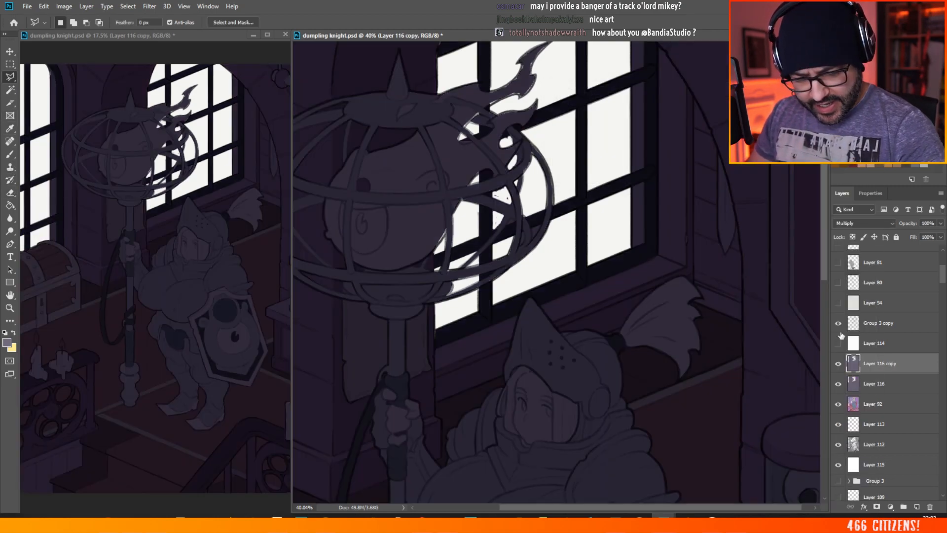
pyautogui.click(838, 383)
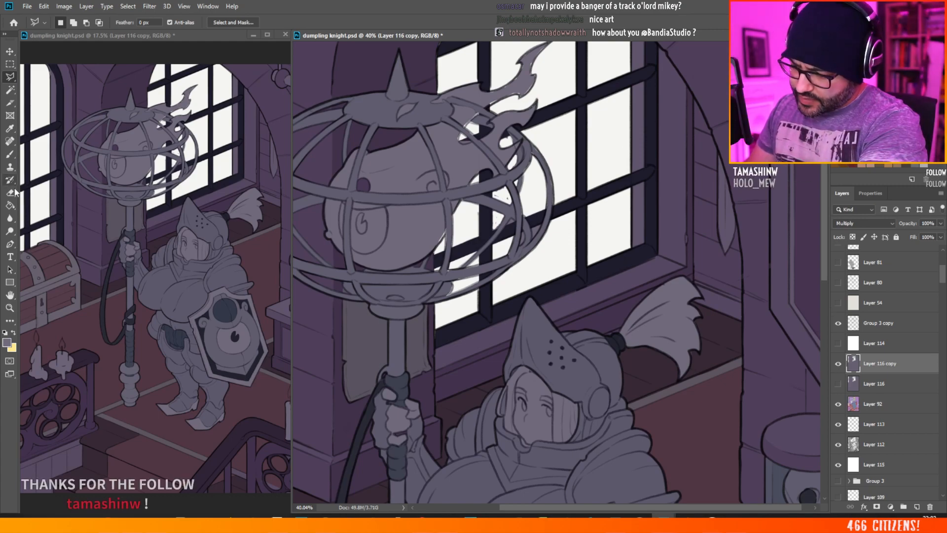
pyautogui.press('e')
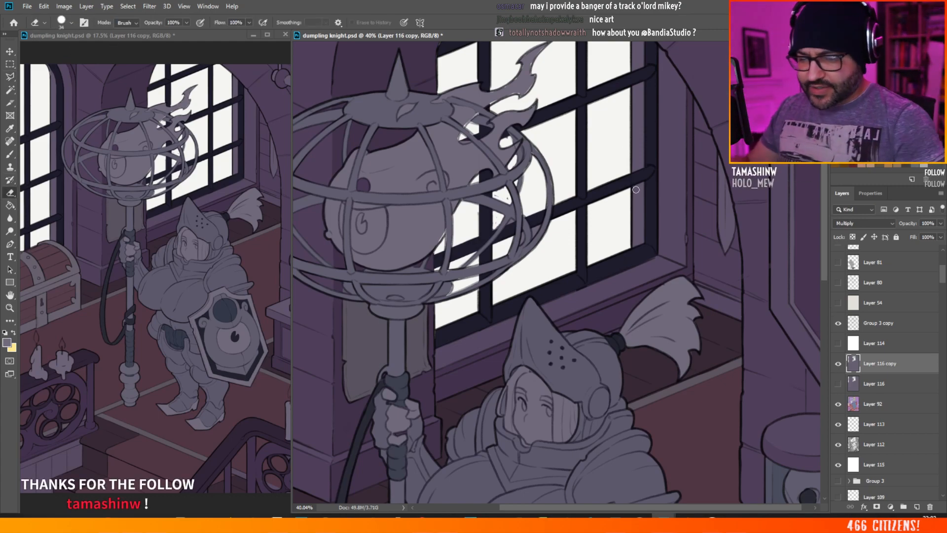
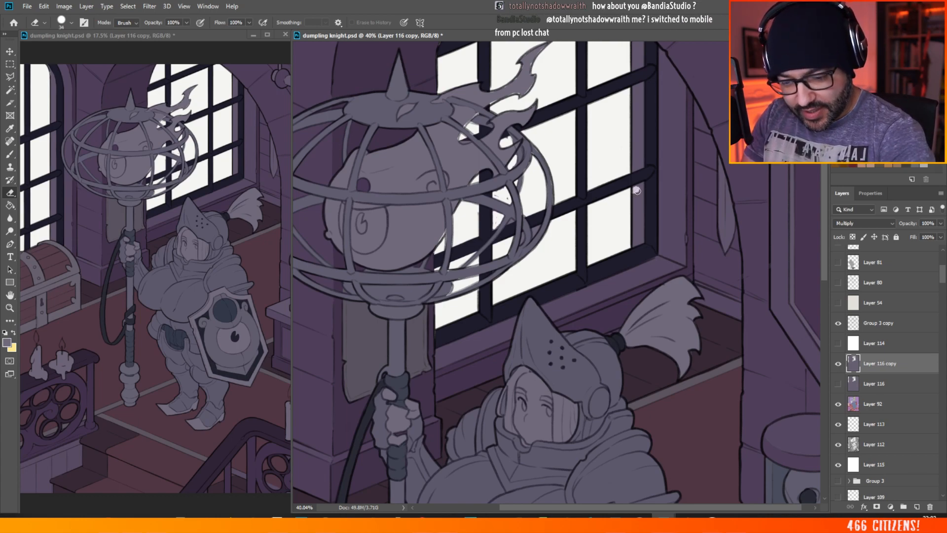
# Step: Erase the shadow on Layer 116 copy from the narrow strip at the right edge of the right-hand window's panes
pyautogui.moveTo(639, 186)
pyautogui.mouseDown()
pyautogui.moveTo(633, 245)
pyautogui.moveTo(638, 209)
pyautogui.moveTo(643, 240)
pyautogui.moveTo(641, 212)
pyautogui.mouseUp()
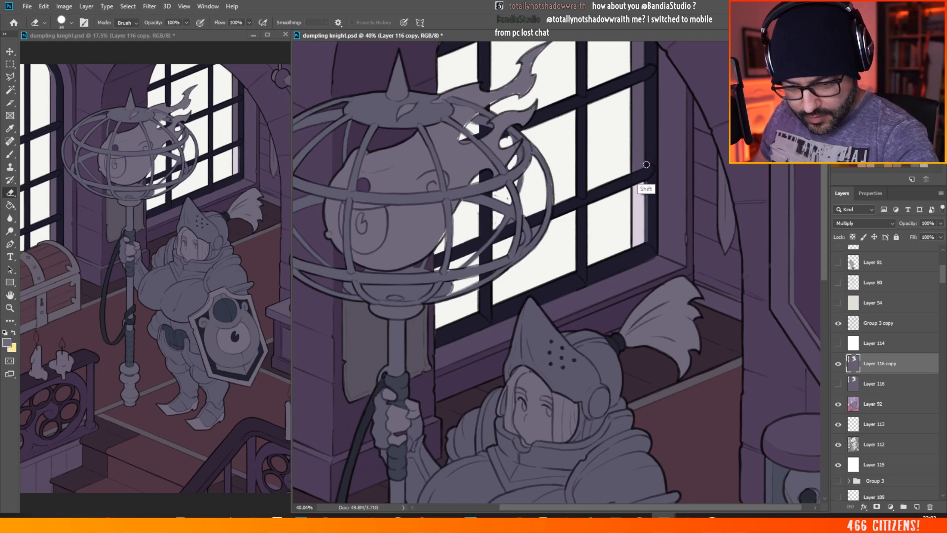
pyautogui.keyDown('shift'); pyautogui.click(647, 112); pyautogui.keyUp('shift')
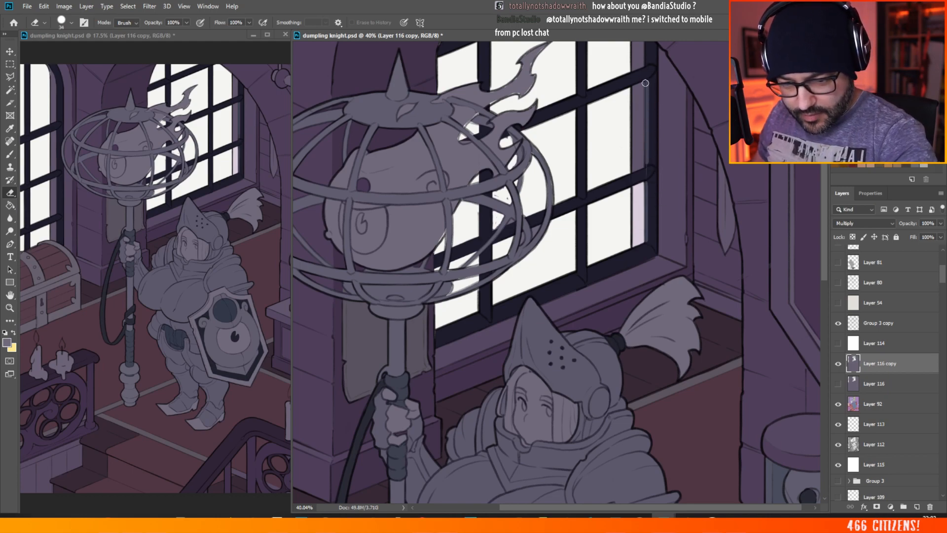
pyautogui.moveTo(632, 90)
pyautogui.mouseDown()
pyautogui.moveTo(628, 171)
pyautogui.moveTo(638, 154)
pyautogui.moveTo(643, 163)
pyautogui.moveTo(632, 136)
pyautogui.moveTo(631, 149)
pyautogui.moveTo(634, 163)
pyautogui.moveTo(641, 94)
pyautogui.mouseUp()
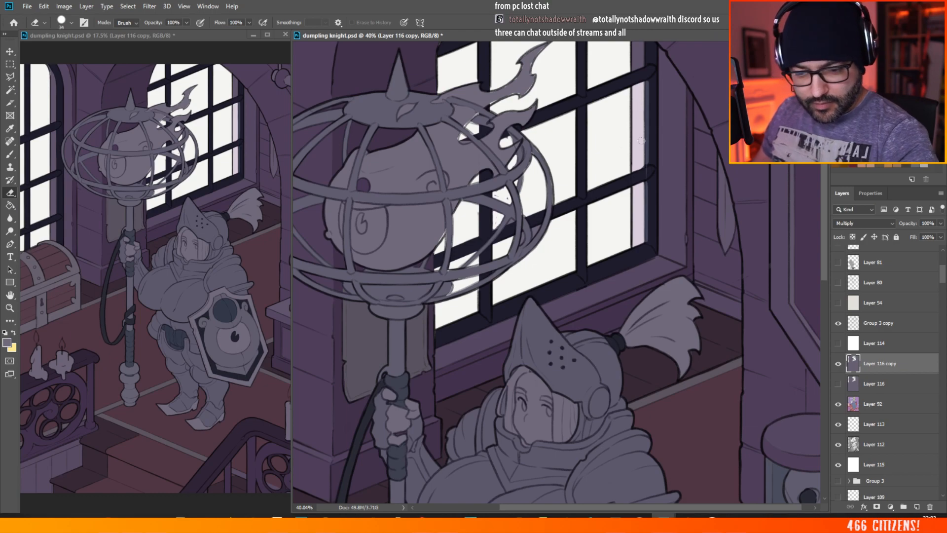
pyautogui.moveTo(824, 199); pyautogui.dragTo(825, 176)
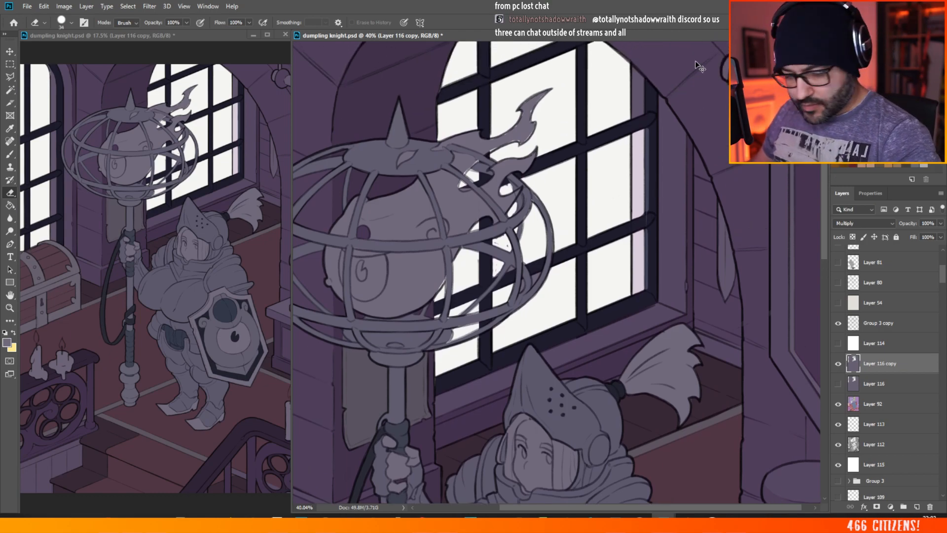
pyautogui.hotkey('ctrl', 'z')
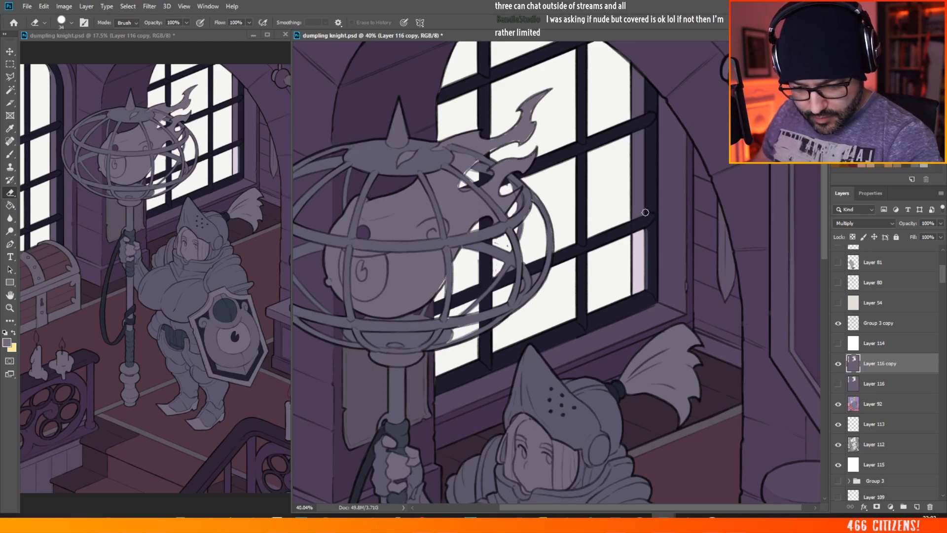
pyautogui.moveTo(647, 233)
pyautogui.mouseDown()
pyautogui.moveTo(647, 128)
pyautogui.moveTo(642, 216)
pyautogui.mouseUp()
pyautogui.click(639, 138)
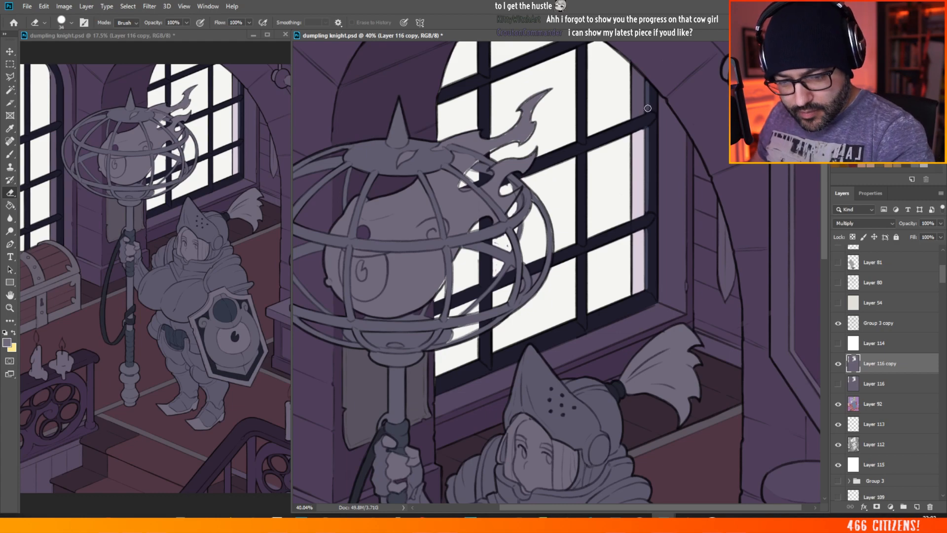
pyautogui.moveTo(648, 108)
pyautogui.mouseDown()
pyautogui.moveTo(634, 116)
pyautogui.moveTo(636, 72)
pyautogui.mouseUp()
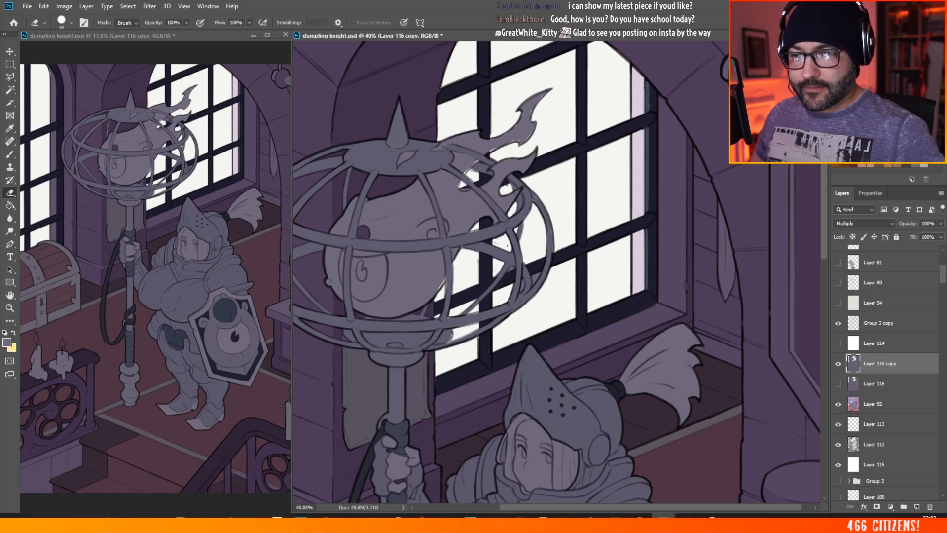
pyautogui.hotkey('alt', 'Tab')
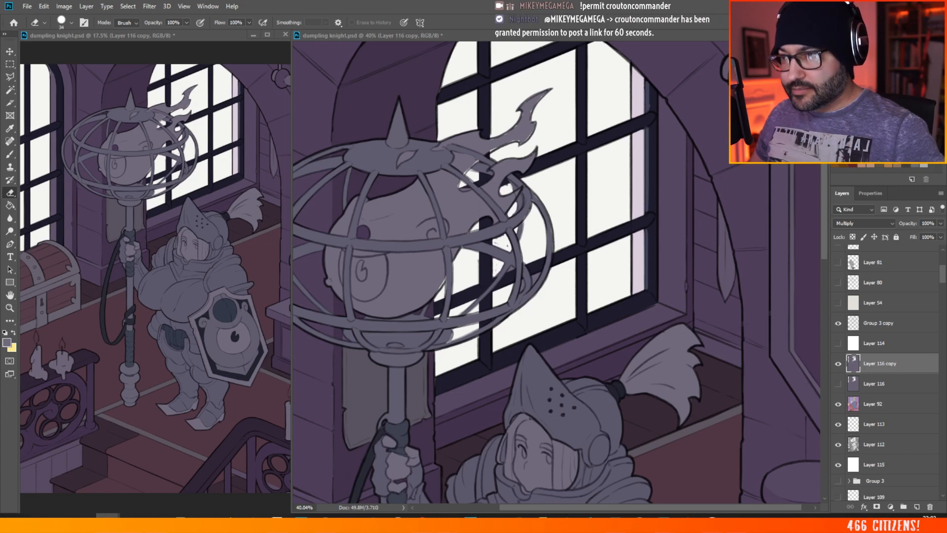
pyautogui.click(667, 231)
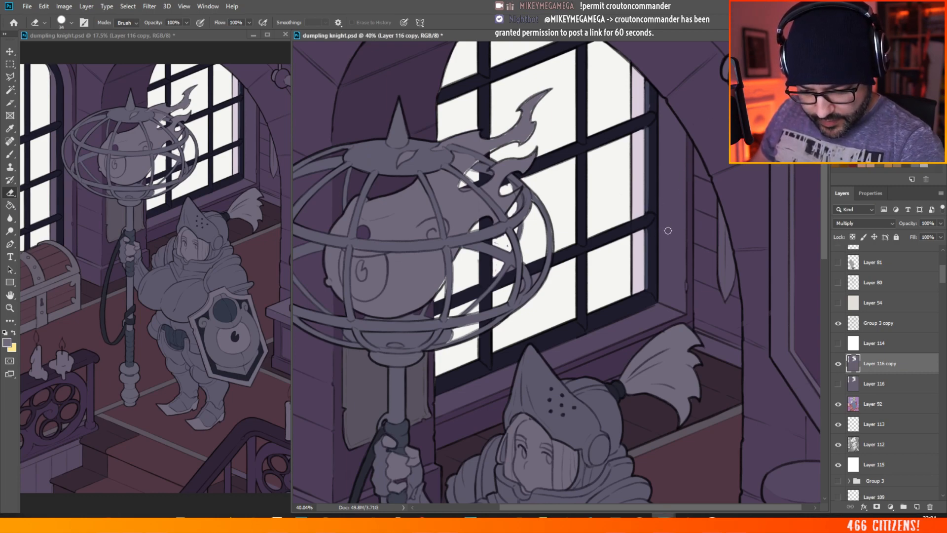
# Step: Try erasing a vertical light streak on the side wall beside the right-hand window and a highlight along its lower frame
pyautogui.moveTo(667, 230); pyautogui.dragTo(669, 291)
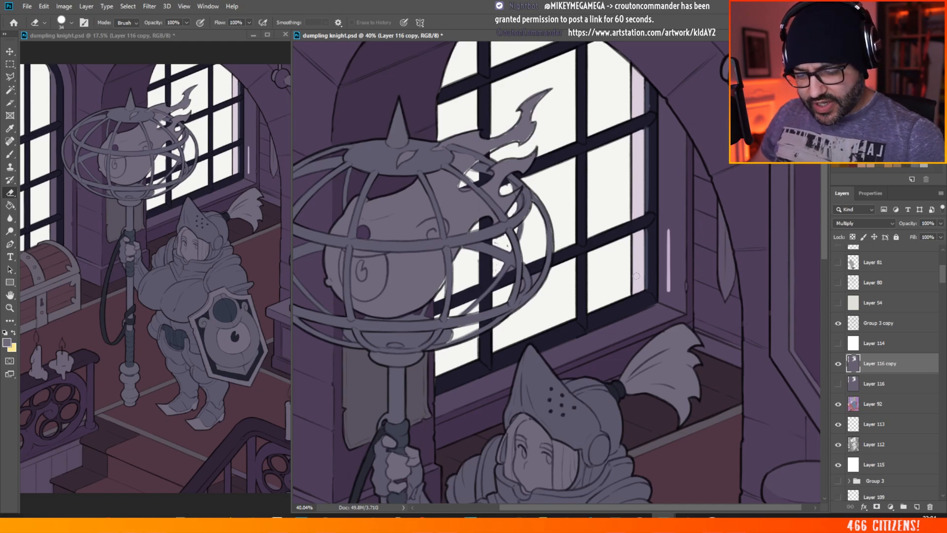
pyautogui.moveTo(636, 276); pyautogui.dragTo(471, 161)
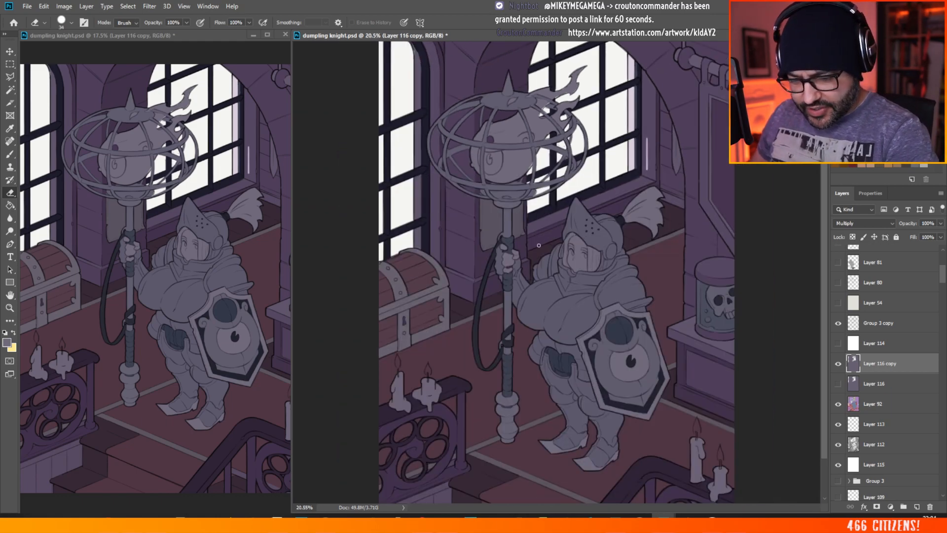
pyautogui.moveTo(578, 156); pyautogui.dragTo(709, 137)
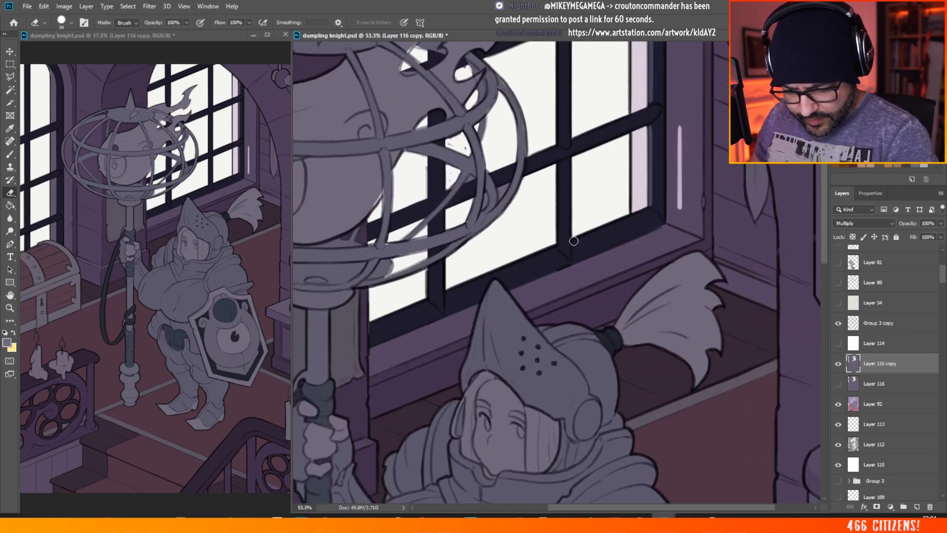
pyautogui.moveTo(574, 241)
pyautogui.mouseDown()
pyautogui.moveTo(575, 239)
pyautogui.moveTo(648, 210)
pyautogui.mouseUp()
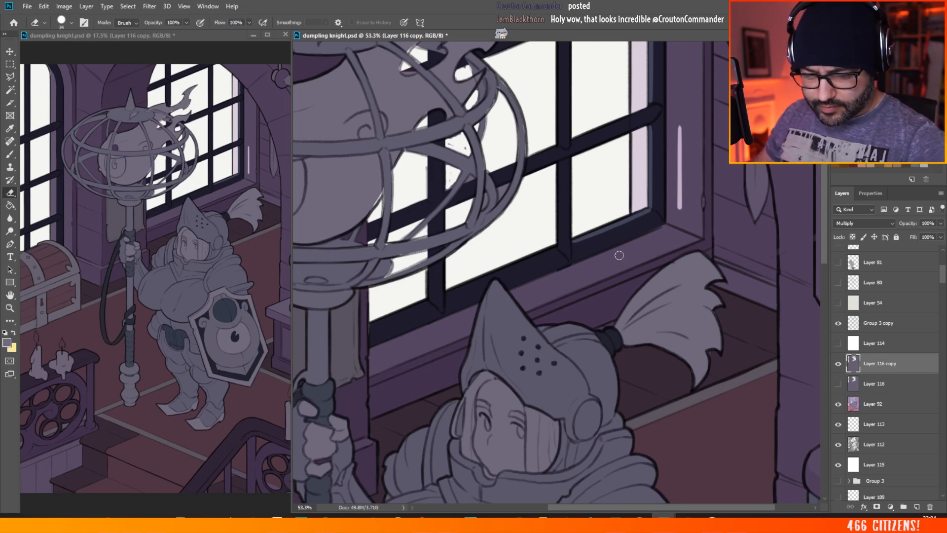
pyautogui.scroll(-3, 619, 255)
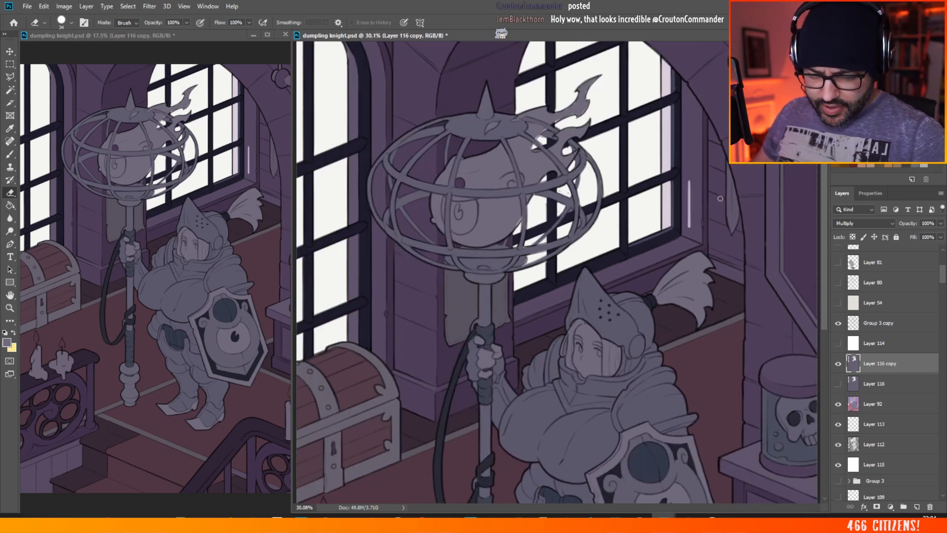
pyautogui.scroll(1, 720, 198)
pyautogui.scroll(3, 772, 178)
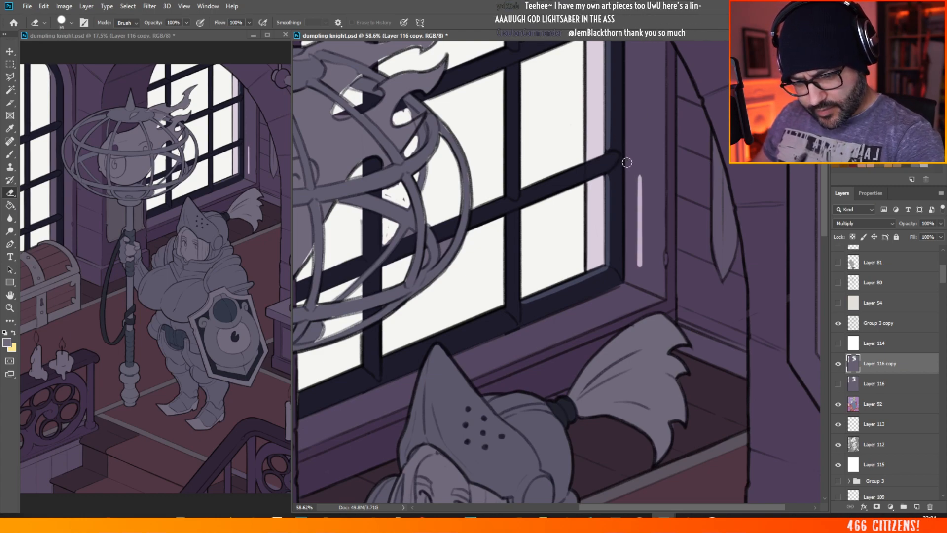
pyautogui.press('ctrl')
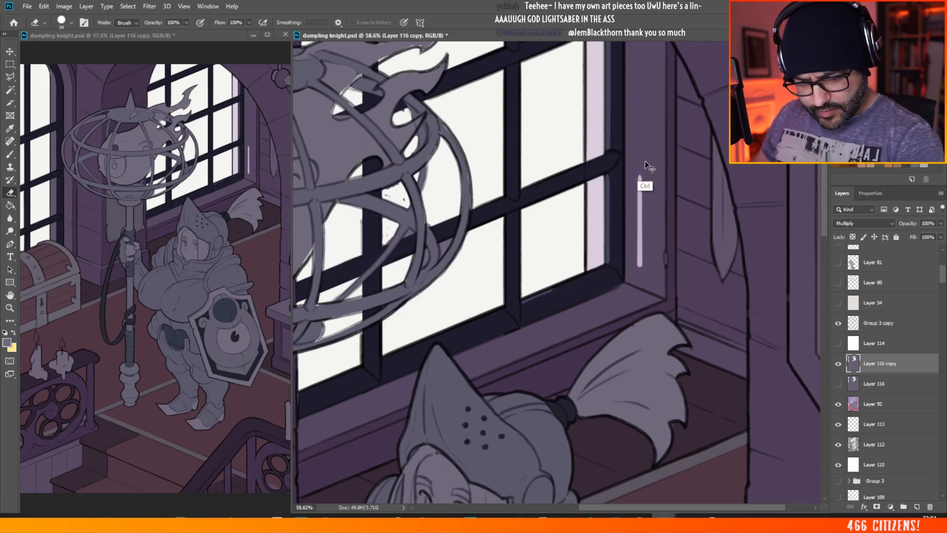
pyautogui.hotkey('ctrl', 'z')
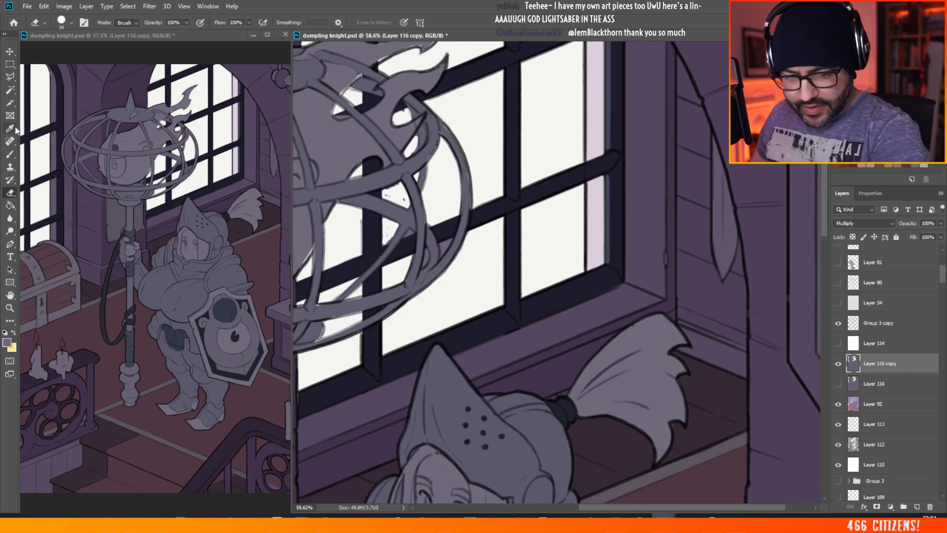
# Step: Preview Layer 116 copy in Normal blend mode with the Brush selected and return the layer to Multiply
pyautogui.click(871, 226)
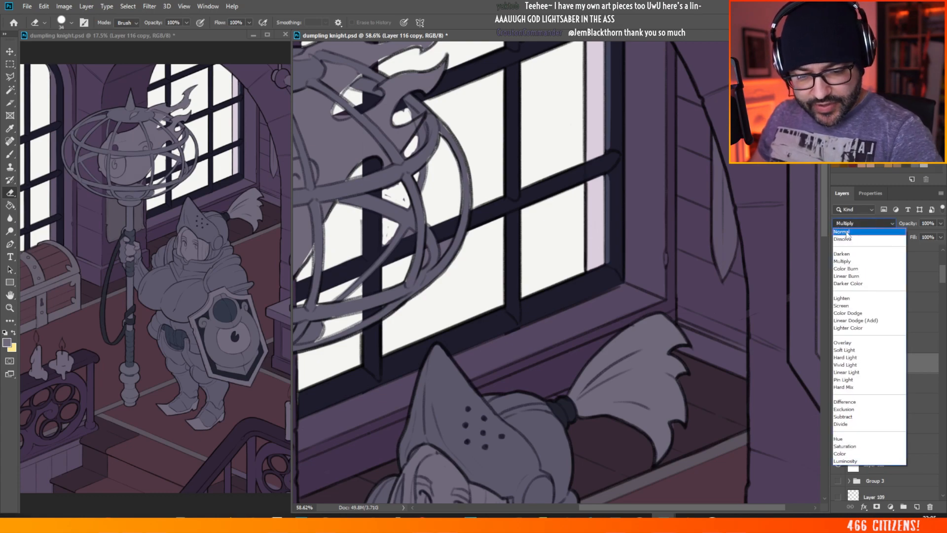
pyautogui.click(849, 220)
pyautogui.press('b')
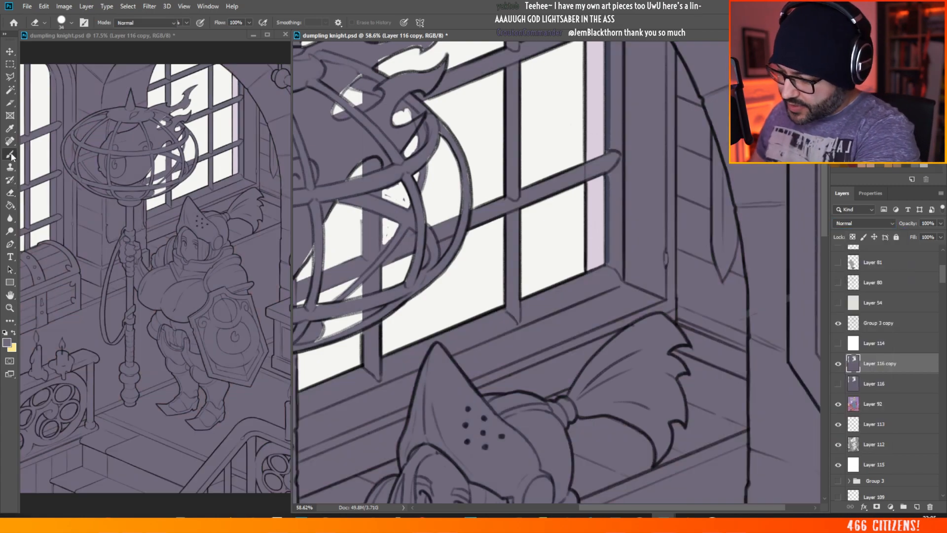
pyautogui.press('alt')
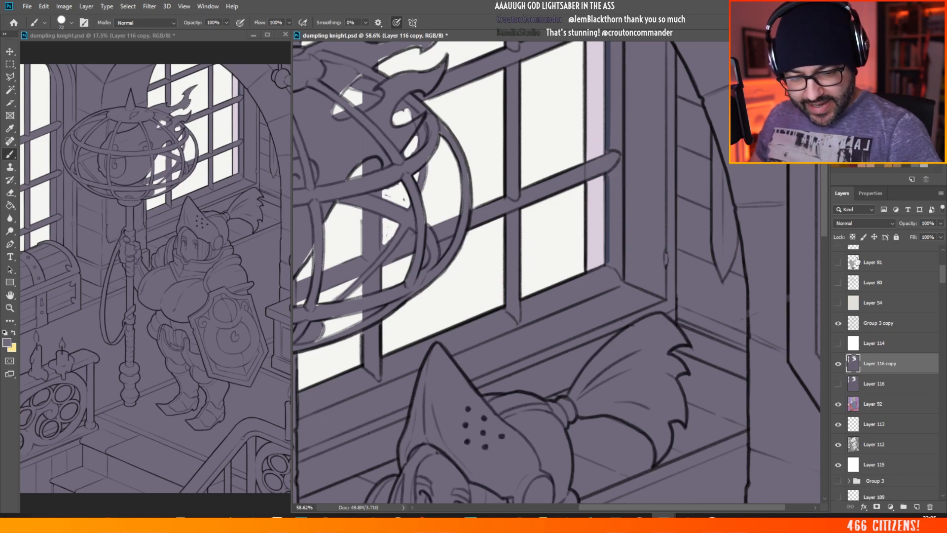
pyautogui.click(863, 223)
pyautogui.click(841, 266)
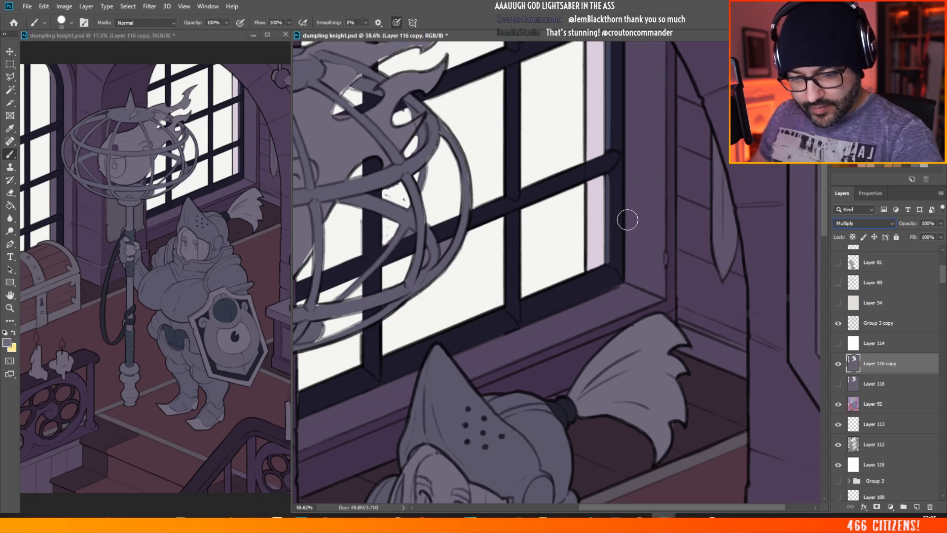
# Step: Erase thin light edges with the Eraser along the right-hand window's lower frame and its central vertical bar on Layer 116 copy
pyautogui.click(10, 192)
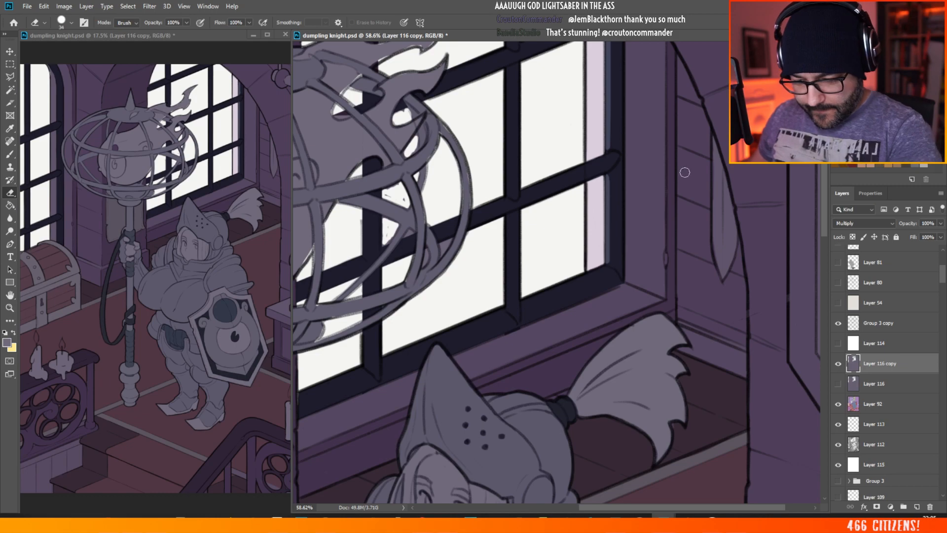
pyautogui.moveTo(555, 289)
pyautogui.mouseDown()
pyautogui.moveTo(581, 264)
pyautogui.moveTo(525, 302)
pyautogui.moveTo(604, 268)
pyautogui.mouseUp()
pyautogui.hotkey('ctrl', 'z')
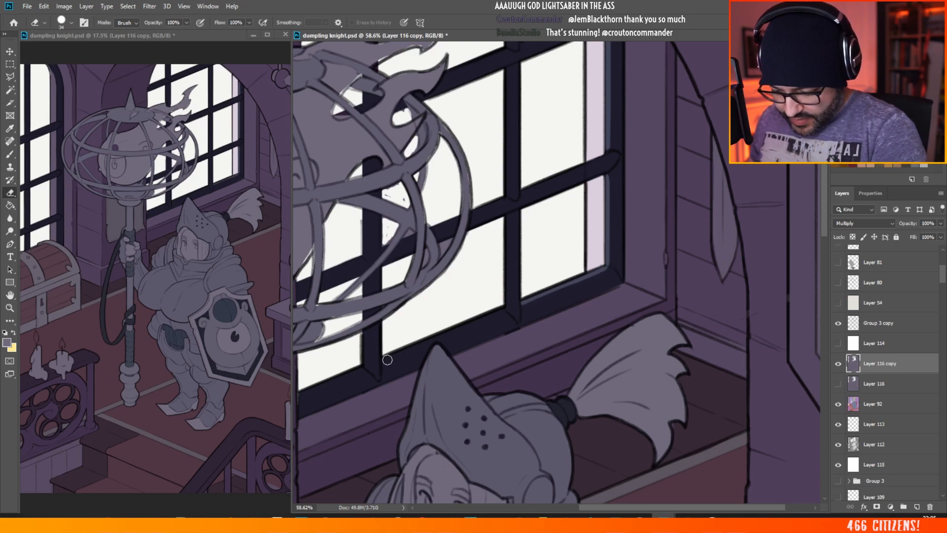
pyautogui.moveTo(385, 359)
pyautogui.mouseDown()
pyautogui.moveTo(499, 312)
pyautogui.moveTo(507, 220)
pyautogui.moveTo(507, 286)
pyautogui.mouseUp()
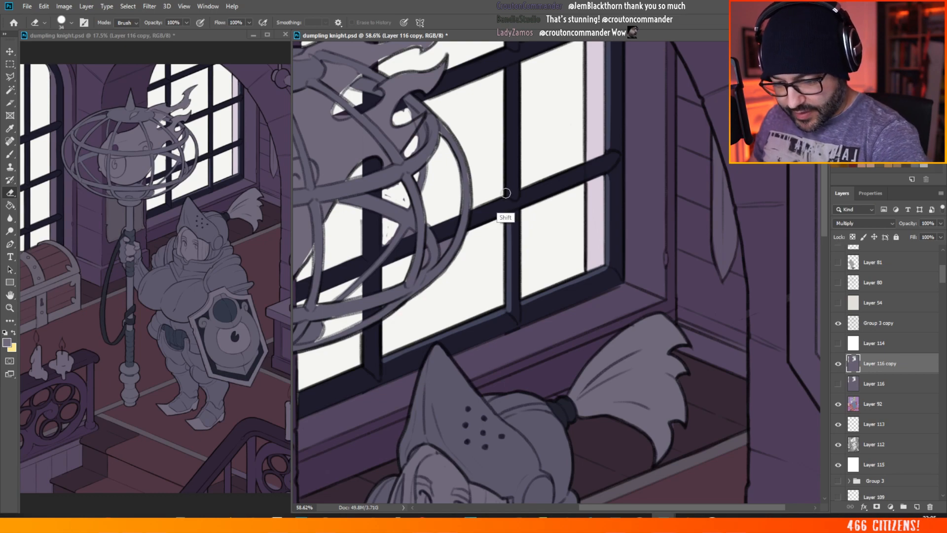
pyautogui.moveTo(506, 192); pyautogui.dragTo(507, 72)
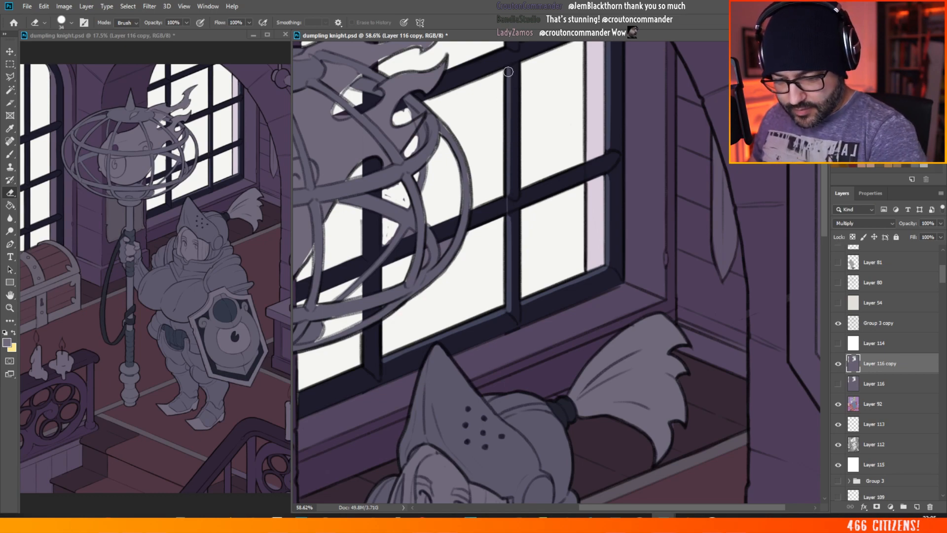
pyautogui.hotkey('ctrl', 'z')
pyautogui.moveTo(507, 194); pyautogui.dragTo(508, 73)
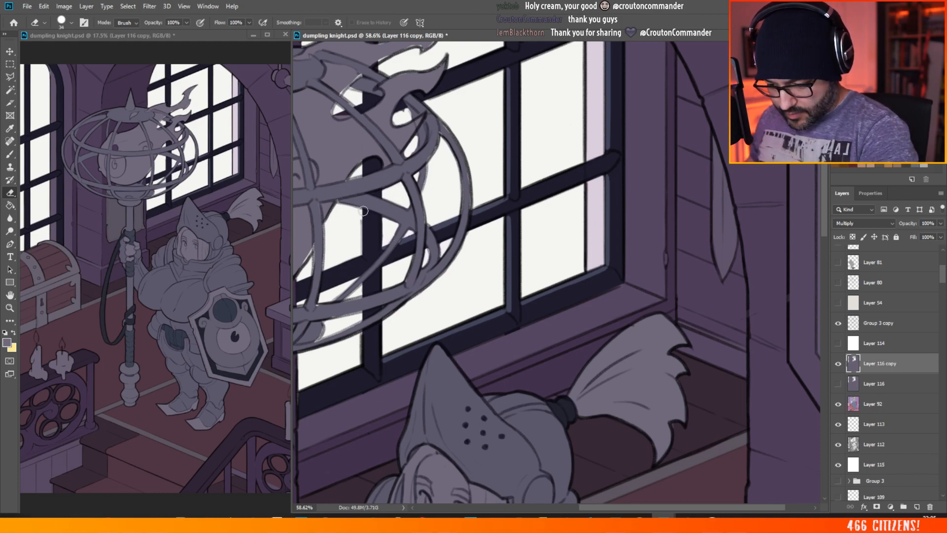
pyautogui.press('shift')
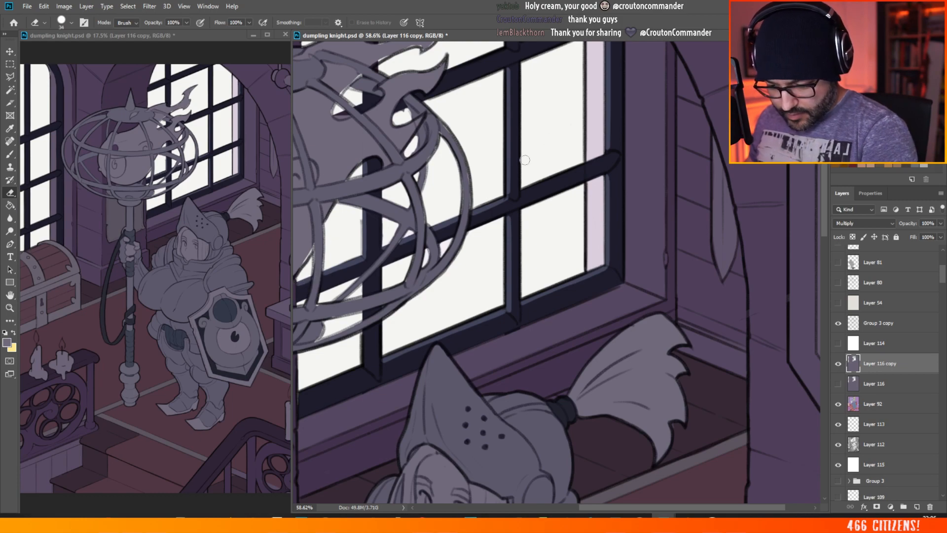
pyautogui.moveTo(300, 393); pyautogui.dragTo(352, 372)
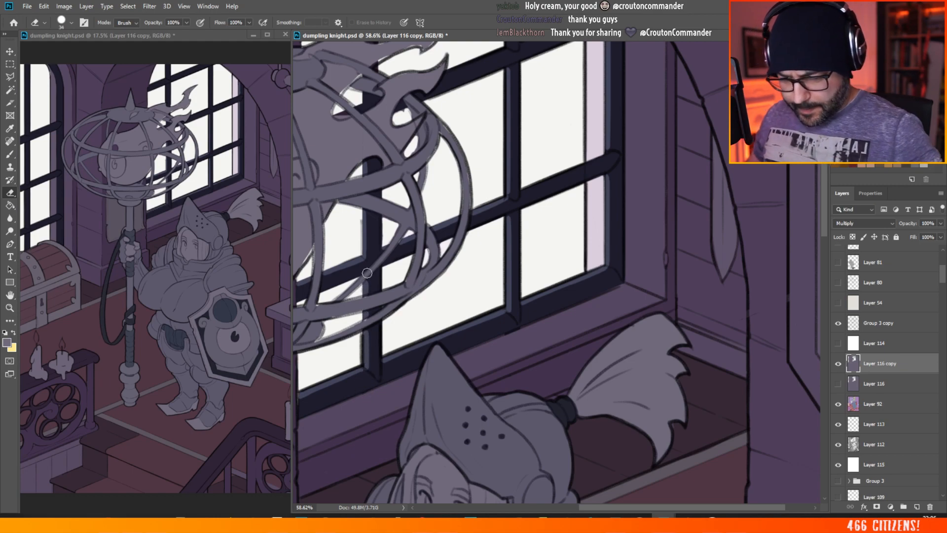
# Step: Erase light edges along the crossbar, lower frame and right upright around the right-hand window's lower-right pane
pyautogui.scroll(-5, 438, 317)
pyautogui.scroll(-1, 476, 259)
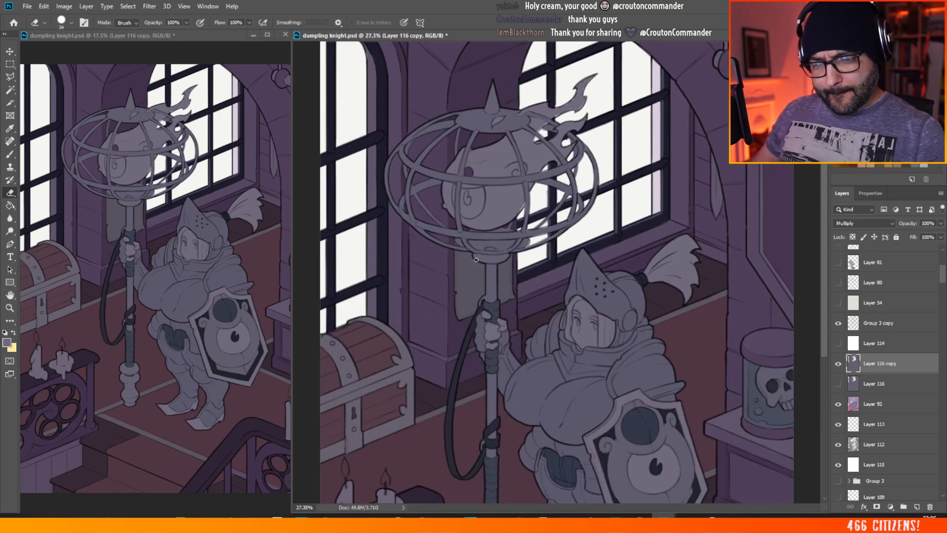
pyautogui.scroll(6, 714, 120)
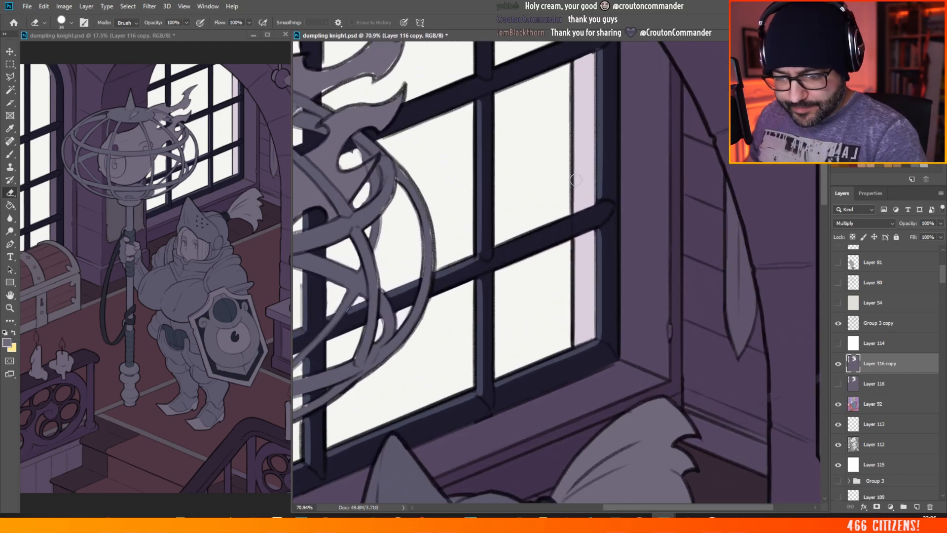
pyautogui.moveTo(495, 248); pyautogui.dragTo(596, 209)
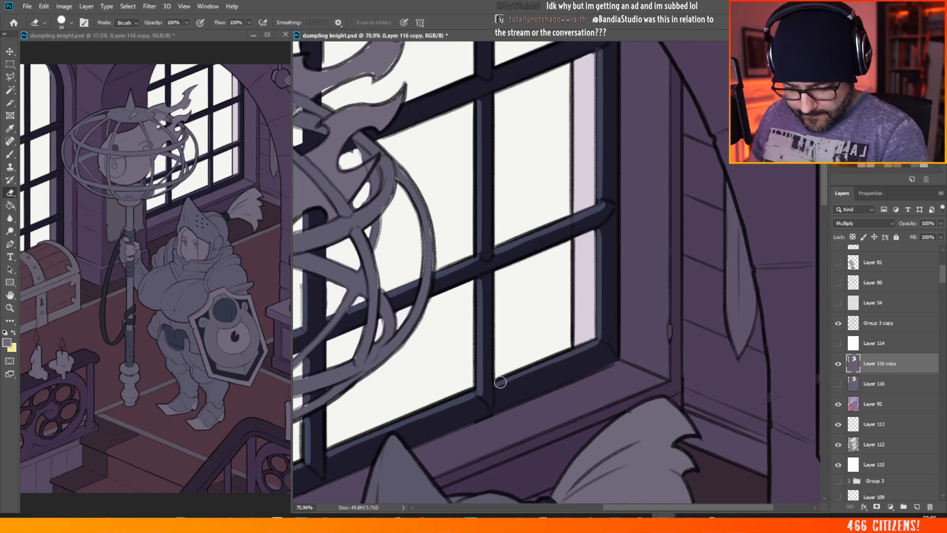
pyautogui.moveTo(496, 386); pyautogui.dragTo(591, 347)
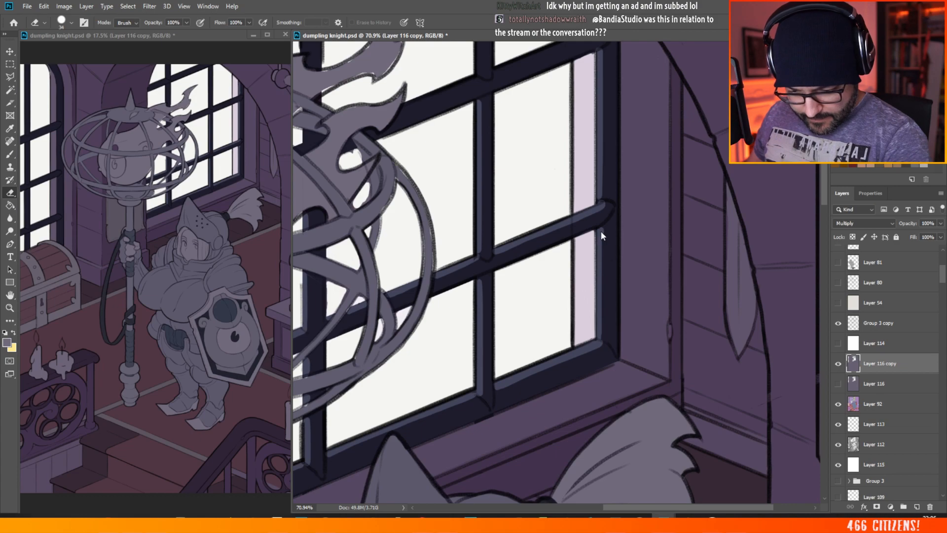
pyautogui.moveTo(604, 254); pyautogui.dragTo(606, 323)
pyautogui.hotkey('ctrl', 'z')
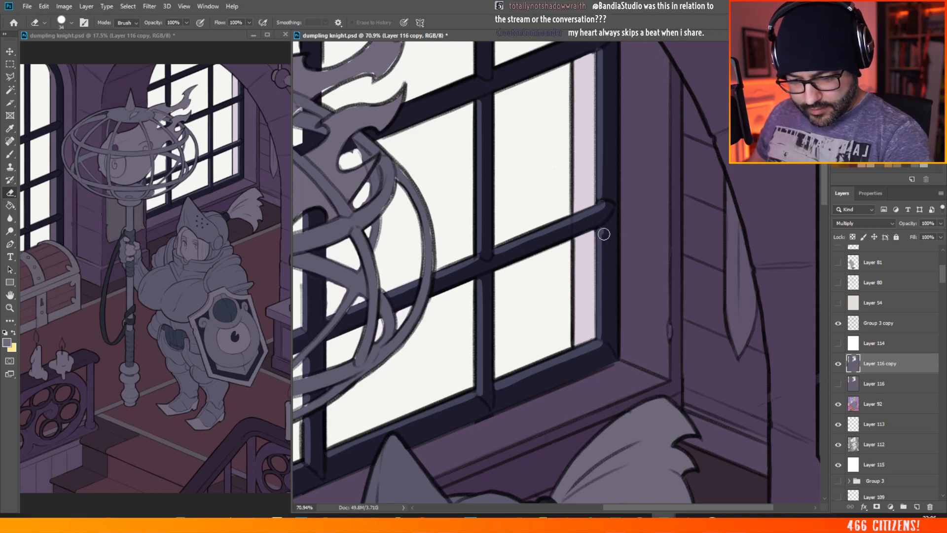
pyautogui.moveTo(601, 228); pyautogui.dragTo(602, 339)
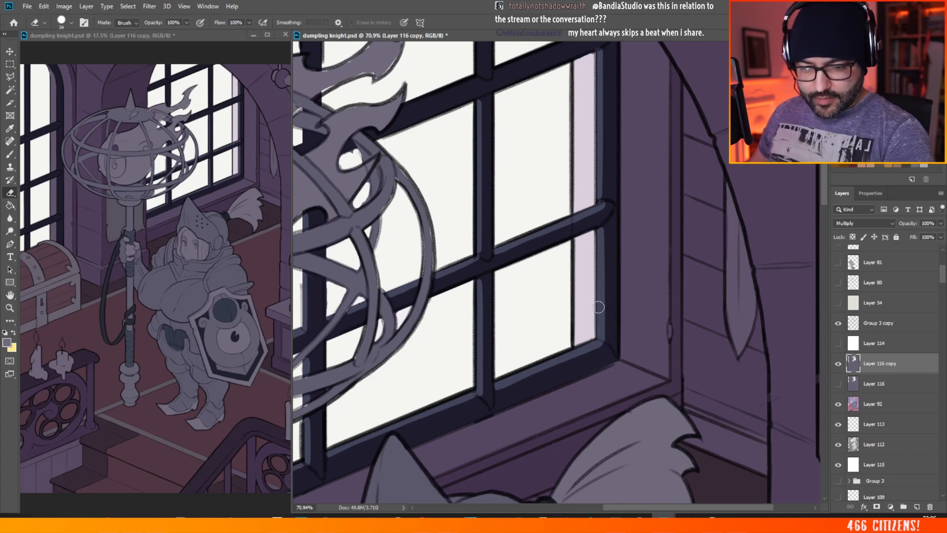
pyautogui.scroll(-3, 636, 323)
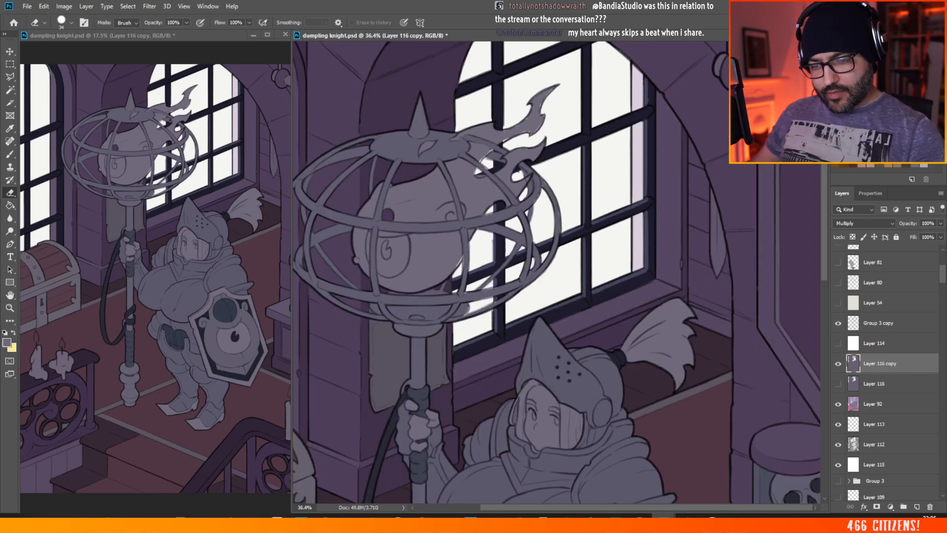
# Step: Erase light edges along the right-hand window's central vertical bar and the upper crossbar leading to the right upright
pyautogui.scroll(3, 572, 276)
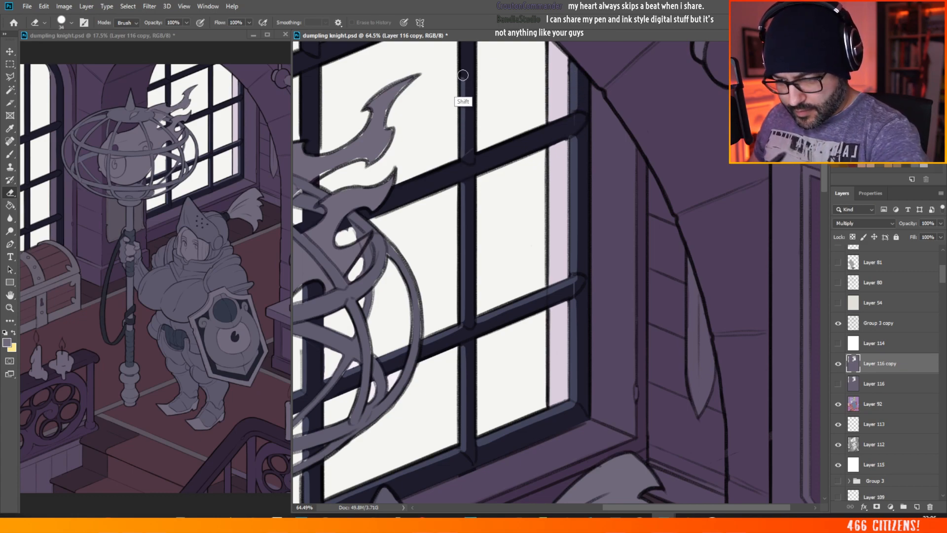
pyautogui.scroll(2, 463, 74)
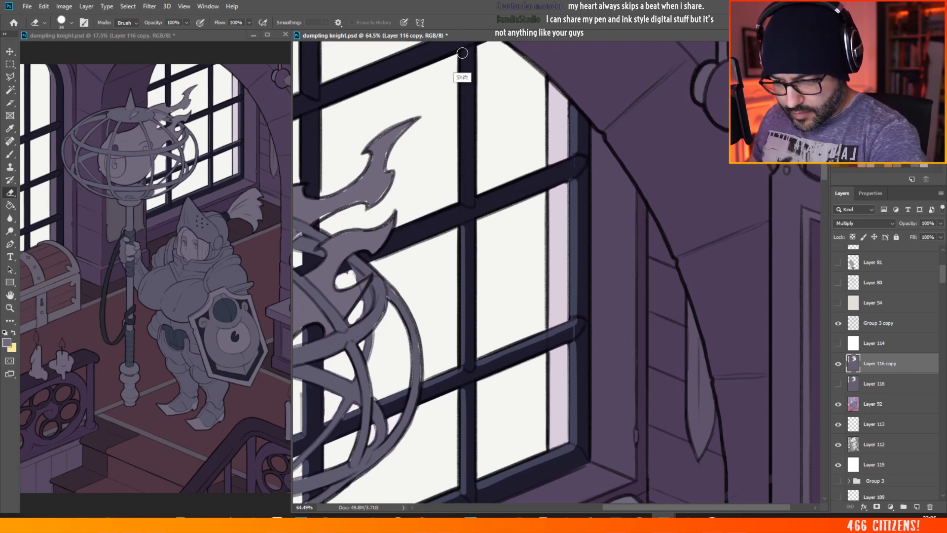
pyautogui.moveTo(462, 53)
pyautogui.mouseDown()
pyautogui.moveTo(467, 201)
pyautogui.moveTo(576, 159)
pyautogui.mouseUp()
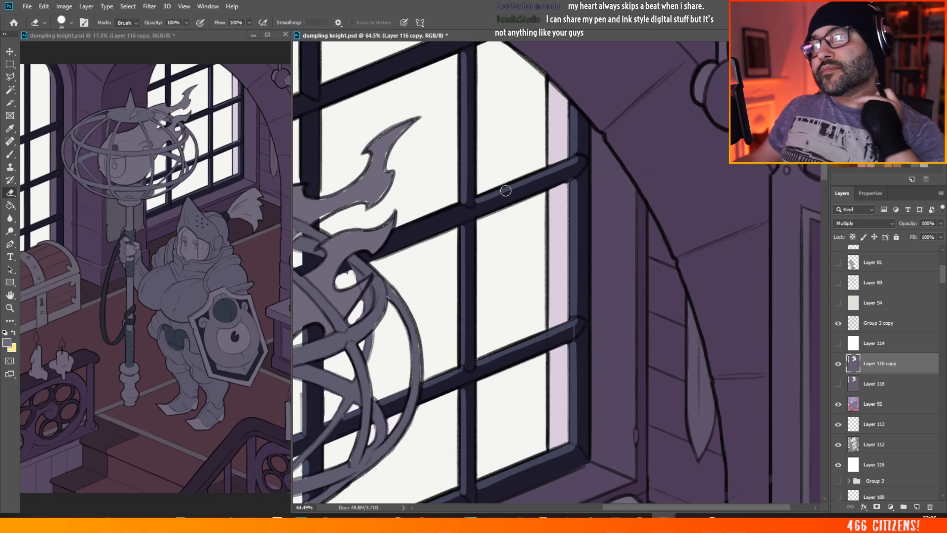
pyautogui.hotkey('alt', 'Tab')
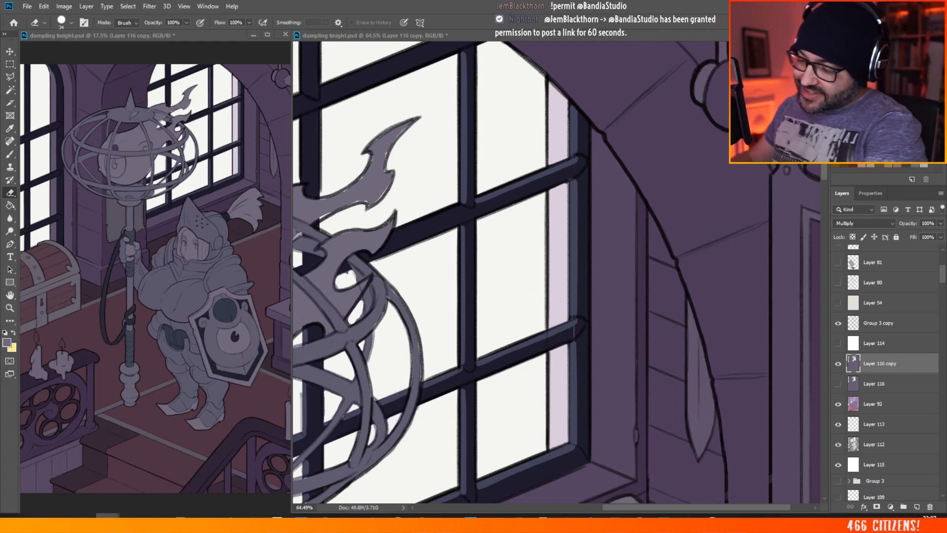
# Step: Erase a straight light edge with the Eraser along the window's left vertical bar behind the staff's flame on Layer 116 copy
pyautogui.click(11, 155)
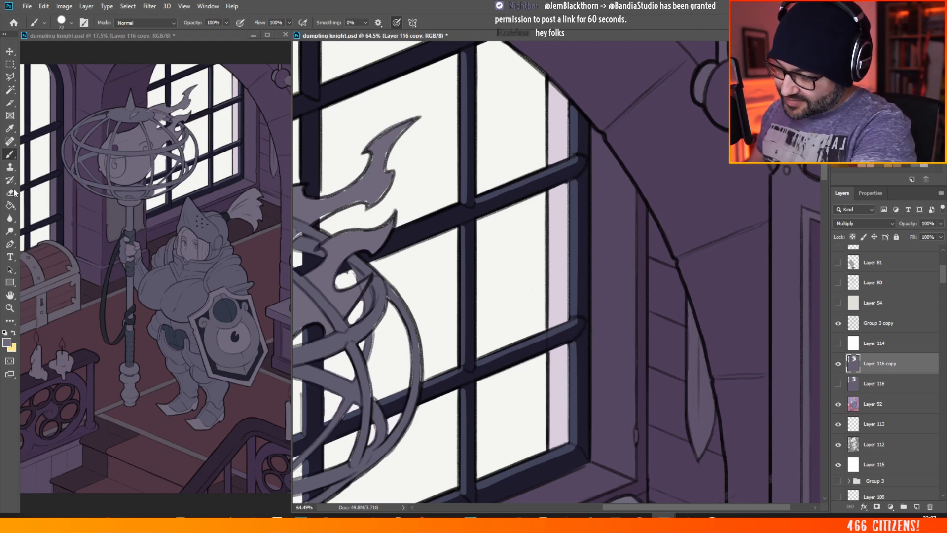
pyautogui.press('e')
pyautogui.scroll(-4, 587, 179)
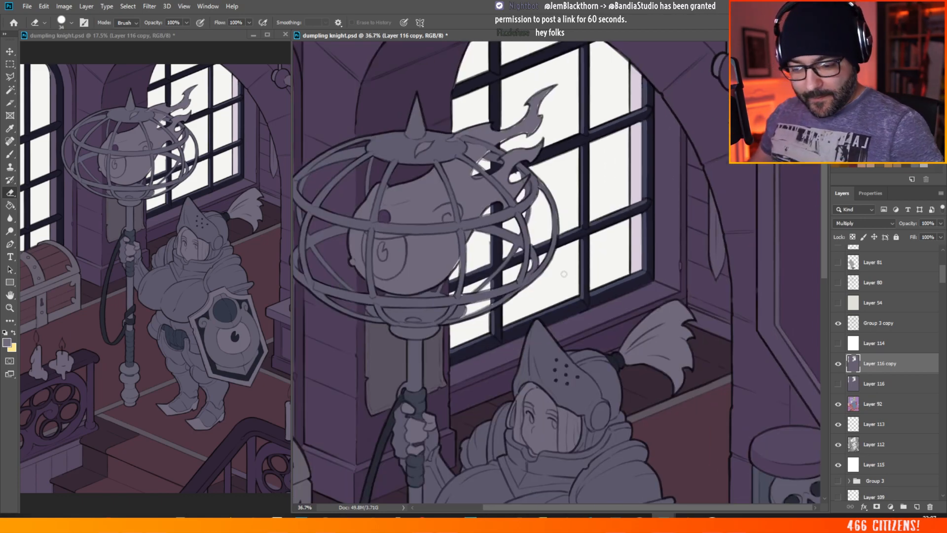
pyautogui.scroll(2, 587, 179)
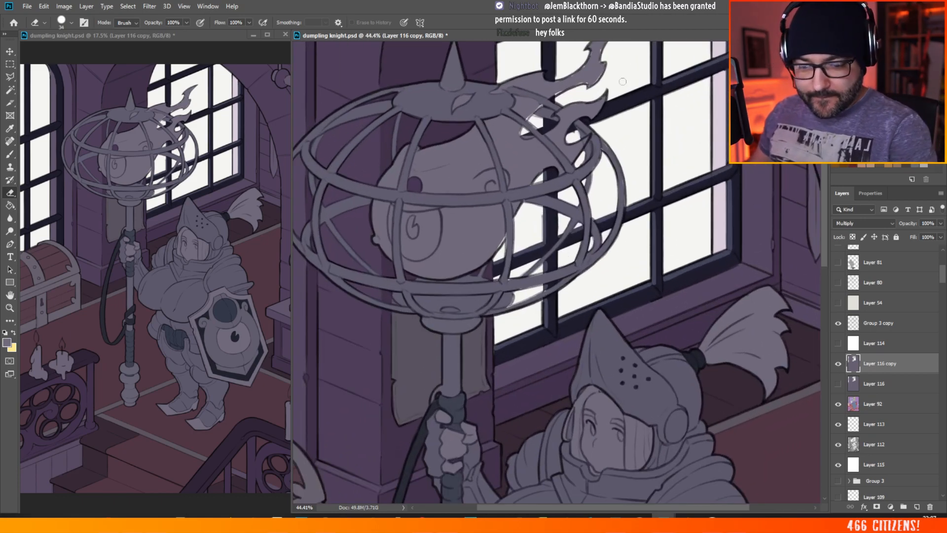
pyautogui.moveTo(825, 196); pyautogui.dragTo(825, 162)
pyautogui.scroll(3, 734, 157)
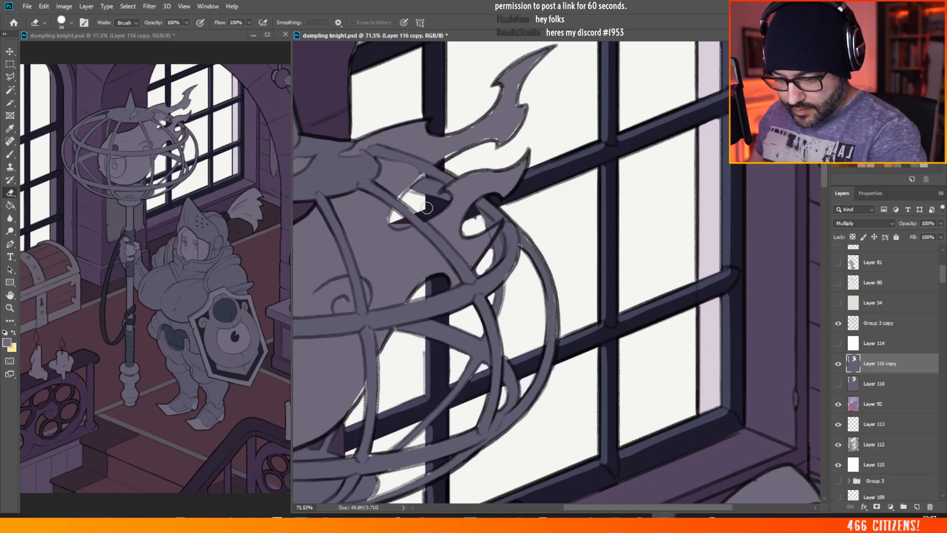
pyautogui.moveTo(425, 48); pyautogui.dragTo(425, 115)
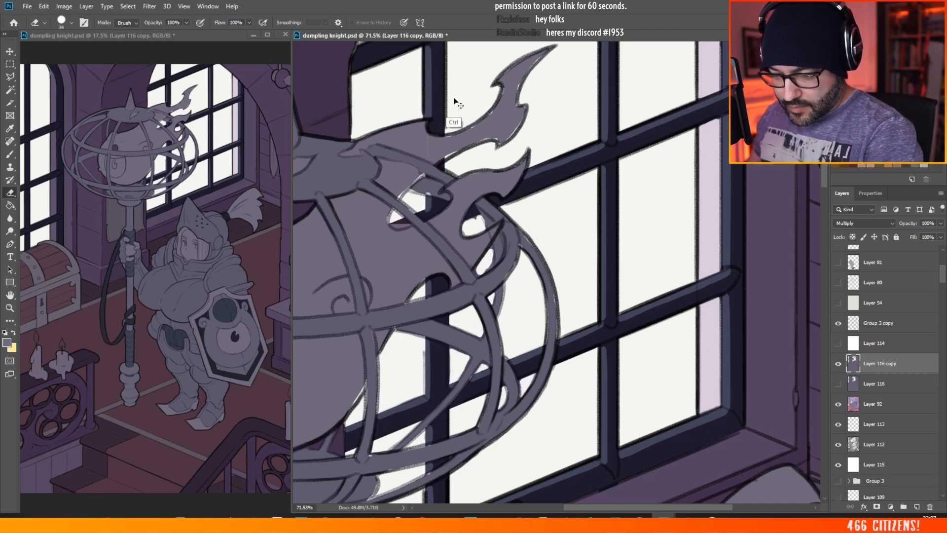
pyautogui.hotkey('ctrl', 'z')
pyautogui.click(427, 48)
pyautogui.keyDown('shift'); pyautogui.click(426, 115); pyautogui.keyUp('shift')
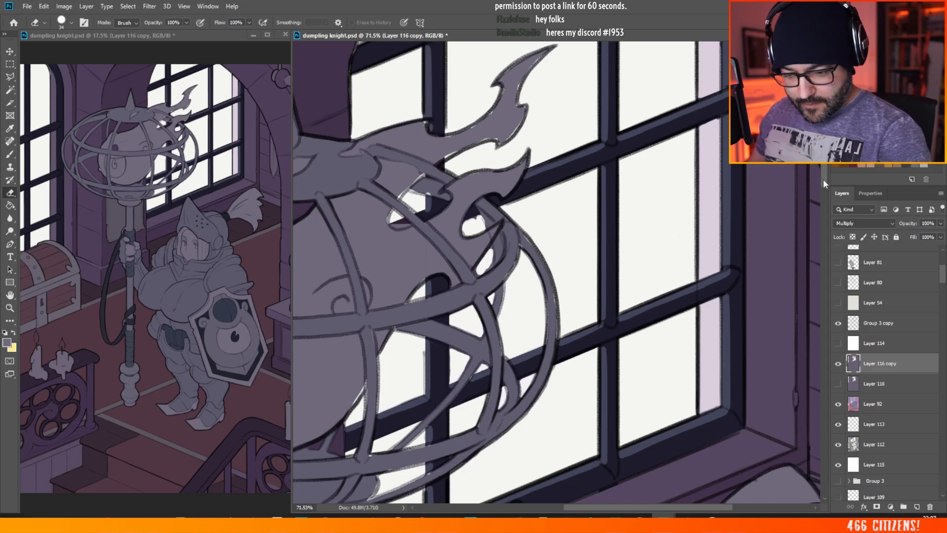
pyautogui.moveTo(824, 179); pyautogui.dragTo(828, 166)
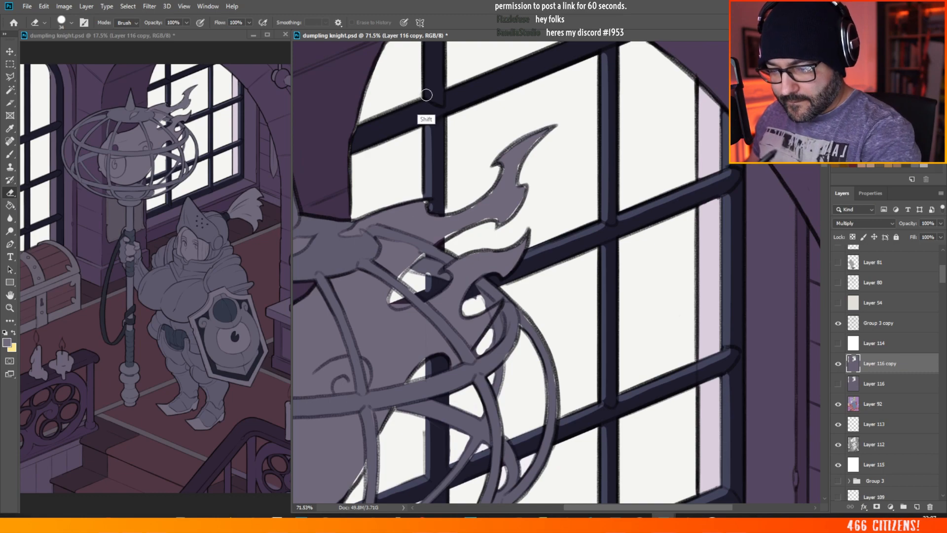
# Step: Clear a light edge along the top of the window's uppermost crossbar above the flame, using the Brush
pyautogui.press('b')
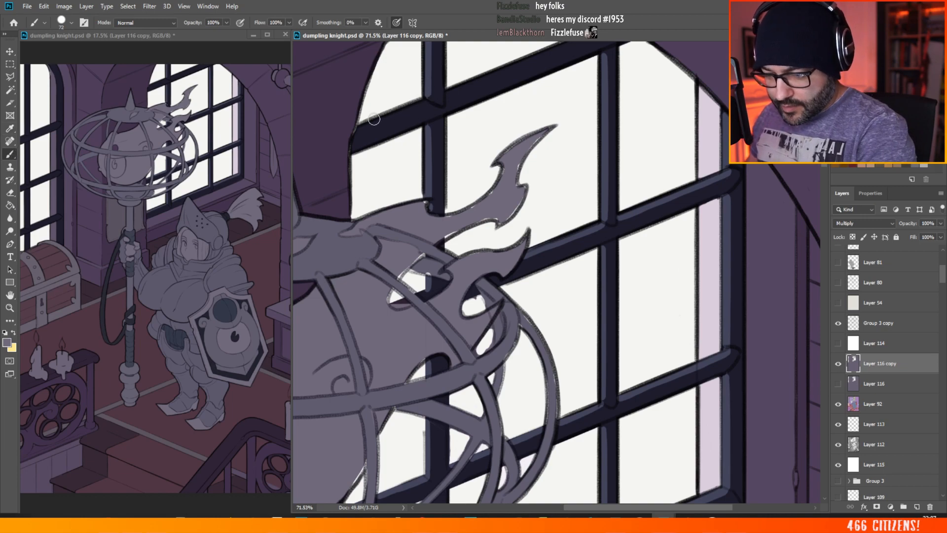
pyautogui.moveTo(359, 129)
pyautogui.mouseDown()
pyautogui.moveTo(426, 100)
pyautogui.moveTo(438, 70)
pyautogui.moveTo(480, 82)
pyautogui.moveTo(447, 94)
pyautogui.moveTo(601, 37)
pyautogui.mouseUp()
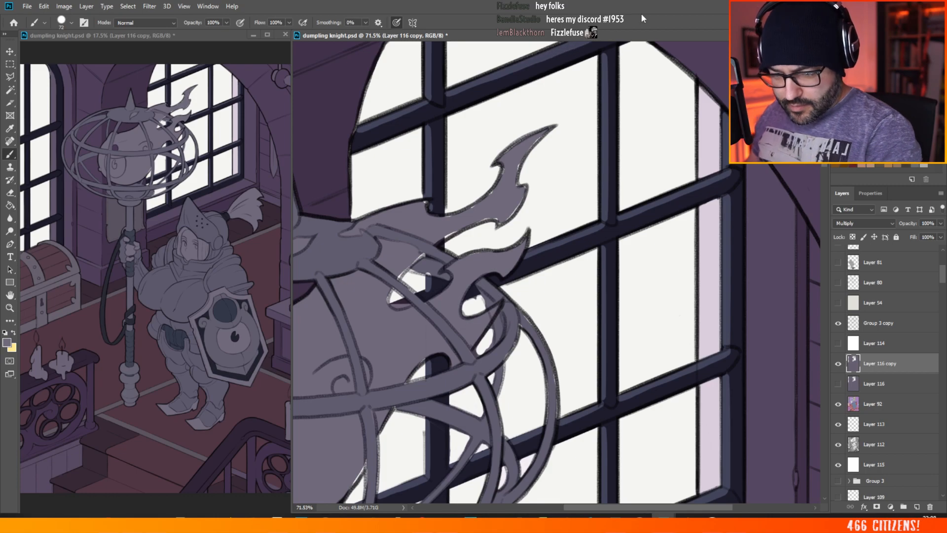
pyautogui.scroll(-5, 553, 44)
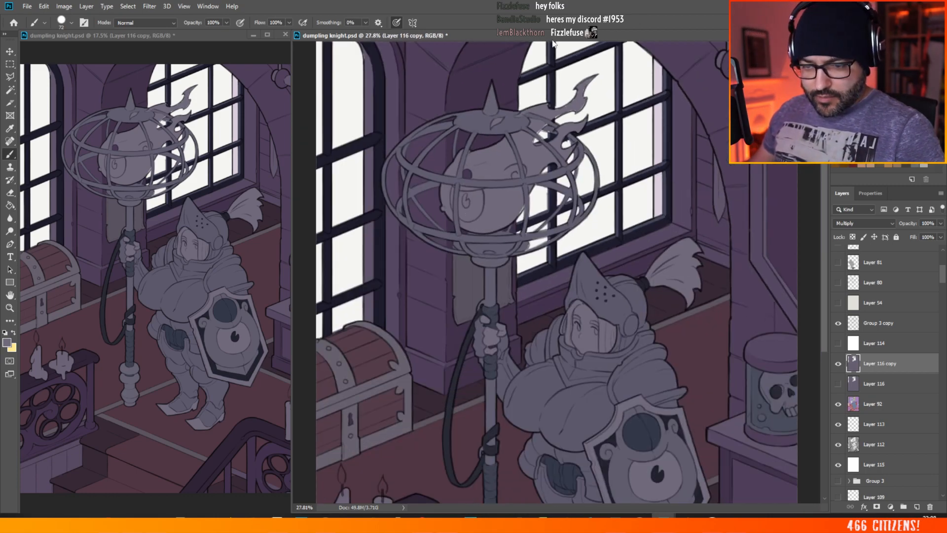
# Step: Outline and clear a tall pane-shaped patch of window light on the side wall of the window recess
pyautogui.scroll(5, 650, 143)
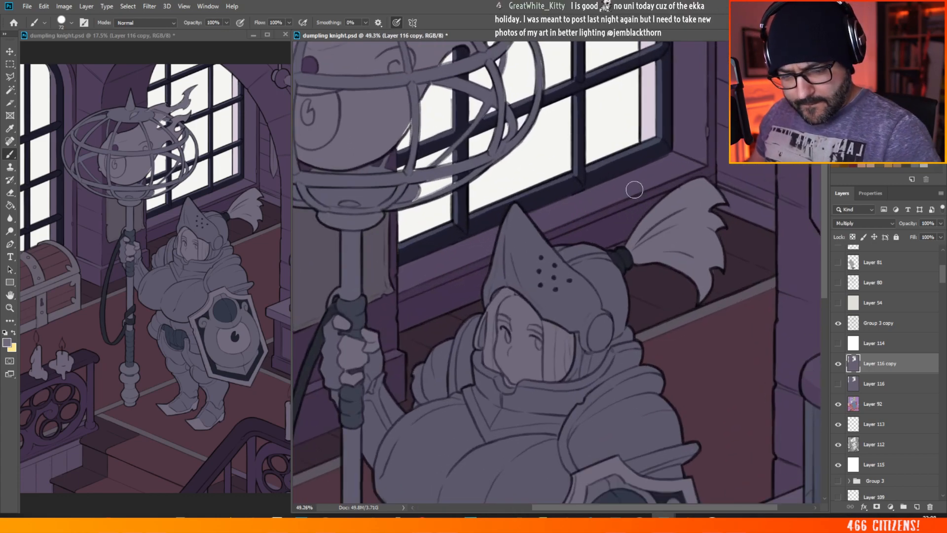
pyautogui.scroll(-3, 631, 120)
pyautogui.scroll(3, 632, 119)
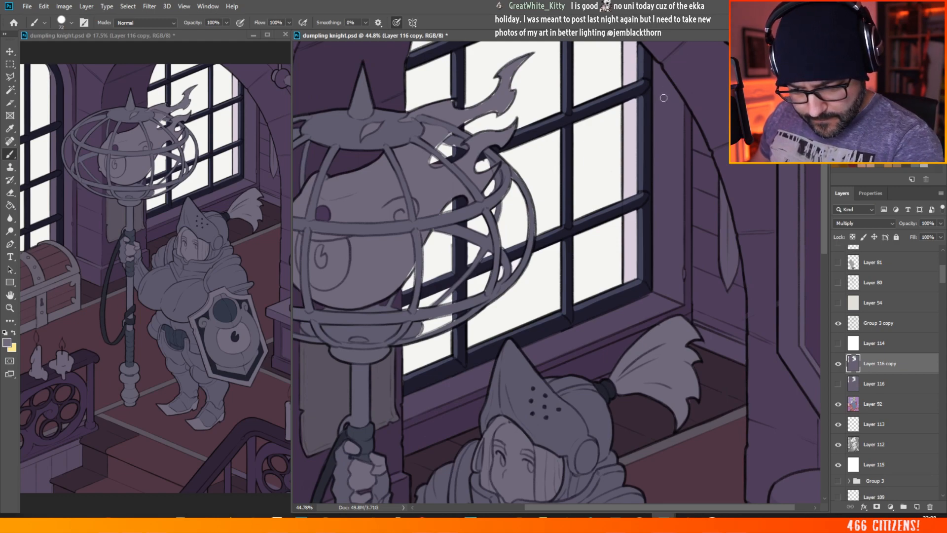
pyautogui.moveTo(663, 98); pyautogui.dragTo(664, 195)
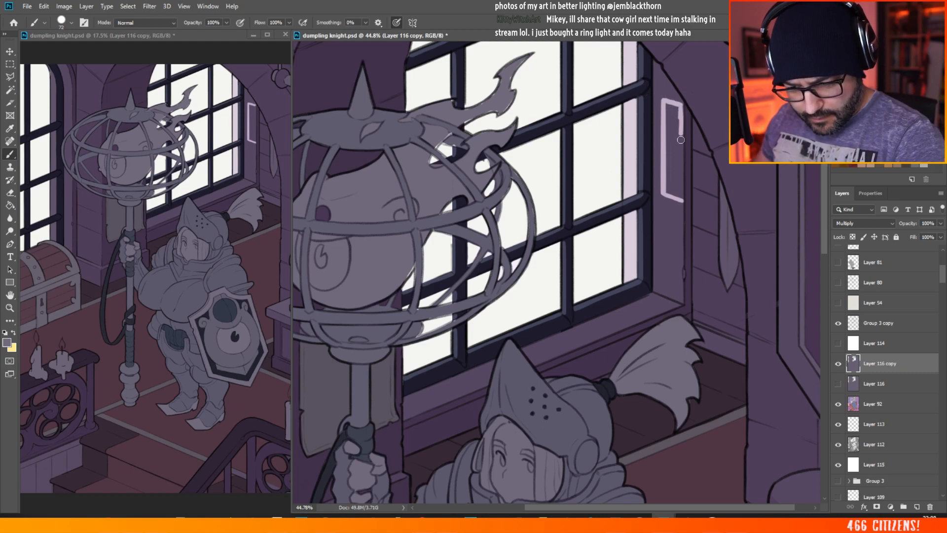
pyautogui.moveTo(681, 140)
pyautogui.mouseDown()
pyautogui.moveTo(679, 115)
pyautogui.moveTo(672, 143)
pyautogui.moveTo(673, 129)
pyautogui.mouseUp()
pyautogui.moveTo(667, 190)
pyautogui.mouseDown()
pyautogui.moveTo(676, 141)
pyautogui.moveTo(679, 151)
pyautogui.mouseUp()
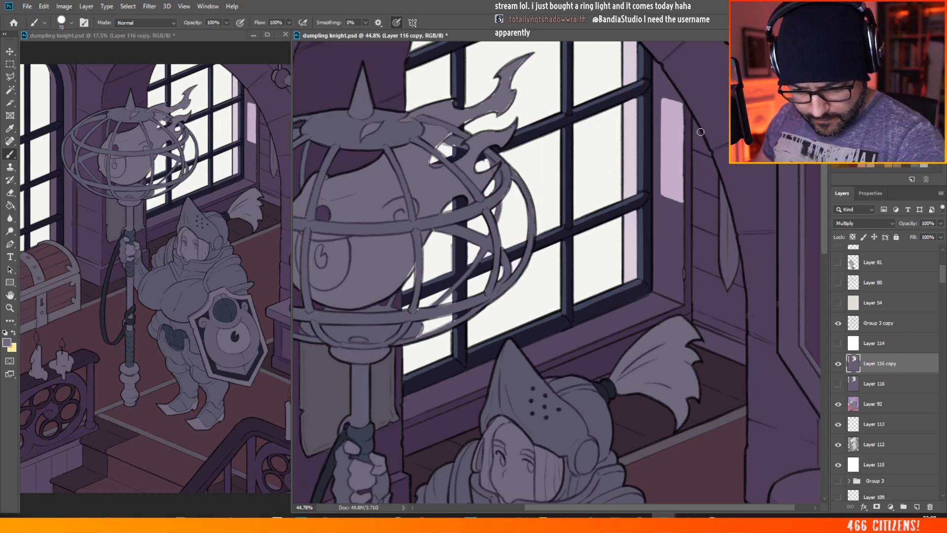
# Step: Clear a matching light patch on the brick wall beside the arch and a small one above the recess patch
pyautogui.moveTo(700, 132)
pyautogui.mouseDown()
pyautogui.moveTo(700, 194)
pyautogui.moveTo(718, 202)
pyautogui.mouseUp()
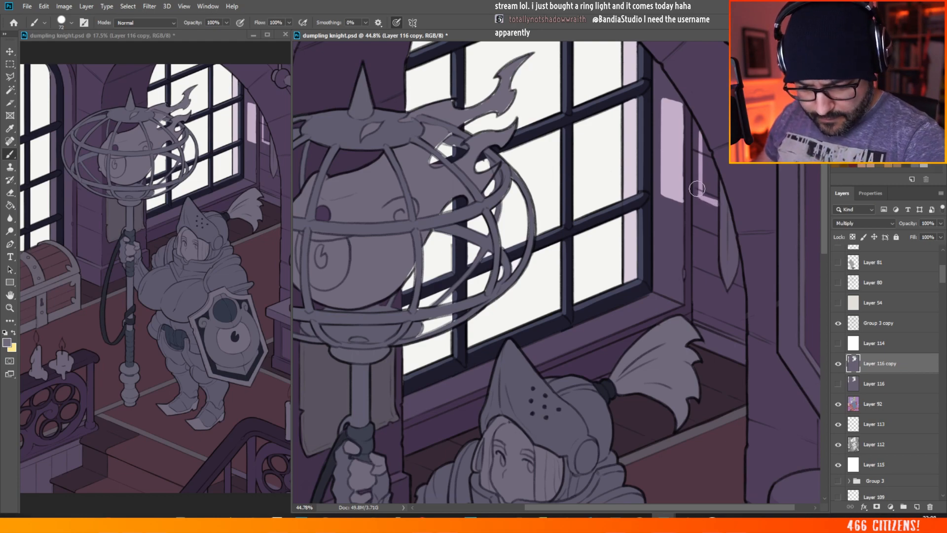
pyautogui.moveTo(705, 175)
pyautogui.mouseDown()
pyautogui.moveTo(704, 195)
pyautogui.moveTo(714, 197)
pyautogui.moveTo(708, 169)
pyautogui.moveTo(717, 183)
pyautogui.mouseUp()
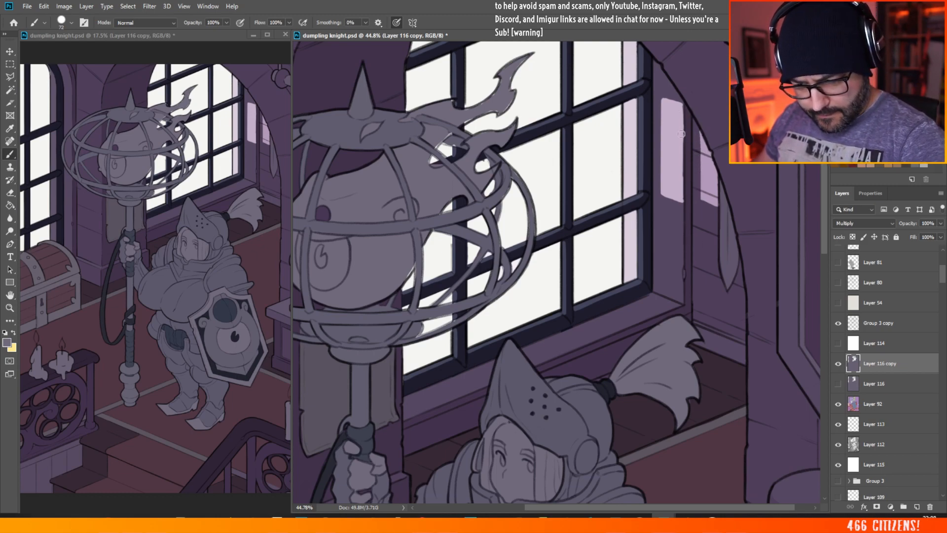
pyautogui.moveTo(682, 160); pyautogui.dragTo(679, 141)
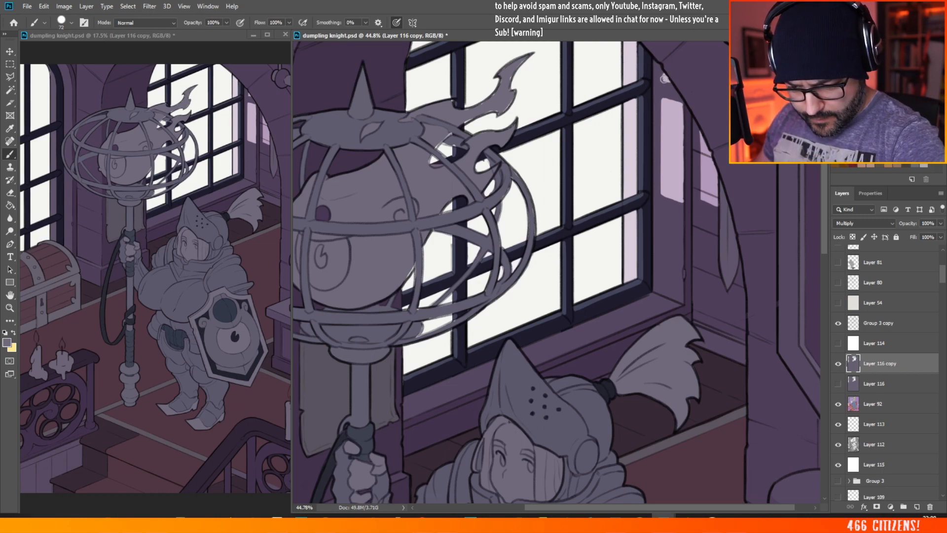
pyautogui.scroll(-4, 663, 70)
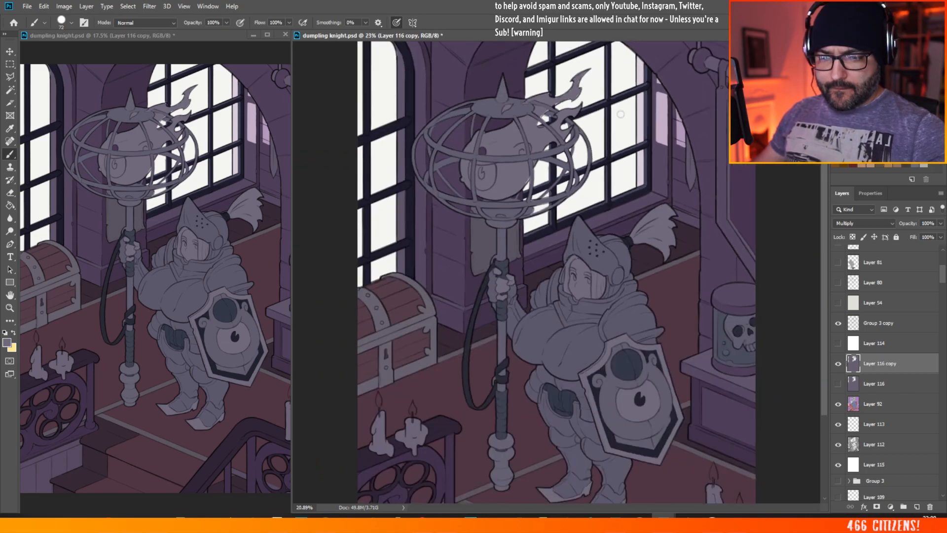
# Step: Clean up the lower edge of the light patch on the brick wall beside the arch
pyautogui.scroll(5, 673, 71)
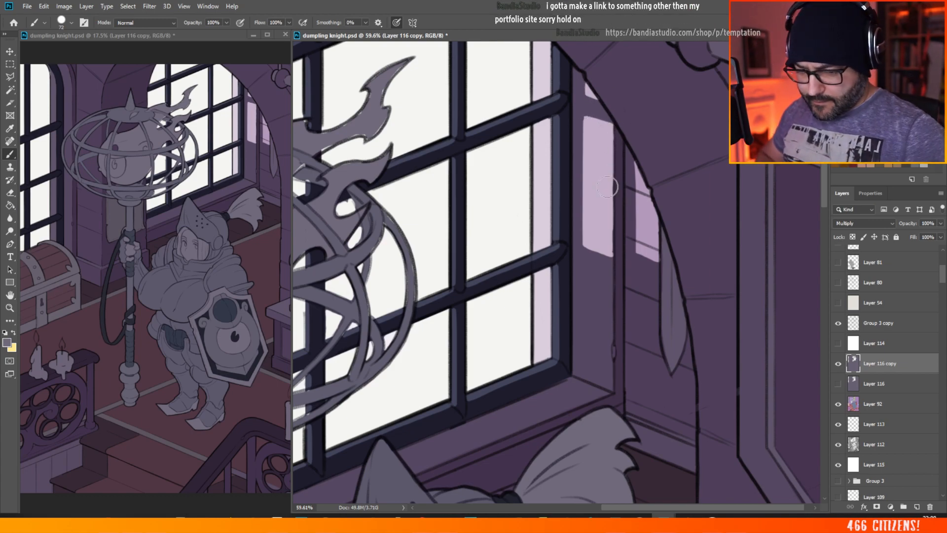
pyautogui.scroll(-1, 614, 178)
pyautogui.scroll(-9, 596, 202)
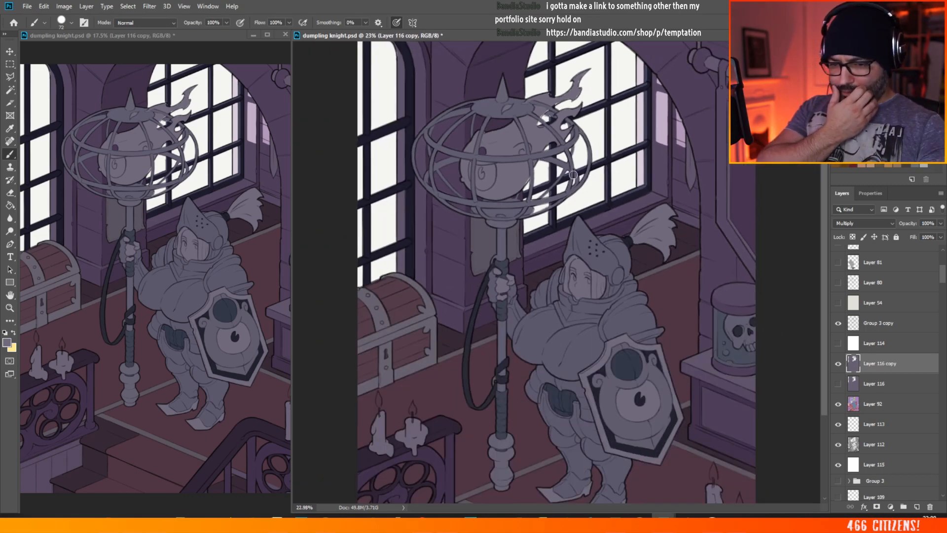
pyautogui.scroll(12, 641, 197)
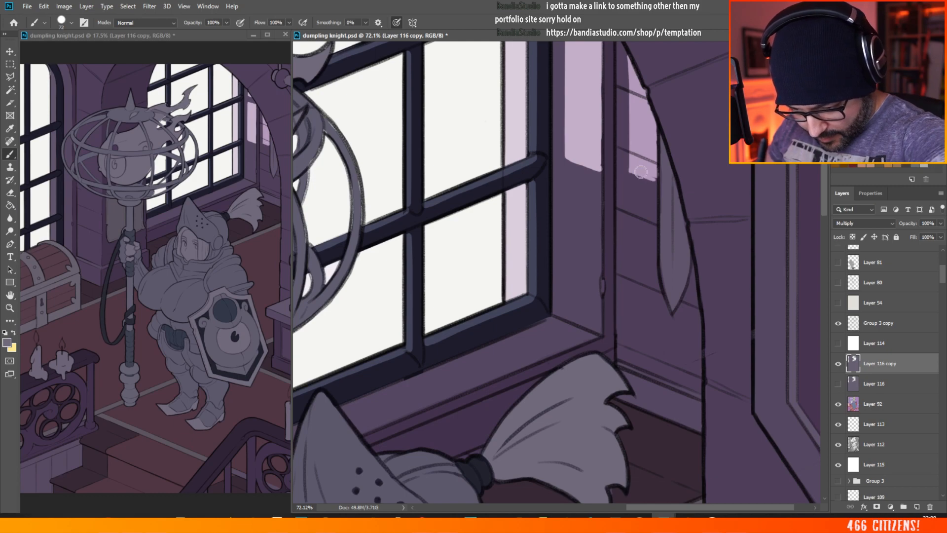
pyautogui.moveTo(630, 170); pyautogui.dragTo(656, 181)
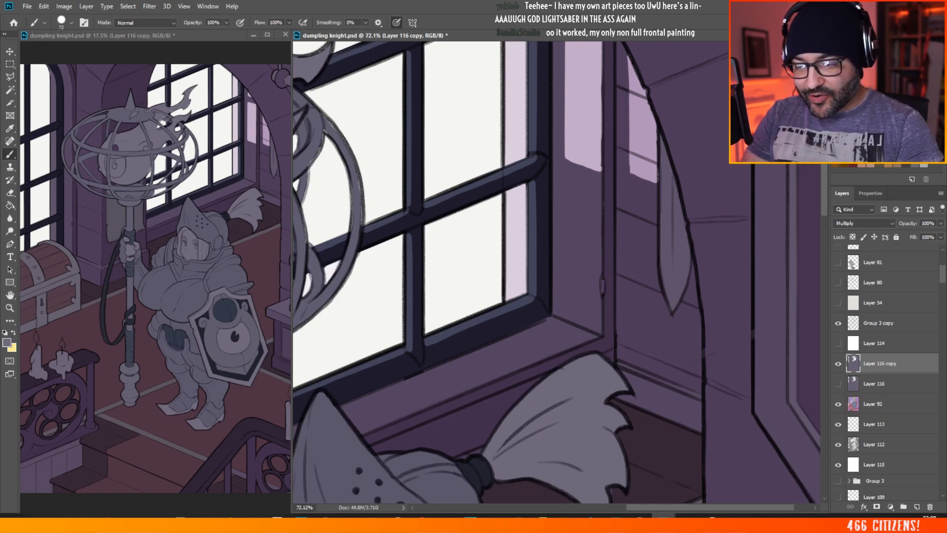
# Step: Outline and clear a second, lower pane-shaped light patch on the recess side wall, ending just above the window sill
pyautogui.scroll(-3, 508, 231)
pyautogui.scroll(3, 723, 84)
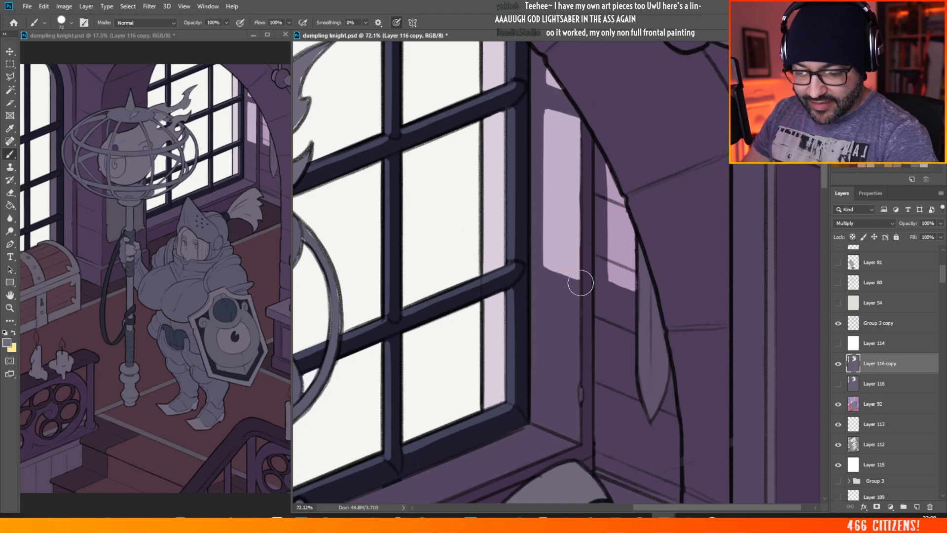
pyautogui.scroll(-5, 581, 282)
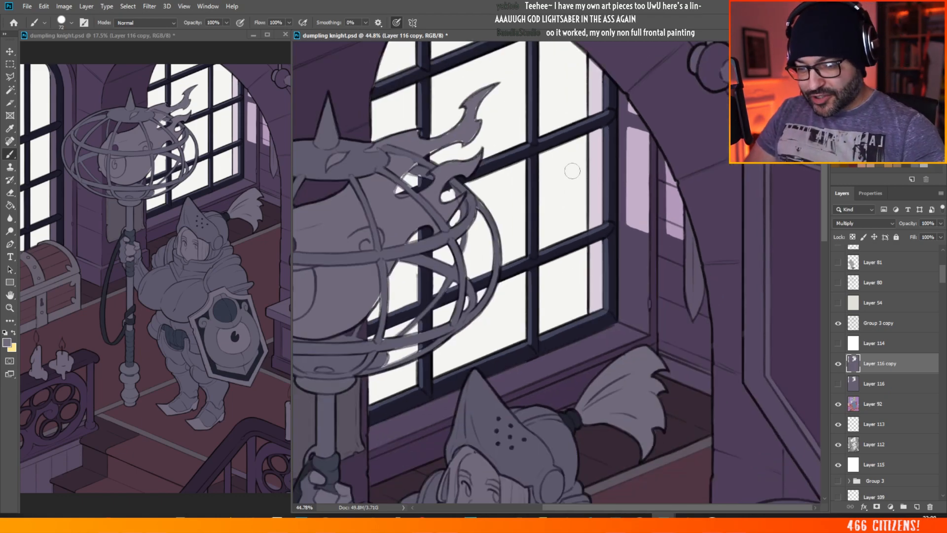
pyautogui.scroll(4, 719, 201)
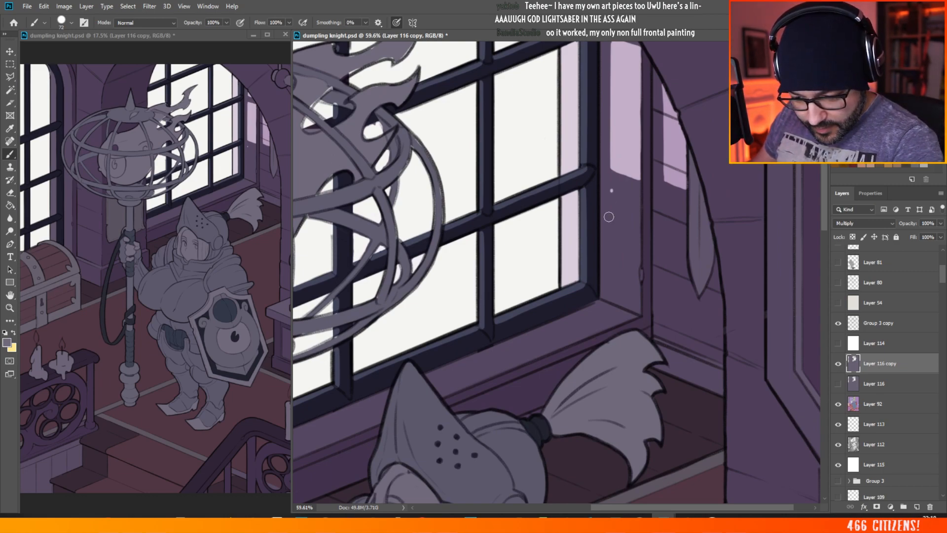
pyautogui.moveTo(612, 191)
pyautogui.mouseDown()
pyautogui.moveTo(611, 286)
pyautogui.moveTo(629, 299)
pyautogui.moveTo(612, 291)
pyautogui.moveTo(635, 301)
pyautogui.mouseUp()
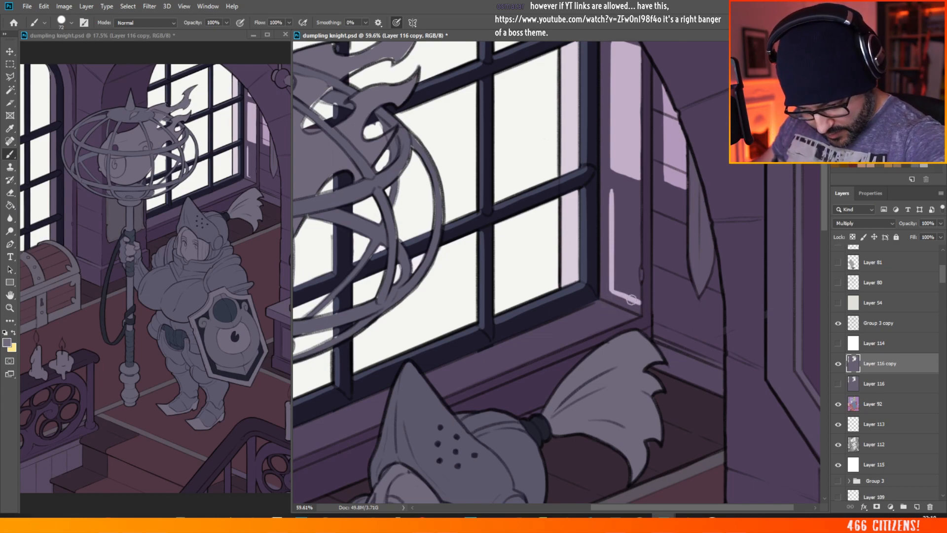
pyautogui.moveTo(611, 189)
pyautogui.mouseDown()
pyautogui.moveTo(638, 201)
pyautogui.moveTo(616, 198)
pyautogui.moveTo(625, 215)
pyautogui.moveTo(629, 201)
pyautogui.moveTo(637, 227)
pyautogui.moveTo(629, 256)
pyautogui.moveTo(618, 229)
pyautogui.moveTo(615, 288)
pyautogui.moveTo(621, 263)
pyautogui.moveTo(630, 290)
pyautogui.moveTo(636, 240)
pyautogui.moveTo(637, 299)
pyautogui.mouseUp()
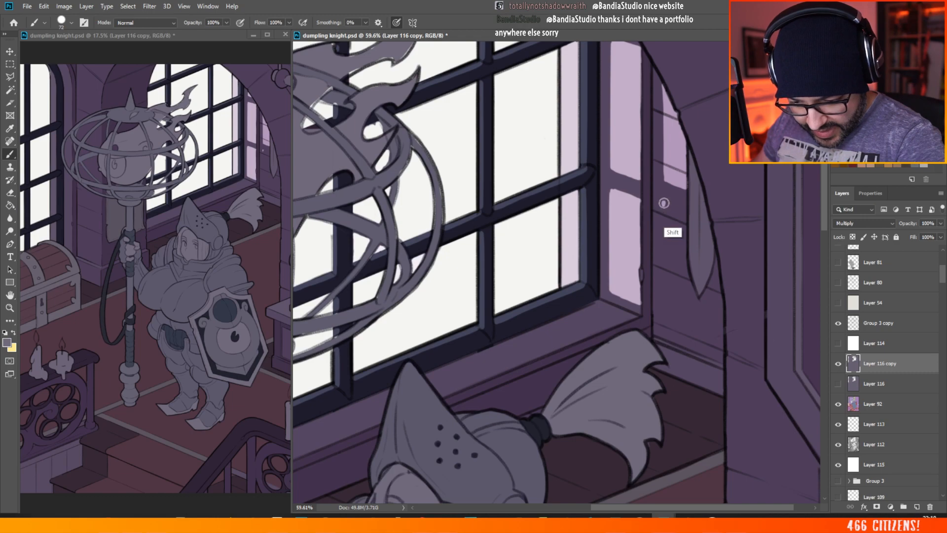
# Step: Outline a second, lower pane-shaped light patch on the brick wall beside the arch, reaching across the pale pointed hanging shape
pyautogui.moveTo(663, 203); pyautogui.dragTo(664, 297)
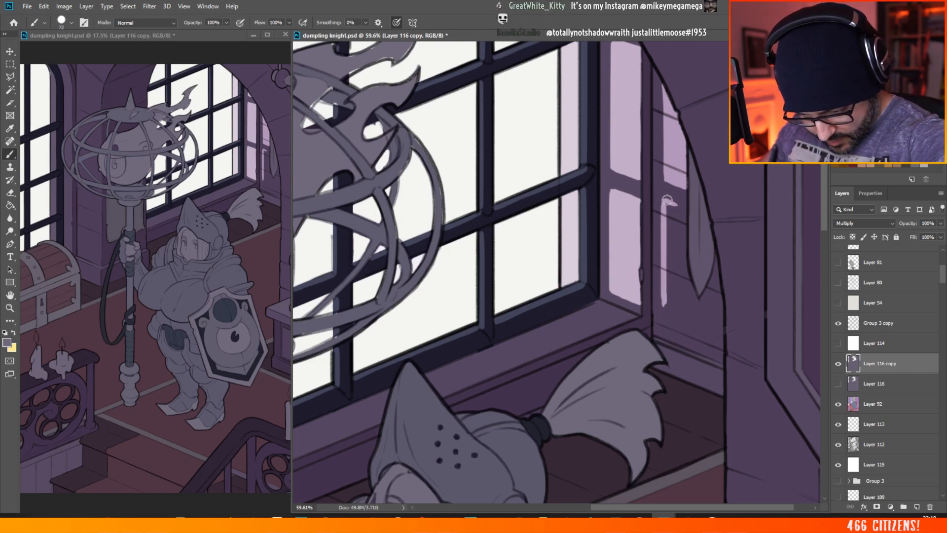
pyautogui.moveTo(666, 199); pyautogui.dragTo(686, 206)
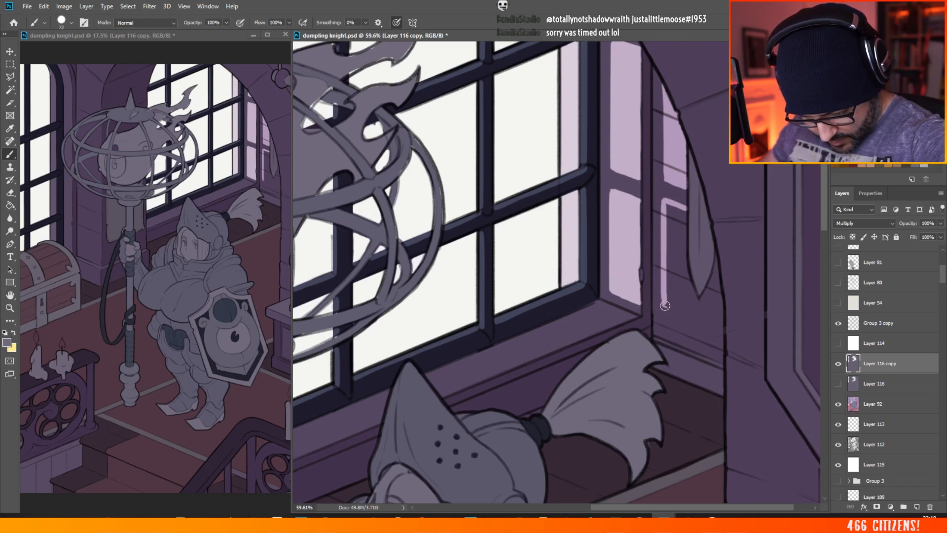
pyautogui.moveTo(665, 305); pyautogui.dragTo(687, 314)
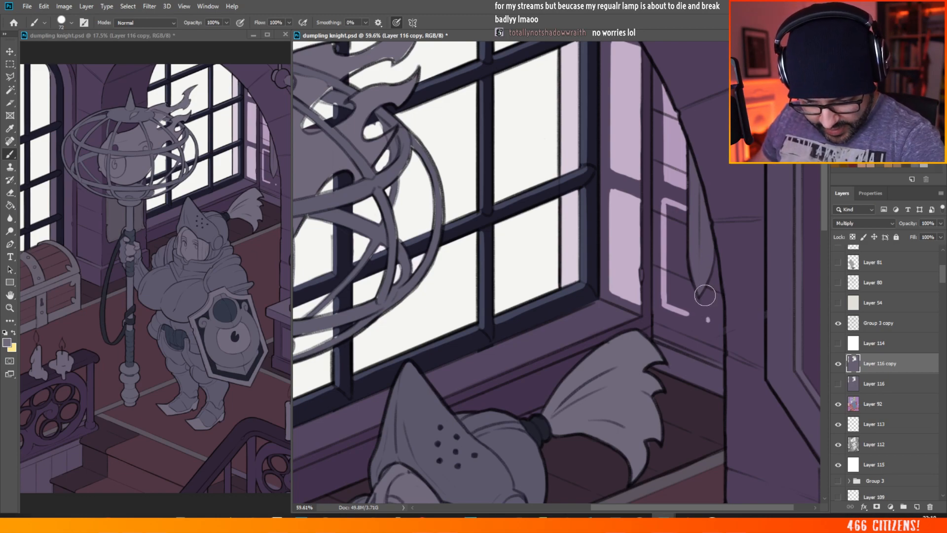
pyautogui.moveTo(708, 321); pyautogui.dragTo(710, 231)
pyautogui.moveTo(700, 317)
pyautogui.mouseDown()
pyautogui.moveTo(684, 312)
pyautogui.moveTo(707, 321)
pyautogui.mouseUp()
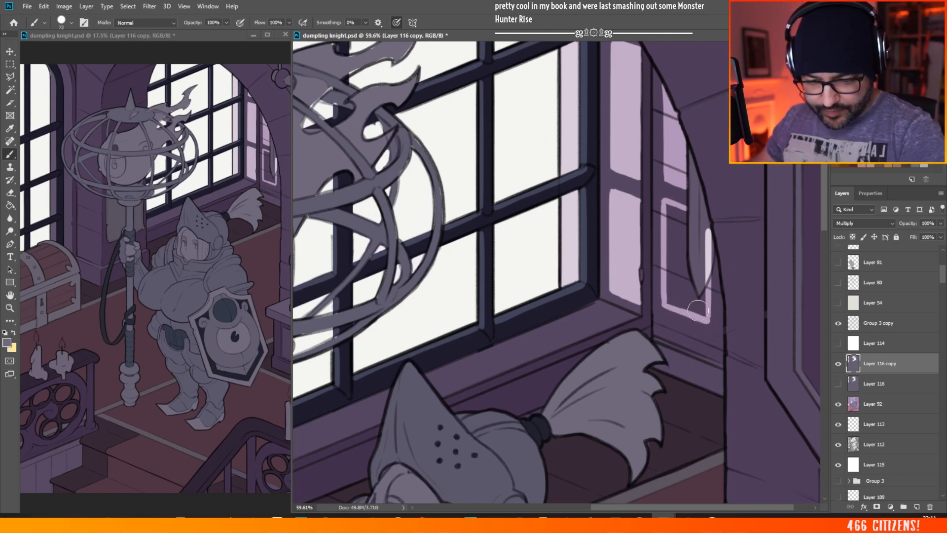
# Step: Clear the shadow inside the lower brick-wall patch and on the pale hanging shape where both light patches cross it
pyautogui.moveTo(687, 211)
pyautogui.mouseDown()
pyautogui.moveTo(684, 232)
pyautogui.moveTo(679, 217)
pyautogui.moveTo(707, 219)
pyautogui.moveTo(669, 217)
pyautogui.moveTo(669, 249)
pyautogui.moveTo(679, 258)
pyautogui.moveTo(685, 232)
pyautogui.moveTo(696, 285)
pyautogui.moveTo(704, 232)
pyautogui.mouseUp()
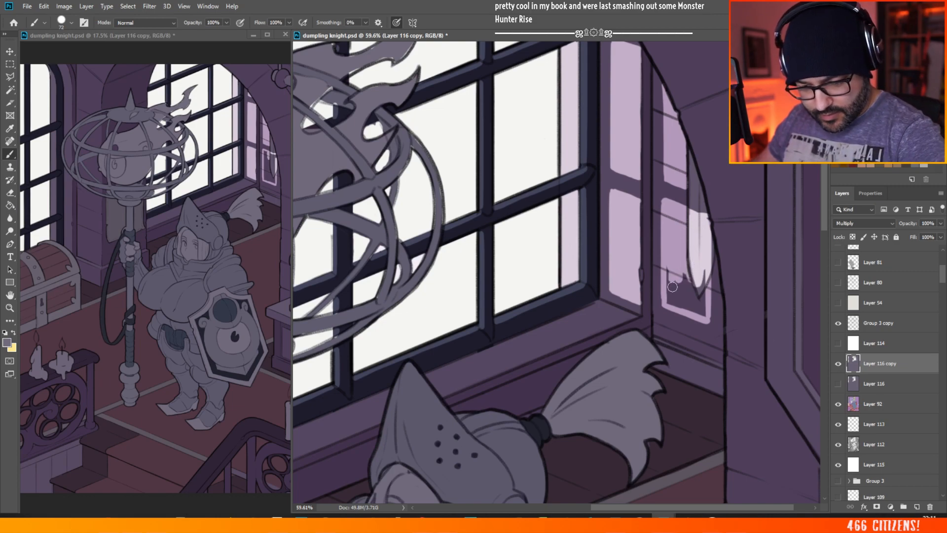
pyautogui.moveTo(682, 268)
pyautogui.mouseDown()
pyautogui.moveTo(671, 297)
pyautogui.moveTo(697, 296)
pyautogui.moveTo(703, 275)
pyautogui.mouseUp()
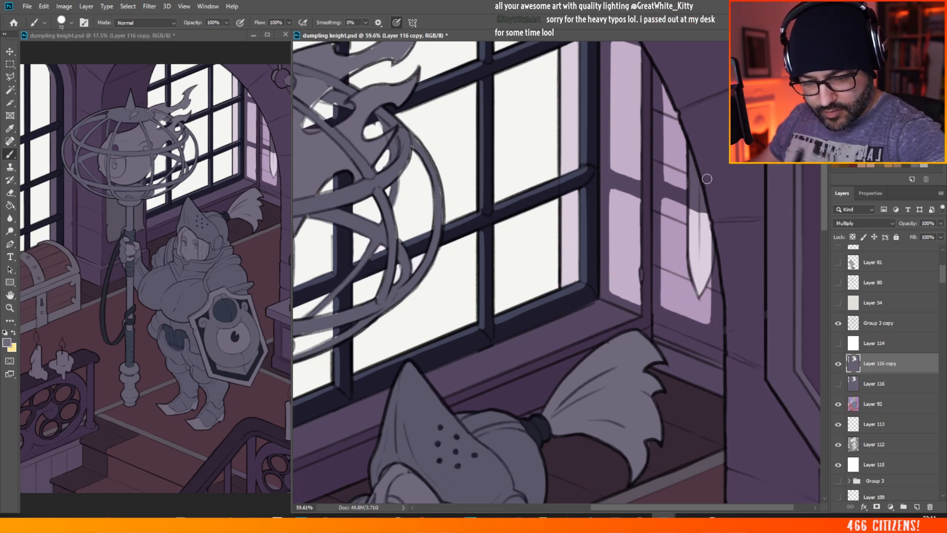
pyautogui.moveTo(689, 188)
pyautogui.mouseDown()
pyautogui.moveTo(696, 193)
pyautogui.moveTo(689, 154)
pyautogui.mouseUp()
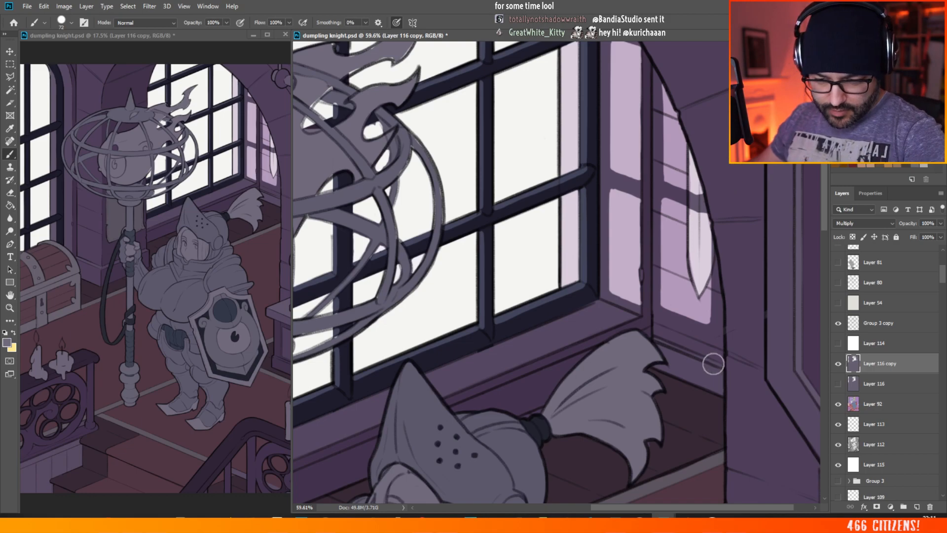
# Step: Examine the window light patches up close, at full-illustration scale and with the canvas rotated
pyautogui.moveTo(723, 317); pyautogui.dragTo(394, 336)
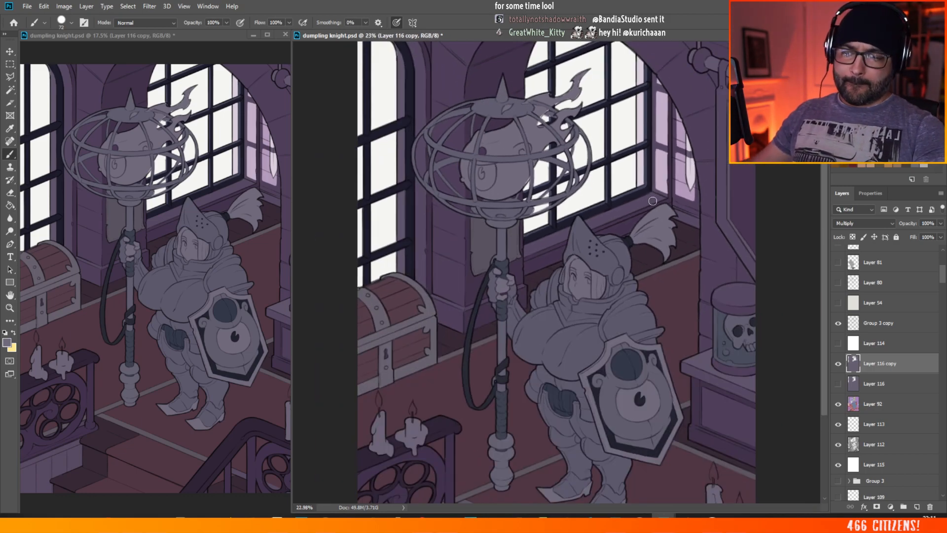
pyautogui.moveTo(751, 159); pyautogui.dragTo(927, 160)
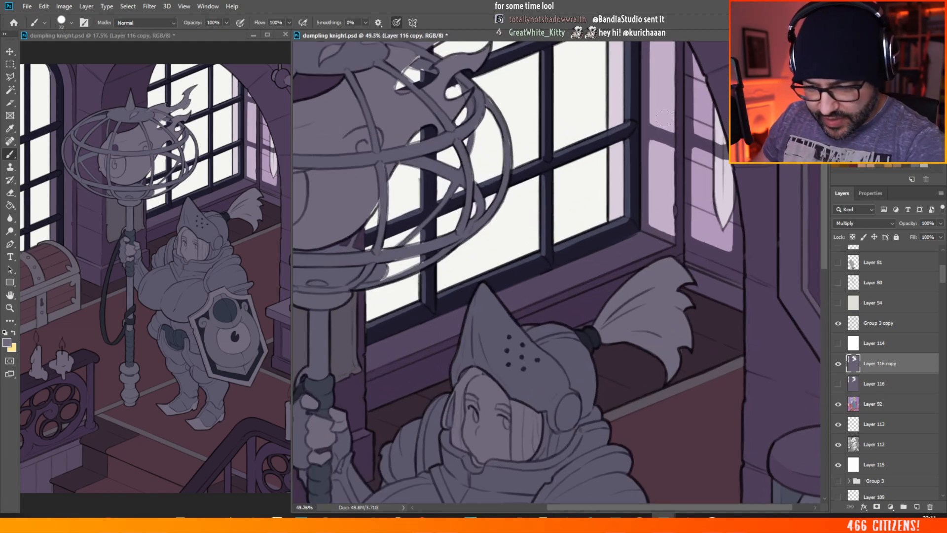
pyautogui.press('r')
pyautogui.moveTo(652, 92); pyautogui.dragTo(753, 307)
pyautogui.press('b')
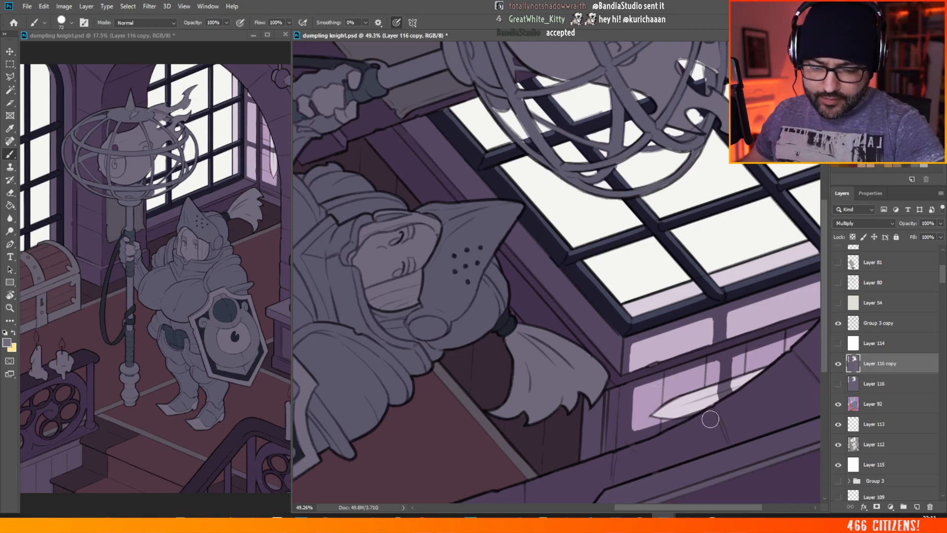
pyautogui.press('r')
pyautogui.moveTo(709, 433); pyautogui.dragTo(713, 213)
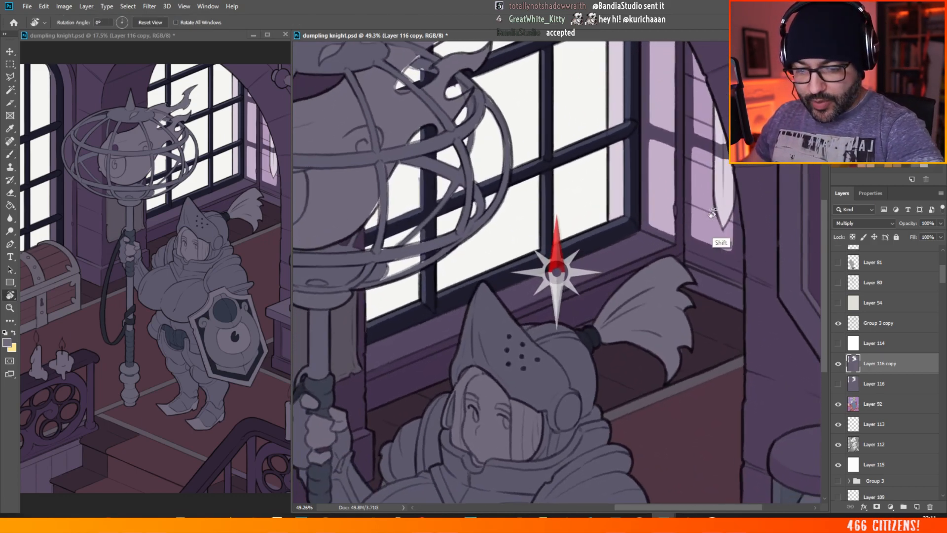
pyautogui.press('b')
# Step: Save the dumpling knight document
pyautogui.scroll(-9, 703, 209)
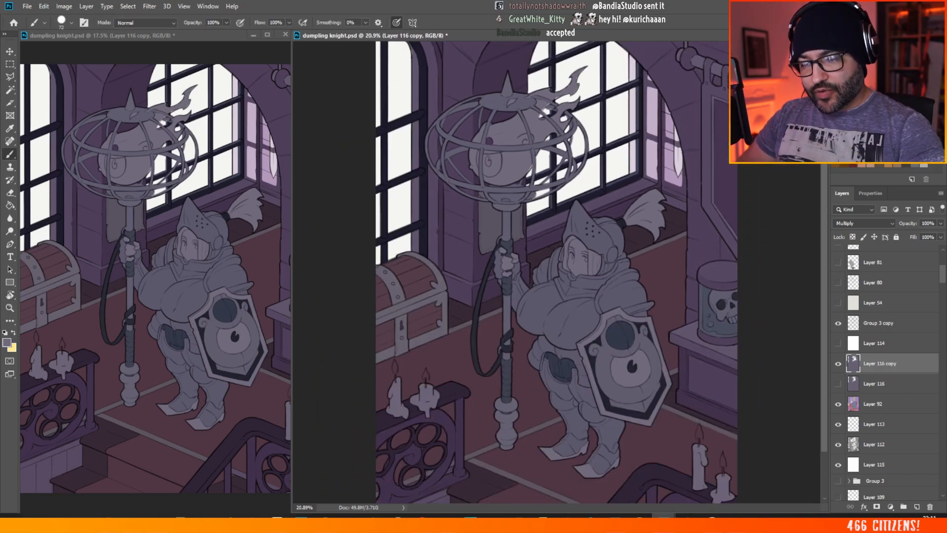
pyautogui.scroll(4, 413, 275)
pyautogui.scroll(-2, 597, 148)
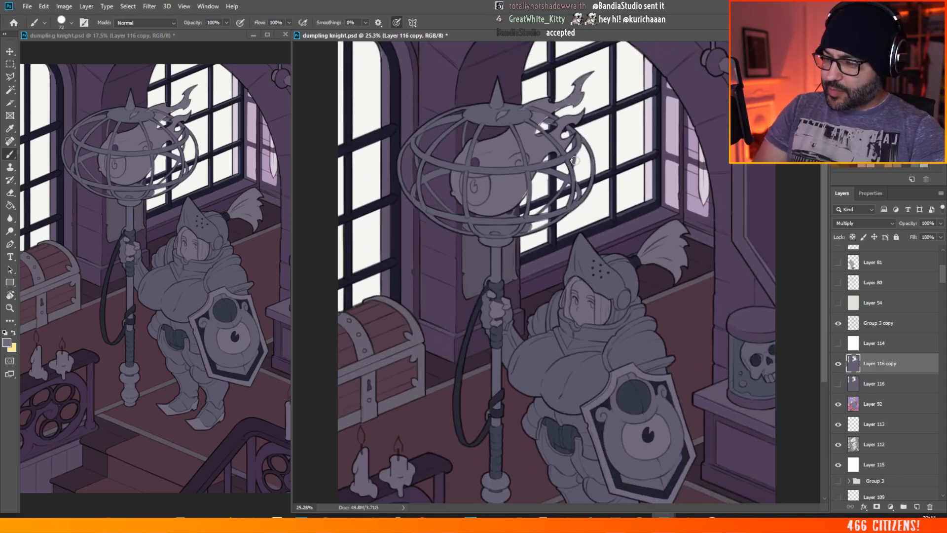
pyautogui.click(27, 7)
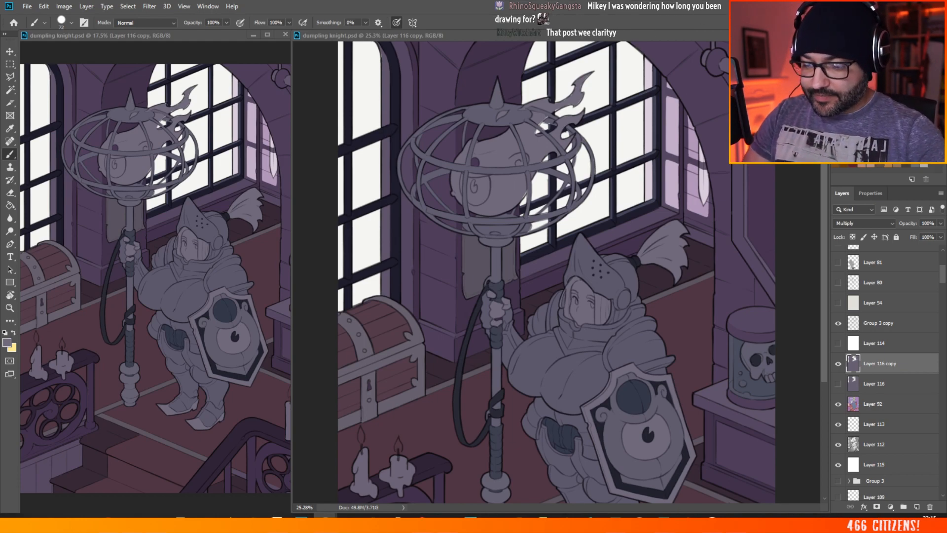
pyautogui.scroll(-5, 460, 149)
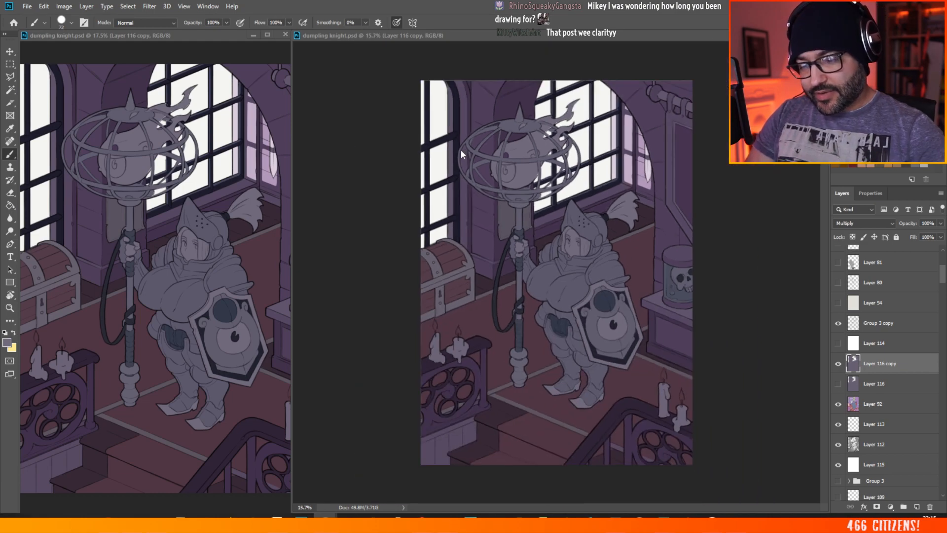
pyautogui.scroll(4, 716, 180)
pyautogui.scroll(1, 567, 74)
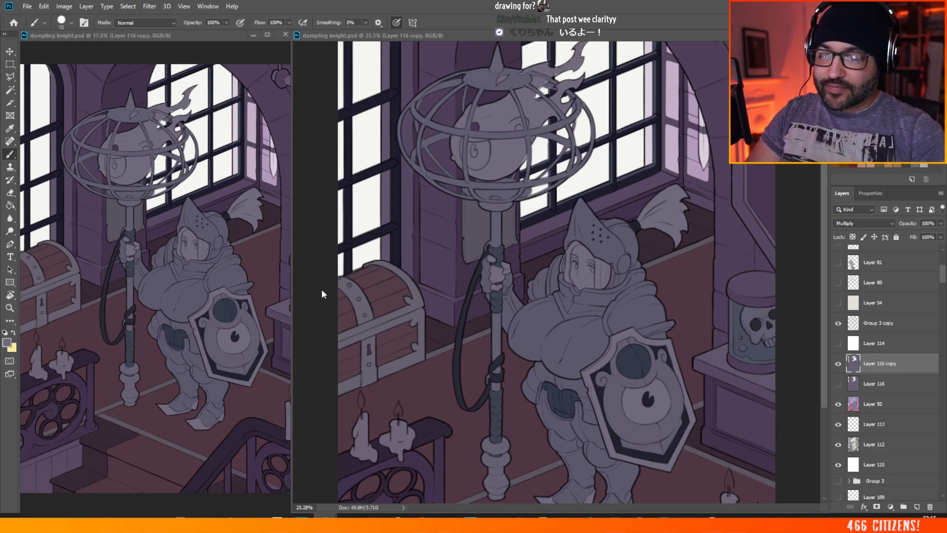
pyautogui.scroll(-3, 483, 202)
pyautogui.scroll(3, 483, 201)
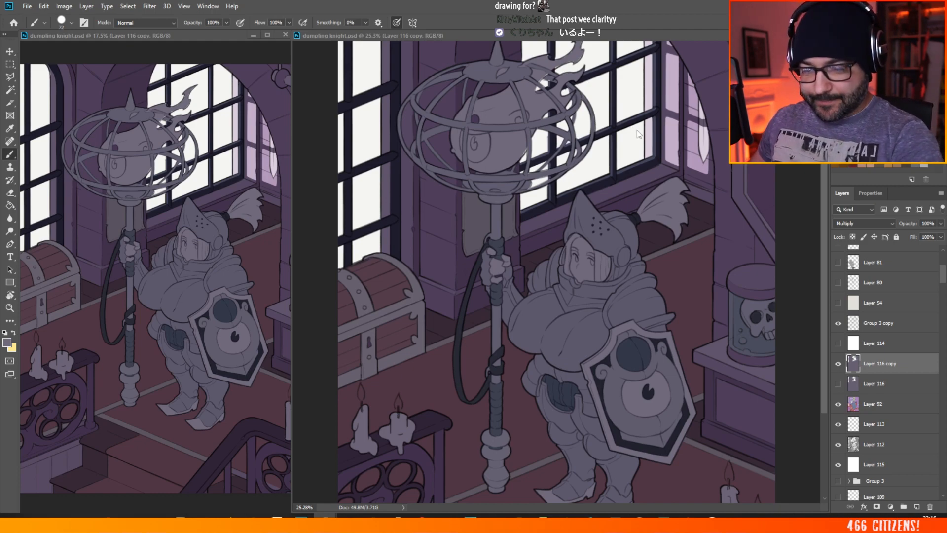
# Step: Rotate the canvas view to 67° and inspect the walls and floor around the helmet plume and window recess
pyautogui.press('r')
pyautogui.moveTo(680, 115)
pyautogui.mouseDown()
pyautogui.moveTo(771, 129)
pyautogui.moveTo(760, 337)
pyautogui.moveTo(750, 342)
pyautogui.moveTo(789, 343)
pyautogui.moveTo(705, 361)
pyautogui.moveTo(716, 391)
pyautogui.moveTo(706, 405)
pyautogui.mouseUp()
pyautogui.press('b')
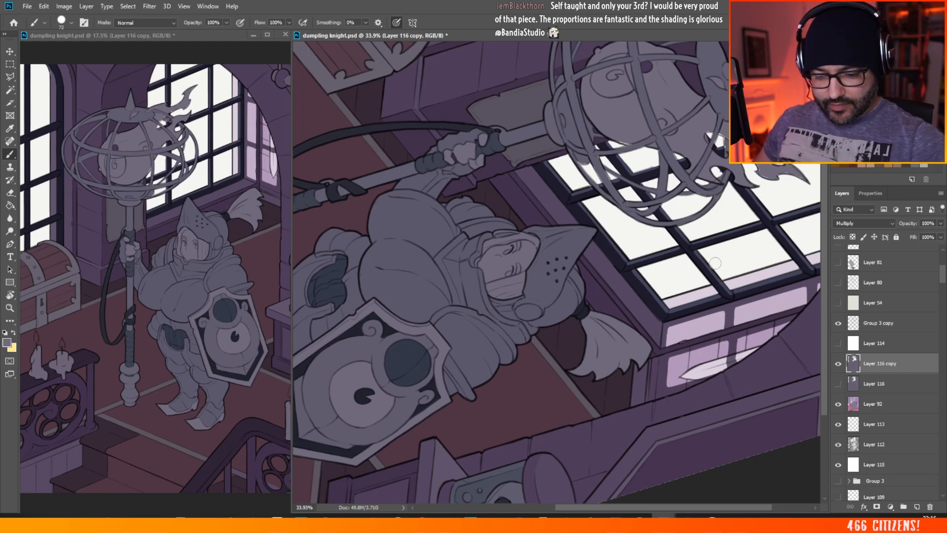
pyautogui.scroll(10, 672, 380)
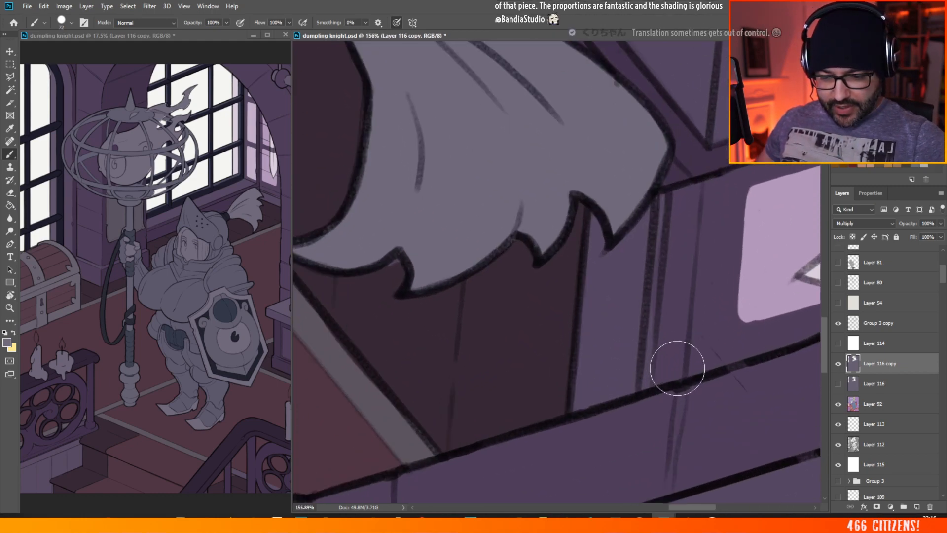
pyautogui.moveTo(696, 506)
pyautogui.mouseDown()
pyautogui.moveTo(704, 506)
pyautogui.moveTo(681, 497)
pyautogui.mouseUp()
pyautogui.press('r')
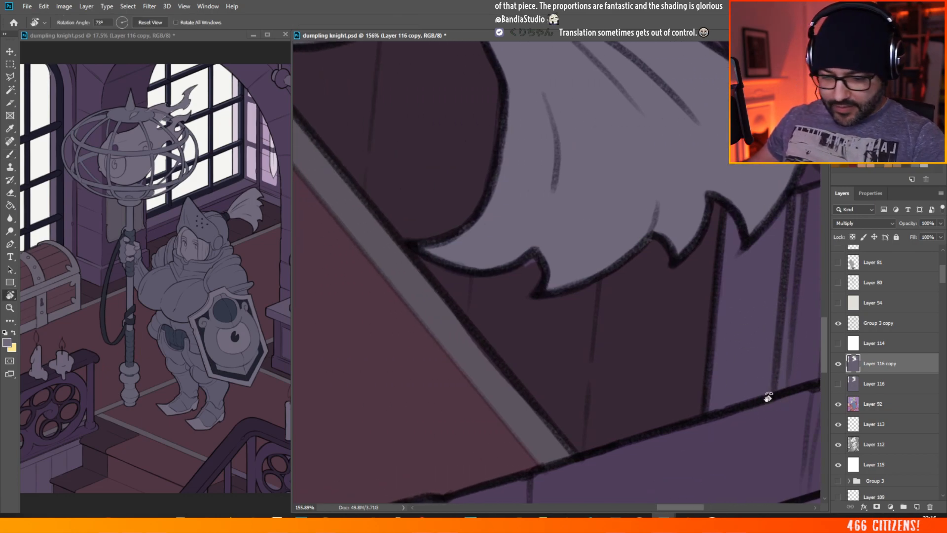
pyautogui.moveTo(775, 409); pyautogui.dragTo(776, 390)
pyautogui.press('b')
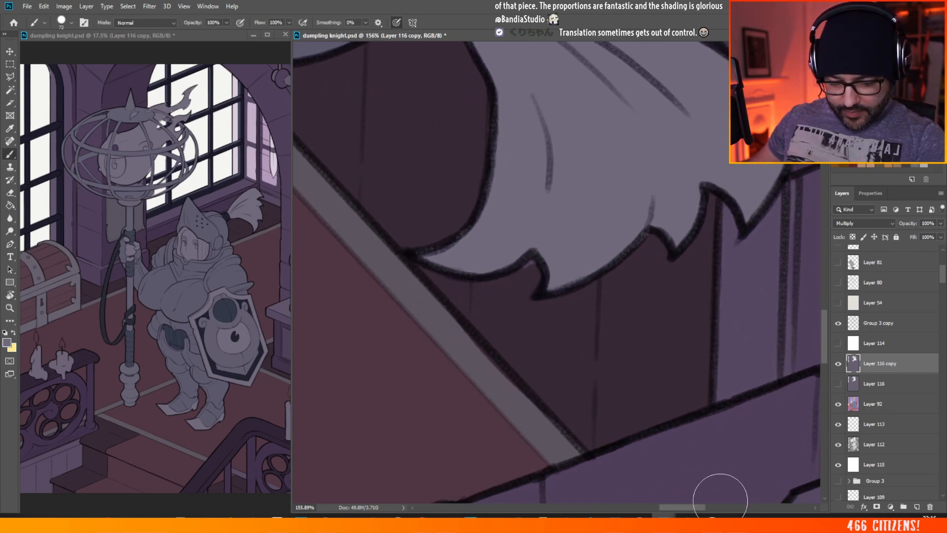
pyautogui.moveTo(695, 508); pyautogui.dragTo(687, 507)
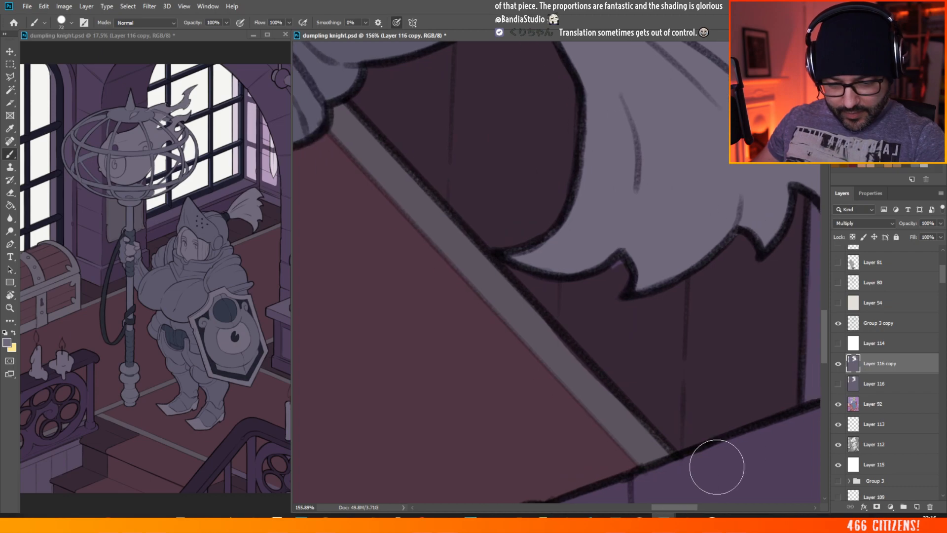
pyautogui.press('r')
pyautogui.moveTo(757, 448); pyautogui.dragTo(750, 454)
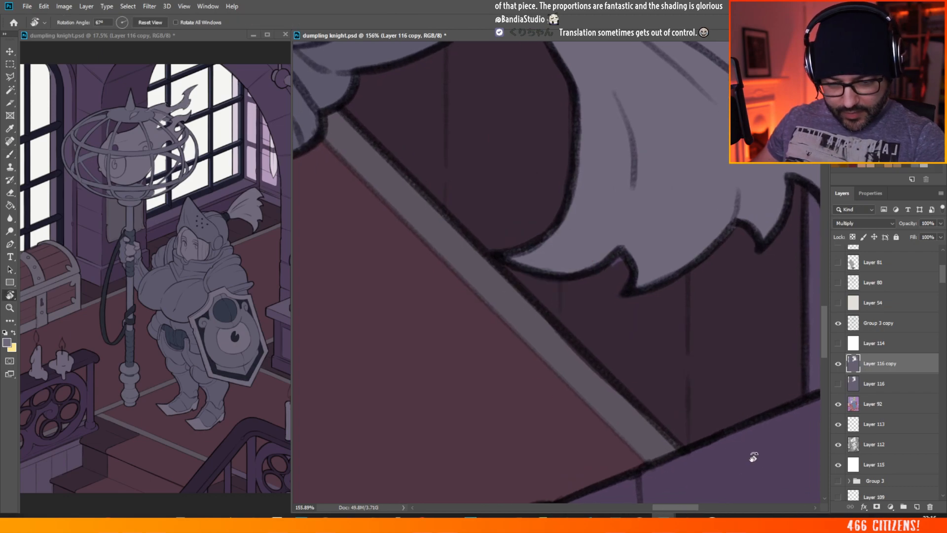
pyautogui.press('b')
pyautogui.scroll(-5, 693, 363)
pyautogui.scroll(-4, 697, 401)
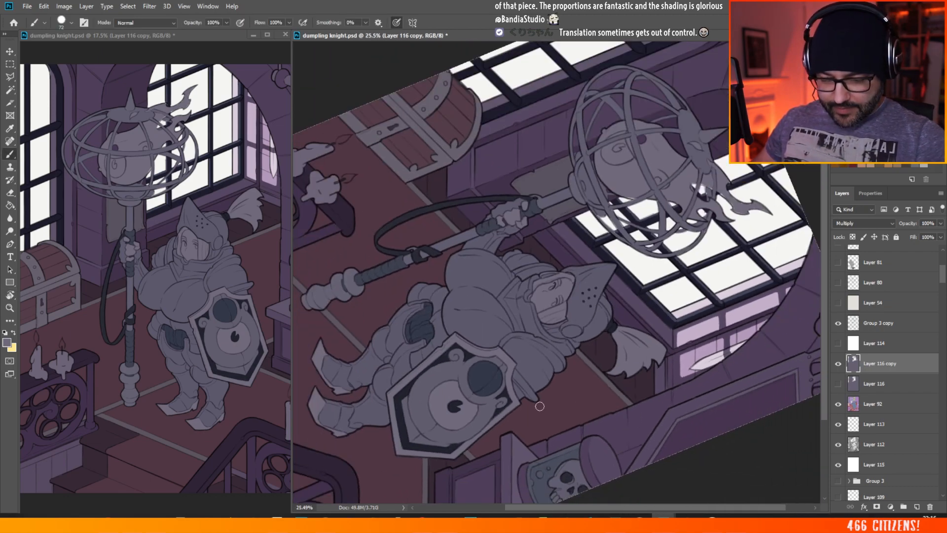
# Step: Straighten the short ends of the lower light patch on the recess side wall and the sill-side edge of the brick-wall patch
pyautogui.scroll(5, 769, 246)
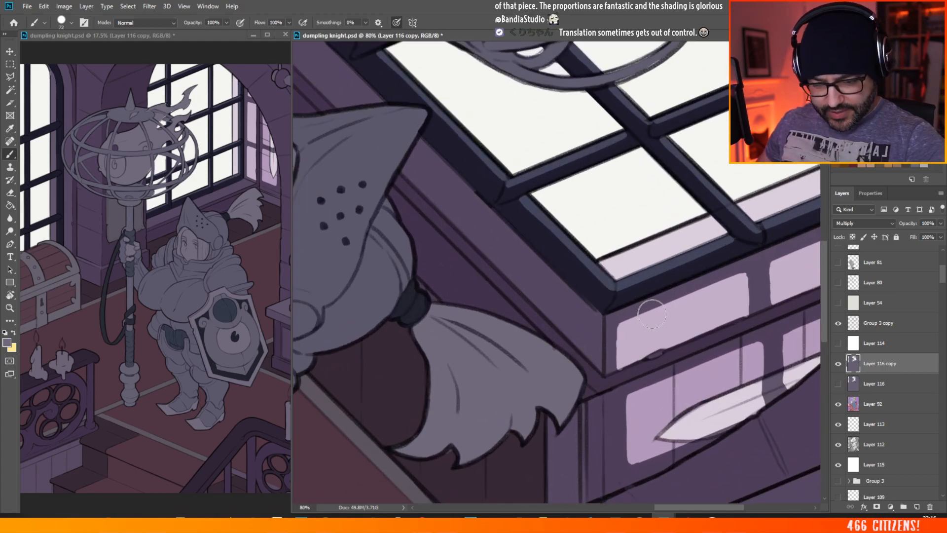
pyautogui.press('shift')
pyautogui.moveTo(618, 325); pyautogui.dragTo(618, 368)
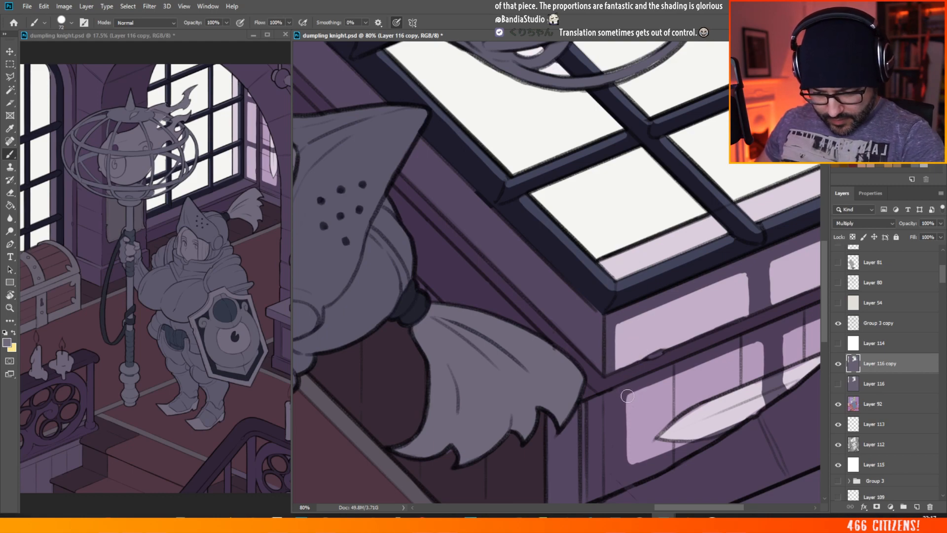
pyautogui.press('shift')
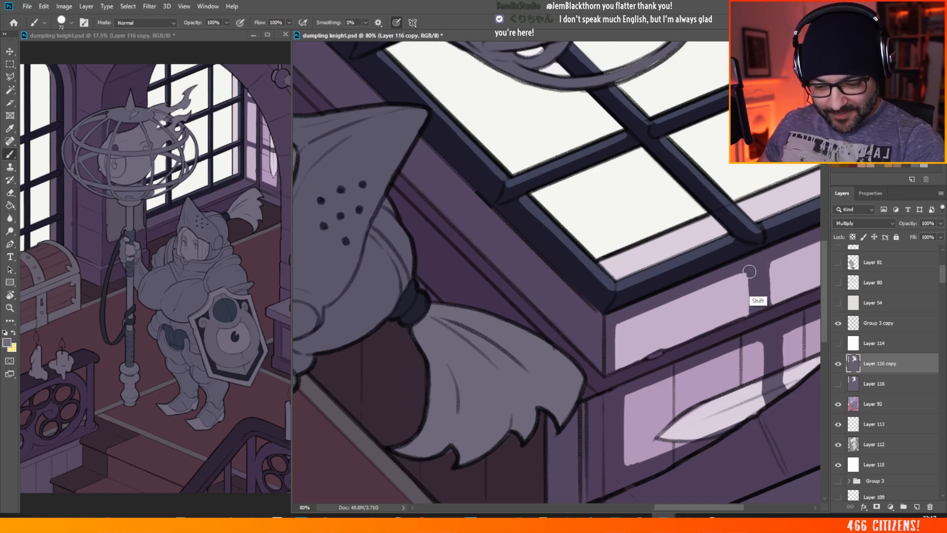
pyautogui.keyDown('shift'); pyautogui.click(749, 272); pyautogui.keyUp('shift')
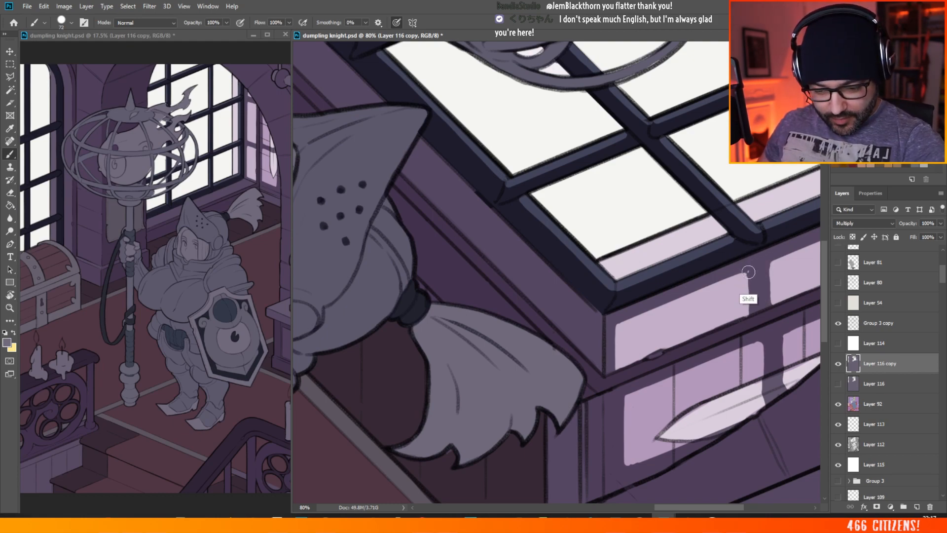
pyautogui.moveTo(749, 274); pyautogui.dragTo(748, 312)
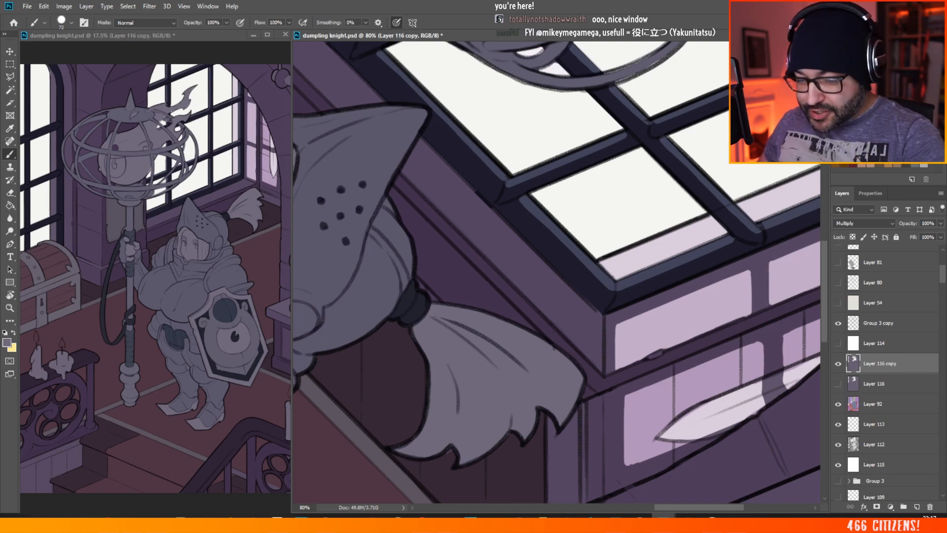
# Step: Square off the upper end of the tall light patch on the recess side wall and the facing edge of the small patch above
pyautogui.scroll(-3, 731, 270)
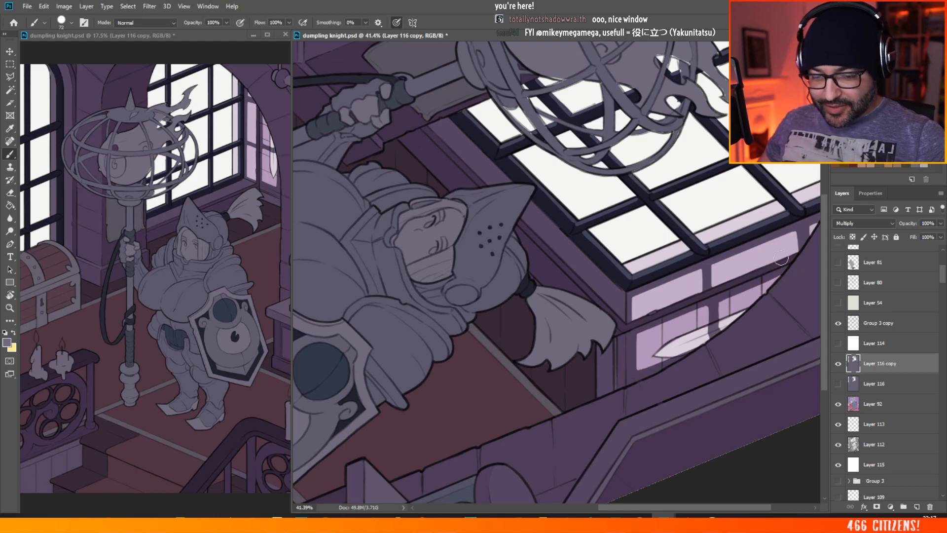
pyautogui.scroll(4, 780, 257)
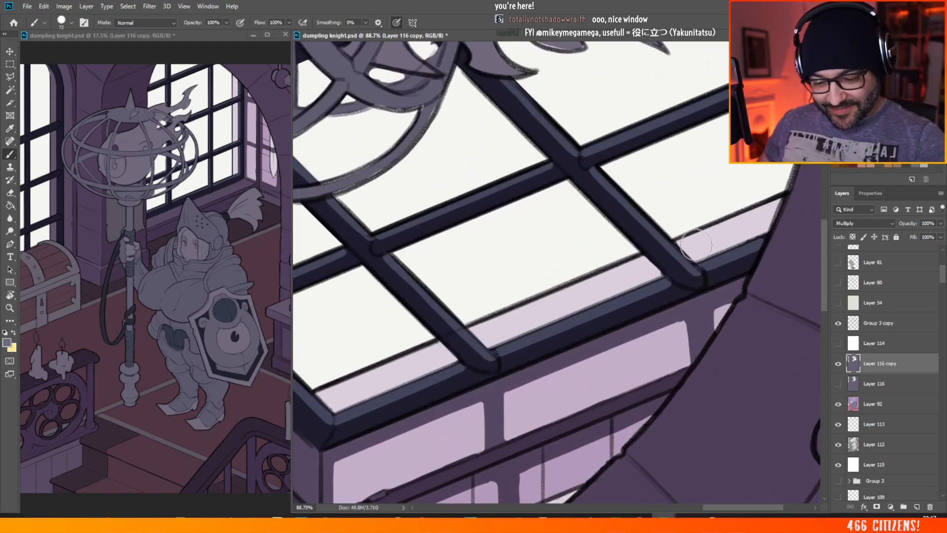
pyautogui.moveTo(687, 320); pyautogui.dragTo(689, 363)
pyautogui.moveTo(686, 320); pyautogui.dragTo(685, 322)
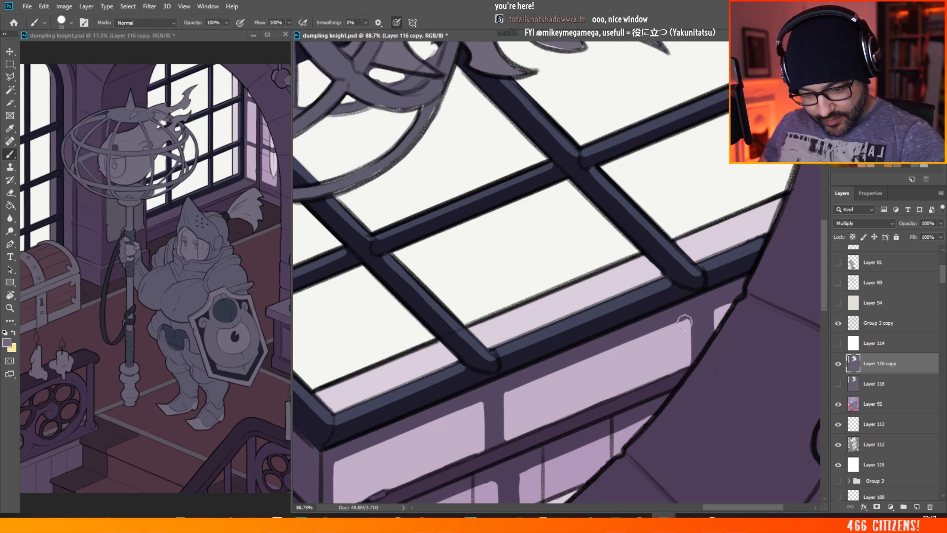
pyautogui.keyDown('shift'); pyautogui.click(714, 311); pyautogui.keyUp('shift')
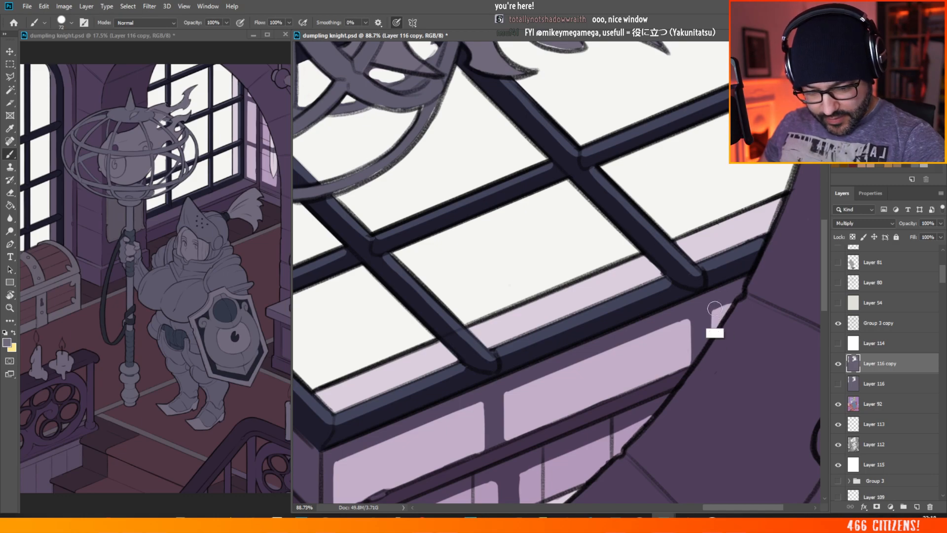
pyautogui.moveTo(696, 215)
pyautogui.mouseDown()
pyautogui.moveTo(634, 193)
pyautogui.moveTo(559, 185)
pyautogui.mouseUp()
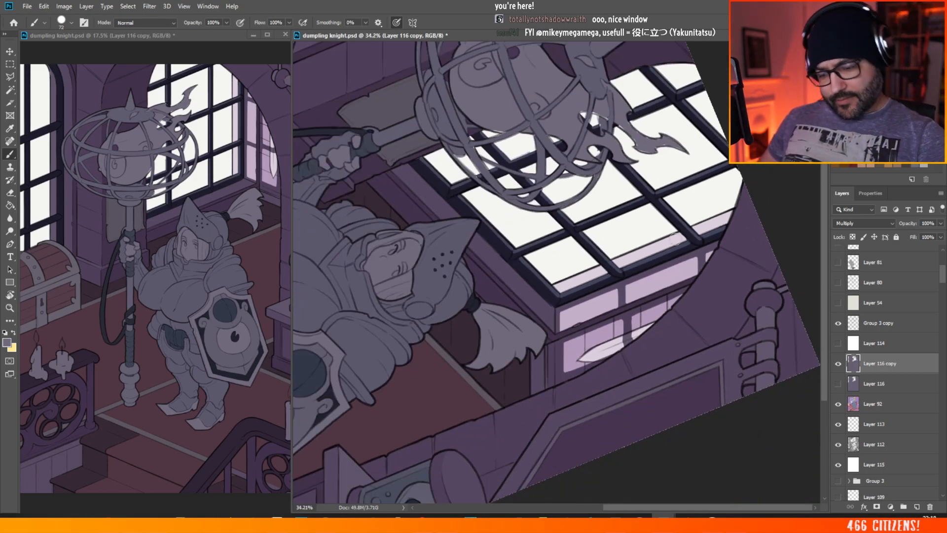
pyautogui.scroll(8, 597, 376)
pyautogui.scroll(3, 667, 222)
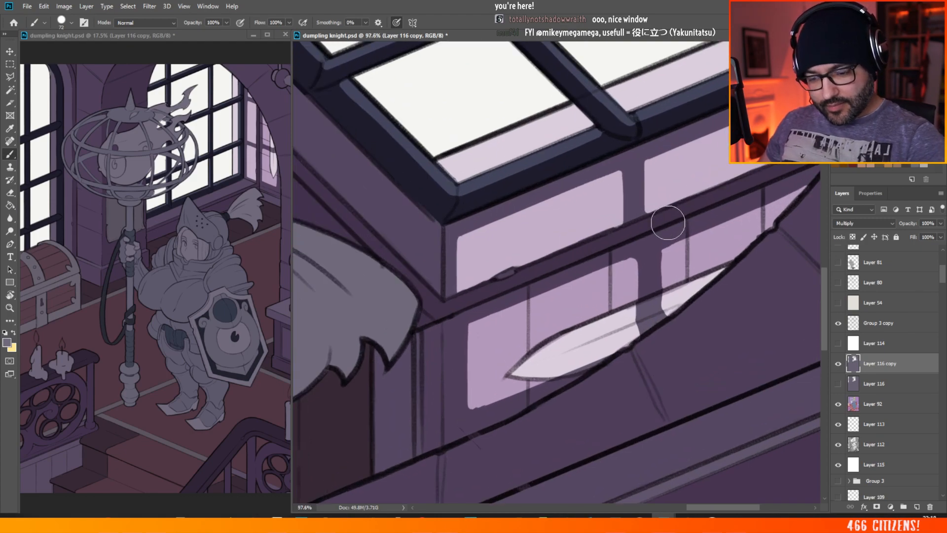
# Step: Straighten the facing edges of the two brick-wall light patches beside the dividing bar shadow, undoing the last stroke
pyautogui.moveTo(660, 266); pyautogui.dragTo(663, 254)
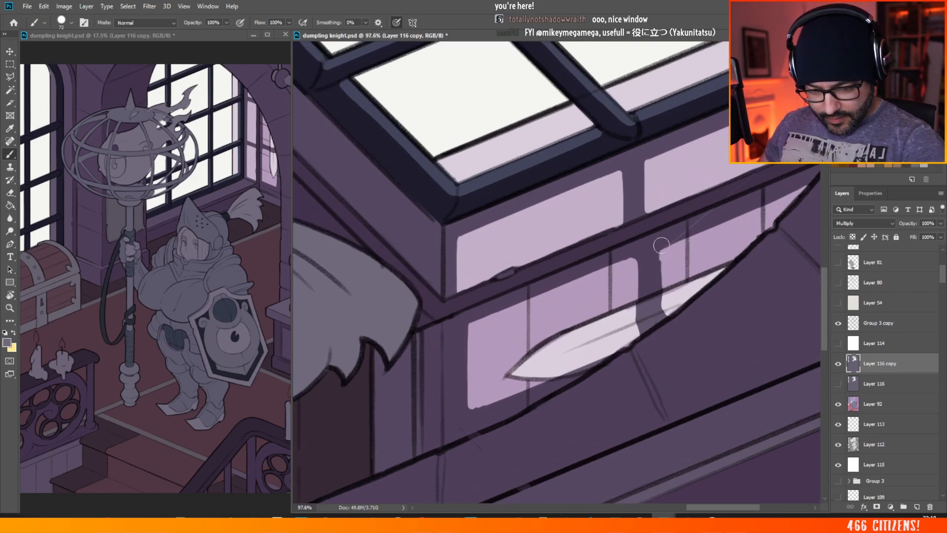
pyautogui.moveTo(665, 259); pyautogui.dragTo(665, 290)
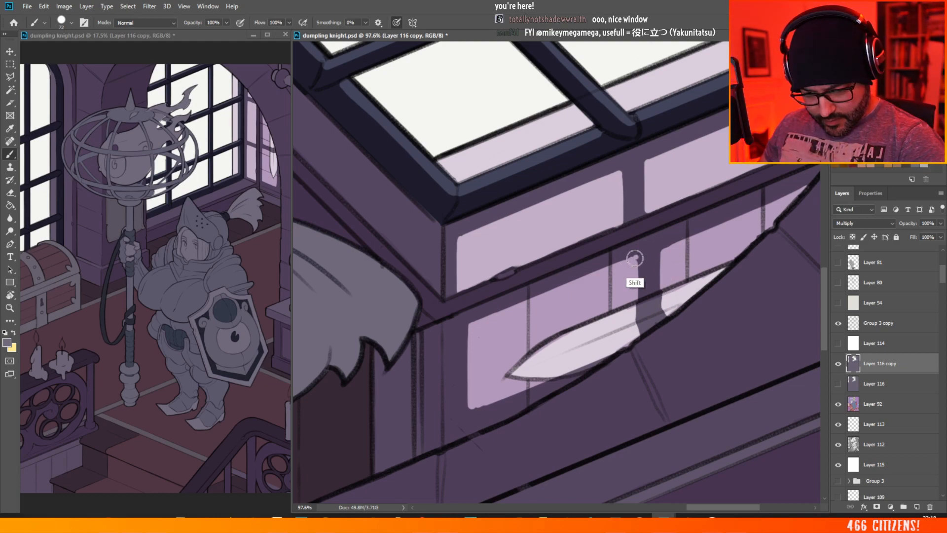
pyautogui.moveTo(635, 258); pyautogui.dragTo(636, 290)
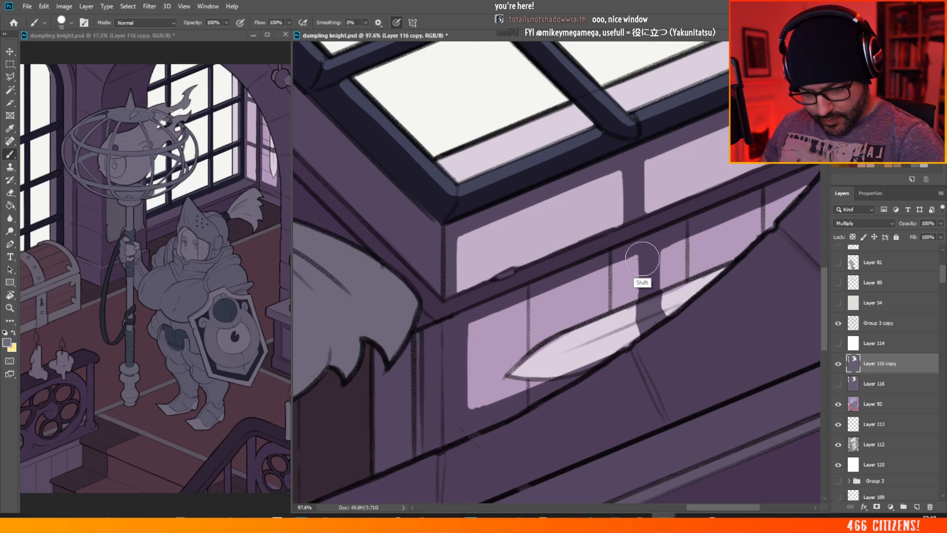
pyautogui.moveTo(643, 257); pyautogui.dragTo(643, 292)
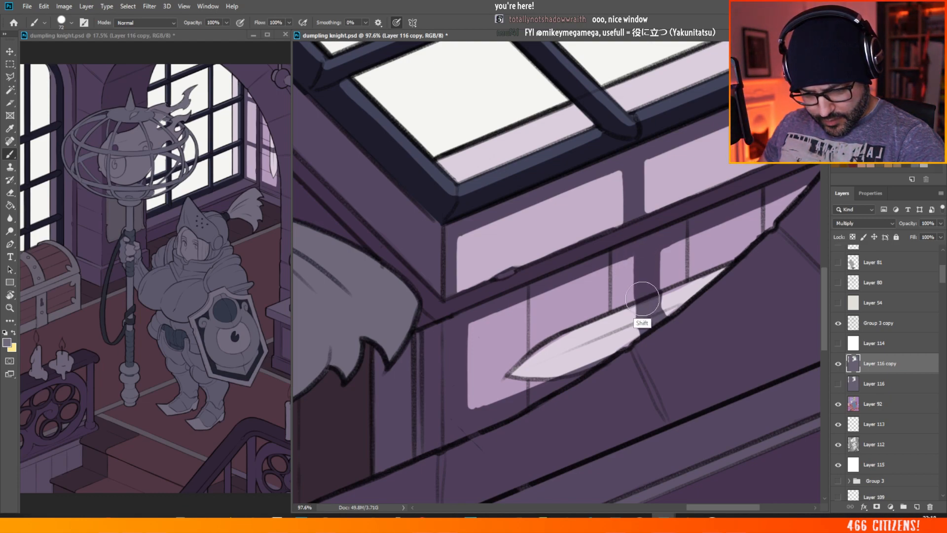
pyautogui.moveTo(634, 257); pyautogui.dragTo(634, 301)
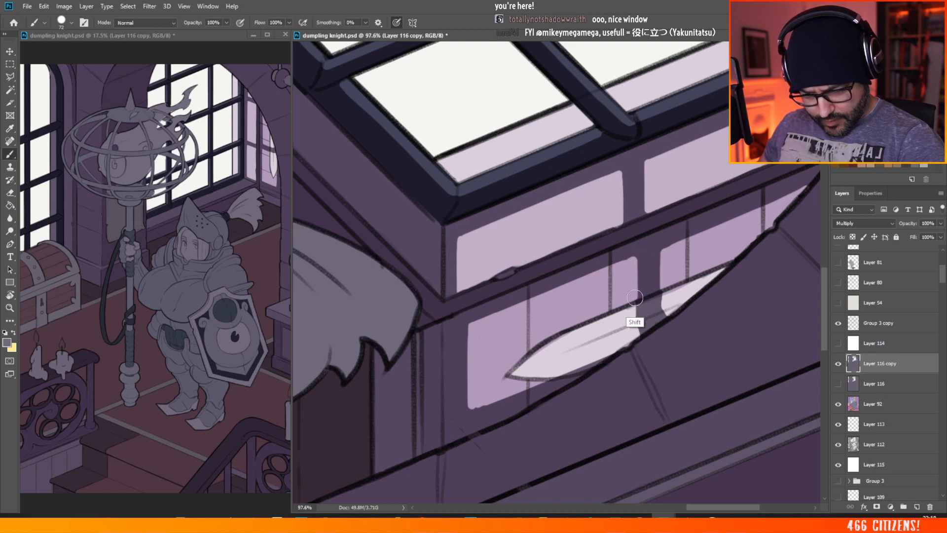
pyautogui.hotkey('ctrl', 'z')
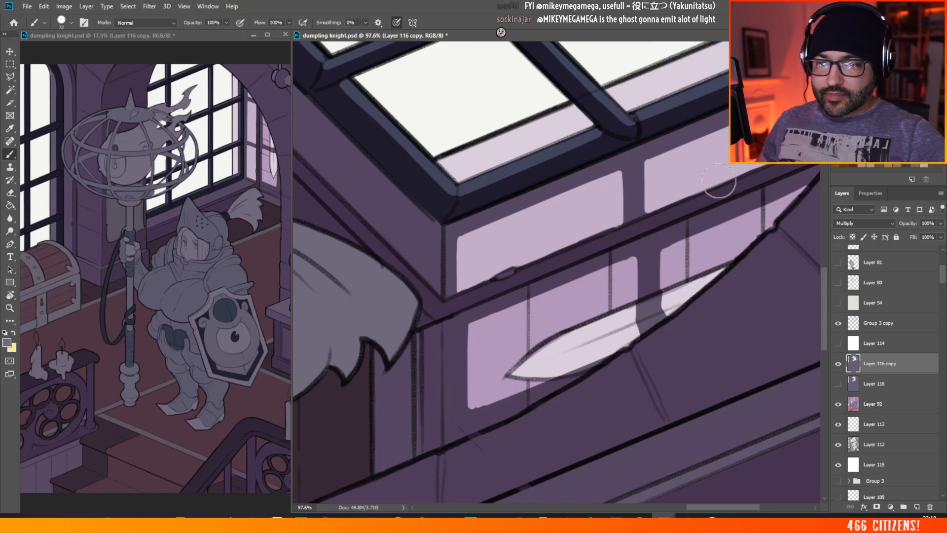
# Step: Examine the window light patches up close and against the whole illustration with the canvas still rotated
pyautogui.scroll(-5, 629, 281)
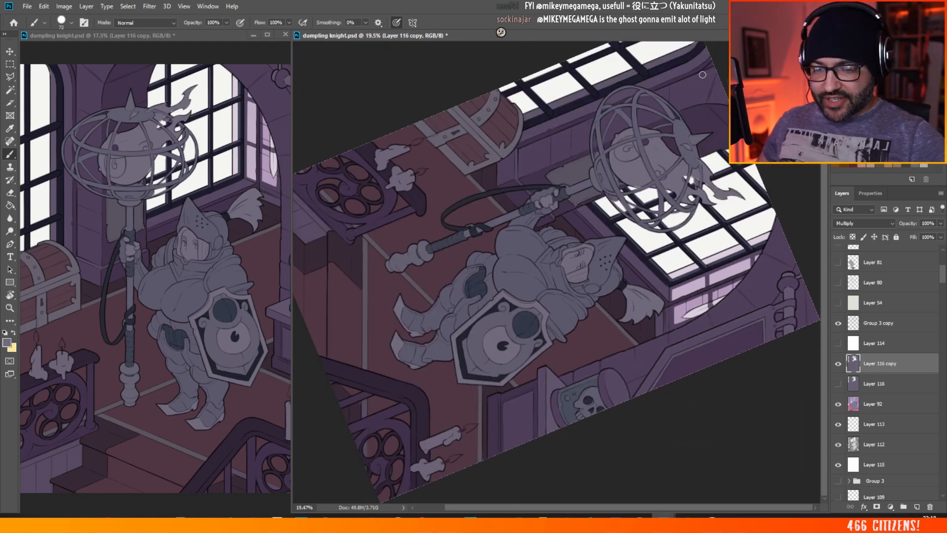
pyautogui.scroll(4, 708, 78)
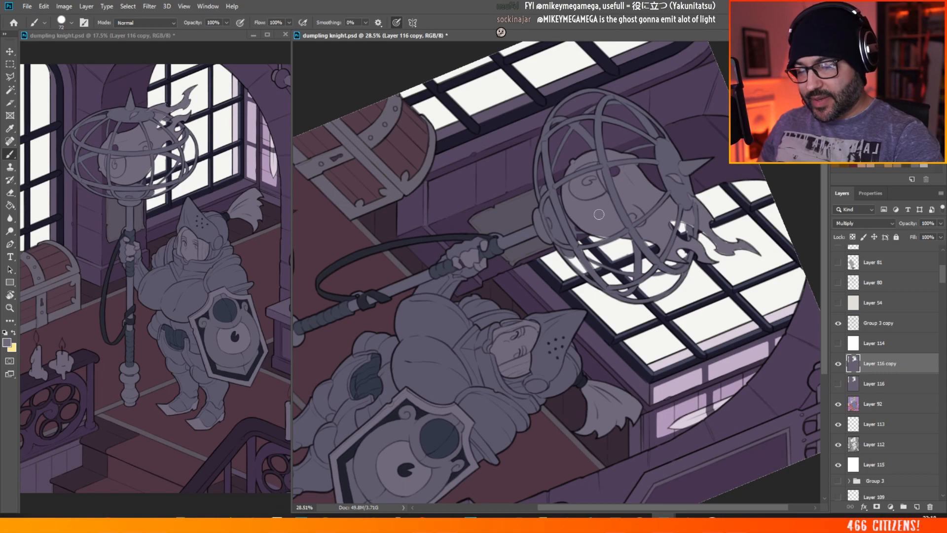
pyautogui.scroll(-2, 495, 145)
pyautogui.scroll(-2, 809, 135)
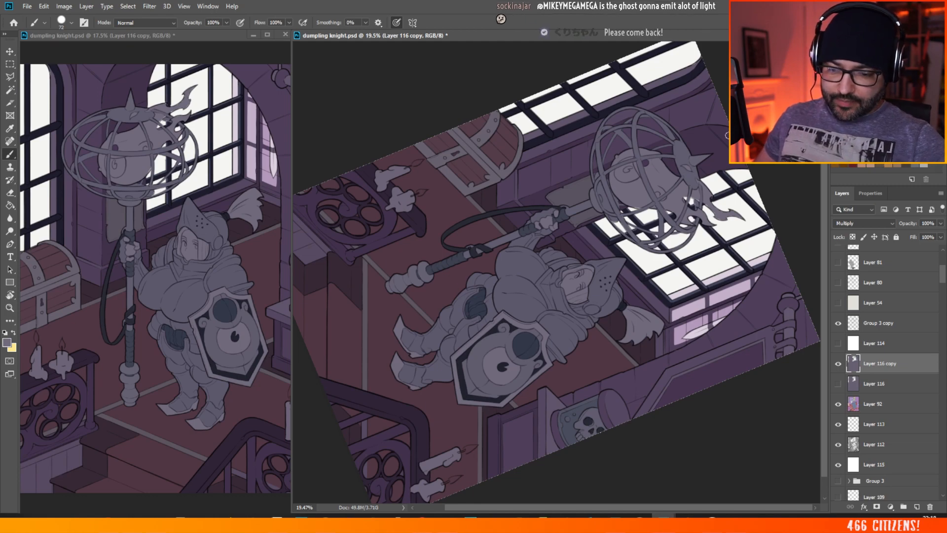
pyautogui.scroll(-1, 695, 168)
pyautogui.scroll(2, 705, 148)
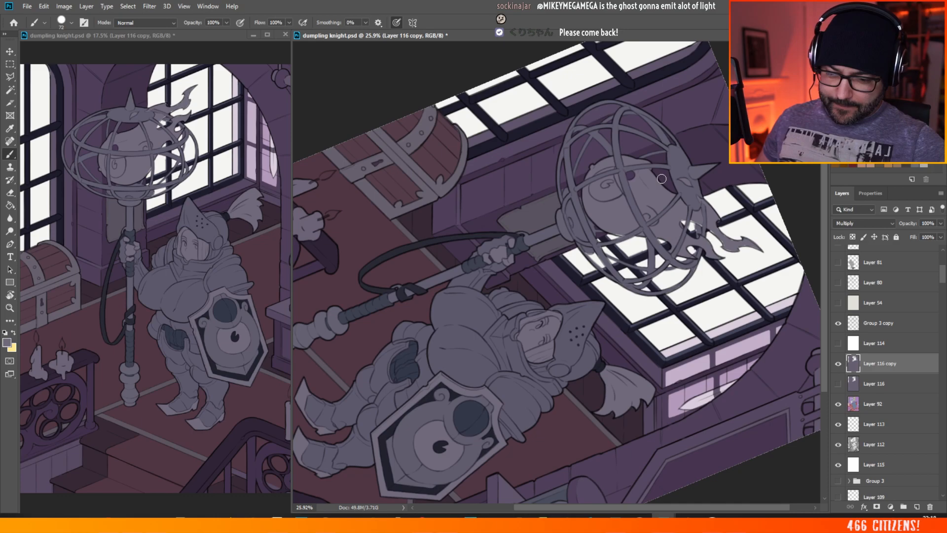
pyautogui.scroll(-3, 638, 204)
pyautogui.scroll(10, 715, 337)
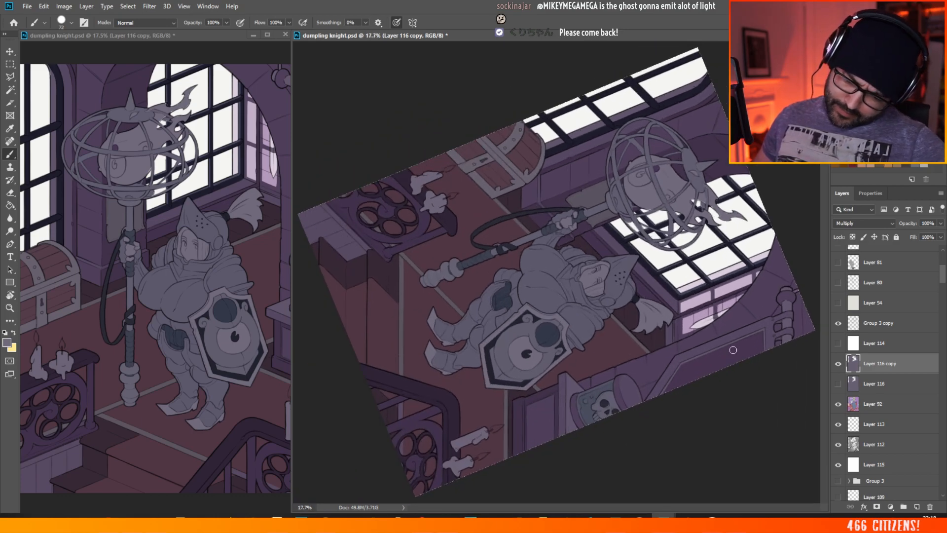
pyautogui.scroll(-5, 667, 323)
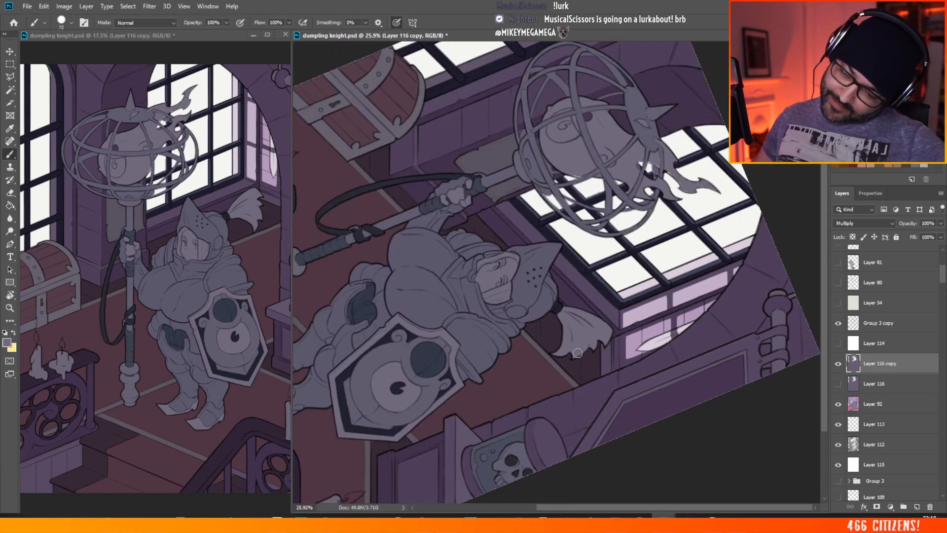
pyautogui.scroll(-2, 574, 346)
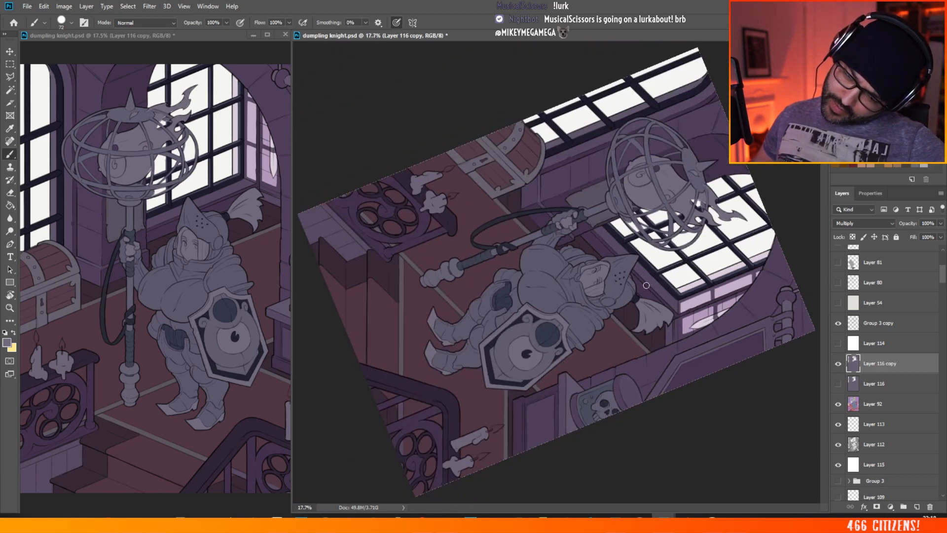
pyautogui.scroll(2, 714, 308)
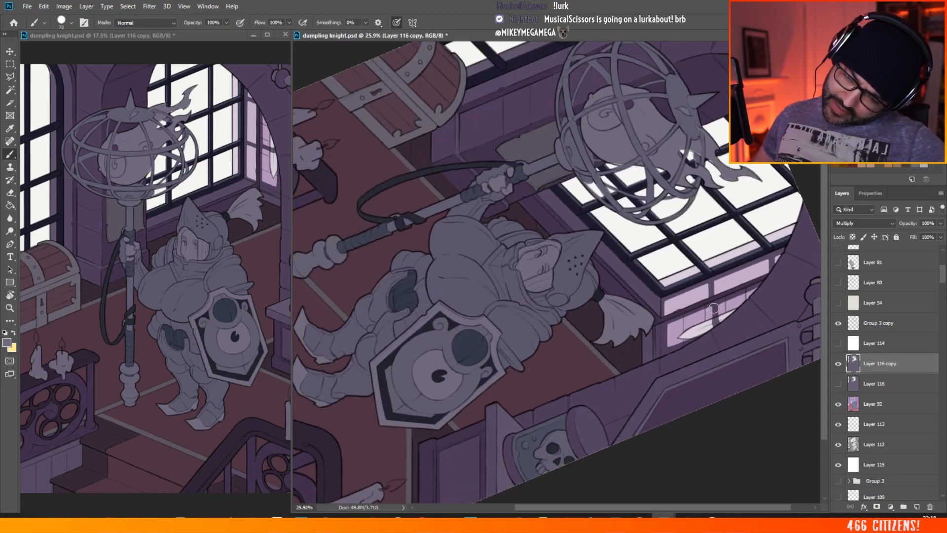
# Step: Return the canvas view rotation to 0°
pyautogui.scroll(1, 713, 308)
pyautogui.press('r')
pyautogui.moveTo(732, 439); pyautogui.dragTo(750, 188)
pyautogui.press('Escape')
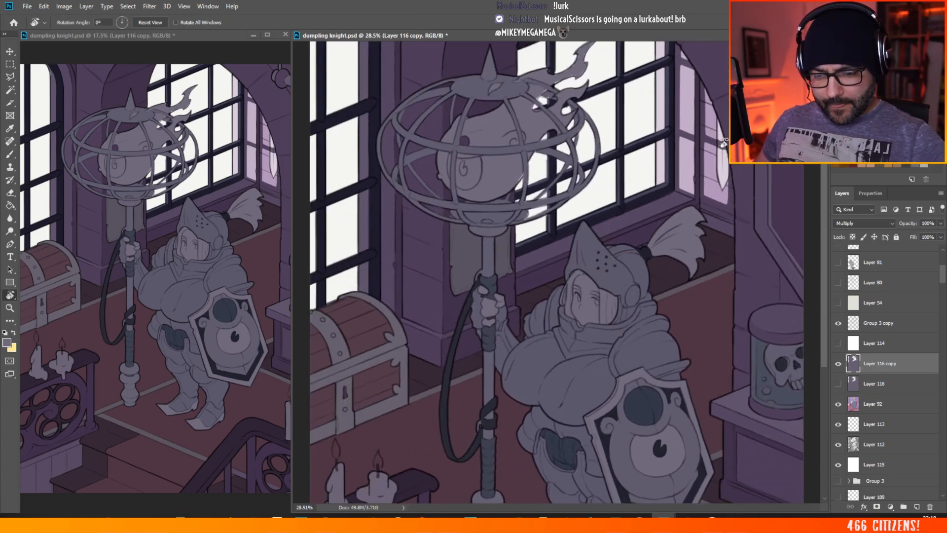
# Step: Examine the upright illustration as a whole and up close, judging the window light against the shaded knight and room
pyautogui.scroll(2, 722, 124)
pyautogui.scroll(-8, 722, 123)
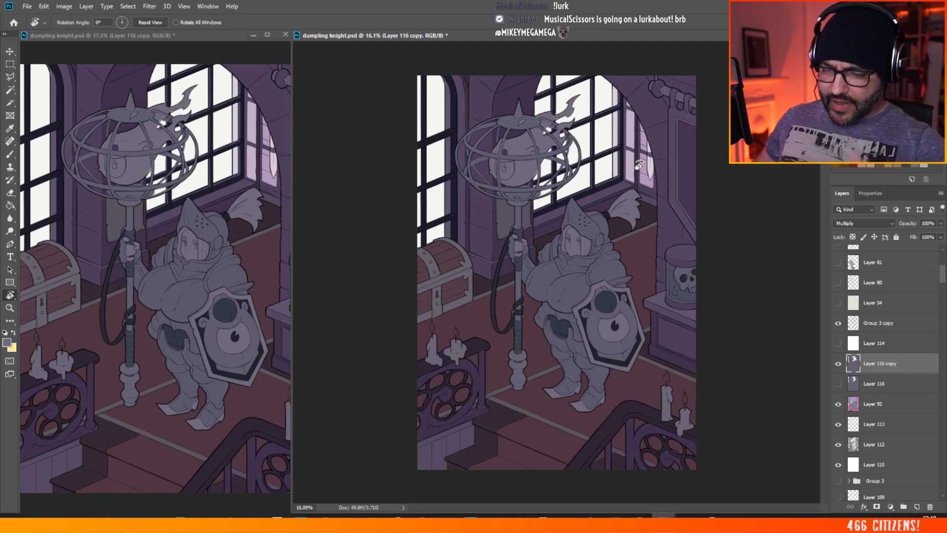
pyautogui.scroll(-3, 589, 128)
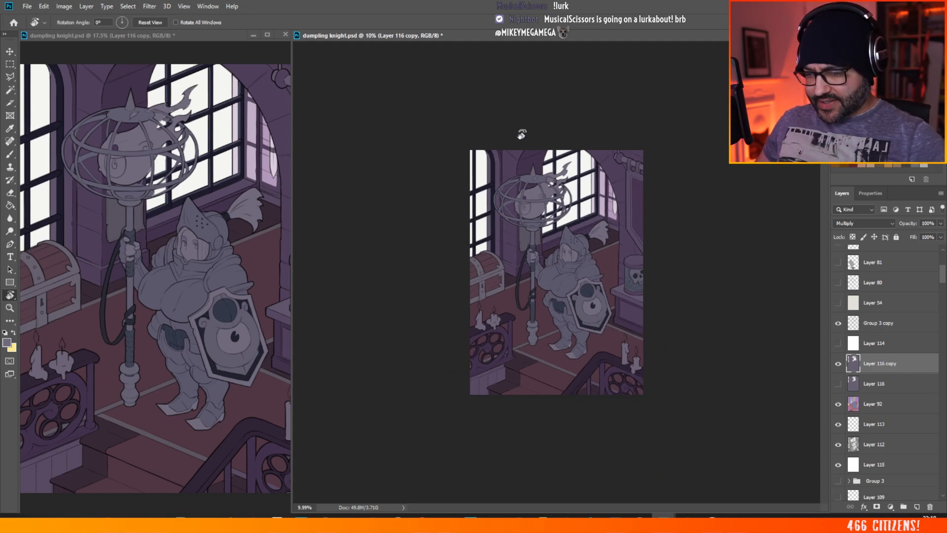
pyautogui.scroll(5, 693, 128)
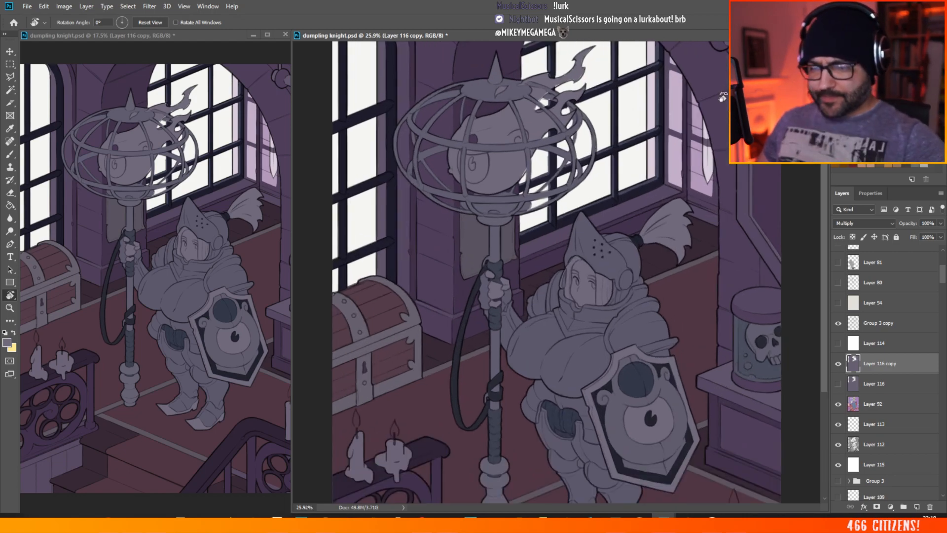
pyautogui.scroll(-3, 564, 254)
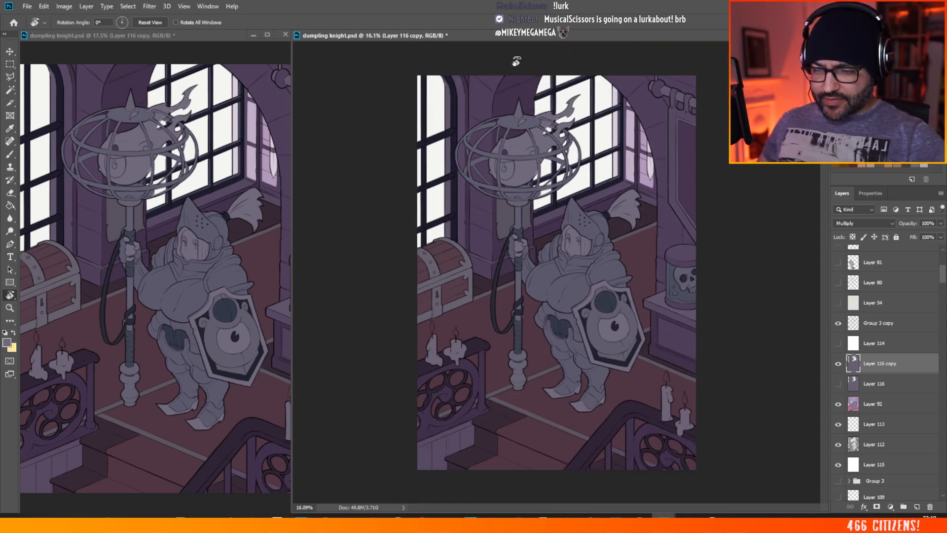
pyautogui.scroll(3, 510, 57)
pyautogui.scroll(1, 396, 124)
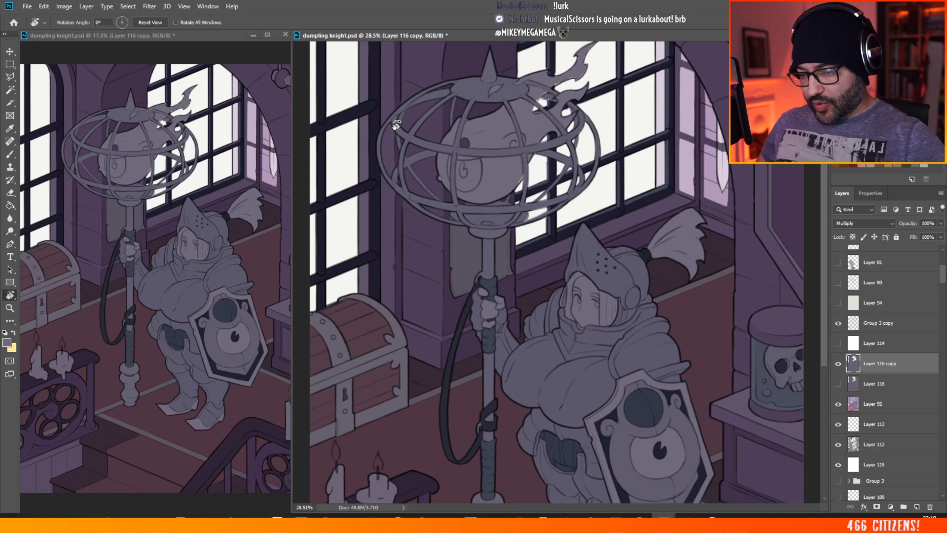
pyautogui.scroll(-2, 396, 125)
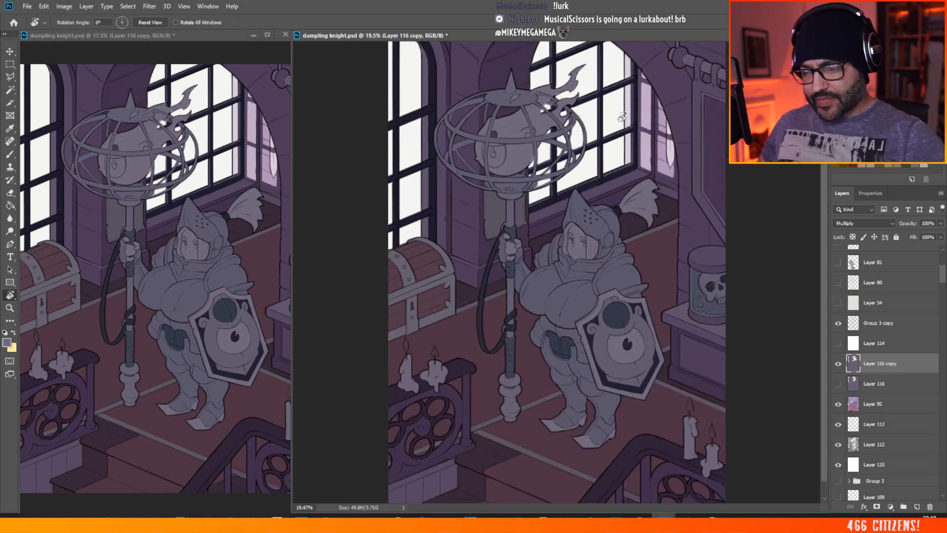
pyautogui.scroll(2, 656, 81)
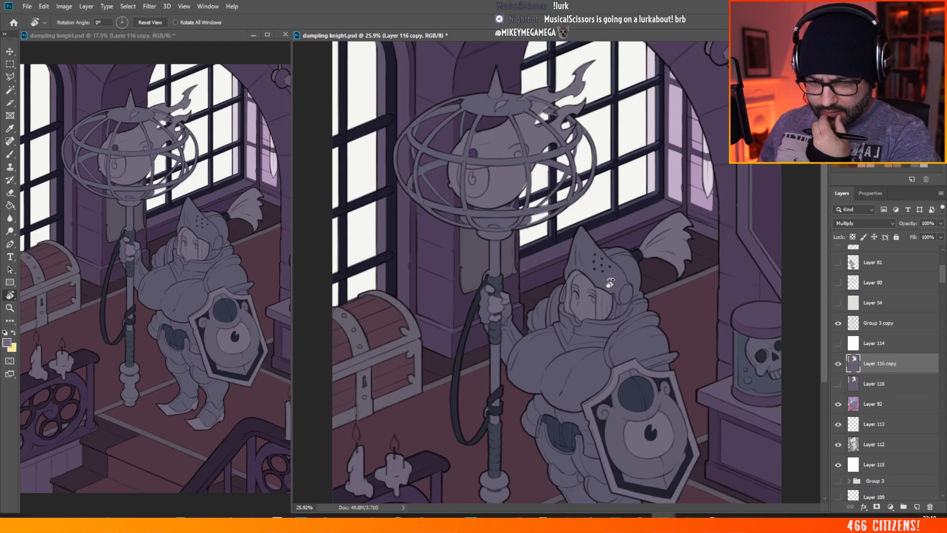
pyautogui.scroll(-2, 475, 414)
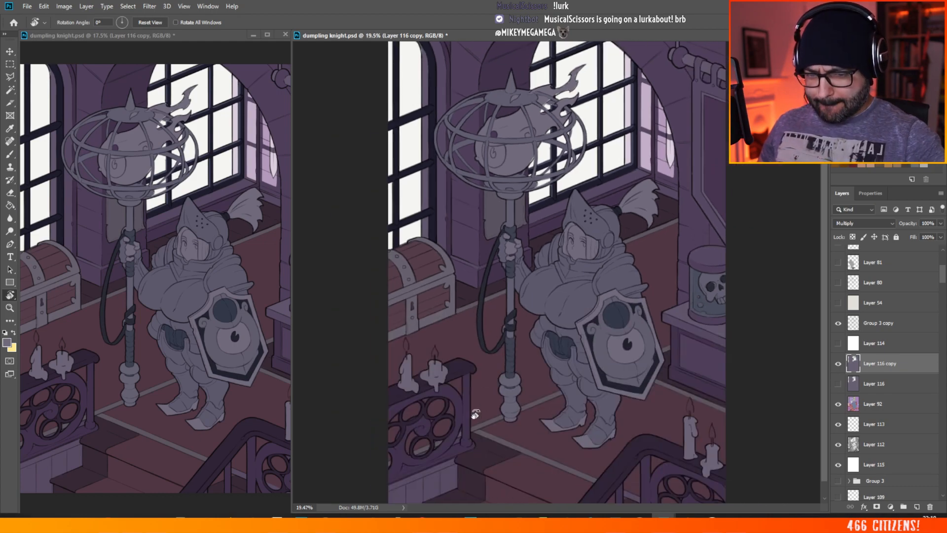
pyautogui.scroll(-1, 475, 415)
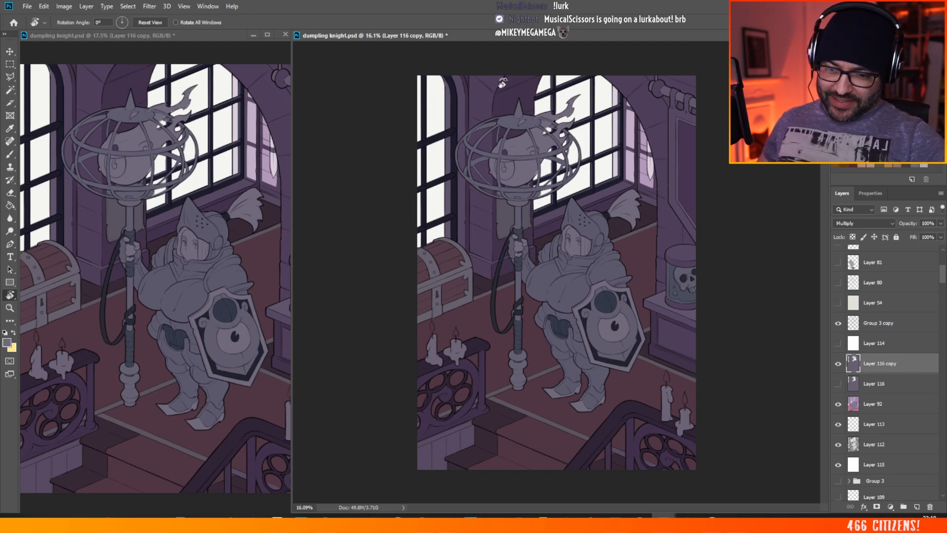
pyautogui.scroll(5, 718, 100)
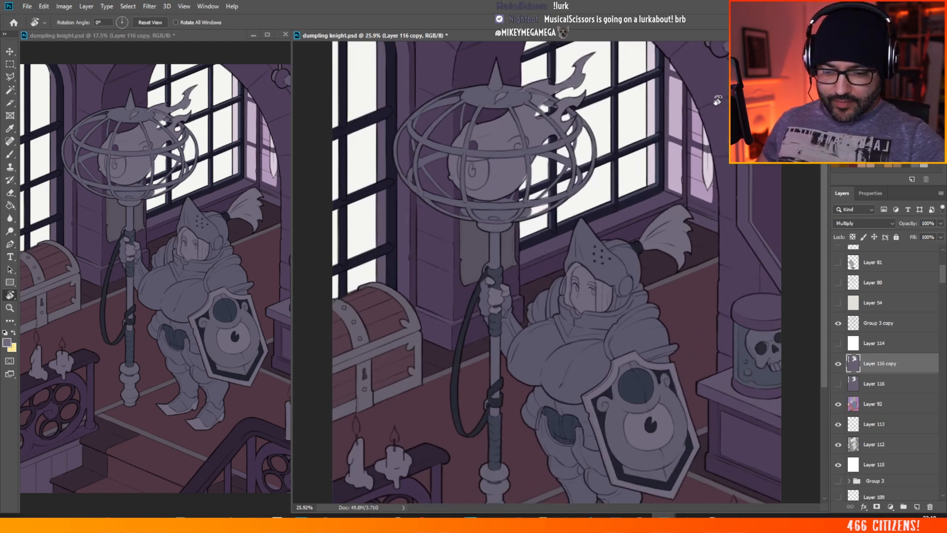
# Step: Duplicate Layer 116, then hide Layer 116 copy and show the new duplicate in its place
pyautogui.click(872, 384)
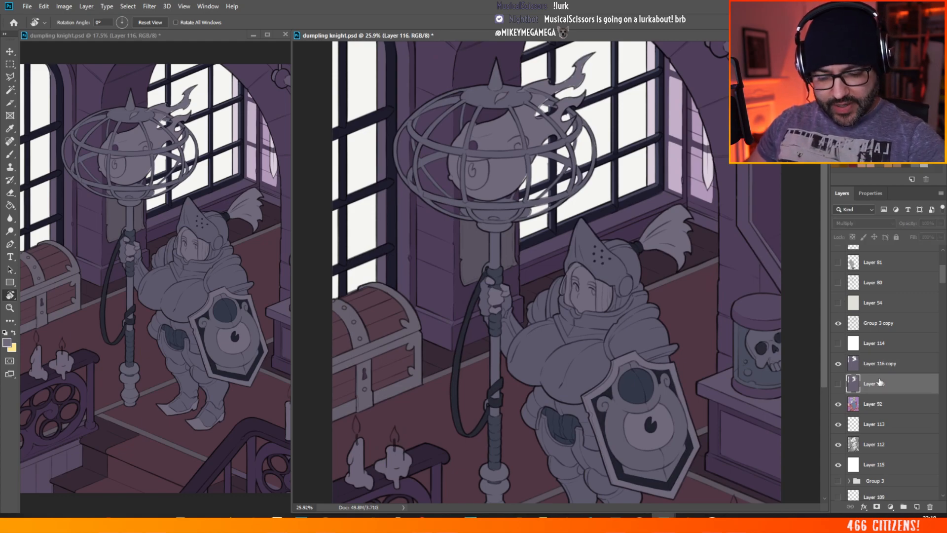
pyautogui.rightClick(873, 384)
pyautogui.click(814, 210)
pyautogui.press('Return')
pyautogui.press('b')
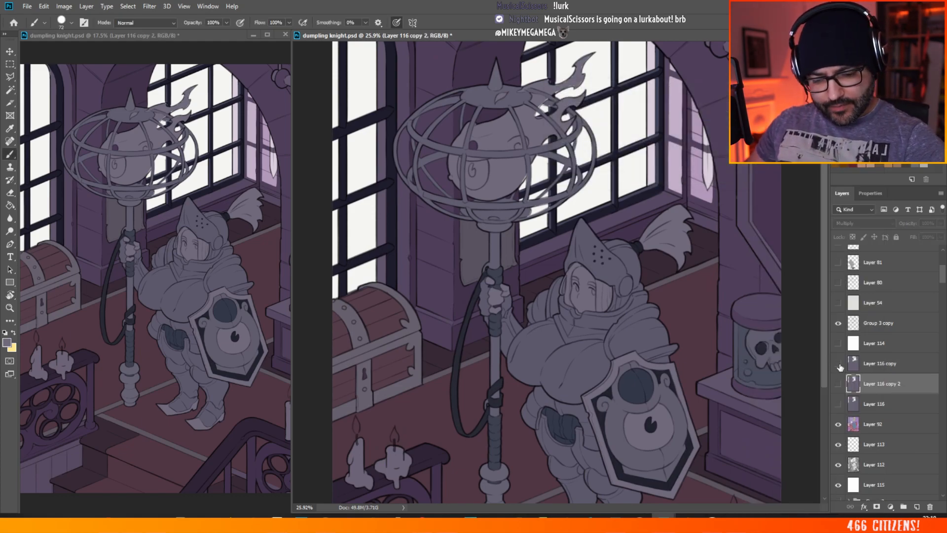
pyautogui.click(838, 363)
pyautogui.click(838, 383)
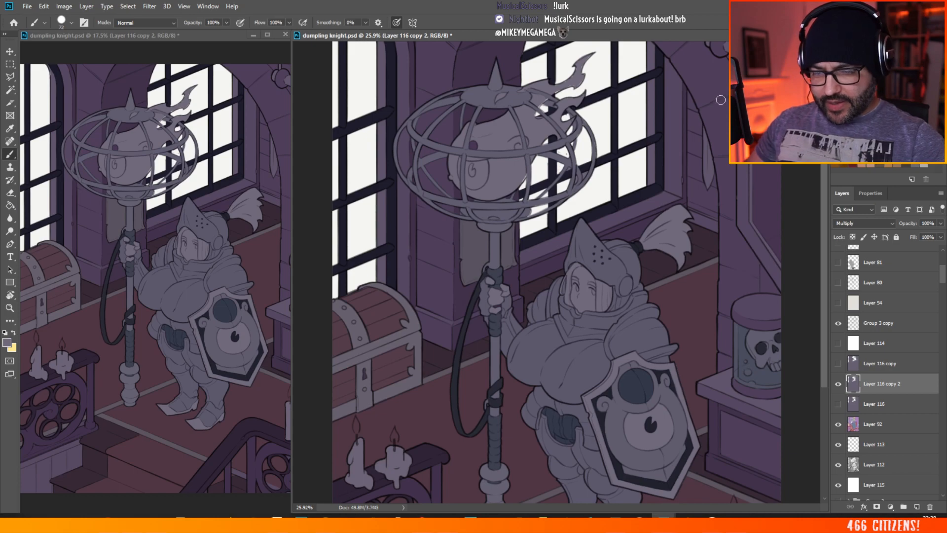
# Step: Add a new layer above the duplicated shadow layer and set the foreground colour to orange ff5a00
pyautogui.scroll(3, 720, 100)
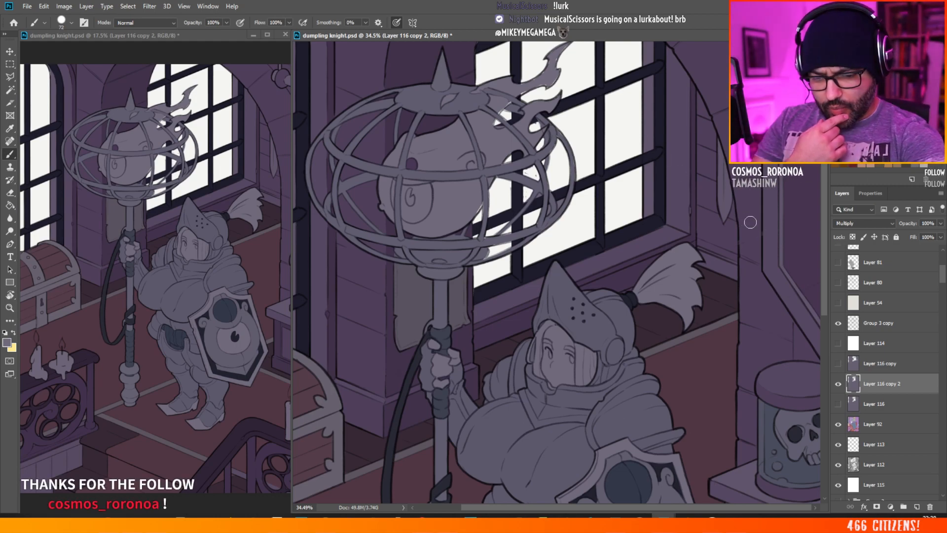
pyautogui.click(916, 506)
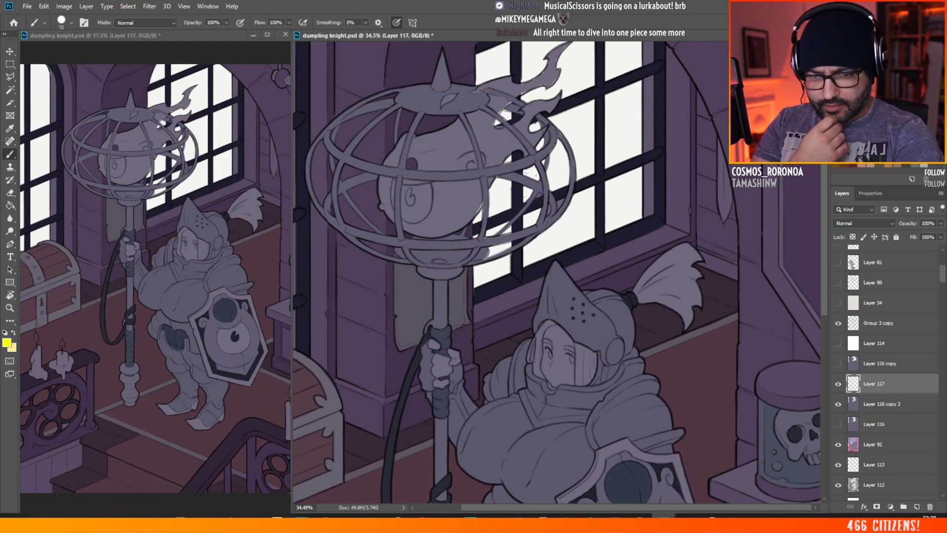
pyautogui.click(8, 343)
pyautogui.click(688, 252)
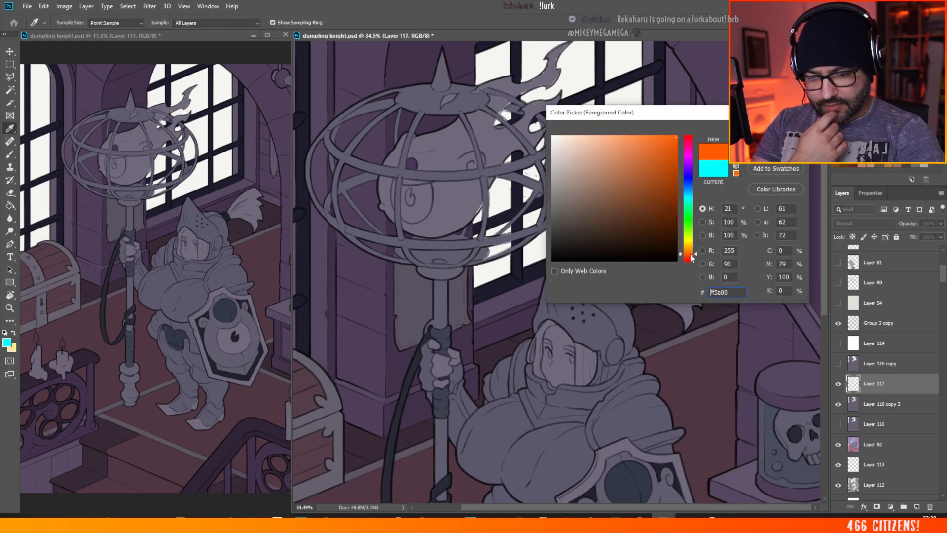
pyautogui.press('Return')
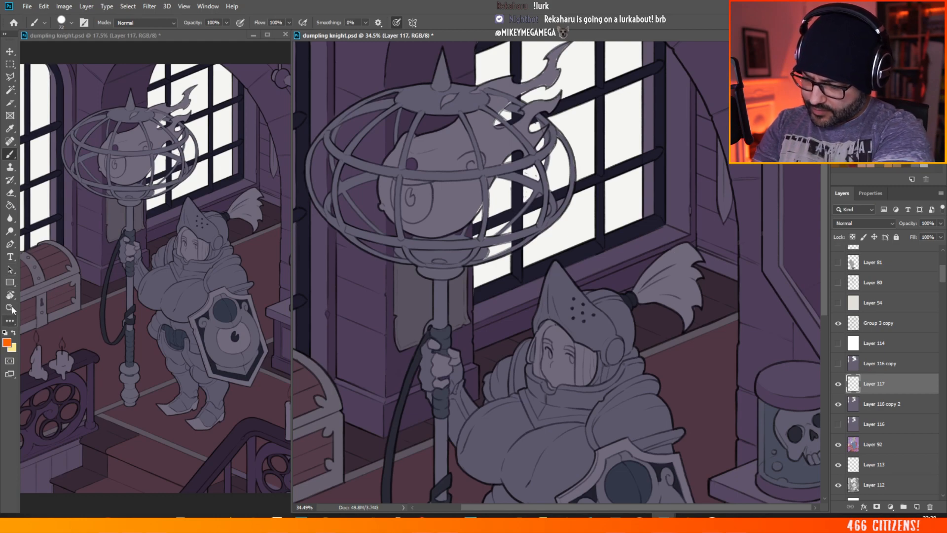
# Step: Switch to the Line tool in Shape mode and set its stroke colour to the recently used orange
pyautogui.click(9, 282)
pyautogui.click(48, 320)
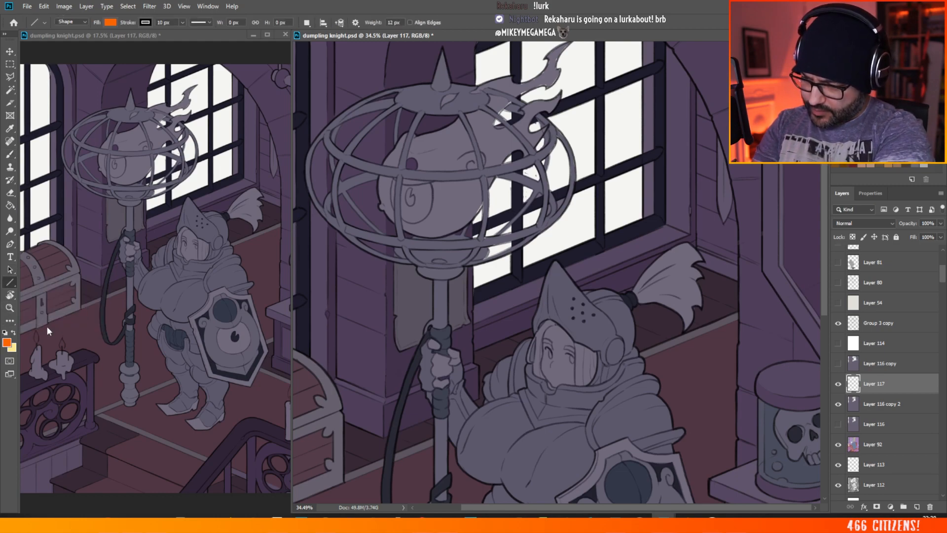
pyautogui.click(146, 23)
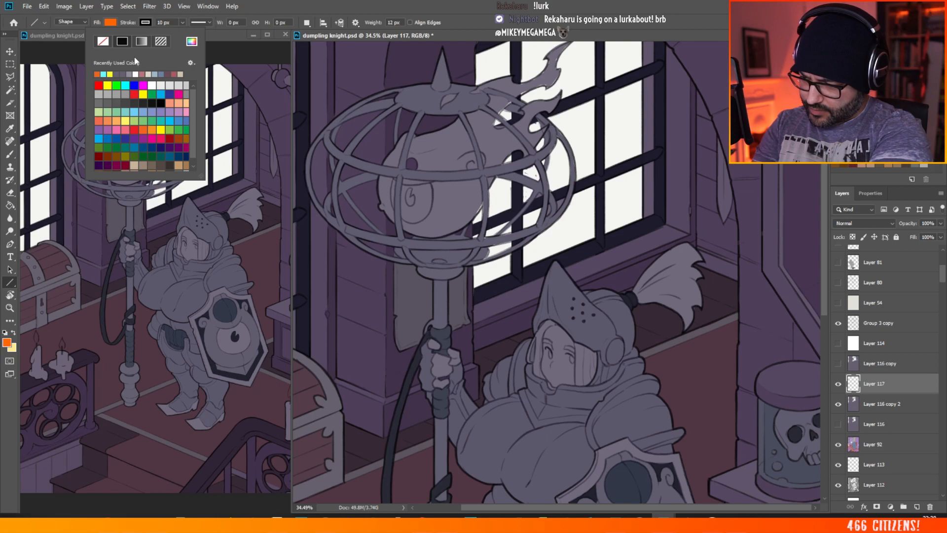
pyautogui.click(98, 74)
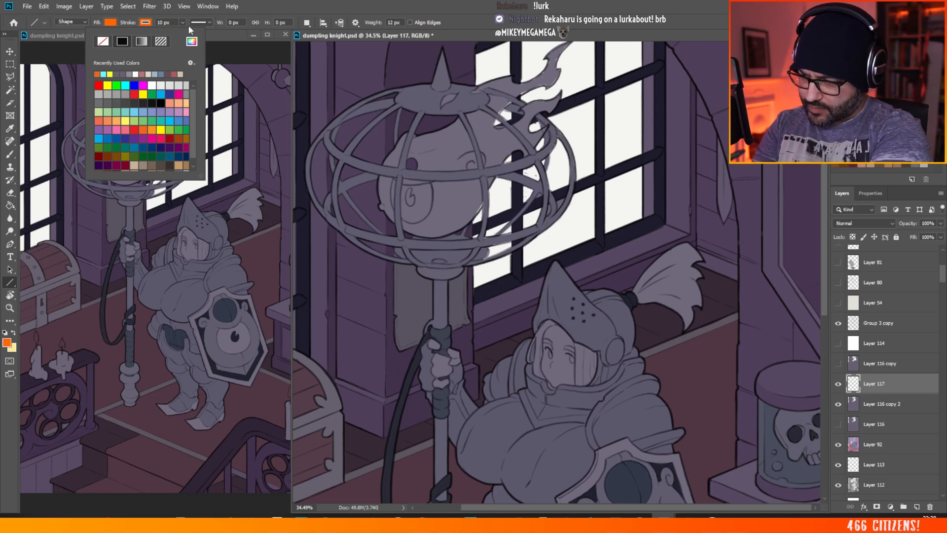
# Step: Draw a diagonal orange line about 1104 px wide and 1025 px high from the upper window's crossbar down towards the right wall
pyautogui.click(251, 52)
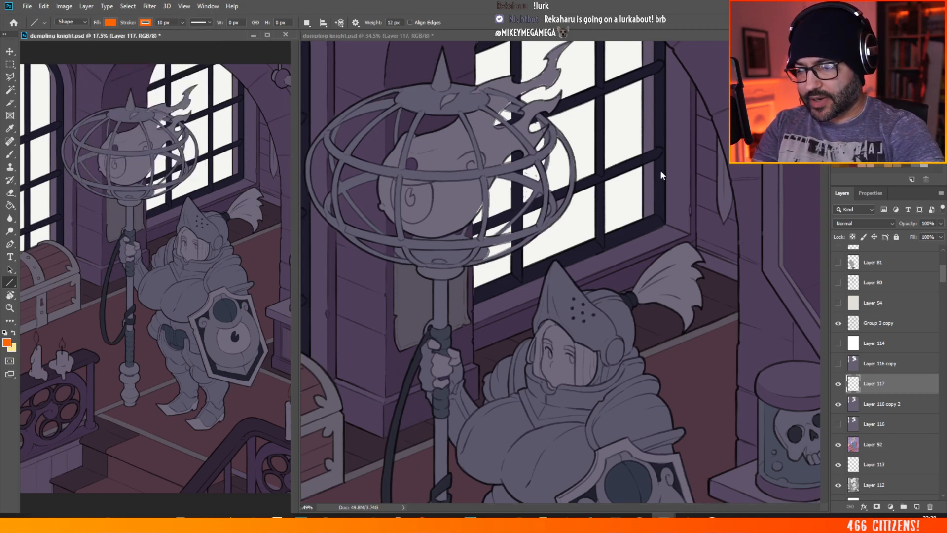
pyautogui.click(575, 44)
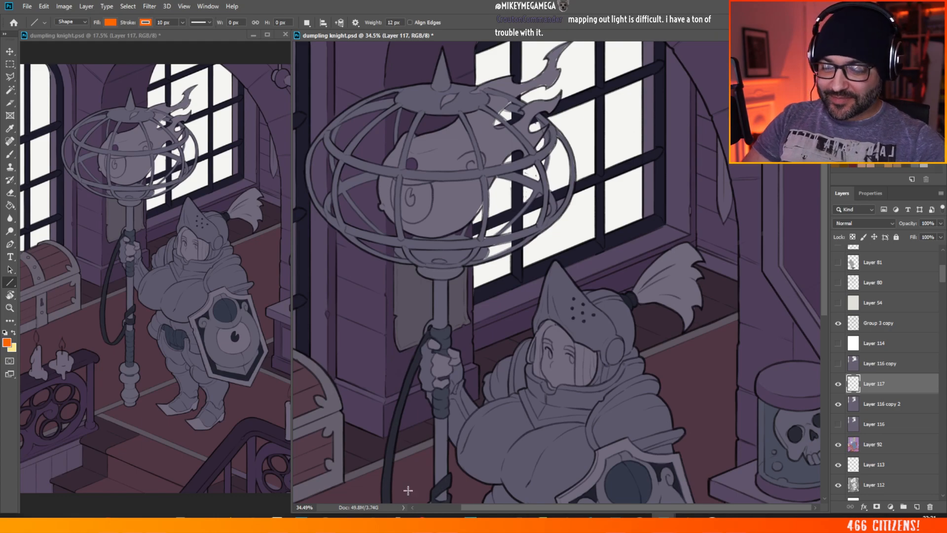
pyautogui.scroll(-3, 476, 219)
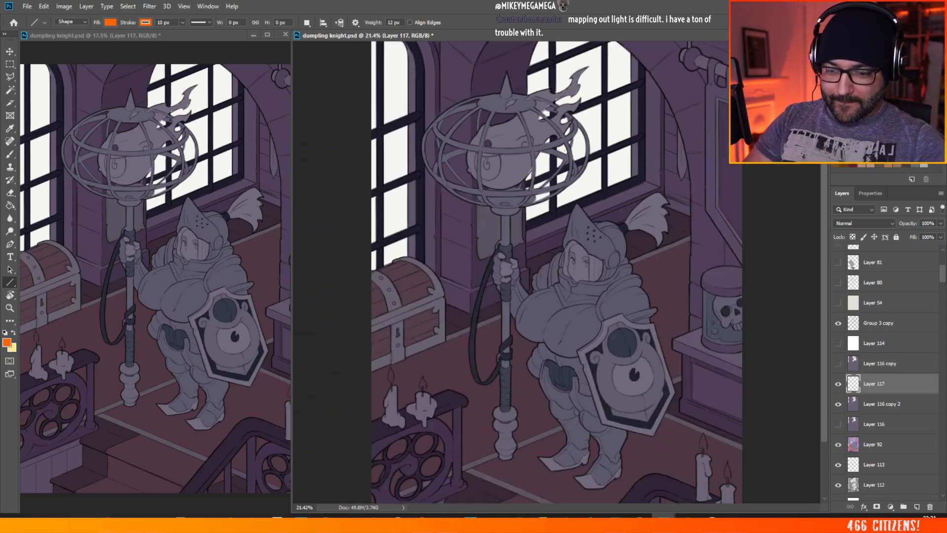
pyautogui.scroll(5, 649, 83)
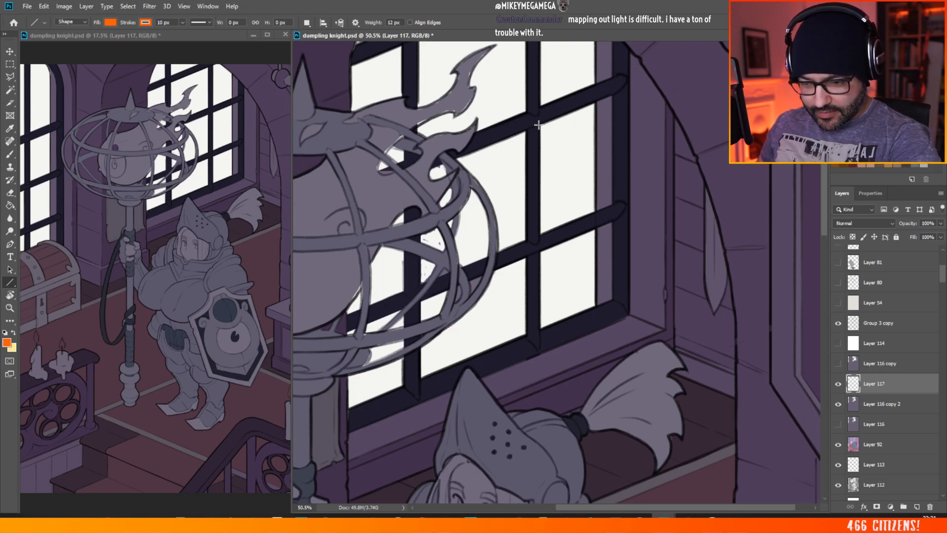
pyautogui.moveTo(540, 124); pyautogui.dragTo(810, 377)
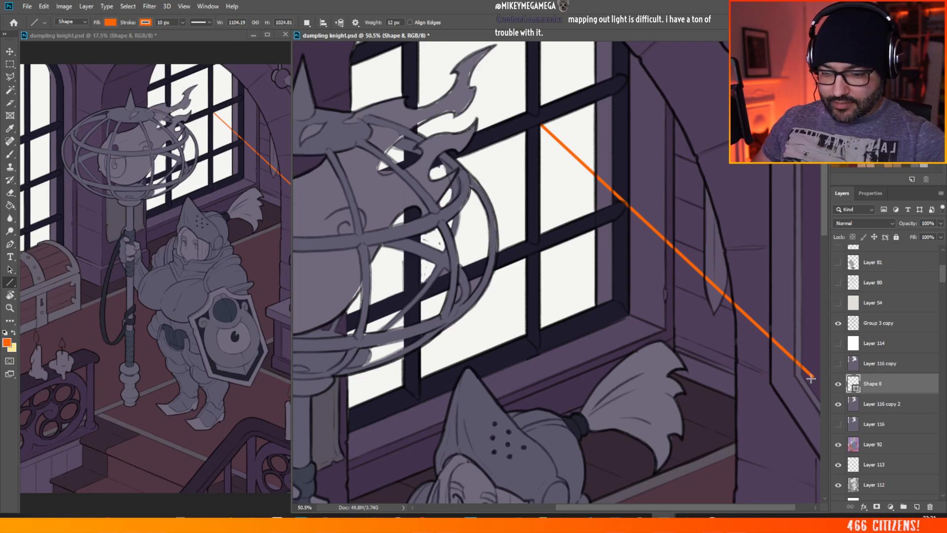
# Step: Scale the orange line to about 337% so it spans the whole picture diagonally from the upper left corner, and apply the transform
pyautogui.scroll(-5, 360, 210)
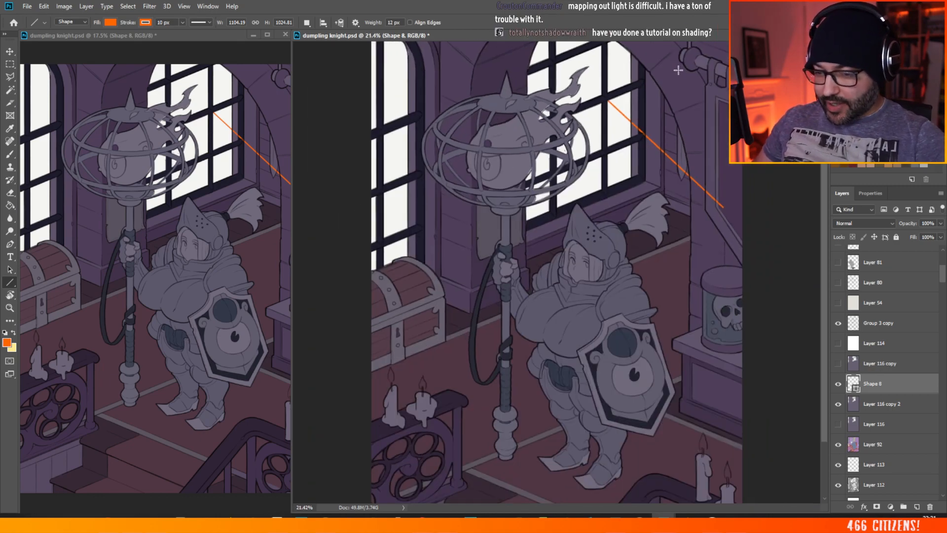
pyautogui.click(44, 6)
pyautogui.moveTo(124, 232)
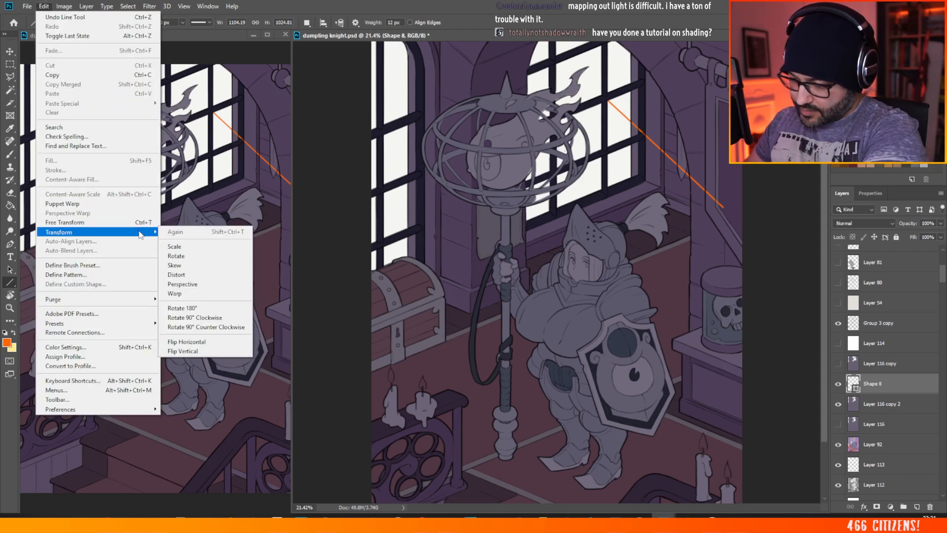
pyautogui.click(187, 247)
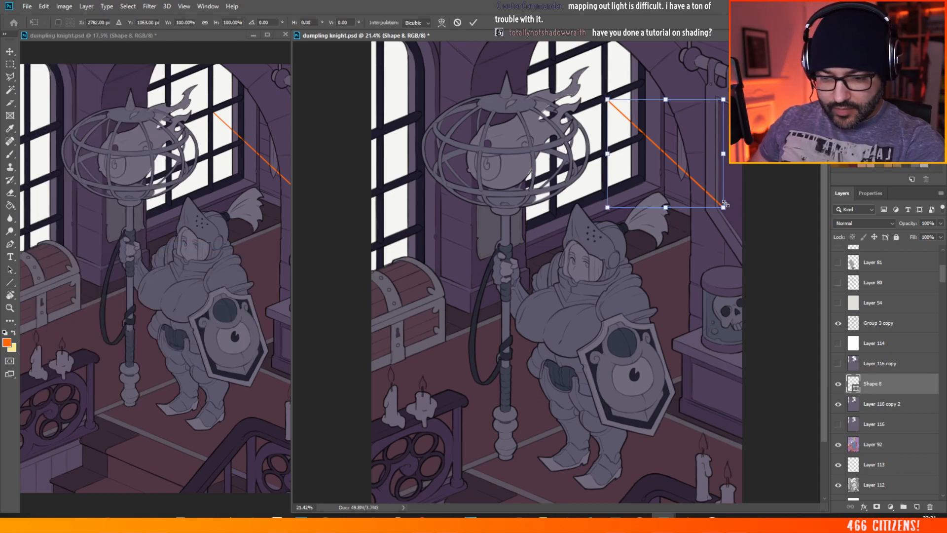
pyautogui.moveTo(723, 208); pyautogui.dragTo(795, 233)
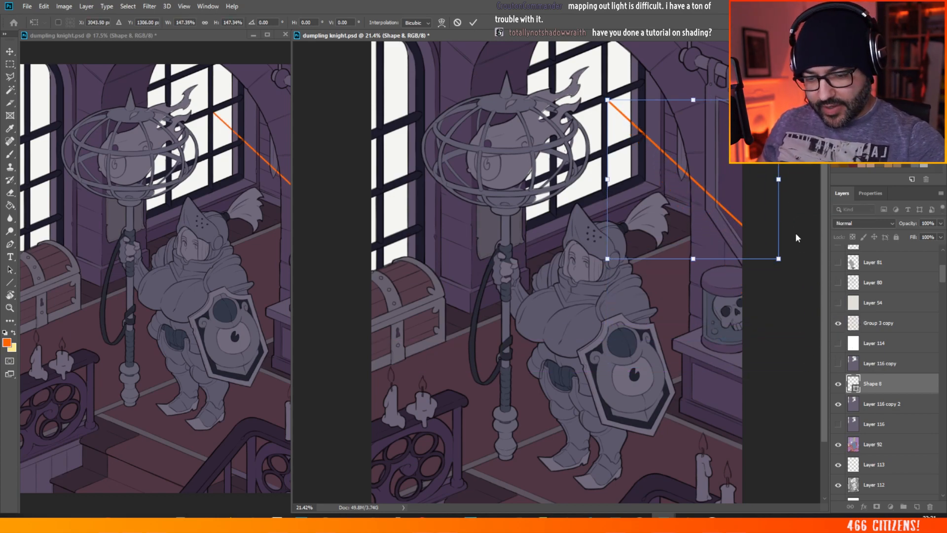
pyautogui.hotkey('ctrl', '-')
pyautogui.moveTo(592, 123); pyautogui.dragTo(510, 61)
pyautogui.moveTo(723, 238); pyautogui.dragTo(814, 320)
pyautogui.moveTo(775, 202); pyautogui.dragTo(671, 226)
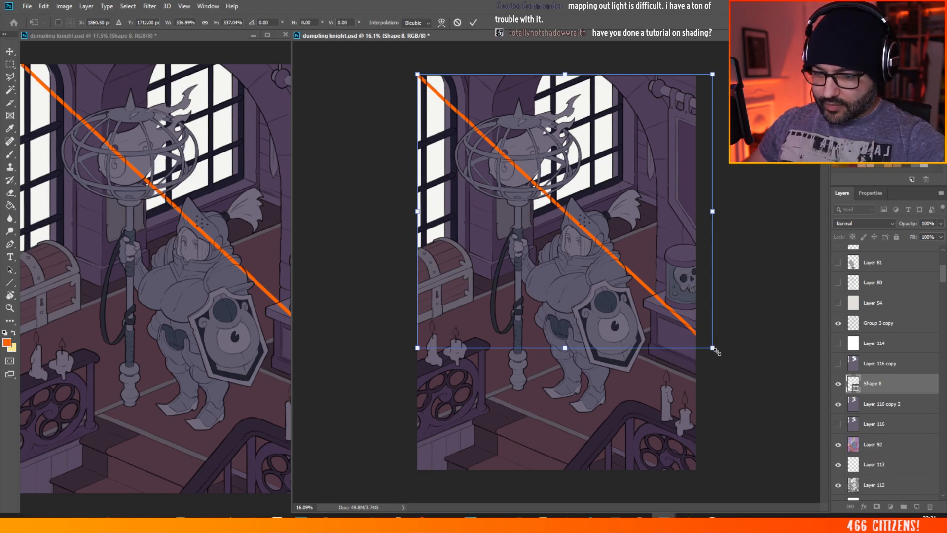
pyautogui.press('u')
# Step: Move the enlarged orange line up and right so it crosses the window behind the knight
pyautogui.scroll(3, 683, 133)
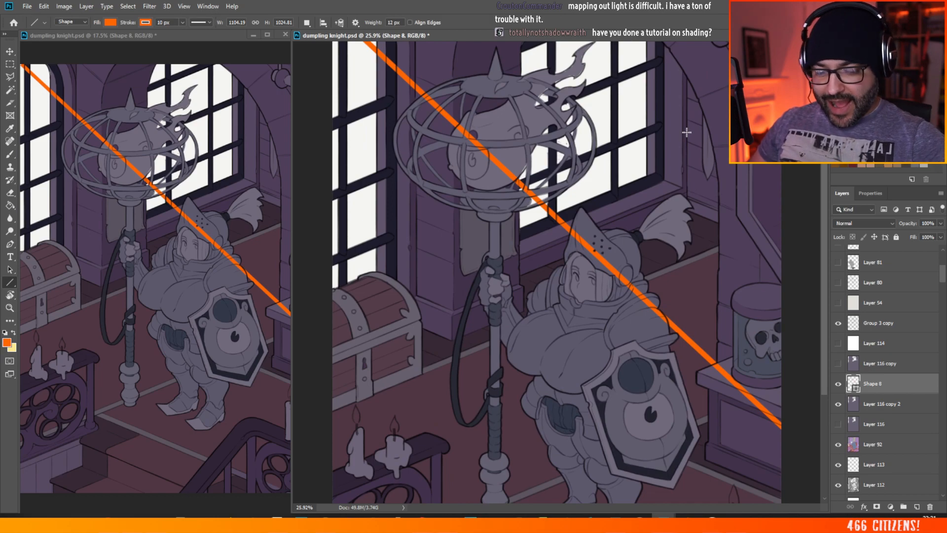
pyautogui.click(9, 51)
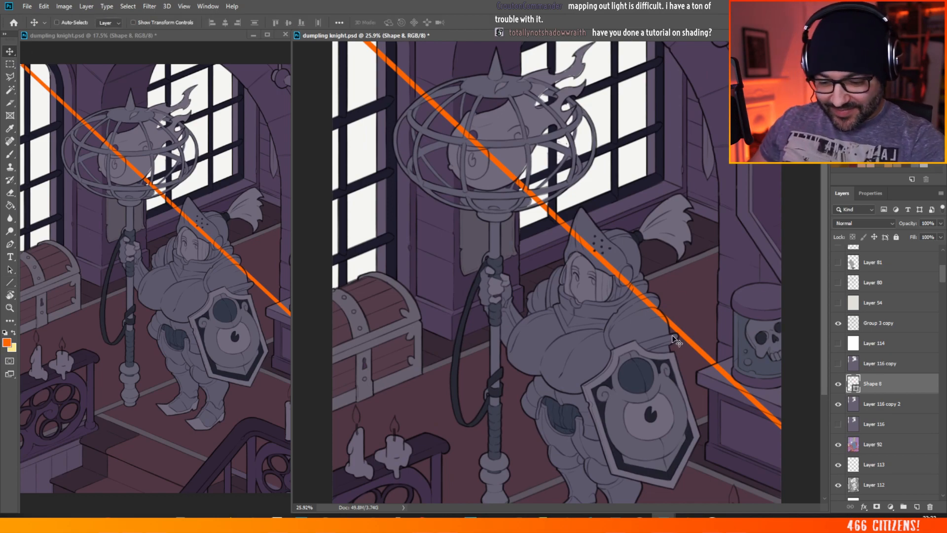
pyautogui.moveTo(676, 329); pyautogui.dragTo(740, 210)
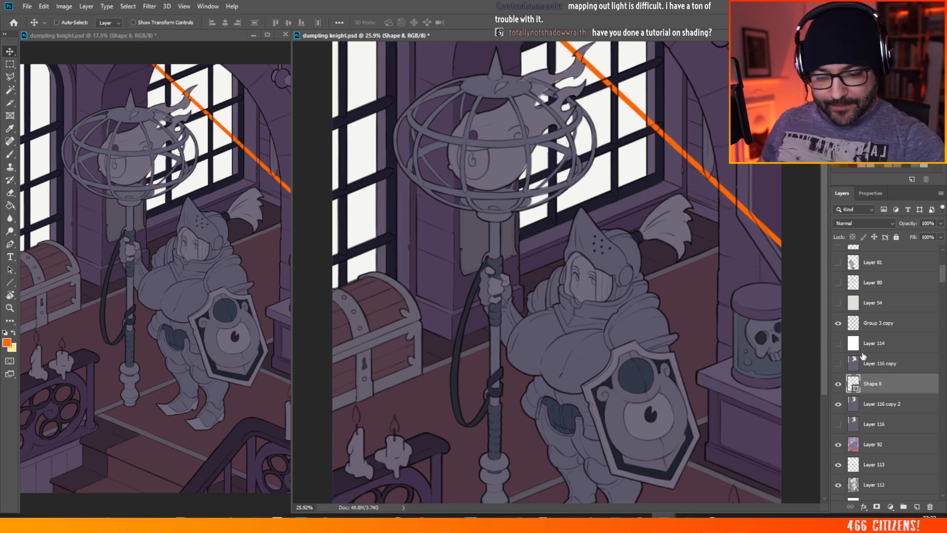
# Step: Duplicate the thick orange line and shift the copy down parallel to it, across the caged eye and the plume
pyautogui.rightClick(872, 383)
pyautogui.click(753, 150)
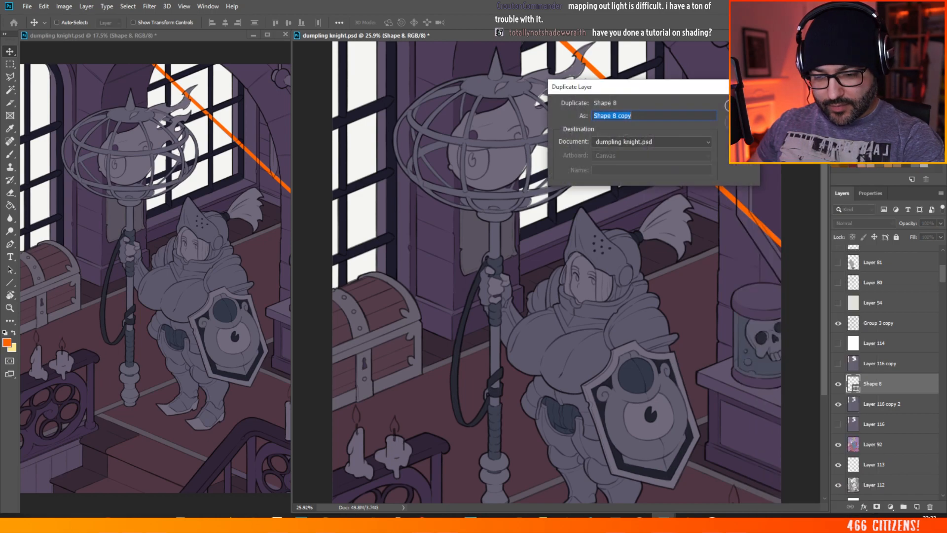
pyautogui.press('Return')
pyautogui.moveTo(722, 191); pyautogui.dragTo(716, 275)
# Step: Delete both thick orange line layers
pyautogui.scroll(-3, 427, 189)
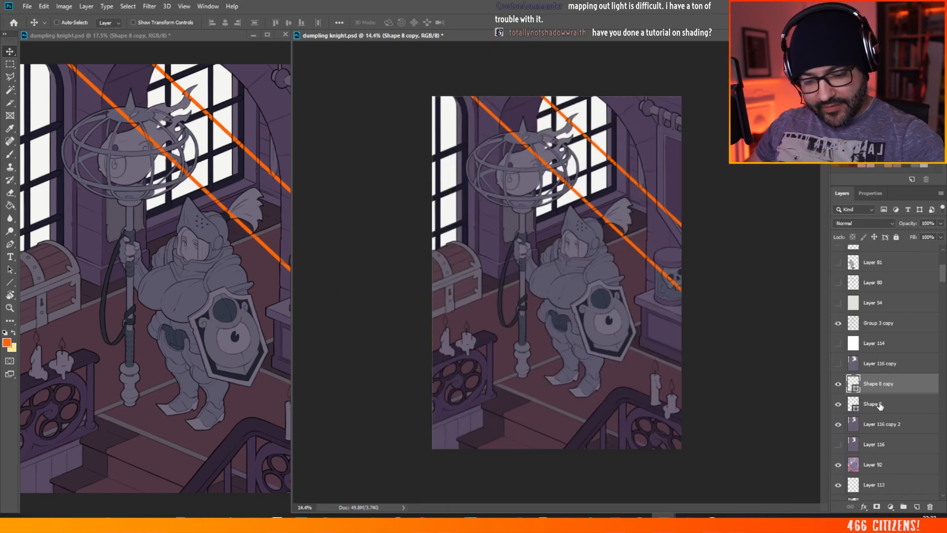
pyautogui.press('Delete')
pyautogui.press('Delete')
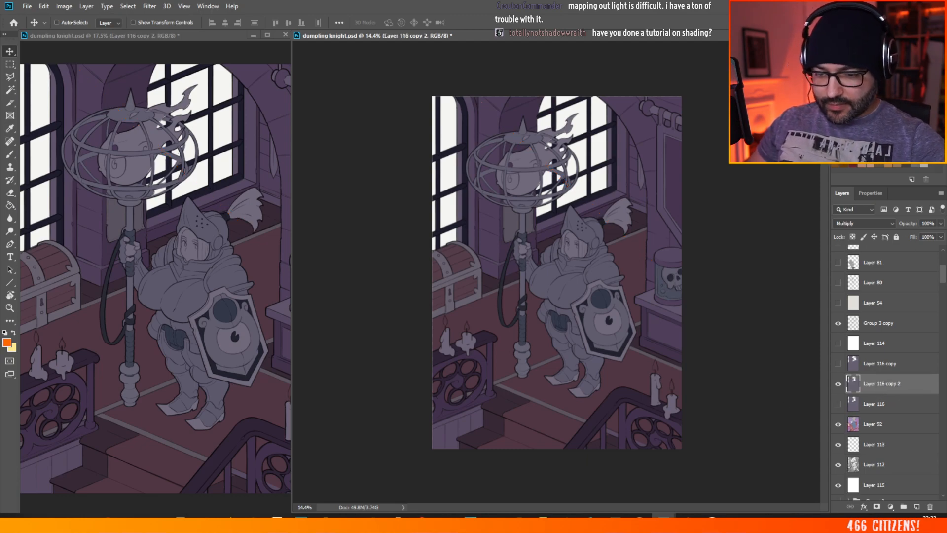
# Step: Draw a thin 45-degree orange line about 3200 px wide from above the window to beyond the canvas's right edge
pyautogui.scroll(1, 556, 272)
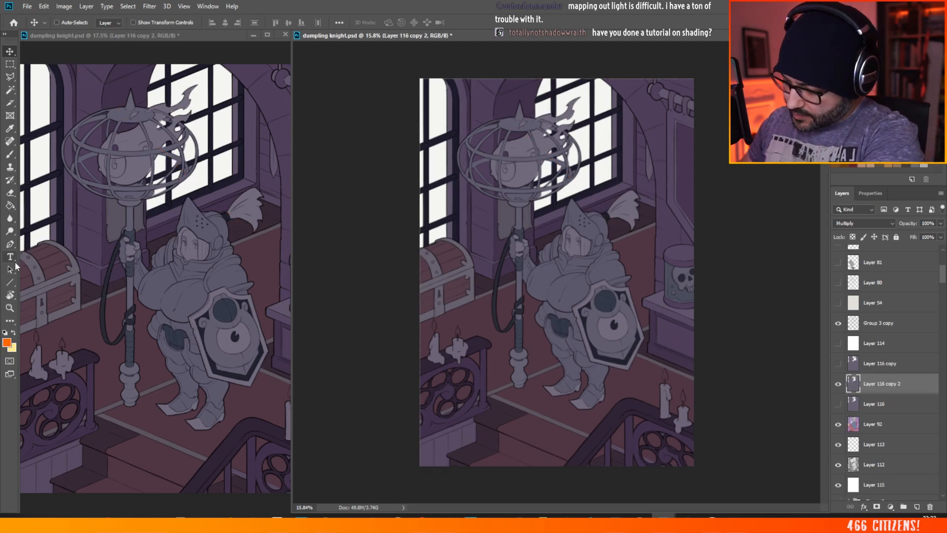
pyautogui.click(9, 282)
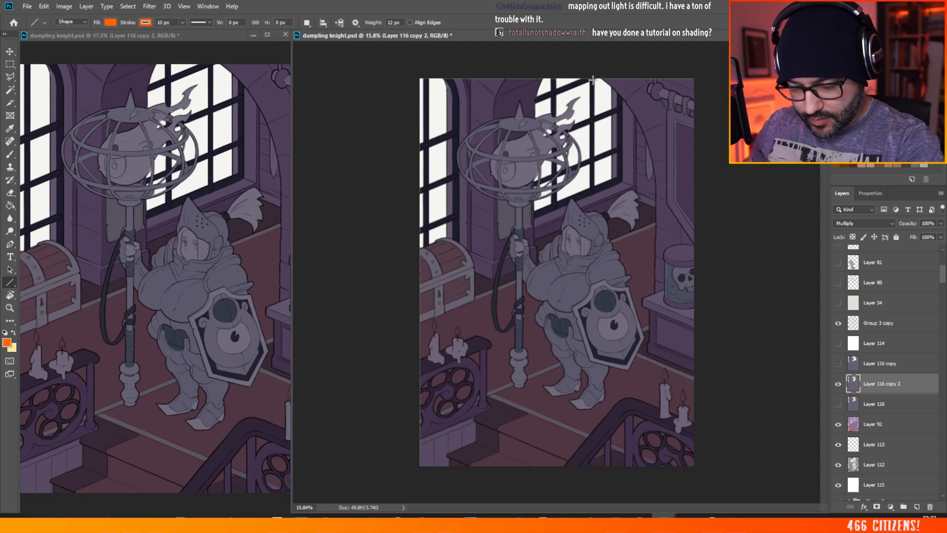
pyautogui.moveTo(570, 69); pyautogui.dragTo(819, 318)
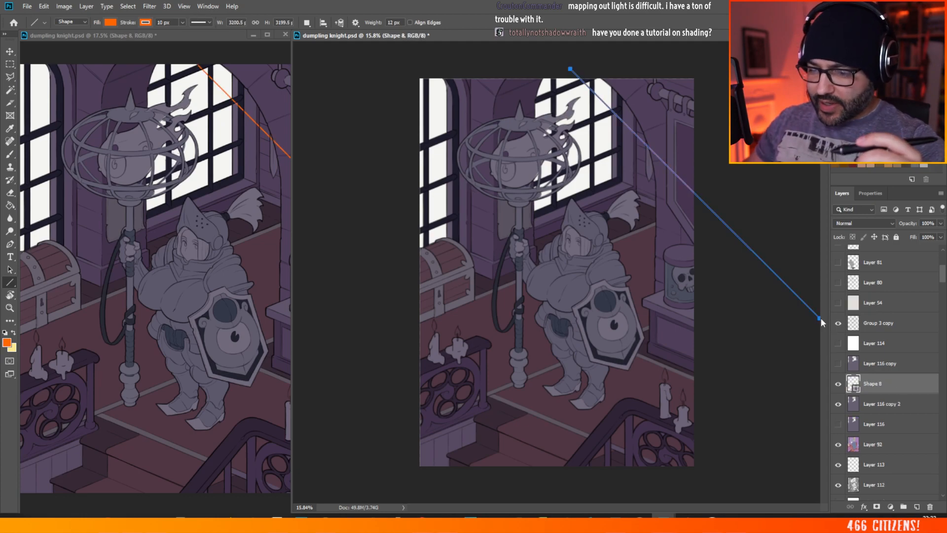
# Step: Nudge the thin diagonal line into position against the bars of the window behind the knight
pyautogui.click(12, 51)
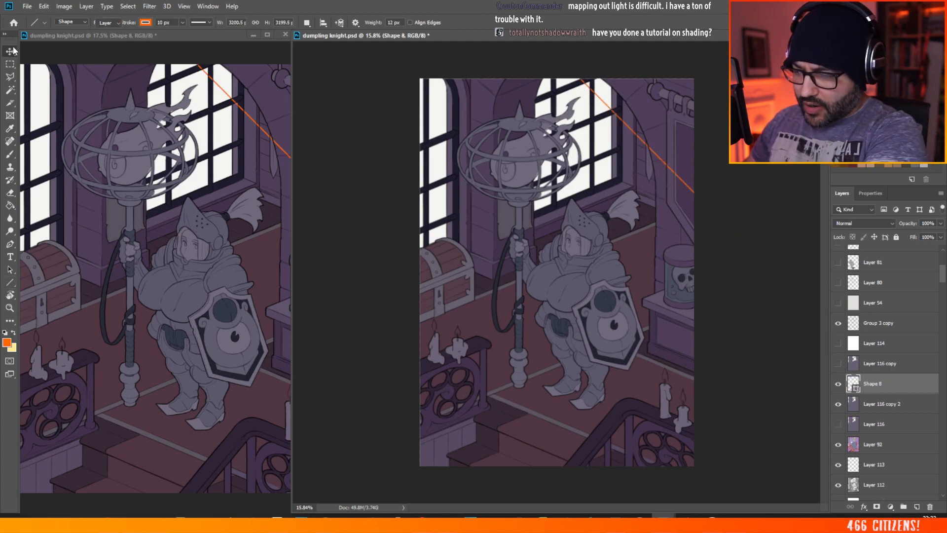
pyautogui.moveTo(735, 184); pyautogui.dragTo(658, 136)
pyautogui.moveTo(750, 164); pyautogui.dragTo(759, 137)
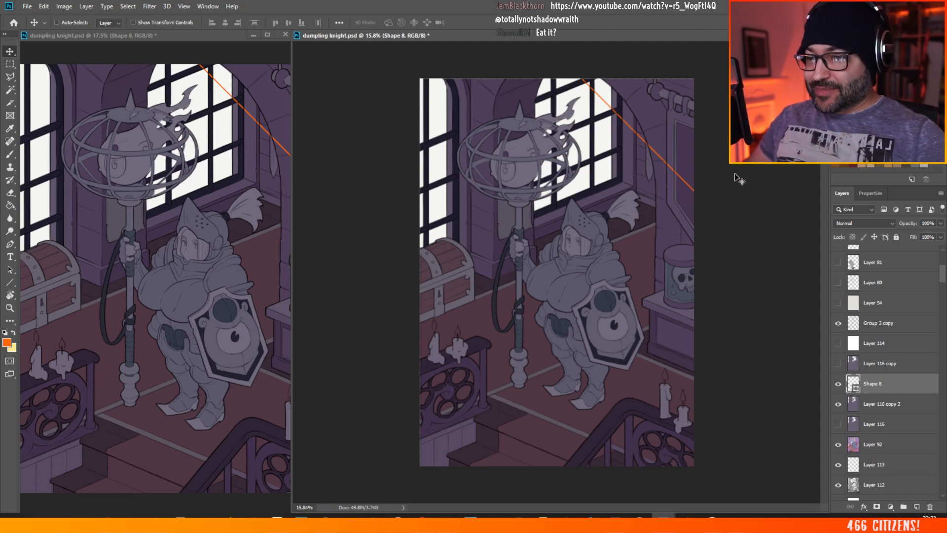
pyautogui.scroll(5, 735, 173)
pyautogui.scroll(1, 558, 112)
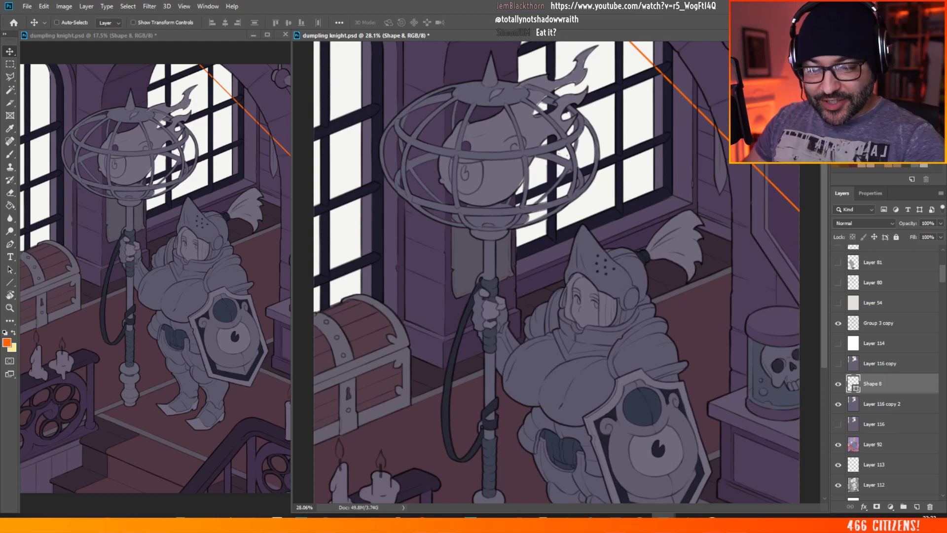
pyautogui.scroll(-1, 552, 226)
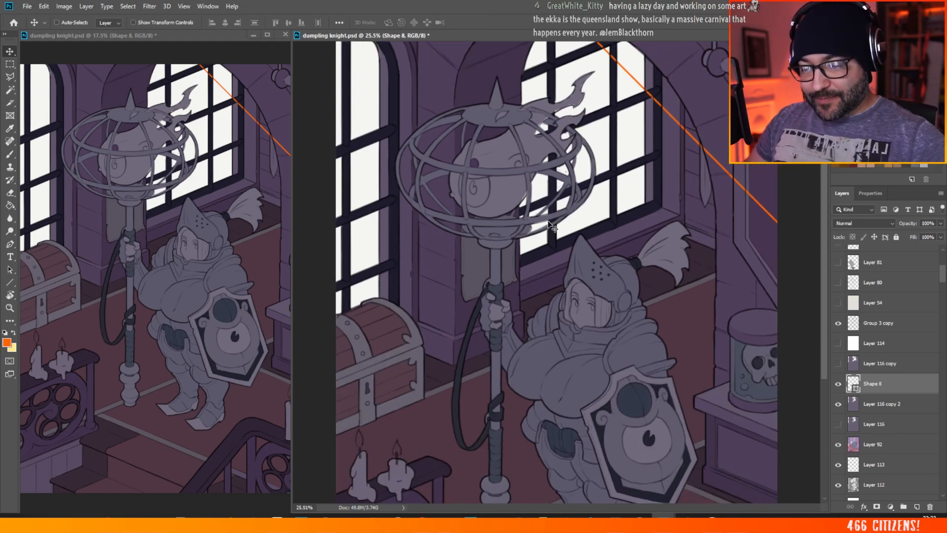
pyautogui.scroll(-1, 553, 227)
pyautogui.moveTo(778, 177)
pyautogui.mouseDown()
pyautogui.moveTo(756, 189)
pyautogui.moveTo(774, 171)
pyautogui.mouseUp()
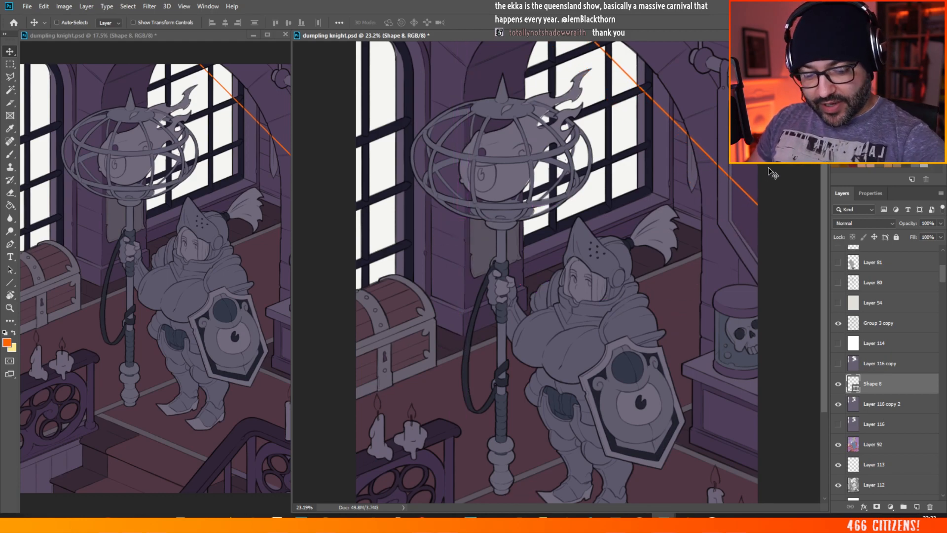
# Step: Duplicate the Shape 8 line and move the copy down and left, parallel to it, across the middle of the window
pyautogui.rightClick(880, 385)
pyautogui.click(779, 138)
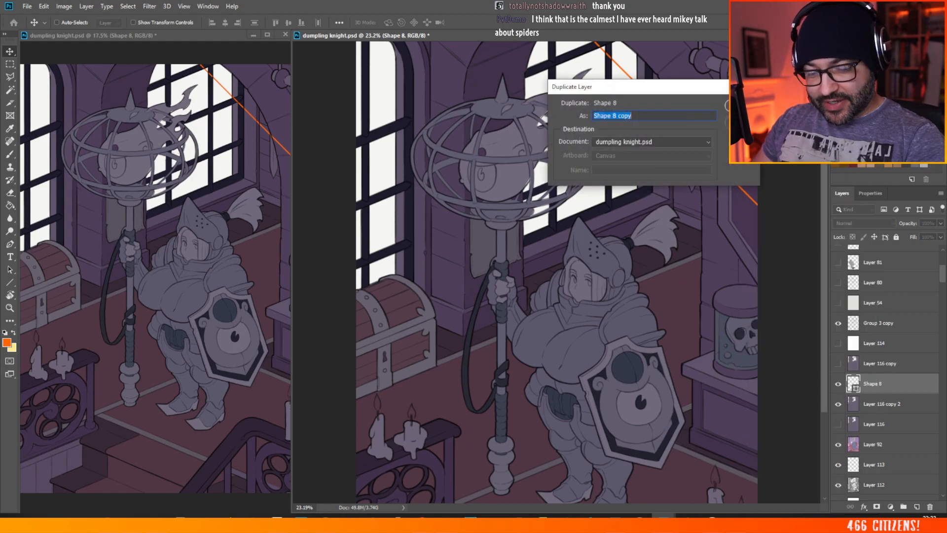
pyautogui.press('Return')
pyautogui.moveTo(804, 123); pyautogui.dragTo(795, 156)
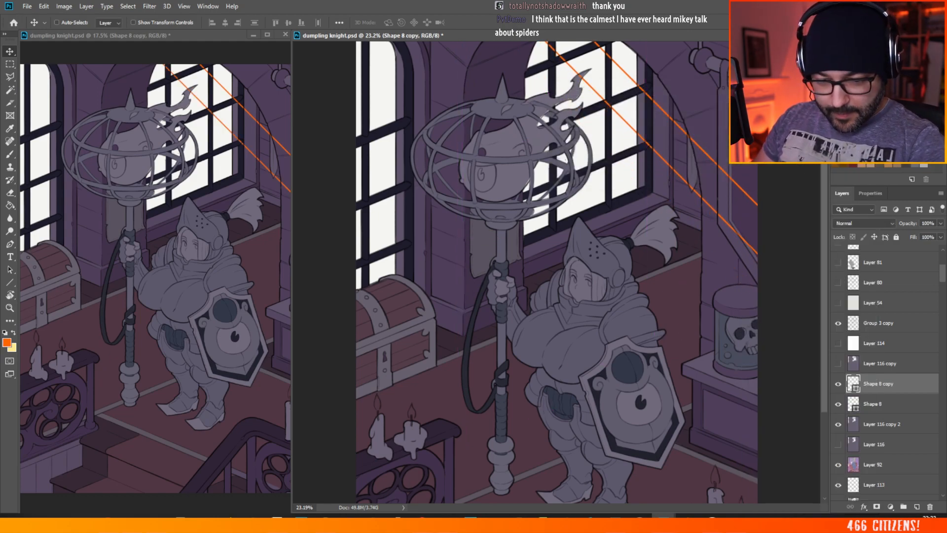
# Step: Duplicate the Shape 8 copy line and offset the new one slightly below it as a close parallel pair
pyautogui.rightClick(897, 384)
pyautogui.click(809, 201)
pyautogui.press('Return')
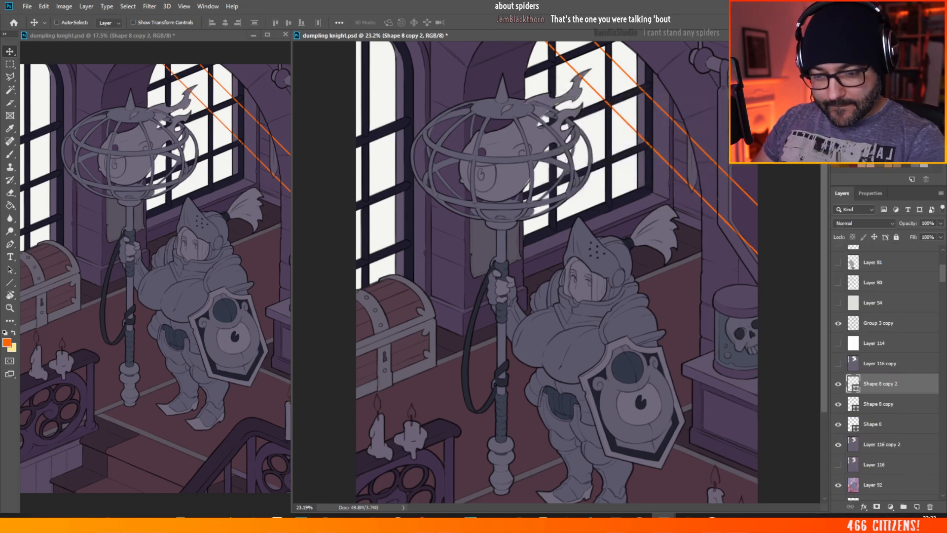
pyautogui.moveTo(798, 148)
pyautogui.mouseDown()
pyautogui.moveTo(778, 190)
pyautogui.moveTo(791, 152)
pyautogui.mouseUp()
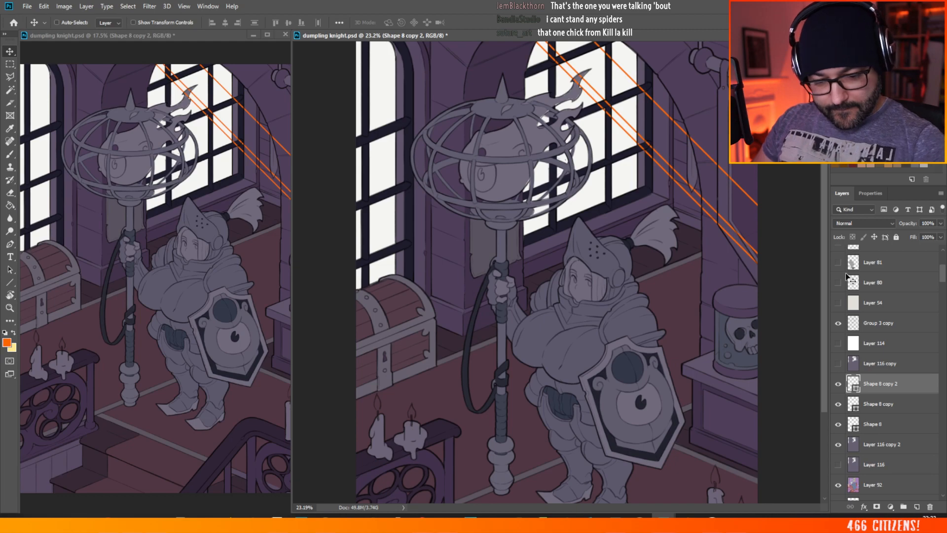
# Step: Duplicate the Shape 8 copy 2 line and move the new one lower, so it passes the window's bottom corner and the plume
pyautogui.rightClick(889, 383)
pyautogui.click(815, 149)
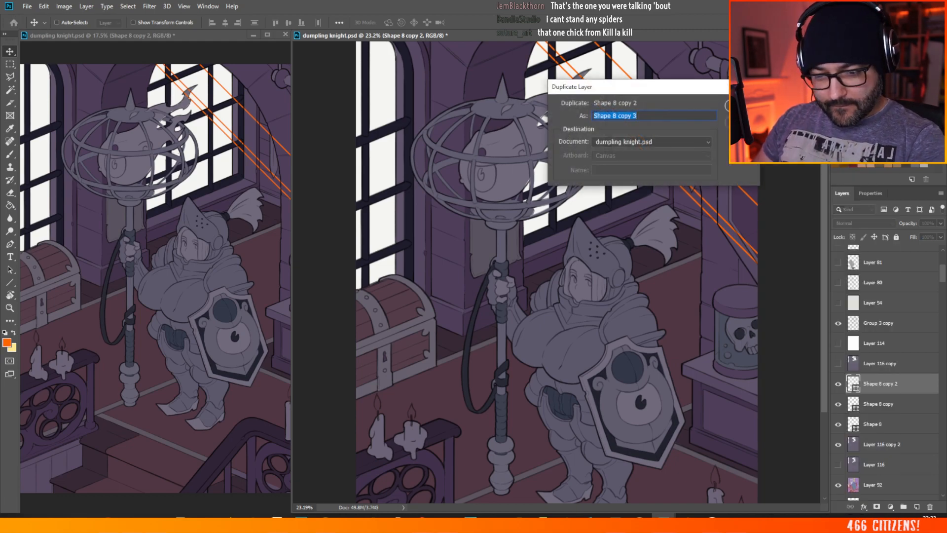
pyautogui.click(748, 106)
pyautogui.moveTo(781, 137); pyautogui.dragTo(781, 165)
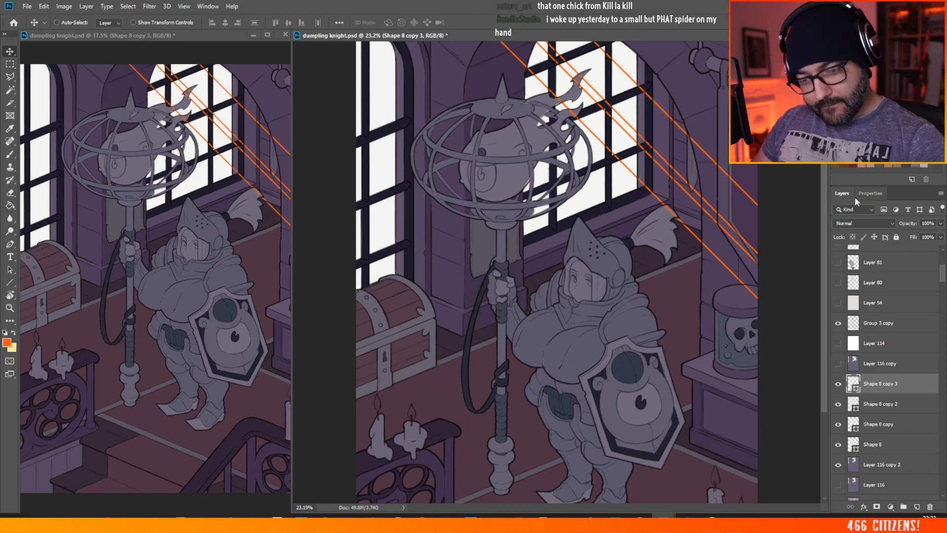
# Step: Duplicate the Shape 8 copy 3 line and place the new one just below the topmost line, fine-tuning it against the window bars
pyautogui.rightClick(886, 383)
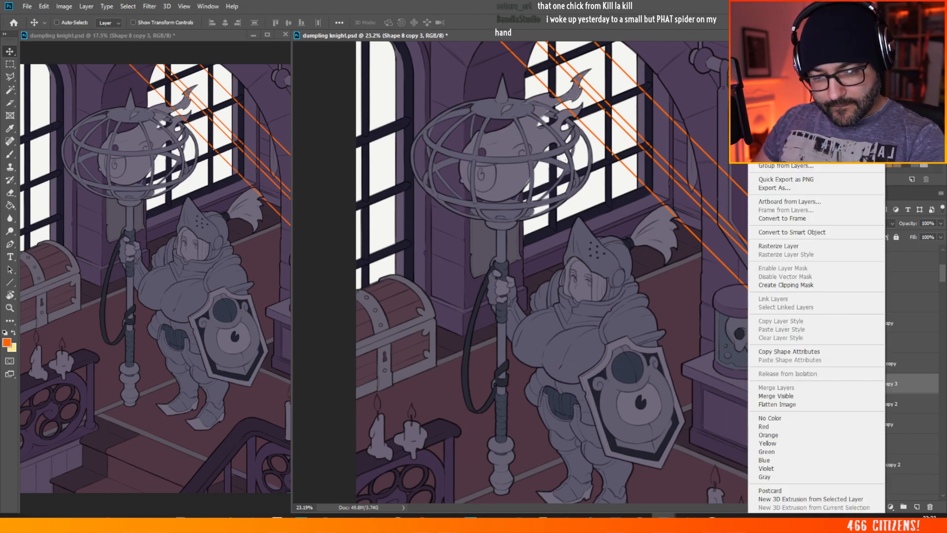
pyautogui.click(815, 150)
pyautogui.click(748, 105)
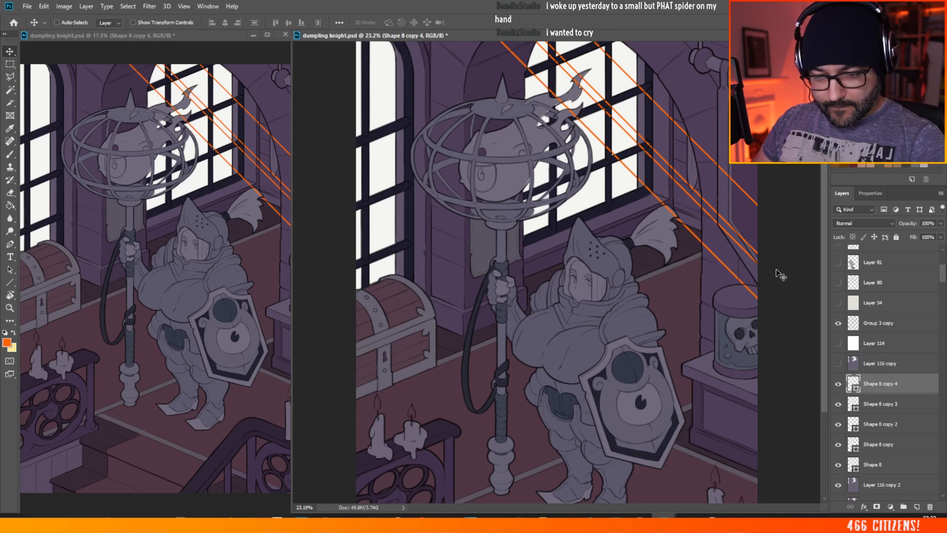
pyautogui.moveTo(777, 274); pyautogui.dragTo(788, 176)
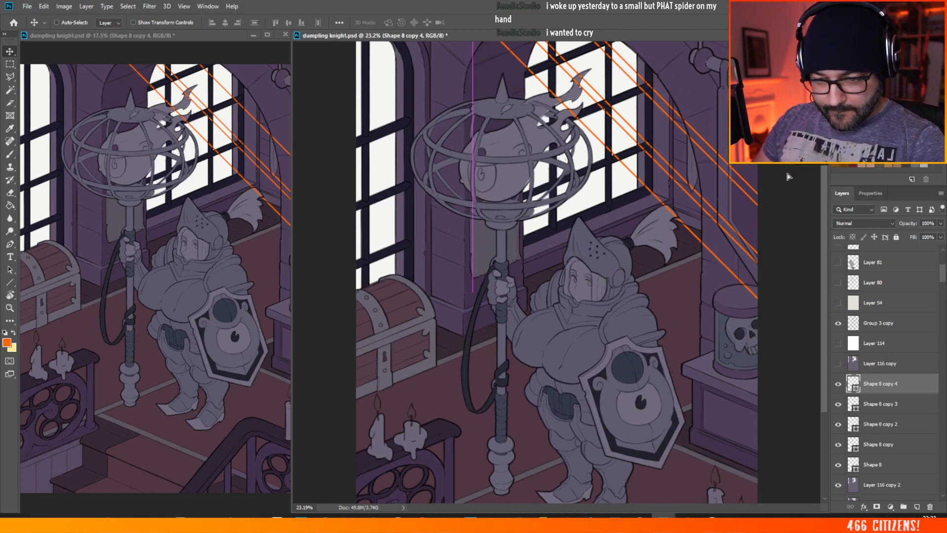
pyautogui.moveTo(644, 65); pyautogui.dragTo(747, 68)
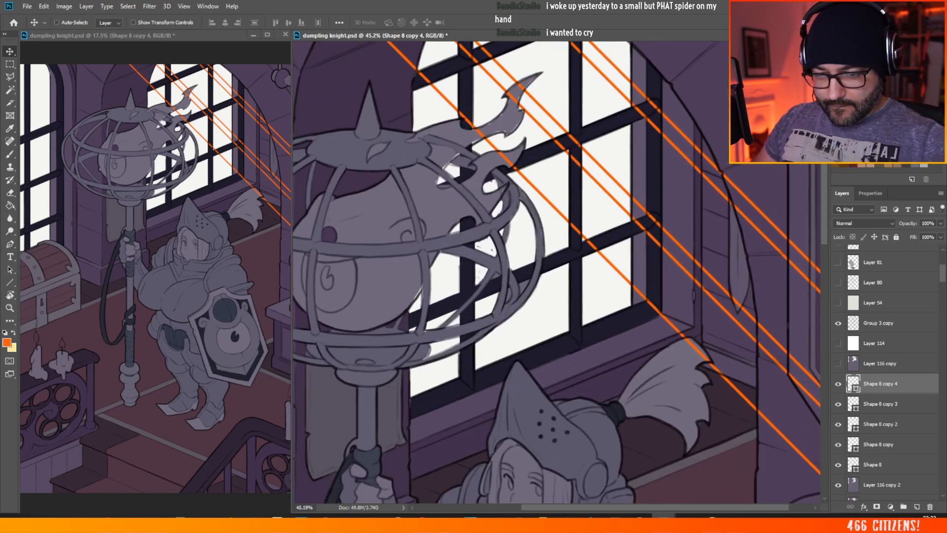
pyautogui.moveTo(716, 117); pyautogui.dragTo(710, 126)
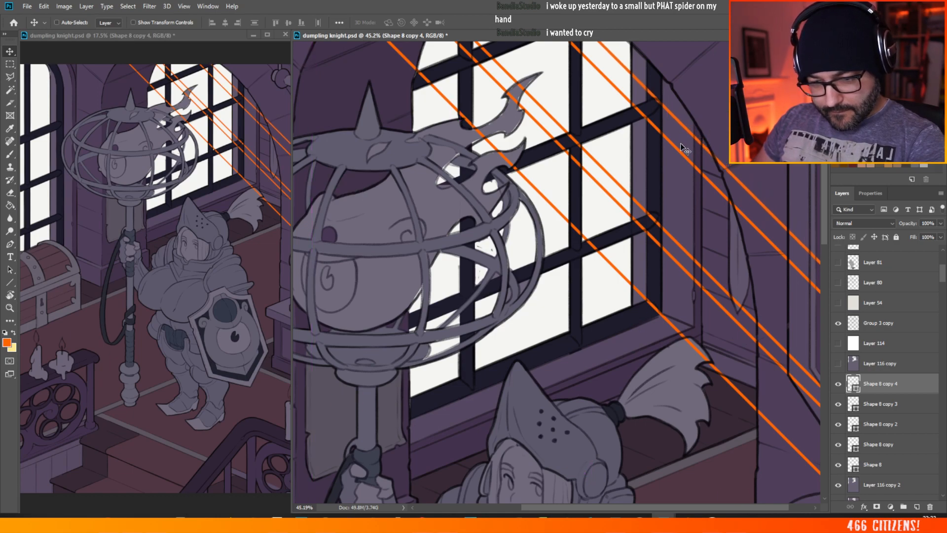
# Step: Nudge the Shape 8 guide line slightly to match the window bar and turn off snapping
pyautogui.keyDown('ctrl'); pyautogui.click(686, 159); pyautogui.keyUp('ctrl')
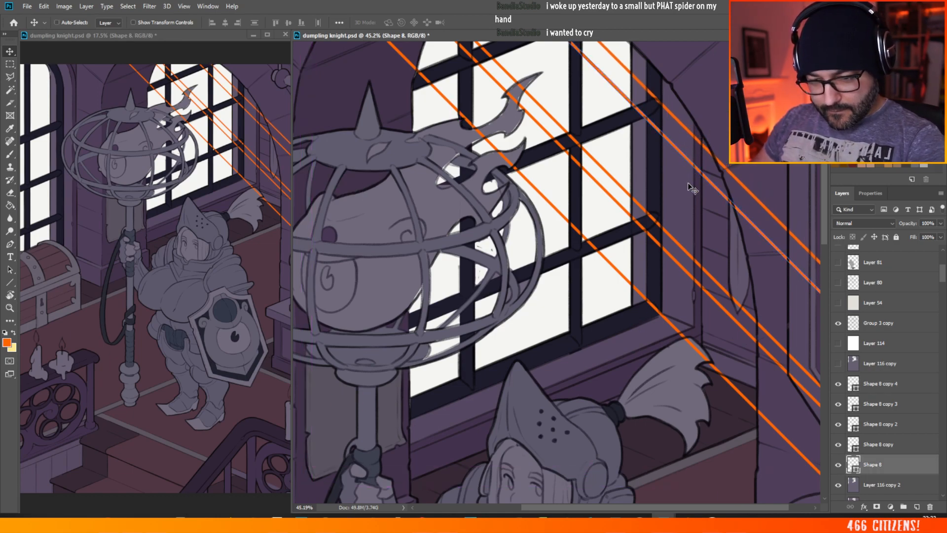
pyautogui.moveTo(691, 178)
pyautogui.mouseDown()
pyautogui.moveTo(693, 165)
pyautogui.moveTo(685, 177)
pyautogui.mouseUp()
pyautogui.click(184, 6)
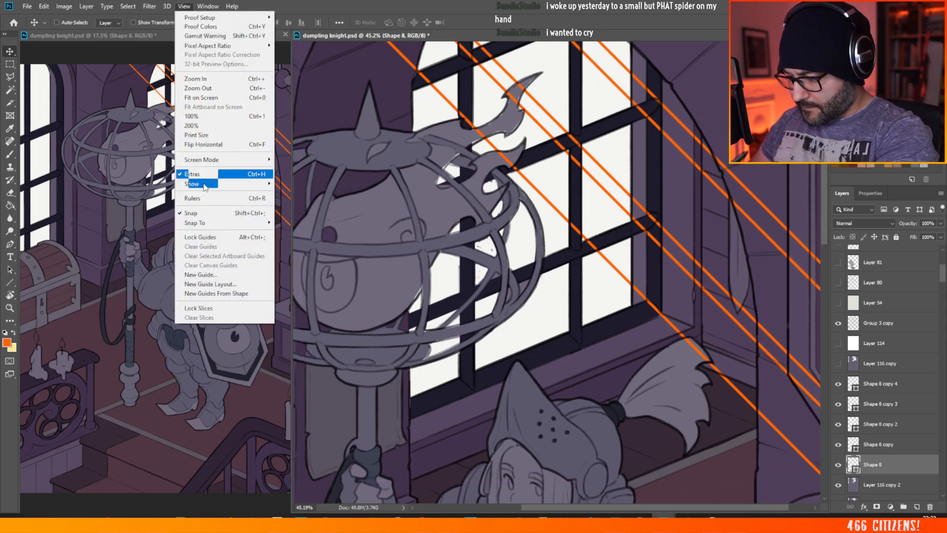
pyautogui.click(207, 213)
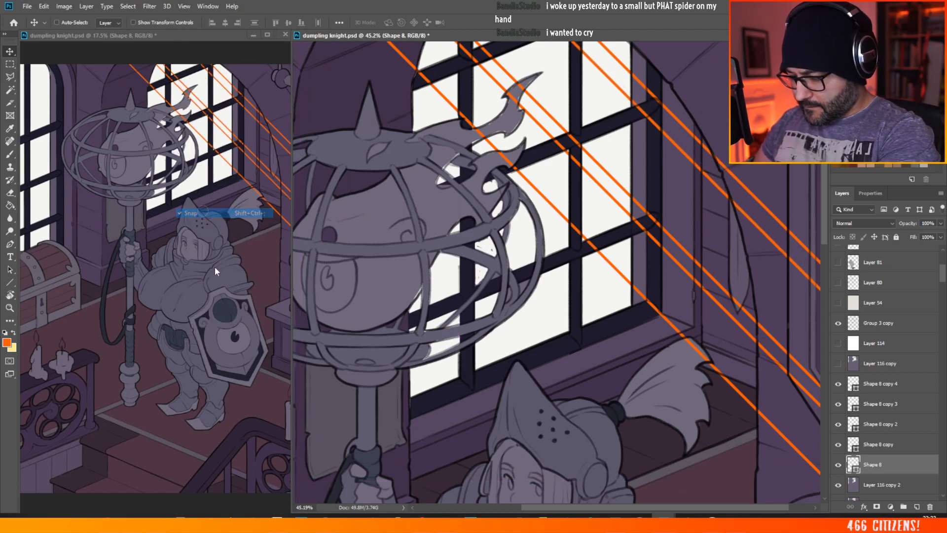
# Step: Fine-tune the Shape 8 copy 2 guide line against the crossing of the window bars
pyautogui.keyDown('ctrl'); pyautogui.click(667, 234); pyautogui.keyUp('ctrl')
pyautogui.moveTo(666, 232); pyautogui.dragTo(671, 271)
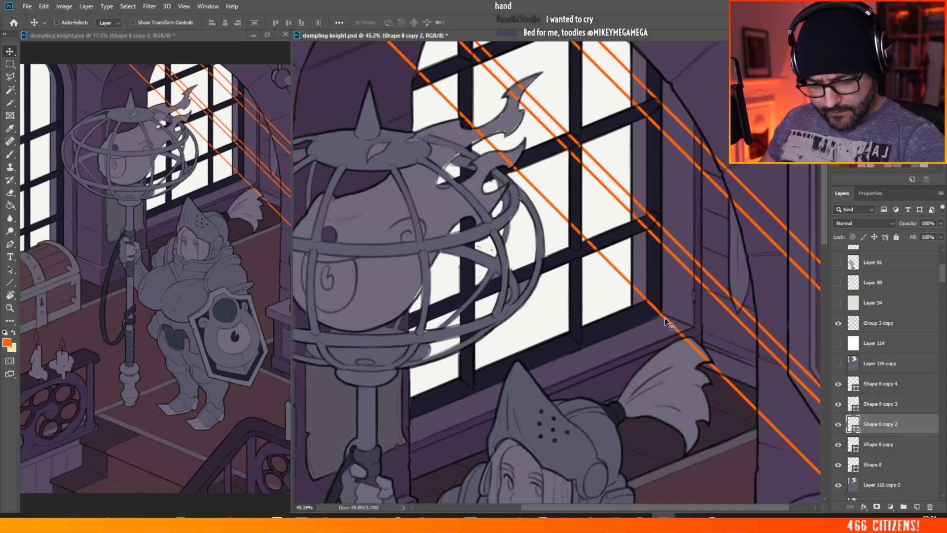
pyautogui.scroll(-2, 605, 280)
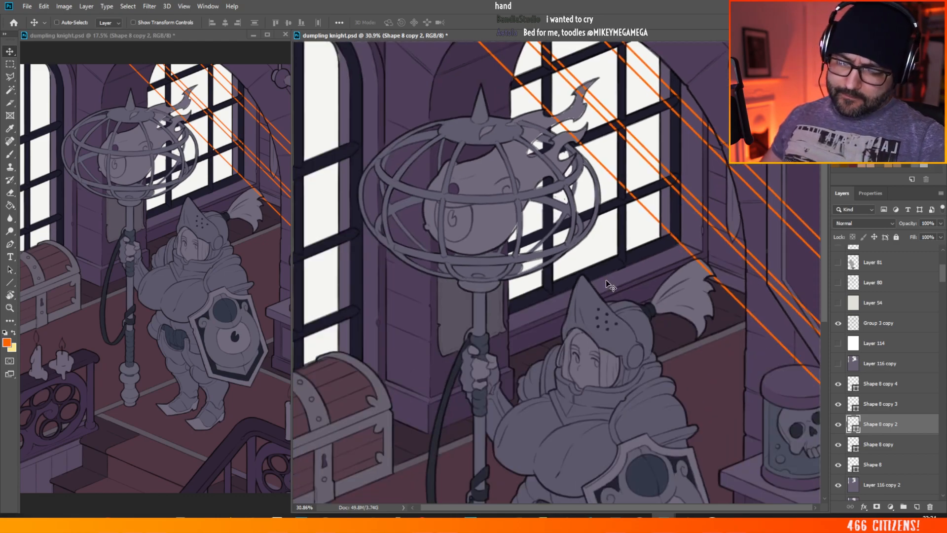
pyautogui.scroll(3, 721, 134)
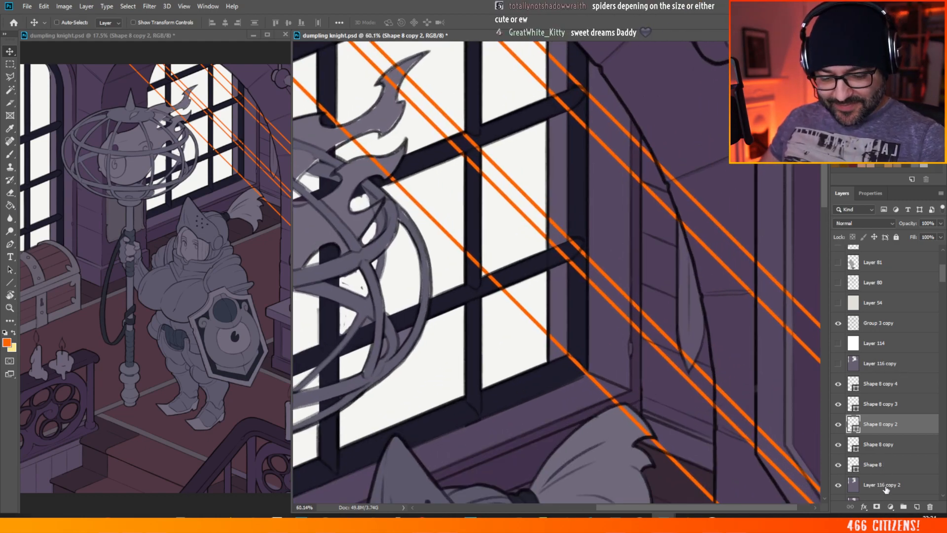
# Step: On Layer 116 copy 2, clear a thin vertical strip of shadow down the window recess's side wall
pyautogui.click(883, 485)
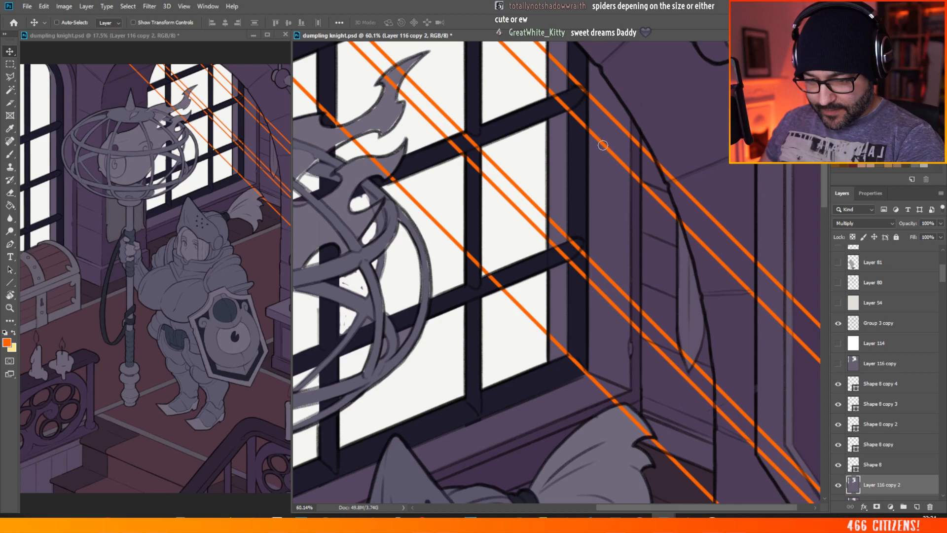
pyautogui.moveTo(602, 145); pyautogui.dragTo(603, 381)
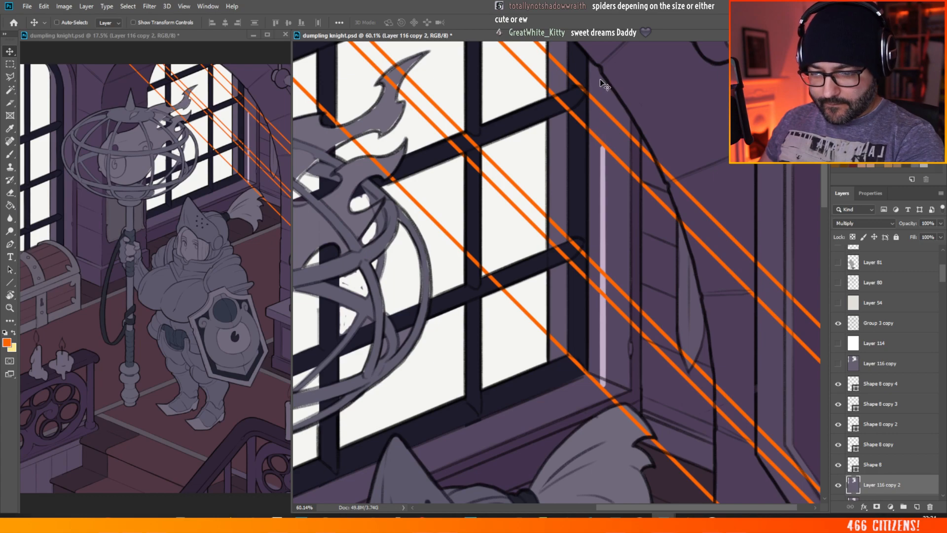
# Step: Nudge the upper pair of guide lines, Shape 8 copy 4 and Shape 8, to fit the window bar's edges
pyautogui.keyDown('ctrl'); pyautogui.click(615, 121); pyautogui.keyUp('ctrl')
pyautogui.moveTo(616, 101); pyautogui.dragTo(616, 110)
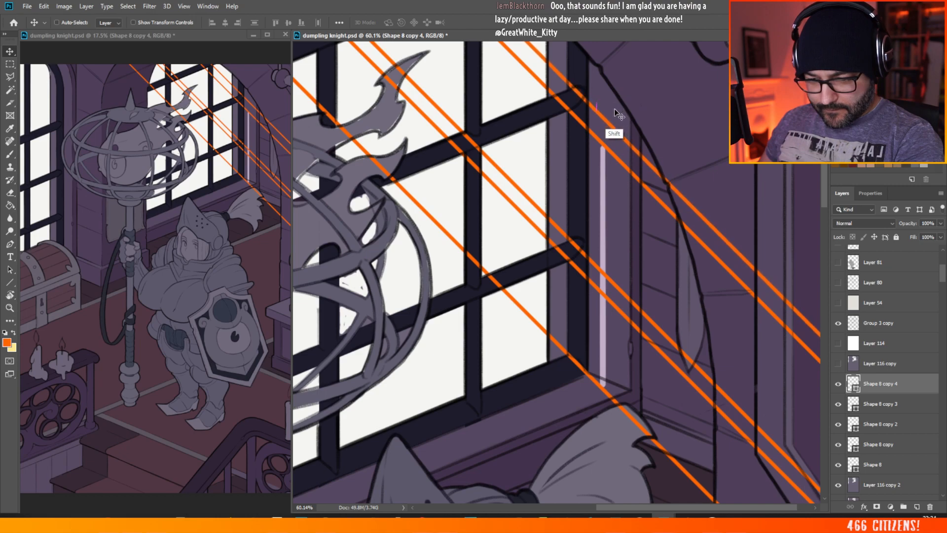
pyautogui.moveTo(615, 154); pyautogui.dragTo(618, 155)
pyautogui.keyDown('ctrl'); pyautogui.click(615, 159); pyautogui.keyUp('ctrl')
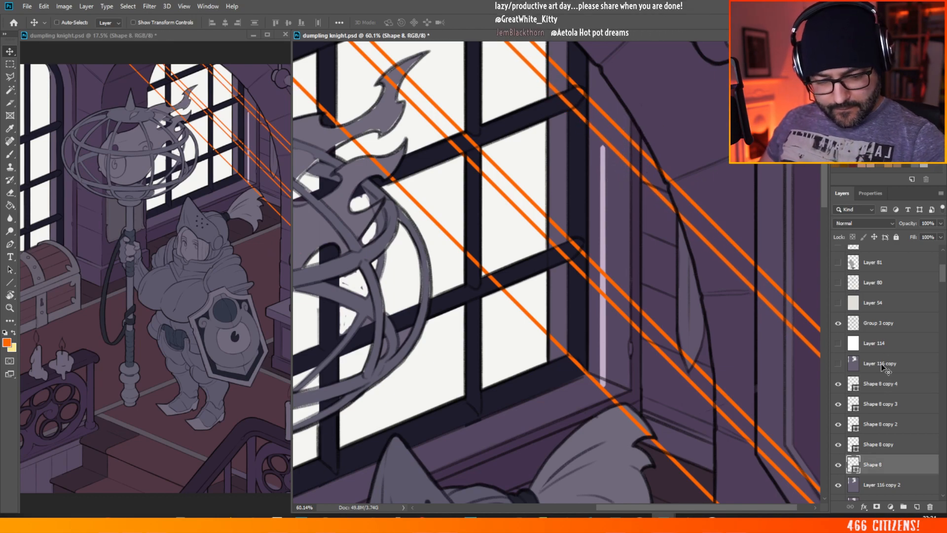
# Step: On Layer 116 copy 2, extend the light strip up to the arch and clear the recess wall above the upper guide pair
pyautogui.click(882, 486)
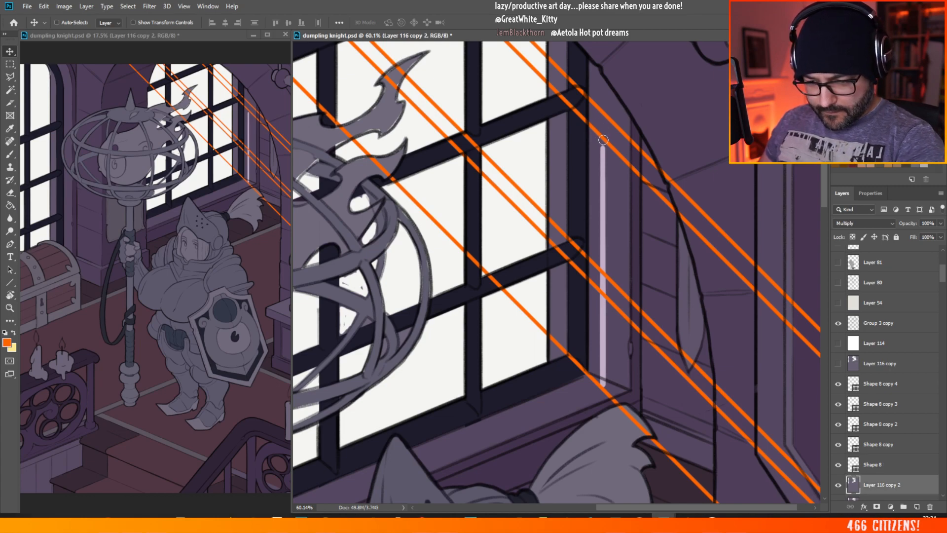
pyautogui.moveTo(602, 154); pyautogui.dragTo(603, 81)
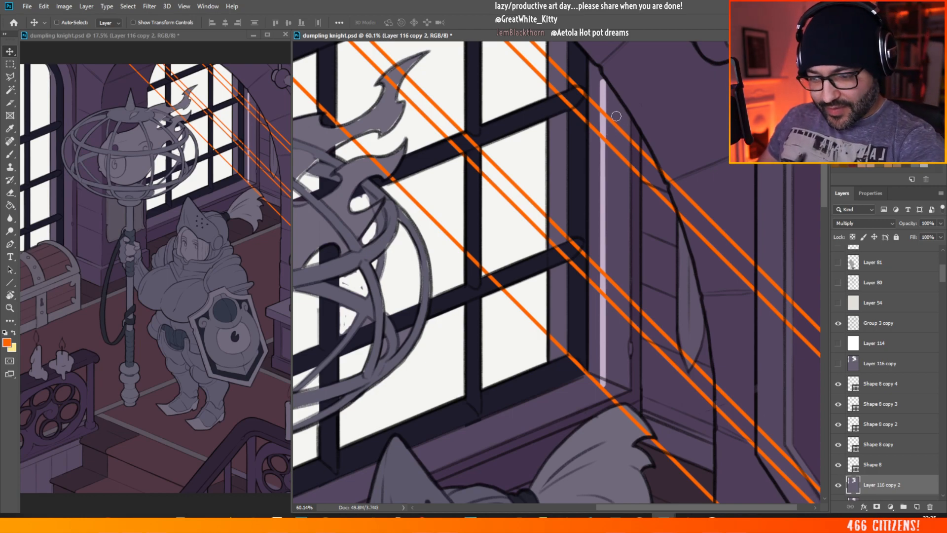
pyautogui.moveTo(607, 107); pyautogui.dragTo(621, 126)
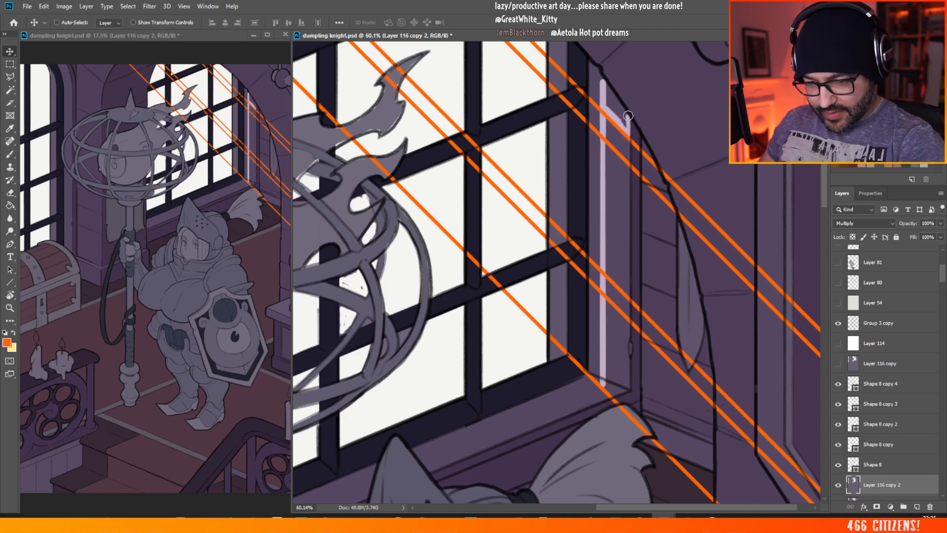
pyautogui.moveTo(622, 120); pyautogui.dragTo(603, 77)
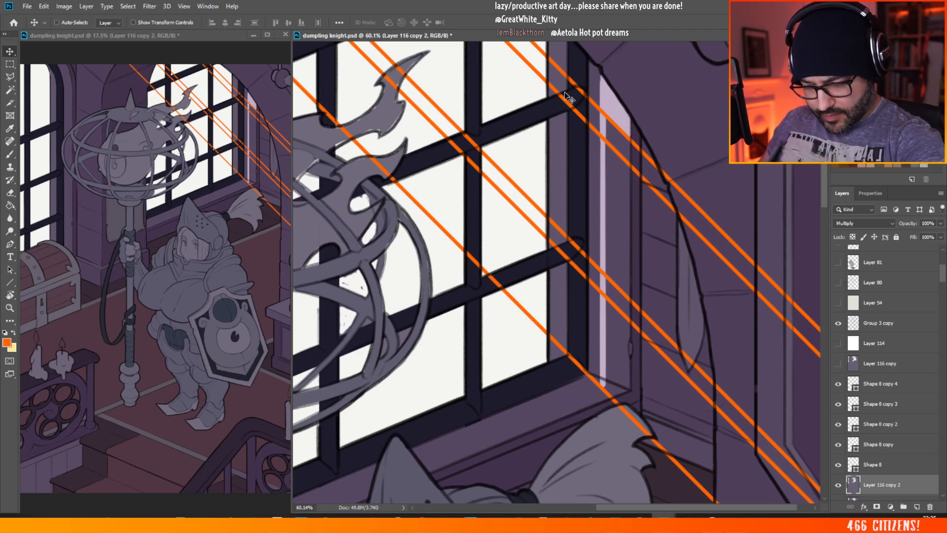
# Step: Brush the shadow band back in between the upper guide pair and clear the recess wall just below it
pyautogui.press('b')
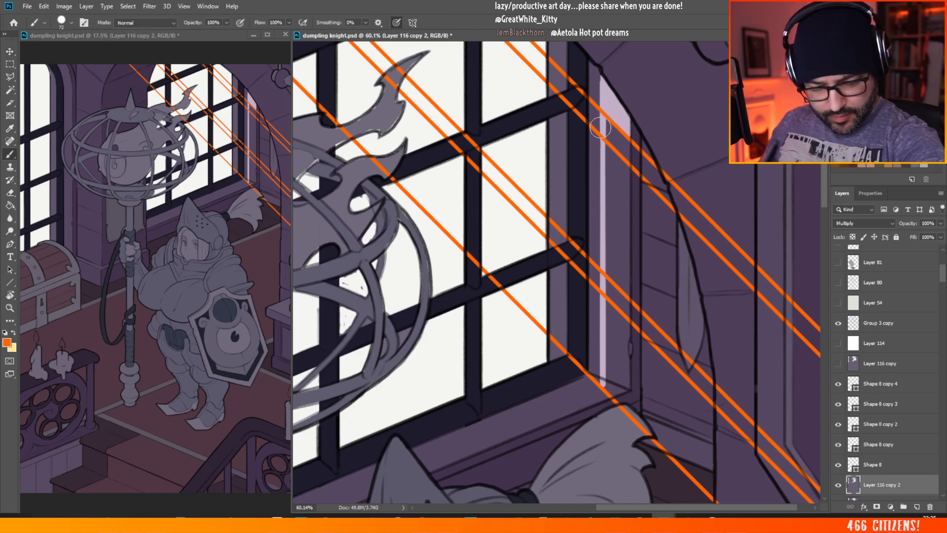
pyautogui.moveTo(600, 122); pyautogui.dragTo(611, 136)
pyautogui.hotkey('ctrl', 'z')
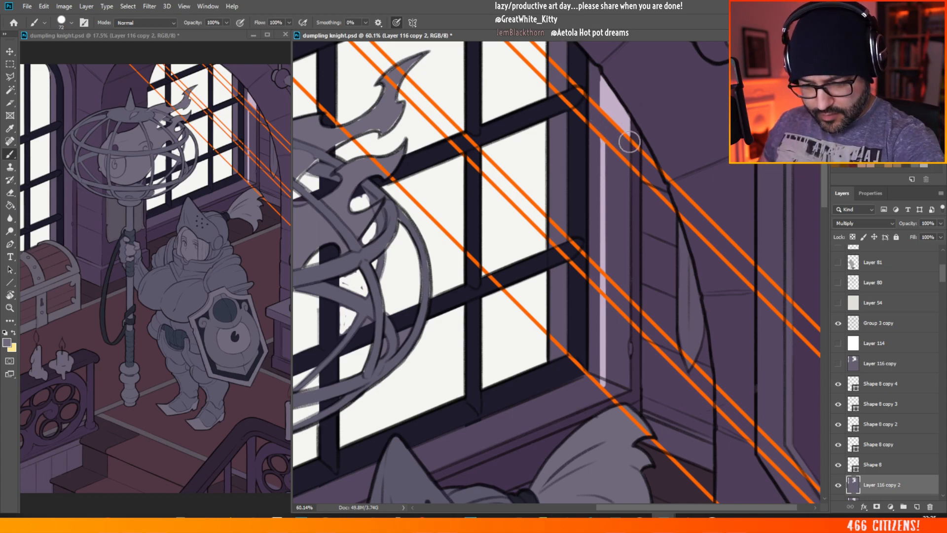
pyautogui.moveTo(608, 148); pyautogui.dragTo(614, 156)
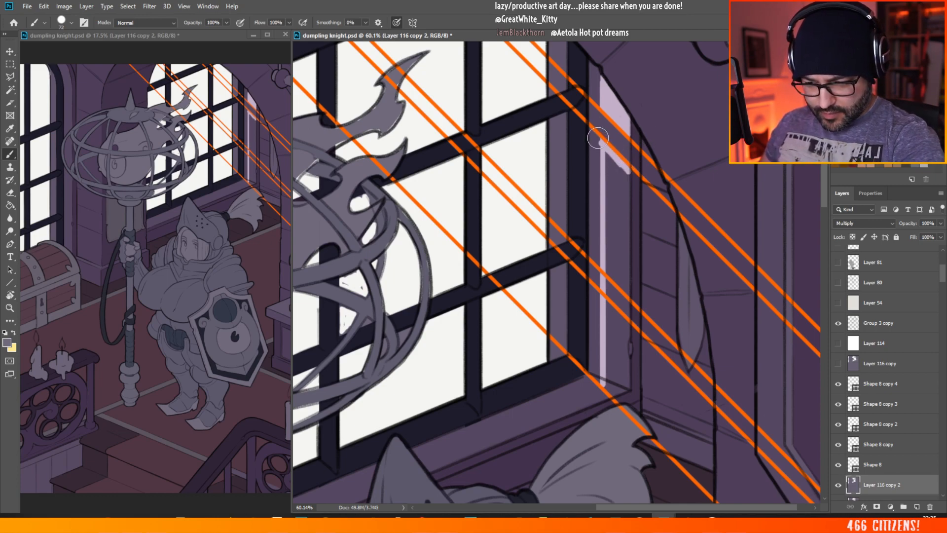
pyautogui.moveTo(610, 153)
pyautogui.mouseDown()
pyautogui.moveTo(609, 196)
pyautogui.moveTo(622, 166)
pyautogui.moveTo(626, 206)
pyautogui.moveTo(604, 204)
pyautogui.moveTo(605, 250)
pyautogui.moveTo(609, 273)
pyautogui.moveTo(628, 293)
pyautogui.moveTo(613, 229)
pyautogui.moveTo(621, 195)
pyautogui.moveTo(629, 290)
pyautogui.moveTo(628, 172)
pyautogui.mouseUp()
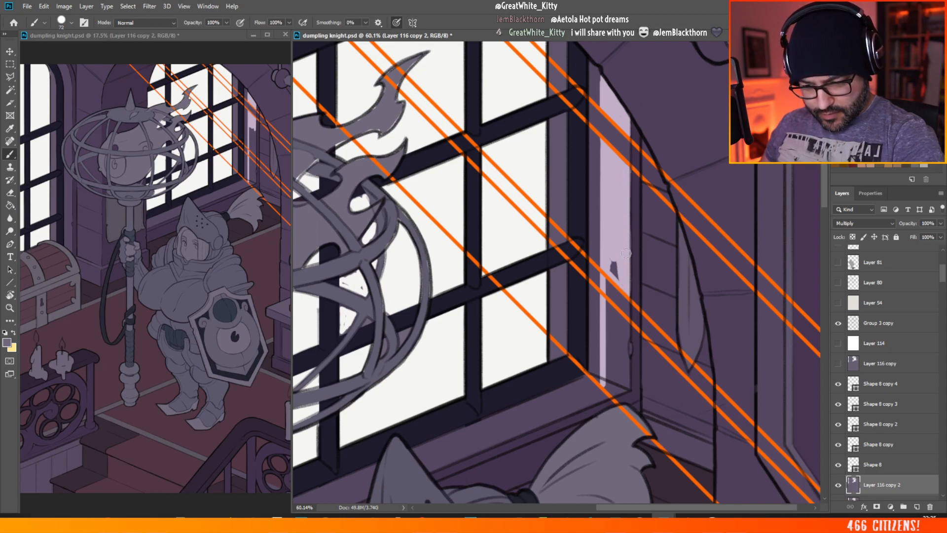
# Step: Clear the shadow from the rest of the recess wall down to the sill, keeping a dark band between the middle guide pair
pyautogui.moveTo(625, 253); pyautogui.dragTo(613, 265)
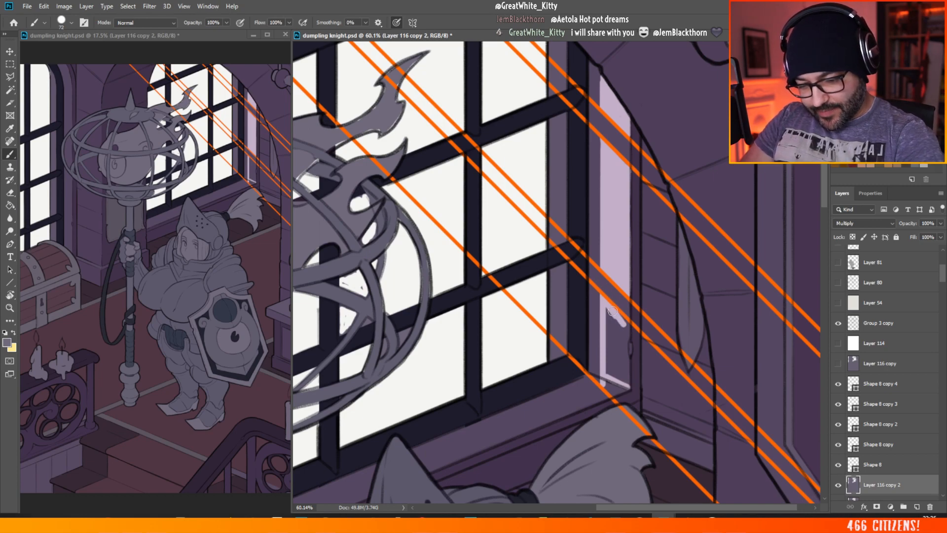
pyautogui.moveTo(627, 329); pyautogui.dragTo(628, 380)
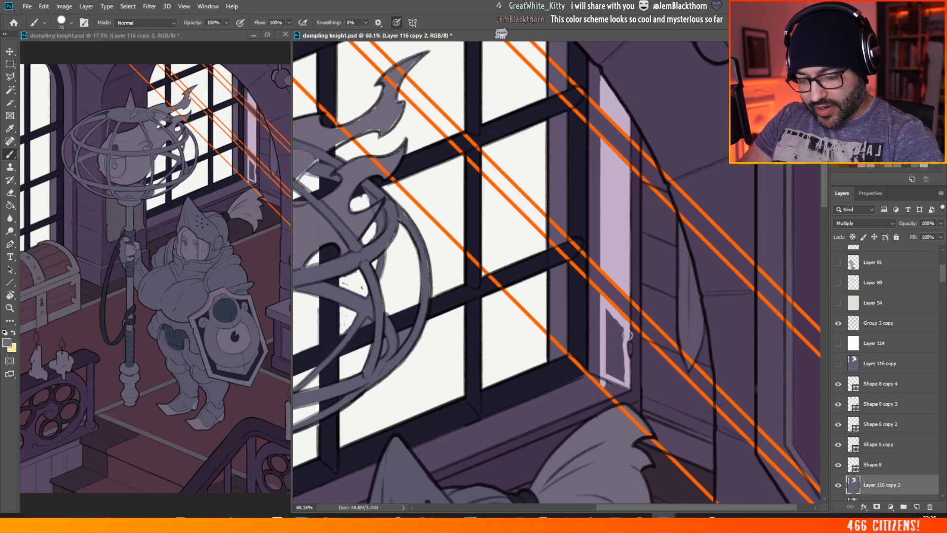
pyautogui.moveTo(625, 350)
pyautogui.mouseDown()
pyautogui.moveTo(606, 309)
pyautogui.moveTo(624, 344)
pyautogui.moveTo(608, 338)
pyautogui.moveTo(620, 363)
pyautogui.mouseUp()
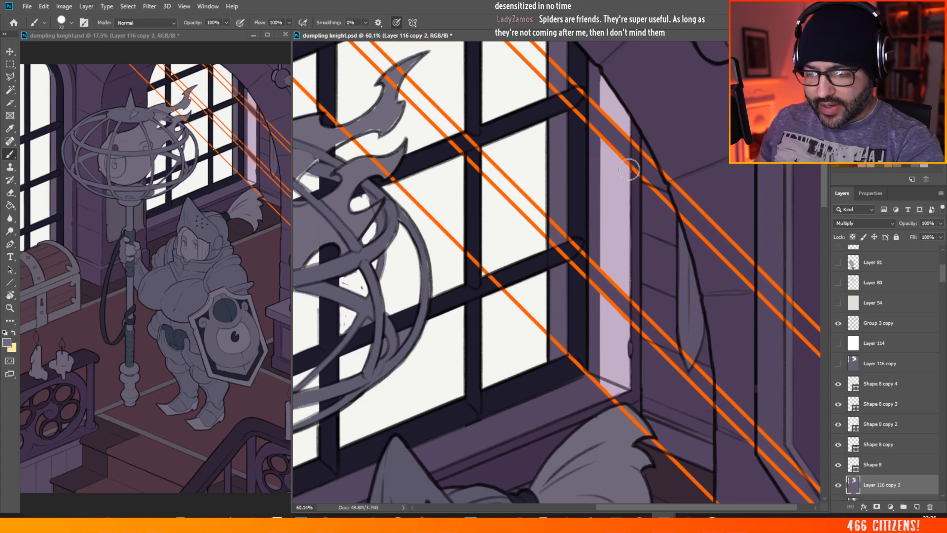
# Step: Select all five orange guide lines, Shape 8 to Shape 8 copy 4, and shift them together slightly to the right
pyautogui.click(879, 383)
pyautogui.keyDown('shift'); pyautogui.click(877, 464); pyautogui.keyUp('shift')
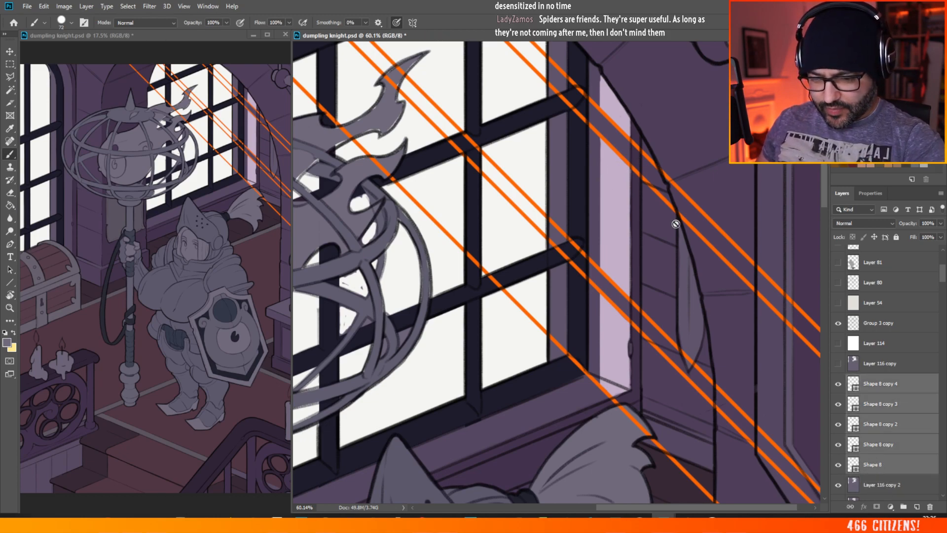
pyautogui.click(10, 51)
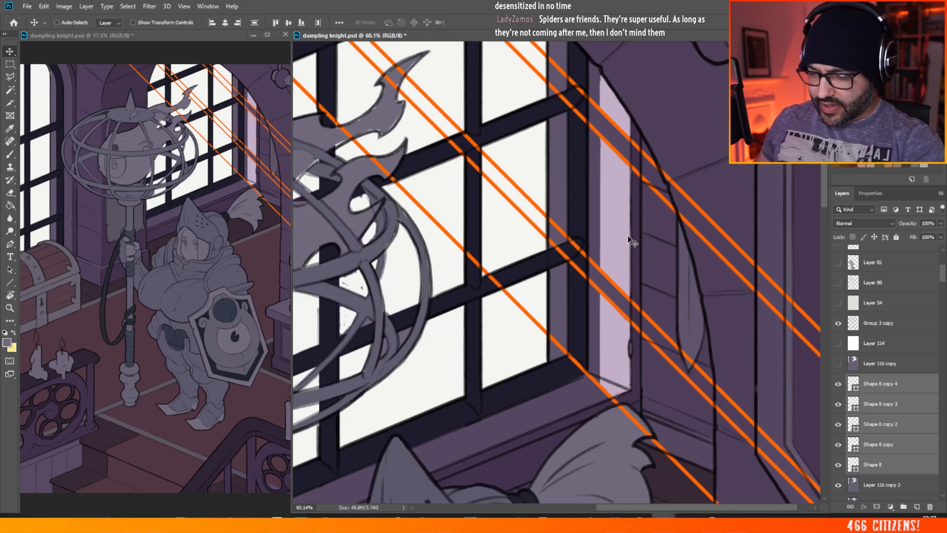
pyautogui.moveTo(614, 241); pyautogui.dragTo(613, 270)
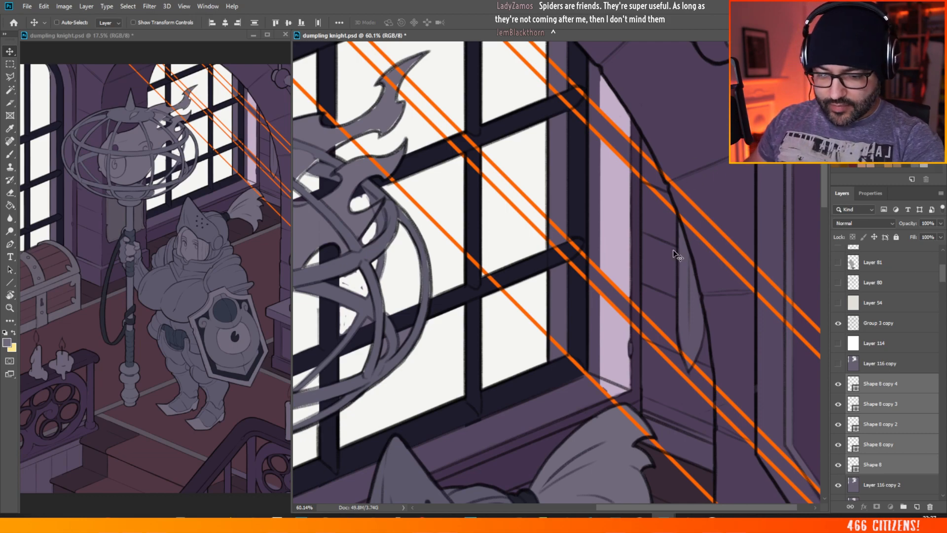
pyautogui.moveTo(673, 251)
pyautogui.mouseDown()
pyautogui.moveTo(663, 249)
pyautogui.moveTo(663, 221)
pyautogui.moveTo(661, 247)
pyautogui.moveTo(670, 239)
pyautogui.mouseUp()
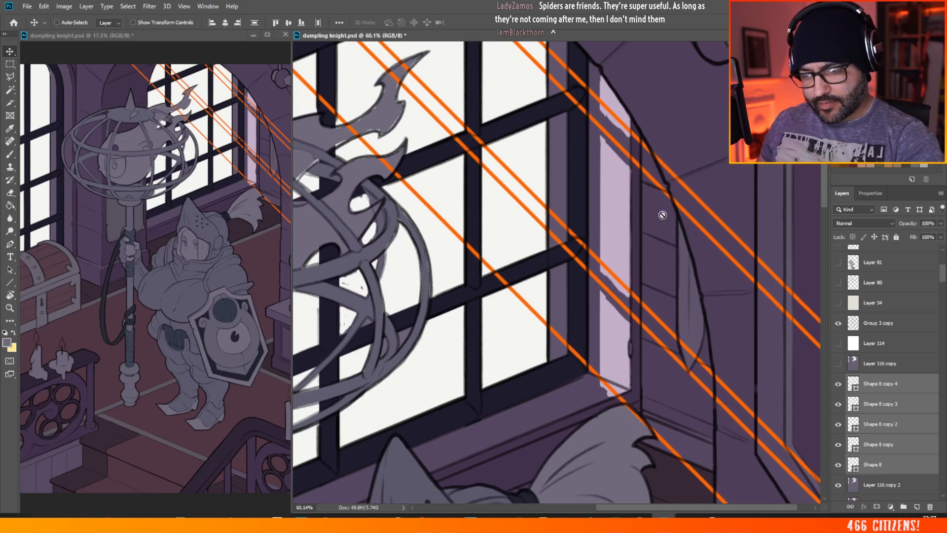
pyautogui.click(878, 361)
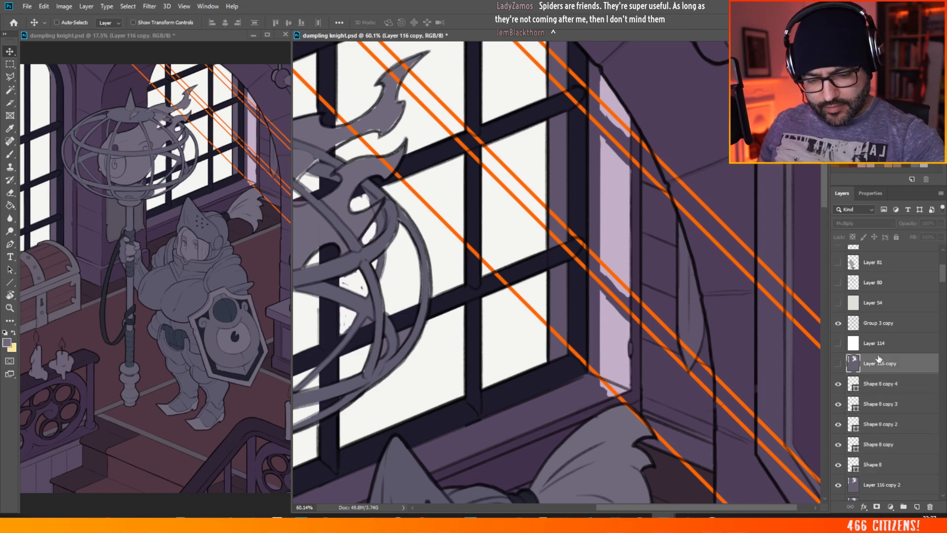
pyautogui.click(12, 78)
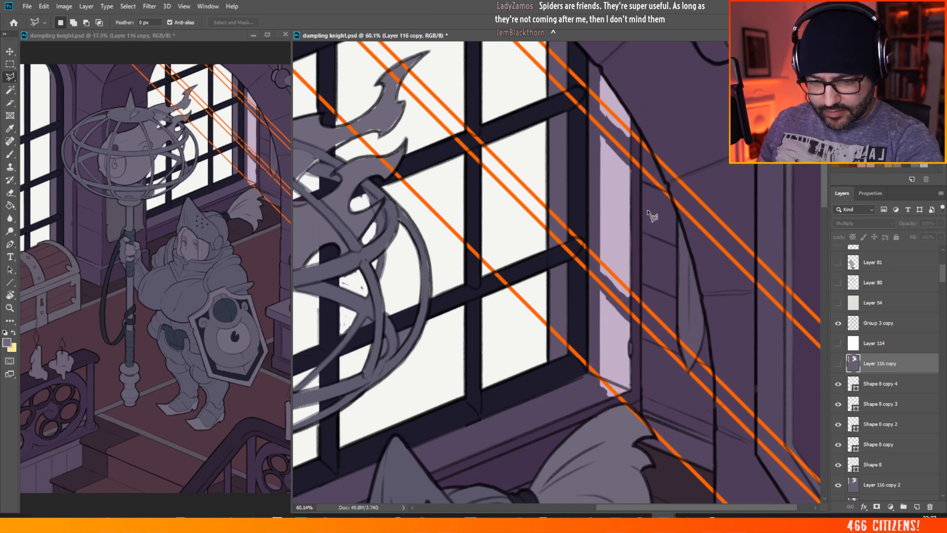
pyautogui.press('shift')
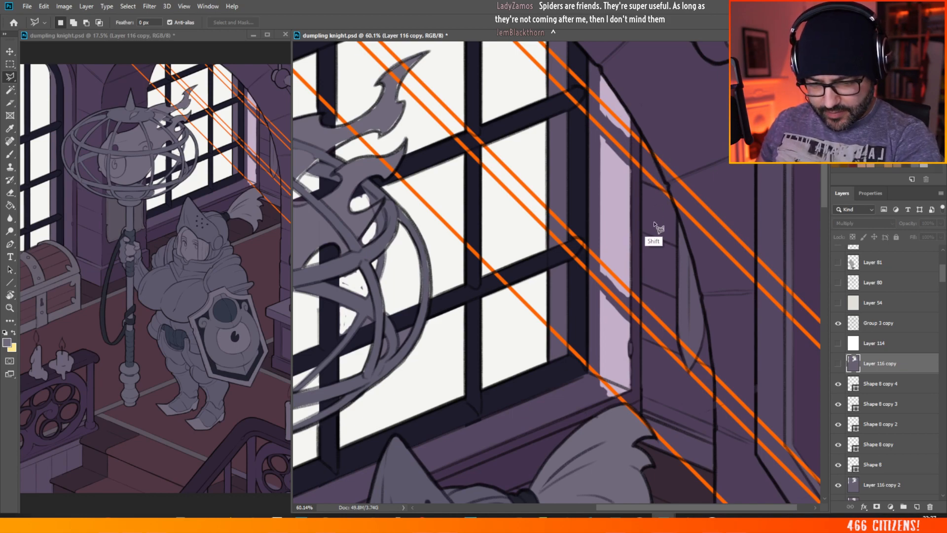
pyautogui.keyDown('shift'); pyautogui.click(650, 412); pyautogui.keyUp('shift')
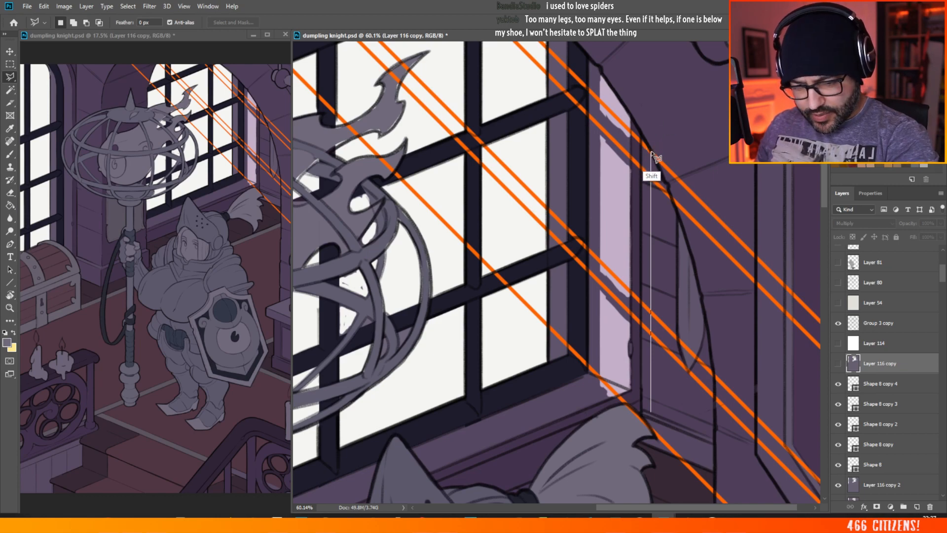
pyautogui.press('Escape')
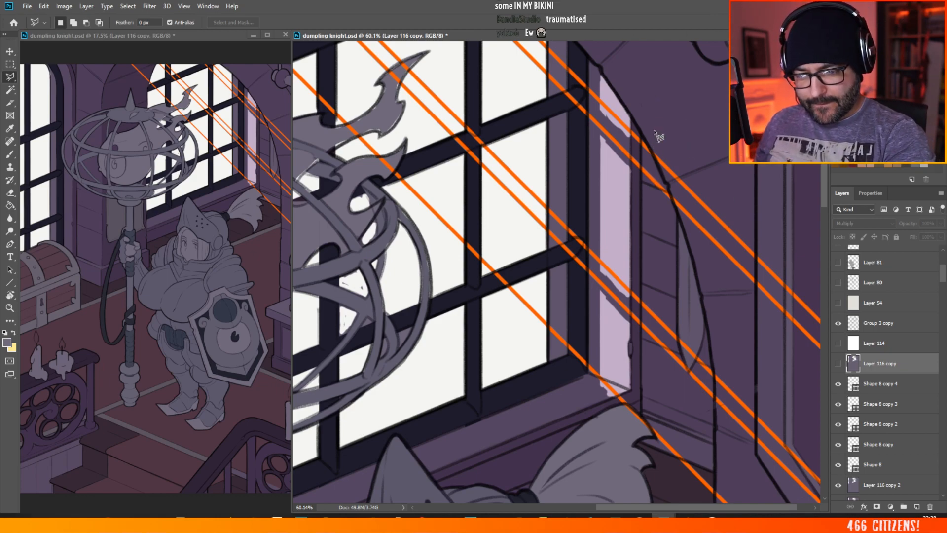
pyautogui.click(647, 211)
pyautogui.click(652, 256)
pyautogui.press('Escape')
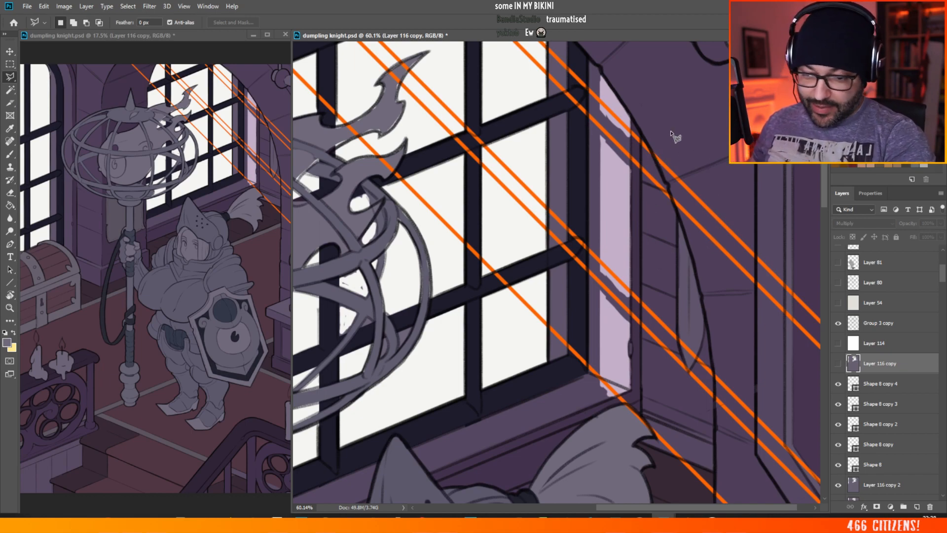
pyautogui.click(651, 152)
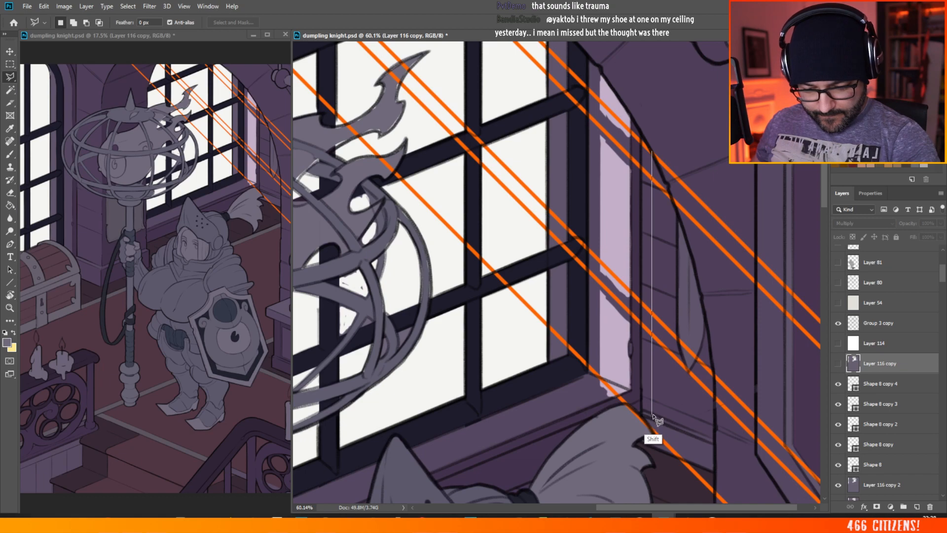
pyautogui.press('shift')
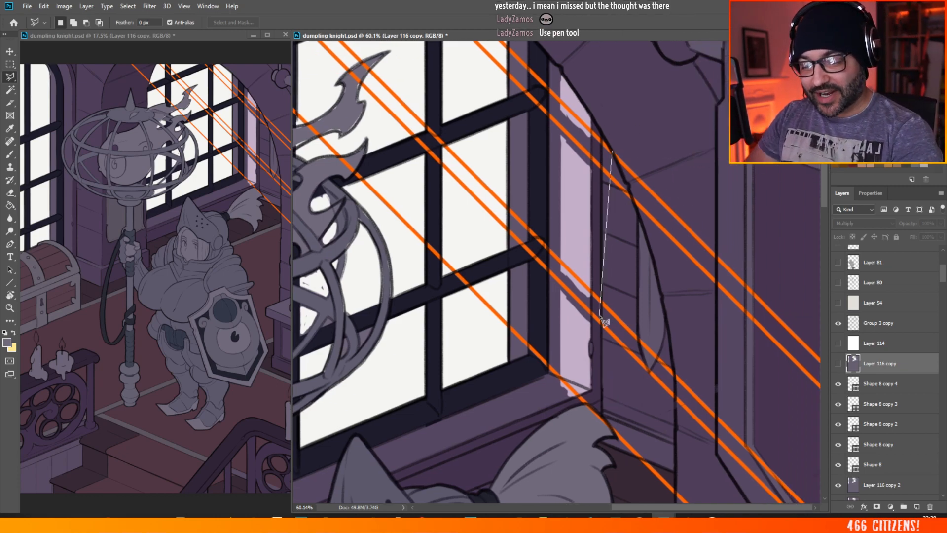
pyautogui.press('Escape')
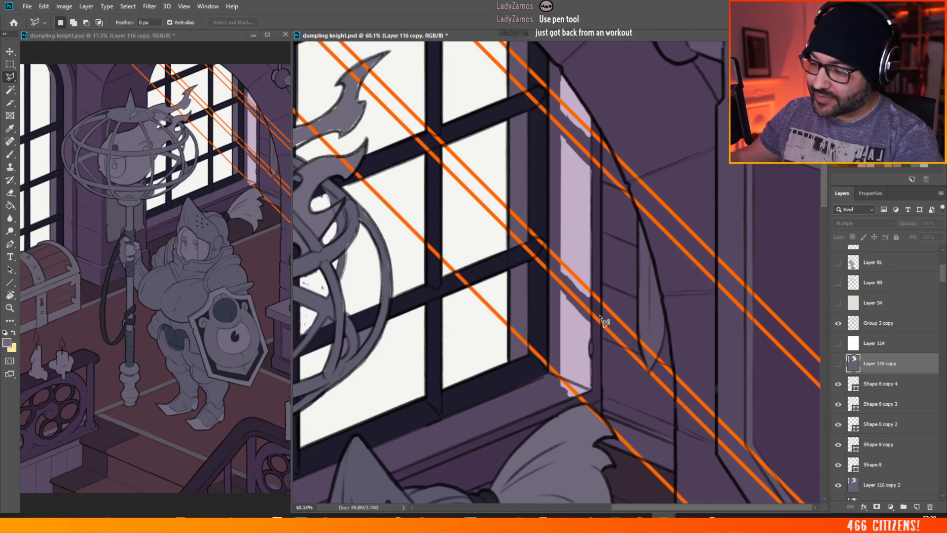
pyautogui.click(634, 196)
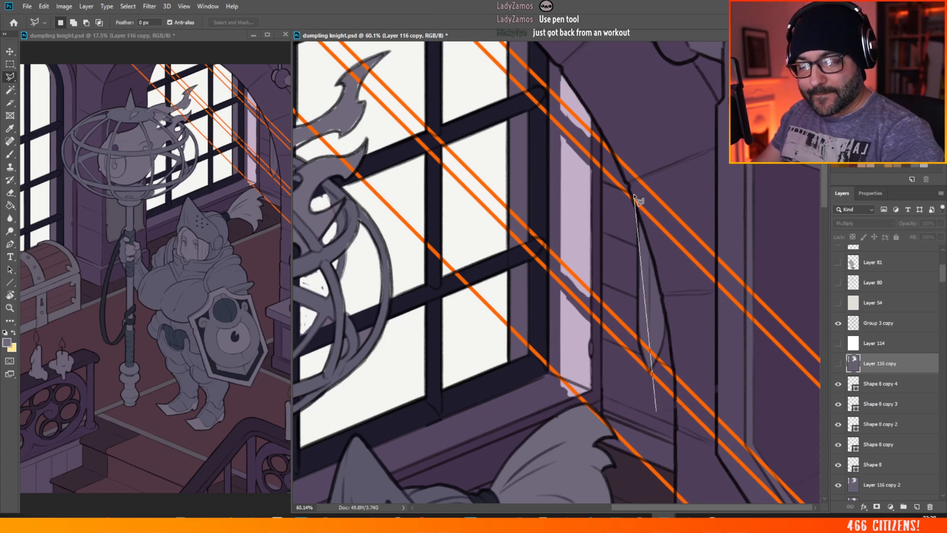
pyautogui.press('Escape')
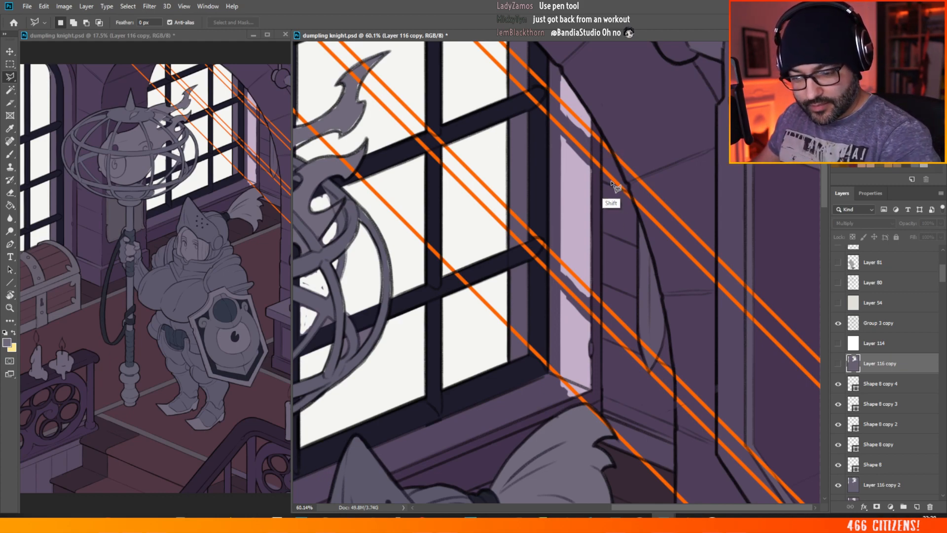
pyautogui.click(653, 412)
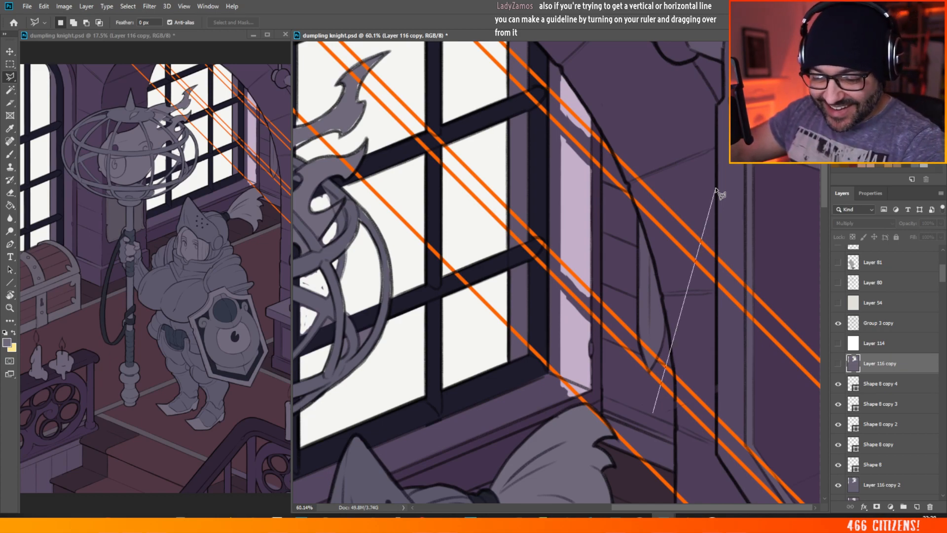
pyautogui.press('Escape')
pyautogui.click(653, 414)
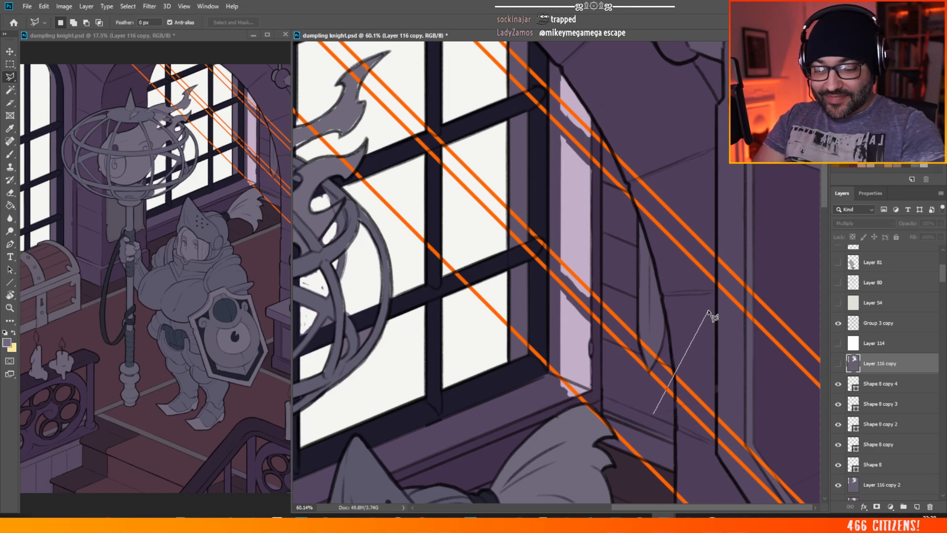
pyautogui.moveTo(506, 364); pyautogui.dragTo(697, 312)
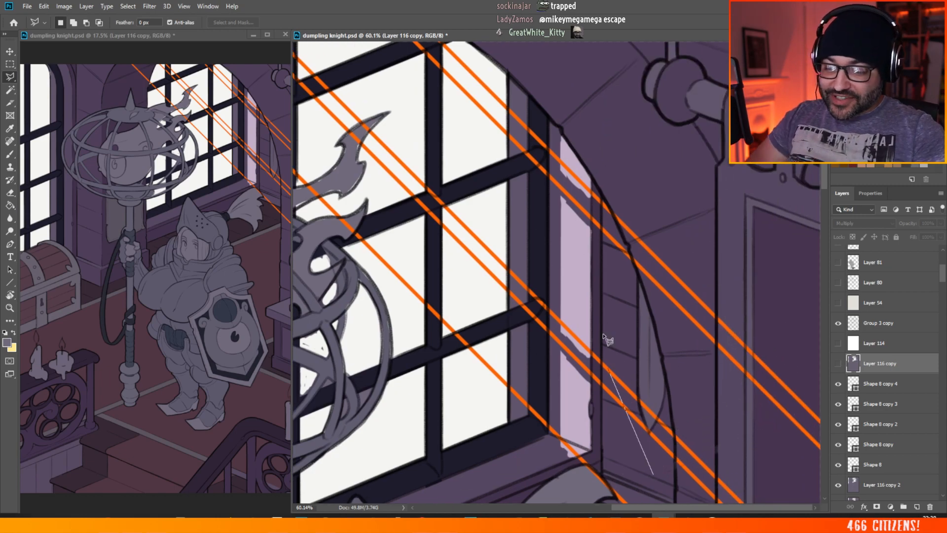
pyautogui.press('Escape')
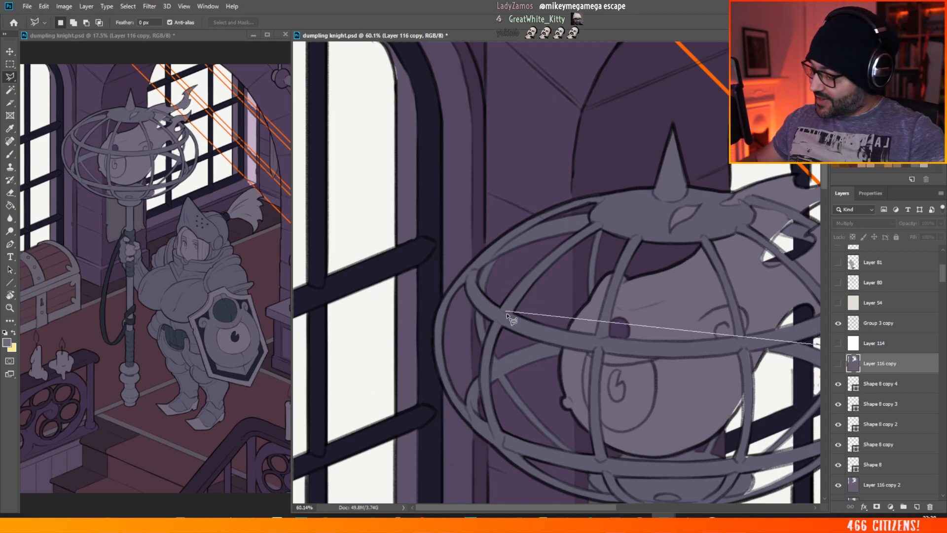
pyautogui.press('Escape')
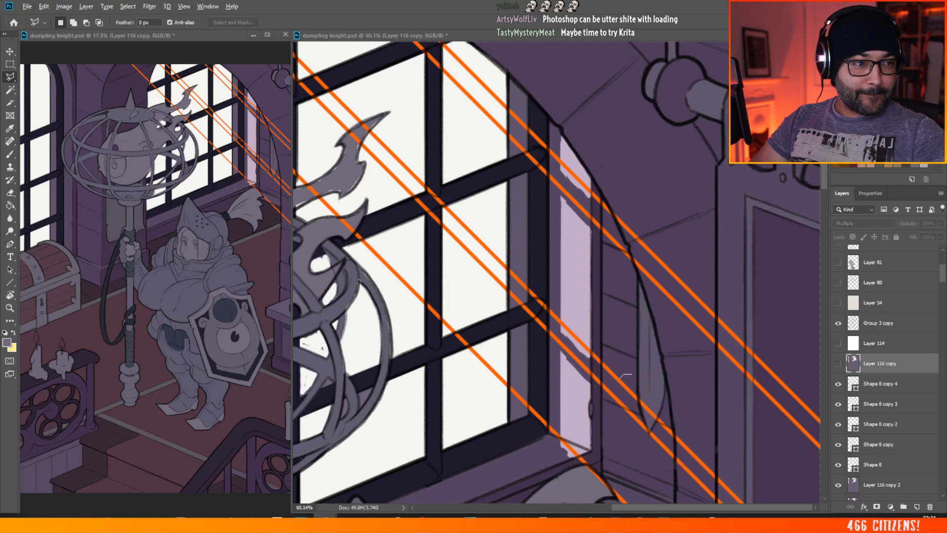
pyautogui.doubleClick(687, 222)
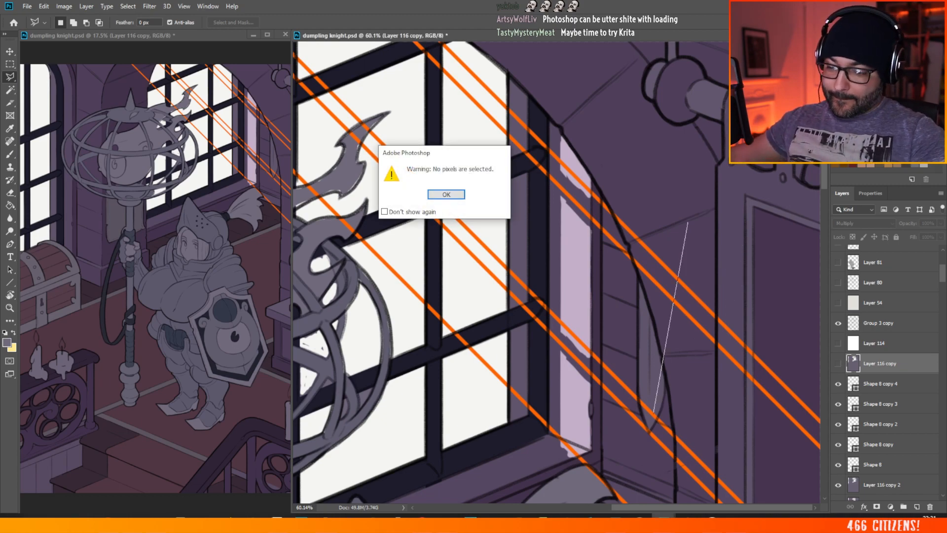
pyautogui.press('Return')
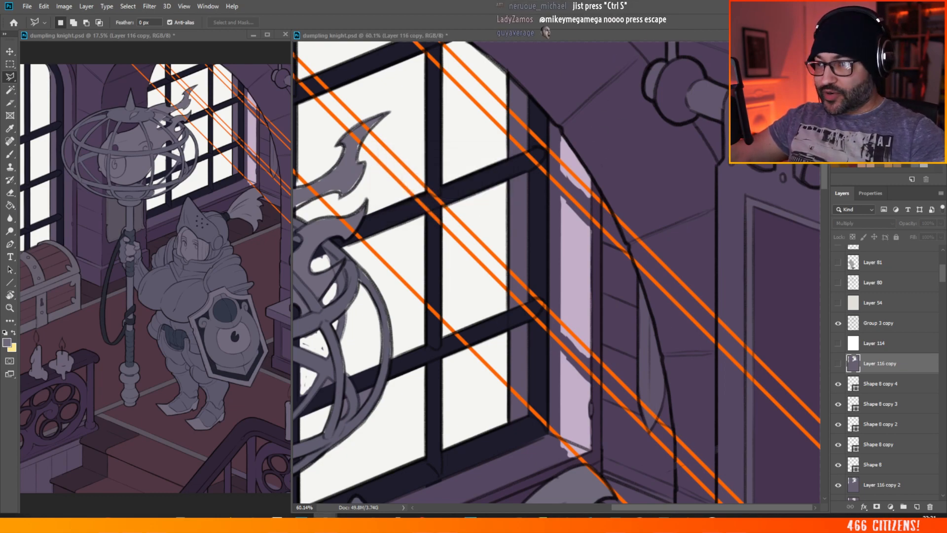
pyautogui.scroll(-5, 384, 321)
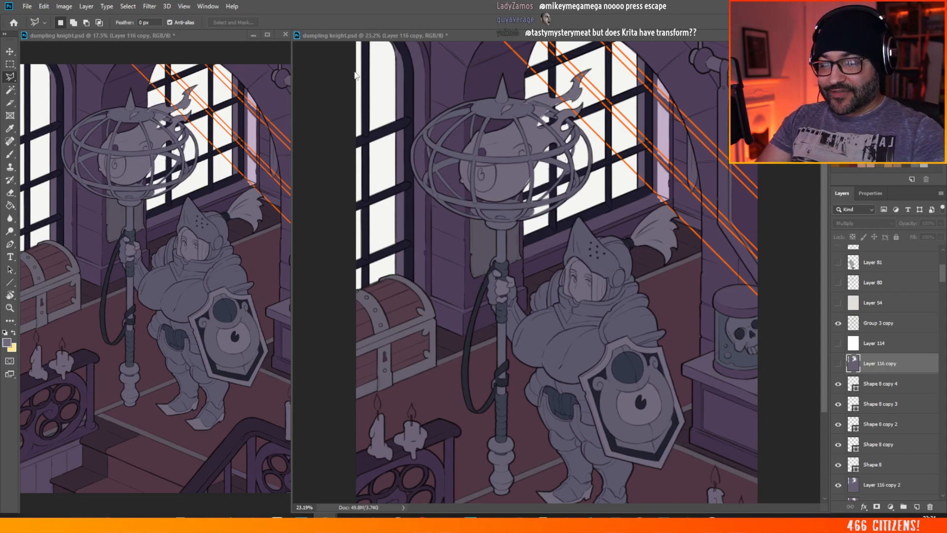
pyautogui.scroll(-4, 538, 162)
pyautogui.scroll(5, 534, 175)
pyautogui.scroll(5, 714, 108)
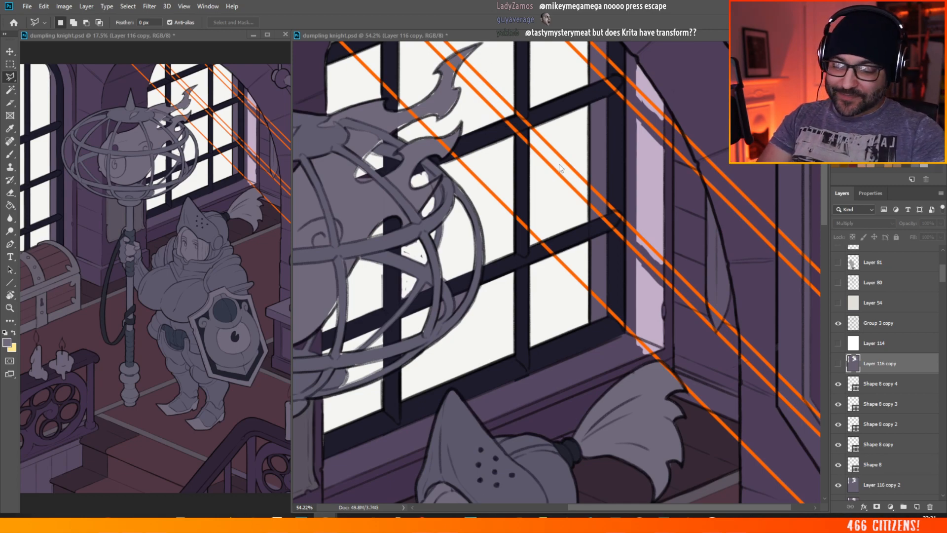
pyautogui.click(608, 53)
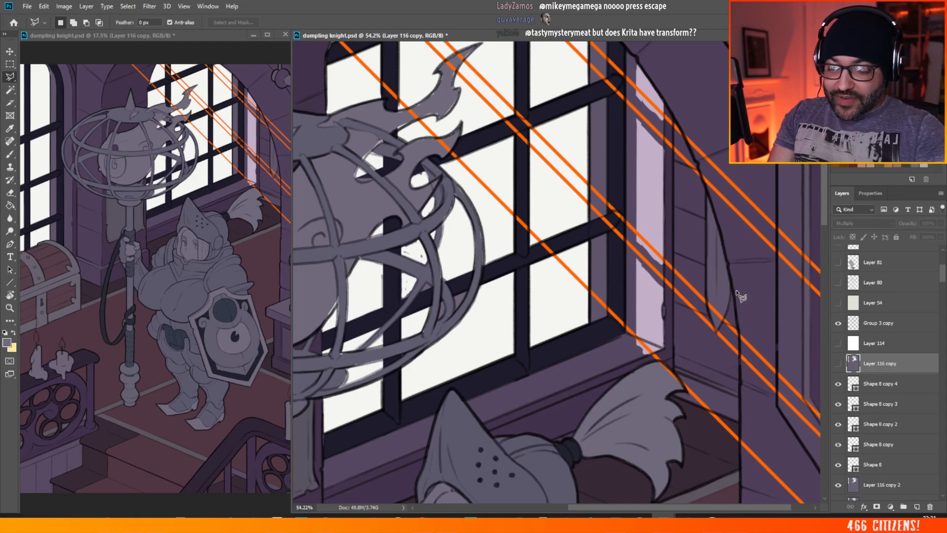
pyautogui.scroll(-4, 737, 295)
pyautogui.scroll(2, 687, 144)
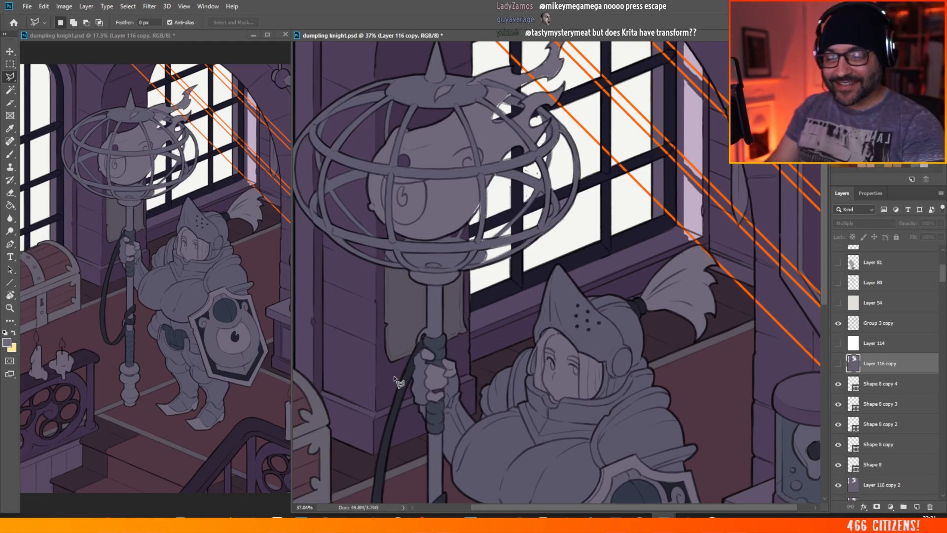
pyautogui.scroll(-6, 400, 382)
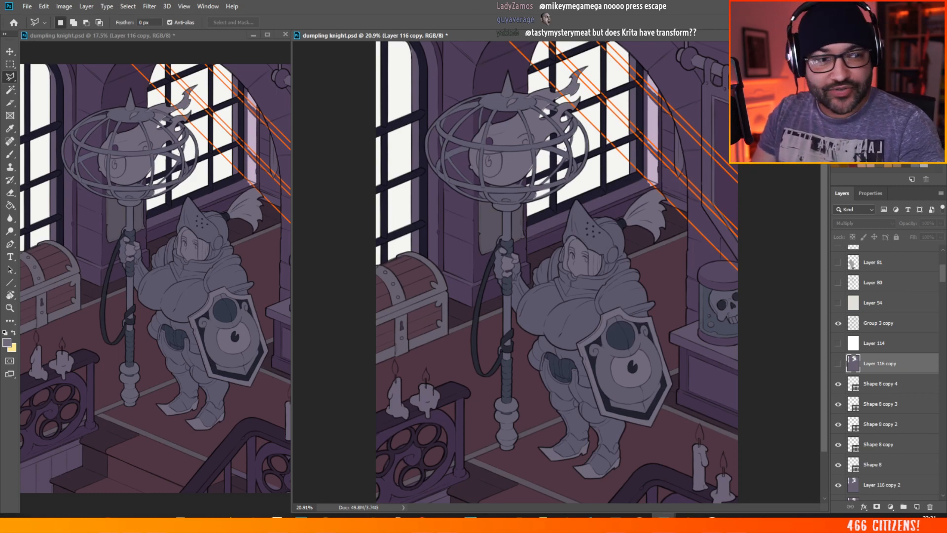
pyautogui.hotkey('alt', 'Tab')
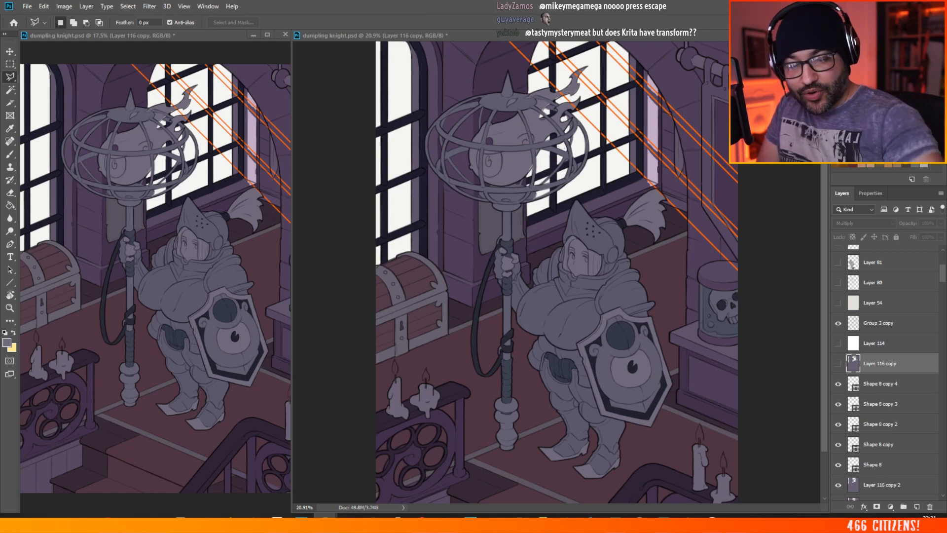
# Step: Save dumpling knight.psd in place under its existing name and switch to the desktop
pyautogui.click(658, 7)
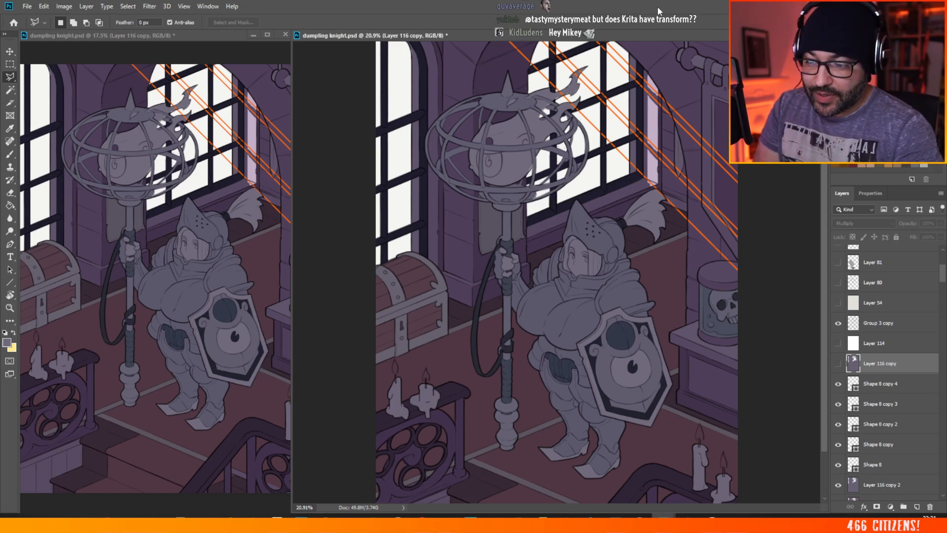
pyautogui.click(33, 7)
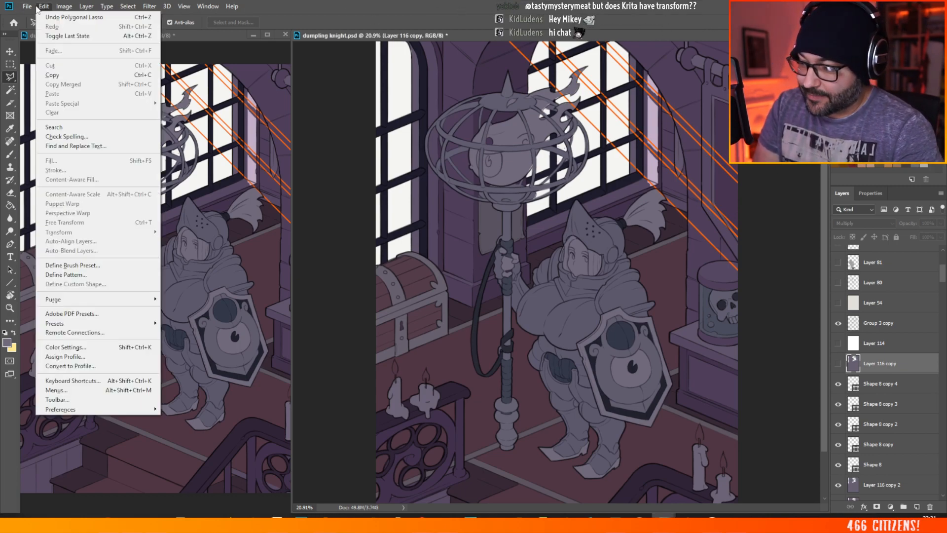
pyautogui.click(46, 116)
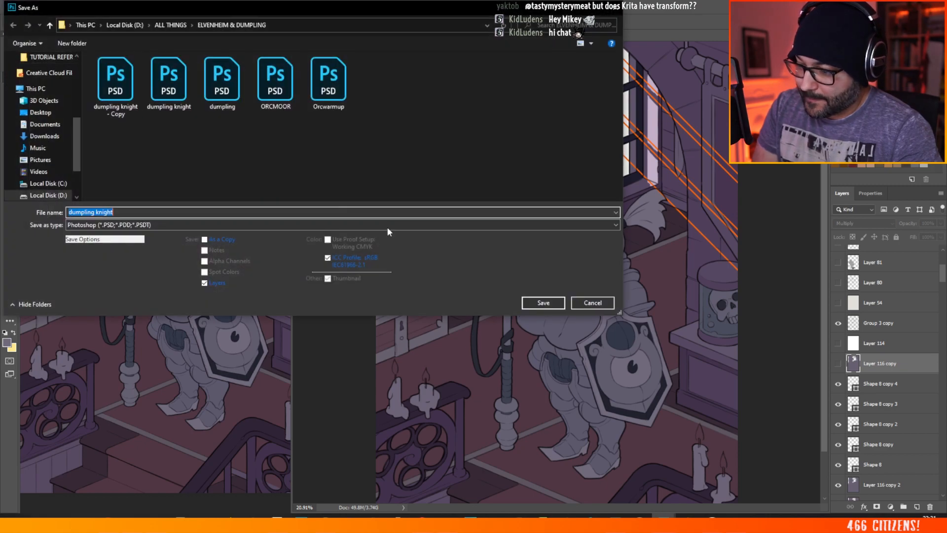
pyautogui.click(617, 6)
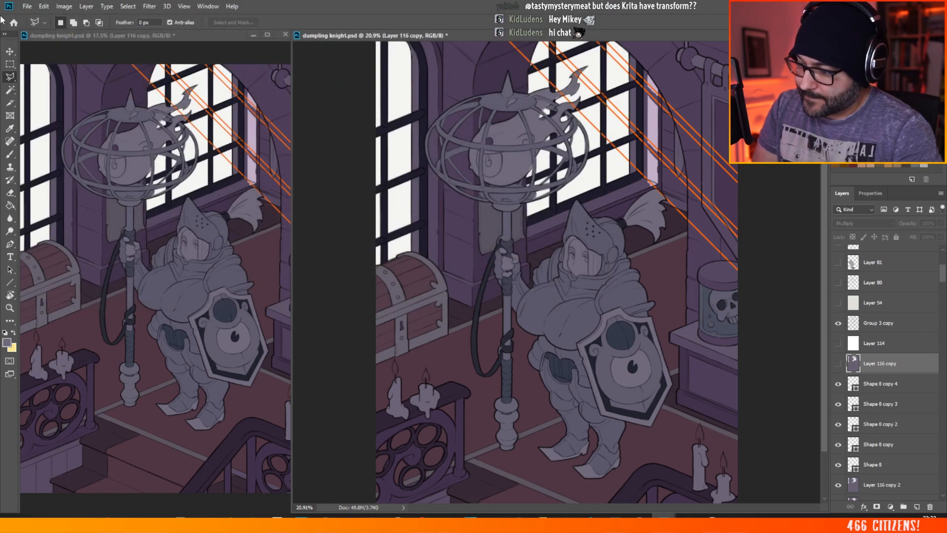
pyautogui.click(27, 6)
pyautogui.click(42, 107)
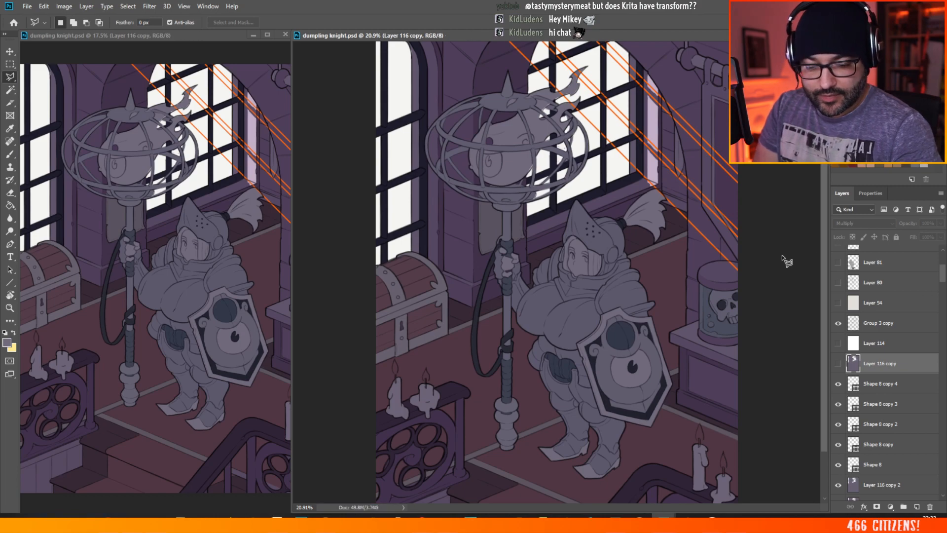
pyautogui.press('super+d')
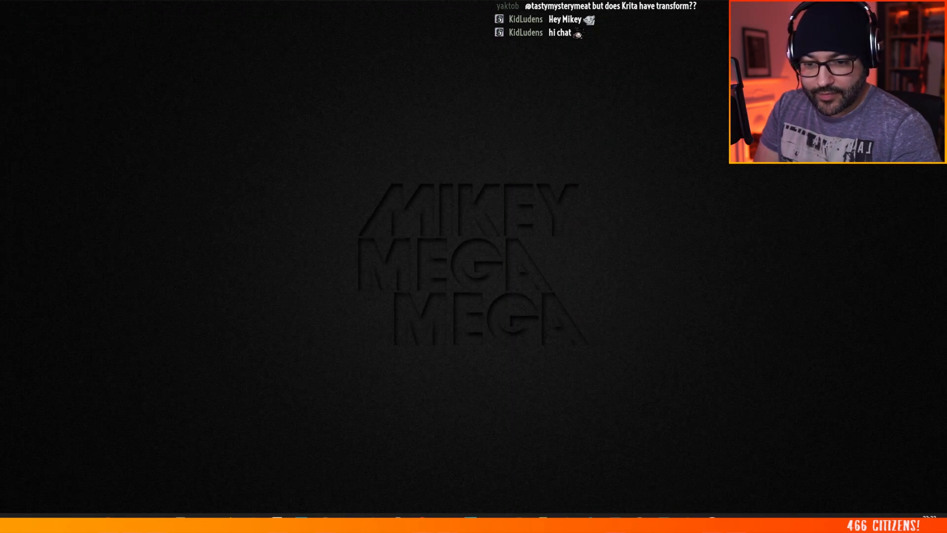